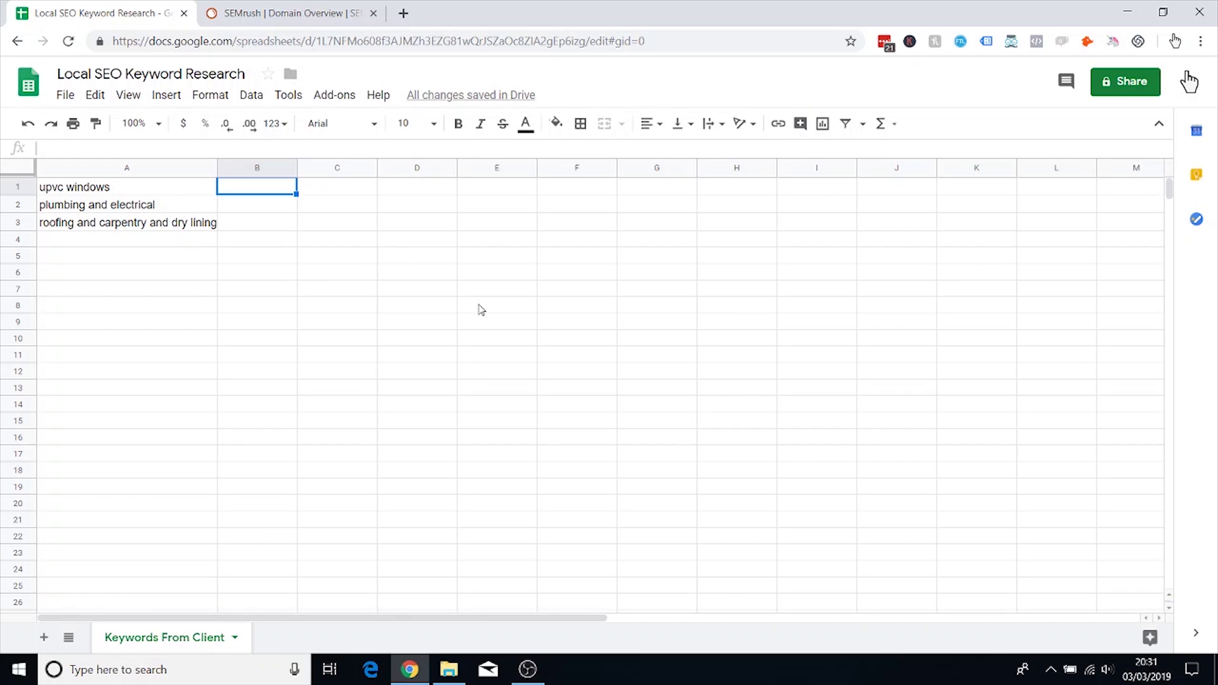
{"action": "left_click_drag", "start_coordinate": [203, 190], "coordinate": [213, 226]}
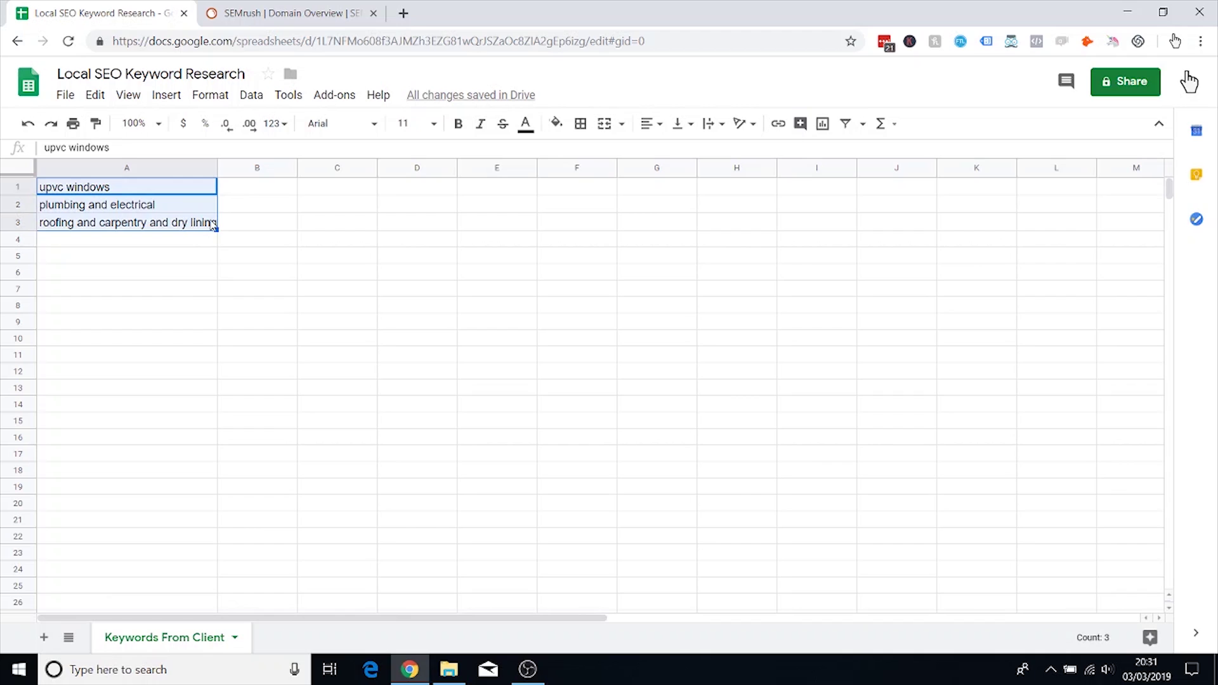
{"action": "left_click", "coordinate": [237, 225]}
{"action": "left_click", "coordinate": [136, 192]}
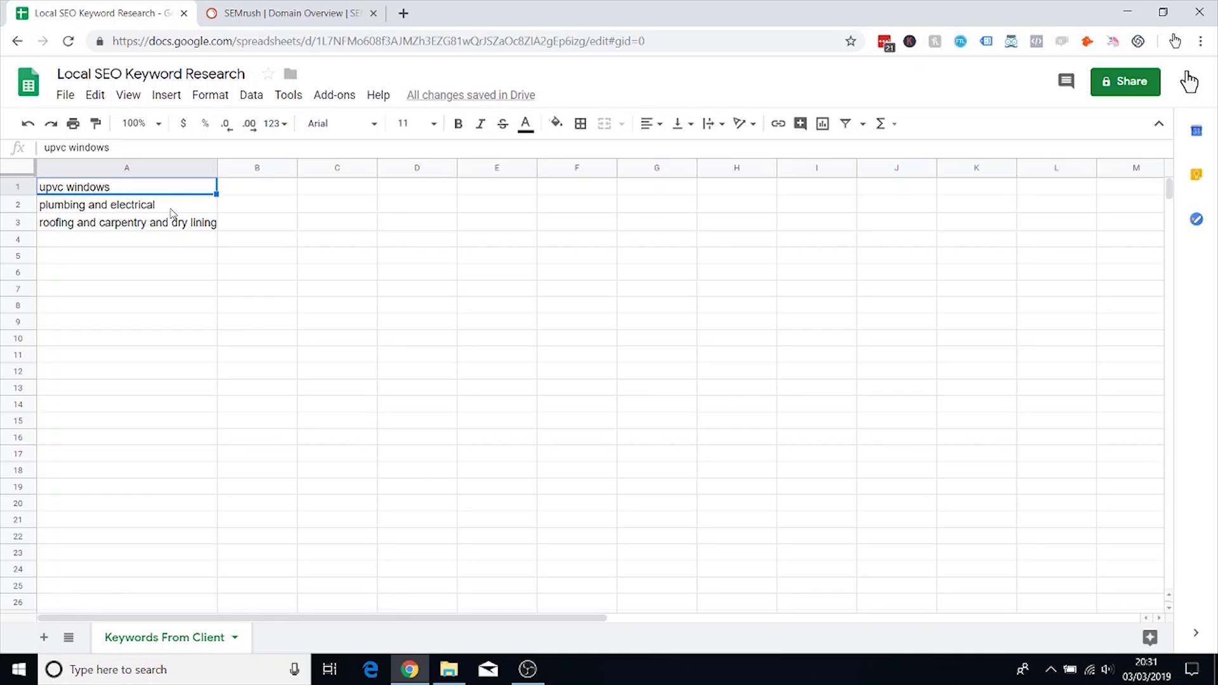
Step: Insert a blank row below row 2 and shorten the keyword in A2 to "plumbing"
{"action": "right_click", "coordinate": [24, 207]}
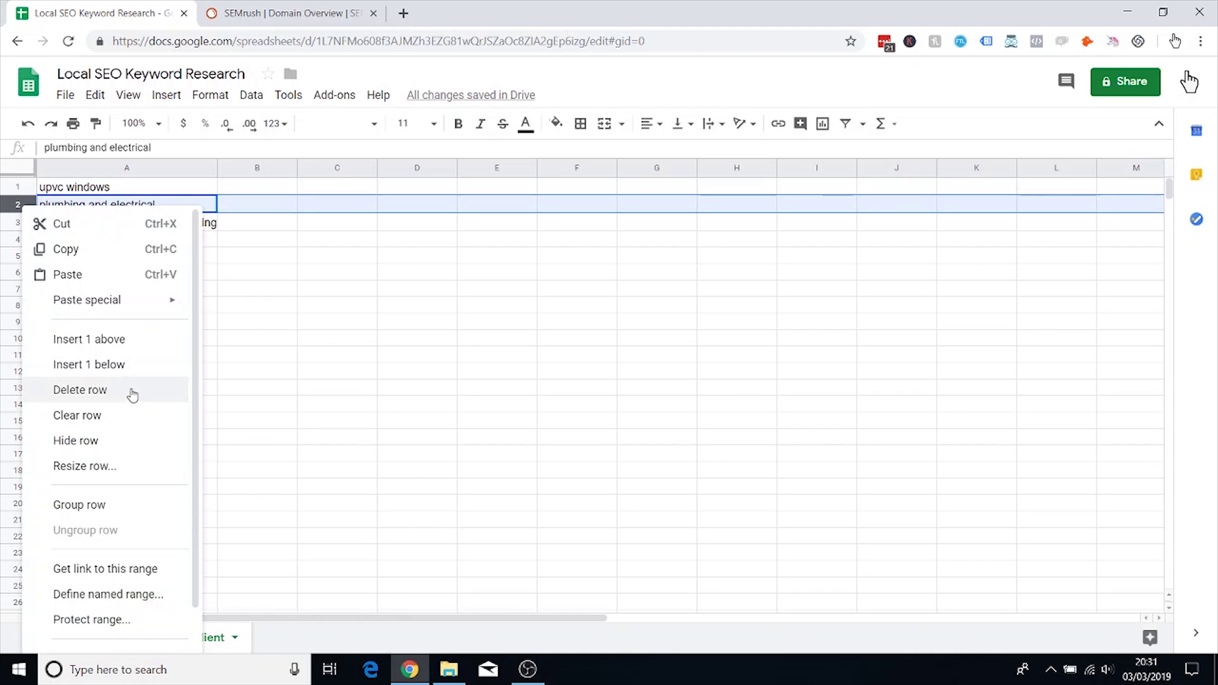
{"action": "left_click", "coordinate": [125, 367]}
{"action": "left_click", "coordinate": [156, 209]}
{"action": "double_click", "coordinate": [183, 206]}
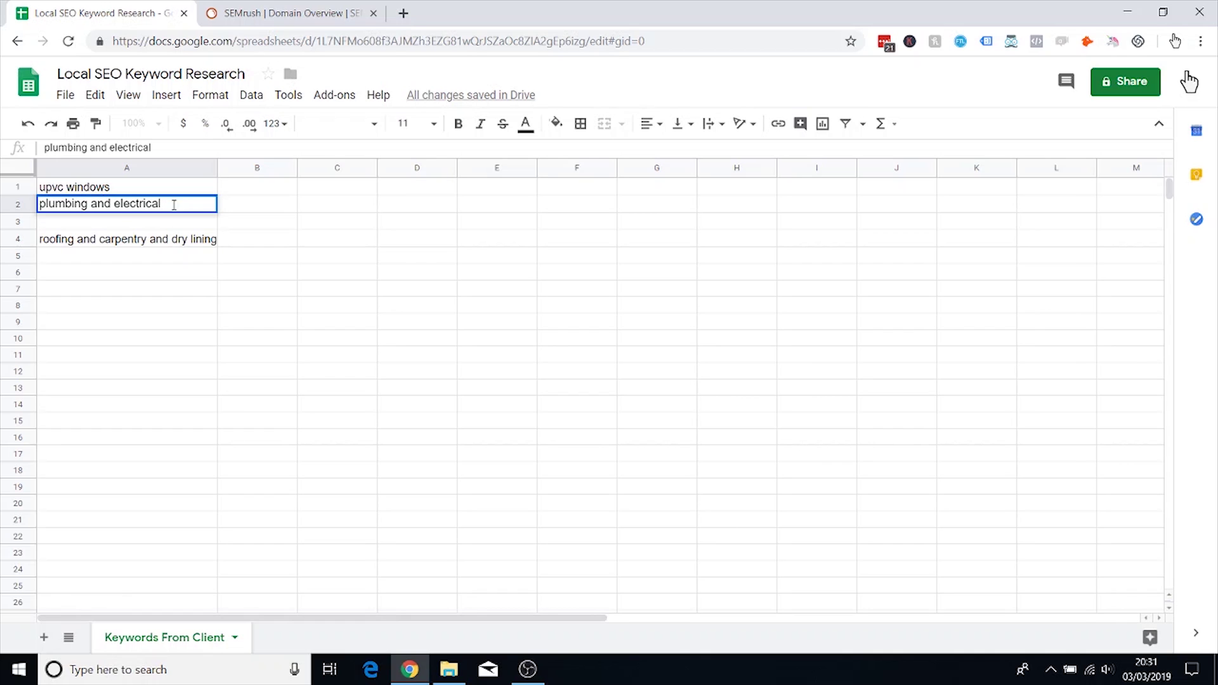
{"action": "left_click_drag", "start_coordinate": [173, 205], "coordinate": [90, 205]}
{"action": "key", "text": "BackSpace"}
Step: Enter "electrician" as a separate keyword in cell A3
{"action": "left_click", "coordinate": [89, 224]}
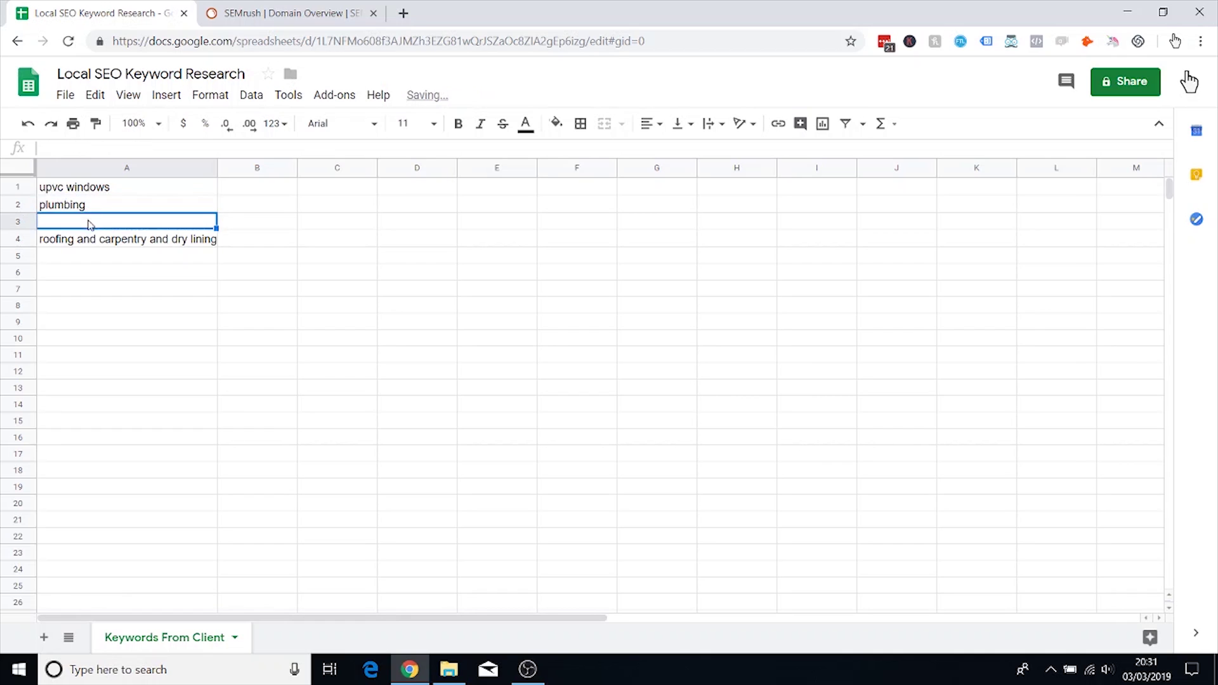
{"action": "type", "text": "r"}
{"action": "key", "text": "BackSpace"}
{"action": "key", "text": "BackSpace"}
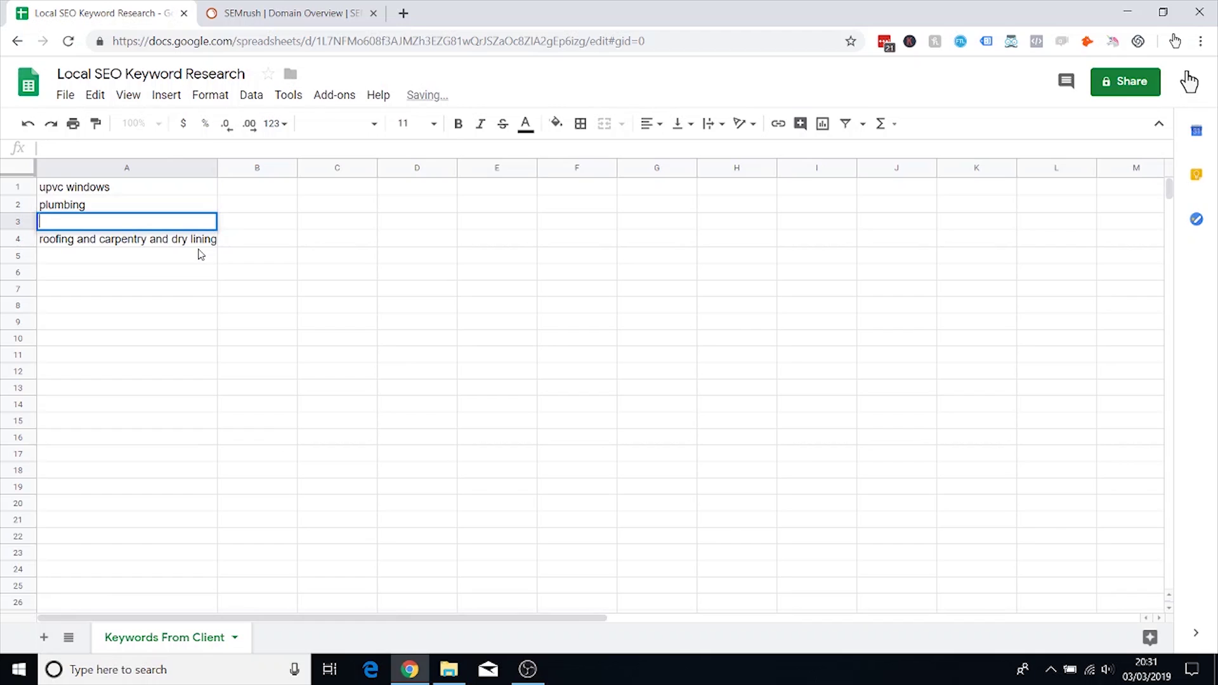
{"action": "type", "text": "elec"}
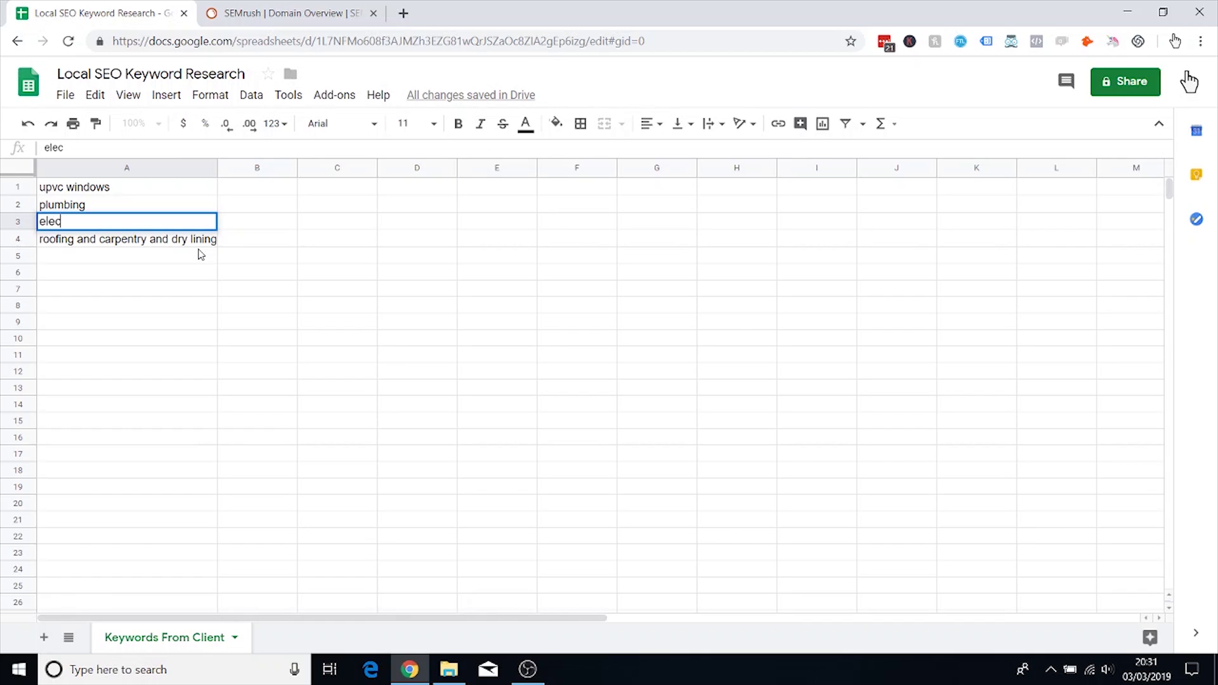
{"action": "type", "text": "tirician"}
{"action": "left_click", "coordinate": [313, 345]}
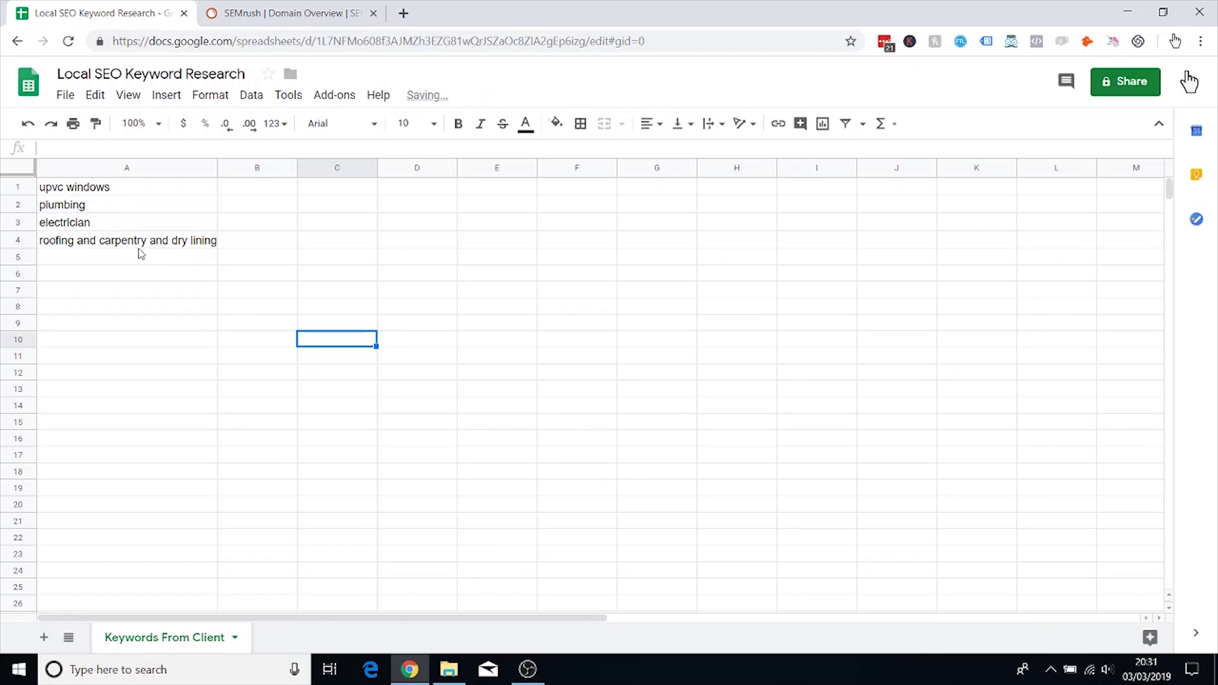
Step: Remove the first "and" from the combined keyword in A4 and move "carpentry" into cell A5
{"action": "left_click", "coordinate": [141, 244]}
{"action": "double_click", "coordinate": [164, 246]}
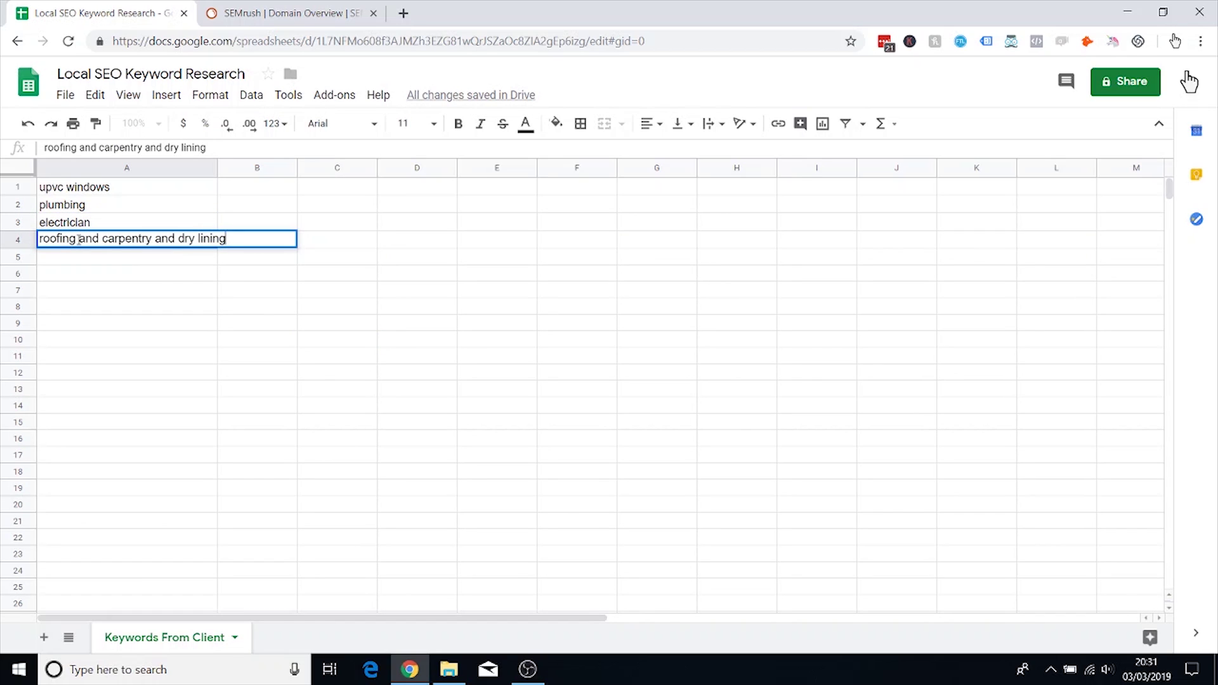
{"action": "left_click_drag", "start_coordinate": [79, 239], "coordinate": [102, 243]}
{"action": "key", "text": "BackSpace"}
{"action": "key", "text": "BackSpace"}
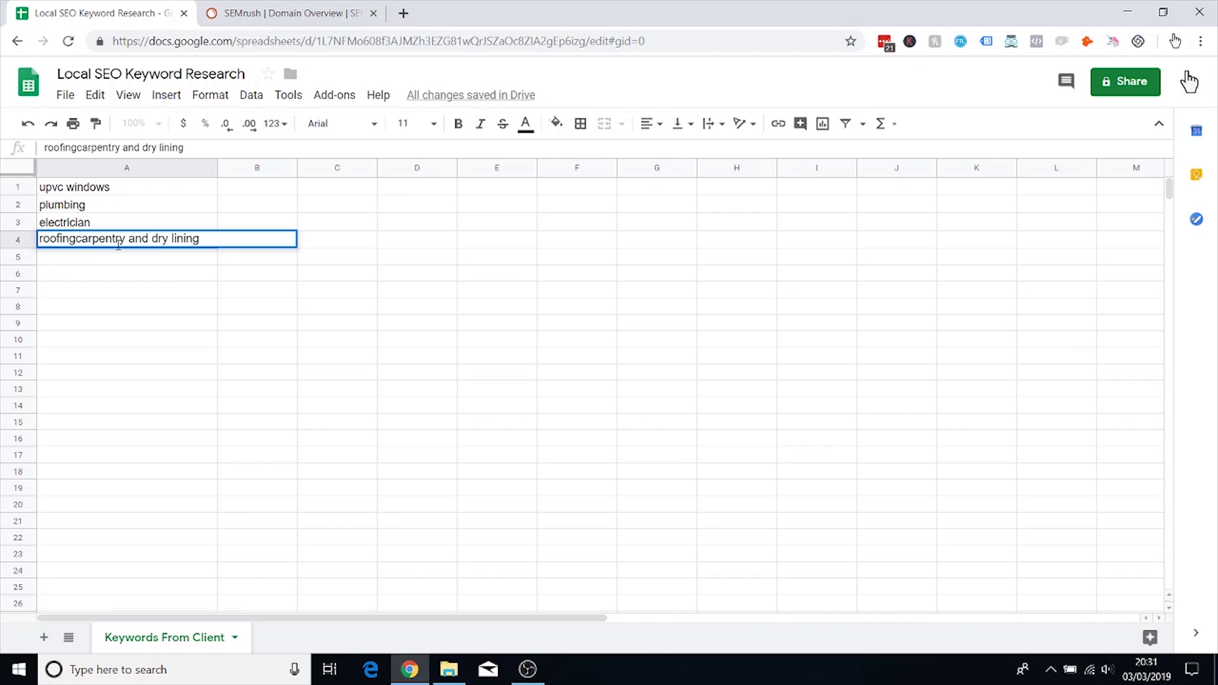
{"action": "left_click_drag", "start_coordinate": [130, 240], "coordinate": [81, 238]}
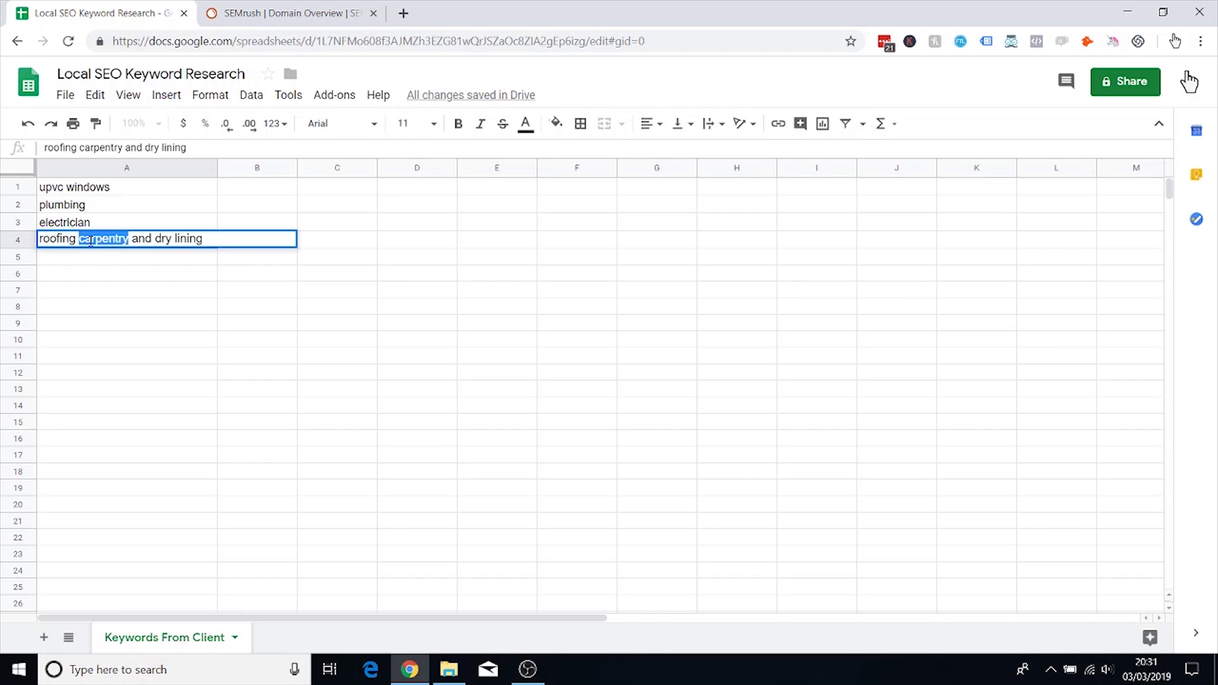
{"action": "key", "text": "ctrl+x"}
{"action": "left_click", "coordinate": [100, 257]}
{"action": "key", "text": "ctrl+v"}
Step: Move "dry lining" from A4 into cell A6 and delete the leftover "and", so that A4 holds only "roofing"
{"action": "double_click", "coordinate": [100, 239]}
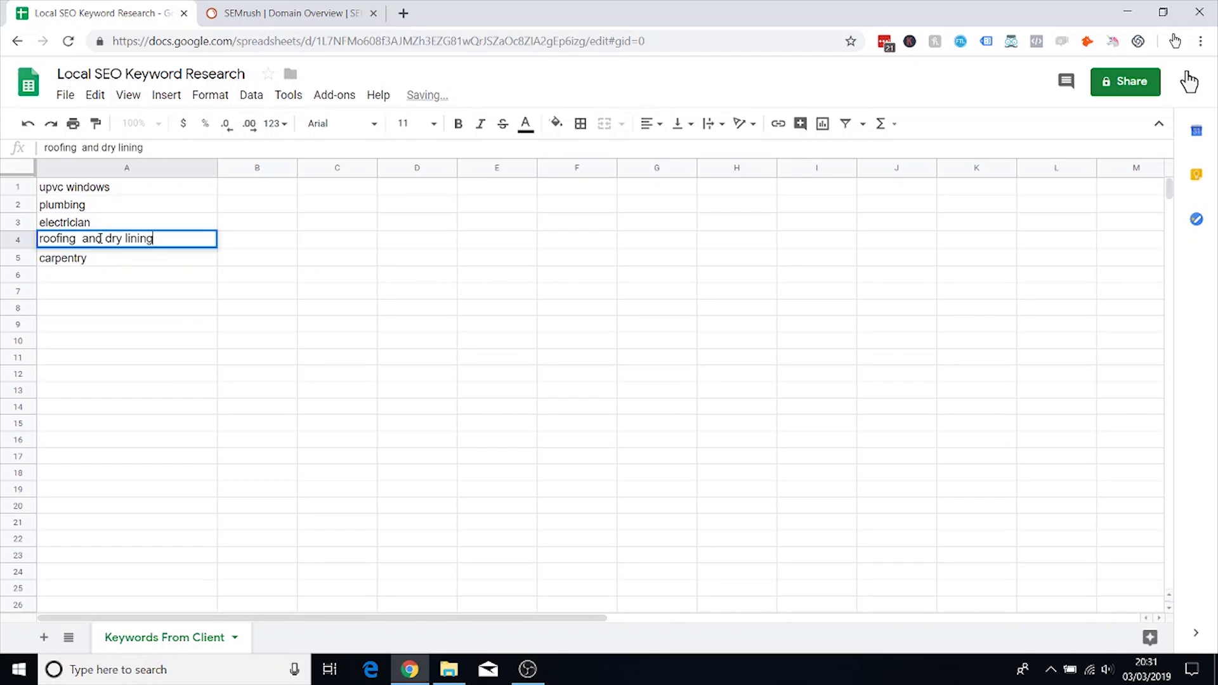
{"action": "left_click_drag", "start_coordinate": [106, 240], "coordinate": [81, 233]}
{"action": "key", "text": "BackSpace"}
{"action": "key", "text": "BackSpace"}
{"action": "key", "text": "BackSpace"}
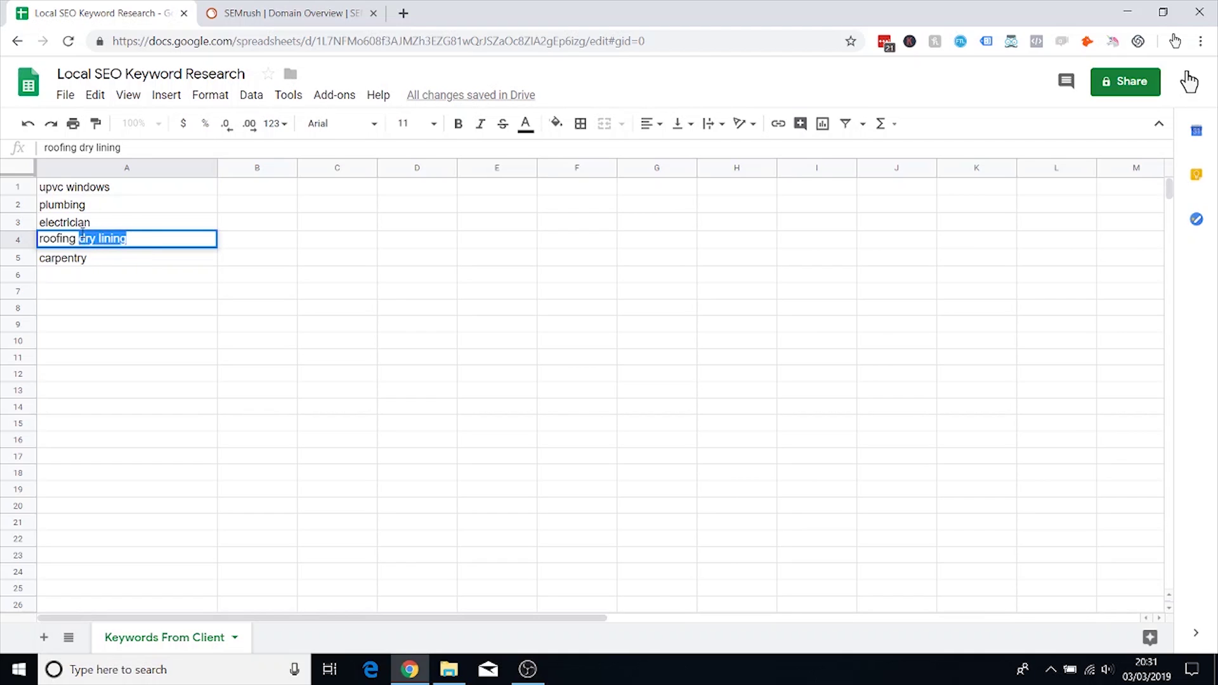
{"action": "key", "text": "BackSpace"}
{"action": "left_click", "coordinate": [118, 278]}
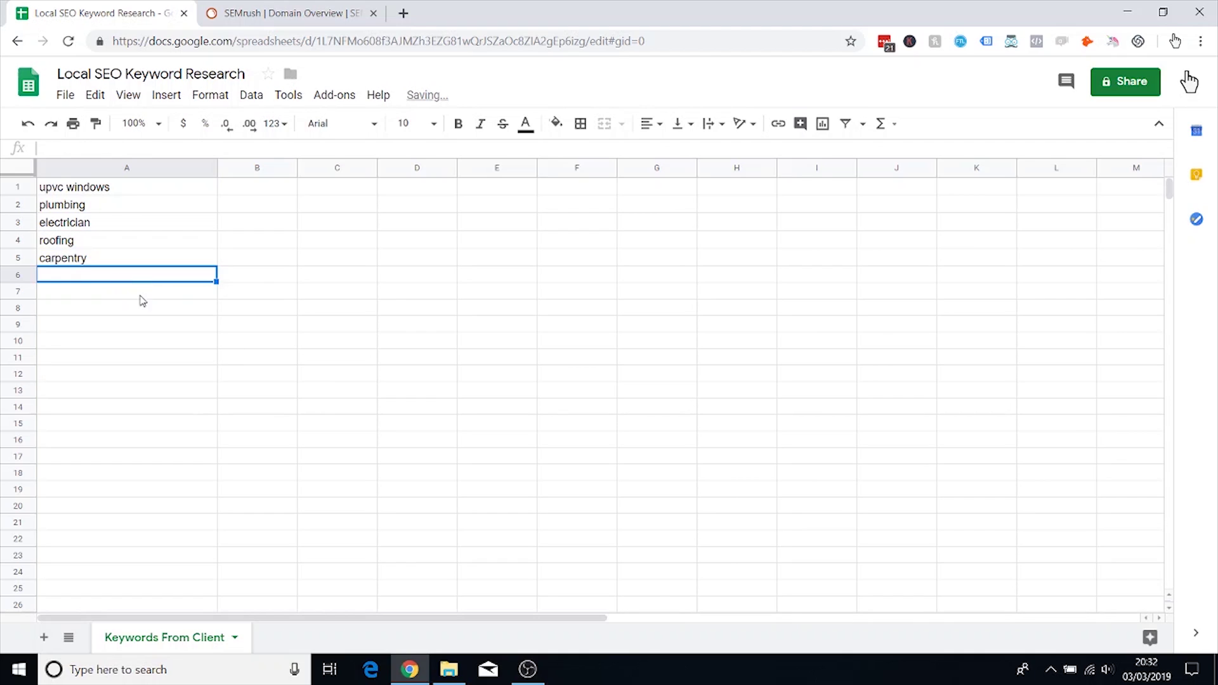
{"action": "key", "text": "ctrl+v"}
{"action": "left_click", "coordinate": [252, 280]}
{"action": "left_click", "coordinate": [229, 243]}
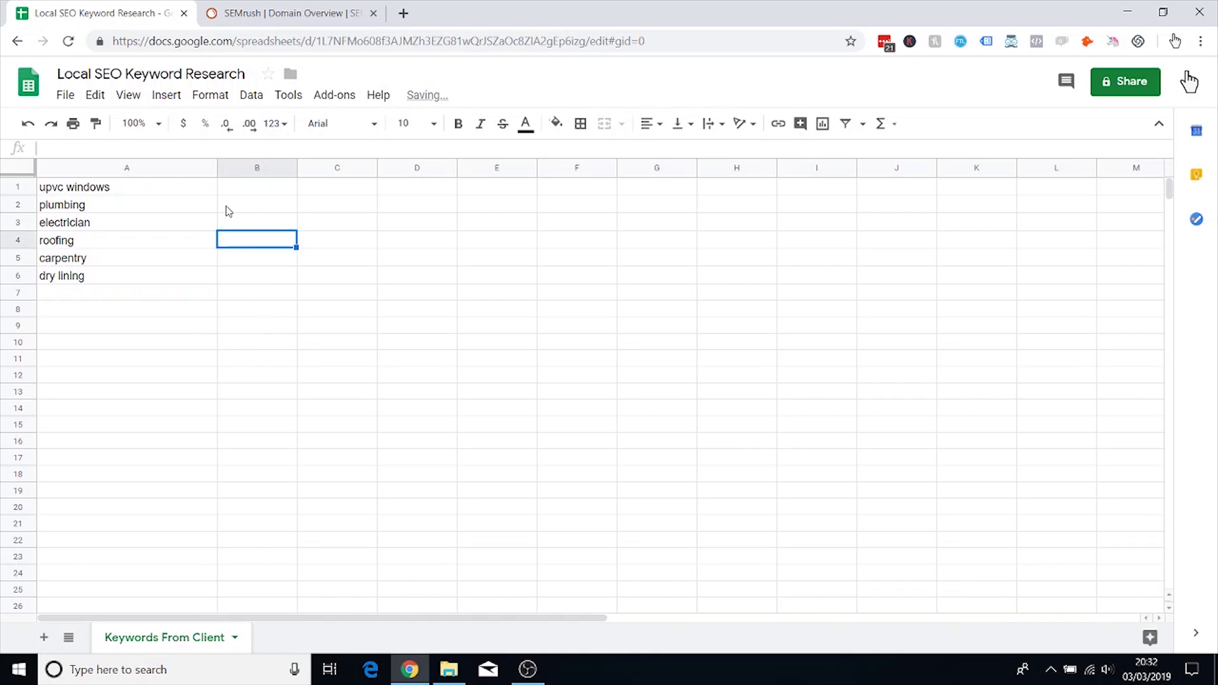
{"action": "left_click", "coordinate": [229, 212]}
{"action": "key", "text": "Up"}
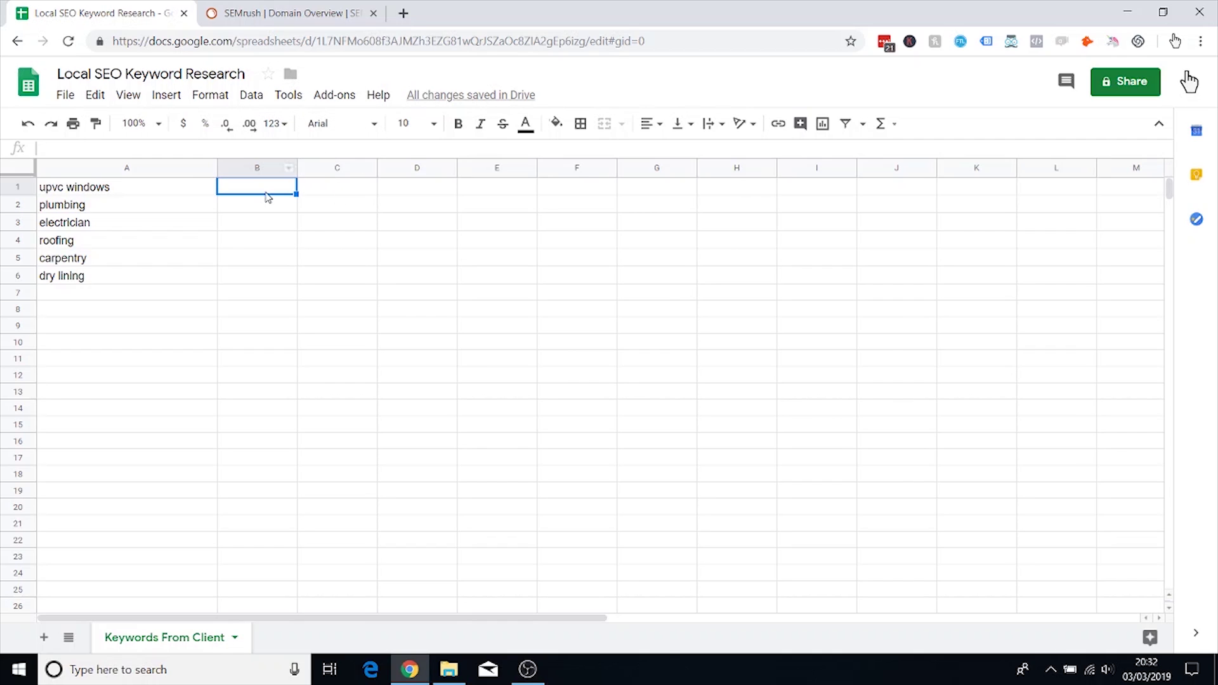
Step: Copy the keyword "upvc windows" from A1 and search Google for it in a new incognito window
{"action": "left_click", "coordinate": [169, 194]}
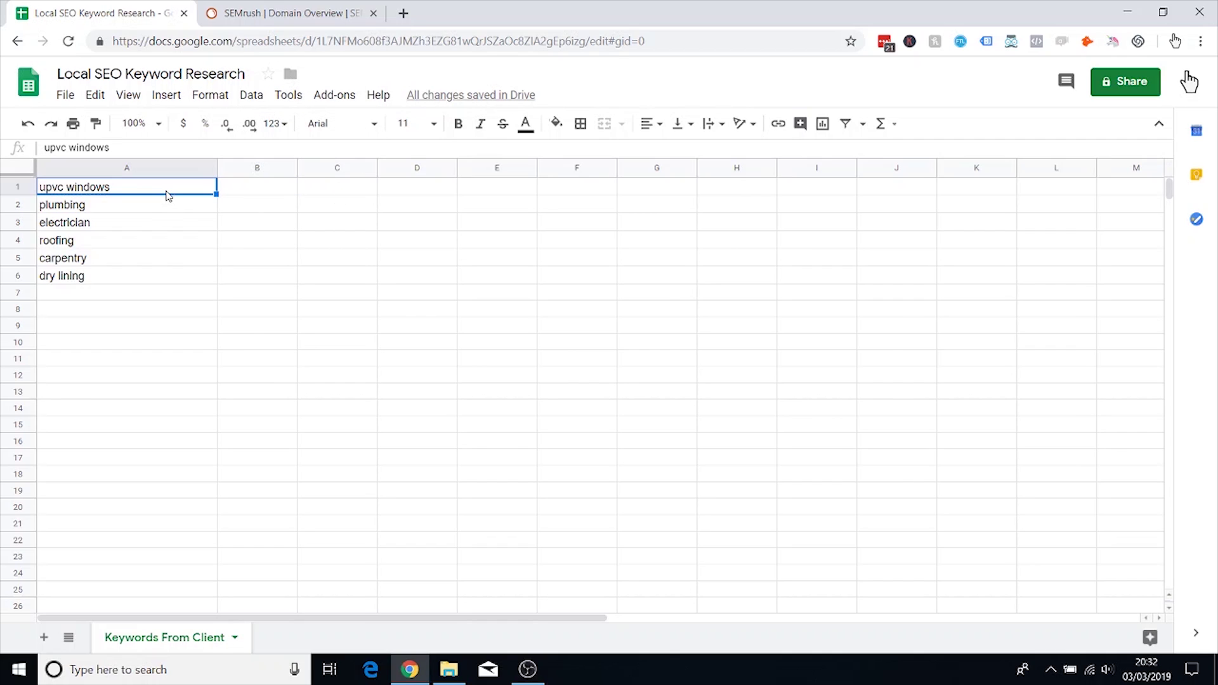
{"action": "key", "text": "ctrl+c"}
{"action": "left_click", "coordinate": [1201, 40]}
{"action": "left_click", "coordinate": [1150, 100]}
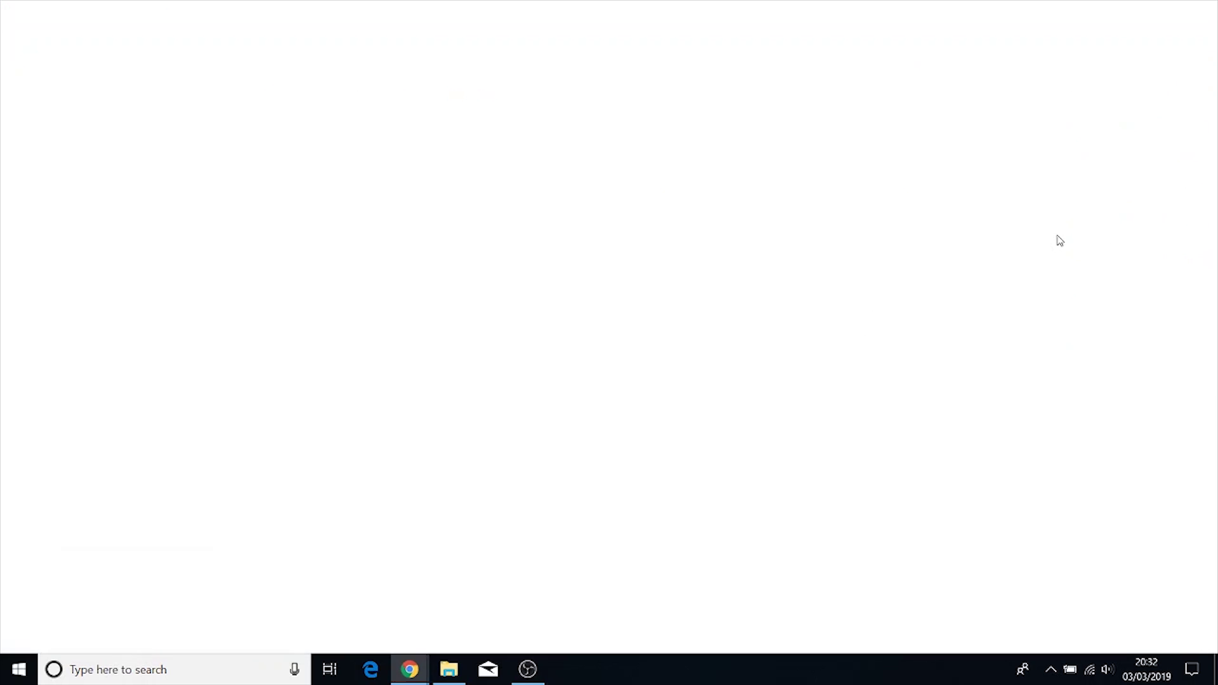
{"action": "key", "text": "ctrl+v"}
{"action": "key", "text": "Return"}
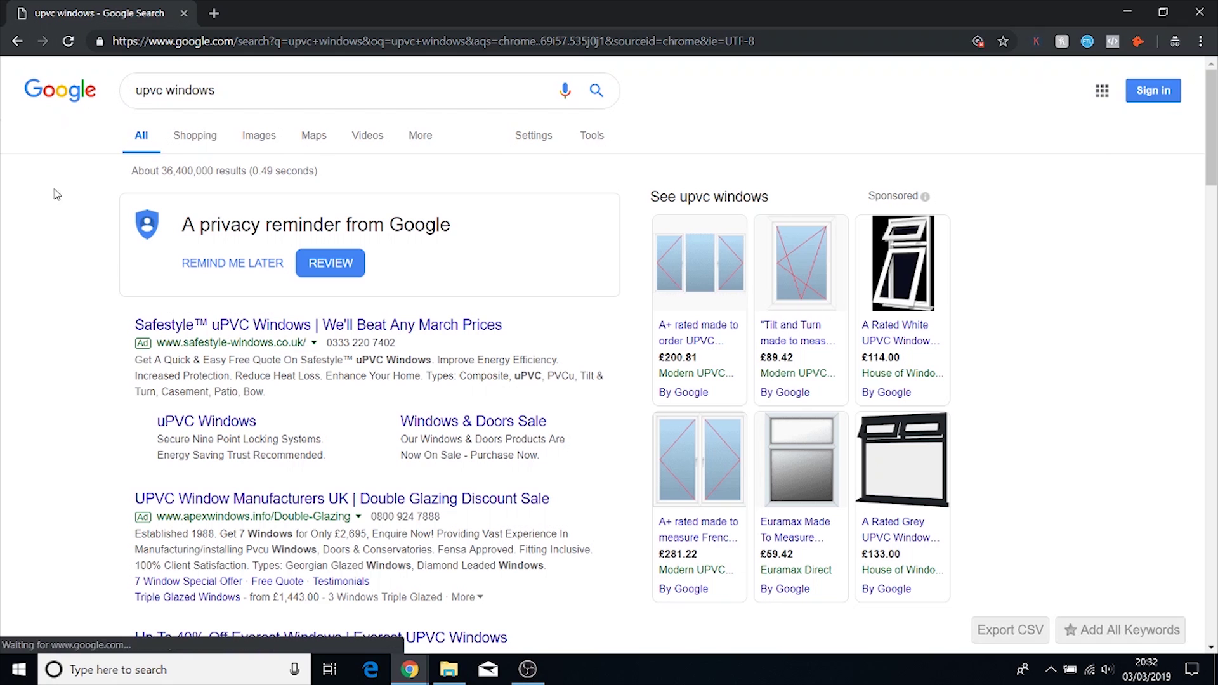
Step: Dismiss Google's privacy reminder and examine the "upvc windows" search results and related keyword data
{"action": "left_click", "coordinate": [431, 90]}
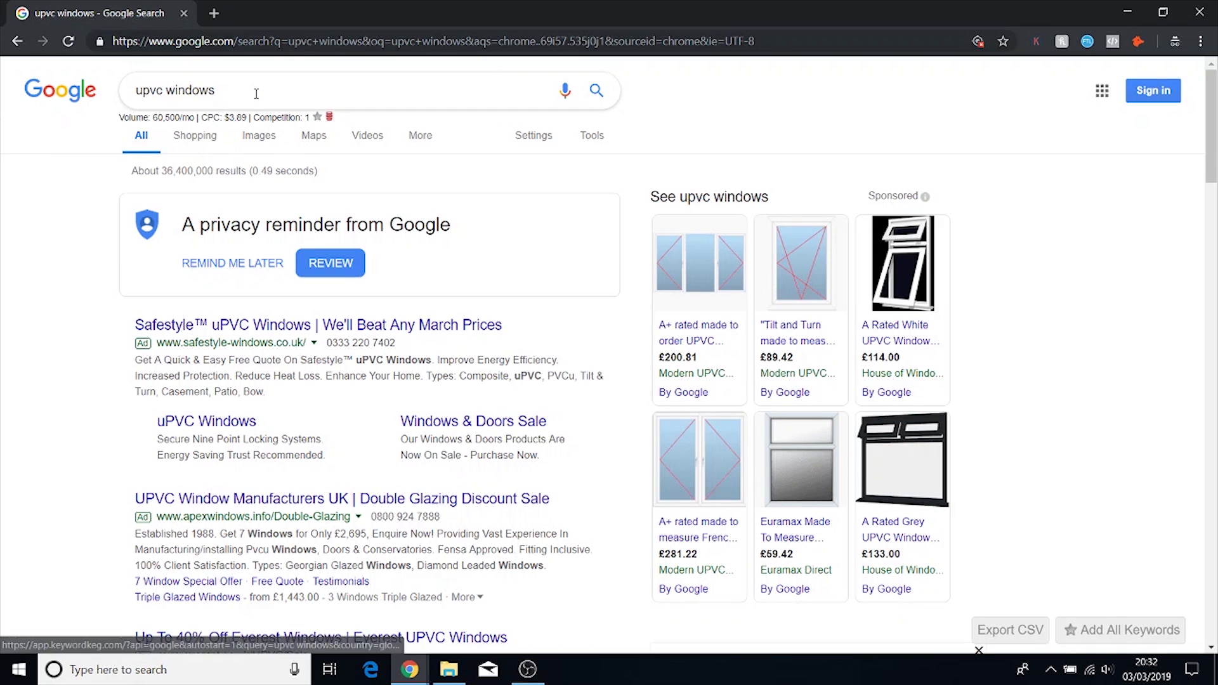
{"action": "left_click", "coordinate": [937, 123]}
{"action": "scroll", "coordinate": [384, 275], "scroll_direction": "down", "scroll_amount": 6}
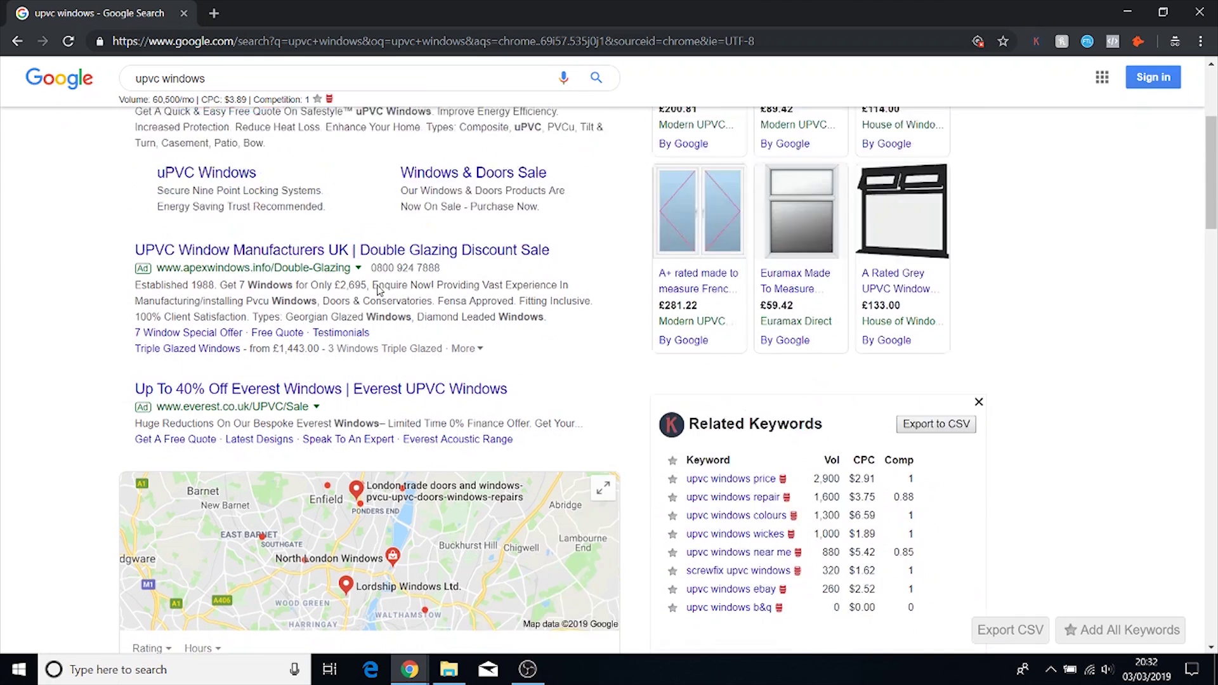
{"action": "scroll", "coordinate": [385, 275], "scroll_direction": "up", "scroll_amount": 6}
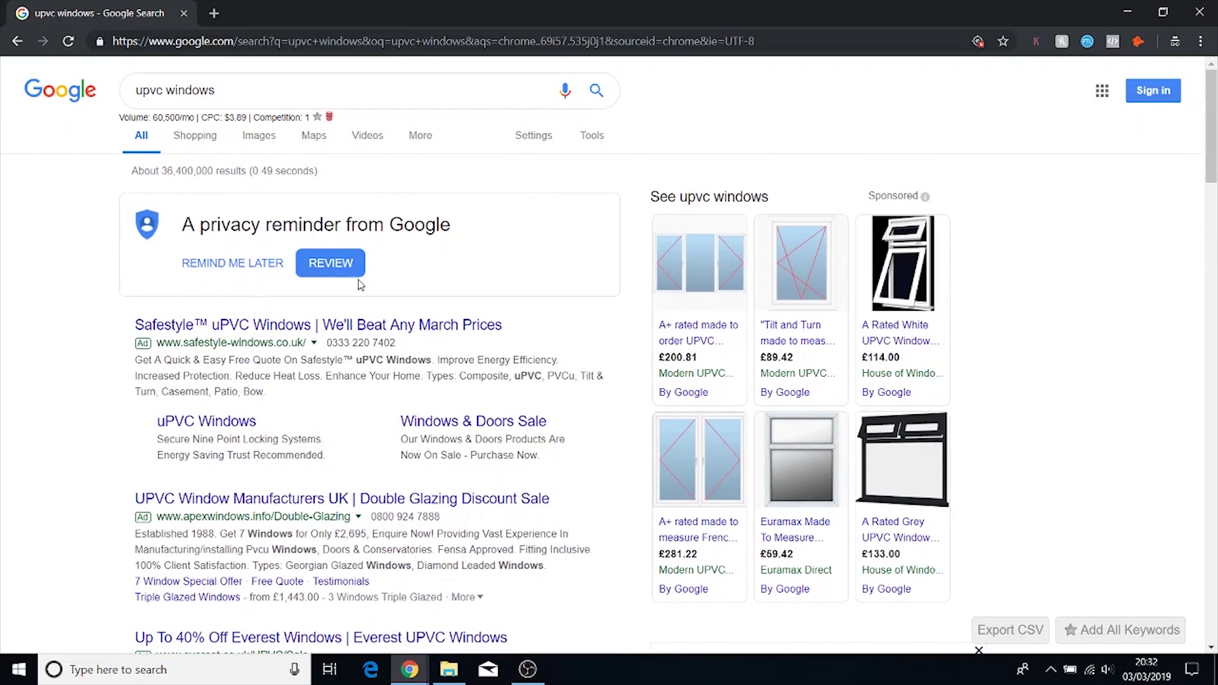
{"action": "left_click", "coordinate": [232, 262]}
{"action": "scroll", "coordinate": [551, 238], "scroll_direction": "down", "scroll_amount": 13}
{"action": "scroll", "coordinate": [551, 239], "scroll_direction": "down", "scroll_amount": 3}
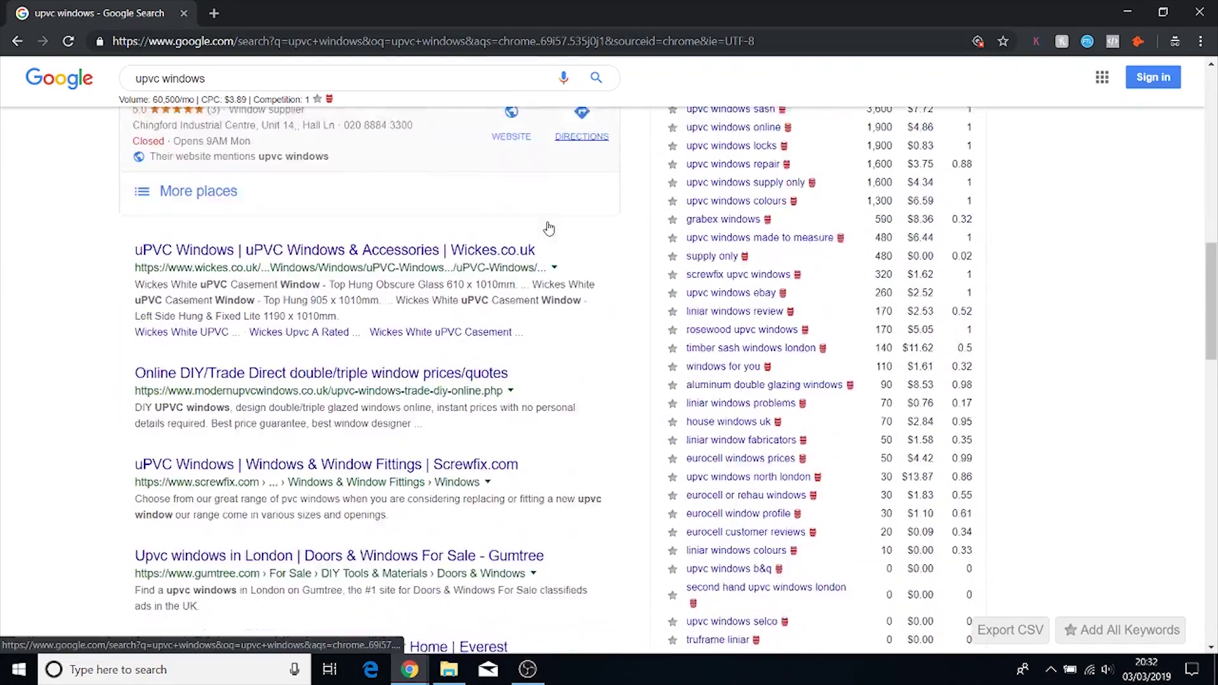
{"action": "scroll", "coordinate": [674, 210], "scroll_direction": "up", "scroll_amount": 15}
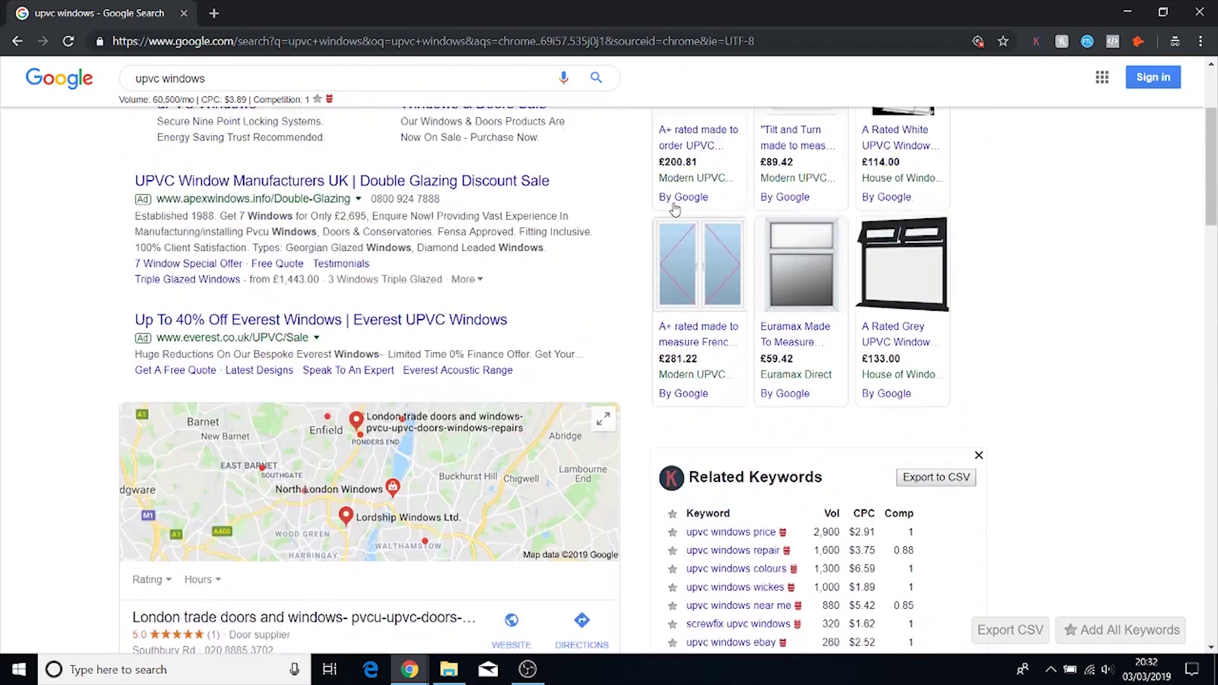
Step: Refine the Google search to "upvc windows london"
{"action": "left_click", "coordinate": [355, 101]}
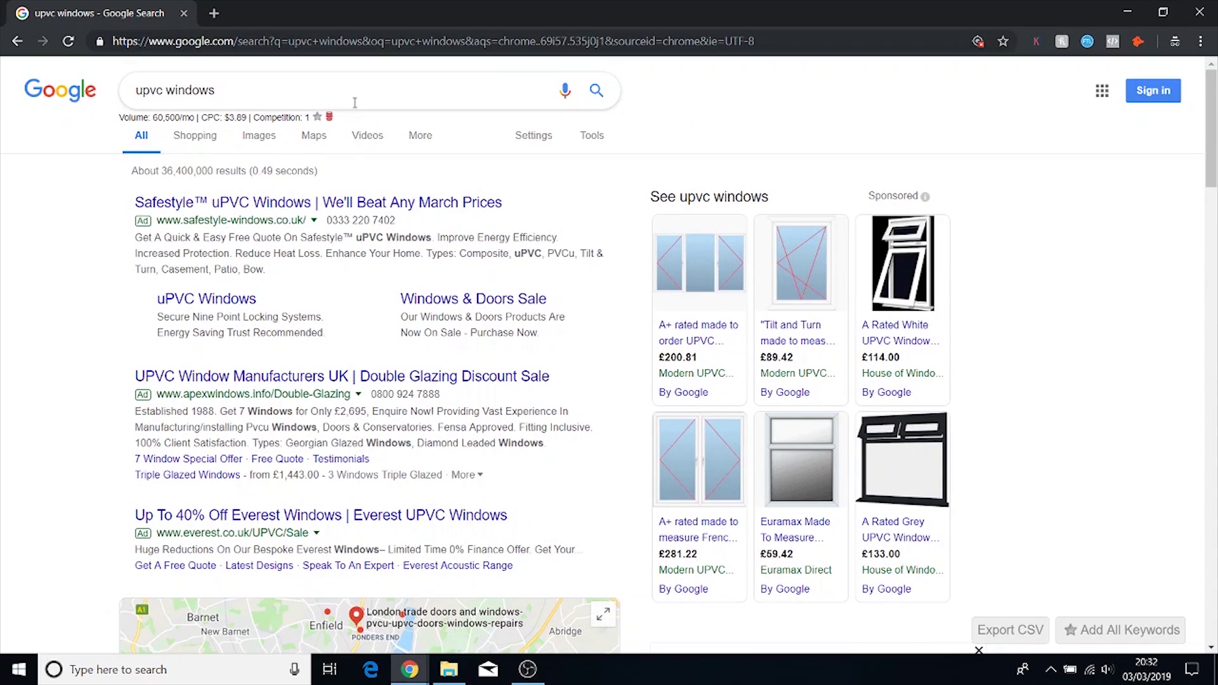
{"action": "type", "text": "london"}
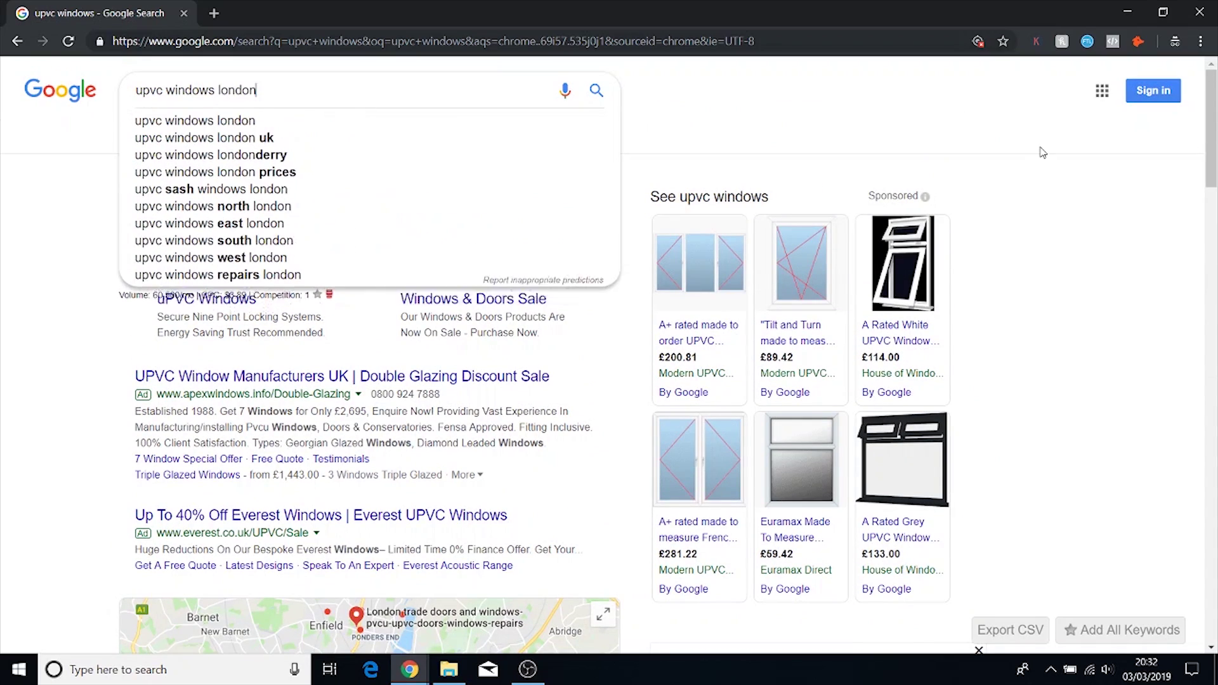
{"action": "key", "text": "Return"}
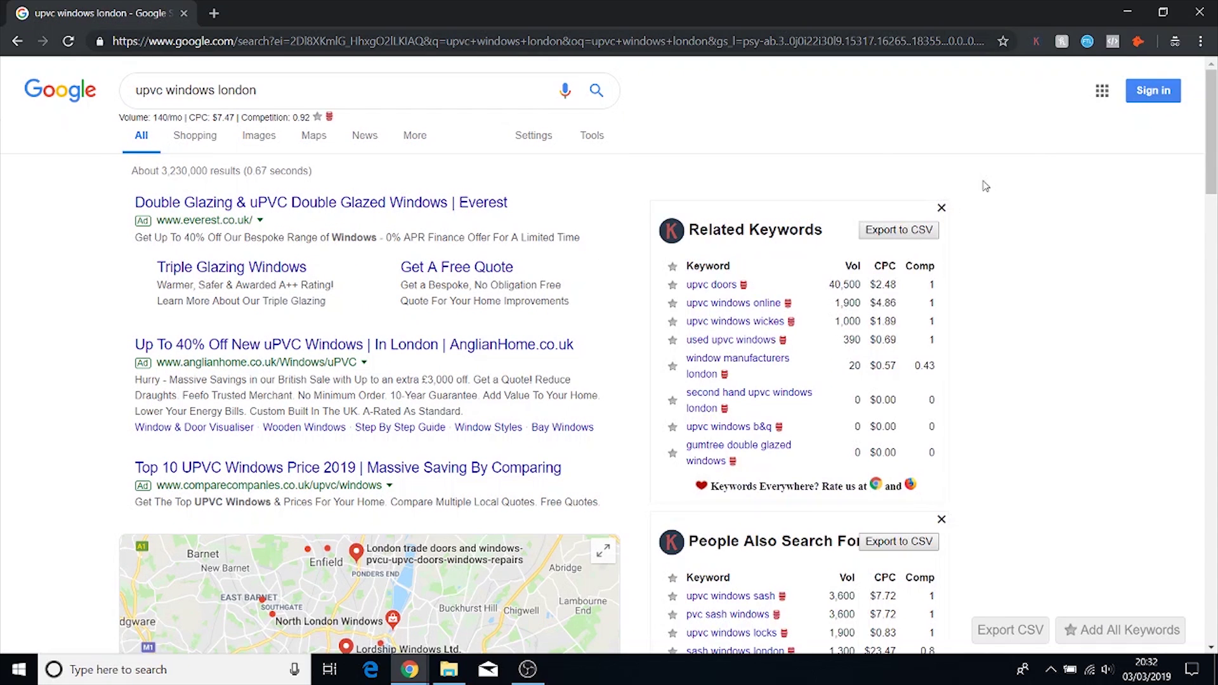
{"action": "left_click", "coordinate": [1127, 11]}
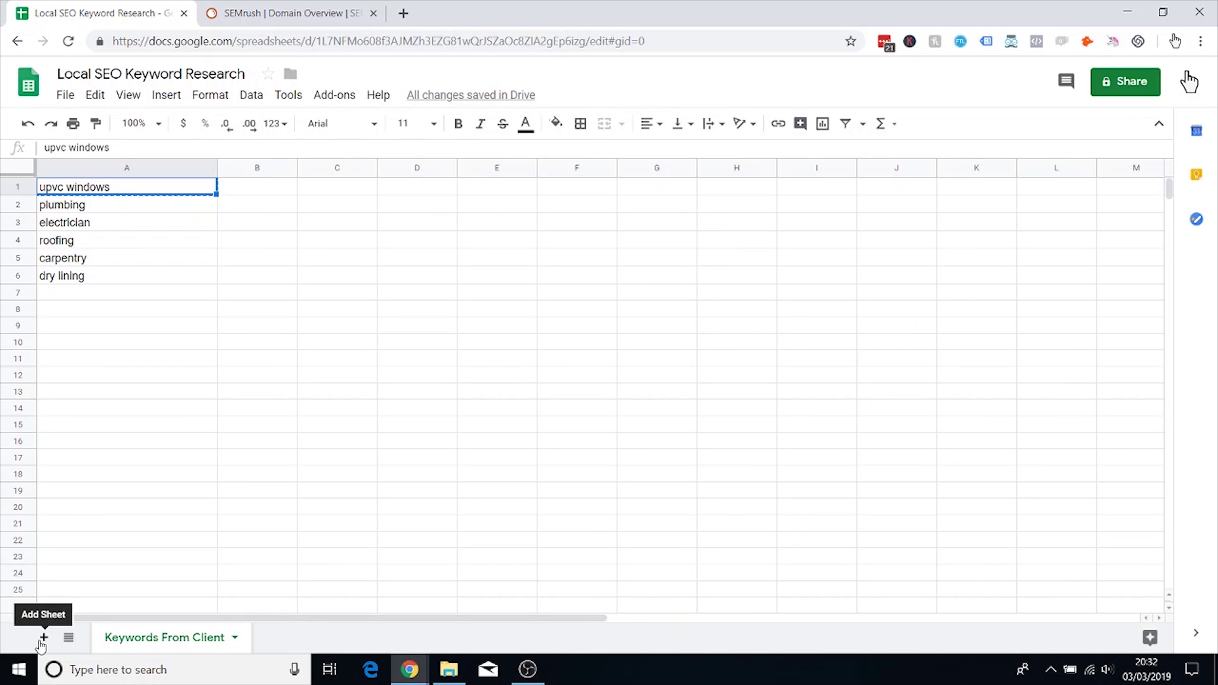
{"action": "mouse_move", "coordinate": [409, 669]}
{"action": "left_click", "coordinate": [560, 573]}
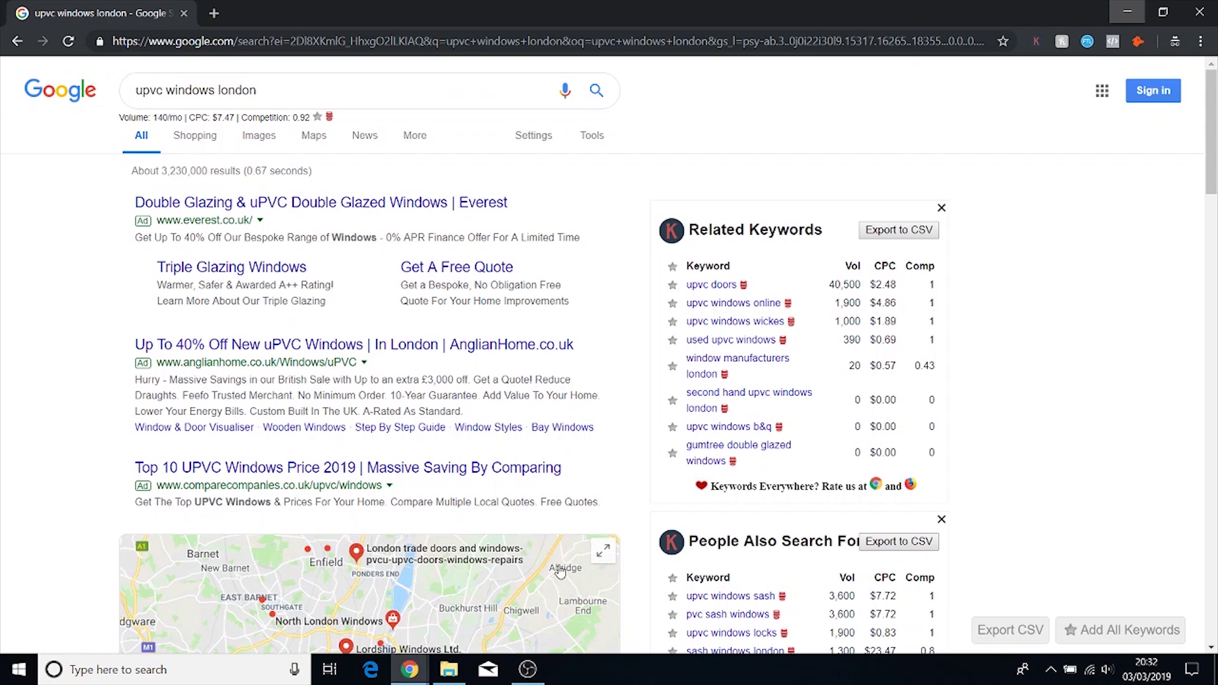
Step: Look through the organic results for London and open the Grabex uPVC windows page in a new tab
{"action": "scroll", "coordinate": [560, 573], "scroll_direction": "down", "scroll_amount": 6}
{"action": "scroll", "coordinate": [578, 241], "scroll_direction": "up", "scroll_amount": 6}
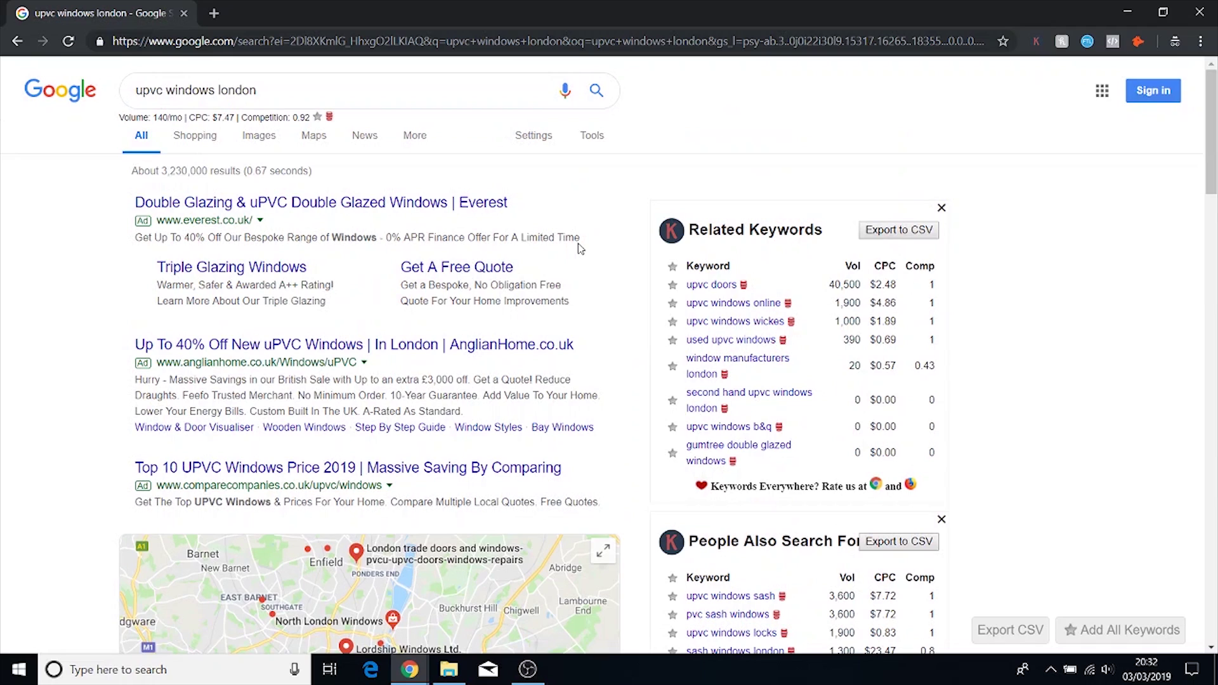
{"action": "scroll", "coordinate": [524, 191], "scroll_direction": "down", "scroll_amount": 10}
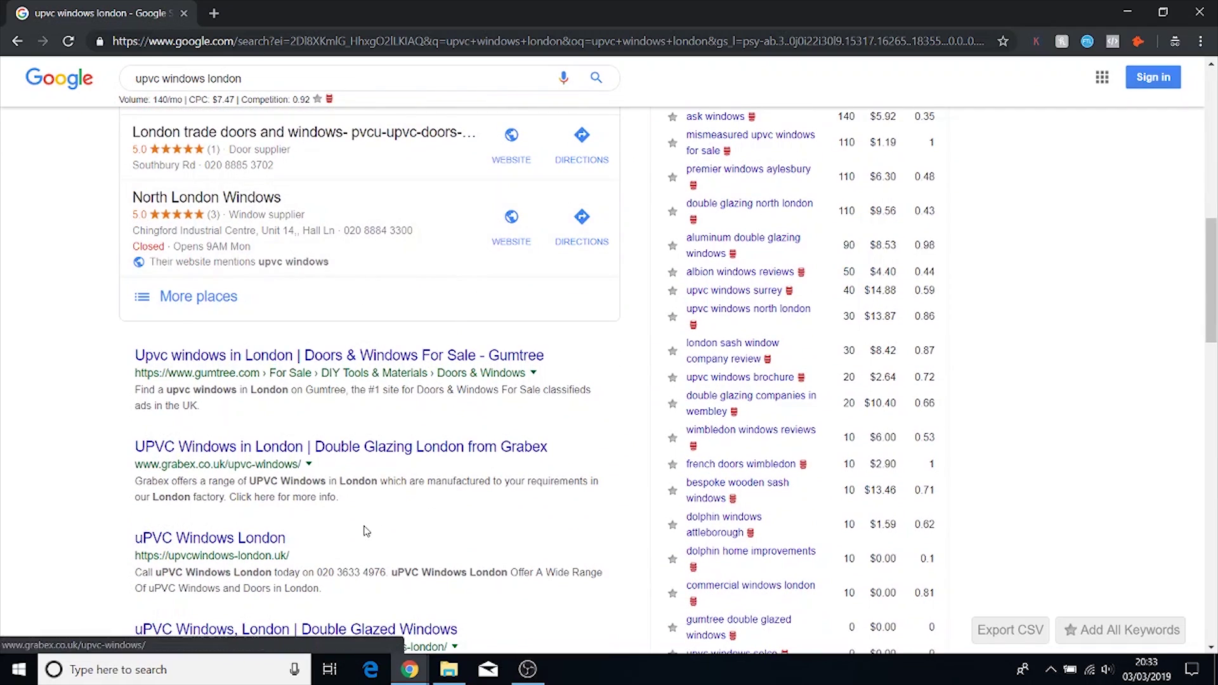
{"action": "scroll", "coordinate": [360, 530], "scroll_direction": "down", "scroll_amount": 1}
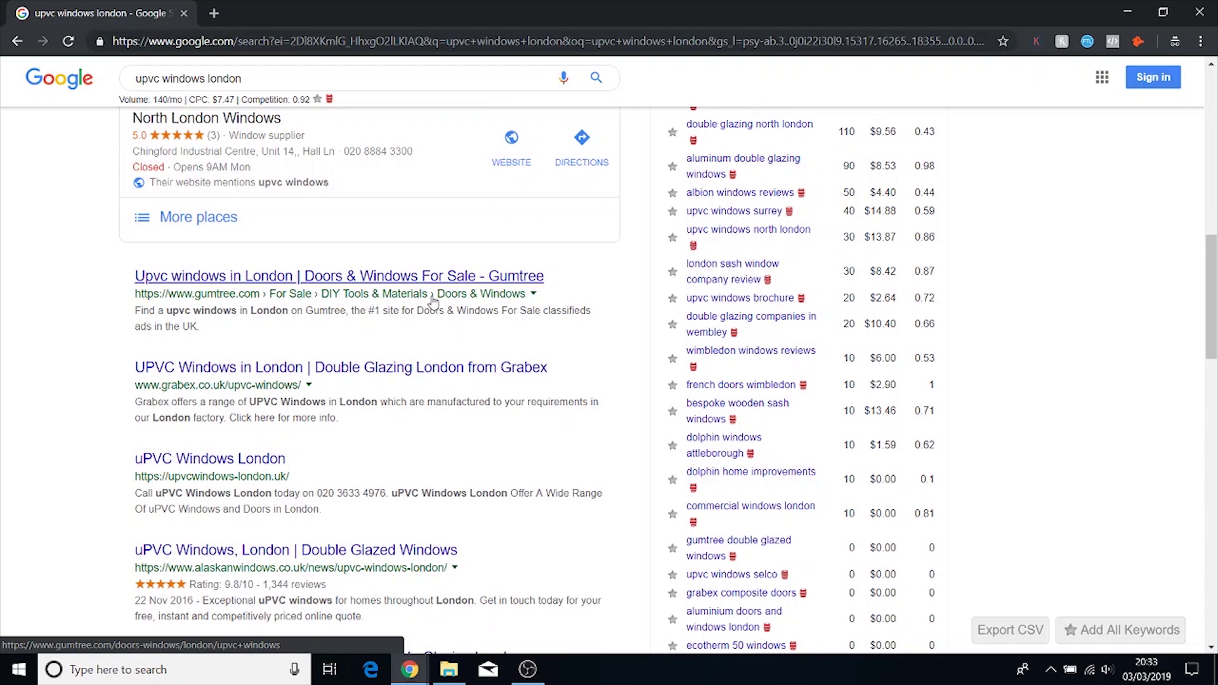
{"action": "scroll", "coordinate": [432, 303], "scroll_direction": "down", "scroll_amount": 1}
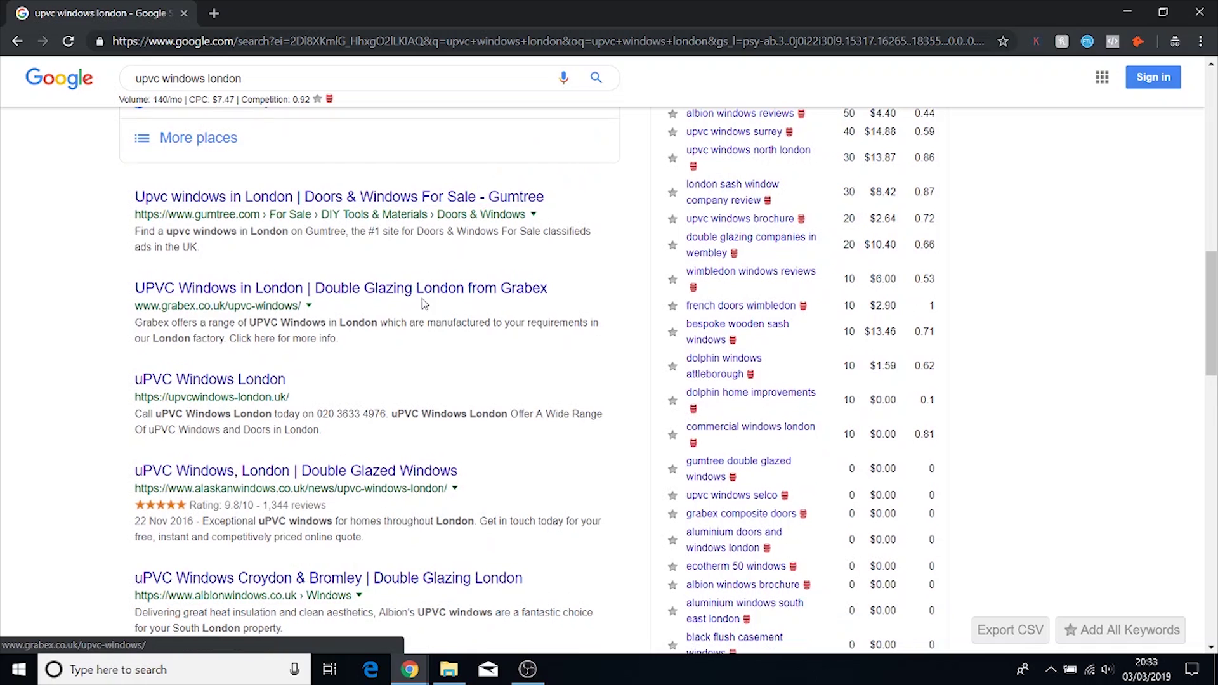
{"action": "right_click", "coordinate": [304, 290]}
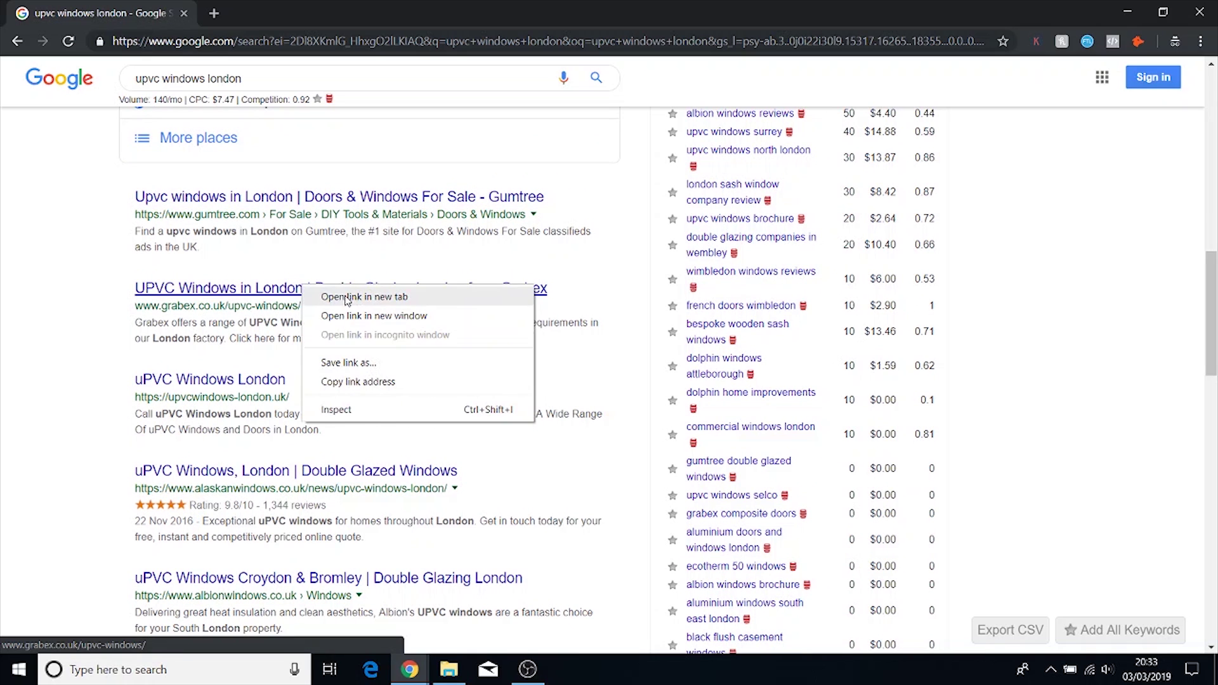
{"action": "left_click", "coordinate": [336, 296]}
{"action": "left_click", "coordinate": [284, 8]}
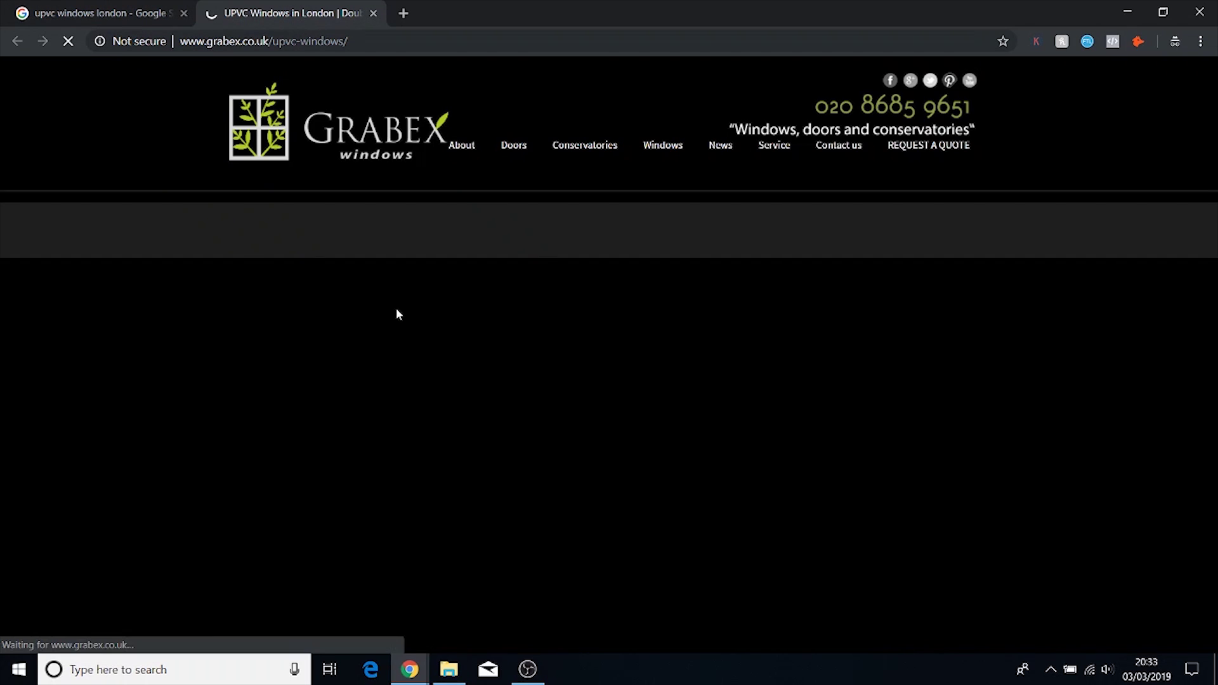
Step: Copy the Grabex uPVC windows page URL and paste it into SEMrush's Domain Overview search
{"action": "scroll", "coordinate": [1047, 226], "scroll_direction": "down", "scroll_amount": 10}
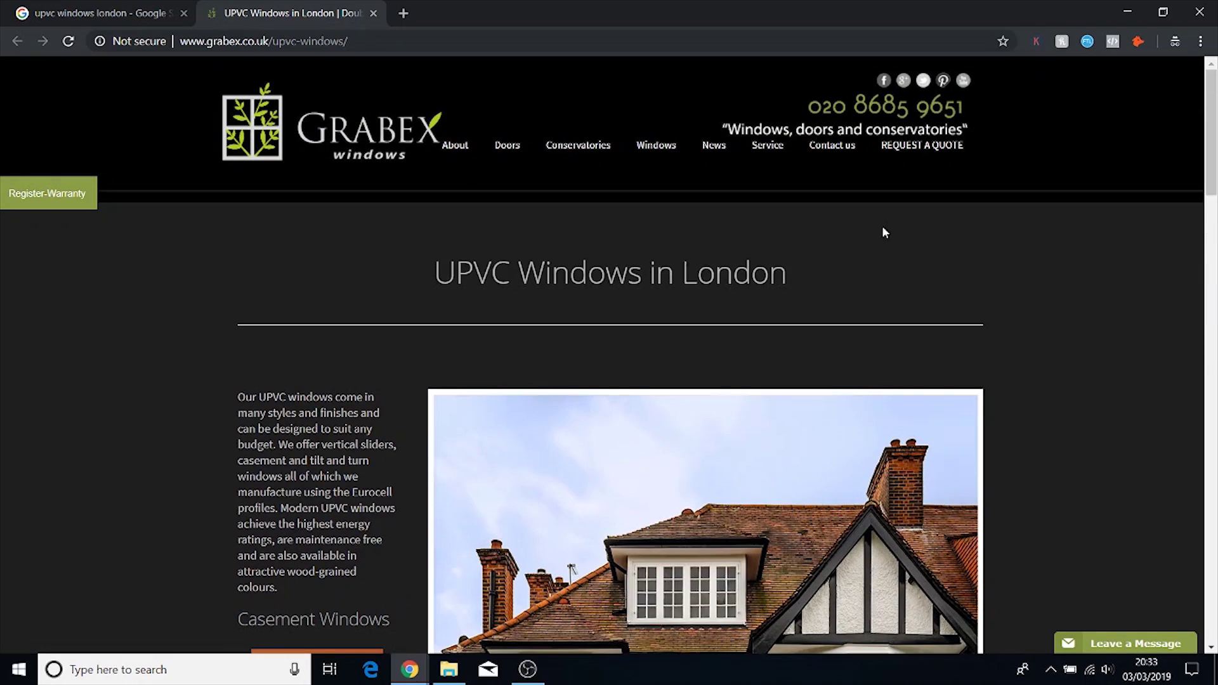
{"action": "left_click", "coordinate": [308, 45]}
{"action": "key", "text": "ctrl+c"}
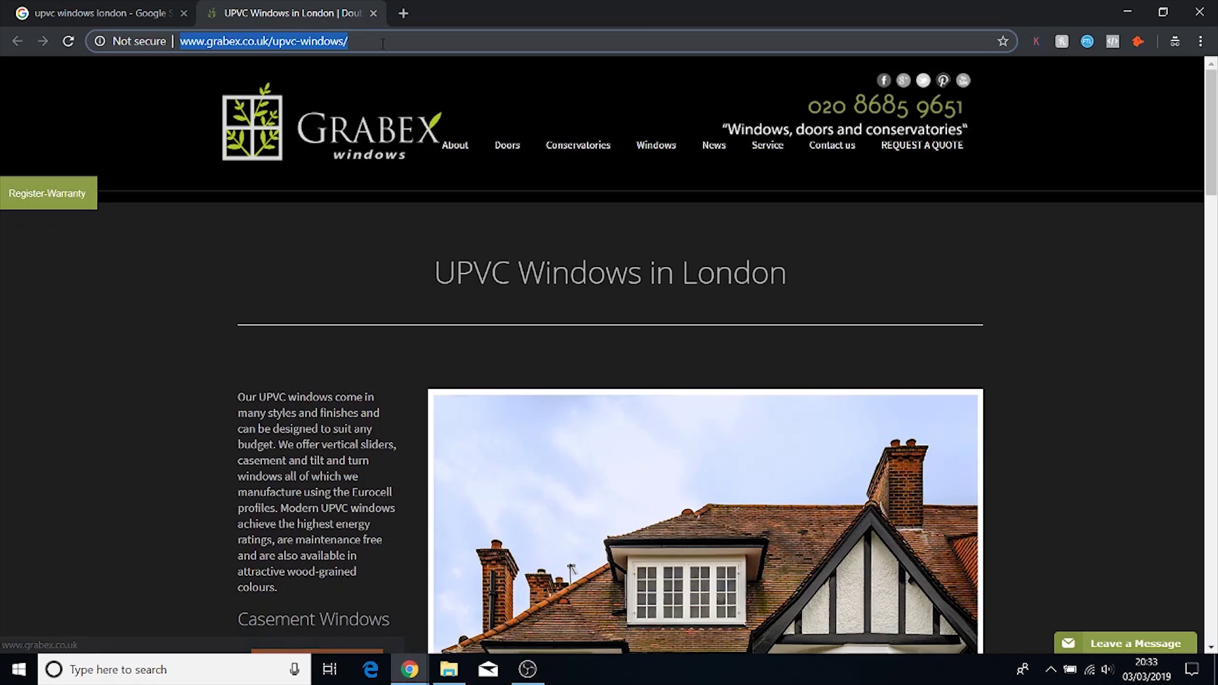
{"action": "left_click", "coordinate": [1127, 12]}
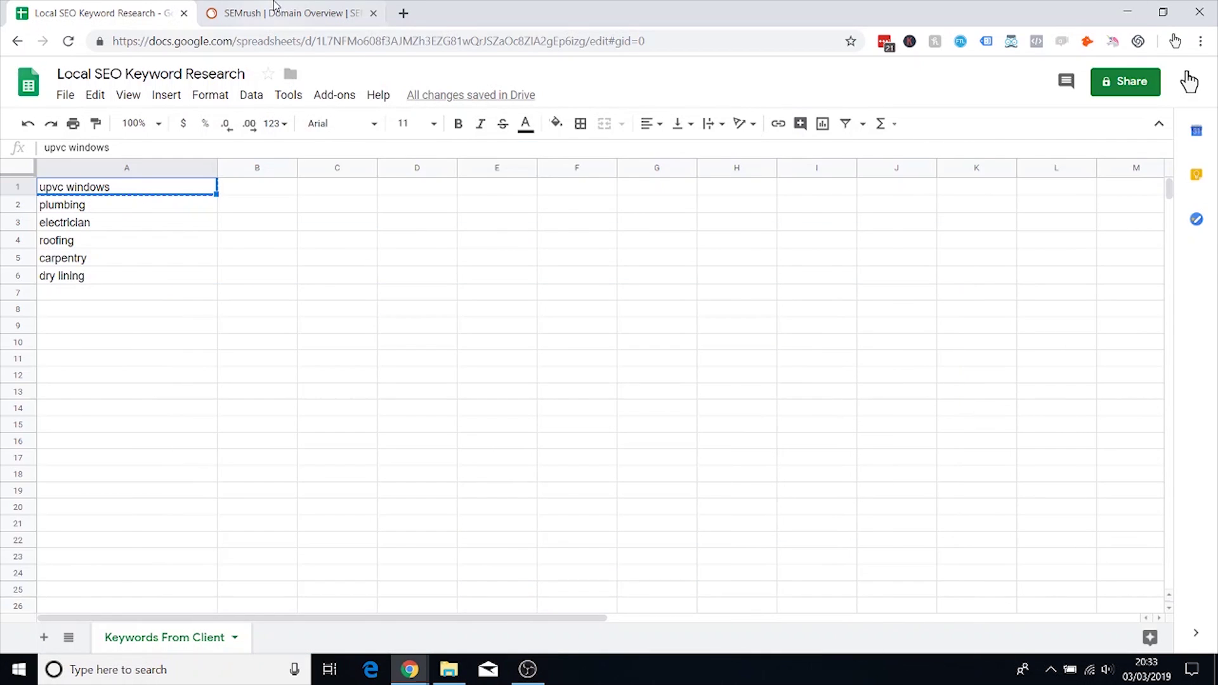
{"action": "left_click", "coordinate": [286, 13]}
{"action": "left_click", "coordinate": [521, 344]}
{"action": "key", "text": "ctrl+v"}
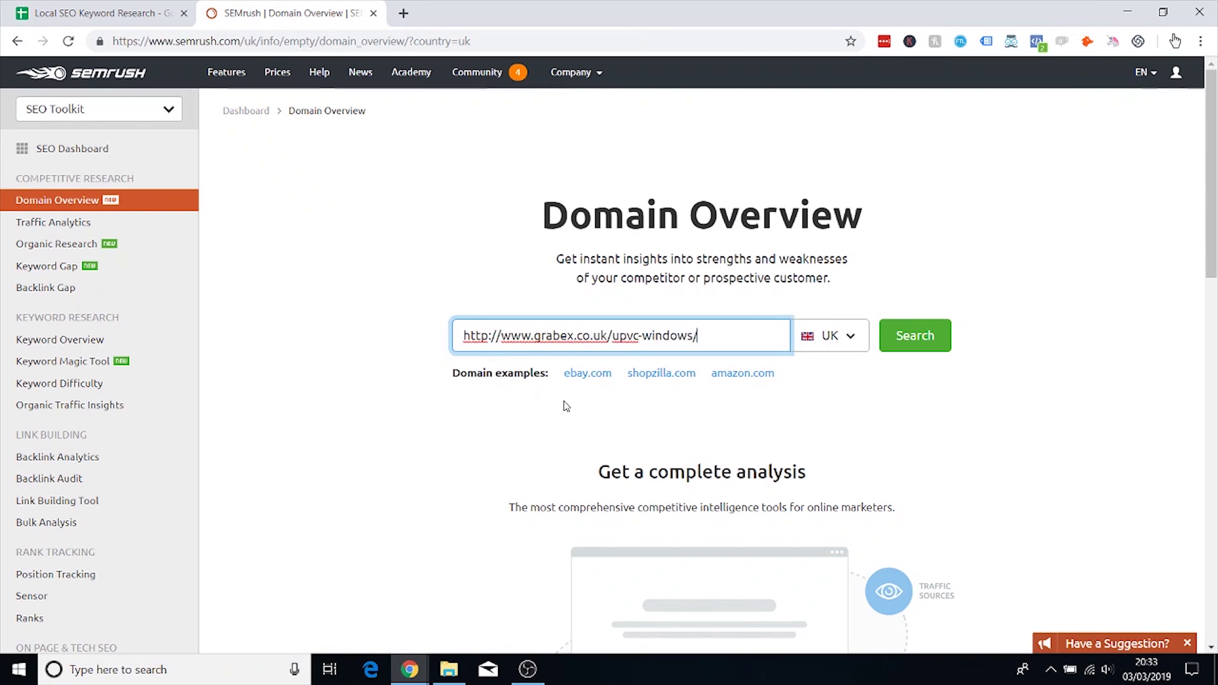
Step: Check the country options, run the search for the Grabex URL with the UK database, and check the URL search type
{"action": "left_click", "coordinate": [847, 348]}
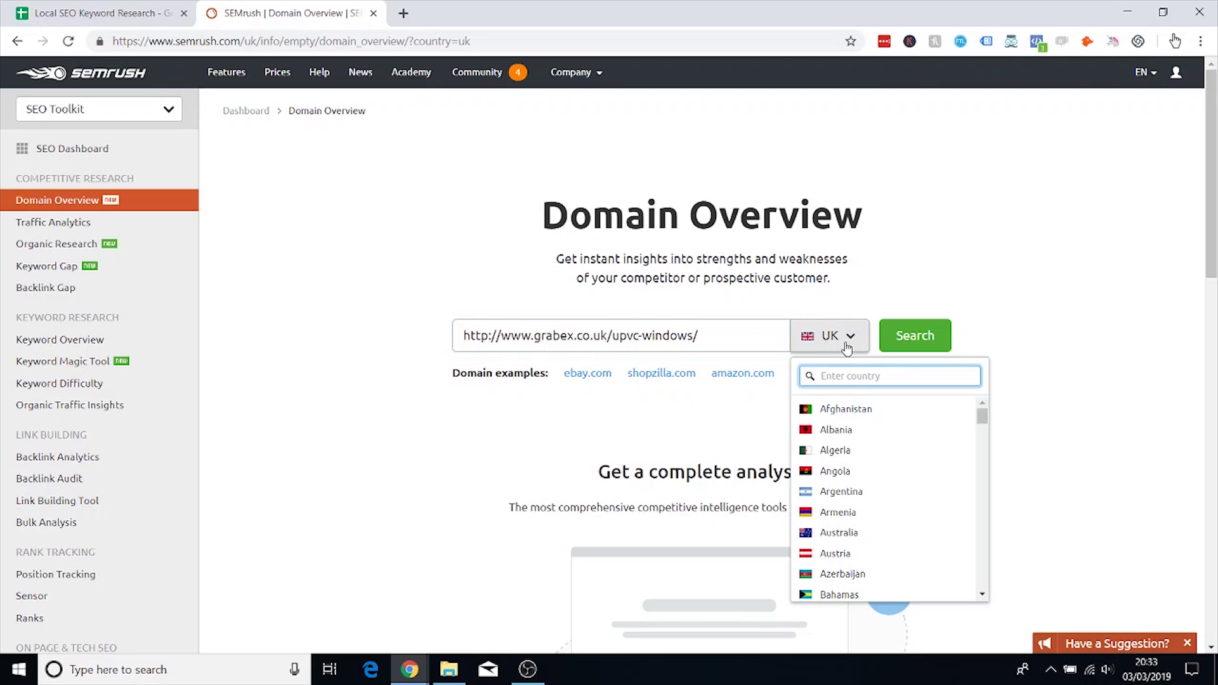
{"action": "left_click", "coordinate": [847, 349]}
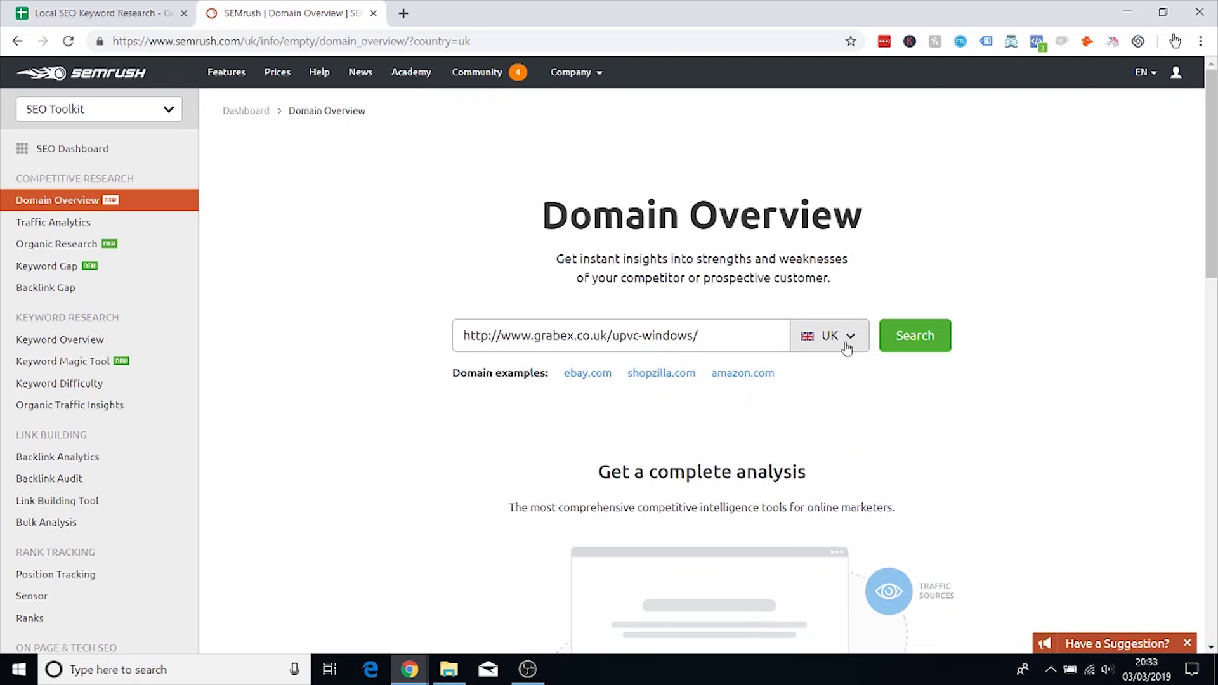
{"action": "left_click", "coordinate": [847, 349]}
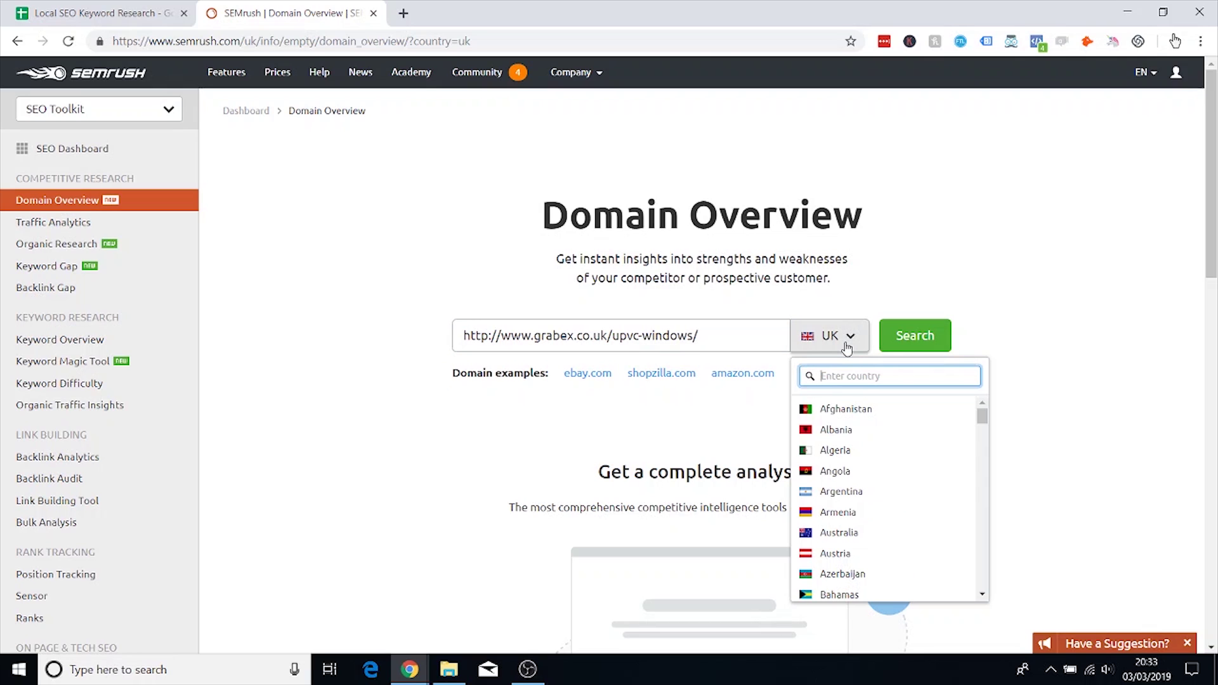
{"action": "left_click", "coordinate": [847, 348]}
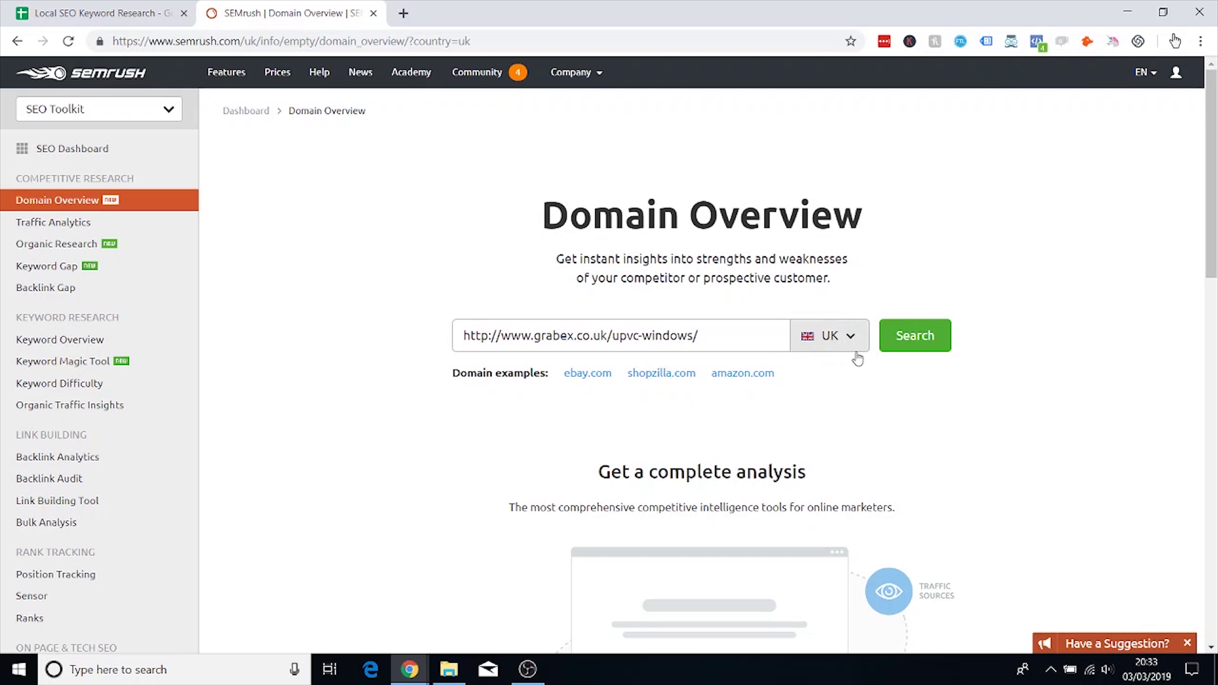
{"action": "left_click", "coordinate": [928, 342]}
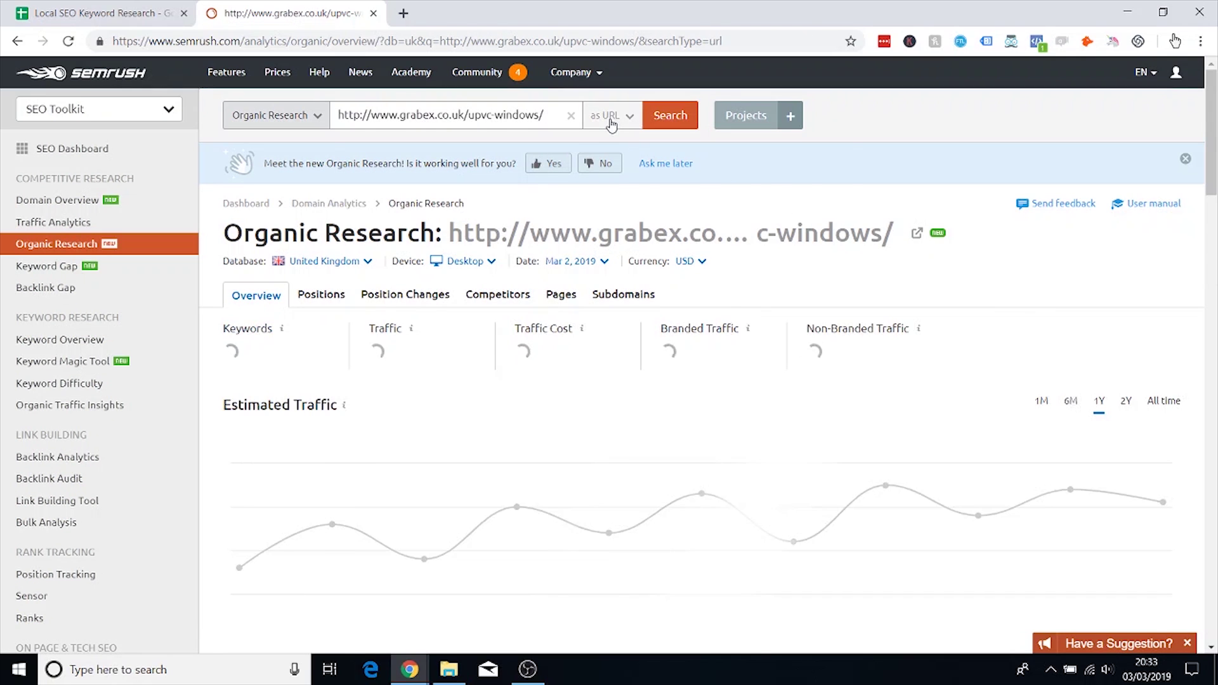
{"action": "left_click", "coordinate": [611, 120]}
{"action": "left_click", "coordinate": [612, 127]}
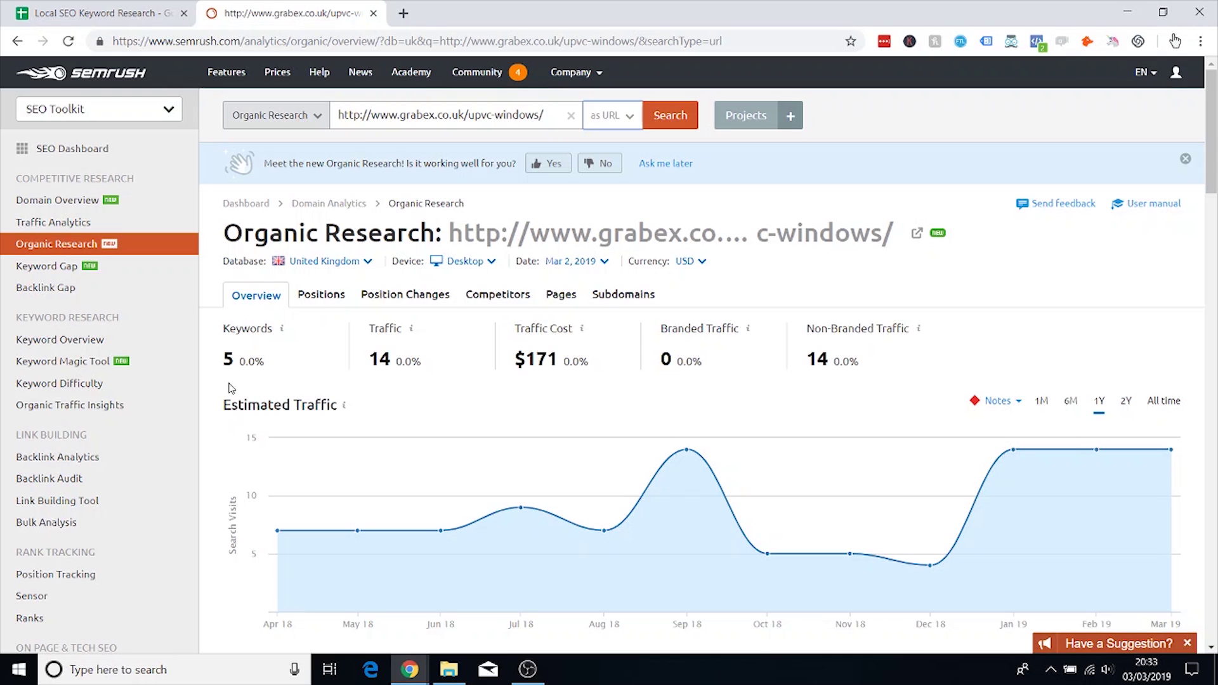
Step: Show all organic keywords for the Grabex page and export the full list to Excel
{"action": "scroll", "coordinate": [222, 367], "scroll_direction": "down", "scroll_amount": 10}
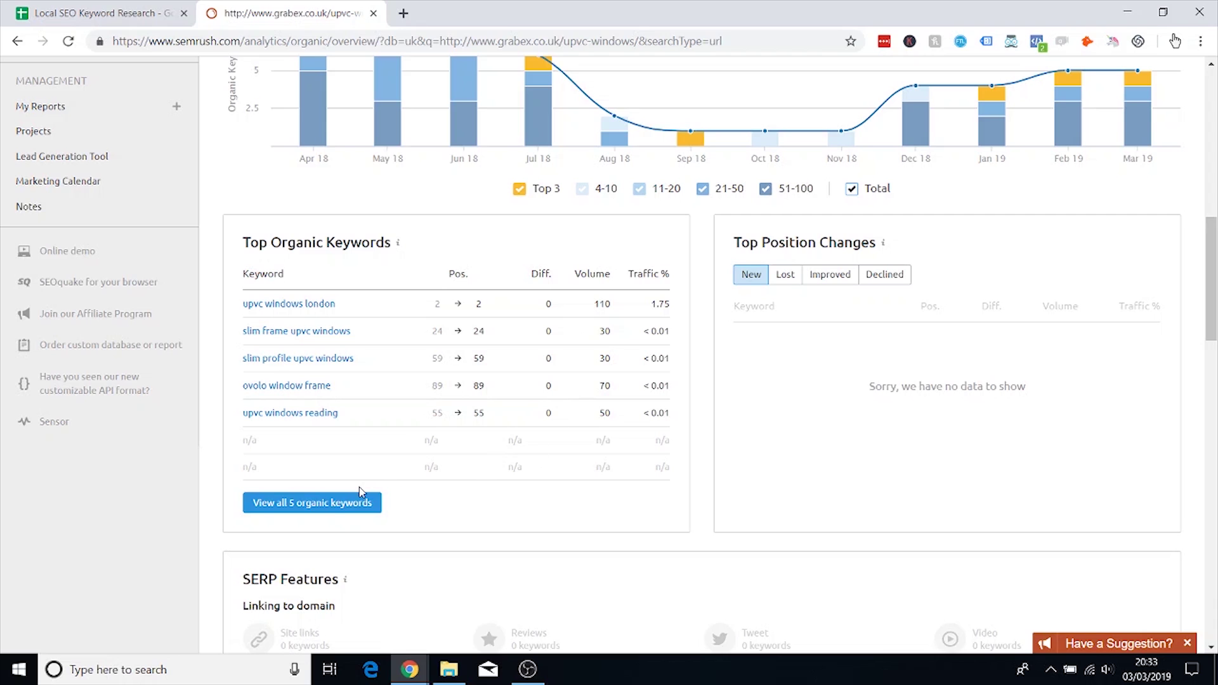
{"action": "left_click", "coordinate": [290, 511]}
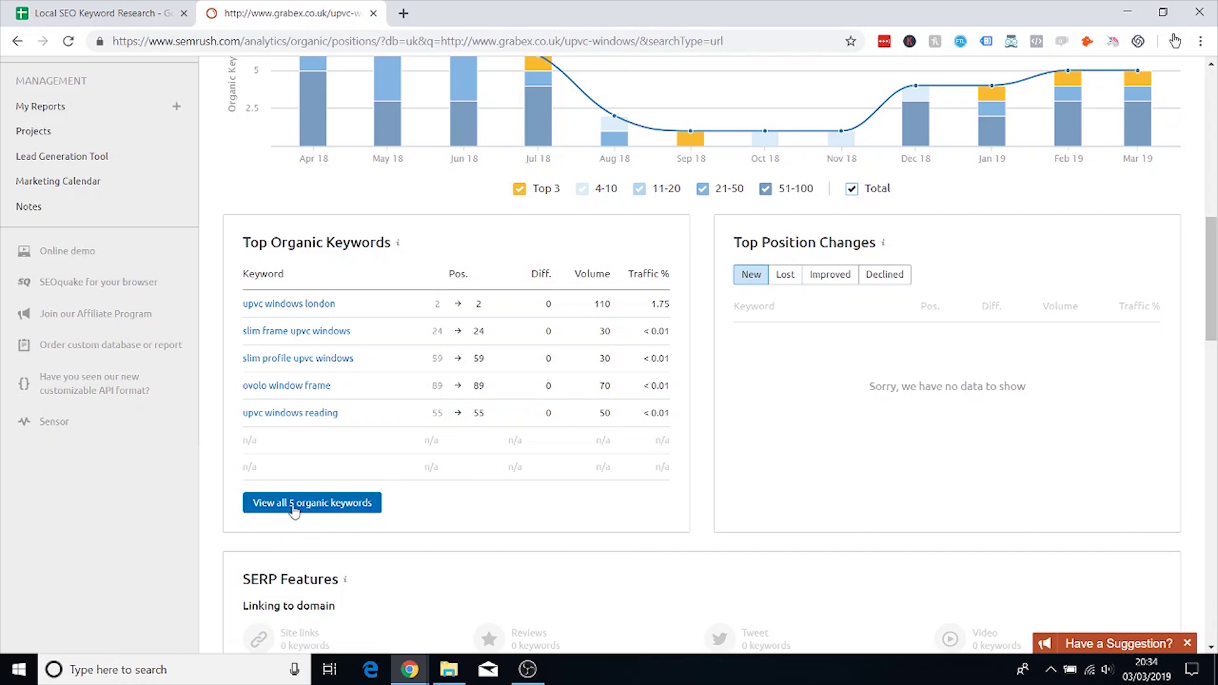
{"action": "scroll", "coordinate": [619, 279], "scroll_direction": "down", "scroll_amount": 8}
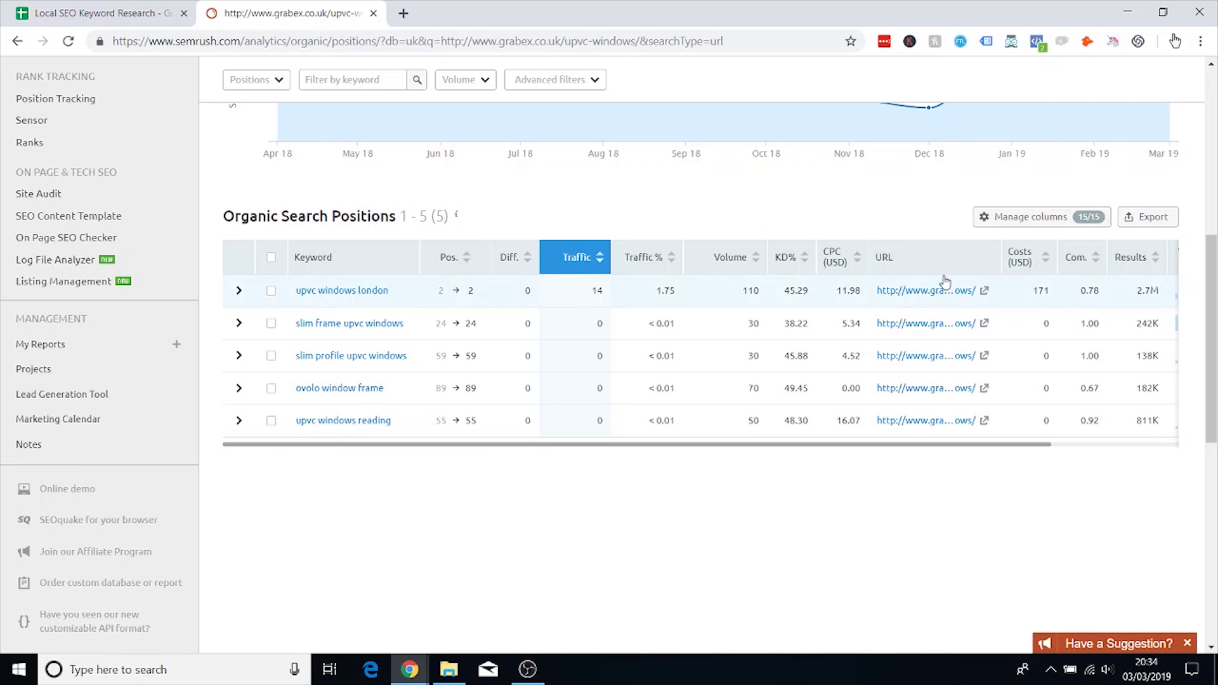
{"action": "left_click", "coordinate": [1134, 222]}
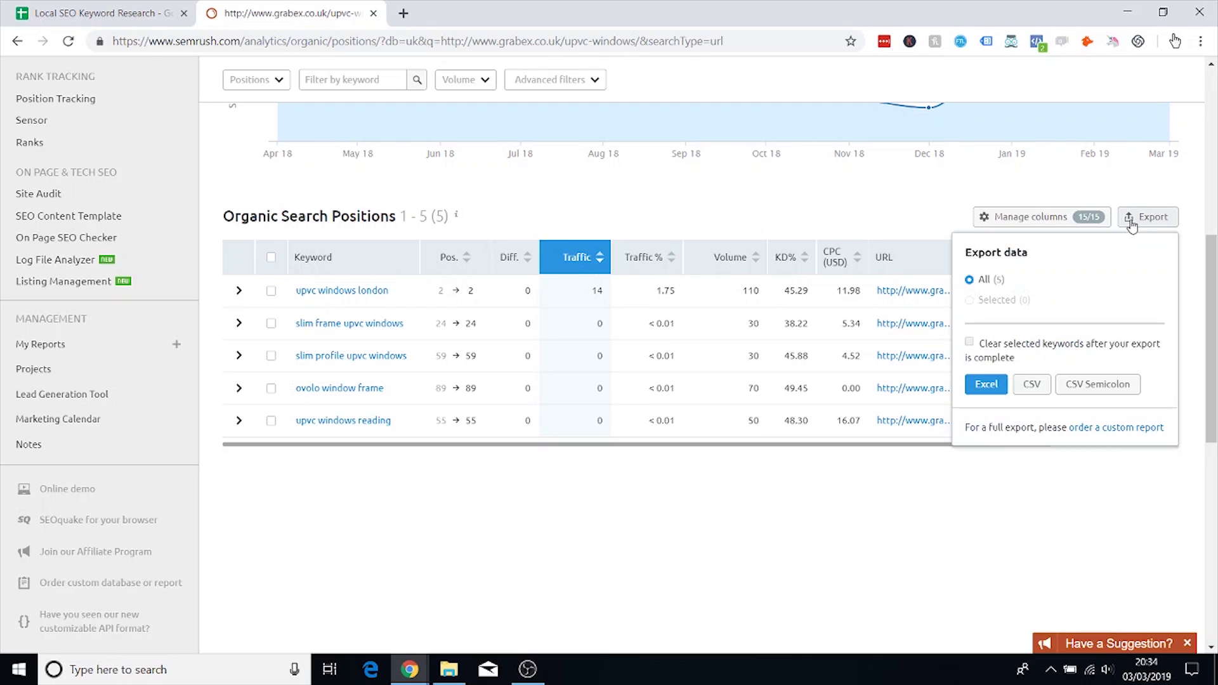
{"action": "left_click", "coordinate": [984, 388]}
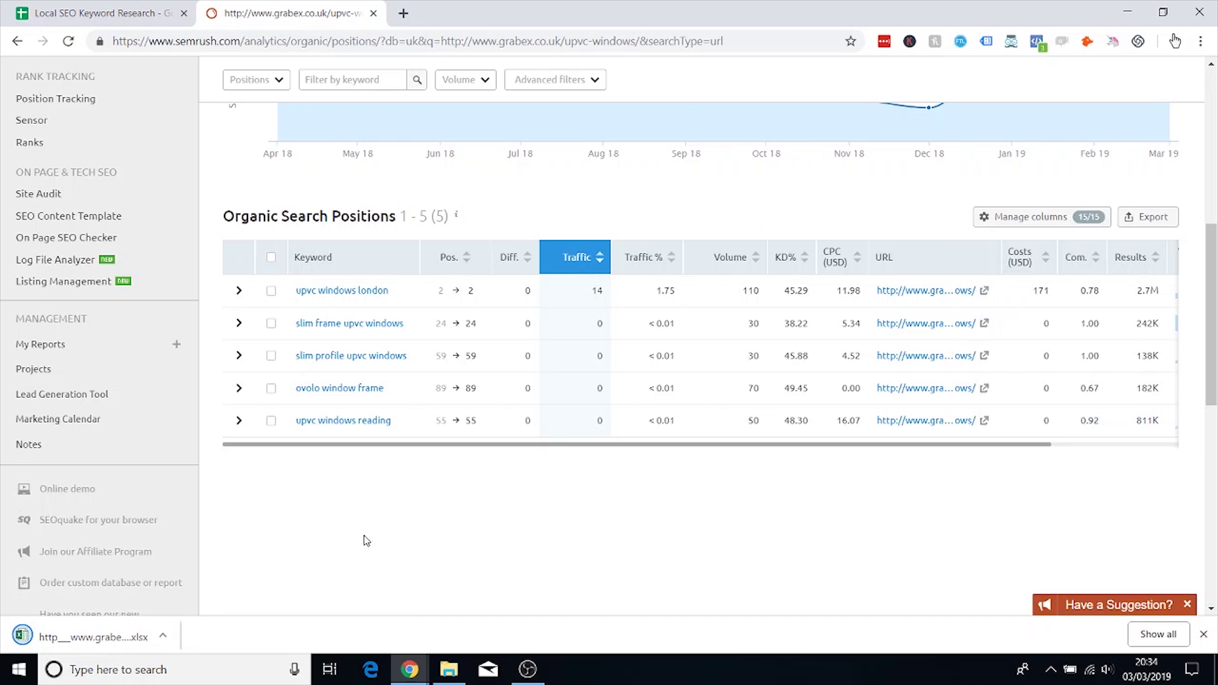
Step: Import the exported Grabex organic positions file into the Local SEO Keyword Research spreadsheet as a new sheet
{"action": "scroll", "coordinate": [368, 406], "scroll_direction": "up", "scroll_amount": 10}
{"action": "left_click", "coordinate": [105, 7]}
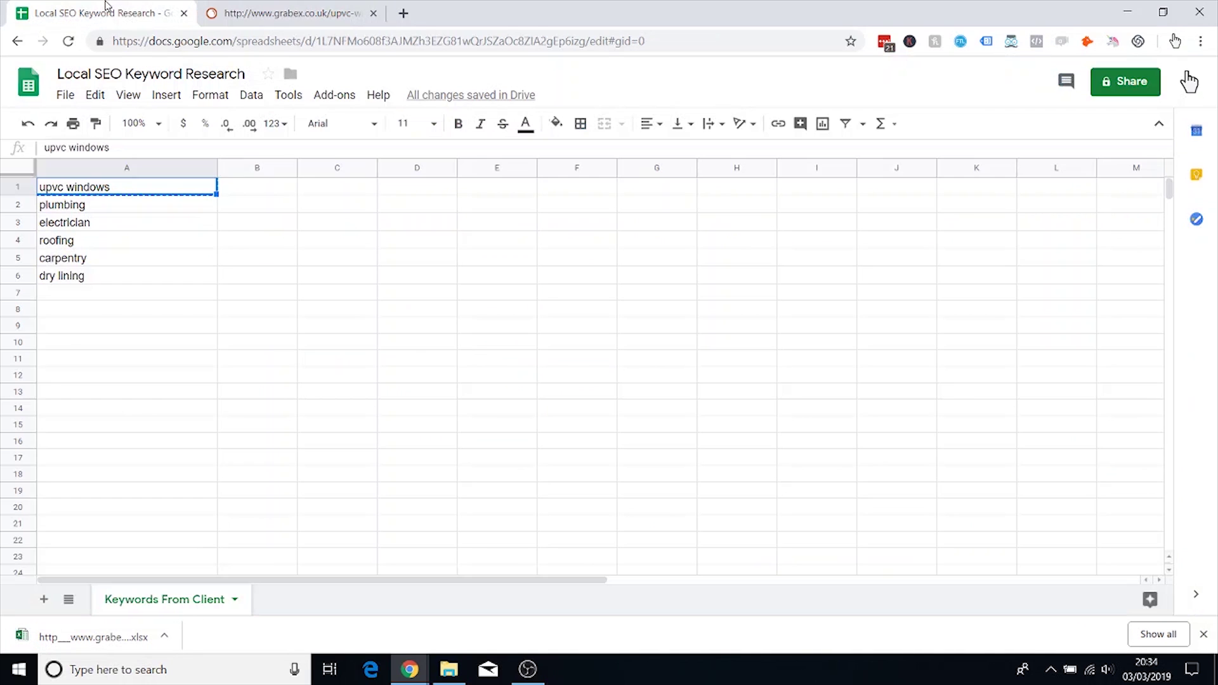
{"action": "left_click", "coordinate": [66, 95]}
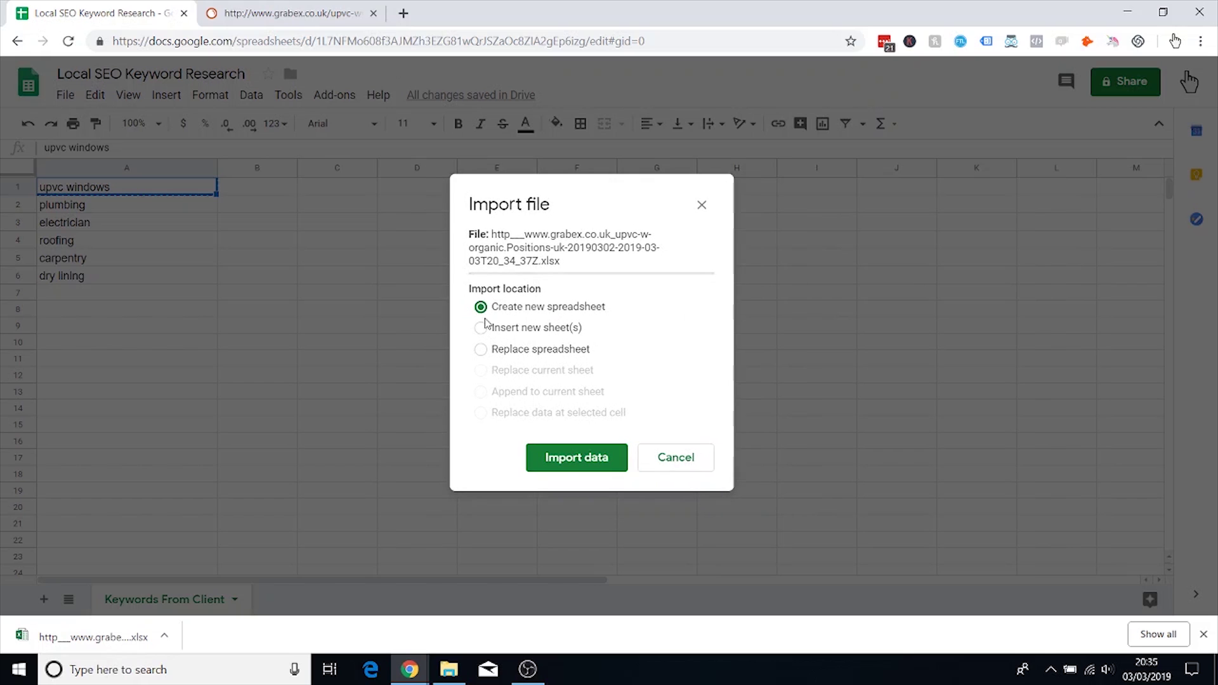
{"action": "left_click", "coordinate": [482, 327]}
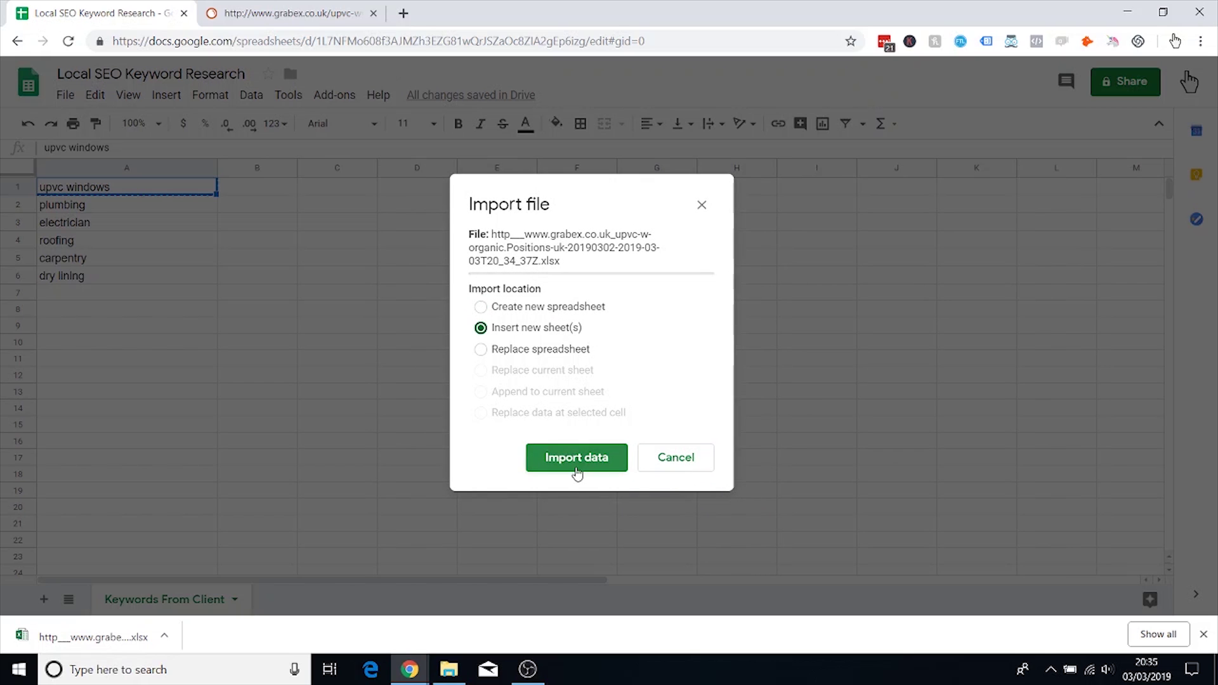
{"action": "left_click", "coordinate": [577, 458]}
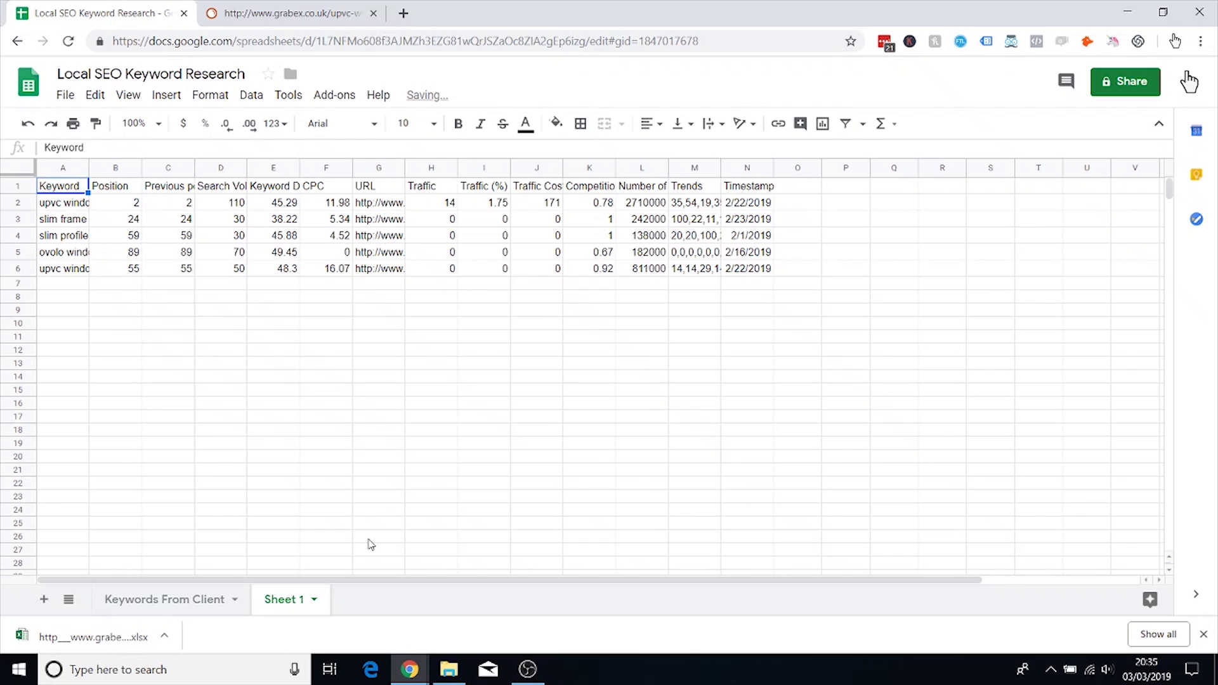
{"action": "left_click", "coordinate": [1204, 634]}
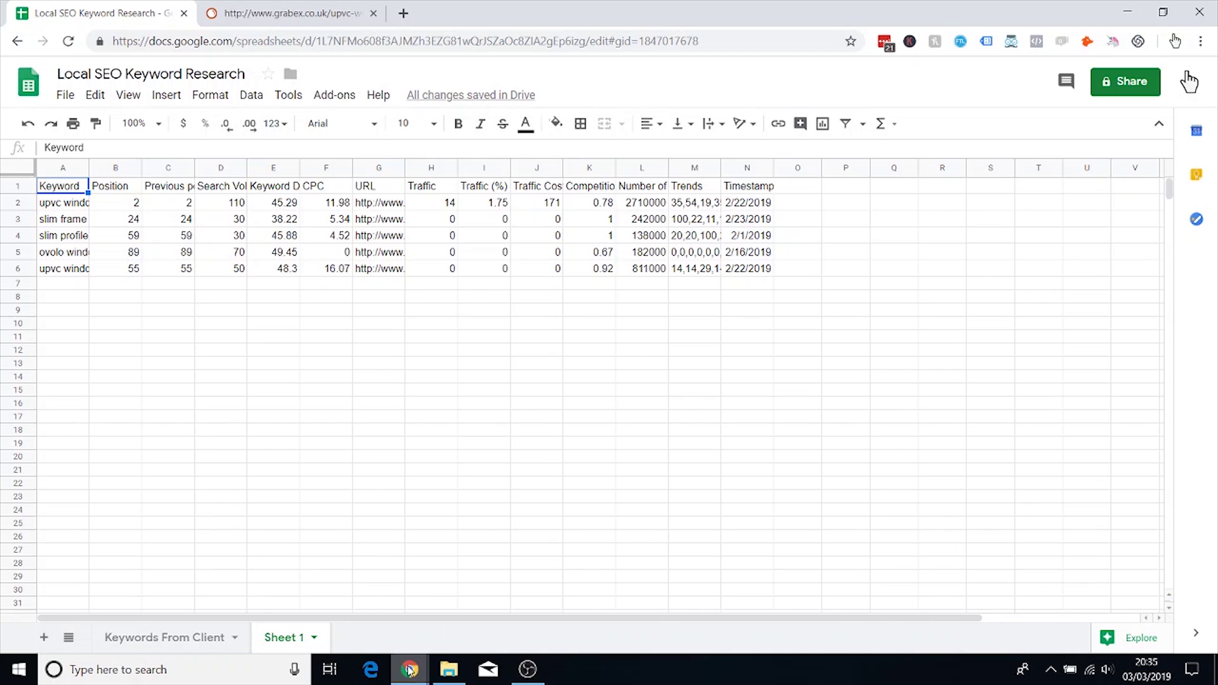
Step: Rename Sheet 1 to "grabex.co.uk/upvc-windows/", copying that part of the URL from SEMrush
{"action": "mouse_move", "coordinate": [410, 670]}
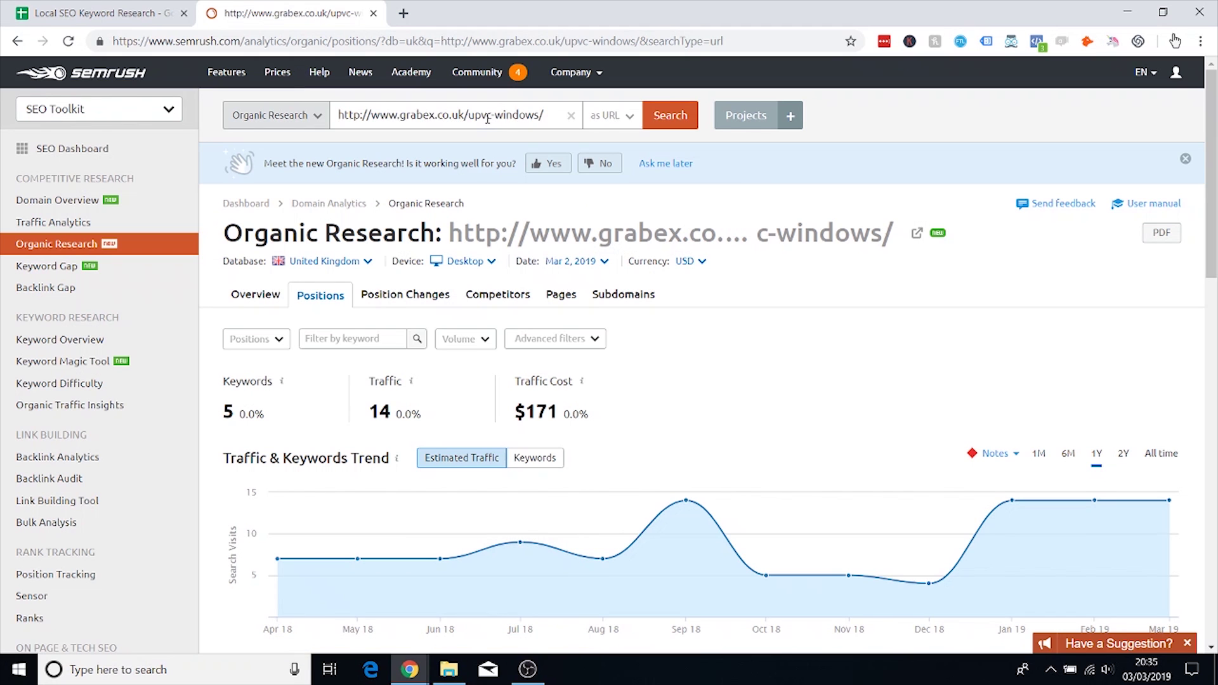
{"action": "left_click", "coordinate": [292, 12]}
{"action": "left_click", "coordinate": [467, 116]}
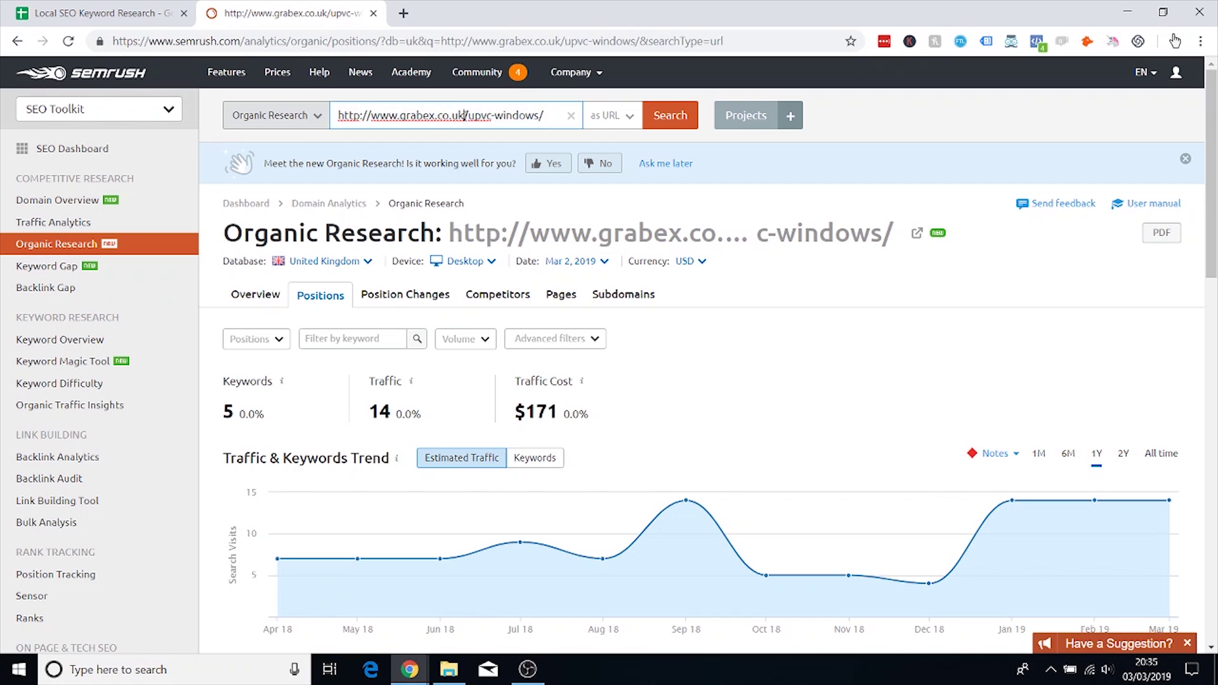
{"action": "left_click_drag", "start_coordinate": [468, 116], "coordinate": [428, 116]}
{"action": "left_click_drag", "start_coordinate": [545, 117], "coordinate": [401, 116]}
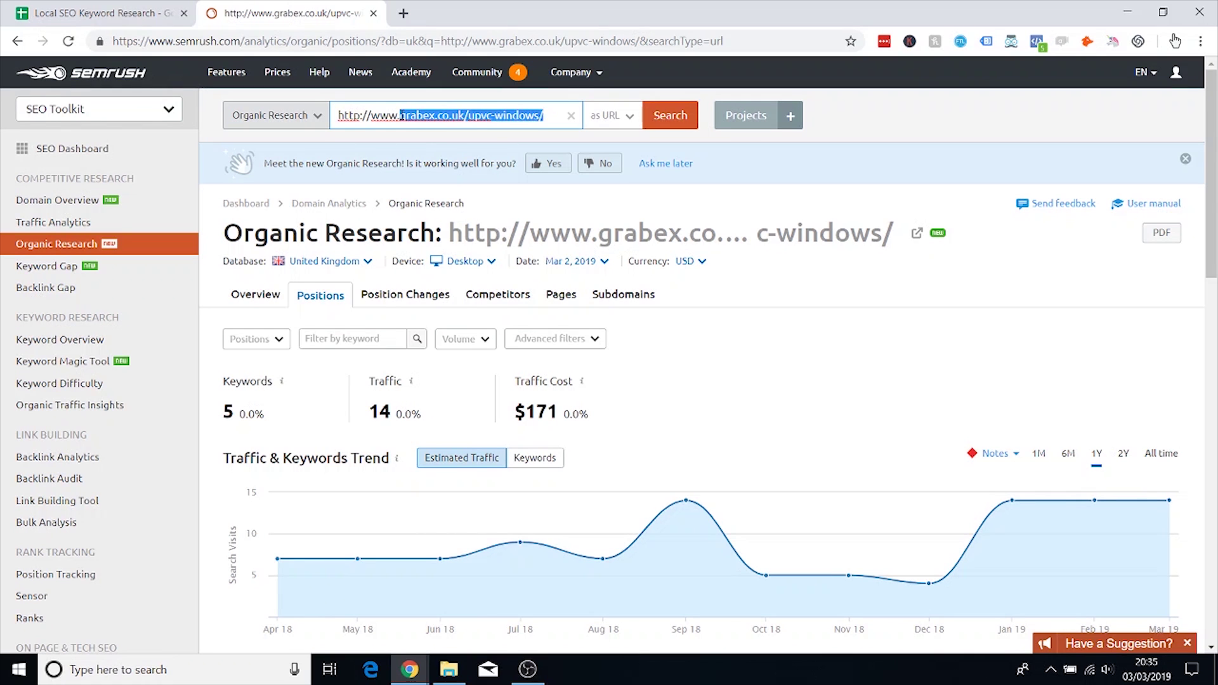
{"action": "key", "text": "ctrl+c"}
{"action": "left_click", "coordinate": [101, 13]}
{"action": "double_click", "coordinate": [287, 638]}
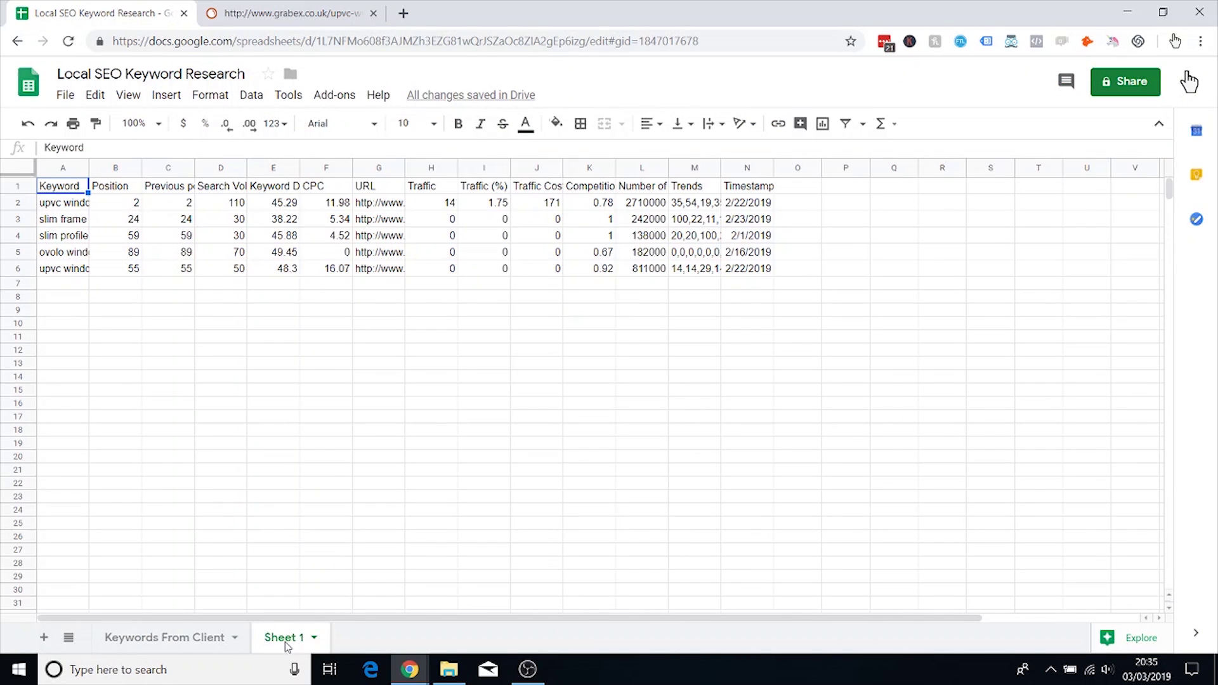
{"action": "key", "text": "ctrl+v"}
{"action": "key", "text": "Return"}
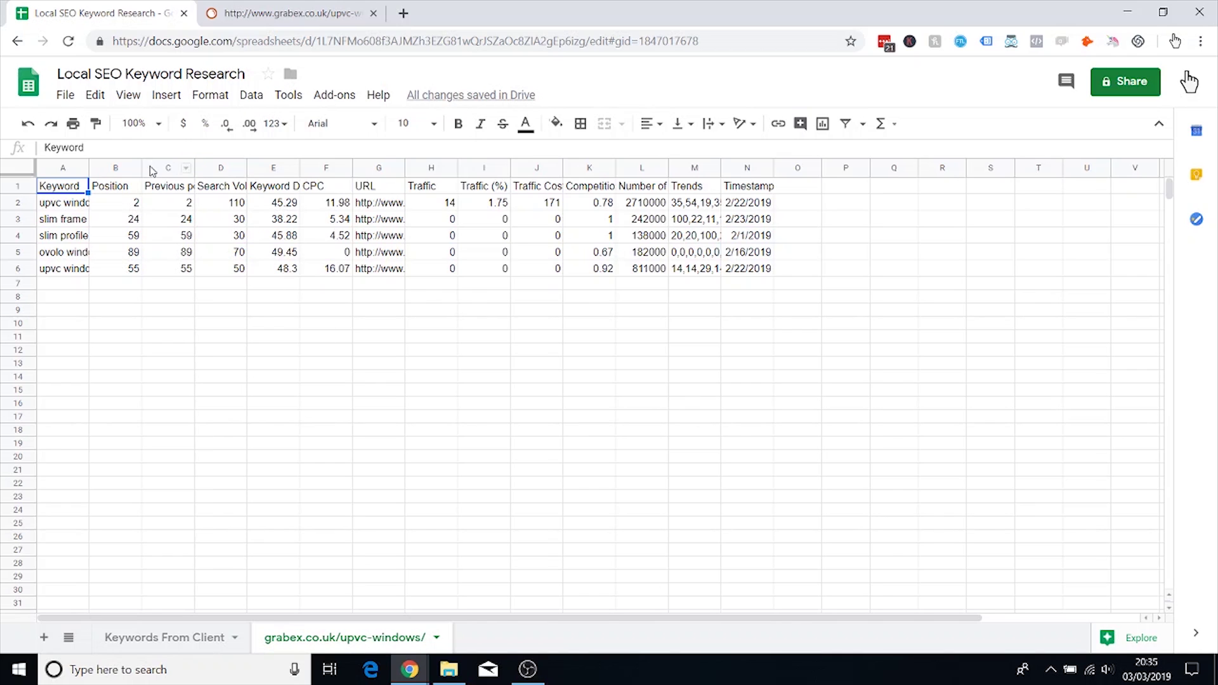
Step: Widen the Position, Previous position and Search Volume columns, and delete columns E to N from Keyword Difficulty through Timestamp
{"action": "left_click_drag", "start_coordinate": [141, 167], "coordinate": [280, 167]}
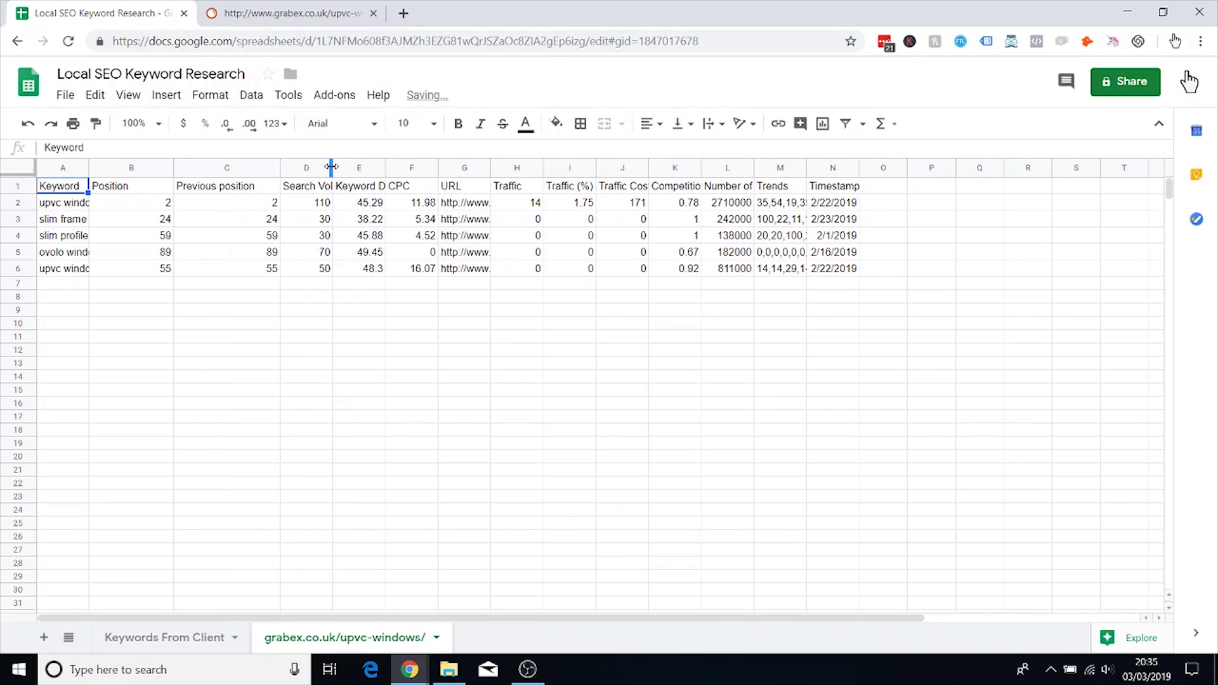
{"action": "left_click_drag", "start_coordinate": [385, 168], "coordinate": [394, 172]}
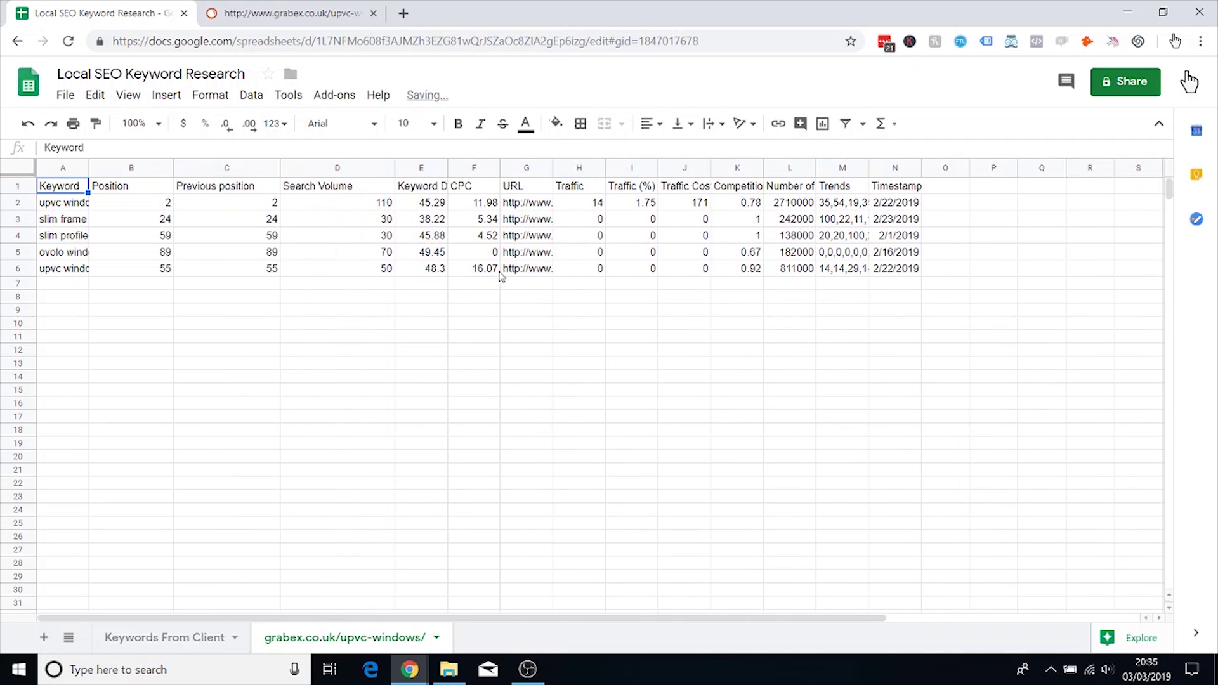
{"action": "left_click", "coordinate": [421, 168]}
{"action": "key", "text": "ctrl+shift+Right"}
{"action": "right_click", "coordinate": [415, 166]}
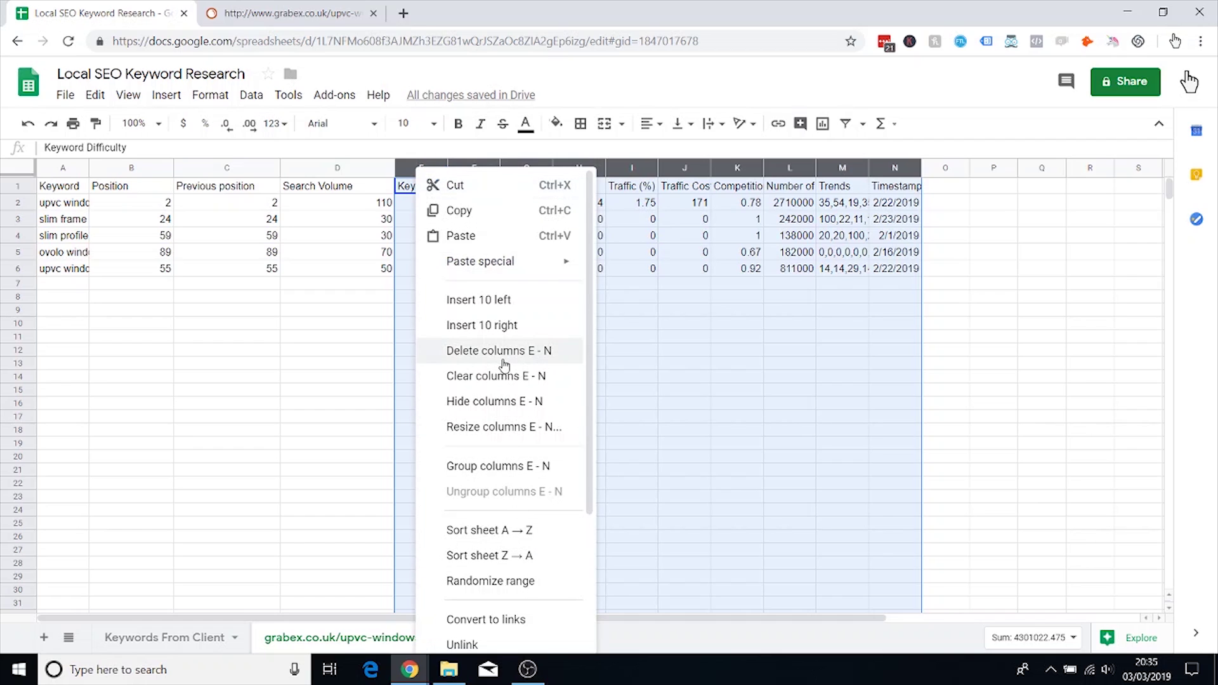
{"action": "left_click", "coordinate": [503, 353]}
Step: Delete the Position and Previous position columns and fit the Keyword column to its contents
{"action": "left_click", "coordinate": [219, 170]}
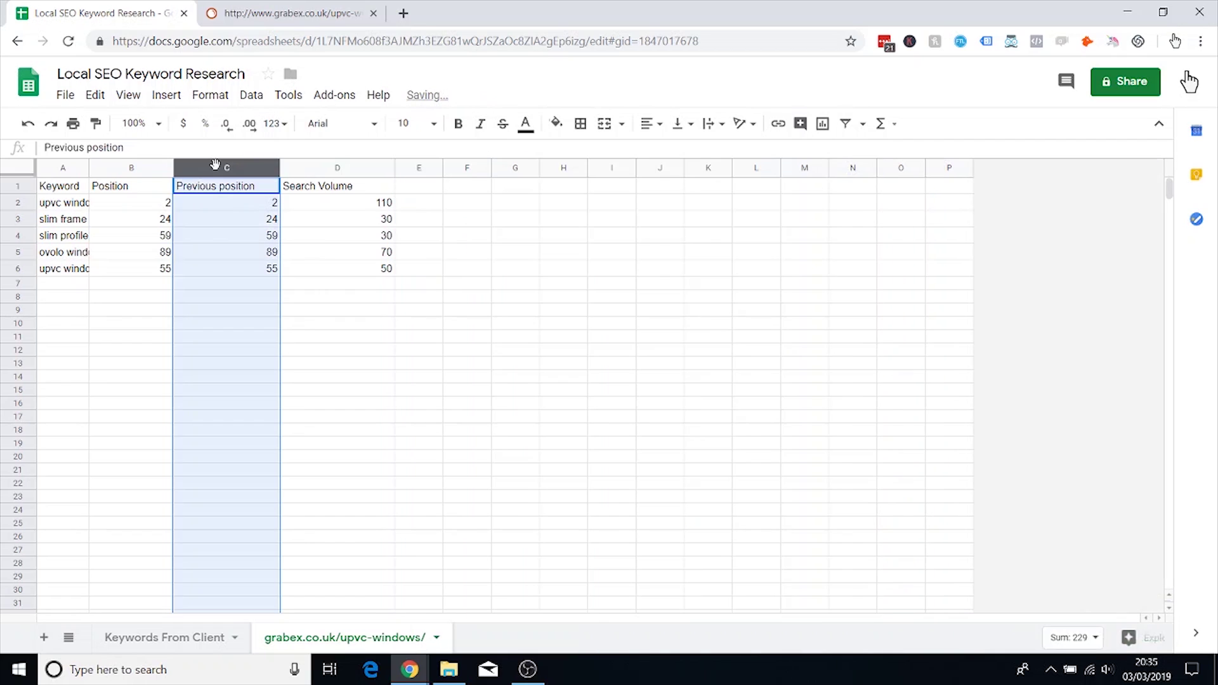
{"action": "left_click_drag", "start_coordinate": [137, 170], "coordinate": [202, 170]}
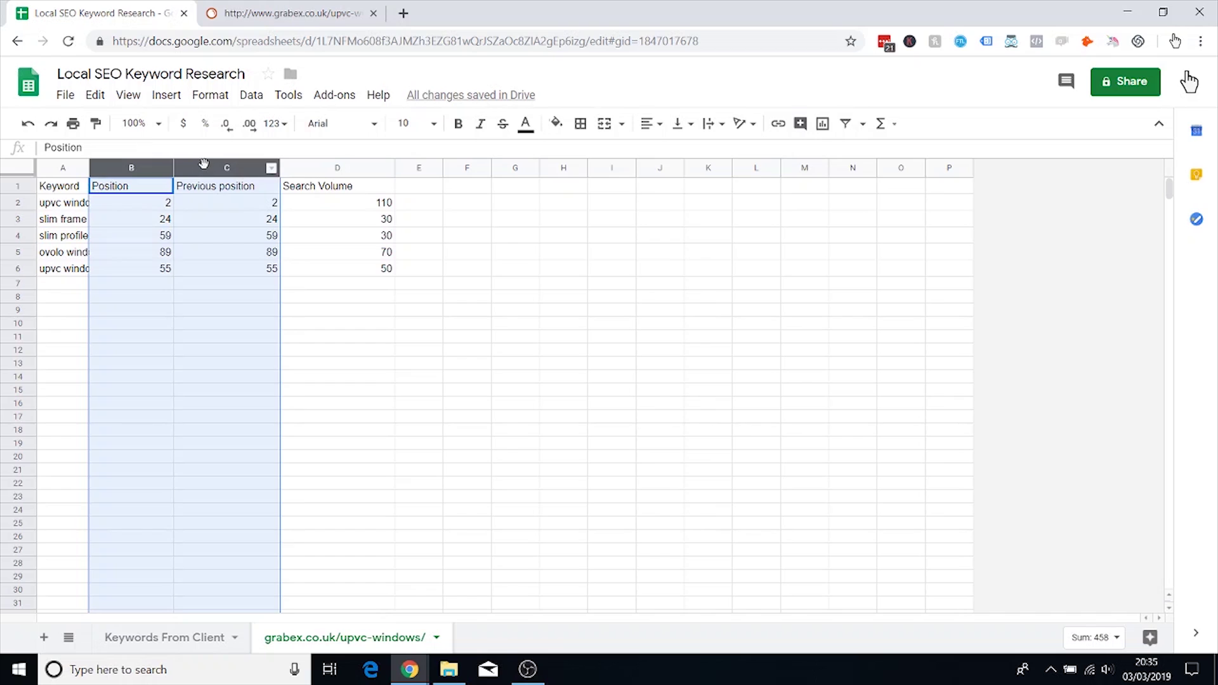
{"action": "right_click", "coordinate": [204, 164]}
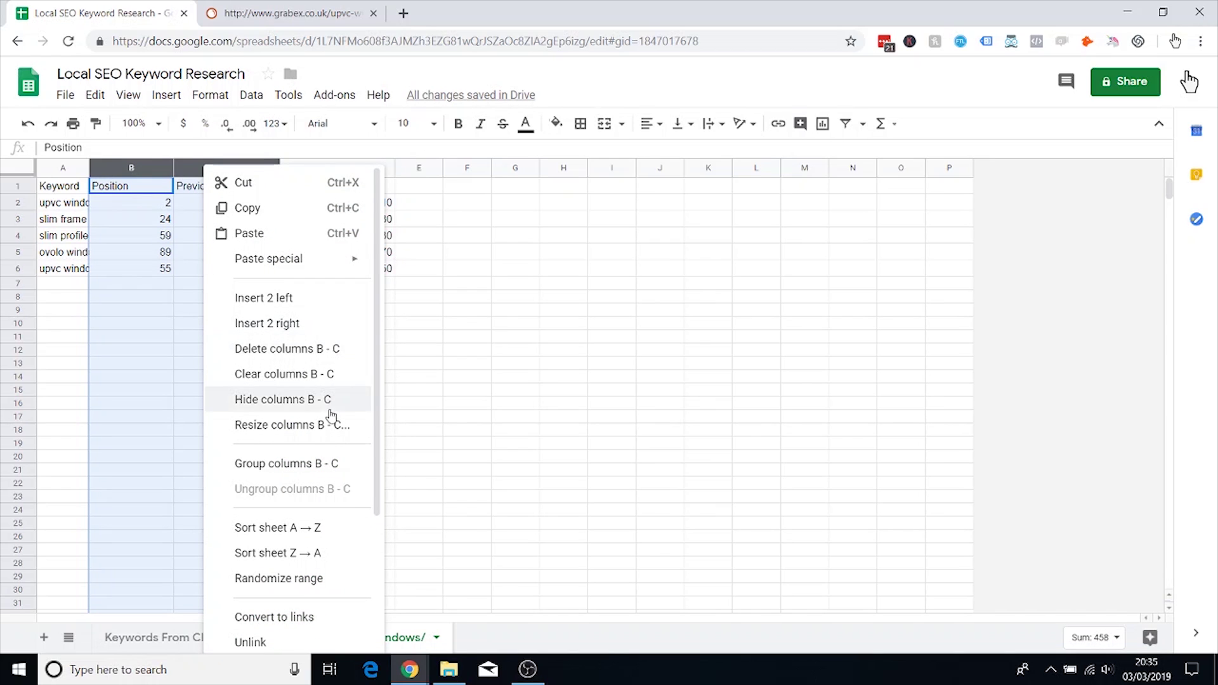
{"action": "scroll", "coordinate": [285, 348], "scroll_direction": "down", "scroll_amount": 3}
{"action": "left_click", "coordinate": [285, 273]}
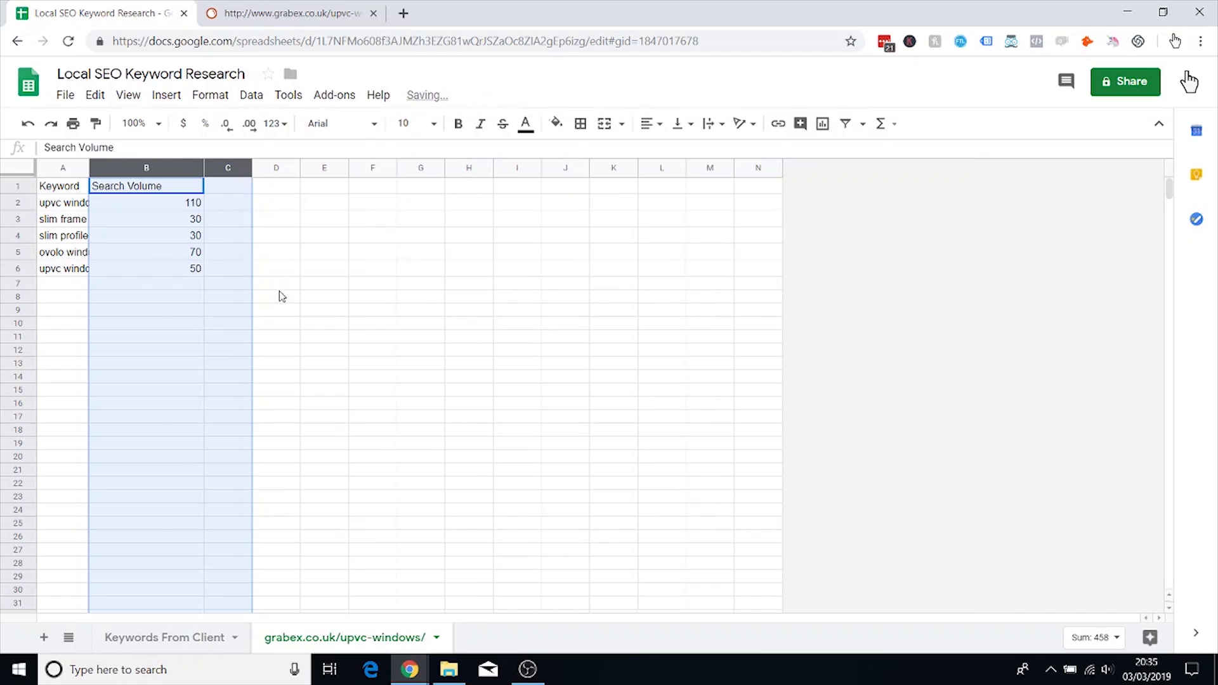
{"action": "left_click", "coordinate": [76, 312]}
{"action": "double_click", "coordinate": [89, 167]}
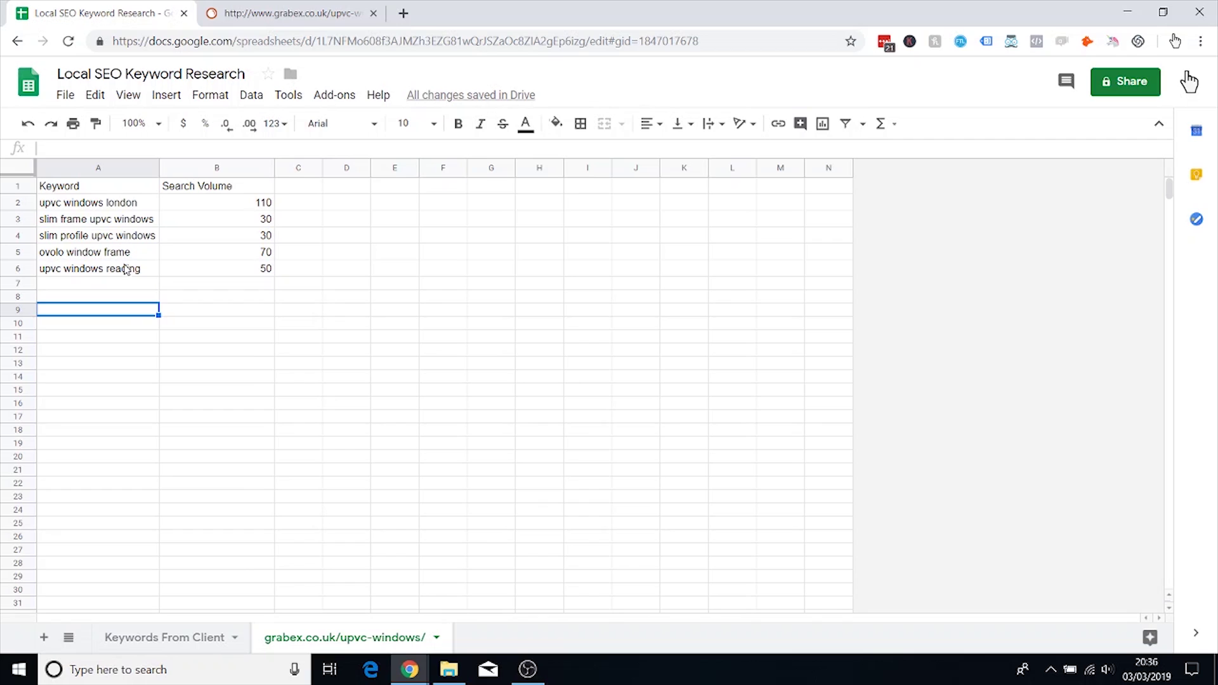
Step: Delete the "upvc windows reading" row from the grabex.co.uk/upvc-windows/ sheet
{"action": "left_click", "coordinate": [89, 269]}
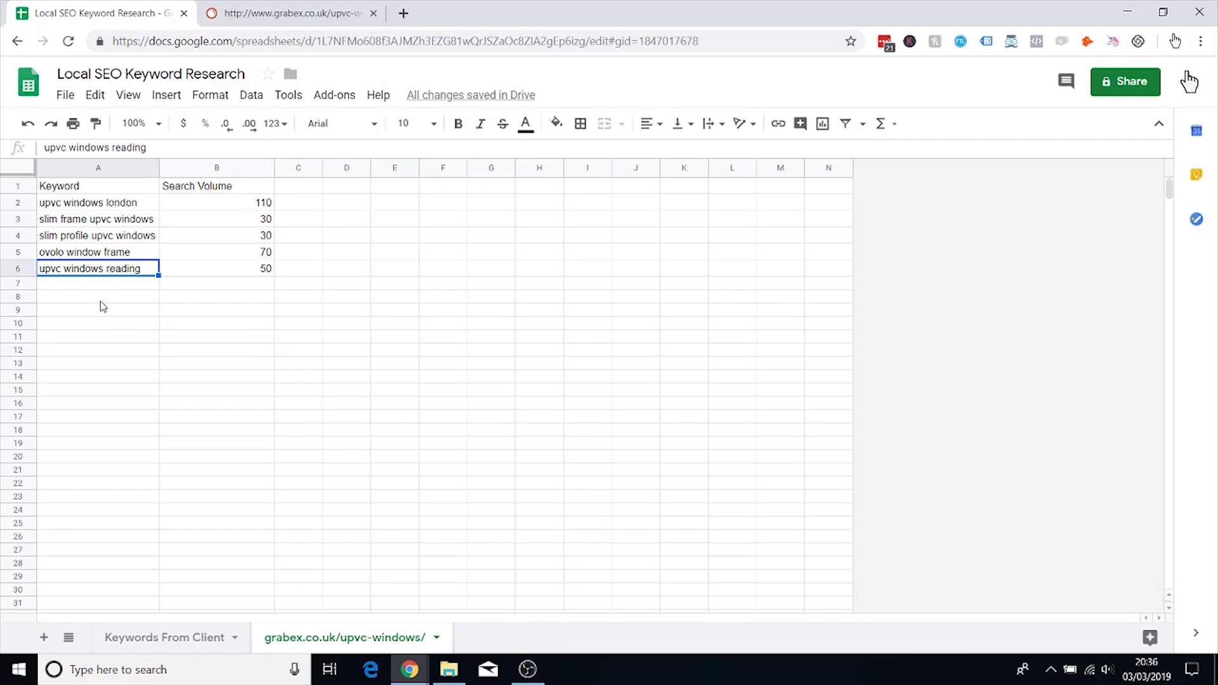
{"action": "left_click", "coordinate": [19, 270]}
{"action": "right_click", "coordinate": [19, 269]}
{"action": "left_click", "coordinate": [19, 270]}
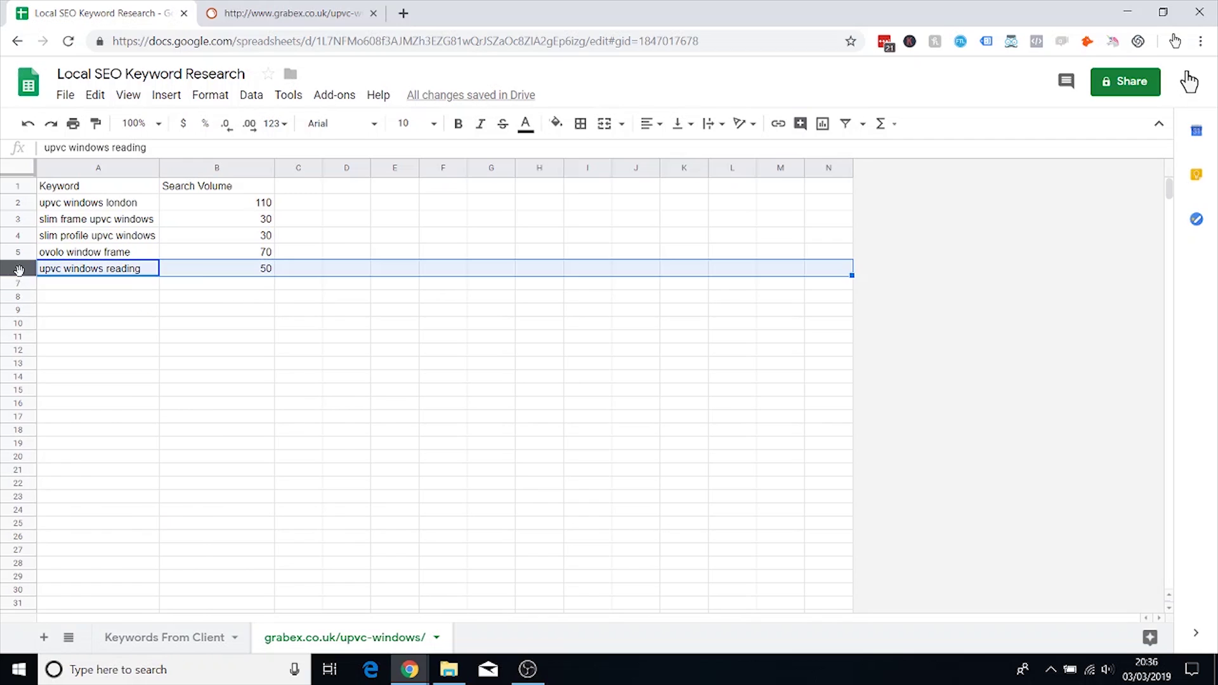
{"action": "right_click", "coordinate": [23, 277]}
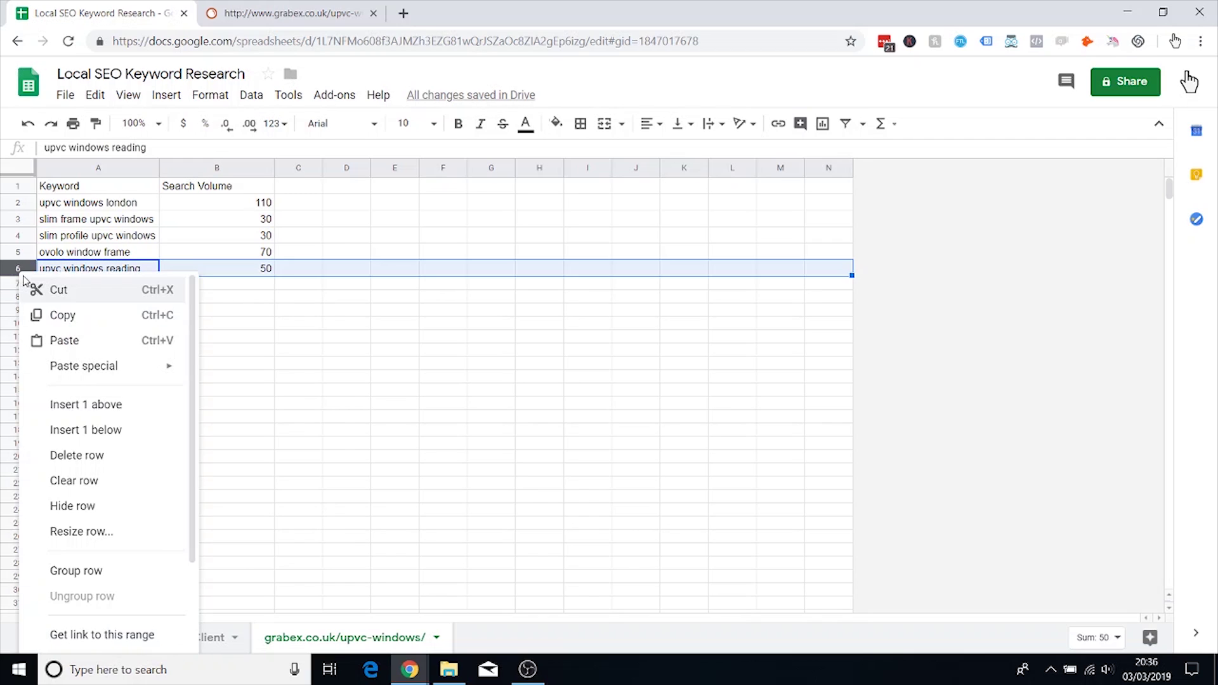
{"action": "left_click", "coordinate": [83, 458]}
Step: Search Google for the keyword "ovolo window frame" in a separate browser tab, examine which kinds of pages rank, and return to the spreadsheet
{"action": "left_click", "coordinate": [68, 257]}
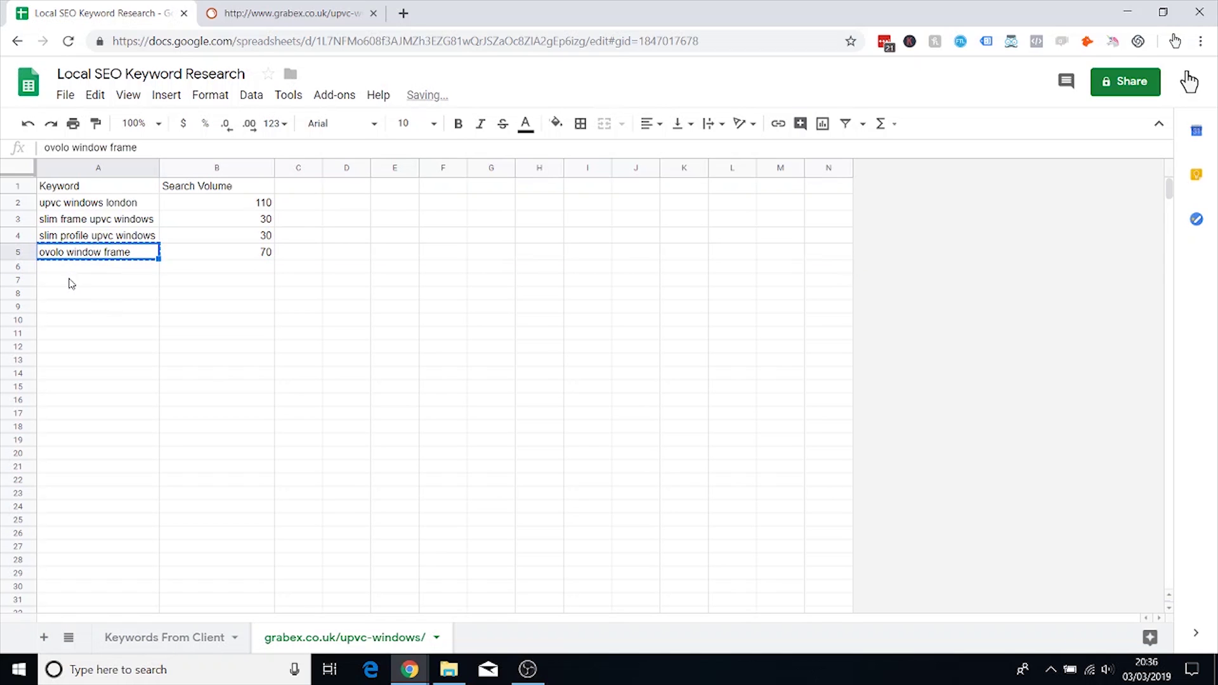
{"action": "left_click", "coordinate": [410, 669]}
{"action": "left_click", "coordinate": [381, 600]}
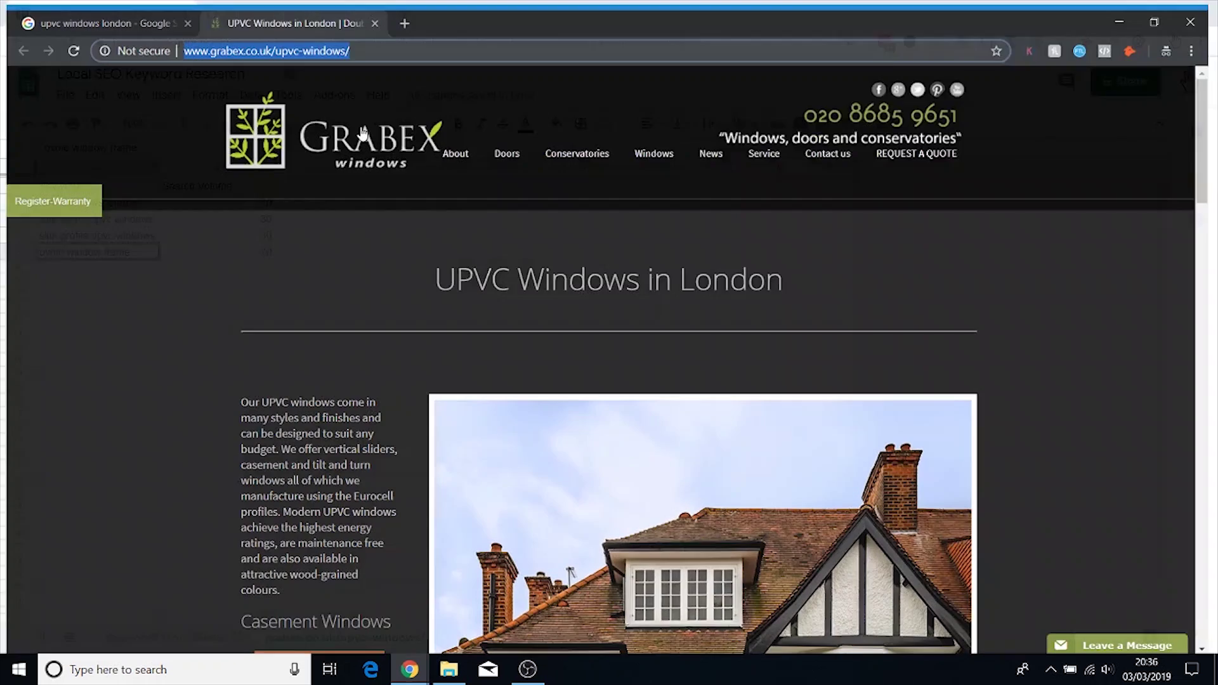
{"action": "left_click", "coordinate": [403, 13]}
{"action": "type", "text": "ovolo window frame"}
{"action": "key", "text": "Return"}
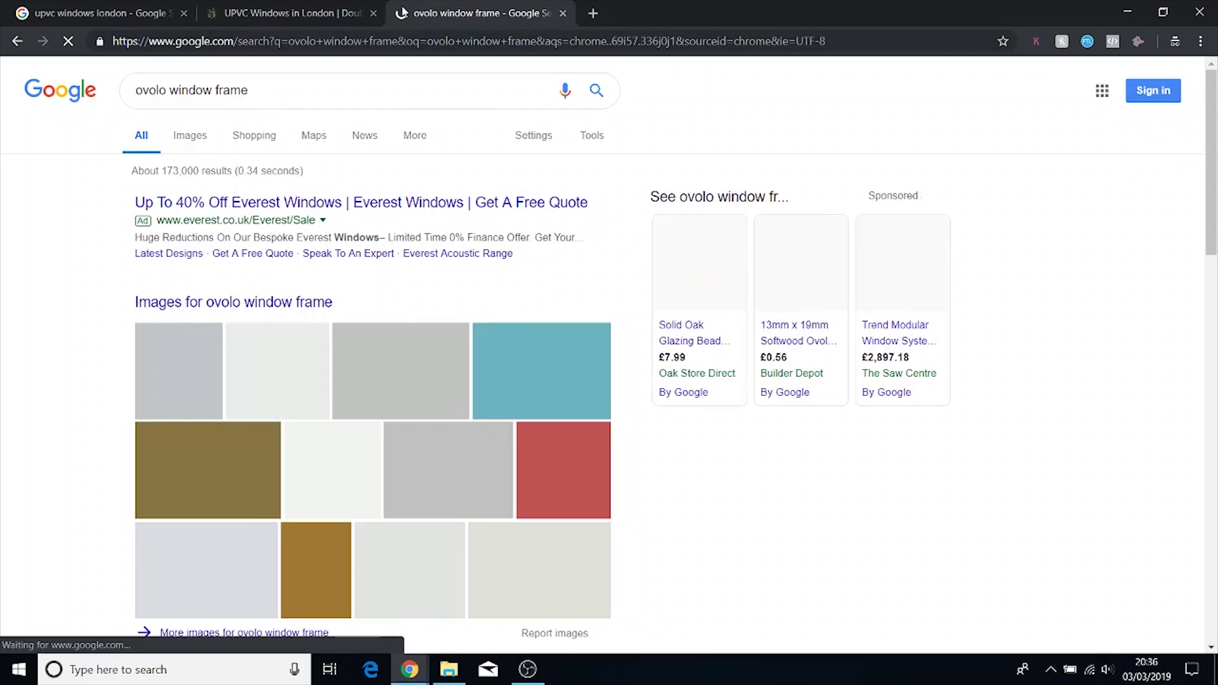
{"action": "scroll", "coordinate": [330, 178], "scroll_direction": "down", "scroll_amount": 6}
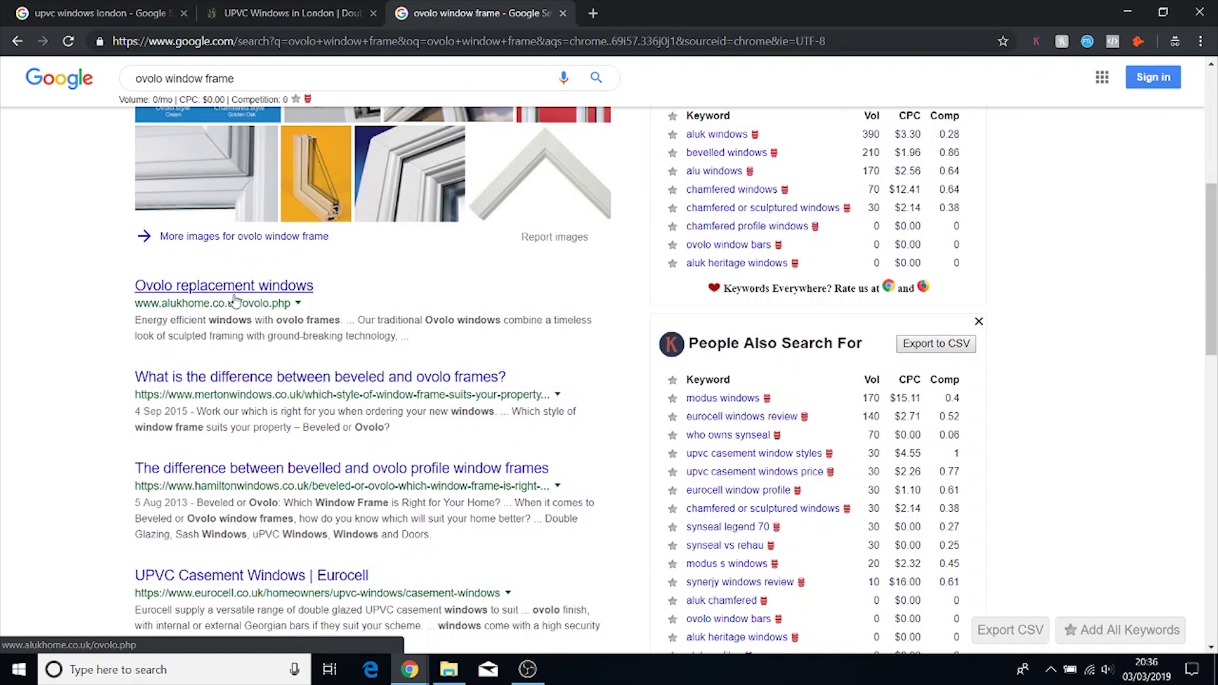
{"action": "scroll", "coordinate": [140, 236], "scroll_direction": "up", "scroll_amount": 6}
{"action": "scroll", "coordinate": [70, 206], "scroll_direction": "down", "scroll_amount": 10}
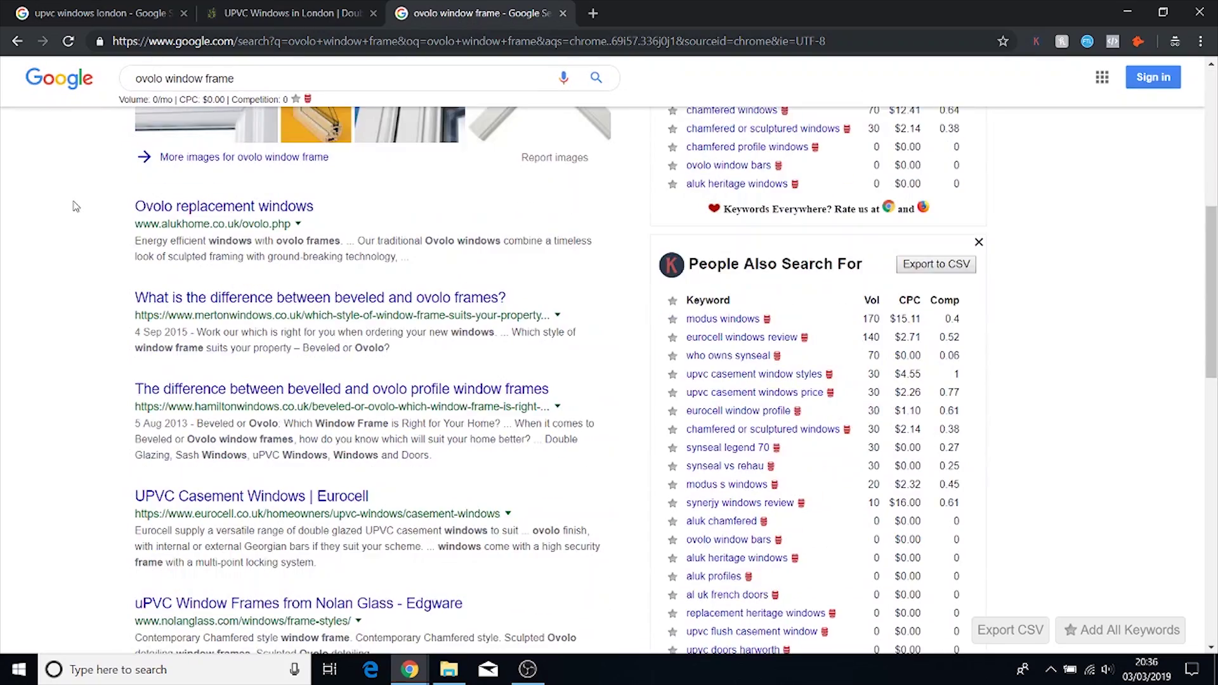
{"action": "scroll", "coordinate": [76, 207], "scroll_direction": "down", "scroll_amount": 4}
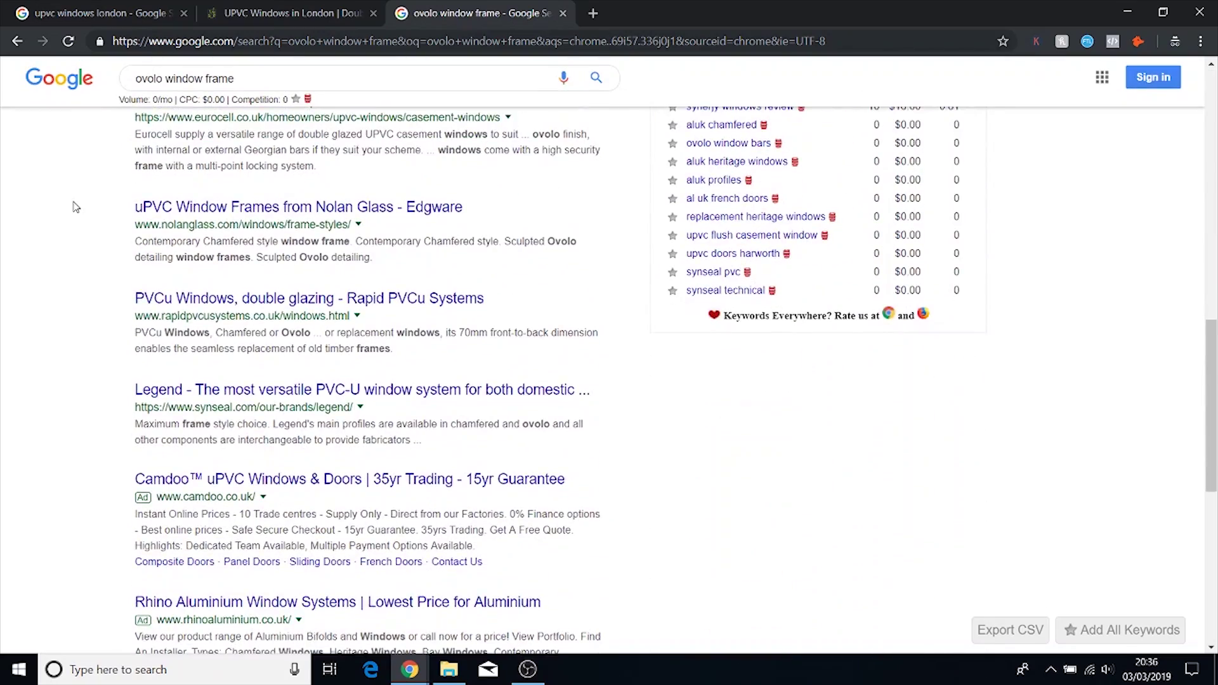
{"action": "scroll", "coordinate": [79, 205], "scroll_direction": "up", "scroll_amount": 12}
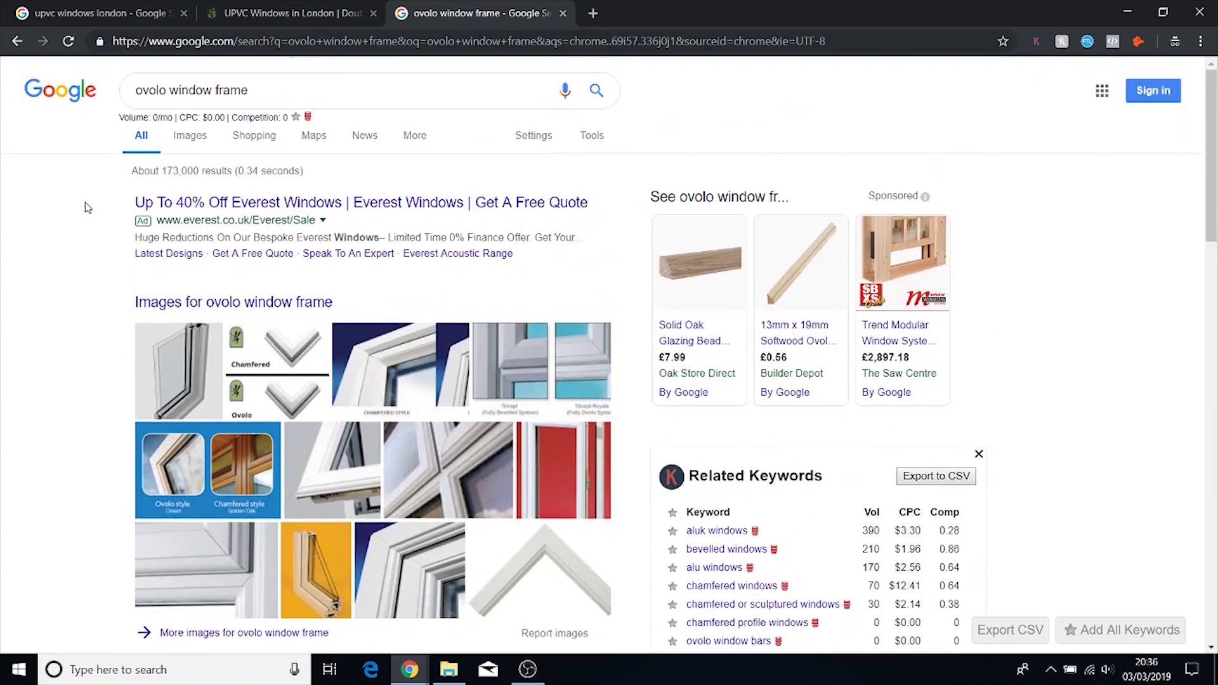
{"action": "left_click", "coordinate": [563, 13]}
{"action": "left_click", "coordinate": [1127, 12]}
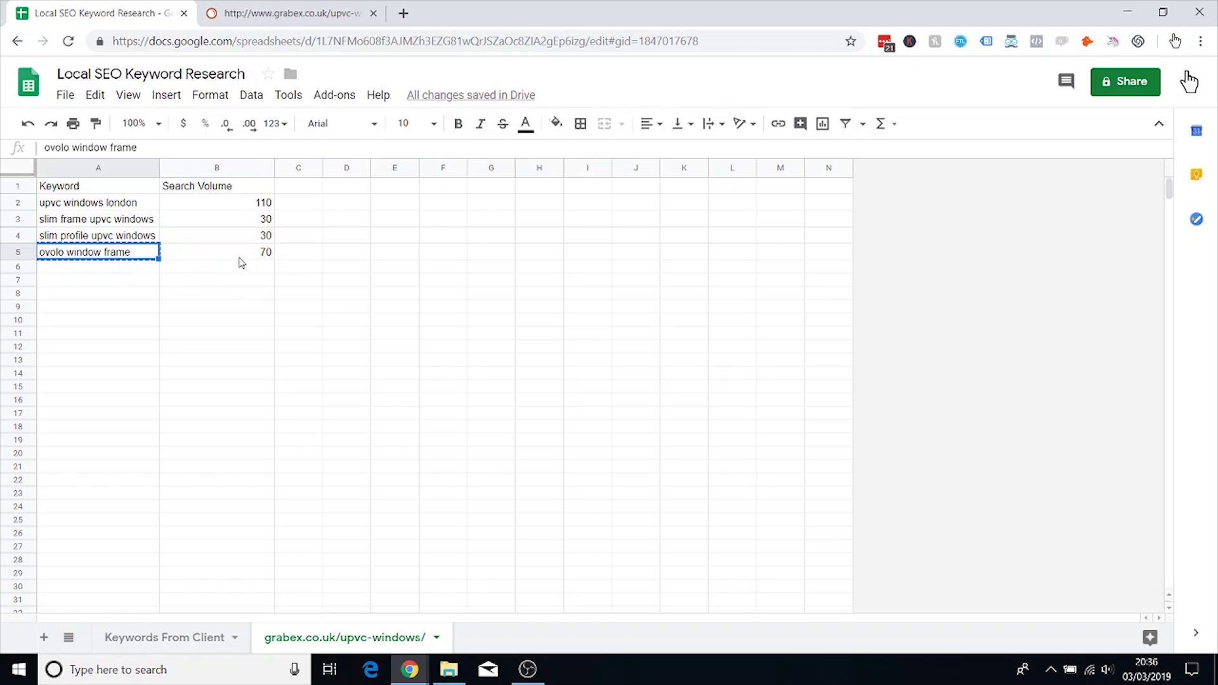
{"action": "left_click", "coordinate": [203, 257]}
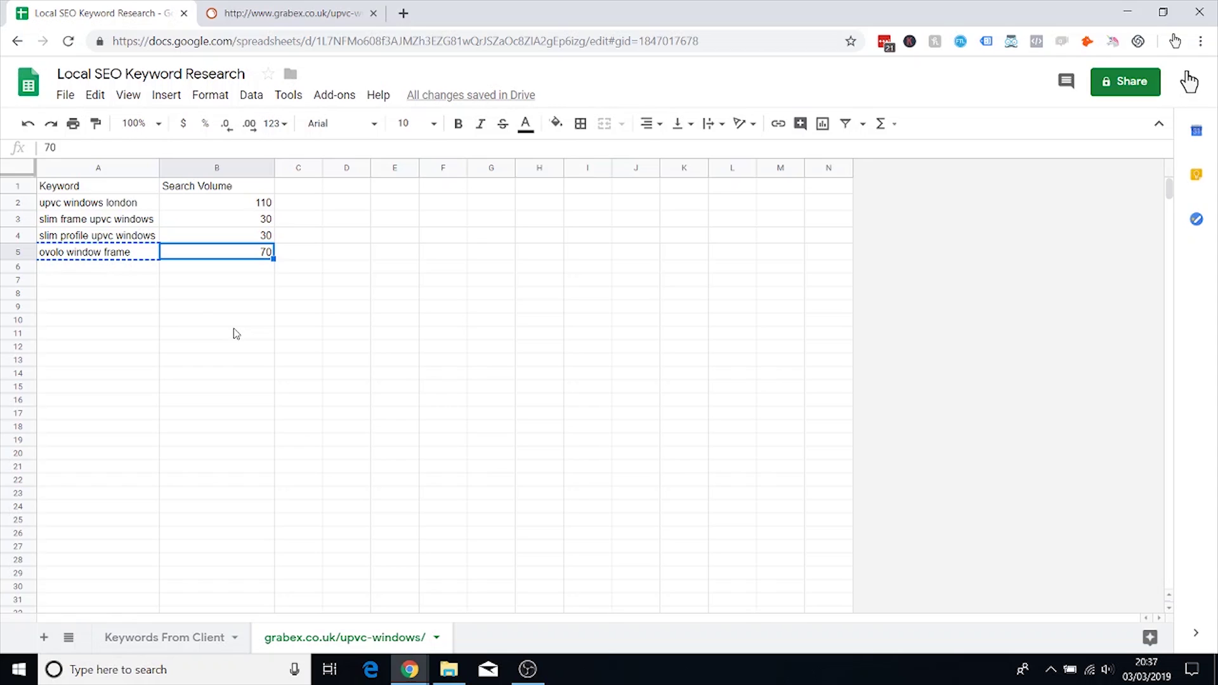
Step: Add a new sheet named "Keywords" and place it between the Keywords From Client and grabex.co.uk/upvc-windows/ sheets
{"action": "left_click", "coordinate": [44, 637]}
{"action": "double_click", "coordinate": [493, 638]}
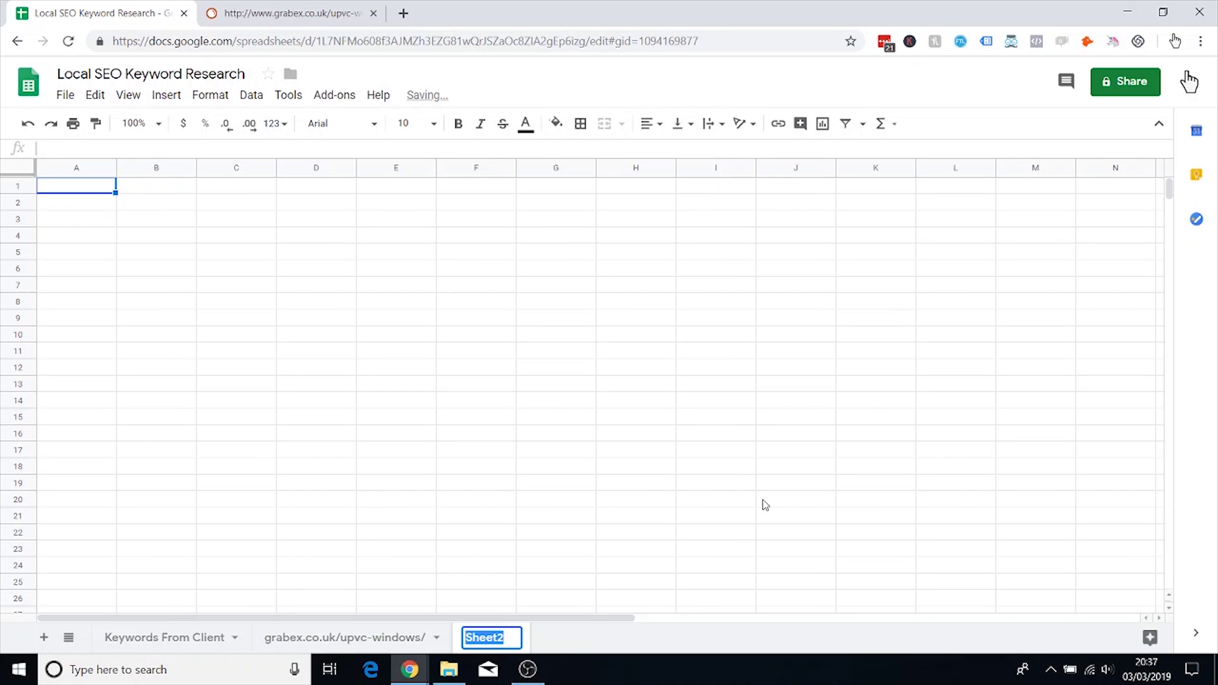
{"action": "type", "text": "Keywrods"}
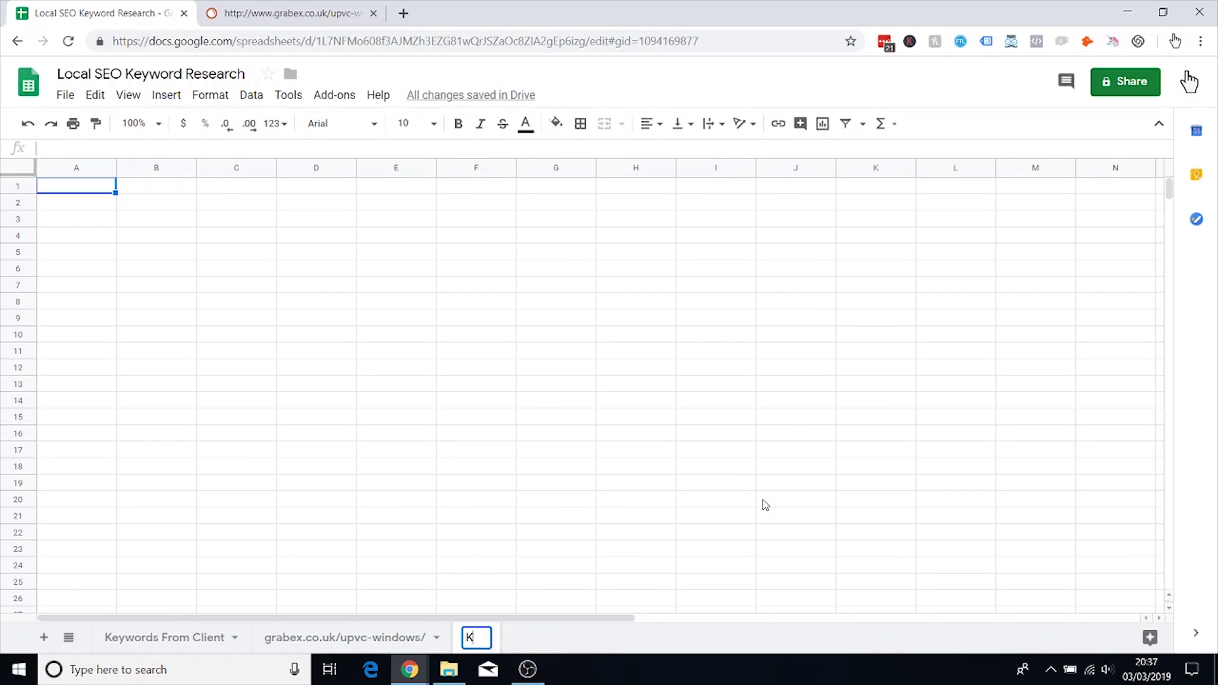
{"action": "key", "text": "BackSpace"}
{"action": "key", "text": "BackSpace"}
{"action": "key", "text": "BackSpace"}
{"action": "key", "text": "BackSpace"}
{"action": "type", "text": "ords"}
{"action": "key", "text": "Return"}
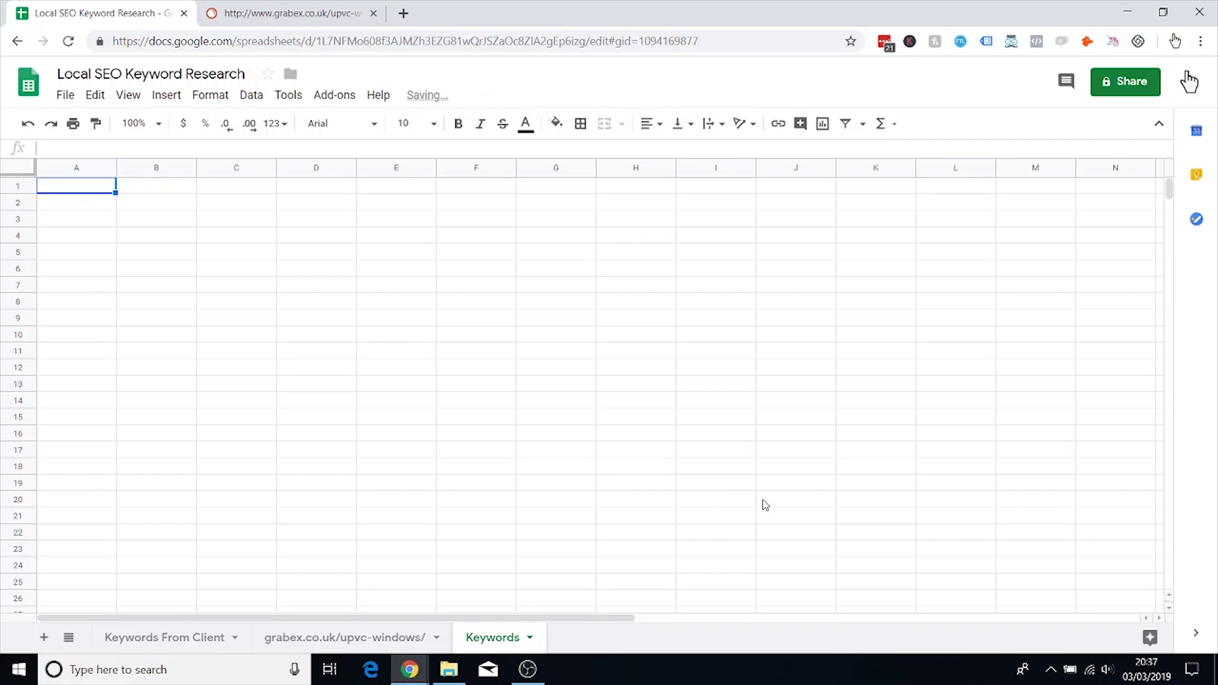
{"action": "left_click_drag", "start_coordinate": [476, 638], "coordinate": [295, 635]}
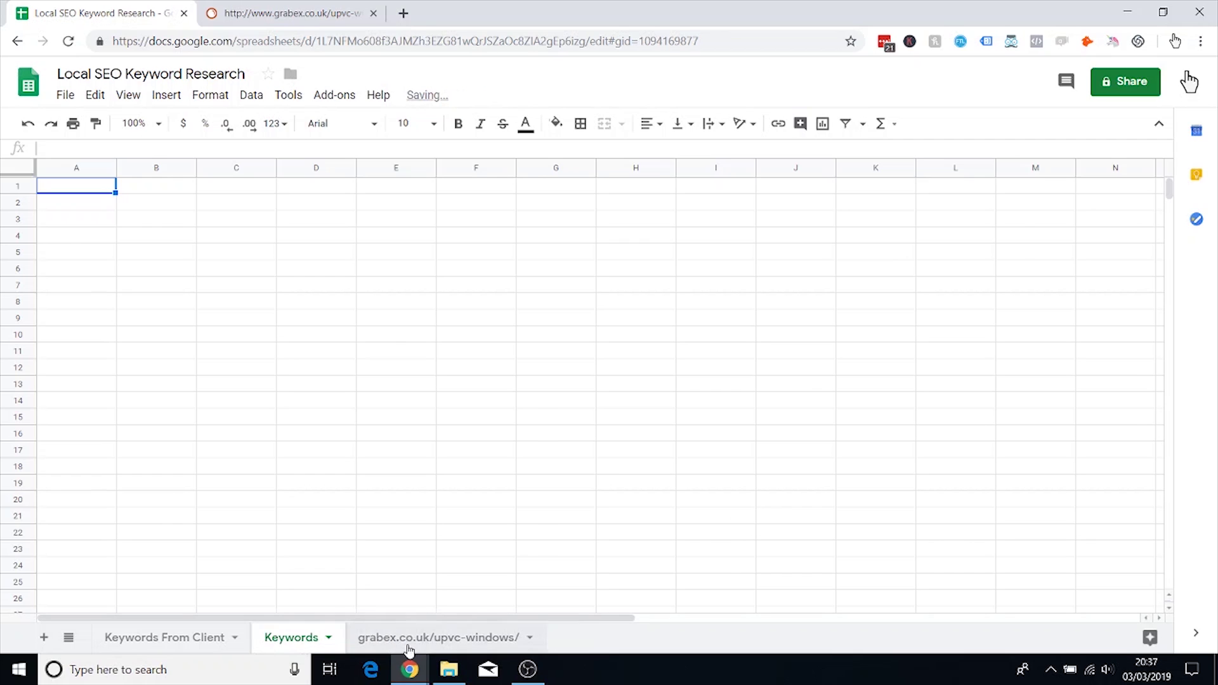
Step: Copy the Keyword and Search Volume table from the grabex.co.uk/upvc-windows/ sheet into the Keywords sheet and fit the Keyword column to its contents
{"action": "left_click", "coordinate": [412, 642]}
{"action": "left_click", "coordinate": [411, 376]}
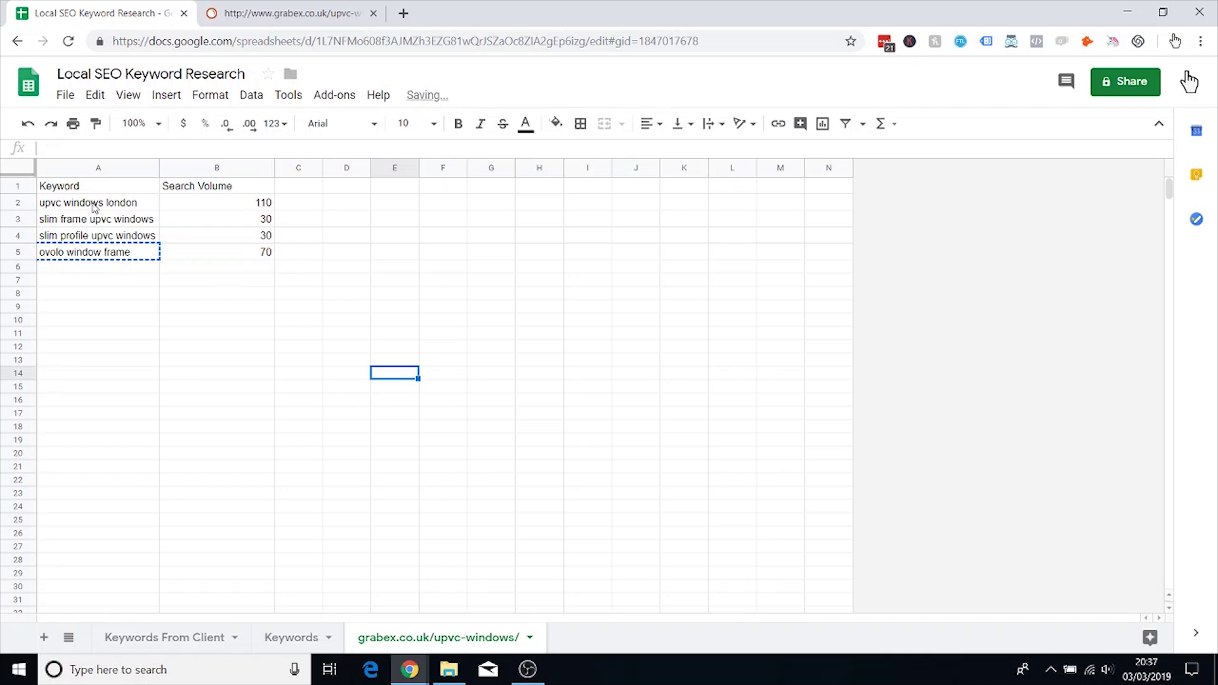
{"action": "left_click_drag", "start_coordinate": [96, 187], "coordinate": [226, 251]}
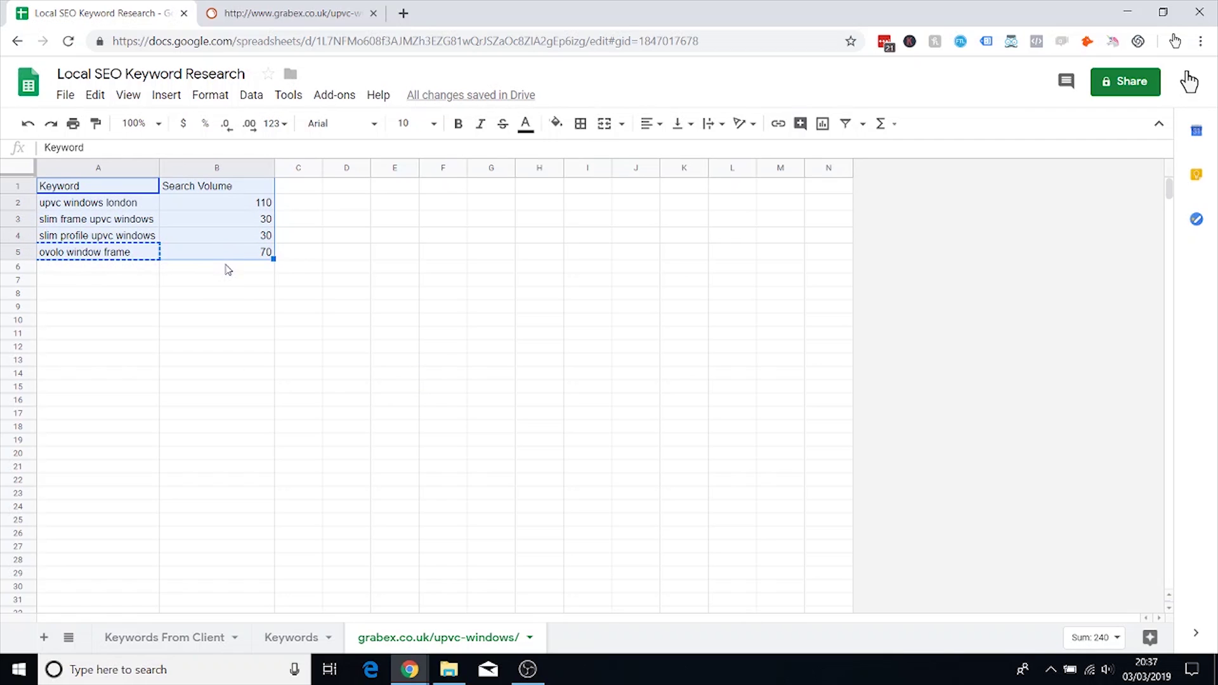
{"action": "left_click", "coordinate": [294, 636]}
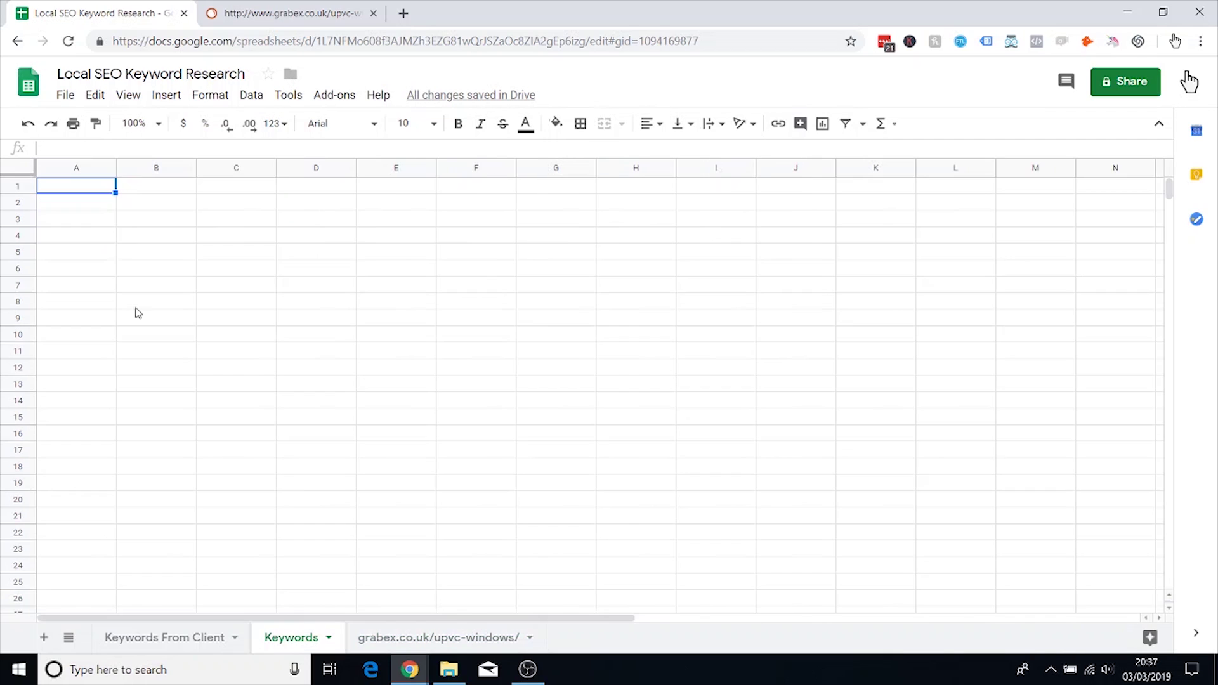
{"action": "key", "text": "ctrl+v"}
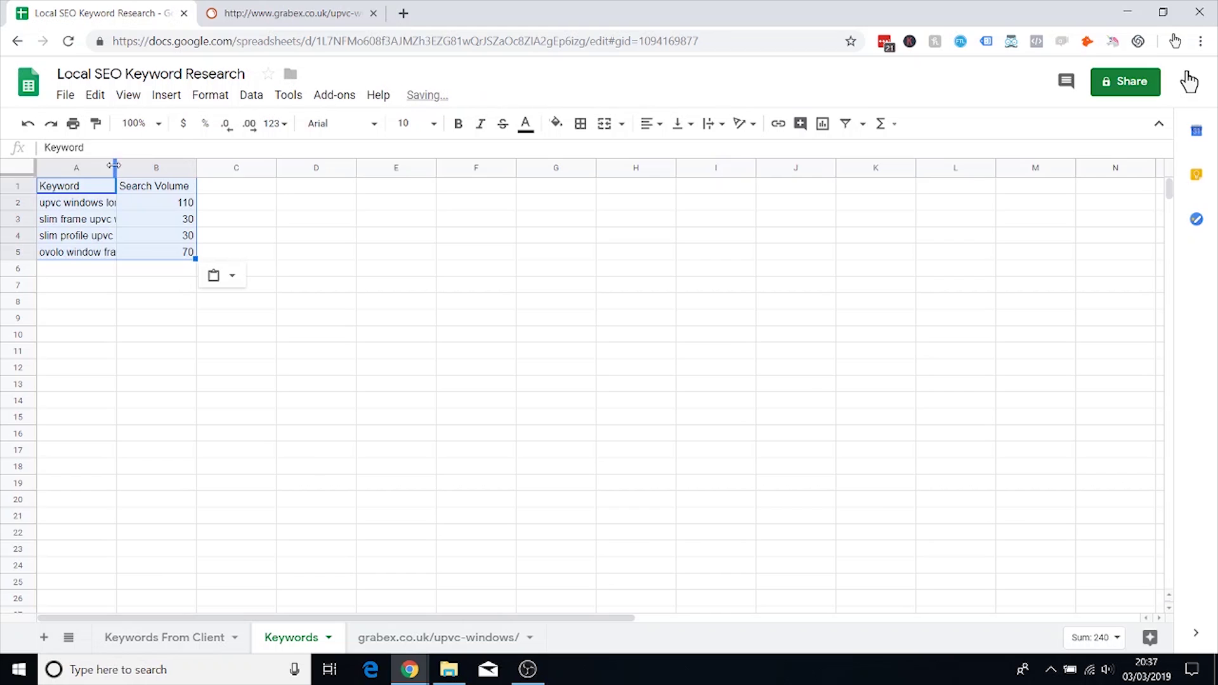
{"action": "double_click", "coordinate": [114, 166]}
{"action": "left_click", "coordinate": [250, 339]}
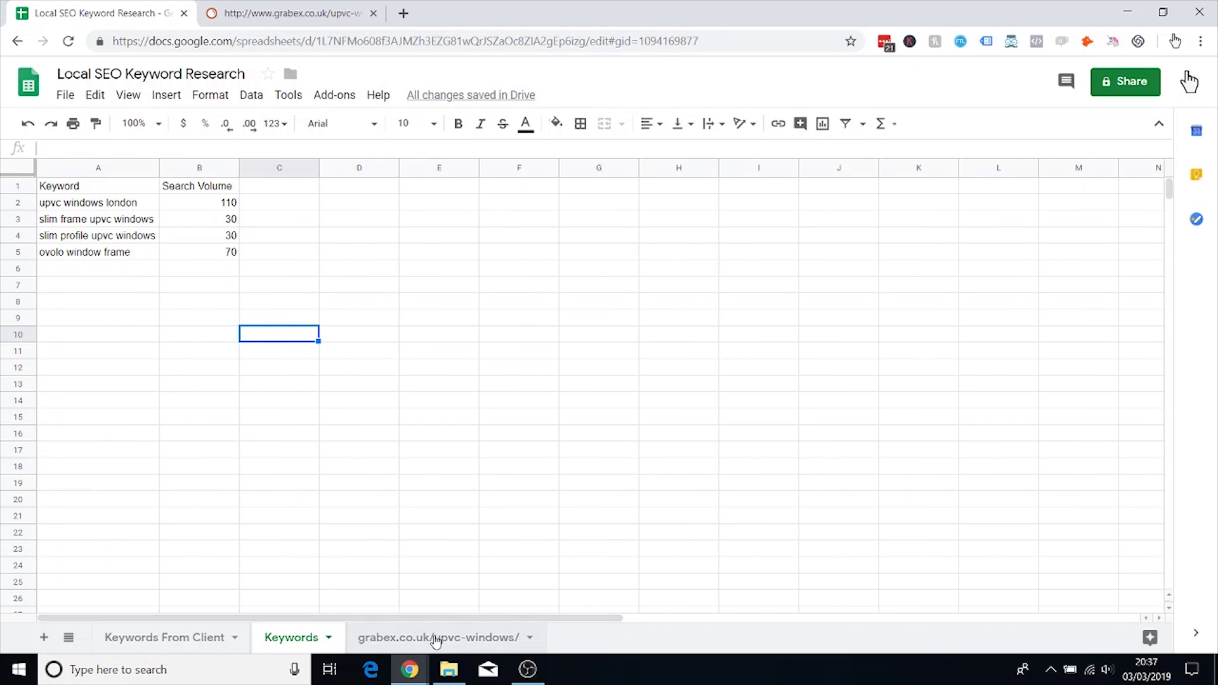
{"action": "left_click", "coordinate": [436, 638]}
{"action": "left_click", "coordinate": [120, 283]}
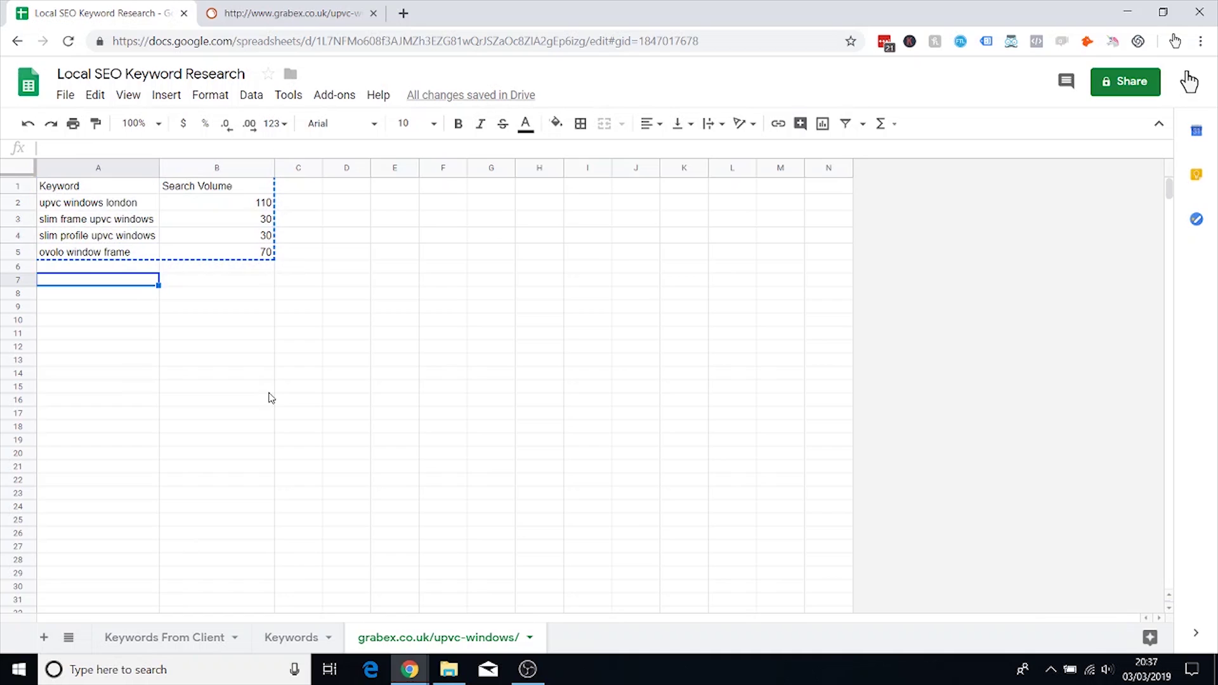
{"action": "left_click", "coordinate": [302, 640]}
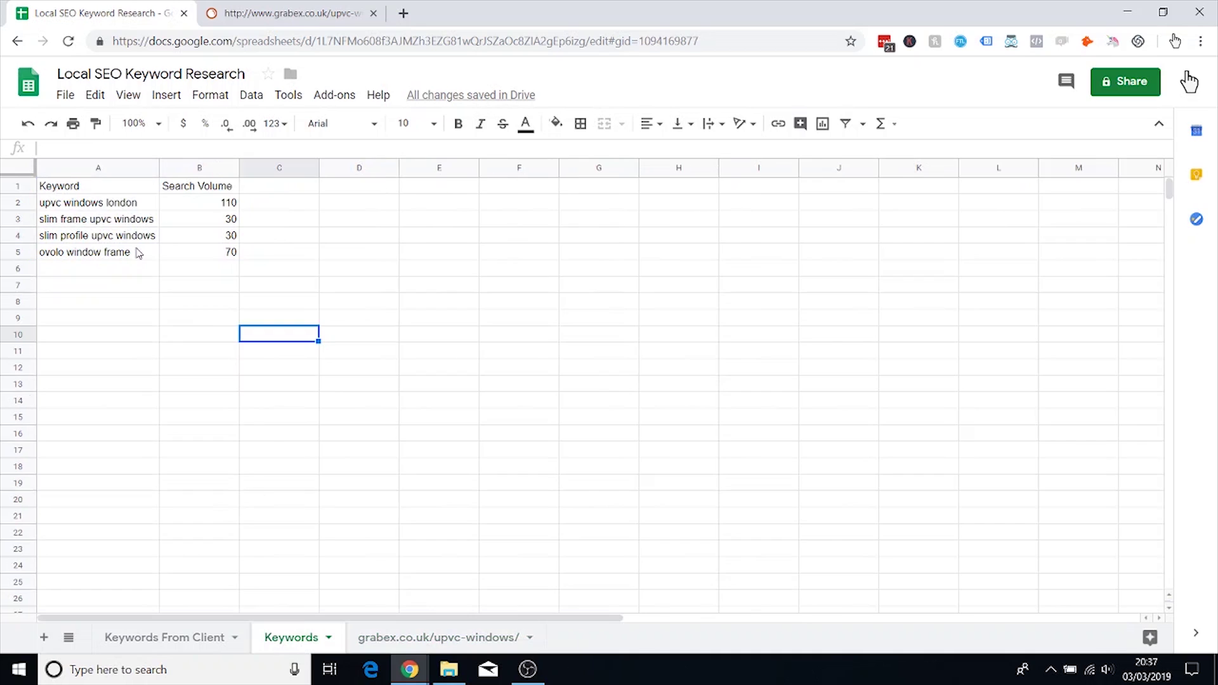
{"action": "left_click", "coordinate": [415, 639]}
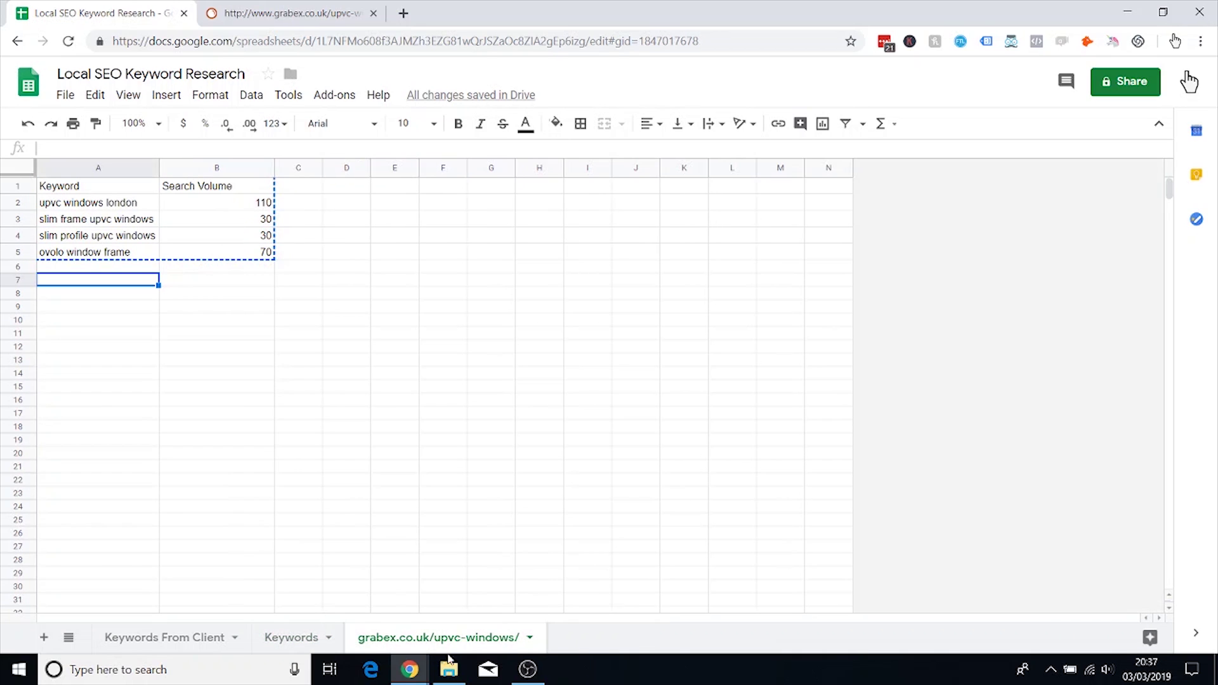
Step: Close the Grabex page, open the "uPVC Windows London" result from the Google results in a new tab, and copy its URL
{"action": "mouse_move", "coordinate": [409, 669]}
{"action": "left_click", "coordinate": [490, 593]}
{"action": "key", "text": "ctrl+w"}
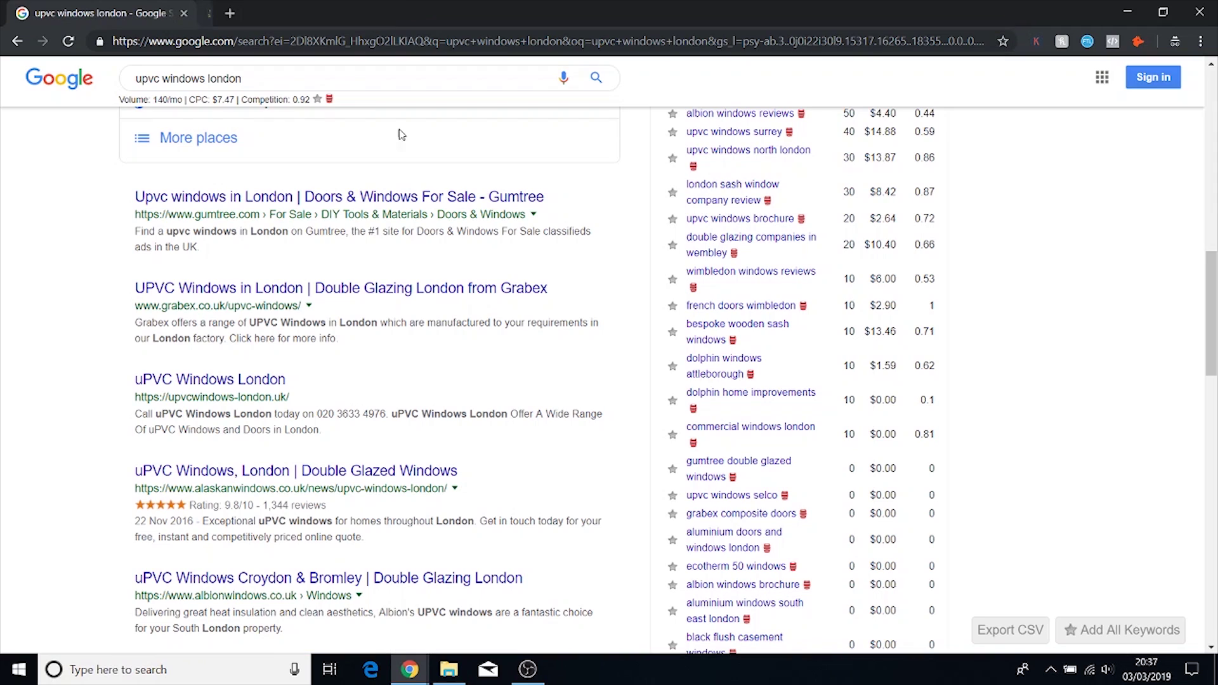
{"action": "right_click", "coordinate": [244, 380]}
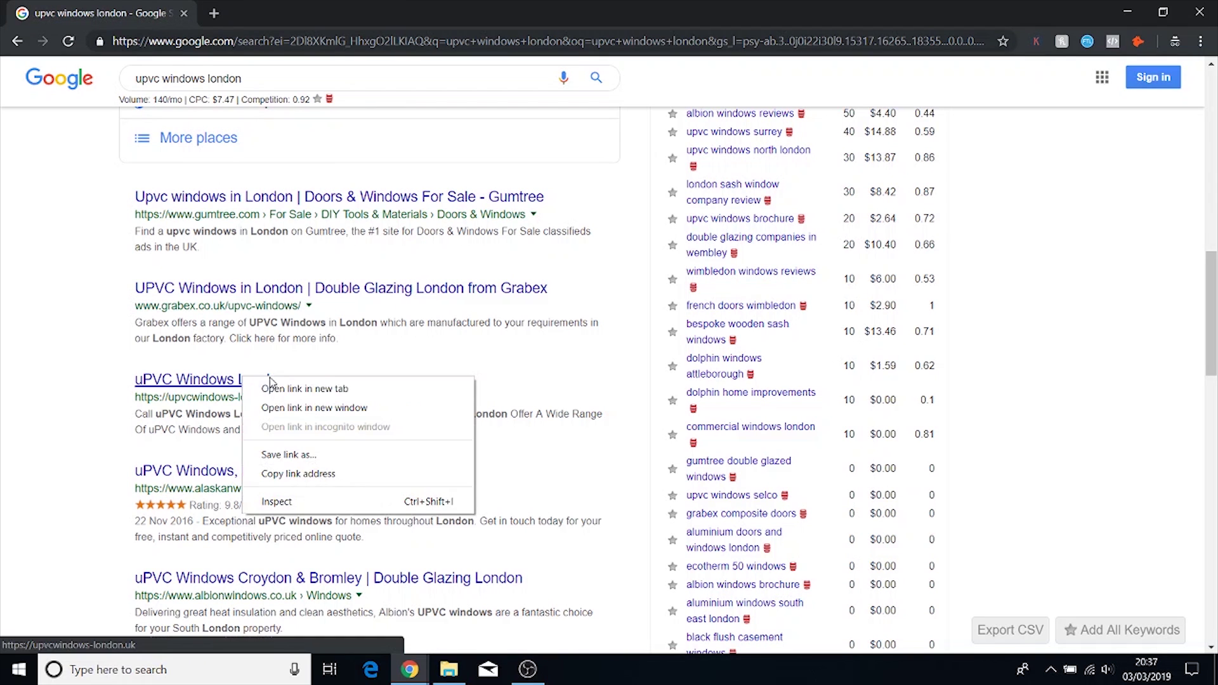
{"action": "left_click", "coordinate": [270, 388]}
{"action": "left_click", "coordinate": [289, 6]}
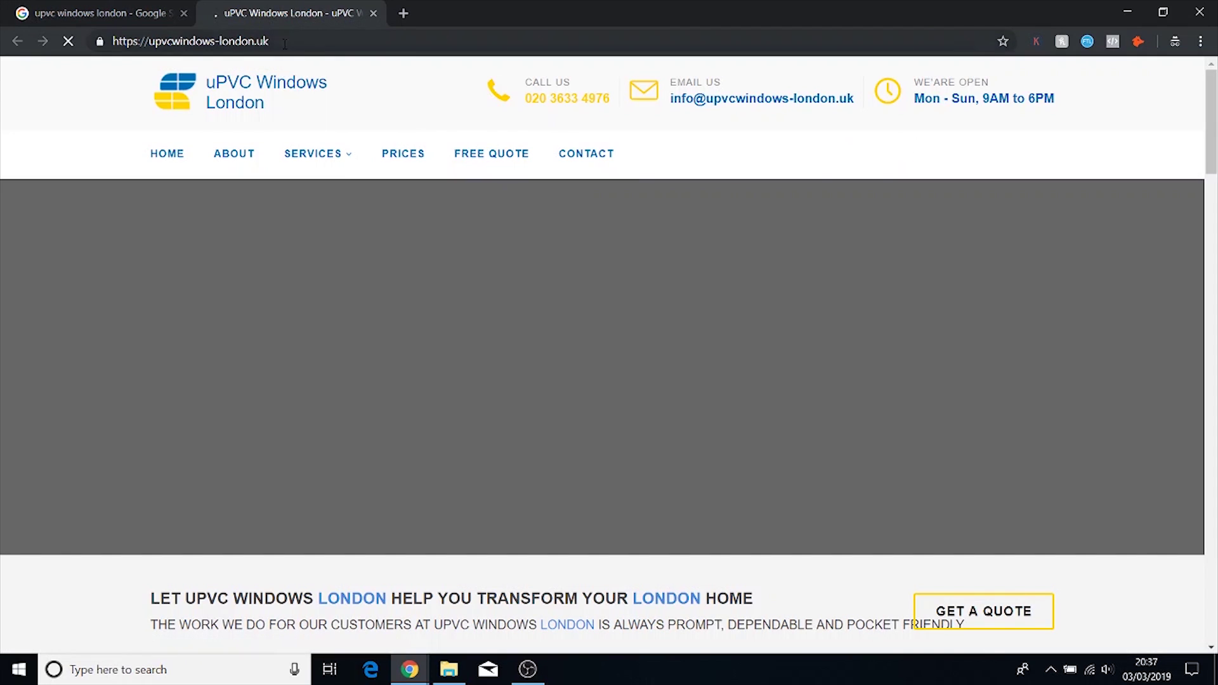
{"action": "key", "text": "ctrl+l"}
{"action": "key", "text": "ctrl+c"}
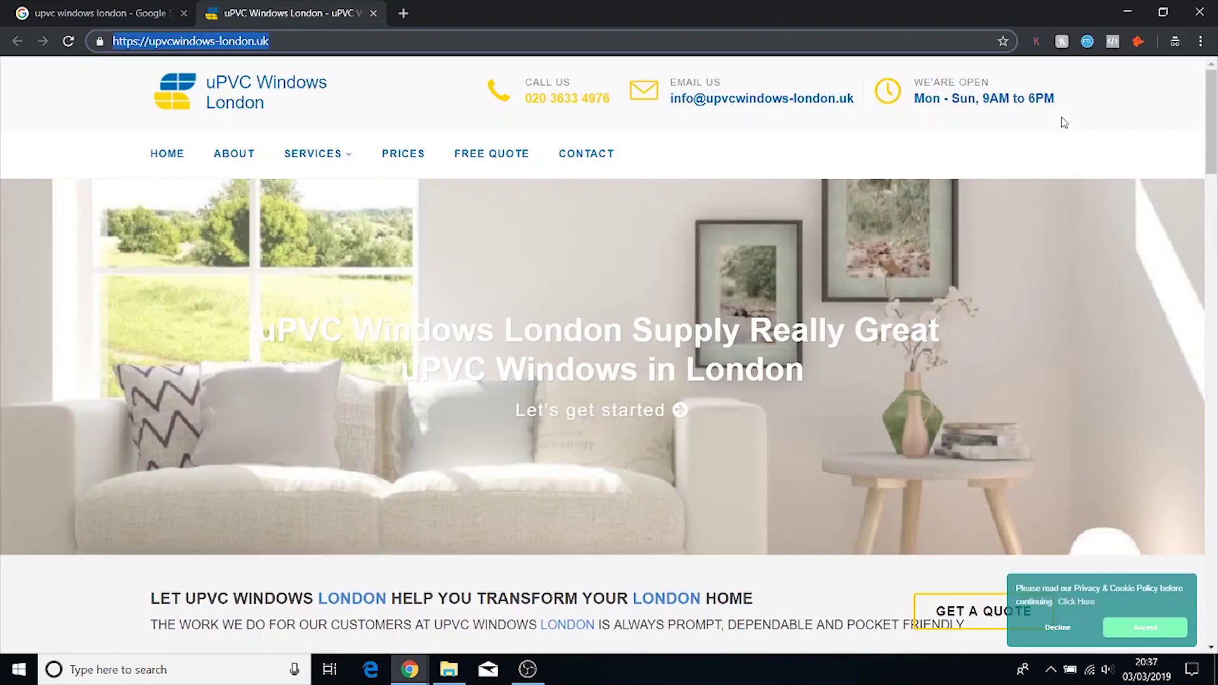
{"action": "key", "text": "alt+Tab"}
{"action": "left_click", "coordinate": [227, 15]}
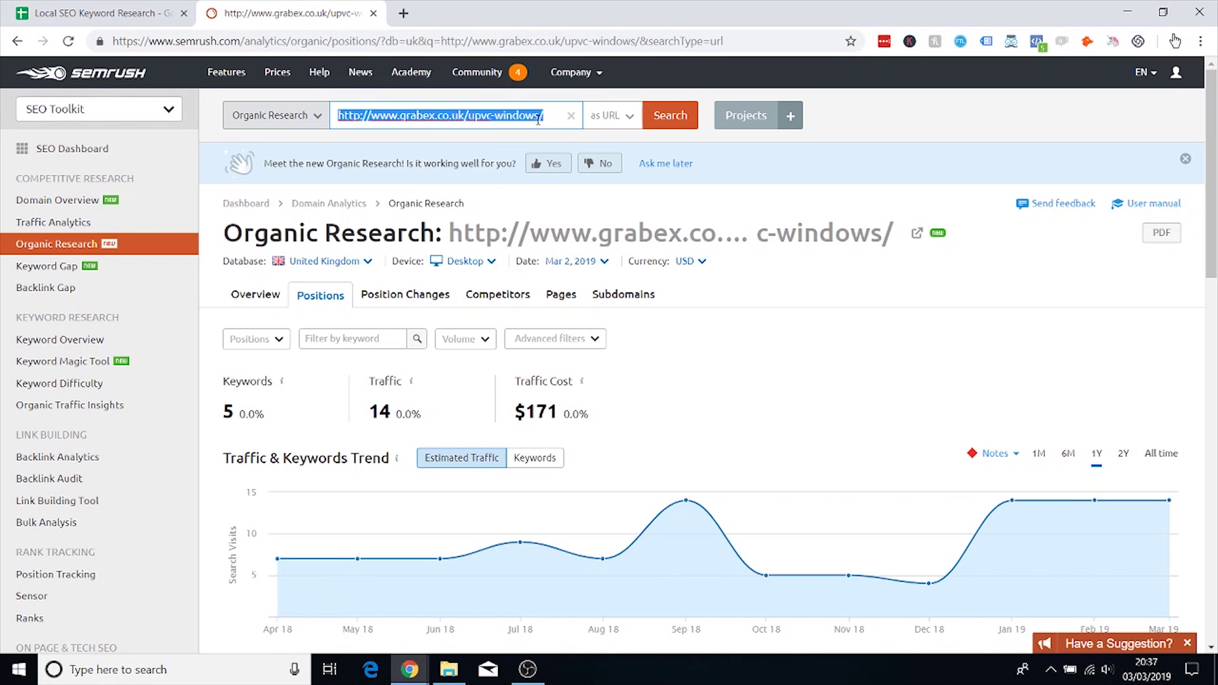
{"action": "key", "text": "ctrl+v"}
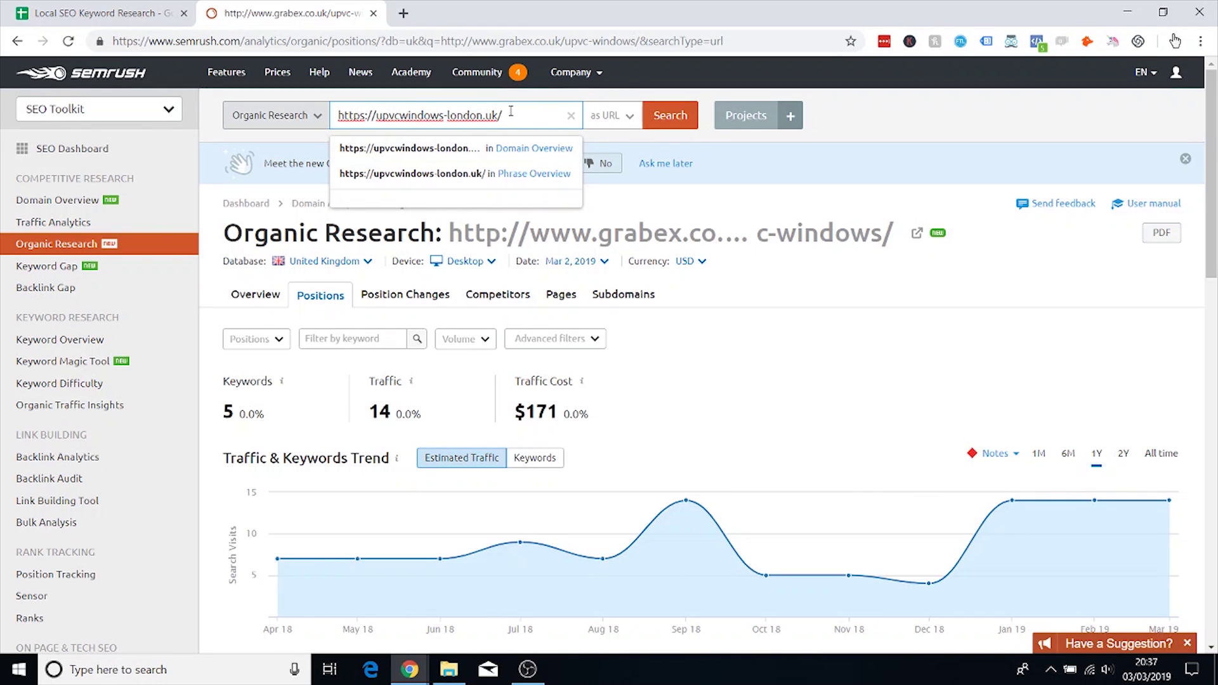
{"action": "left_click", "coordinate": [671, 116]}
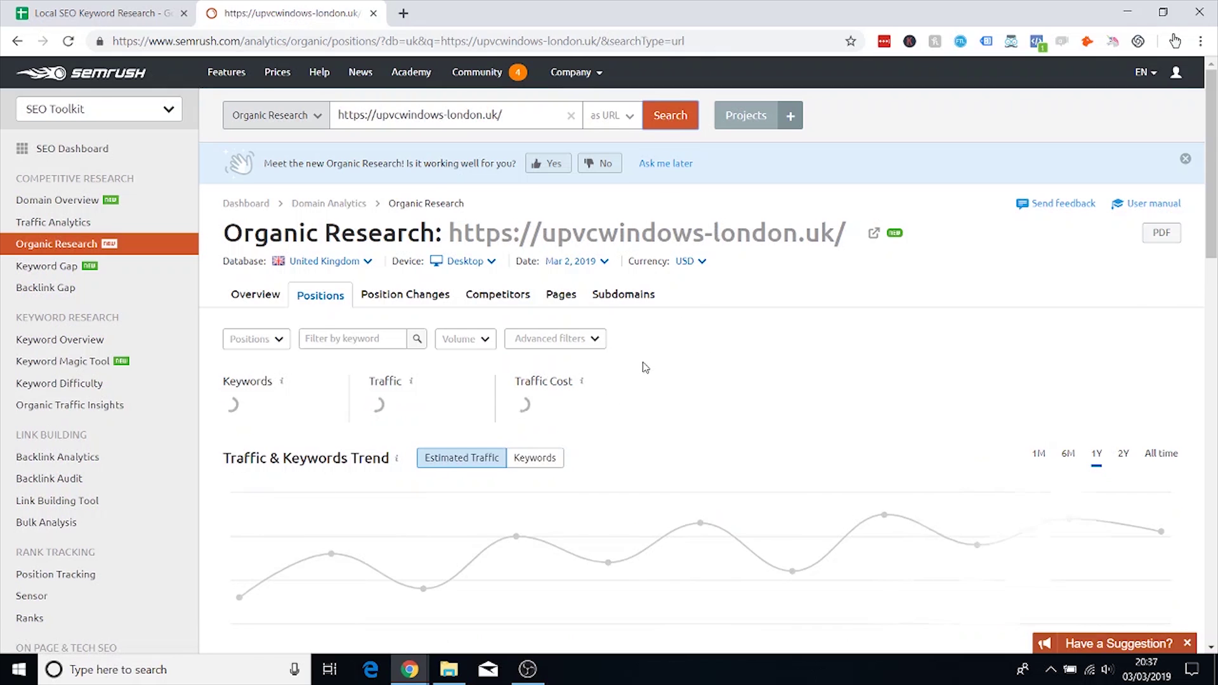
Step: Review the organic search positions for upvcwindows-london.uk and export them as an Excel file
{"action": "scroll", "coordinate": [645, 367], "scroll_direction": "down", "scroll_amount": 5}
{"action": "scroll", "coordinate": [272, 269], "scroll_direction": "up", "scroll_amount": 3}
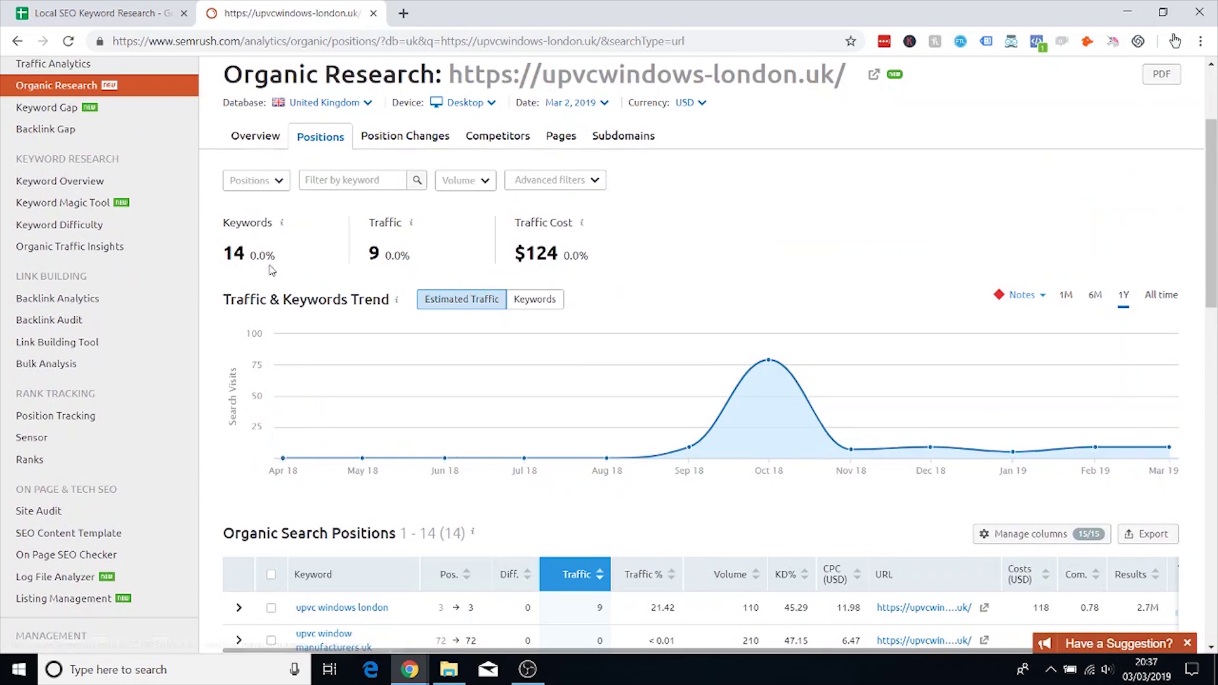
{"action": "scroll", "coordinate": [305, 317], "scroll_direction": "down", "scroll_amount": 5}
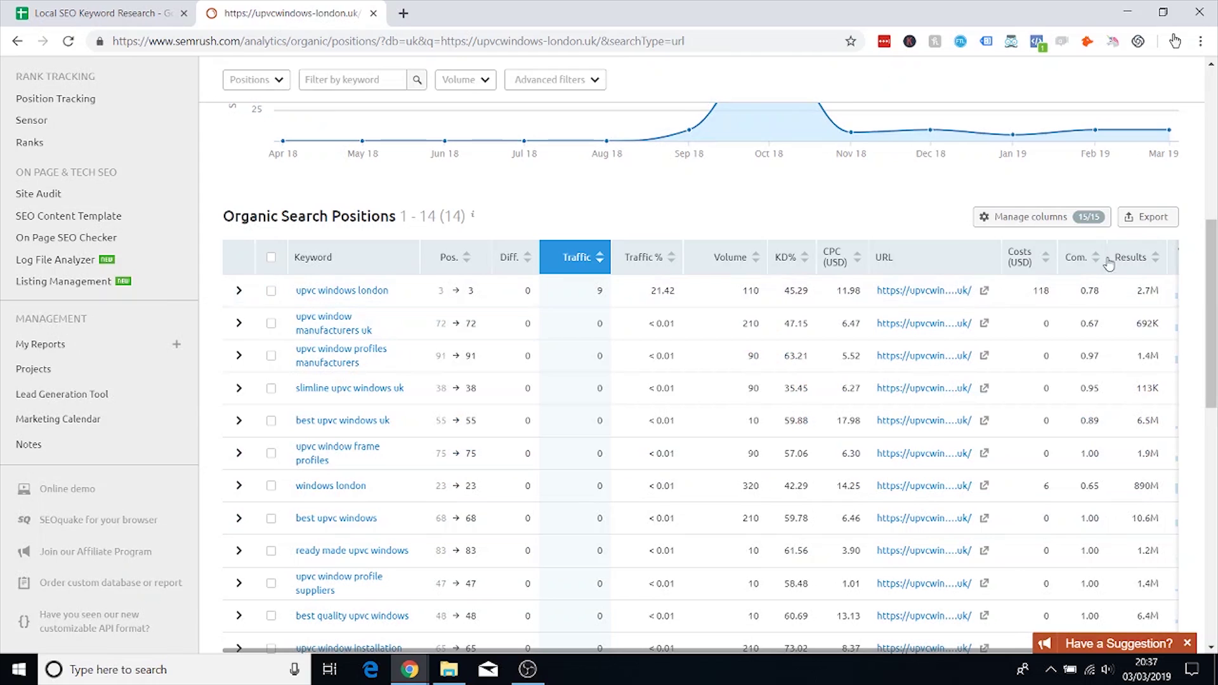
{"action": "left_click", "coordinate": [1142, 217]}
{"action": "left_click", "coordinate": [986, 384]}
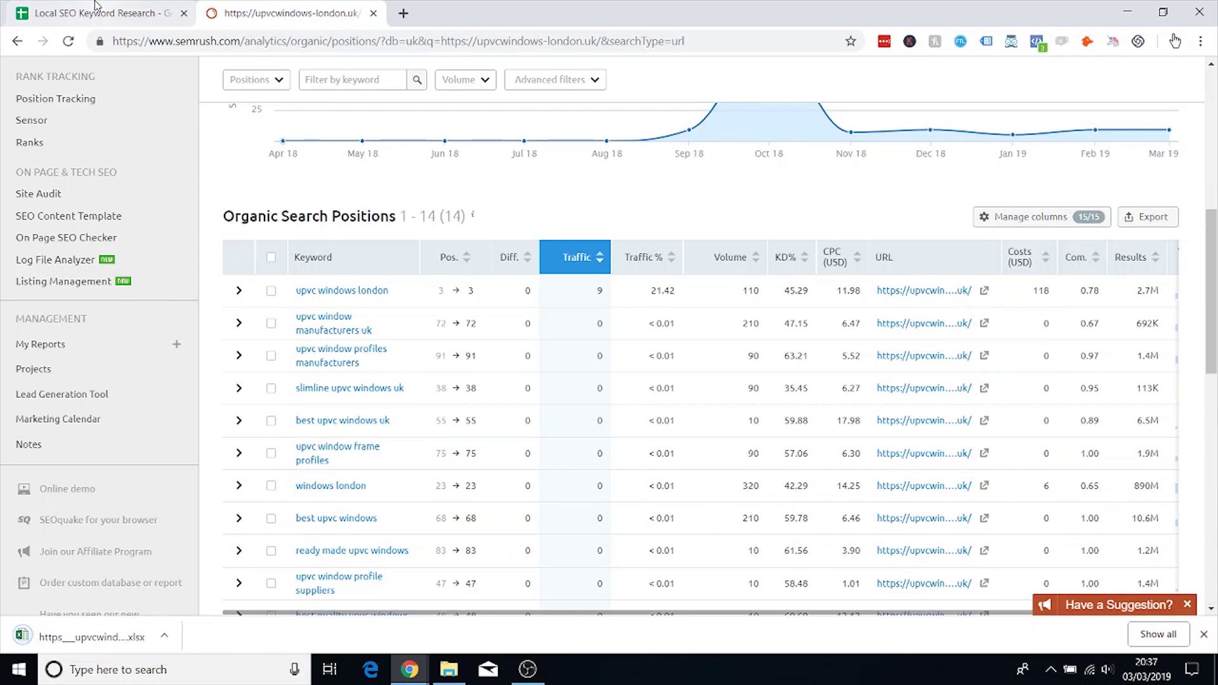
Step: Import the exported upvcwindows-london.uk Excel file into the Local SEO Keyword Research spreadsheet as a new sheet
{"action": "left_click", "coordinate": [95, 13]}
{"action": "left_click", "coordinate": [65, 95]}
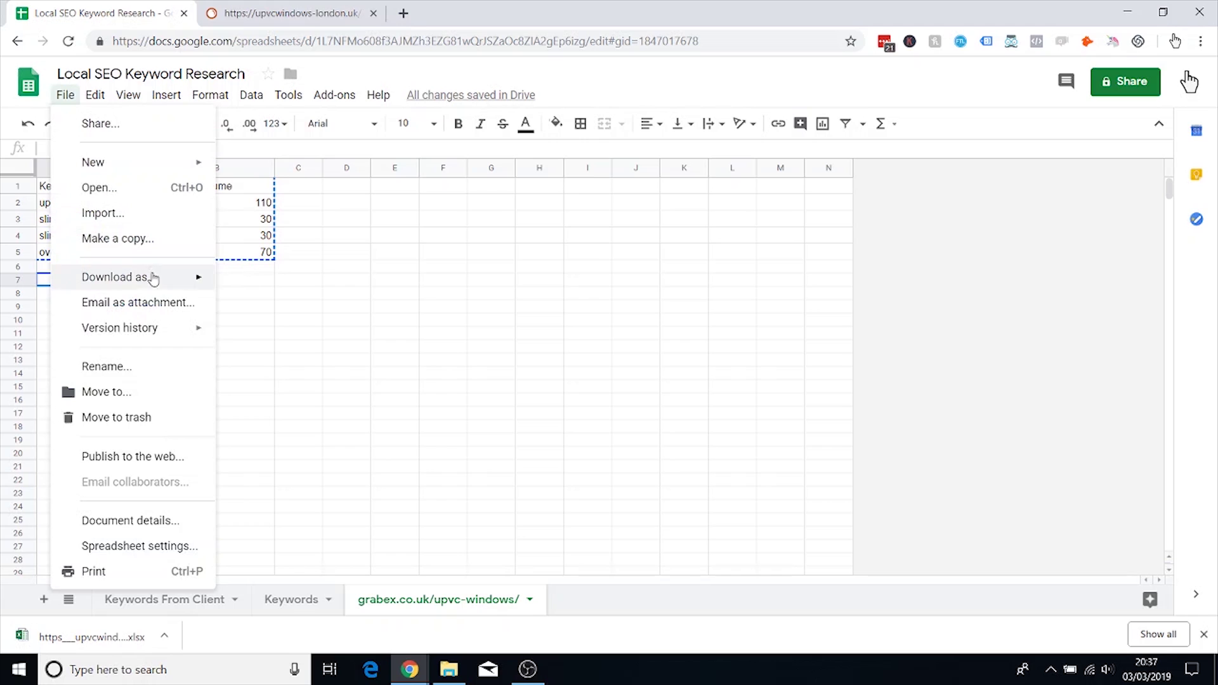
{"action": "left_click", "coordinate": [125, 213]}
{"action": "left_click", "coordinate": [513, 163]}
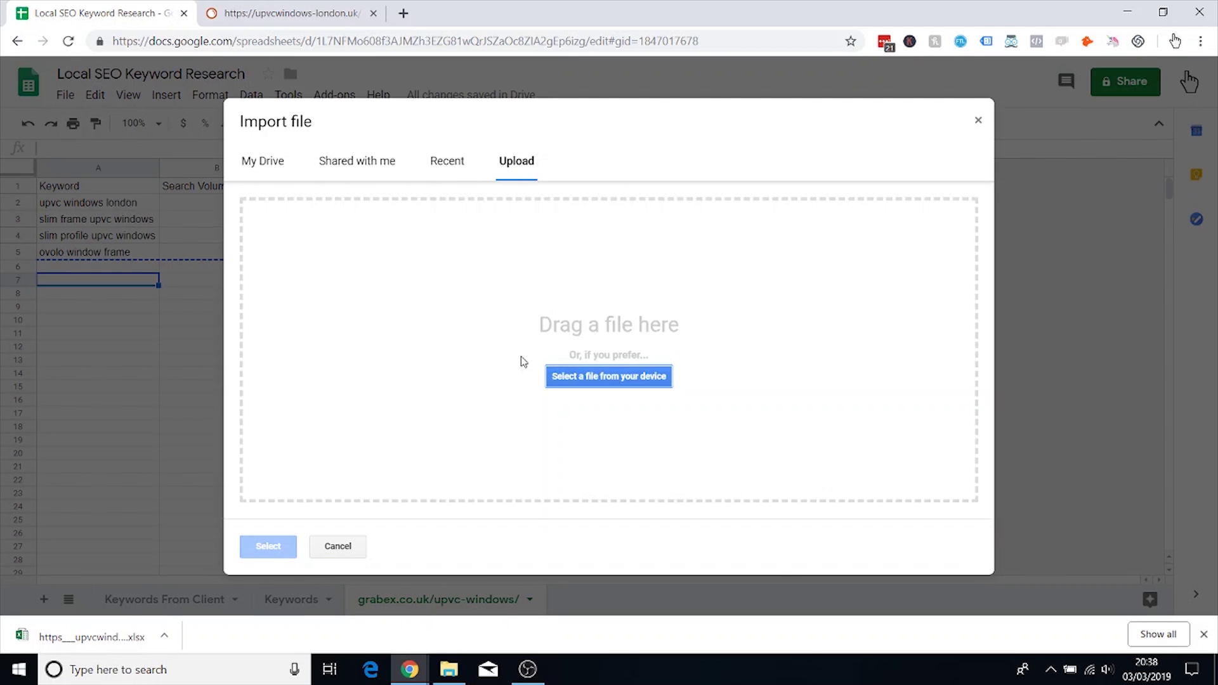
{"action": "left_click", "coordinate": [497, 332]}
{"action": "left_click", "coordinate": [588, 453]}
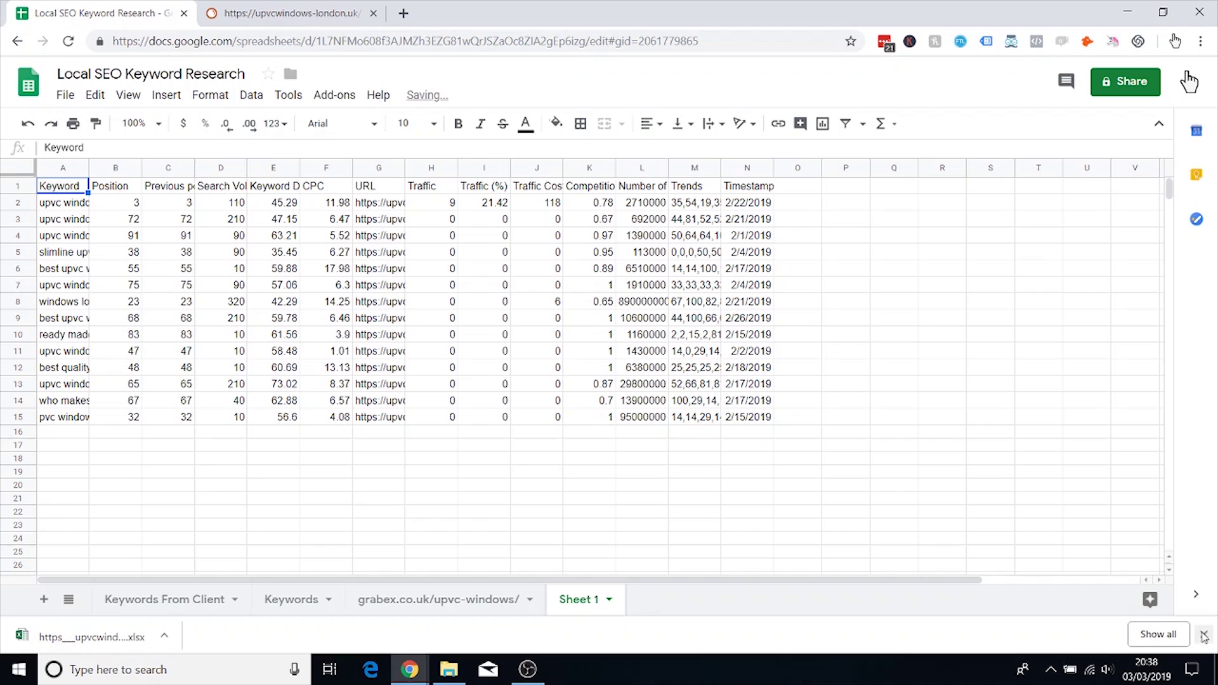
{"action": "left_click", "coordinate": [1204, 636]}
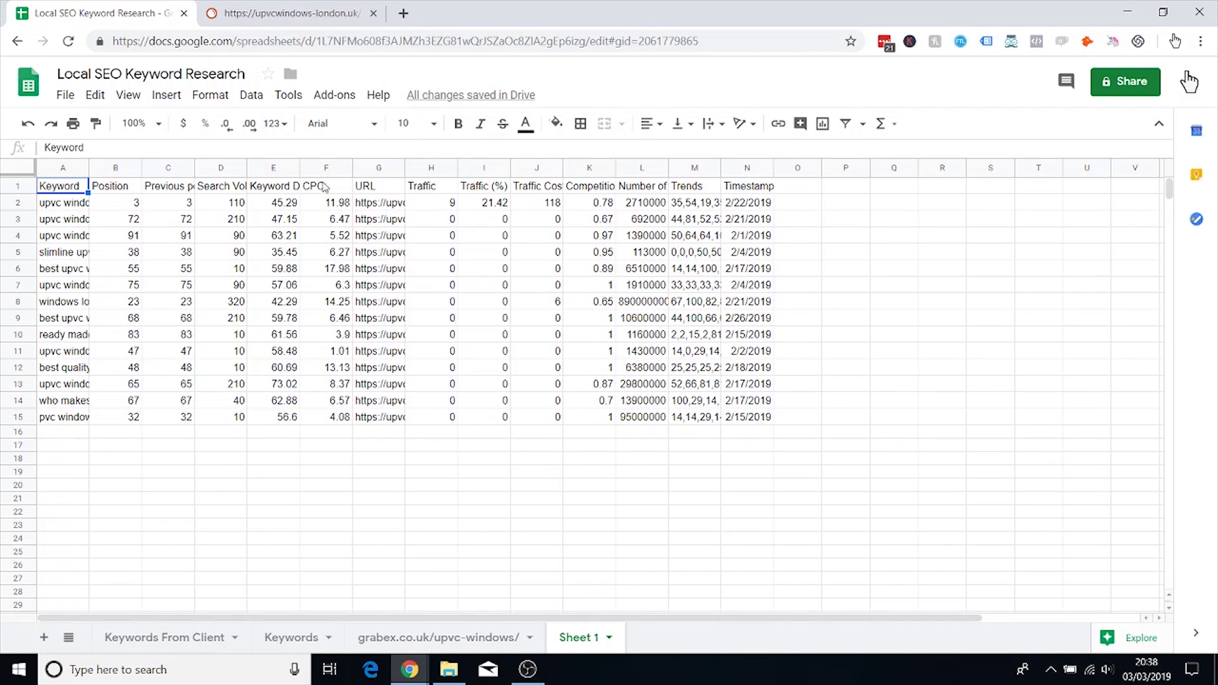
Step: Delete every column except Keyword and Search Volume in Sheet 1, and fit both remaining columns to their contents
{"action": "left_click_drag", "start_coordinate": [266, 168], "coordinate": [747, 168]}
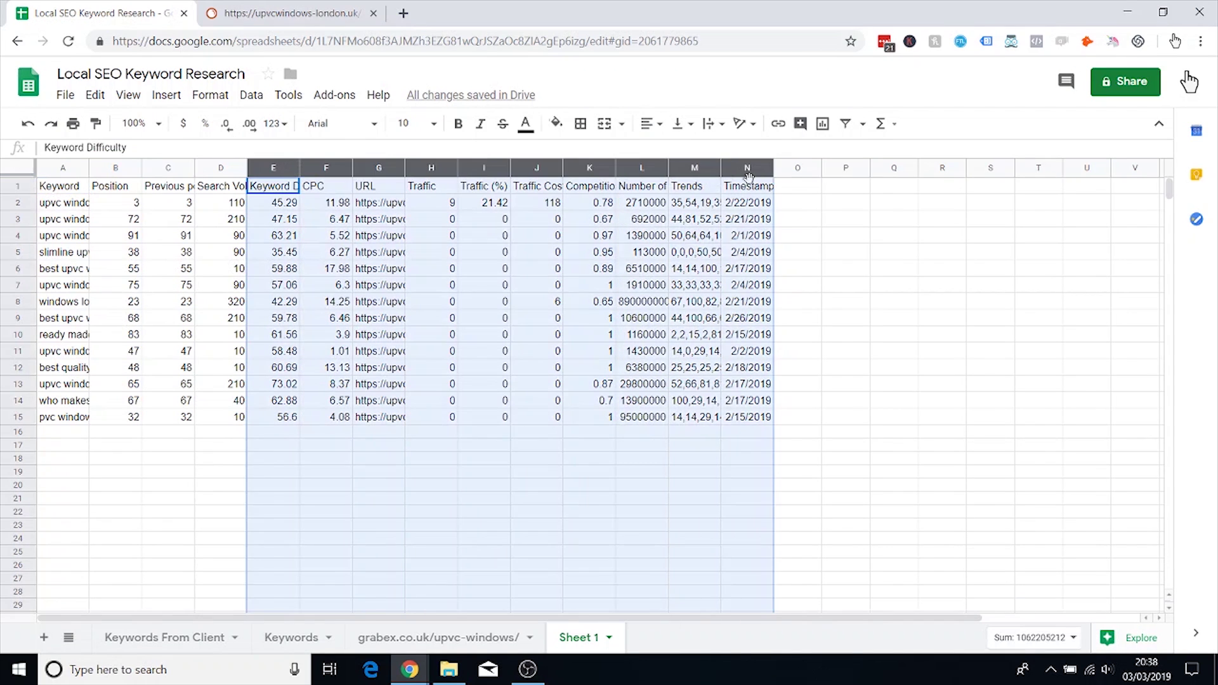
{"action": "right_click", "coordinate": [567, 169]}
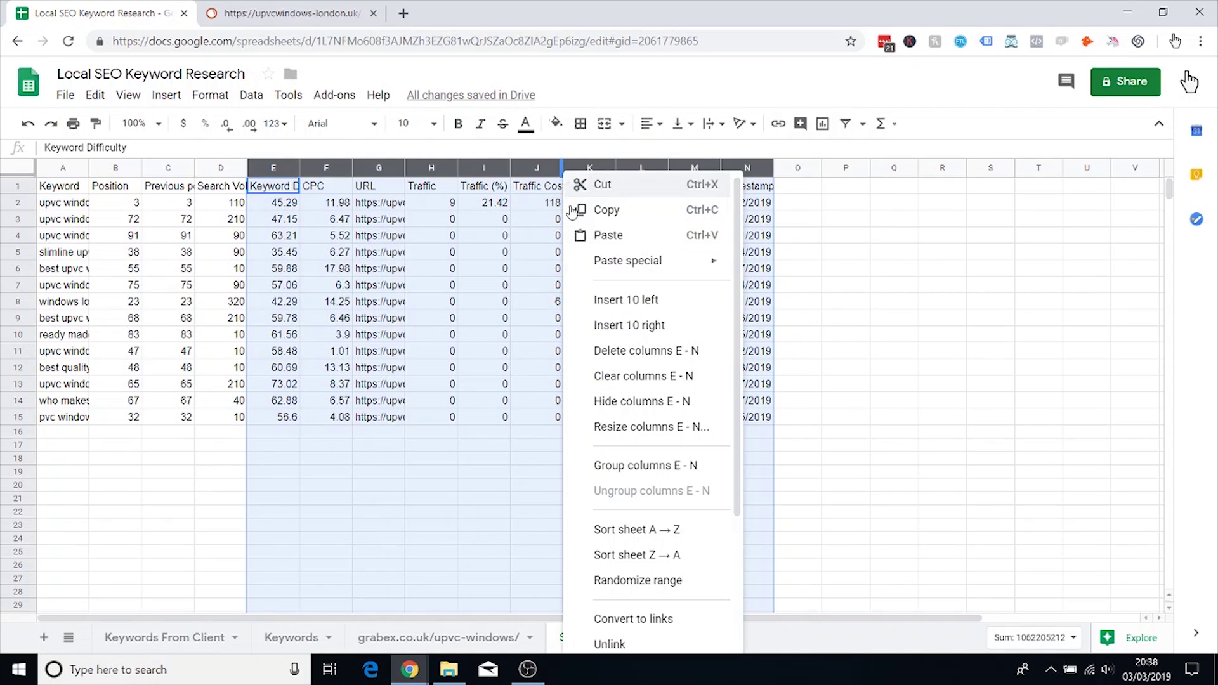
{"action": "left_click", "coordinate": [640, 349]}
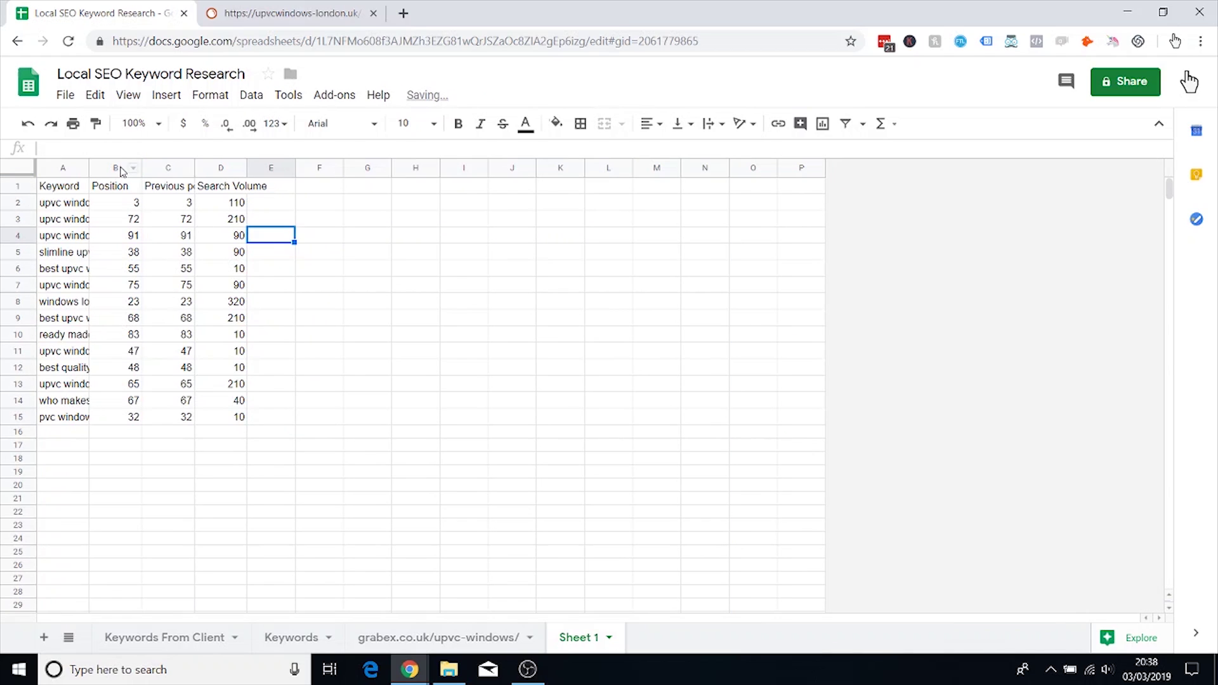
{"action": "left_click_drag", "start_coordinate": [130, 168], "coordinate": [166, 168]}
{"action": "right_click", "coordinate": [166, 169]}
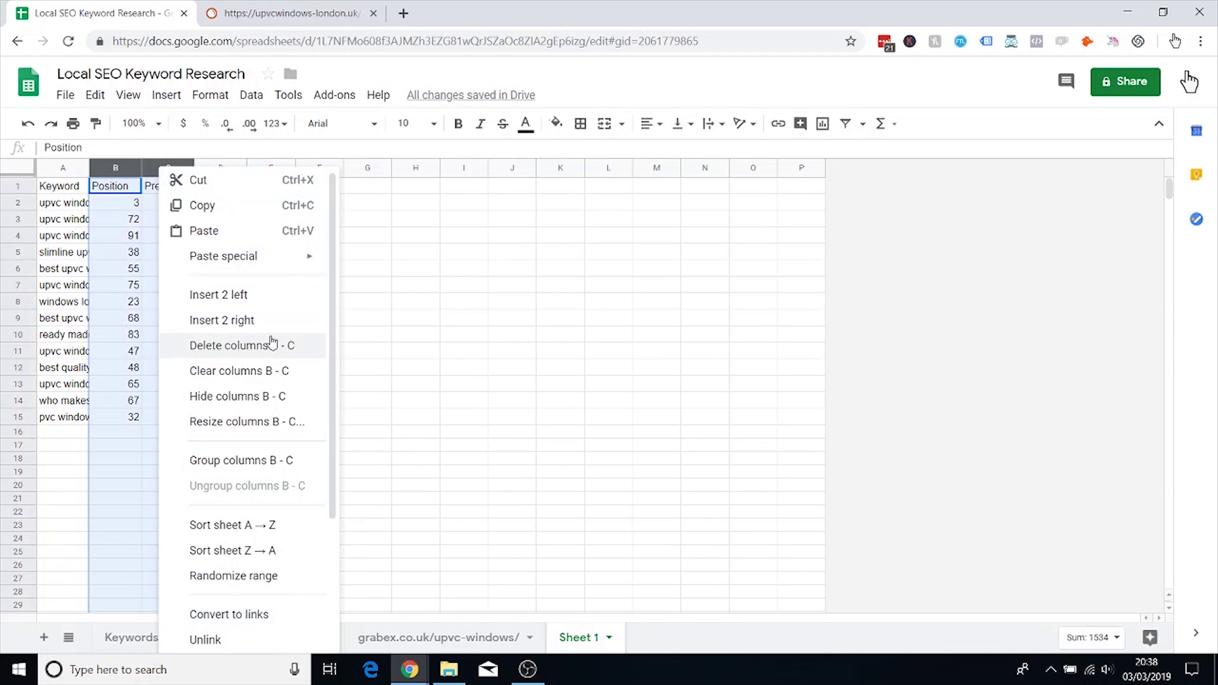
{"action": "left_click", "coordinate": [257, 346]}
{"action": "double_click", "coordinate": [87, 163]}
{"action": "left_click", "coordinate": [331, 235]}
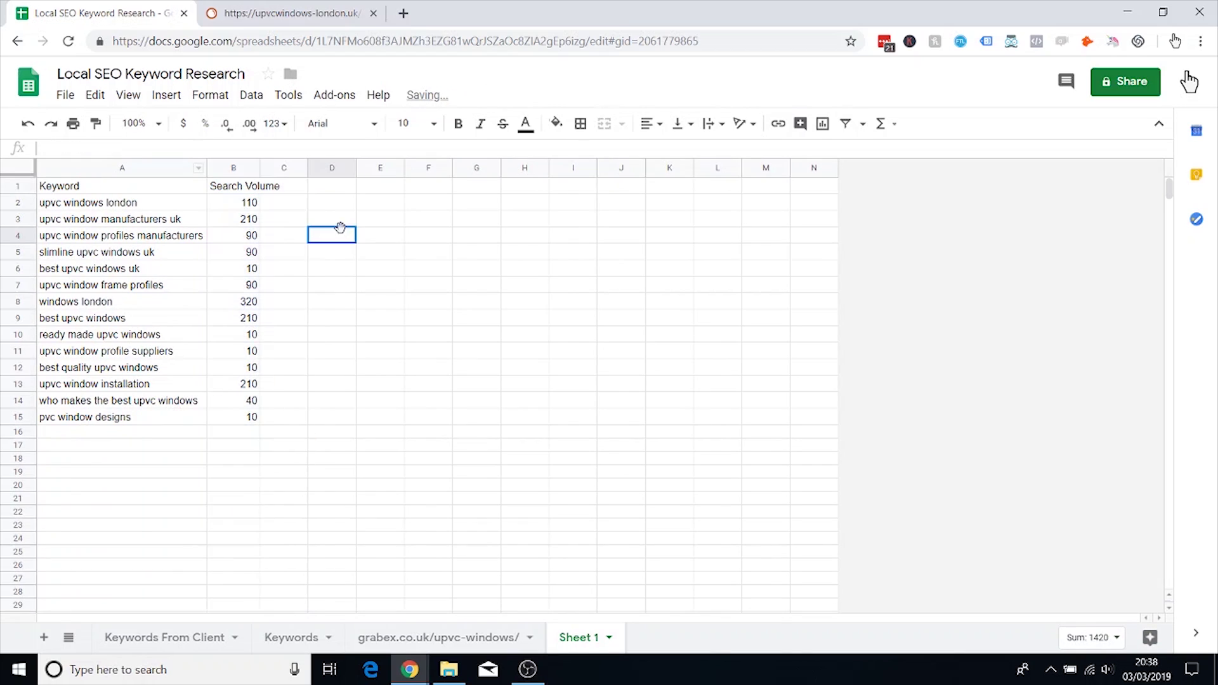
{"action": "double_click", "coordinate": [260, 170]}
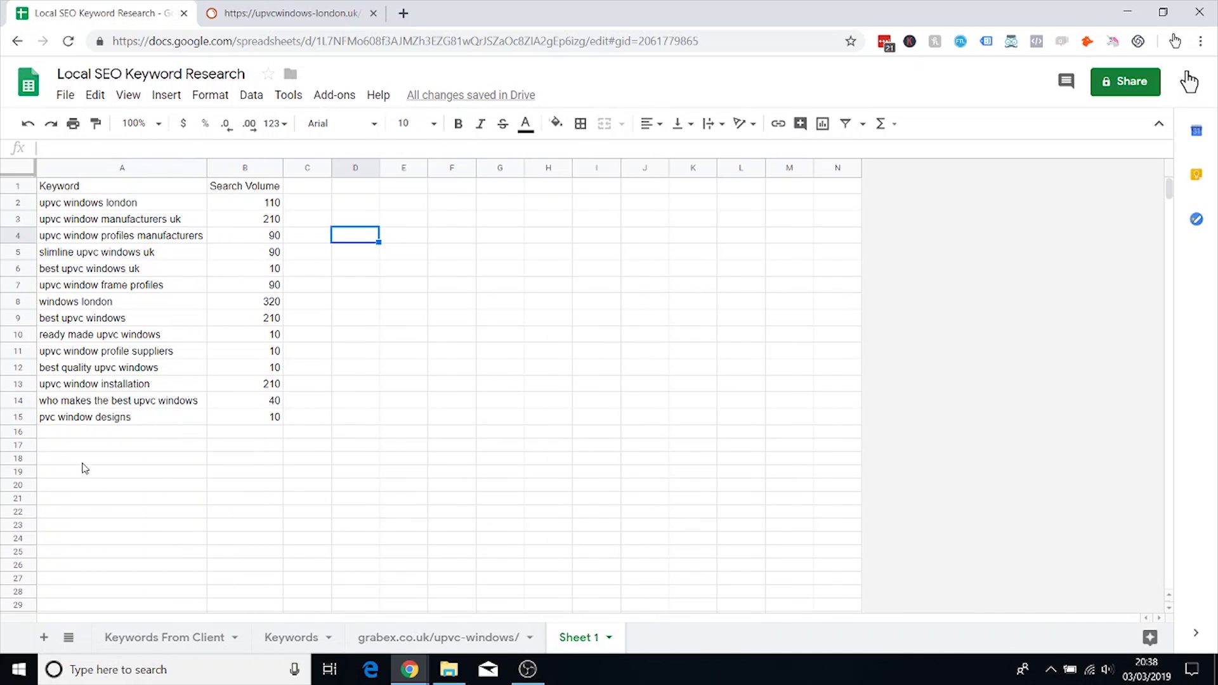
Step: Review the keywords in Sheet 1 for relevance, from "pvc window designs" up to "upvc window profile suppliers"
{"action": "left_click", "coordinate": [69, 422]}
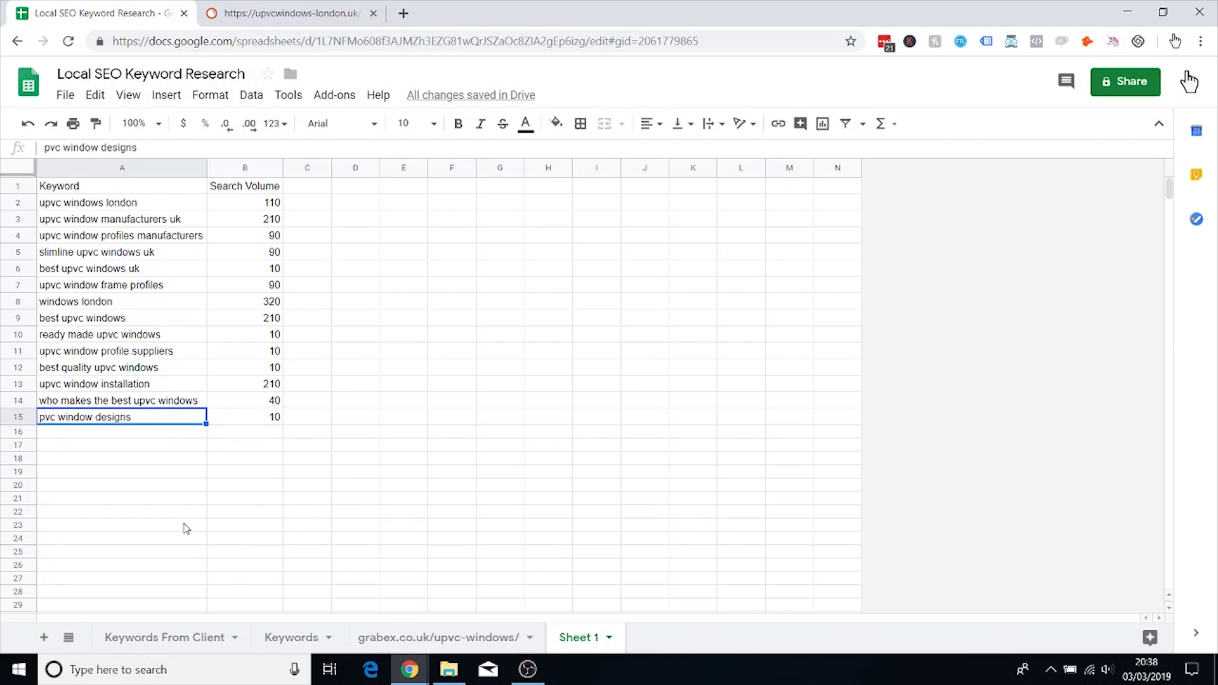
{"action": "left_click", "coordinate": [123, 459]}
{"action": "left_click", "coordinate": [83, 421]}
{"action": "left_click", "coordinate": [112, 403]}
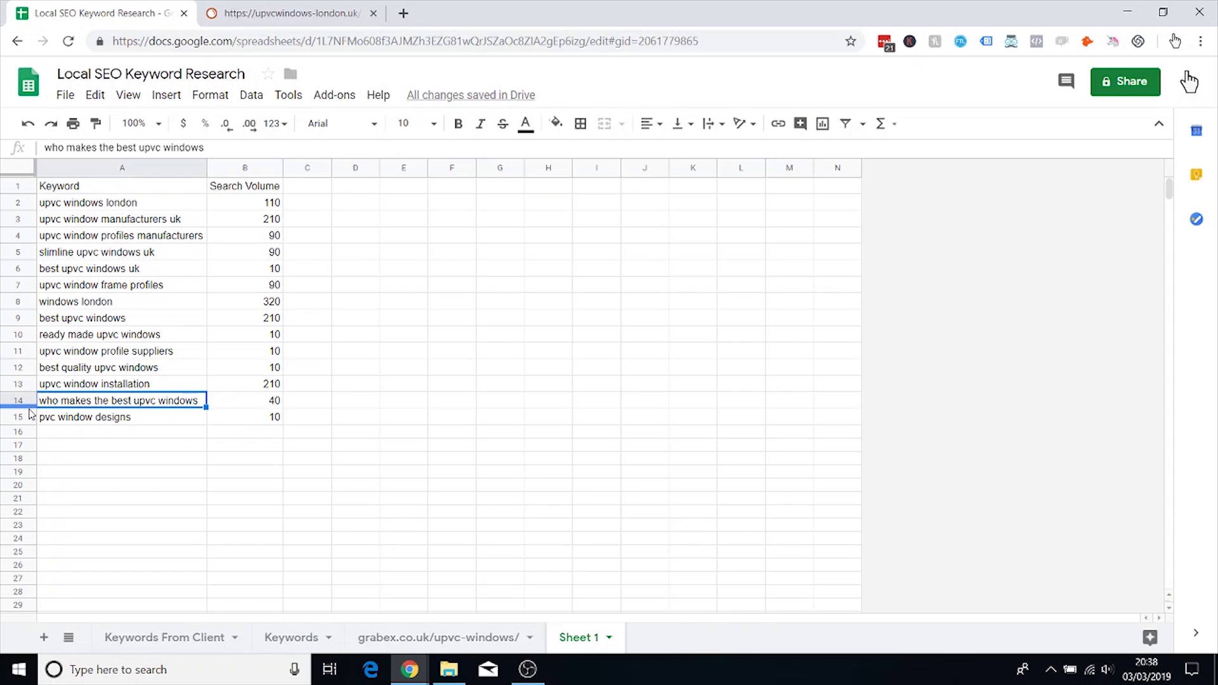
{"action": "left_click", "coordinate": [25, 399]}
{"action": "right_click", "coordinate": [26, 400]}
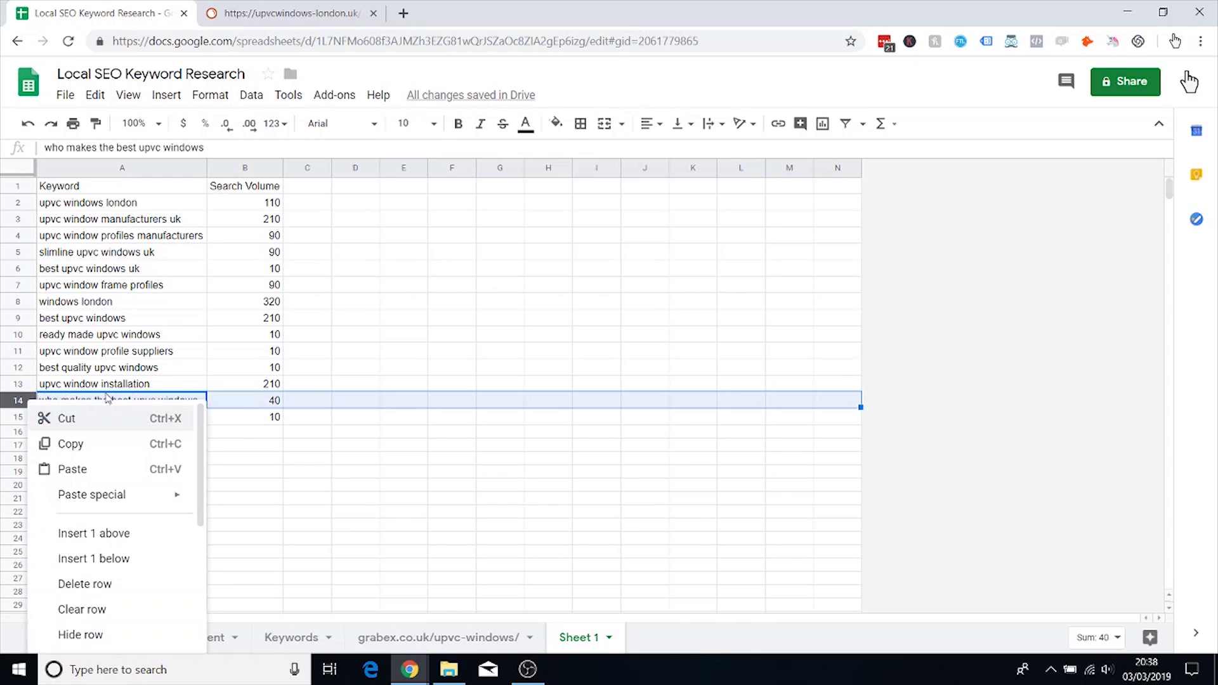
{"action": "left_click", "coordinate": [132, 389]}
{"action": "left_click", "coordinate": [139, 404]}
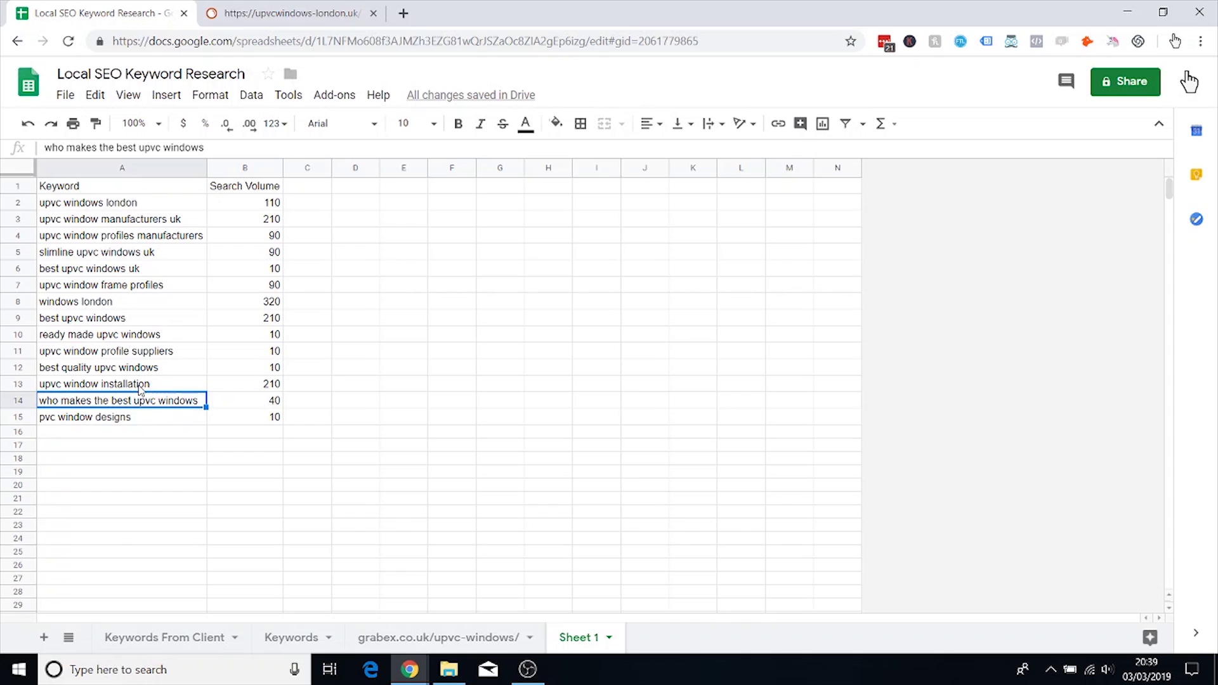
{"action": "left_click", "coordinate": [141, 388]}
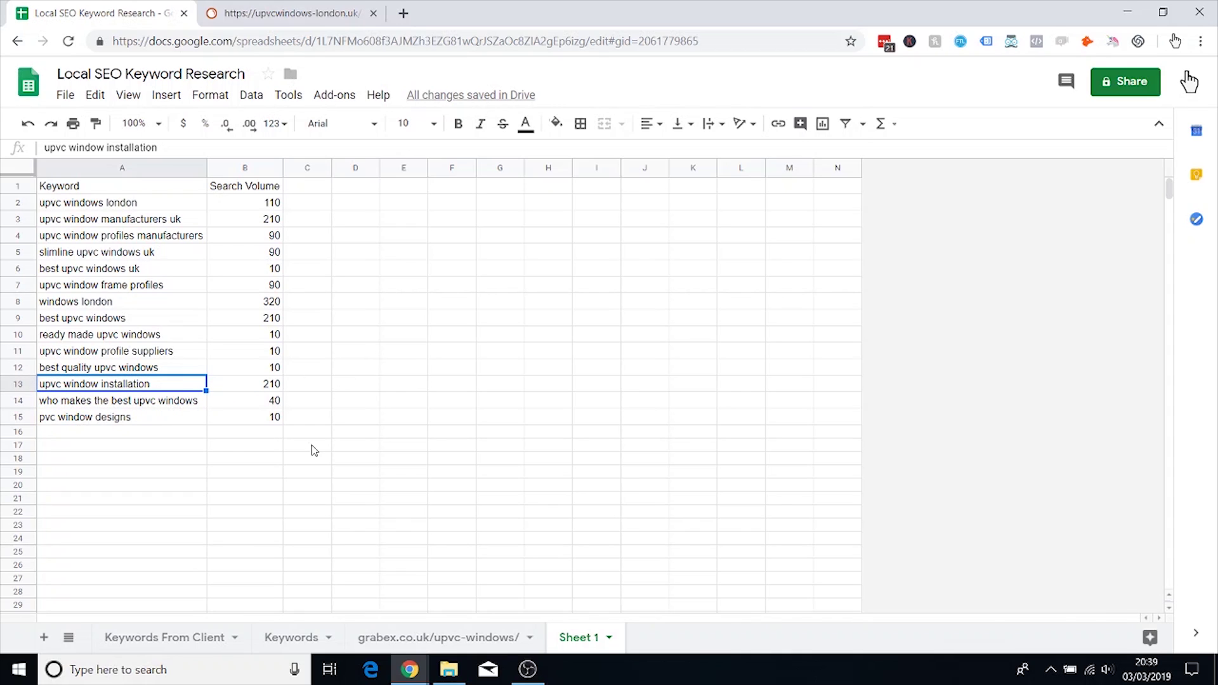
{"action": "left_click", "coordinate": [137, 371]}
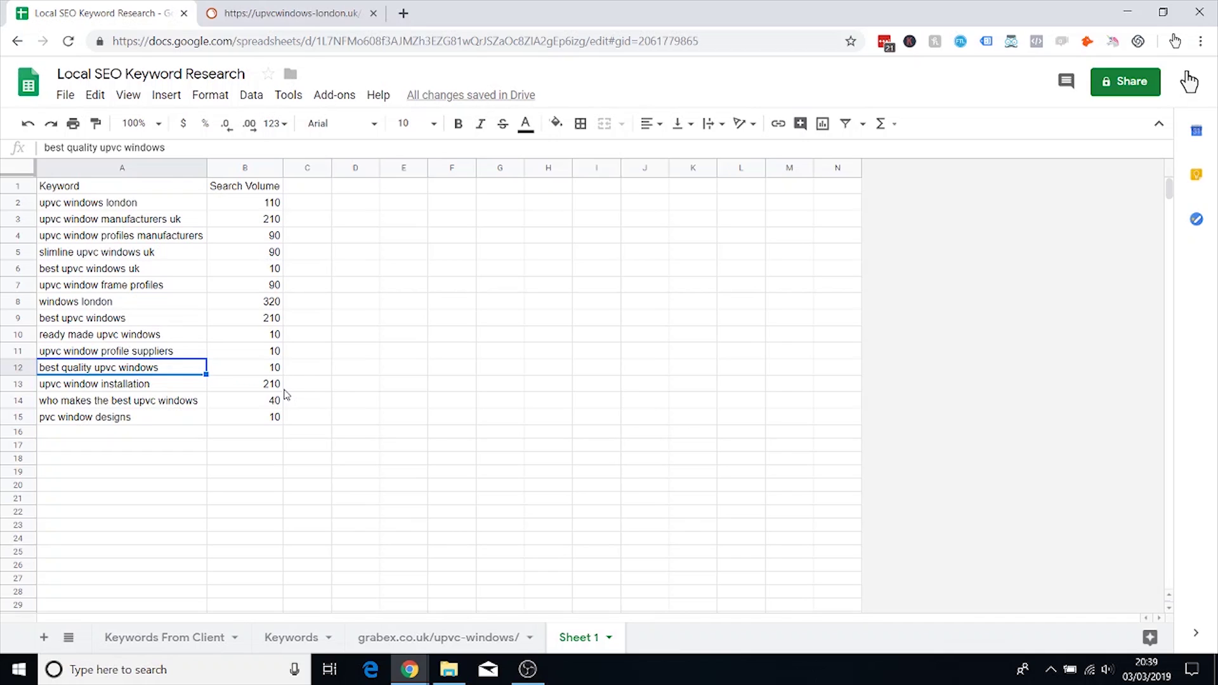
{"action": "left_click", "coordinate": [173, 354]}
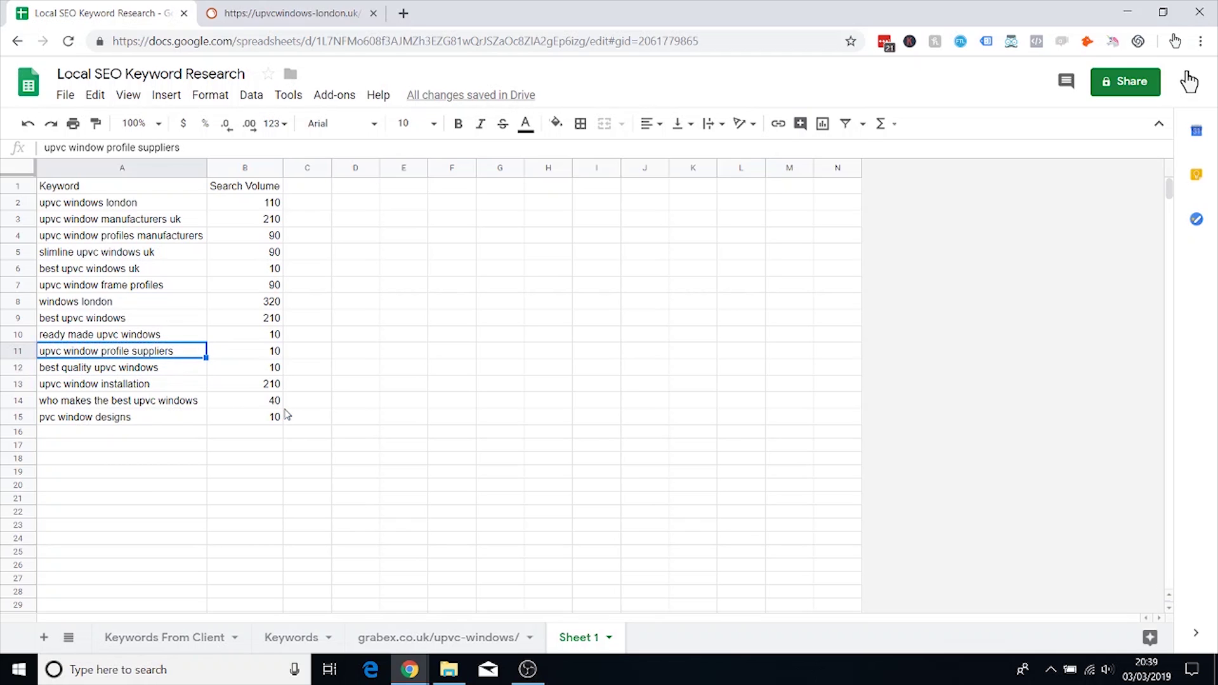
Step: Copy the keyword "upvc window profile suppliers" and search for it on Google in a new tab of the incognito window
{"action": "key", "text": "ctrl+c"}
{"action": "mouse_move", "coordinate": [424, 678]}
{"action": "left_click", "coordinate": [501, 590]}
{"action": "left_click", "coordinate": [487, 44]}
{"action": "left_click", "coordinate": [404, 13]}
{"action": "key", "text": "ctrl+v"}
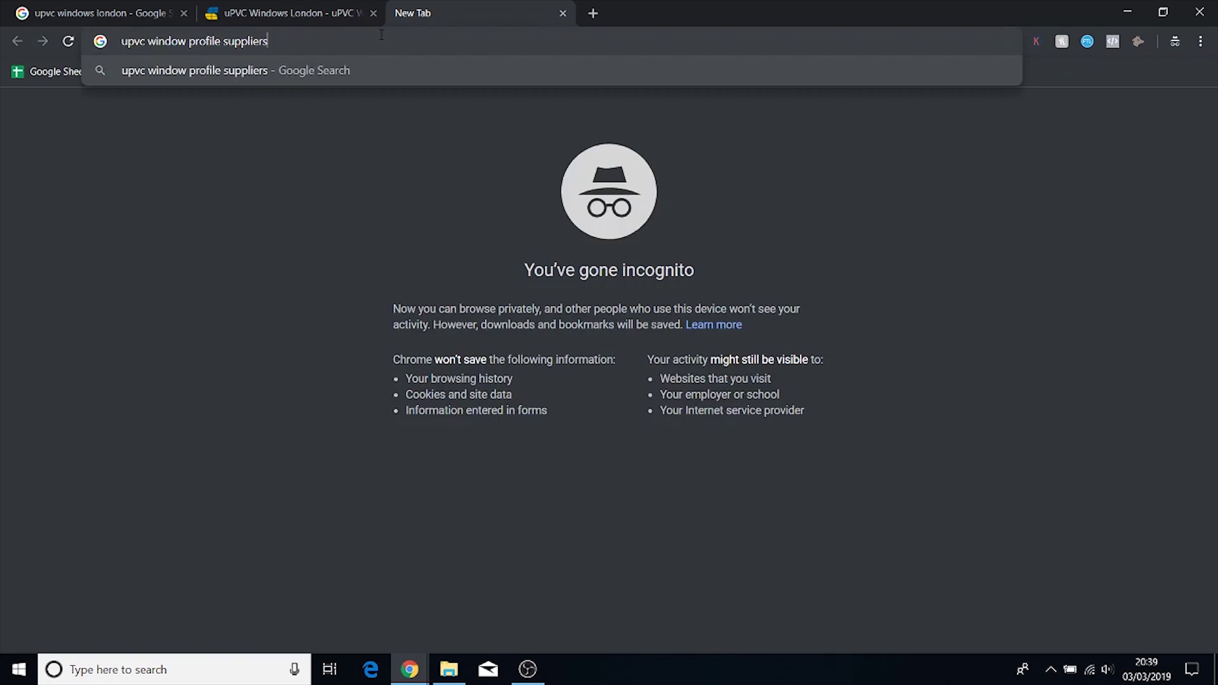
{"action": "key", "text": "Return"}
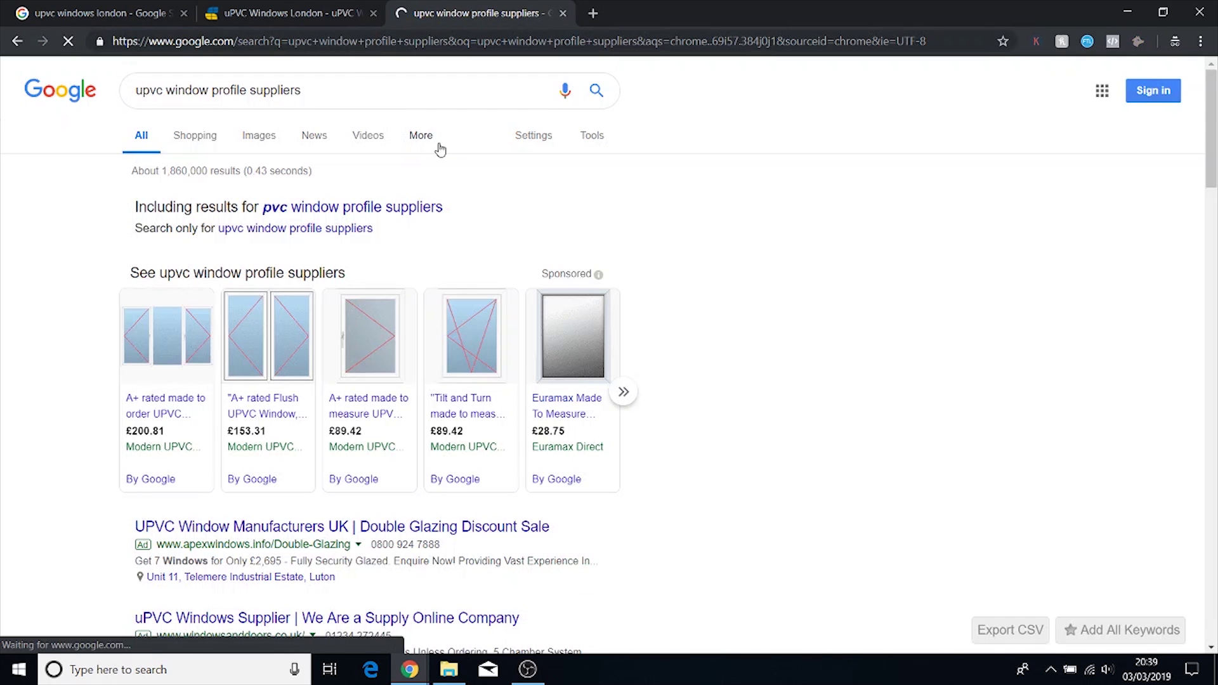
Step: Examine the Google results for the suggested query "pvc window profile suppliers", and return to the spreadsheet after closing them and the uPVC Windows London page
{"action": "left_click", "coordinate": [343, 209]}
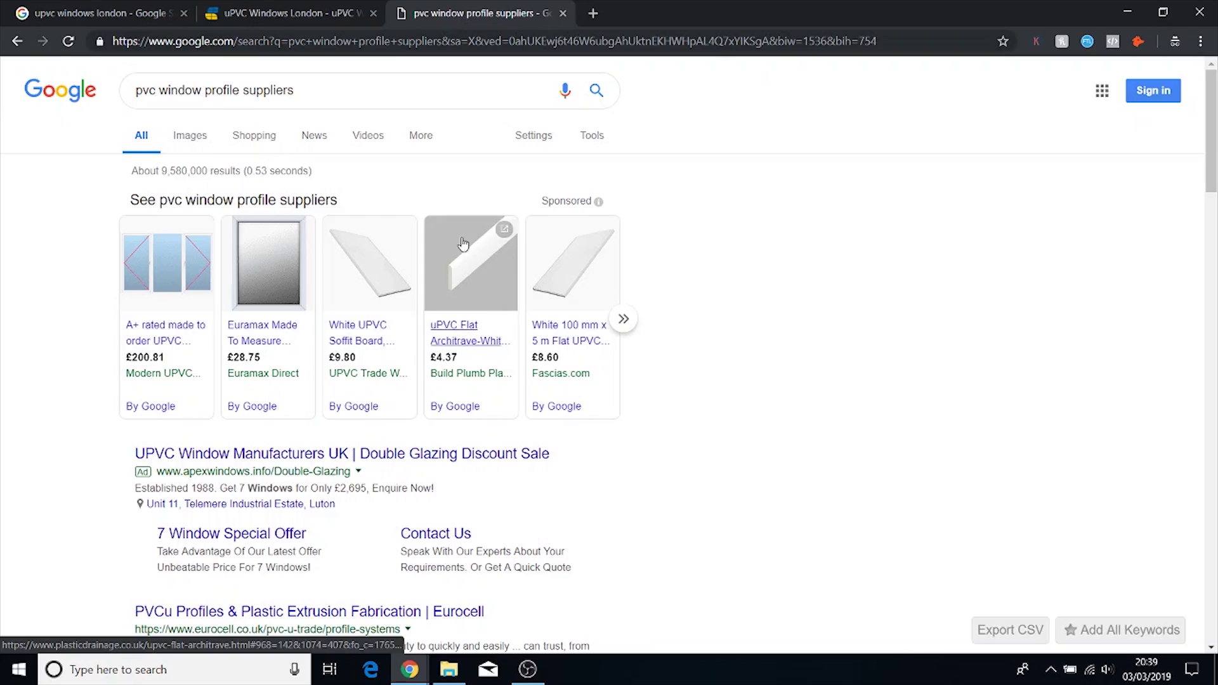
{"action": "scroll", "coordinate": [273, 152], "scroll_direction": "down", "scroll_amount": 6}
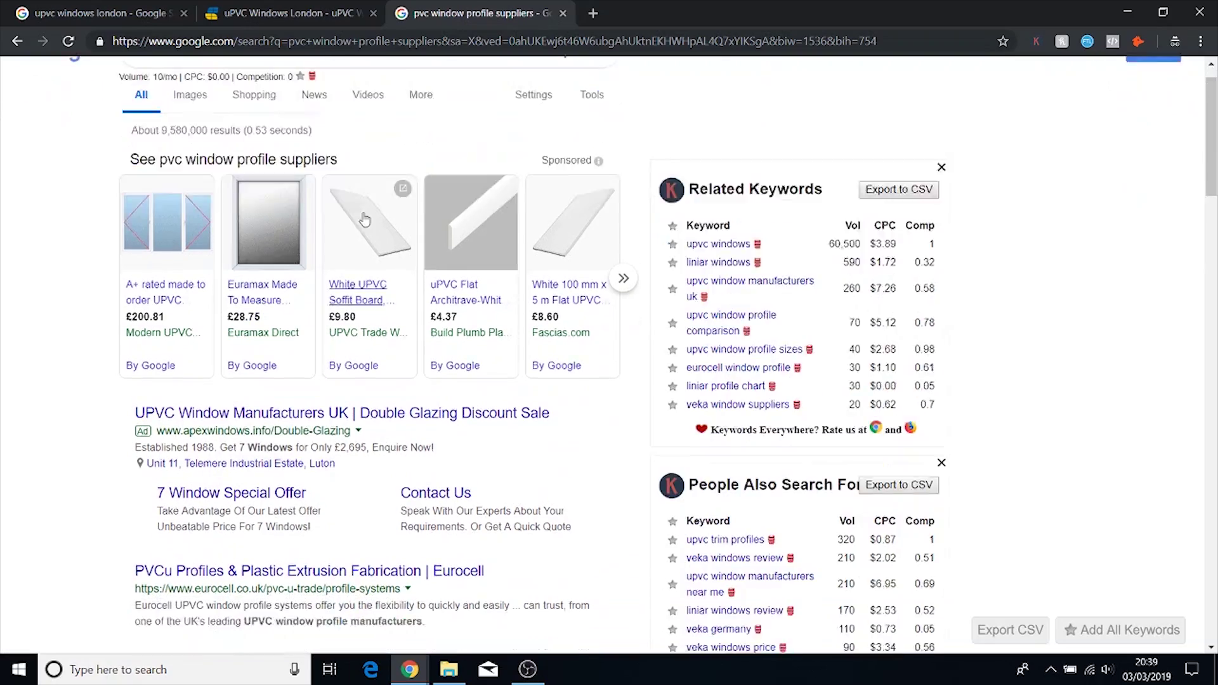
{"action": "scroll", "coordinate": [470, 196], "scroll_direction": "up", "scroll_amount": 5}
{"action": "scroll", "coordinate": [469, 200], "scroll_direction": "up", "scroll_amount": 1}
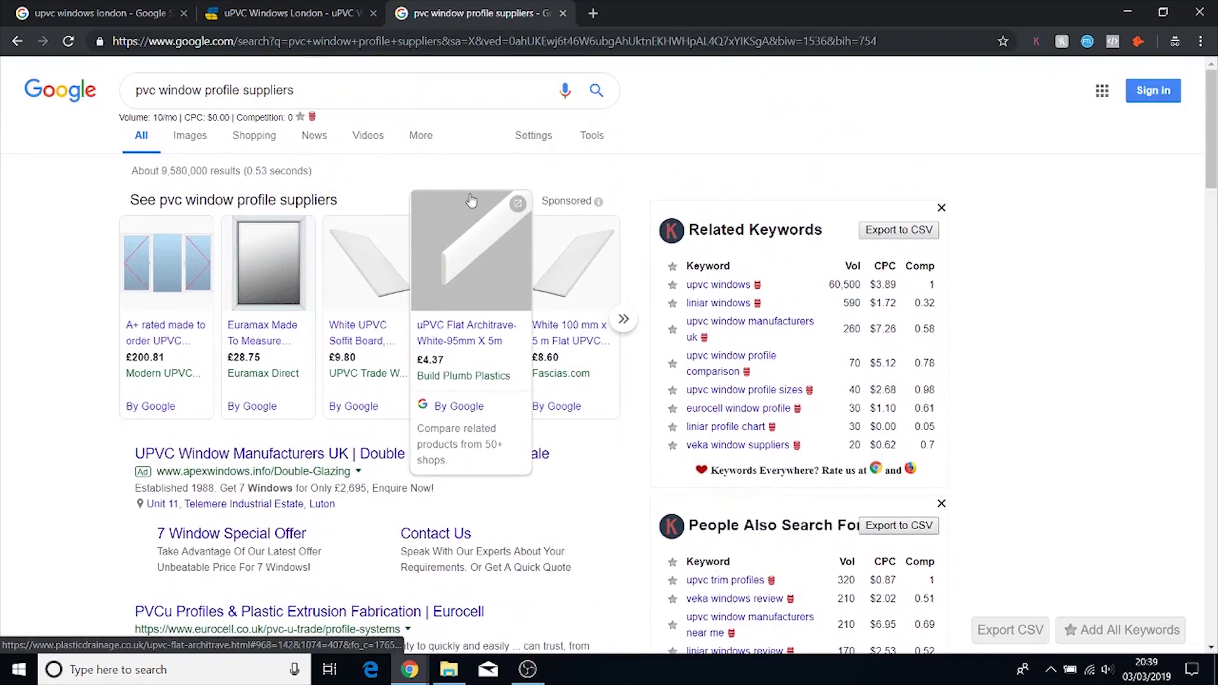
{"action": "scroll", "coordinate": [395, 309], "scroll_direction": "down", "scroll_amount": 7}
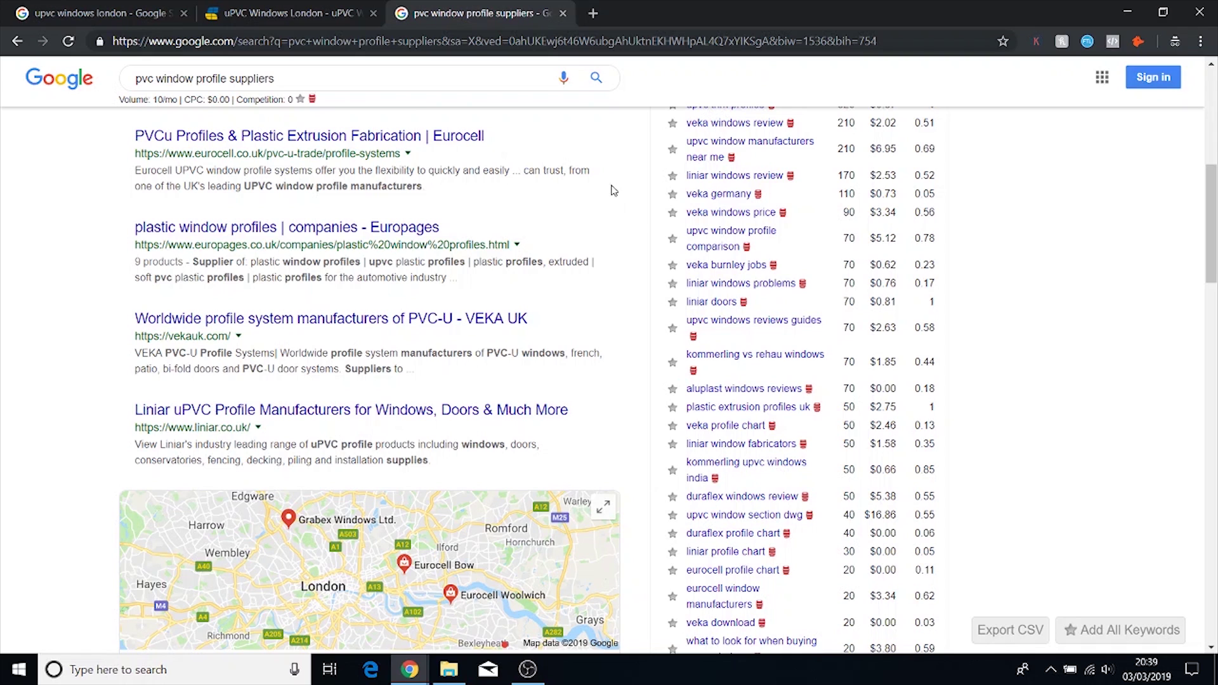
{"action": "left_click", "coordinate": [563, 13]}
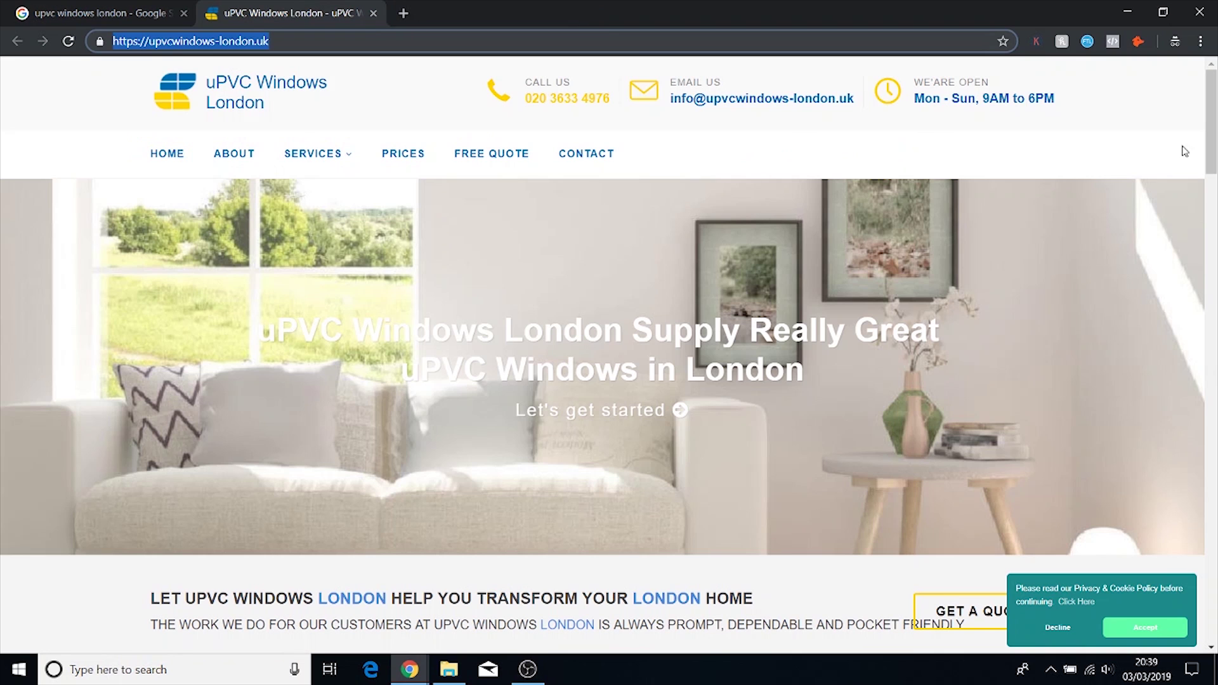
{"action": "left_click", "coordinate": [374, 13]}
{"action": "left_click", "coordinate": [1137, 12]}
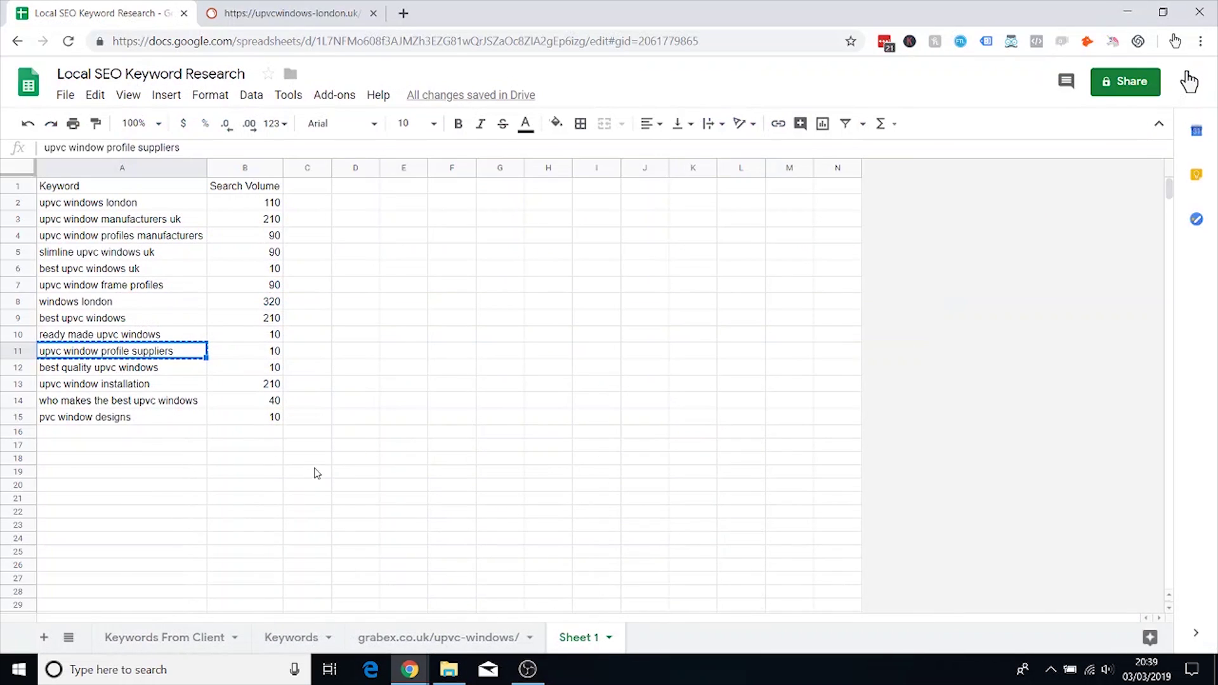
Step: Delete the rows for "upvc window profile suppliers" and "best quality upvc windows" from Sheet 1
{"action": "right_click", "coordinate": [31, 349]}
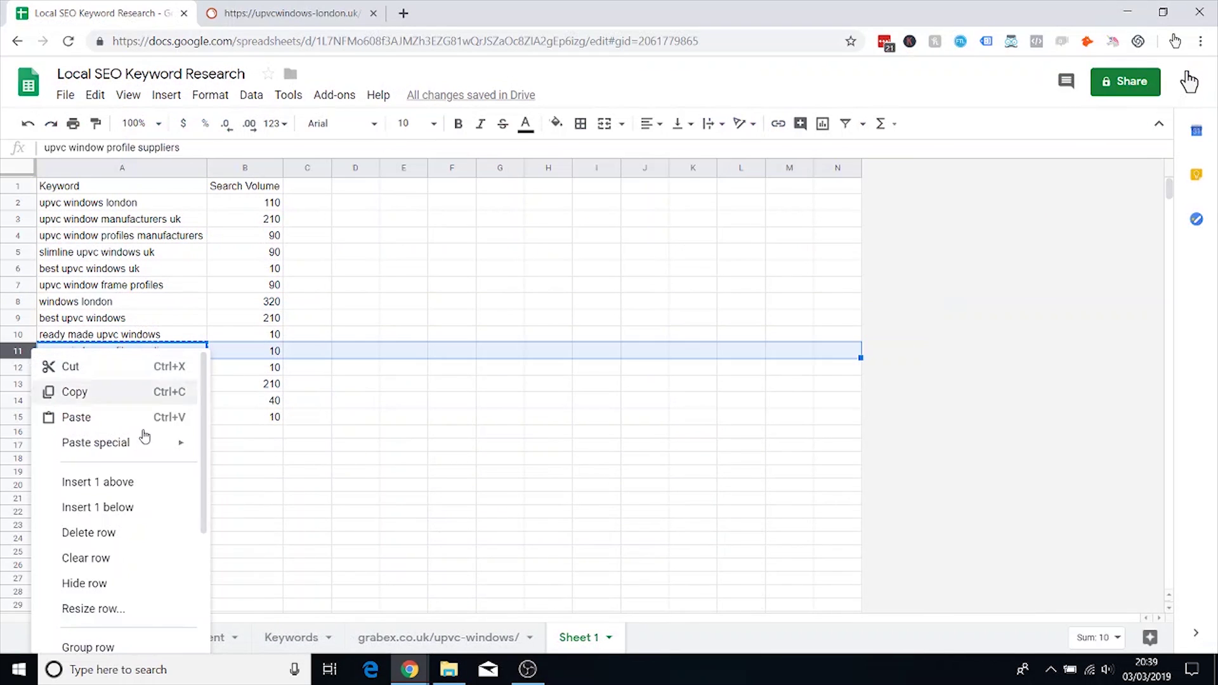
{"action": "left_click", "coordinate": [161, 533]}
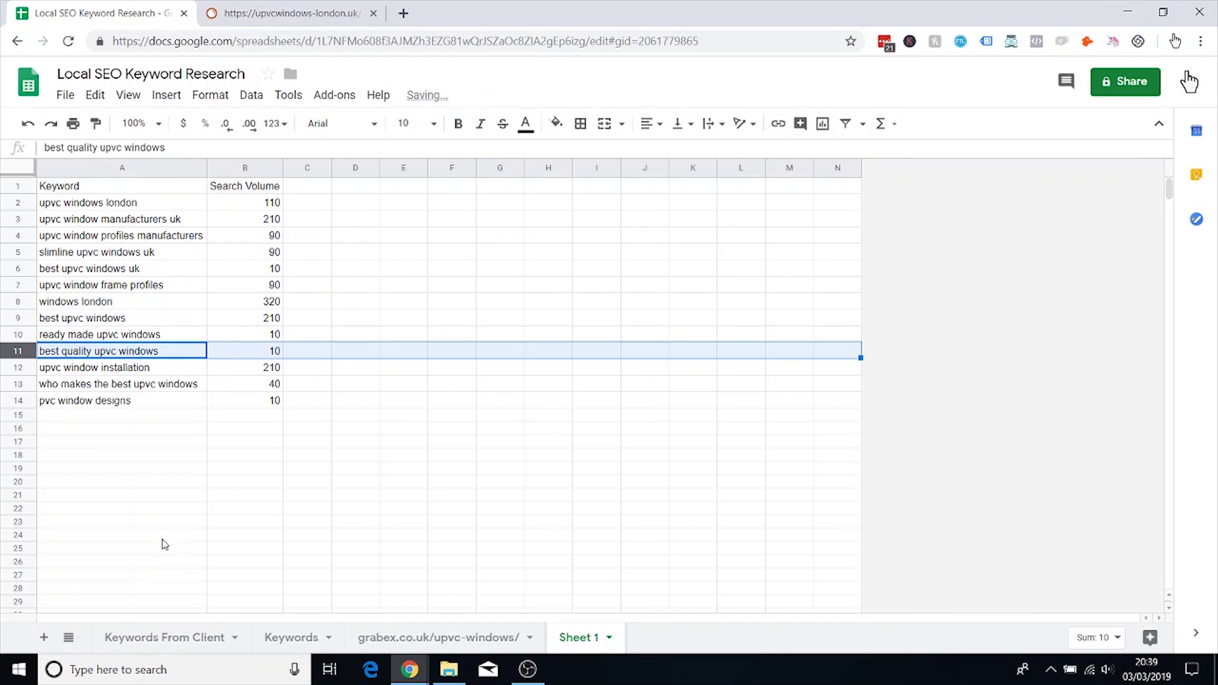
{"action": "left_click", "coordinate": [135, 368]}
{"action": "left_click", "coordinate": [112, 355]}
{"action": "right_click", "coordinate": [18, 354]}
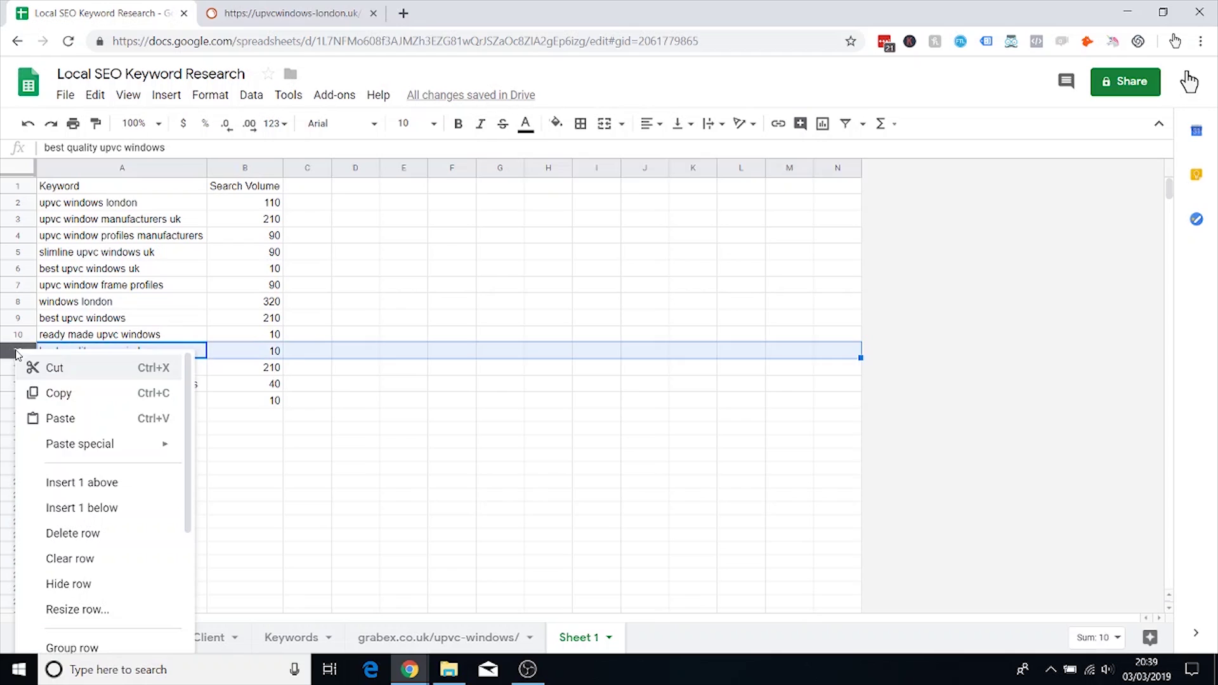
{"action": "left_click", "coordinate": [92, 533]}
Step: Delete the rows for "pvc window designs" and "who makes the best upvc windows" from Sheet 1
{"action": "left_click", "coordinate": [74, 385]}
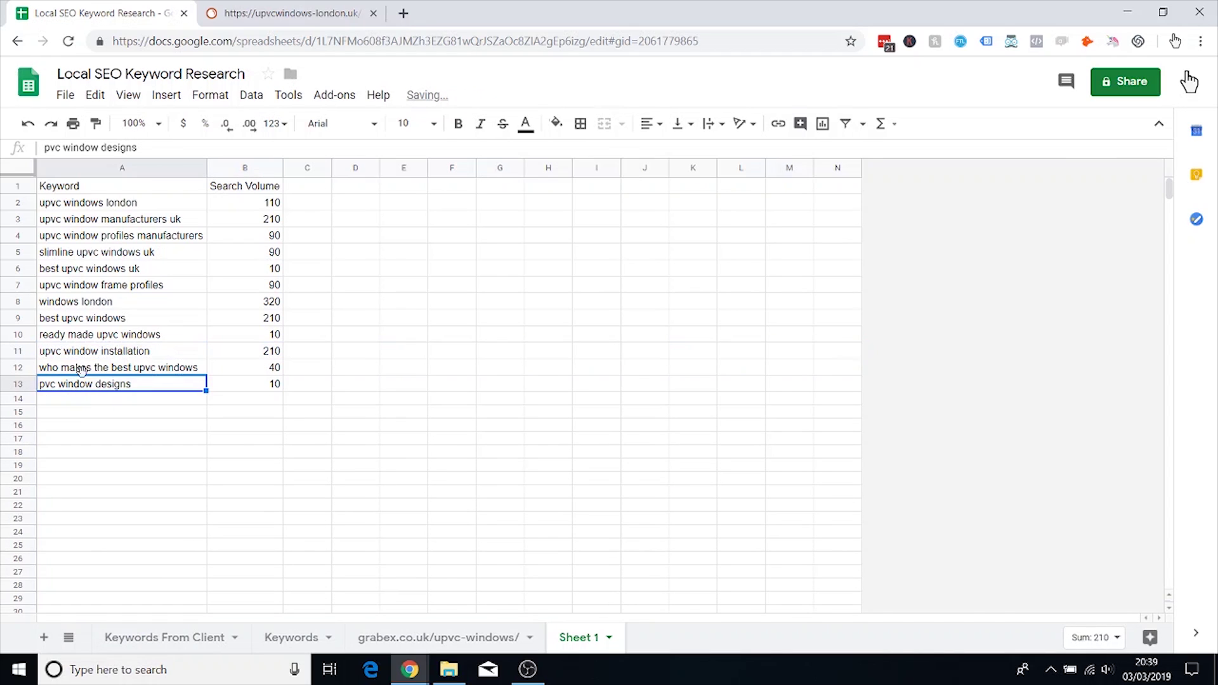
{"action": "left_click", "coordinate": [23, 386]}
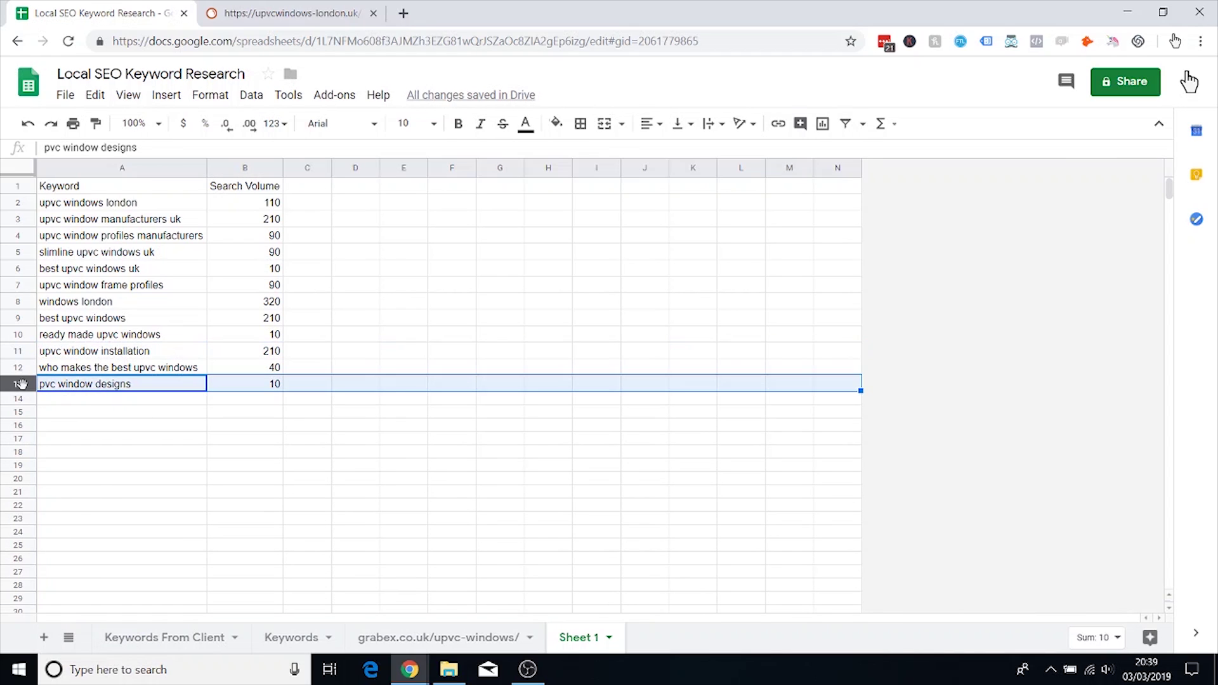
{"action": "right_click", "coordinate": [23, 386]}
{"action": "left_click", "coordinate": [77, 568]}
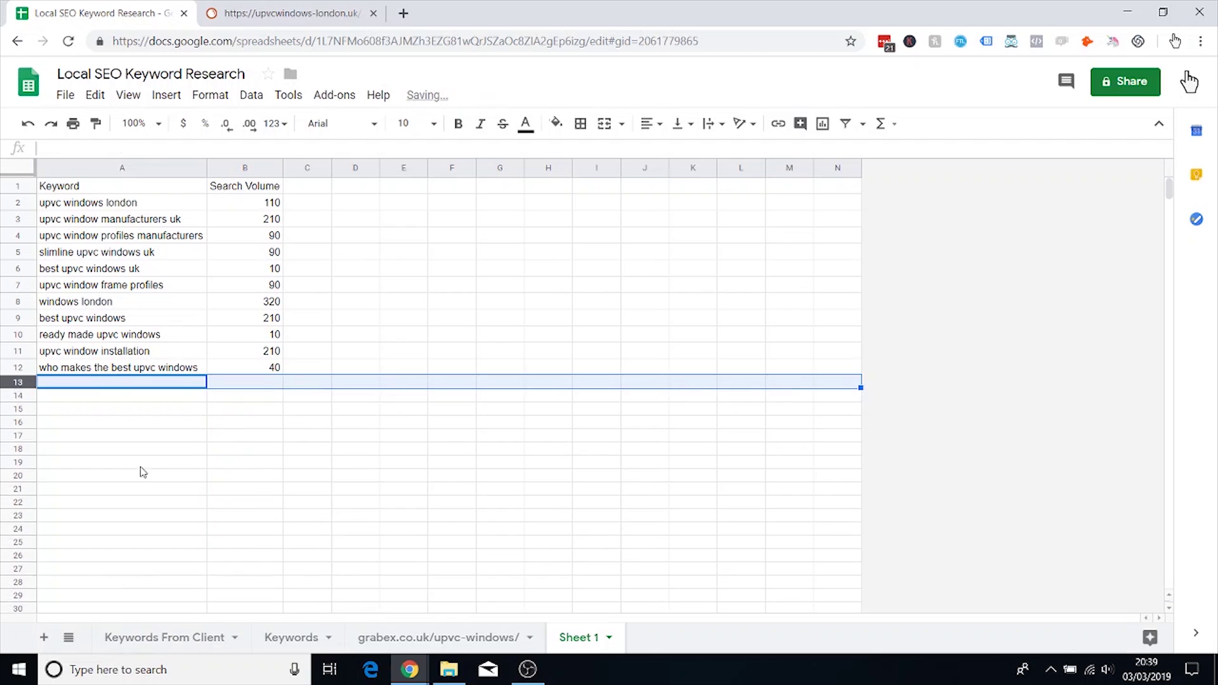
{"action": "left_click", "coordinate": [92, 372]}
{"action": "left_click", "coordinate": [26, 368]}
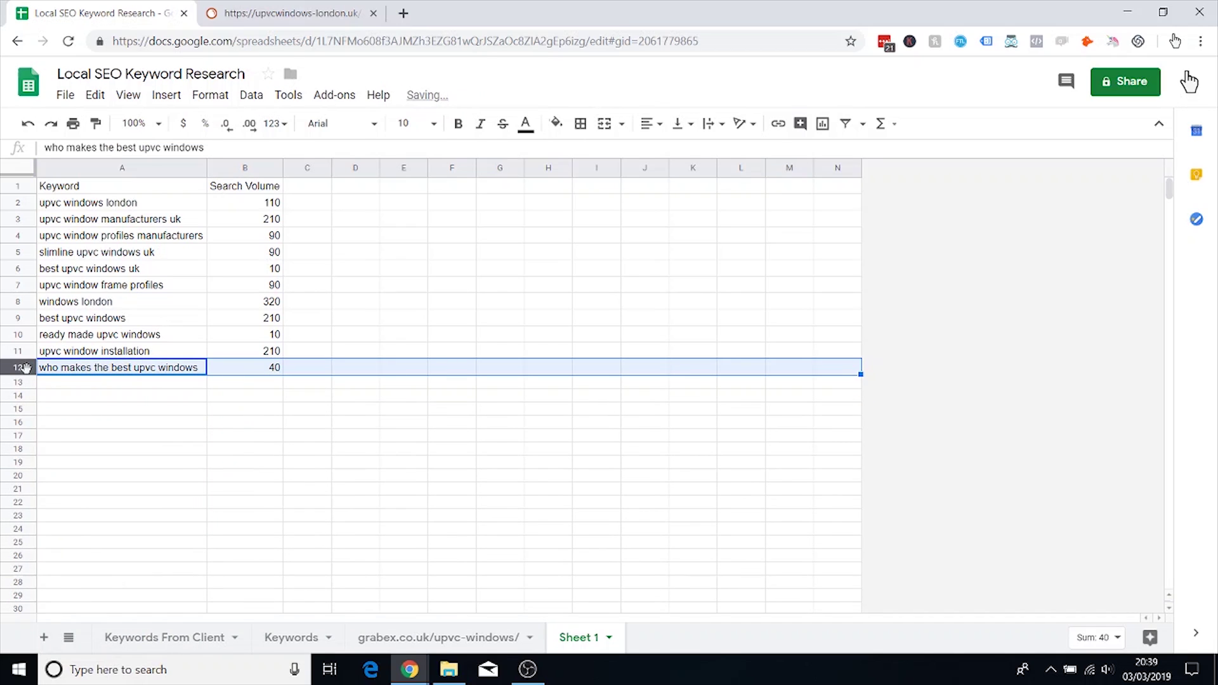
{"action": "right_click", "coordinate": [25, 370]}
{"action": "left_click", "coordinate": [98, 553]}
{"action": "left_click", "coordinate": [182, 368]}
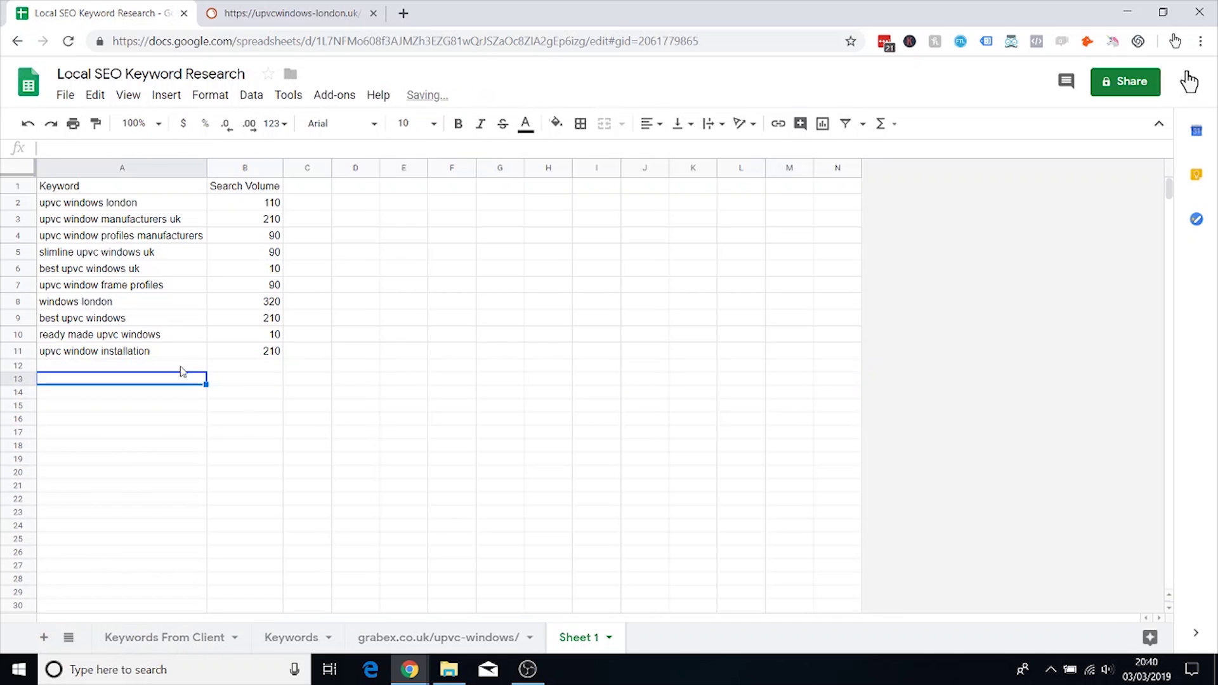
Step: Search Google in a new incognito tab for the keyword "ready made upvc windows", examine the results, and return to the spreadsheet
{"action": "left_click", "coordinate": [150, 353]}
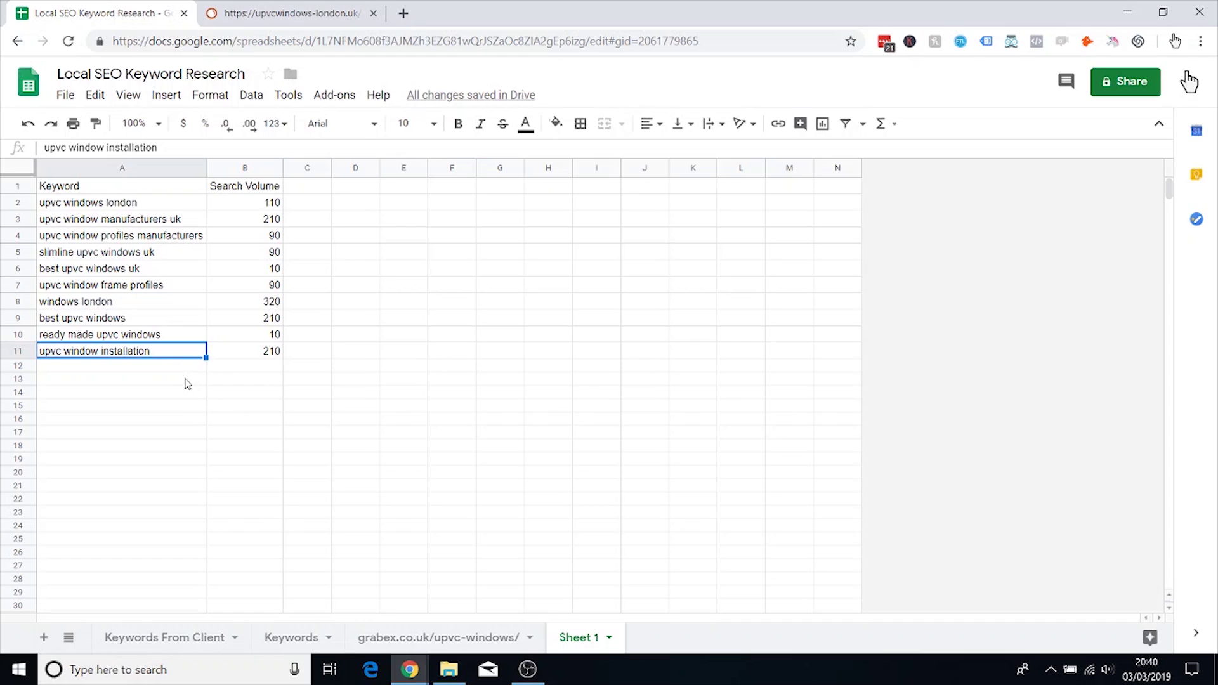
{"action": "left_click", "coordinate": [128, 335]}
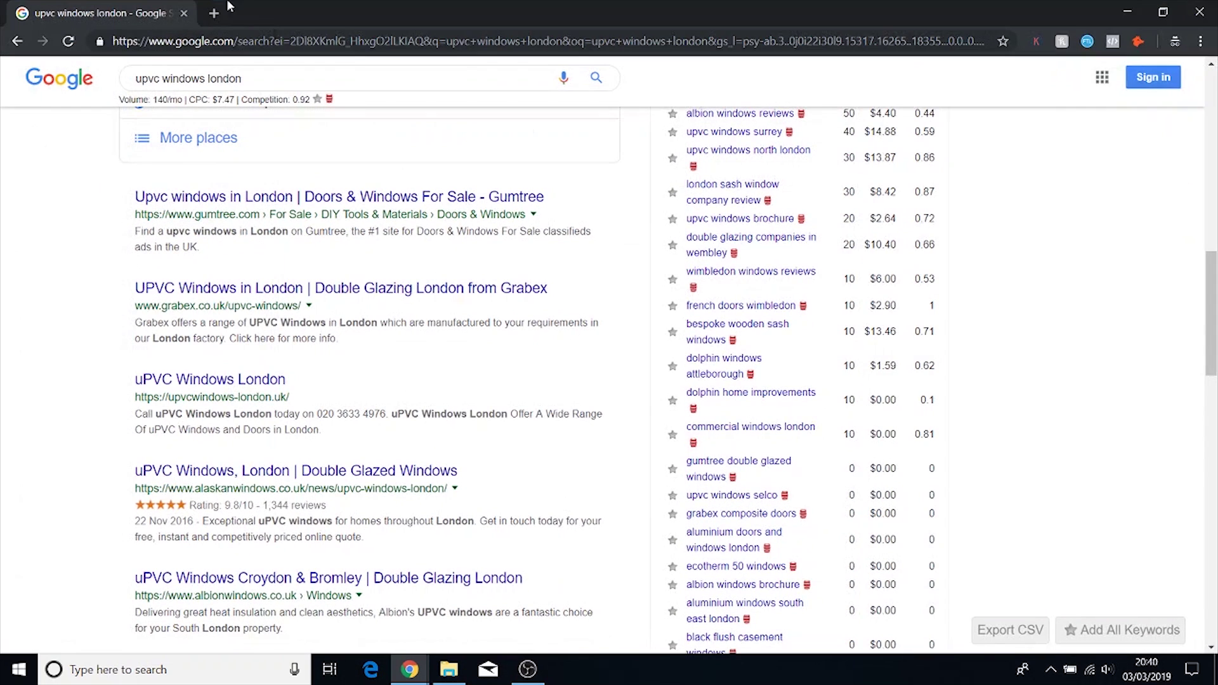
{"action": "left_click", "coordinate": [214, 12]}
{"action": "type", "text": "ready made upvc windows"}
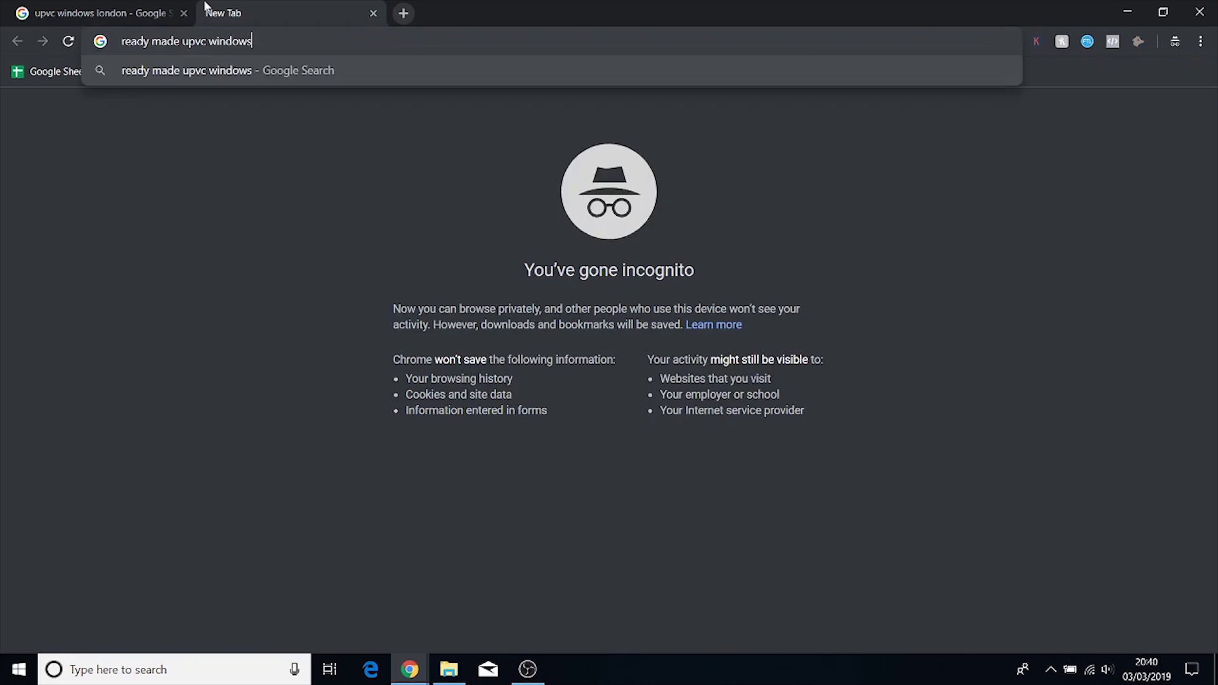
{"action": "key", "text": "Return"}
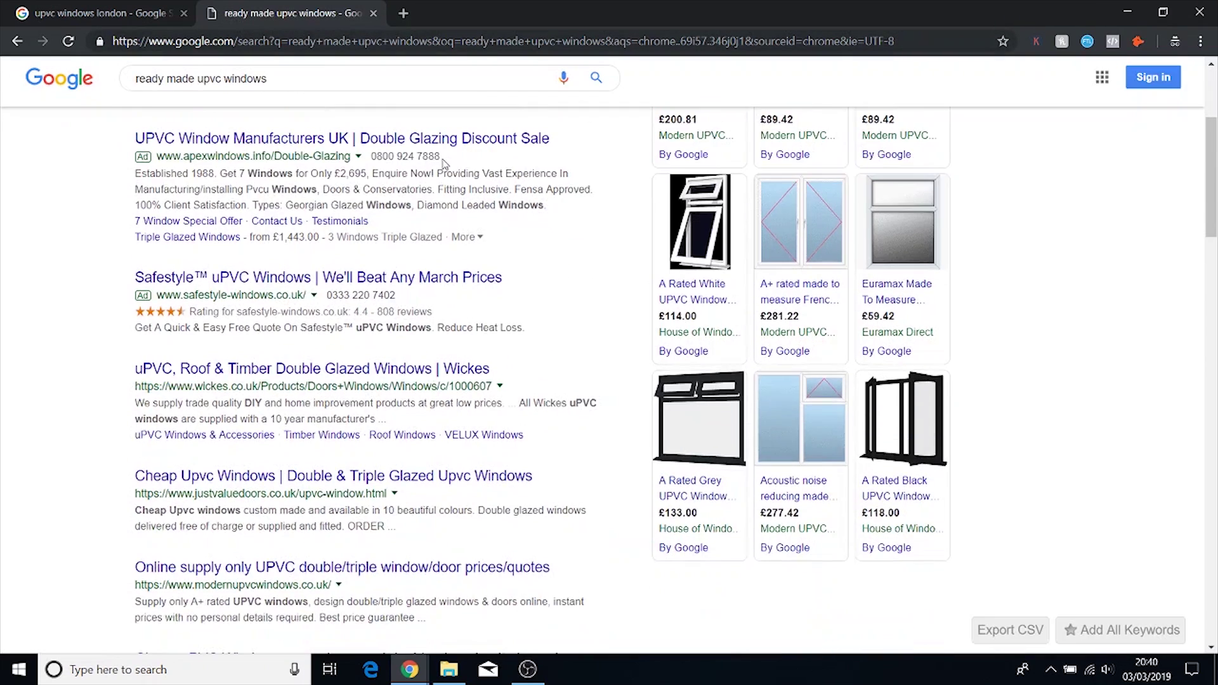
{"action": "scroll", "coordinate": [444, 145], "scroll_direction": "down", "scroll_amount": 5}
{"action": "scroll", "coordinate": [569, 385], "scroll_direction": "down", "scroll_amount": 3}
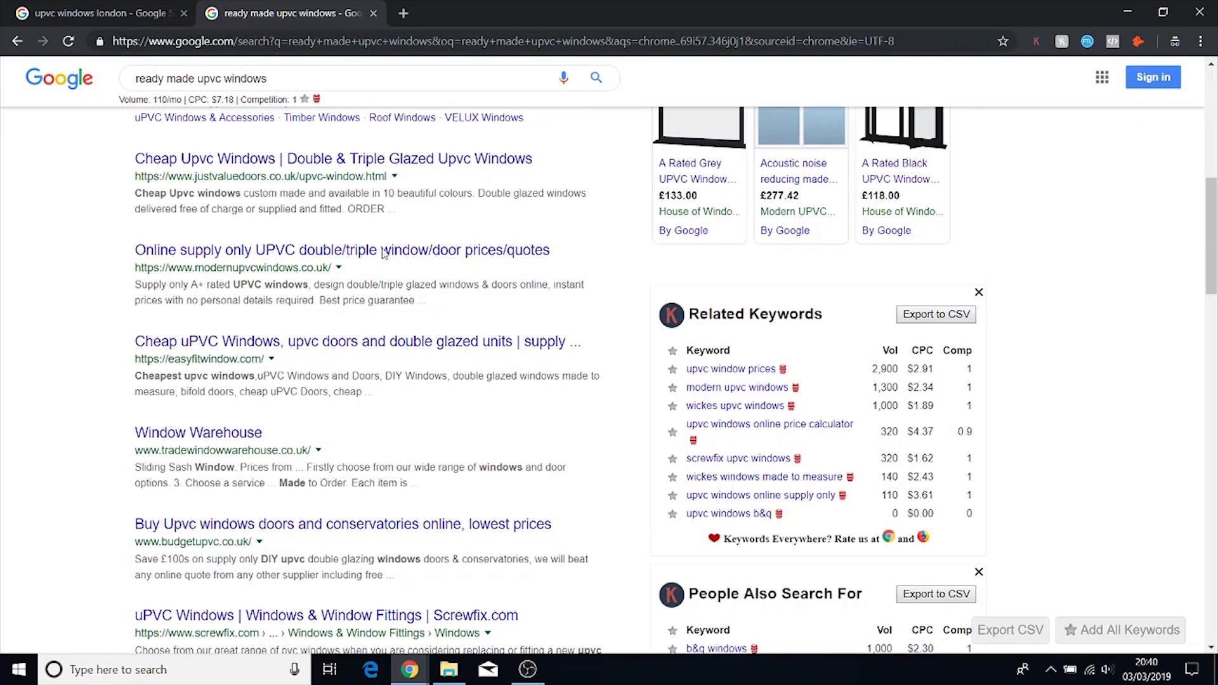
{"action": "left_click", "coordinate": [374, 13]}
{"action": "left_click", "coordinate": [1127, 11]}
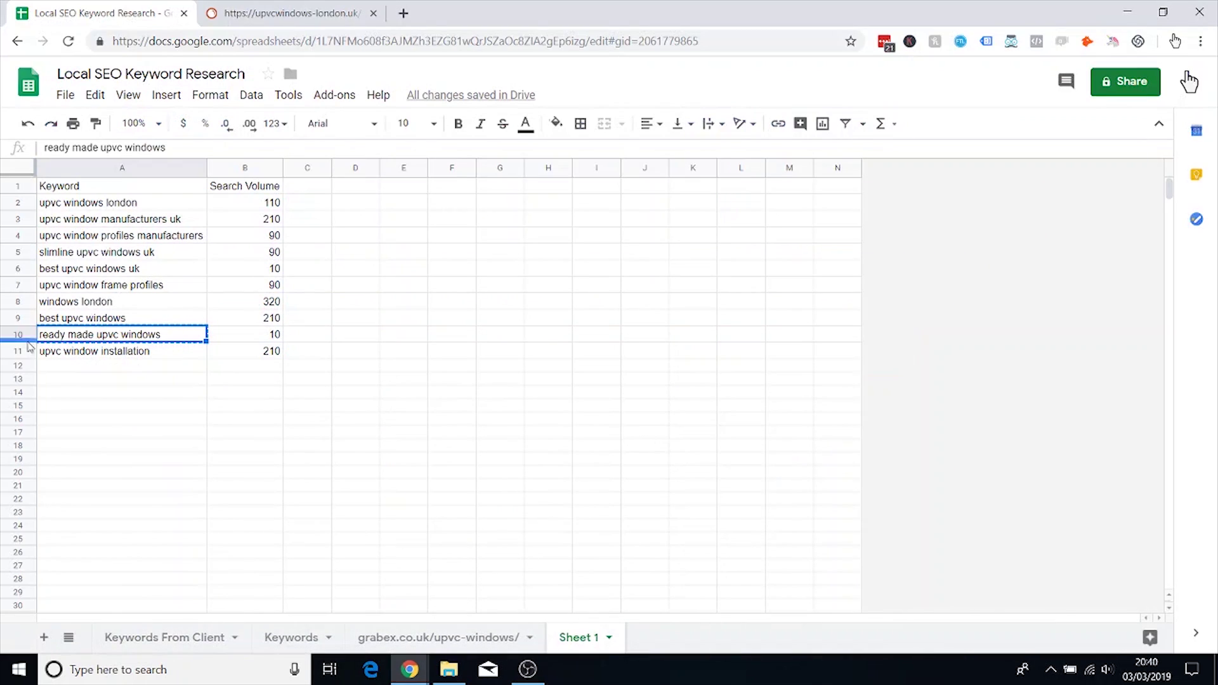
Step: Delete the rows for "ready made upvc windows" and "best upvc windows" from Sheet 1
{"action": "left_click", "coordinate": [28, 332]}
{"action": "right_click", "coordinate": [28, 332]}
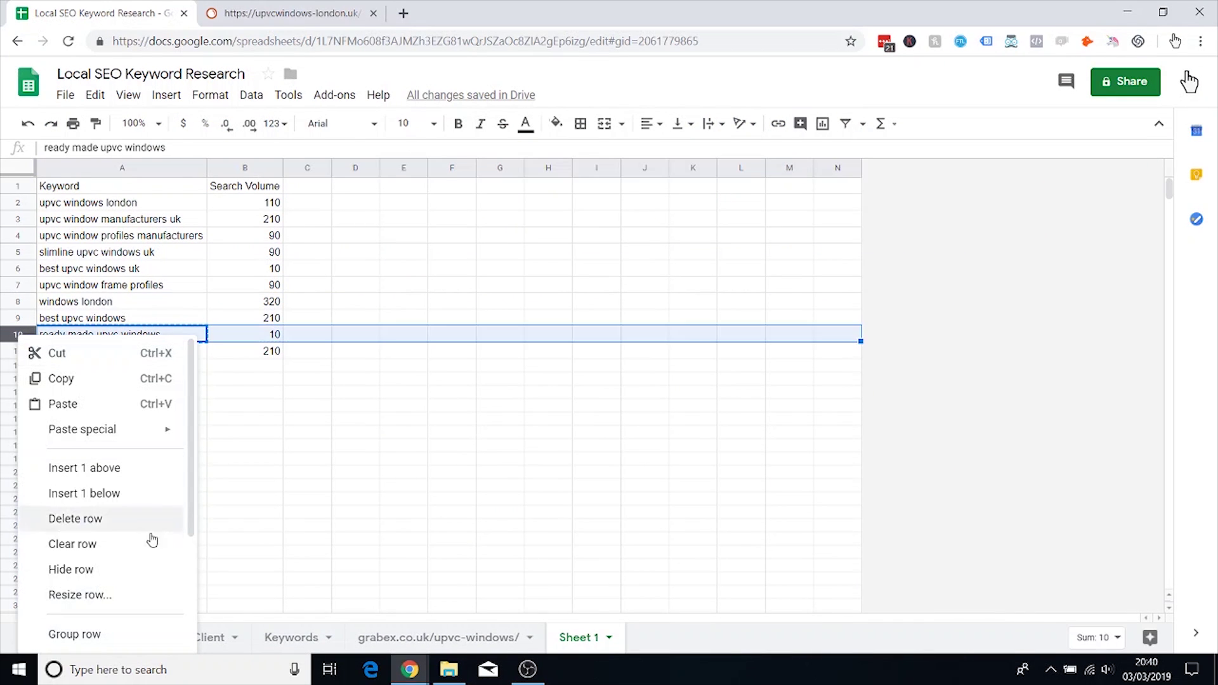
{"action": "left_click", "coordinate": [90, 521]}
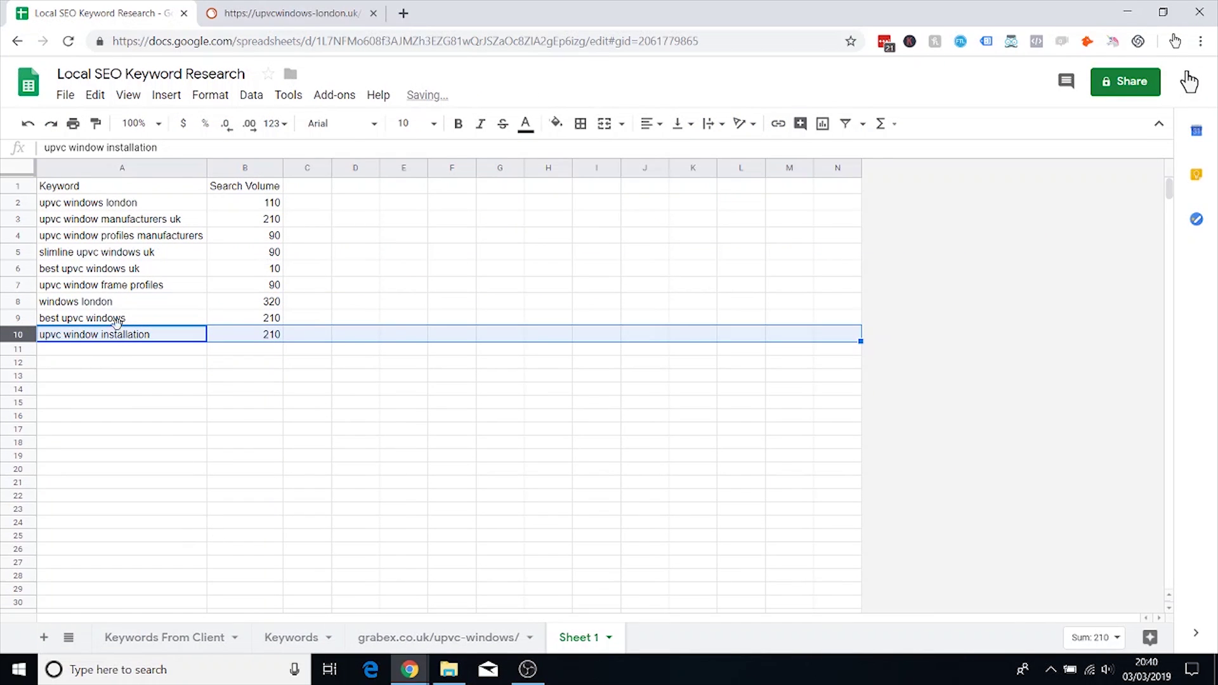
{"action": "left_click", "coordinate": [115, 321]}
{"action": "right_click", "coordinate": [28, 326]}
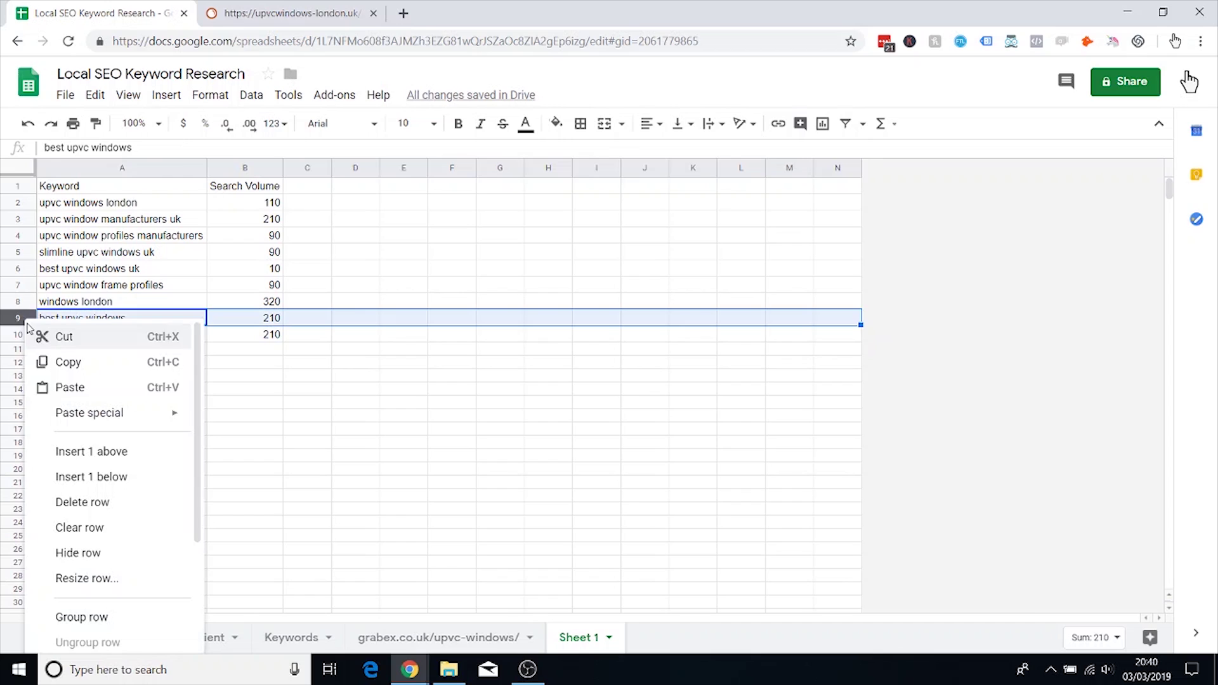
{"action": "left_click", "coordinate": [105, 505]}
Step: Copy the keyword "windows london" and search for it on Google in a new tab of the incognito window
{"action": "left_click", "coordinate": [106, 305]}
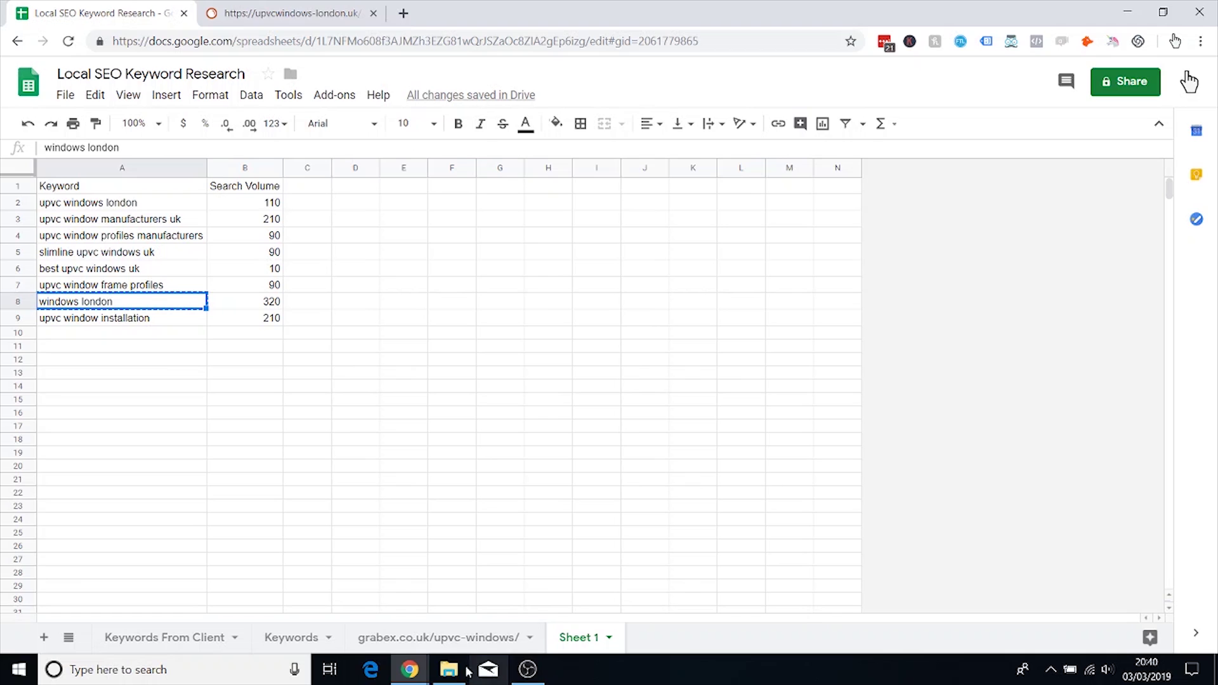
{"action": "mouse_move", "coordinate": [412, 669]}
{"action": "left_click", "coordinate": [520, 593]}
{"action": "left_click", "coordinate": [214, 12]}
{"action": "type", "text": "windows london"}
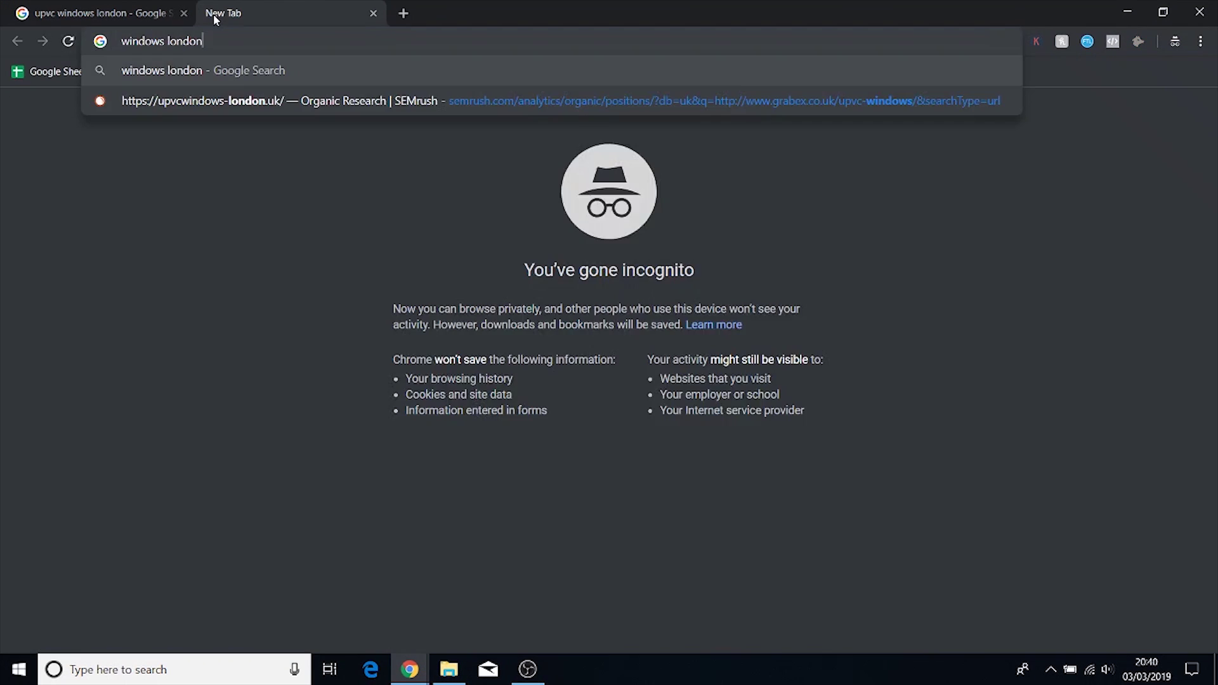
{"action": "key", "text": "Return"}
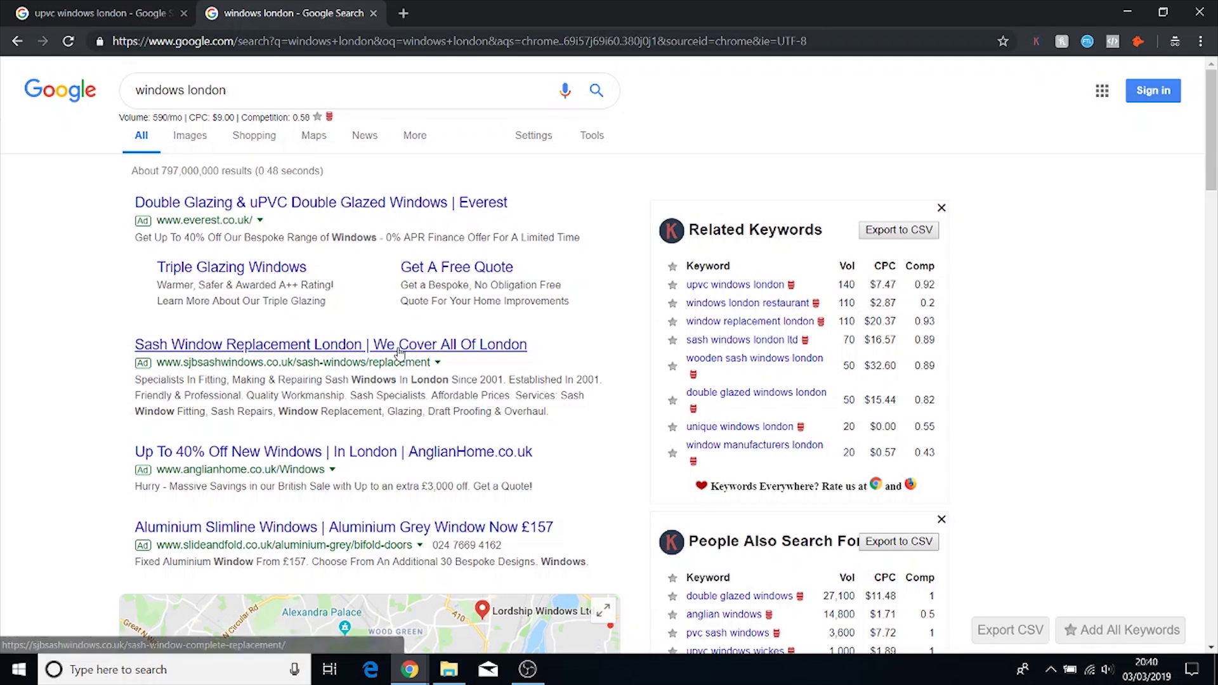
Step: Examine the map listings and organic Google results for "windows london" to see which kinds of companies rank
{"action": "scroll", "coordinate": [388, 374], "scroll_direction": "down", "scroll_amount": 1}
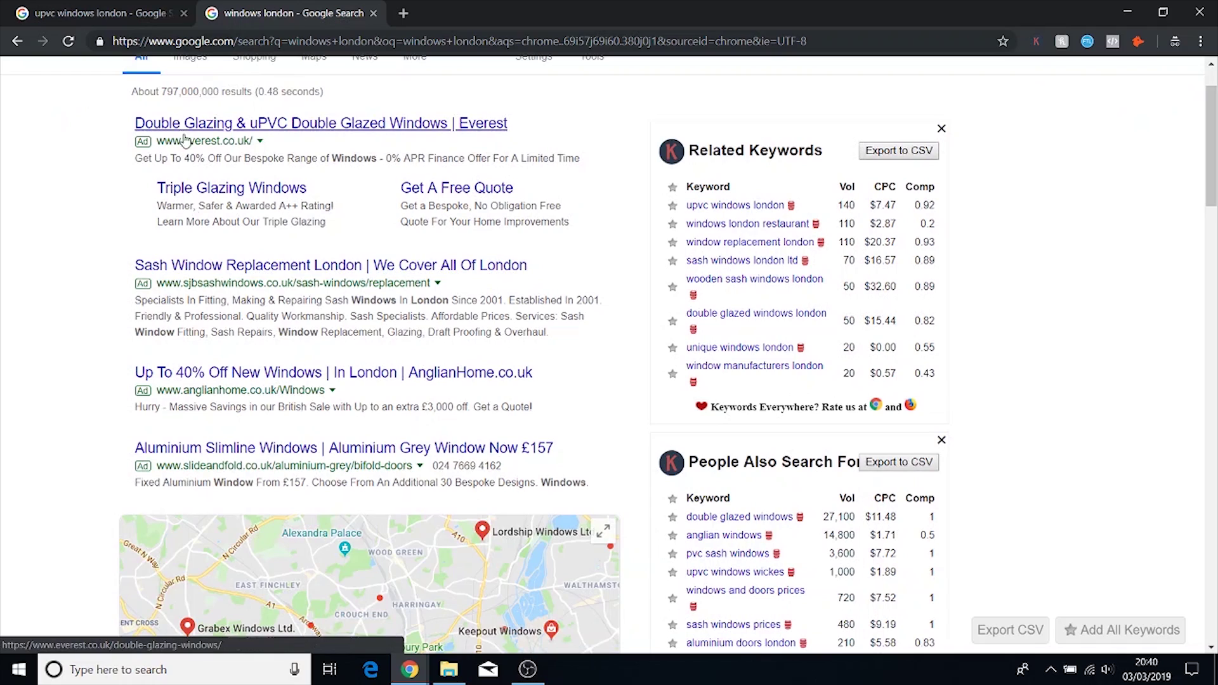
{"action": "scroll", "coordinate": [368, 155], "scroll_direction": "down", "scroll_amount": 3}
{"action": "scroll", "coordinate": [368, 156], "scroll_direction": "down", "scroll_amount": 7}
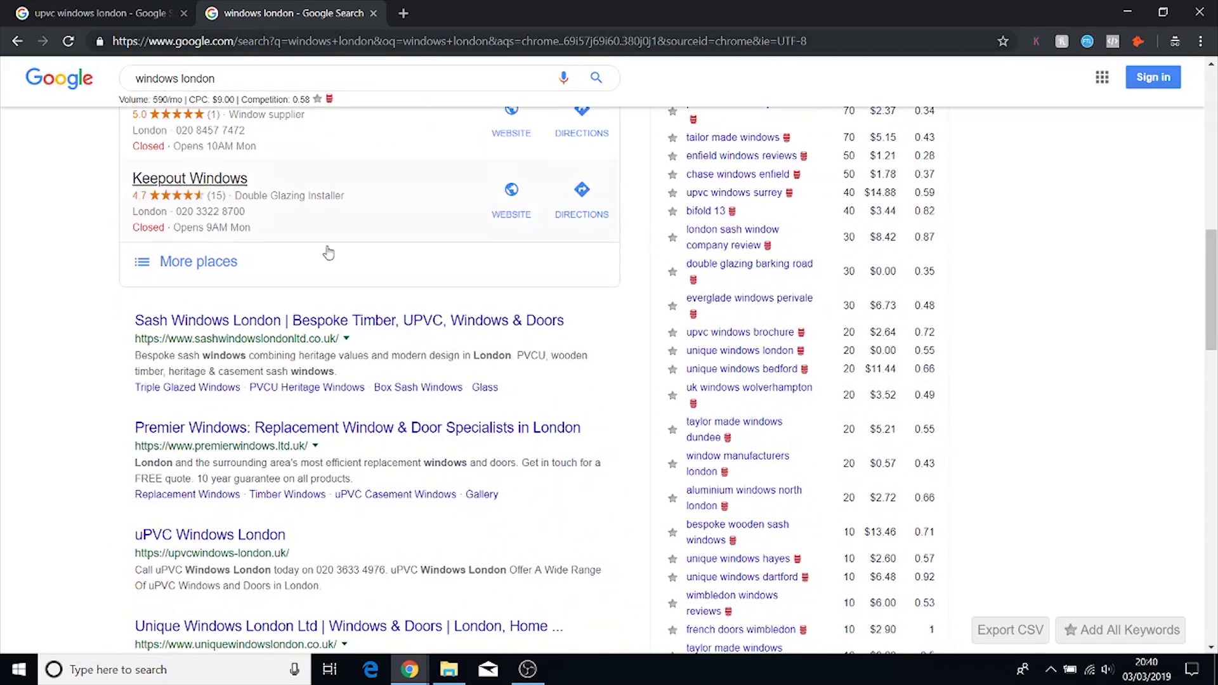
{"action": "scroll", "coordinate": [309, 420], "scroll_direction": "down", "scroll_amount": 2}
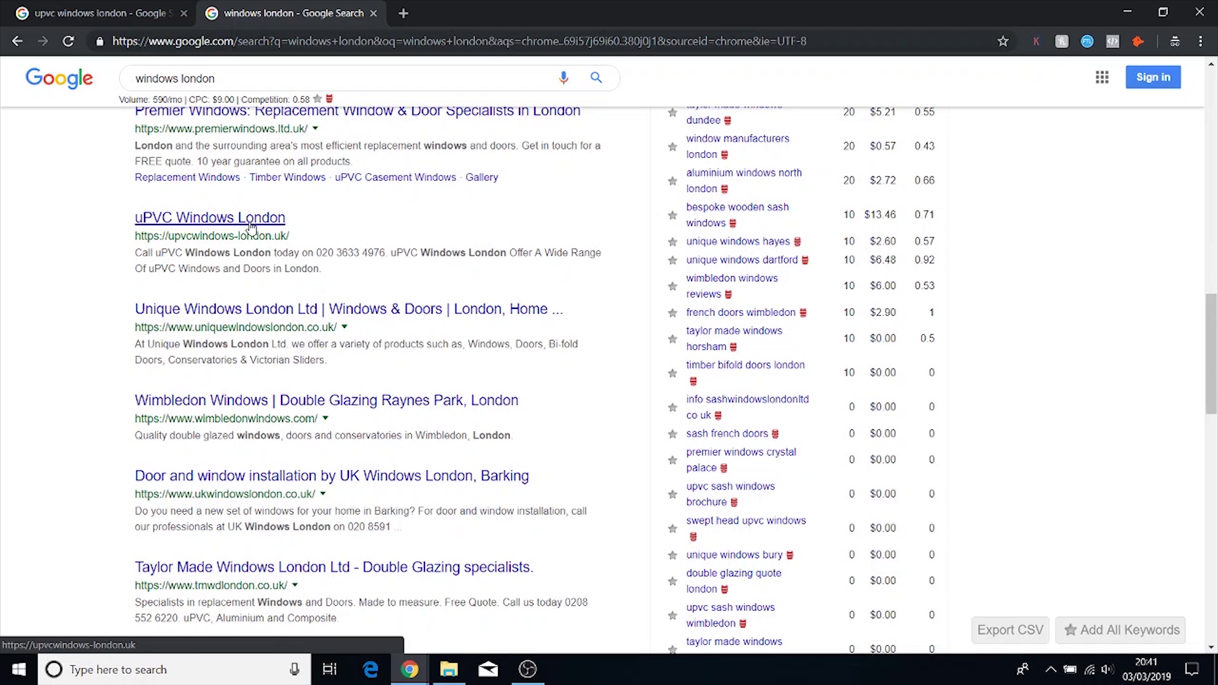
{"action": "scroll", "coordinate": [375, 287], "scroll_direction": "down", "scroll_amount": 1}
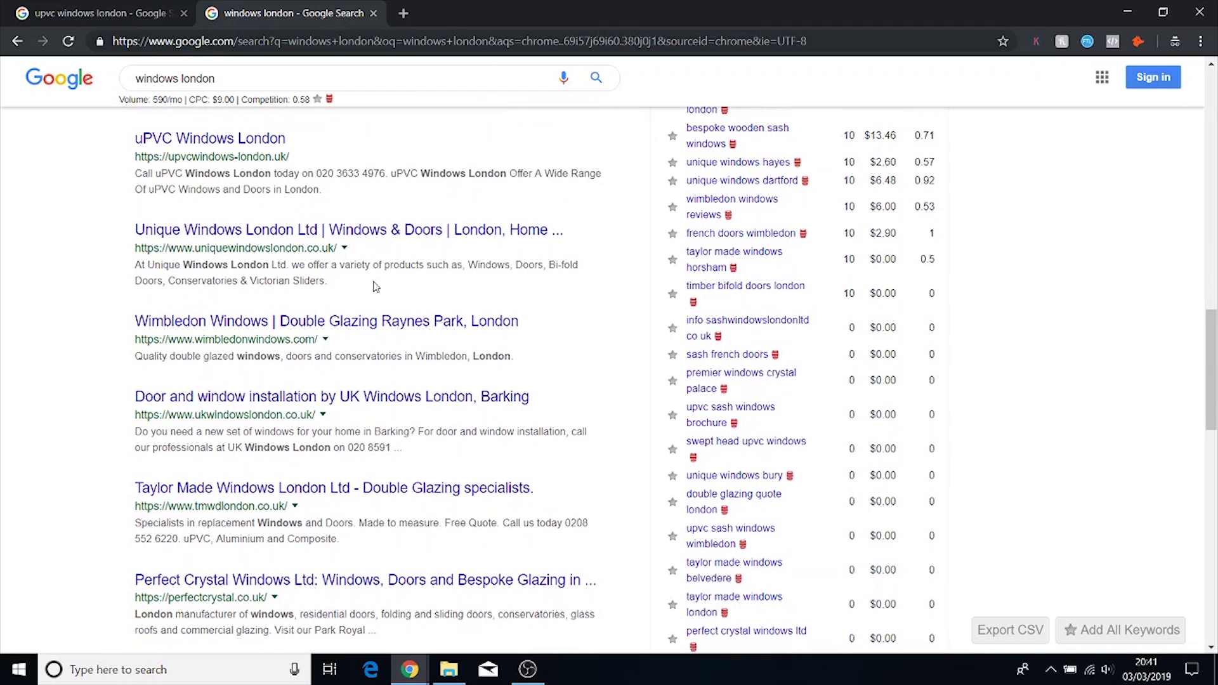
{"action": "scroll", "coordinate": [227, 318], "scroll_direction": "down", "scroll_amount": 1}
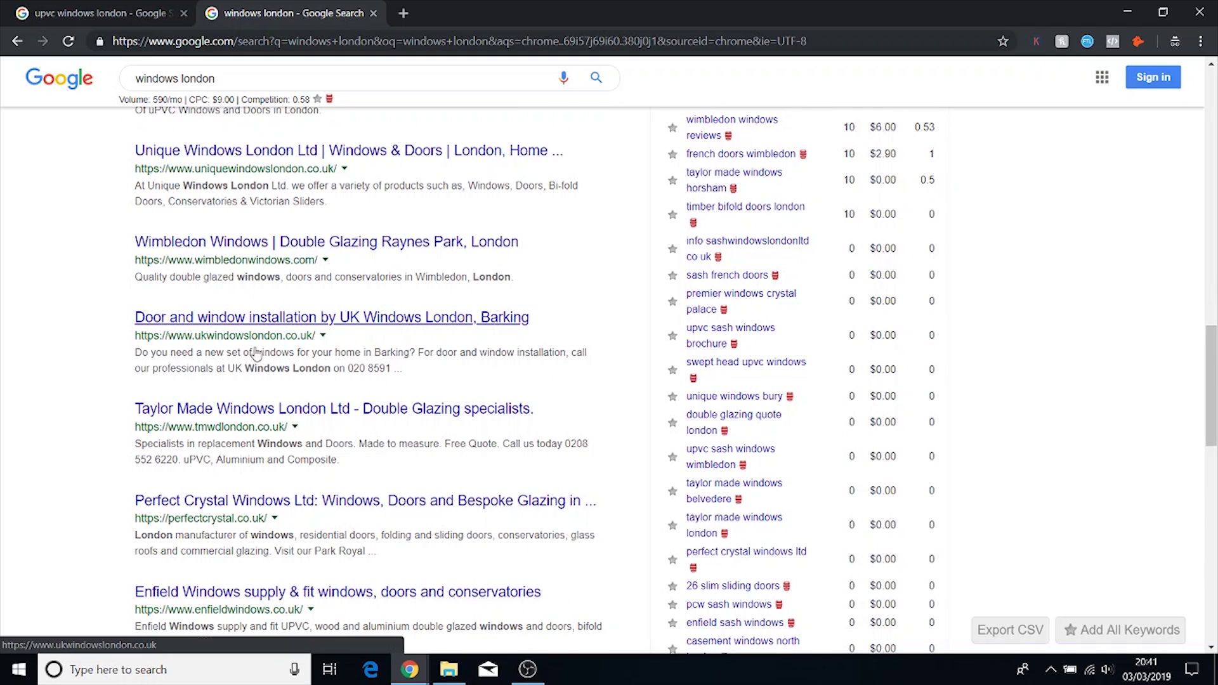
{"action": "scroll", "coordinate": [311, 295], "scroll_direction": "up", "scroll_amount": 4}
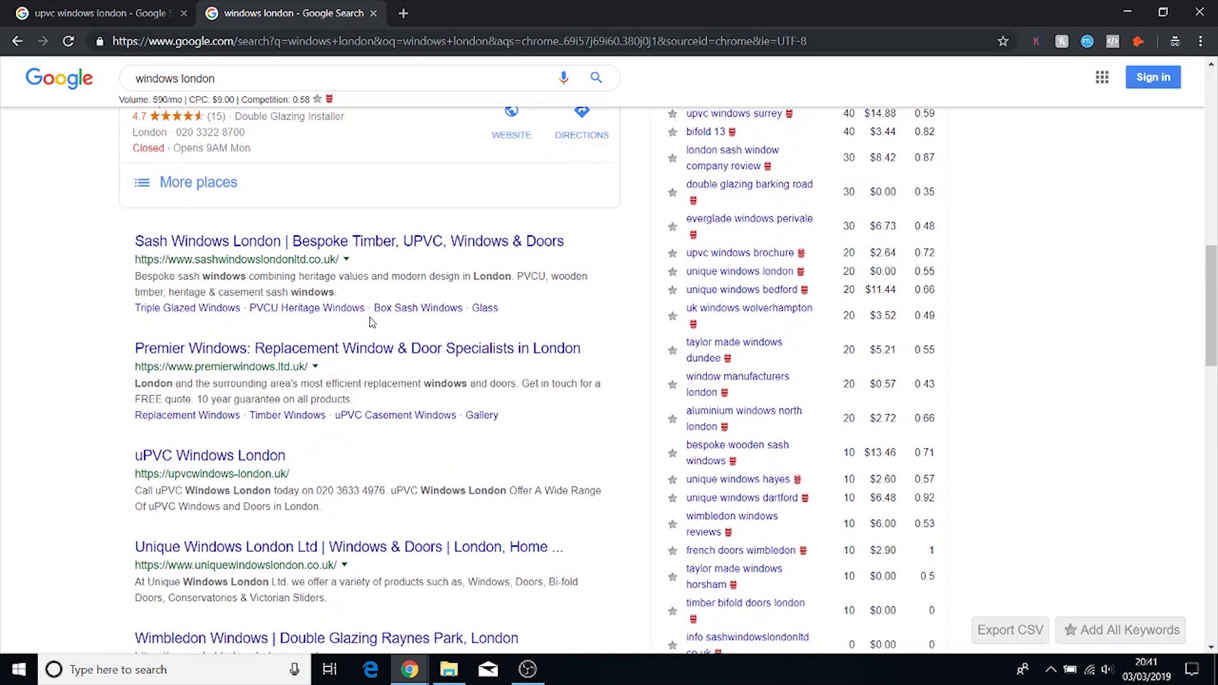
Step: Open the Sash Windows London result in a new tab, look over its homepage products, close it, and return to the spreadsheet
{"action": "right_click", "coordinate": [248, 246]}
{"action": "left_click", "coordinate": [289, 262]}
{"action": "left_click", "coordinate": [453, 11]}
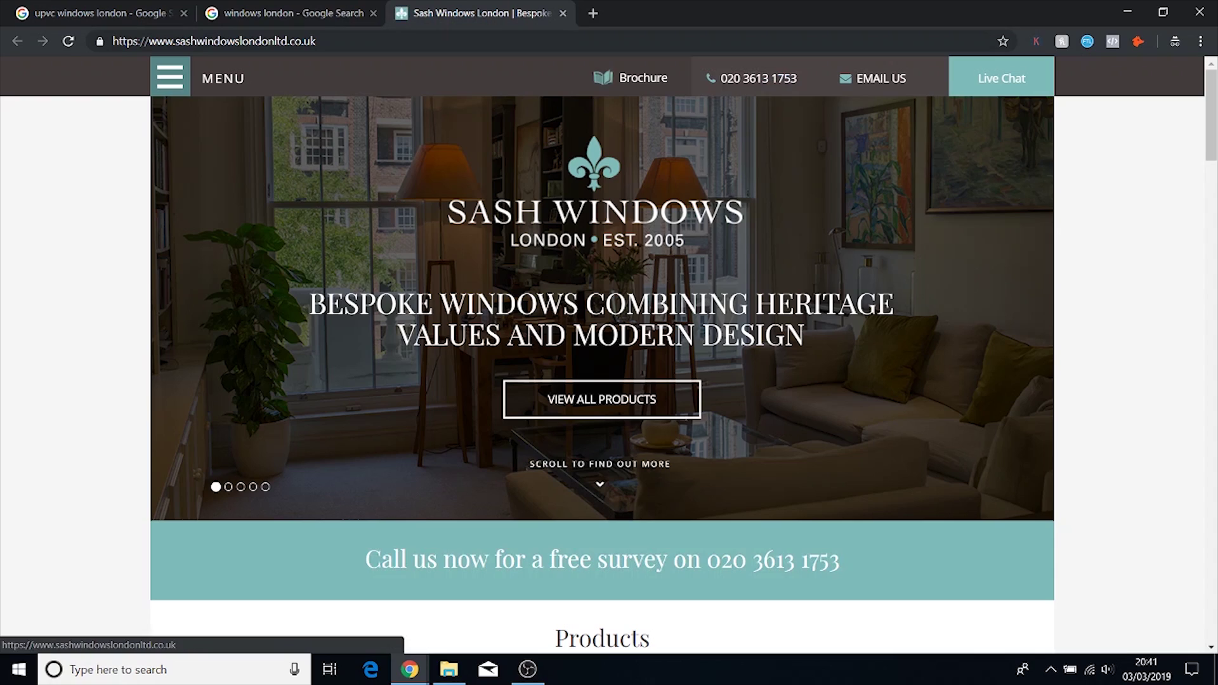
{"action": "scroll", "coordinate": [1041, 254], "scroll_direction": "down", "scroll_amount": 7}
{"action": "scroll", "coordinate": [1050, 257], "scroll_direction": "up", "scroll_amount": 6}
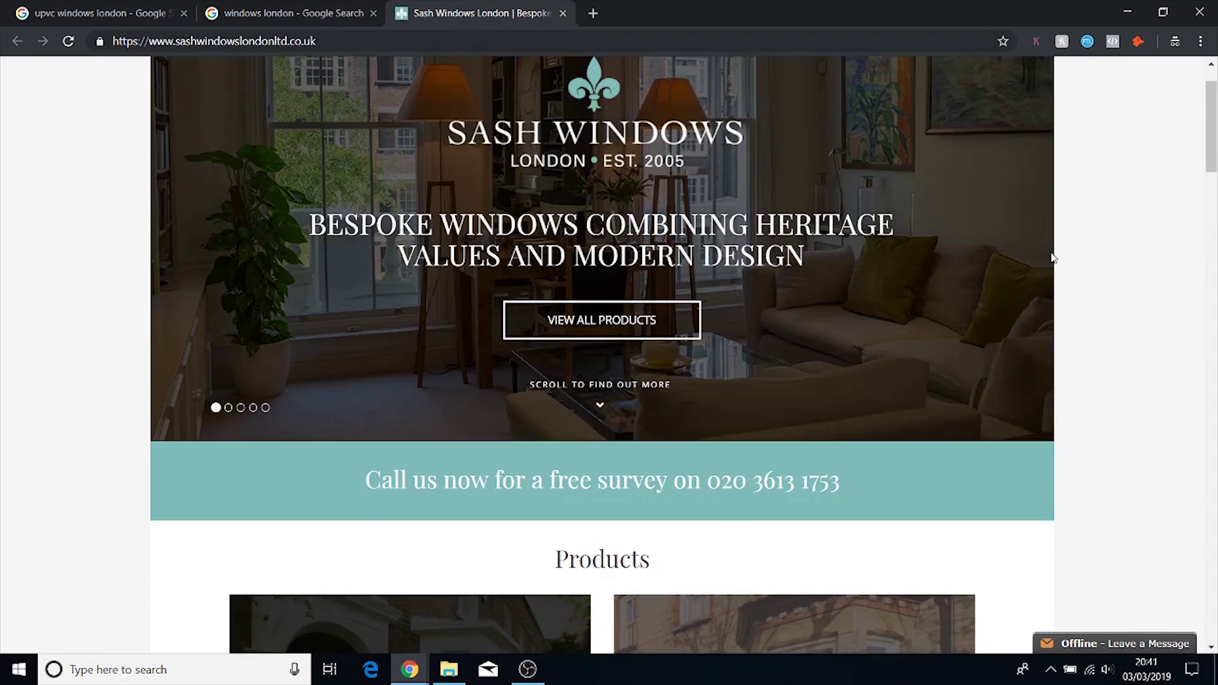
{"action": "scroll", "coordinate": [1052, 257], "scroll_direction": "down", "scroll_amount": 19}
{"action": "scroll", "coordinate": [1062, 270], "scroll_direction": "up", "scroll_amount": 15}
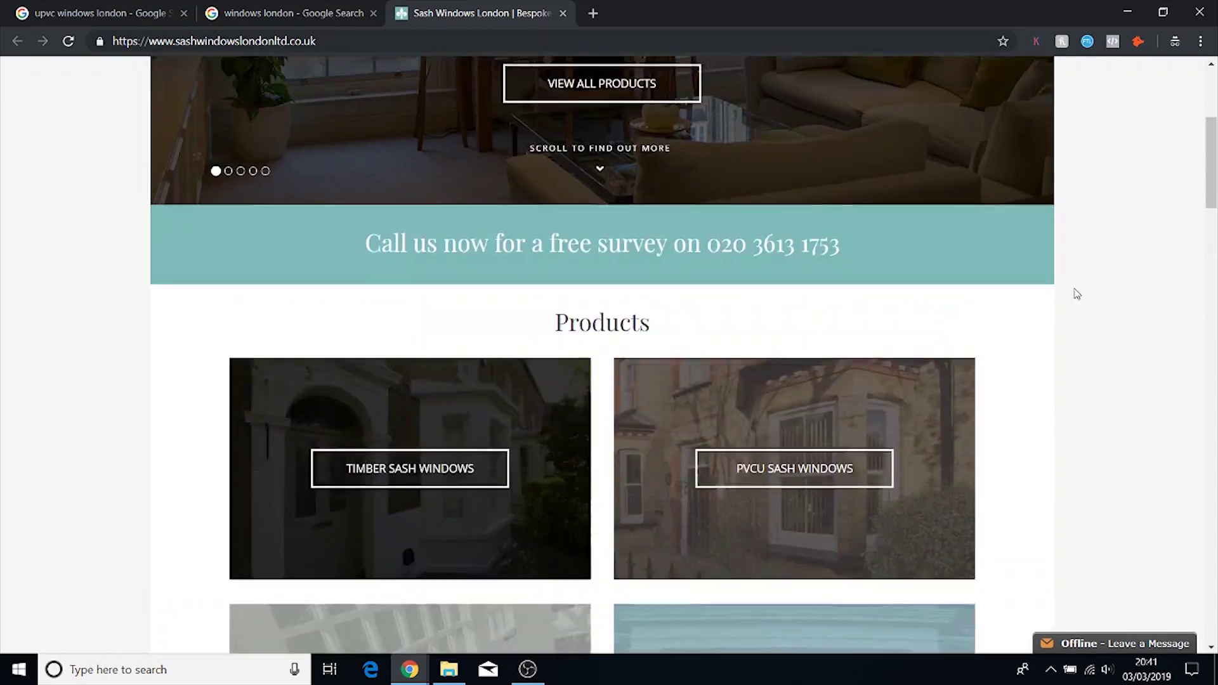
{"action": "scroll", "coordinate": [1077, 294], "scroll_direction": "up", "scroll_amount": 5}
{"action": "left_click", "coordinate": [564, 13]}
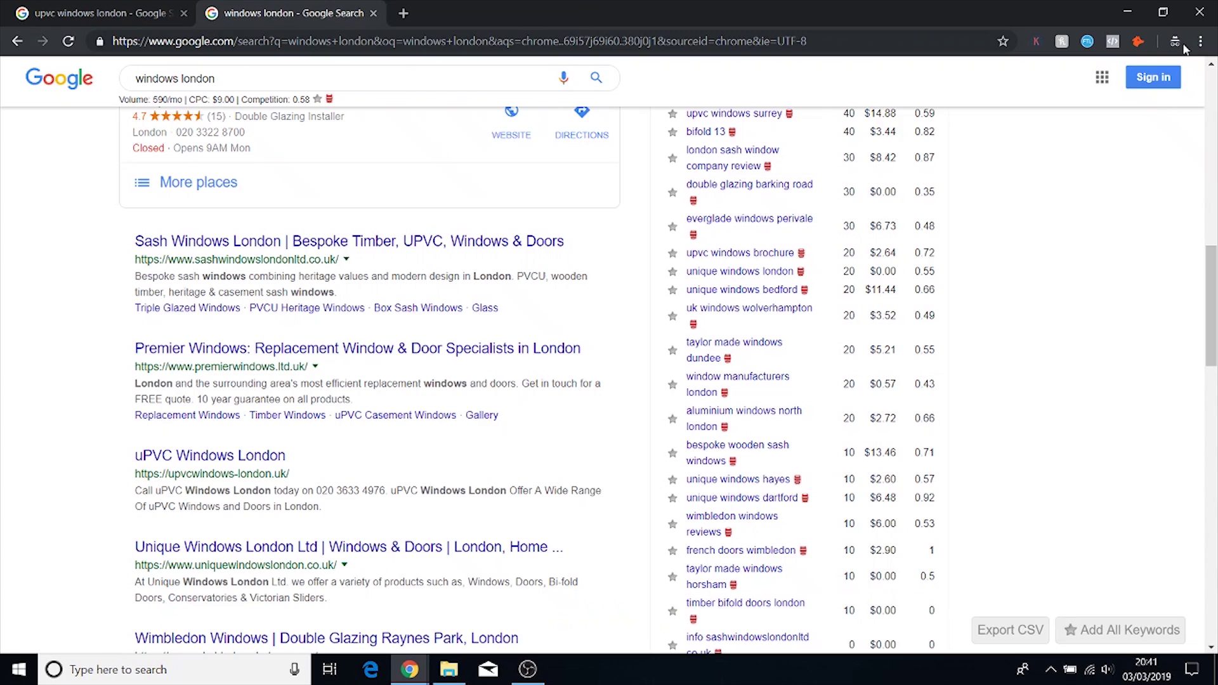
{"action": "left_click", "coordinate": [1127, 13]}
Step: Delete the "windows london" row from Sheet 1
{"action": "left_click", "coordinate": [18, 303]}
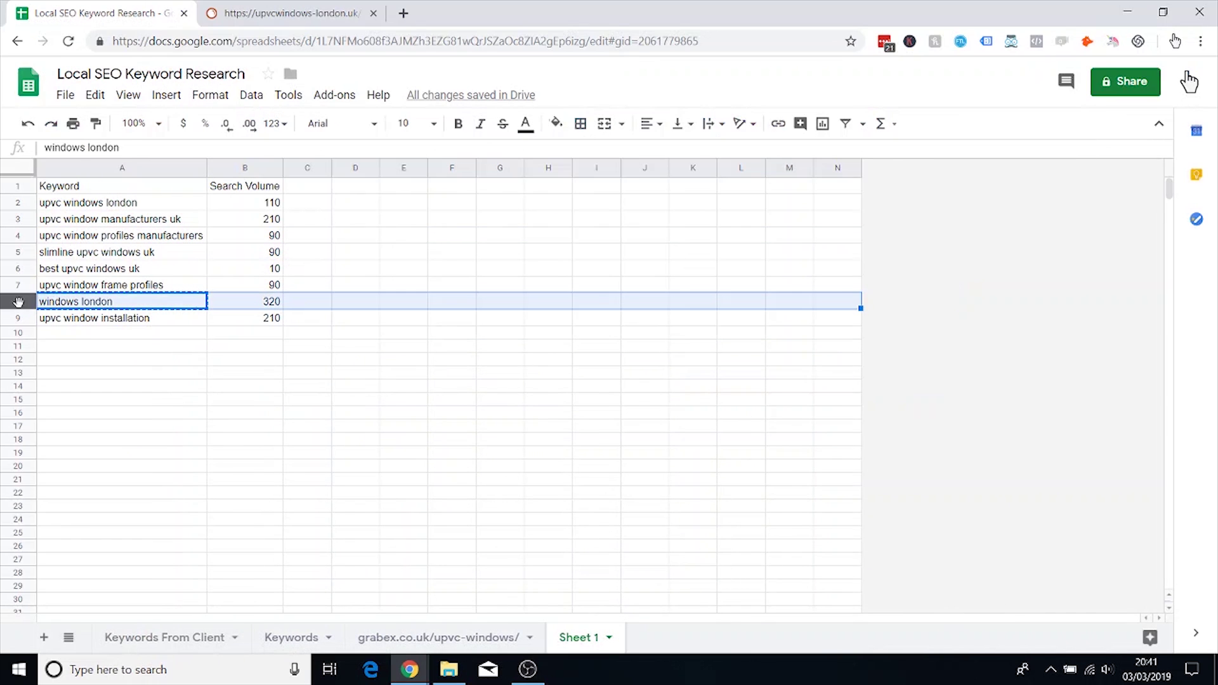
{"action": "right_click", "coordinate": [14, 305]}
{"action": "left_click", "coordinate": [9, 307]}
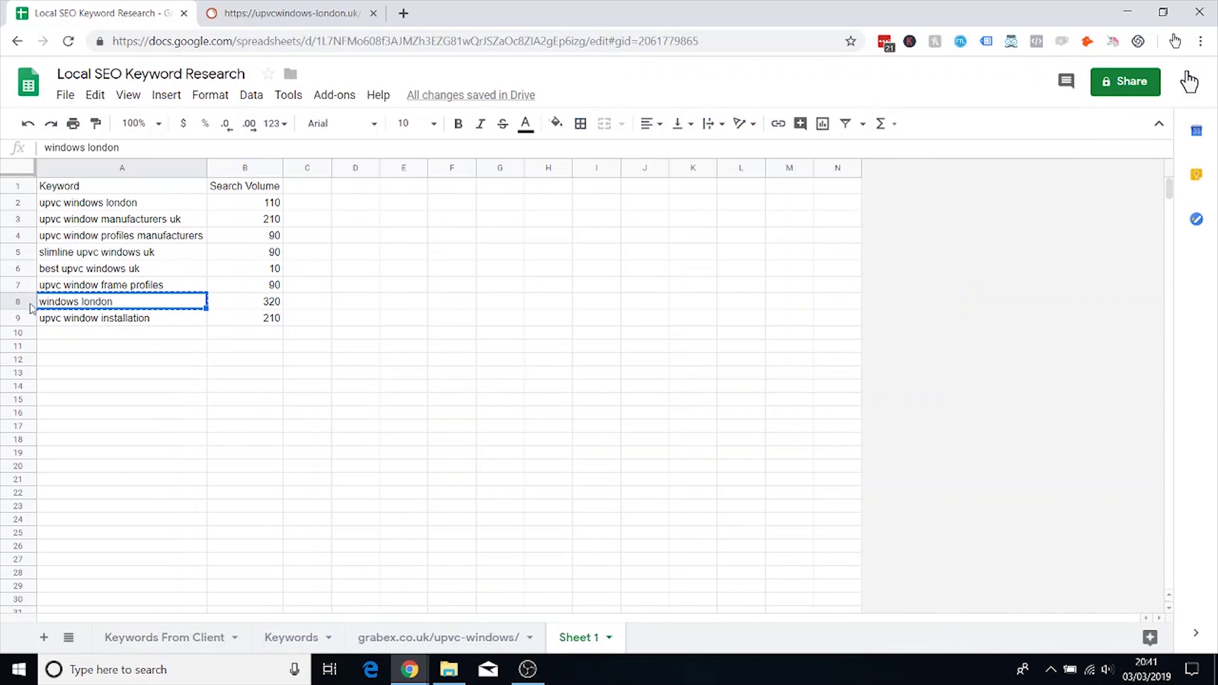
{"action": "left_click", "coordinate": [18, 302]}
{"action": "right_click", "coordinate": [16, 303]}
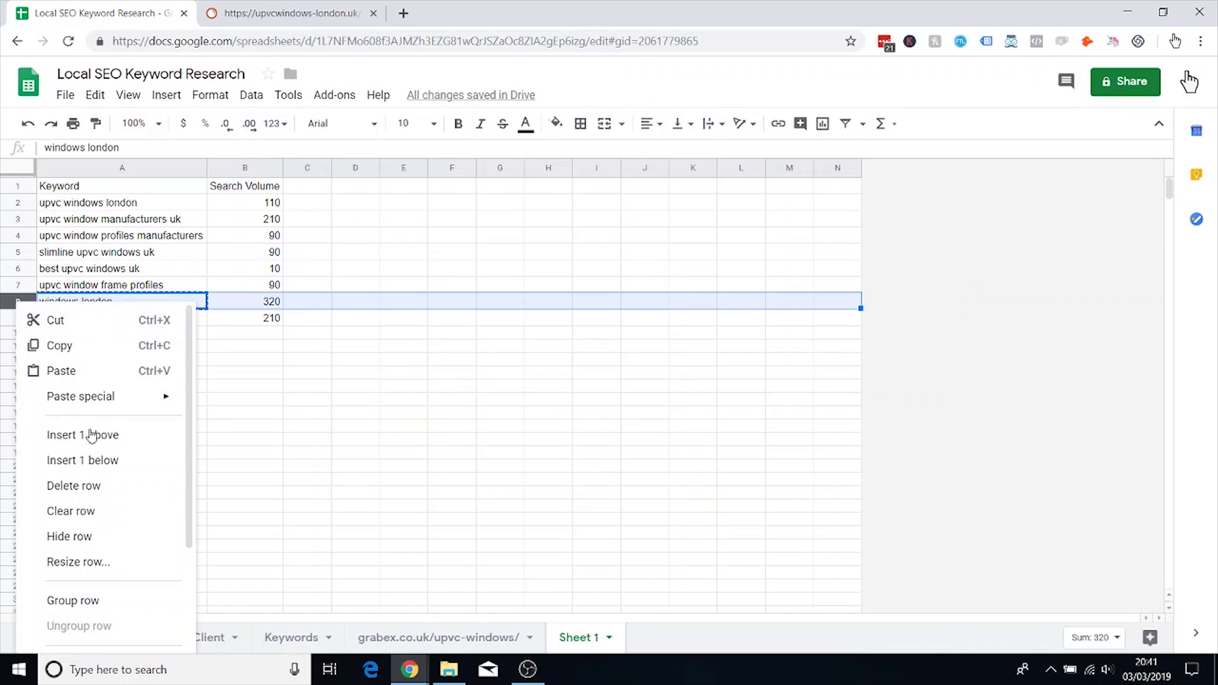
{"action": "left_click", "coordinate": [102, 486]}
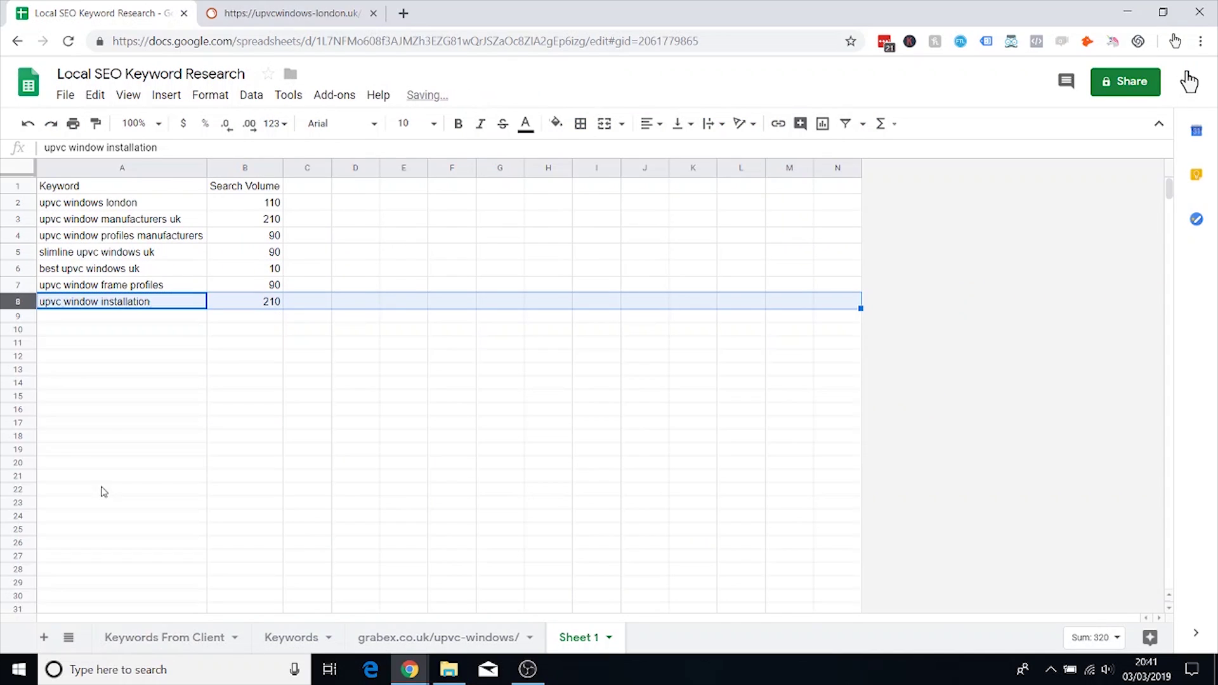
Step: Copy the keyword "upvc window frame profiles" and search for it on Google in place of the "windows london" query
{"action": "left_click", "coordinate": [132, 287]}
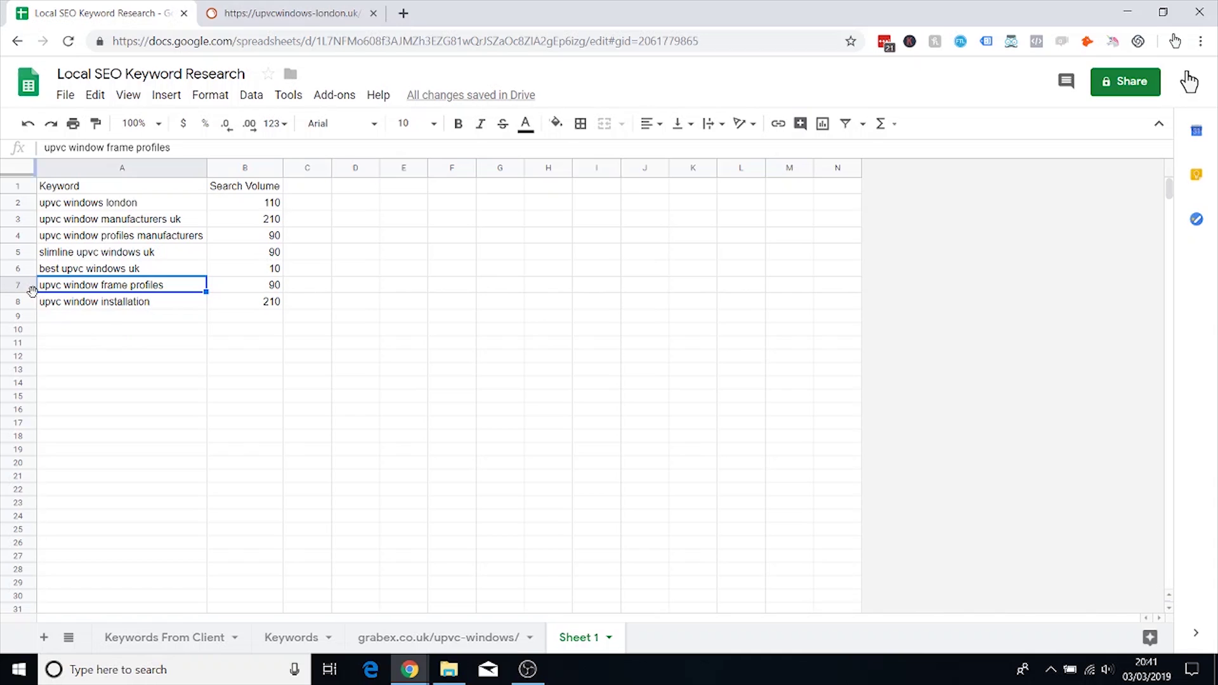
{"action": "mouse_move", "coordinate": [409, 669]}
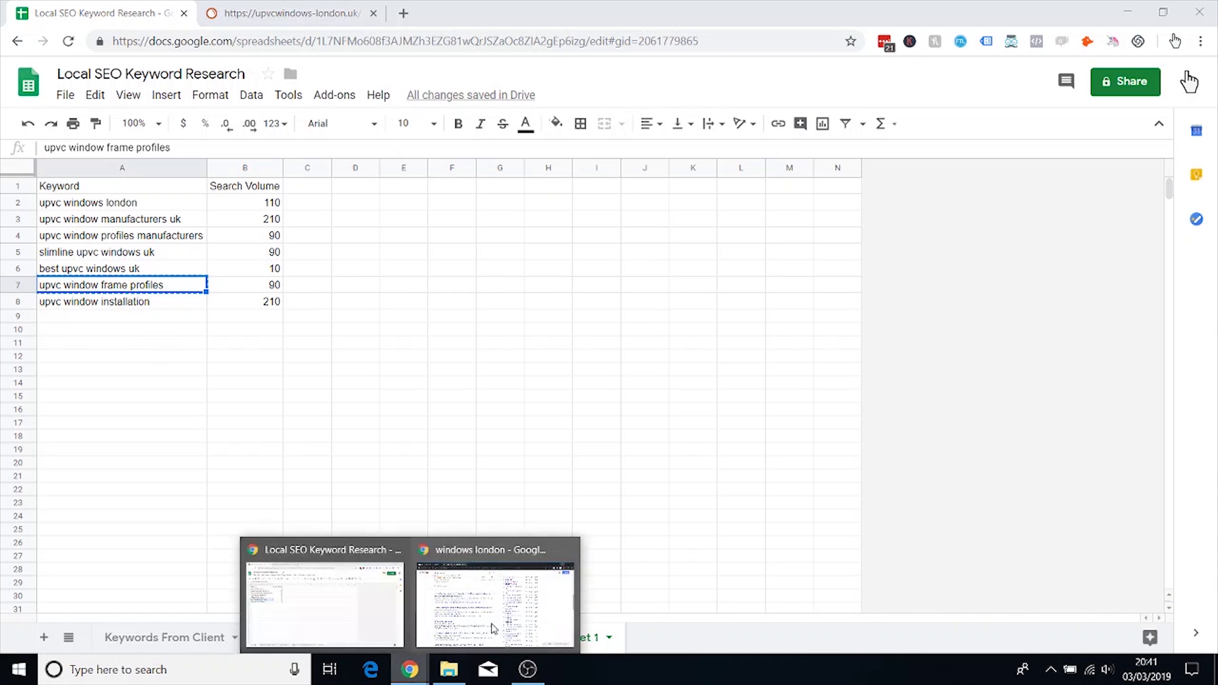
{"action": "left_click", "coordinate": [489, 590]}
{"action": "left_click_drag", "start_coordinate": [183, 78], "coordinate": [254, 76]}
{"action": "key", "text": "ctrl+a"}
{"action": "type", "text": "upvc window frame profiles"}
{"action": "key", "text": "Return"}
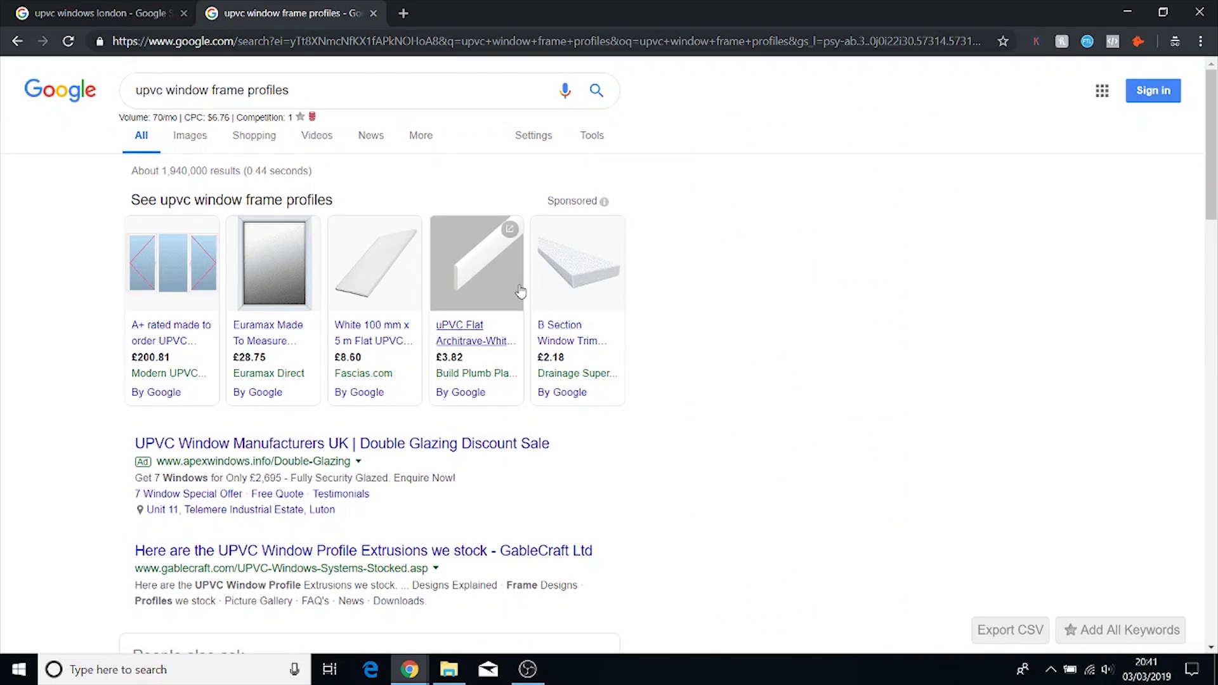
Step: Examine the Google results for "upvc window frame profiles", close their tab, and return to the spreadsheet
{"action": "scroll", "coordinate": [480, 374], "scroll_direction": "down", "scroll_amount": 3}
{"action": "scroll", "coordinate": [480, 380], "scroll_direction": "down", "scroll_amount": 3}
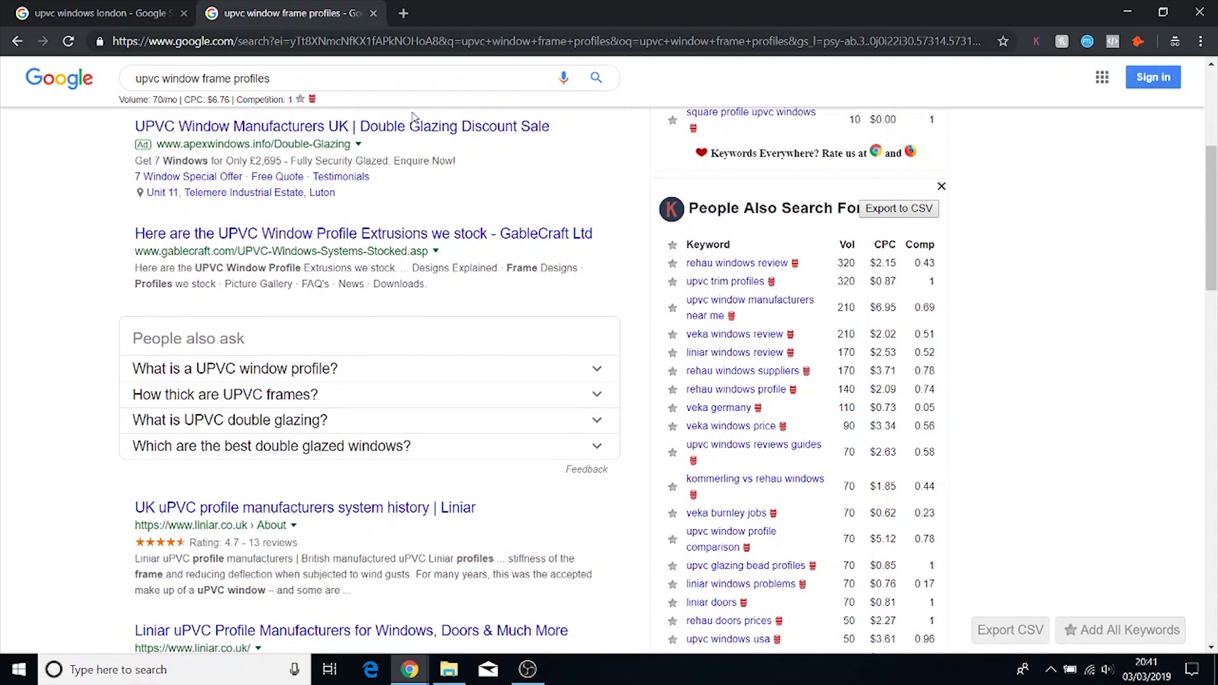
{"action": "scroll", "coordinate": [465, 196], "scroll_direction": "up", "scroll_amount": 5}
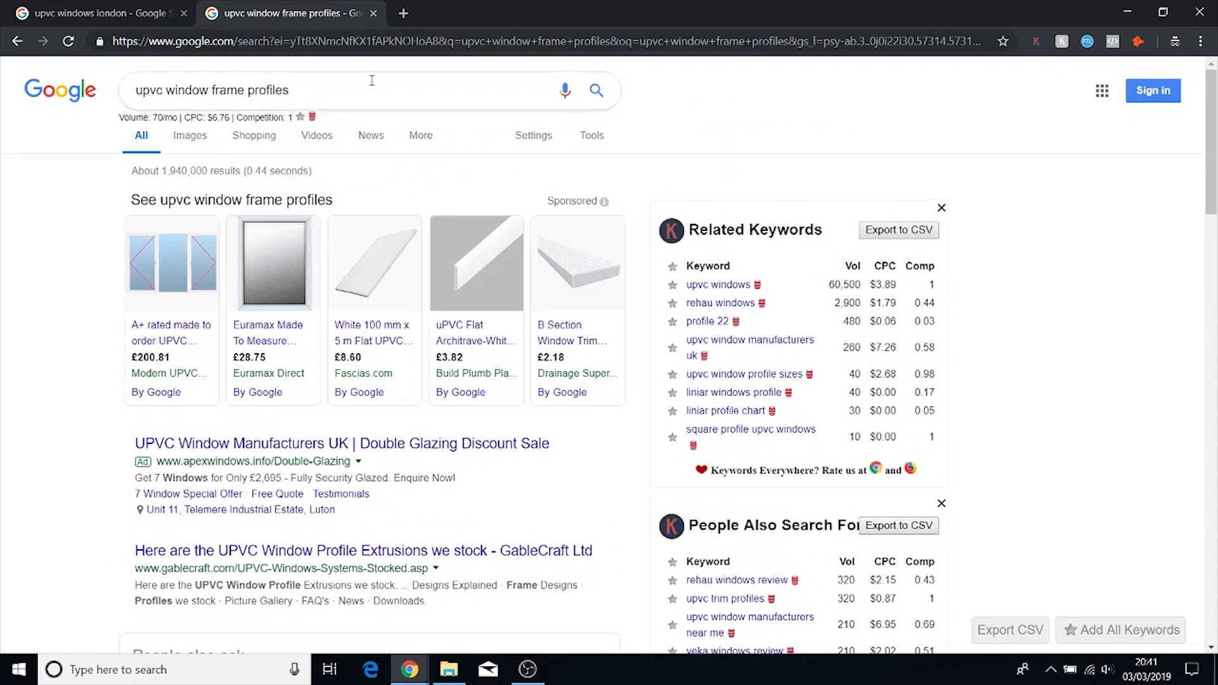
{"action": "left_click", "coordinate": [374, 14]}
{"action": "key", "text": "alt+Tab"}
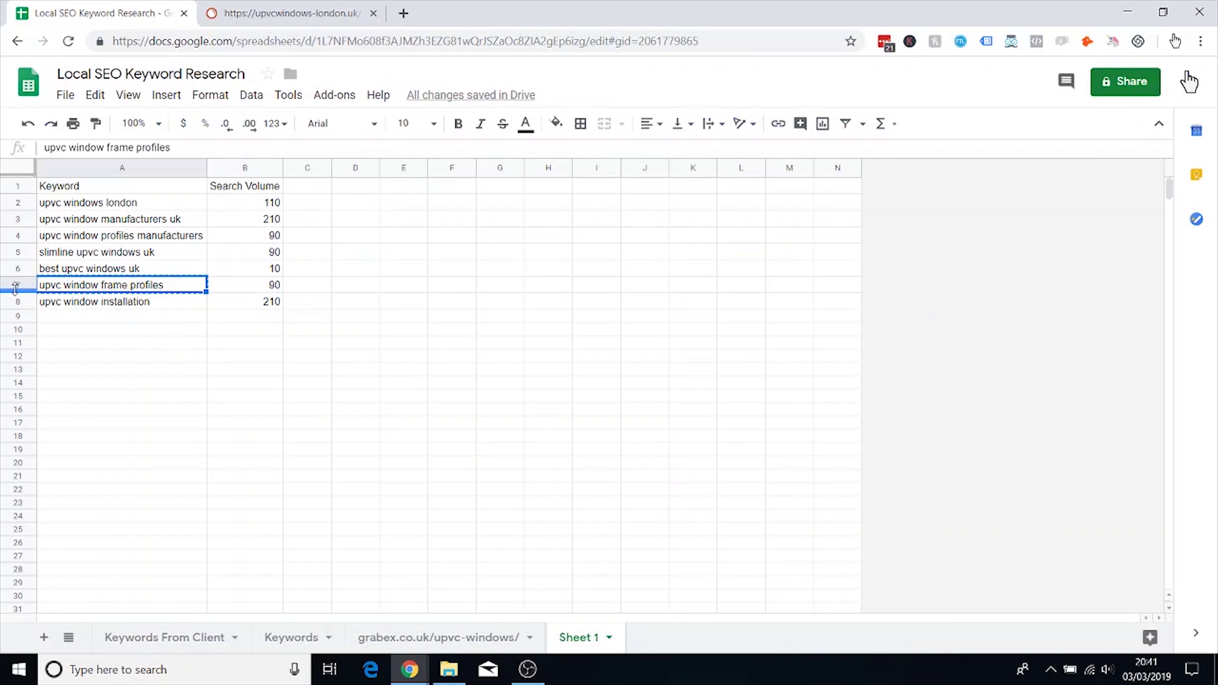
Step: Delete the "upvc window frame profiles" row from Sheet 1
{"action": "left_click", "coordinate": [16, 287]}
{"action": "right_click", "coordinate": [16, 288]}
{"action": "left_click", "coordinate": [96, 470]}
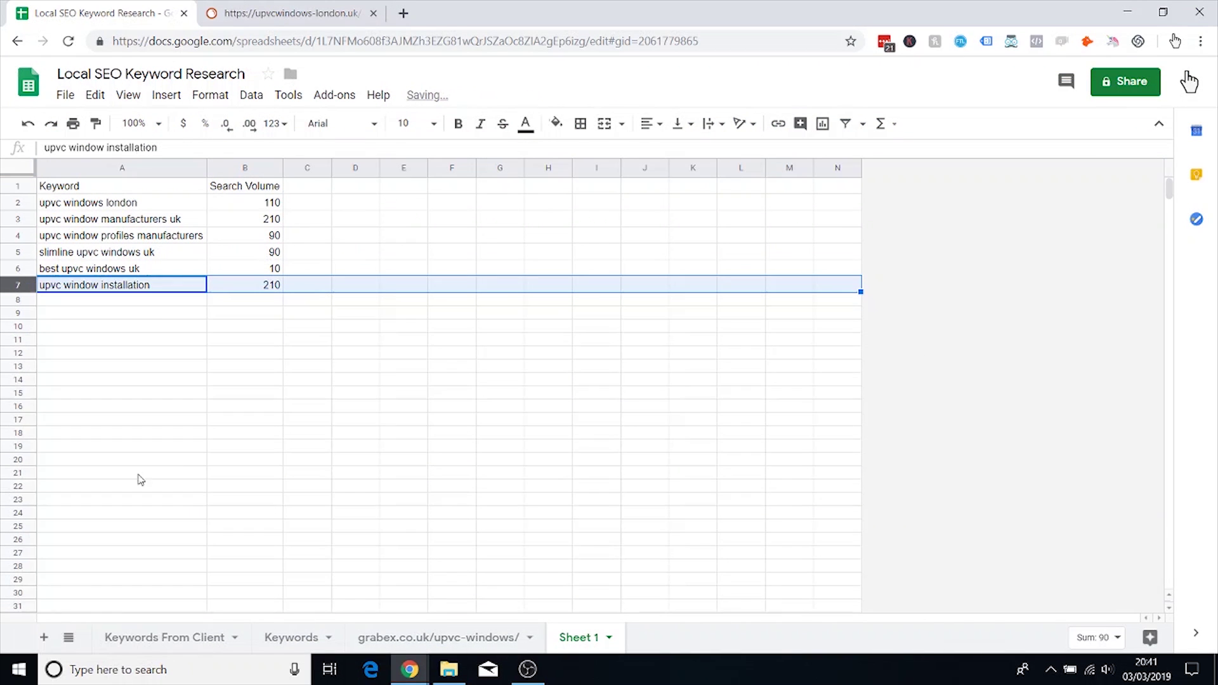
Step: Delete rows 3 to 6 from Sheet 1, from "upvc window manufacturers uk" through "best upvc windows uk"
{"action": "left_click", "coordinate": [118, 257]}
{"action": "left_click", "coordinate": [138, 270]}
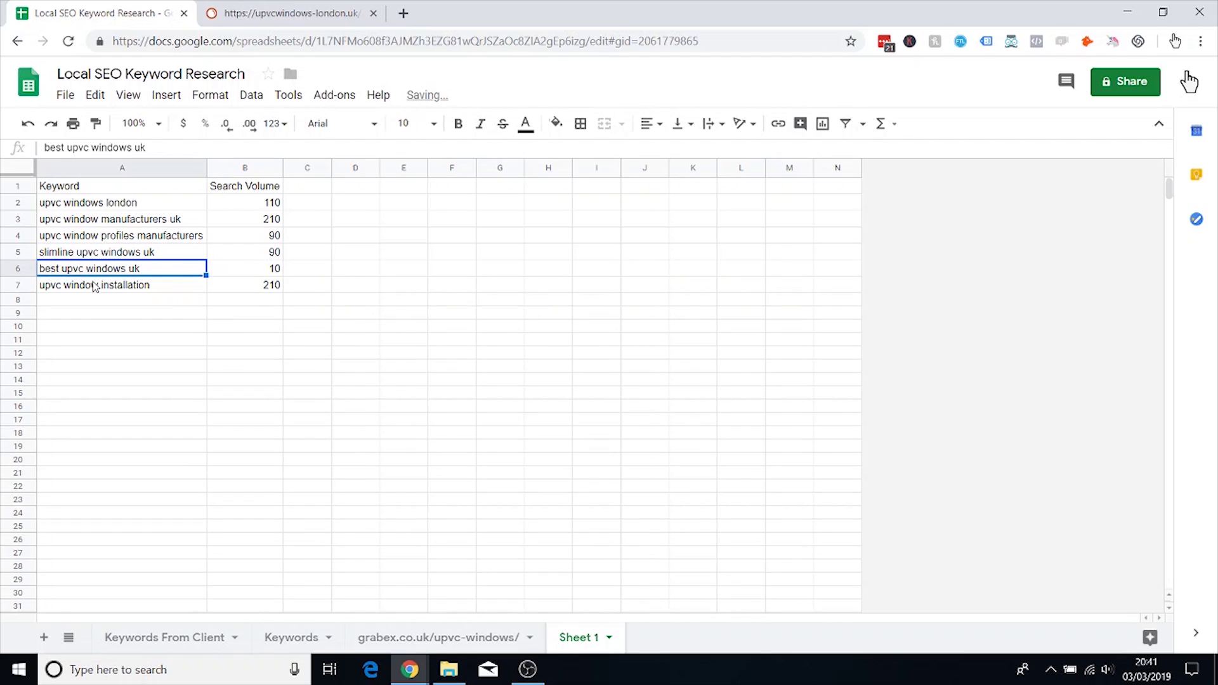
{"action": "left_click_drag", "start_coordinate": [16, 272], "coordinate": [14, 221]}
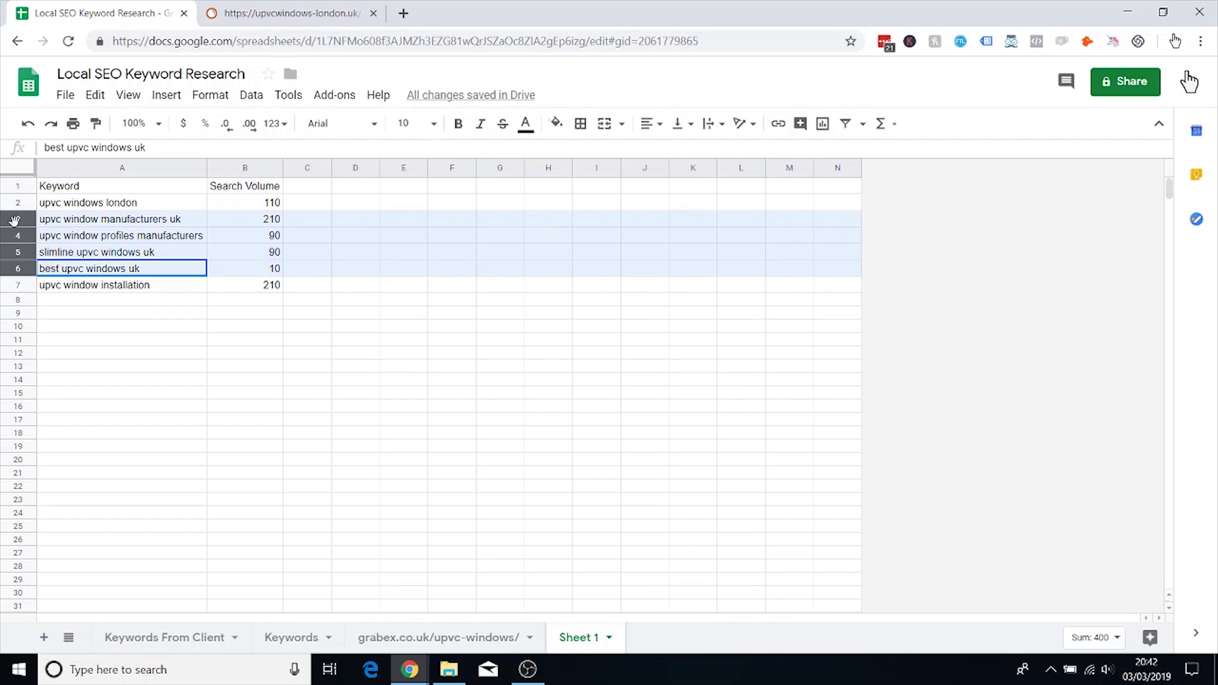
{"action": "left_click_drag", "start_coordinate": [13, 219], "coordinate": [14, 221]}
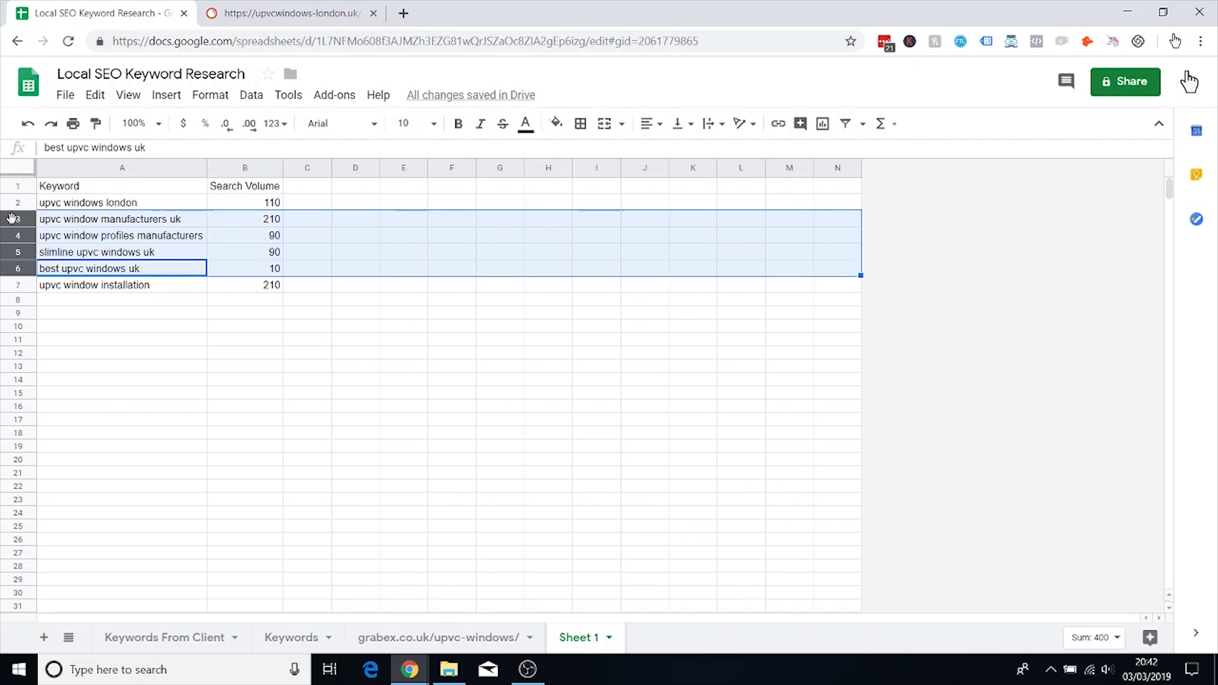
{"action": "right_click", "coordinate": [12, 218]}
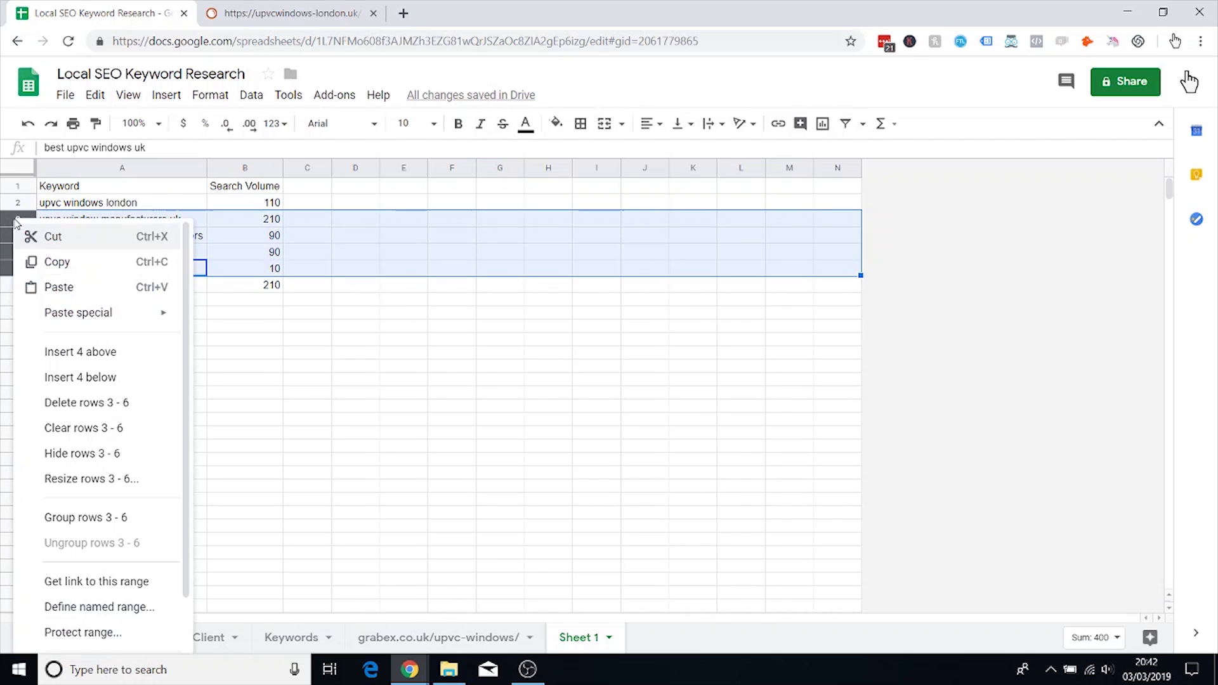
{"action": "left_click", "coordinate": [93, 404]}
Step: Copy the keyword "upvc windows london" from Sheet 1 and search for it on Google in a new incognito tab
{"action": "left_click", "coordinate": [124, 205]}
{"action": "key", "text": "ctrl+c"}
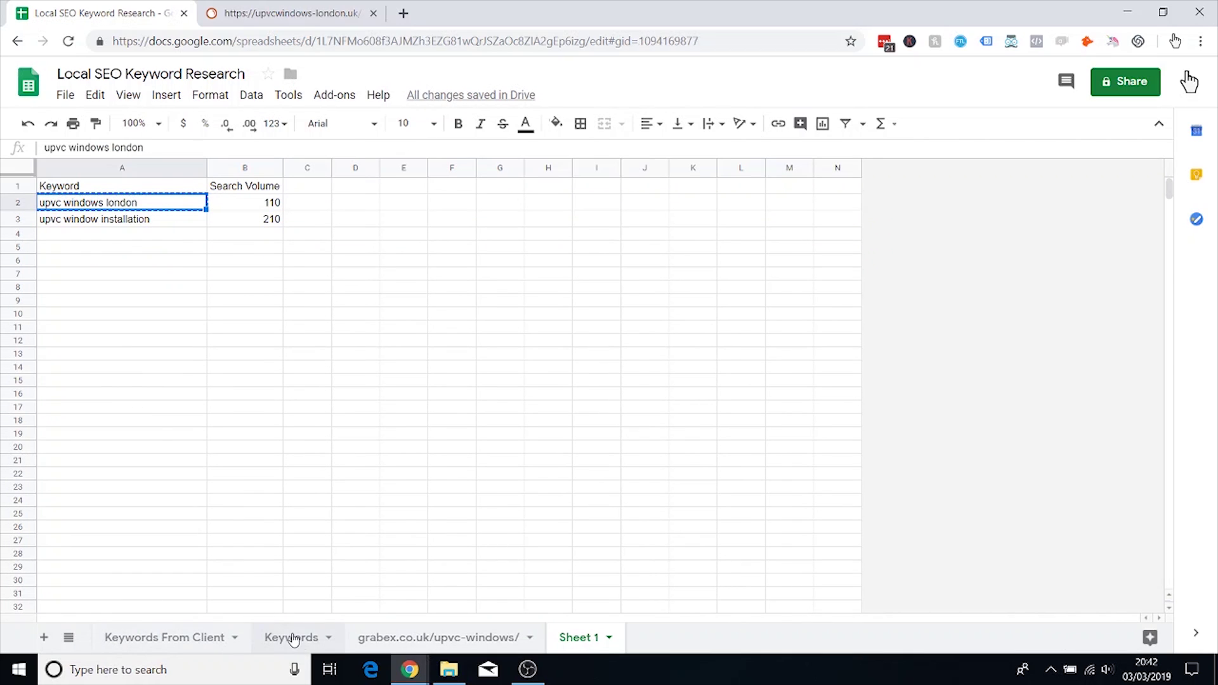
{"action": "left_click", "coordinate": [293, 639]}
{"action": "left_click", "coordinate": [362, 637]}
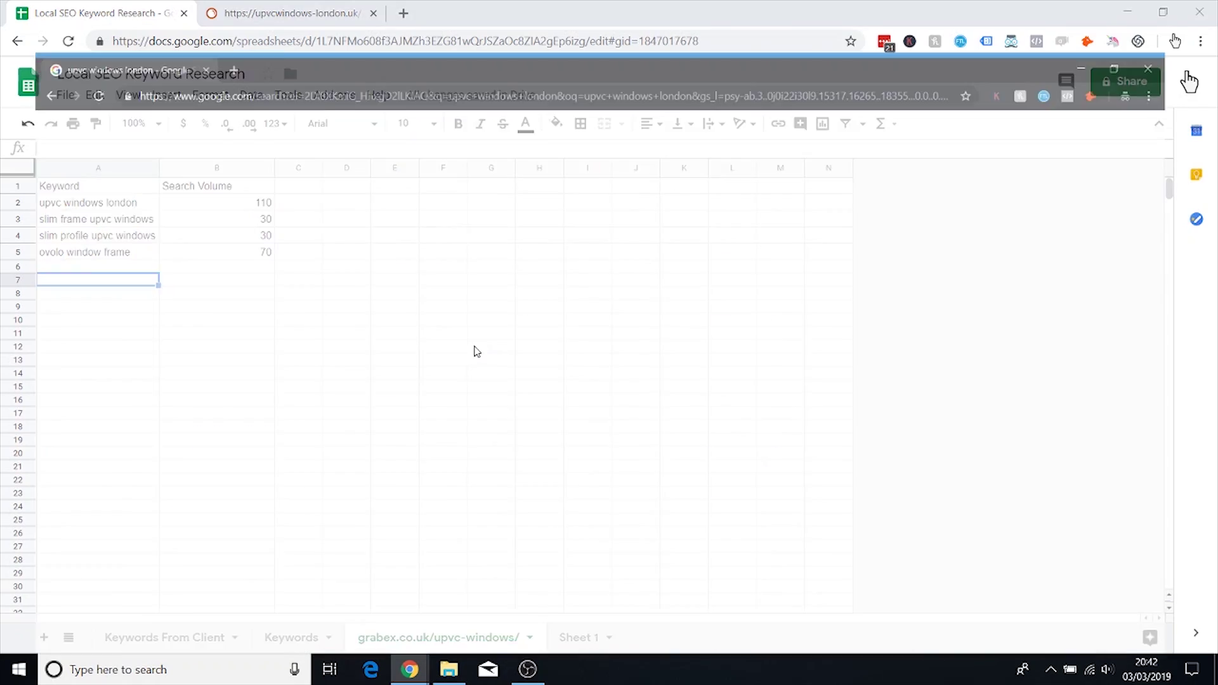
{"action": "left_click", "coordinate": [324, 597]}
{"action": "left_click", "coordinate": [213, 13]}
{"action": "key", "text": "ctrl+v"}
{"action": "key", "text": "Return"}
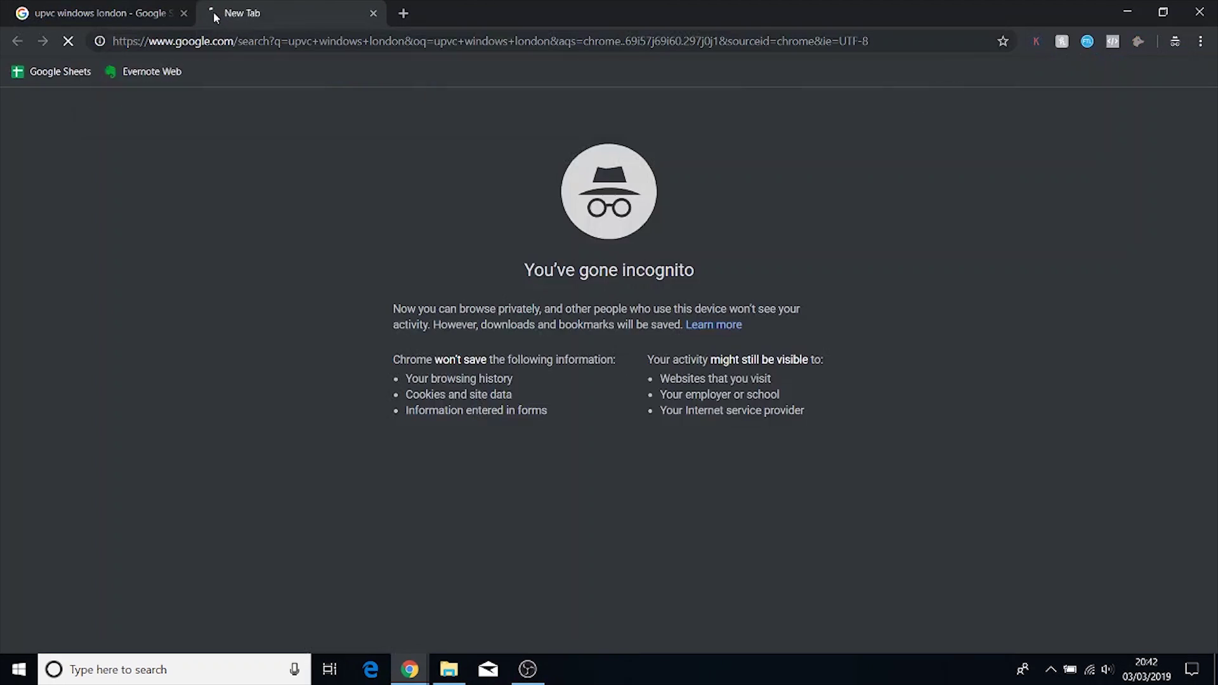
Step: Examine the Google results for "upvc windows london" and inspect the Grabex UPVC windows and Service pages, closing the site when finished
{"action": "scroll", "coordinate": [568, 191], "scroll_direction": "down", "scroll_amount": 10}
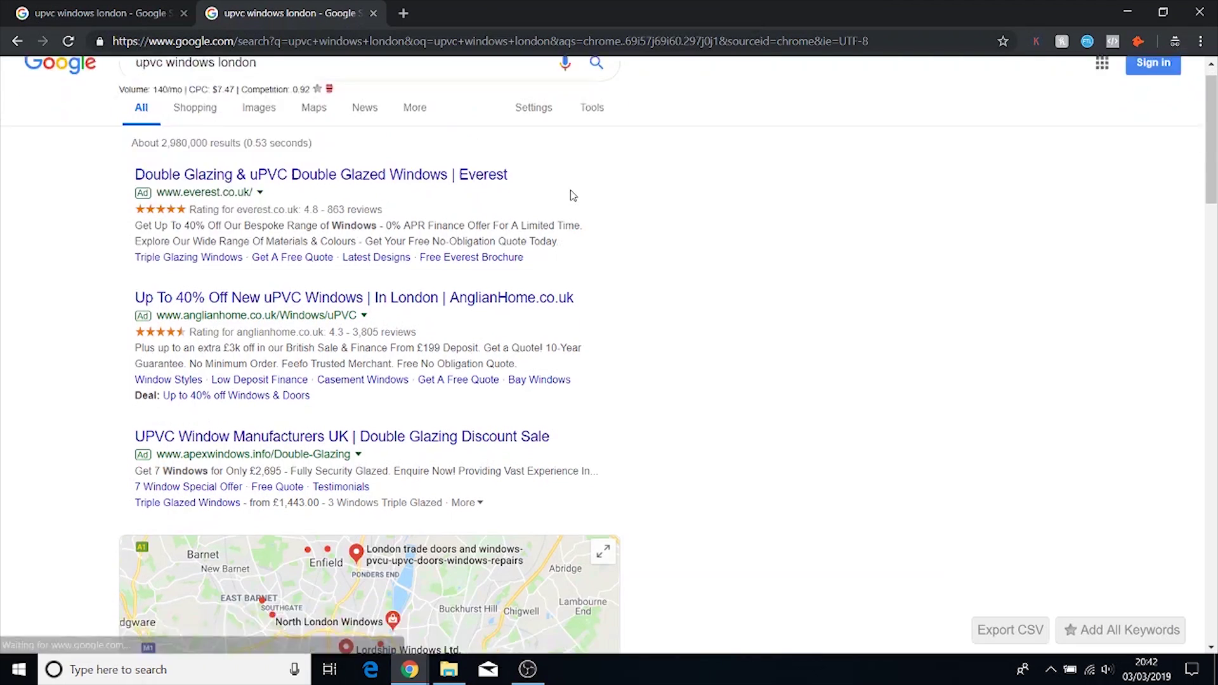
{"action": "scroll", "coordinate": [468, 349], "scroll_direction": "down", "scroll_amount": 2}
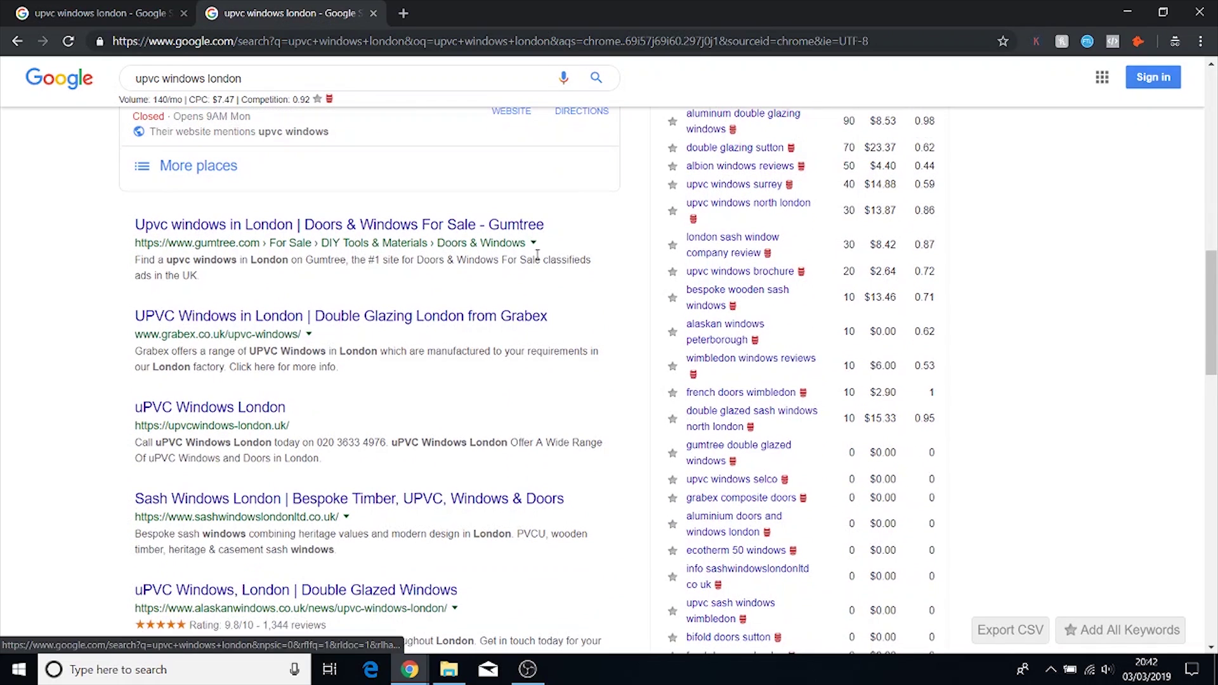
{"action": "right_click", "coordinate": [279, 321]}
{"action": "left_click", "coordinate": [317, 331]}
{"action": "left_click", "coordinate": [469, 12]}
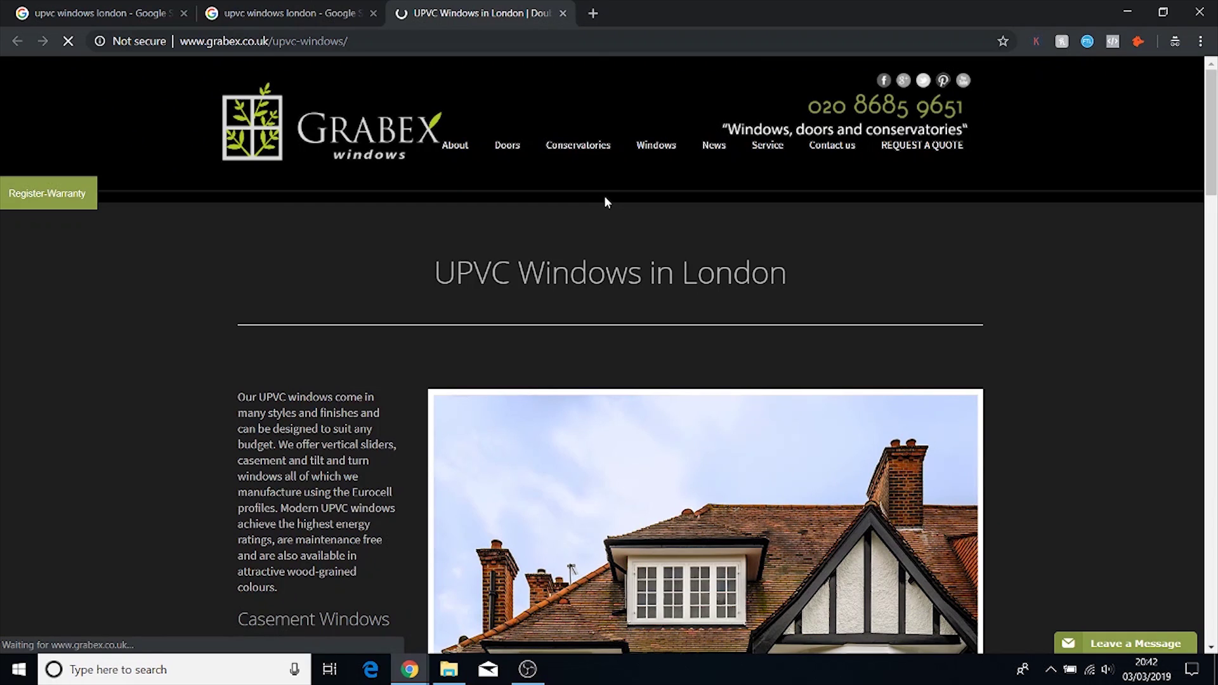
{"action": "left_click", "coordinate": [768, 150]}
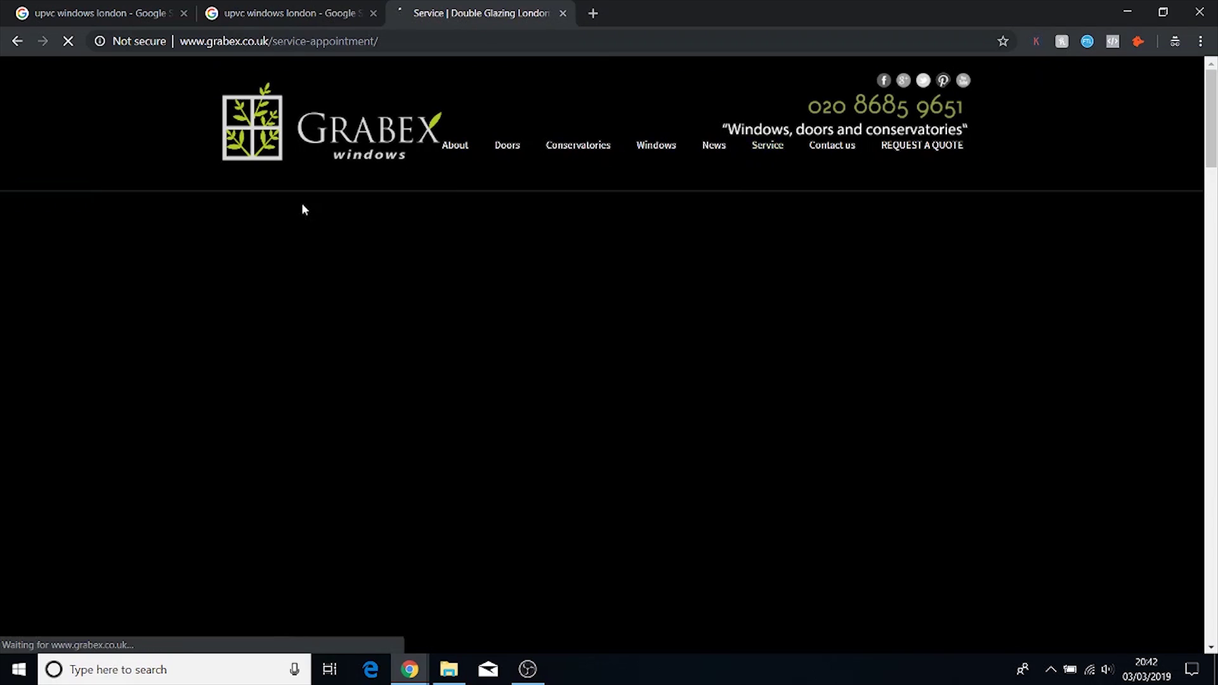
{"action": "scroll", "coordinate": [294, 205], "scroll_direction": "down", "scroll_amount": 6}
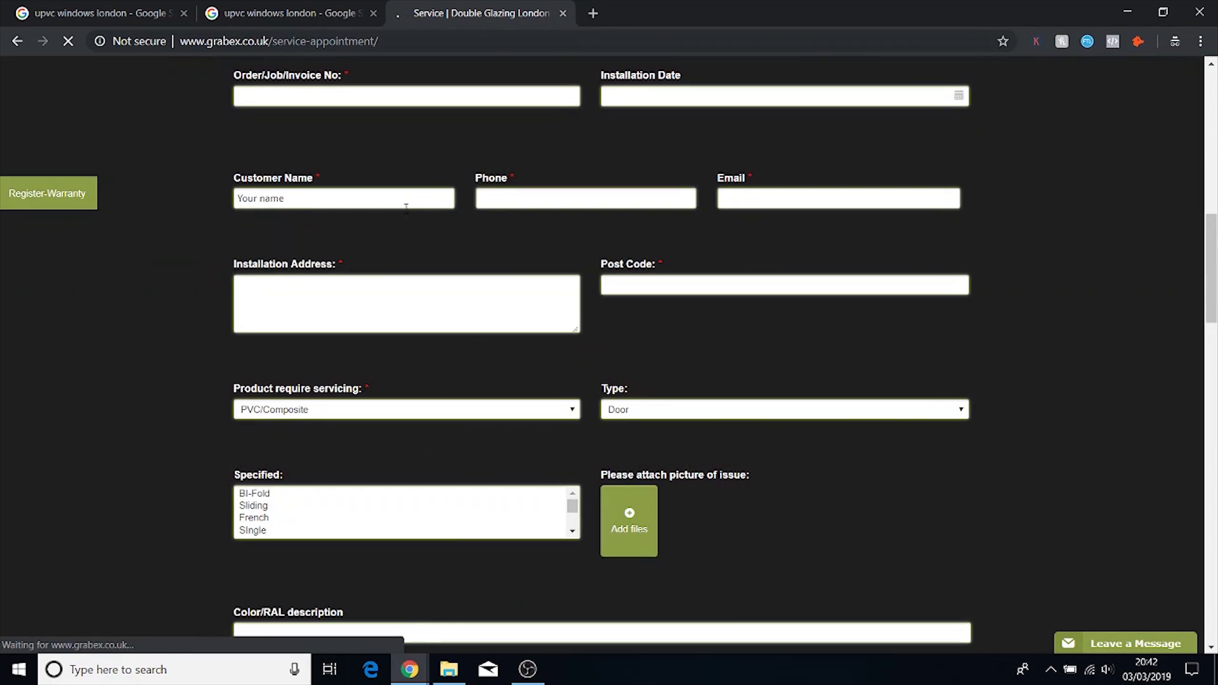
{"action": "left_click", "coordinate": [563, 14]}
Step: Read through the Alaskan Windows "uPVC Windows, London" page from the results, close it, and return to the spreadsheet
{"action": "scroll", "coordinate": [368, 310], "scroll_direction": "down", "scroll_amount": 3}
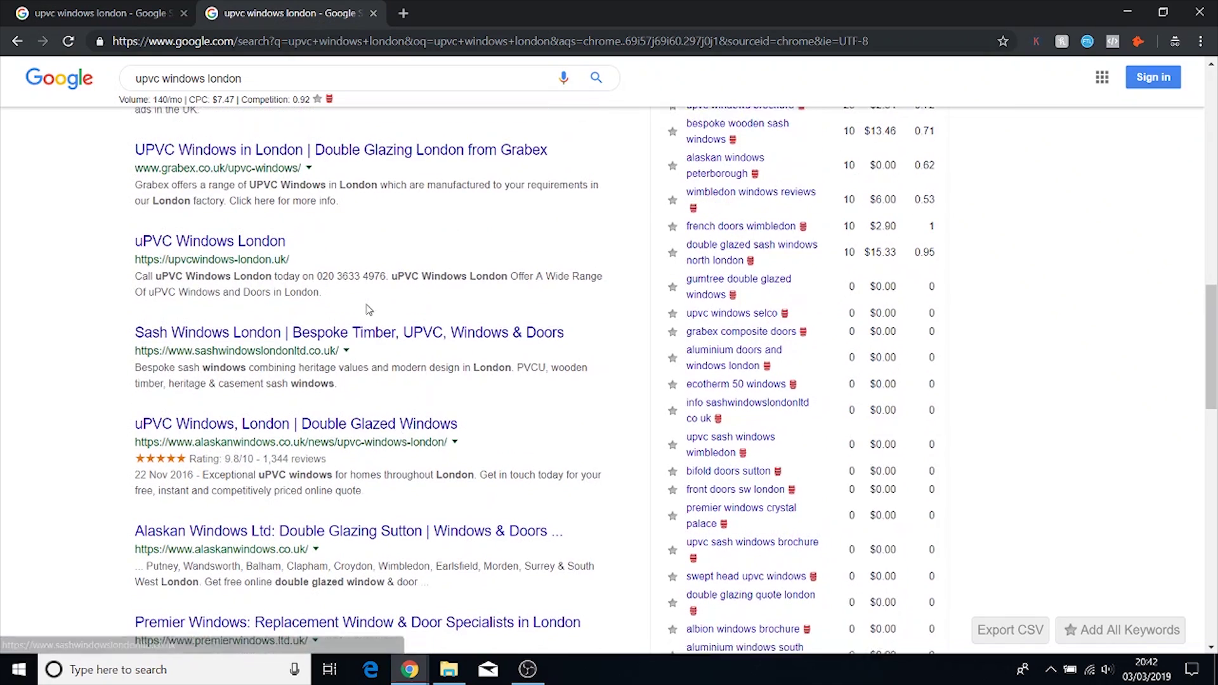
{"action": "left_click", "coordinate": [406, 424]}
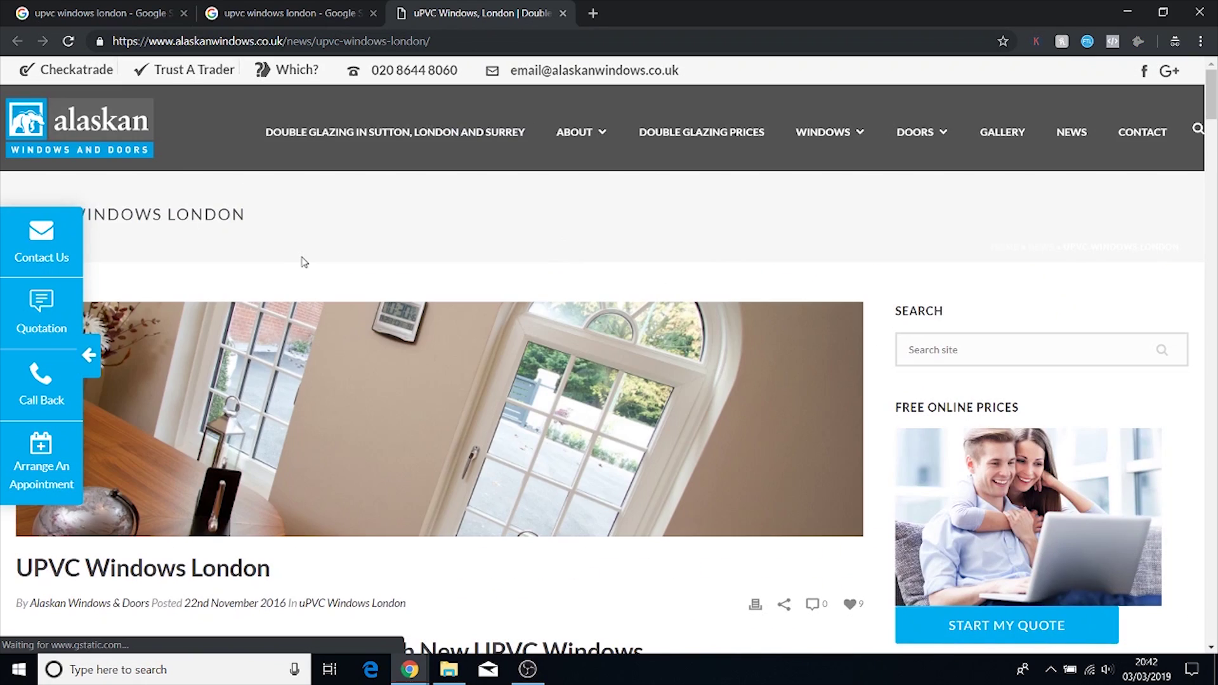
{"action": "scroll", "coordinate": [304, 254], "scroll_direction": "down", "scroll_amount": 8}
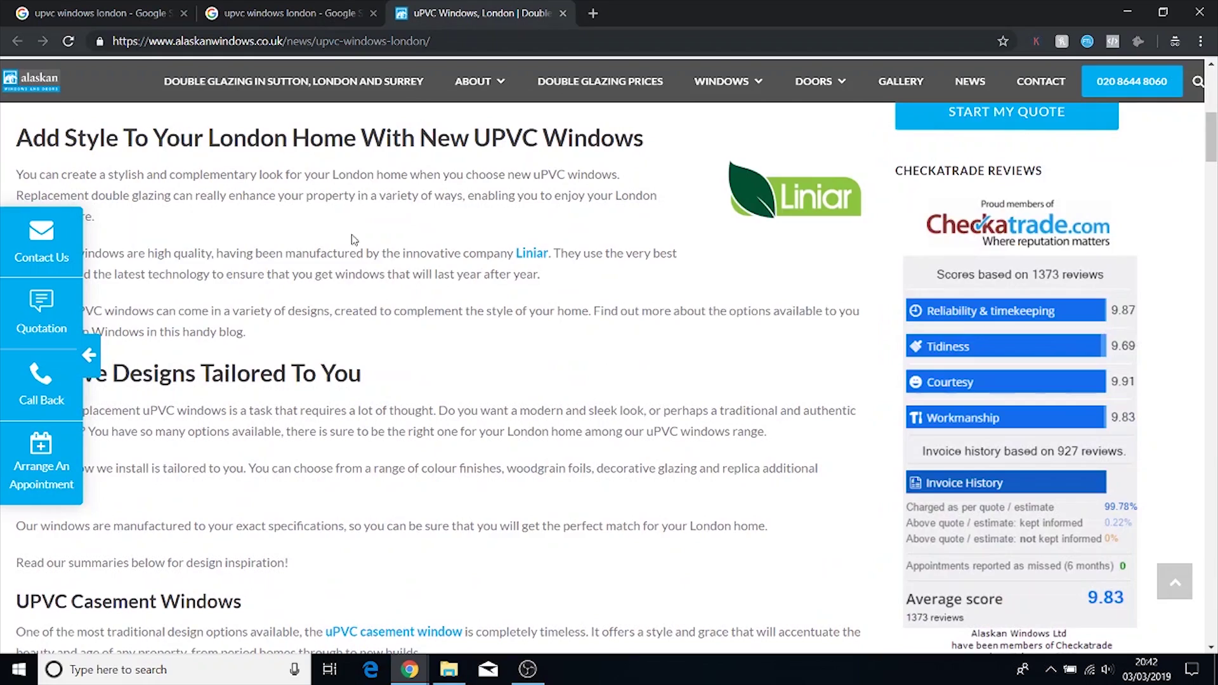
{"action": "scroll", "coordinate": [406, 238], "scroll_direction": "up", "scroll_amount": 8}
{"action": "scroll", "coordinate": [518, 203], "scroll_direction": "down", "scroll_amount": 20}
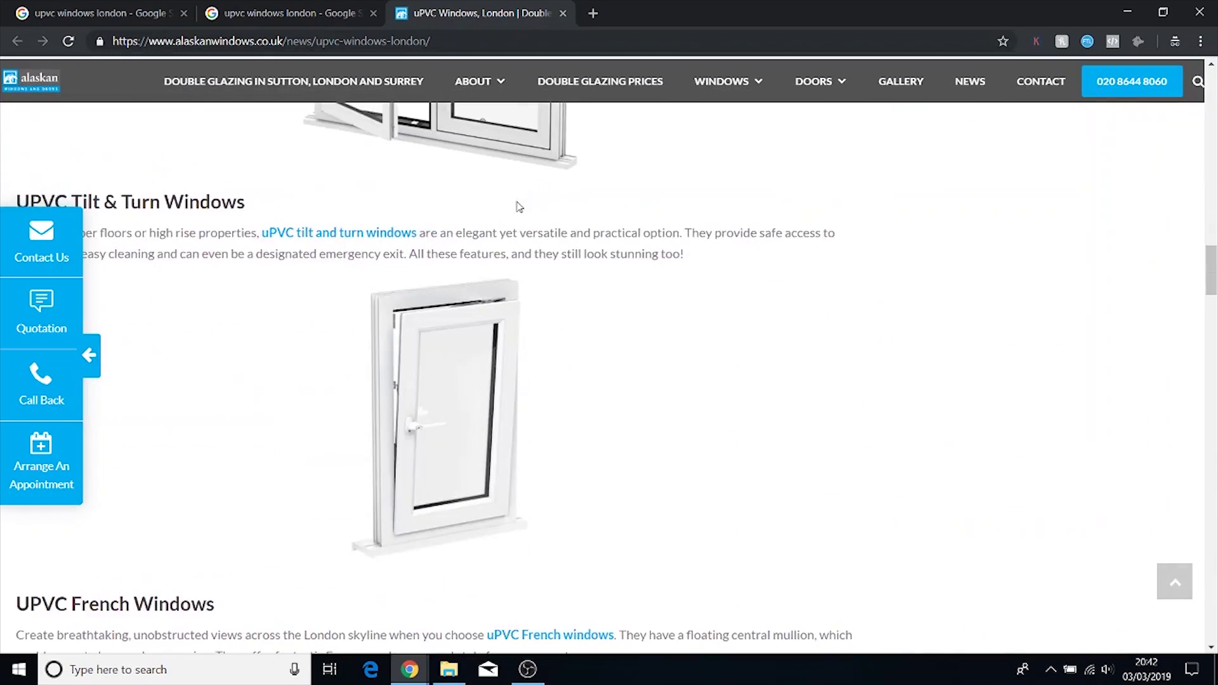
{"action": "scroll", "coordinate": [545, 209], "scroll_direction": "up", "scroll_amount": 15}
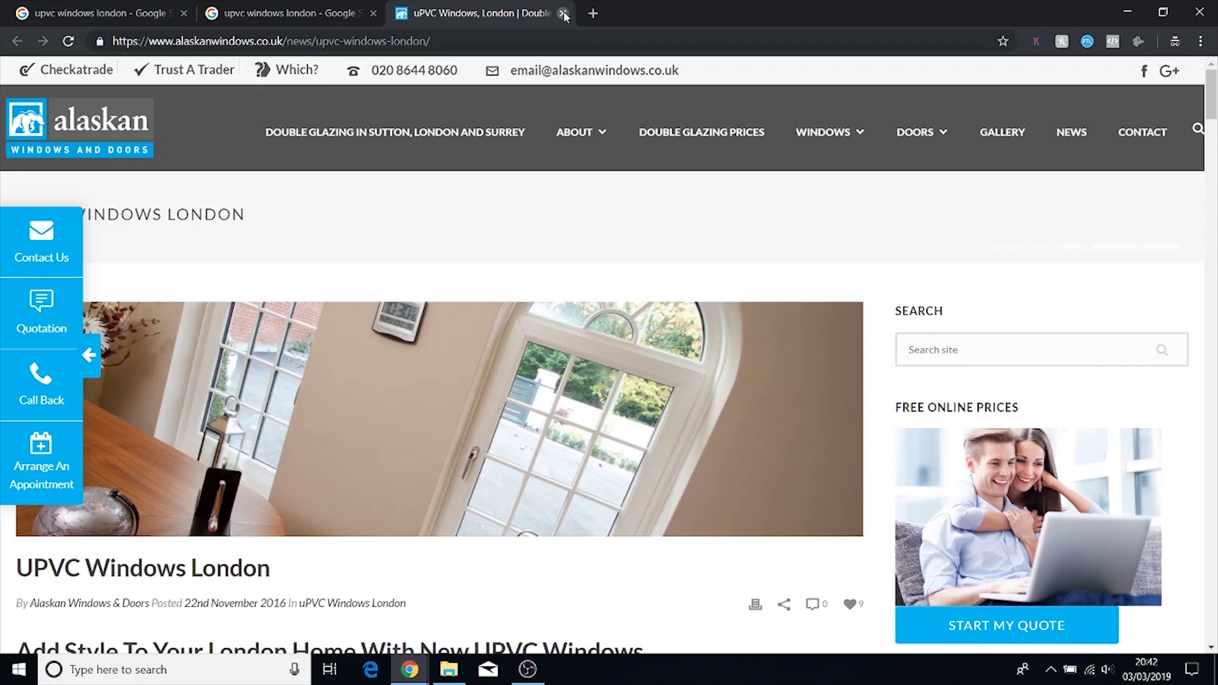
{"action": "left_click", "coordinate": [563, 13]}
{"action": "left_click", "coordinate": [1128, 12]}
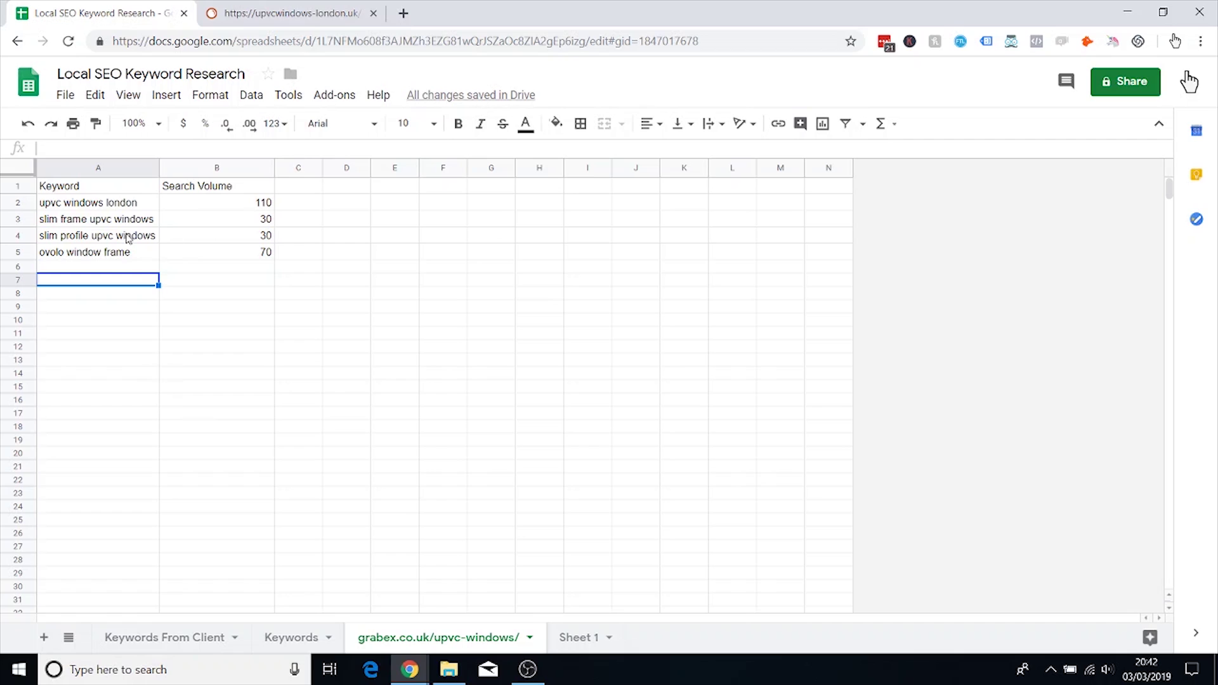
Step: Copy the two remaining keywords and their search volumes from Sheet 1 into the Keywords sheet below "ovolo window frame"
{"action": "left_click", "coordinate": [593, 637]}
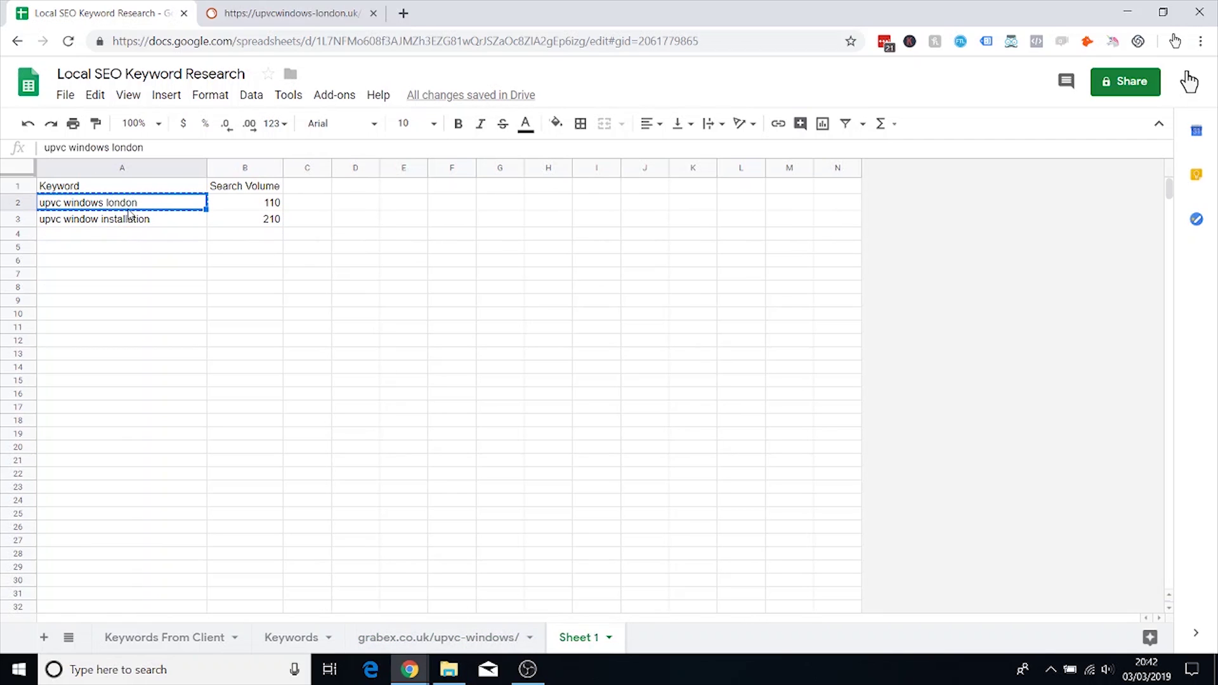
{"action": "left_click_drag", "start_coordinate": [129, 212], "coordinate": [236, 222]}
{"action": "key", "text": "ctrl+c"}
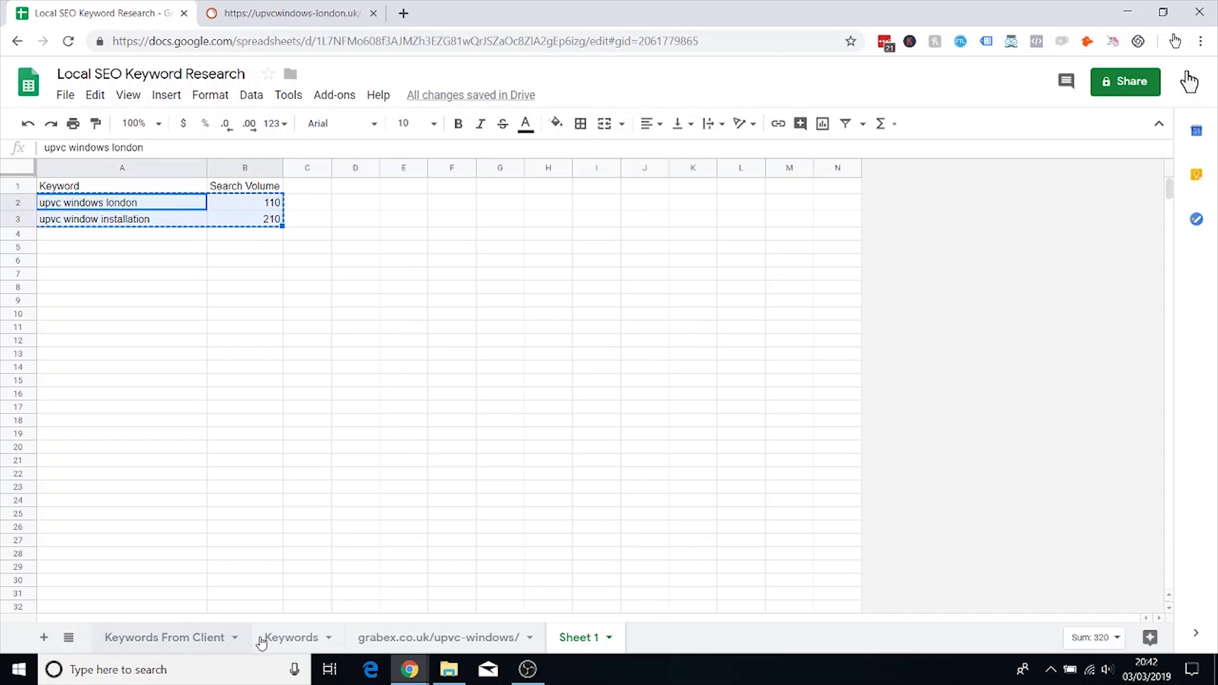
{"action": "left_click", "coordinate": [261, 643]}
{"action": "left_click", "coordinate": [95, 268]}
Step: Delete the duplicate "upvc windows london" row 6 from the Keywords sheet
{"action": "left_click", "coordinate": [22, 267]}
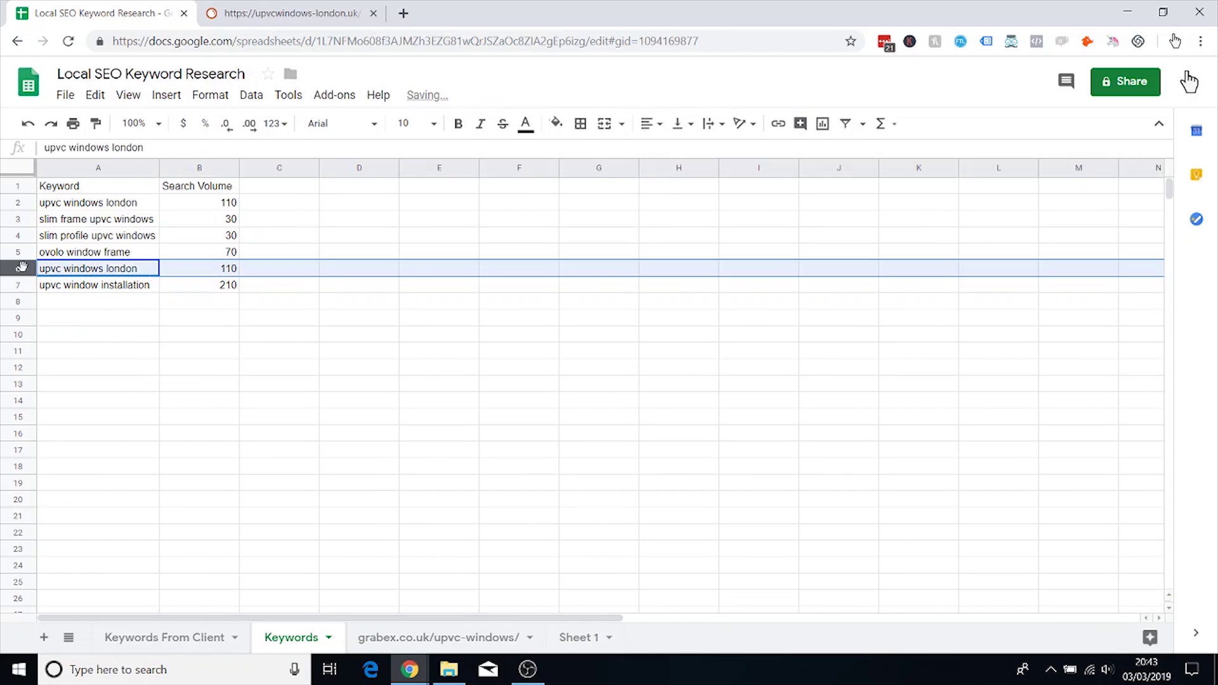
{"action": "right_click", "coordinate": [22, 267]}
{"action": "left_click", "coordinate": [98, 453]}
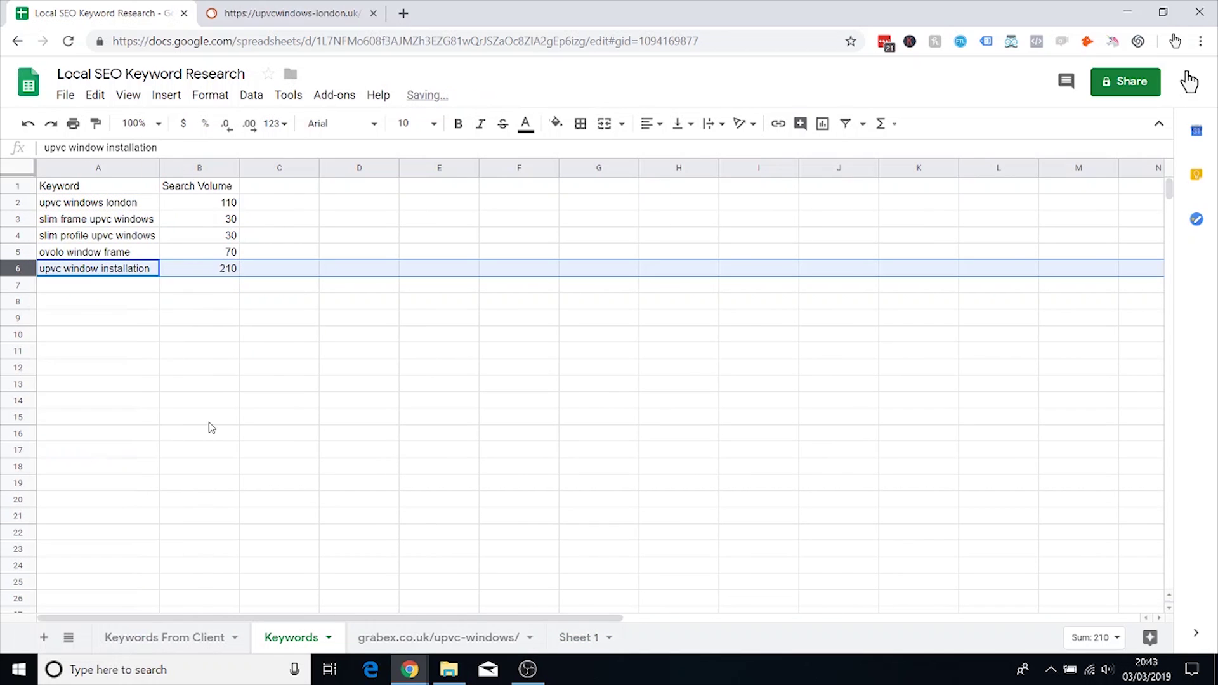
{"action": "left_click", "coordinate": [211, 367]}
Step: Copy the keyword "upvc window installation" and search Google for "upvc window installation london" in the incognito window
{"action": "left_click", "coordinate": [95, 269]}
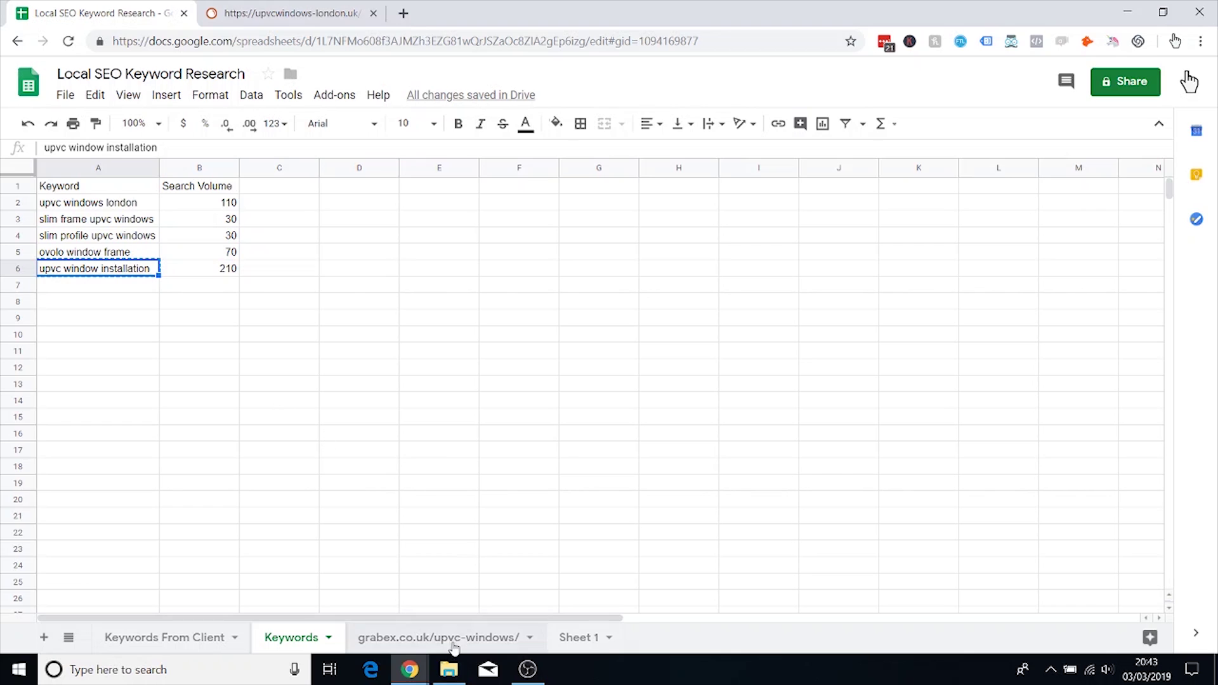
{"action": "mouse_move", "coordinate": [410, 670]}
{"action": "left_click", "coordinate": [492, 587]}
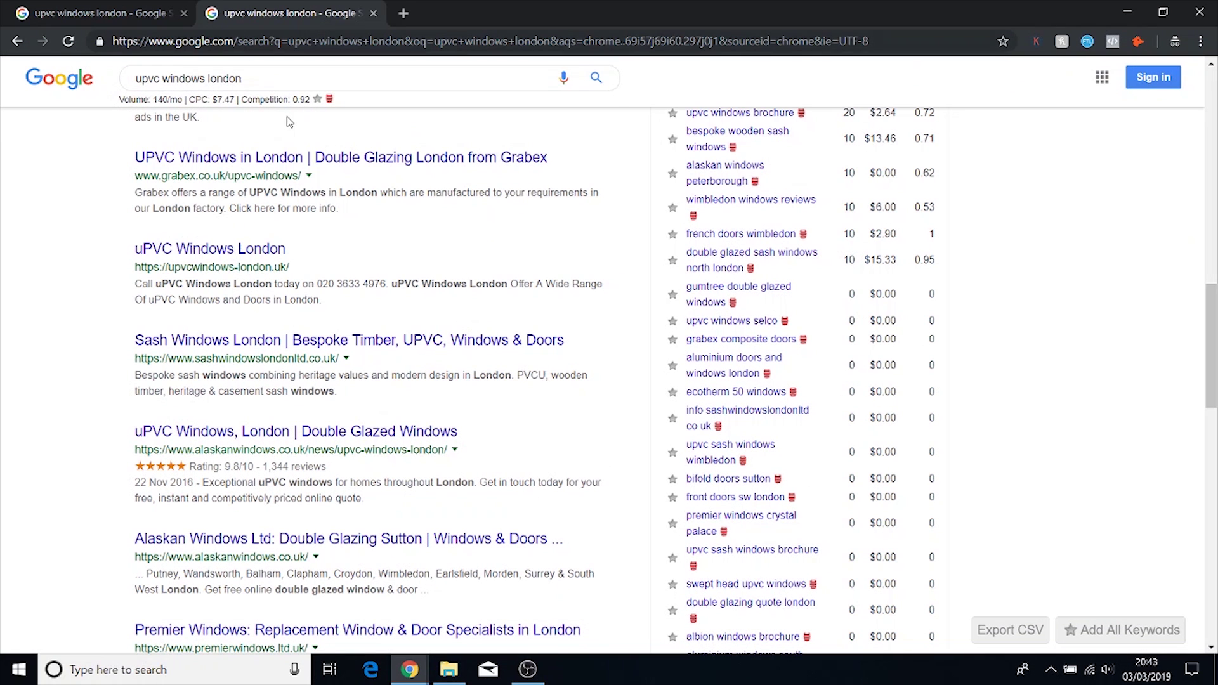
{"action": "triple_click", "coordinate": [136, 78]}
{"action": "type", "text": "upvc window installation "}
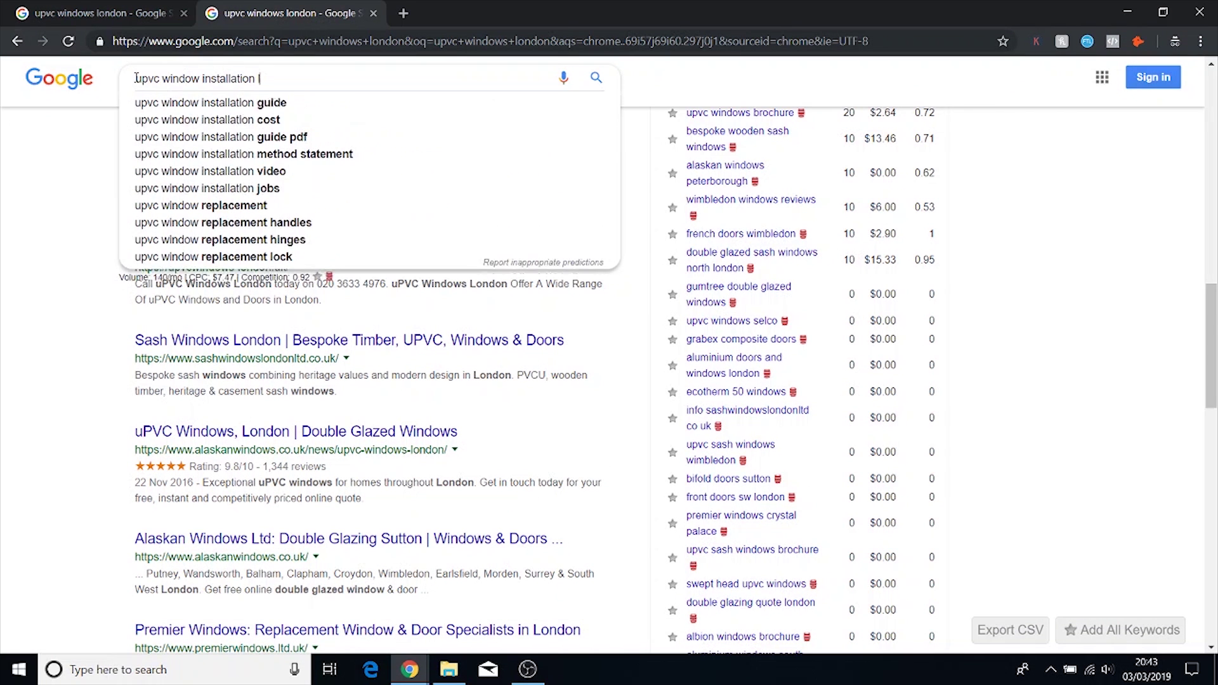
{"action": "type", "text": "london"}
{"action": "key", "text": "Return"}
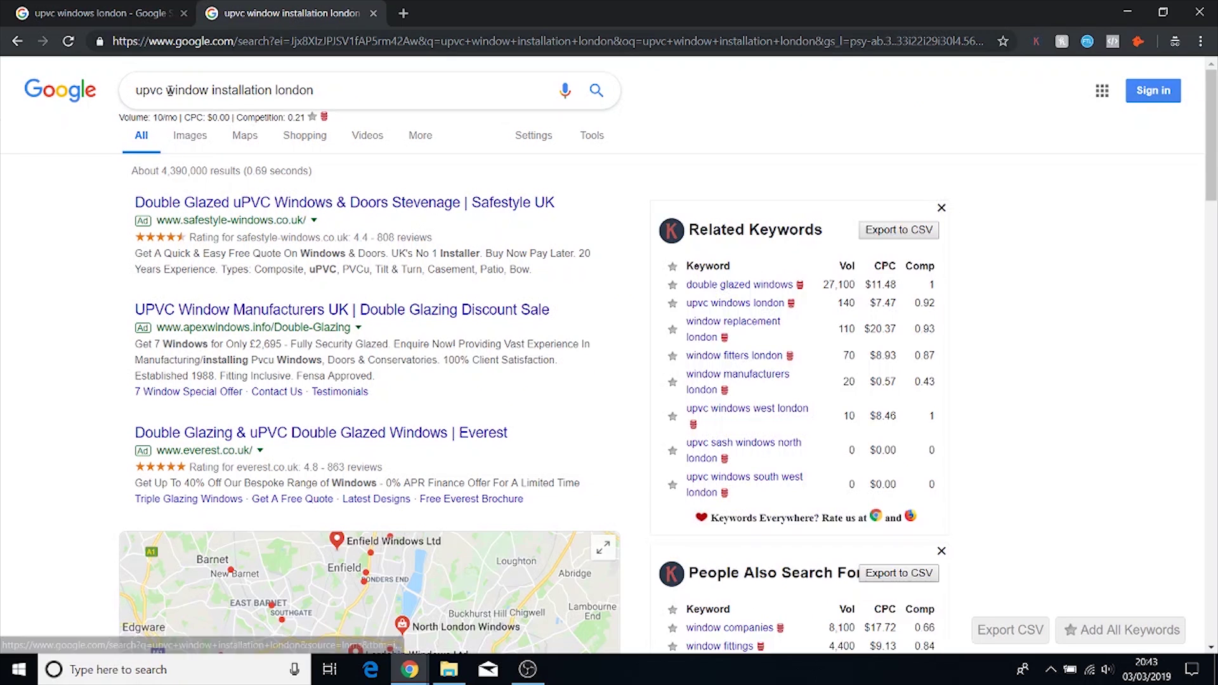
Step: Look over the "upvc window installation london" results and search again for "window installation london" without "upvc"
{"action": "scroll", "coordinate": [159, 235], "scroll_direction": "down", "scroll_amount": 10}
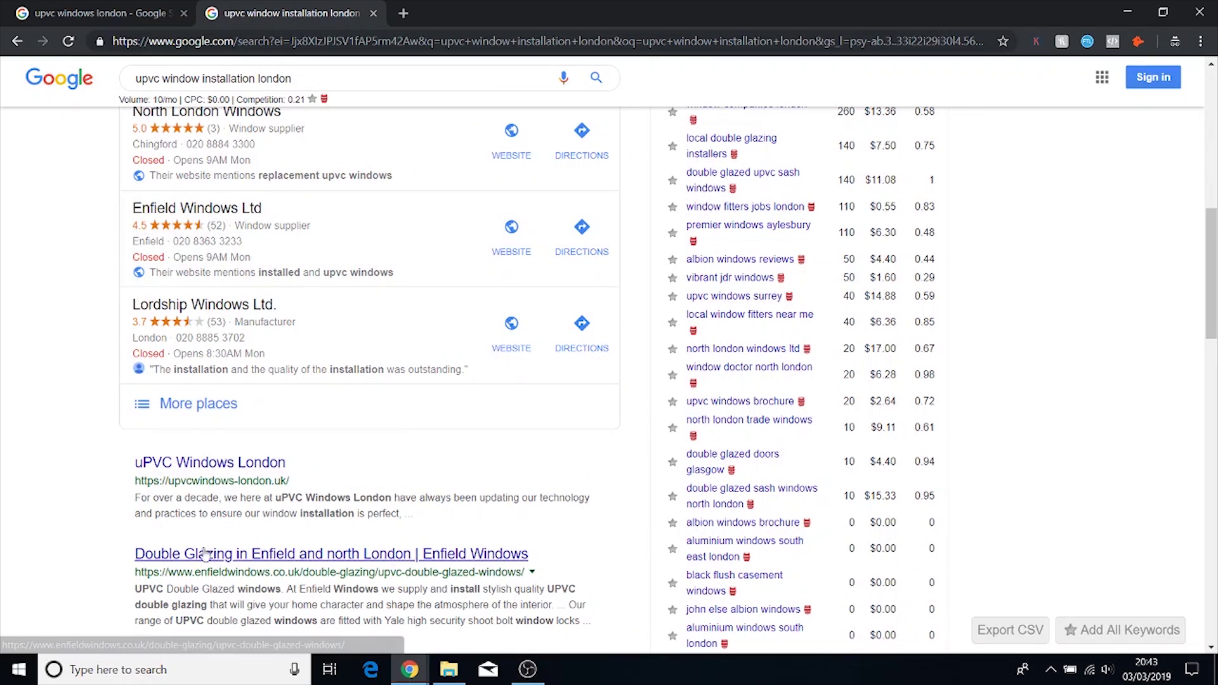
{"action": "scroll", "coordinate": [153, 232], "scroll_direction": "up", "scroll_amount": 10}
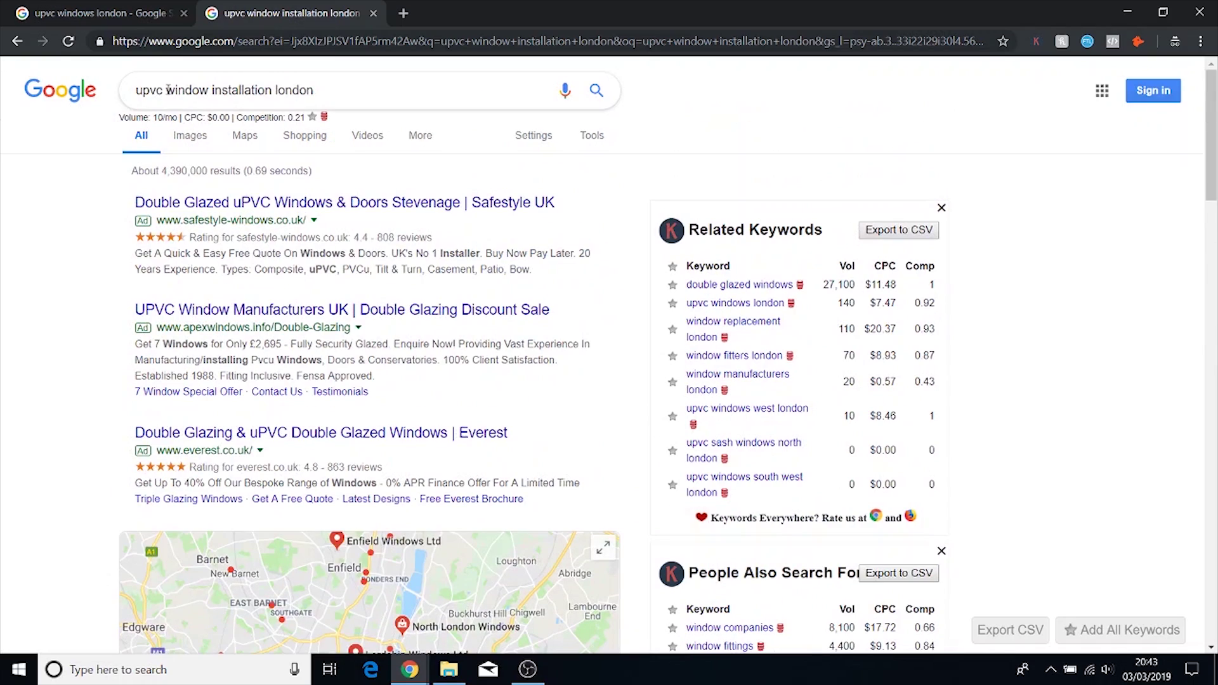
{"action": "double_click", "coordinate": [148, 90]}
{"action": "key", "text": "BackSpace"}
{"action": "key", "text": "Return"}
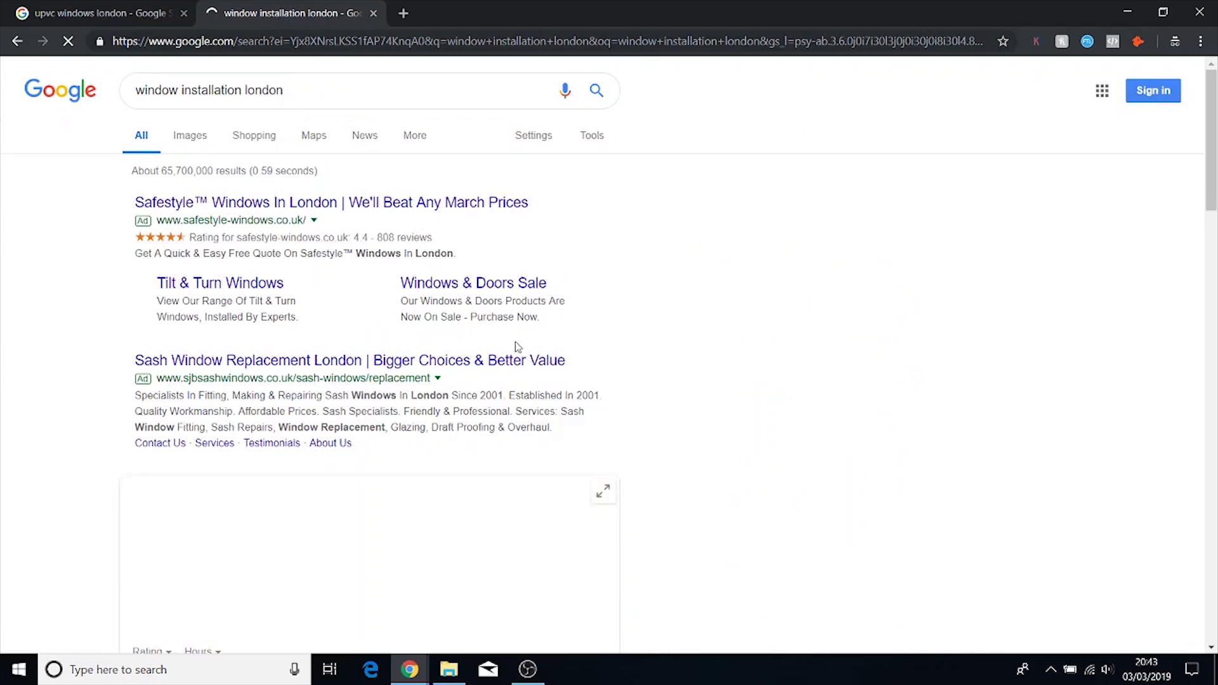
Step: Examine the map listings and organic results for "window installation london" to find local competitor websites
{"action": "scroll", "coordinate": [353, 302], "scroll_direction": "down", "scroll_amount": 7}
{"action": "scroll", "coordinate": [66, 128], "scroll_direction": "up", "scroll_amount": 7}
{"action": "scroll", "coordinate": [302, 241], "scroll_direction": "down", "scroll_amount": 10}
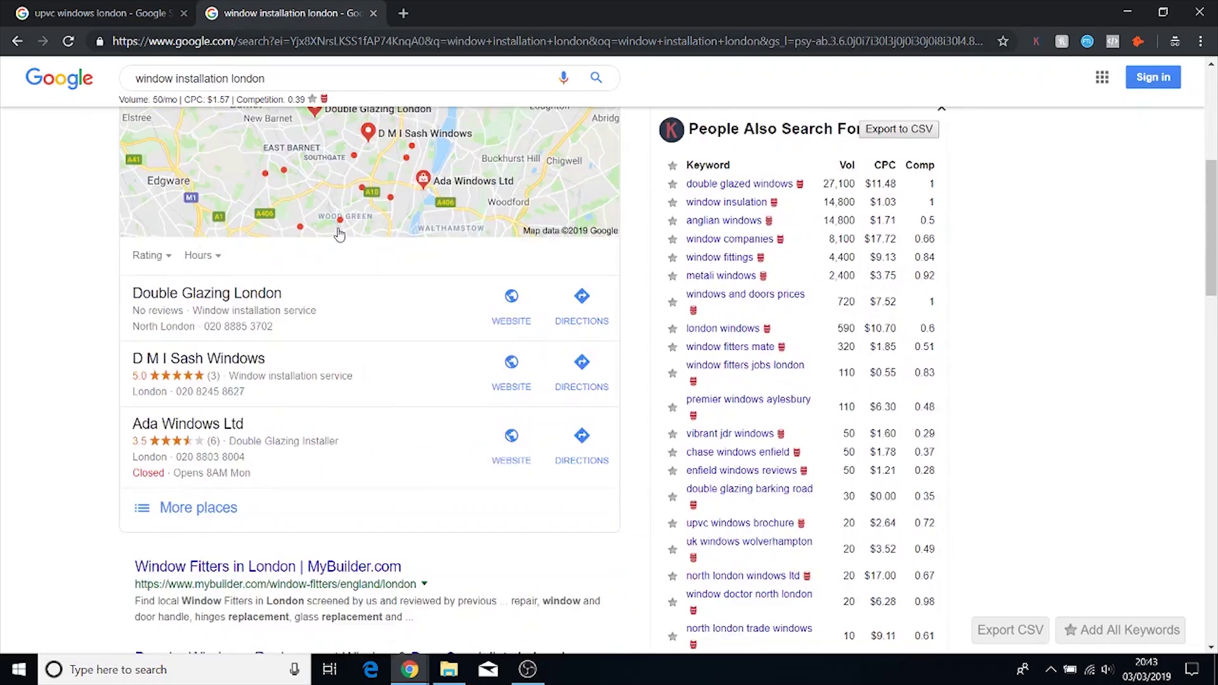
{"action": "scroll", "coordinate": [385, 426], "scroll_direction": "down", "scroll_amount": 3}
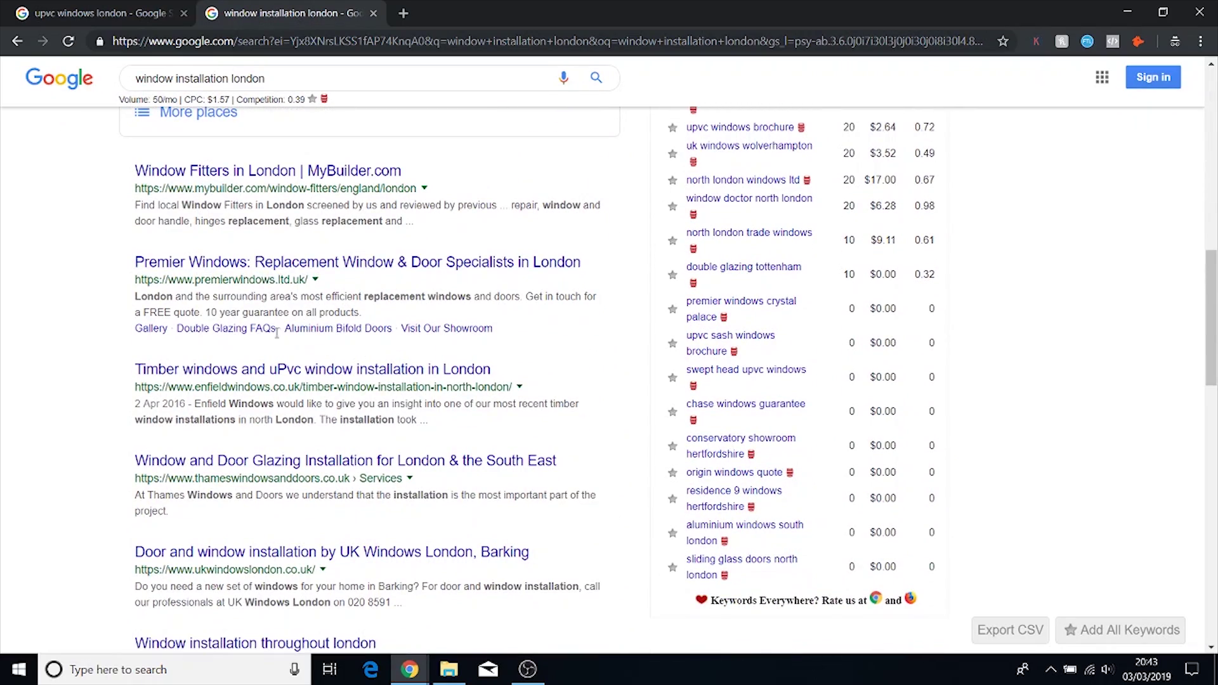
{"action": "scroll", "coordinate": [276, 335], "scroll_direction": "down", "scroll_amount": 1}
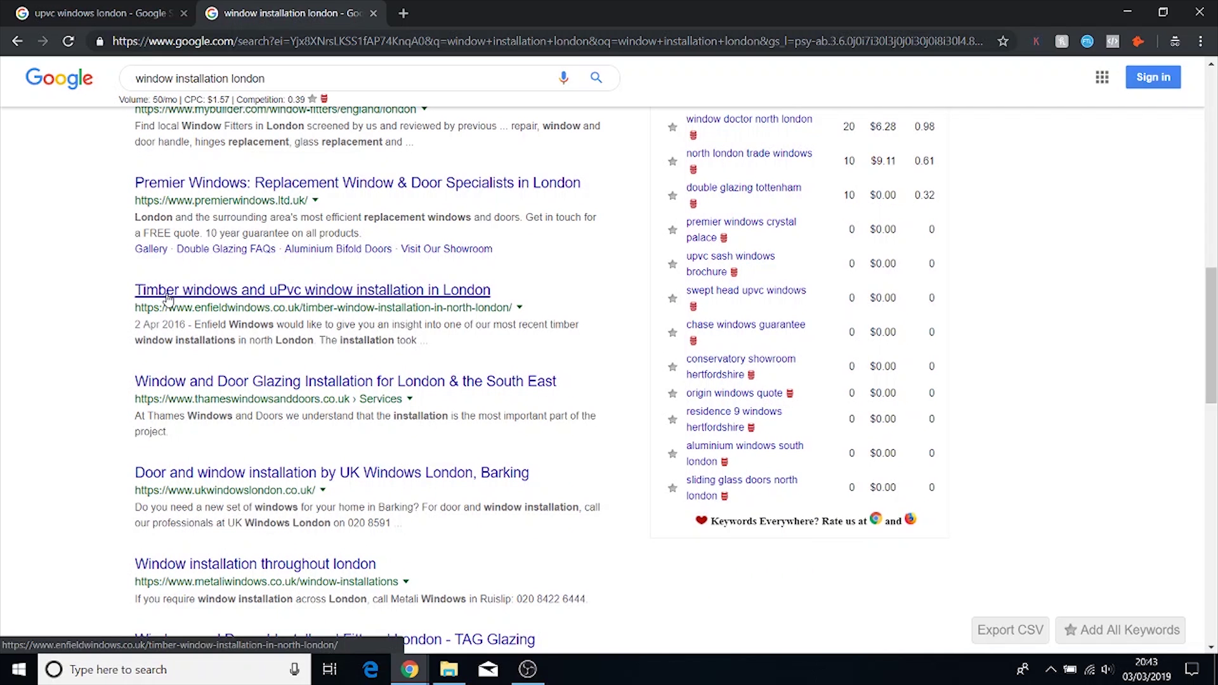
{"action": "scroll", "coordinate": [168, 298], "scroll_direction": "down", "scroll_amount": 3}
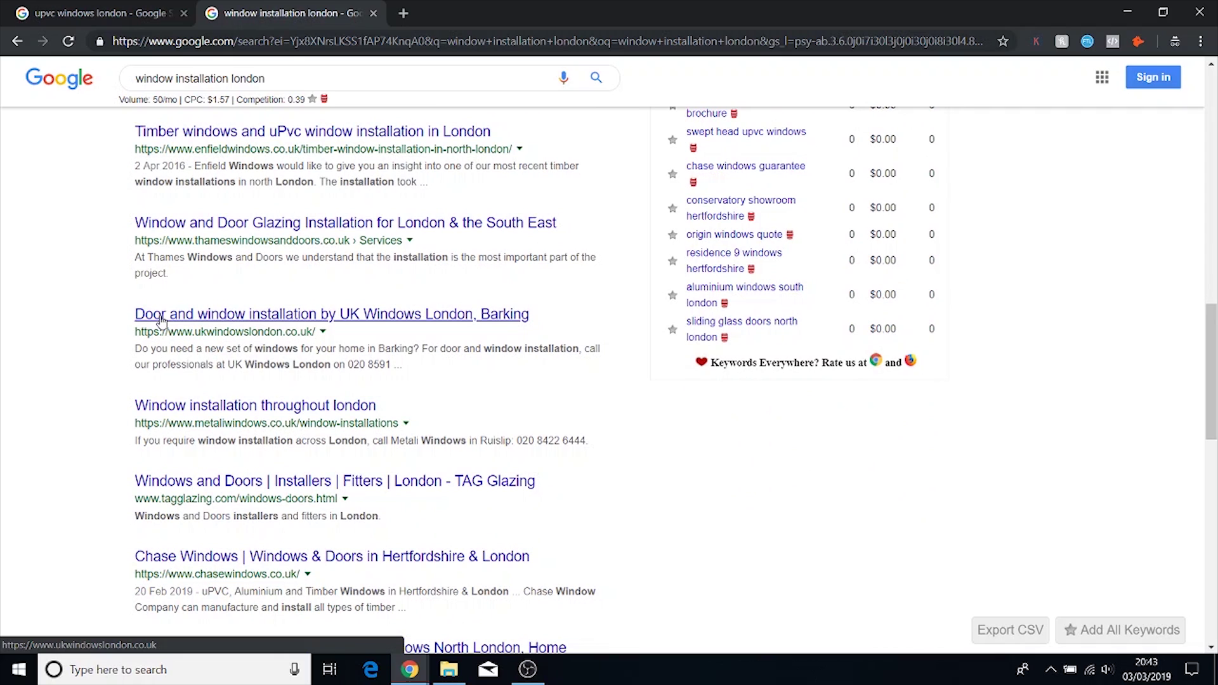
{"action": "left_click", "coordinate": [201, 315]}
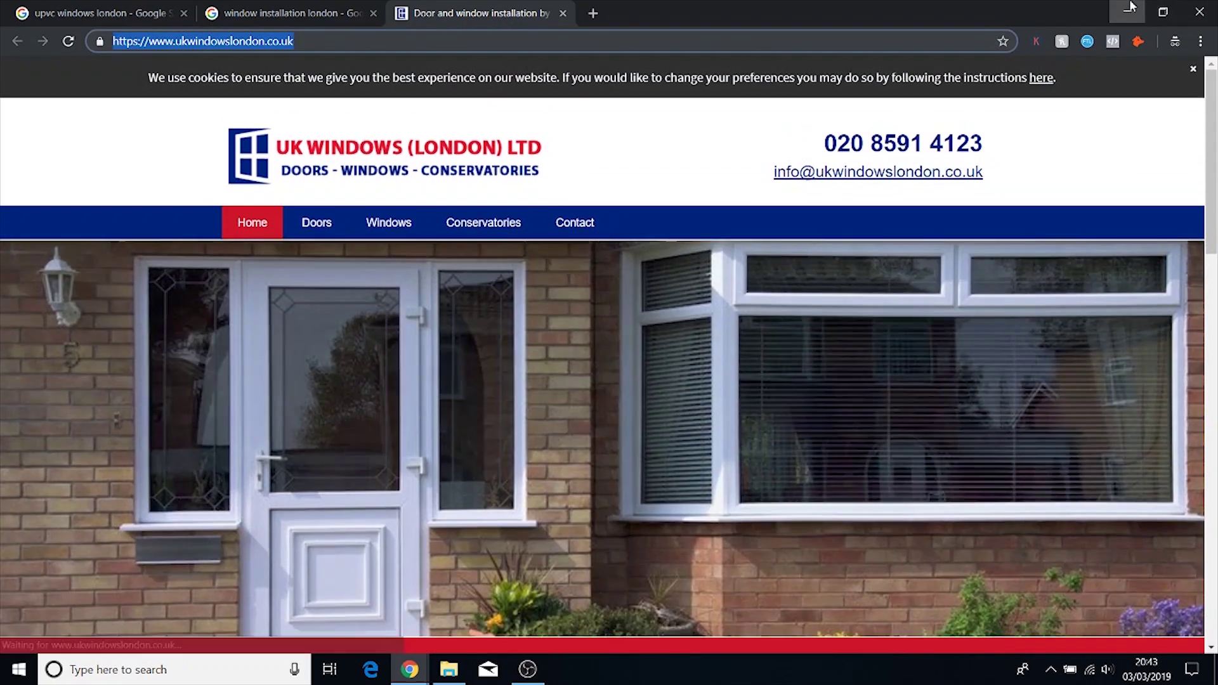
{"action": "left_click", "coordinate": [1200, 13]}
{"action": "left_click", "coordinate": [292, 13]}
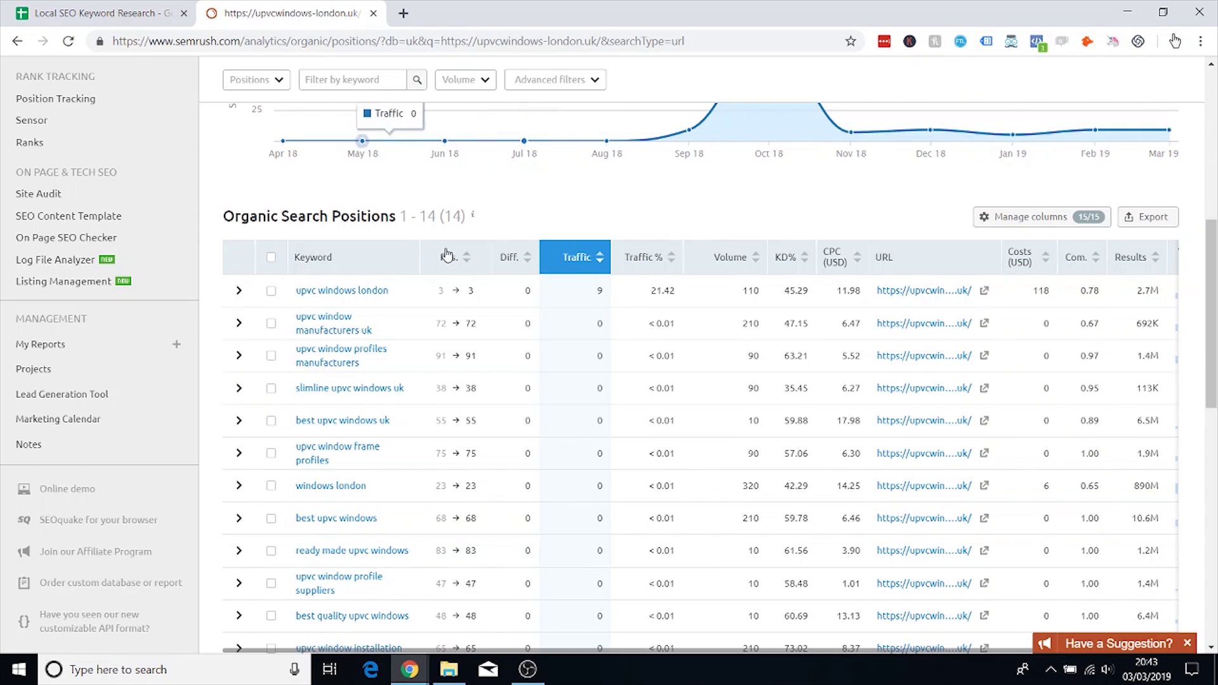
{"action": "scroll", "coordinate": [477, 109], "scroll_direction": "up", "scroll_amount": 8}
{"action": "triple_click", "coordinate": [491, 116]}
{"action": "type", "text": "https://www.ukwindowslondon.co.uk/"}
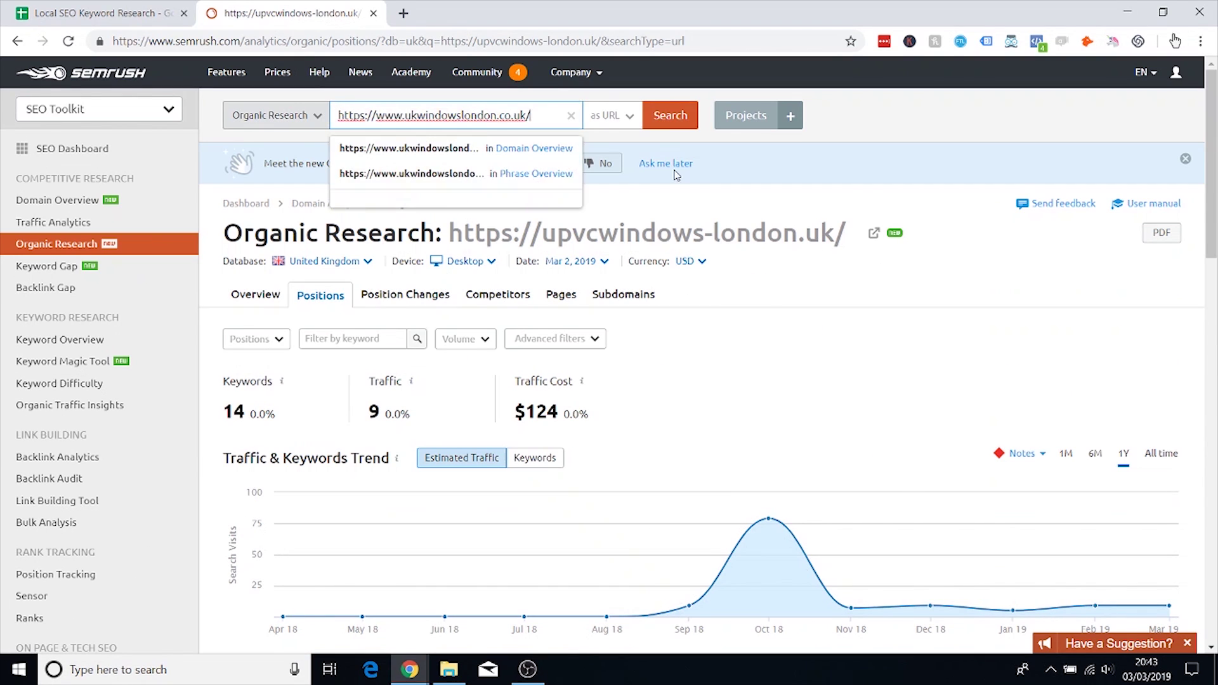
{"action": "key", "text": "Return"}
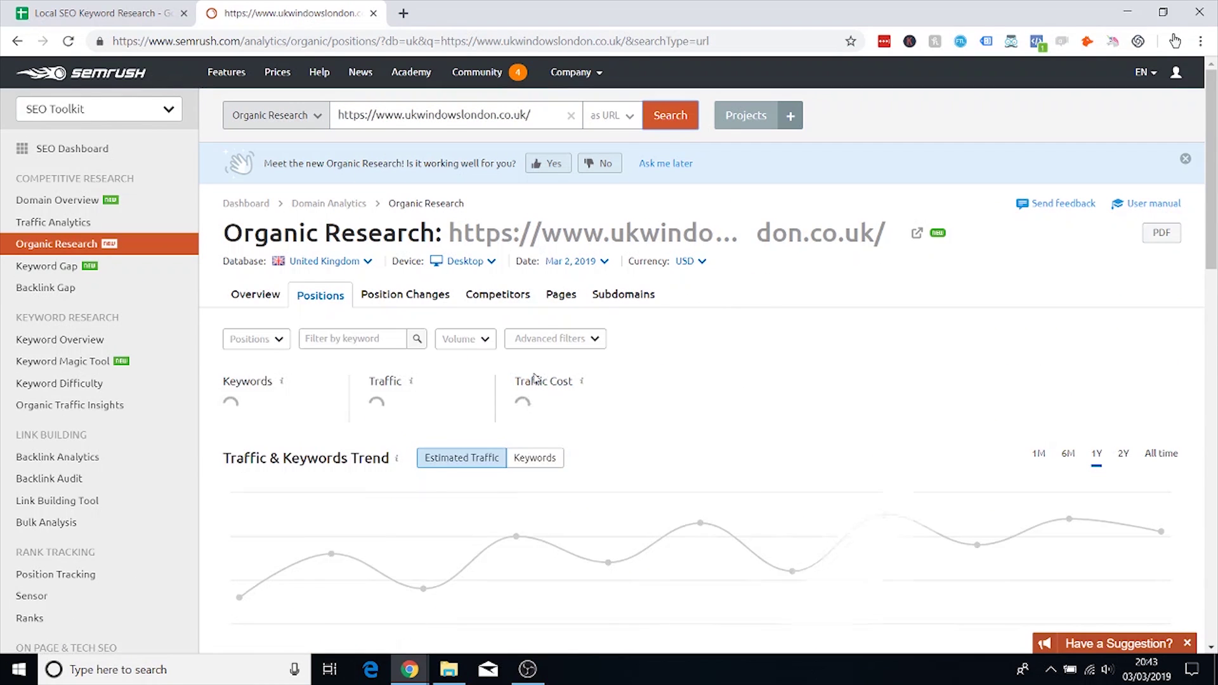
Step: Export the site's organic search positions as an Excel file and import it into the Local SEO Keyword Research spreadsheet as a new sheet
{"action": "scroll", "coordinate": [263, 438], "scroll_direction": "down", "scroll_amount": 8}
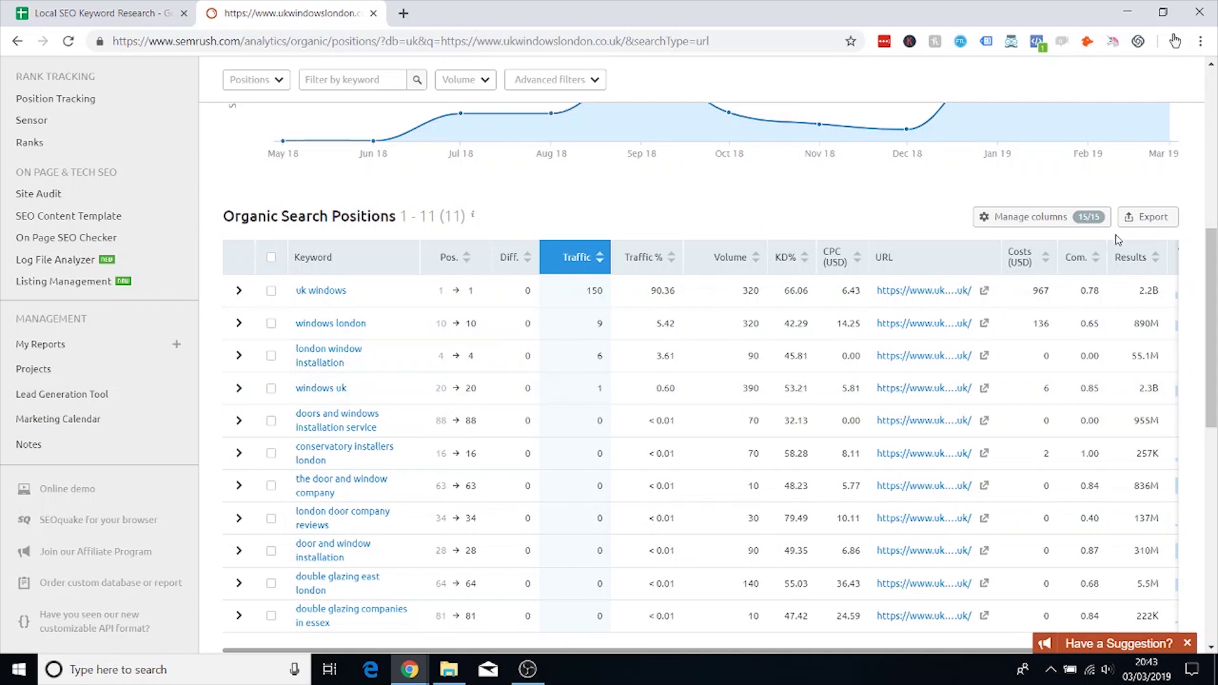
{"action": "left_click", "coordinate": [1149, 216]}
{"action": "left_click", "coordinate": [984, 384]}
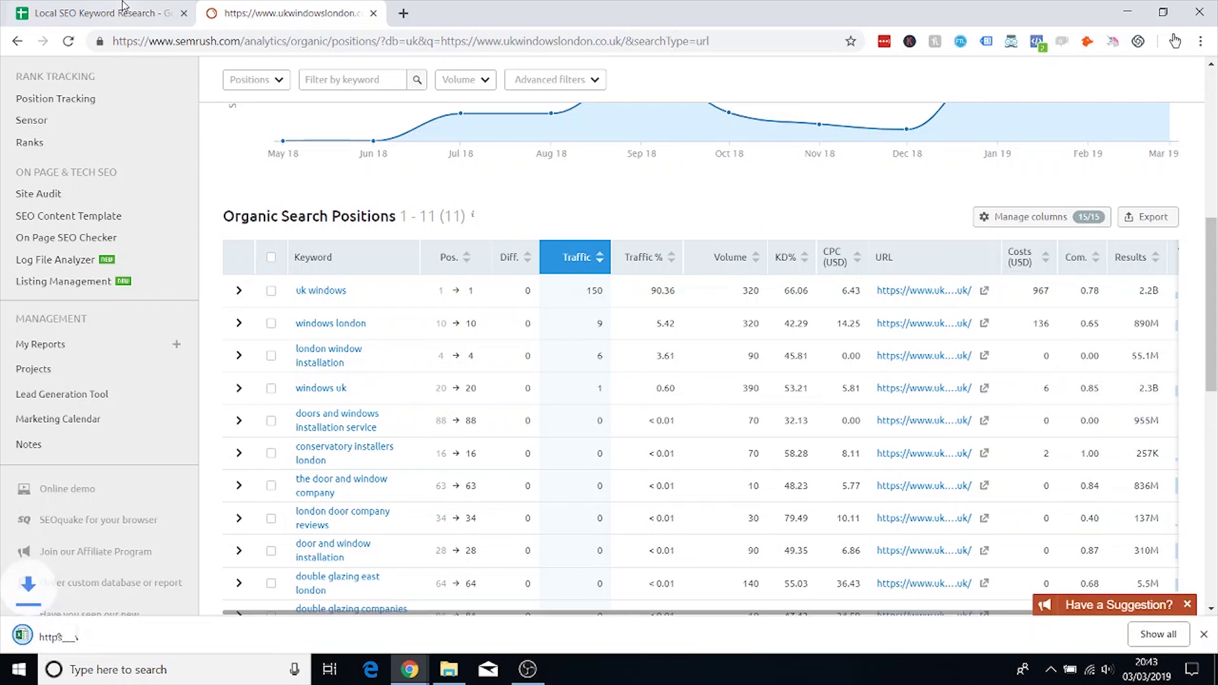
{"action": "left_click", "coordinate": [102, 12]}
{"action": "left_click", "coordinate": [66, 94]}
{"action": "left_click", "coordinate": [89, 171]}
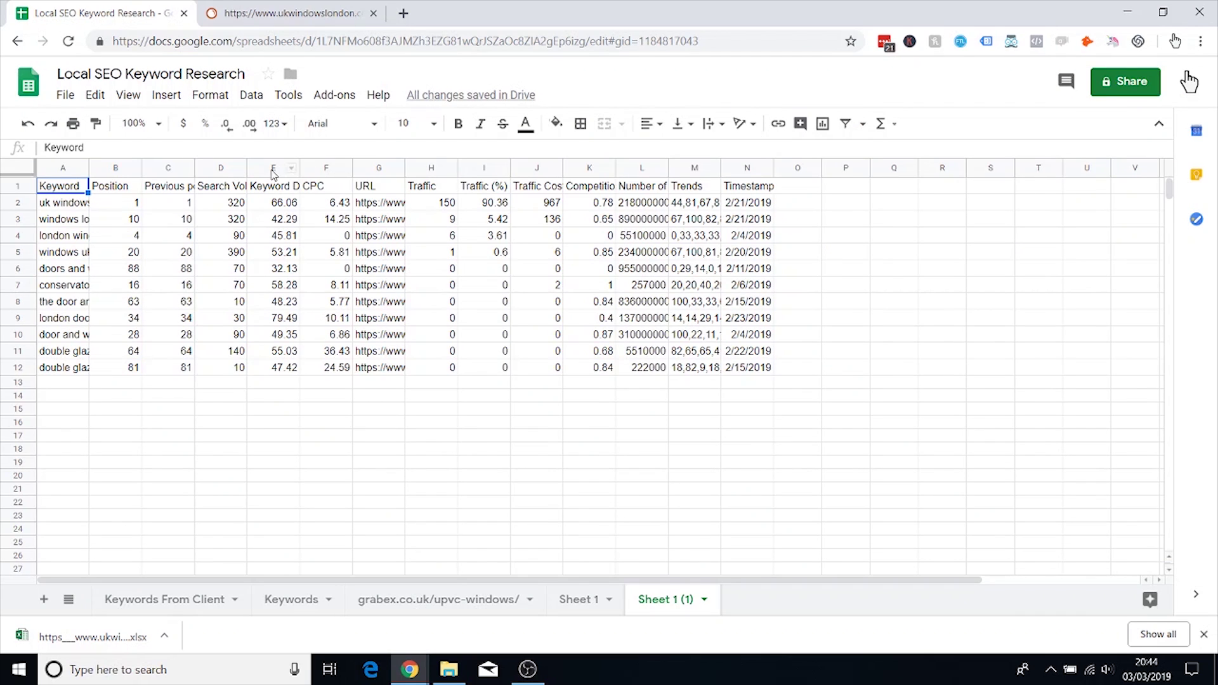
Step: Delete every column except Keyword and Search Volume from Sheet 1 (1), and fit the Keyword column to its text
{"action": "left_click_drag", "start_coordinate": [273, 174], "coordinate": [734, 174]}
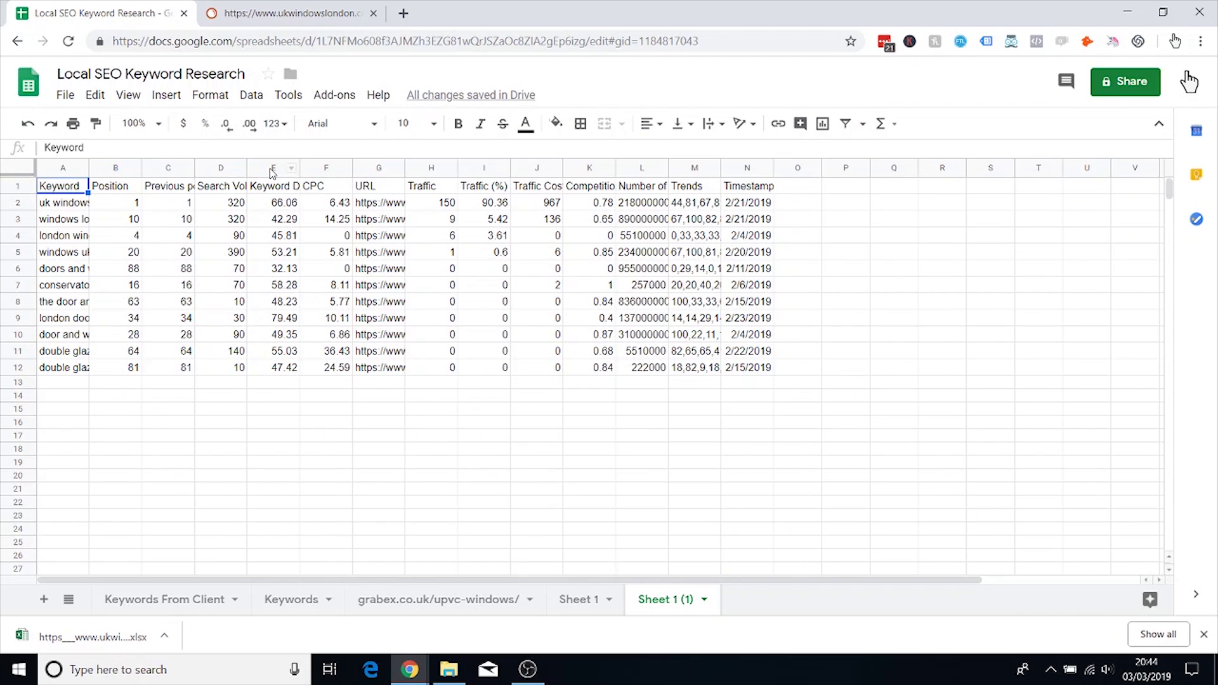
{"action": "left_click_drag", "start_coordinate": [273, 169], "coordinate": [734, 173]}
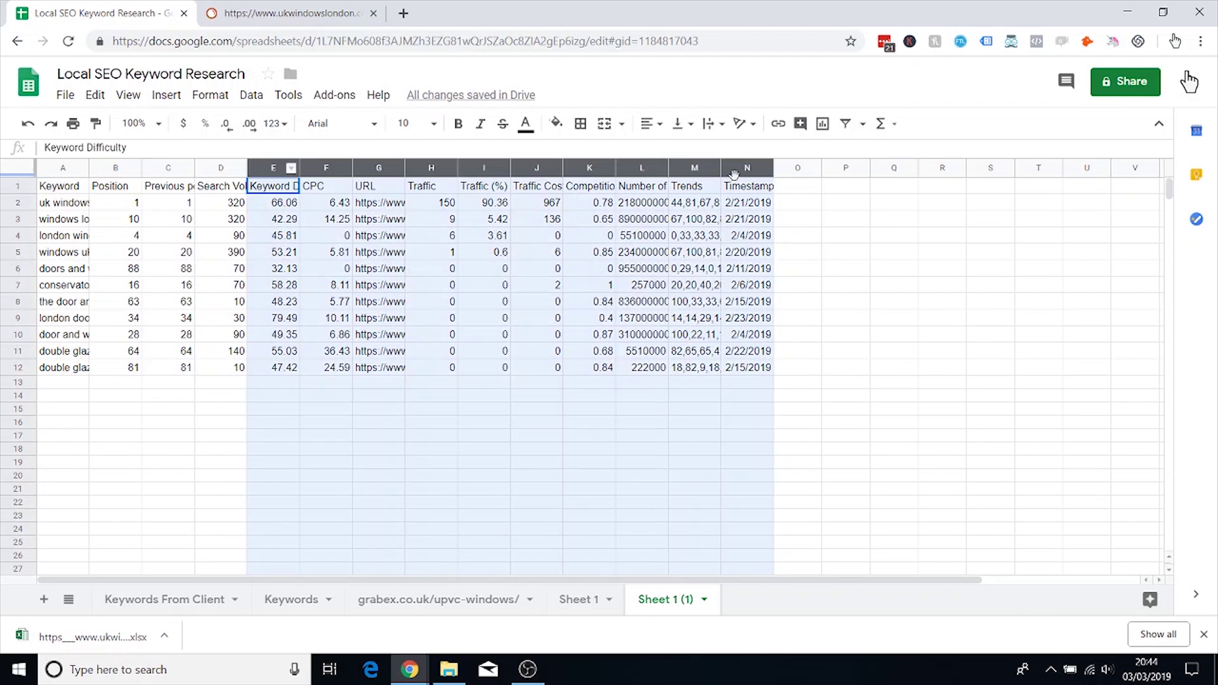
{"action": "right_click", "coordinate": [653, 170]}
{"action": "left_click", "coordinate": [682, 351]}
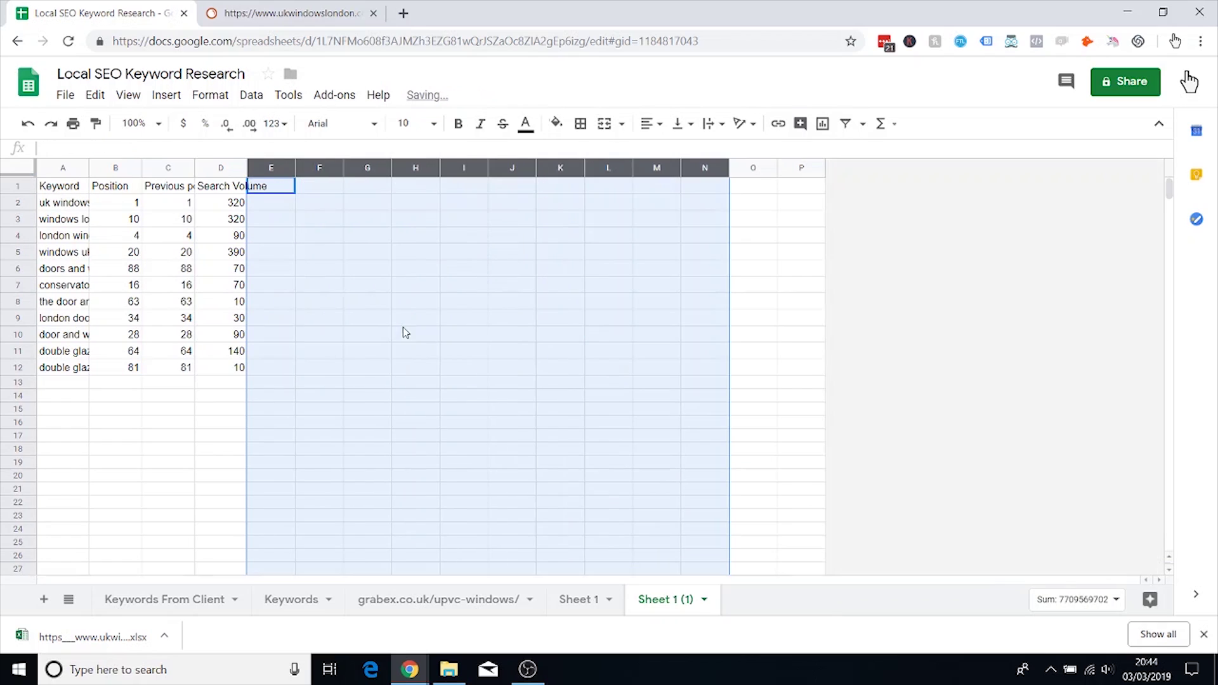
{"action": "left_click_drag", "start_coordinate": [127, 168], "coordinate": [159, 167]}
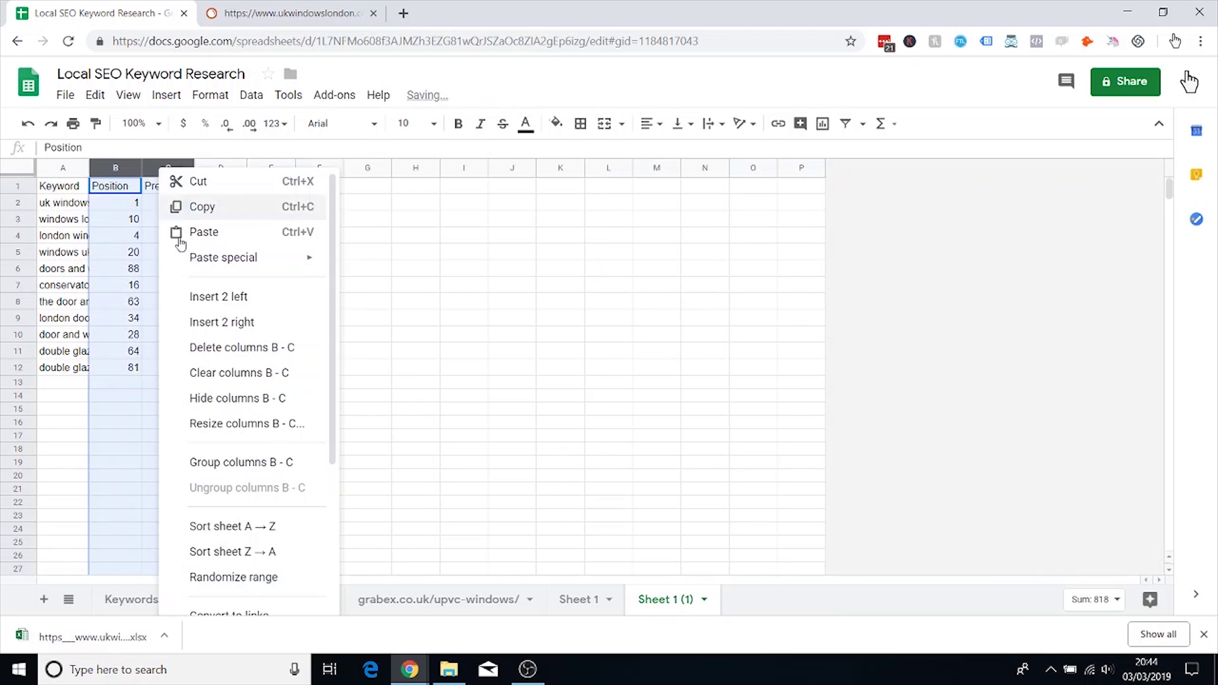
{"action": "left_click", "coordinate": [250, 347]}
{"action": "double_click", "coordinate": [89, 170]}
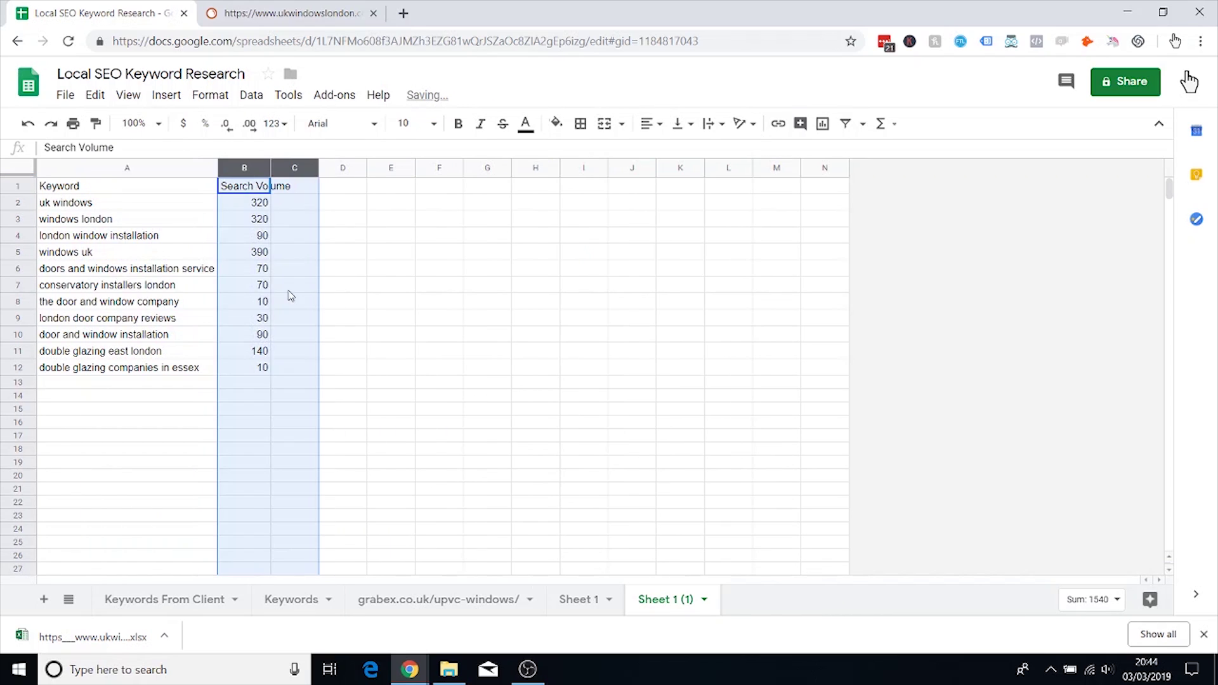
{"action": "left_click", "coordinate": [290, 294]}
Step: Copy the keyword "uk windows" and search Google for it in a new tab of the incognito window
{"action": "left_click", "coordinate": [140, 204]}
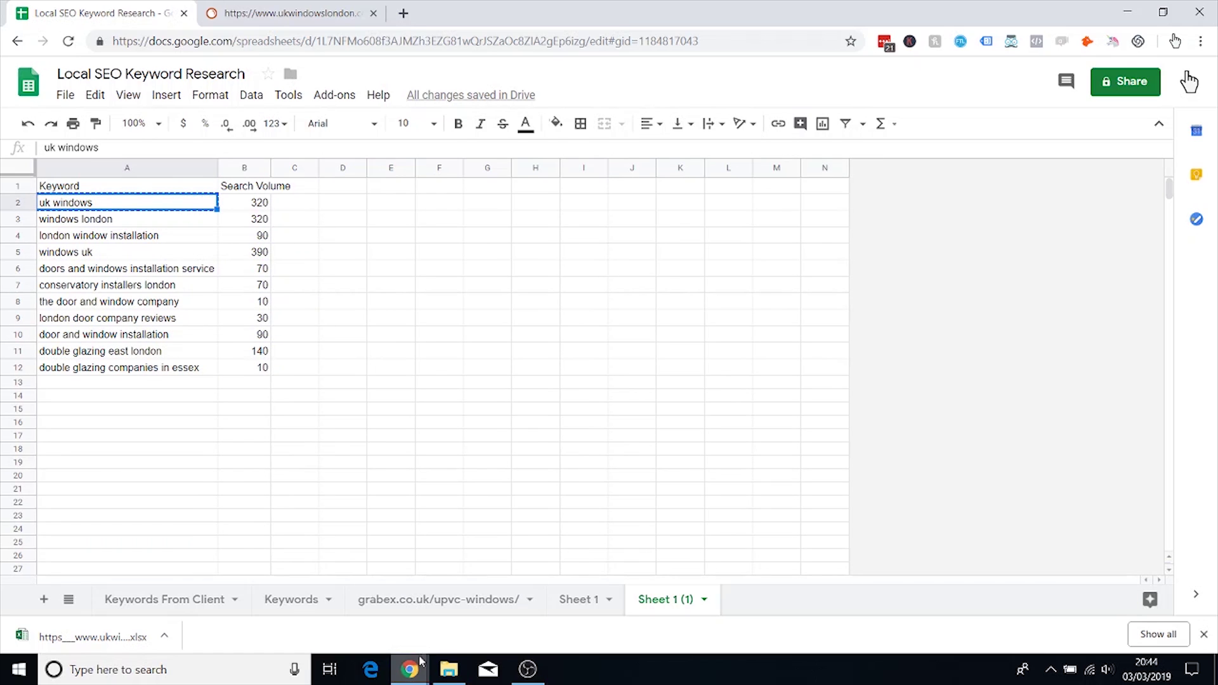
{"action": "mouse_move", "coordinate": [410, 670]}
{"action": "left_click", "coordinate": [501, 603]}
{"action": "left_click", "coordinate": [591, 12]}
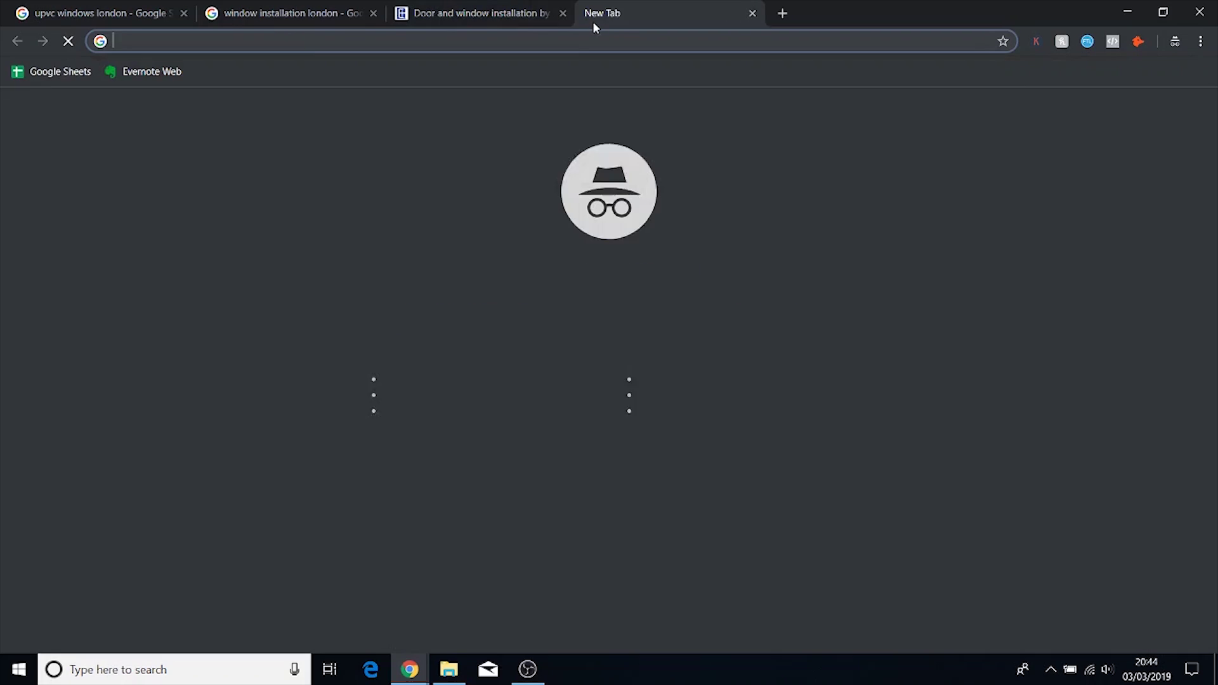
{"action": "type", "text": "uk windows"}
{"action": "key", "text": "Return"}
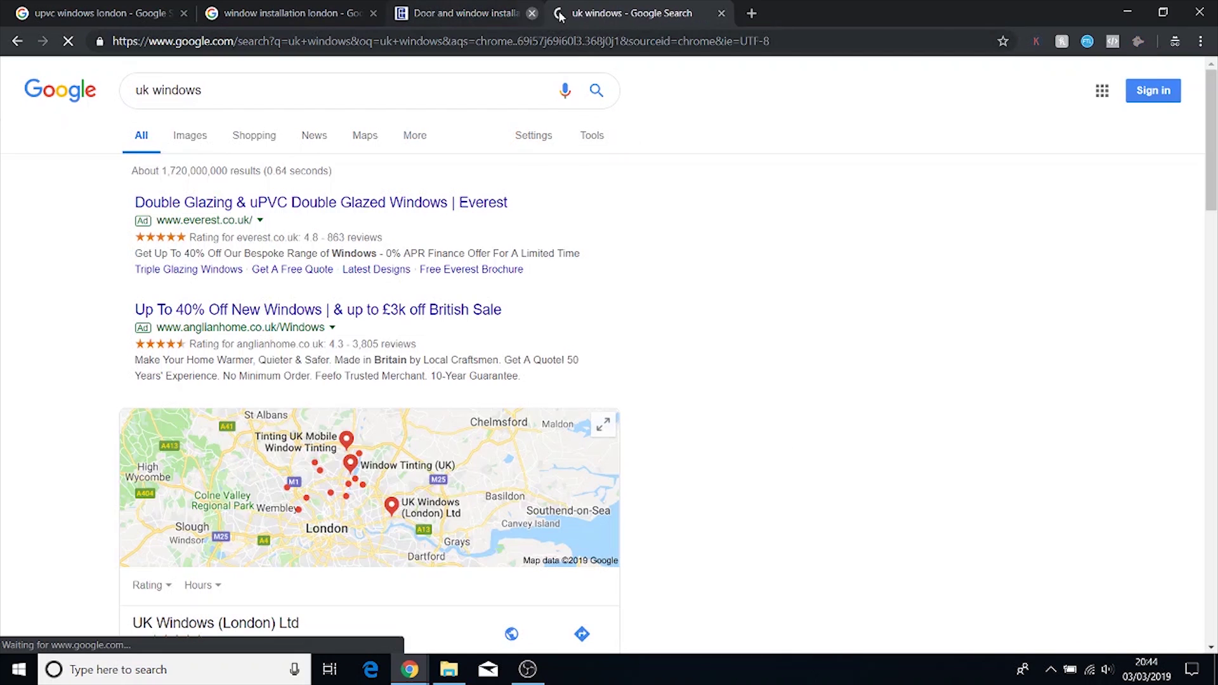
Step: Close the competitor's website, look over the "uk windows" results, and close that search
{"action": "left_click", "coordinate": [563, 13]}
{"action": "left_click", "coordinate": [330, 12]}
{"action": "left_click", "coordinate": [470, 12]}
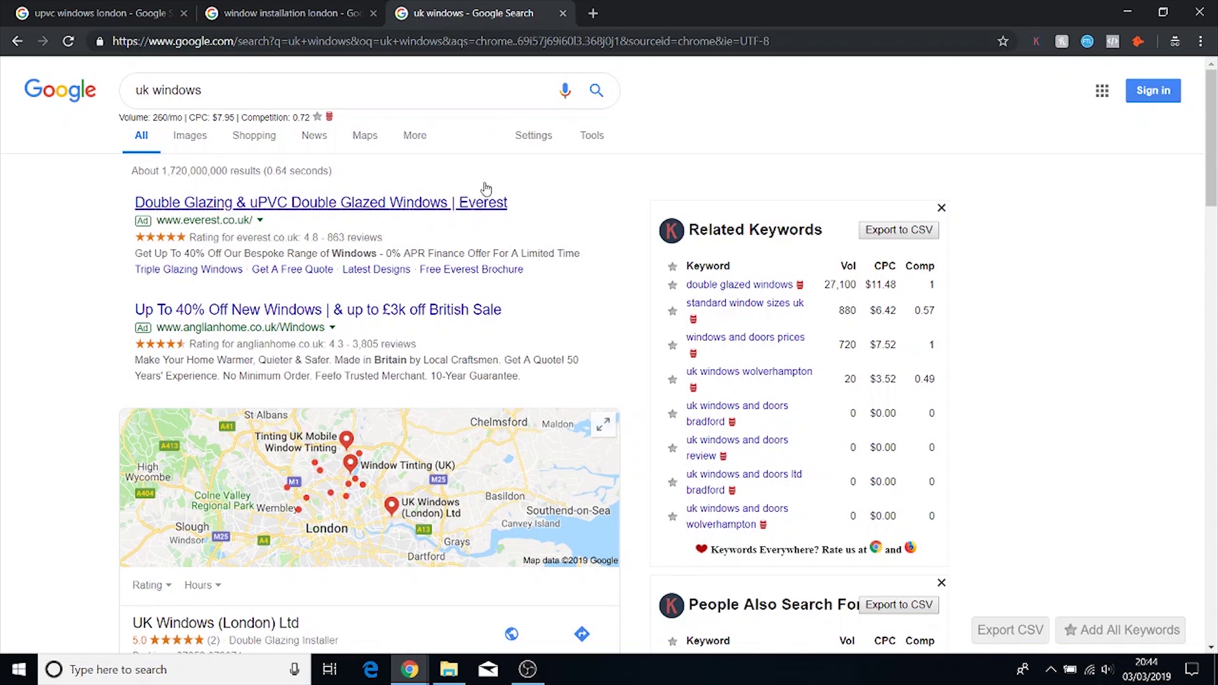
{"action": "left_click", "coordinate": [561, 15]}
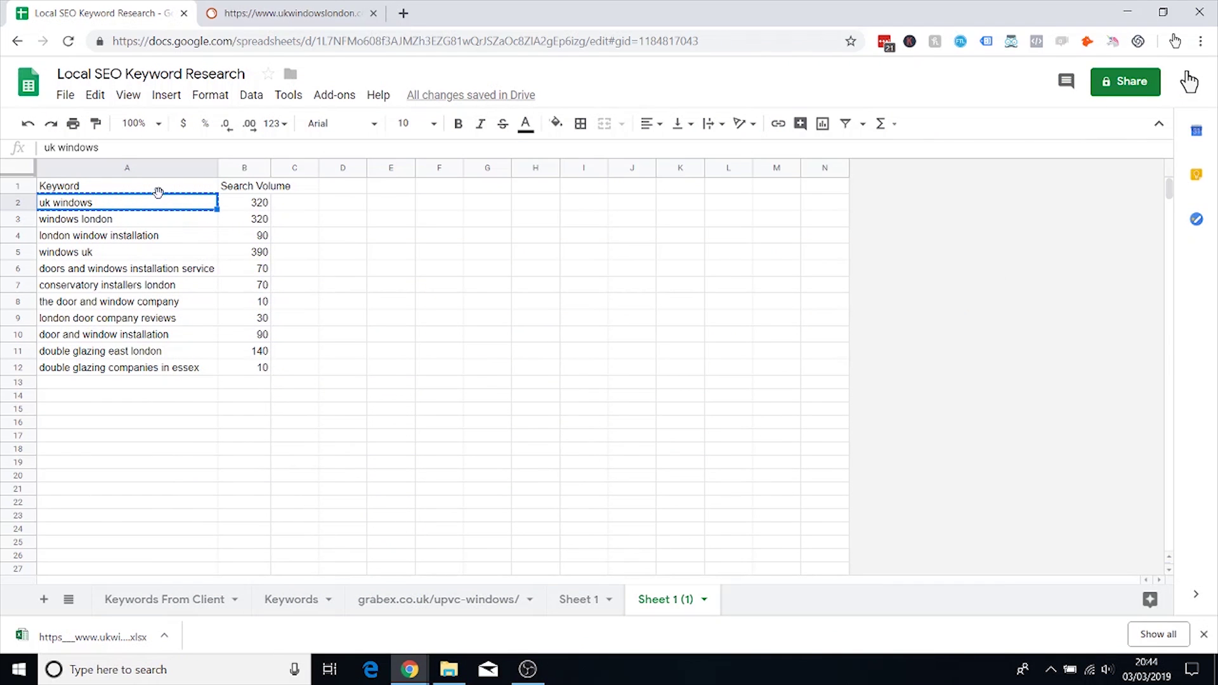
Step: Review the imported keywords in Sheet 1 (1) one by one, down to "doors and windows installation service"
{"action": "left_click", "coordinate": [155, 236]}
{"action": "left_click", "coordinate": [142, 207]}
{"action": "key", "text": "Down"}
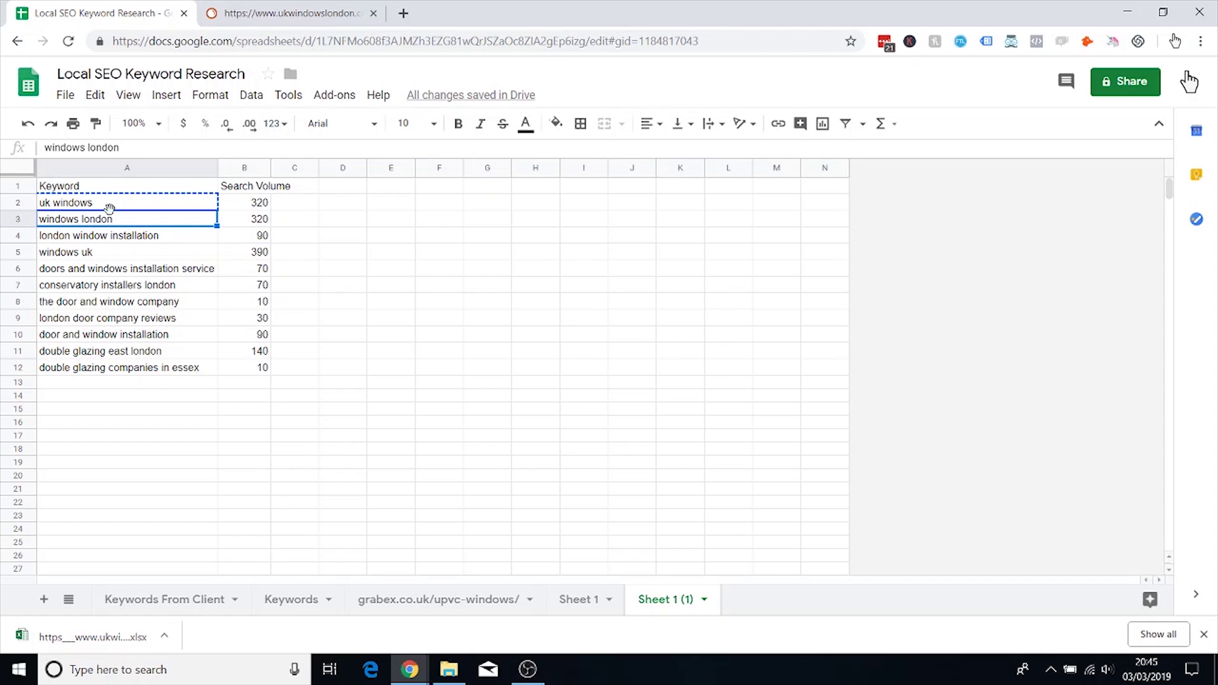
{"action": "left_click", "coordinate": [162, 252]}
{"action": "left_click", "coordinate": [146, 241]}
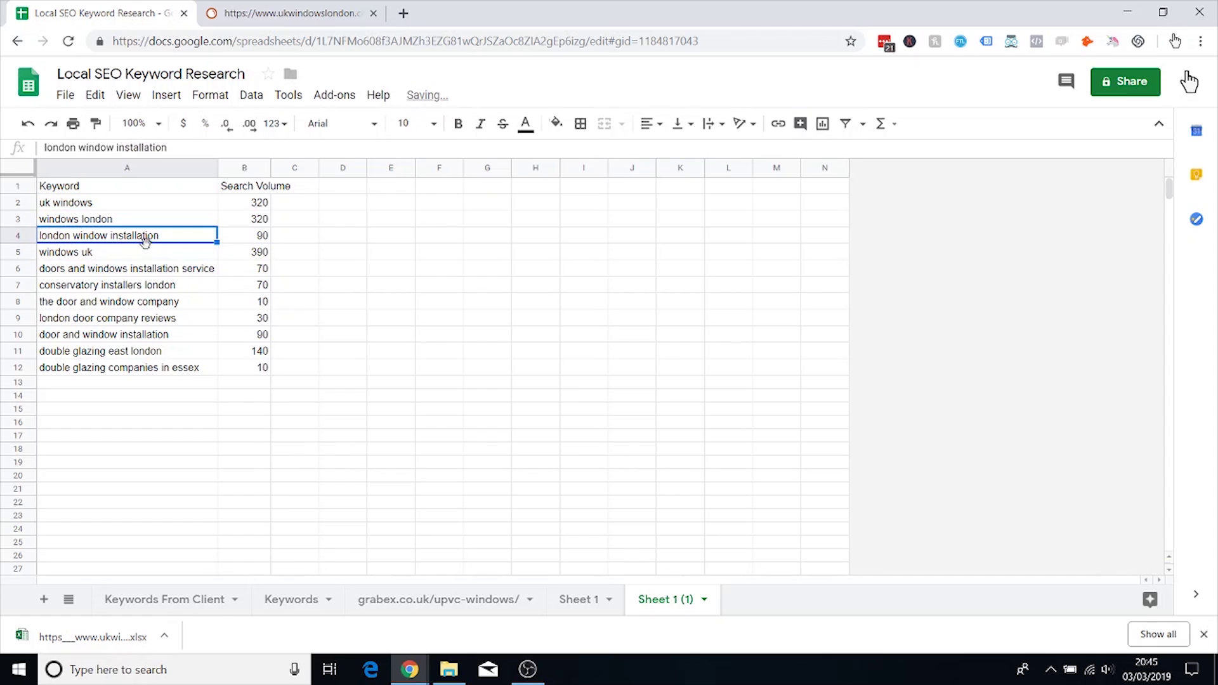
{"action": "left_click", "coordinate": [97, 258]}
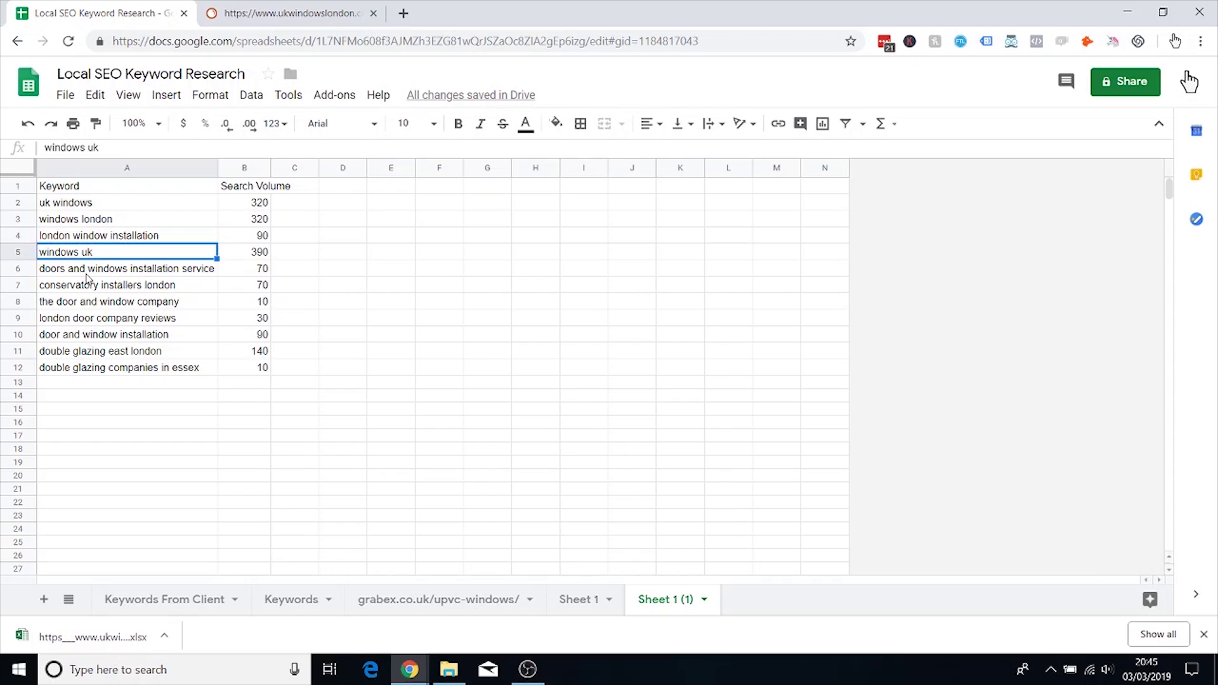
{"action": "left_click", "coordinate": [87, 274]}
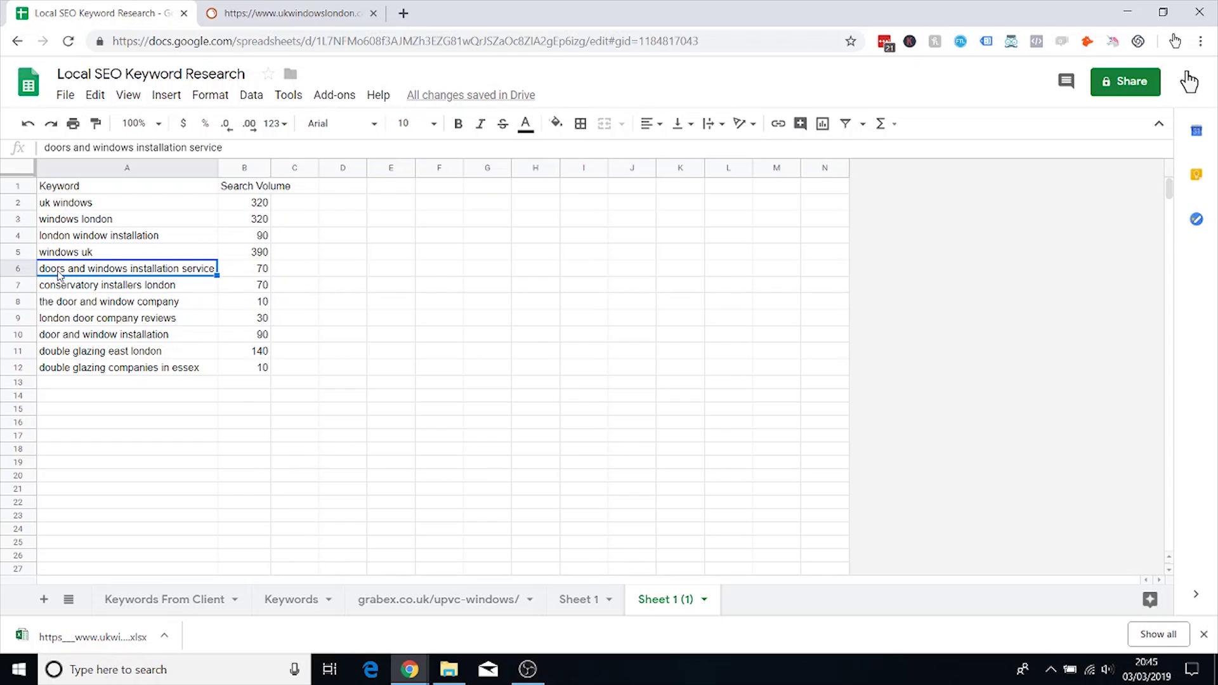
Step: Copy the keyword "conservatory installers london" and search Google for it in a new tab of the incognito window
{"action": "left_click", "coordinate": [103, 290]}
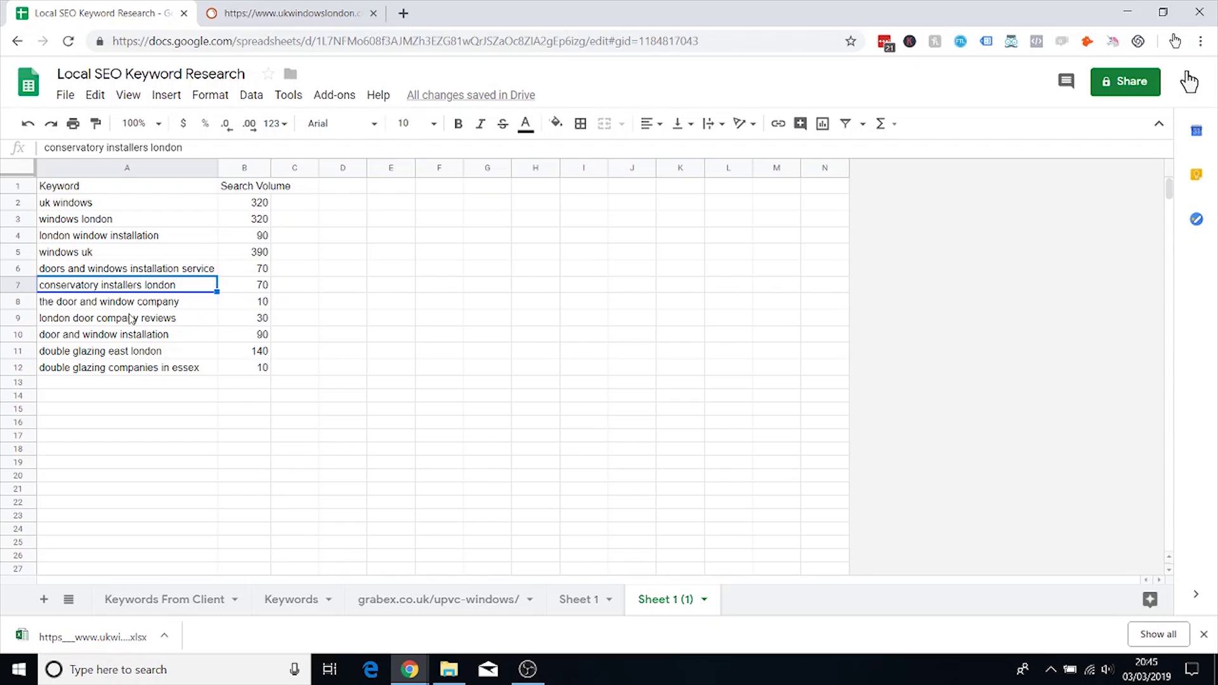
{"action": "key", "text": "ctrl+c"}
{"action": "mouse_move", "coordinate": [410, 668]}
{"action": "left_click", "coordinate": [489, 583]}
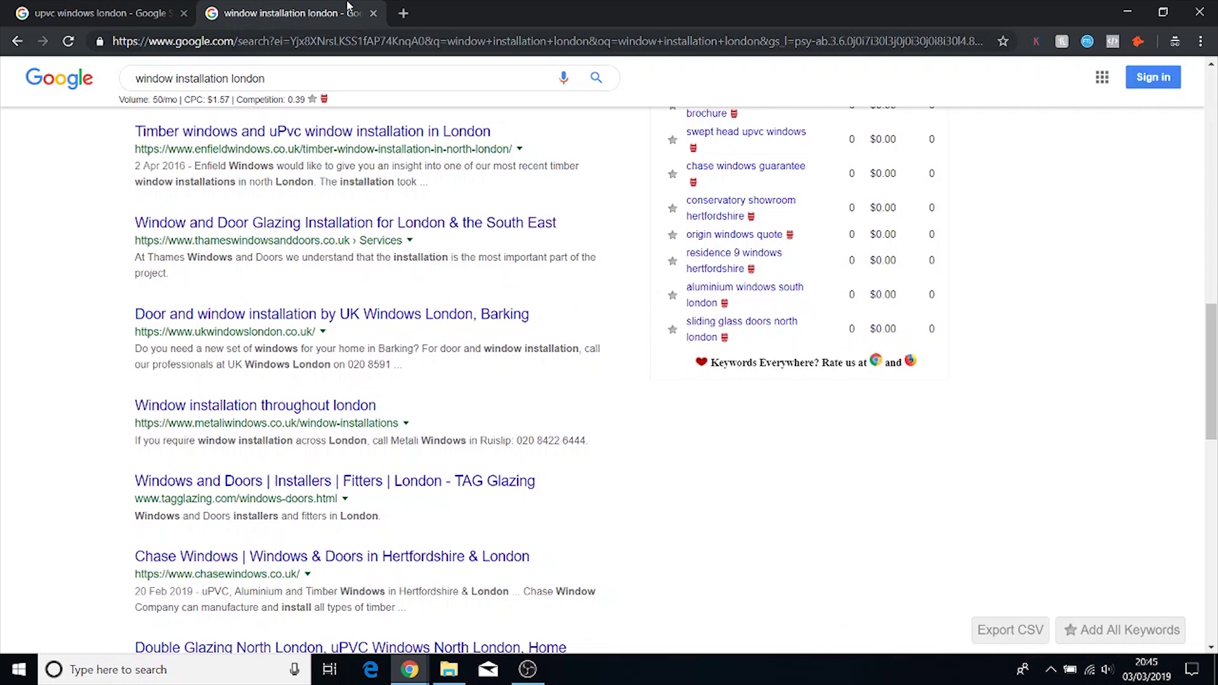
{"action": "left_click", "coordinate": [401, 15]}
{"action": "key", "text": "ctrl+v"}
{"action": "key", "text": "Return"}
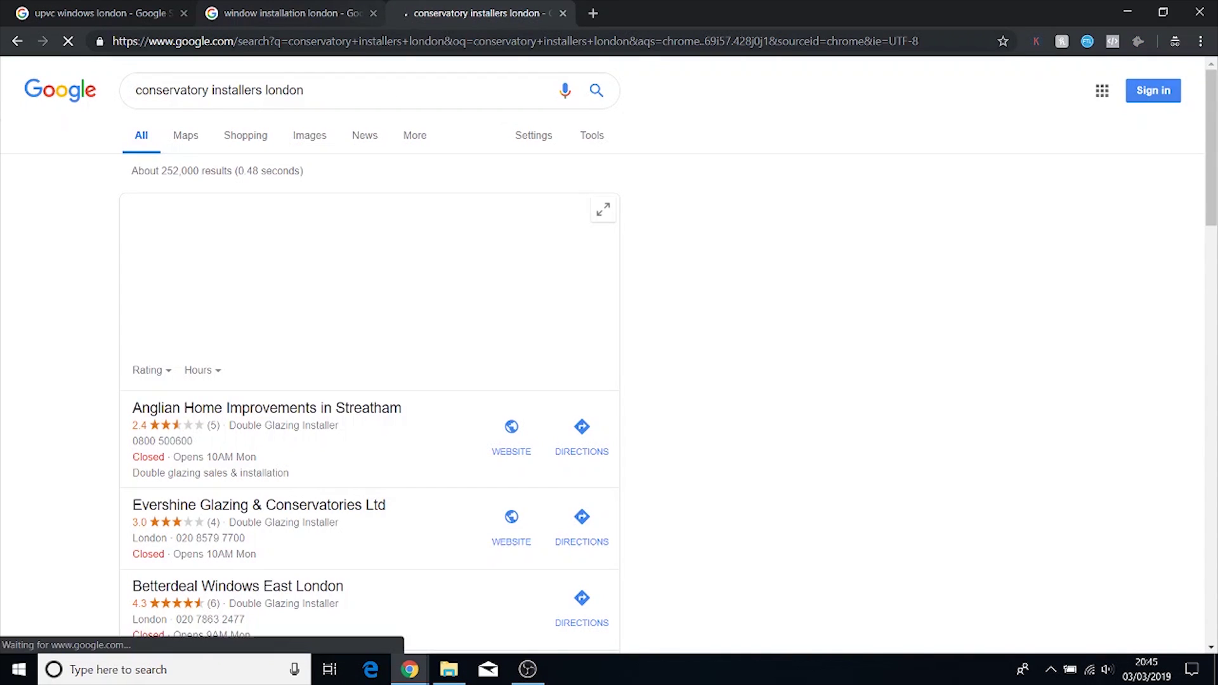
Step: Look through the "conservatory installers london" results and open the dgcos.org.uk London listing in a separate tab
{"action": "scroll", "coordinate": [364, 240], "scroll_direction": "down", "scroll_amount": 6}
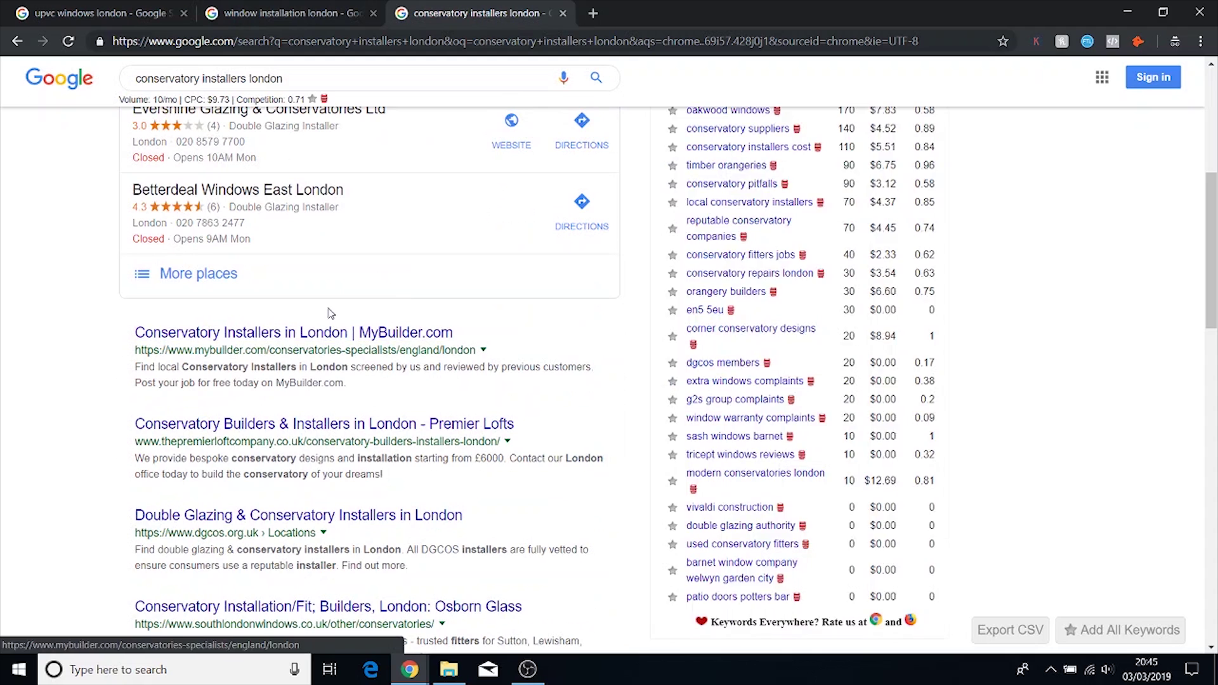
{"action": "scroll", "coordinate": [331, 313], "scroll_direction": "down", "scroll_amount": 2}
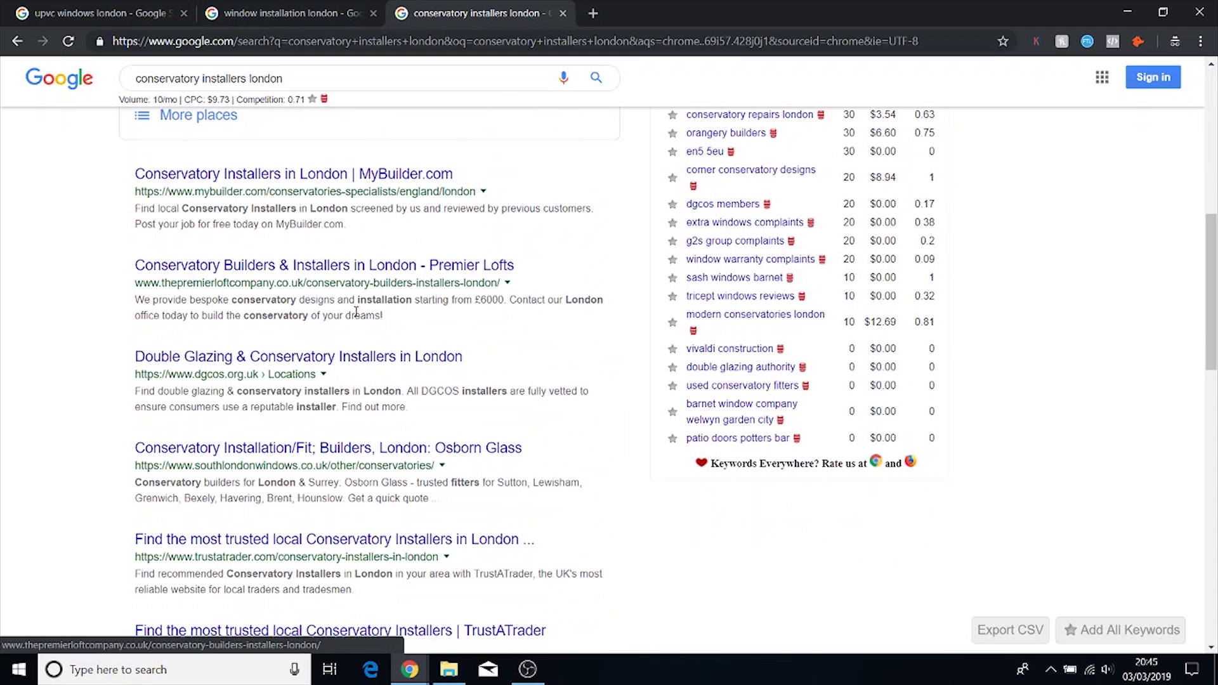
{"action": "right_click", "coordinate": [212, 363]}
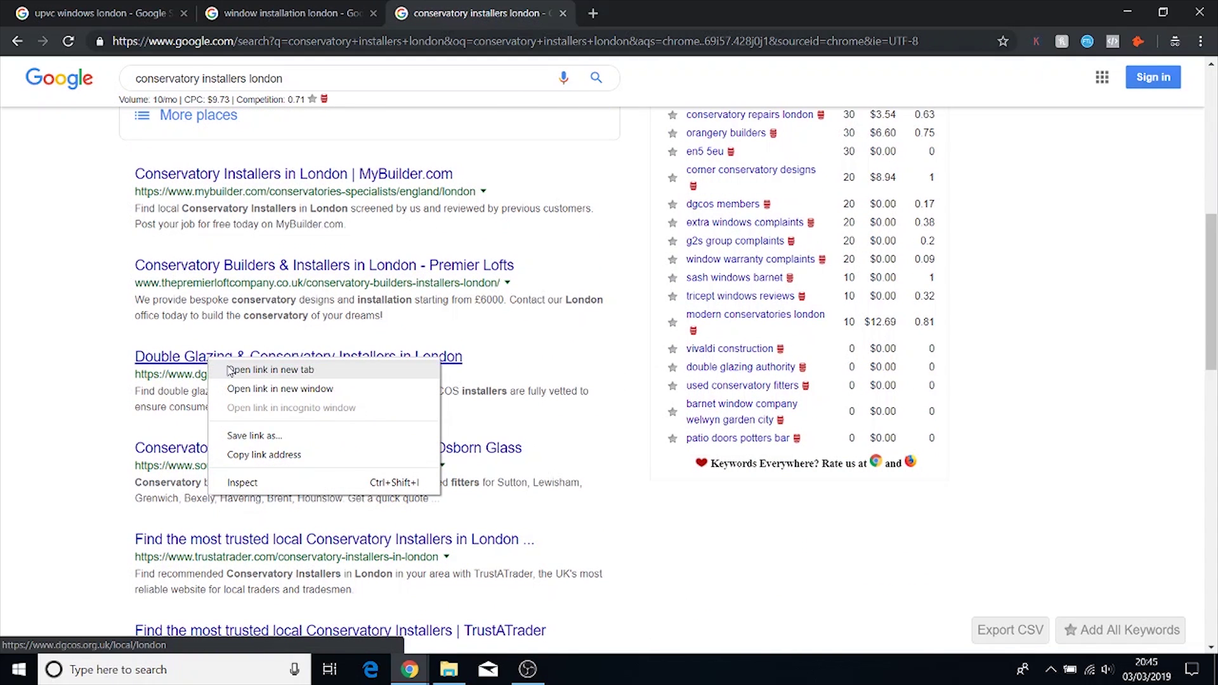
{"action": "left_click", "coordinate": [254, 371]}
{"action": "left_click", "coordinate": [682, 14]}
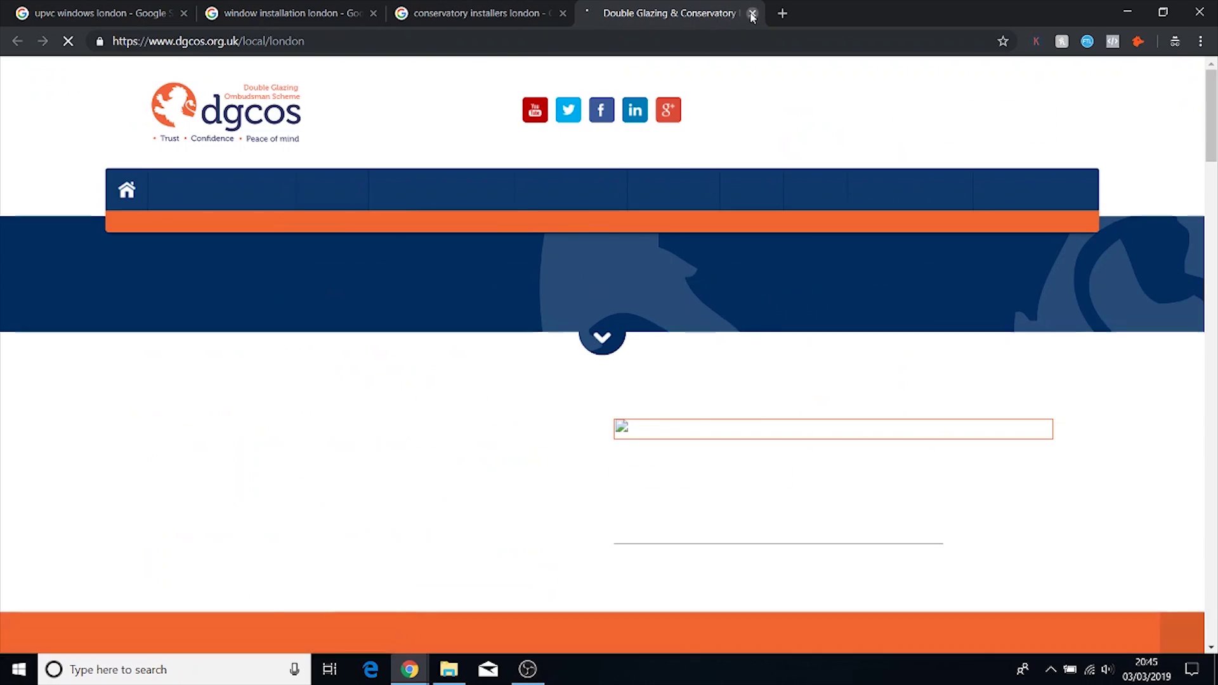
Step: Examine the dgcos.org.uk London page for the services and location of the installer it presents, and close the page
{"action": "scroll", "coordinate": [649, 176], "scroll_direction": "down", "scroll_amount": 4}
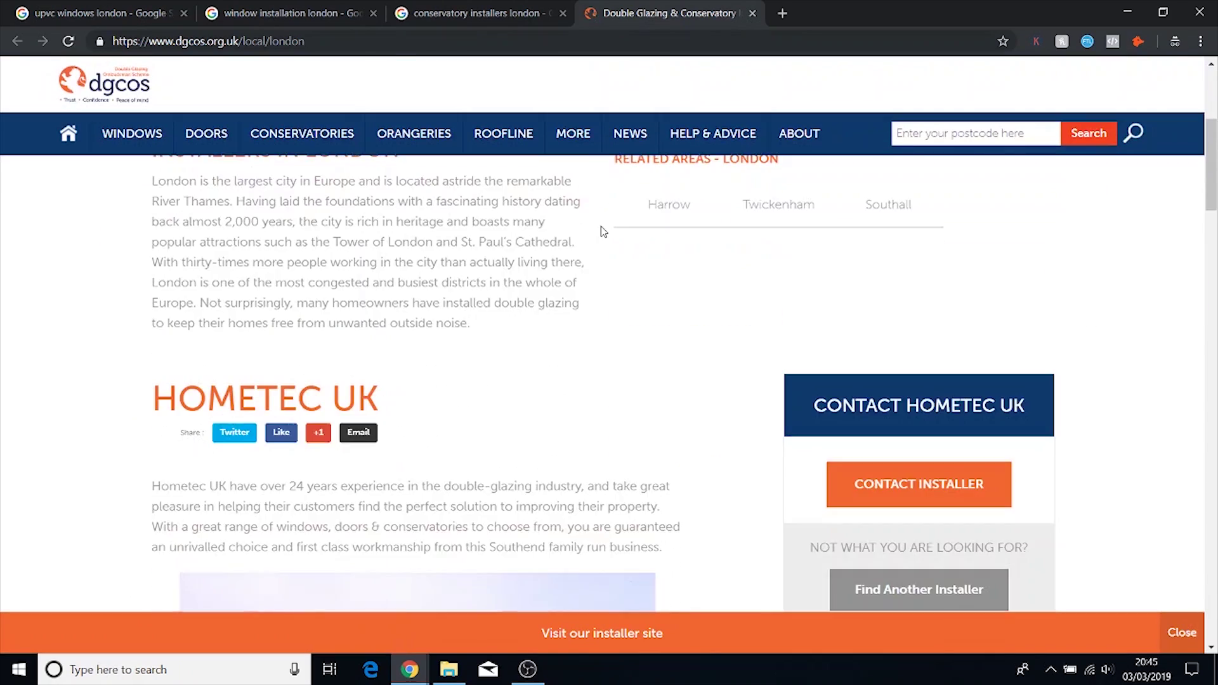
{"action": "scroll", "coordinate": [603, 235], "scroll_direction": "up", "scroll_amount": 2}
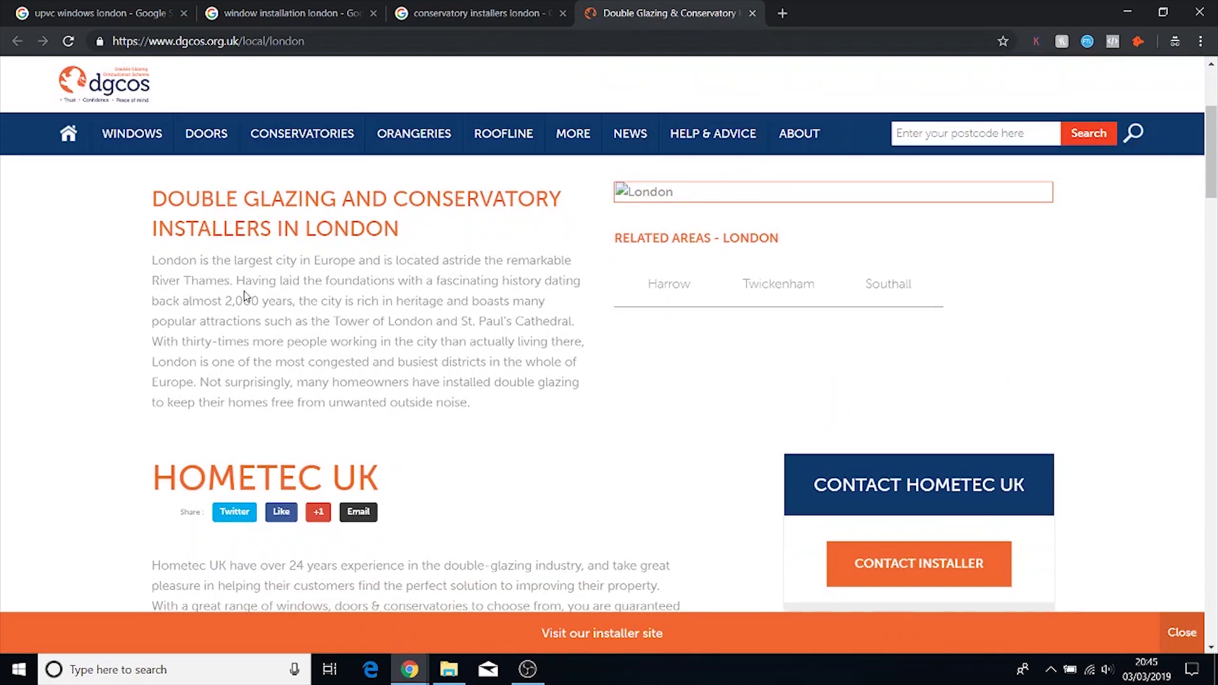
{"action": "scroll", "coordinate": [444, 254], "scroll_direction": "down", "scroll_amount": 8}
{"action": "scroll", "coordinate": [461, 236], "scroll_direction": "down", "scroll_amount": 10}
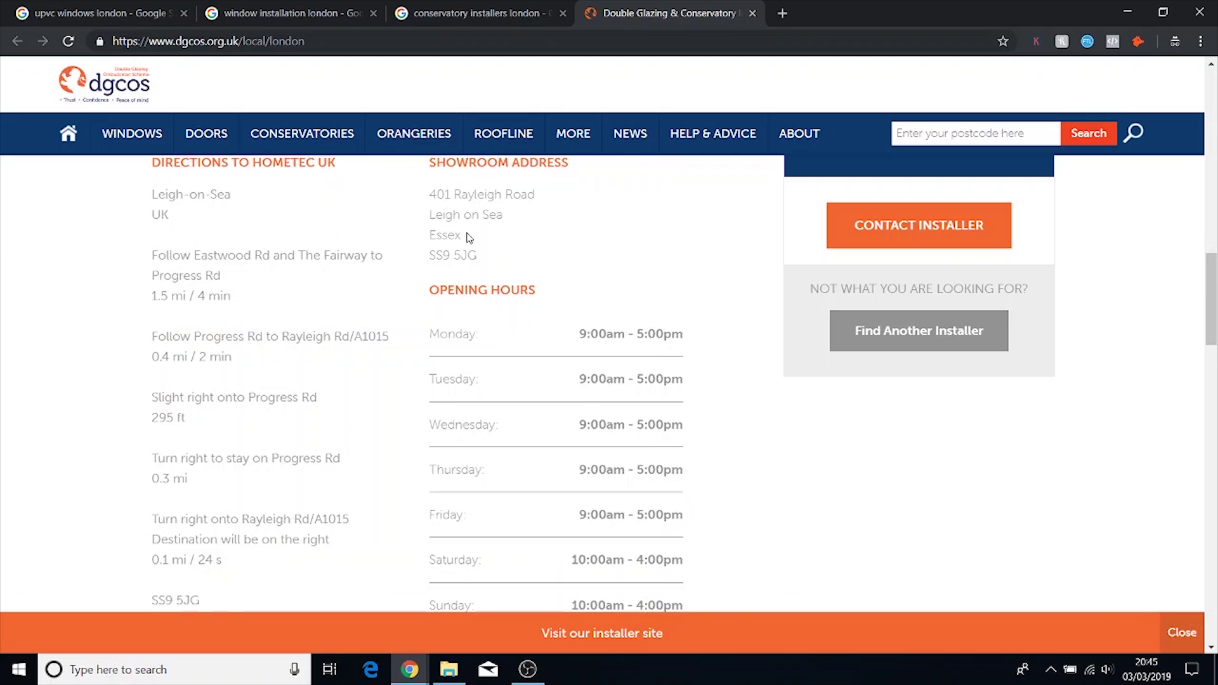
{"action": "scroll", "coordinate": [461, 236], "scroll_direction": "up", "scroll_amount": 14}
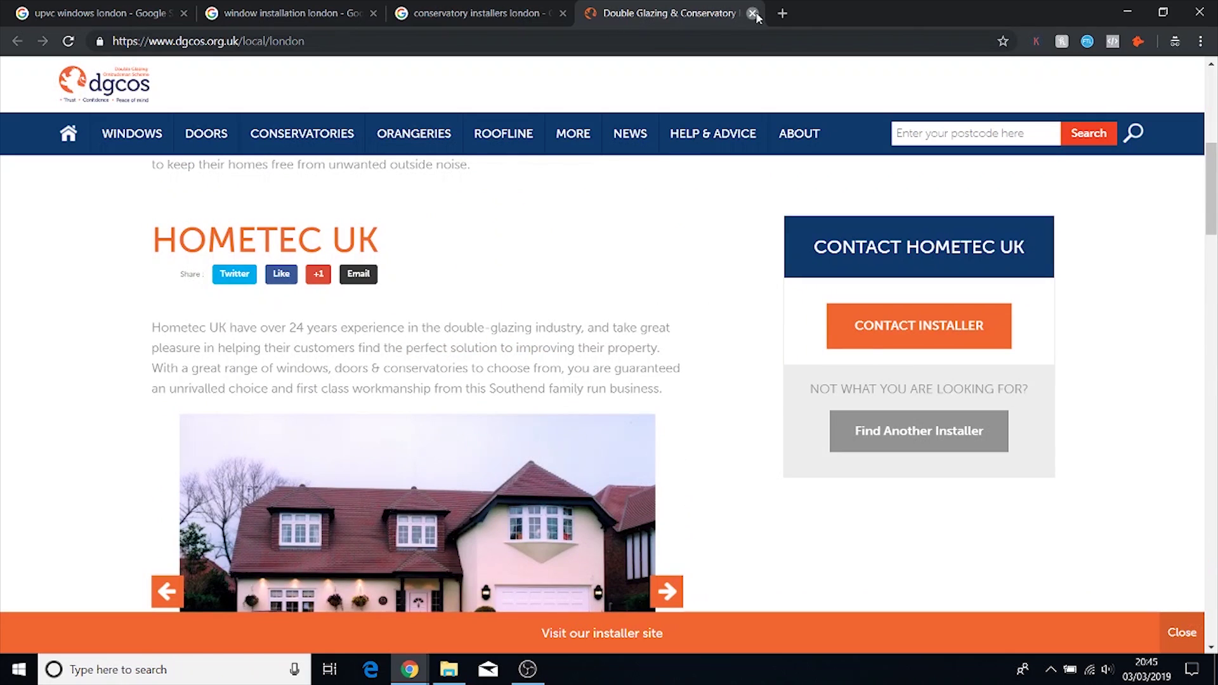
{"action": "left_click", "coordinate": [752, 13]}
Step: Delete the row of the keyword "the door and window company" from Sheet 1 (1) and select "london door company reviews"
{"action": "left_click", "coordinate": [1128, 11]}
{"action": "left_click", "coordinate": [142, 307]}
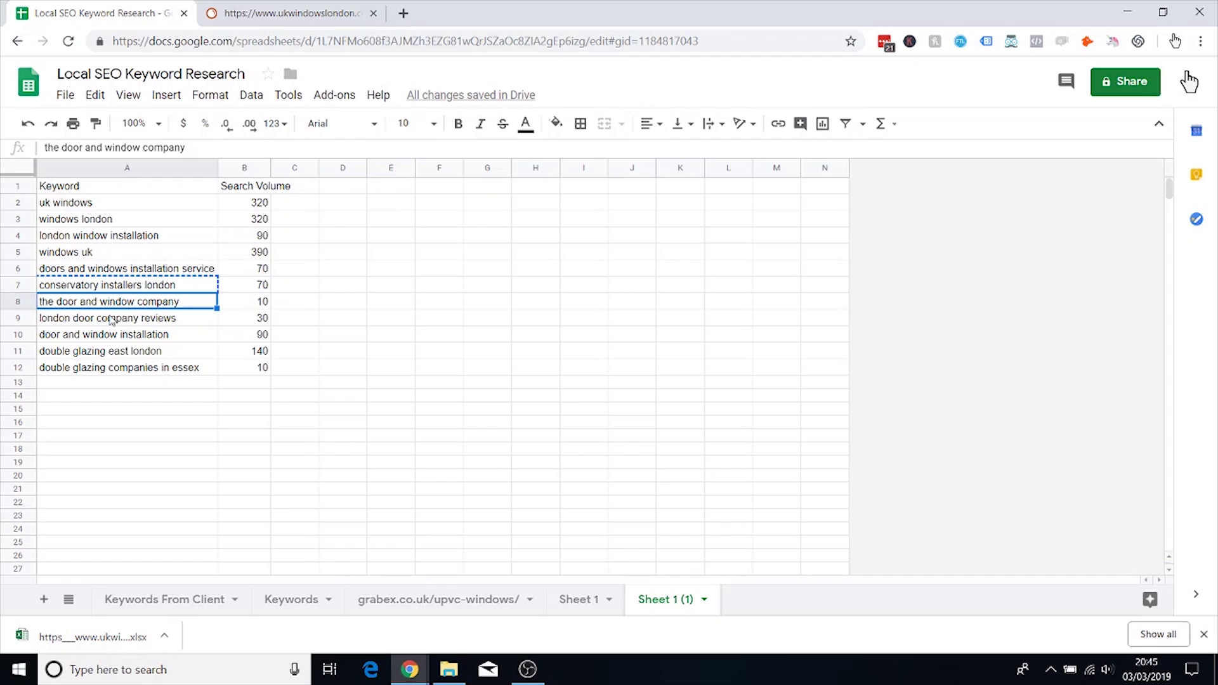
{"action": "right_click", "coordinate": [18, 304]}
{"action": "left_click", "coordinate": [64, 480]}
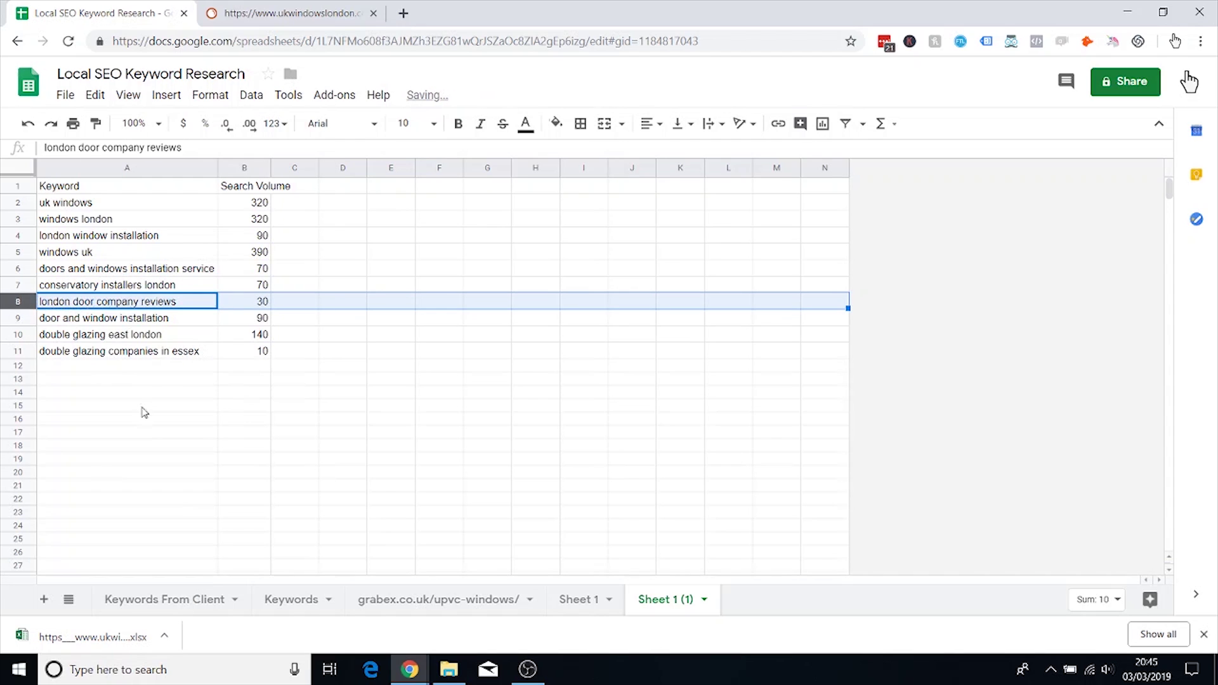
{"action": "left_click", "coordinate": [91, 313]}
{"action": "left_click", "coordinate": [83, 305]}
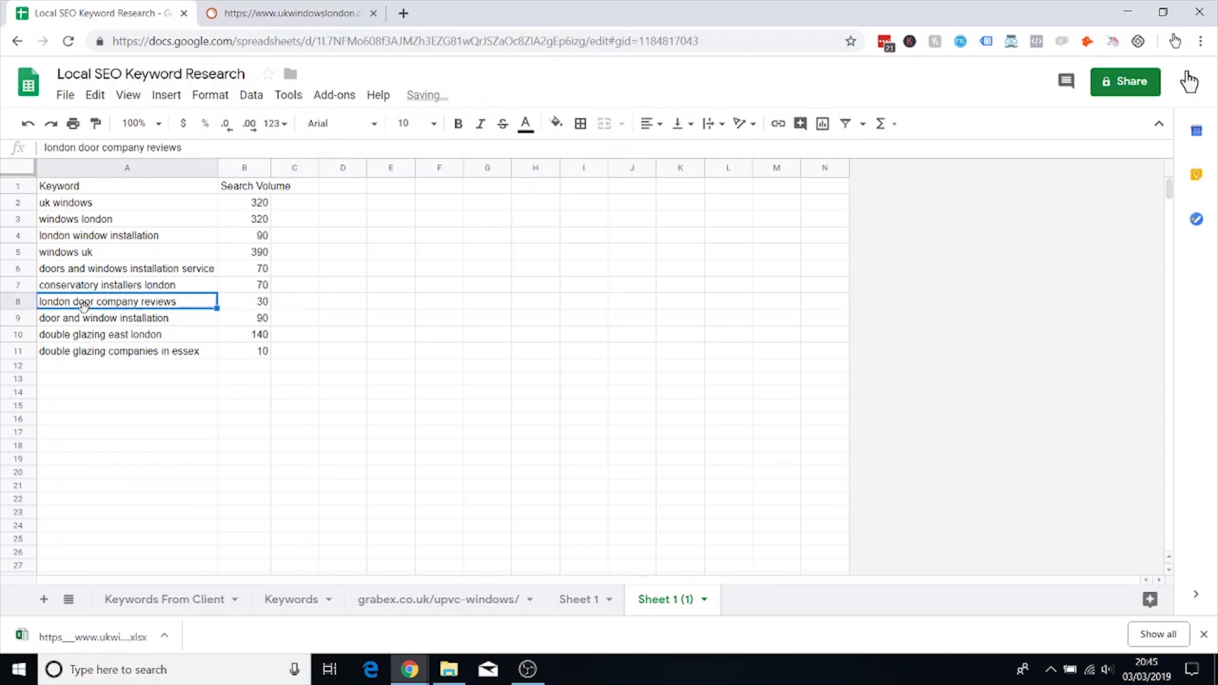
Step: Delete the rows of the keywords "london door company reviews" and "double glazing companies in essex" from Sheet 1 (1)
{"action": "right_click", "coordinate": [25, 306]}
{"action": "left_click", "coordinate": [63, 483]}
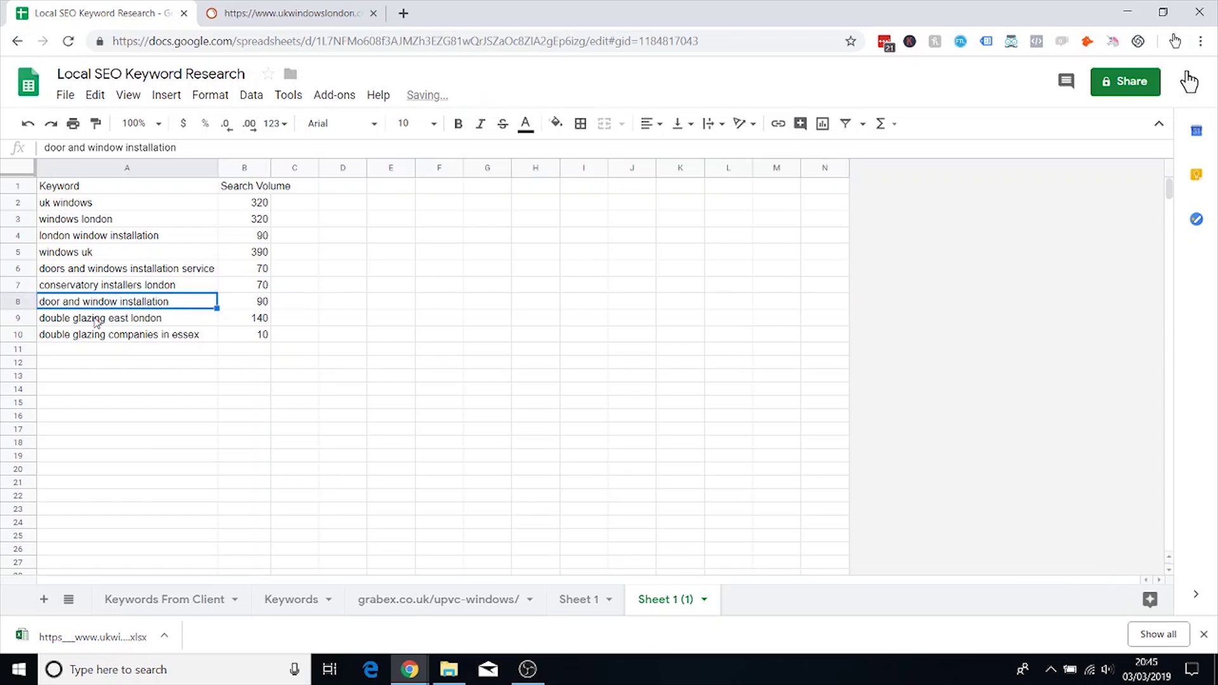
{"action": "left_click", "coordinate": [97, 320]}
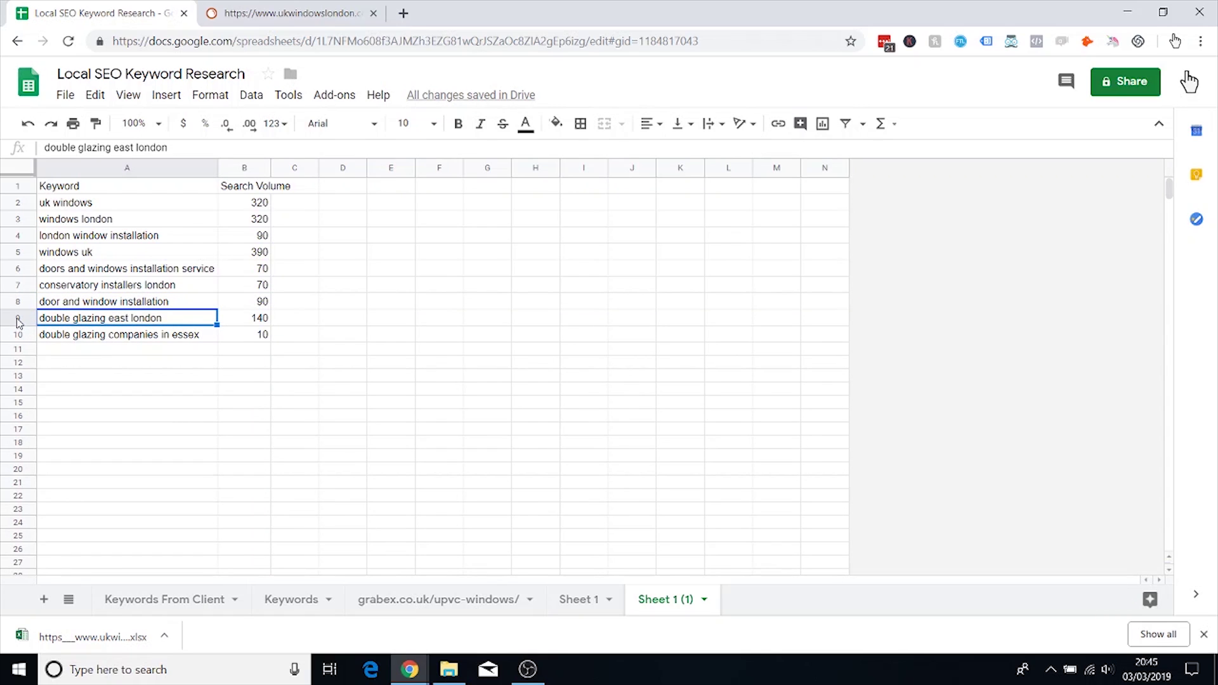
{"action": "left_click", "coordinate": [79, 336]}
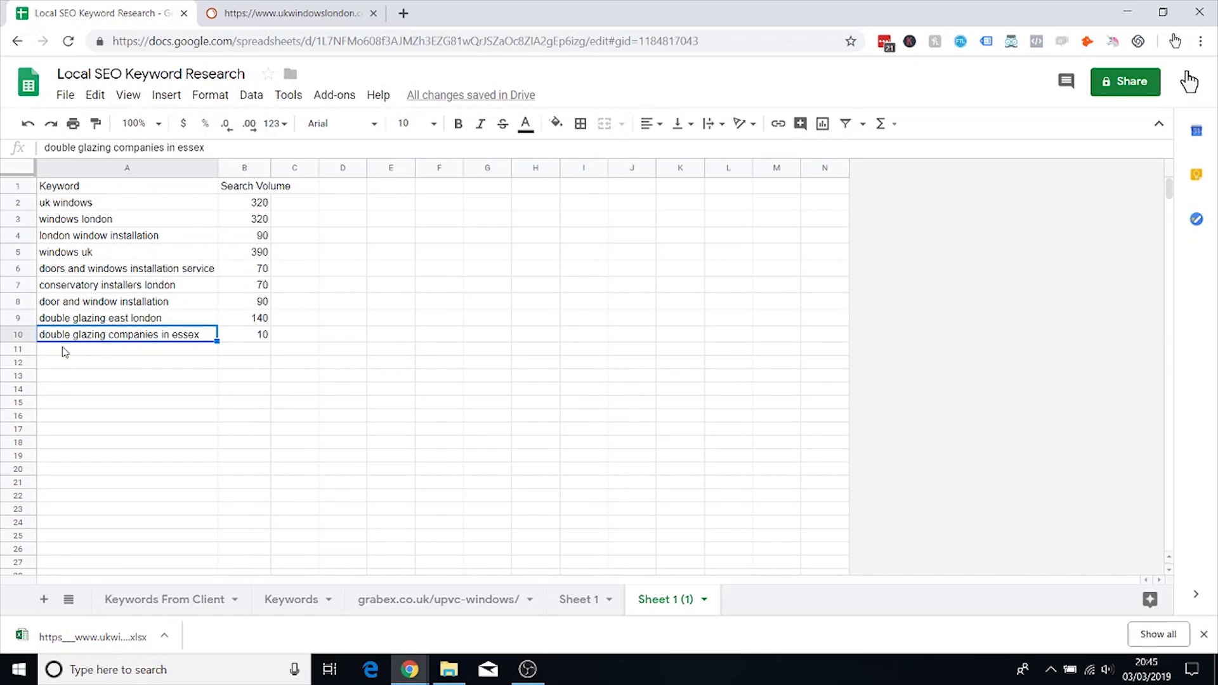
{"action": "left_click", "coordinate": [17, 338]}
{"action": "right_click", "coordinate": [16, 338]}
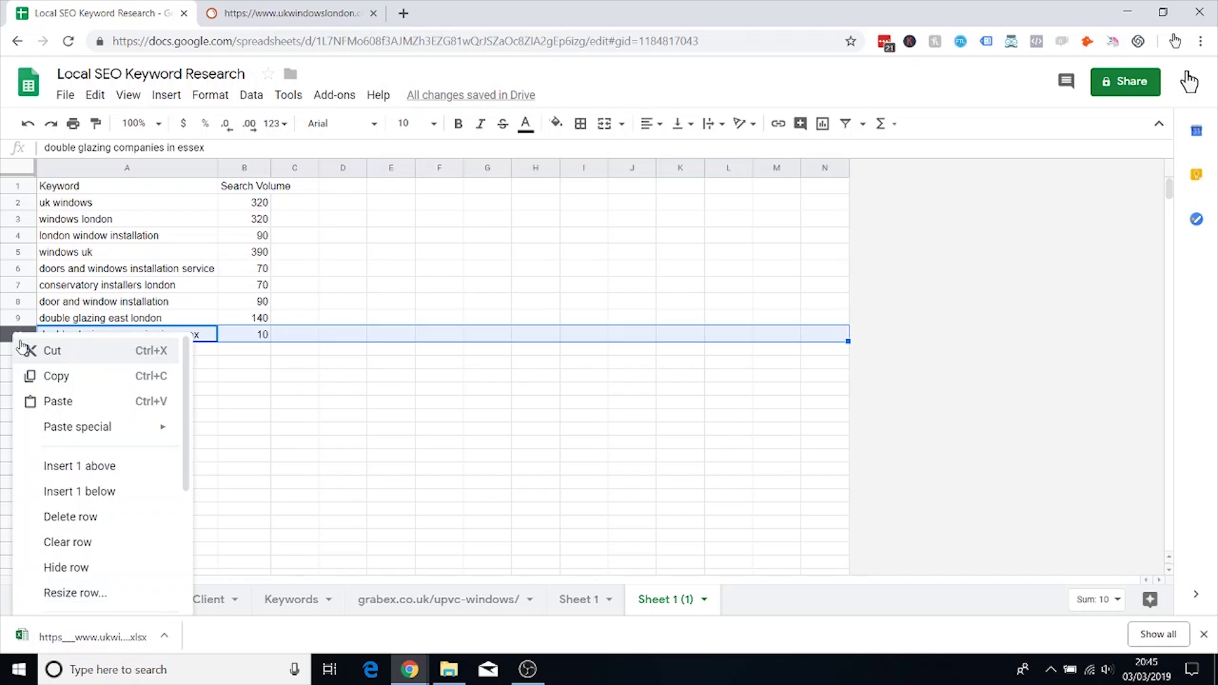
{"action": "left_click", "coordinate": [75, 515]}
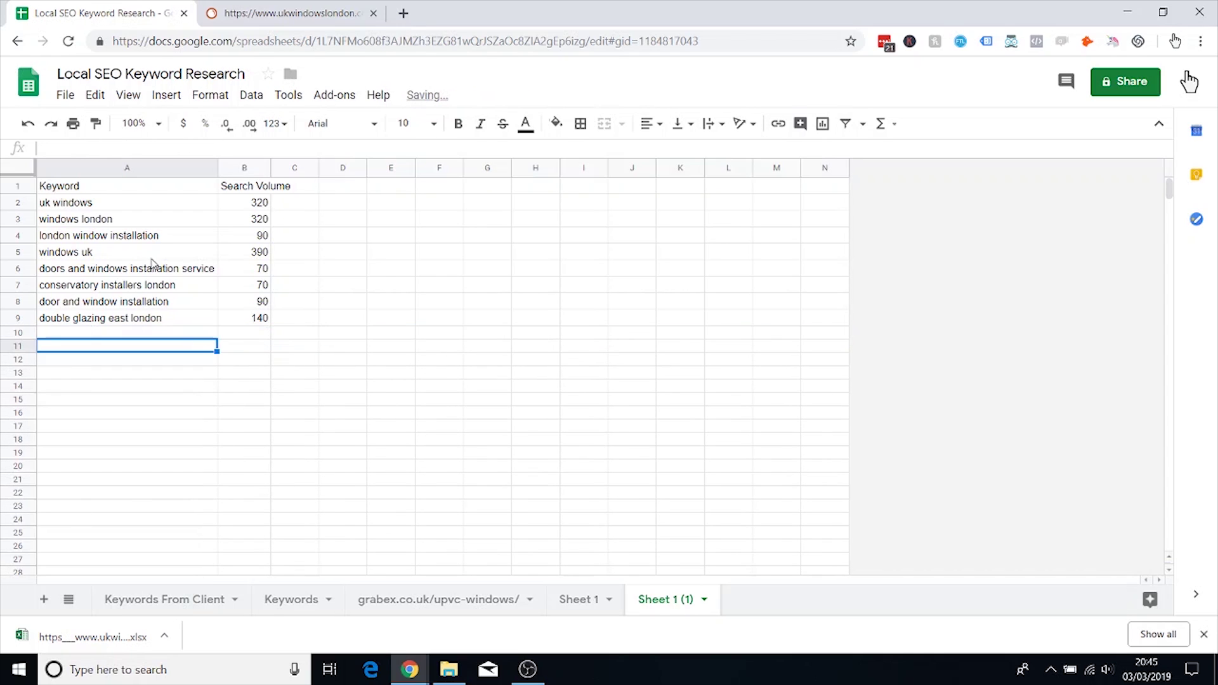
Step: Copy the remaining keywords with their search volumes from Sheet 1 (1) and paste them below "upvc window installation" in the Keywords sheet
{"action": "left_click", "coordinate": [111, 206]}
{"action": "left_click_drag", "start_coordinate": [112, 209], "coordinate": [253, 318]}
{"action": "key", "text": "ctrl+c"}
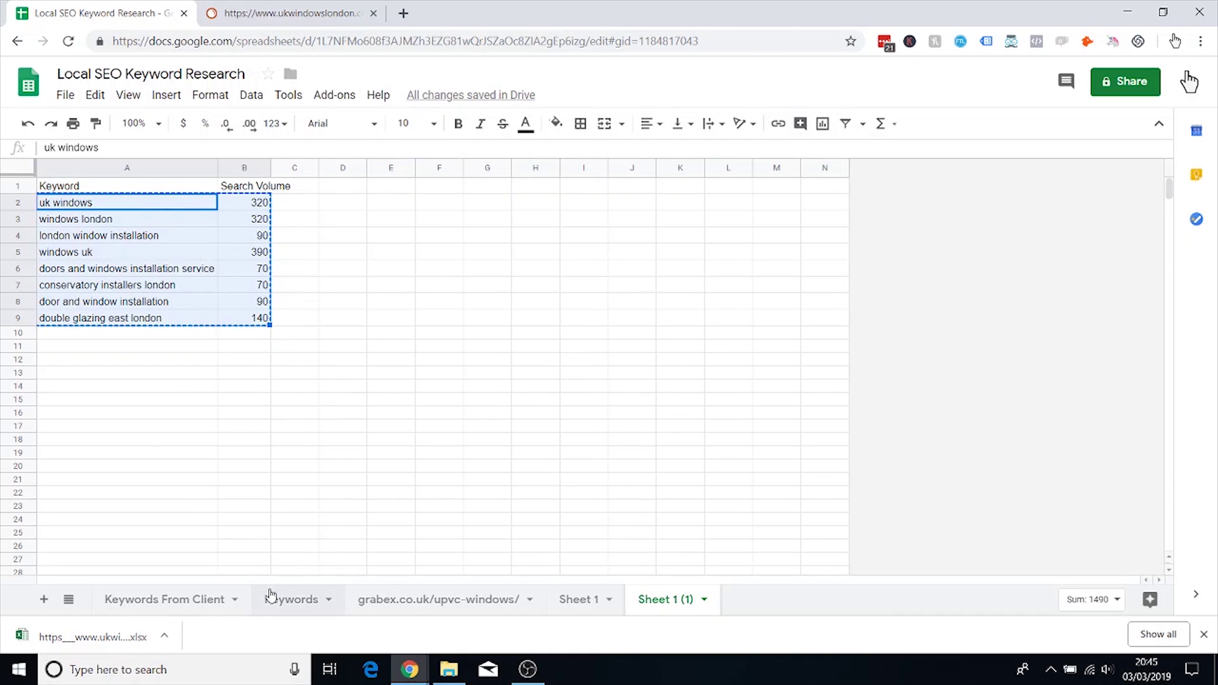
{"action": "left_click", "coordinate": [289, 599]}
{"action": "left_click", "coordinate": [85, 290]}
{"action": "key", "text": "ctrl+v"}
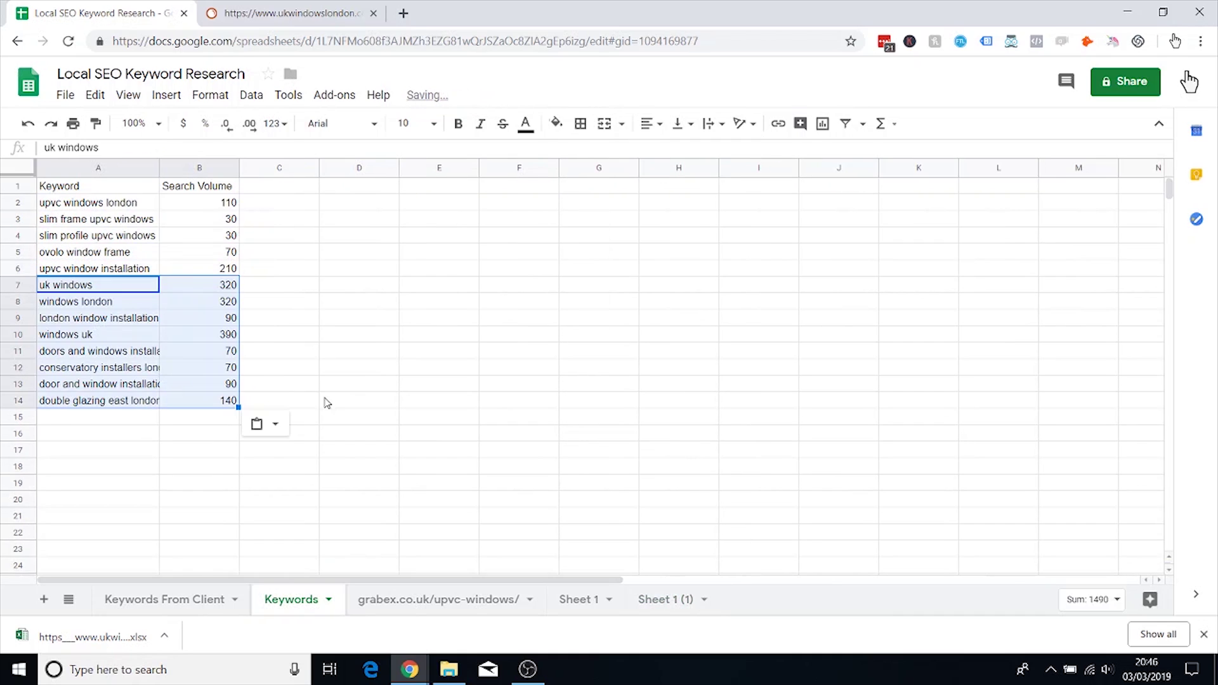
{"action": "left_click", "coordinate": [314, 401]}
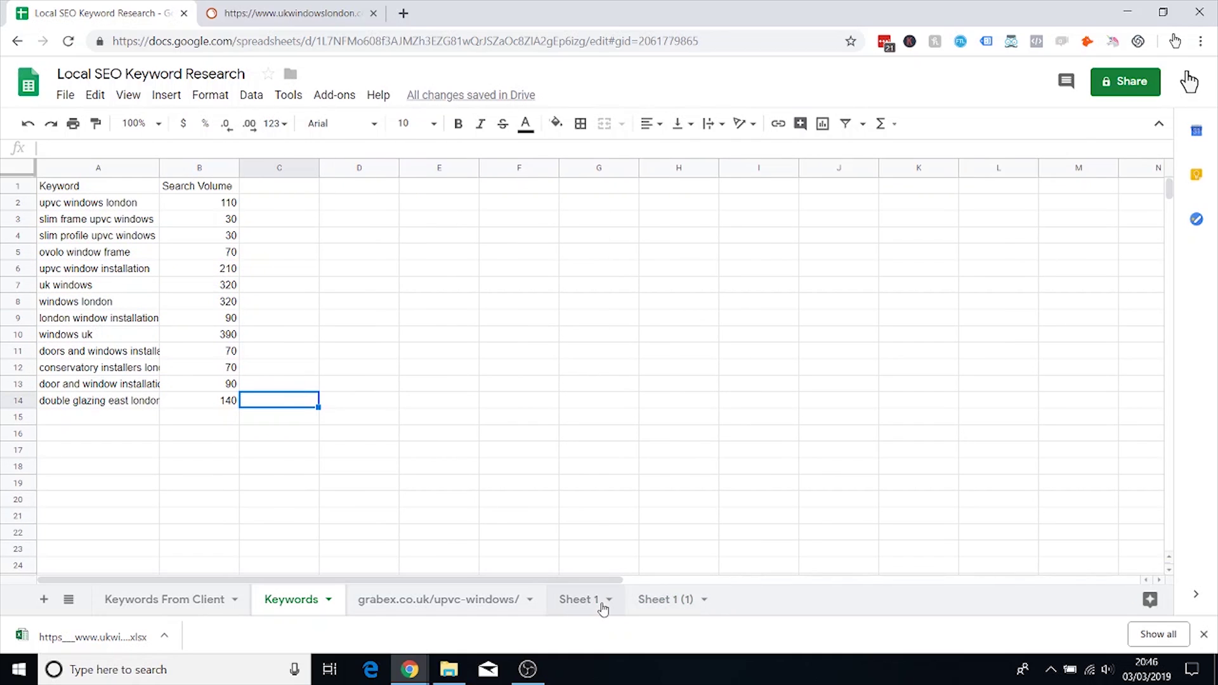
Step: Delete the grabex.co.uk/upvc-windows/ sheet from the spreadsheet
{"action": "left_click", "coordinate": [600, 603]}
{"action": "left_click", "coordinate": [657, 603]}
{"action": "left_click", "coordinate": [577, 600]}
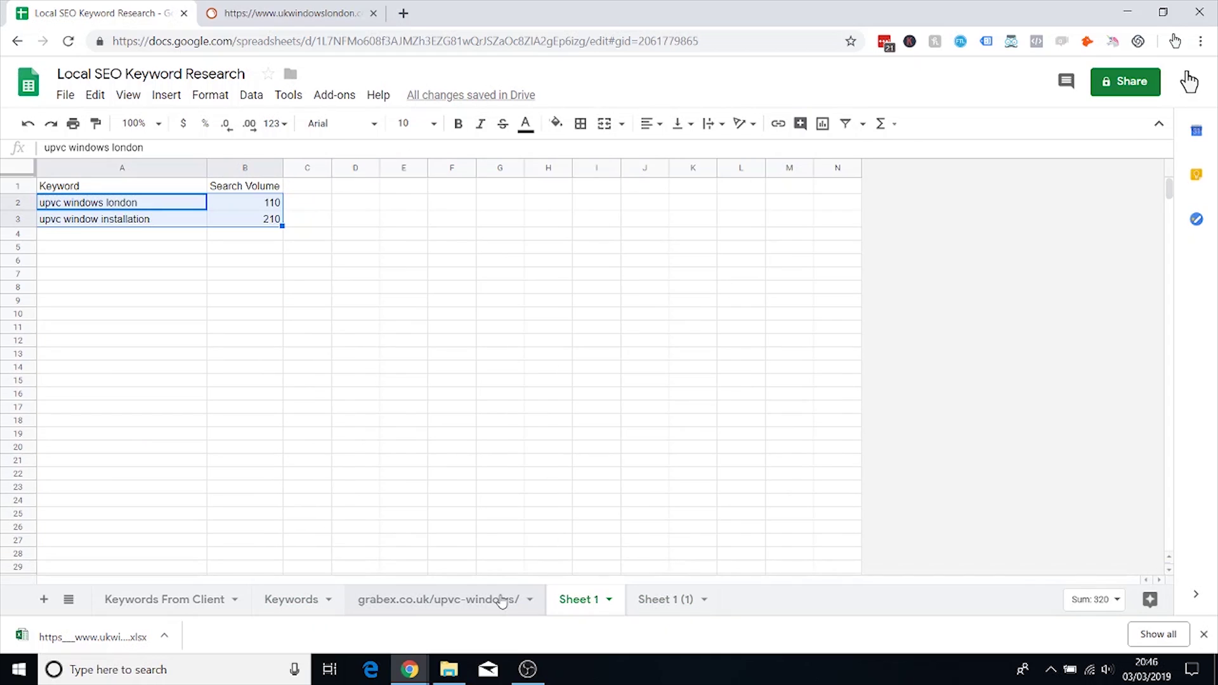
{"action": "left_click", "coordinate": [504, 600]}
{"action": "left_click", "coordinate": [531, 603]}
{"action": "left_click", "coordinate": [558, 381]}
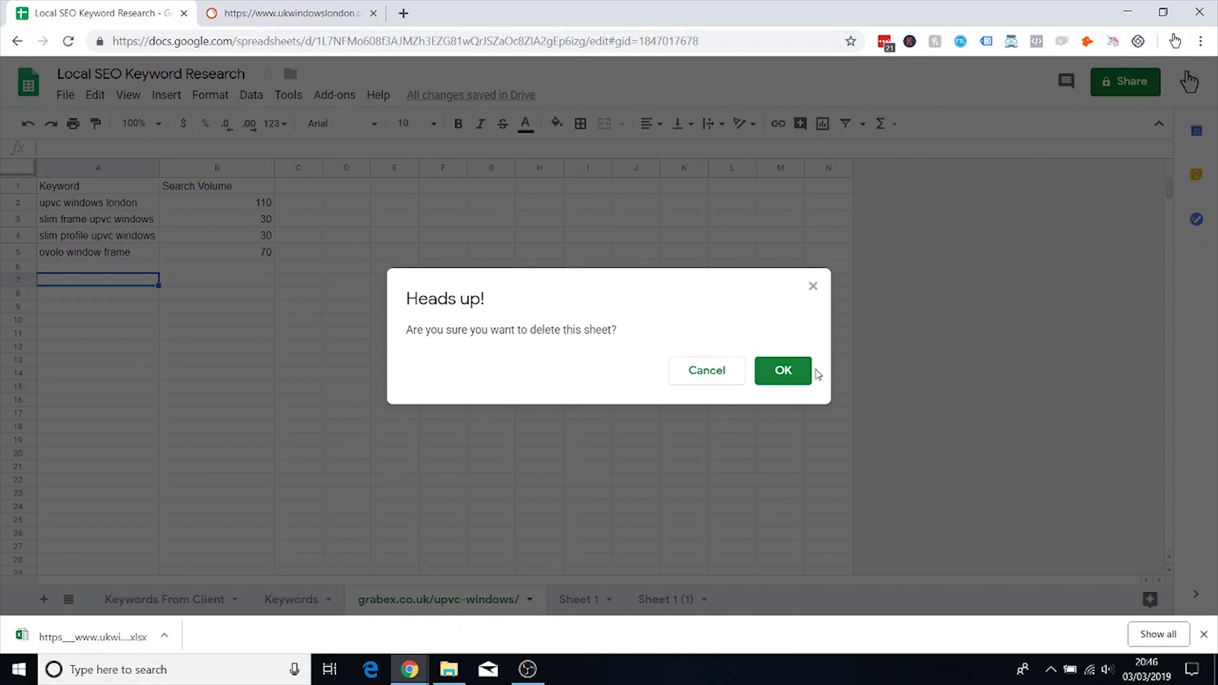
{"action": "key", "text": "Return"}
Step: Delete the sheets Sheet 1 and Sheet 1 (1), keeping only Keywords From Client and Keywords
{"action": "left_click", "coordinate": [412, 602]}
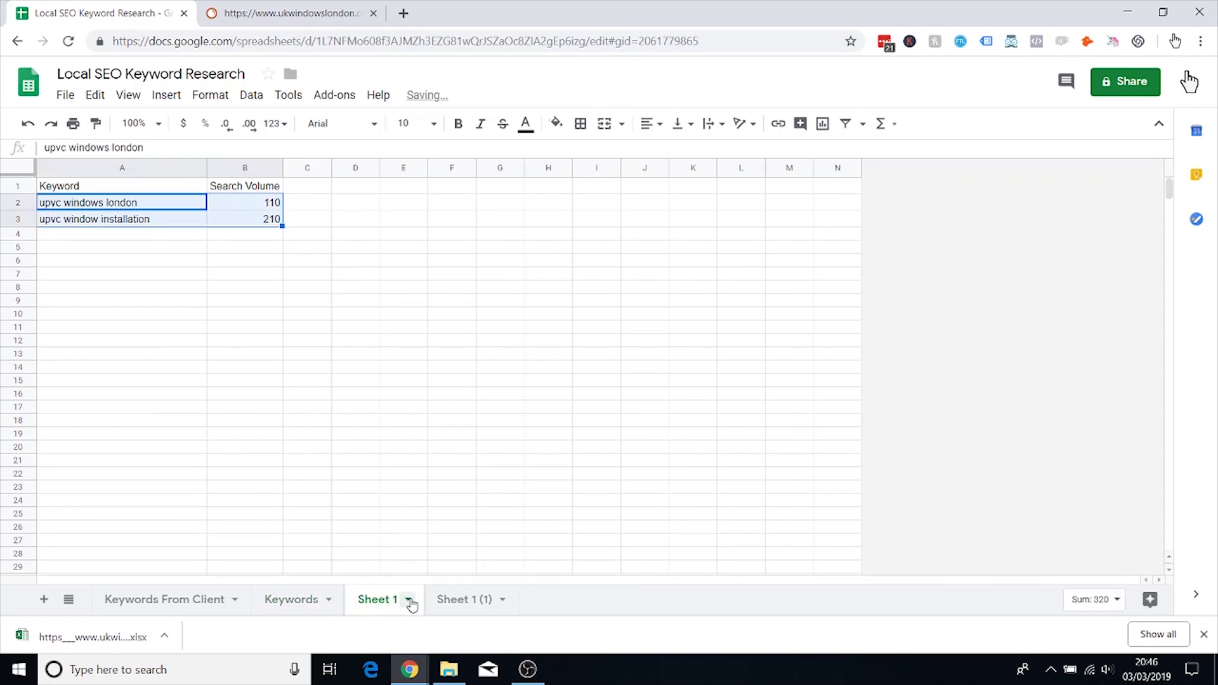
{"action": "left_click", "coordinate": [384, 324]}
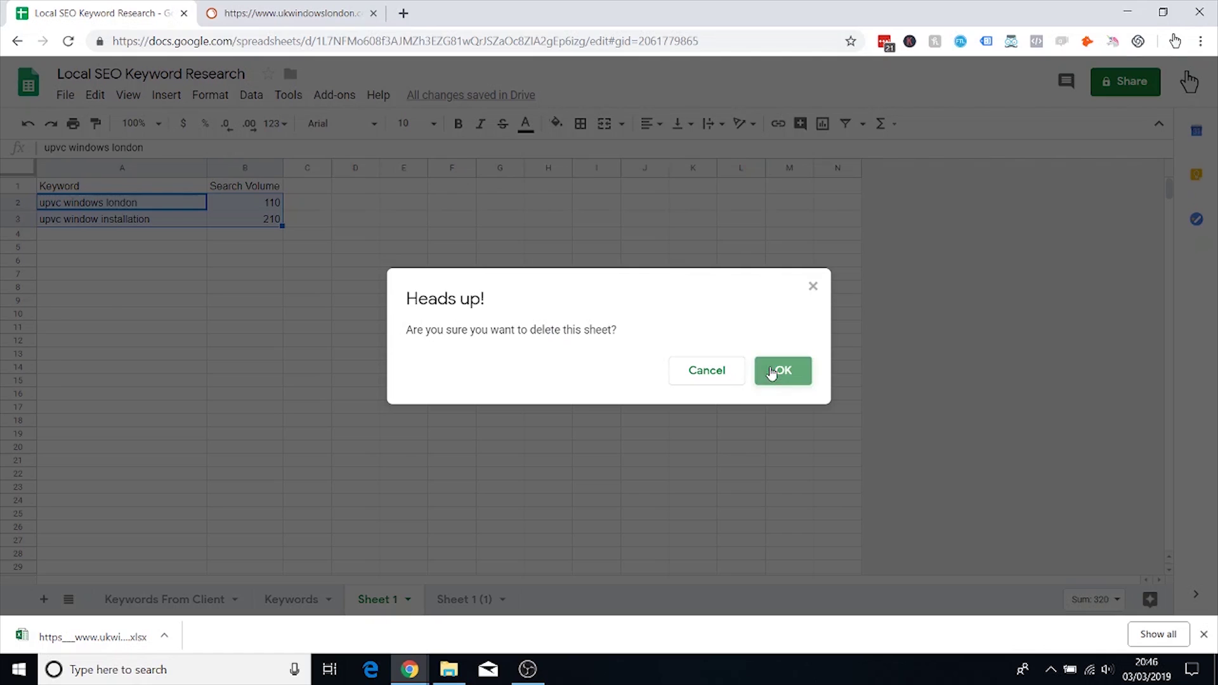
{"action": "left_click", "coordinate": [779, 371]}
{"action": "left_click", "coordinate": [425, 601]}
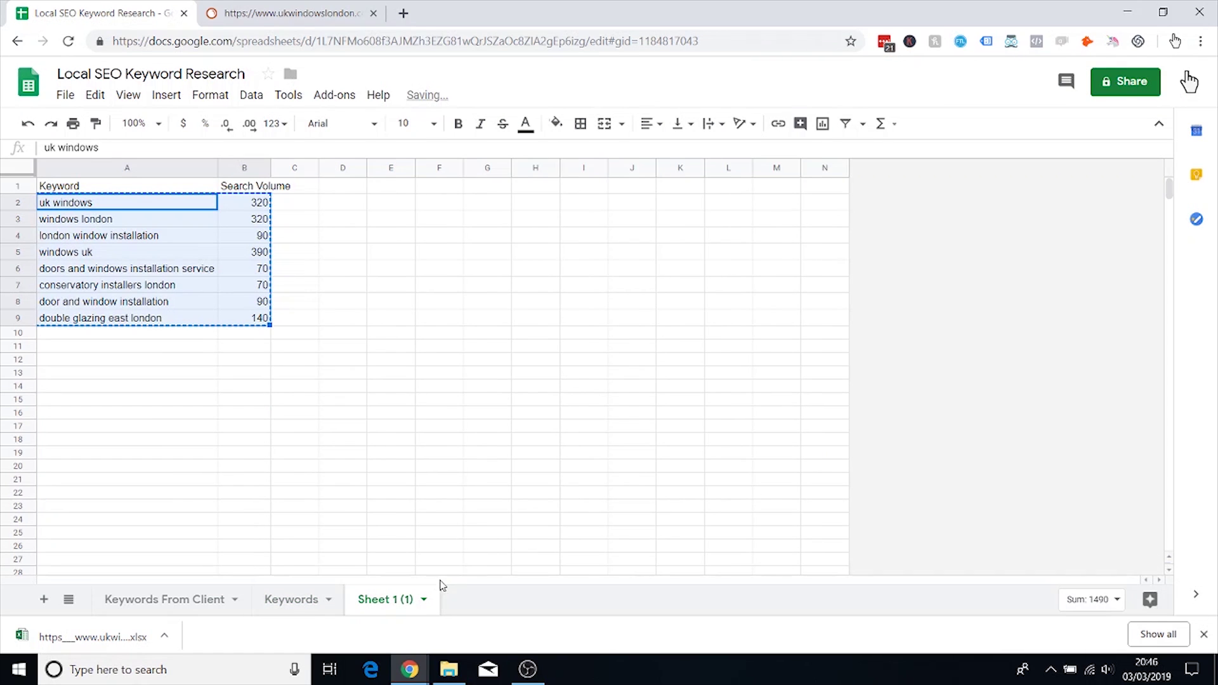
{"action": "left_click", "coordinate": [424, 599]}
{"action": "left_click", "coordinate": [381, 322]}
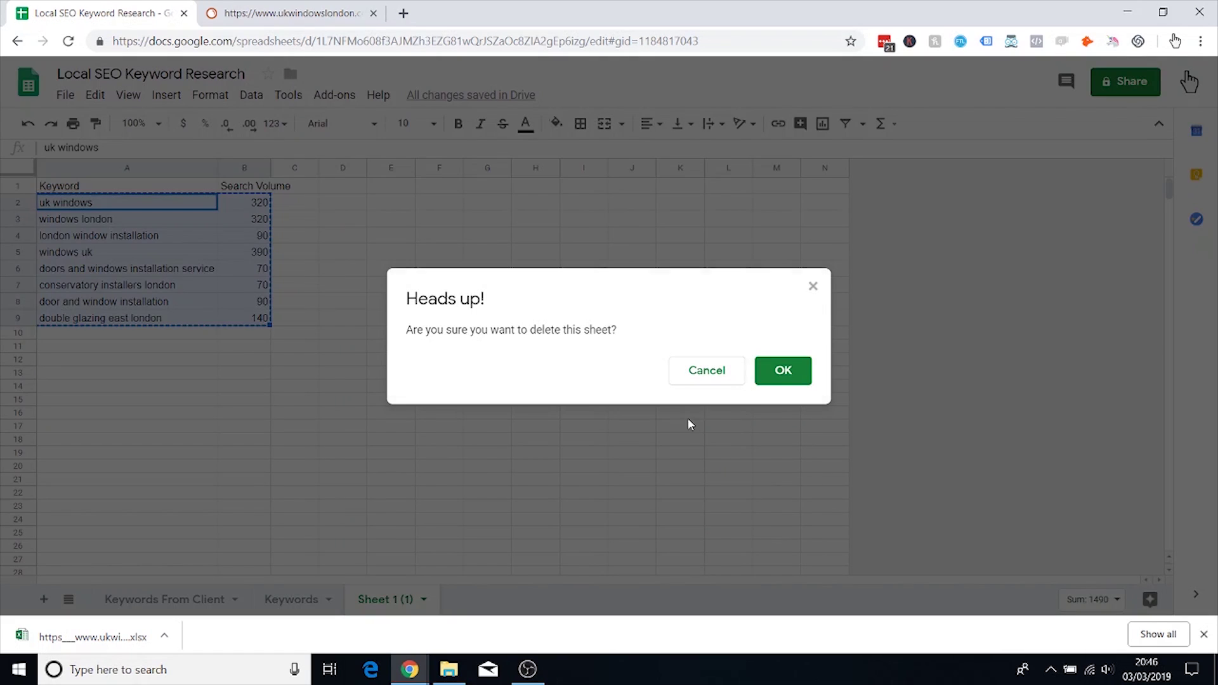
{"action": "left_click", "coordinate": [763, 381]}
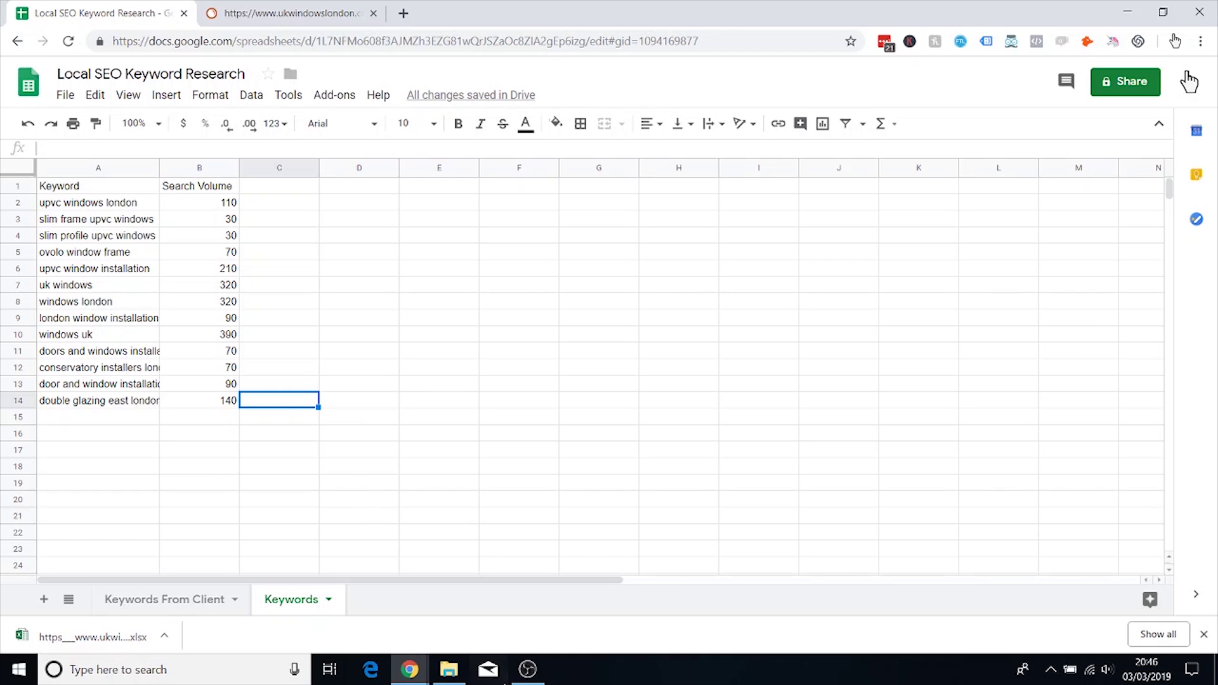
Step: Switch to the incognito window and open the metaliwindows.co.uk result for "window installation london" in a separate tab
{"action": "mouse_move", "coordinate": [410, 670]}
{"action": "left_click", "coordinate": [495, 600]}
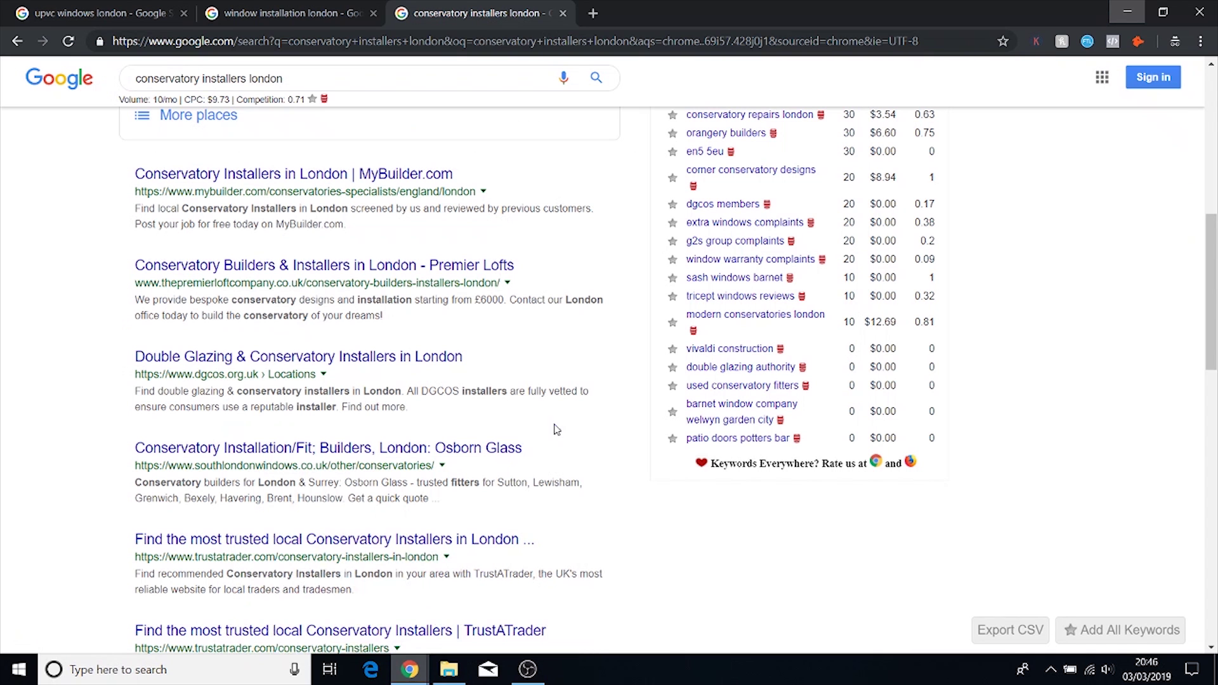
{"action": "left_click", "coordinate": [285, 17]}
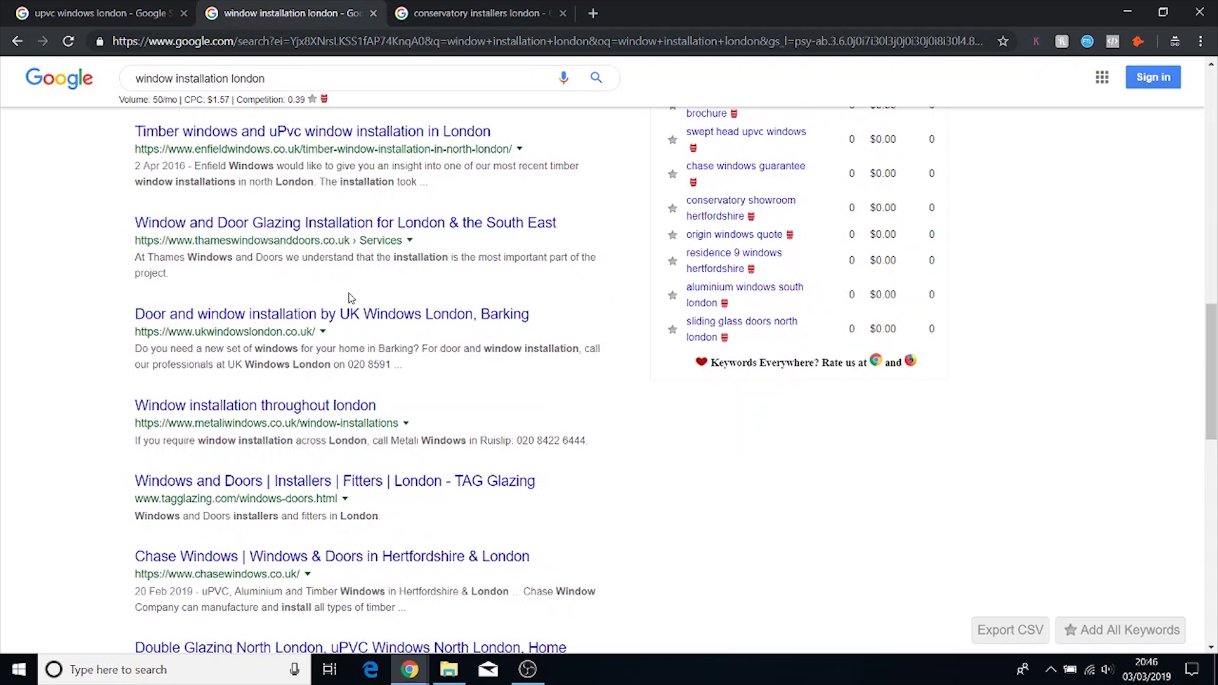
{"action": "scroll", "coordinate": [325, 220], "scroll_direction": "down", "scroll_amount": 1}
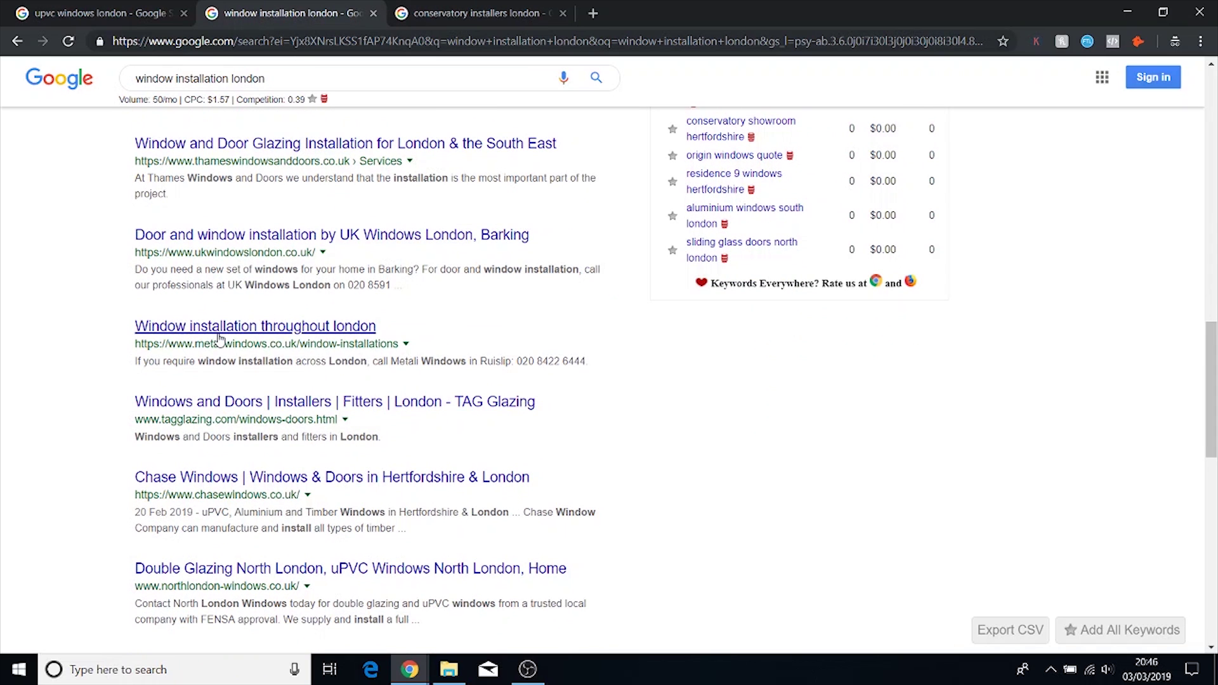
{"action": "right_click", "coordinate": [371, 327]}
{"action": "left_click", "coordinate": [418, 343]}
{"action": "key", "text": "ctrl+Tab"}
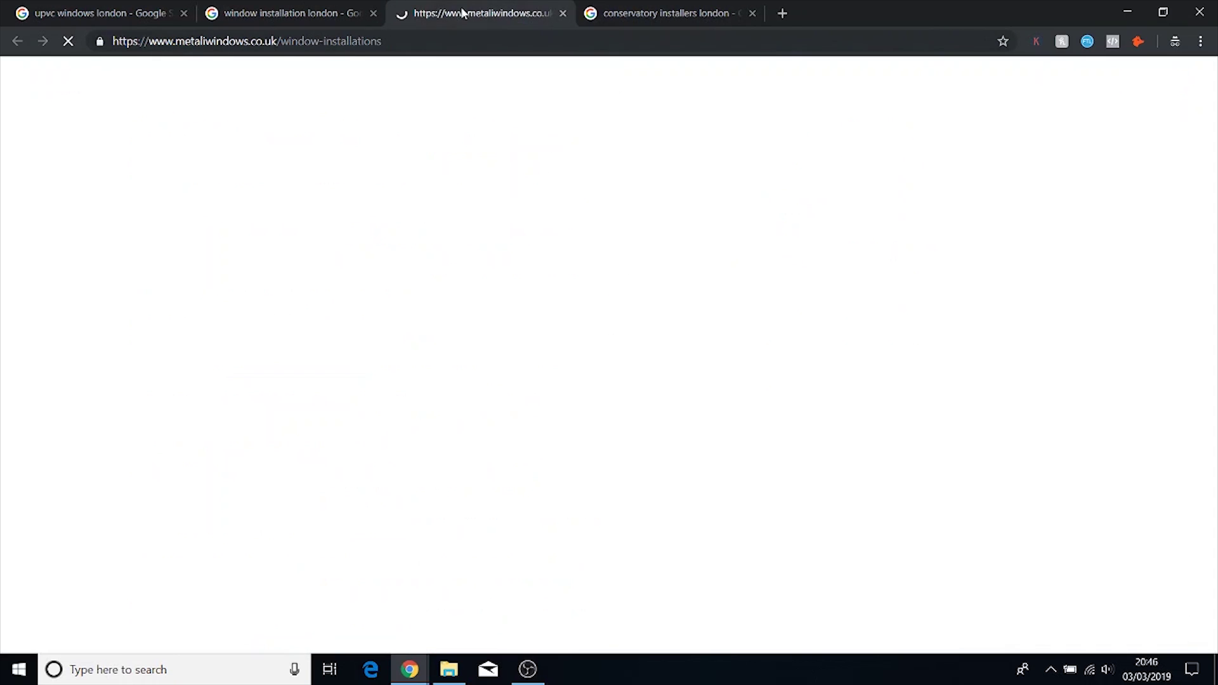
{"action": "key", "text": "ctrl+shift+Tab"}
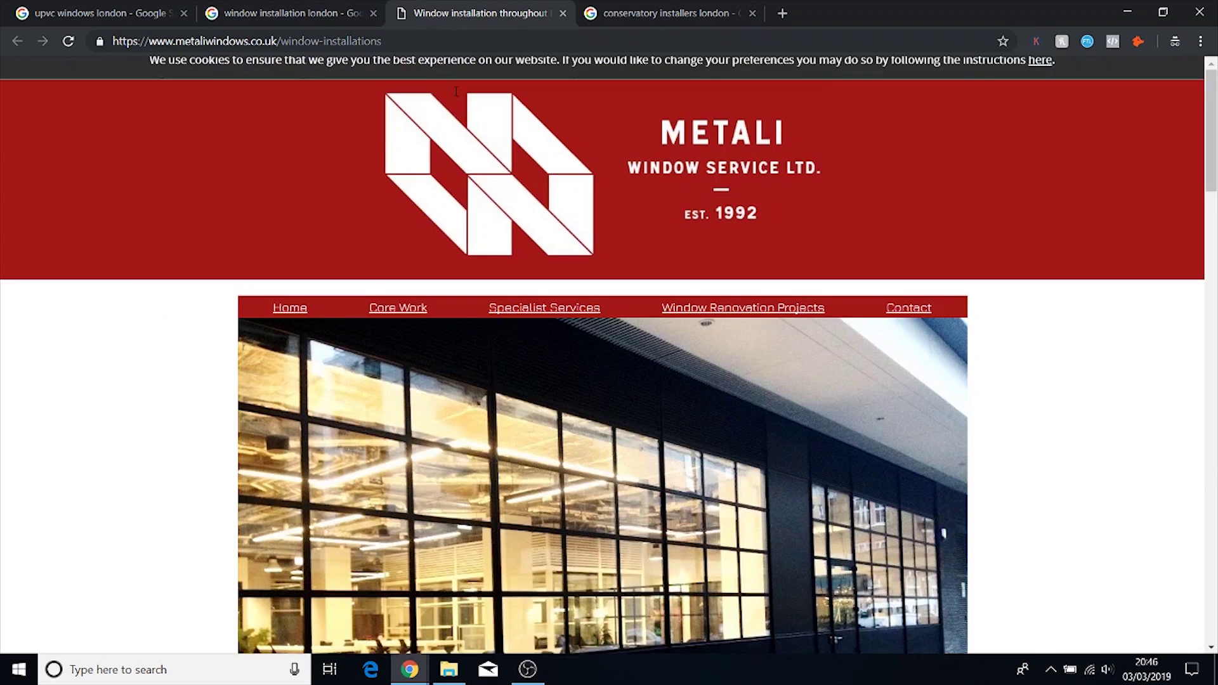
Step: Copy the address of the metaliwindows.co.uk window installations page and run SEMrush Organic Research on it
{"action": "key", "text": "ctrl+Tab"}
{"action": "left_click", "coordinate": [287, 47]}
{"action": "key", "text": "ctrl+c"}
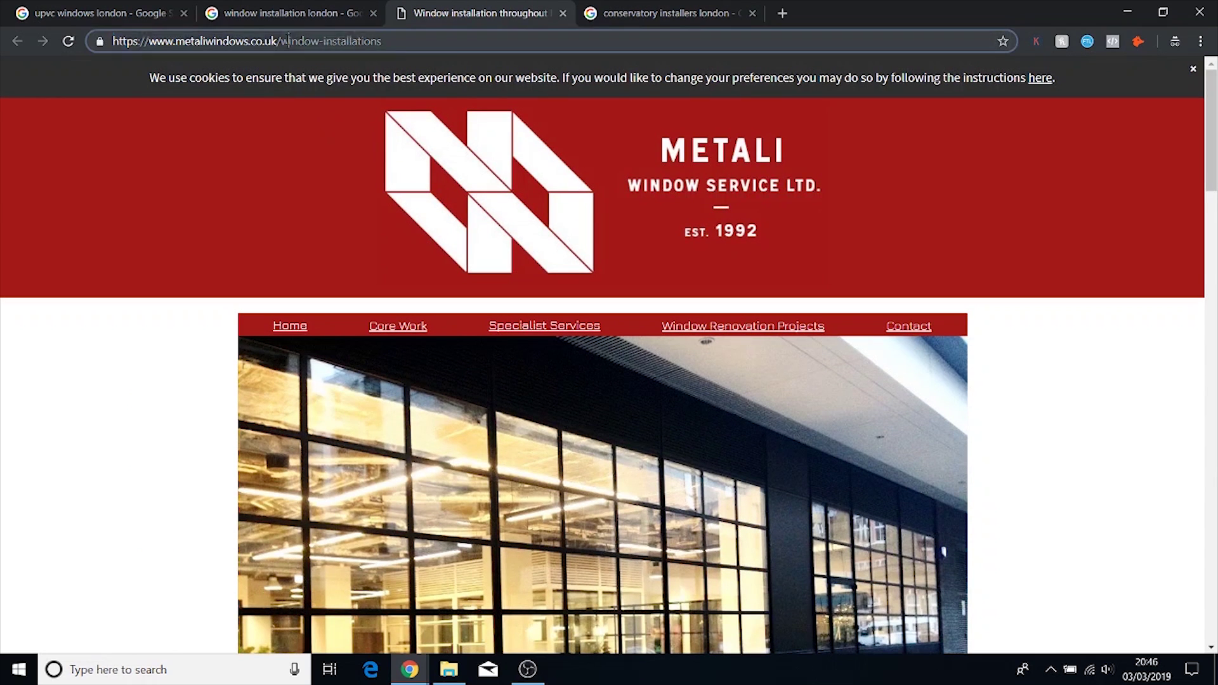
{"action": "left_click", "coordinate": [1123, 8]}
{"action": "key", "text": "ctrl+Tab"}
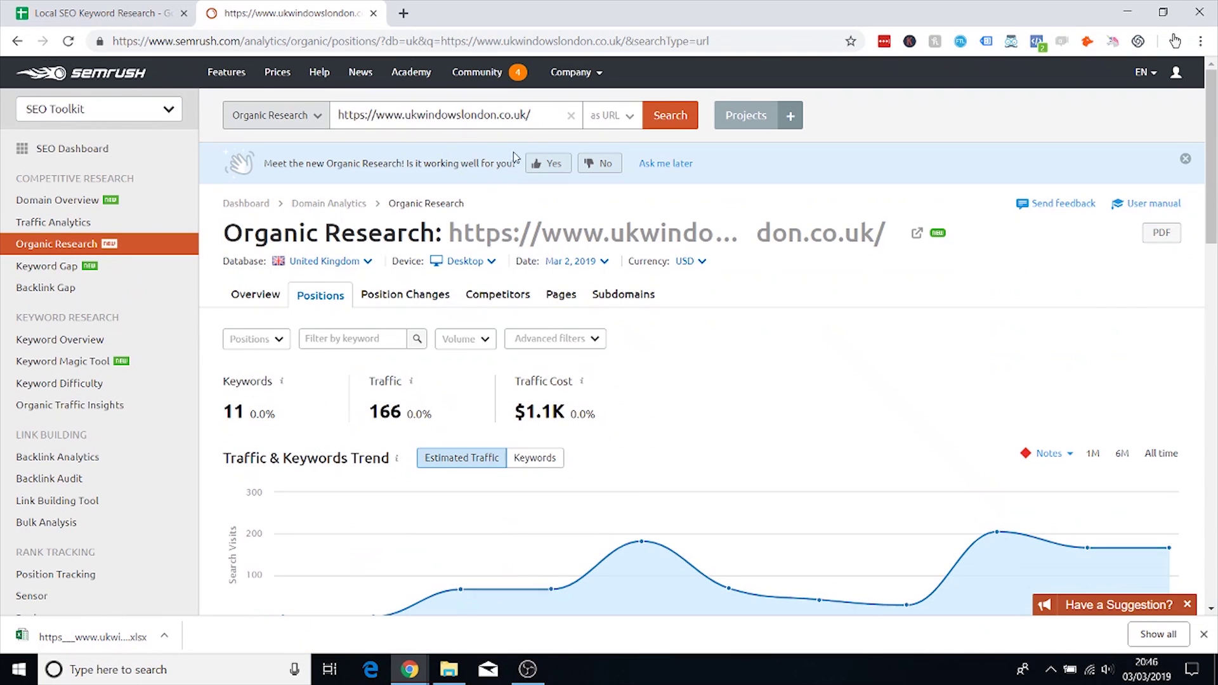
{"action": "triple_click", "coordinate": [540, 117]}
{"action": "key", "text": "ctrl+v"}
{"action": "left_click", "coordinate": [670, 115]}
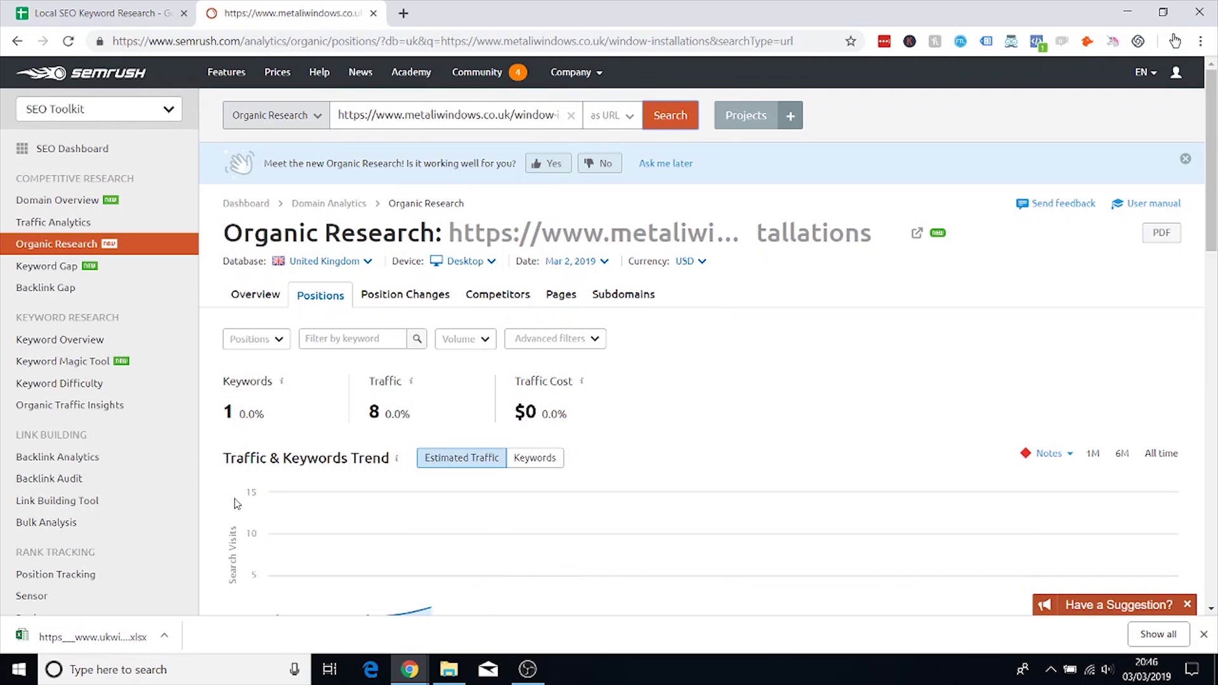
Step: Compare the organic search positions of the metaliwindows.co.uk page in SEMrush with the keywords already in the Keywords sheet
{"action": "scroll", "coordinate": [287, 435], "scroll_direction": "down", "scroll_amount": 5}
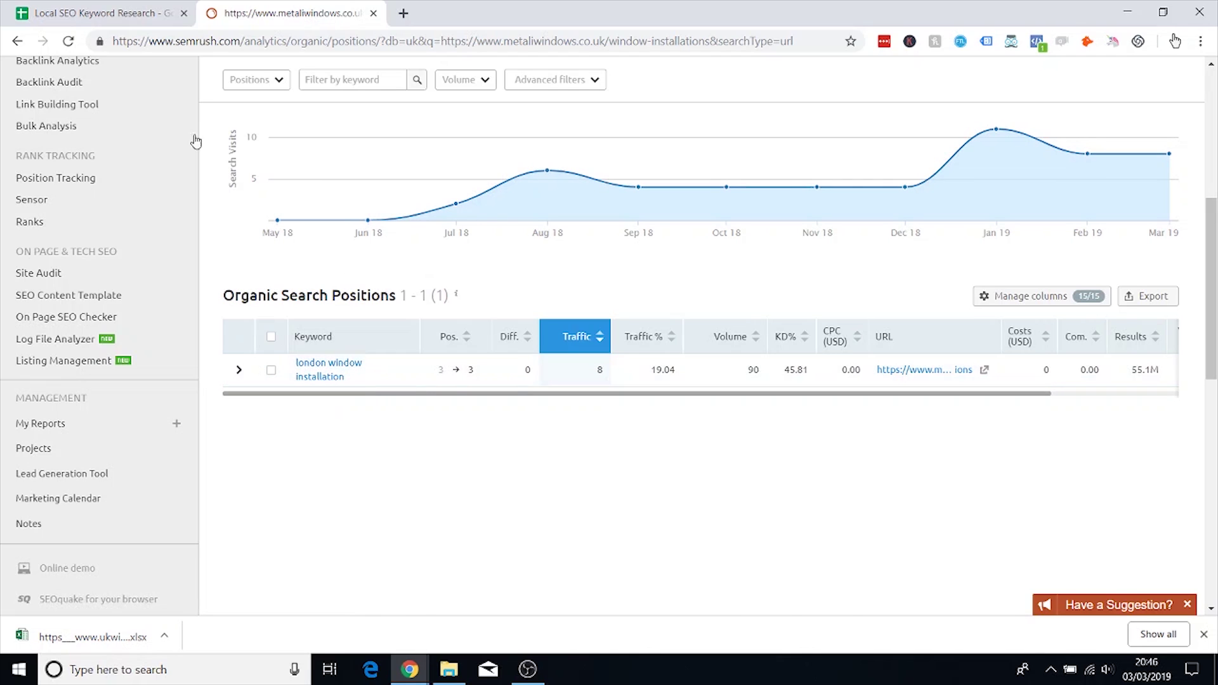
{"action": "left_click", "coordinate": [93, 11]}
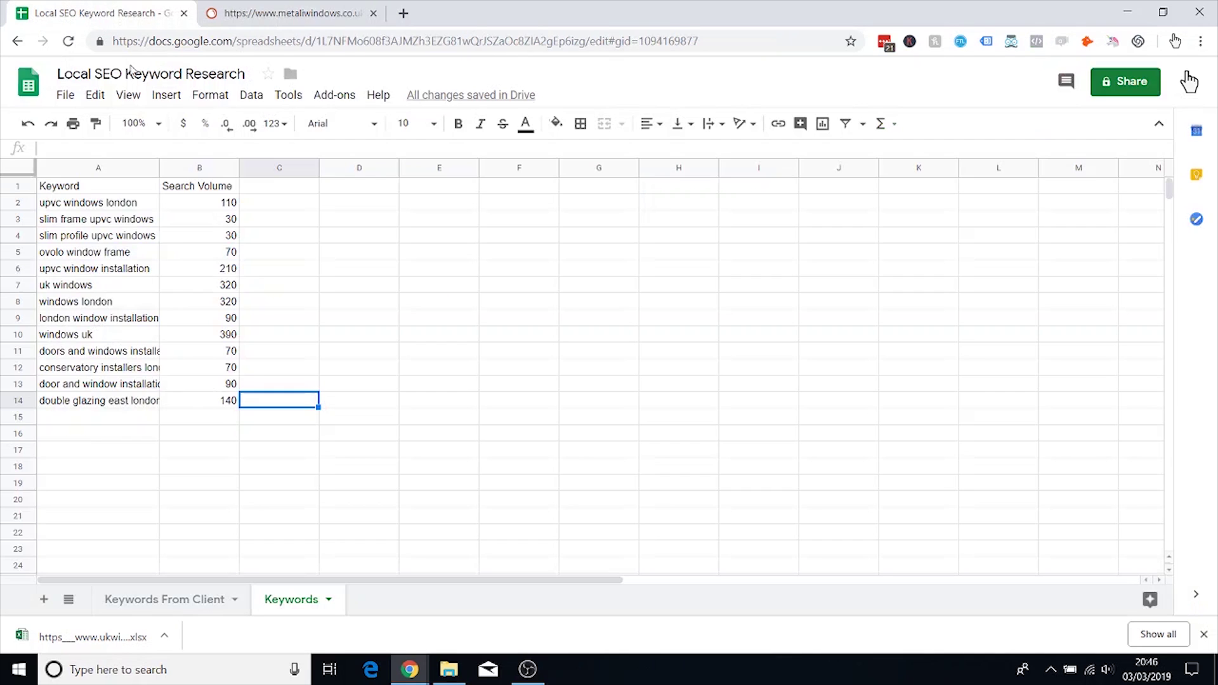
{"action": "left_click", "coordinate": [117, 324]}
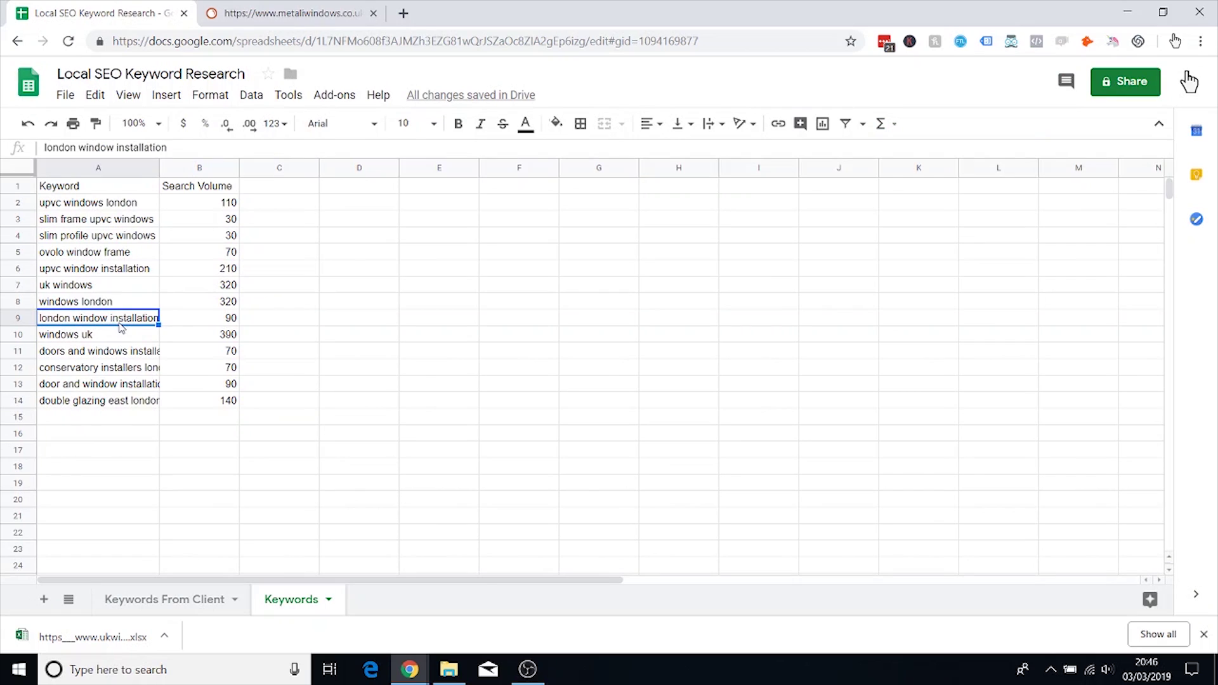
{"action": "left_click", "coordinate": [289, 13]}
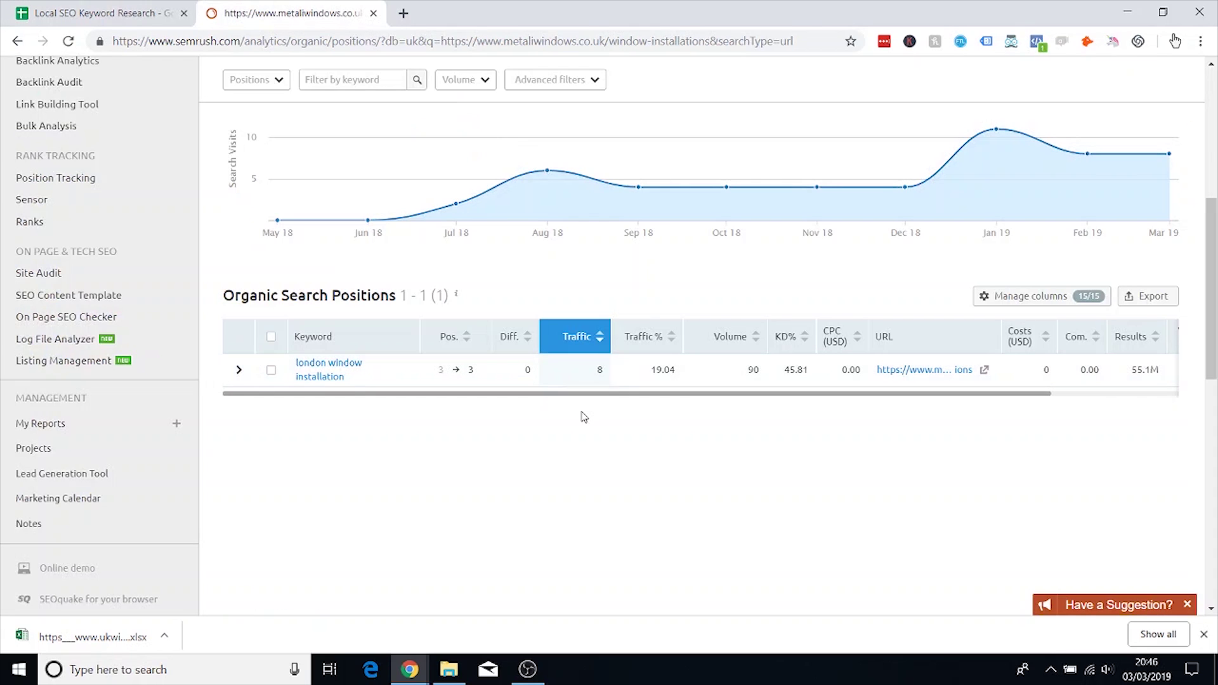
{"action": "scroll", "coordinate": [407, 330], "scroll_direction": "up", "scroll_amount": 6}
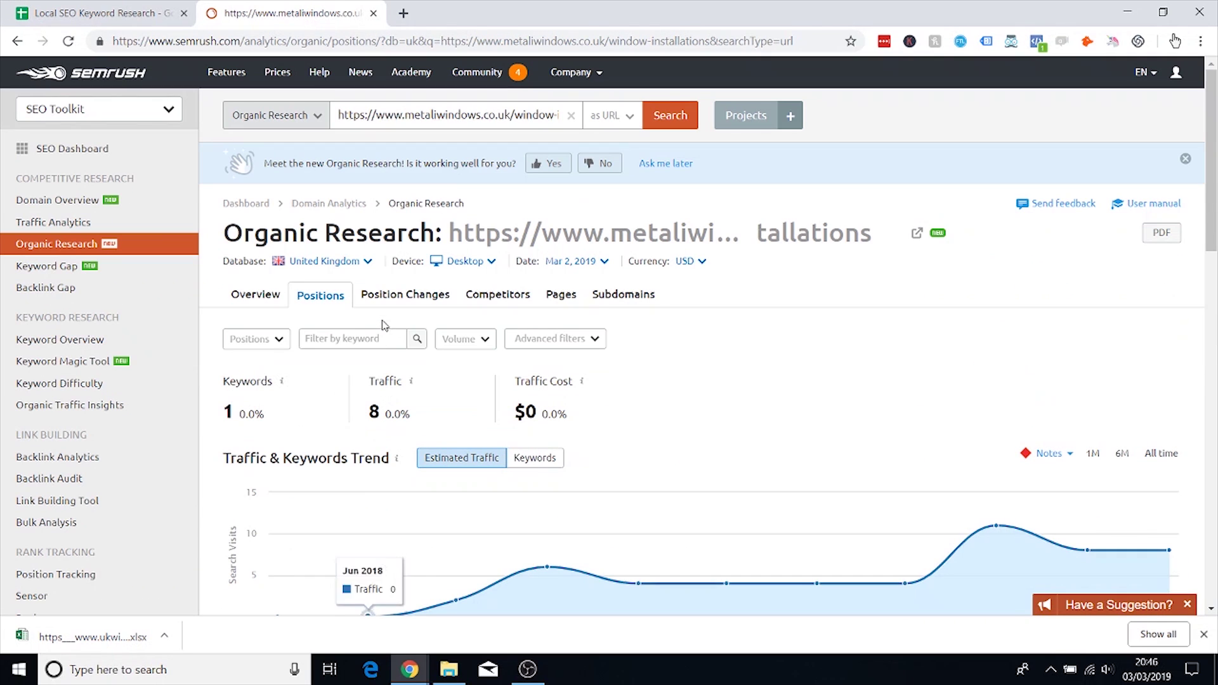
Step: Close the metaliwindows.co.uk page in the incognito window and open the TAG Glazing windows and doors result in a separate tab
{"action": "left_click", "coordinate": [501, 600]}
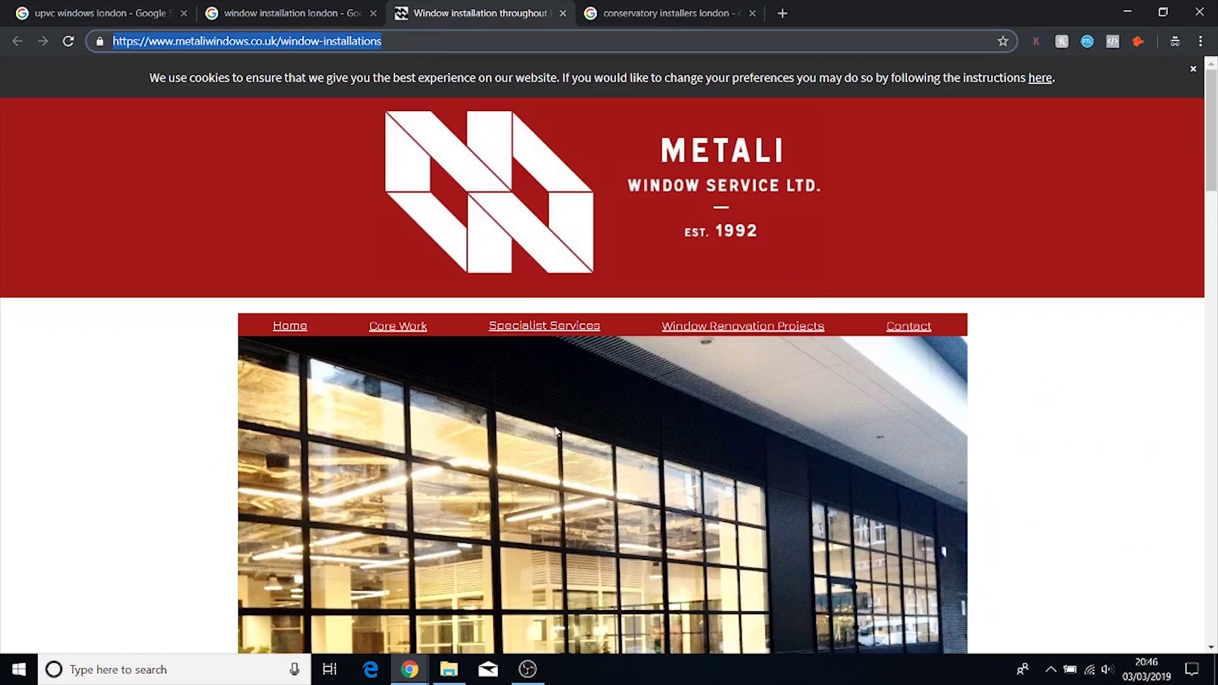
{"action": "left_click", "coordinate": [562, 13]}
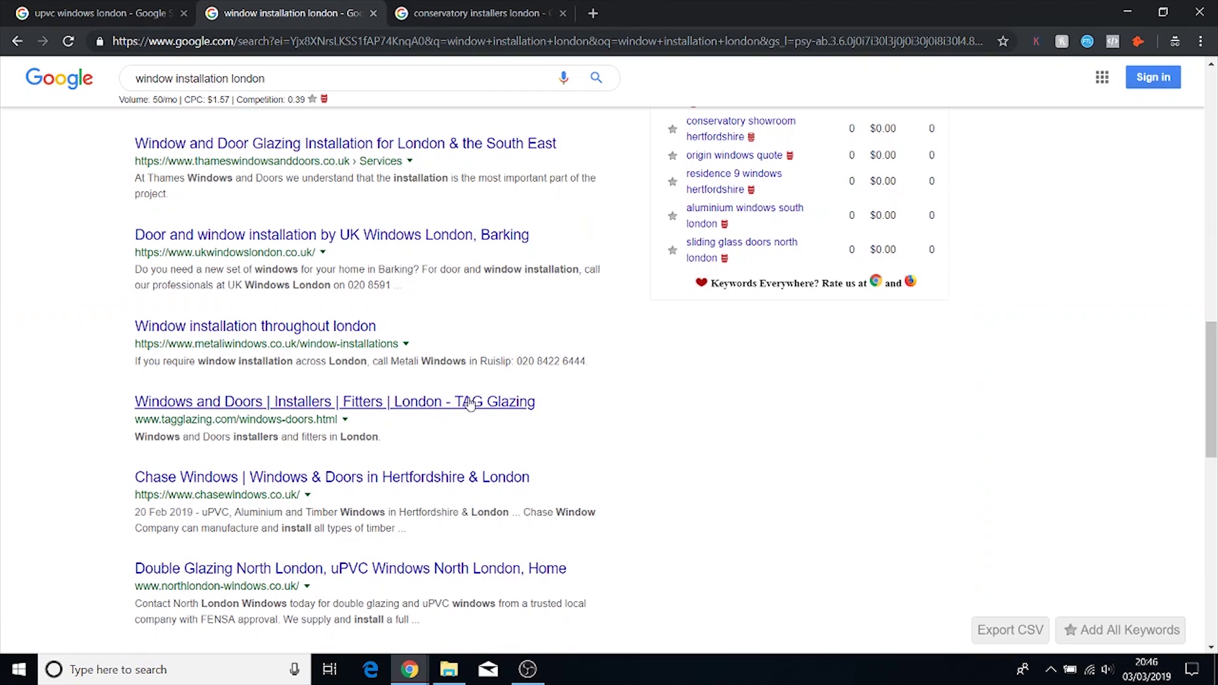
{"action": "scroll", "coordinate": [332, 353], "scroll_direction": "down", "scroll_amount": 1}
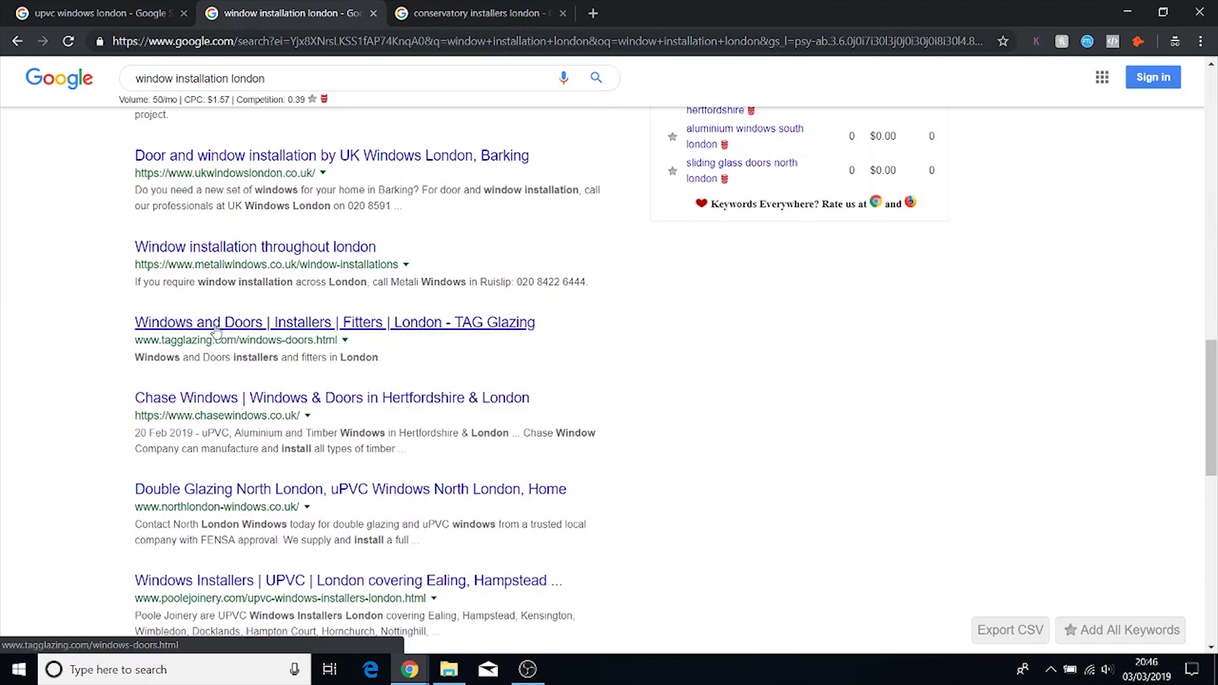
{"action": "middle_click", "coordinate": [357, 347]}
{"action": "left_click", "coordinate": [634, 13]}
{"action": "left_click", "coordinate": [471, 13]}
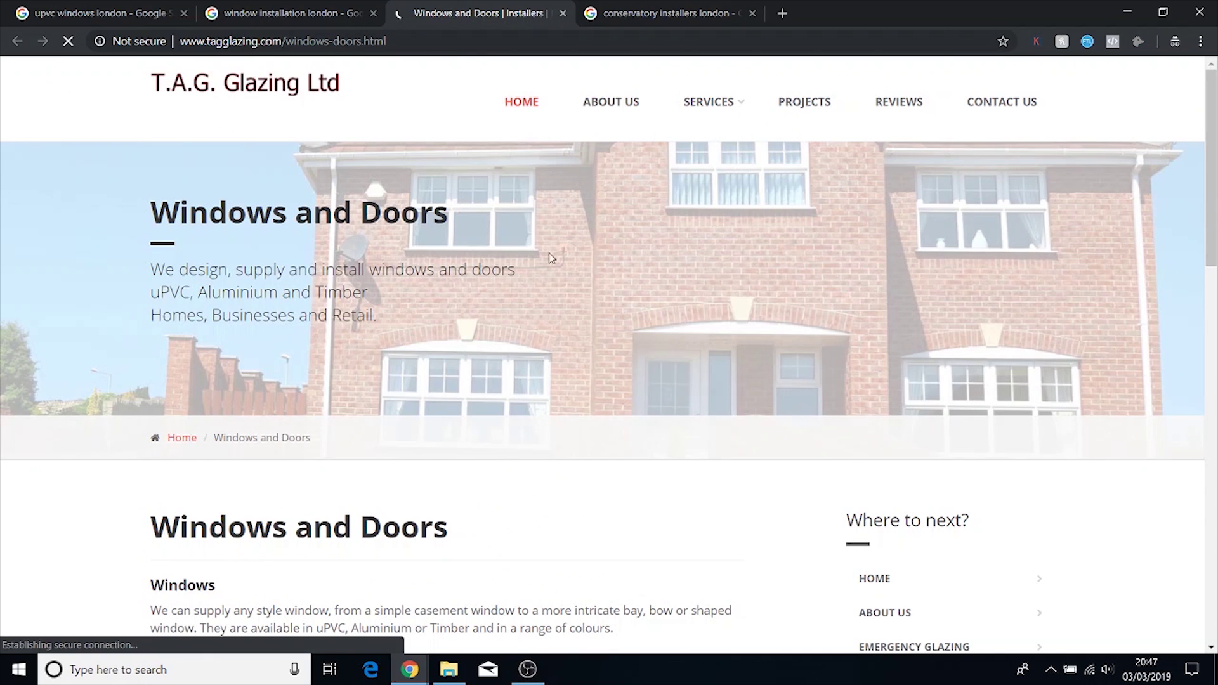
Step: Copy the tagglazing.com windows-doors page address, run SEMrush Organic Research on it, and go to its organic search positions
{"action": "left_click", "coordinate": [378, 42]}
{"action": "key", "text": "ctrl+c"}
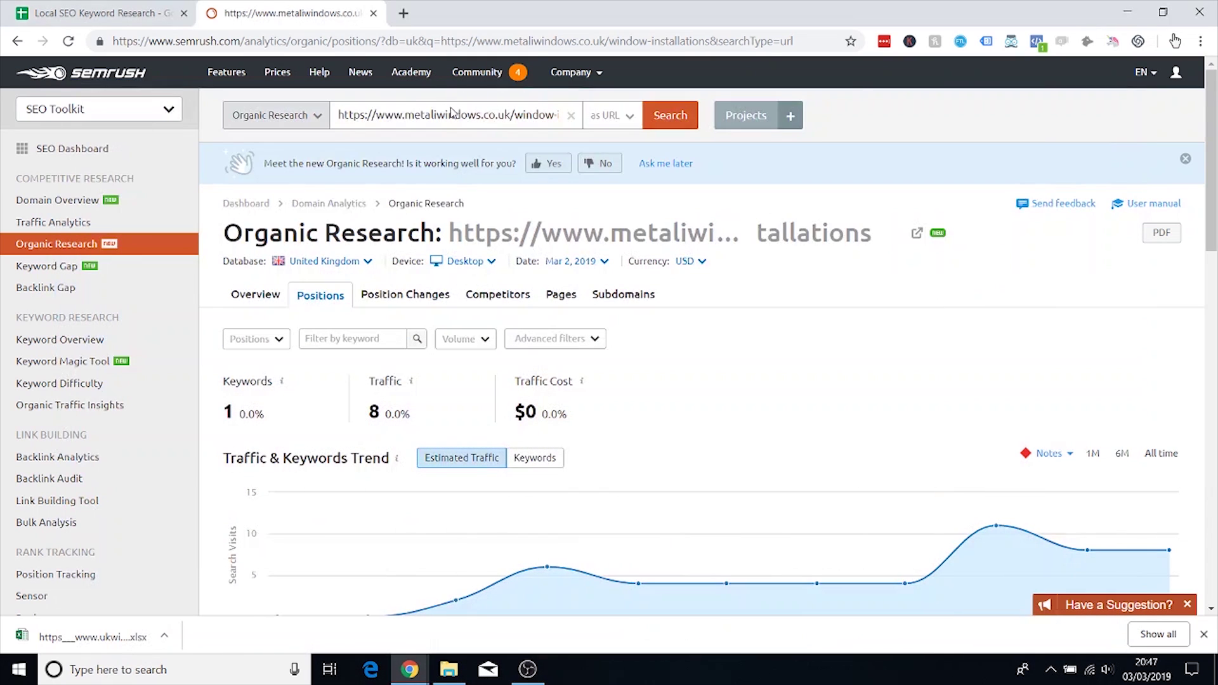
{"action": "triple_click", "coordinate": [451, 113]}
{"action": "key", "text": "ctrl+v"}
{"action": "key", "text": "Return"}
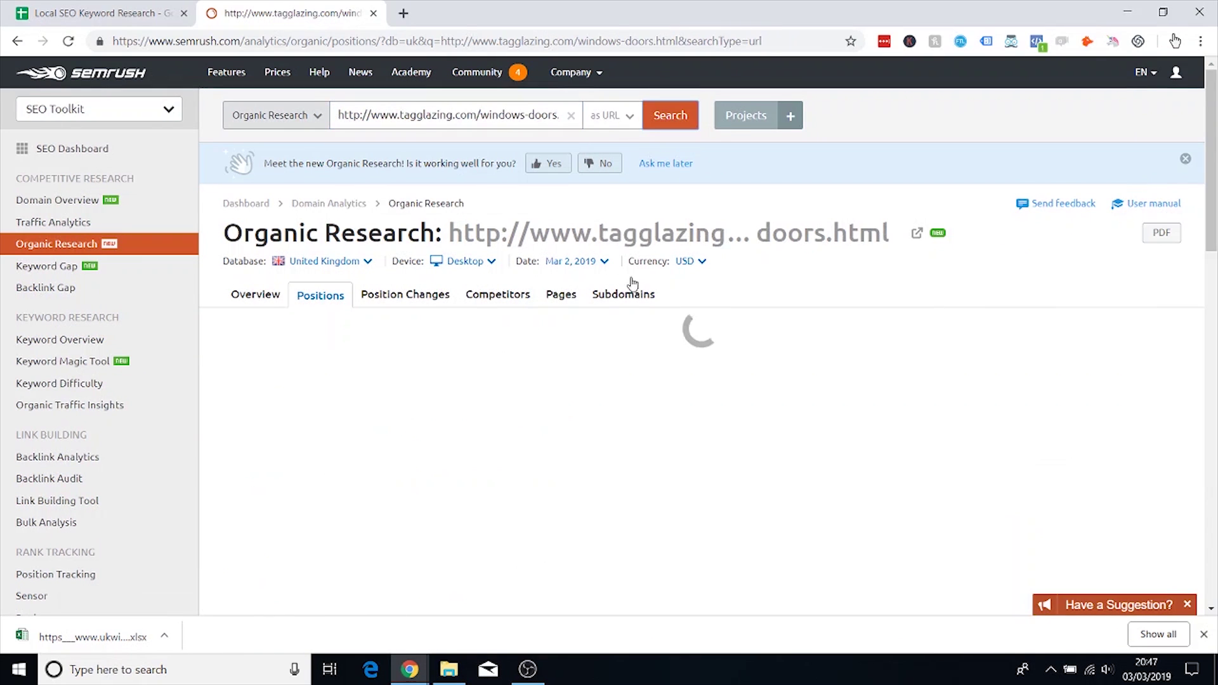
{"action": "scroll", "coordinate": [400, 436], "scroll_direction": "down", "scroll_amount": 6}
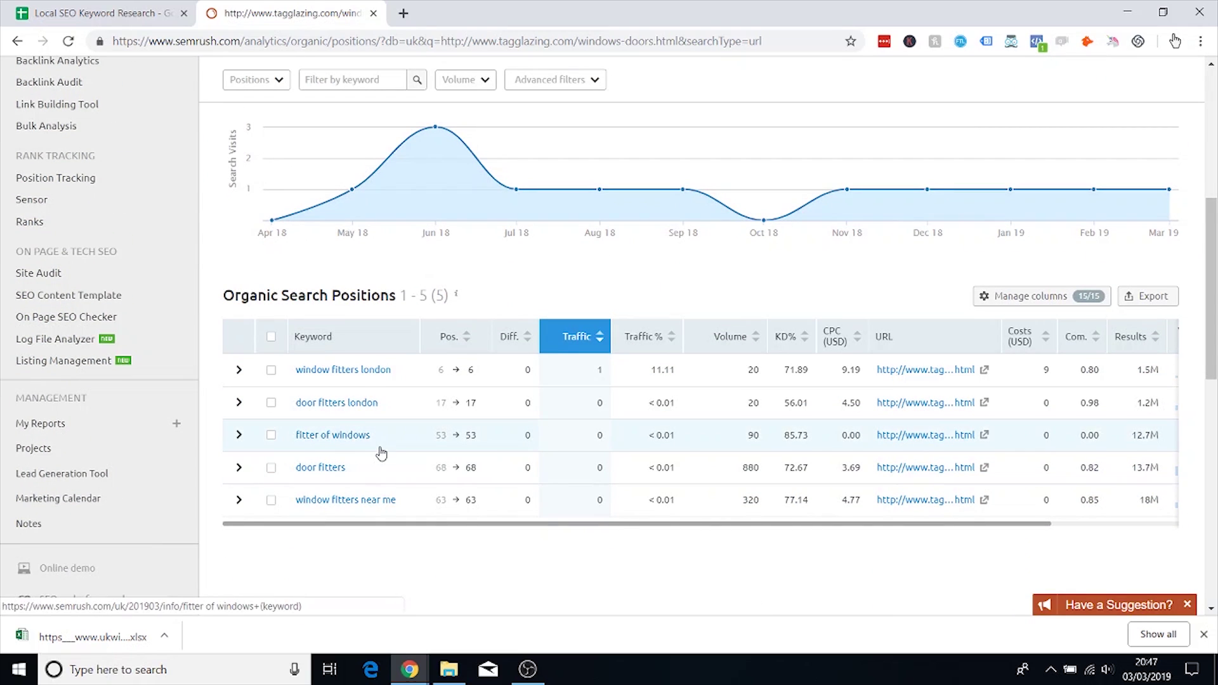
Step: Sort the tagglazing.com organic search positions by ascending traffic and export all of them as an Excel file
{"action": "left_click", "coordinate": [605, 336]}
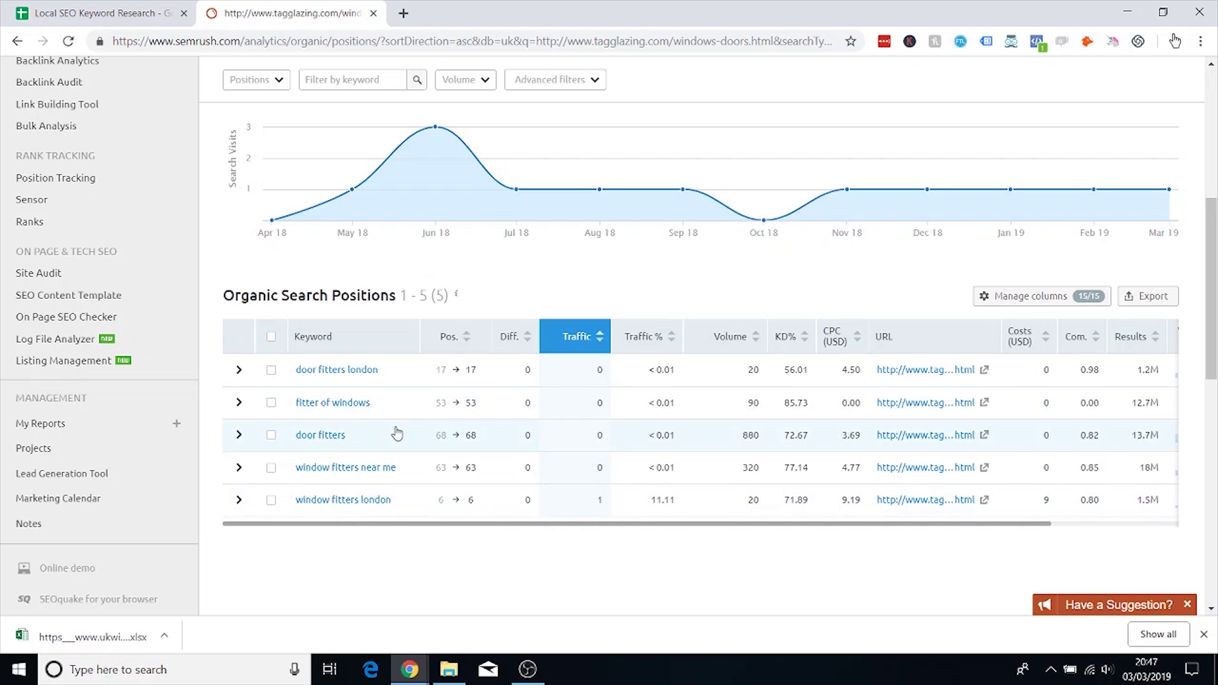
{"action": "mouse_move", "coordinate": [1009, 210]}
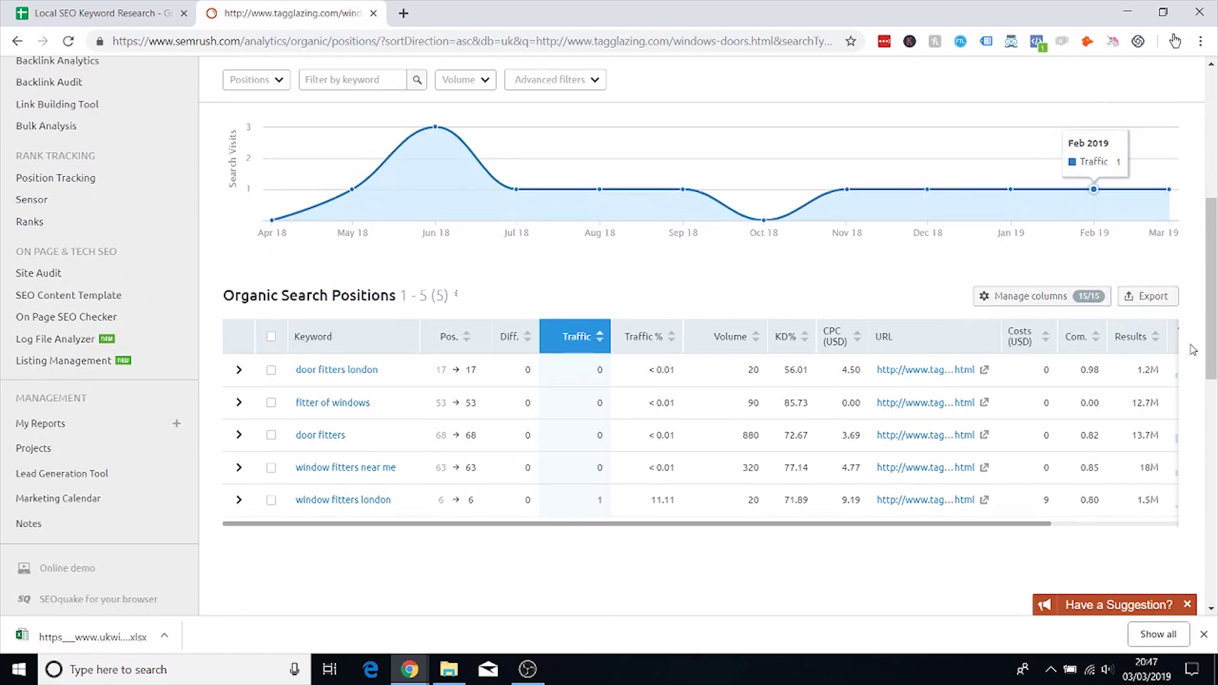
{"action": "left_click", "coordinate": [1149, 296]}
{"action": "left_click", "coordinate": [985, 463]}
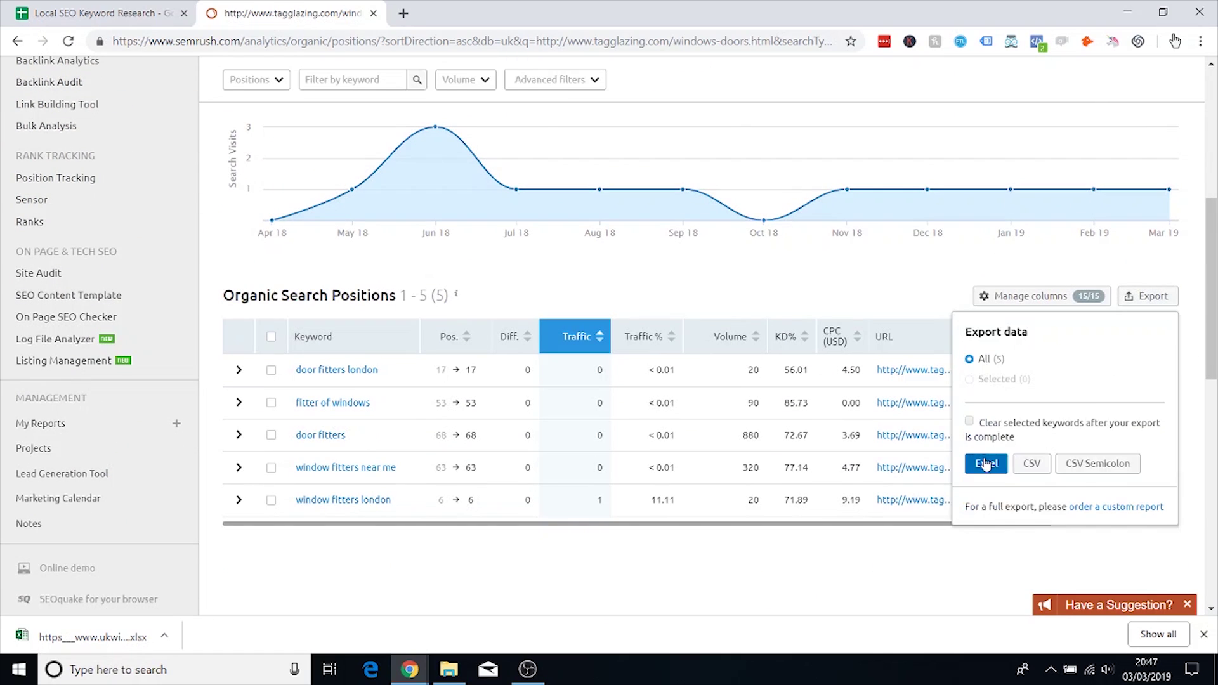
Step: Switch to the Local SEO Keyword Research spreadsheet and import the exported tagglazing.com file as a new sheet
{"action": "left_click", "coordinate": [101, 13]}
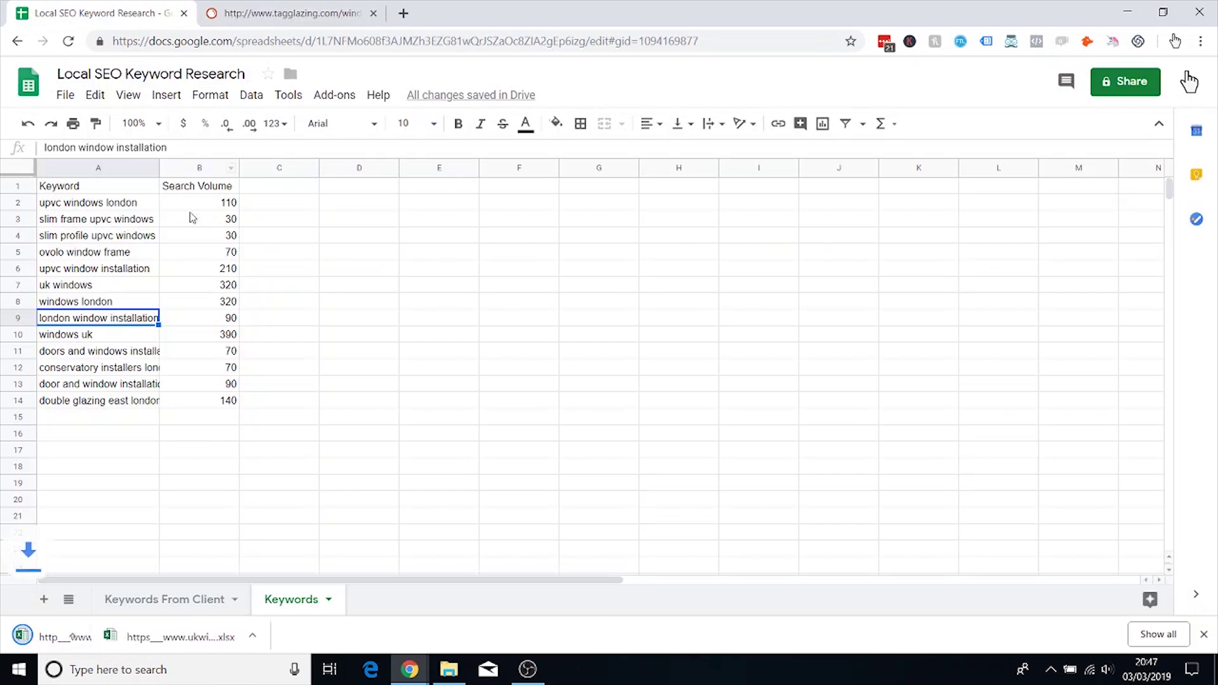
{"action": "left_click", "coordinate": [63, 95]}
{"action": "left_click", "coordinate": [141, 215]}
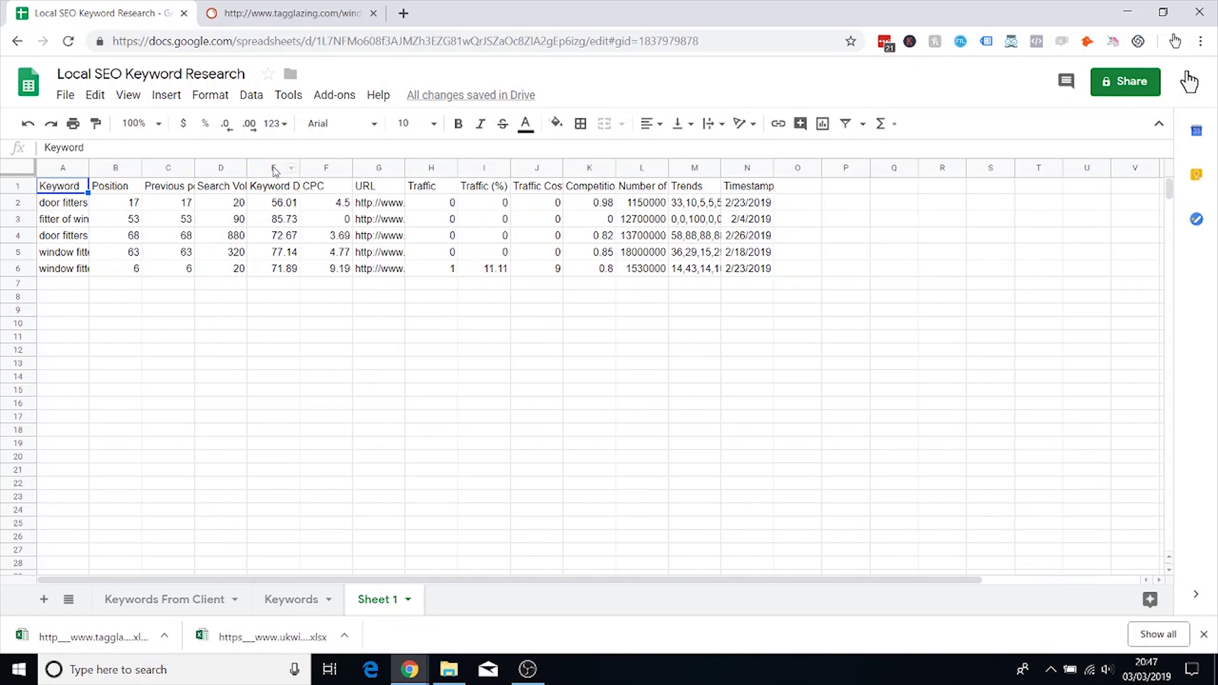
Step: Delete columns E to N and the Position and Previous position columns from the imported sheet, keeping Keyword and Search Volume
{"action": "left_click_drag", "start_coordinate": [274, 170], "coordinate": [740, 168]}
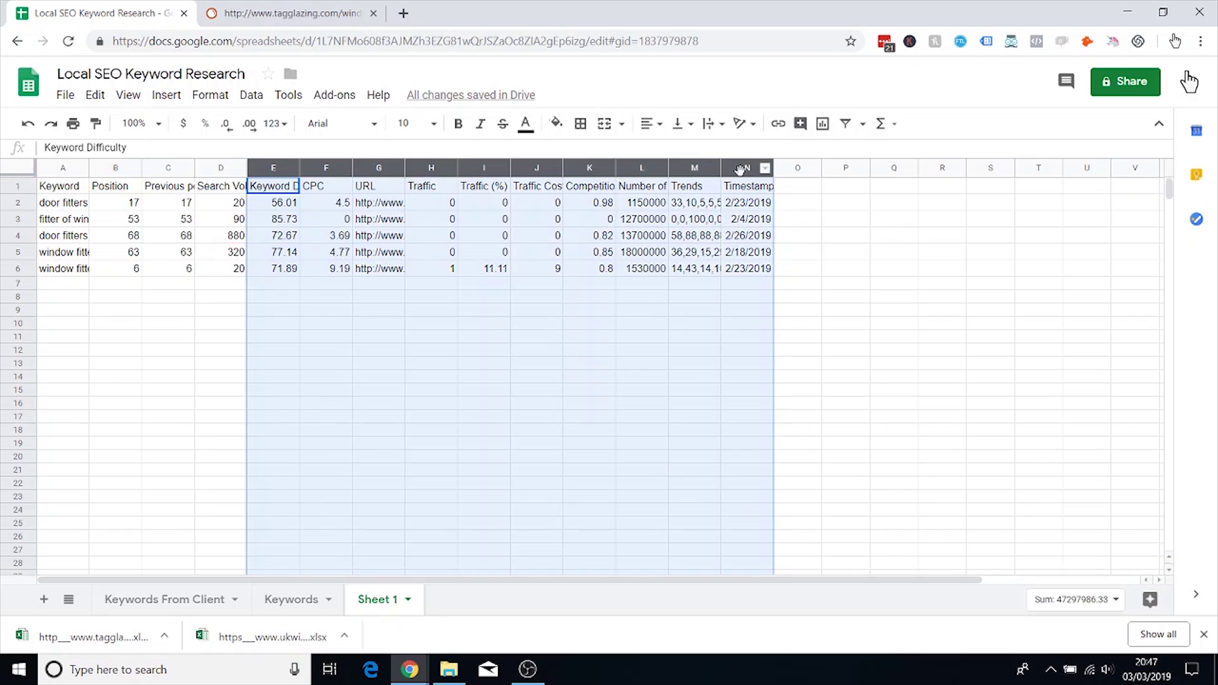
{"action": "right_click", "coordinate": [740, 168]}
{"action": "left_click", "coordinate": [786, 353]}
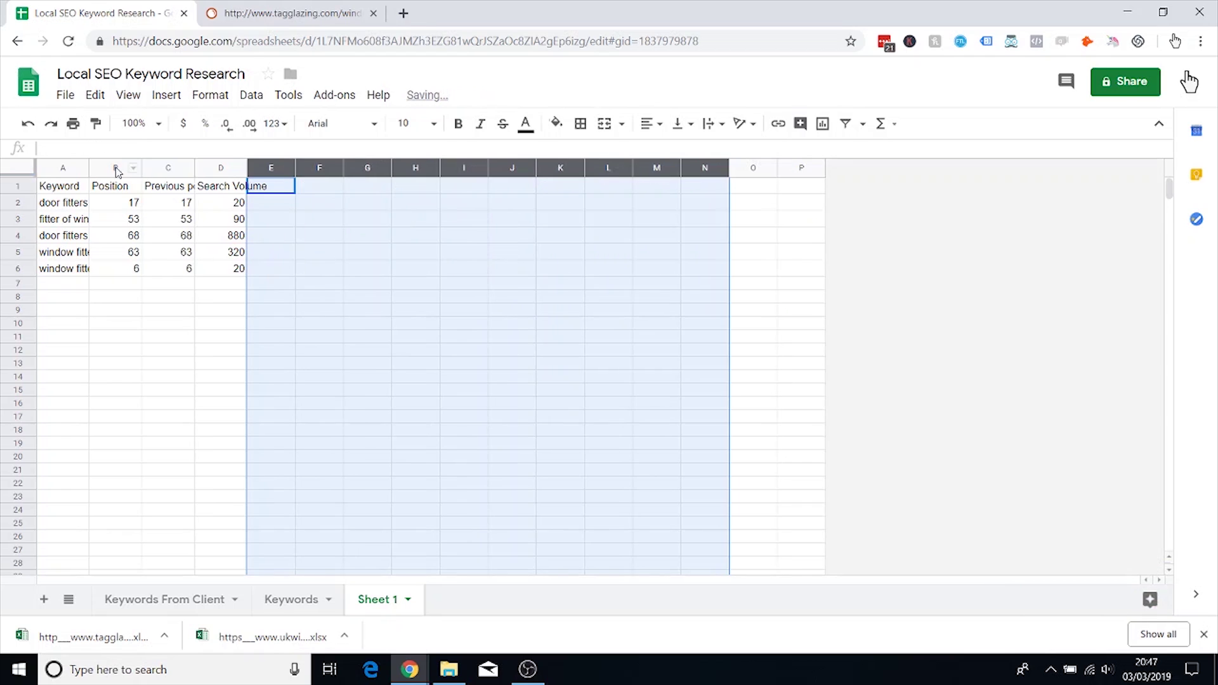
{"action": "left_click_drag", "start_coordinate": [115, 171], "coordinate": [159, 171]}
{"action": "right_click", "coordinate": [159, 173]}
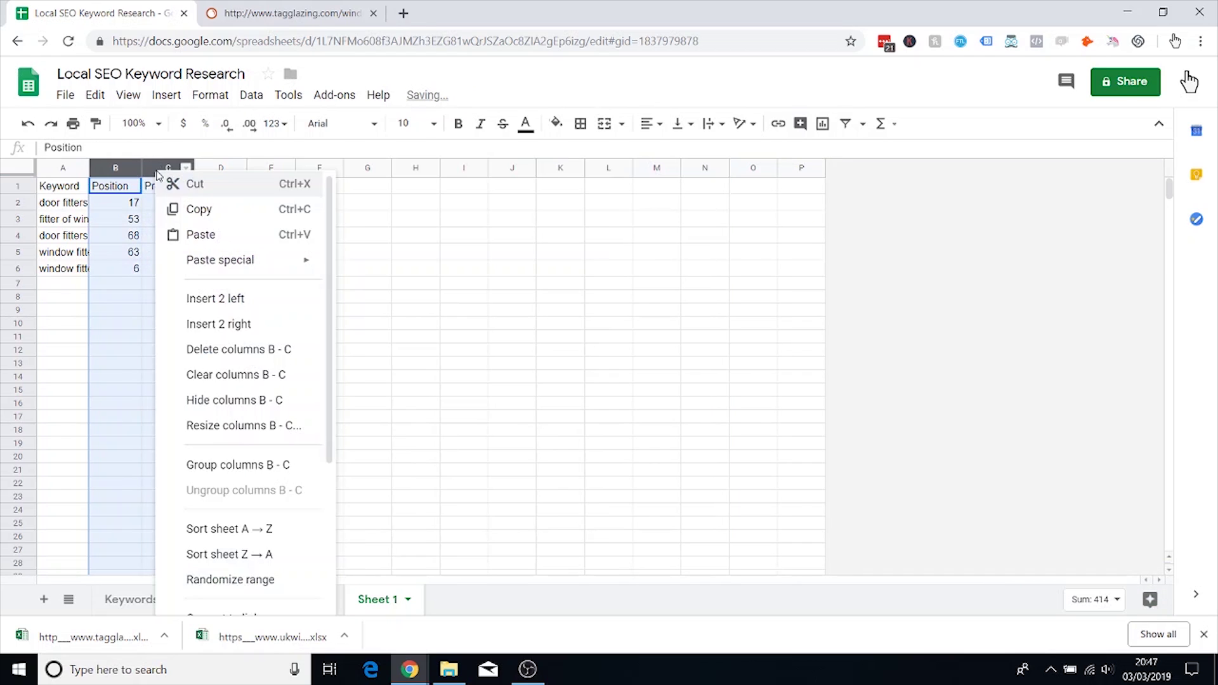
{"action": "left_click", "coordinate": [225, 349]}
Step: Fit the widths of the Search Volume and Keyword columns in Sheet 1 to their contents
{"action": "left_click", "coordinate": [141, 168]}
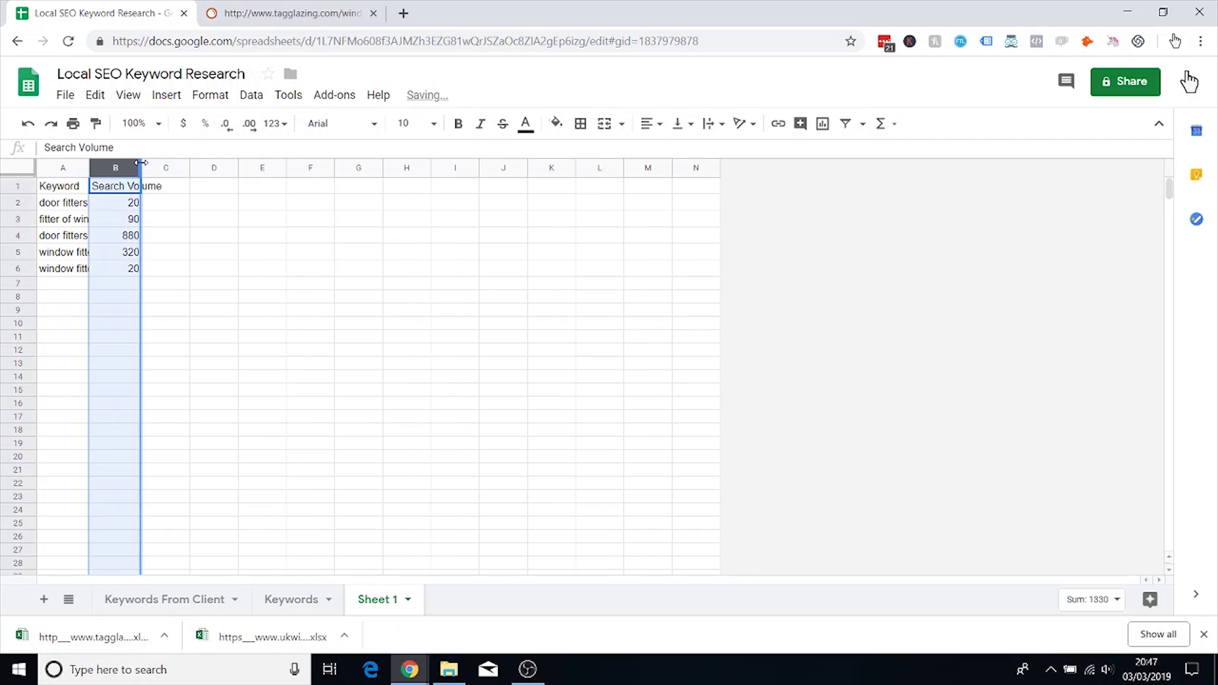
{"action": "double_click", "coordinate": [141, 168]}
{"action": "double_click", "coordinate": [89, 168]}
{"action": "left_click", "coordinate": [135, 319]}
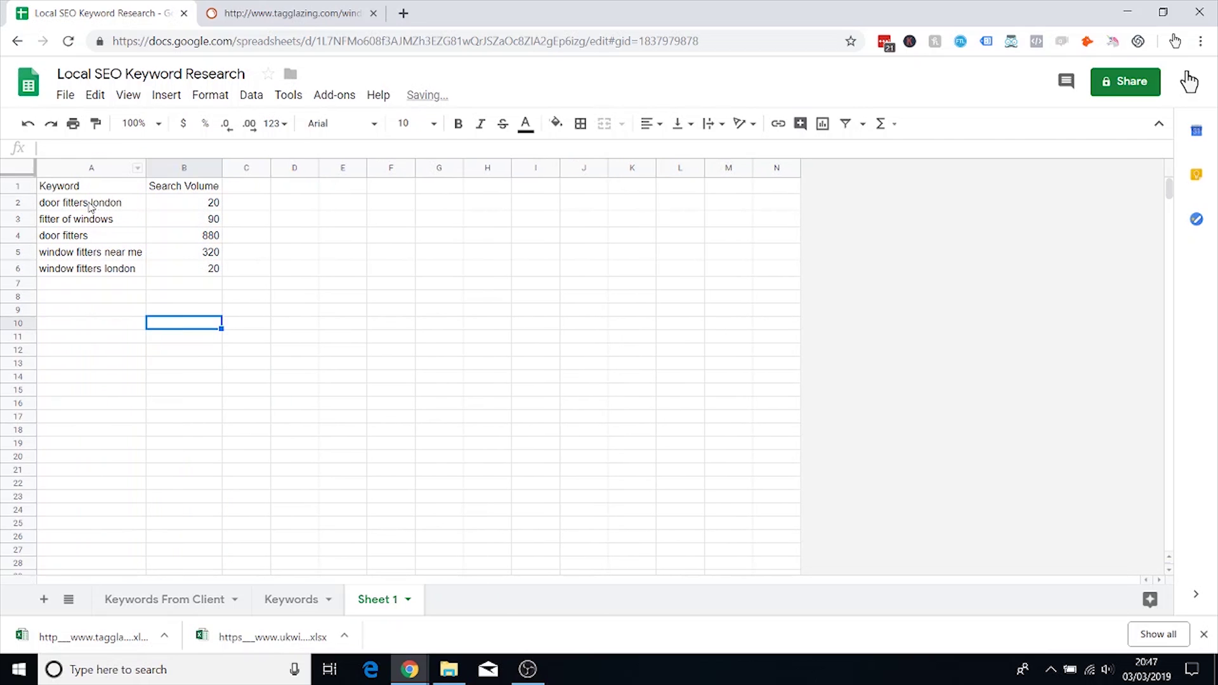
Step: Copy the keyword and search volume rows A2:B6 from Sheet 1 and go to the list in the Keywords sheet
{"action": "left_click_drag", "start_coordinate": [92, 203], "coordinate": [192, 272]}
{"action": "key", "text": "ctrl+c"}
{"action": "left_click", "coordinate": [119, 599]}
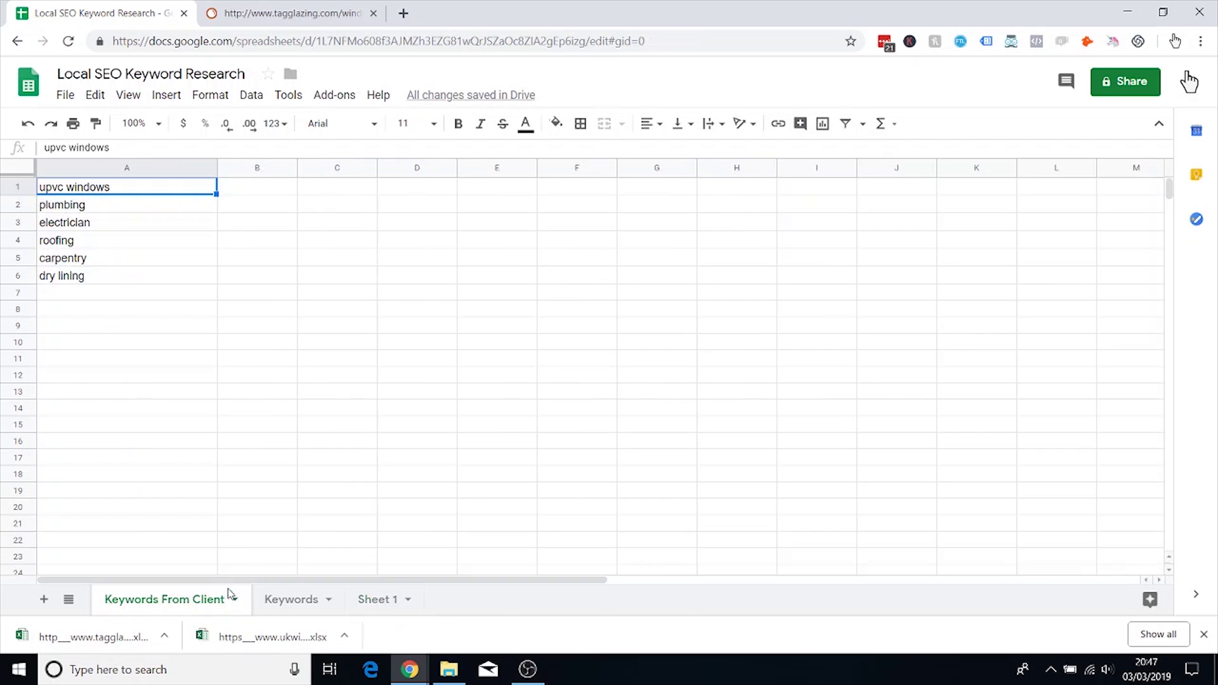
{"action": "left_click", "coordinate": [292, 600]}
{"action": "left_click", "coordinate": [64, 318]}
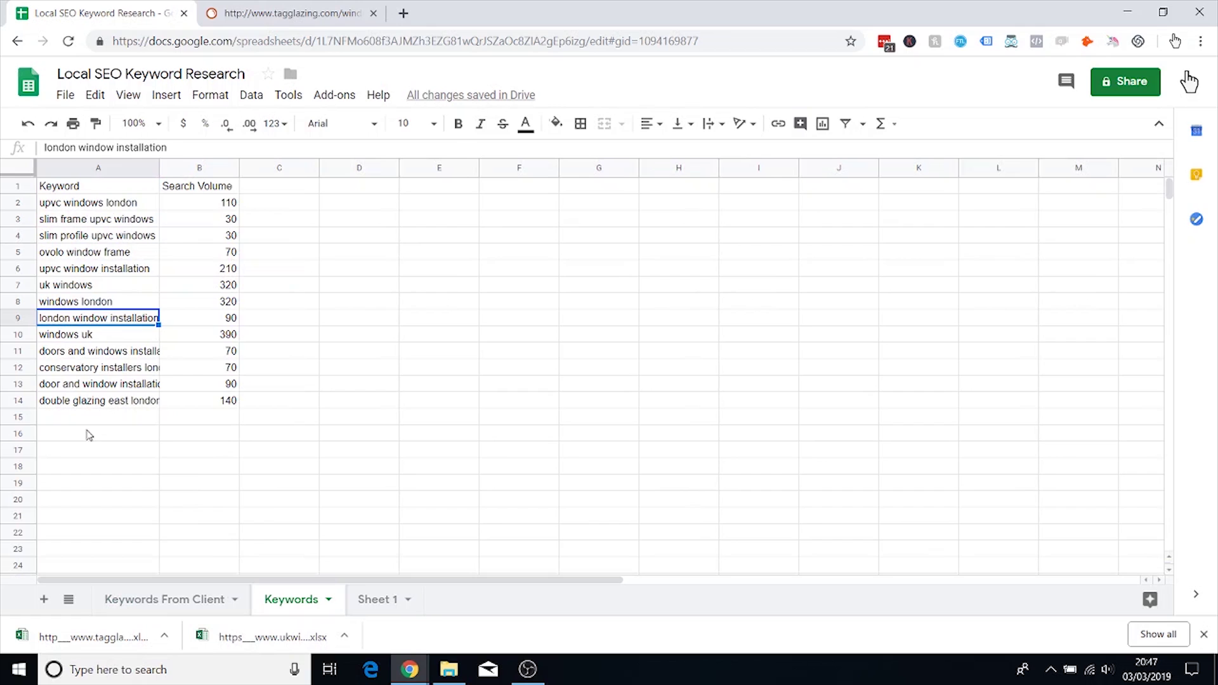
Step: Review the imported keywords in Sheet 1 one by one, from "door fitters london" to "window fitters london", for relevance
{"action": "left_click", "coordinate": [394, 595]}
{"action": "left_click", "coordinate": [120, 207]}
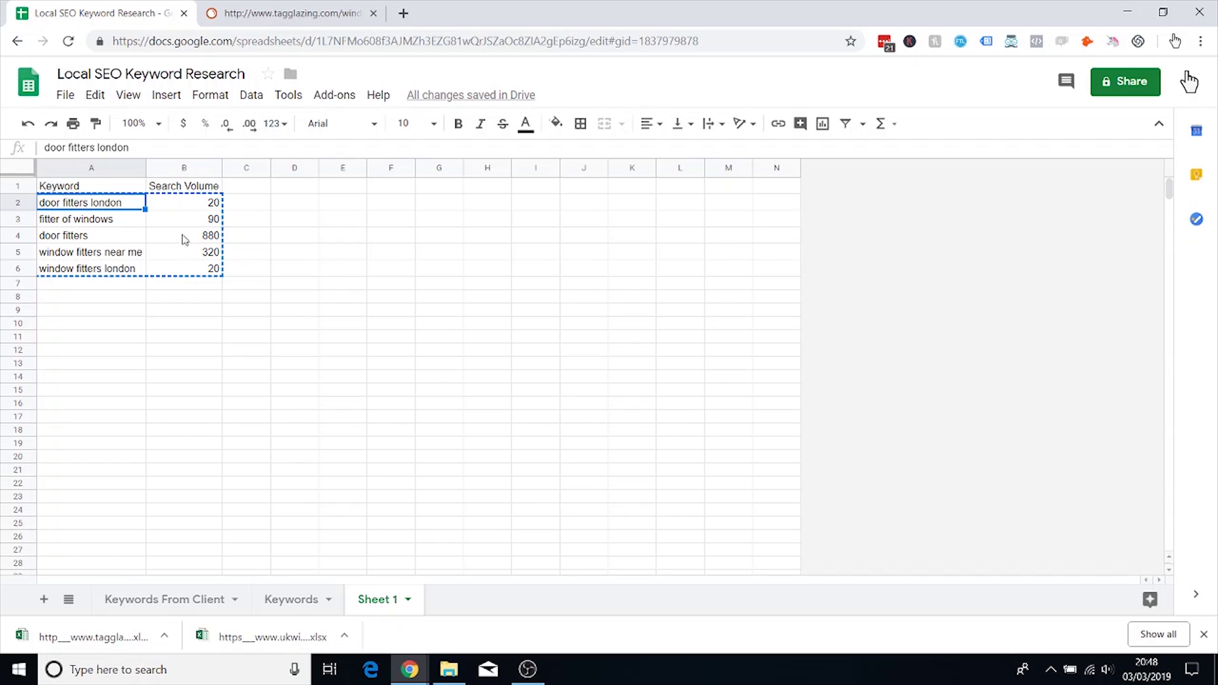
{"action": "left_click", "coordinate": [117, 223]}
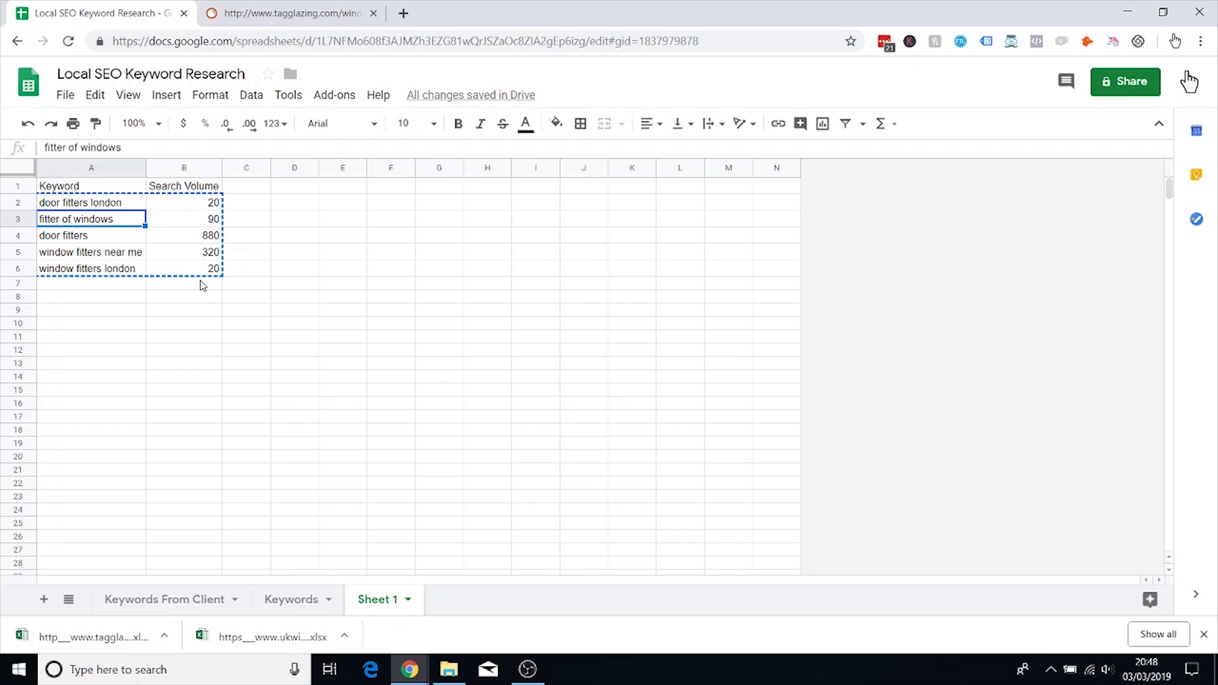
{"action": "left_click", "coordinate": [118, 241]}
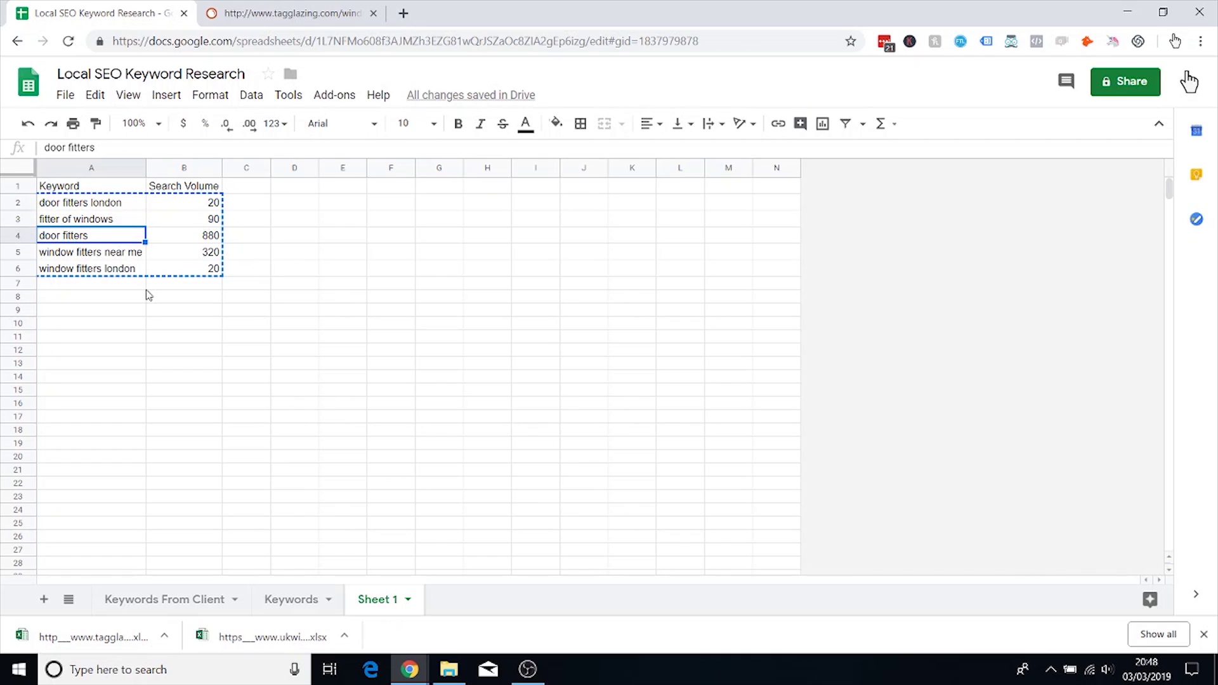
{"action": "left_click", "coordinate": [87, 256]}
{"action": "left_click", "coordinate": [89, 270]}
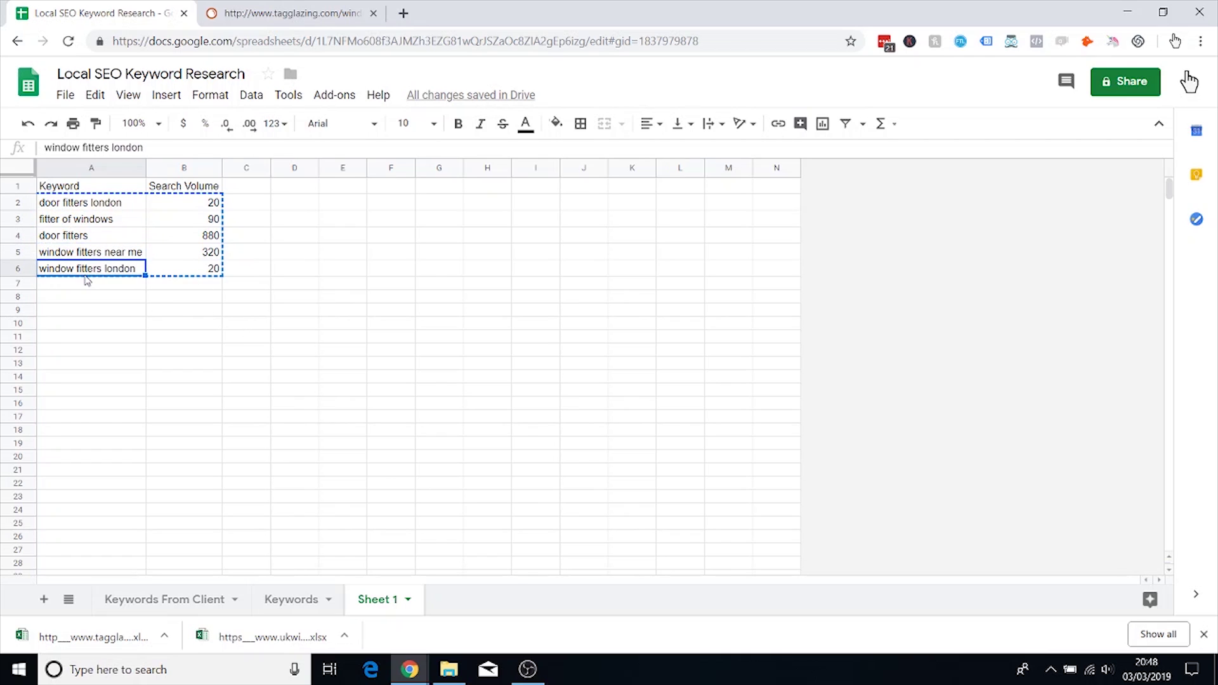
Step: Paste the Sheet 1 keywords and search volumes from A2:B6 into the Keywords sheet, starting at cell A15
{"action": "left_click_drag", "start_coordinate": [94, 208], "coordinate": [195, 273]}
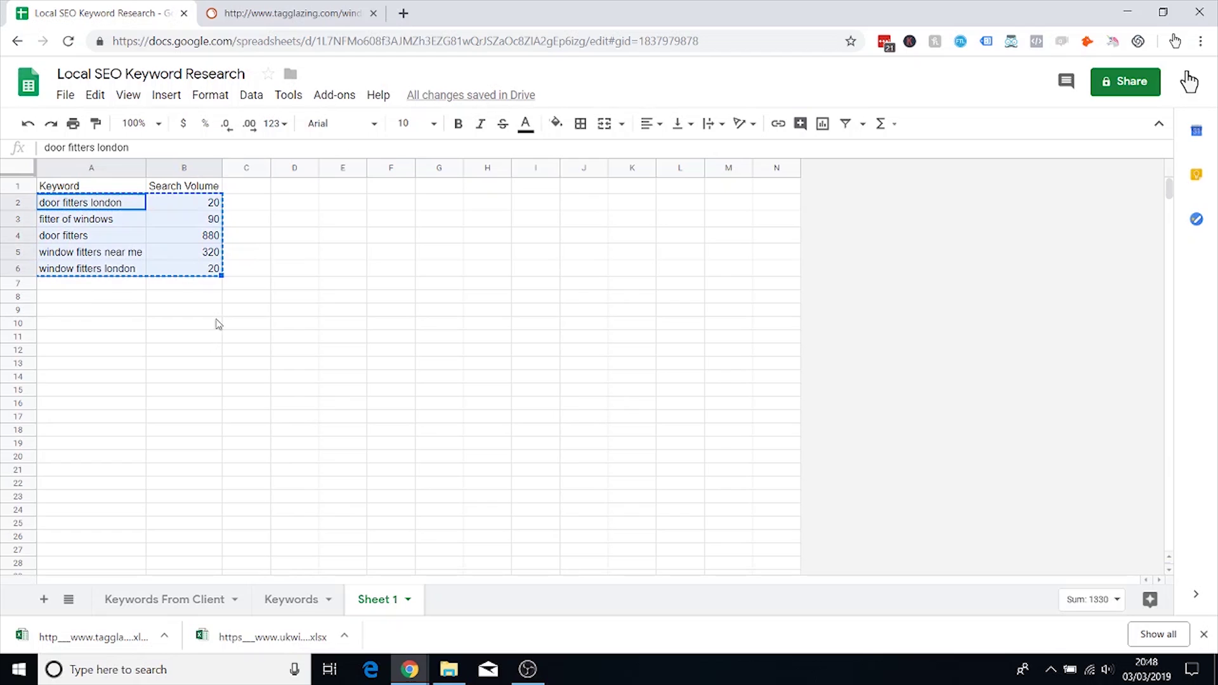
{"action": "left_click", "coordinate": [292, 609]}
{"action": "left_click", "coordinate": [130, 419]}
{"action": "key", "text": "ctrl+v"}
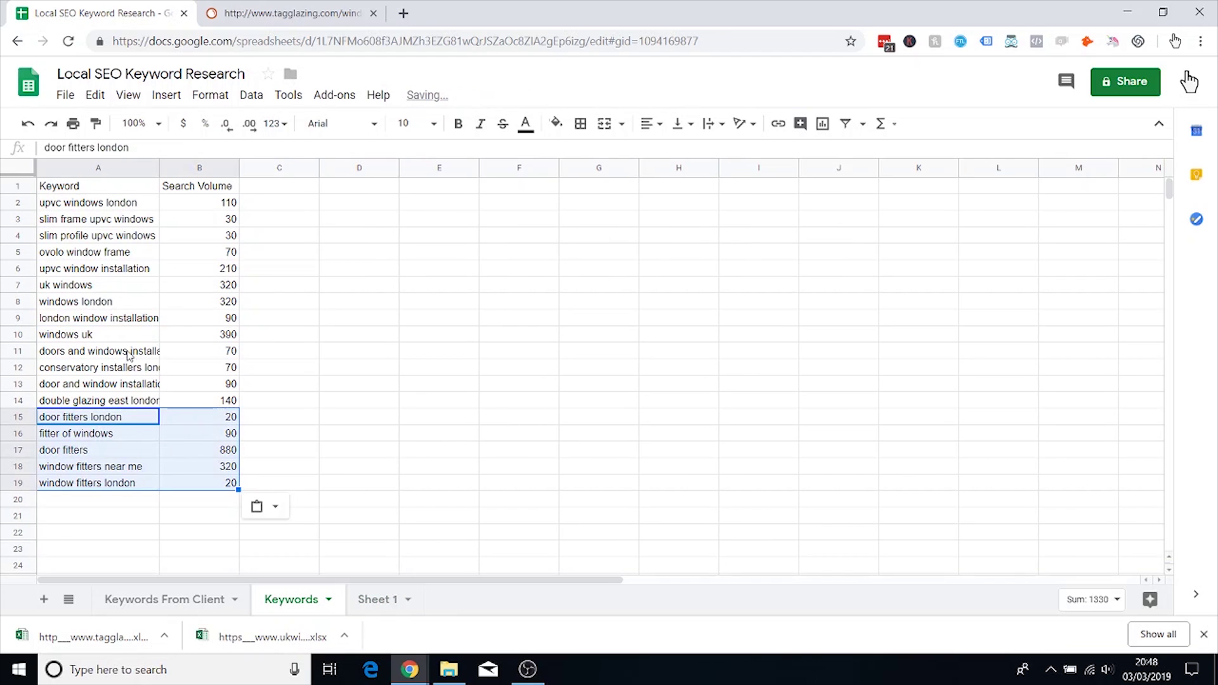
{"action": "key", "text": "ctrl+z"}
{"action": "key", "text": "ctrl+v"}
{"action": "left_click", "coordinate": [124, 320]}
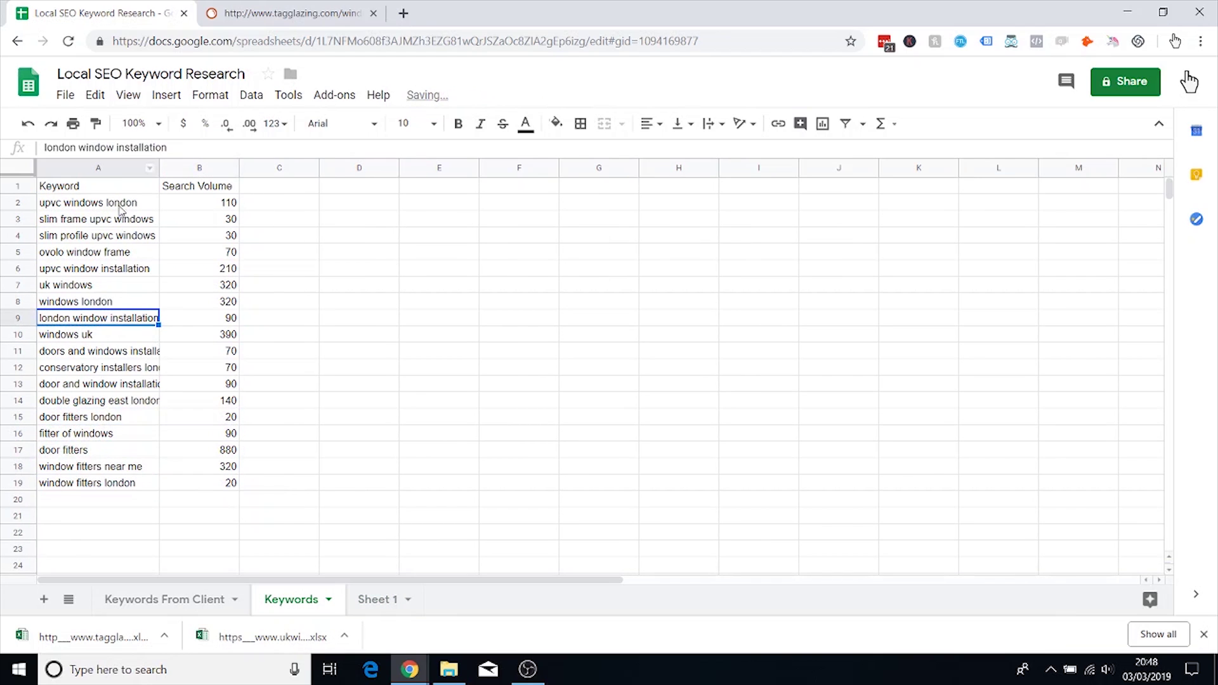
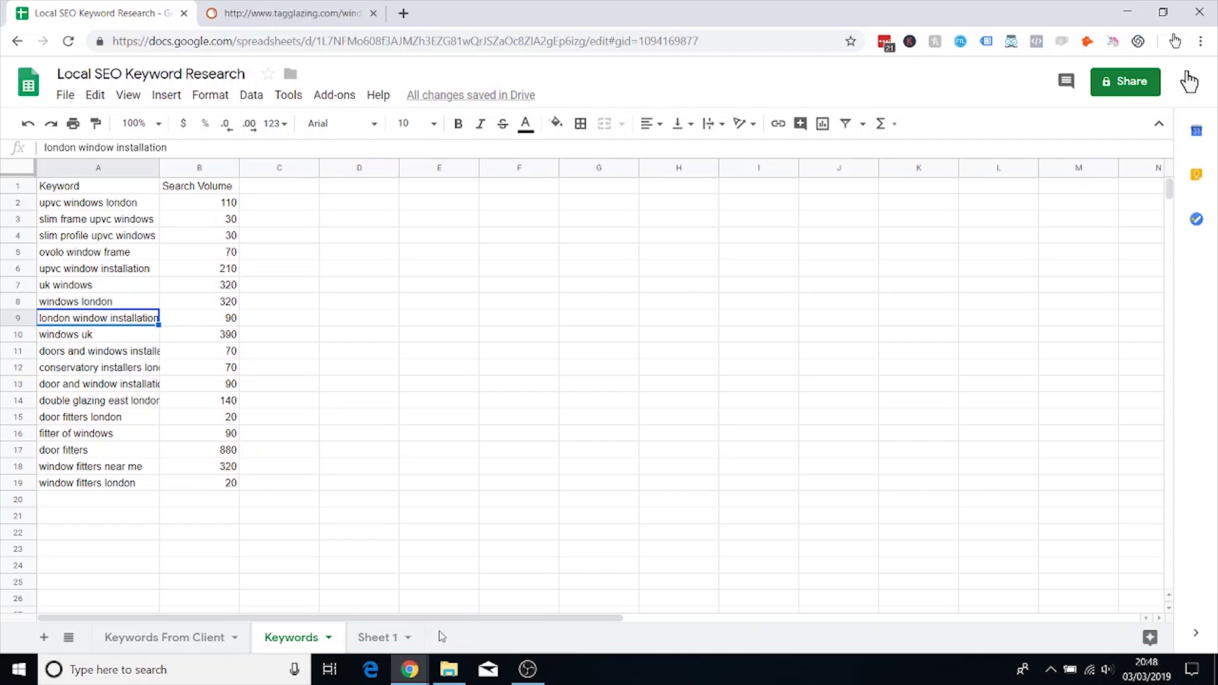
Step: Close the TAG Glazing page in the incognito window and open the Chase Windows search result in a separate tab
{"action": "left_click", "coordinate": [381, 637]}
{"action": "left_click", "coordinate": [409, 669]}
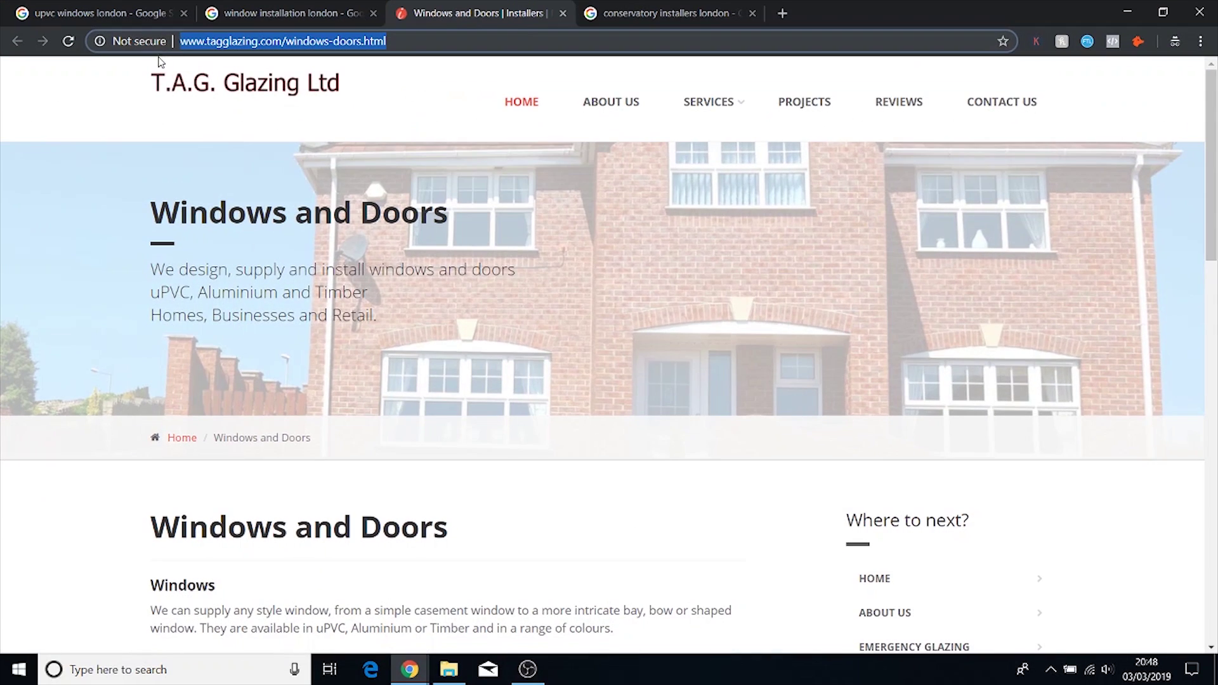
{"action": "left_click", "coordinate": [563, 14]}
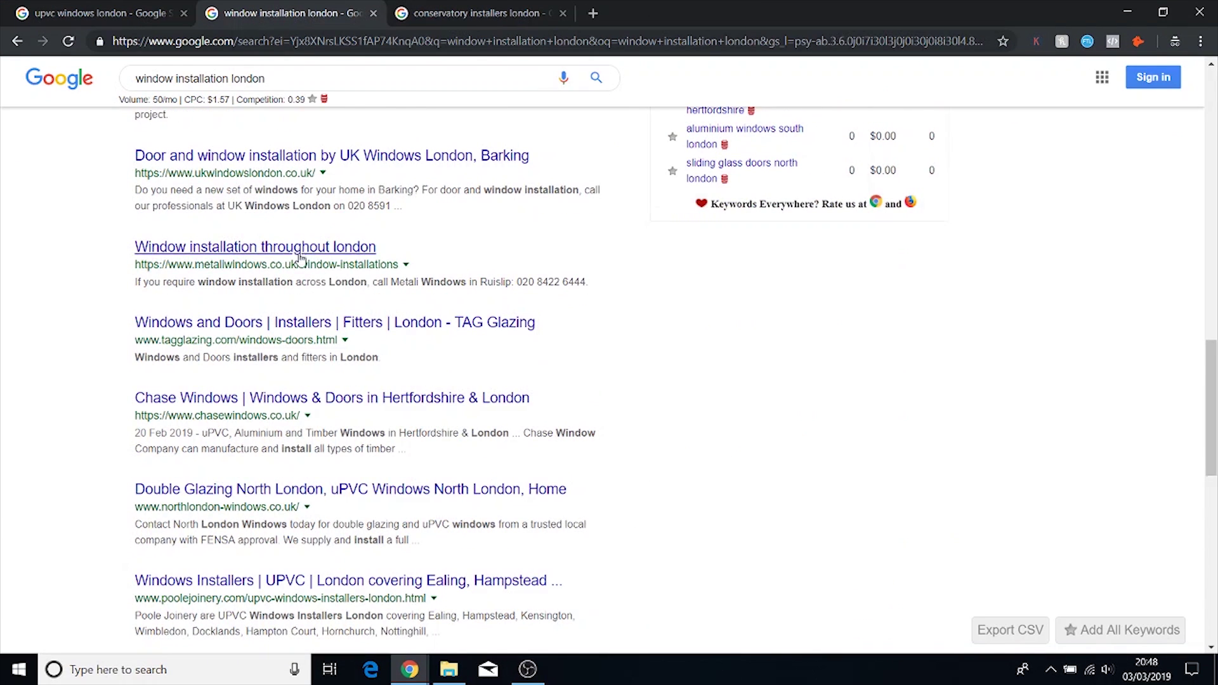
{"action": "scroll", "coordinate": [300, 257], "scroll_direction": "down", "scroll_amount": 1}
{"action": "right_click", "coordinate": [236, 322]}
{"action": "left_click", "coordinate": [267, 332]}
{"action": "left_click", "coordinate": [473, 13]}
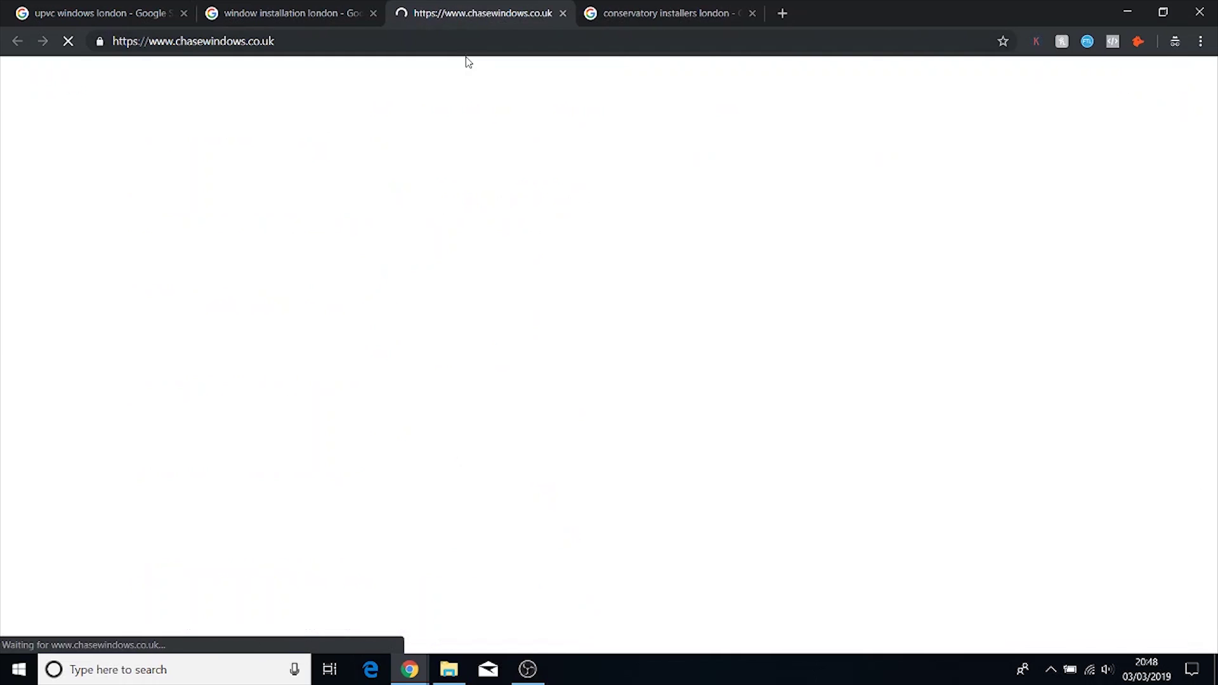
Step: Copy the chasewindows.co.uk address and run SEMrush Organic Research on it in place of the tagglazing.com page
{"action": "left_click", "coordinate": [467, 41]}
{"action": "key", "text": "ctrl+c"}
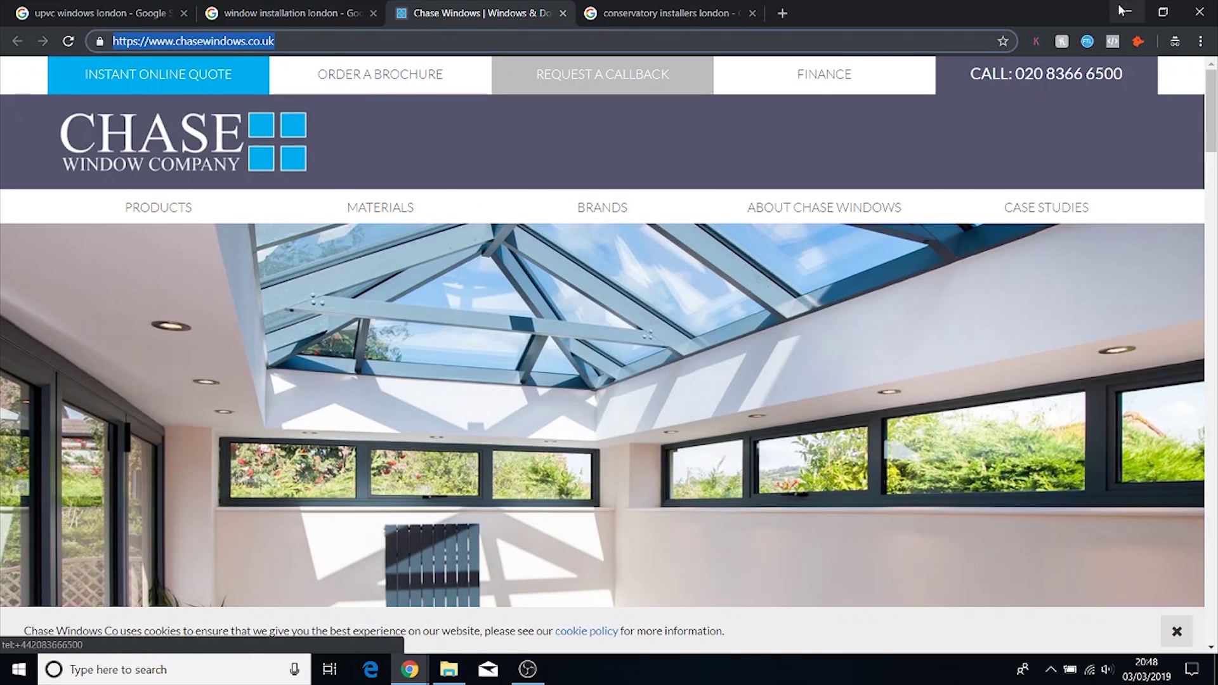
{"action": "left_click", "coordinate": [1127, 11]}
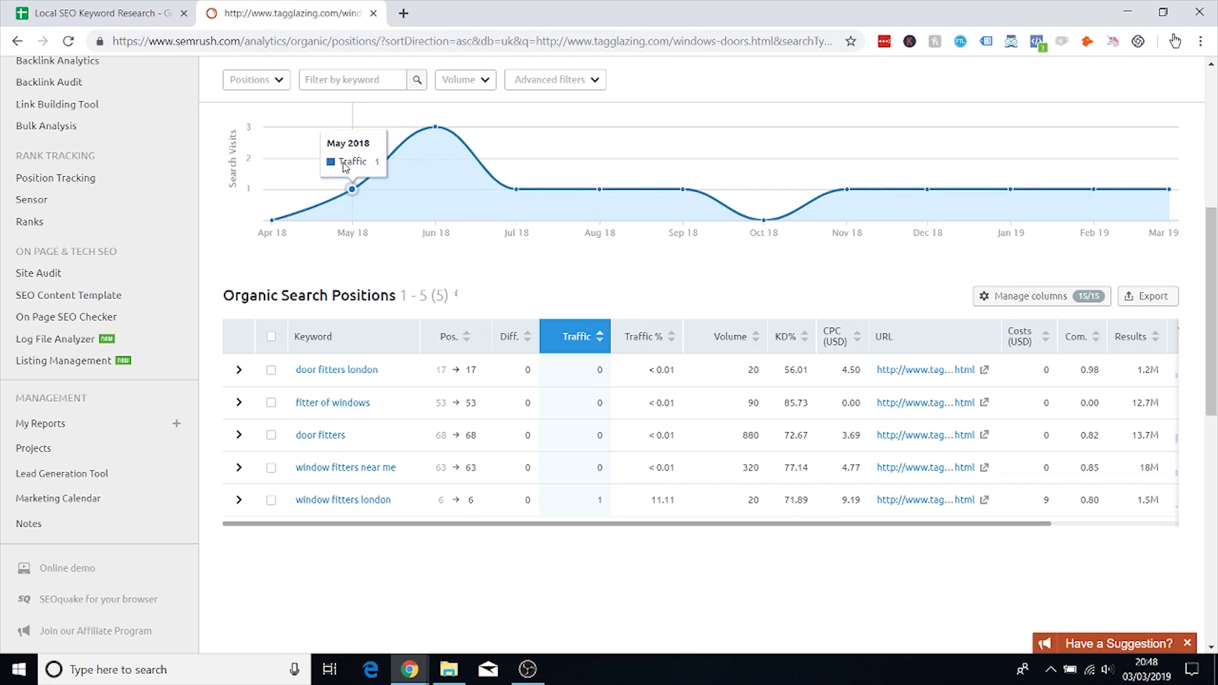
{"action": "left_click", "coordinate": [337, 12]}
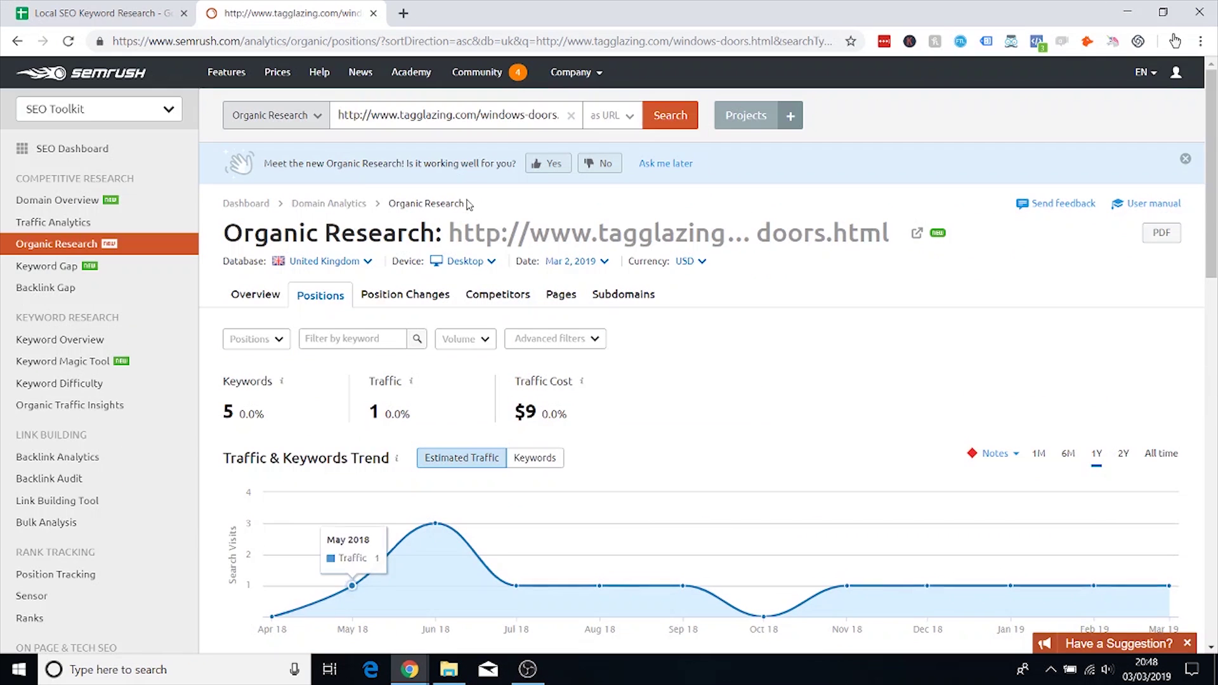
{"action": "triple_click", "coordinate": [456, 115]}
{"action": "key", "text": "ctrl+v"}
{"action": "left_click", "coordinate": [670, 114]}
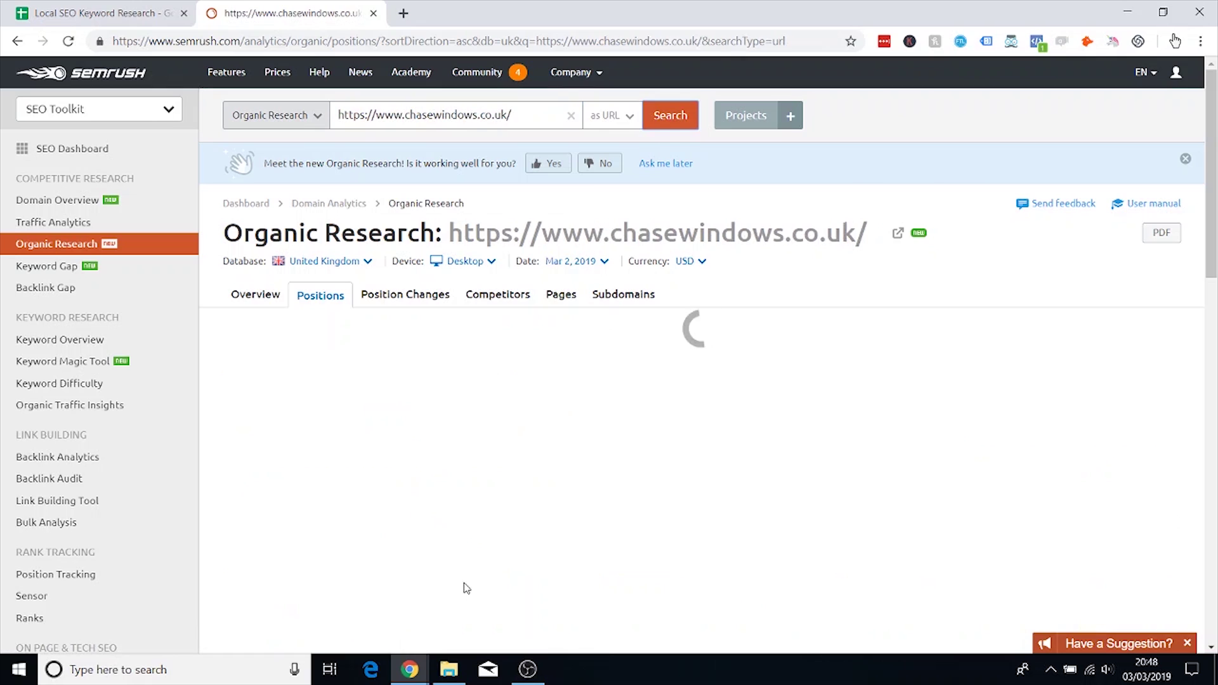
Step: Examine the organic search positions of chasewindows.co.uk for keywords relevant to window installation in London
{"action": "scroll", "coordinate": [396, 472], "scroll_direction": "down", "scroll_amount": 4}
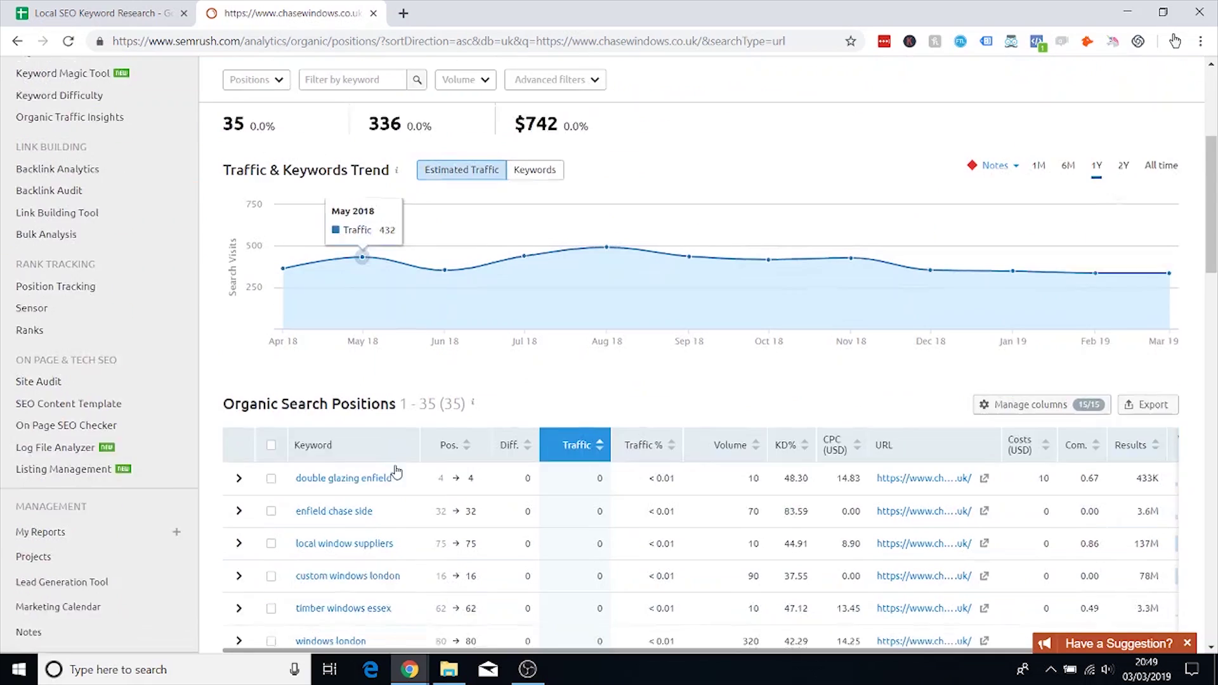
{"action": "scroll", "coordinate": [466, 470], "scroll_direction": "down", "scroll_amount": 2}
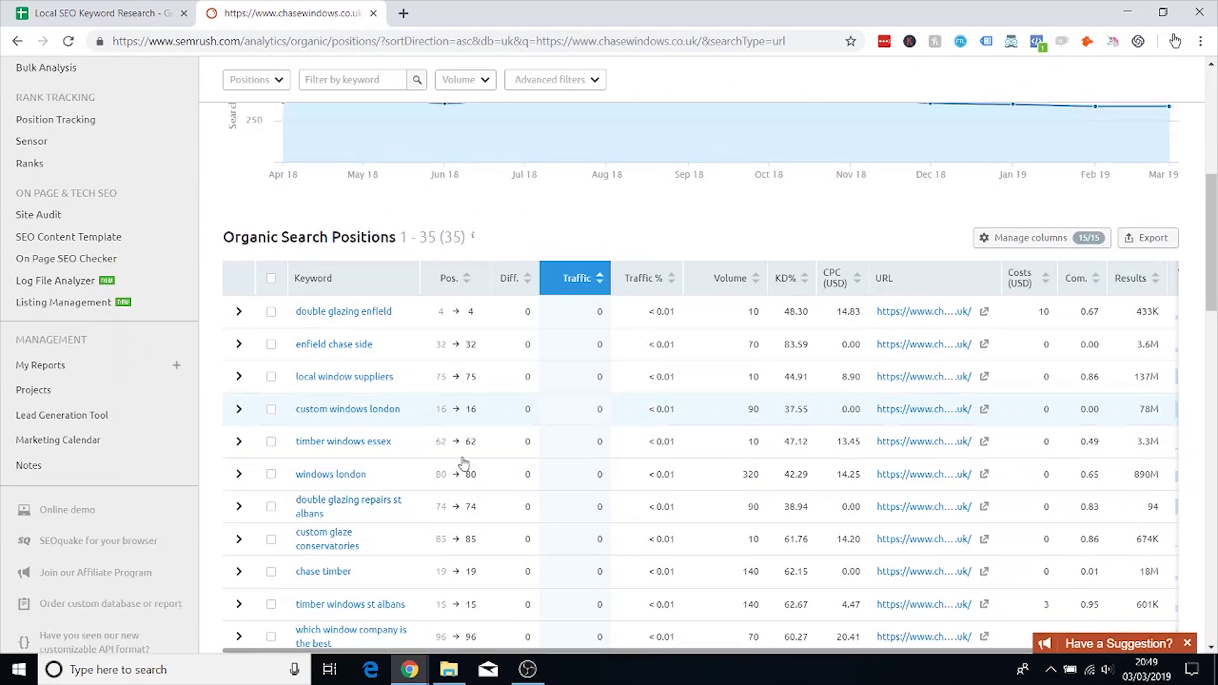
{"action": "scroll", "coordinate": [463, 463], "scroll_direction": "down", "scroll_amount": 4}
{"action": "scroll", "coordinate": [461, 461], "scroll_direction": "up", "scroll_amount": 4}
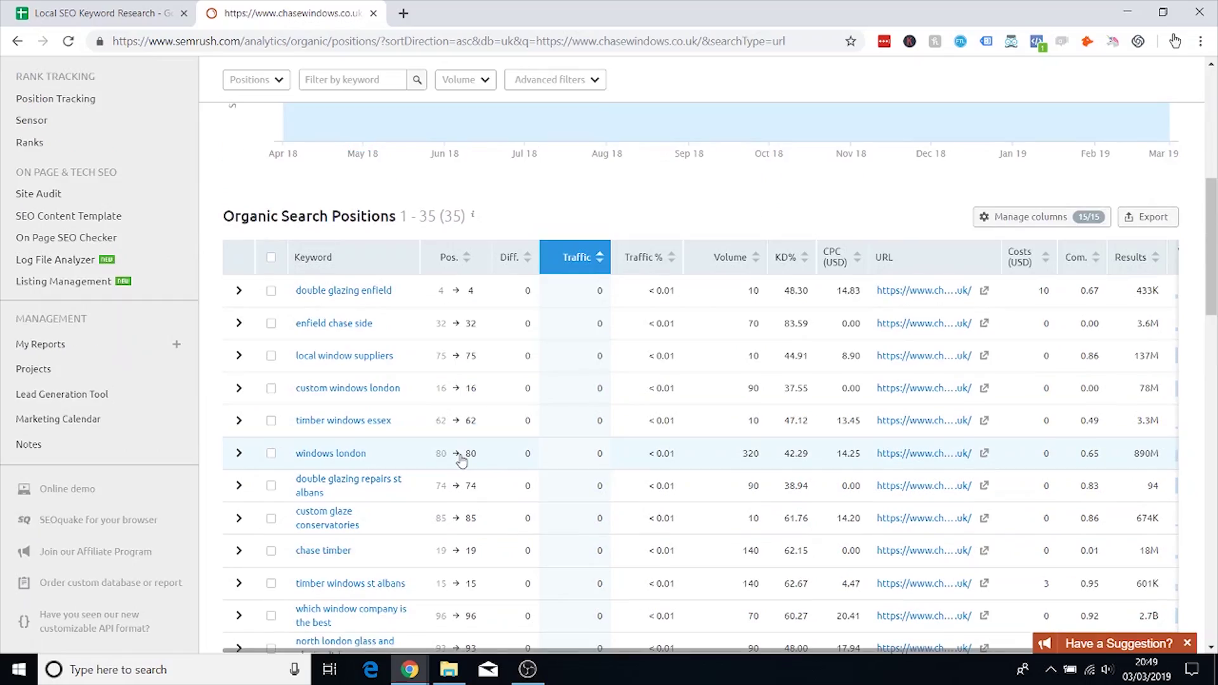
{"action": "scroll", "coordinate": [461, 461], "scroll_direction": "down", "scroll_amount": 4}
{"action": "scroll", "coordinate": [459, 457], "scroll_direction": "down", "scroll_amount": 4}
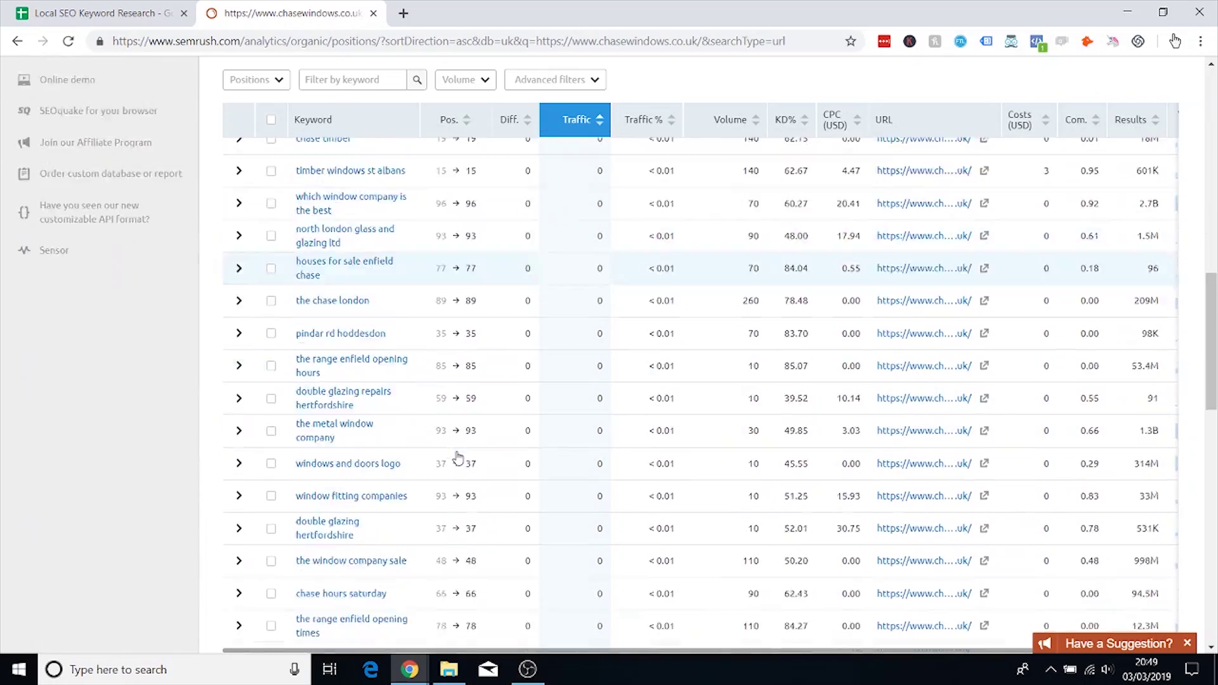
{"action": "scroll", "coordinate": [458, 457], "scroll_direction": "up", "scroll_amount": 15}
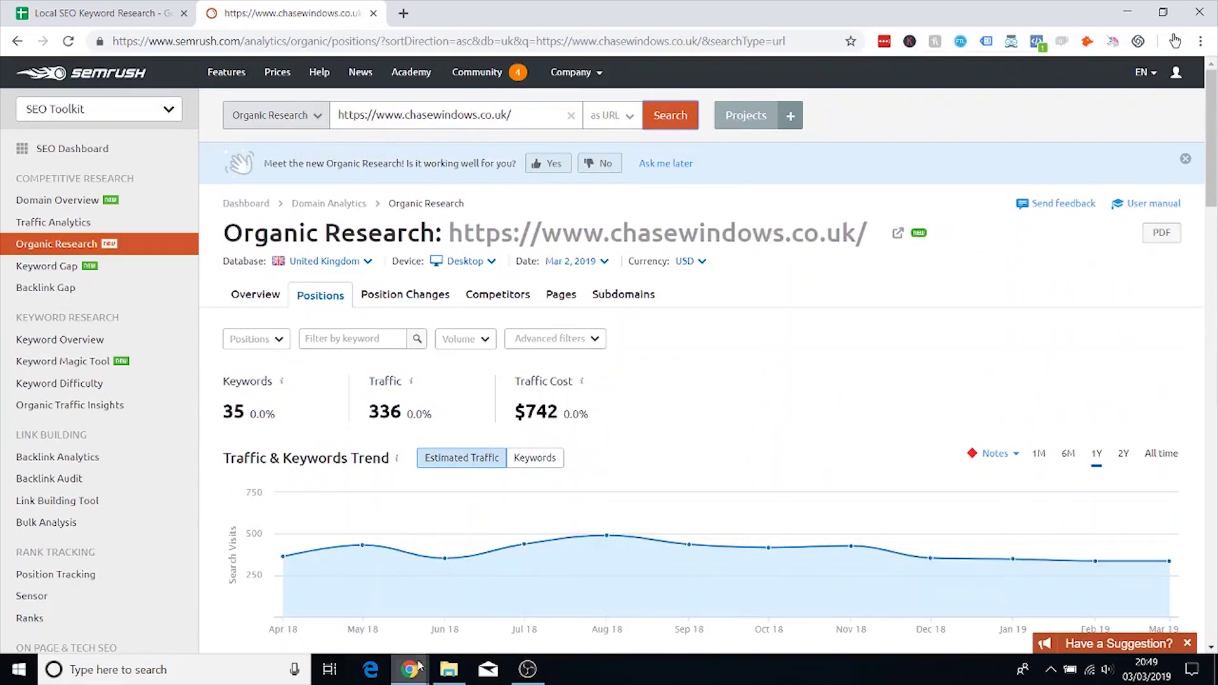
{"action": "scroll", "coordinate": [519, 620], "scroll_direction": "down", "scroll_amount": 10}
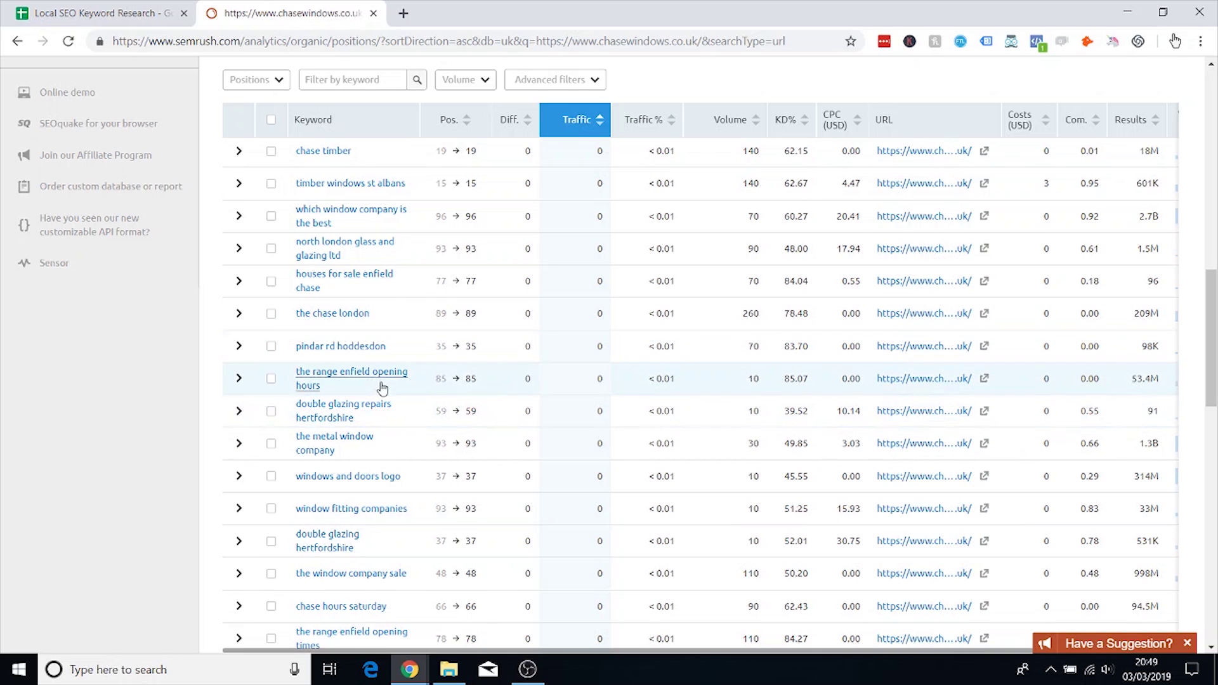
{"action": "scroll", "coordinate": [408, 458], "scroll_direction": "down", "scroll_amount": 5}
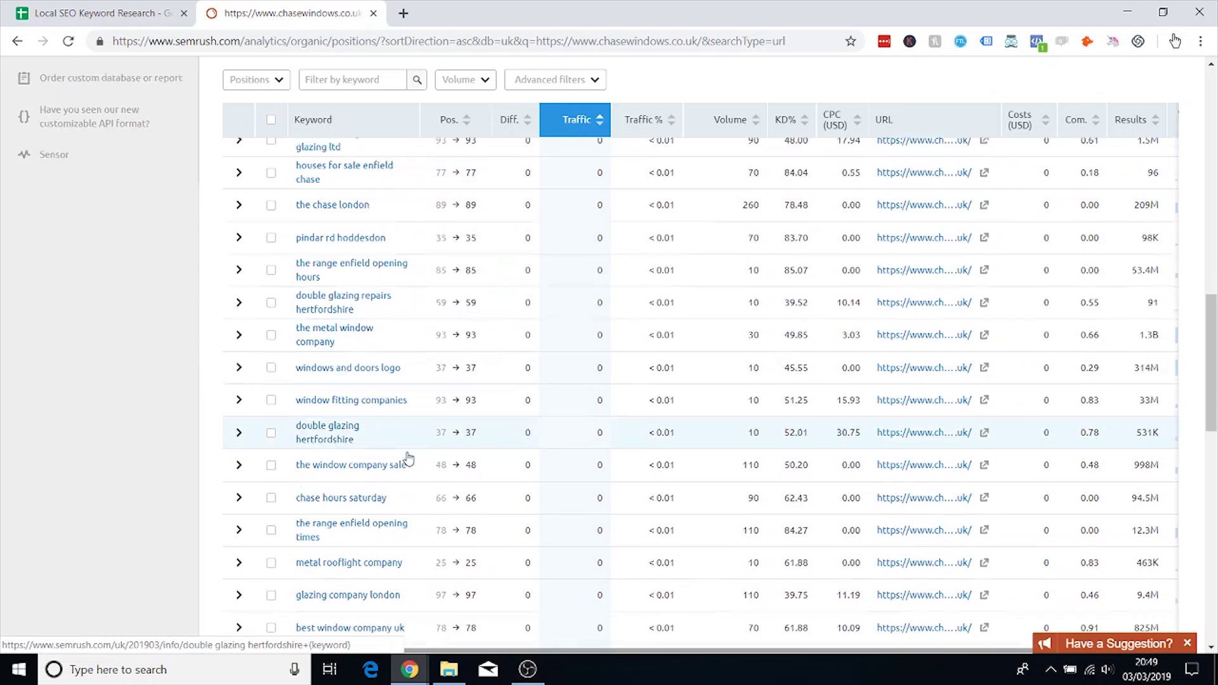
{"action": "scroll", "coordinate": [418, 413], "scroll_direction": "up", "scroll_amount": 15}
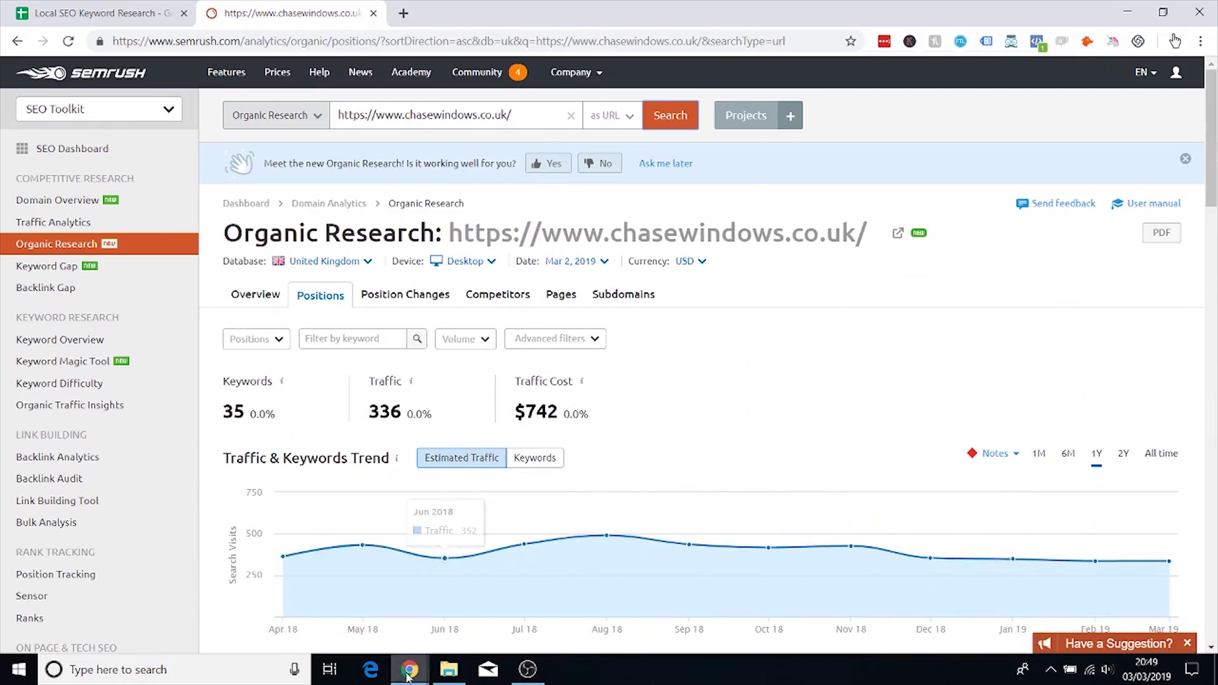
Step: Close the Chase Windows page and open the North London Windows result from the "window installation london" Google results
{"action": "left_click", "coordinate": [408, 671]}
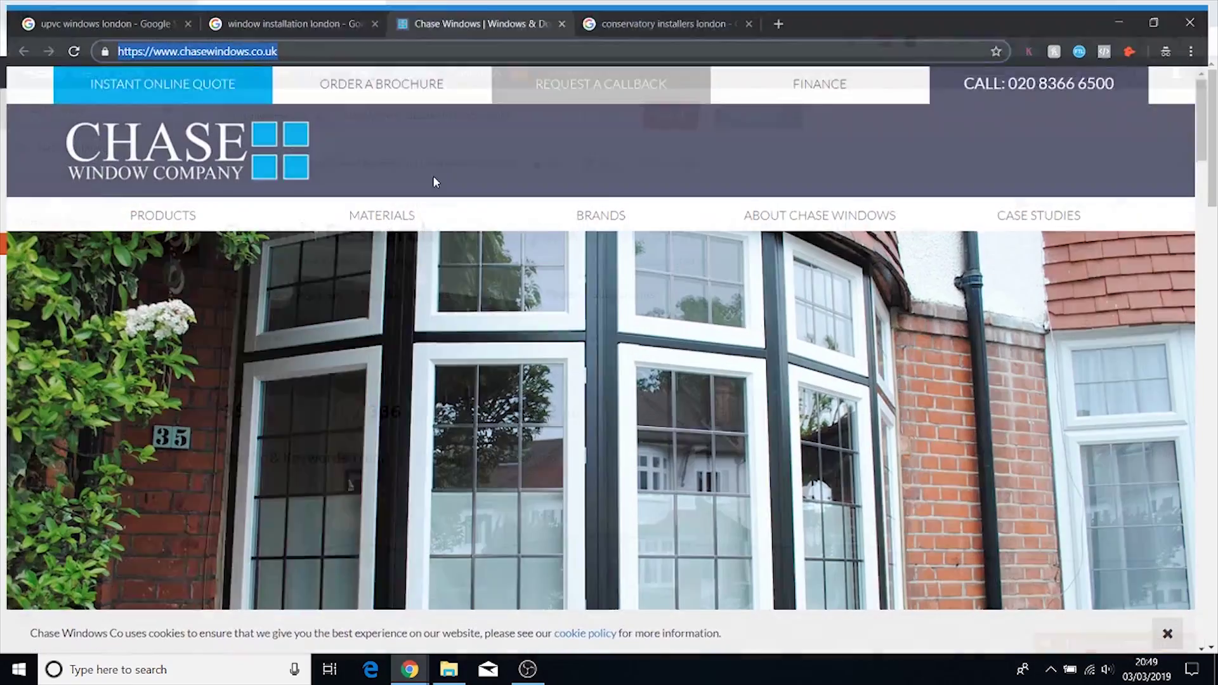
{"action": "left_click", "coordinate": [562, 13]}
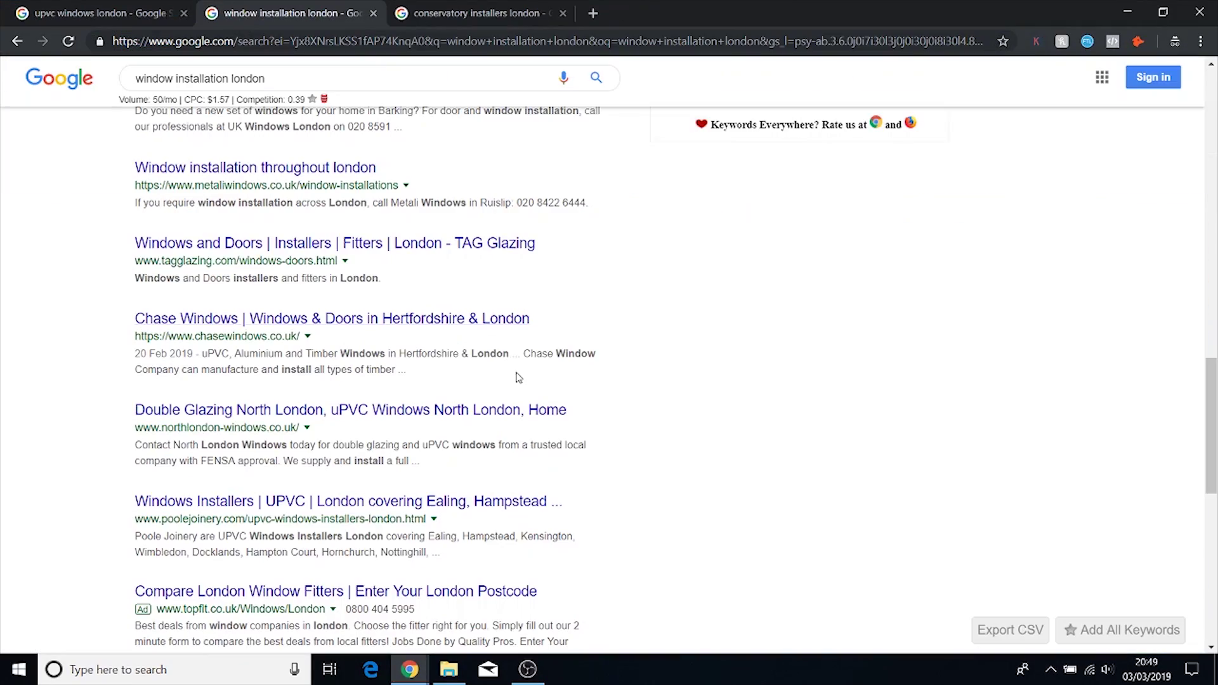
{"action": "scroll", "coordinate": [519, 377], "scroll_direction": "down", "scroll_amount": 2}
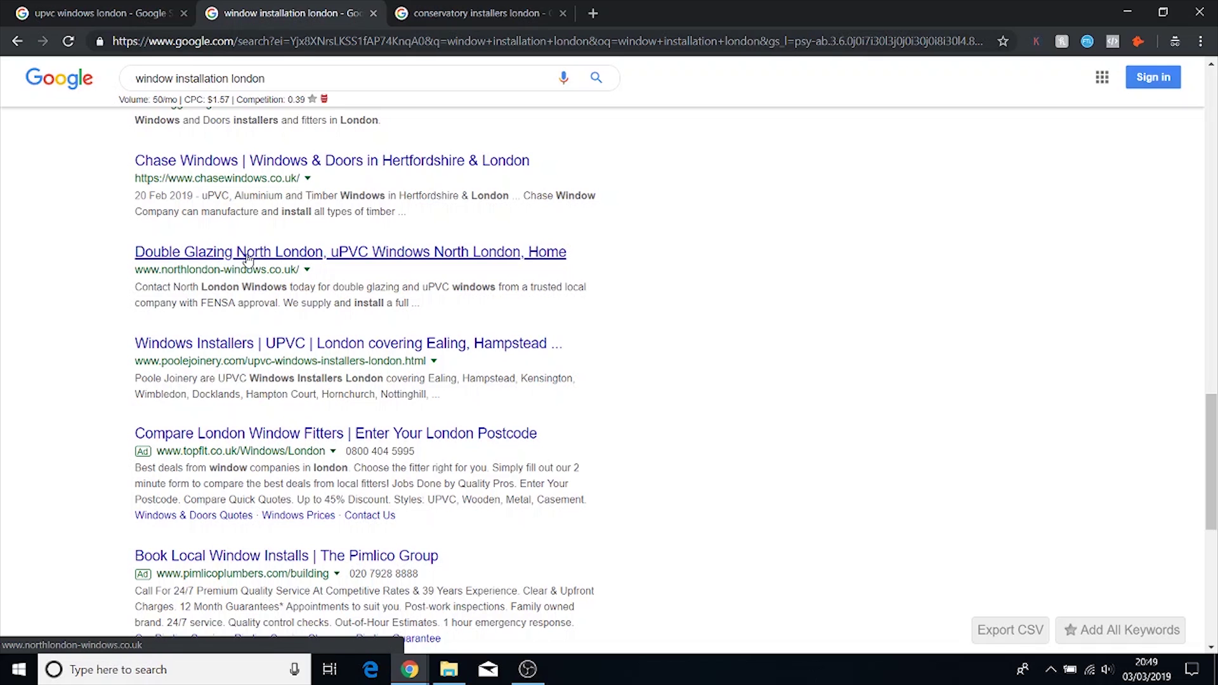
{"action": "scroll", "coordinate": [248, 330], "scroll_direction": "down", "scroll_amount": 1}
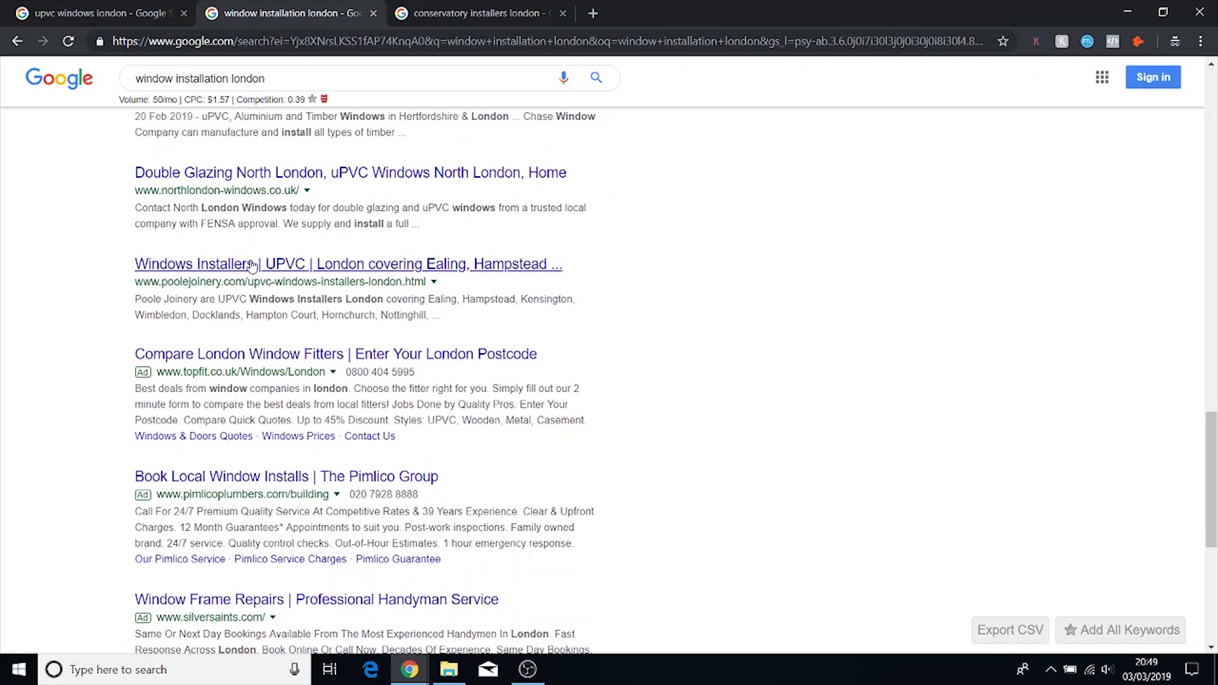
{"action": "left_click", "coordinate": [239, 184]}
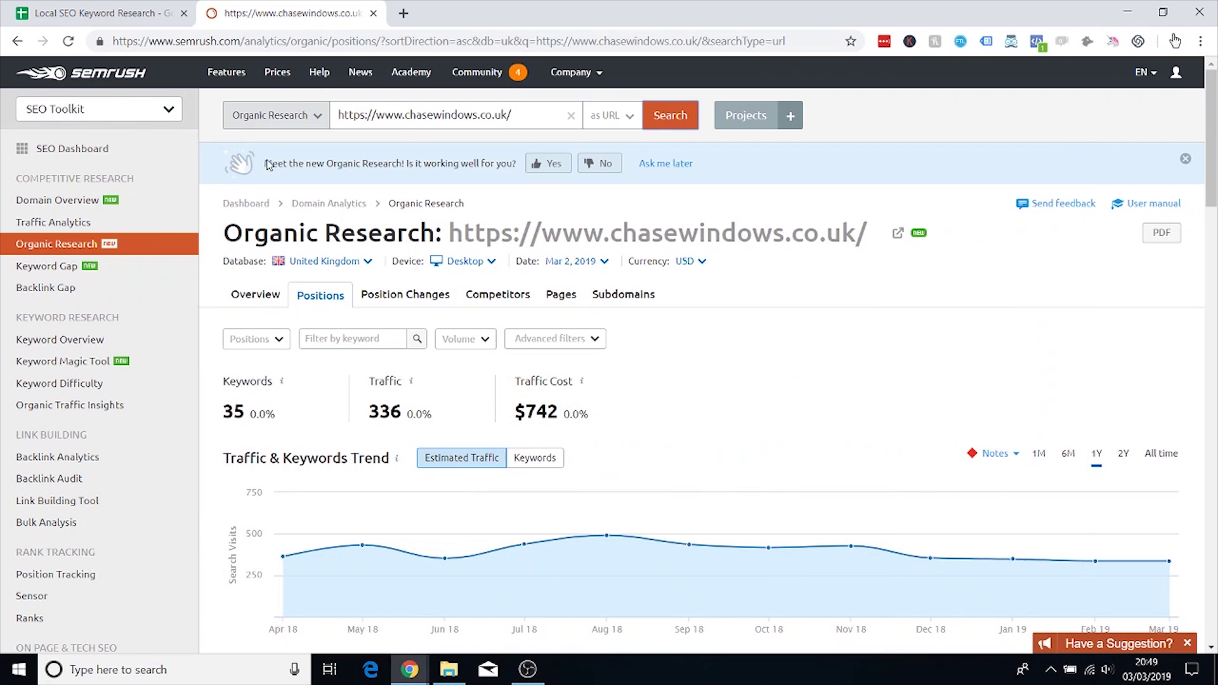
{"action": "triple_click", "coordinate": [413, 115]}
{"action": "type", "text": "https://www.northlondon-windows.co.uk/"}
{"action": "left_click", "coordinate": [670, 115]}
{"action": "key", "text": "ctrl+a"}
{"action": "type", "text": "https://www.northlondon-windows.co.uk/"}
{"action": "left_click", "coordinate": [670, 115]}
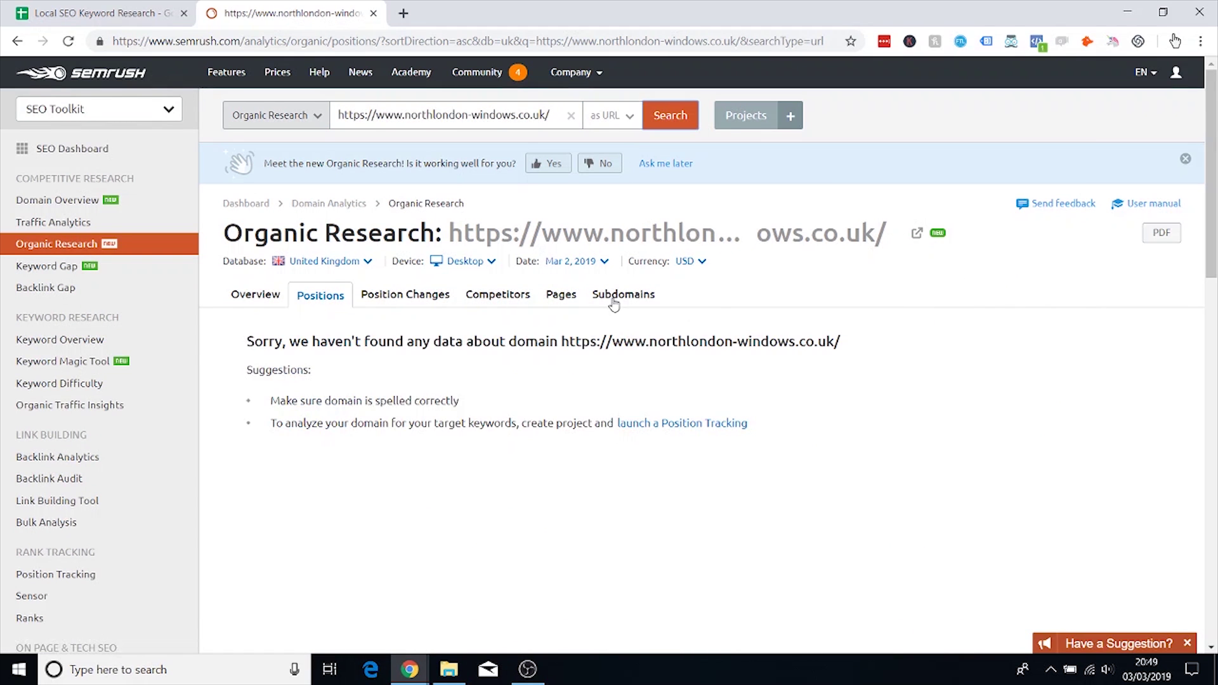
{"action": "left_click", "coordinate": [571, 115]}
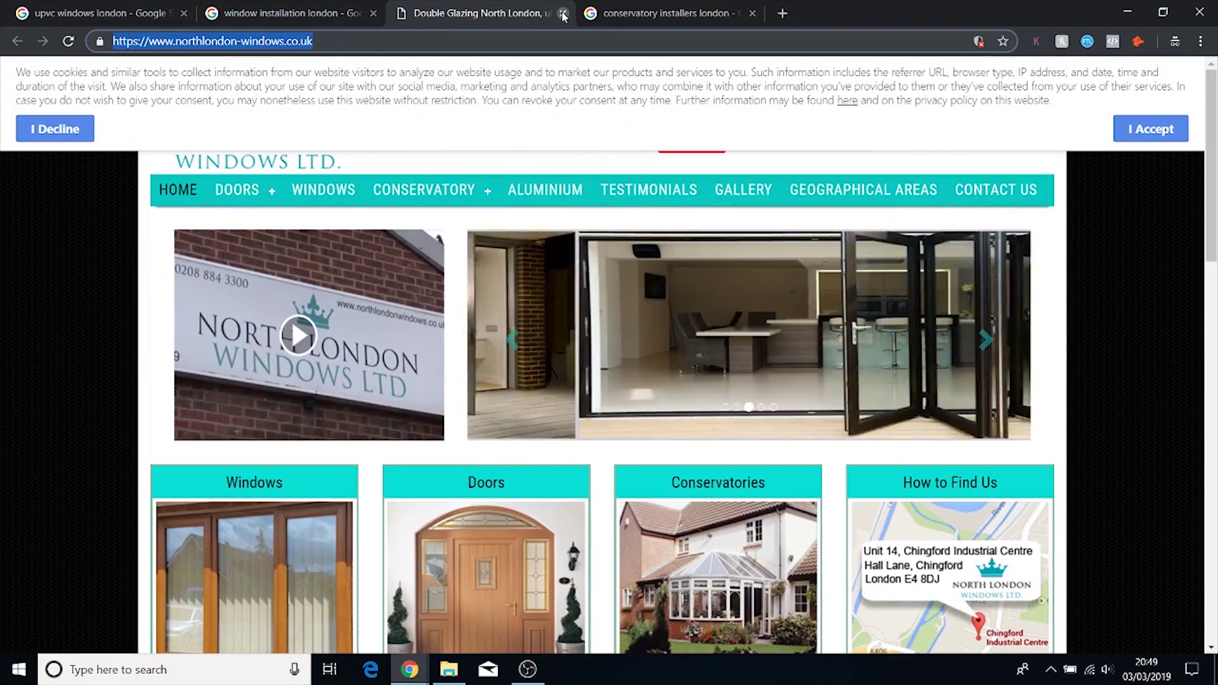
Step: Close the North London Windows page, check the remaining "window installation london" results, and close that search too
{"action": "left_click", "coordinate": [563, 14]}
{"action": "scroll", "coordinate": [463, 275], "scroll_direction": "down", "scroll_amount": 3}
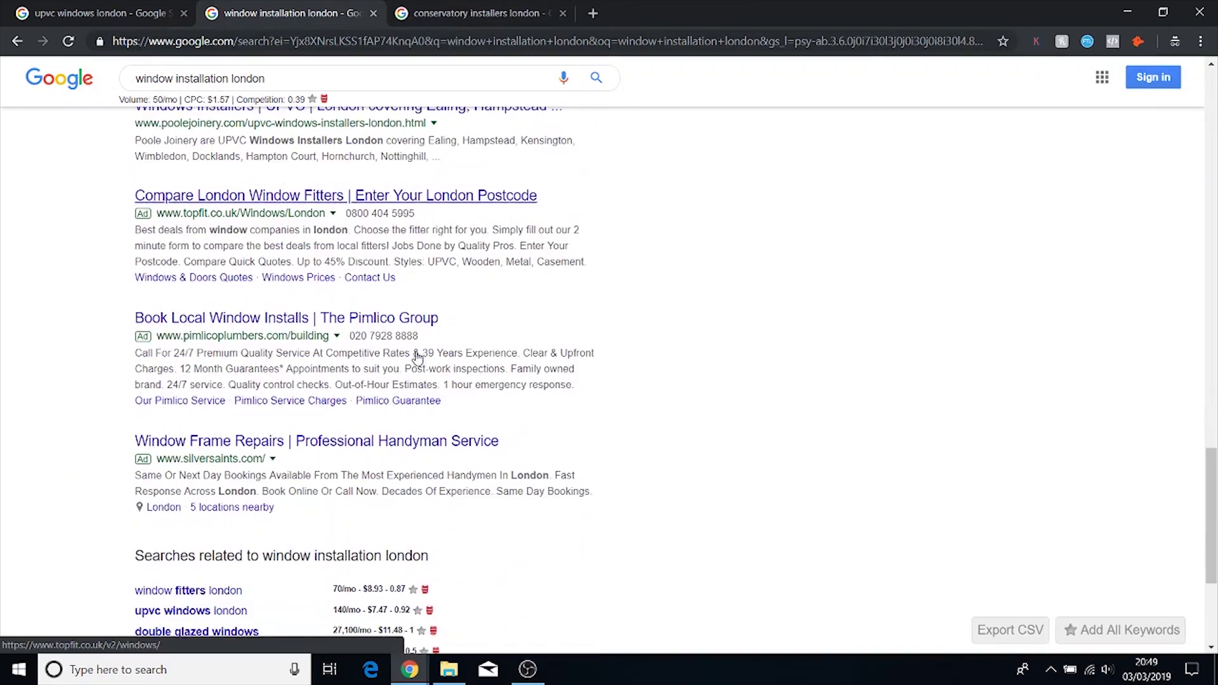
{"action": "scroll", "coordinate": [464, 274], "scroll_direction": "up", "scroll_amount": 10}
{"action": "scroll", "coordinate": [463, 274], "scroll_direction": "up", "scroll_amount": 5}
{"action": "left_click", "coordinate": [373, 14]}
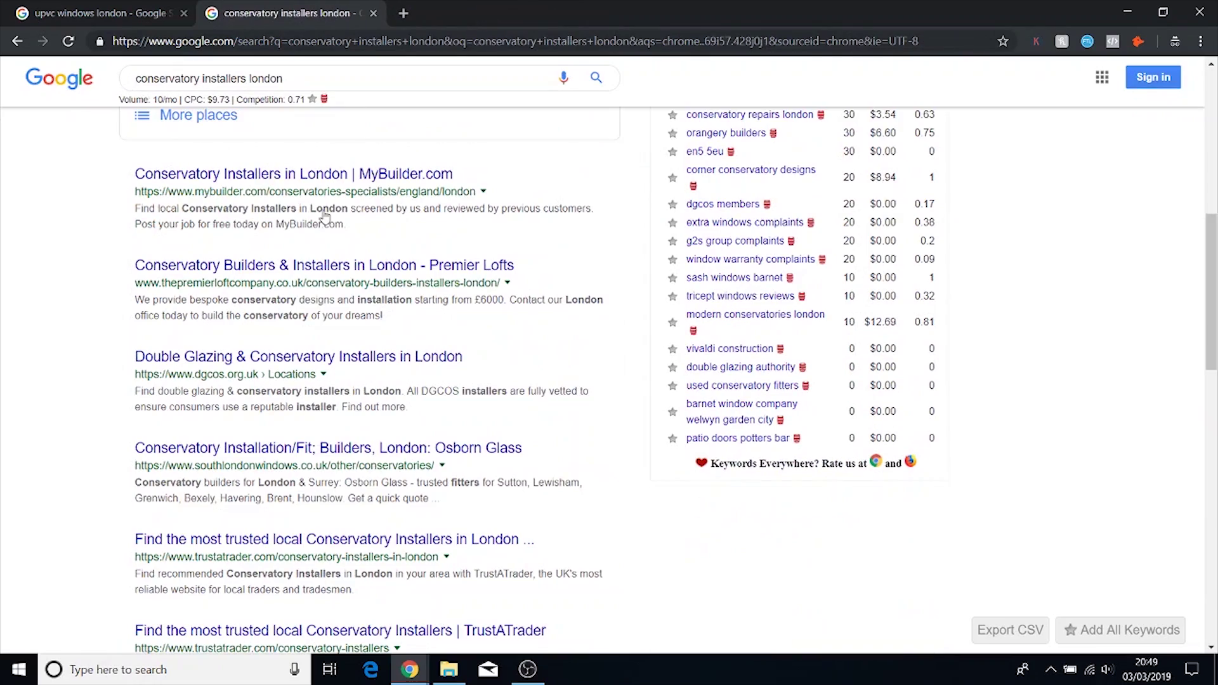
Step: Open the DGCOS "Double Glazing & Conservatory Installers in London" result in a new tab and copy its URL
{"action": "scroll", "coordinate": [372, 241], "scroll_direction": "down", "scroll_amount": 4}
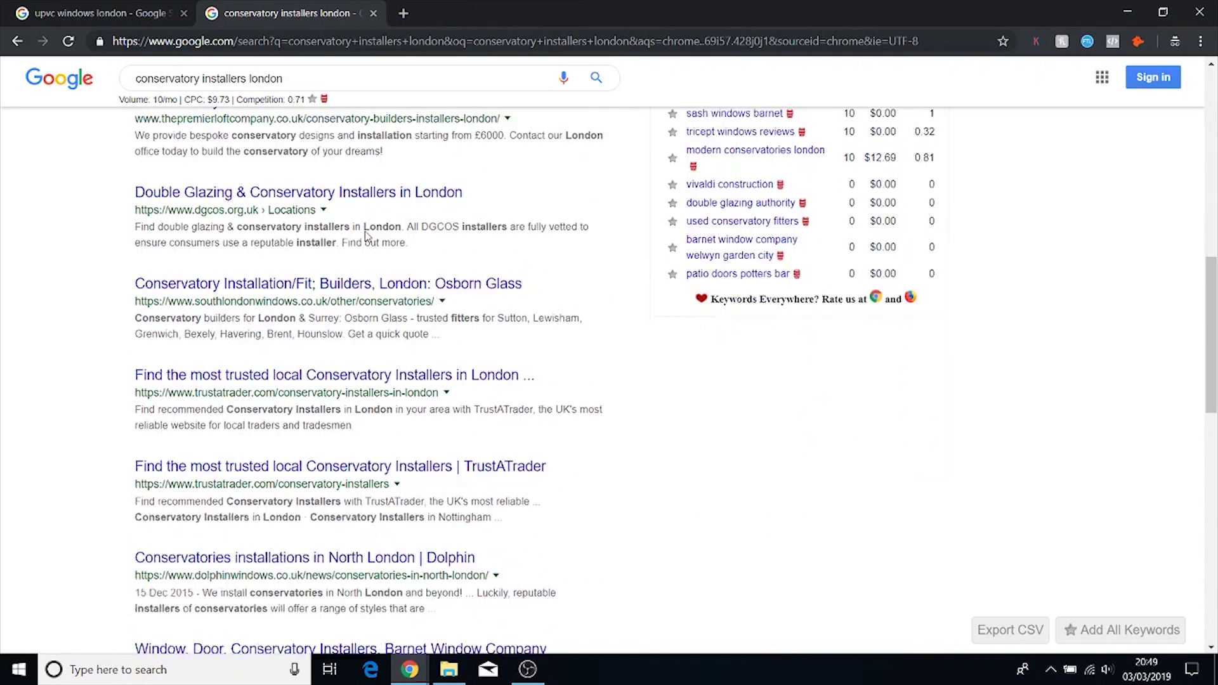
{"action": "scroll", "coordinate": [347, 309], "scroll_direction": "up", "scroll_amount": 6}
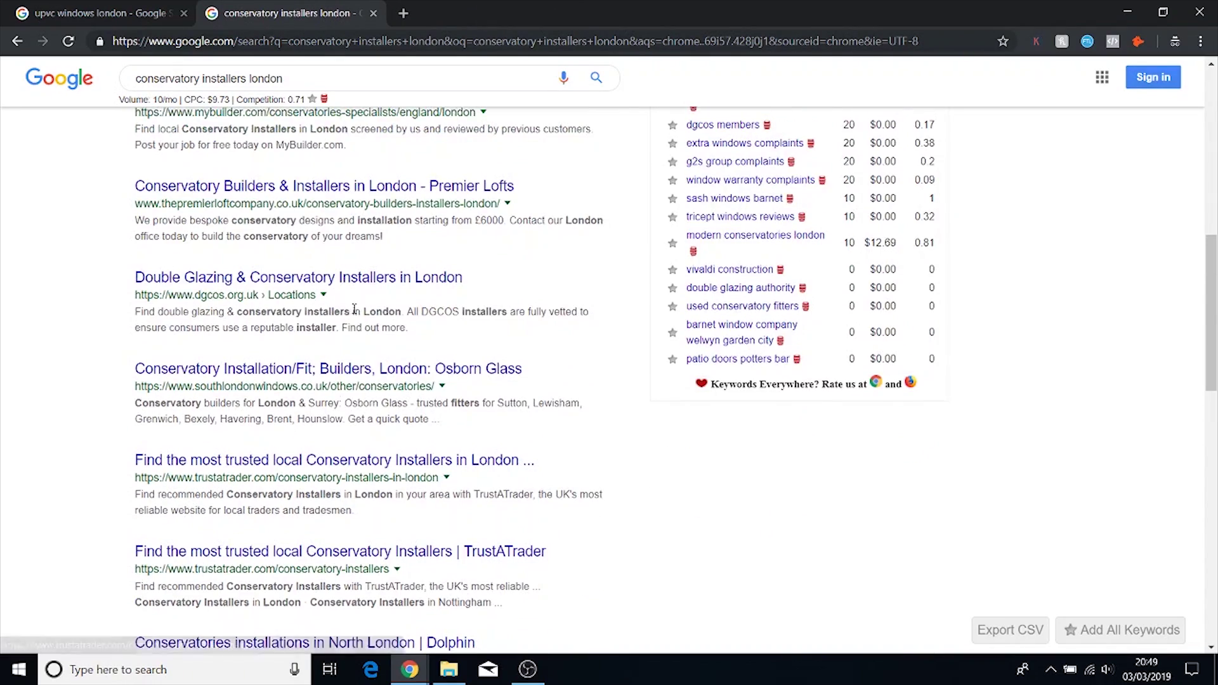
{"action": "scroll", "coordinate": [322, 381], "scroll_direction": "down", "scroll_amount": 2}
{"action": "right_click", "coordinate": [323, 442]}
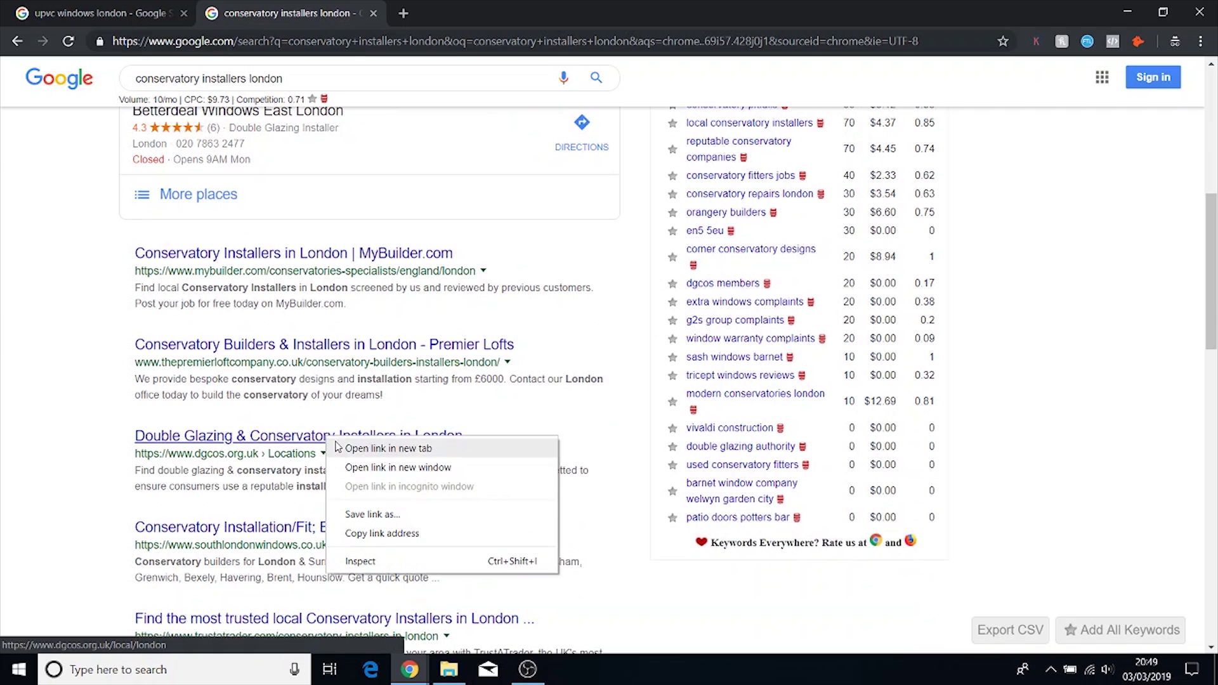
{"action": "left_click", "coordinate": [346, 449]}
{"action": "left_click", "coordinate": [497, 14]}
{"action": "left_click", "coordinate": [295, 43]}
{"action": "key", "text": "ctrl+c"}
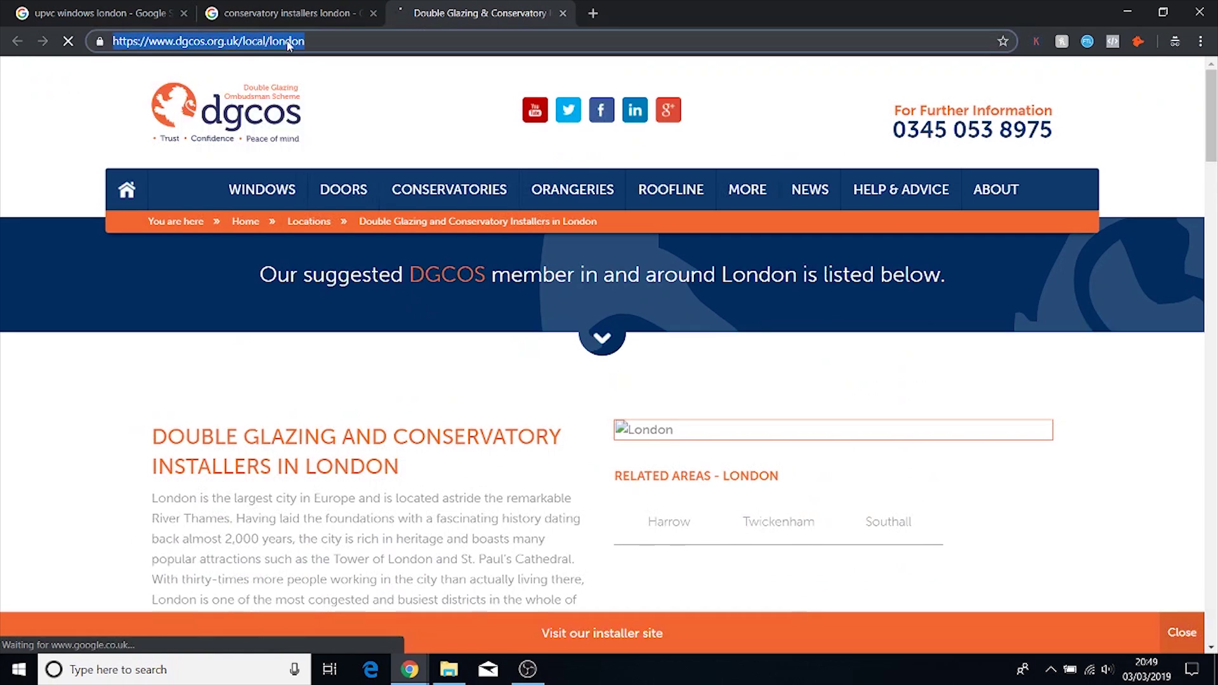
{"action": "left_click", "coordinate": [1127, 12]}
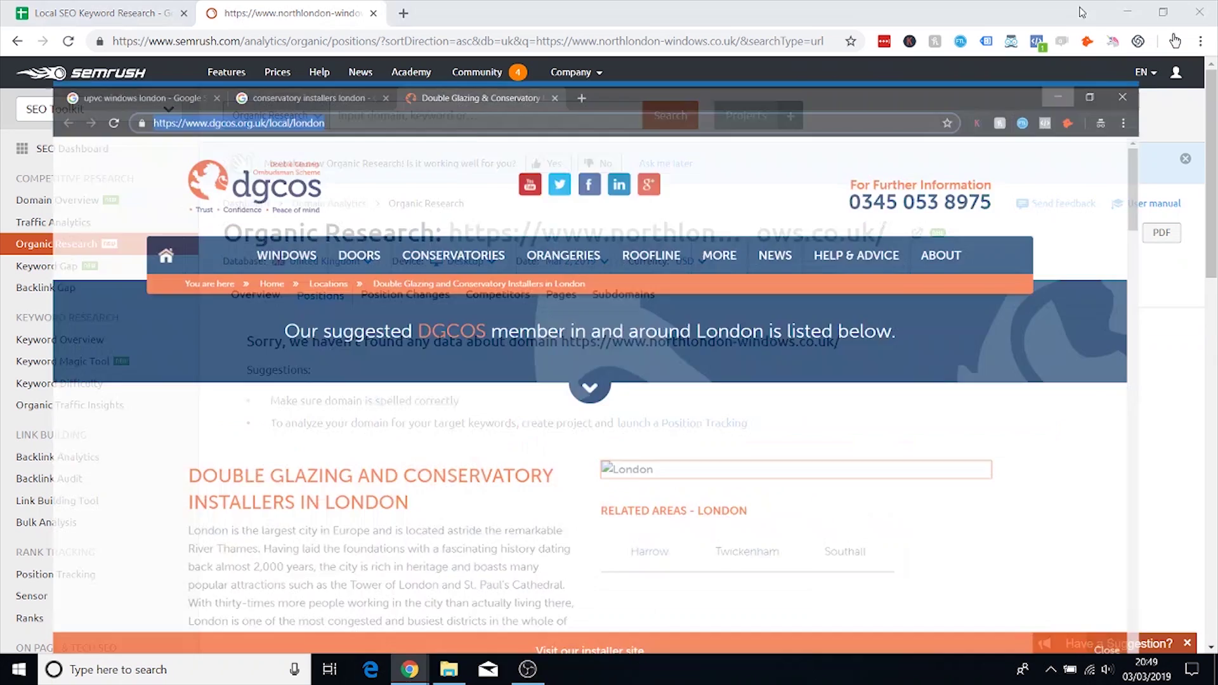
{"action": "left_click", "coordinate": [427, 113]}
{"action": "key", "text": "ctrl+v"}
{"action": "key", "text": "Return"}
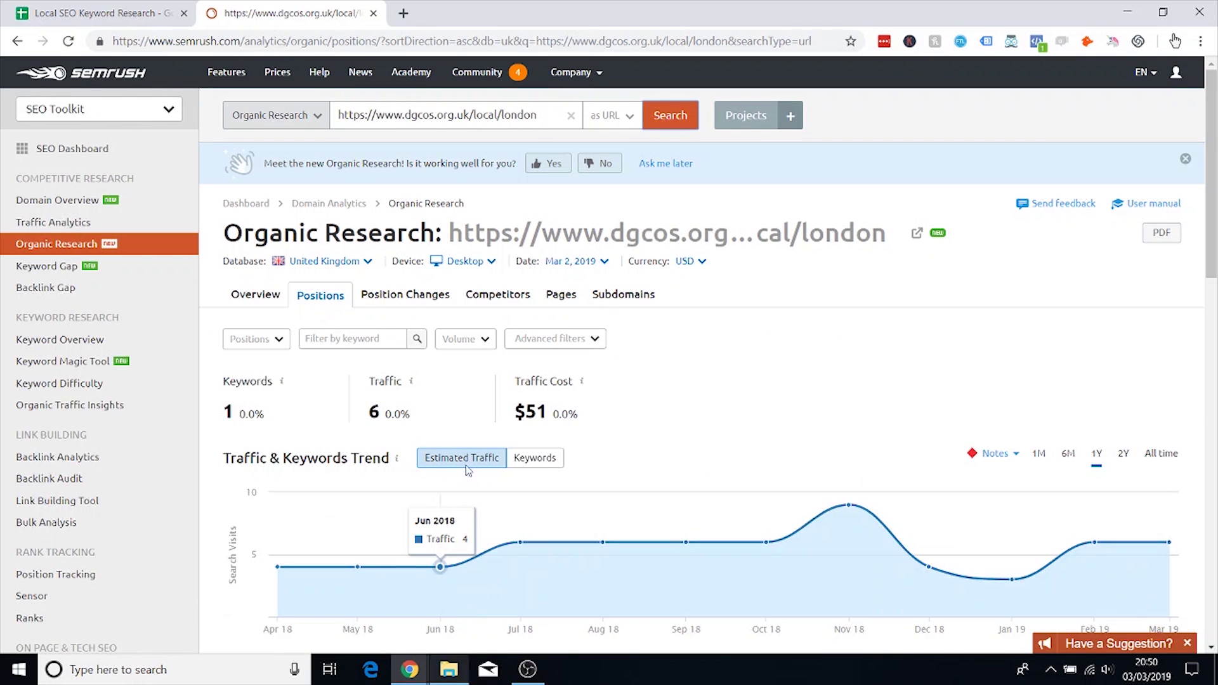
{"action": "scroll", "coordinate": [486, 416], "scroll_direction": "down", "scroll_amount": 6}
{"action": "scroll", "coordinate": [470, 389], "scroll_direction": "up", "scroll_amount": 6}
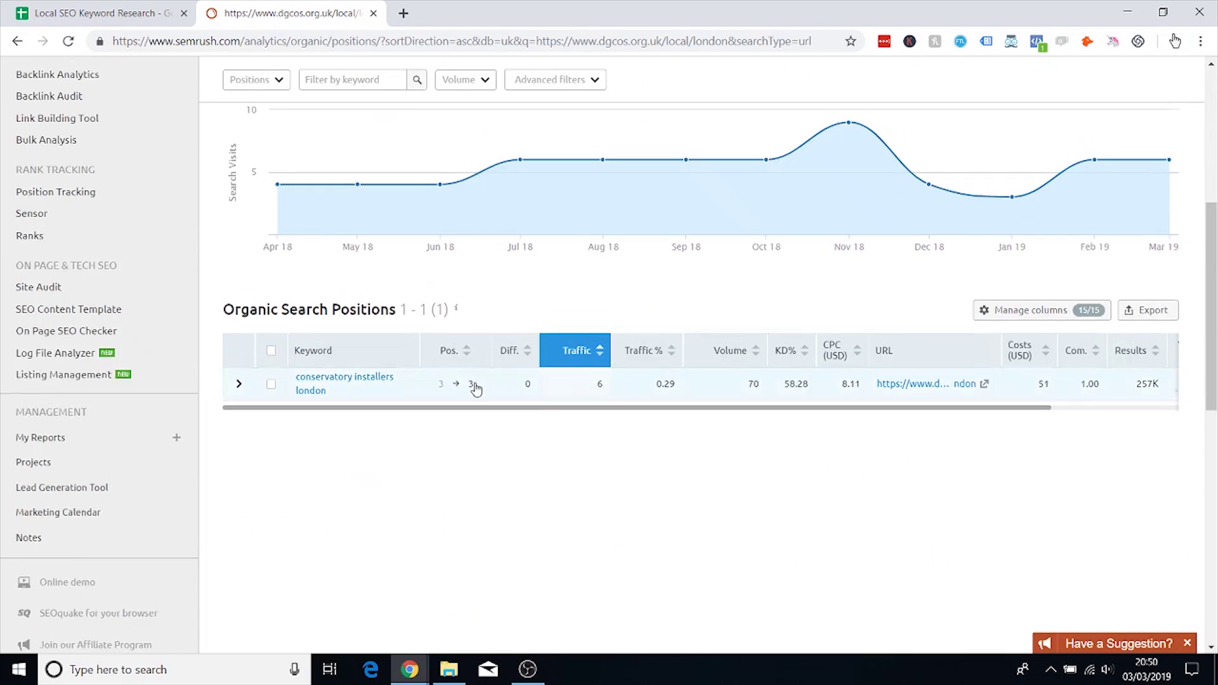
Step: Close the DGCOS page, check the other "conservatory installers london" results, and clear the searched URL in SEMrush
{"action": "mouse_move", "coordinate": [409, 670]}
{"action": "left_click", "coordinate": [492, 593]}
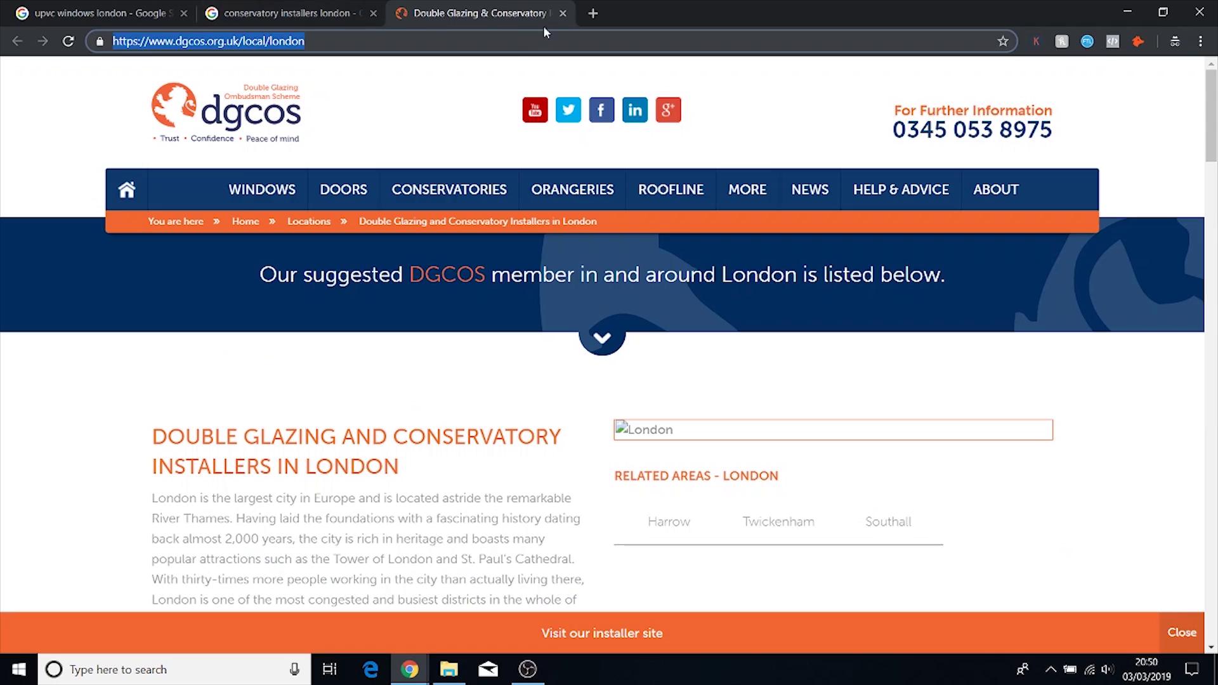
{"action": "left_click", "coordinate": [563, 14]}
{"action": "scroll", "coordinate": [434, 302], "scroll_direction": "down", "scroll_amount": 4}
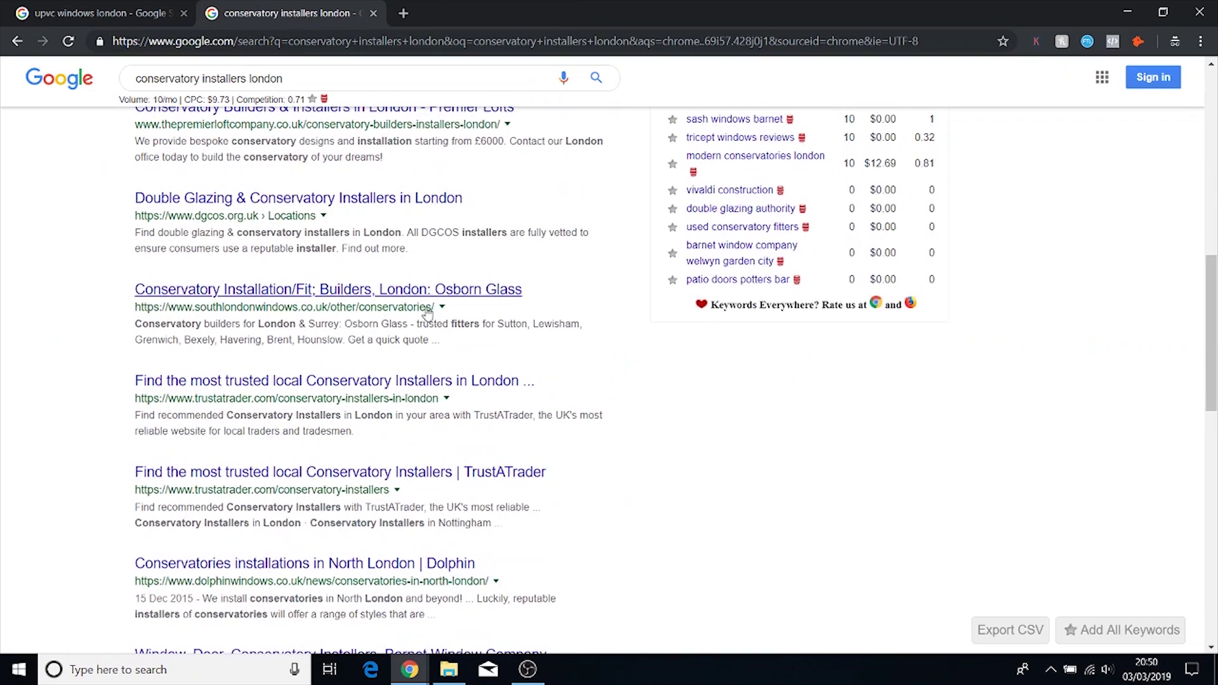
{"action": "scroll", "coordinate": [304, 421], "scroll_direction": "up", "scroll_amount": 5}
{"action": "left_click", "coordinate": [1126, 13]}
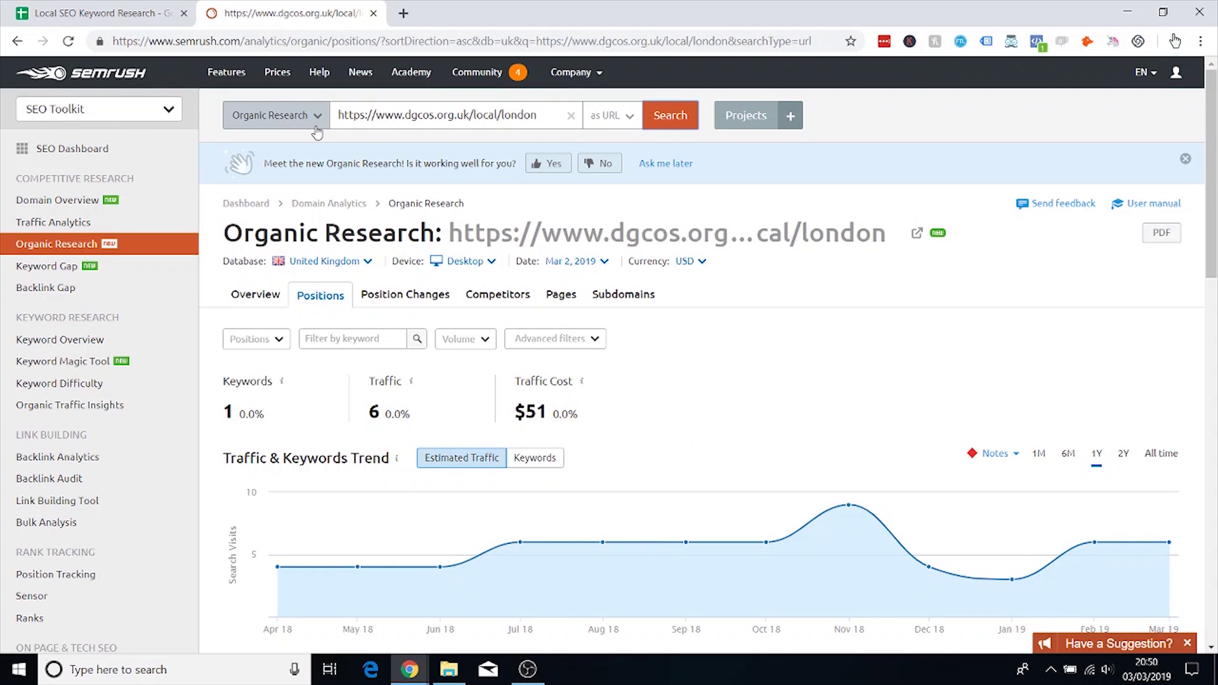
{"action": "left_click", "coordinate": [571, 115]}
Step: Switch to the Local SEO Keyword Research spreadsheet and delete Sheet 1
{"action": "left_click", "coordinate": [102, 13]}
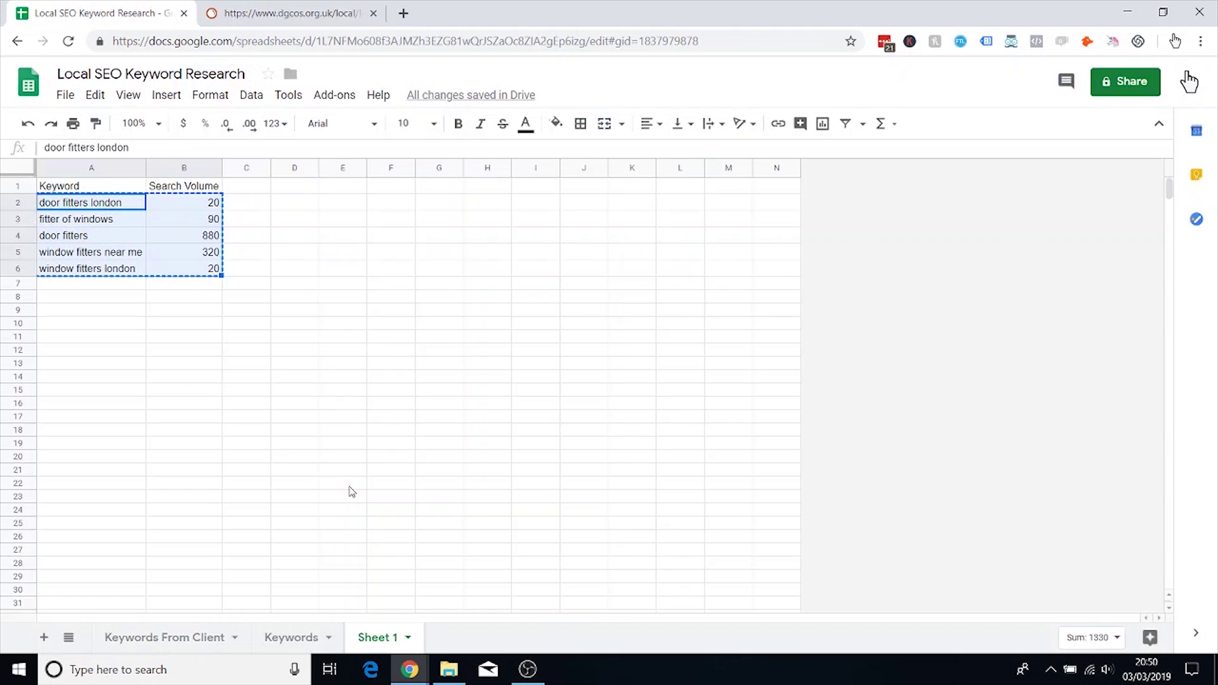
{"action": "left_click", "coordinate": [116, 332]}
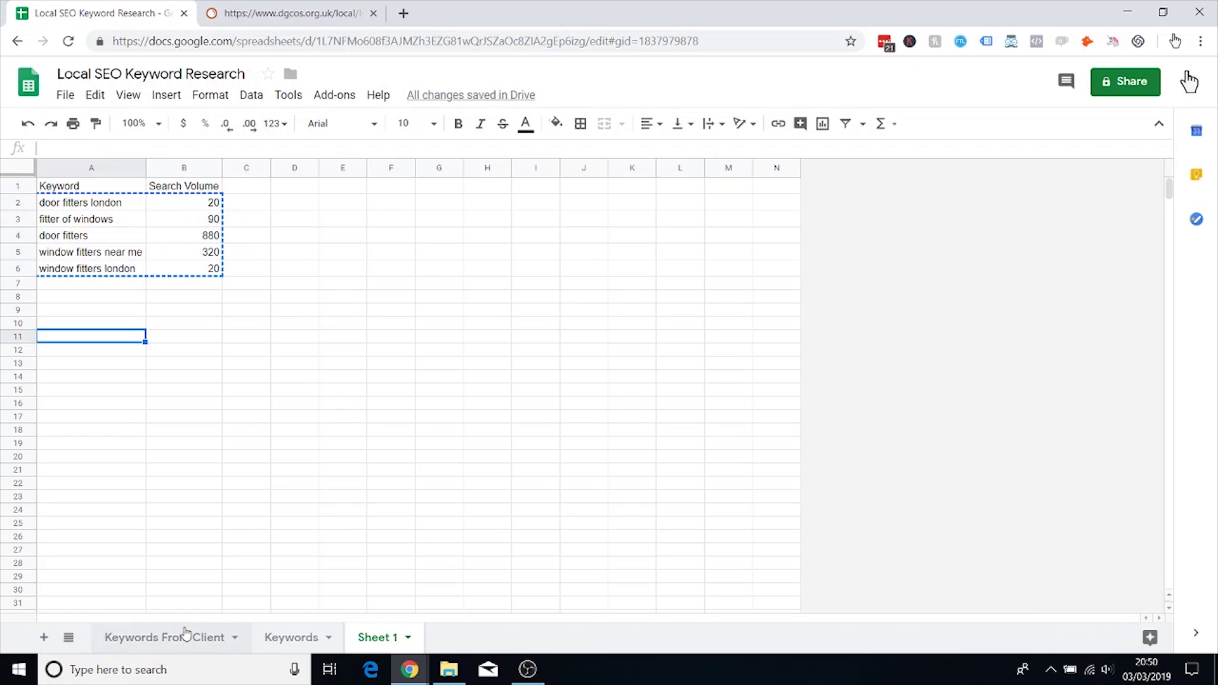
{"action": "left_click", "coordinate": [215, 638]}
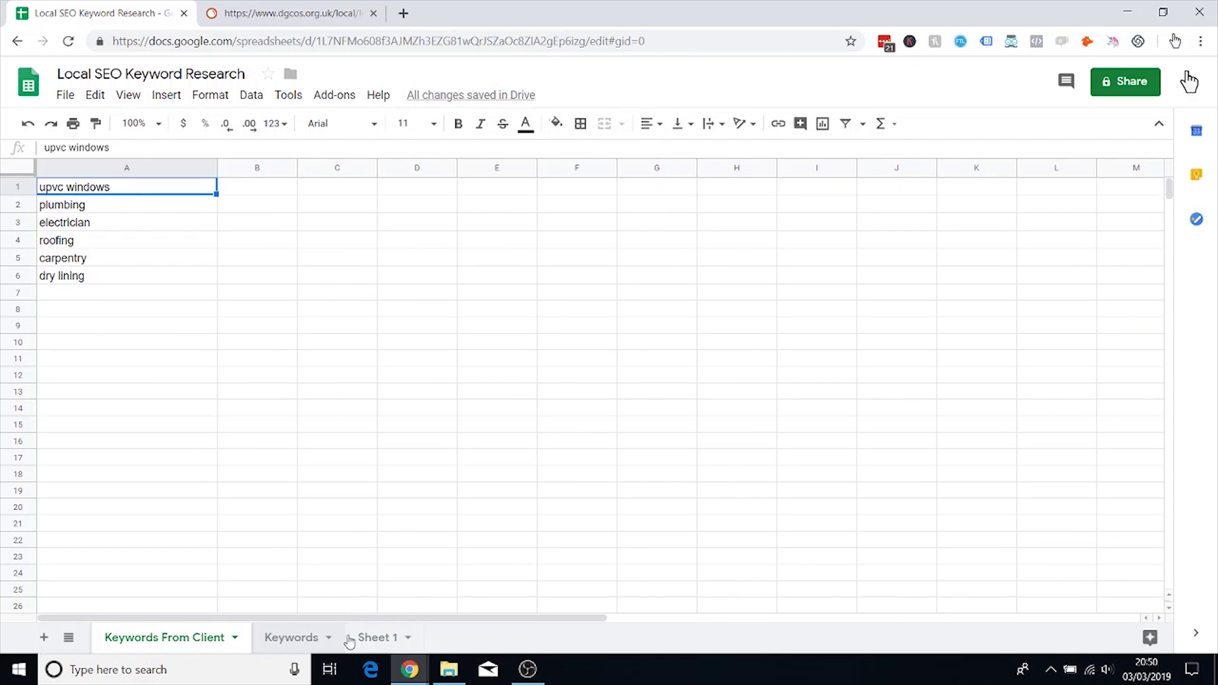
{"action": "left_click", "coordinate": [408, 638]}
{"action": "left_click", "coordinate": [375, 362]}
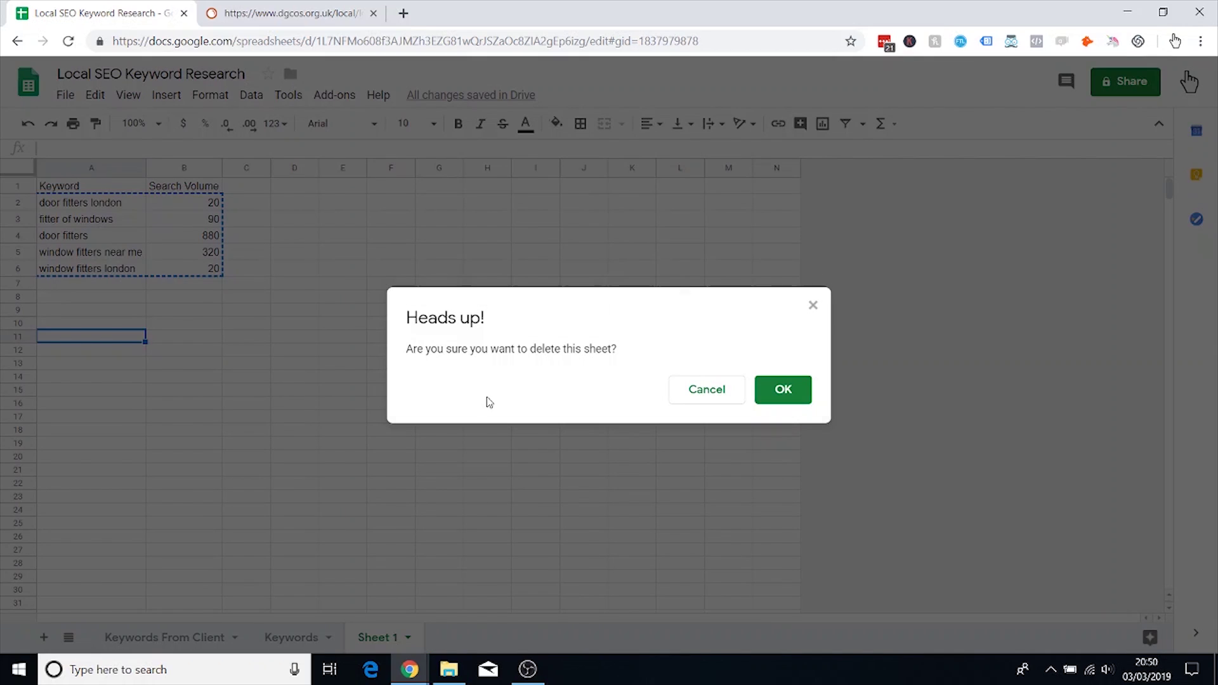
{"action": "left_click", "coordinate": [770, 392]}
Step: Review the collected keywords in the Keywords sheet against the original terms in the Keywords From Client sheet
{"action": "left_click", "coordinate": [197, 638]}
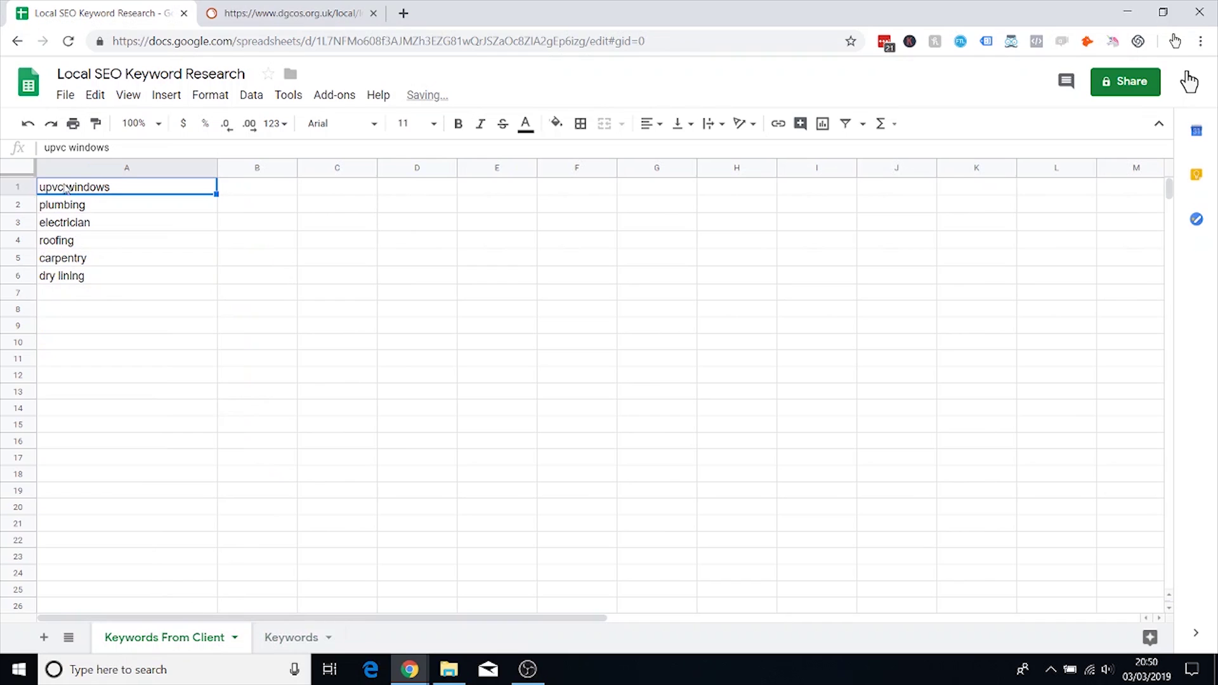
{"action": "left_click", "coordinate": [274, 637]}
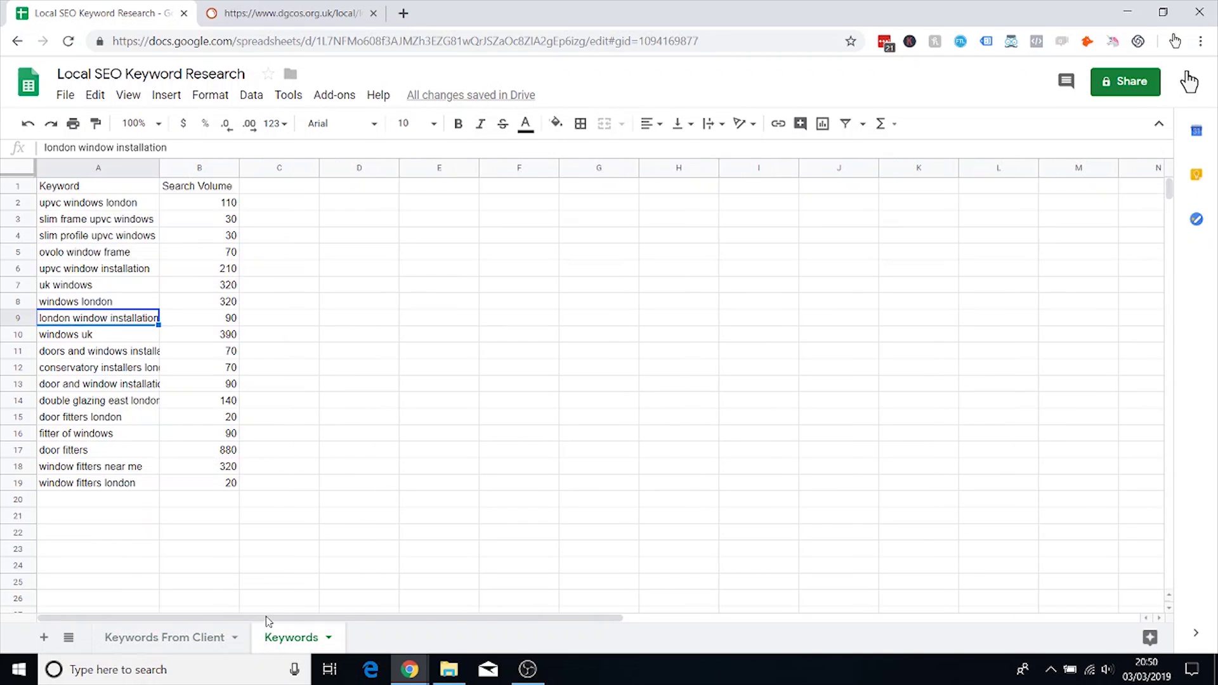
{"action": "left_click_drag", "start_coordinate": [88, 204], "coordinate": [131, 489]}
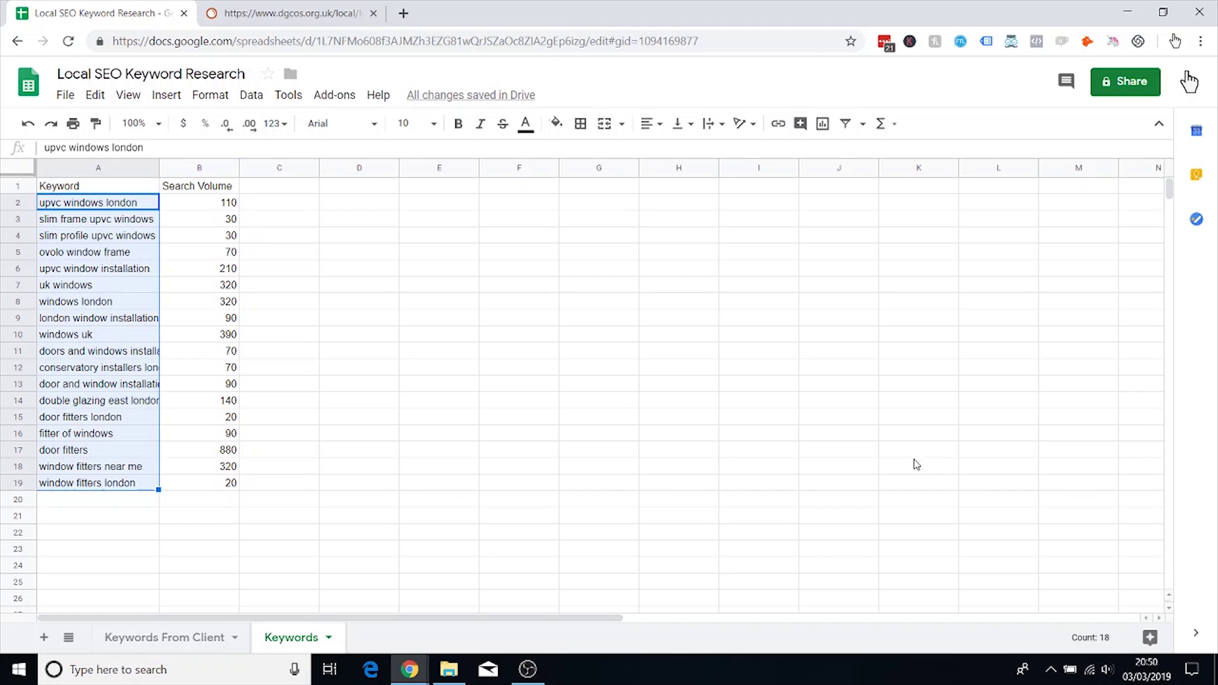
{"action": "left_click", "coordinate": [108, 218]}
{"action": "left_click", "coordinate": [114, 193]}
{"action": "left_click", "coordinate": [113, 199]}
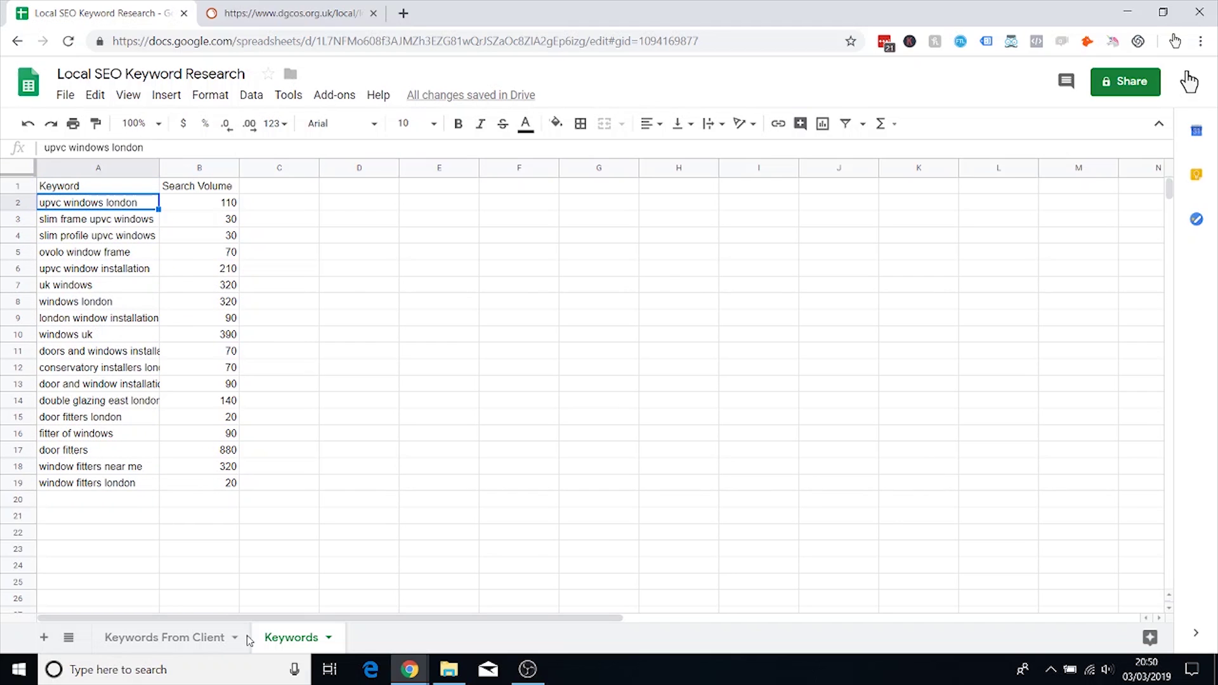
{"action": "left_click", "coordinate": [169, 636]}
{"action": "left_click", "coordinate": [265, 640]}
{"action": "left_click", "coordinate": [106, 222]}
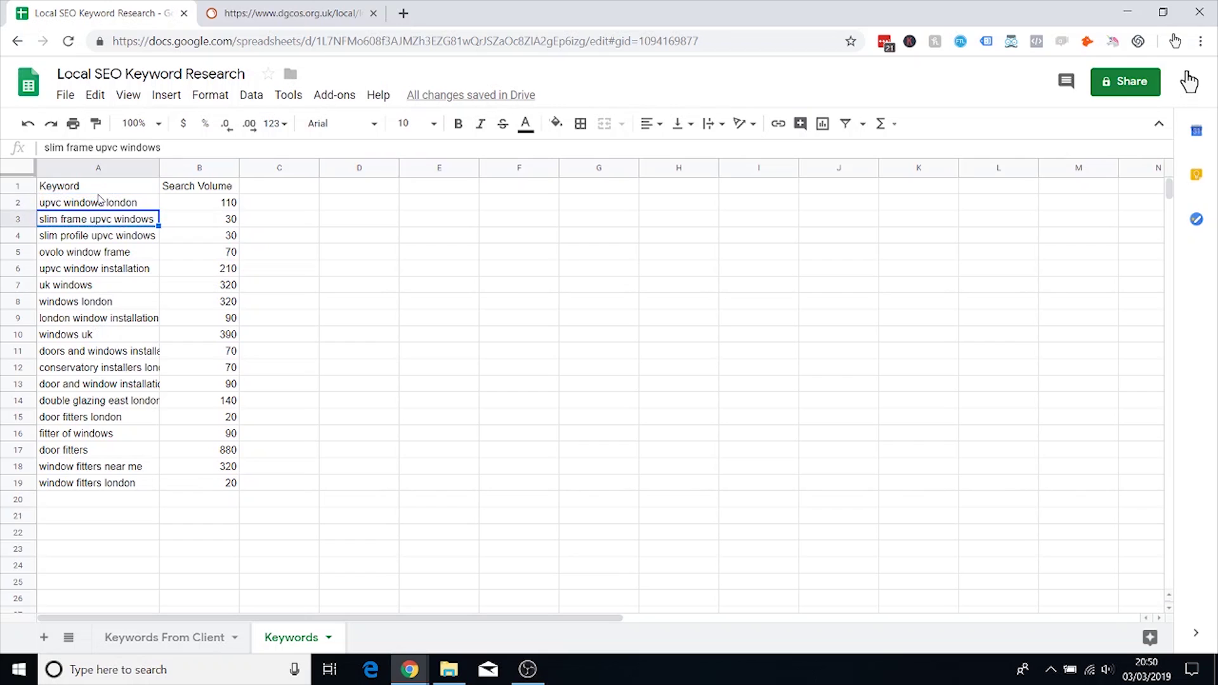
{"action": "left_click", "coordinate": [100, 206]}
{"action": "left_click_drag", "start_coordinate": [99, 223], "coordinate": [102, 493]}
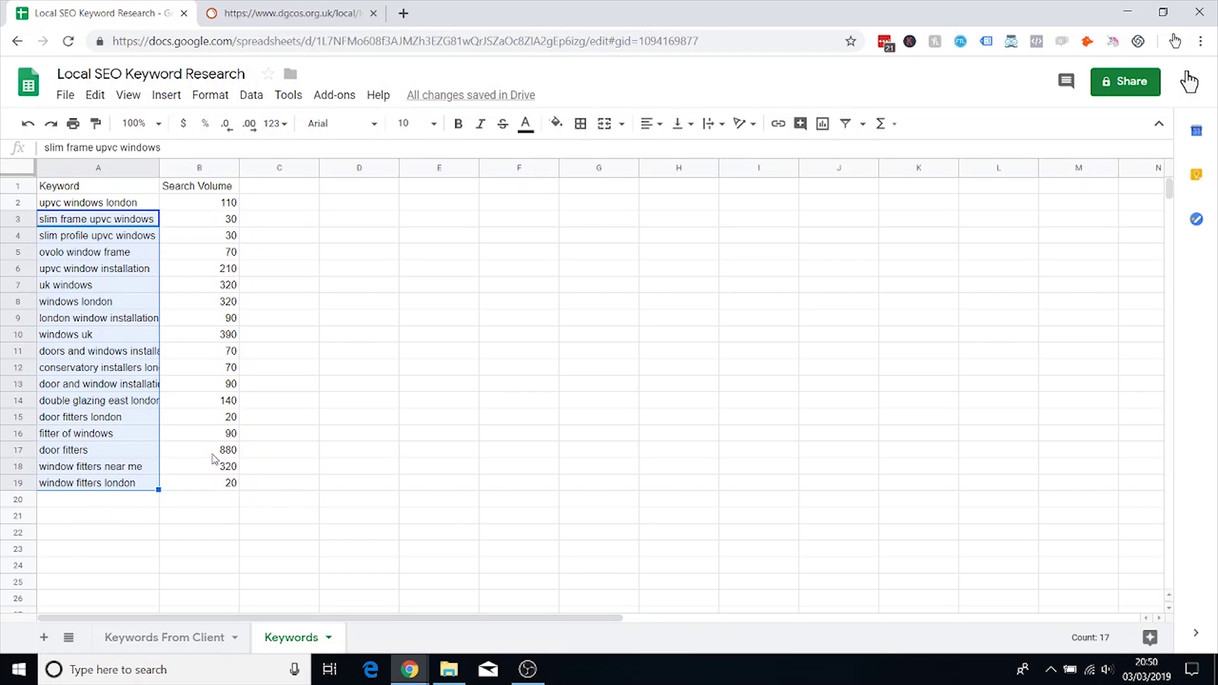
{"action": "left_click_drag", "start_coordinate": [118, 204], "coordinate": [119, 484]}
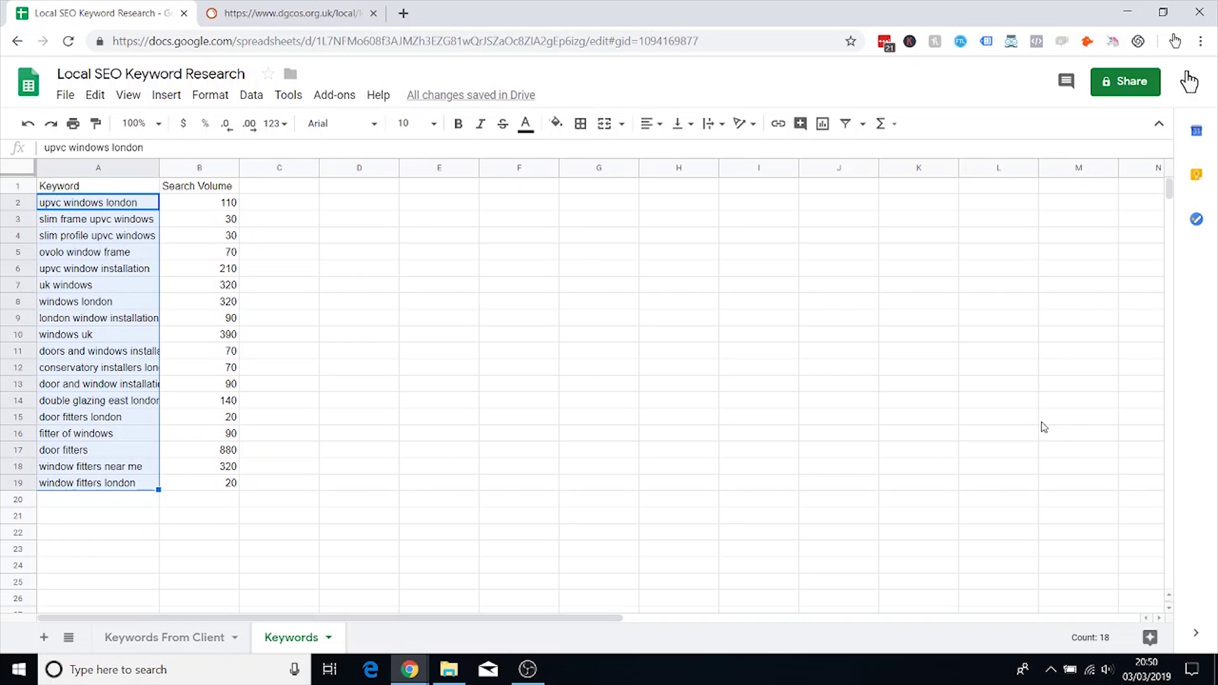
{"action": "left_click", "coordinate": [281, 354]}
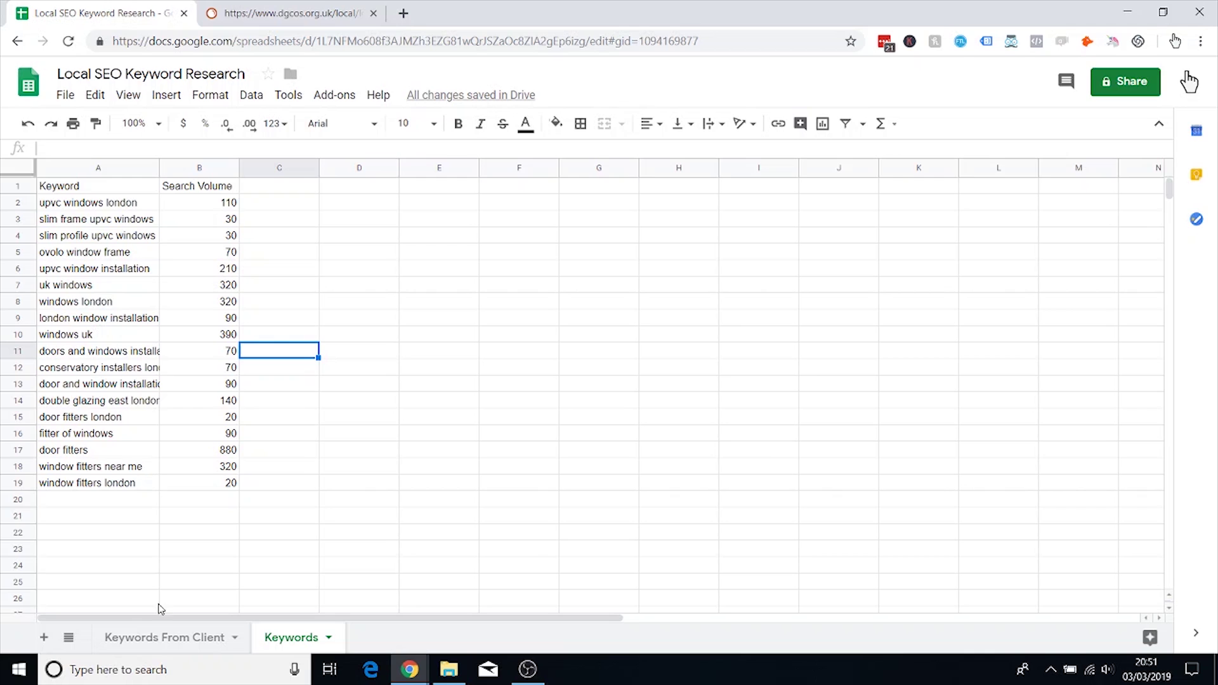
Step: Copy "plumbing" from the Keywords From Client sheet and search Google for "plumbing in london"
{"action": "left_click", "coordinate": [155, 637]}
{"action": "left_click", "coordinate": [145, 204]}
{"action": "key", "text": "ctrl+c"}
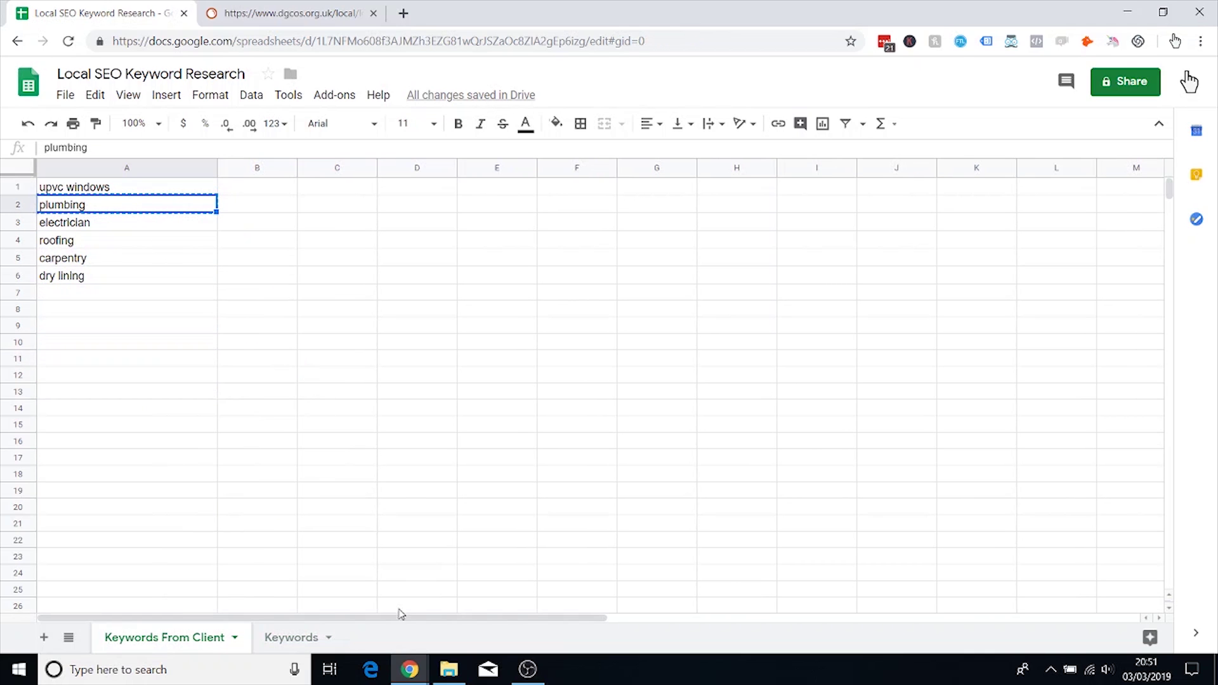
{"action": "left_click", "coordinate": [292, 638]}
{"action": "left_click", "coordinate": [476, 603]}
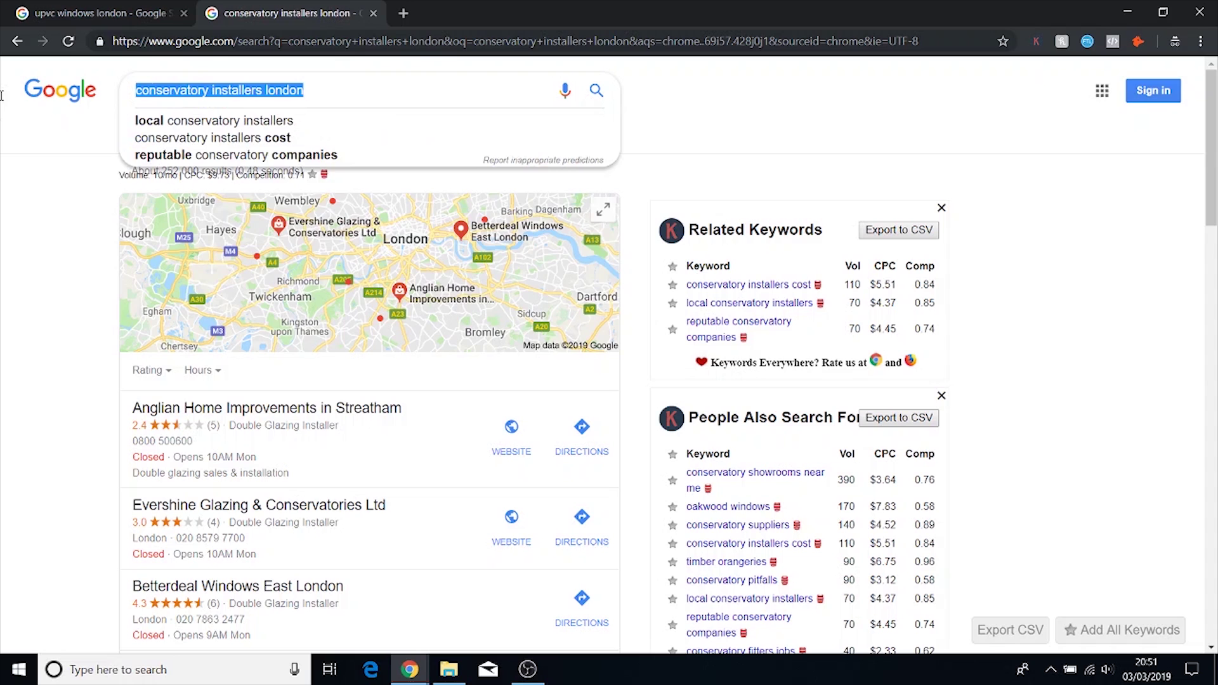
{"action": "type", "text": "plumbing in london"}
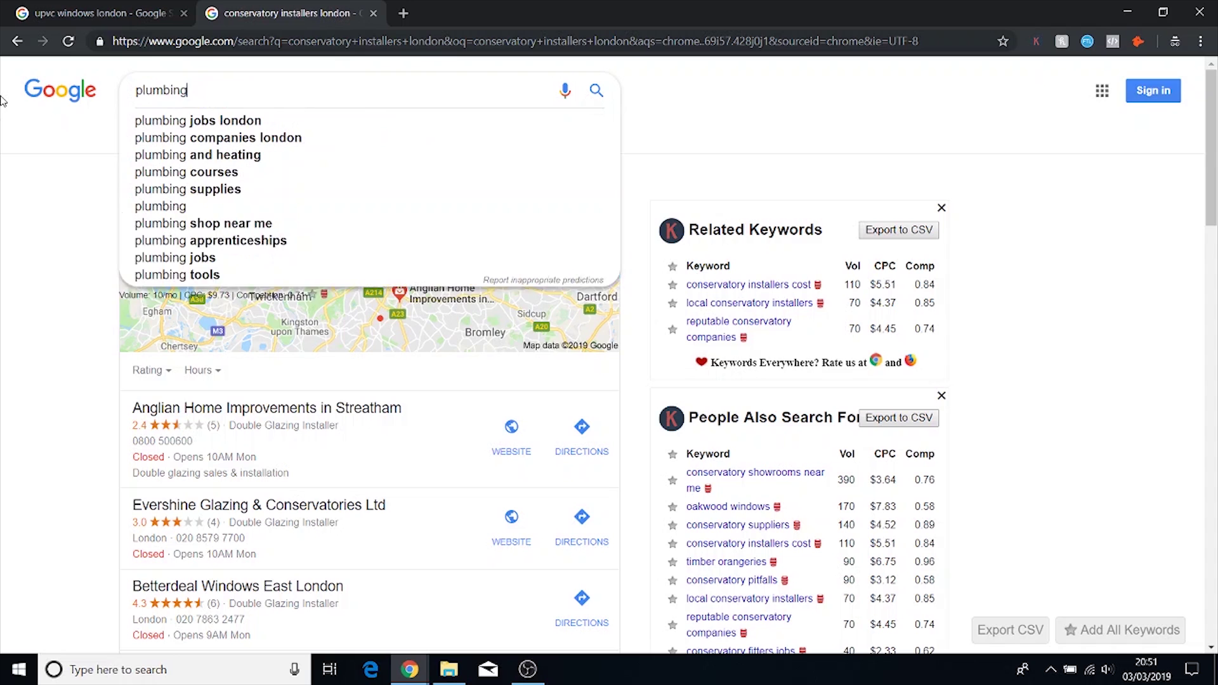
{"action": "key", "text": "Return"}
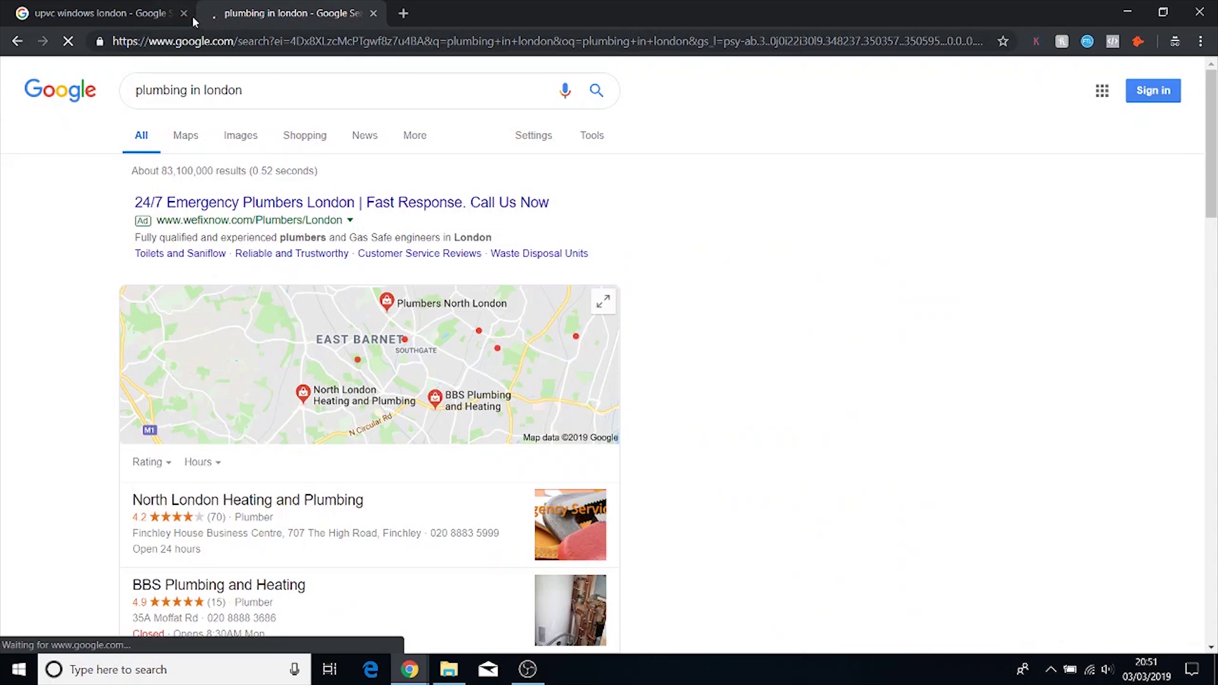
Step: Close the "upvc windows london" results and open the Plumbforce Direct result from the "plumbing in london" search in its own tab
{"action": "left_click", "coordinate": [186, 13]}
{"action": "scroll", "coordinate": [766, 340], "scroll_direction": "down", "scroll_amount": 5}
{"action": "scroll", "coordinate": [767, 340], "scroll_direction": "down", "scroll_amount": 1}
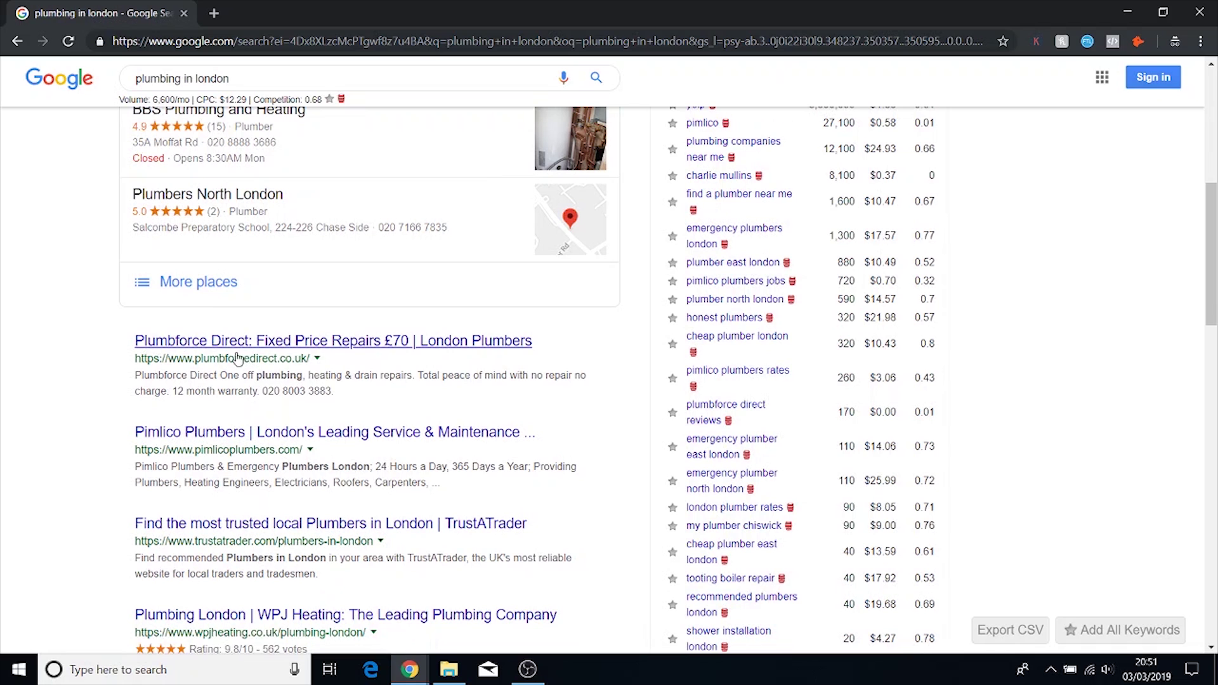
{"action": "right_click", "coordinate": [182, 345]}
{"action": "left_click", "coordinate": [210, 356]}
{"action": "key", "text": "ctrl+Tab"}
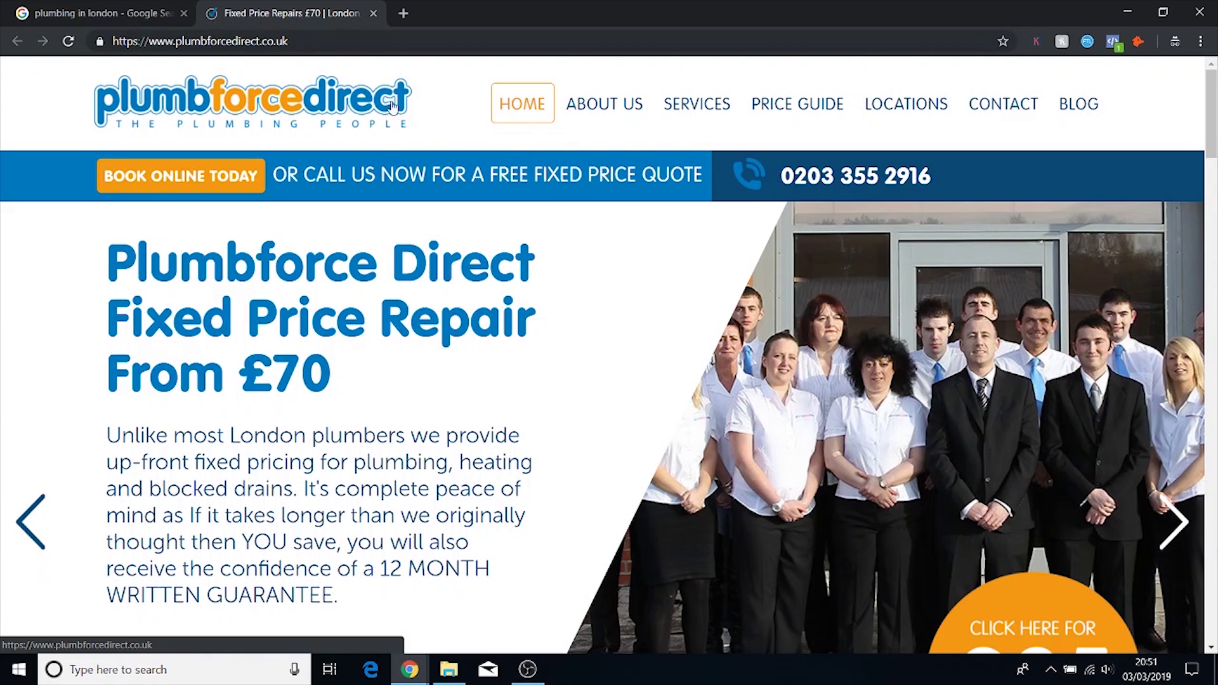
Step: Copy the Plumbforce Direct page URL and look through the homepage for its plumbing and London content
{"action": "key", "text": "ctrl+l"}
{"action": "scroll", "coordinate": [543, 223], "scroll_direction": "down", "scroll_amount": 8}
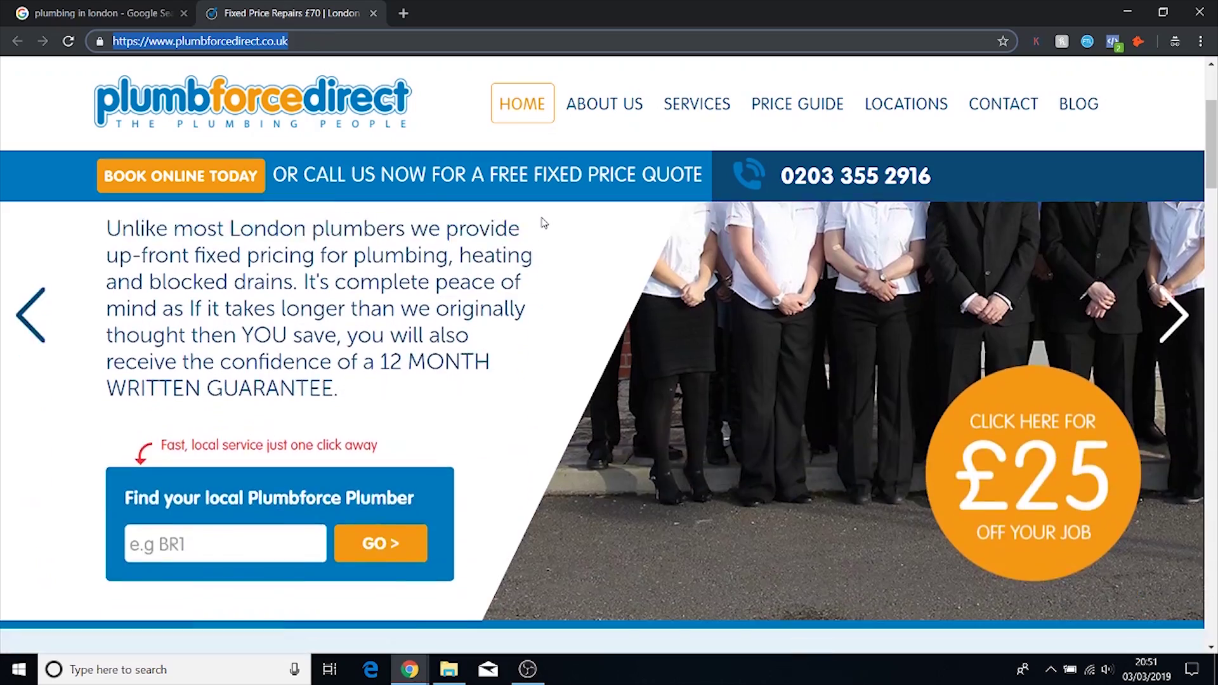
{"action": "scroll", "coordinate": [620, 253], "scroll_direction": "up", "scroll_amount": 8}
{"action": "scroll", "coordinate": [698, 266], "scroll_direction": "down", "scroll_amount": 10}
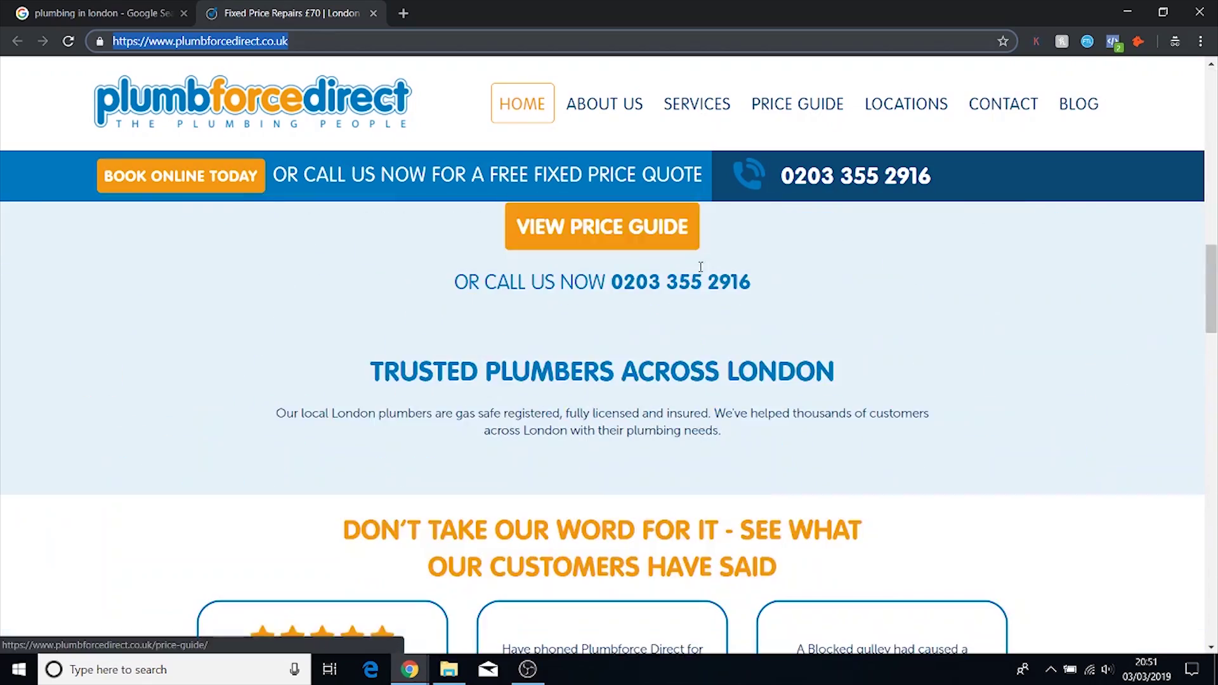
{"action": "scroll", "coordinate": [713, 288], "scroll_direction": "up", "scroll_amount": 5}
{"action": "scroll", "coordinate": [831, 304], "scroll_direction": "down", "scroll_amount": 10}
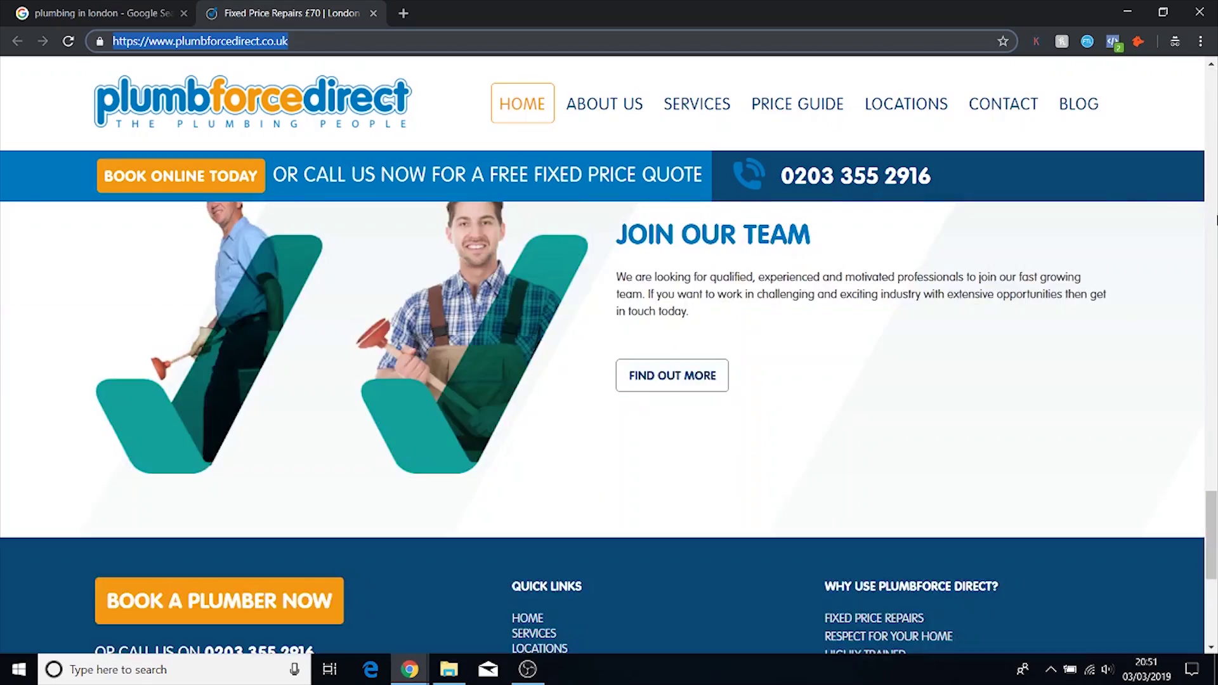
{"action": "scroll", "coordinate": [1153, 479], "scroll_direction": "down", "scroll_amount": 5}
{"action": "scroll", "coordinate": [1079, 479], "scroll_direction": "up", "scroll_amount": 5}
{"action": "left_click_drag", "start_coordinate": [1212, 489], "coordinate": [1216, 101]}
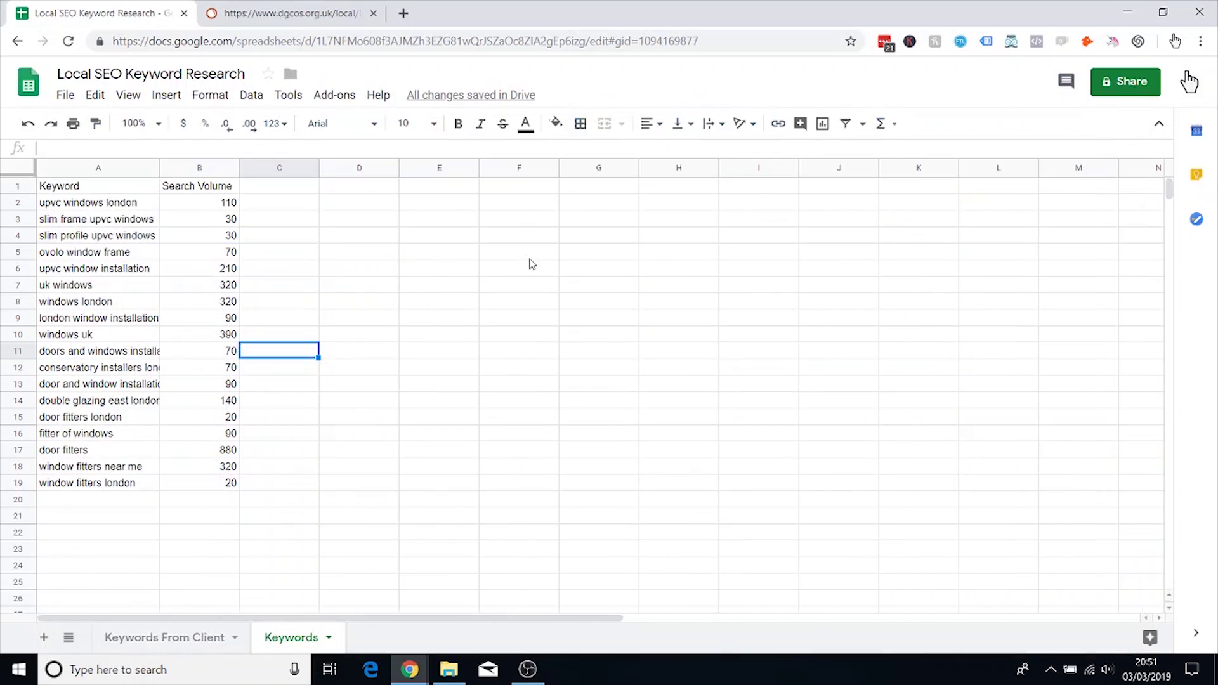
{"action": "left_click", "coordinate": [211, 11]}
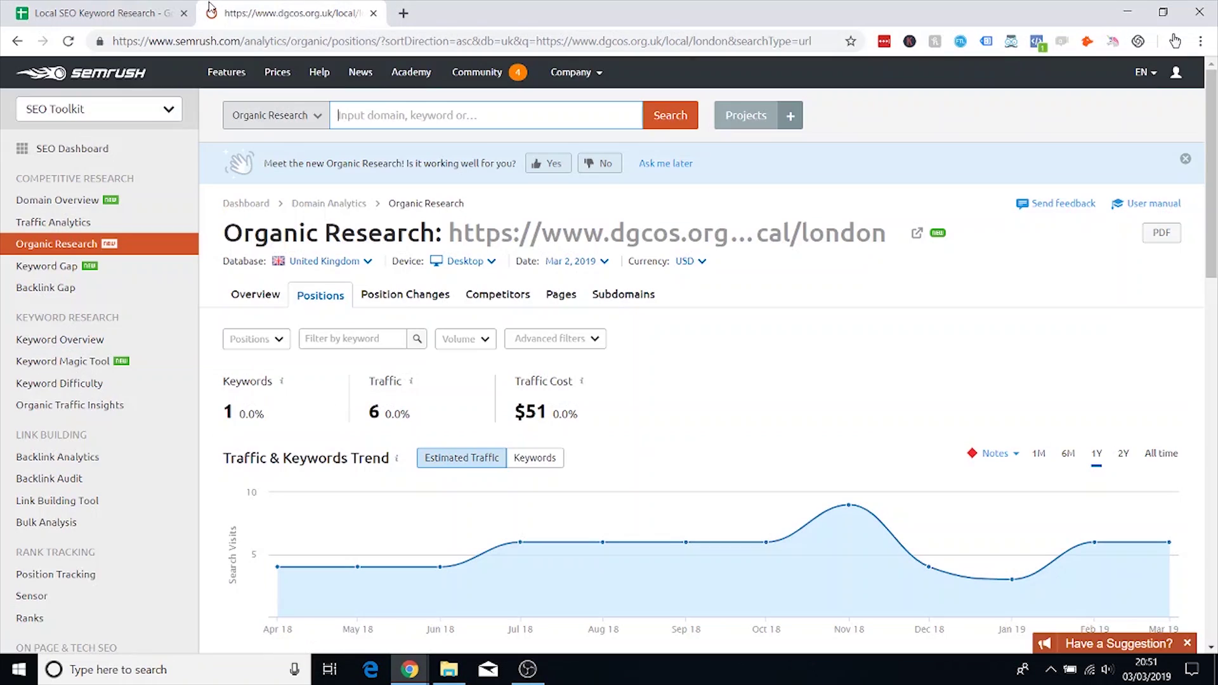
{"action": "key", "text": "ctrl+v"}
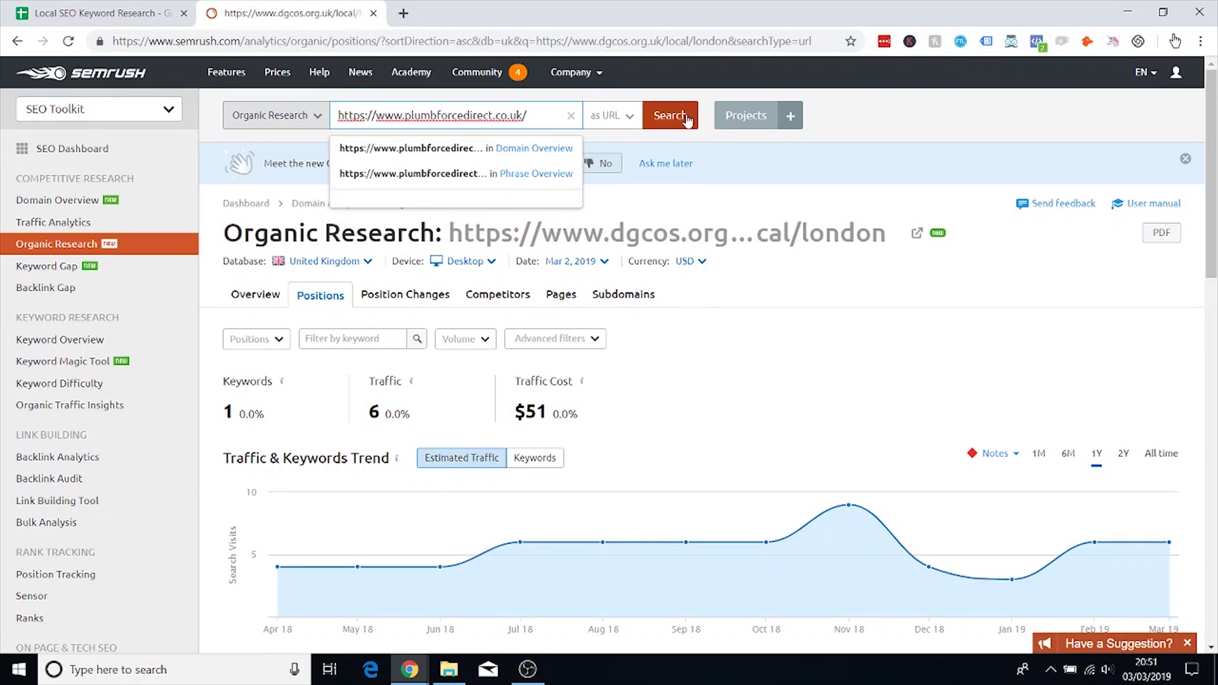
{"action": "left_click", "coordinate": [670, 115]}
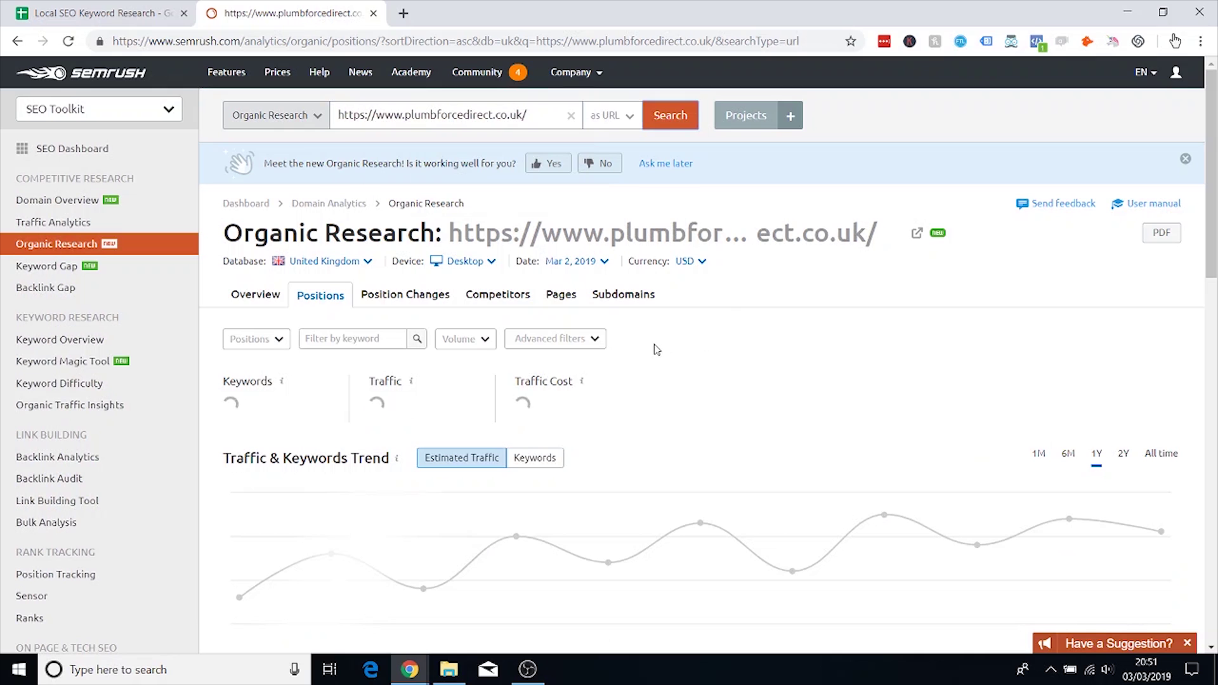
{"action": "scroll", "coordinate": [632, 335], "scroll_direction": "down", "scroll_amount": 8}
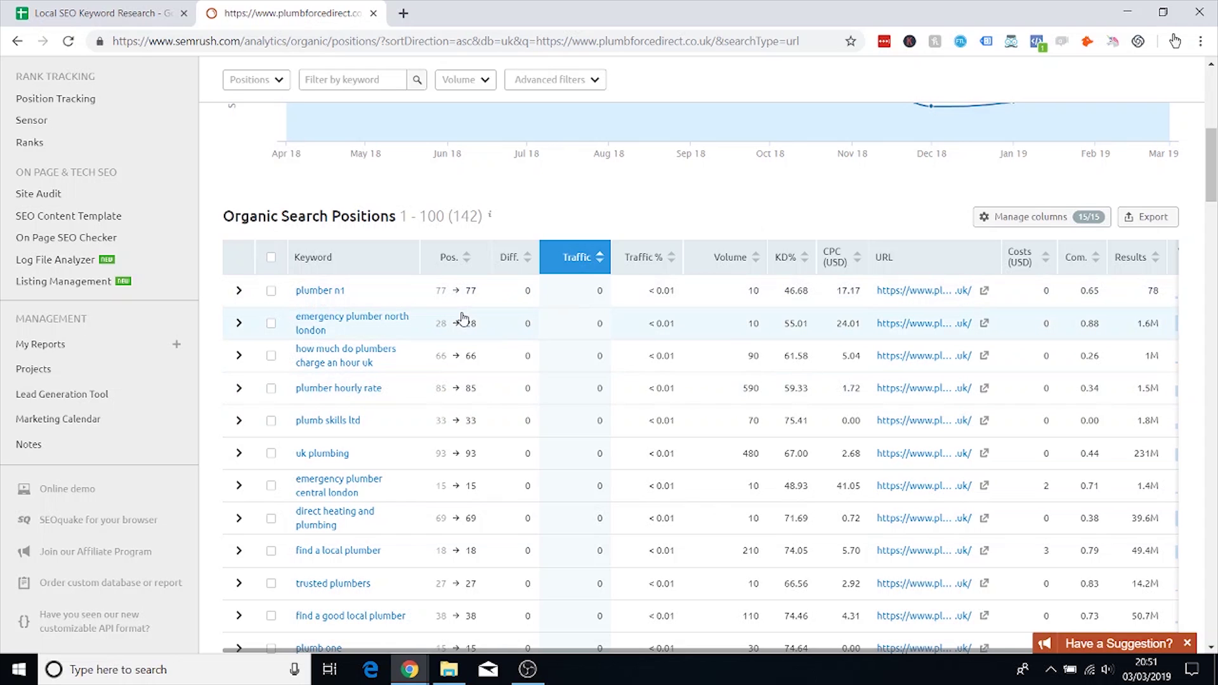
{"action": "scroll", "coordinate": [507, 327], "scroll_direction": "down", "scroll_amount": 2}
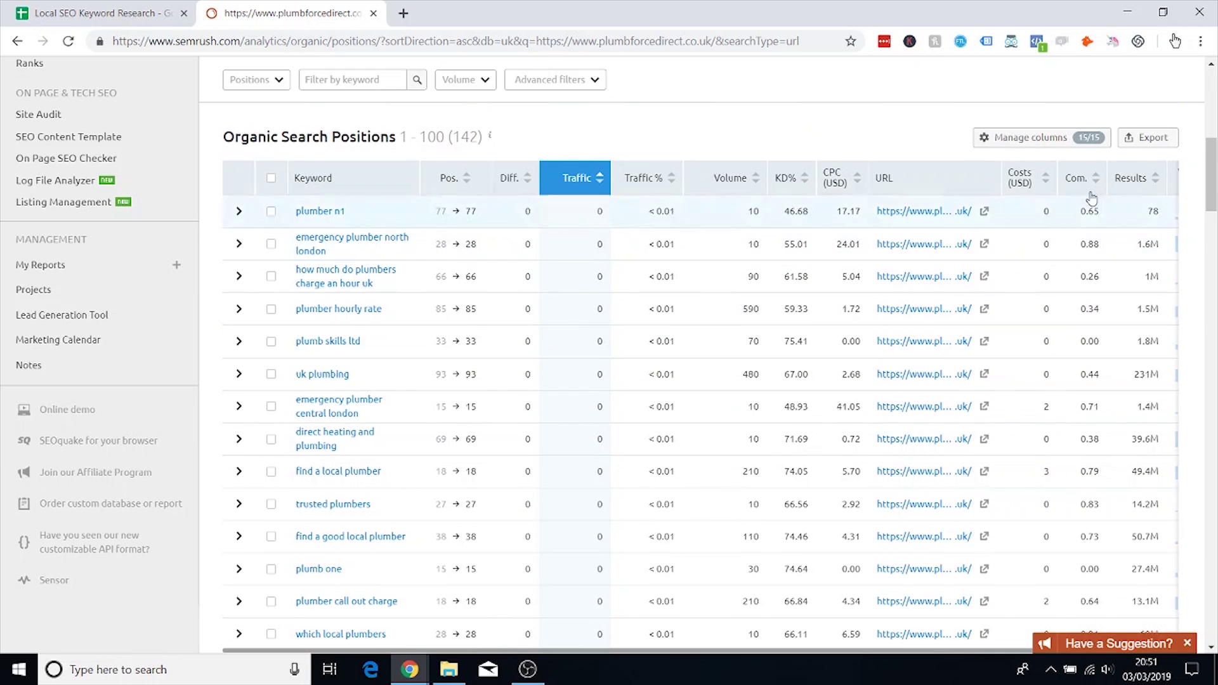
{"action": "left_click", "coordinate": [1140, 139]}
{"action": "left_click", "coordinate": [991, 330]}
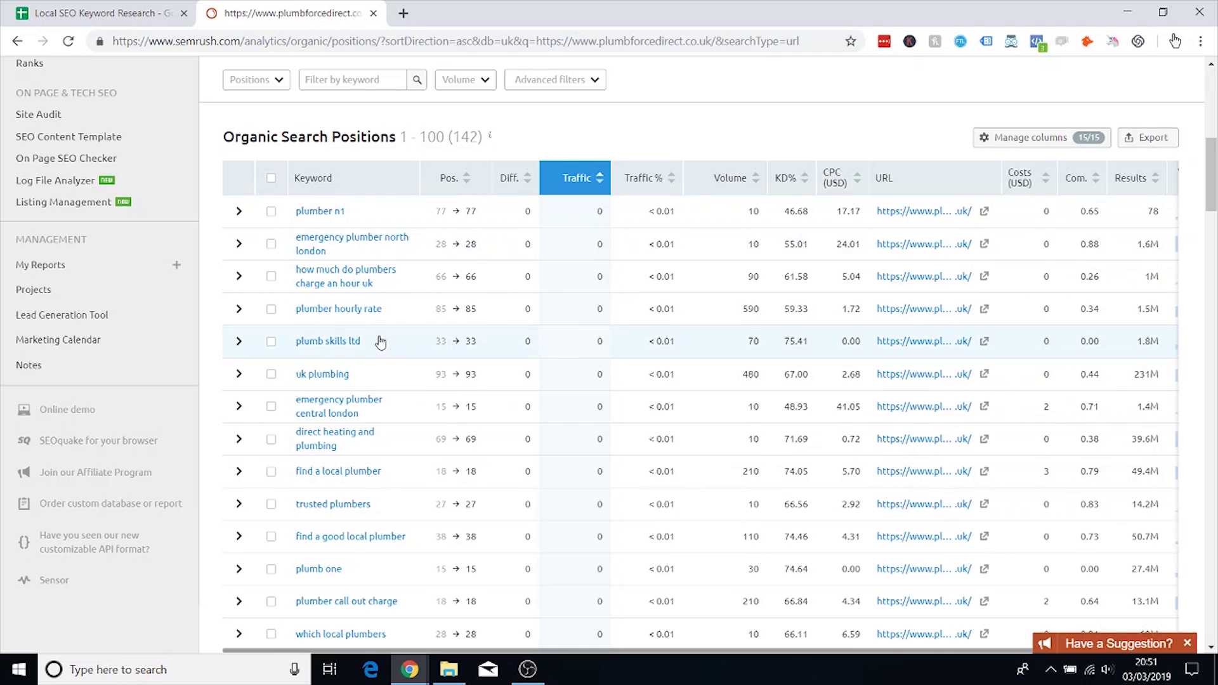
Step: Import the exported plumbforcedirect positions file into the Local SEO Keyword Research spreadsheet as a new sheet
{"action": "key", "text": "ctrl+1"}
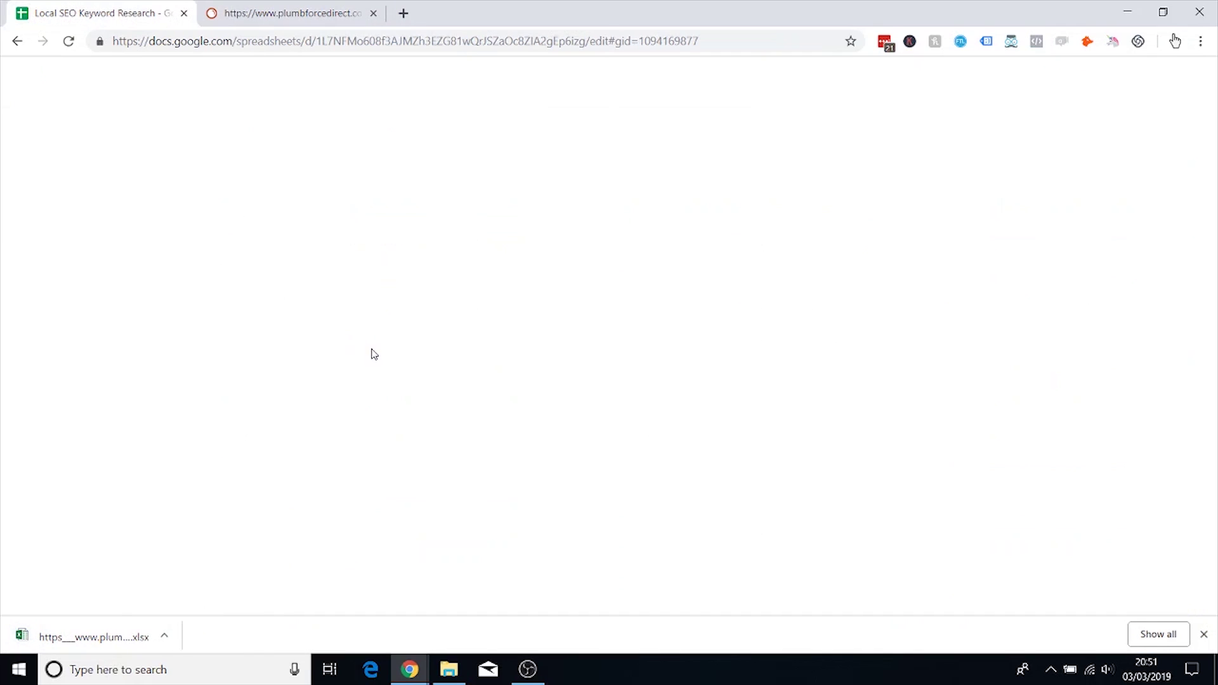
{"action": "left_click", "coordinate": [65, 94]}
{"action": "mouse_move", "coordinate": [158, 167]}
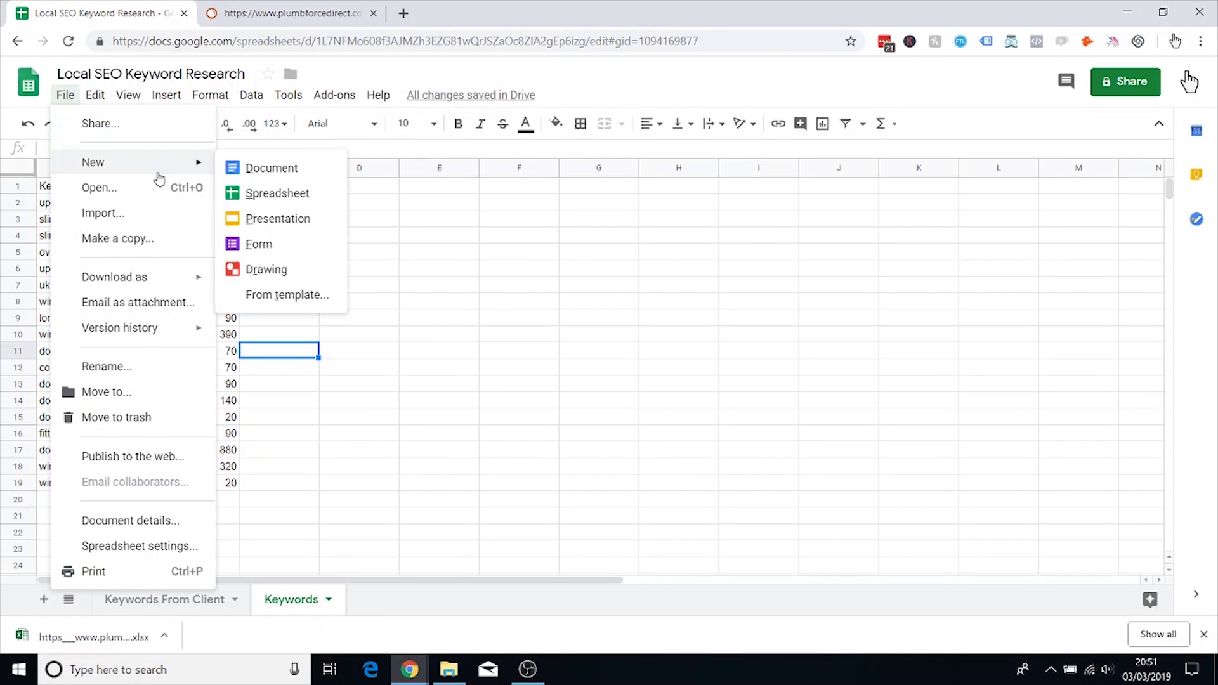
{"action": "left_click", "coordinate": [201, 219]}
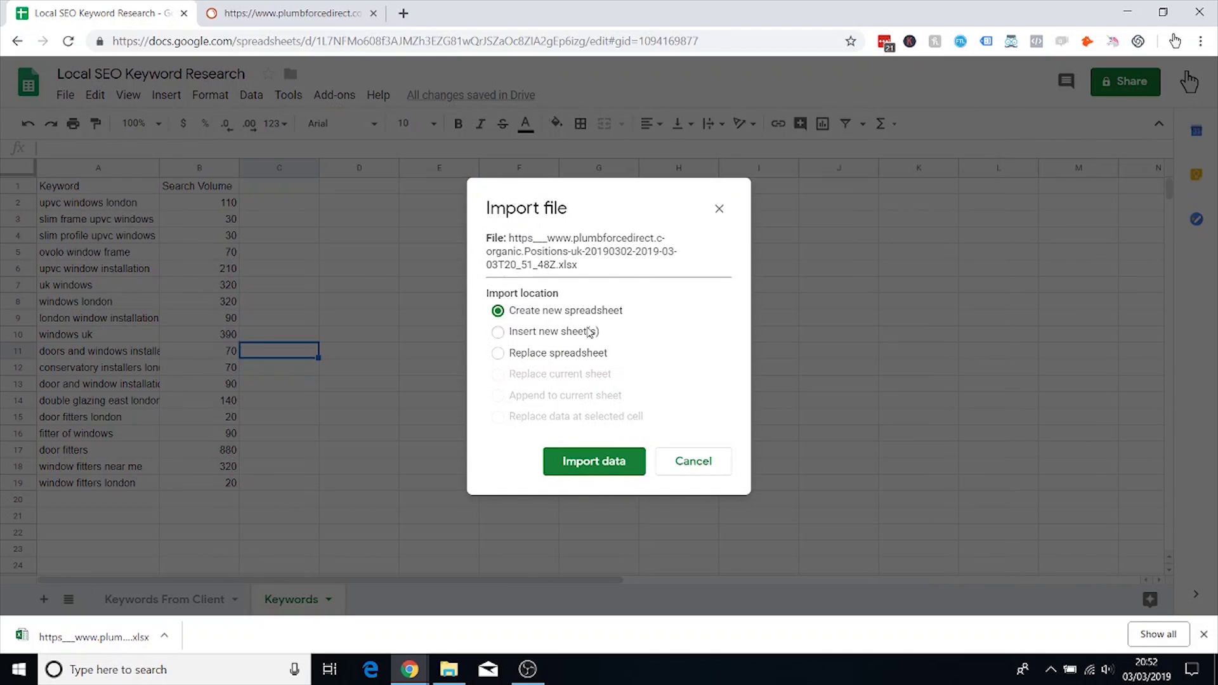
{"action": "left_click", "coordinate": [589, 331]}
{"action": "left_click", "coordinate": [607, 452]}
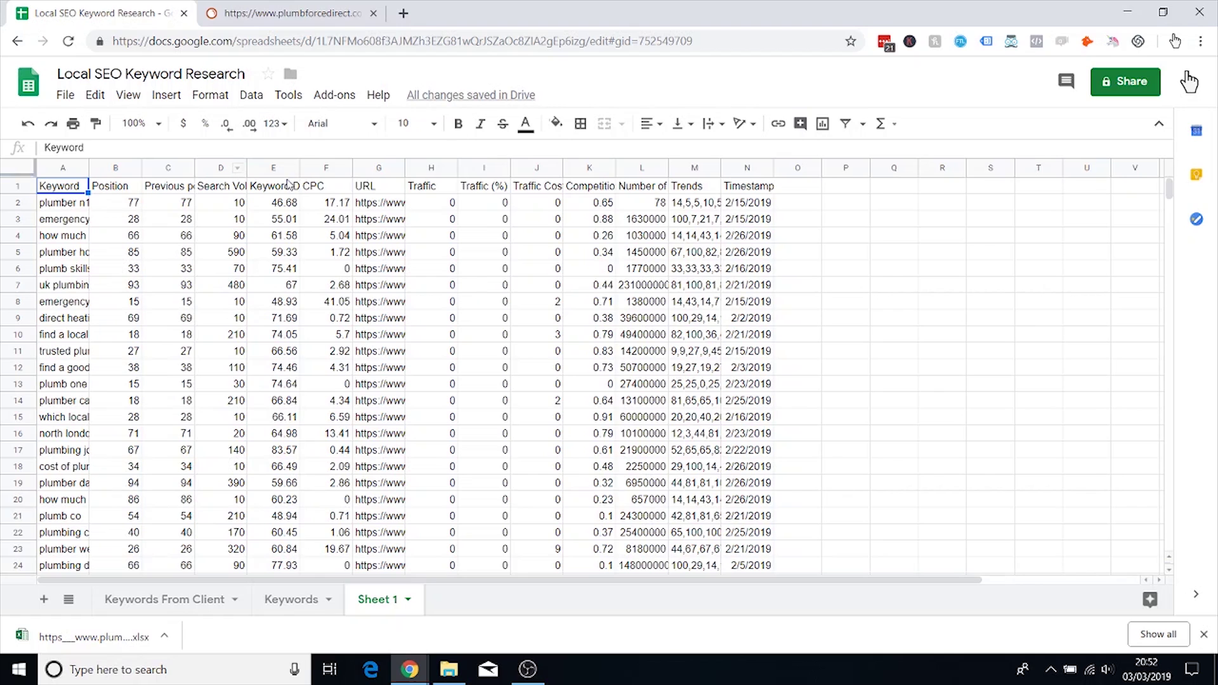
Step: Delete columns E to N and the Position and Previous position columns from the imported sheet
{"action": "left_click_drag", "start_coordinate": [290, 168], "coordinate": [733, 166]}
{"action": "right_click", "coordinate": [733, 166]}
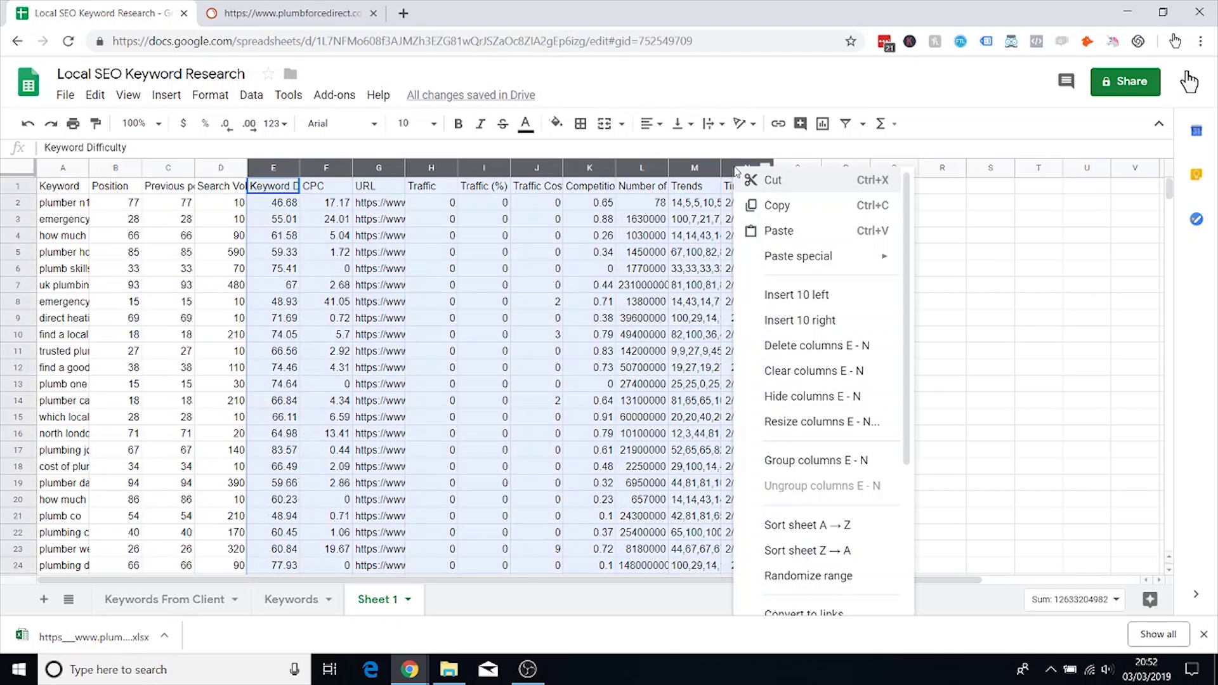
{"action": "left_click", "coordinate": [819, 346]}
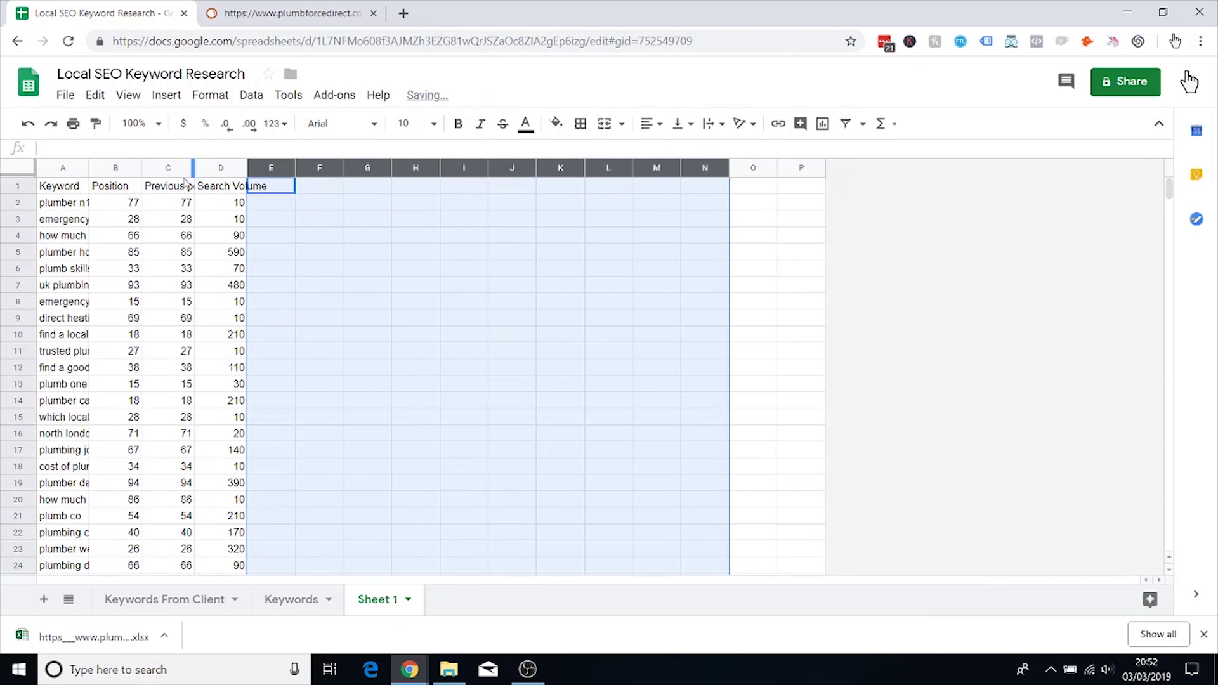
{"action": "left_click_drag", "start_coordinate": [117, 168], "coordinate": [162, 167]}
{"action": "right_click", "coordinate": [161, 168]}
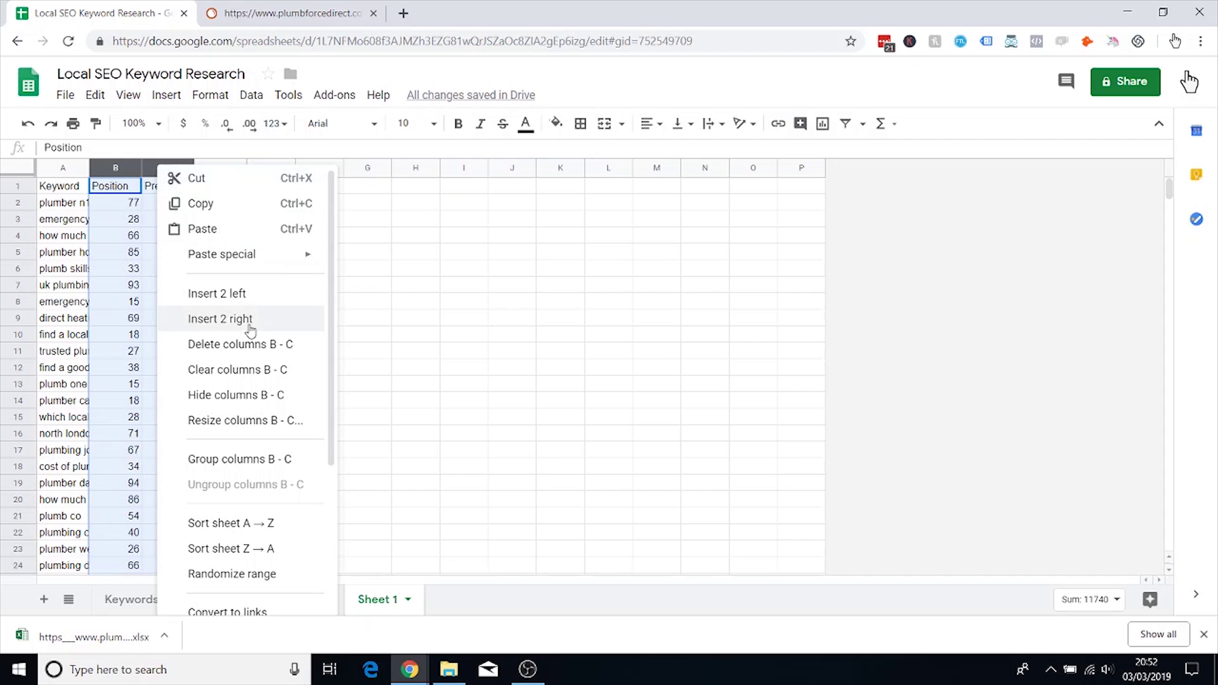
{"action": "left_click", "coordinate": [241, 344]}
Step: Fit the Keyword and Search Volume columns in Sheet 1 to the width of their contents
{"action": "double_click", "coordinate": [87, 168]}
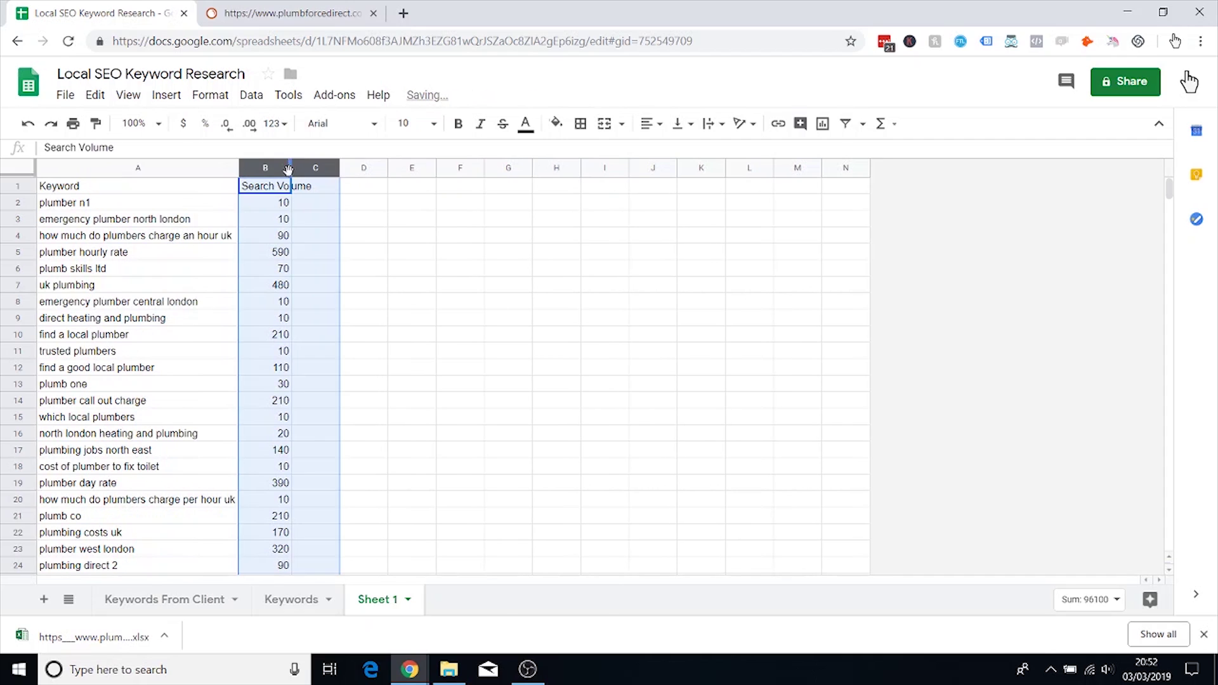
{"action": "double_click", "coordinate": [292, 167]}
{"action": "left_click", "coordinate": [441, 255]}
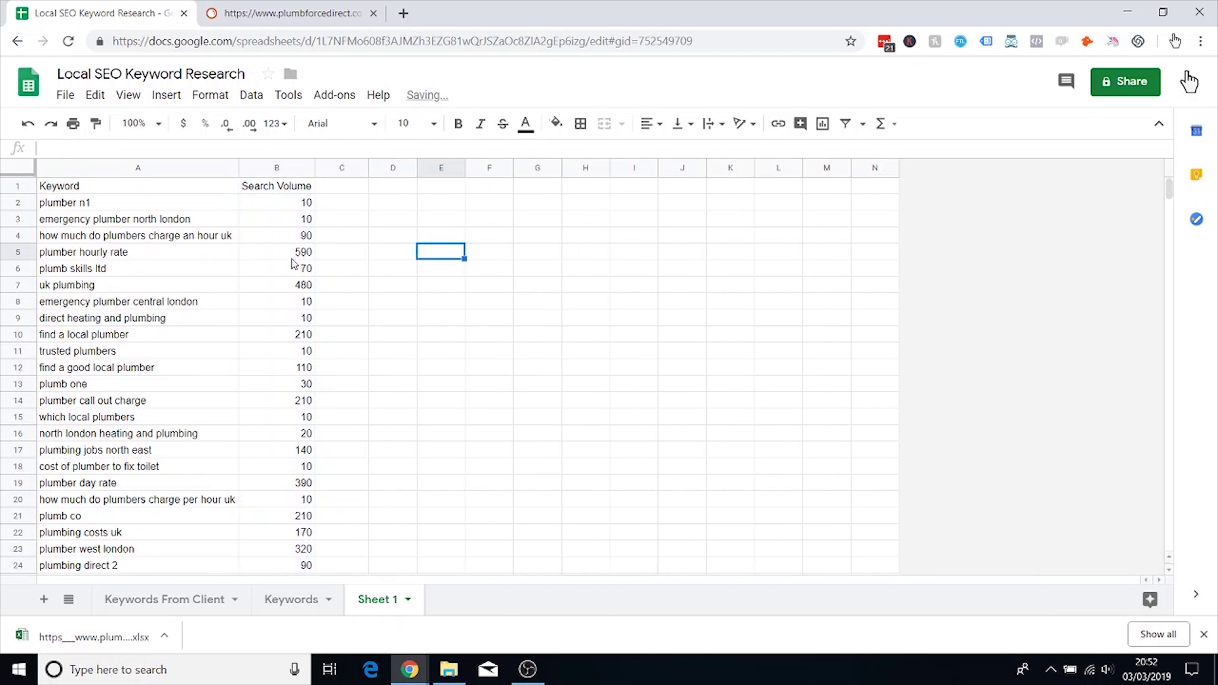
Step: Review the first imported keywords, from "plumber n1" to "plumber hourly rate", for relevance to the client's London plumbing service
{"action": "left_click", "coordinate": [294, 259]}
{"action": "left_click", "coordinate": [114, 208]}
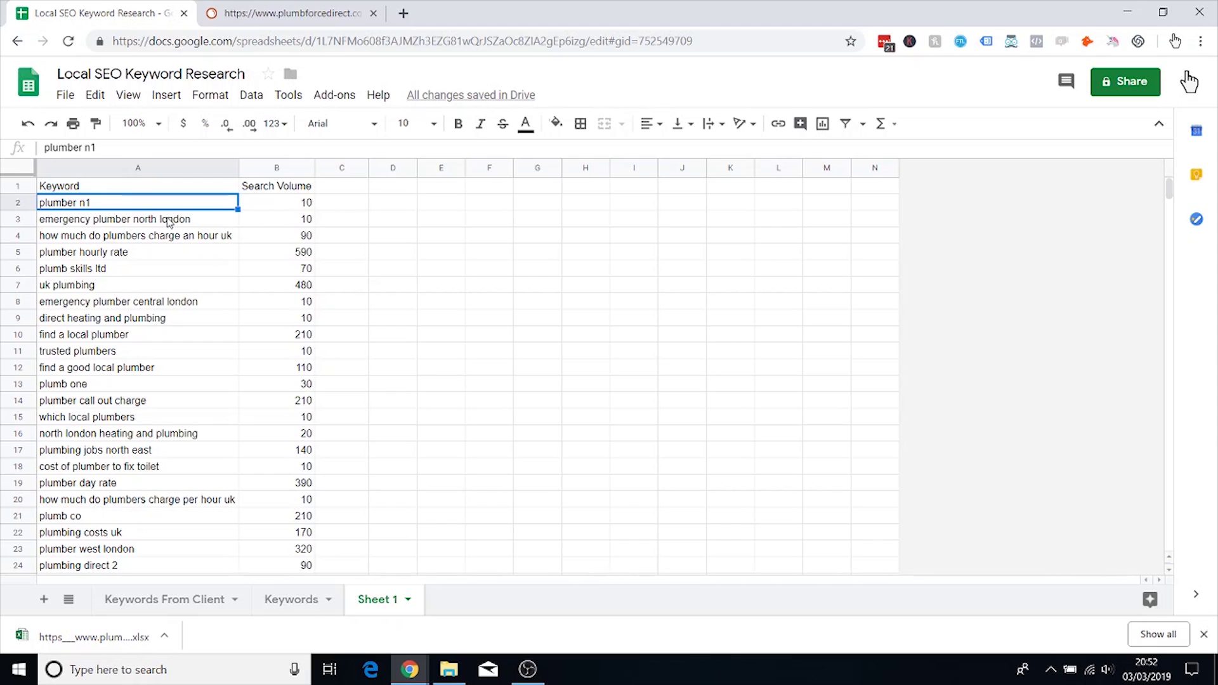
{"action": "left_click", "coordinate": [169, 221]}
{"action": "left_click", "coordinate": [94, 206]}
{"action": "left_click", "coordinate": [121, 221]}
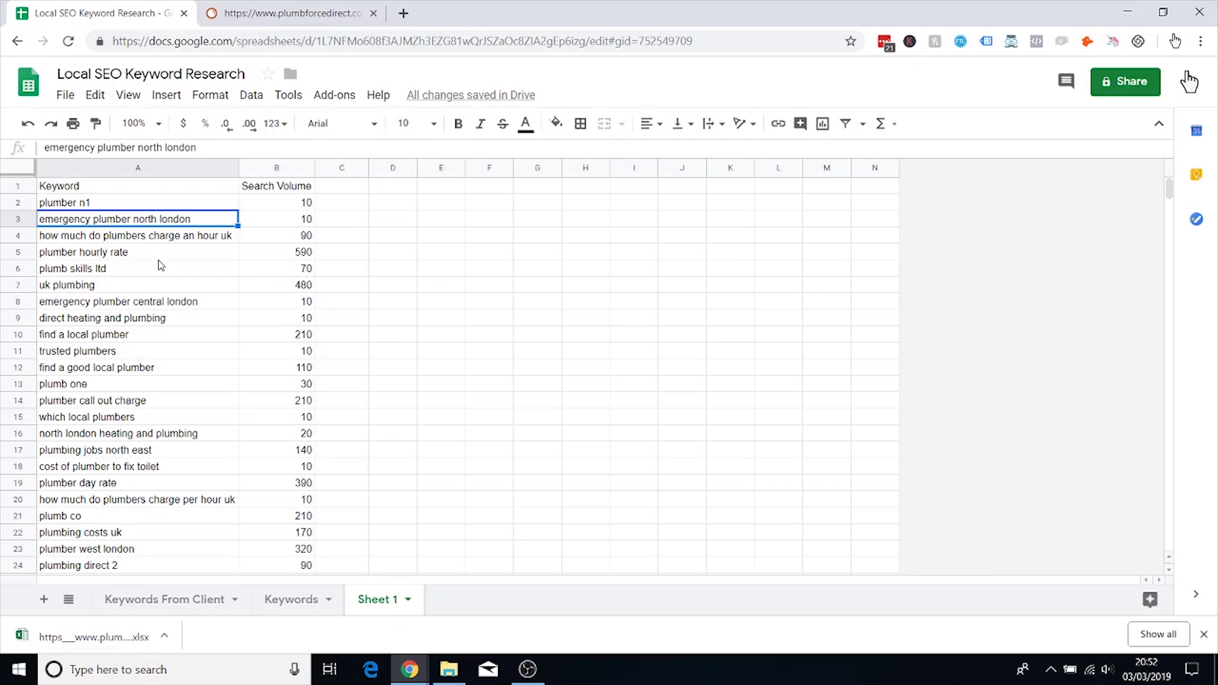
{"action": "left_click", "coordinate": [109, 240]}
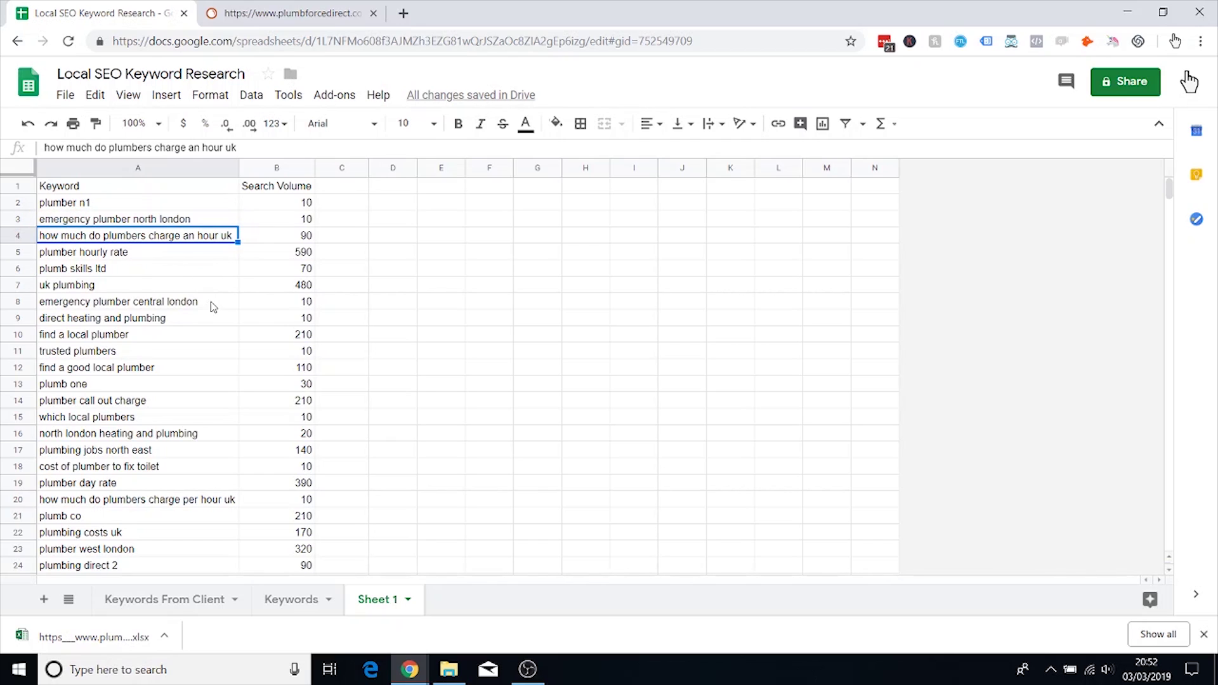
{"action": "left_click", "coordinate": [155, 258]}
{"action": "left_click", "coordinate": [187, 239]}
{"action": "left_click", "coordinate": [185, 248]}
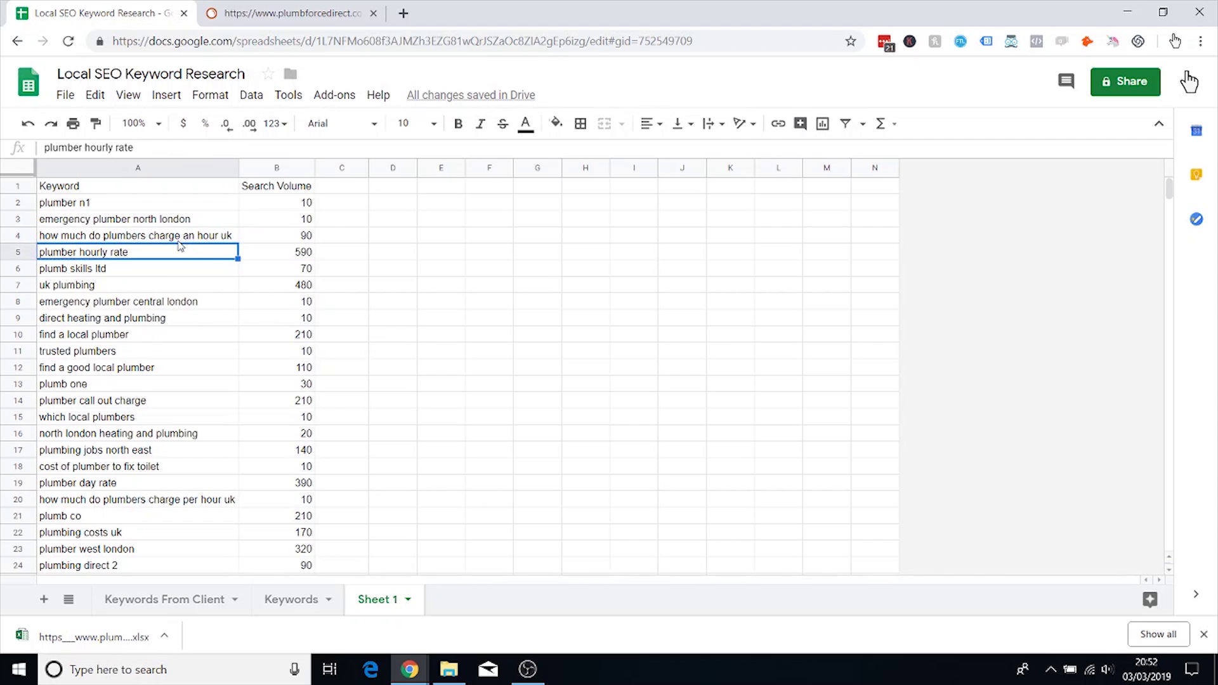
{"action": "left_click", "coordinate": [179, 241]}
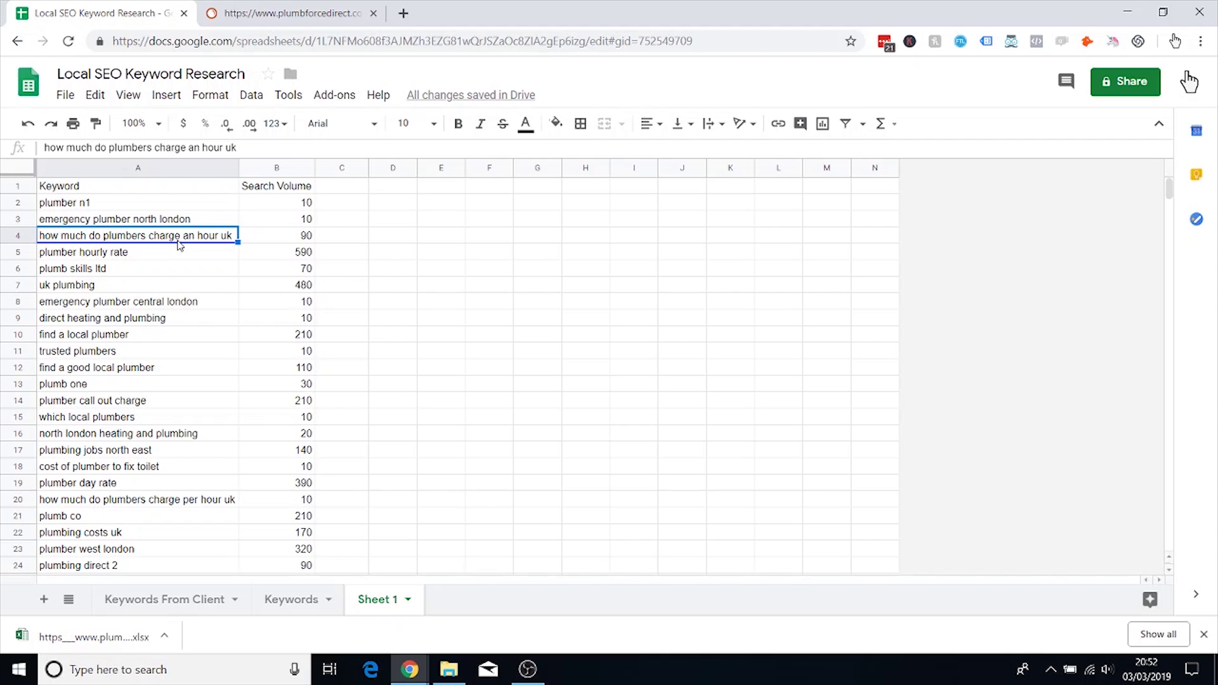
{"action": "left_click", "coordinate": [120, 226]}
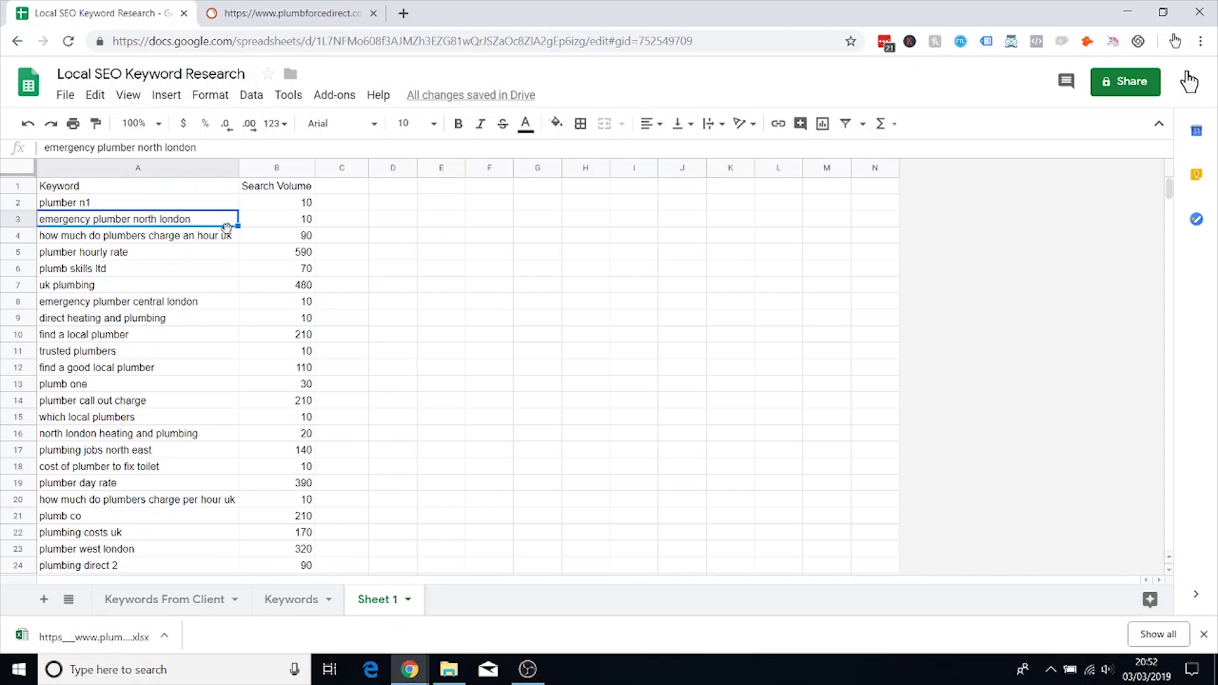
{"action": "left_click", "coordinate": [199, 255]}
{"action": "left_click", "coordinate": [169, 238]}
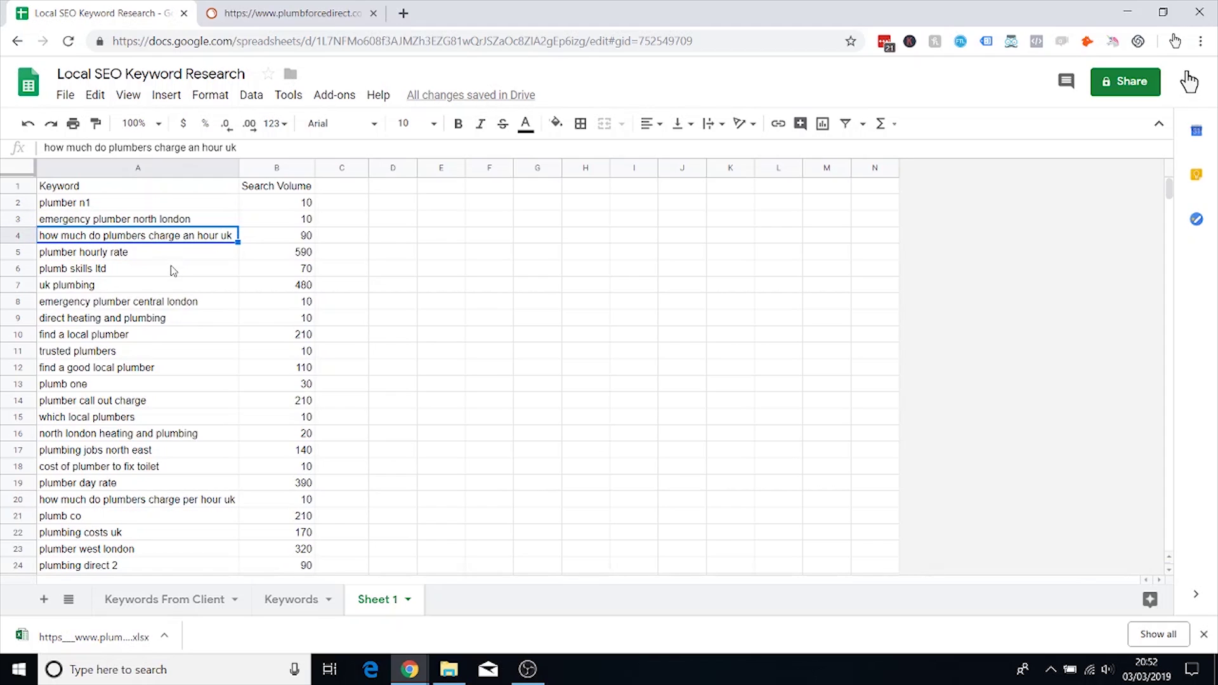
{"action": "left_click", "coordinate": [134, 258]}
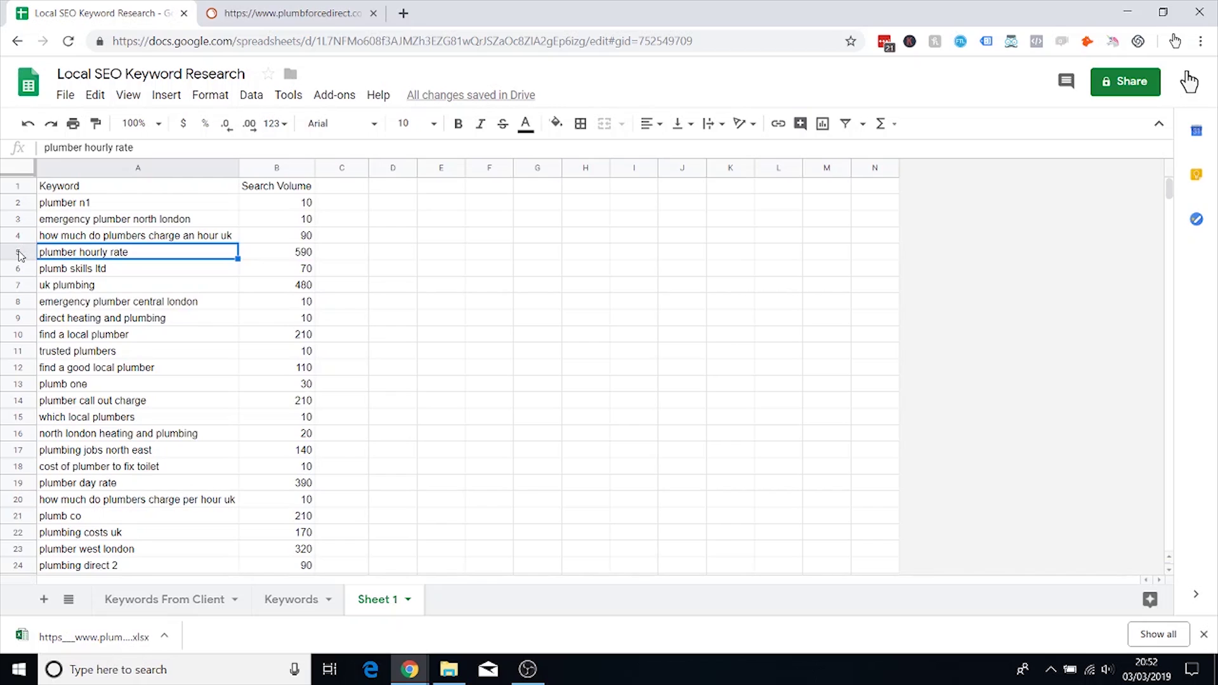
{"action": "left_click", "coordinate": [148, 236]}
{"action": "left_click", "coordinate": [134, 254]}
{"action": "left_click", "coordinate": [120, 222]}
{"action": "left_click", "coordinate": [66, 241]}
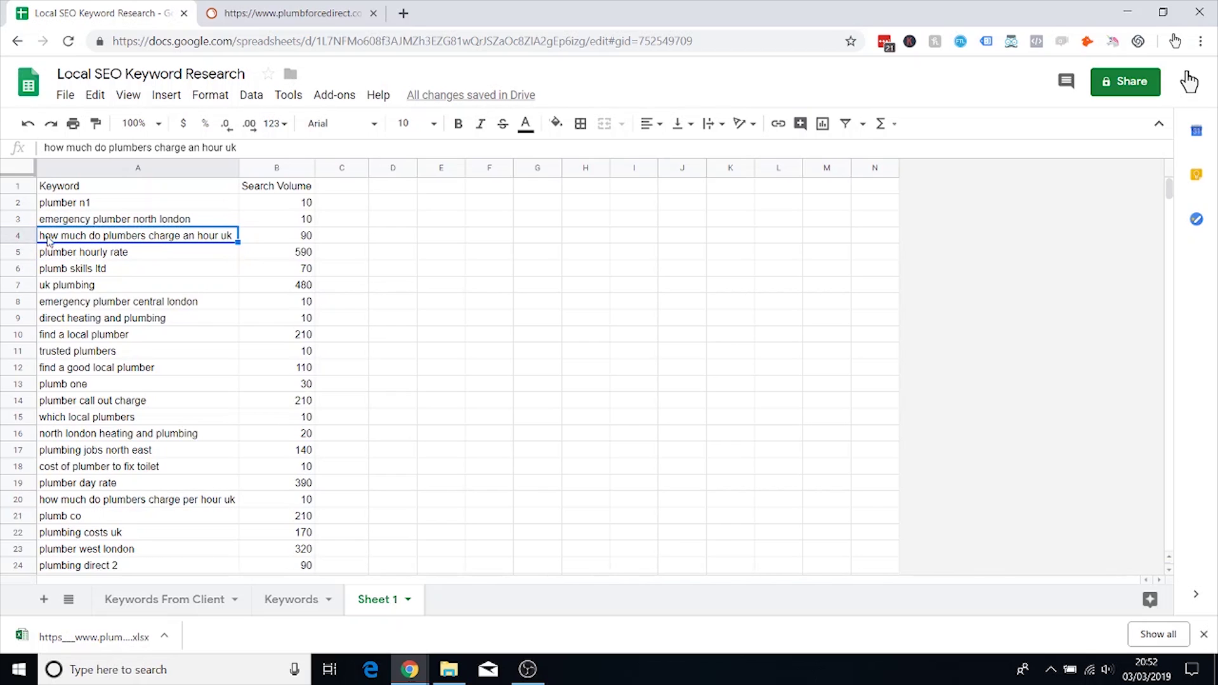
Step: Delete the "how much do plumbers charge an hour uk" and "plumber hourly rate" rows from Sheet 1
{"action": "left_click_drag", "start_coordinate": [27, 236], "coordinate": [33, 247]}
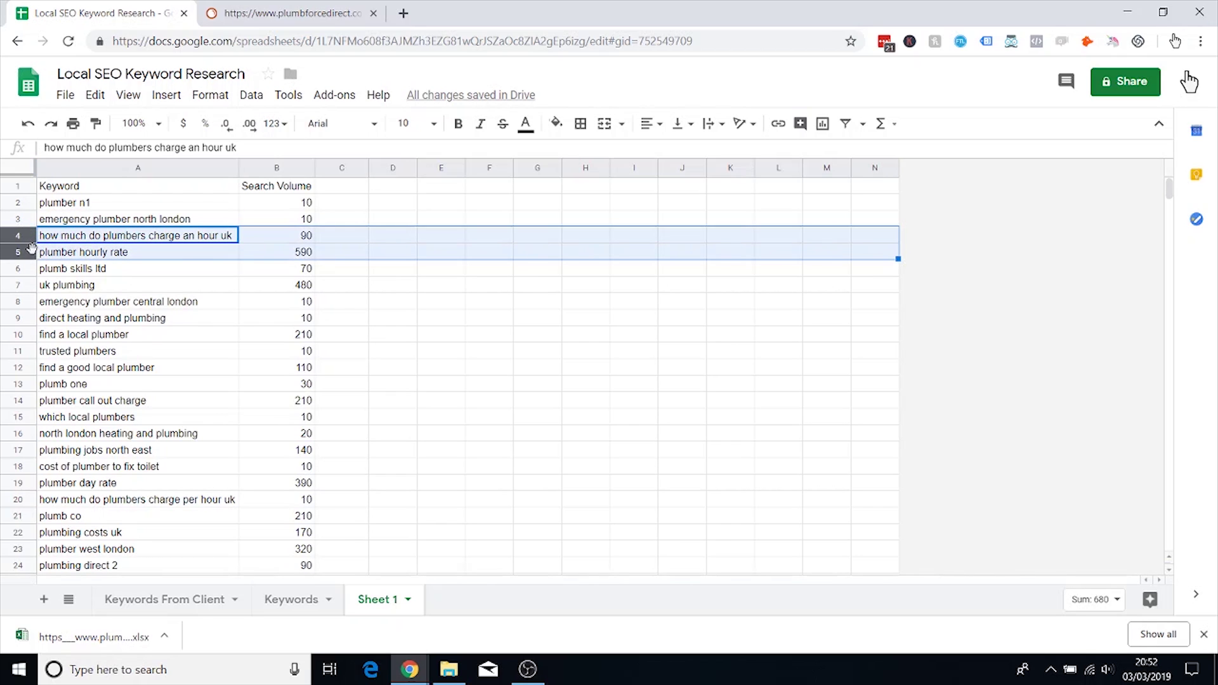
{"action": "right_click", "coordinate": [32, 248]}
{"action": "left_click", "coordinate": [130, 435]}
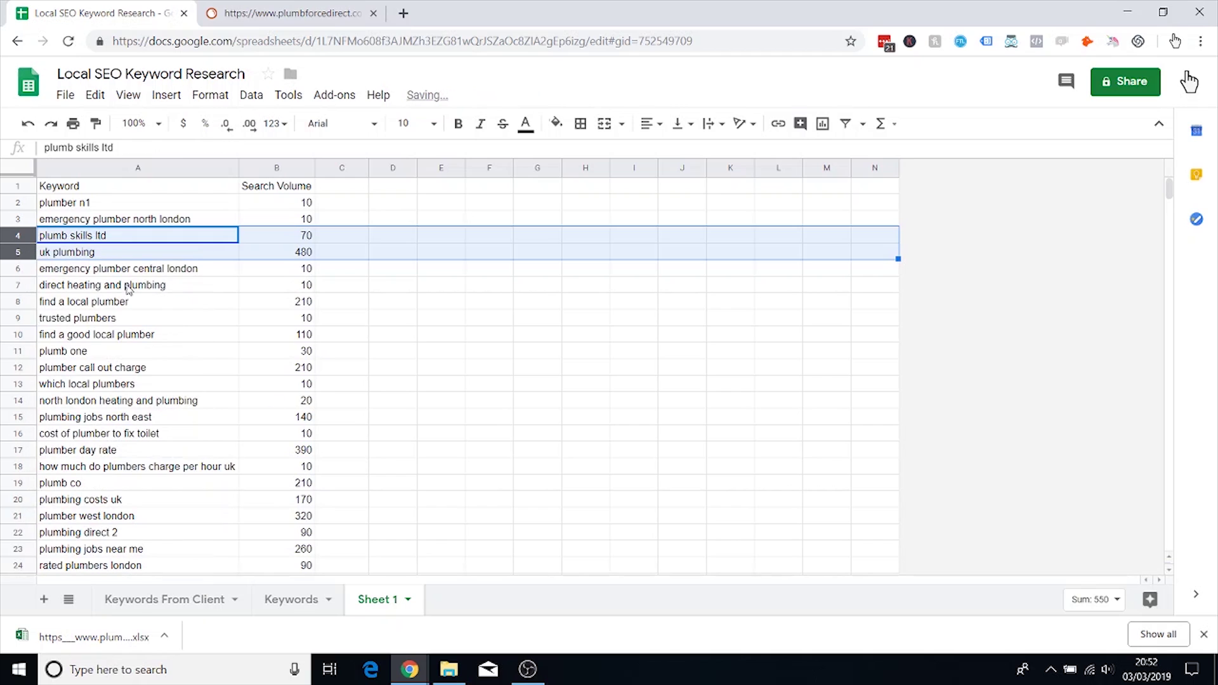
Step: Delete the "plumb skills ltd" and "uk plumbing" rows from Sheet 1
{"action": "left_click", "coordinate": [136, 240]}
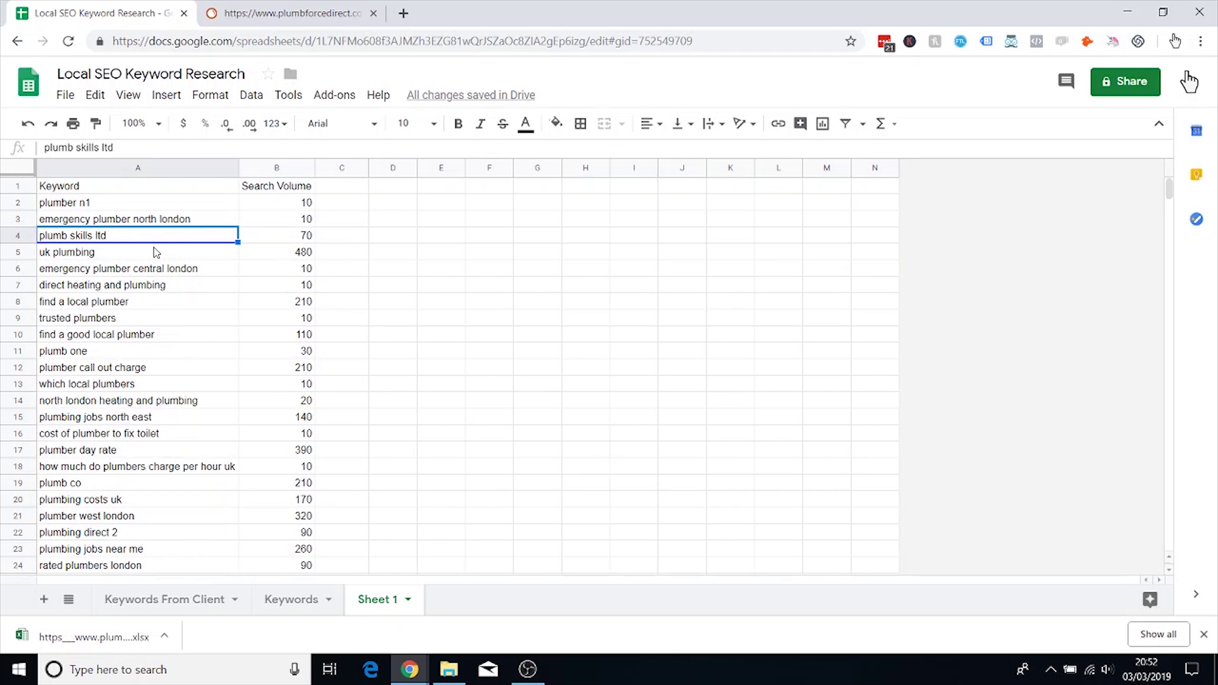
{"action": "left_click", "coordinate": [134, 267]}
{"action": "left_click", "coordinate": [124, 254]}
{"action": "left_click", "coordinate": [133, 240]}
{"action": "left_click", "coordinate": [124, 257]}
{"action": "left_click", "coordinate": [113, 240]}
{"action": "right_click", "coordinate": [22, 236]}
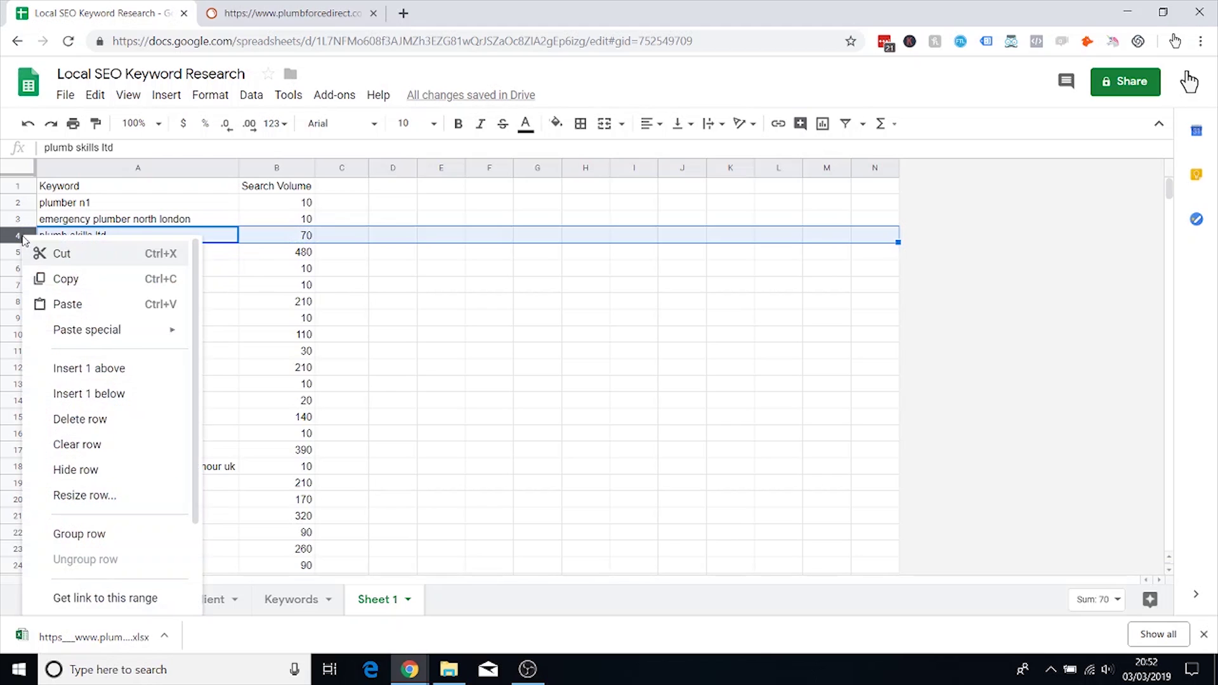
{"action": "left_click", "coordinate": [104, 419]}
{"action": "right_click", "coordinate": [25, 236]}
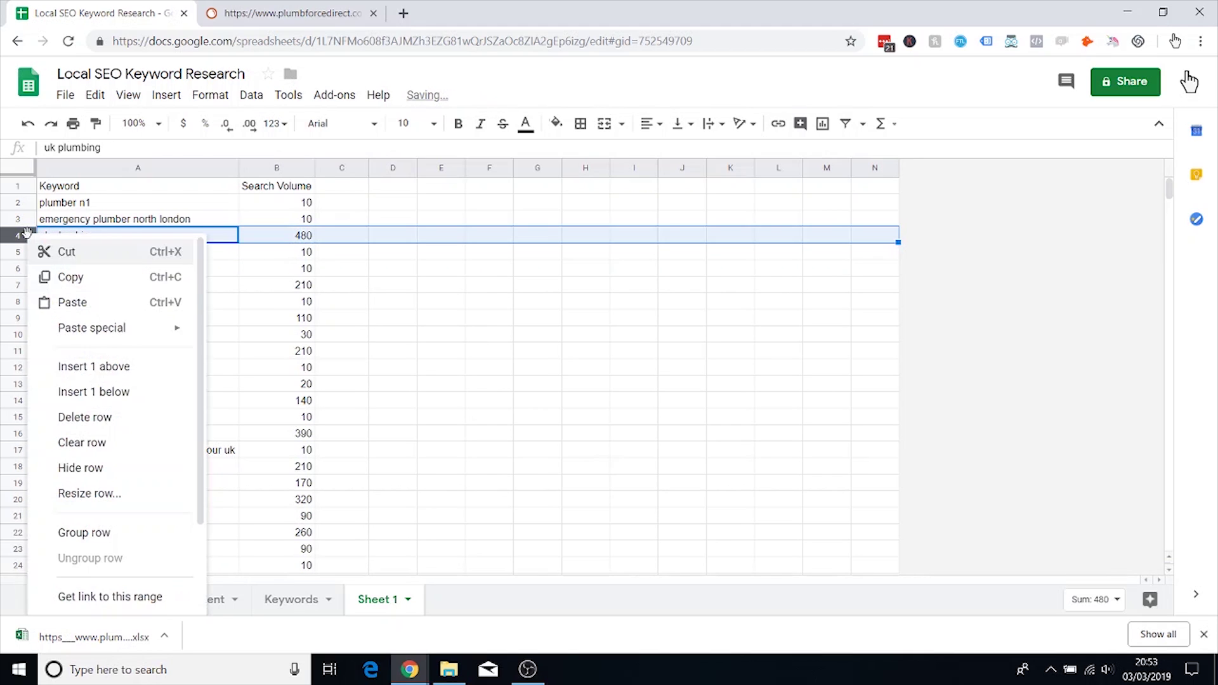
{"action": "left_click", "coordinate": [101, 418]}
Step: Delete the "direct heating and plumbing" row from Sheet 1, keeping "emergency plumber central london" above it
{"action": "left_click", "coordinate": [123, 254]}
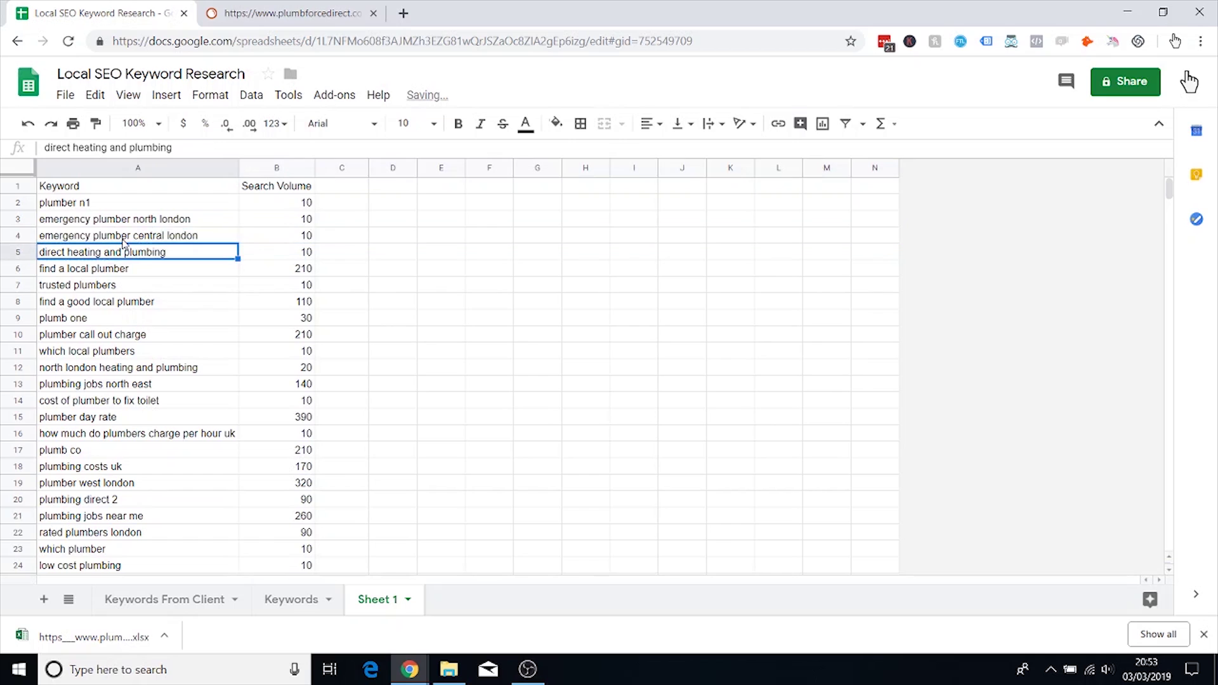
{"action": "left_click", "coordinate": [126, 241]}
{"action": "scroll", "coordinate": [137, 210], "scroll_direction": "down", "scroll_amount": 2}
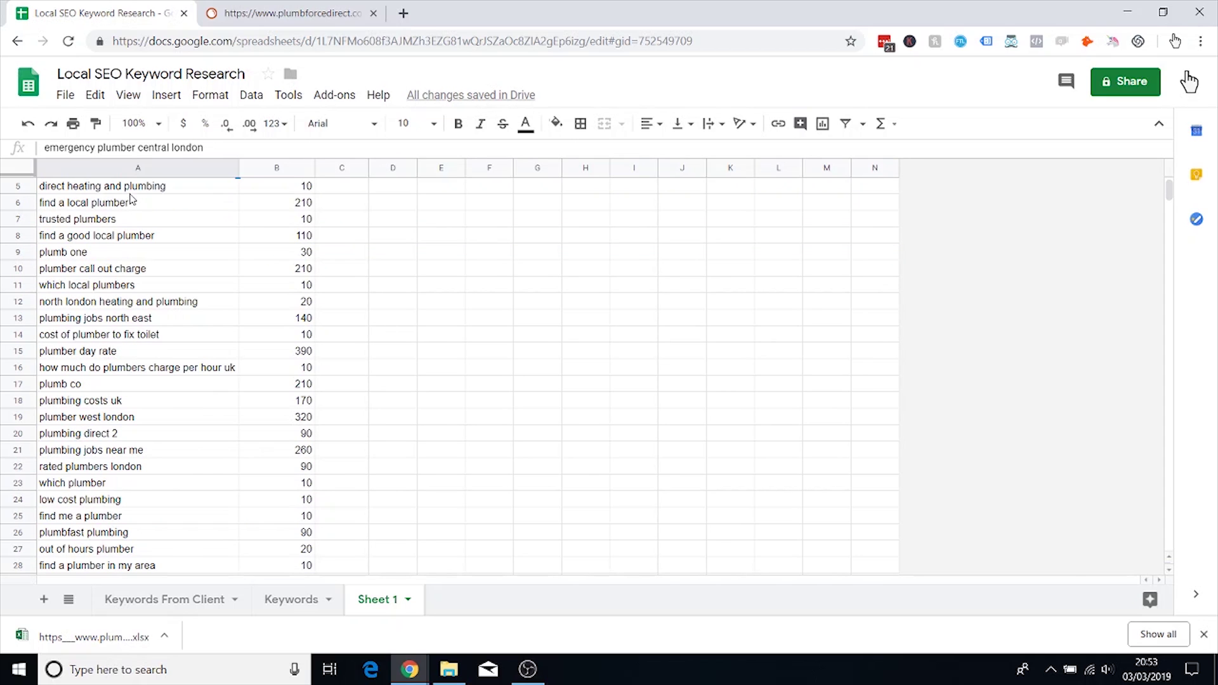
{"action": "left_click", "coordinate": [130, 190]}
{"action": "left_click", "coordinate": [16, 188]}
{"action": "right_click", "coordinate": [15, 188]}
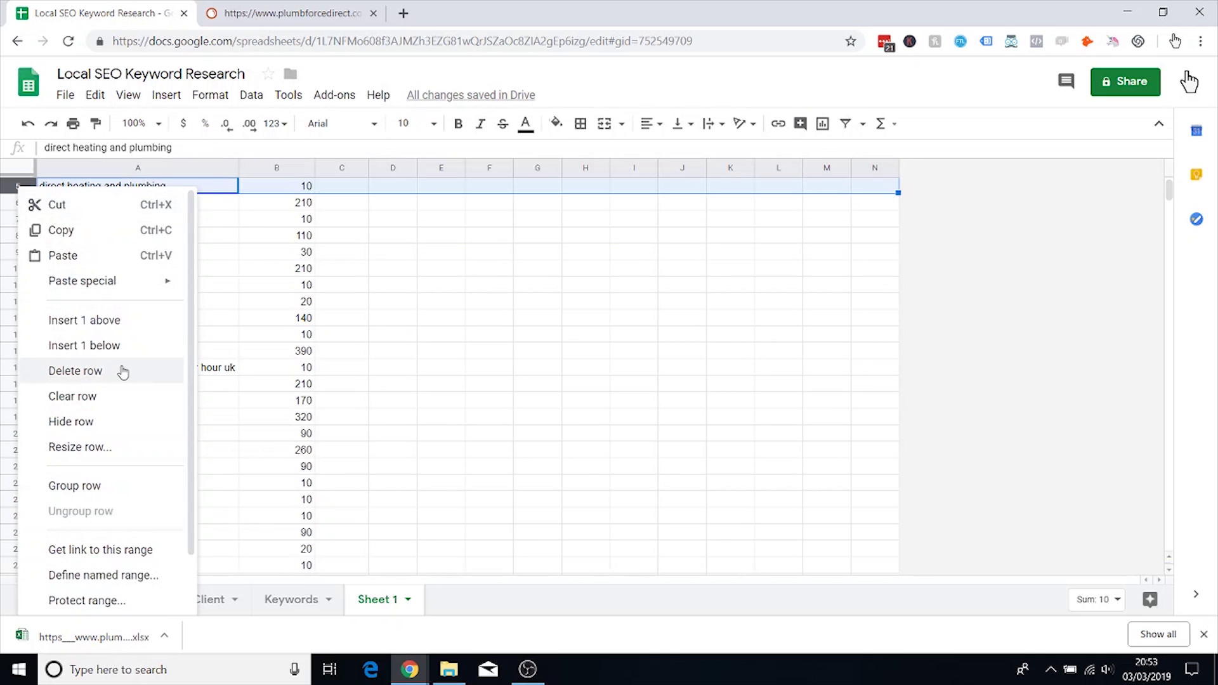
{"action": "left_click", "coordinate": [161, 372]}
Step: Review the keywords "find a local plumber", "trusted plumbers" and "find a good local plumber" for relevance to the client
{"action": "left_click", "coordinate": [121, 273]}
{"action": "left_click", "coordinate": [88, 254]}
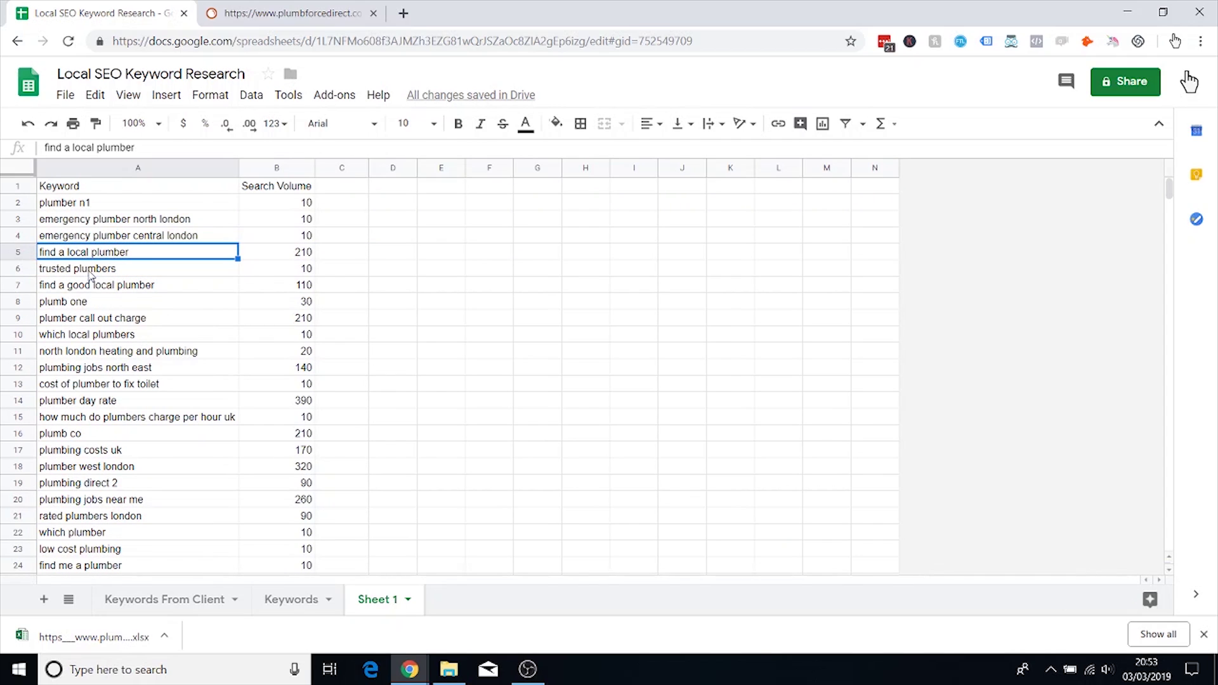
{"action": "left_click", "coordinate": [89, 271]}
{"action": "left_click", "coordinate": [75, 254]}
{"action": "left_click", "coordinate": [92, 276]}
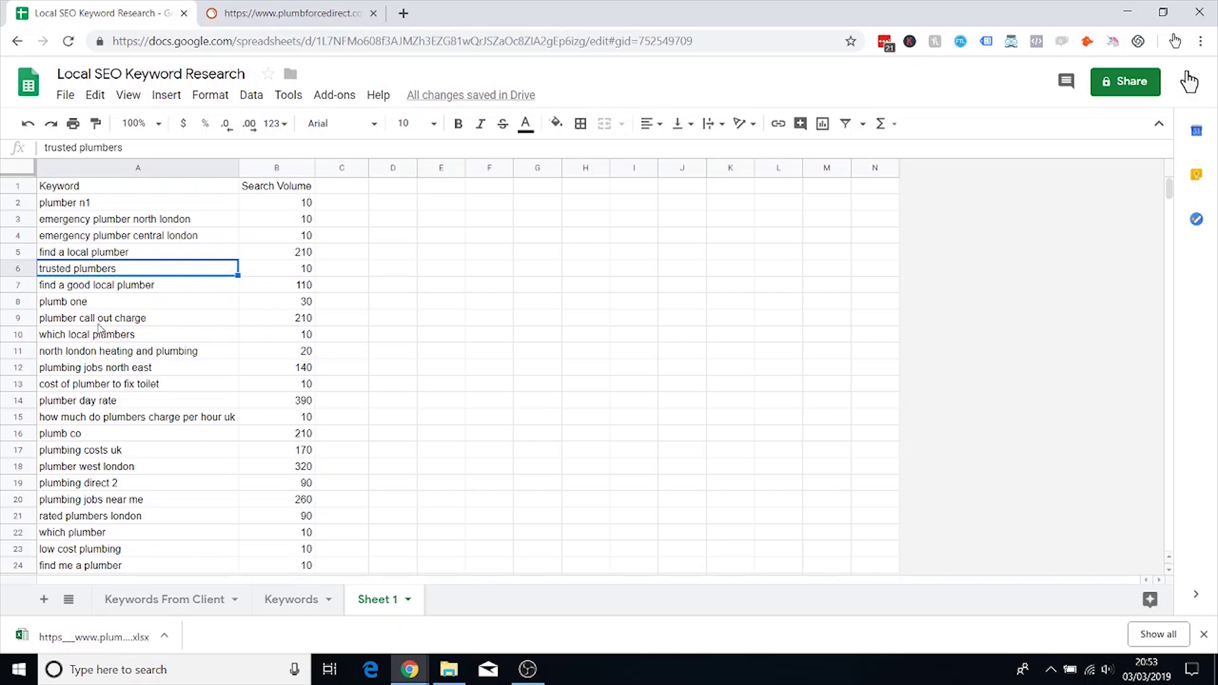
{"action": "left_click", "coordinate": [86, 289]}
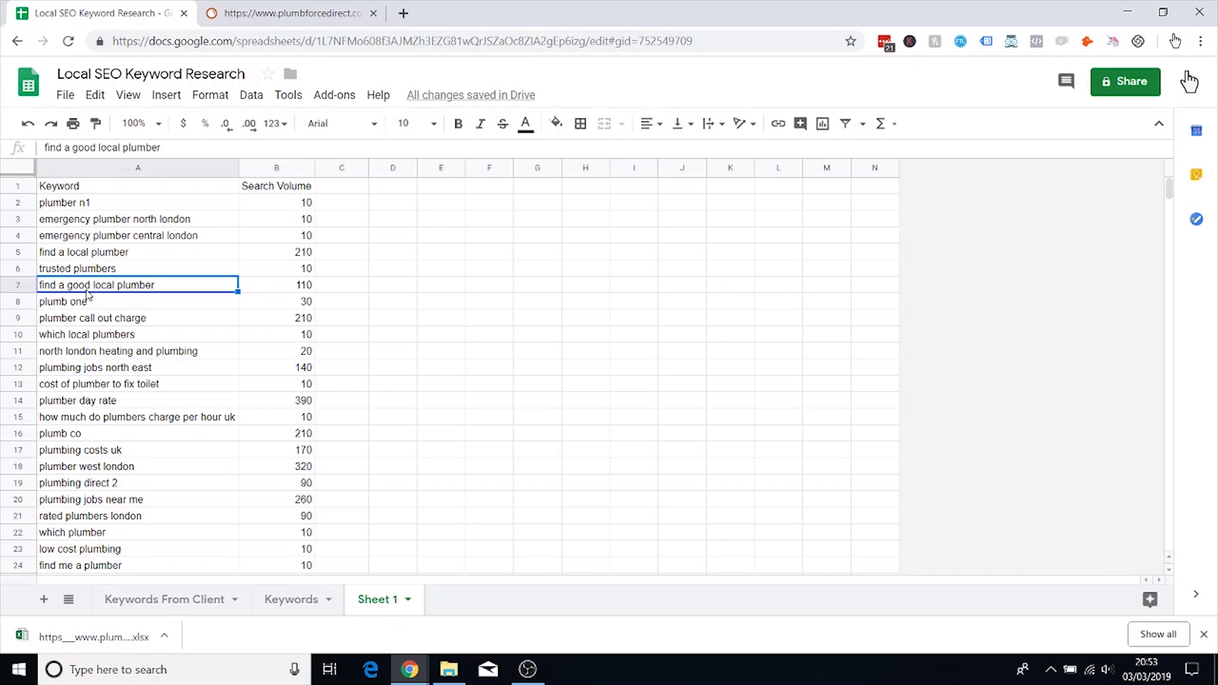
{"action": "left_click", "coordinate": [92, 273]}
{"action": "left_click", "coordinate": [83, 290]}
{"action": "left_click", "coordinate": [92, 274]}
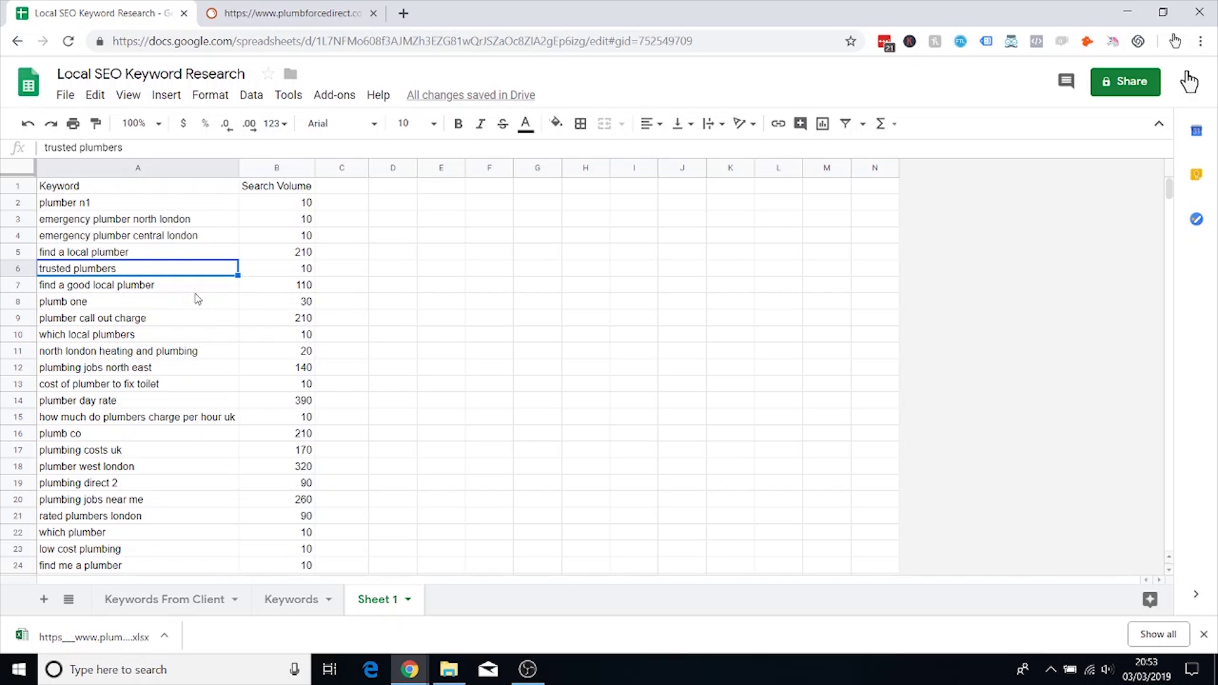
{"action": "left_click", "coordinate": [184, 295]}
Step: Delete the "plumb one" row from the keyword list in Sheet 1
{"action": "scroll", "coordinate": [235, 266], "scroll_direction": "down", "scroll_amount": 2}
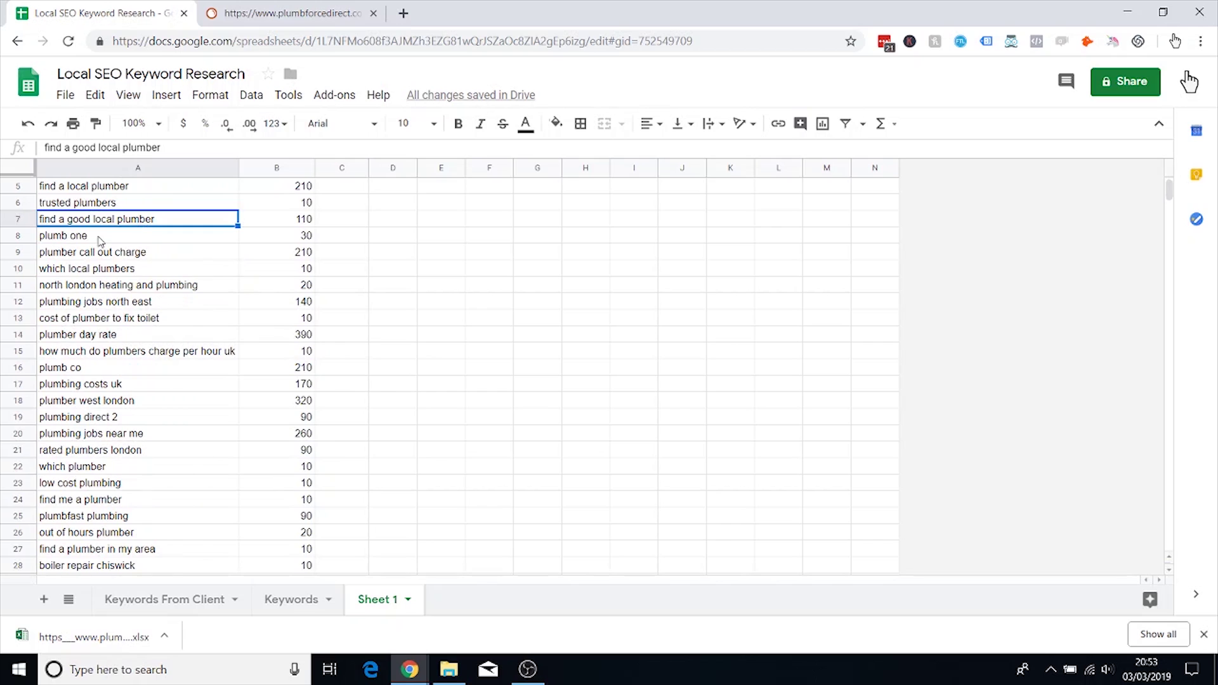
{"action": "left_click", "coordinate": [135, 240]}
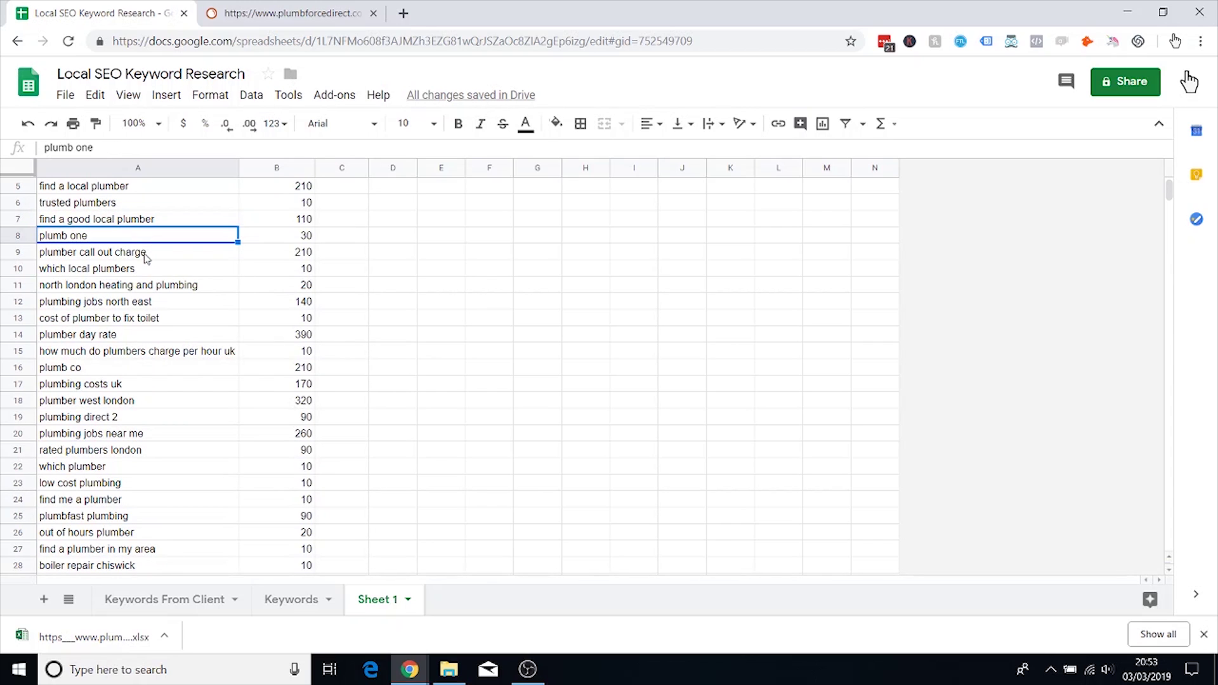
{"action": "right_click", "coordinate": [19, 236]}
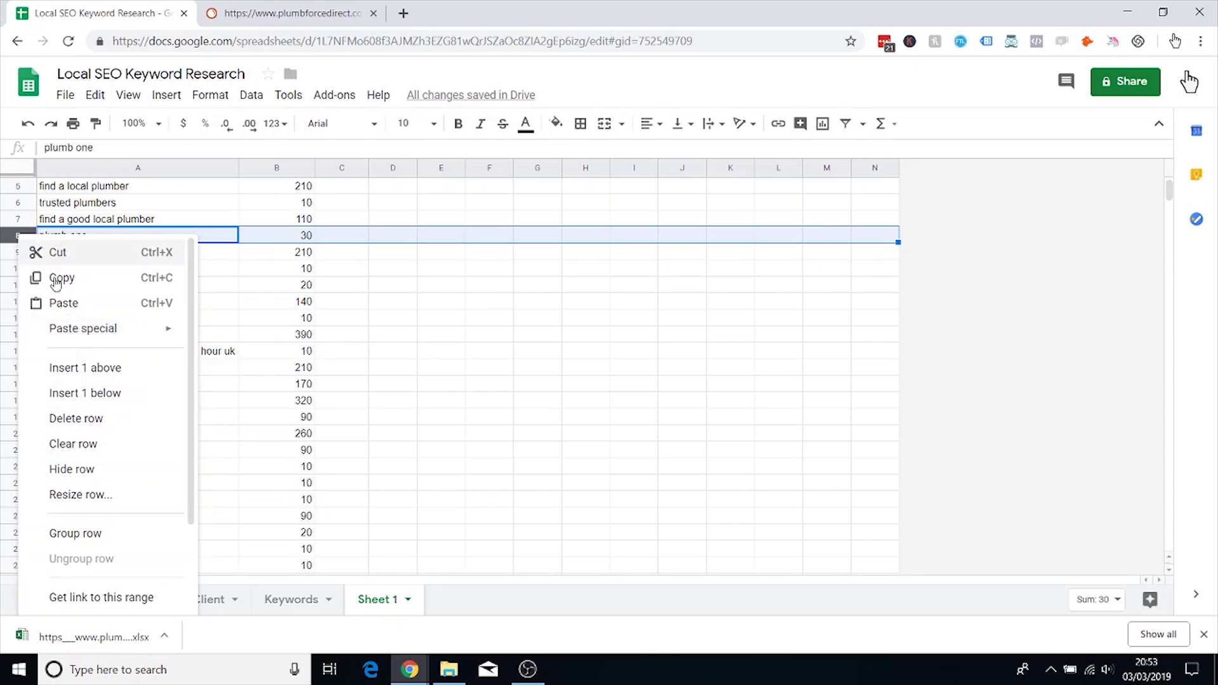
{"action": "left_click", "coordinate": [120, 418]}
Step: Check "plumber call out charge" against "which local plumbers" and delete the "which local plumbers" row
{"action": "left_click", "coordinate": [105, 241]}
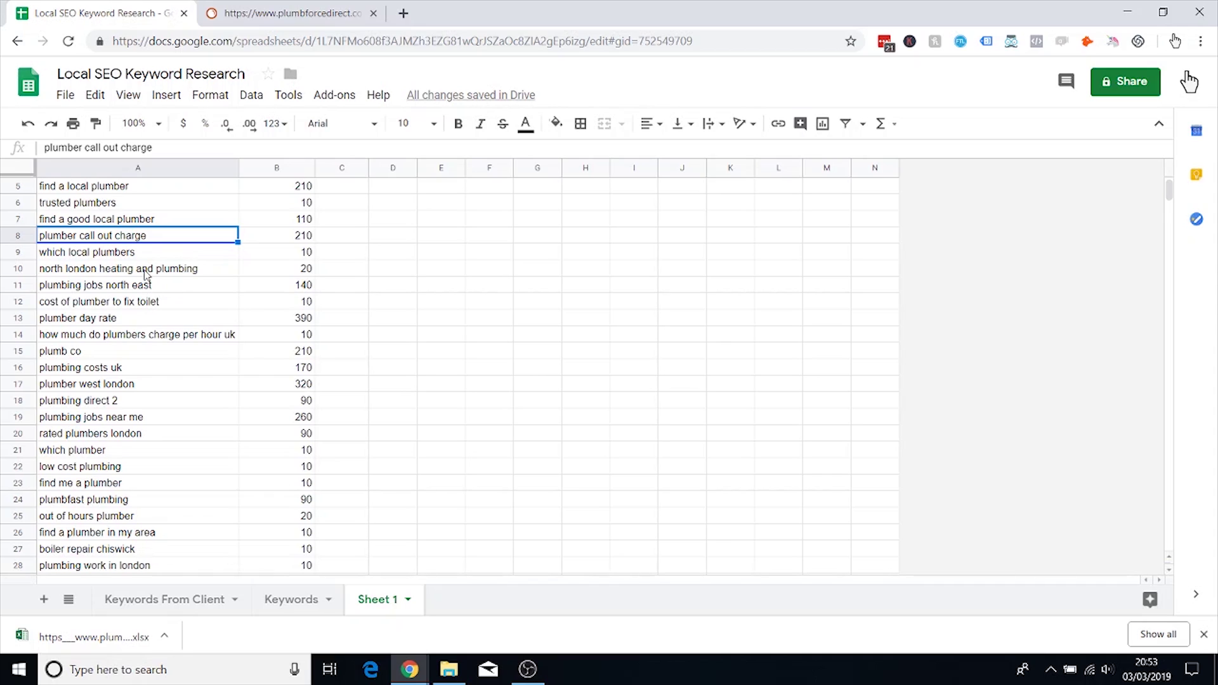
{"action": "left_click", "coordinate": [188, 253]}
{"action": "left_click", "coordinate": [181, 240]}
{"action": "left_click", "coordinate": [154, 255]}
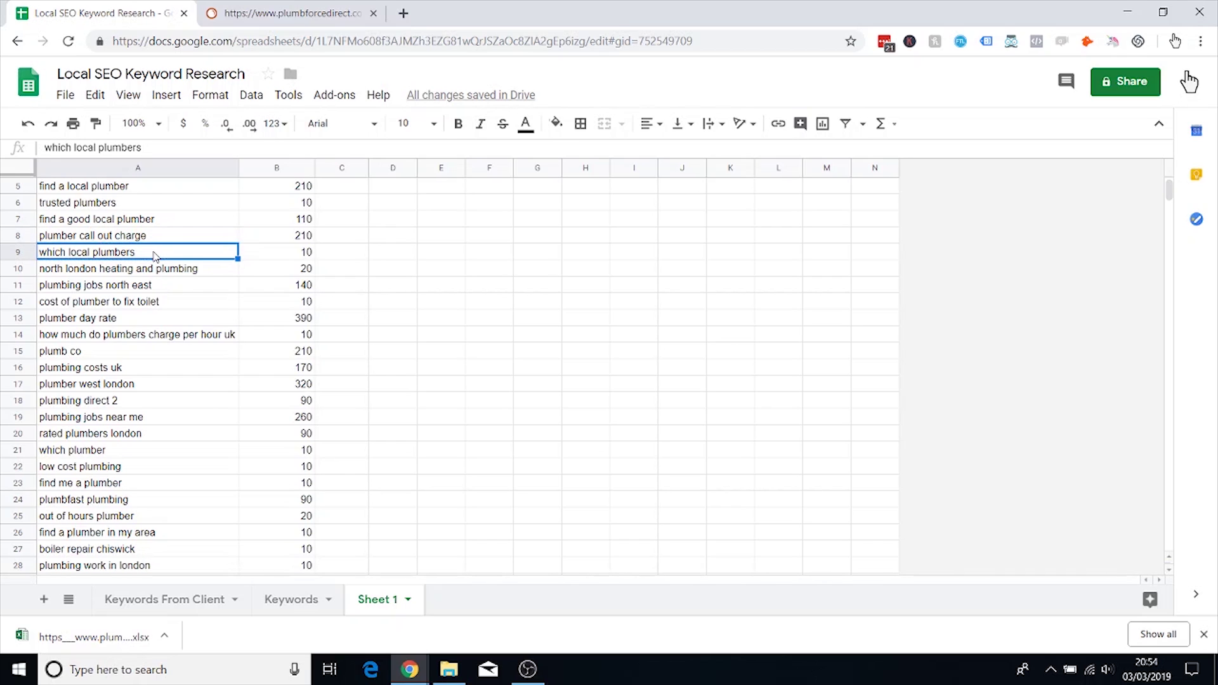
{"action": "right_click", "coordinate": [25, 257]}
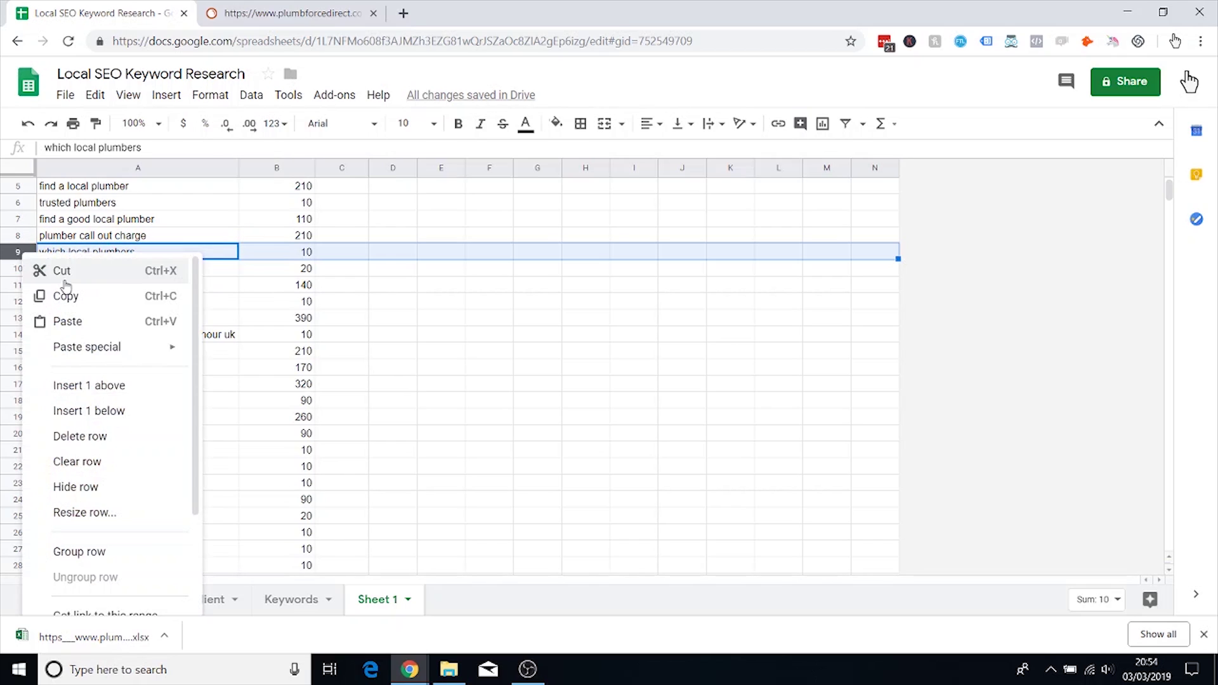
{"action": "left_click", "coordinate": [114, 437]}
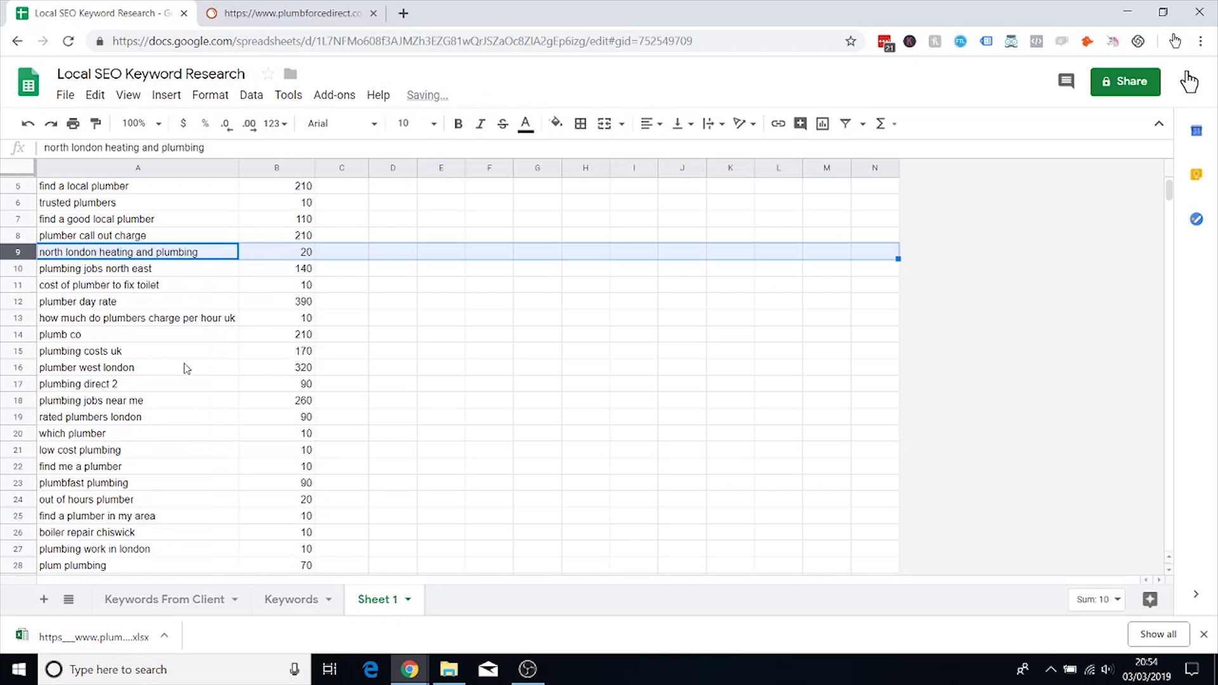
Step: Delete the "plumbing jobs north east" row below "north london heating and plumbing"
{"action": "left_click", "coordinate": [180, 270]}
{"action": "left_click", "coordinate": [160, 257]}
{"action": "left_click", "coordinate": [122, 276]}
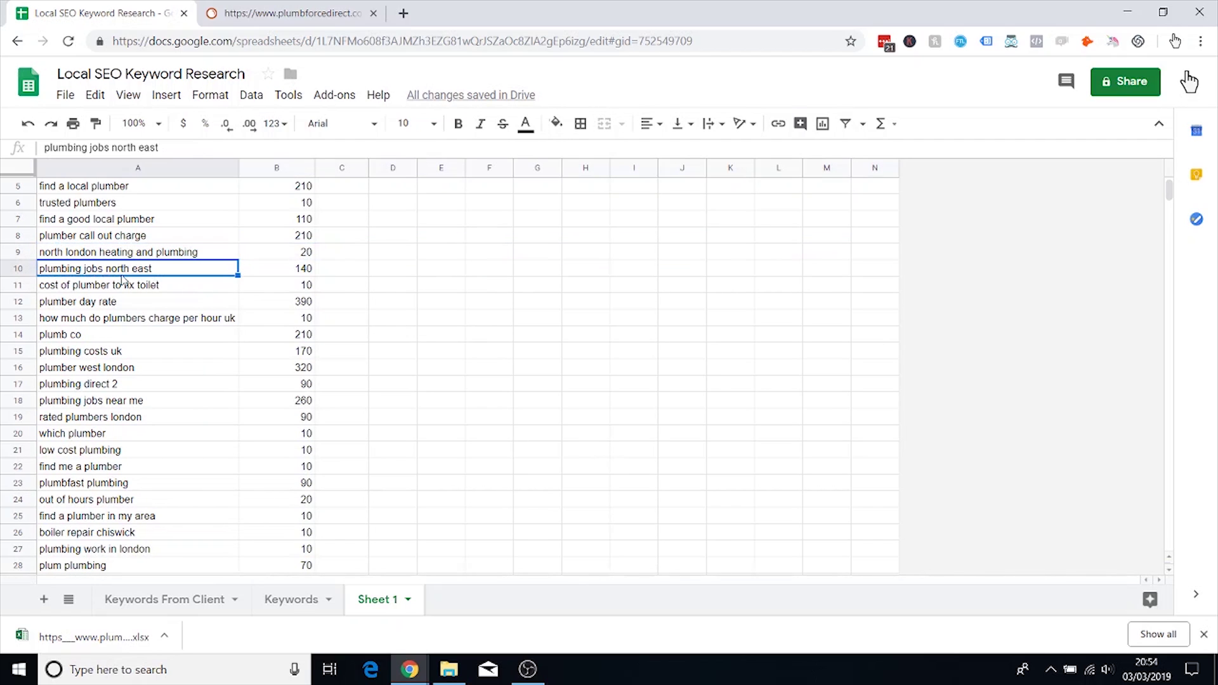
{"action": "right_click", "coordinate": [29, 268]}
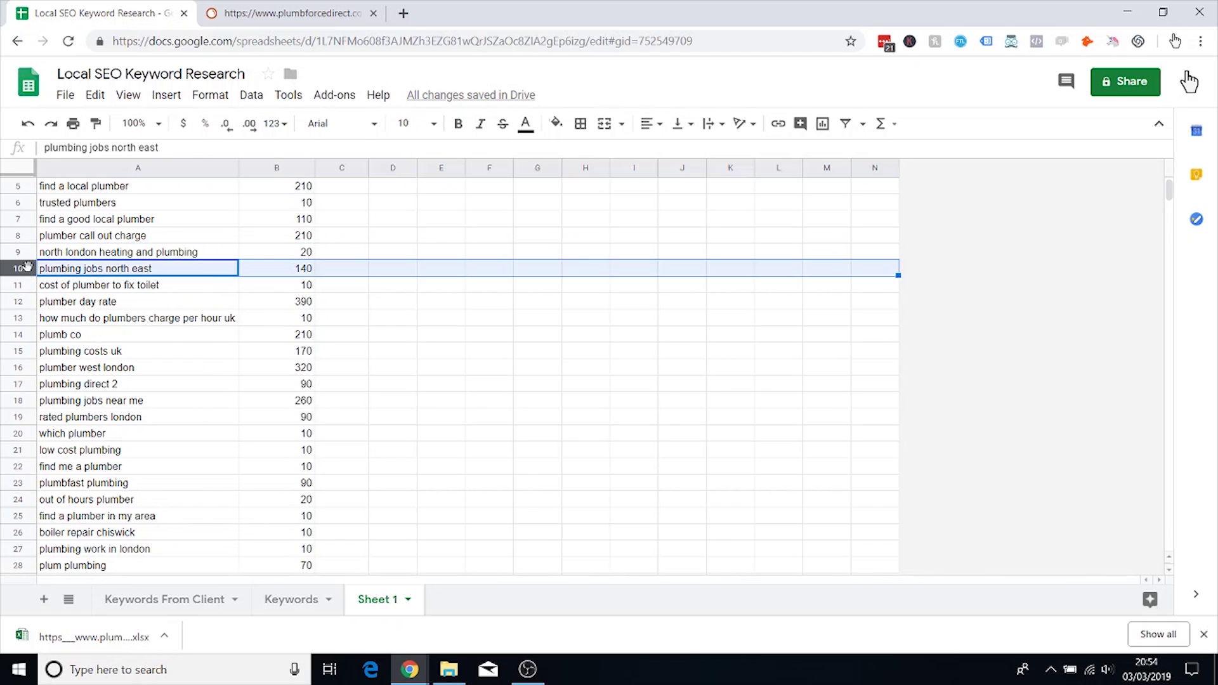
{"action": "left_click", "coordinate": [105, 450]}
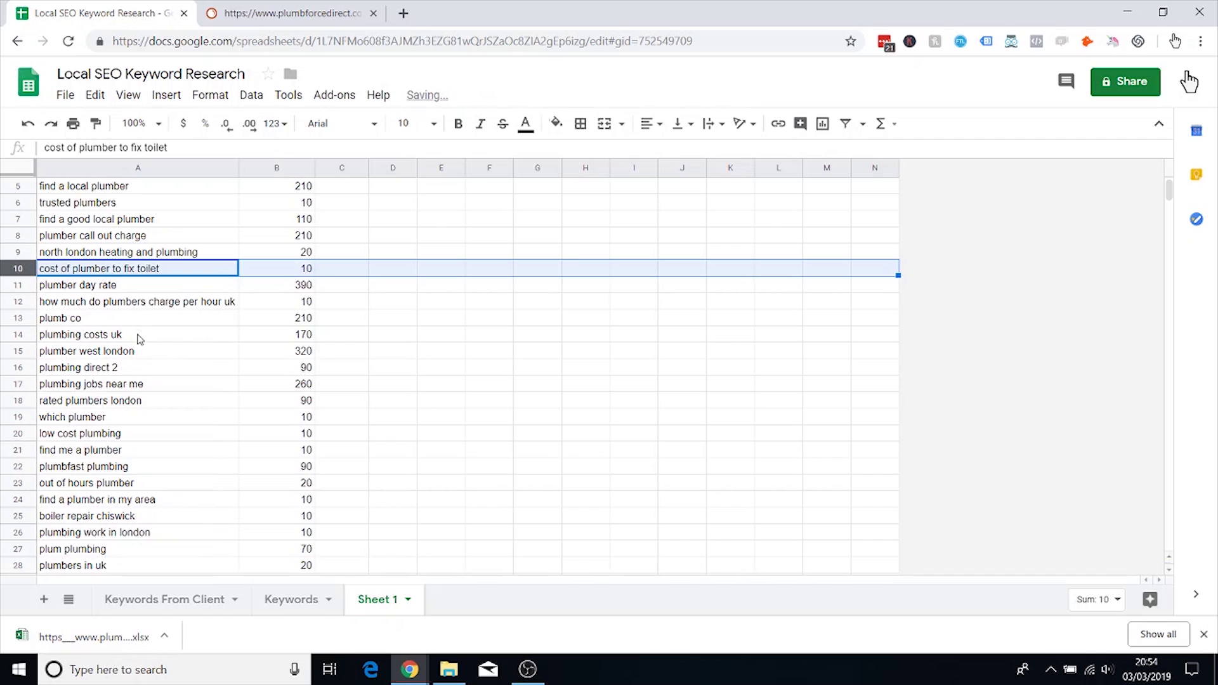
Step: Delete the "cost of plumber to fix toilet" and "plumber day rate" rows from Sheet 1
{"action": "left_click", "coordinate": [111, 271]}
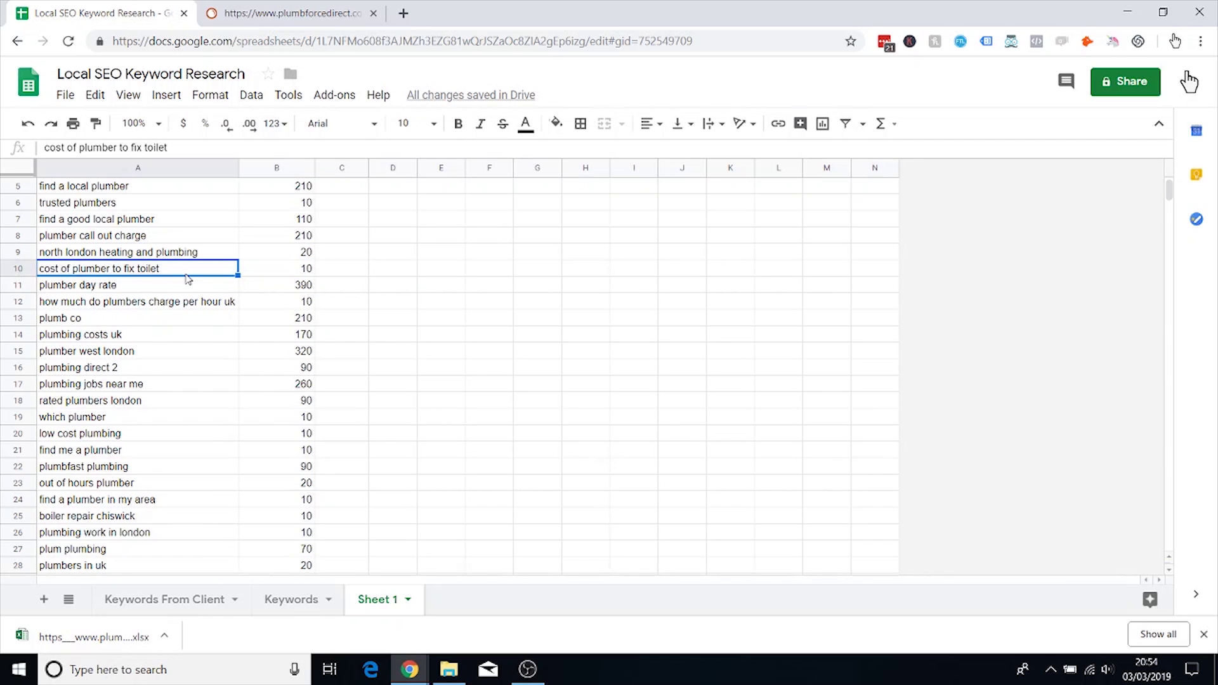
{"action": "left_click", "coordinate": [19, 269]}
{"action": "right_click", "coordinate": [19, 269]}
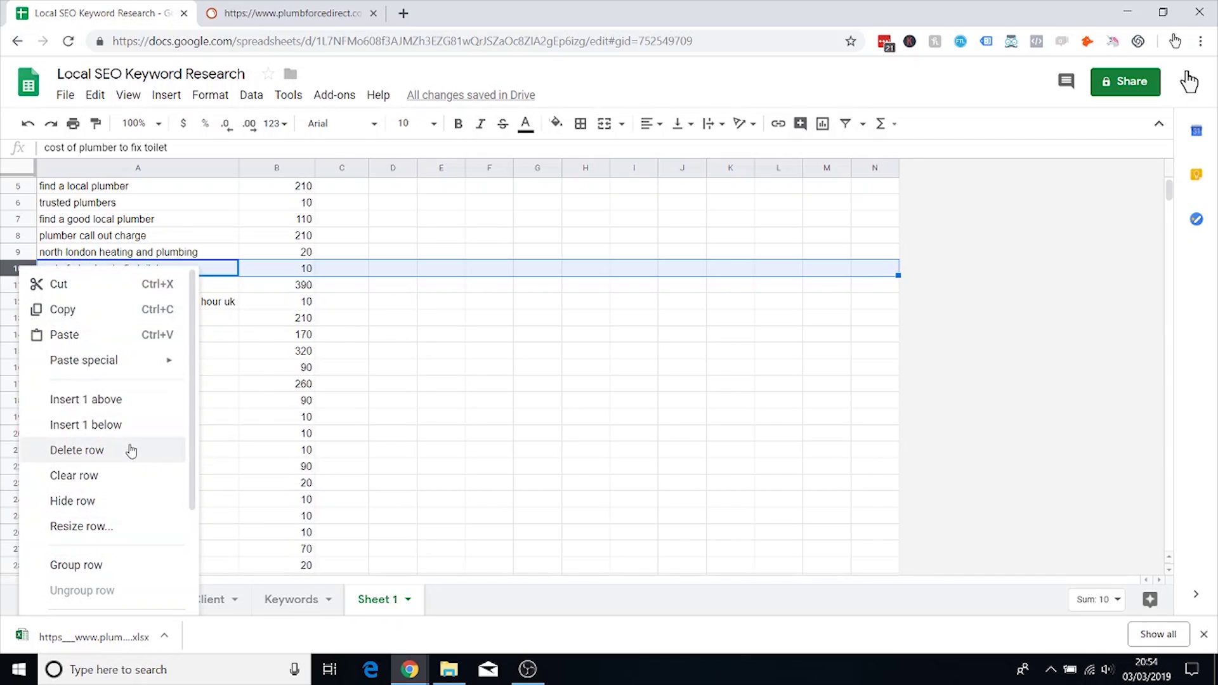
{"action": "left_click", "coordinate": [131, 450]}
{"action": "left_click", "coordinate": [119, 272]}
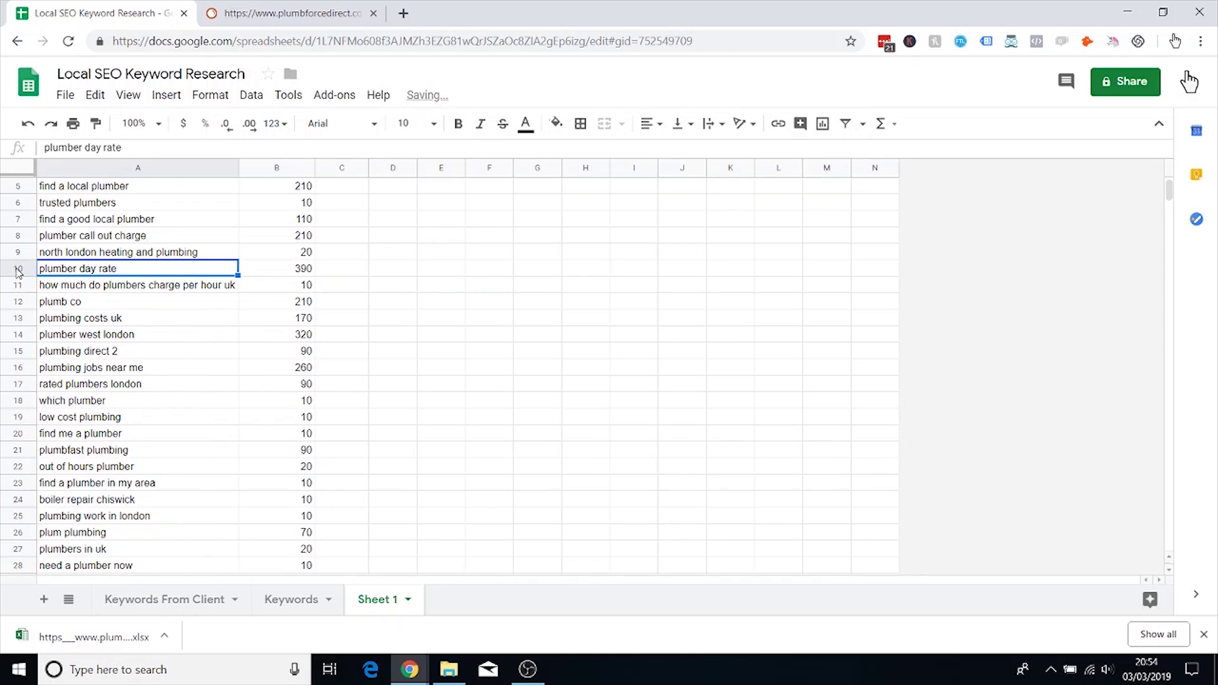
{"action": "left_click", "coordinate": [19, 270]}
{"action": "right_click", "coordinate": [19, 270]}
{"action": "left_click", "coordinate": [102, 452]}
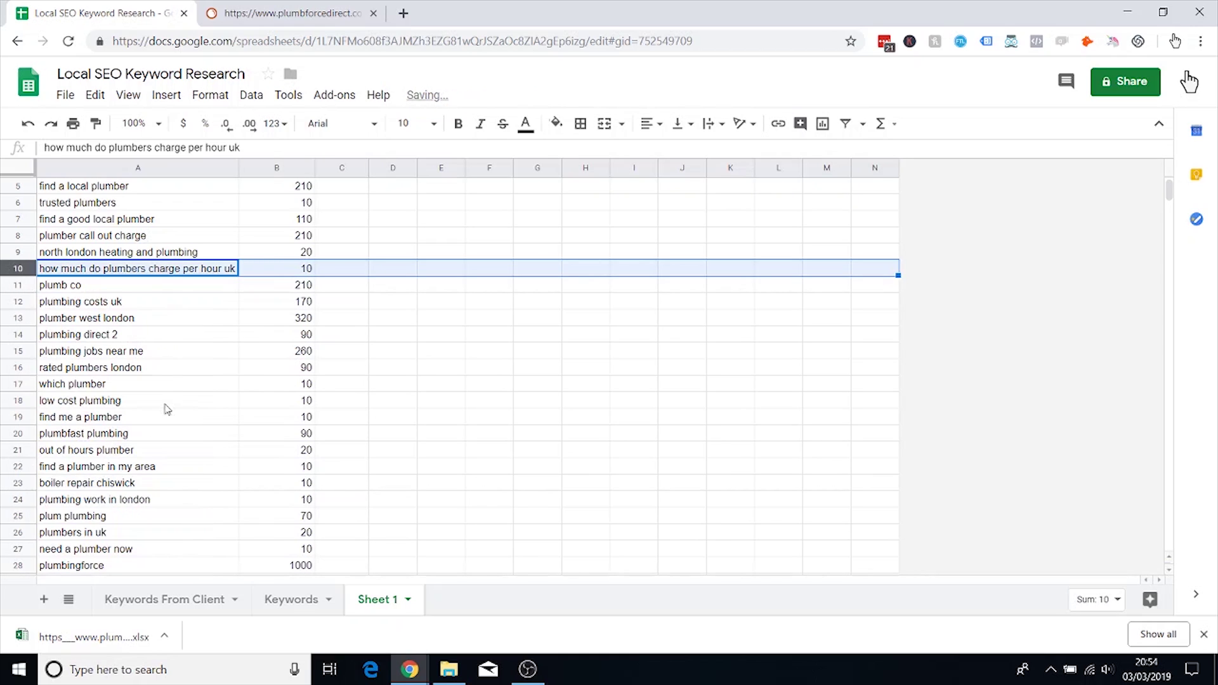
Step: Delete the "how much do plumbers charge per hour uk" row from Sheet 1
{"action": "left_click", "coordinate": [121, 271]}
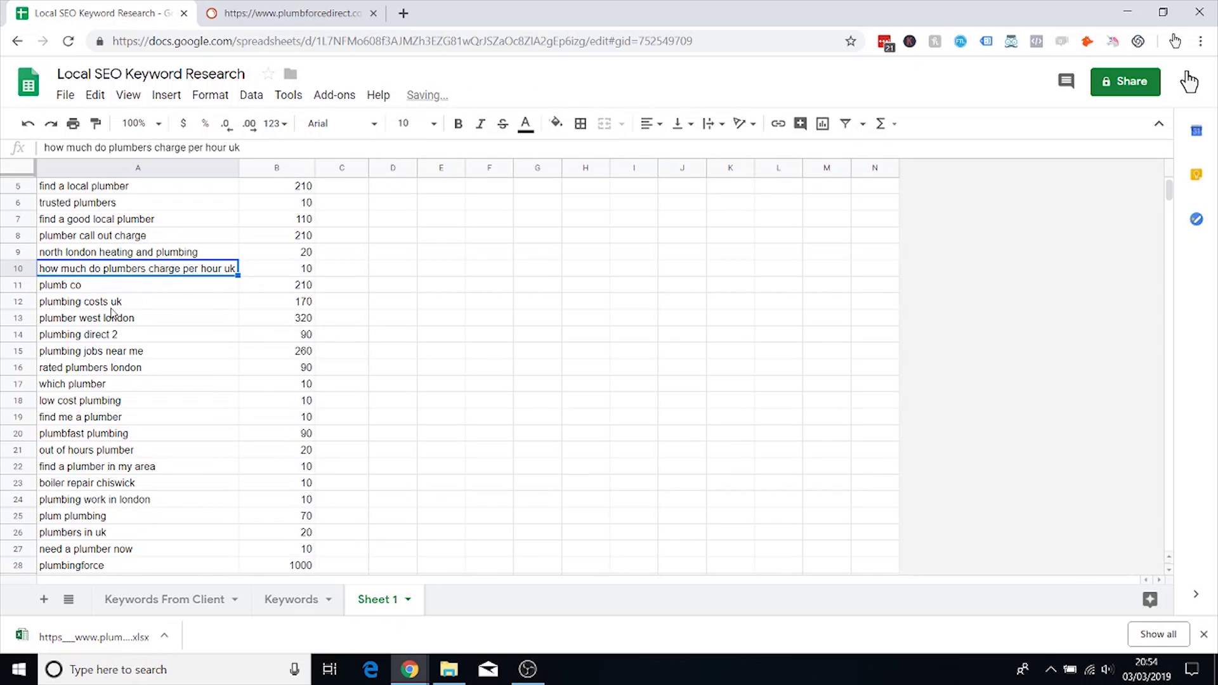
{"action": "left_click", "coordinate": [24, 272]}
{"action": "right_click", "coordinate": [24, 271]}
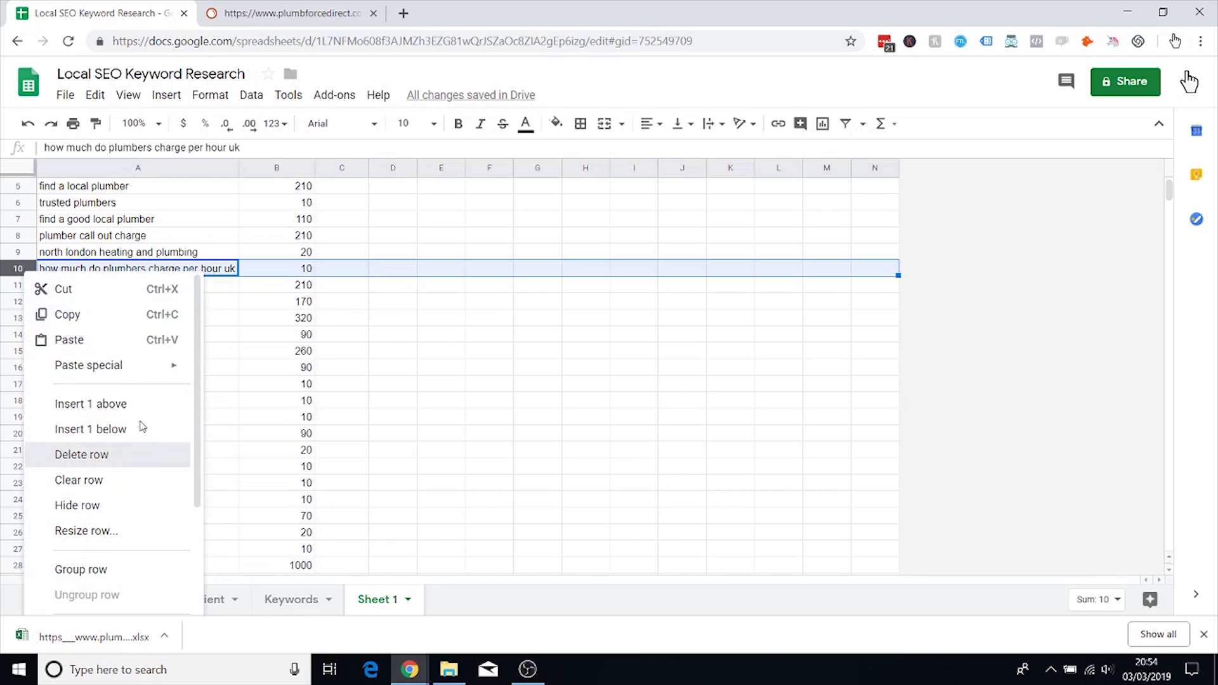
{"action": "left_click", "coordinate": [127, 455]}
Step: Delete the adjacent "plumb co" and "plumbing costs uk" rows together
{"action": "left_click", "coordinate": [39, 273]}
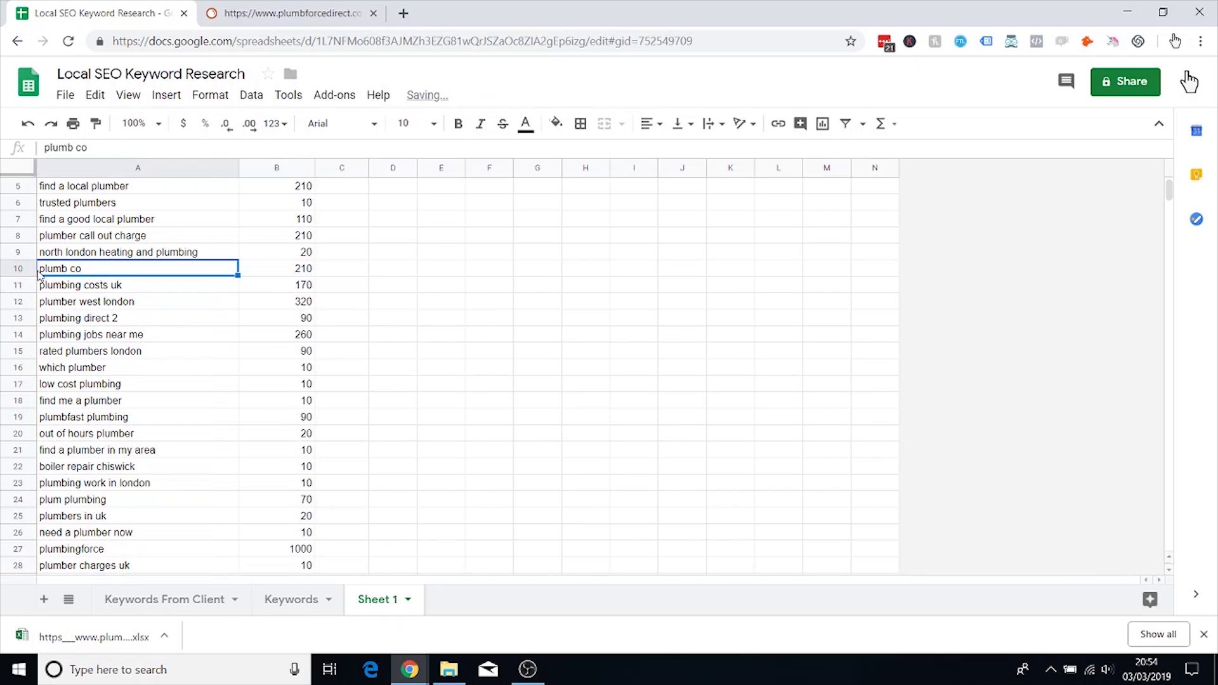
{"action": "left_click_drag", "start_coordinate": [24, 272], "coordinate": [18, 285]}
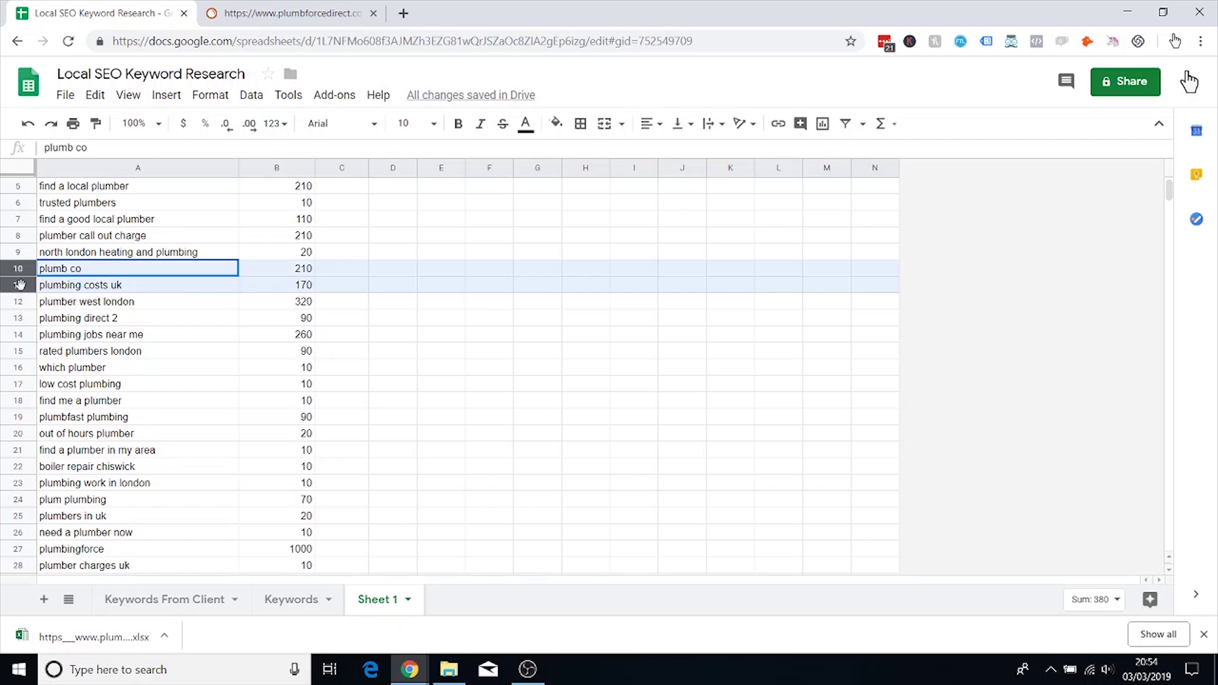
{"action": "right_click", "coordinate": [14, 285]}
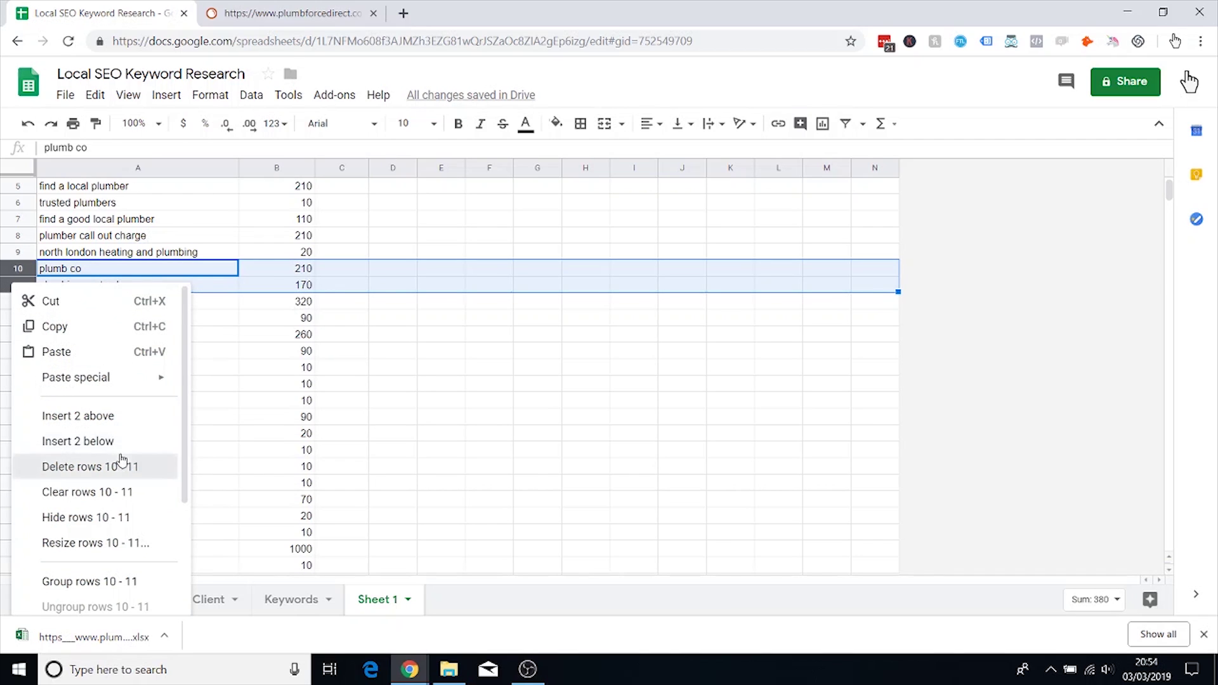
{"action": "left_click", "coordinate": [121, 466]}
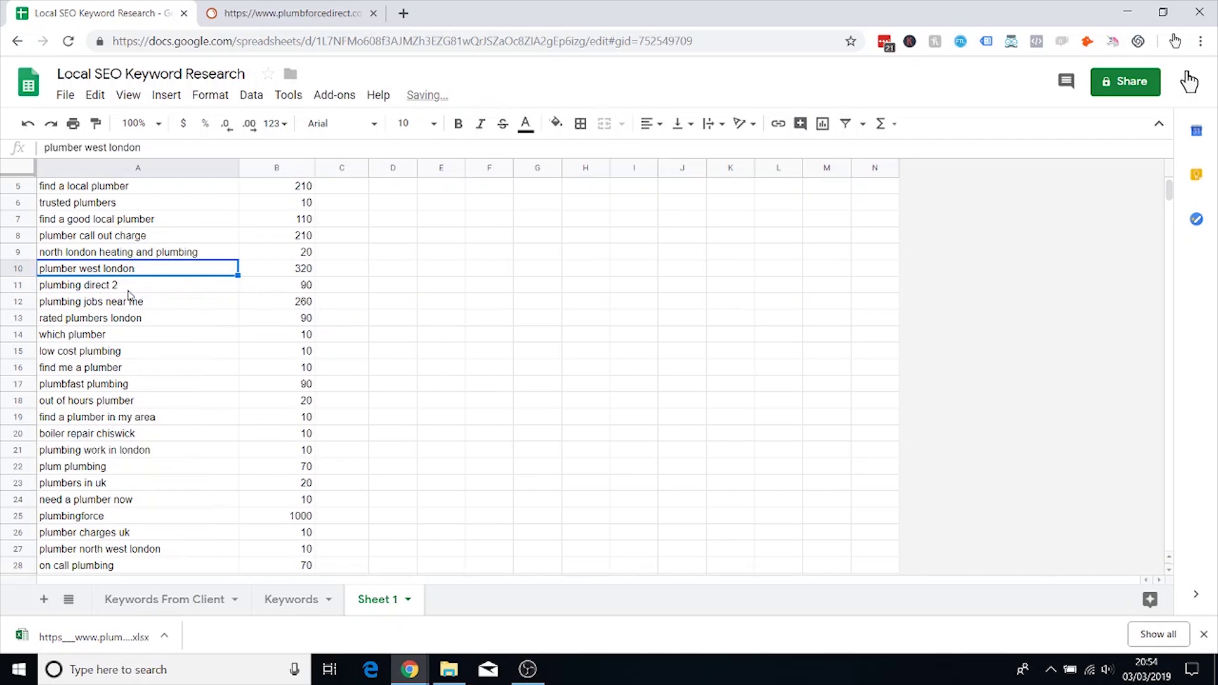
Step: Delete the "plumbing direct 2" and "plumbing jobs near me" rows together, leaving "rated plumbers london" in the list
{"action": "left_click", "coordinate": [129, 291]}
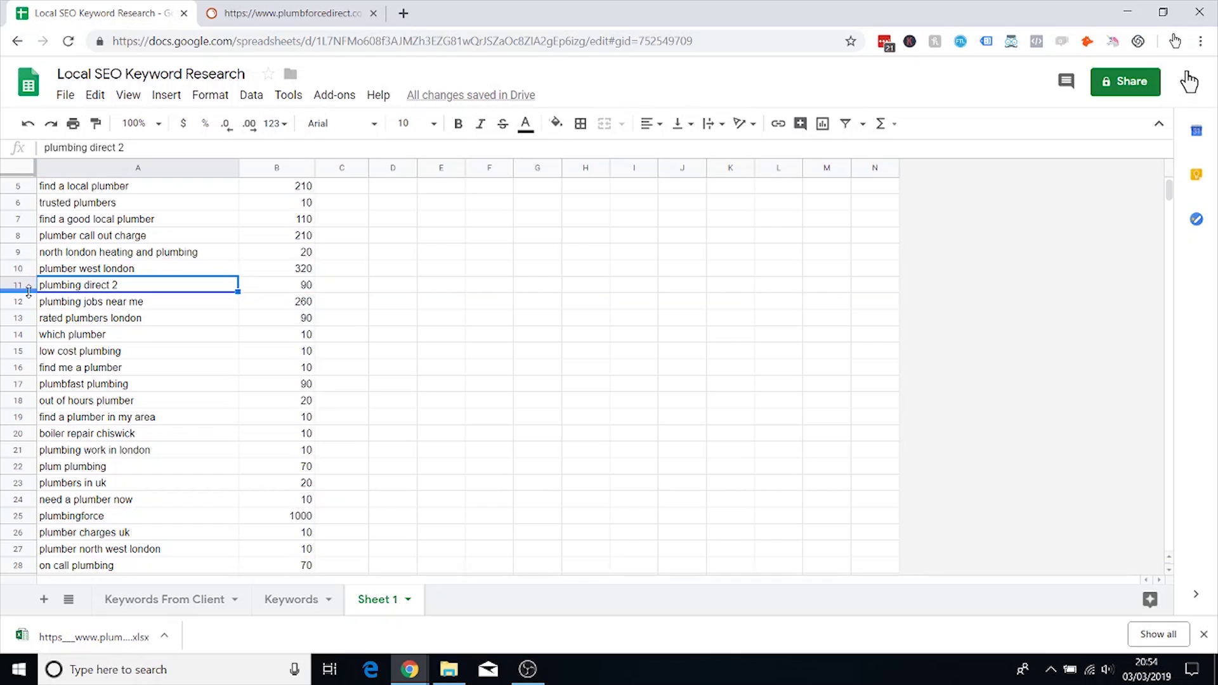
{"action": "left_click_drag", "start_coordinate": [19, 287], "coordinate": [17, 316]}
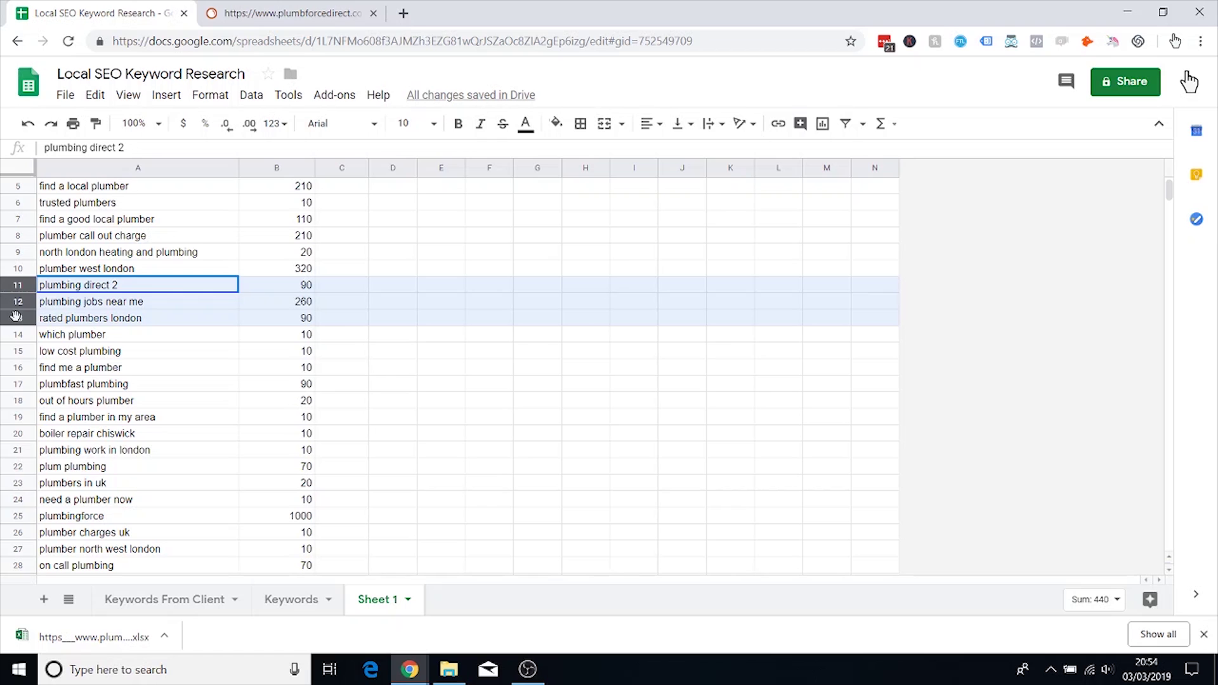
{"action": "left_click_drag", "start_coordinate": [17, 316], "coordinate": [17, 301]}
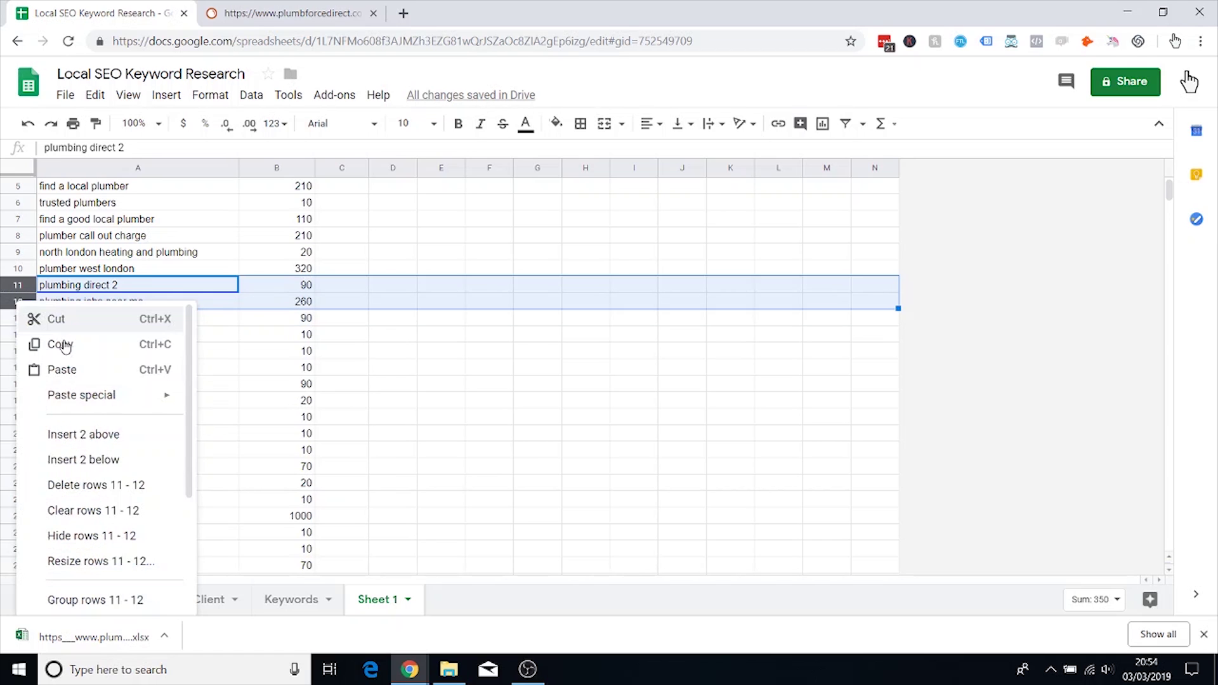
{"action": "left_click", "coordinate": [95, 485]}
Step: Copy the "rated plumbers london" keyword and switch to the browser window showing the Plumbforce Direct website
{"action": "left_click", "coordinate": [94, 274]}
{"action": "left_click", "coordinate": [96, 286]}
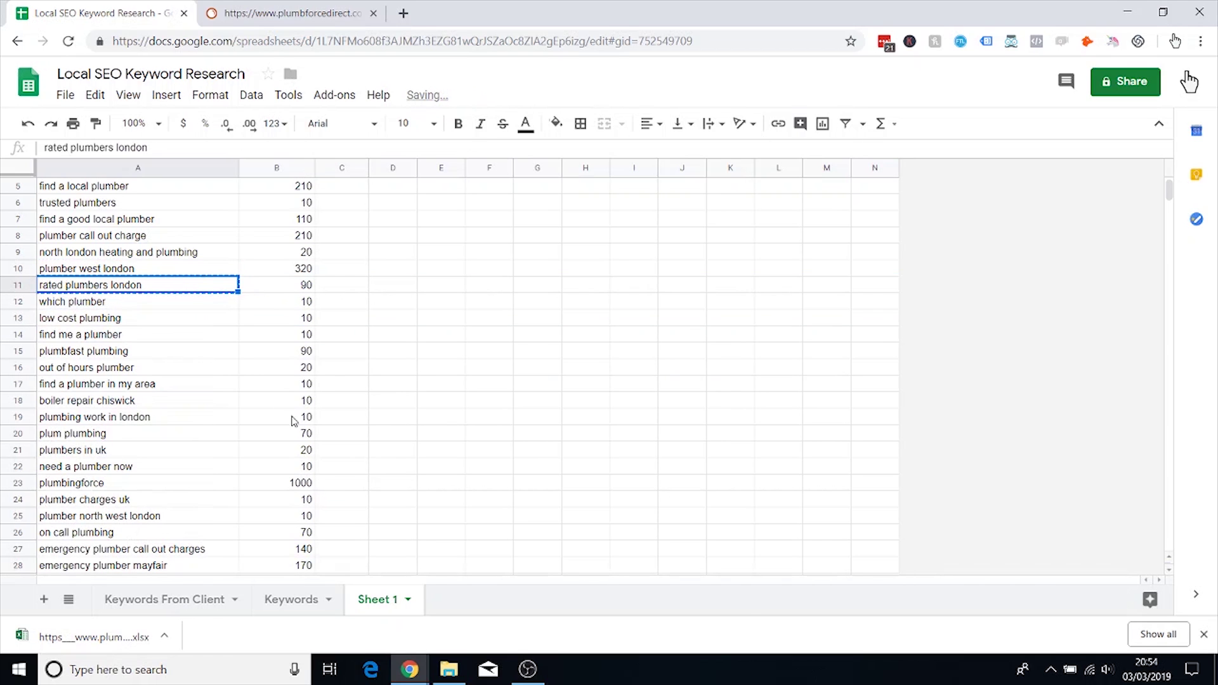
{"action": "mouse_move", "coordinate": [410, 666]}
{"action": "left_click", "coordinate": [498, 604]}
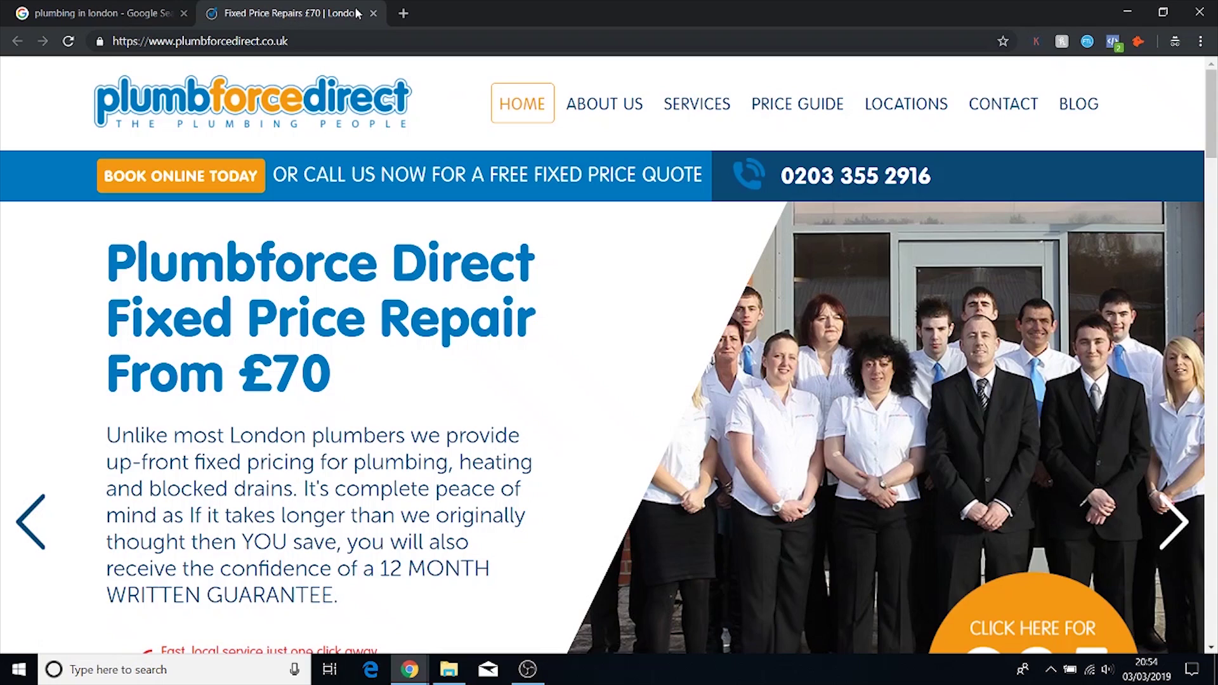
Step: Search Google for "rated plumbers london" in a new tab, then close it and return to the keyword spreadsheet
{"action": "left_click", "coordinate": [403, 12]}
{"action": "type", "text": "rated plumbers london"}
{"action": "key", "text": "Return"}
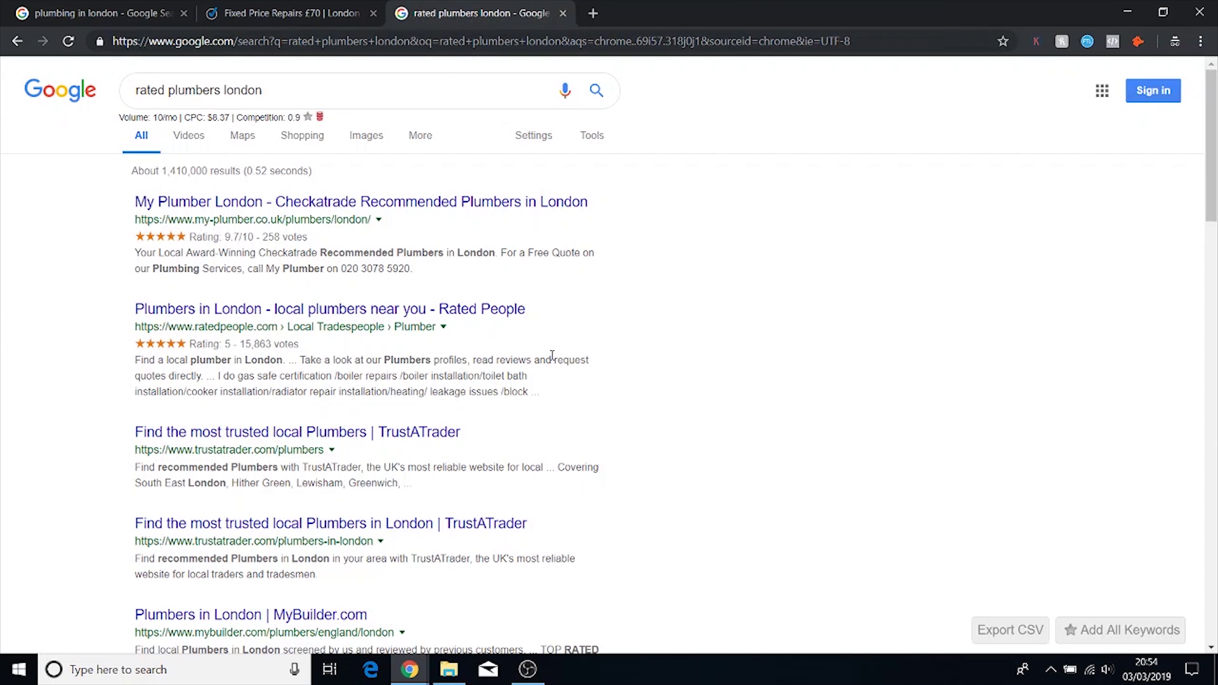
{"action": "left_click", "coordinate": [562, 12]}
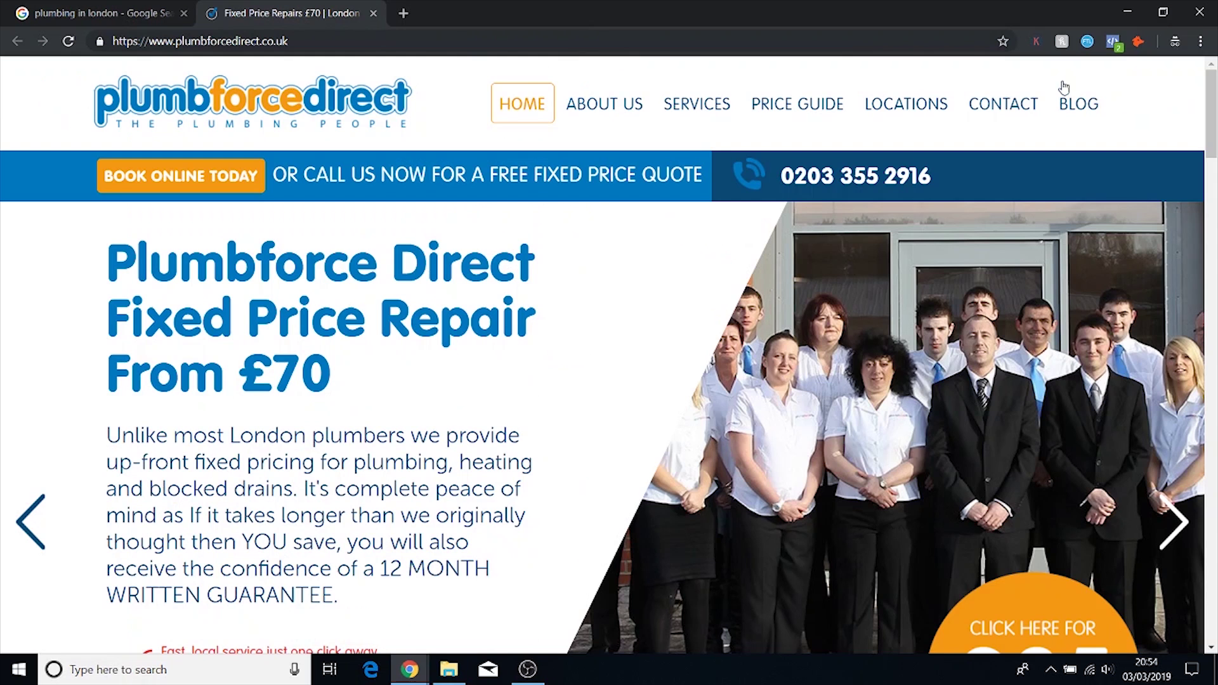
{"action": "left_click", "coordinate": [1128, 11]}
Step: Delete the "which plumber" row from Sheet 1
{"action": "left_click", "coordinate": [74, 302]}
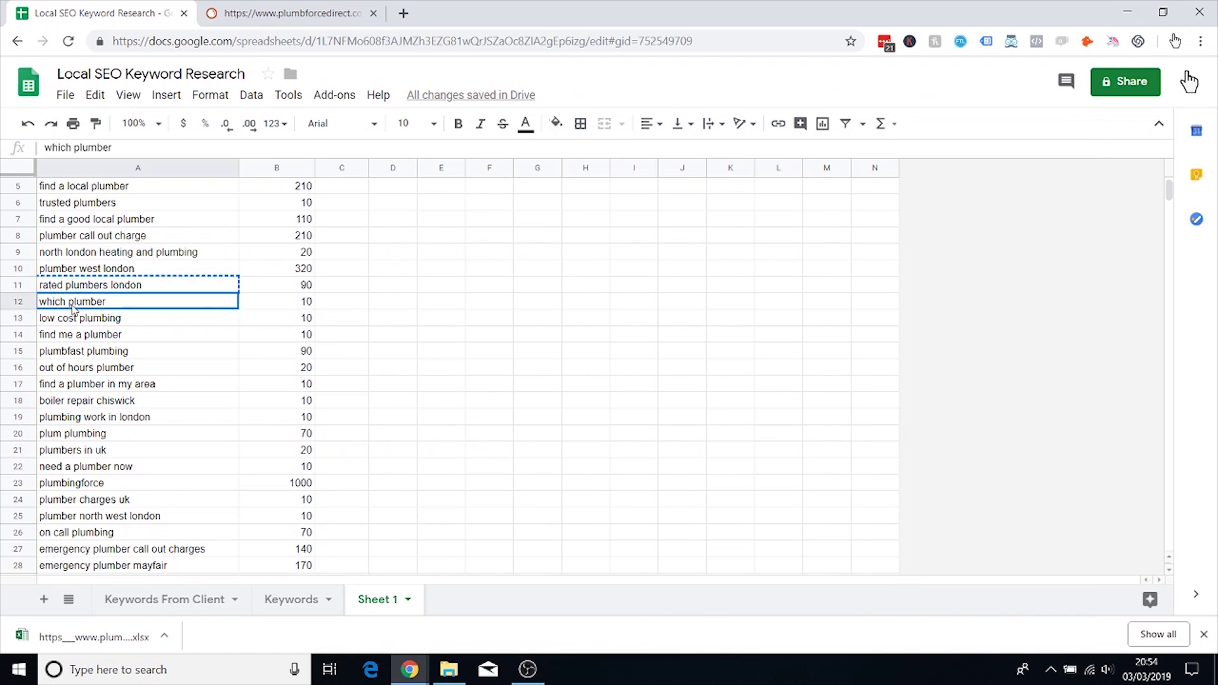
{"action": "right_click", "coordinate": [14, 301]}
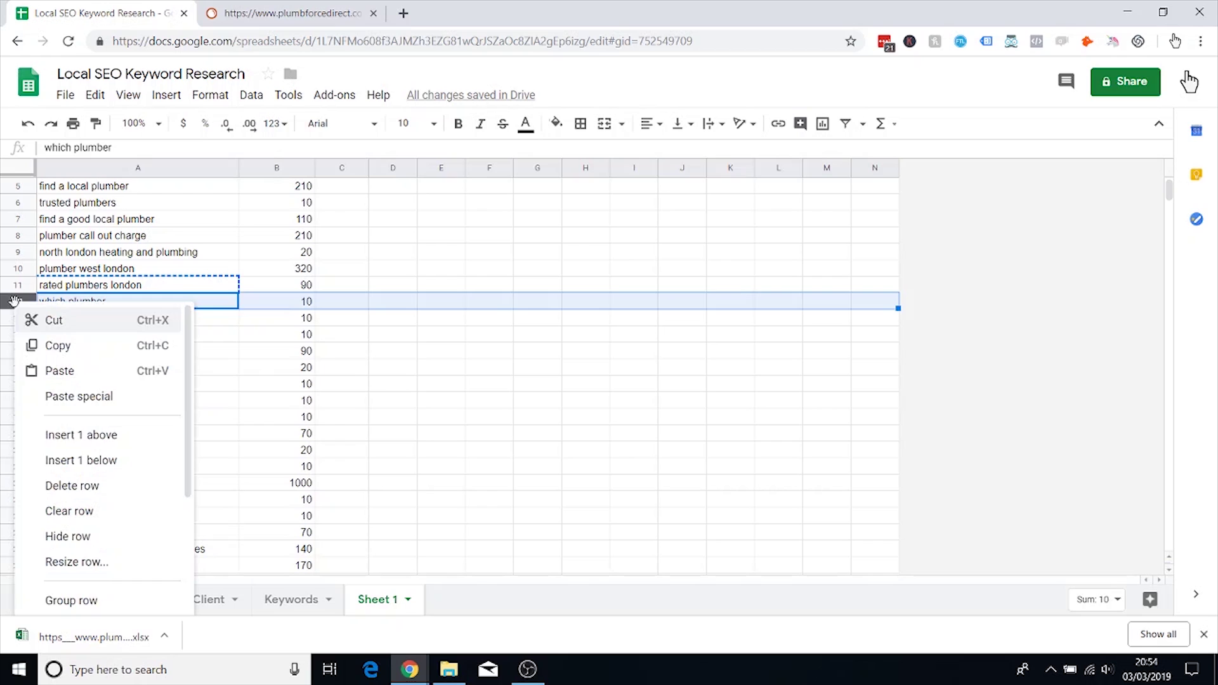
{"action": "left_click", "coordinate": [100, 485]}
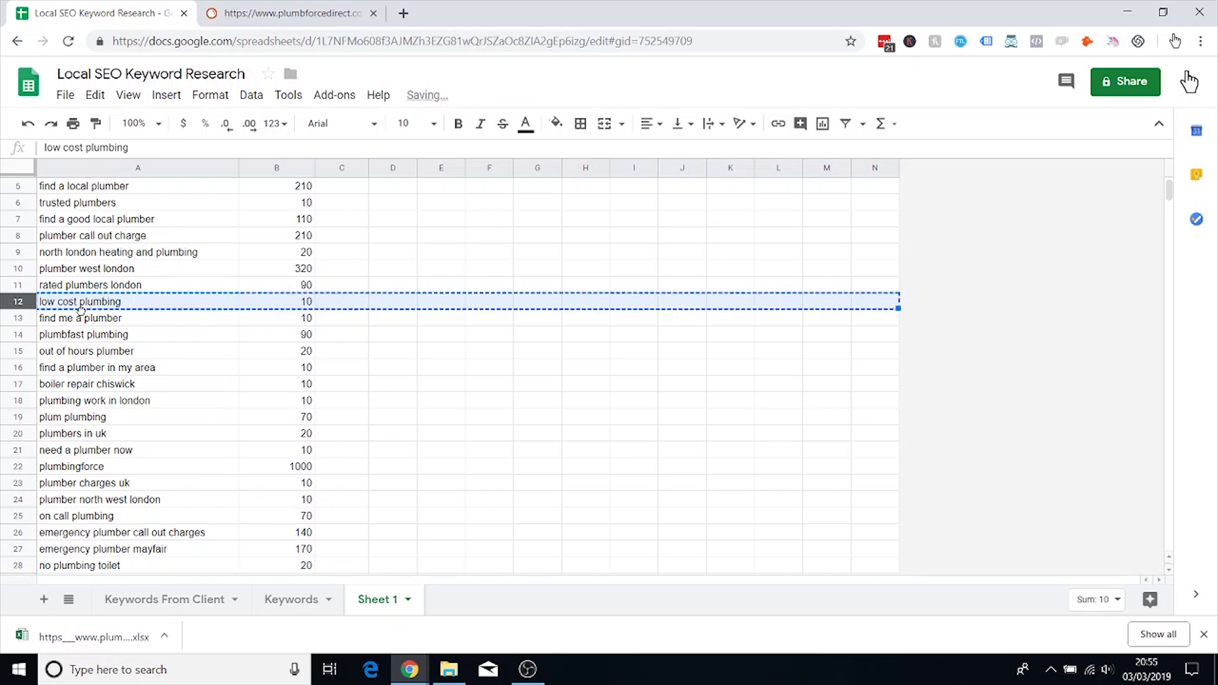
{"action": "left_click", "coordinate": [55, 307]}
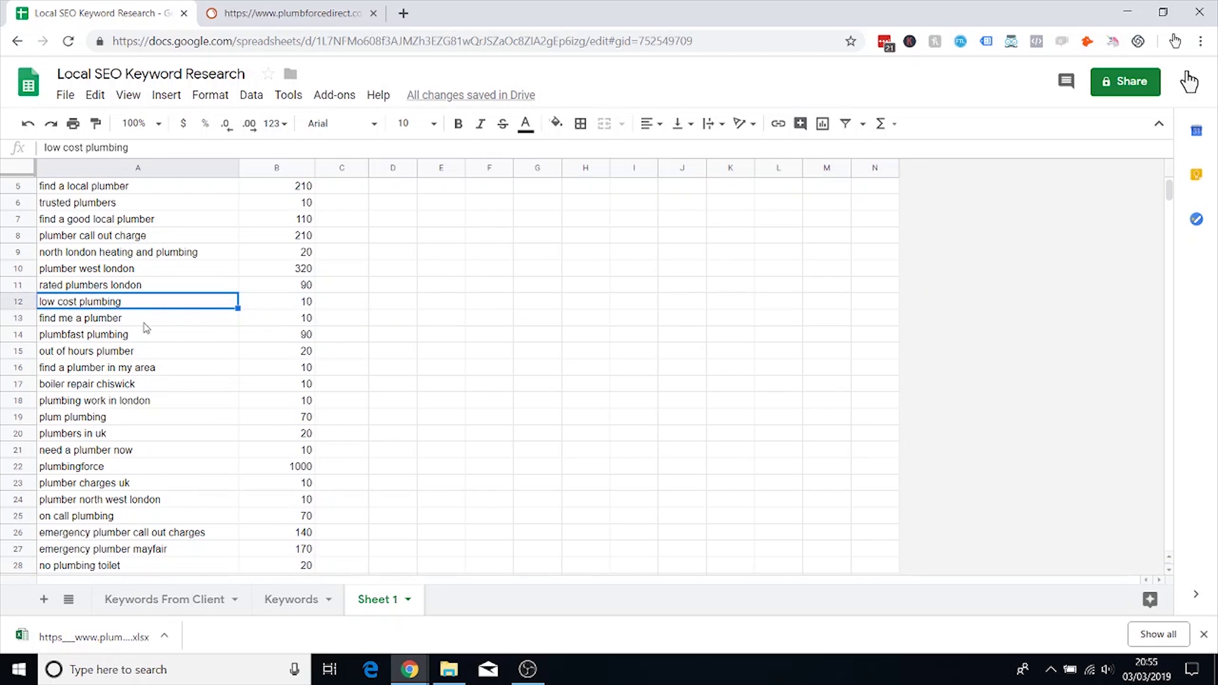
Step: Check the keywords below "low cost plumbing" and delete the "plumbfast plumbing" row
{"action": "left_click", "coordinate": [125, 320]}
{"action": "scroll", "coordinate": [253, 326], "scroll_direction": "down", "scroll_amount": 1}
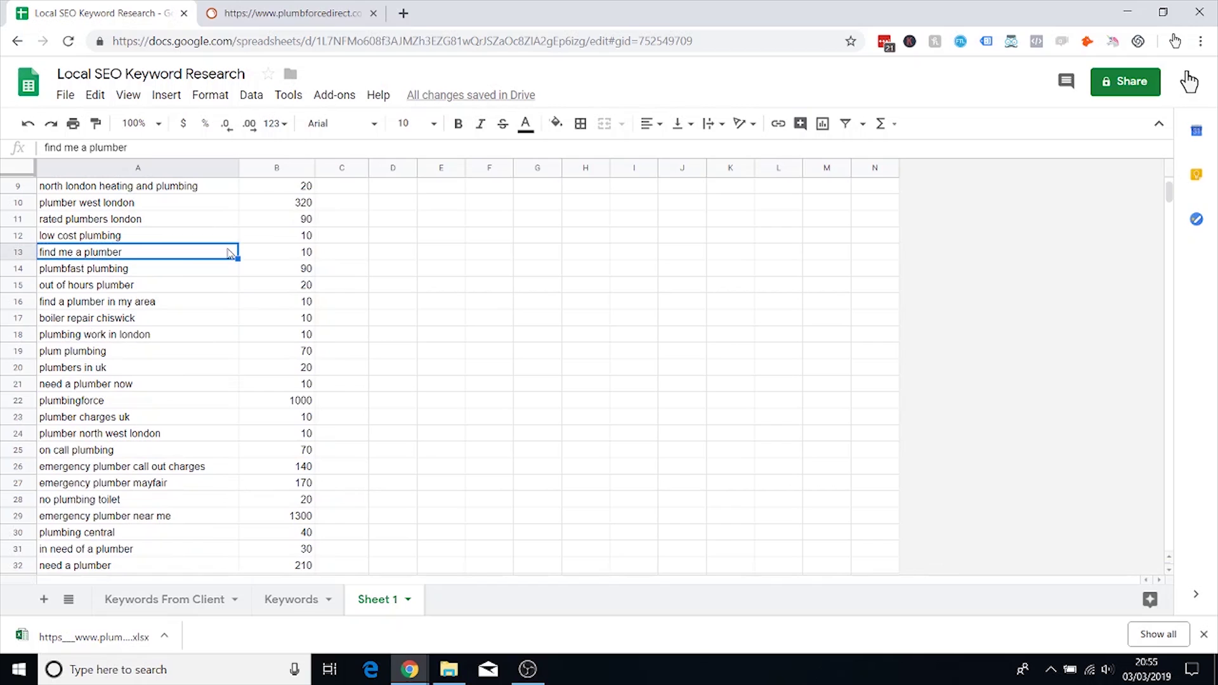
{"action": "left_click", "coordinate": [146, 284]}
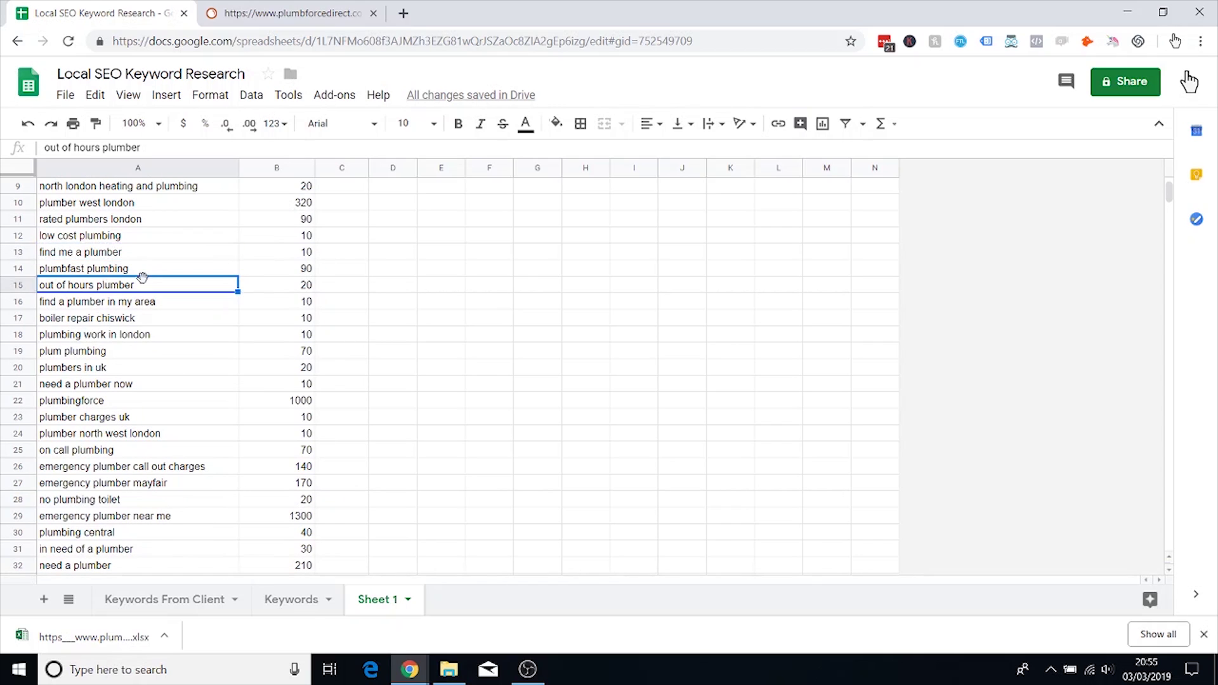
{"action": "left_click", "coordinate": [125, 264]}
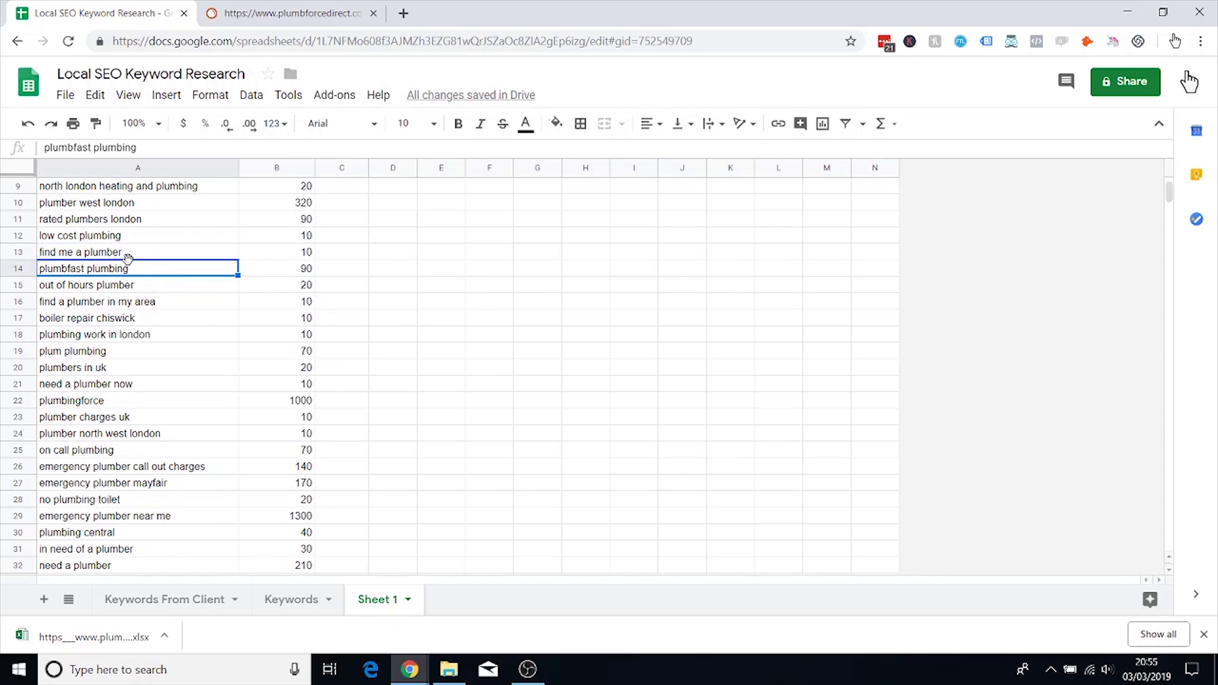
{"action": "right_click", "coordinate": [10, 271]}
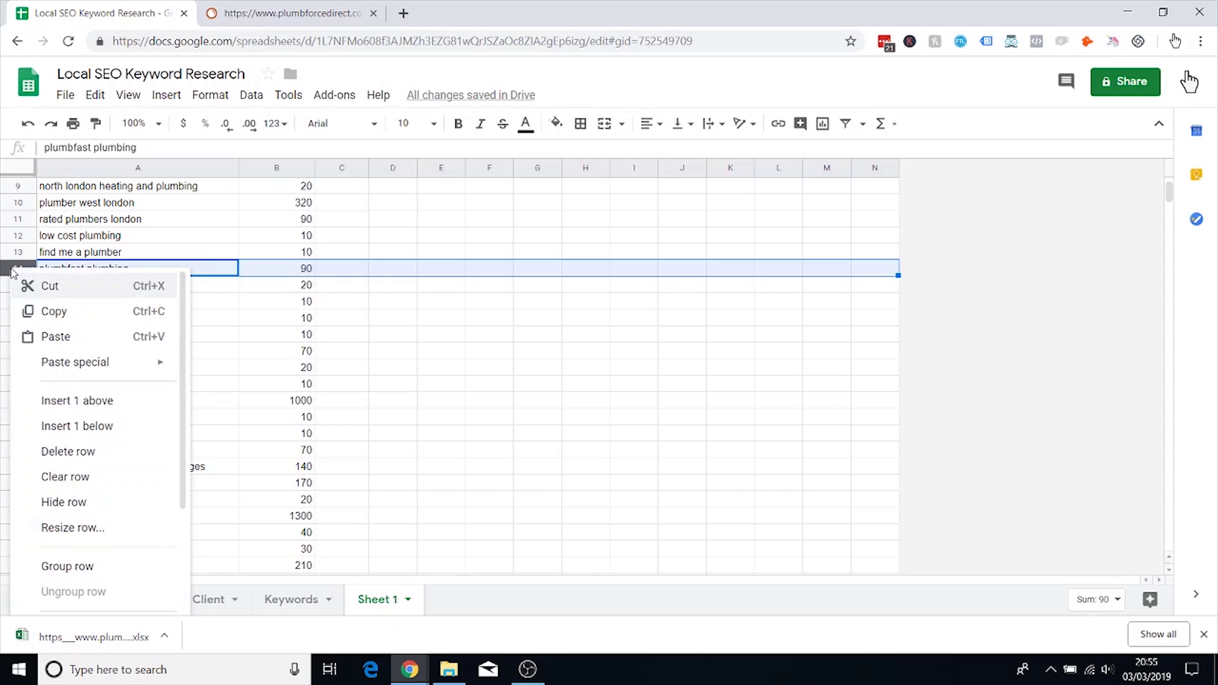
{"action": "left_click", "coordinate": [95, 451]}
Step: Review the "out of hours plumber" and "find a plumber in my area" keywords for relevance to the client
{"action": "left_click", "coordinate": [49, 270]}
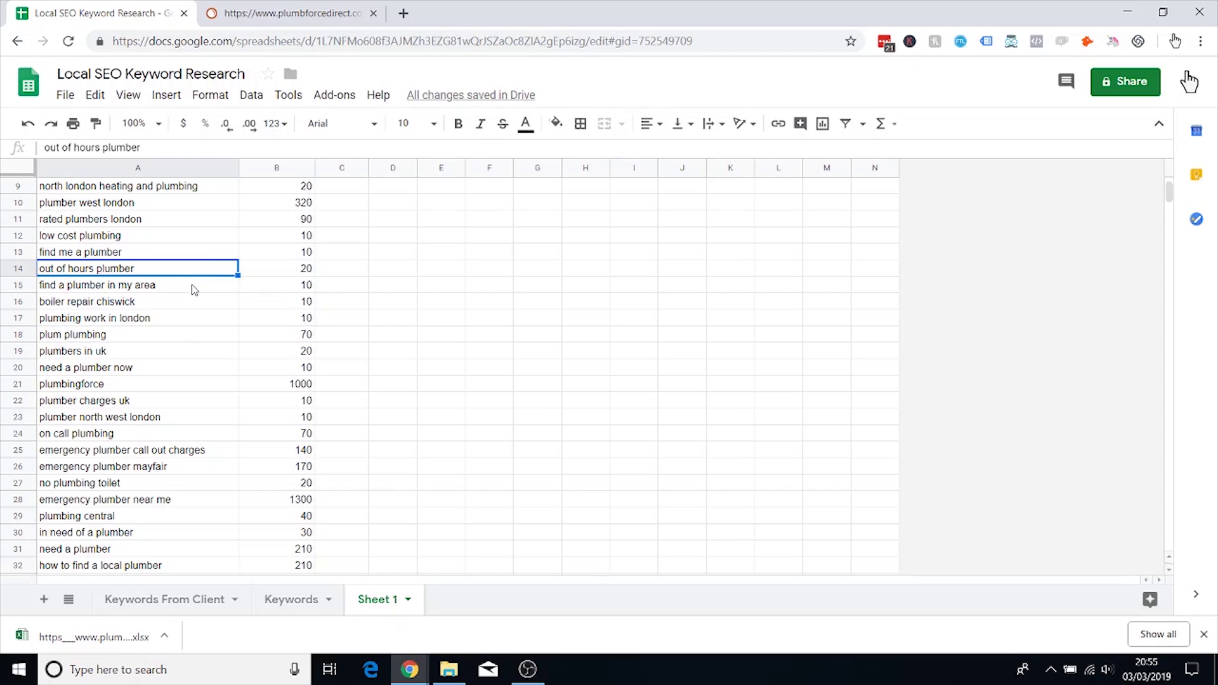
{"action": "left_click", "coordinate": [194, 290]}
{"action": "left_click", "coordinate": [93, 272]}
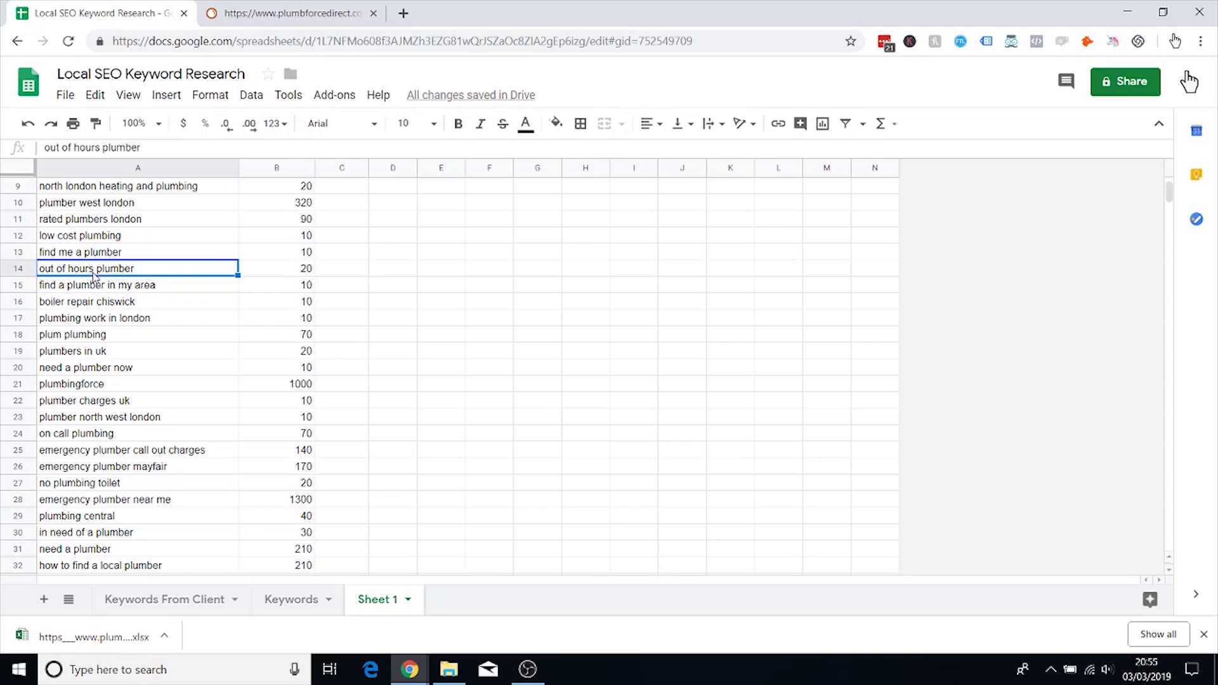
{"action": "left_click", "coordinate": [169, 283]}
{"action": "double_click", "coordinate": [161, 270]}
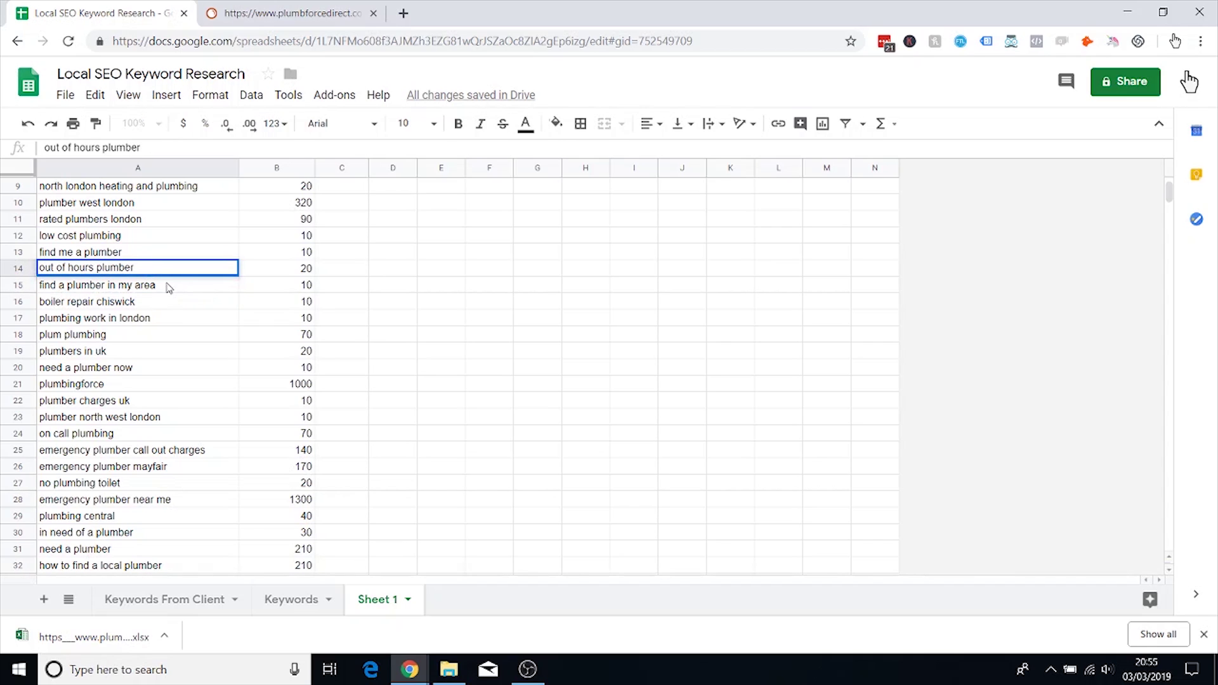
{"action": "left_click", "coordinate": [169, 287]}
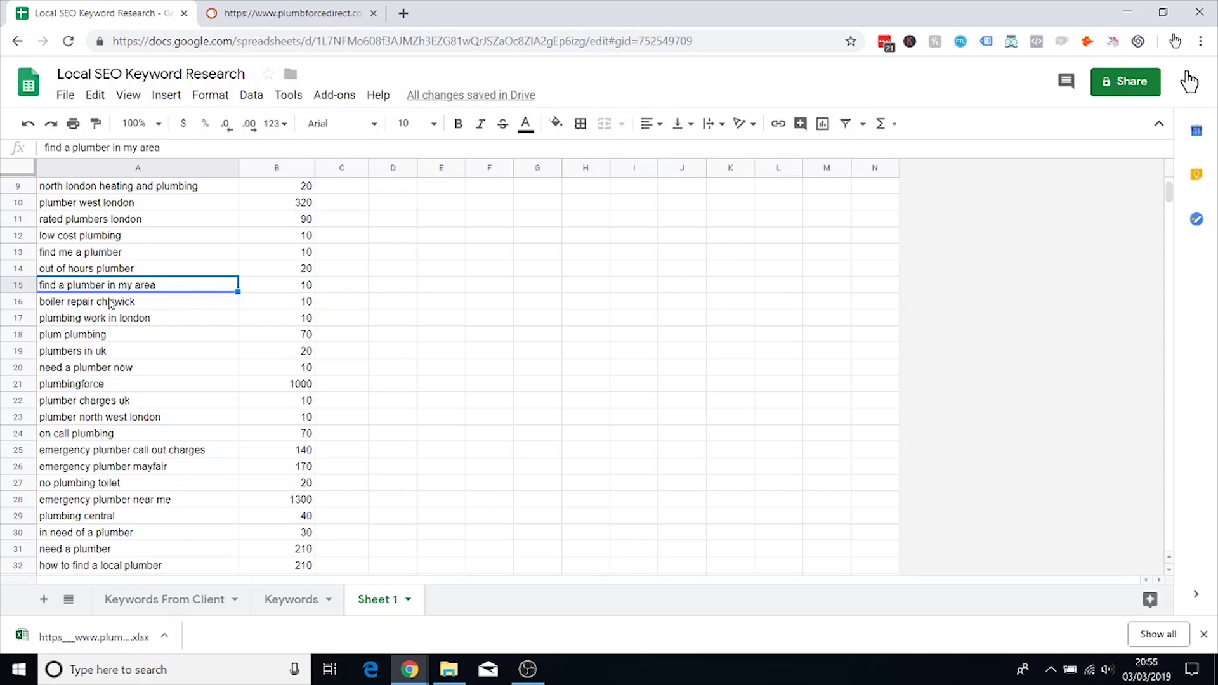
{"action": "scroll", "coordinate": [202, 304], "scroll_direction": "down", "scroll_amount": 1}
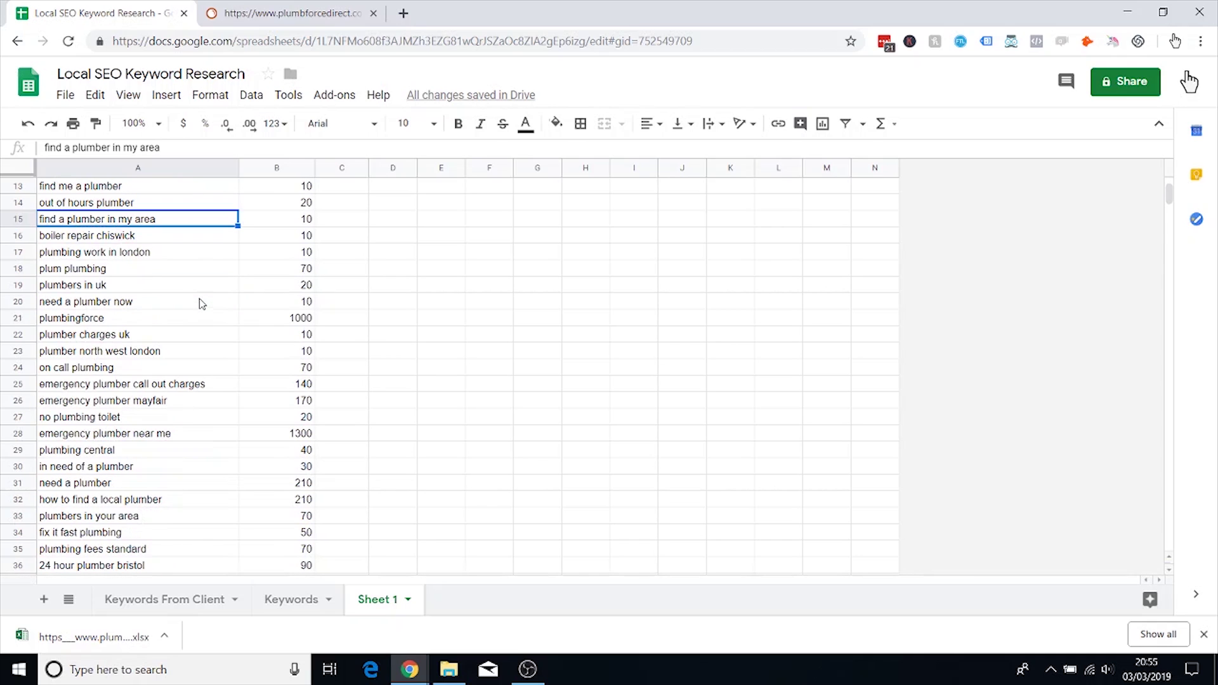
Step: Copy "chiswick" from the "boiler repair chiswick" keyword and search Google for it in a new tab of the other browser window
{"action": "left_click", "coordinate": [130, 240]}
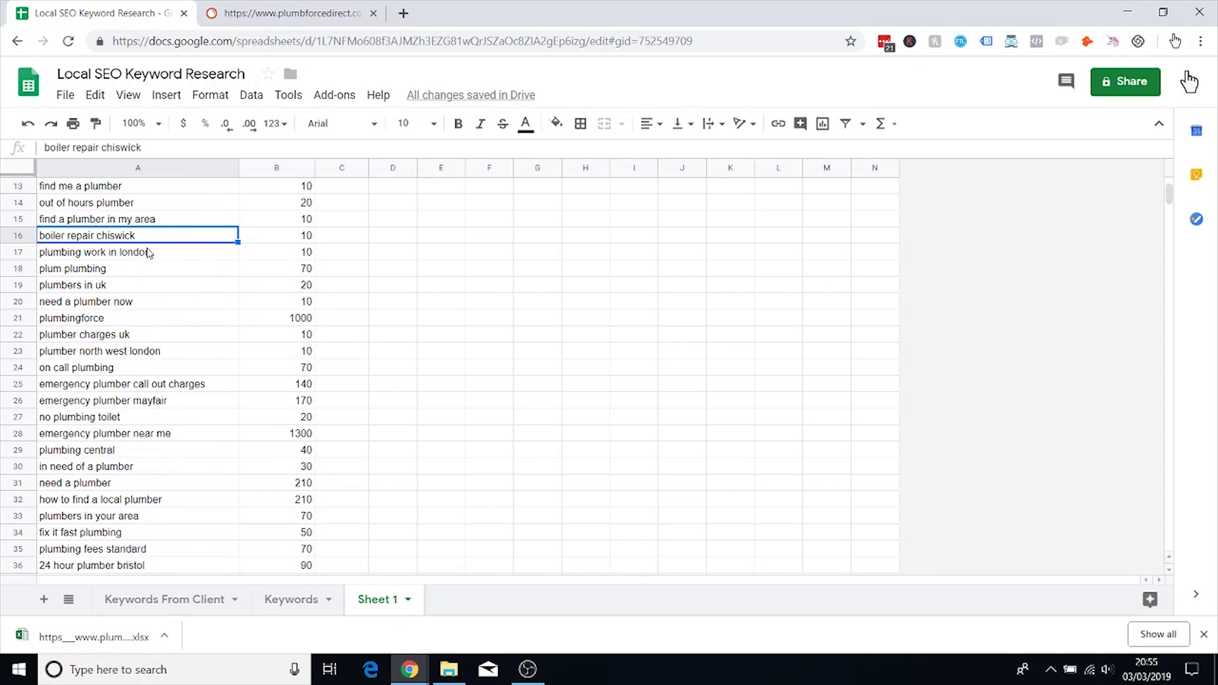
{"action": "double_click", "coordinate": [137, 241]}
{"action": "left_click_drag", "start_coordinate": [136, 235], "coordinate": [99, 231]}
{"action": "key", "text": "ctrl+c"}
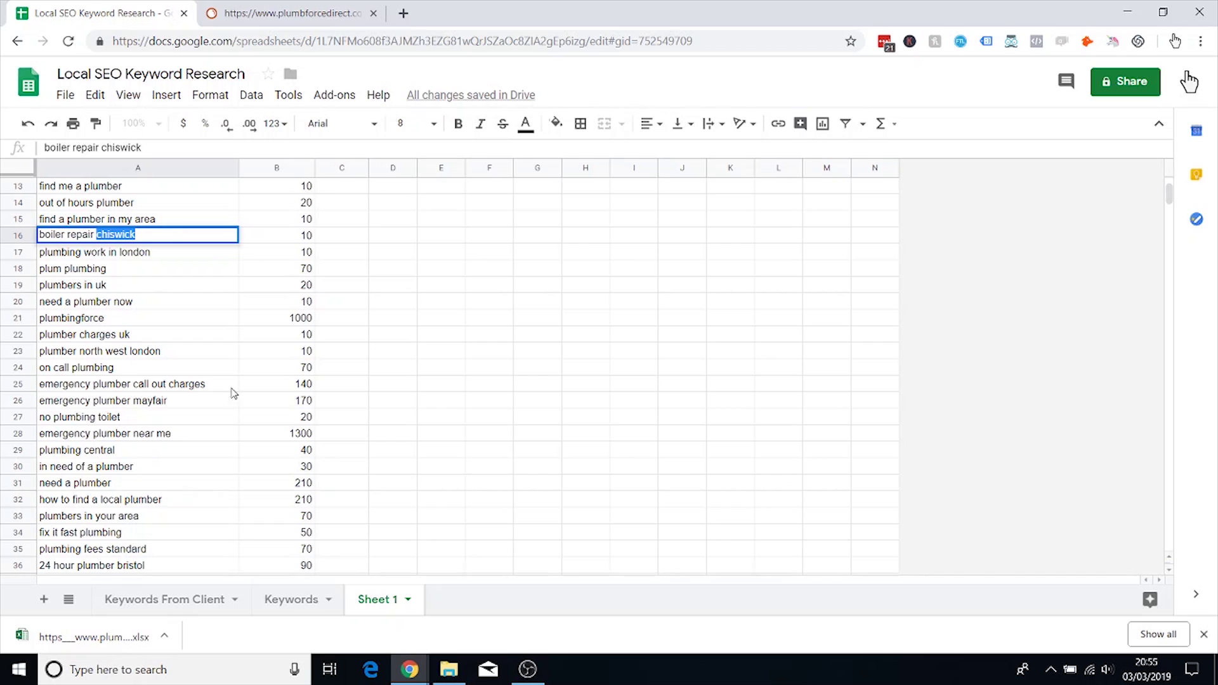
{"action": "left_click", "coordinate": [409, 670]}
{"action": "left_click", "coordinate": [321, 603]}
{"action": "left_click", "coordinate": [404, 12]}
{"action": "key", "text": "ctrl+v"}
{"action": "key", "text": "Return"}
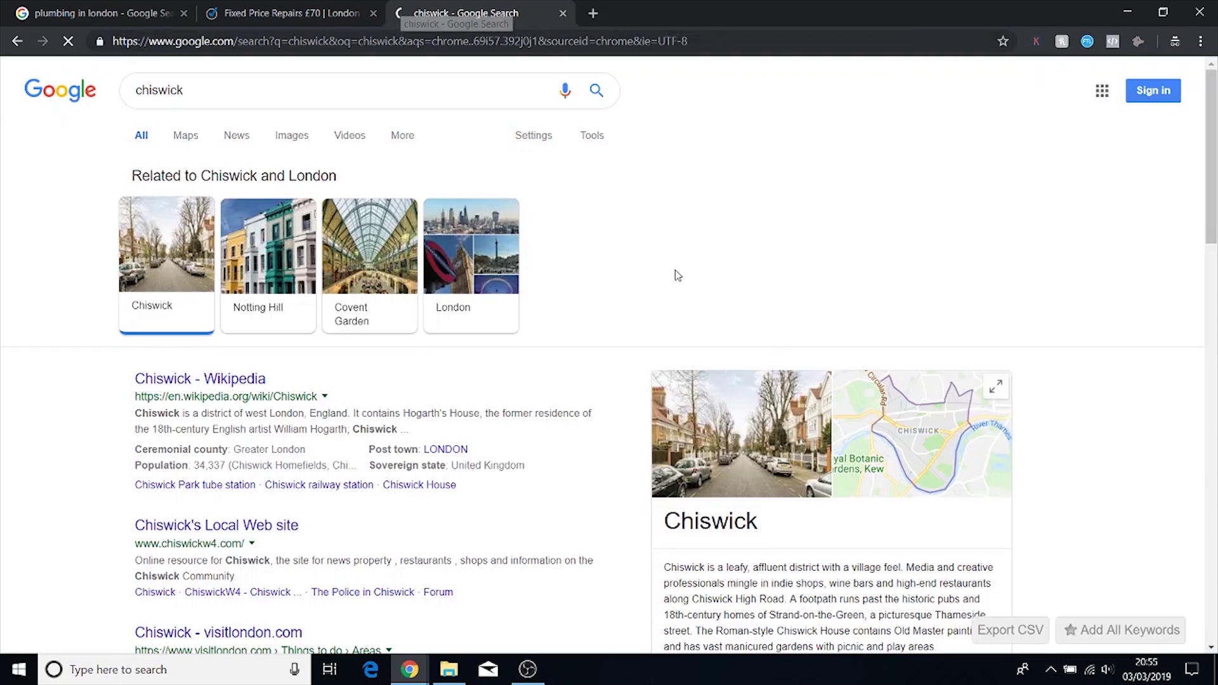
Step: Examine where Chiswick lies relative to London in Google Maps, then close the map and return to the spreadsheet
{"action": "left_click", "coordinate": [970, 381]}
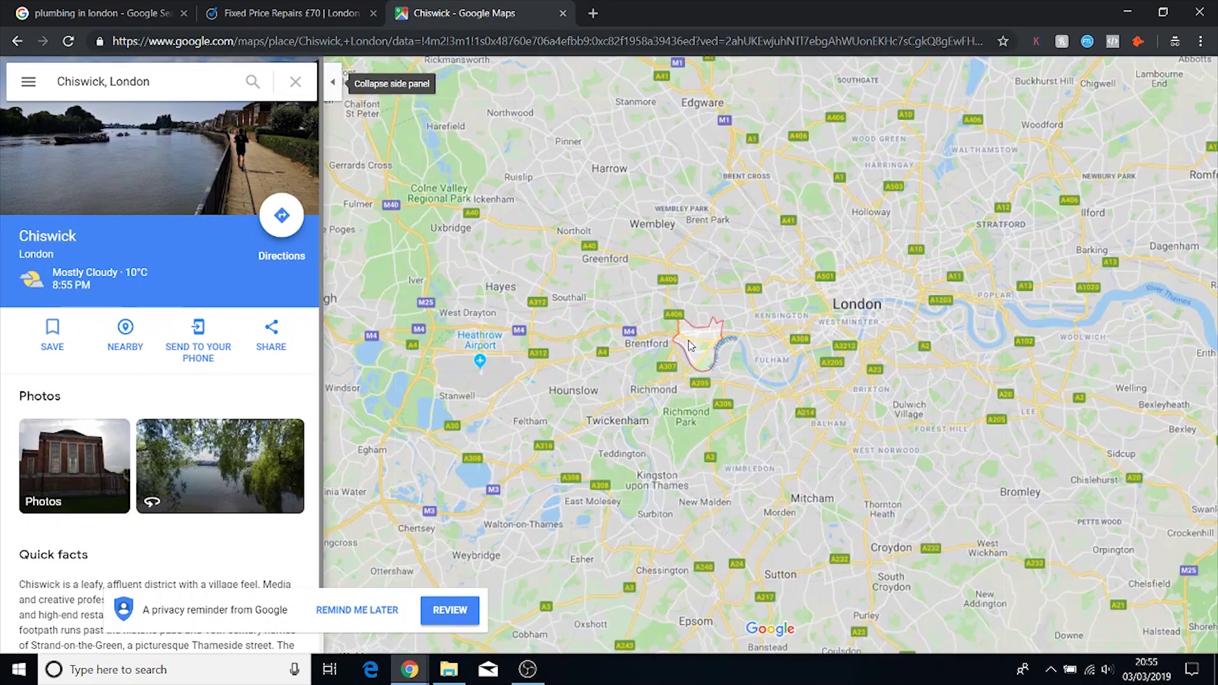
{"action": "scroll", "coordinate": [687, 340], "scroll_direction": "up", "scroll_amount": 1}
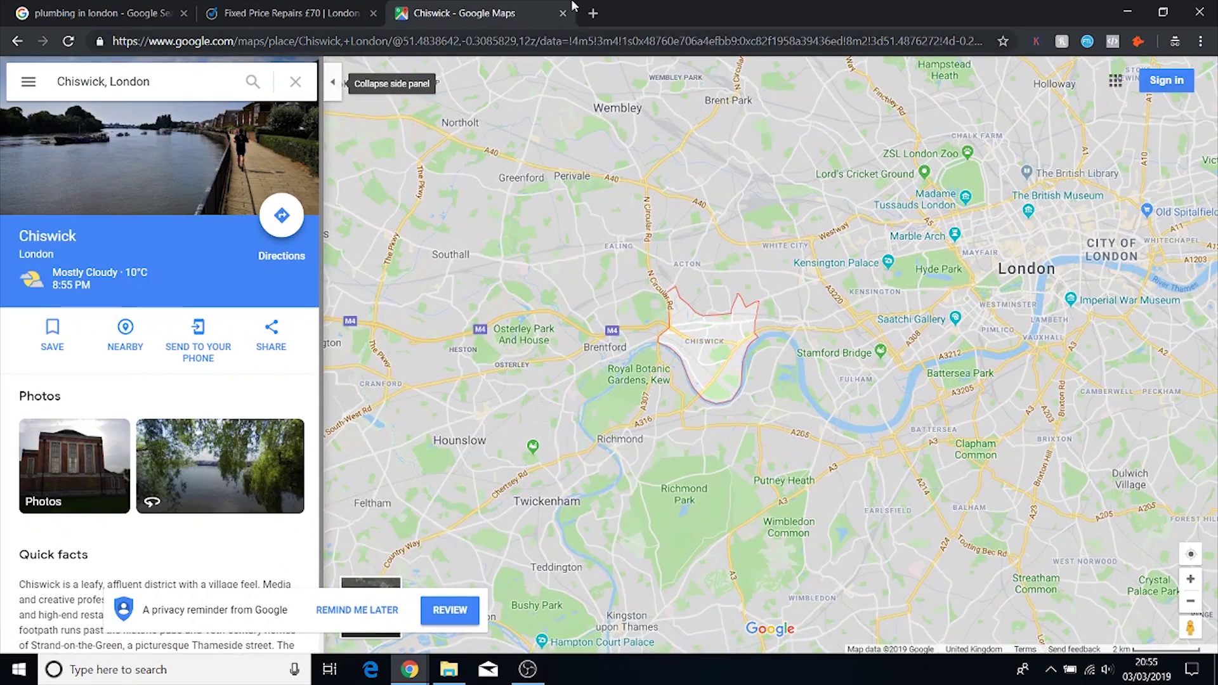
{"action": "key", "text": "ctrl+w"}
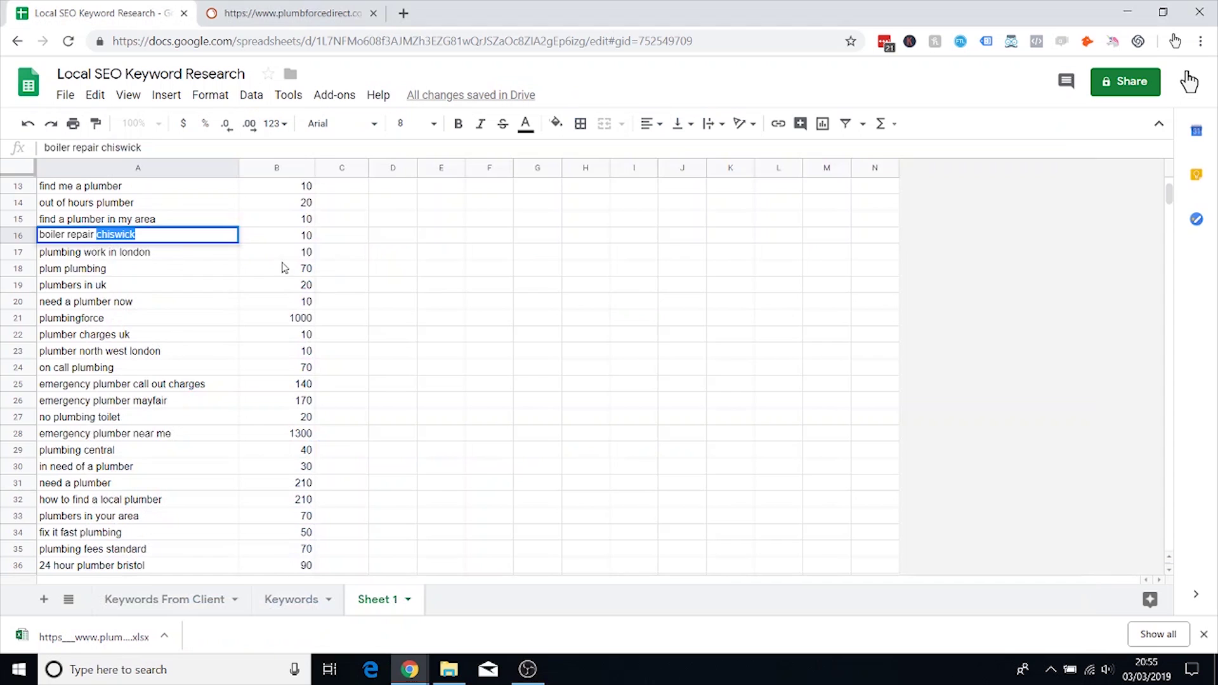
Step: Delete the "plumbing work in london", "plum plumbing" and "plumbers in uk" rows together
{"action": "left_click", "coordinate": [154, 267]}
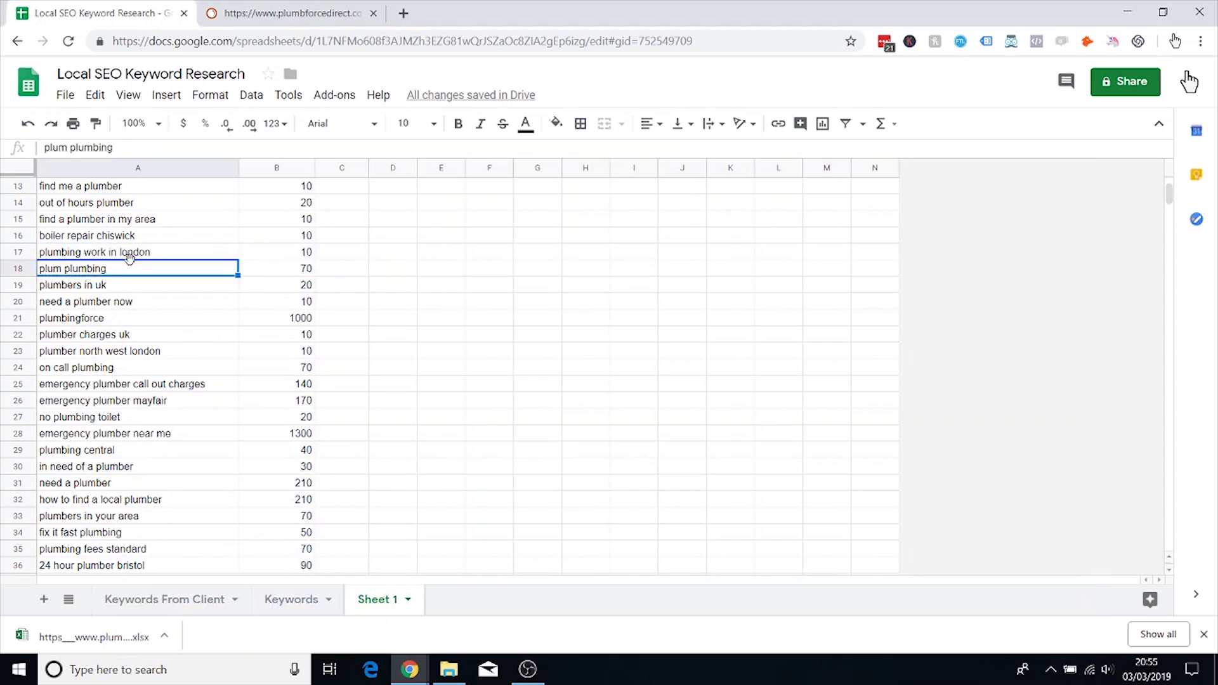
{"action": "key", "text": "Up"}
{"action": "scroll", "coordinate": [166, 285], "scroll_direction": "down", "scroll_amount": 1}
{"action": "scroll", "coordinate": [165, 274], "scroll_direction": "up", "scroll_amount": 1}
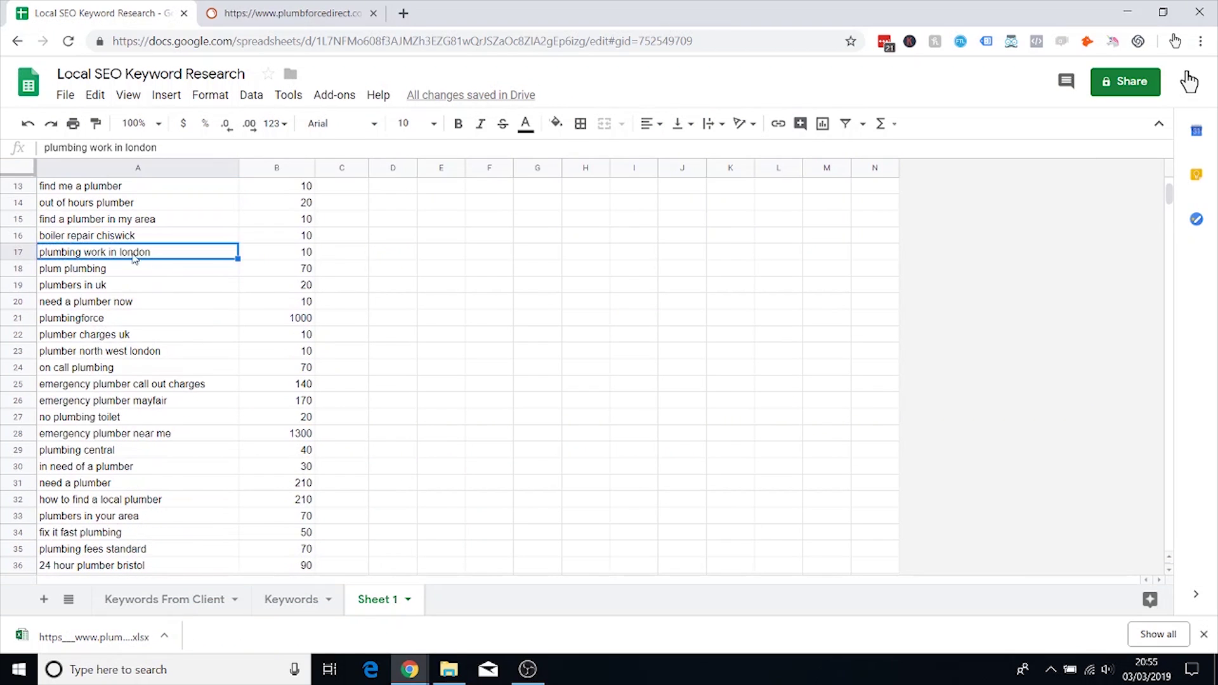
{"action": "left_click", "coordinate": [13, 251]}
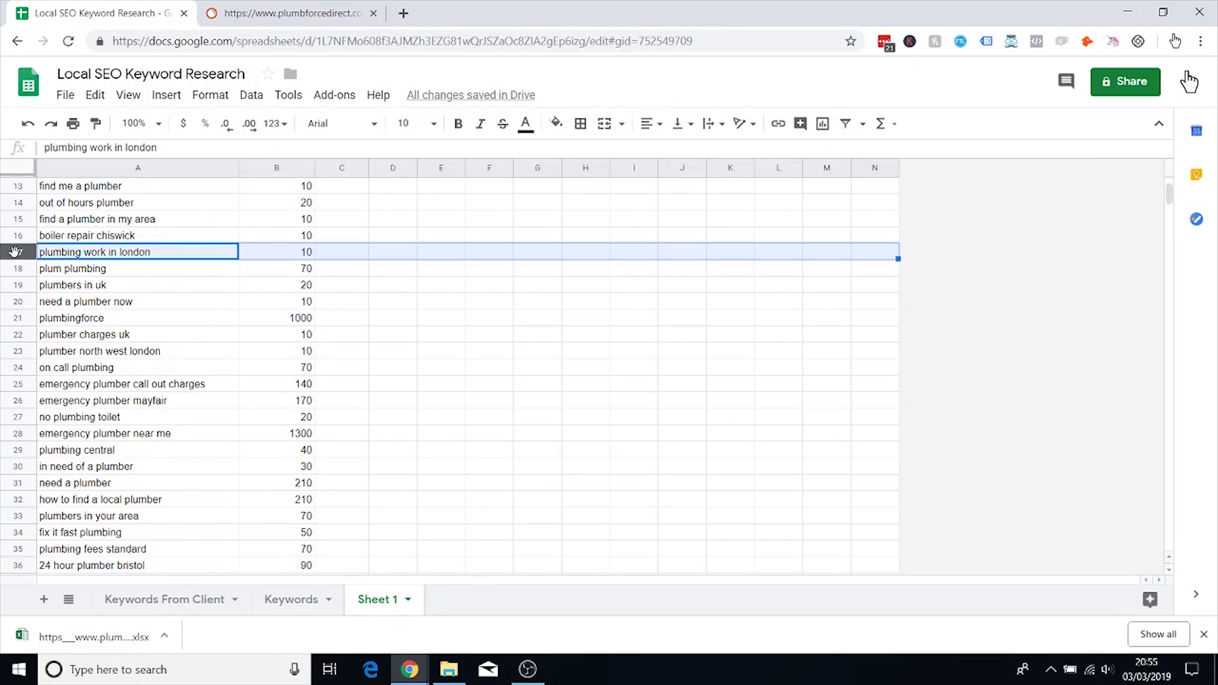
{"action": "left_click", "coordinate": [71, 255]}
{"action": "left_click_drag", "start_coordinate": [20, 256], "coordinate": [16, 283]}
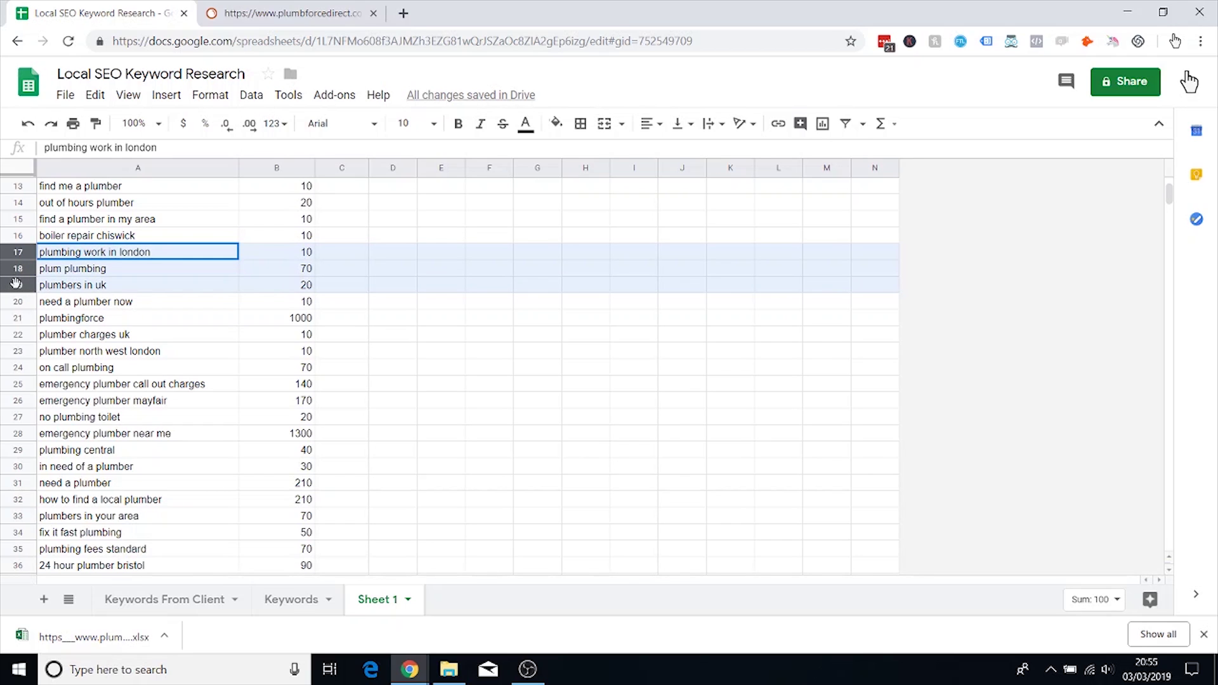
{"action": "right_click", "coordinate": [16, 283]}
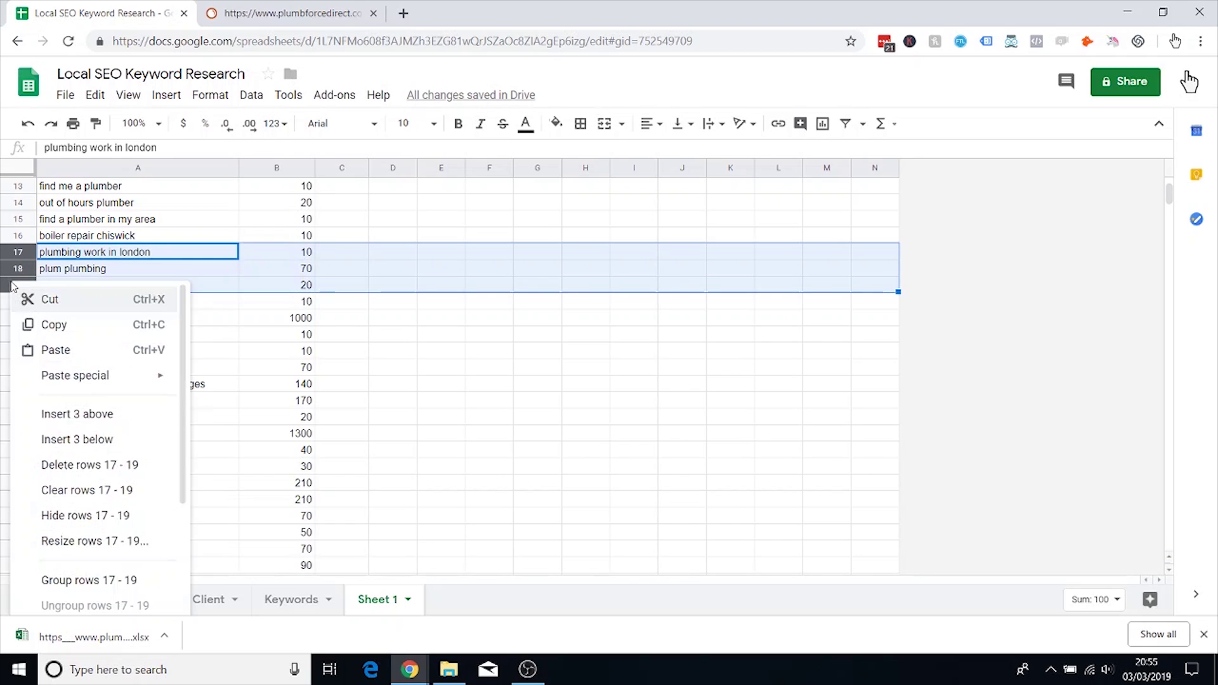
{"action": "left_click", "coordinate": [107, 465]}
Step: Delete the adjacent "plumbingforce" and "plumber charges uk" rows together, keeping "need a plumber now"
{"action": "left_click", "coordinate": [126, 258]}
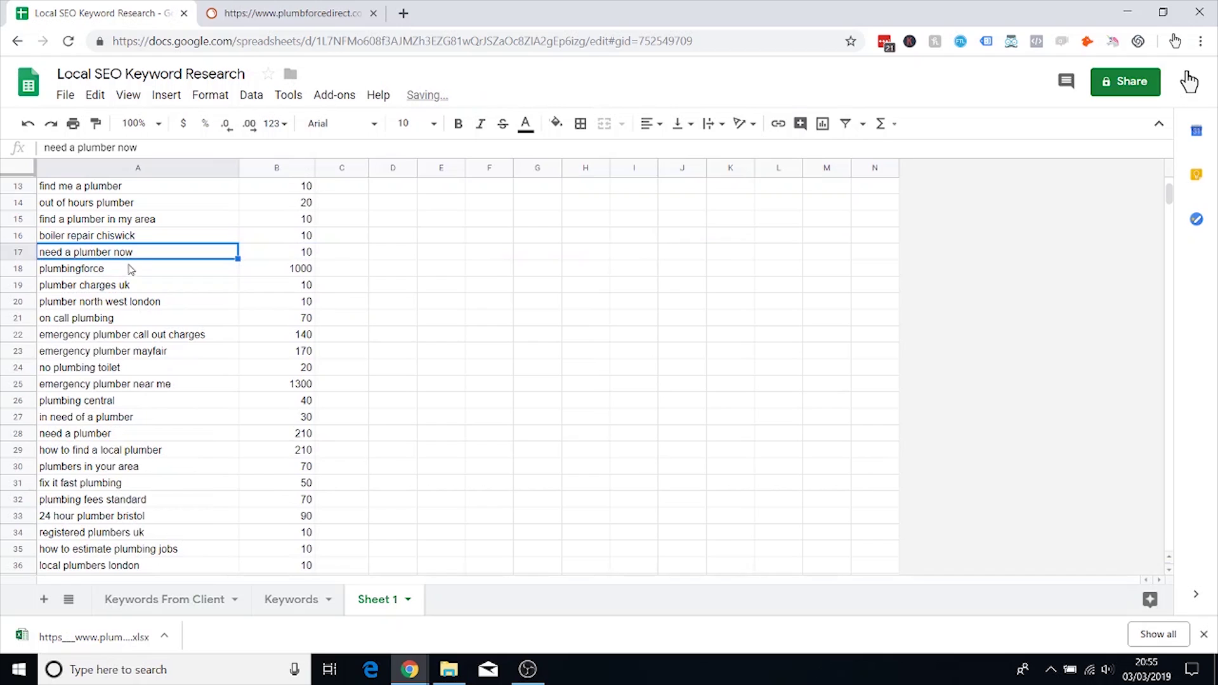
{"action": "left_click", "coordinate": [132, 269]}
{"action": "mouse_move", "coordinate": [18, 270]}
{"action": "left_mouse_down"}
{"action": "mouse_move", "coordinate": [18, 302]}
{"action": "mouse_move", "coordinate": [15, 288]}
{"action": "left_mouse_up"}
{"action": "right_click", "coordinate": [15, 288]}
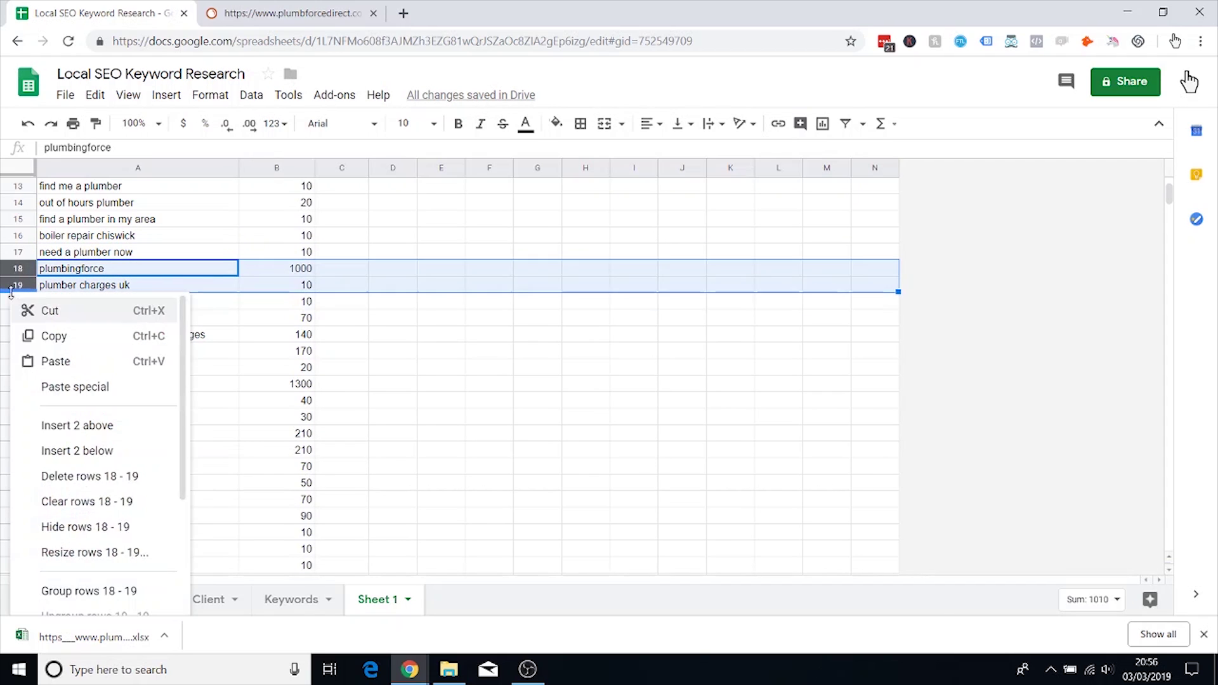
{"action": "left_click", "coordinate": [116, 476]}
Step: Review the keywords from "on call plumbing" down to "emergency plumber near me" for relevance to the client
{"action": "left_click", "coordinate": [125, 287]}
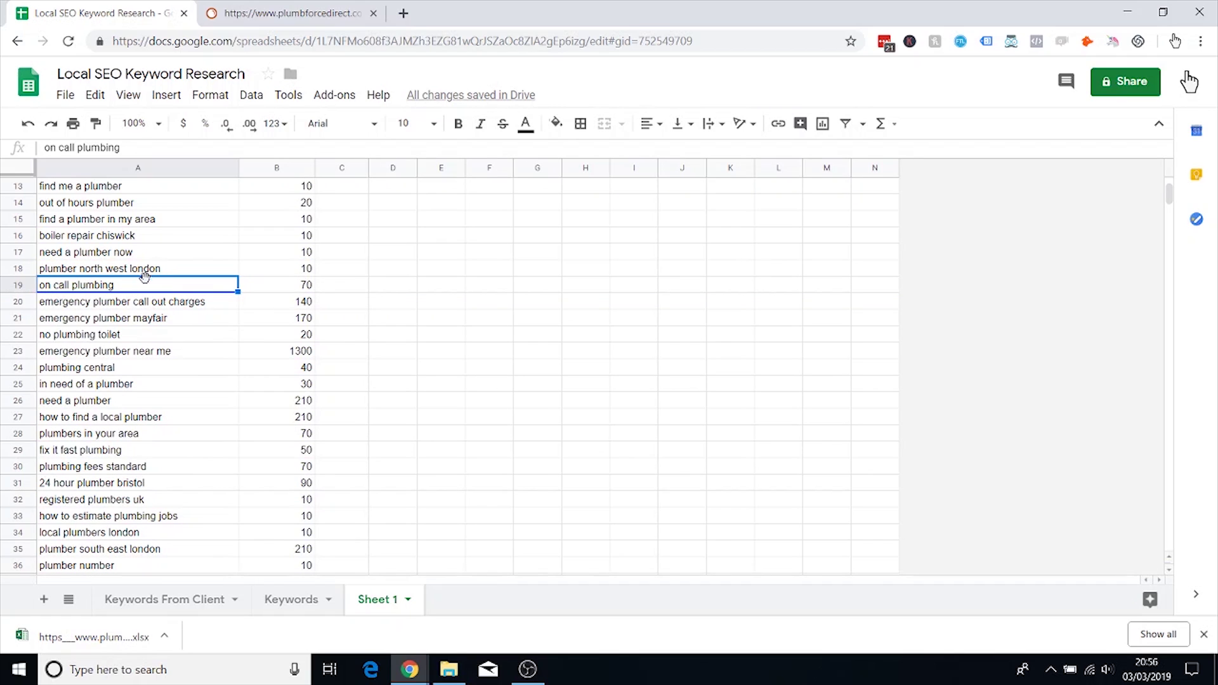
{"action": "left_click", "coordinate": [141, 307]}
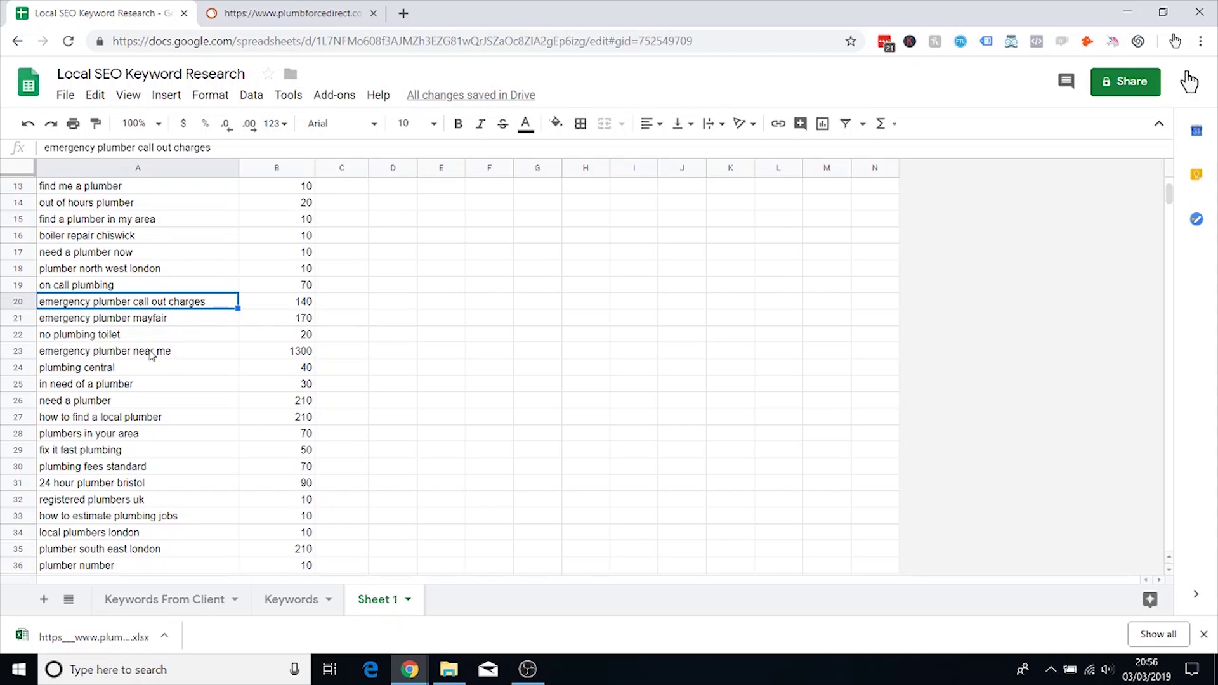
{"action": "left_click", "coordinate": [145, 319]}
{"action": "scroll", "coordinate": [159, 311], "scroll_direction": "down", "scroll_amount": 1}
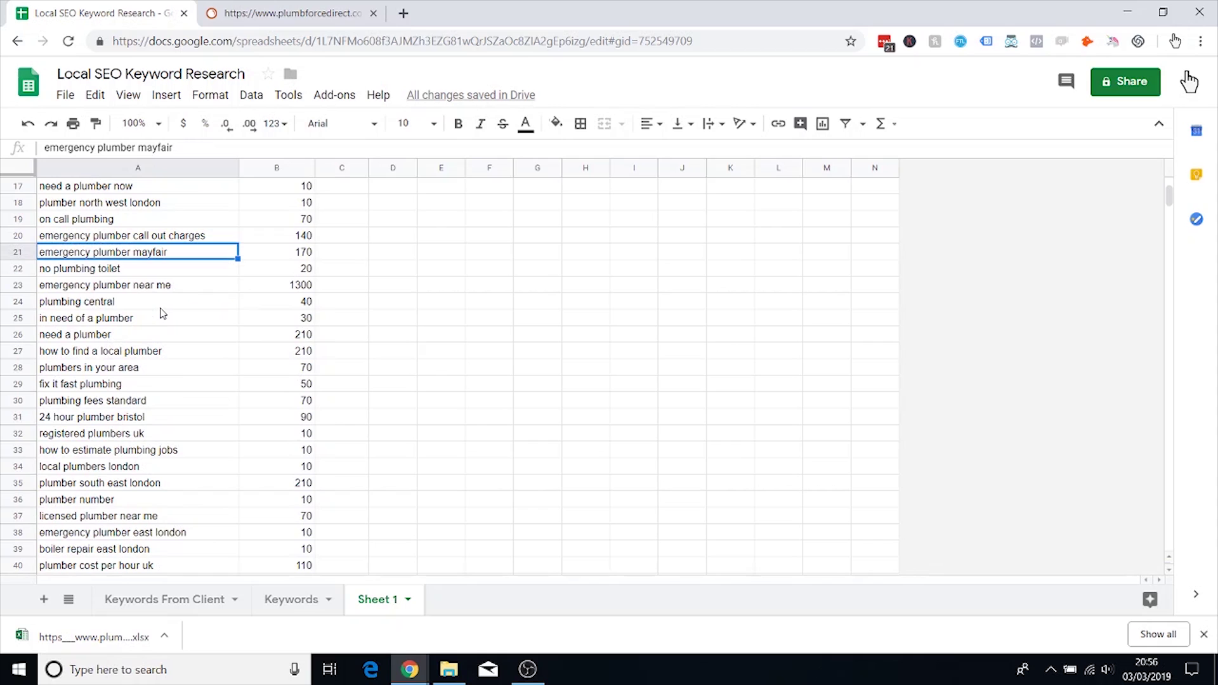
{"action": "left_click", "coordinate": [129, 270]}
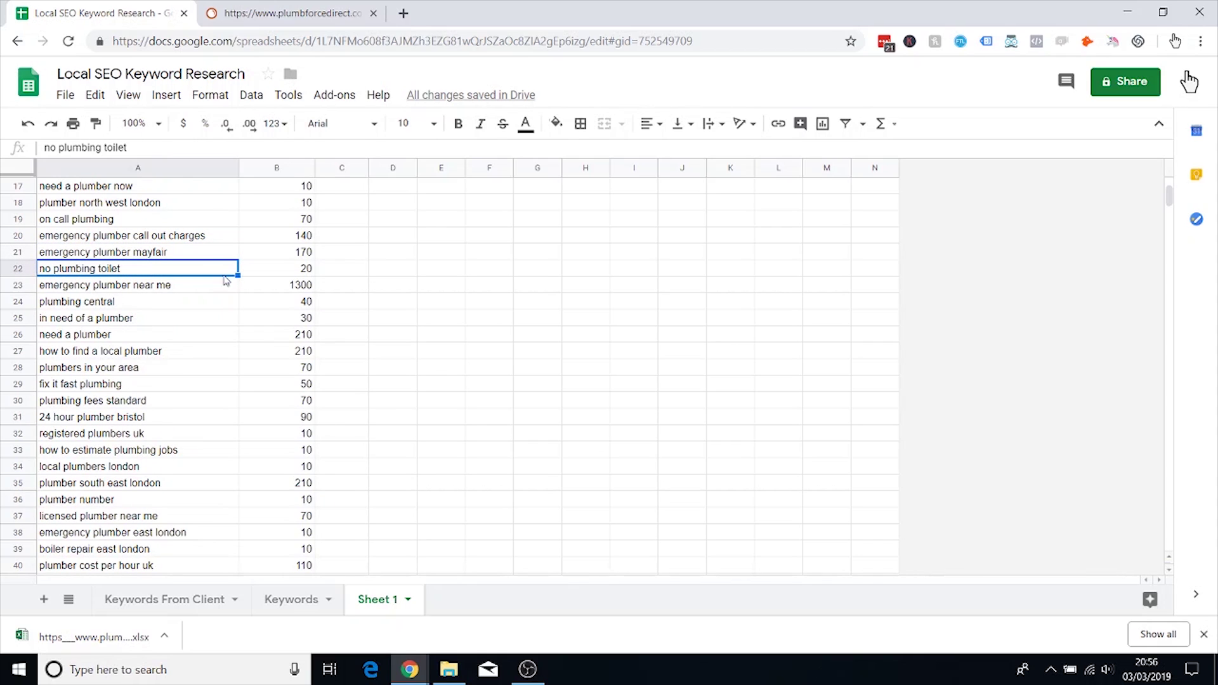
{"action": "left_click", "coordinate": [121, 291]}
{"action": "left_click", "coordinate": [95, 269]}
{"action": "left_click", "coordinate": [111, 285]}
{"action": "scroll", "coordinate": [160, 323], "scroll_direction": "down", "scroll_amount": 1}
Step: Delete the "plumbing central" row below "emergency plumber near me"
{"action": "left_click", "coordinate": [116, 241]}
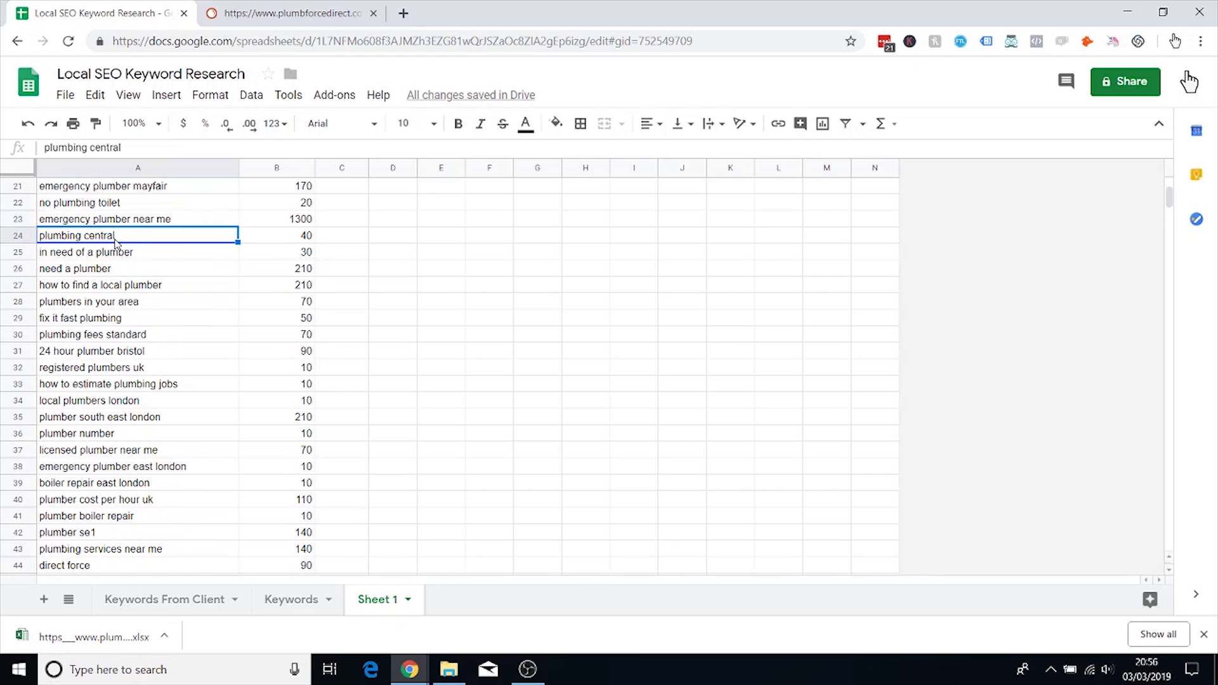
{"action": "right_click", "coordinate": [37, 238]}
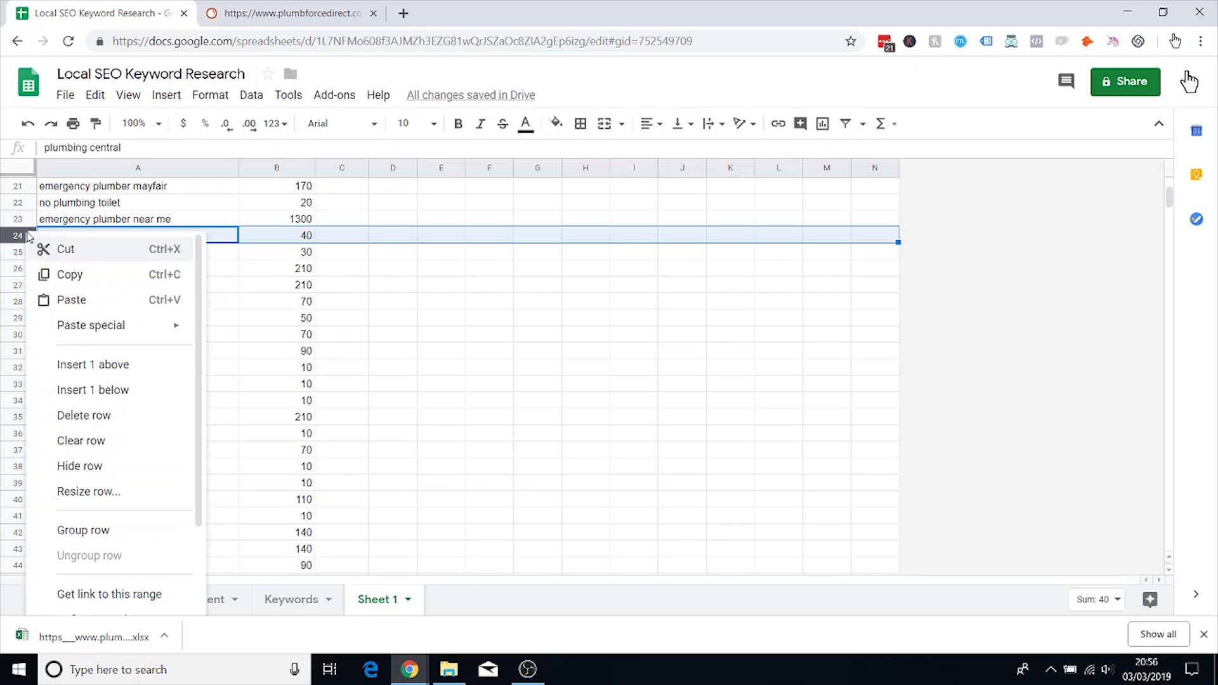
{"action": "left_click", "coordinate": [128, 417]}
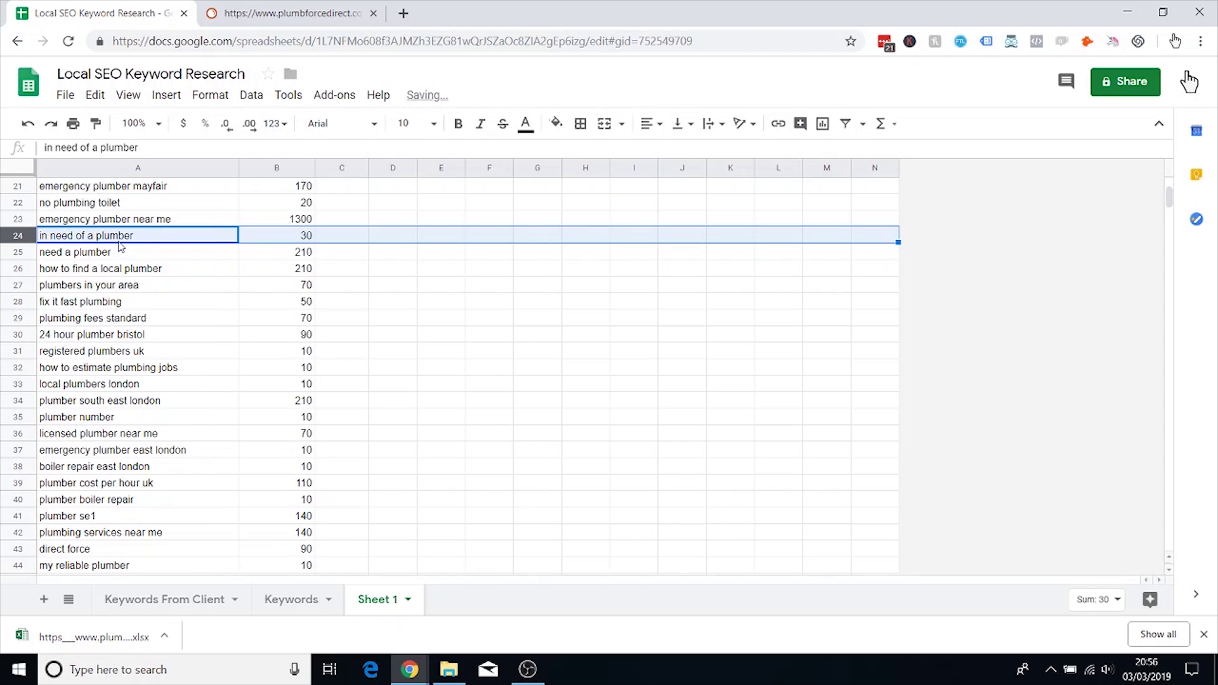
Step: Delete the "how to find a local plumber" row, keeping "in need of a plumber" and "need a plumber"
{"action": "left_click", "coordinate": [132, 240]}
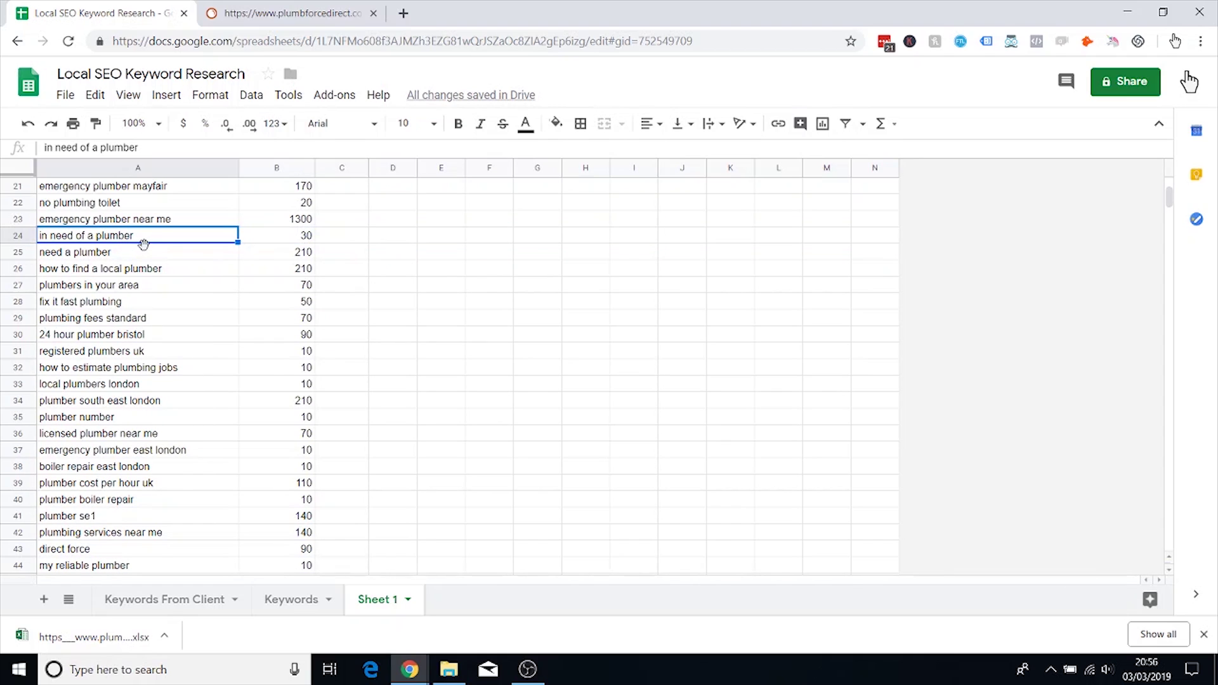
{"action": "left_click", "coordinate": [117, 257]}
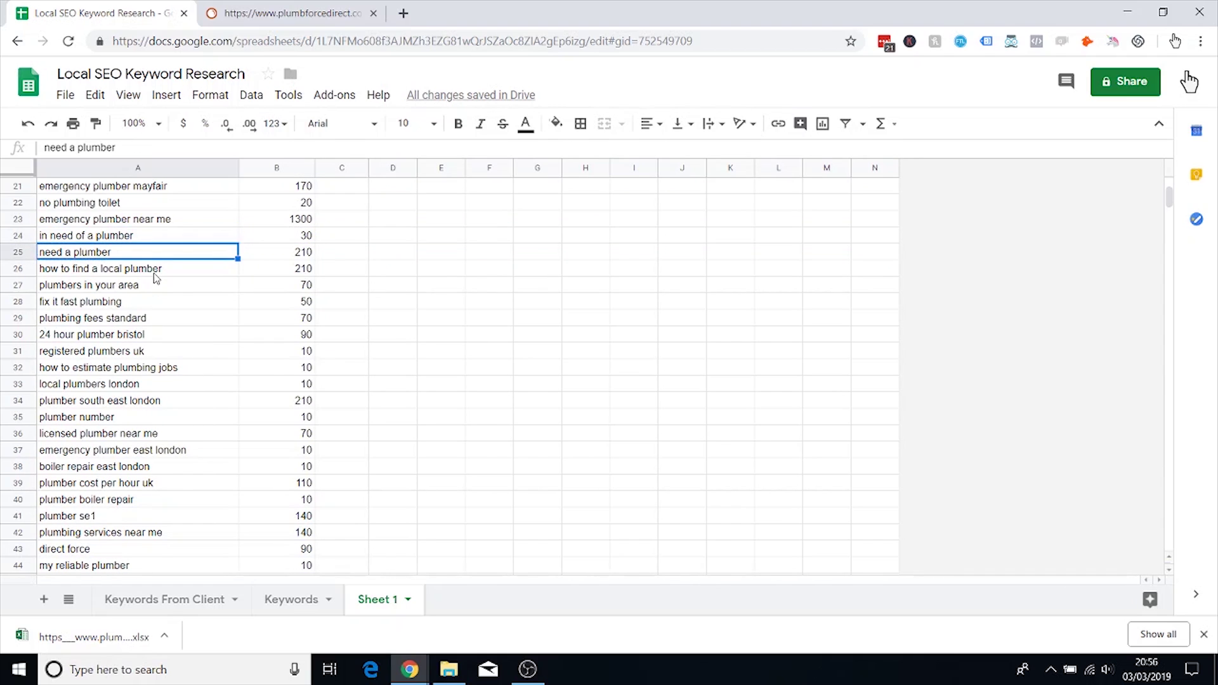
{"action": "left_click", "coordinate": [114, 272]}
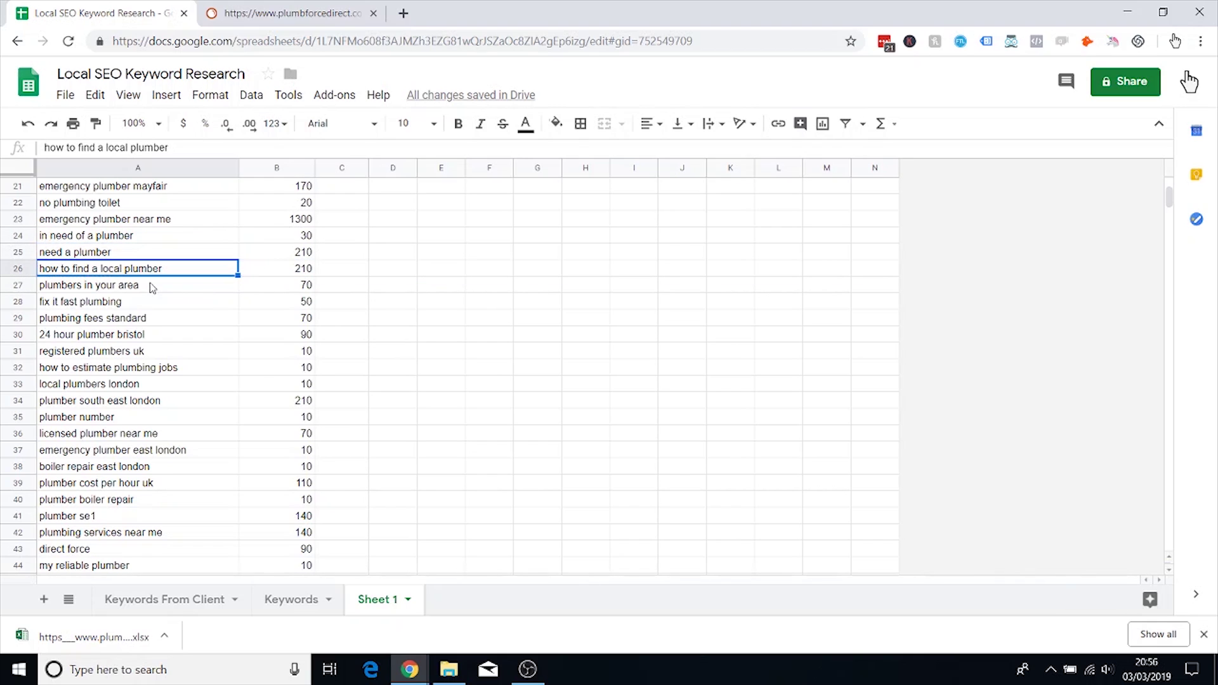
{"action": "left_click", "coordinate": [22, 267]}
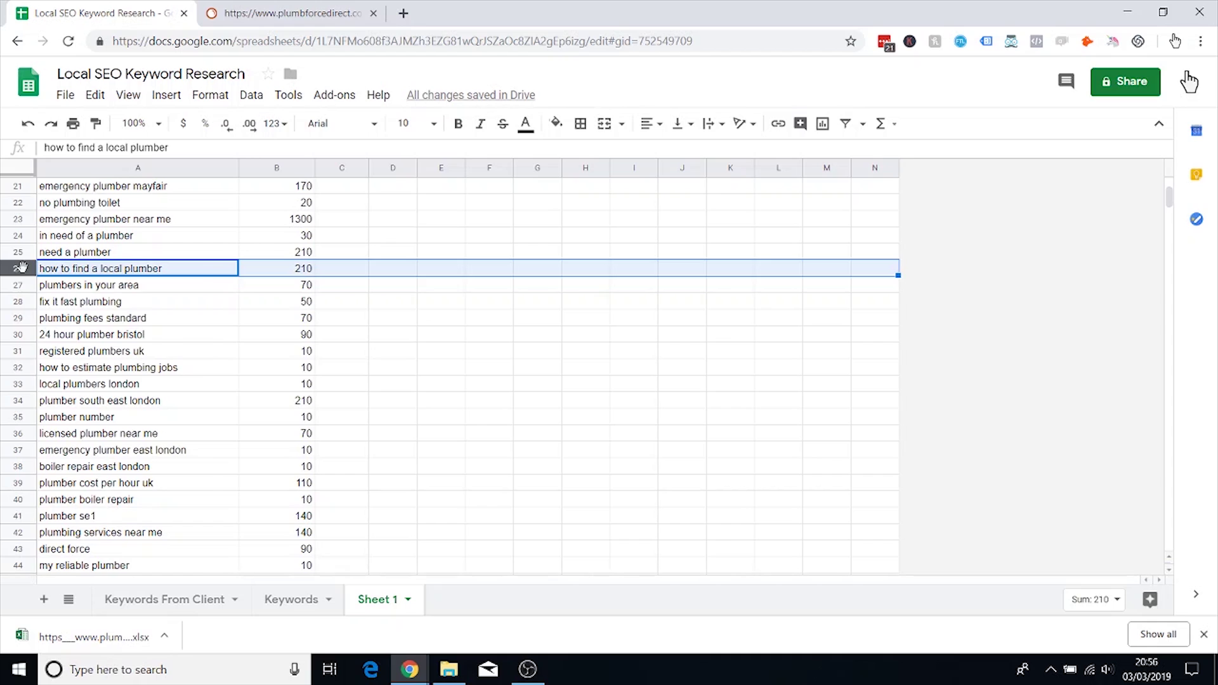
{"action": "right_click", "coordinate": [22, 268]}
{"action": "left_click", "coordinate": [105, 453]}
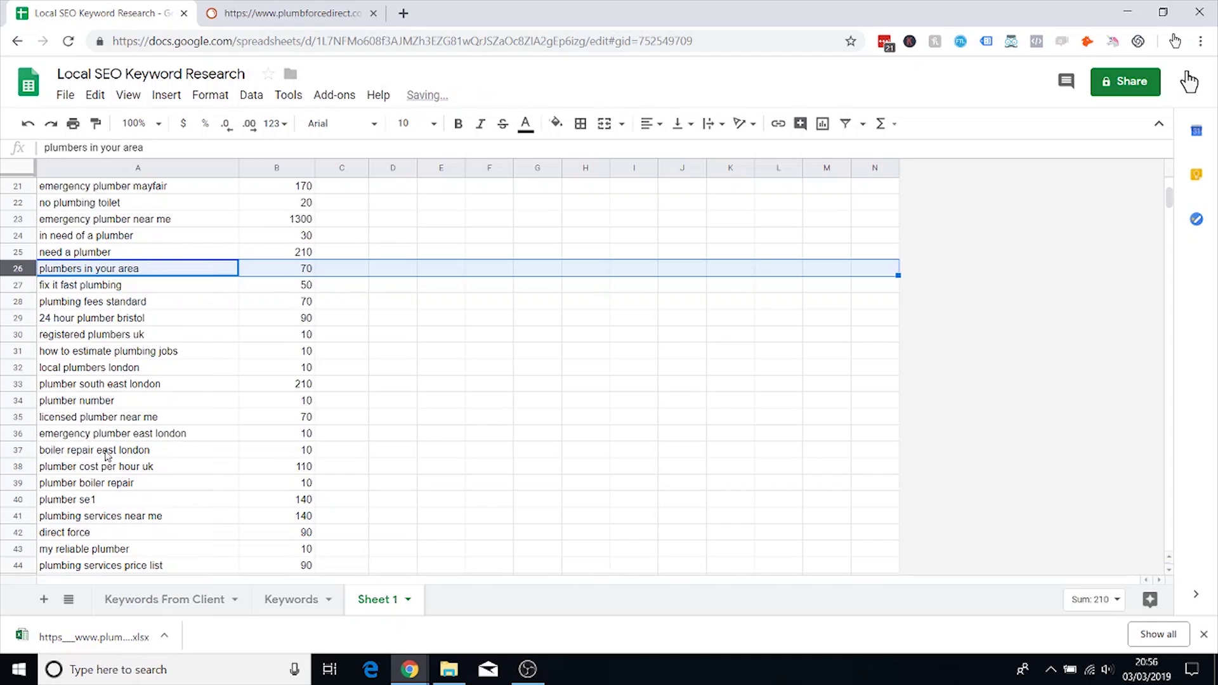
Step: Search Google for "fix it fast plumbing" in the other browser window to check whether it is a brand name, and return to the sheet
{"action": "left_click", "coordinate": [116, 274]}
{"action": "left_click", "coordinate": [118, 292]}
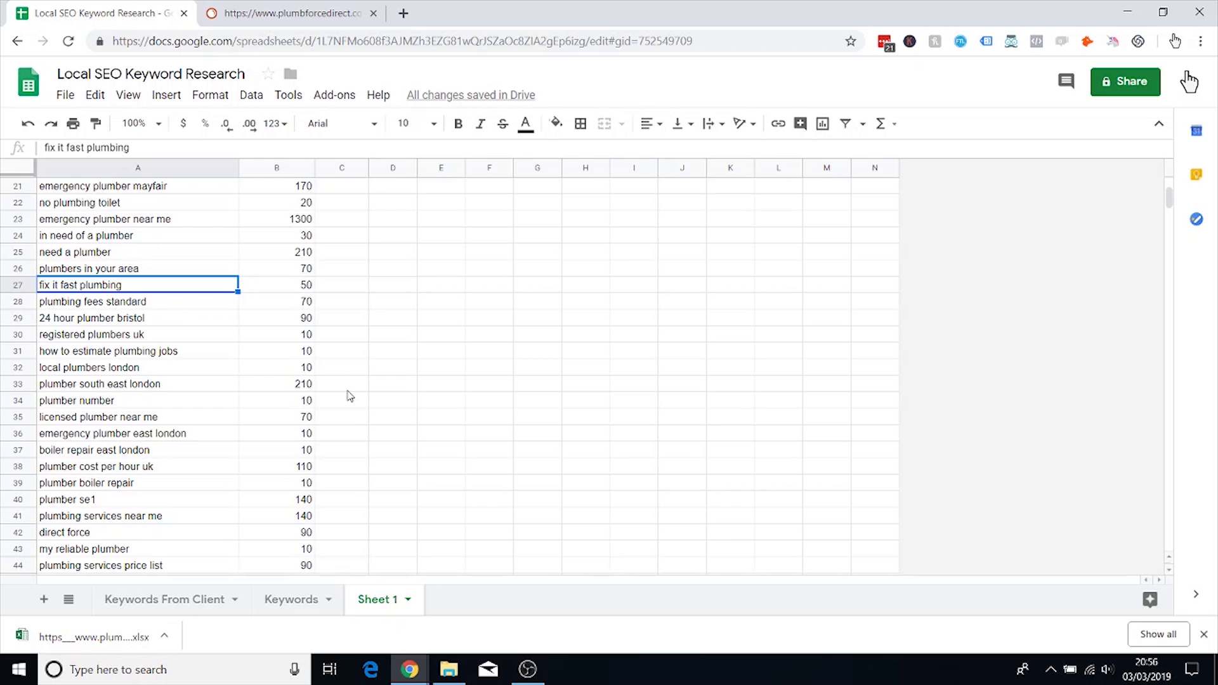
{"action": "key", "text": "ctrl+c"}
{"action": "mouse_move", "coordinate": [410, 670]}
{"action": "left_click", "coordinate": [324, 594]}
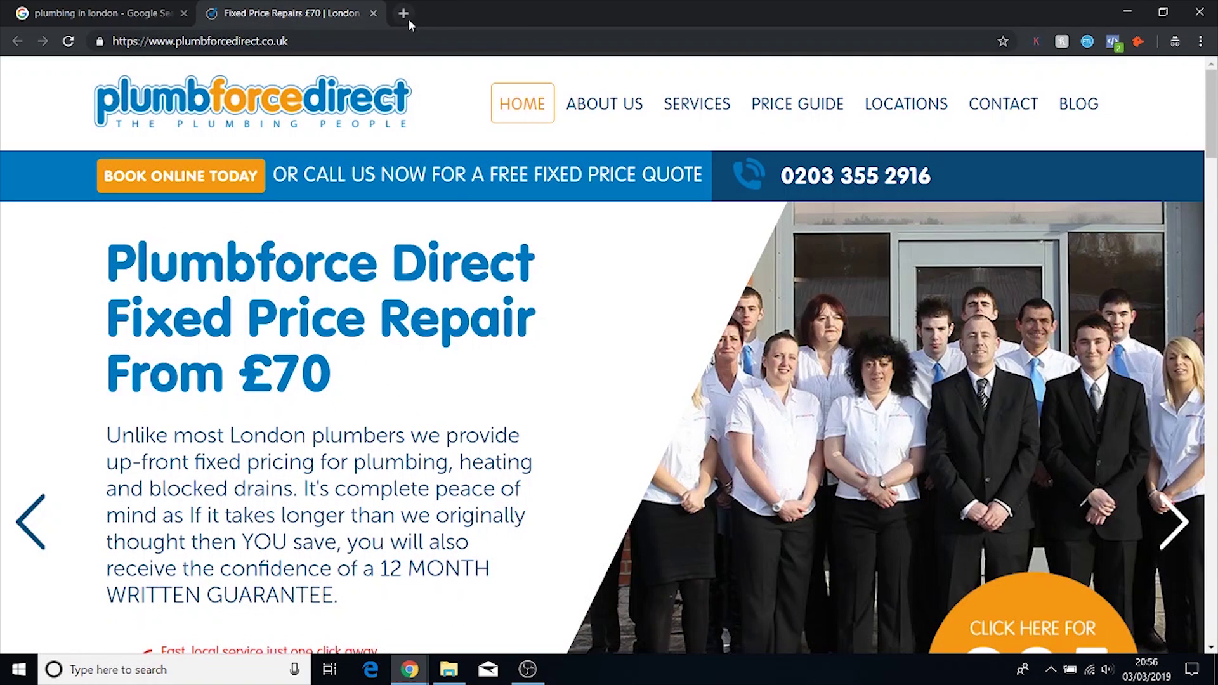
{"action": "left_click", "coordinate": [409, 15]}
{"action": "key", "text": "ctrl+v"}
{"action": "key", "text": "Return"}
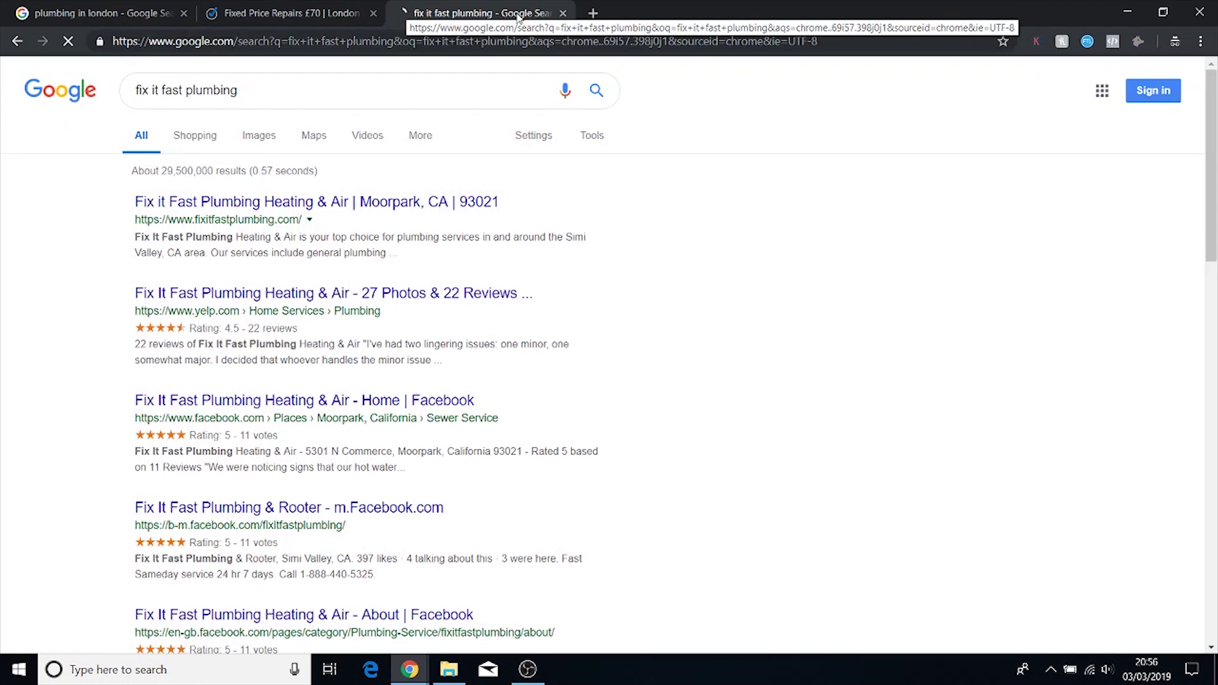
{"action": "left_click", "coordinate": [562, 14]}
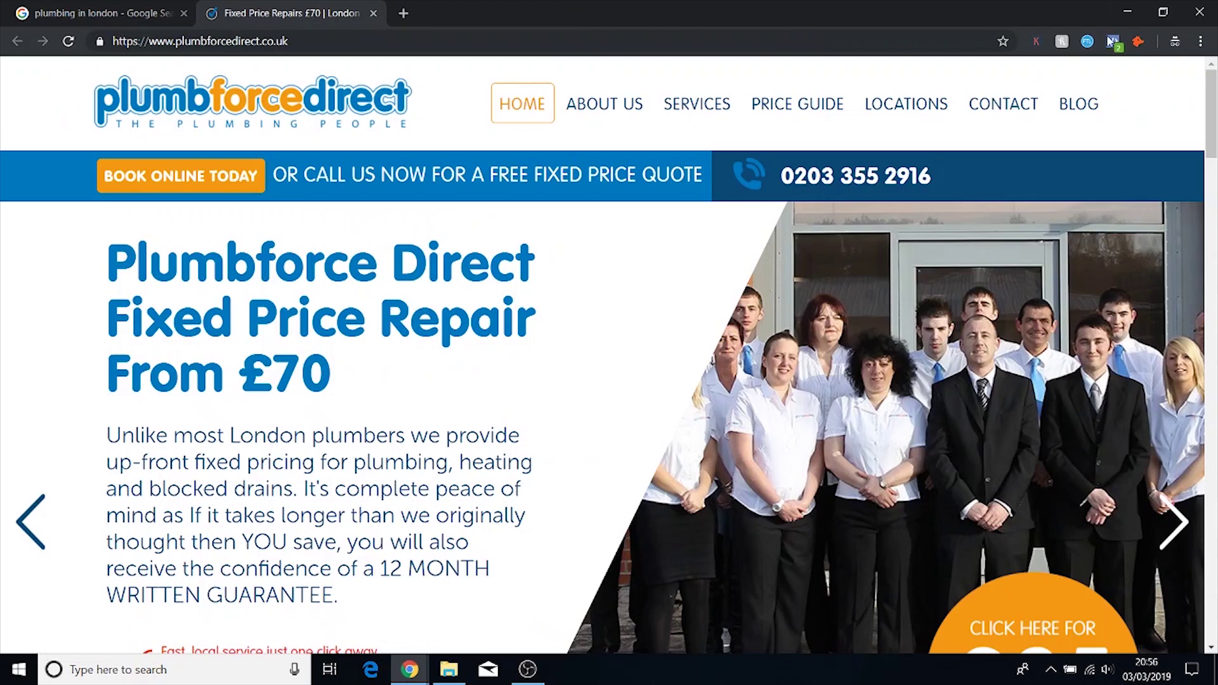
{"action": "left_click", "coordinate": [1127, 11]}
Step: Delete the five adjacent rows from "fix it fast plumbing" through "how to estimate plumbing jobs" together
{"action": "left_click_drag", "start_coordinate": [18, 285], "coordinate": [16, 346]}
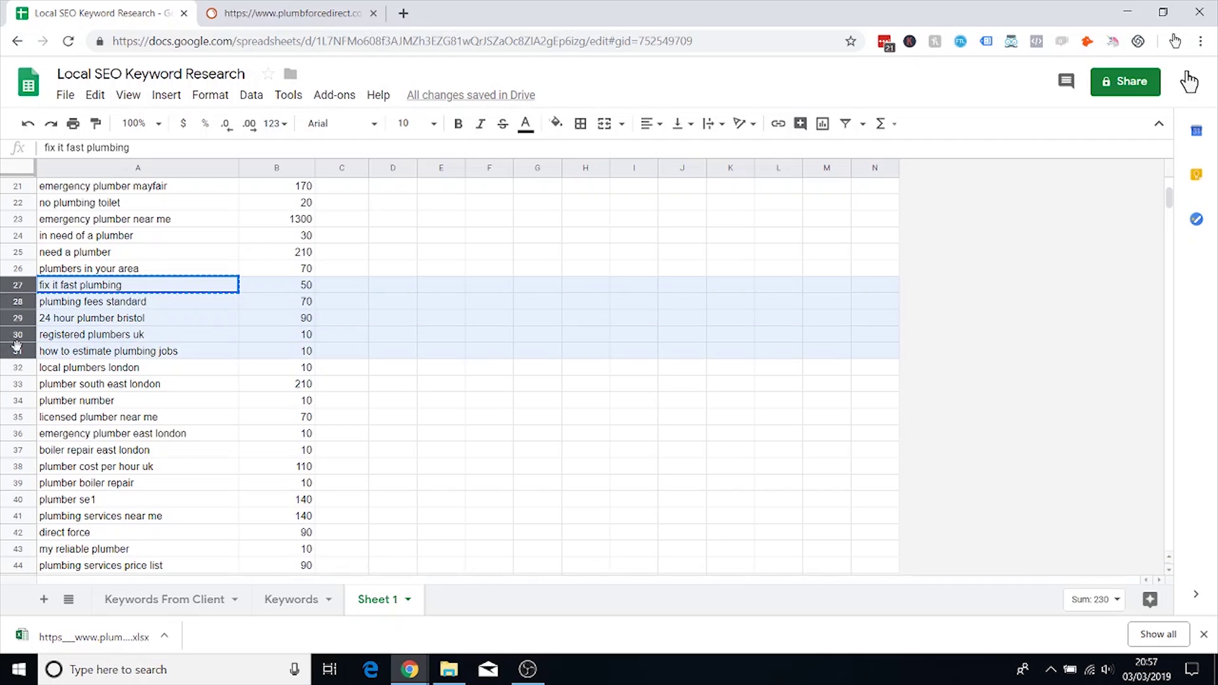
{"action": "right_click", "coordinate": [16, 354]}
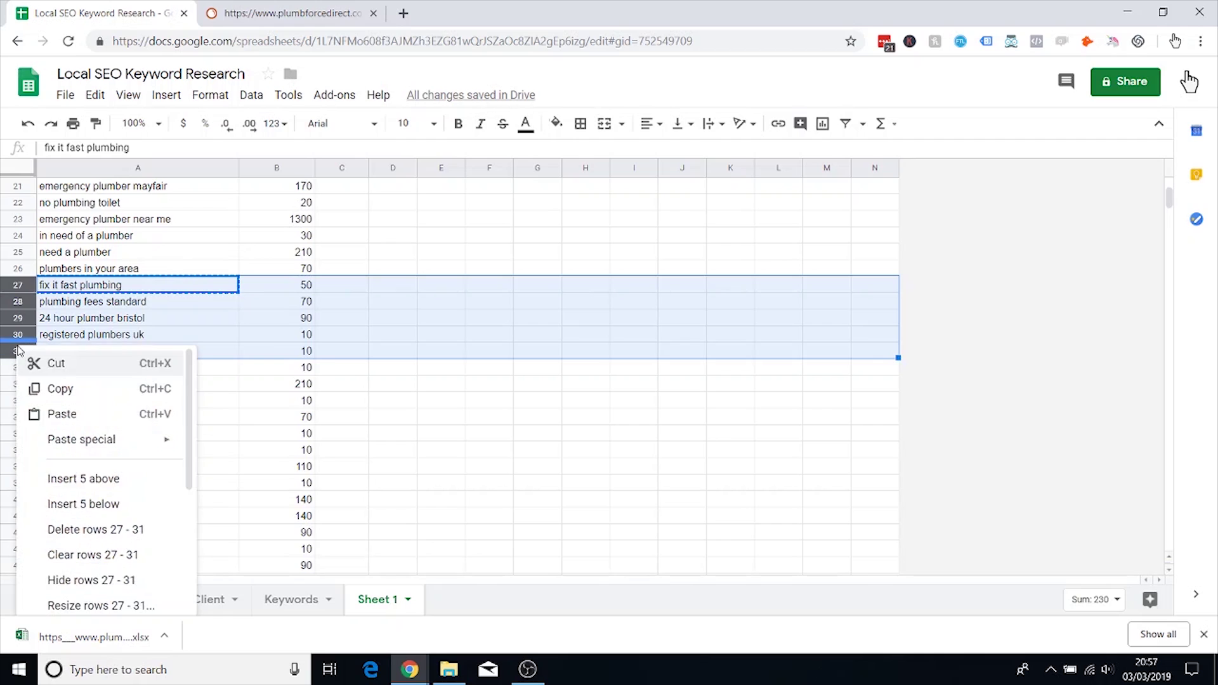
{"action": "left_click", "coordinate": [111, 530]}
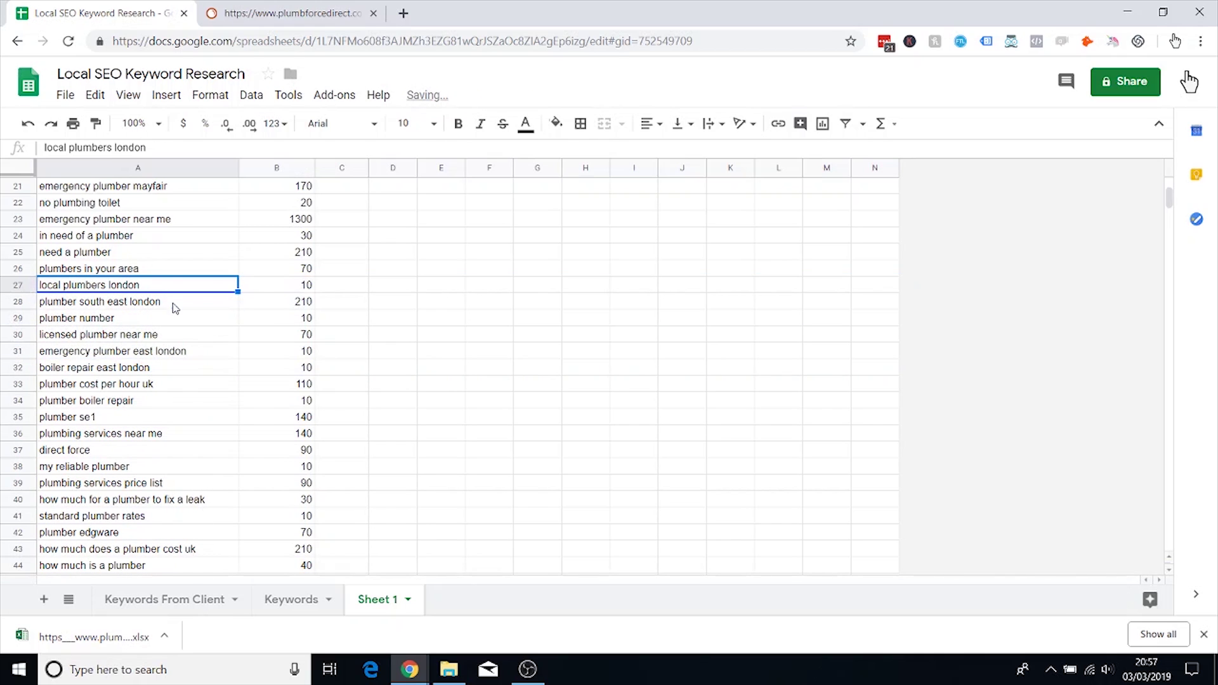
Step: Delete the "plumber cost per hour uk" row, keeping the keywords from "plumber south east london" to "boiler repair east london"
{"action": "left_click", "coordinate": [172, 305]}
{"action": "left_click", "coordinate": [161, 323]}
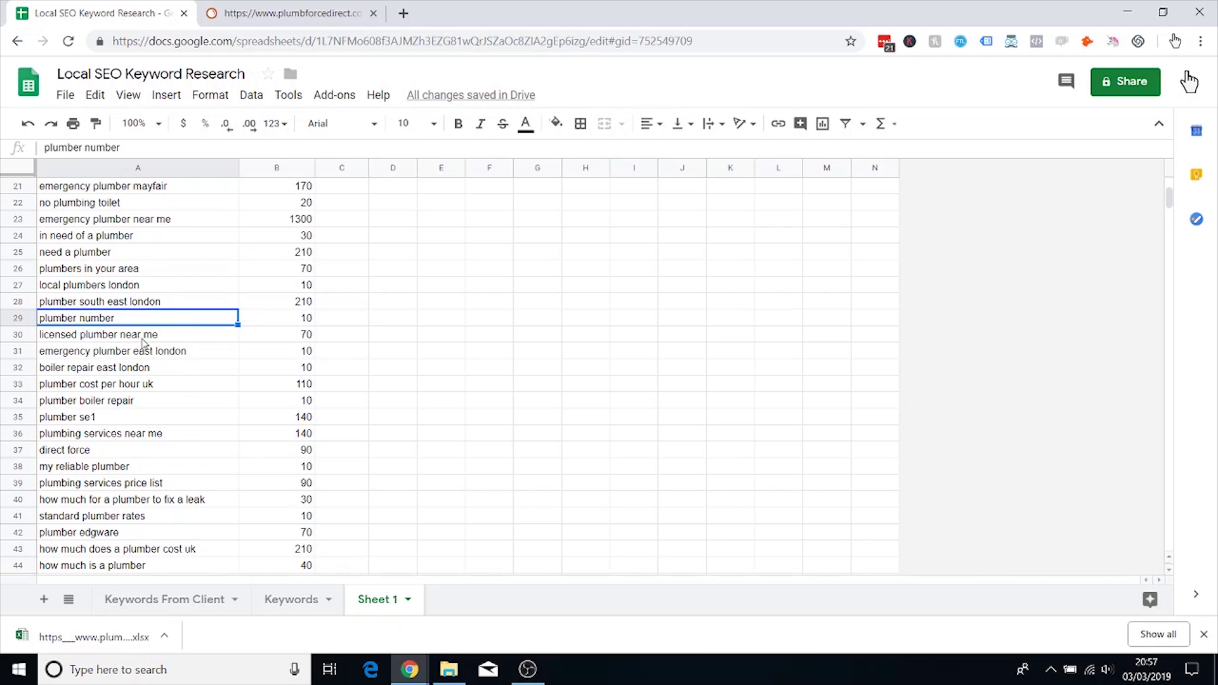
{"action": "left_click", "coordinate": [143, 340]}
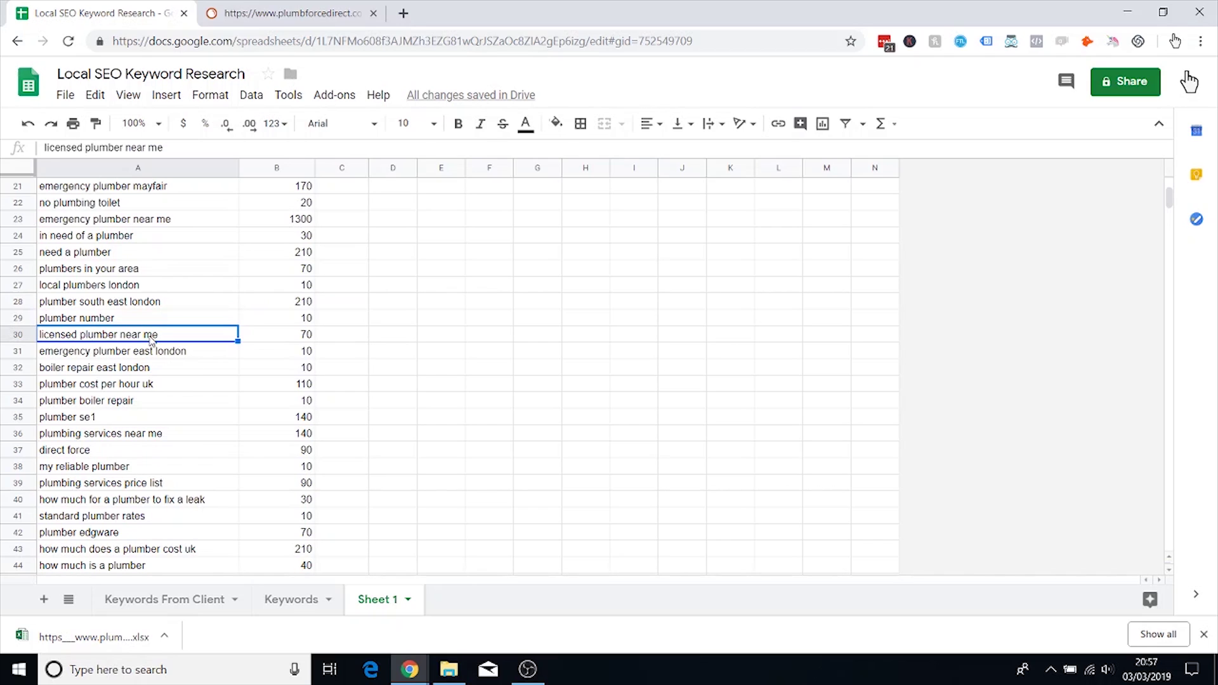
{"action": "left_click", "coordinate": [177, 358]}
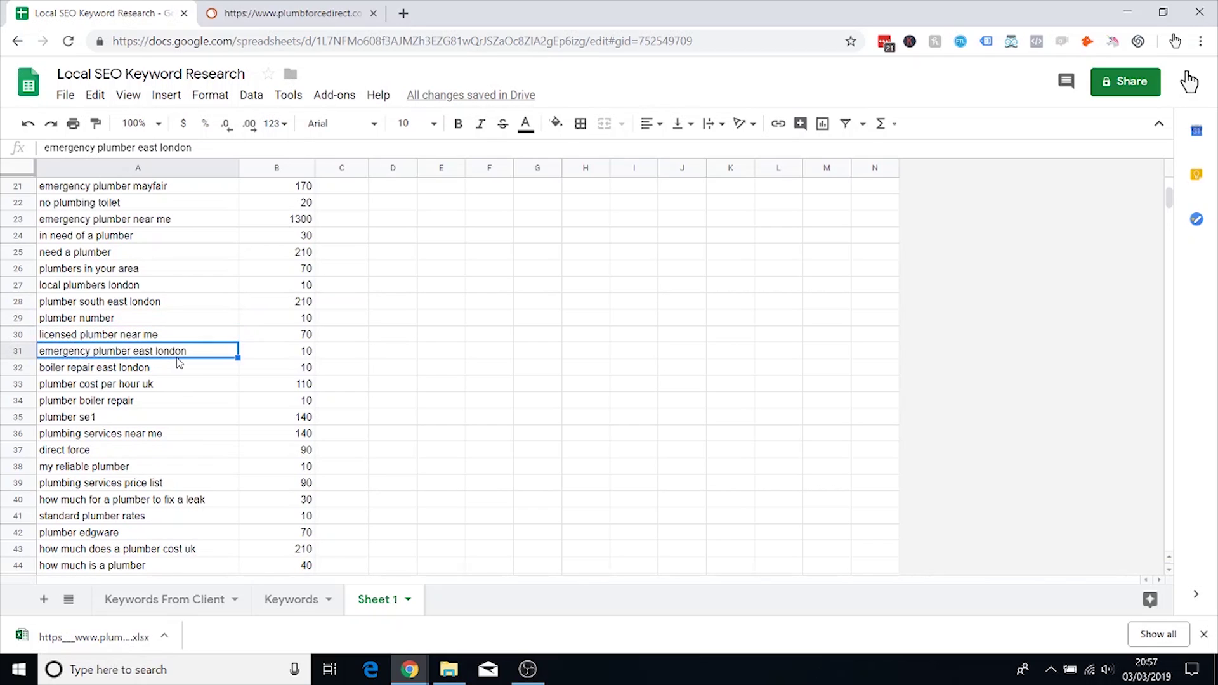
{"action": "left_click", "coordinate": [148, 371]}
{"action": "scroll", "coordinate": [203, 339], "scroll_direction": "down", "scroll_amount": 3}
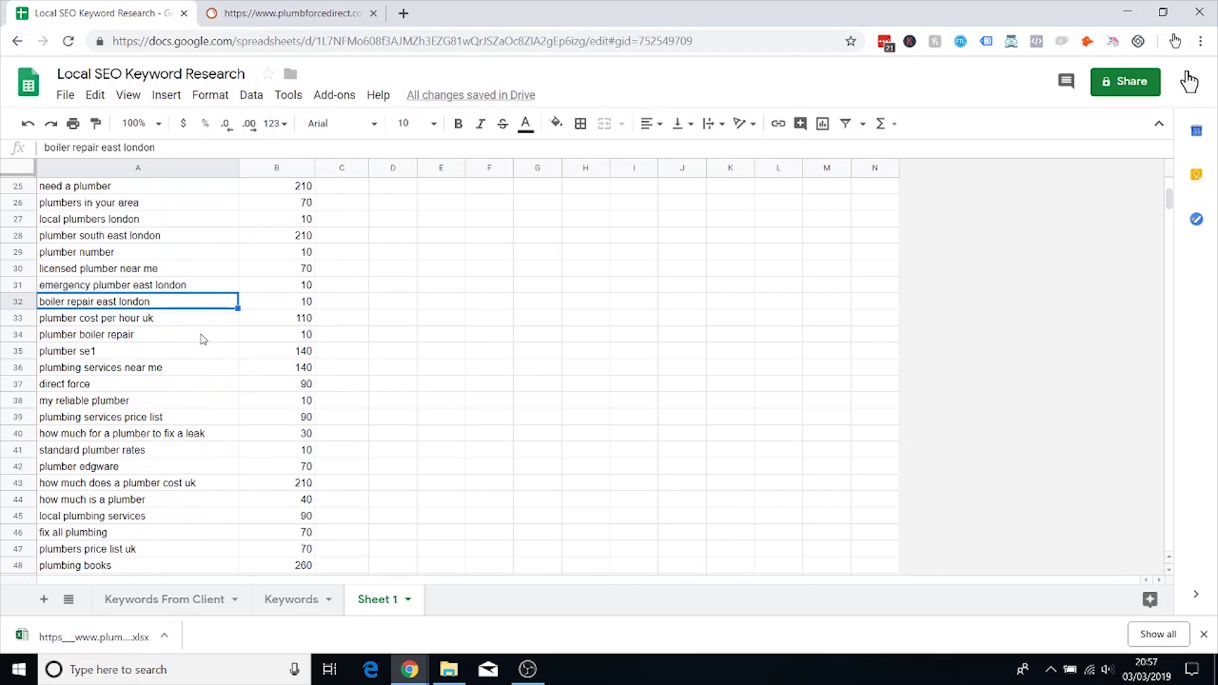
{"action": "left_click", "coordinate": [171, 263]}
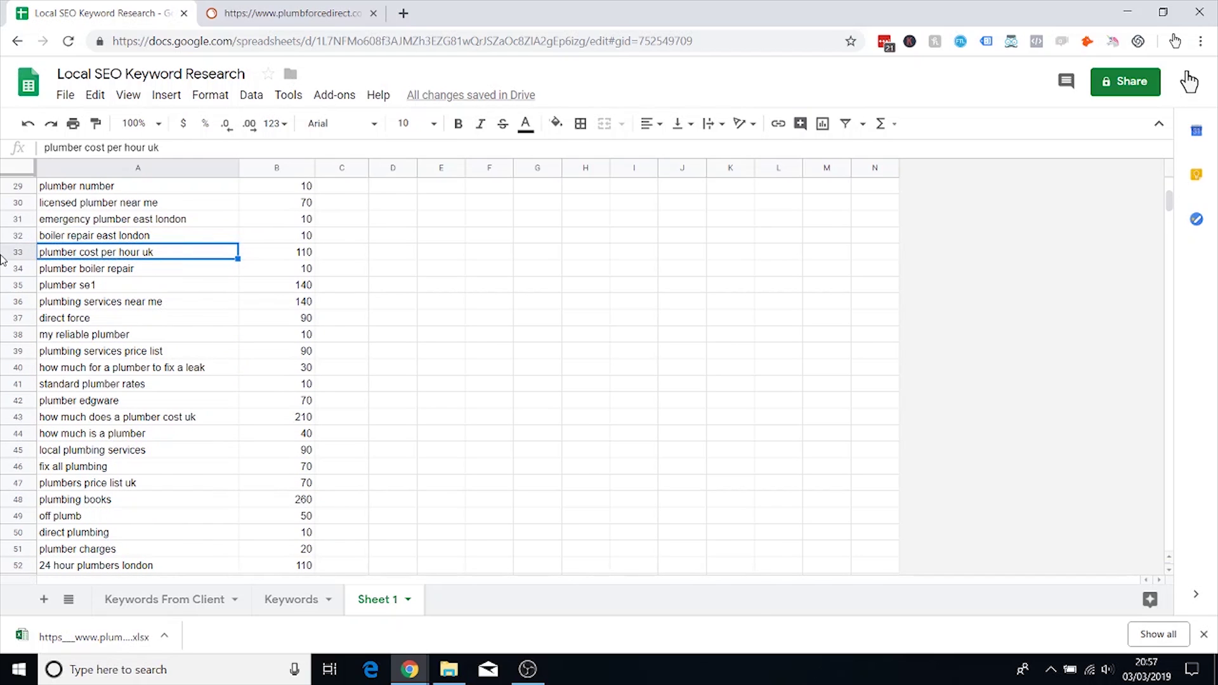
{"action": "left_click", "coordinate": [19, 254]}
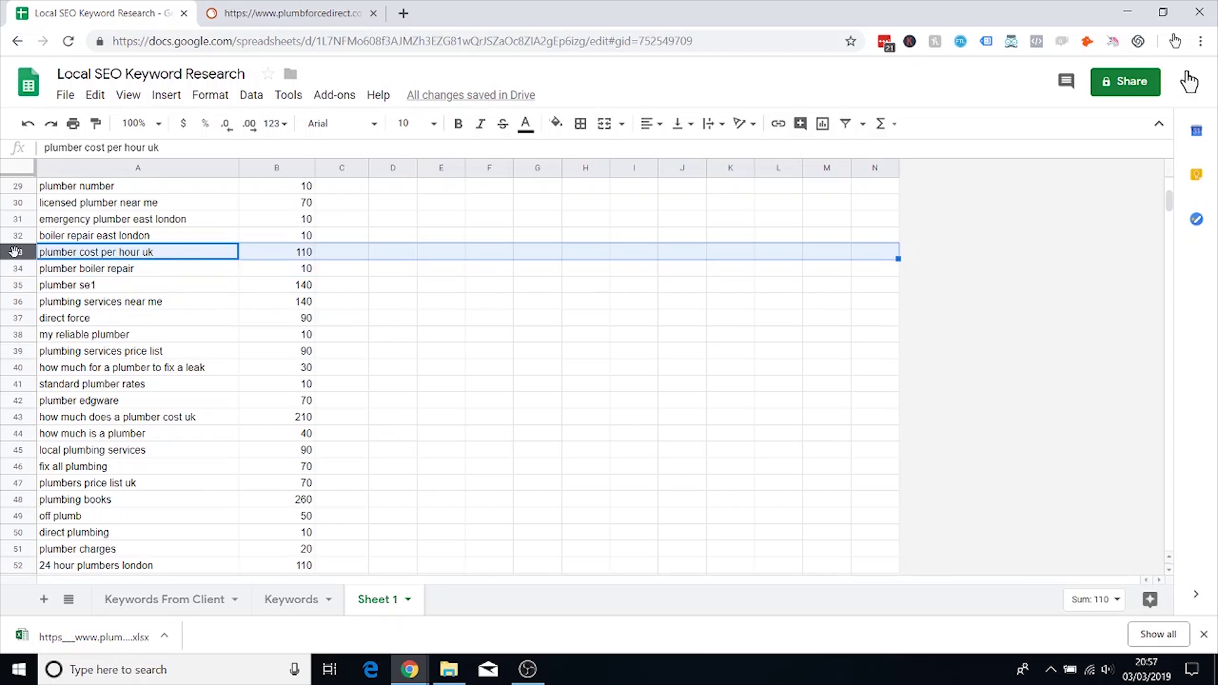
{"action": "right_click", "coordinate": [18, 256]}
{"action": "left_click", "coordinate": [101, 437]}
Step: Delete the "direct force" row, keeping "plumber boiler repair", "plumber se1" and "plumbing services near me"
{"action": "left_click", "coordinate": [120, 267]}
{"action": "left_click", "coordinate": [124, 286]}
{"action": "scroll", "coordinate": [257, 282], "scroll_direction": "down", "scroll_amount": 2}
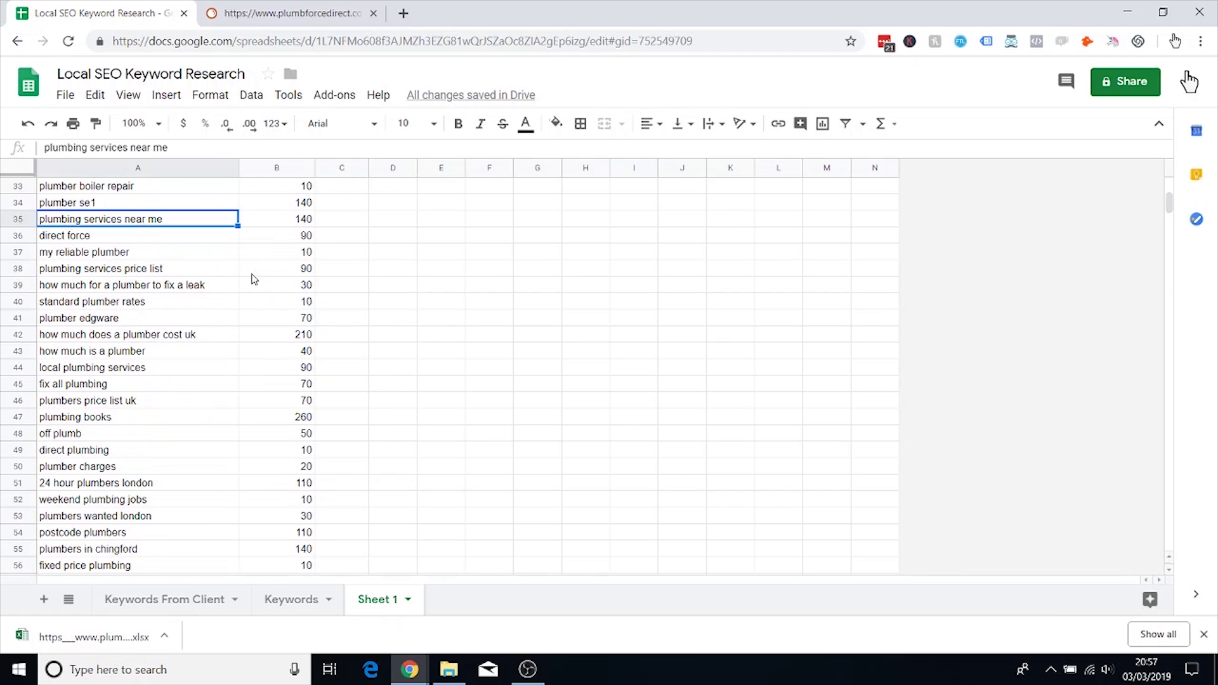
{"action": "left_click", "coordinate": [18, 235]}
{"action": "right_click", "coordinate": [18, 236]}
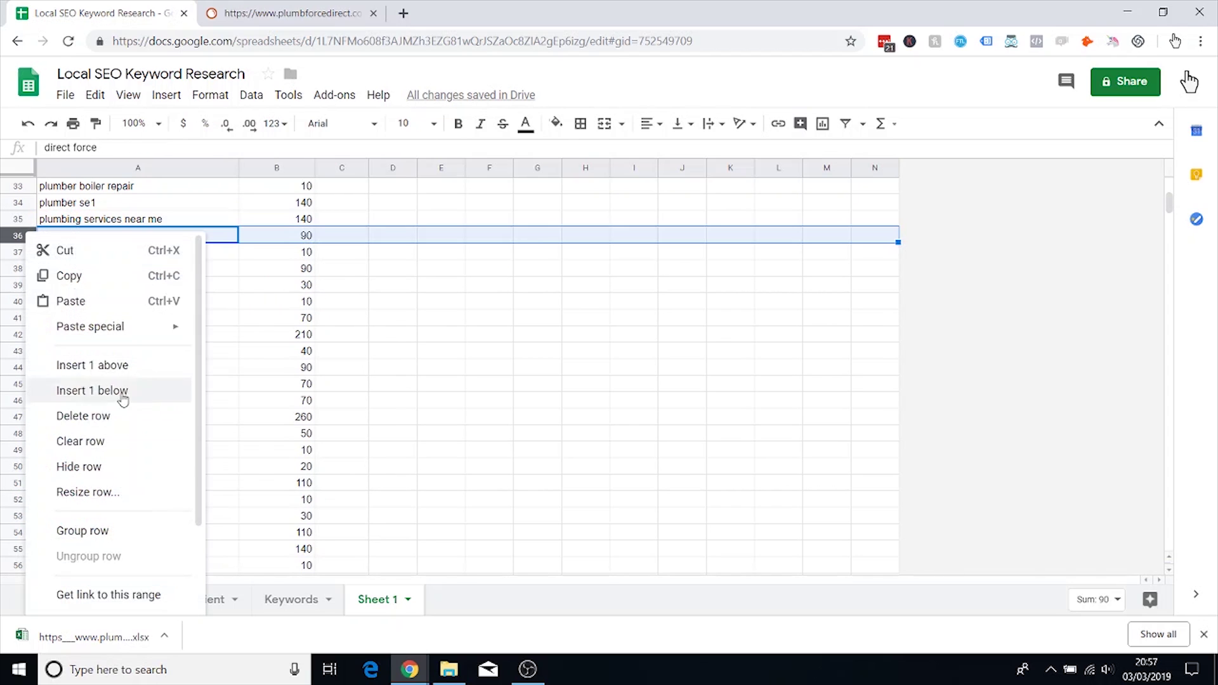
{"action": "left_click", "coordinate": [127, 417]}
Step: Delete the "my reliable plumber" row and the "plumbing services price list" row that follows it
{"action": "left_click", "coordinate": [152, 242]}
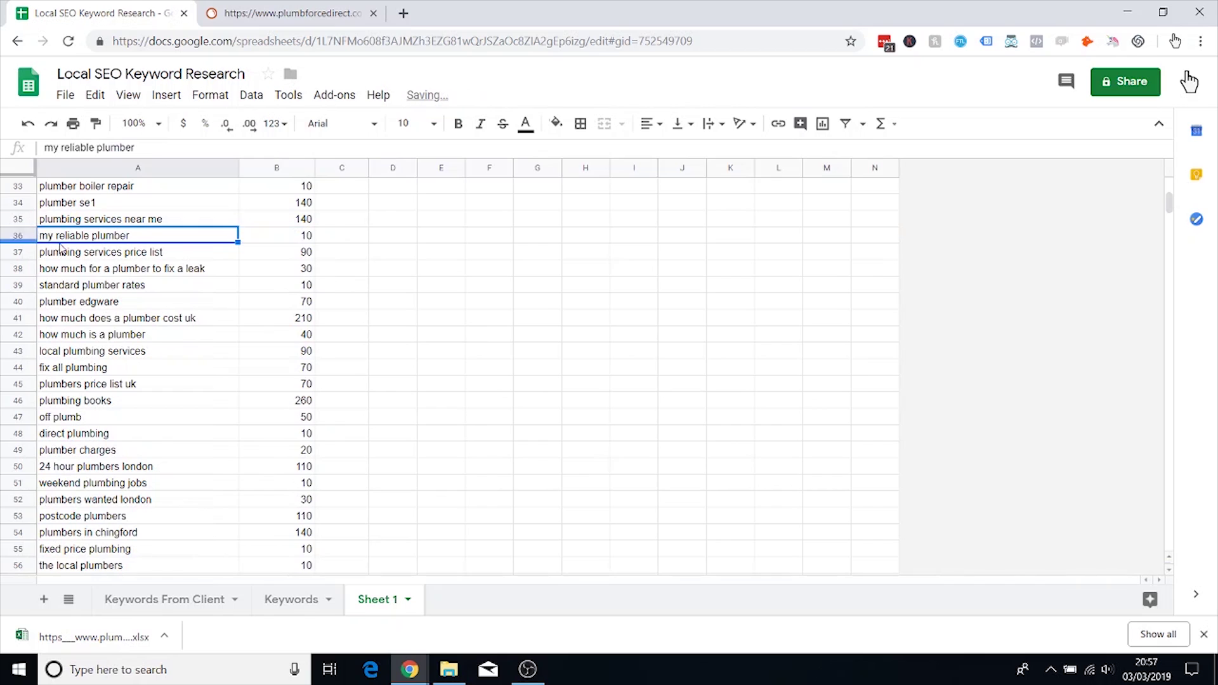
{"action": "right_click", "coordinate": [29, 239]}
{"action": "left_click", "coordinate": [95, 417]}
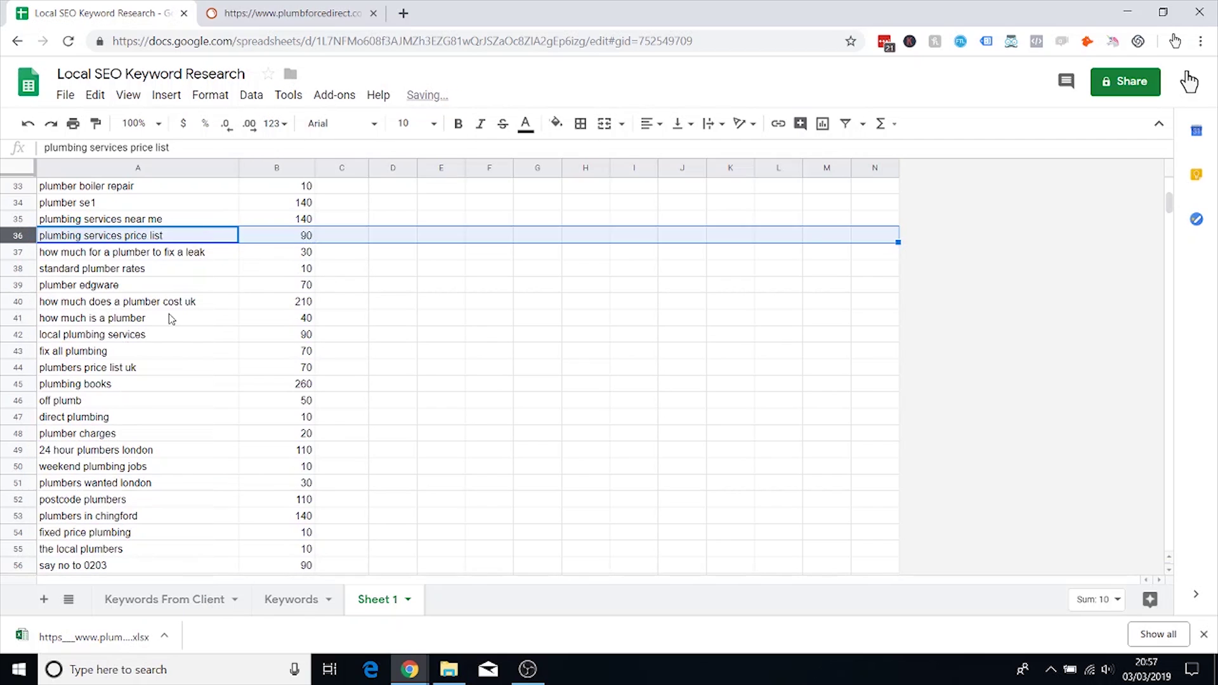
{"action": "left_click", "coordinate": [139, 240]}
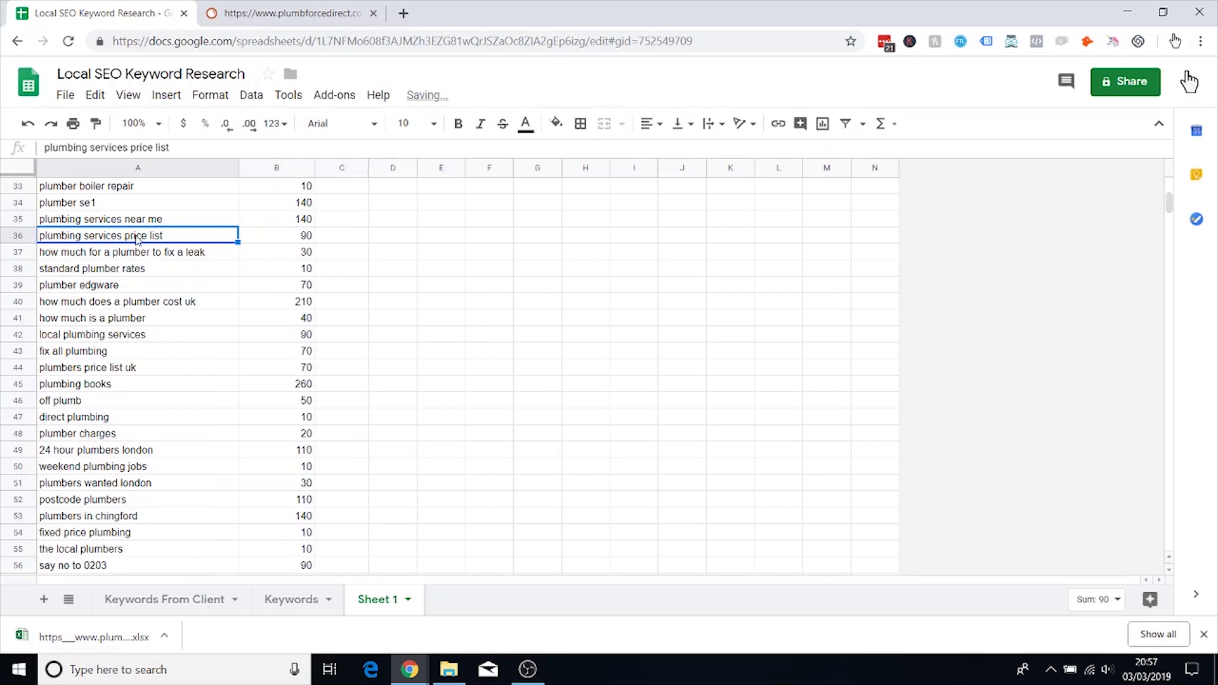
{"action": "right_click", "coordinate": [19, 235]}
{"action": "left_click", "coordinate": [121, 416]}
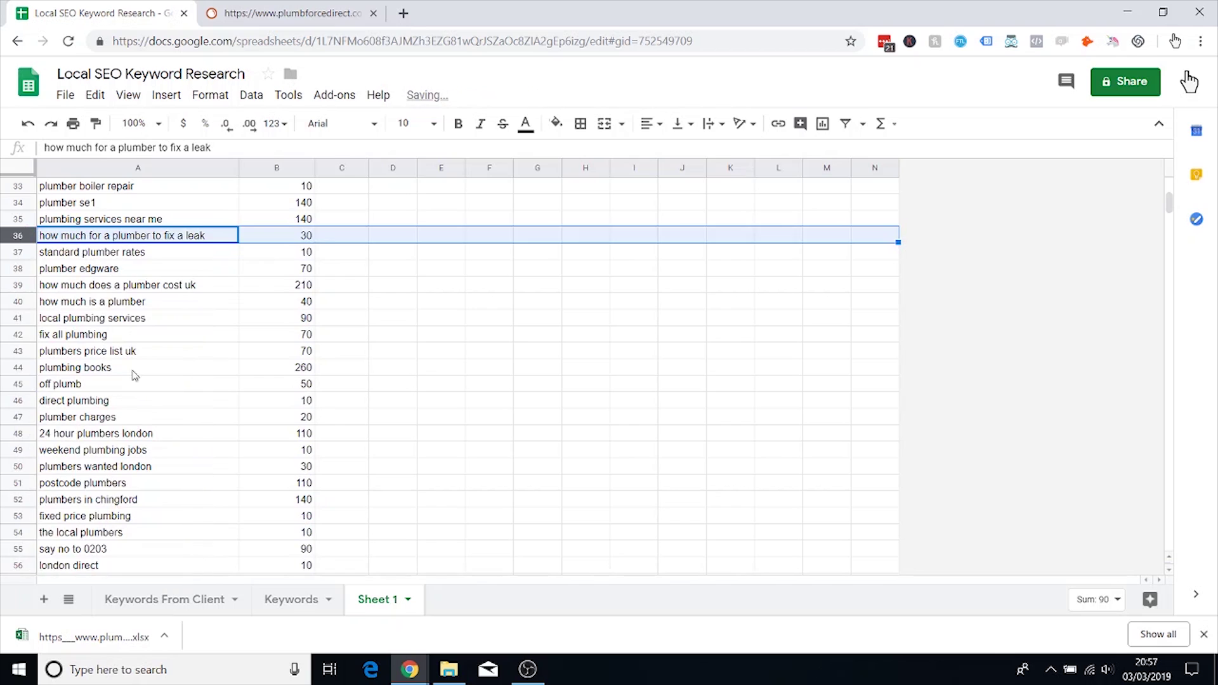
{"action": "left_click", "coordinate": [105, 240]}
{"action": "left_click", "coordinate": [19, 235]}
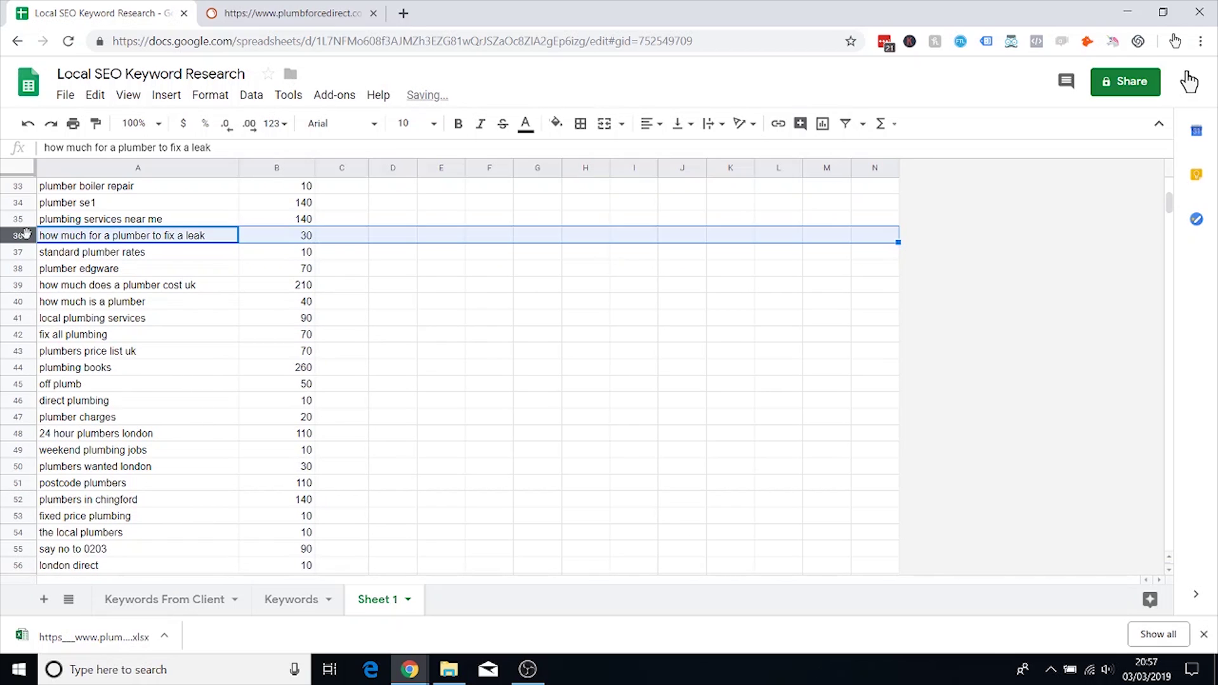
{"action": "right_click", "coordinate": [19, 236]}
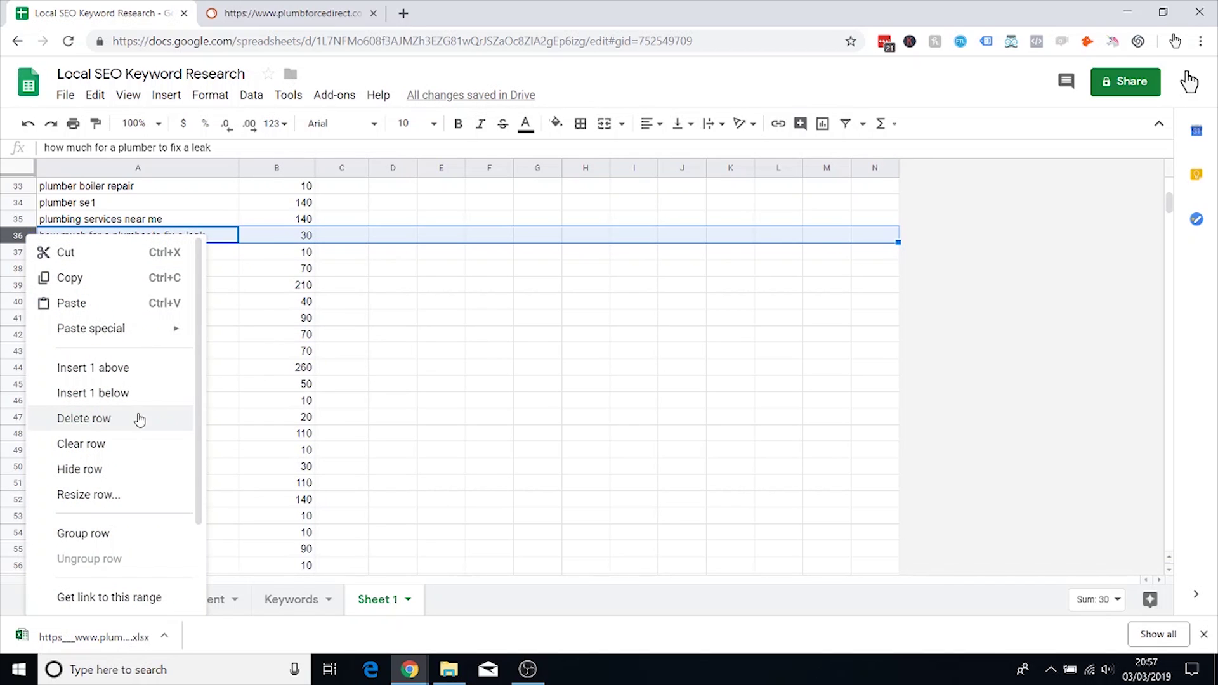
{"action": "left_click", "coordinate": [400, 241]}
Step: Compare "how much for a plumber to fix a leak" with "standard plumber rates" for search intent and relevance to the client
{"action": "left_click", "coordinate": [217, 239]}
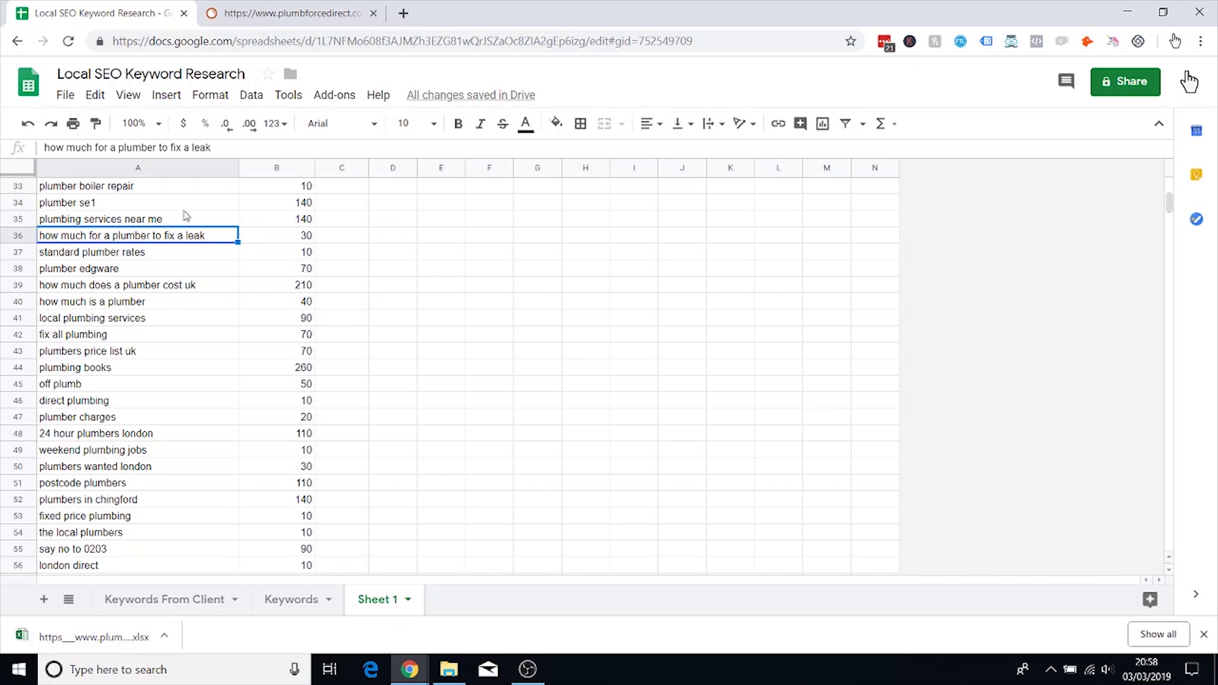
{"action": "left_click", "coordinate": [178, 251]}
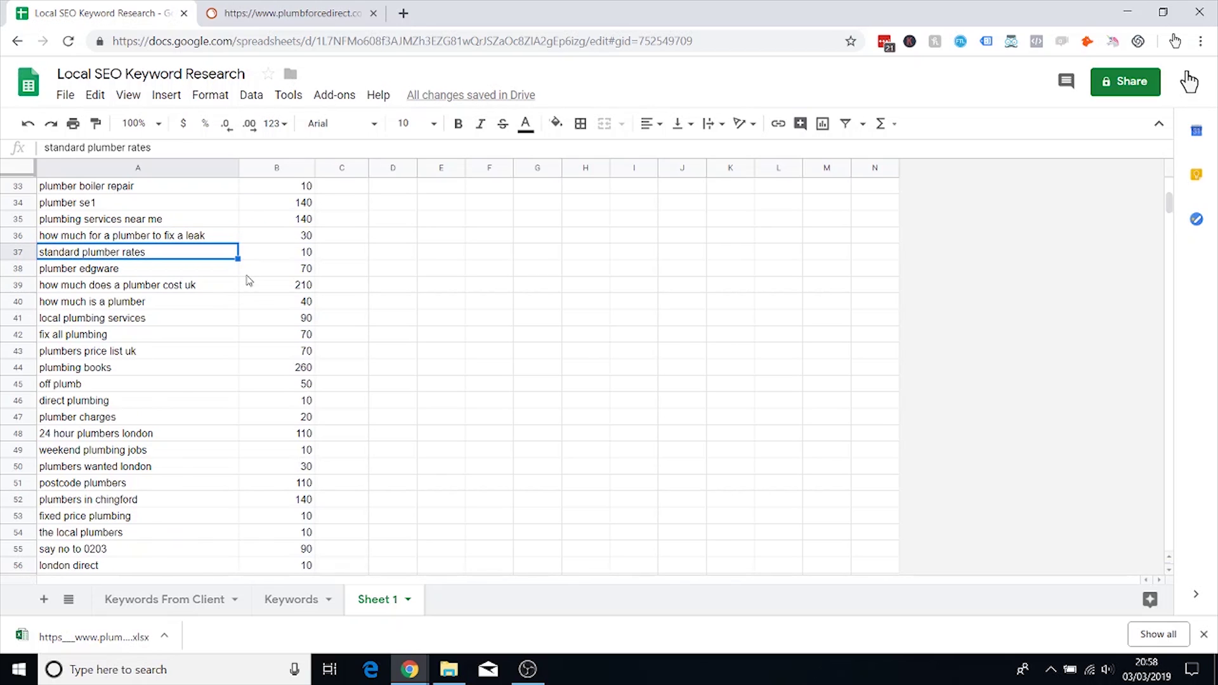
{"action": "scroll", "coordinate": [247, 277], "scroll_direction": "down", "scroll_amount": 1}
{"action": "scroll", "coordinate": [247, 278], "scroll_direction": "up", "scroll_amount": 1}
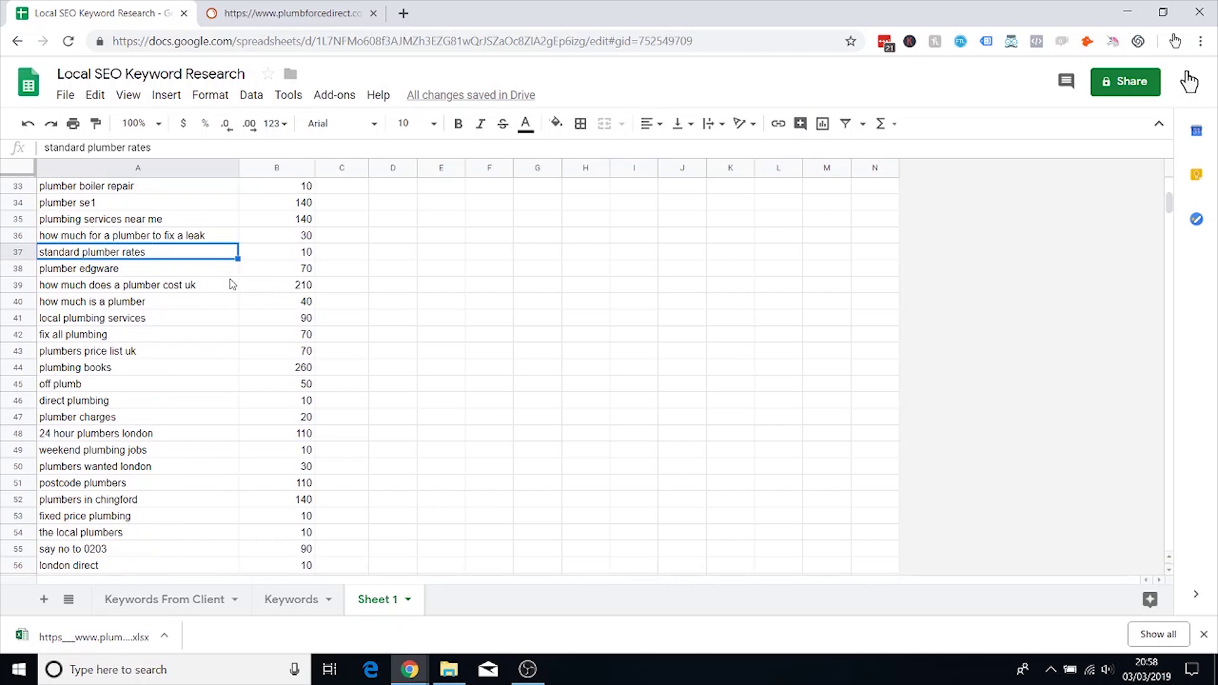
{"action": "left_click", "coordinate": [26, 257]}
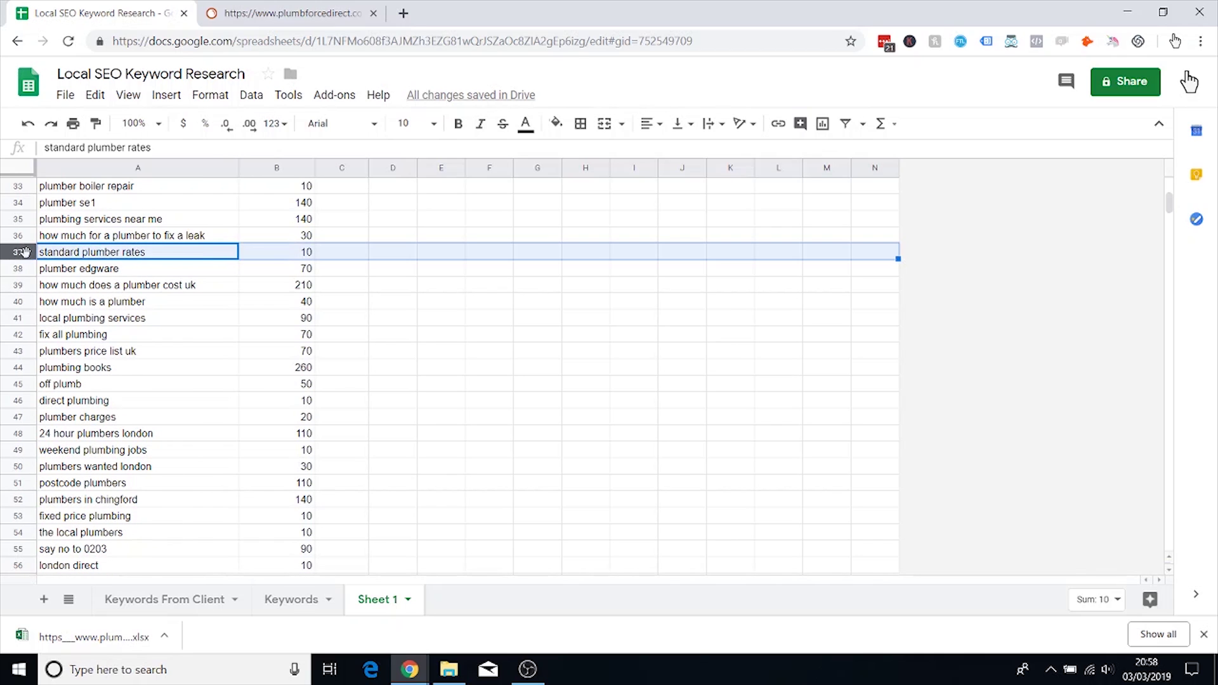
{"action": "right_click", "coordinate": [46, 252]}
{"action": "left_click", "coordinate": [236, 275]}
{"action": "key", "text": "Up"}
{"action": "key", "text": "Up"}
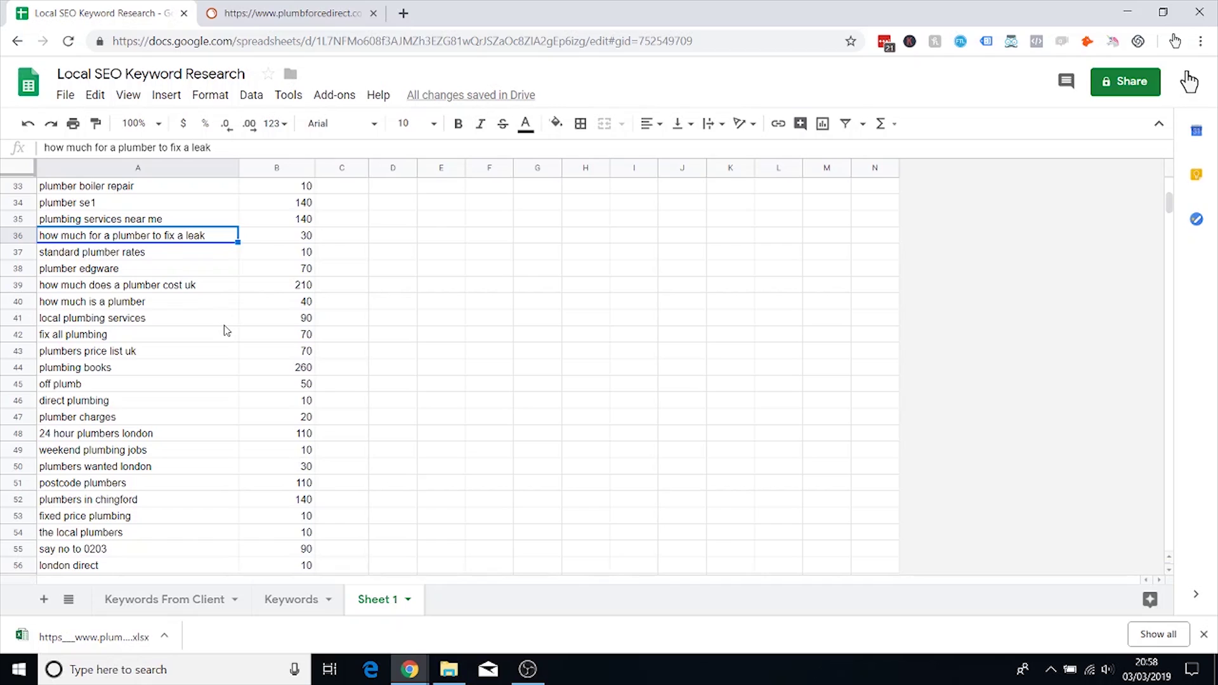
{"action": "left_click", "coordinate": [184, 254]}
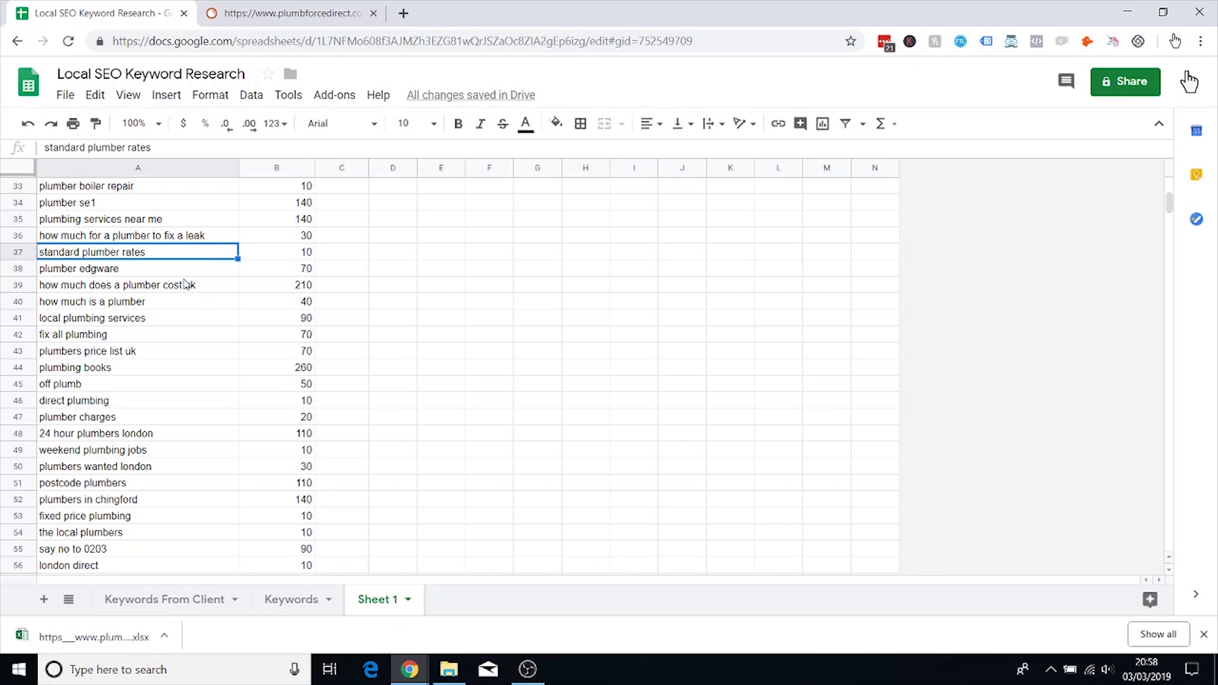
{"action": "left_click", "coordinate": [31, 255]}
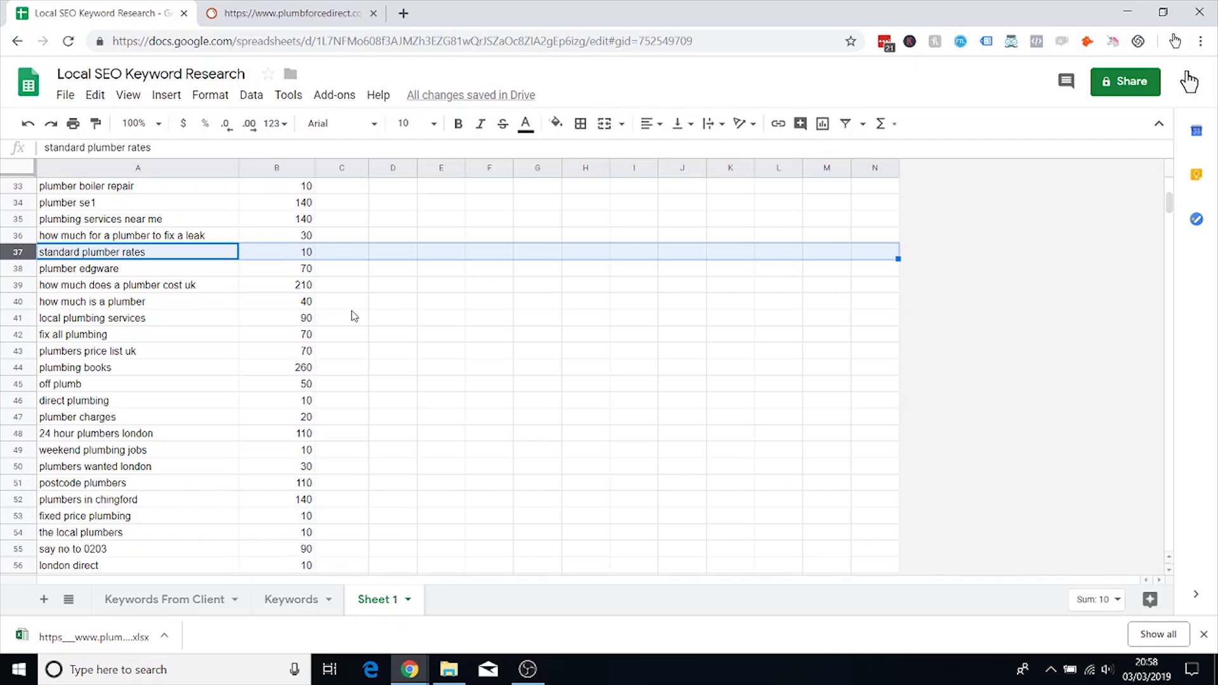
{"action": "left_click", "coordinate": [191, 240]}
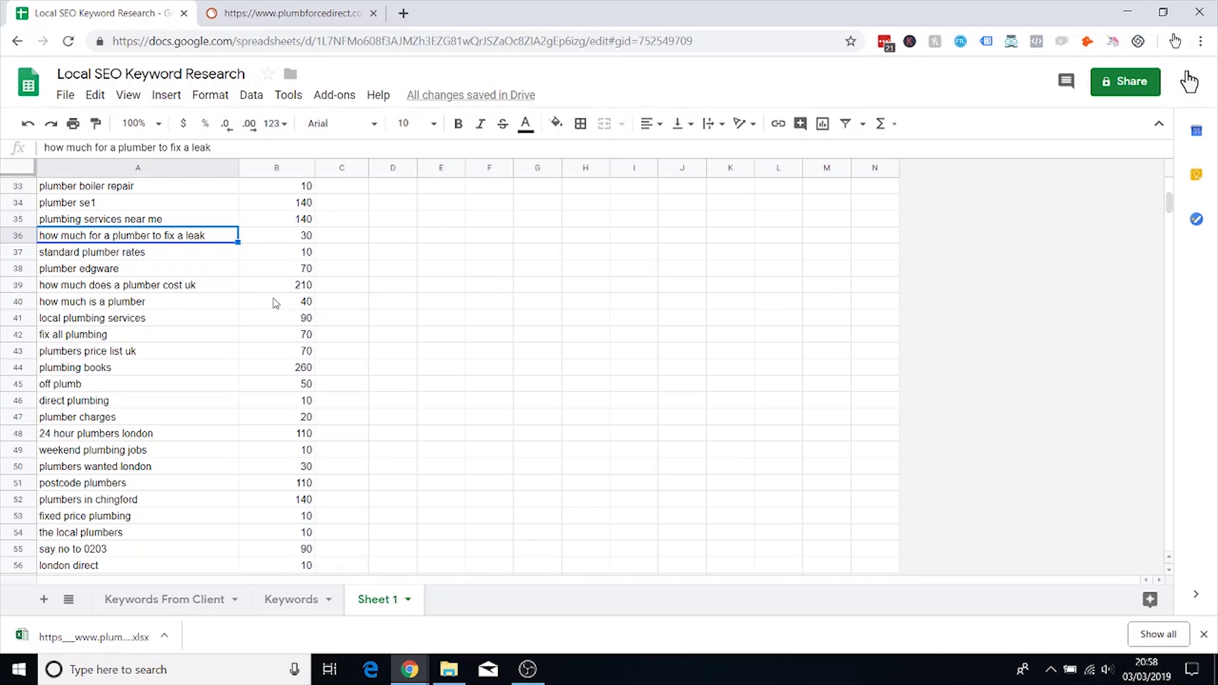
{"action": "left_click", "coordinate": [17, 252]}
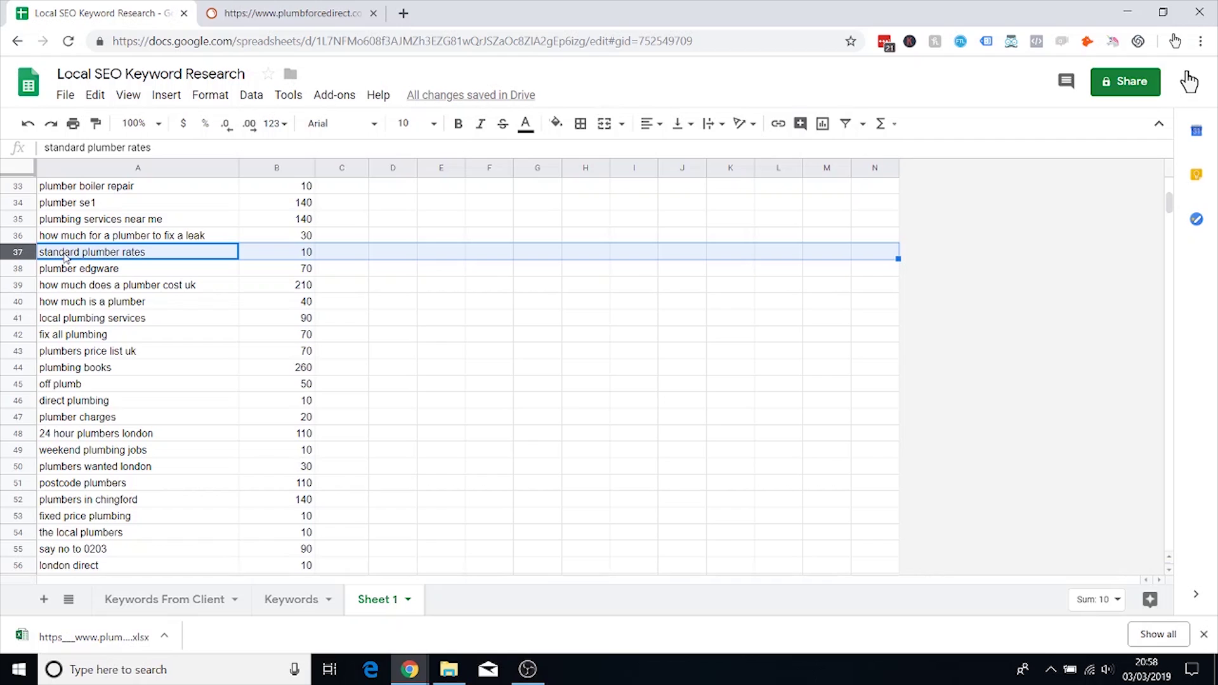
Step: Delete the "standard plumber rates" and "how much does a plumber cost uk" rows, keeping "plumber edgware"
{"action": "right_click", "coordinate": [21, 252]}
{"action": "left_click", "coordinate": [88, 431]}
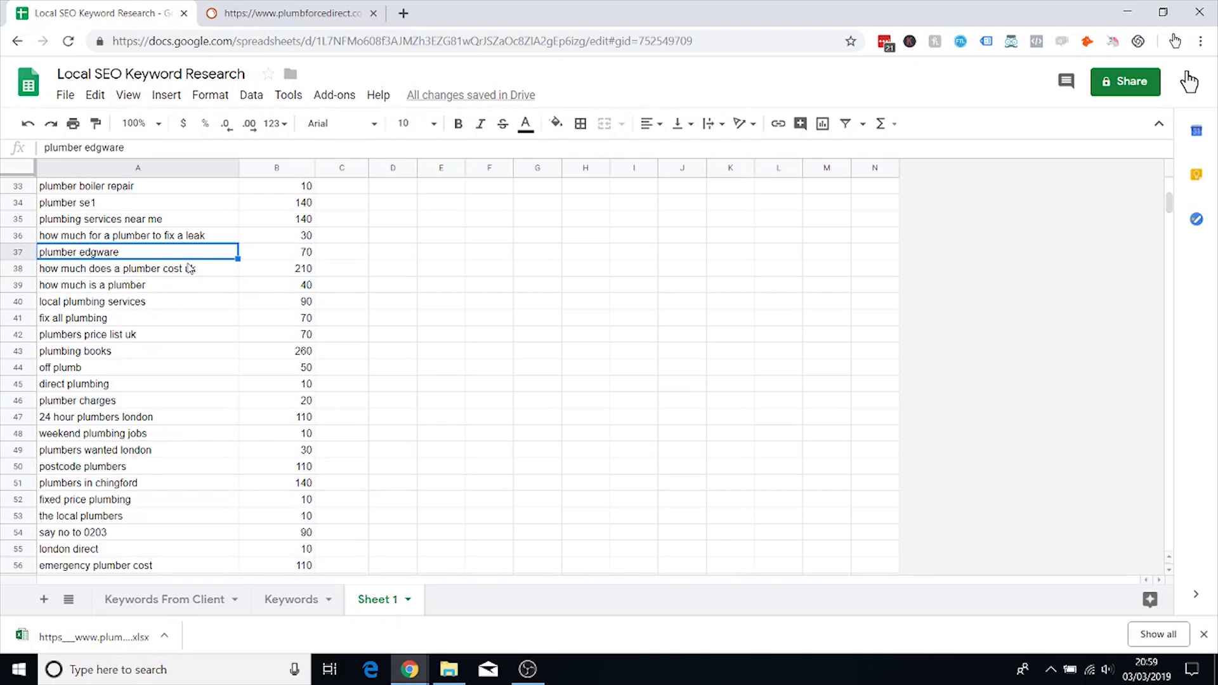
{"action": "left_click", "coordinate": [163, 274]}
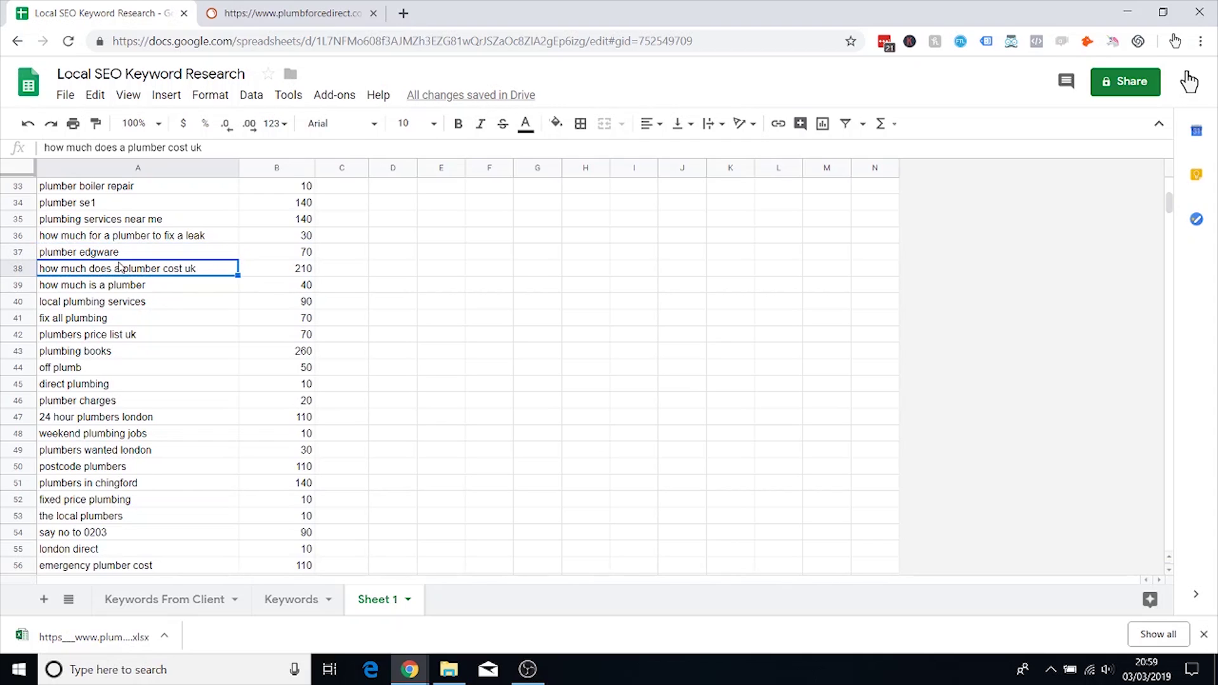
{"action": "left_click", "coordinate": [94, 256]}
{"action": "left_click", "coordinate": [99, 274]}
{"action": "right_click", "coordinate": [17, 271]}
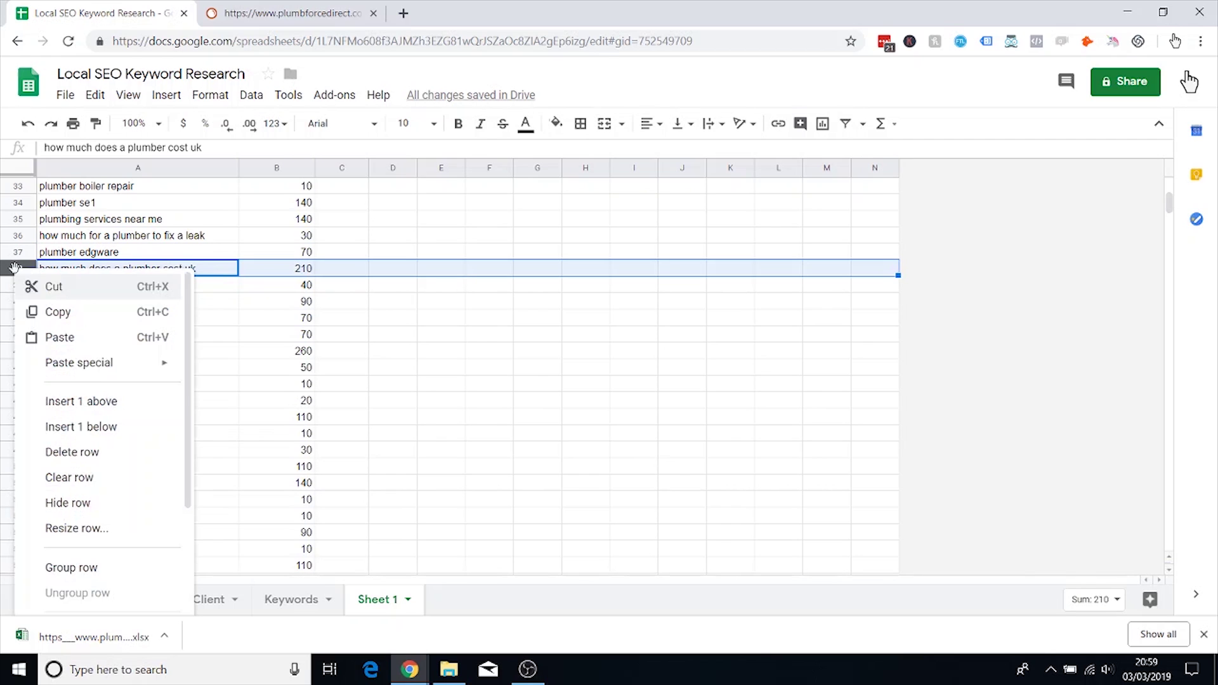
{"action": "left_click", "coordinate": [104, 445]}
Step: Delete the "how much is a plumber" row from the keyword list
{"action": "left_click", "coordinate": [93, 271]}
{"action": "left_click", "coordinate": [32, 272]}
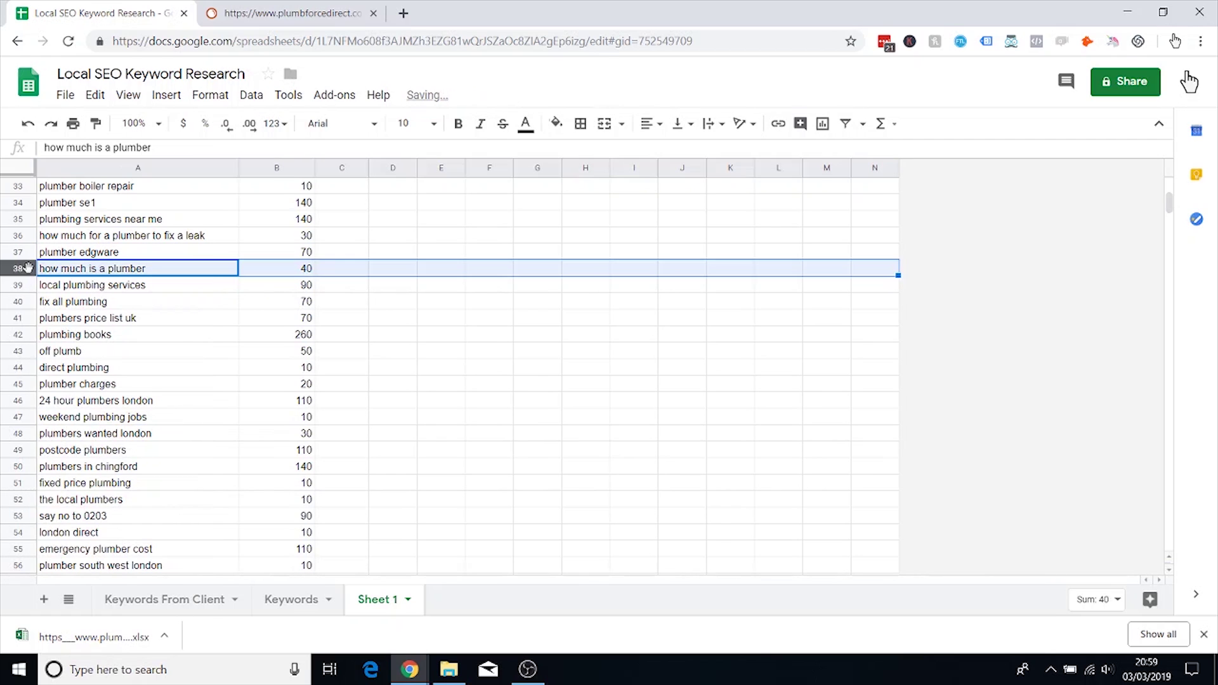
{"action": "right_click", "coordinate": [31, 272]}
{"action": "left_click", "coordinate": [109, 452]}
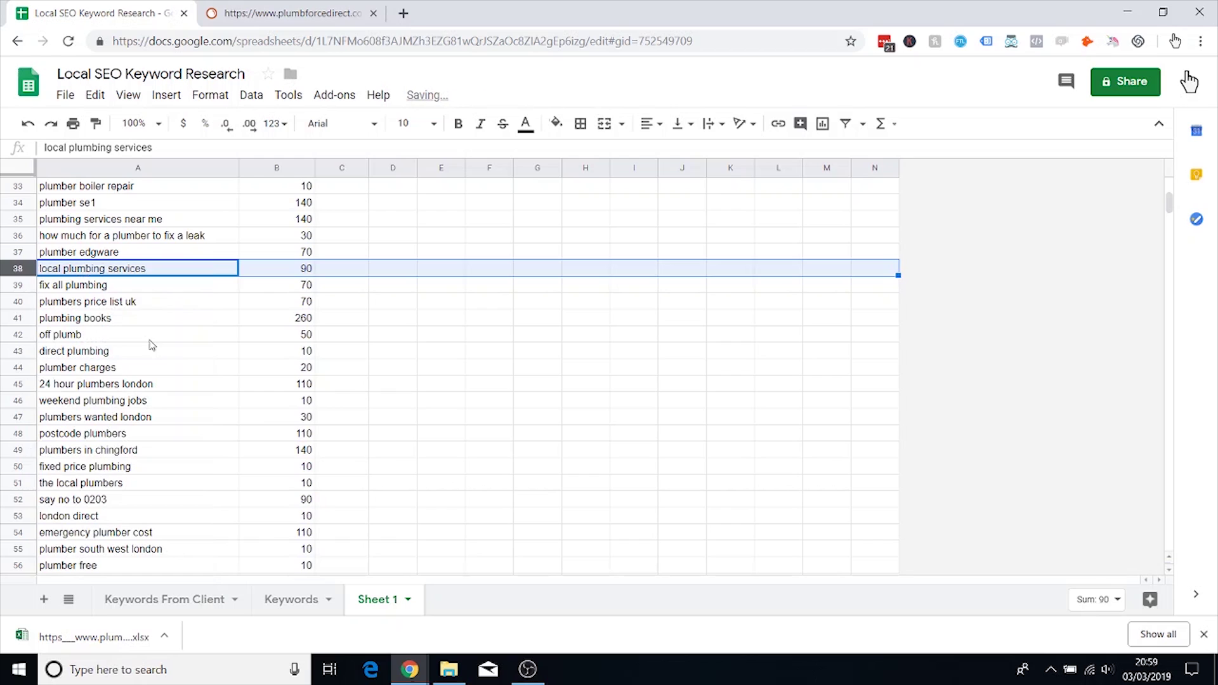
Step: Delete the "fix all plumbing" row, keeping "local plumbing services"
{"action": "left_click", "coordinate": [127, 273]}
{"action": "scroll", "coordinate": [133, 296], "scroll_direction": "down", "scroll_amount": 2}
{"action": "left_click", "coordinate": [24, 218]}
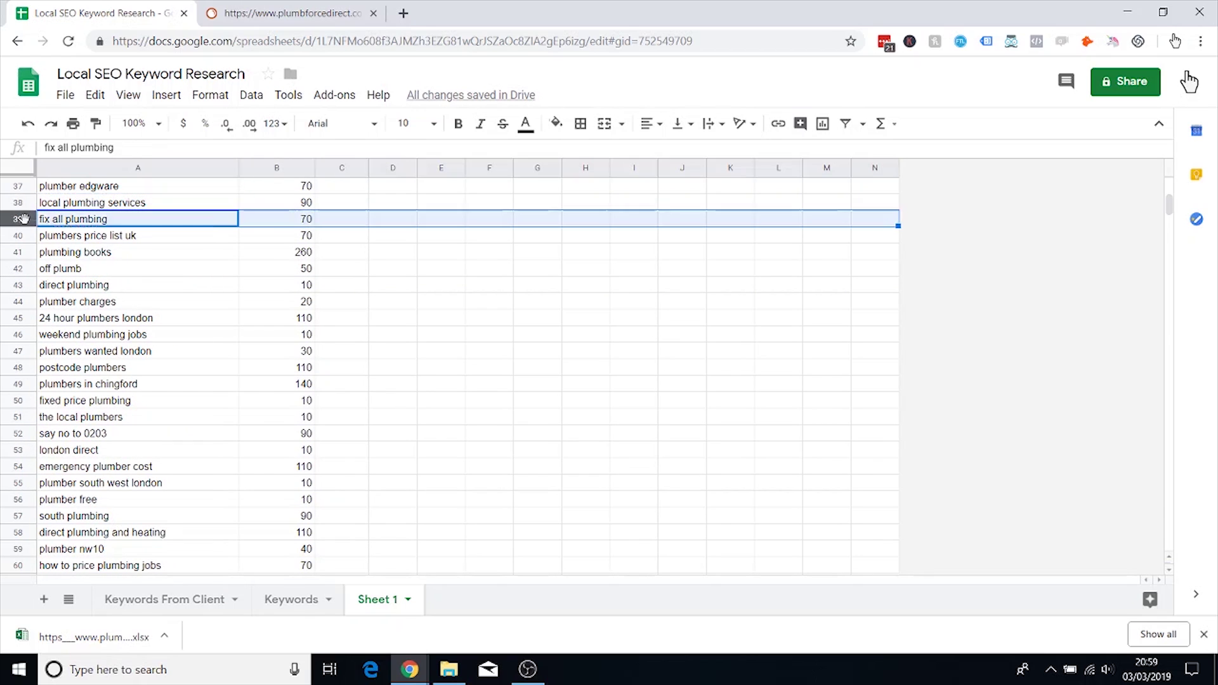
{"action": "right_click", "coordinate": [24, 219]}
{"action": "left_click", "coordinate": [102, 409]}
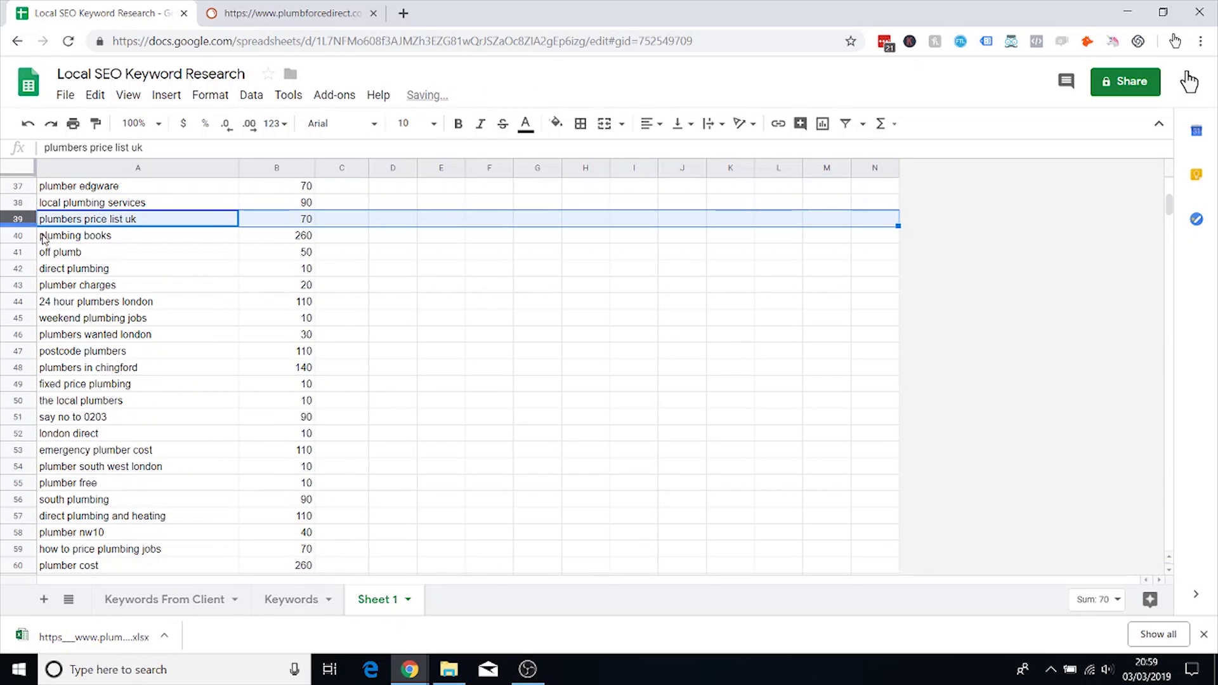
Step: Delete the five consecutive rows from "plumbers price list uk" to "plumber charges"
{"action": "left_click_drag", "start_coordinate": [26, 222], "coordinate": [22, 275]}
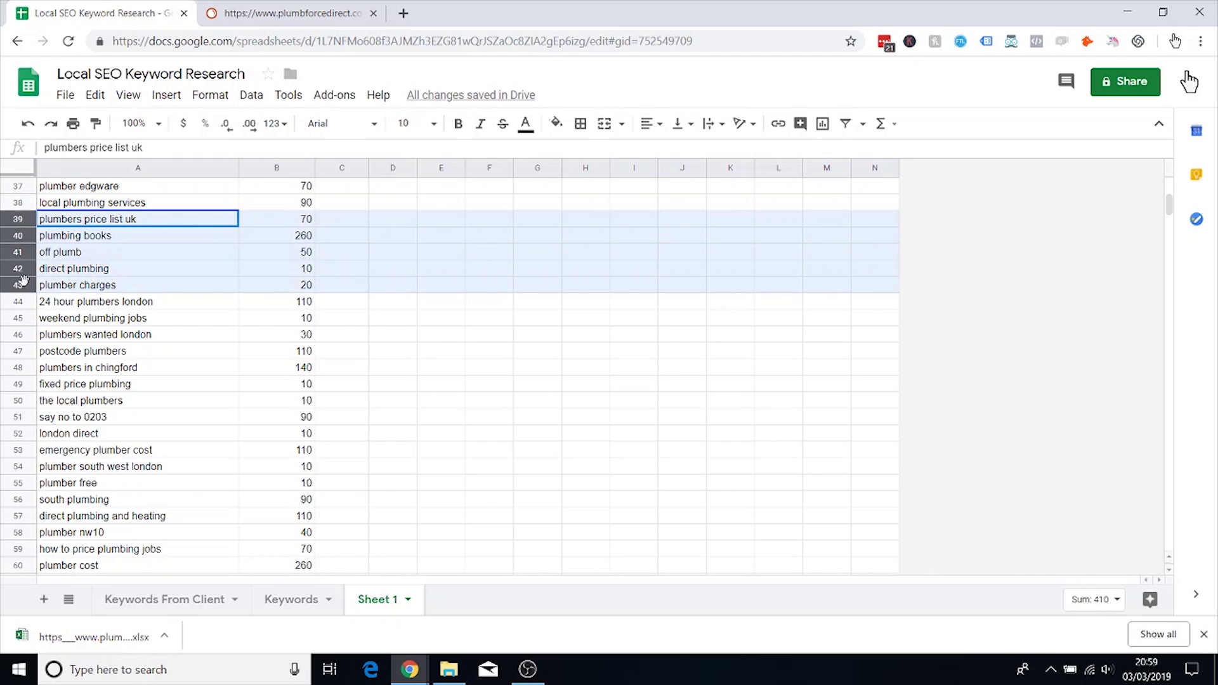
{"action": "right_click", "coordinate": [22, 279]}
{"action": "left_click", "coordinate": [75, 454]}
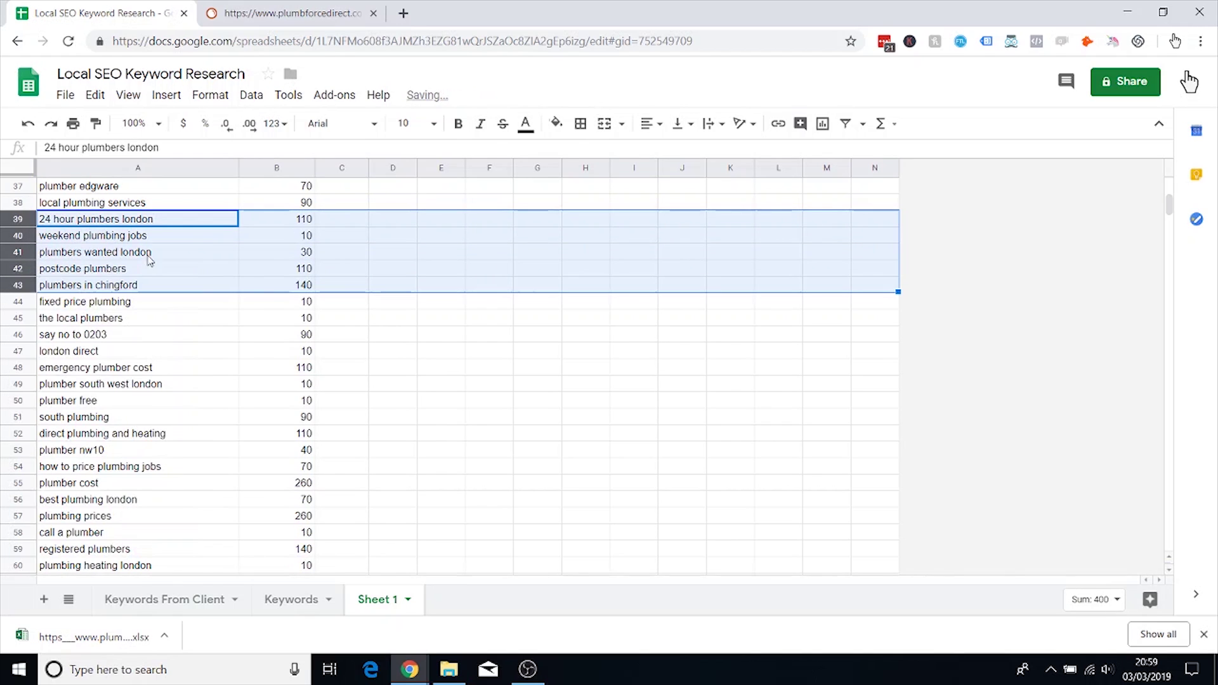
Step: Delete the "weekend plumbing jobs" row, keeping "24 hour plumbers london"
{"action": "left_click", "coordinate": [161, 223]}
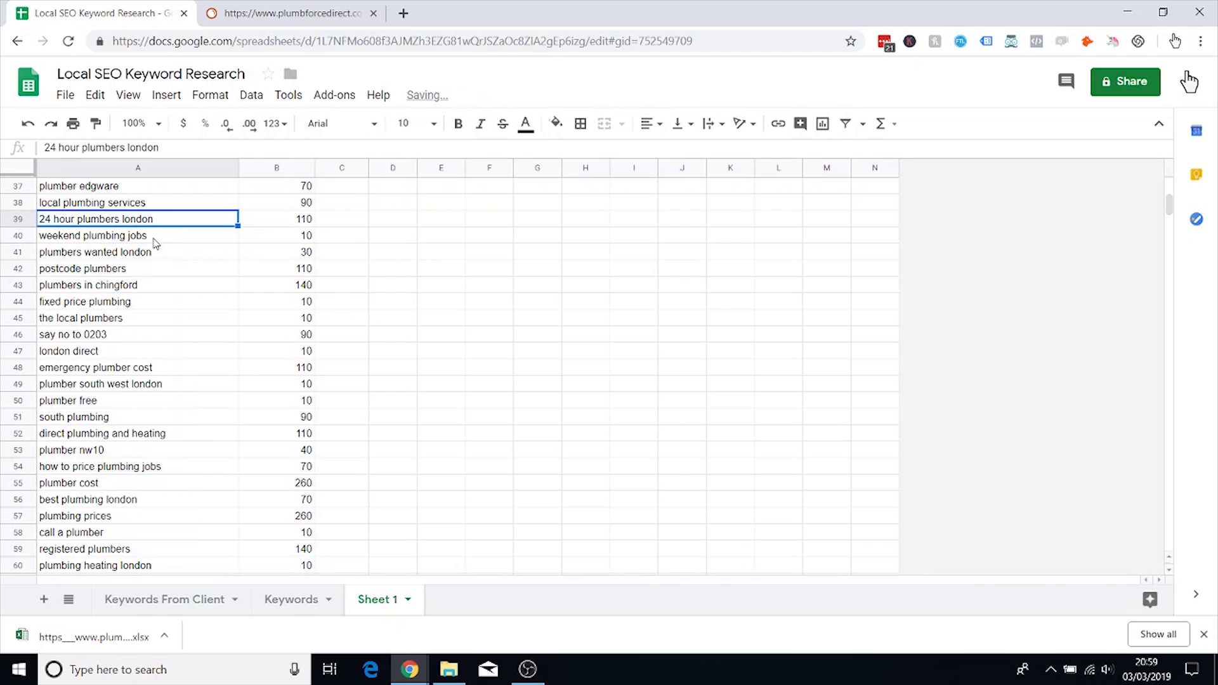
{"action": "left_click", "coordinate": [155, 241]}
{"action": "left_click", "coordinate": [20, 233]}
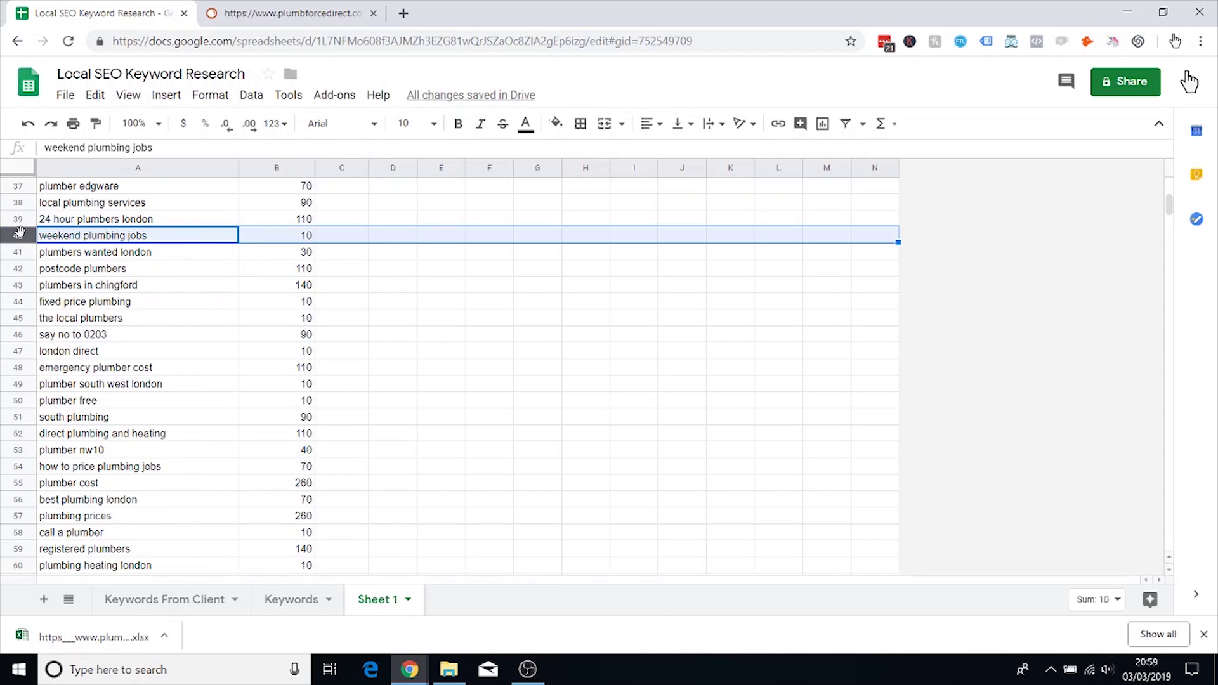
{"action": "right_click", "coordinate": [19, 233]}
{"action": "left_click", "coordinate": [99, 414]}
Step: Delete only the "plumbers wanted london" row, leaving "postcode plumbers" in the list
{"action": "left_click", "coordinate": [126, 240]}
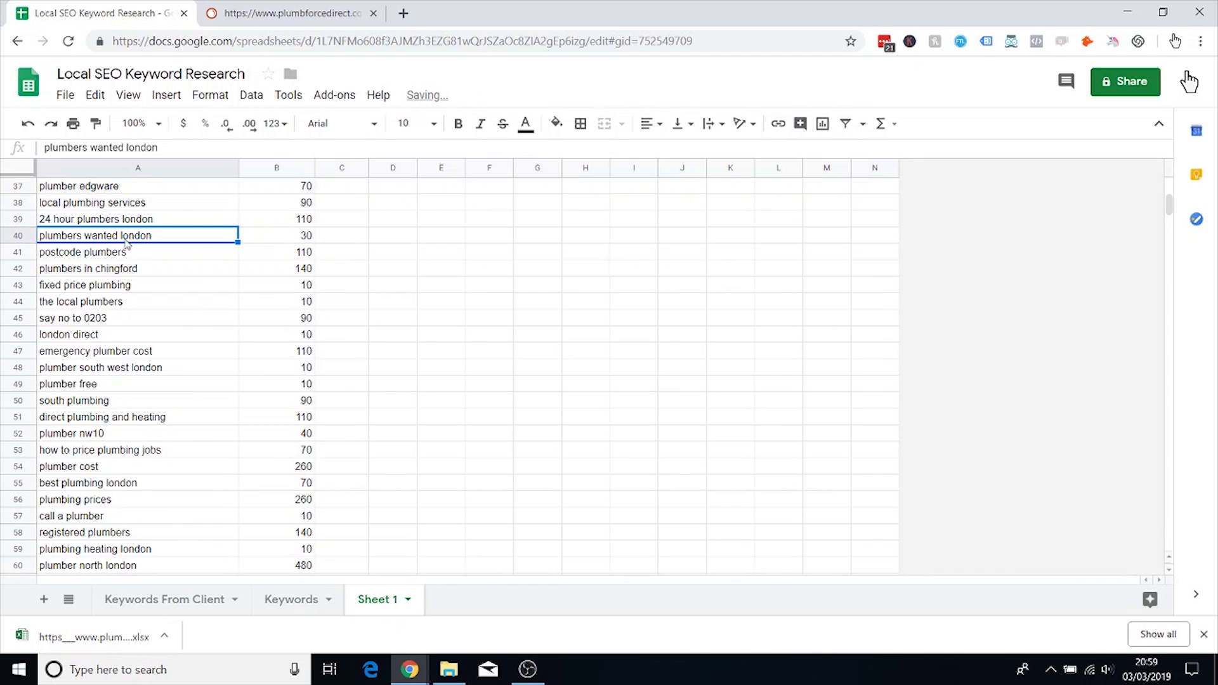
{"action": "left_click_drag", "start_coordinate": [18, 235], "coordinate": [18, 248]}
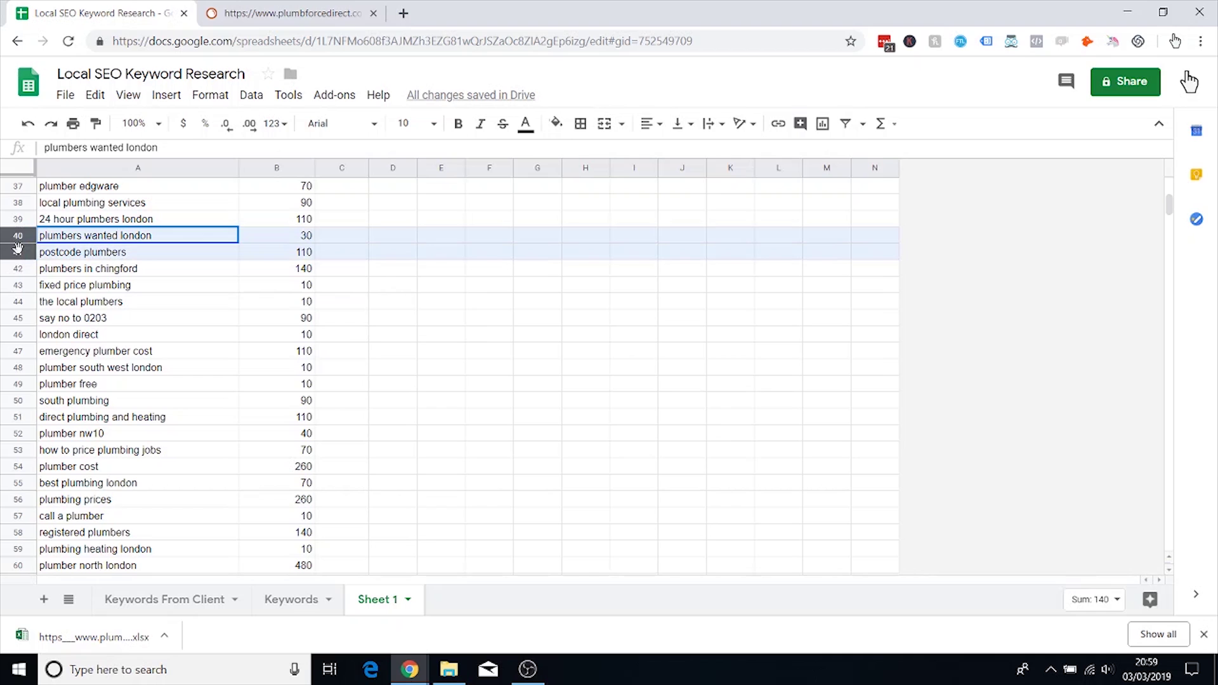
{"action": "left_click", "coordinate": [17, 241]}
{"action": "right_click", "coordinate": [18, 241]}
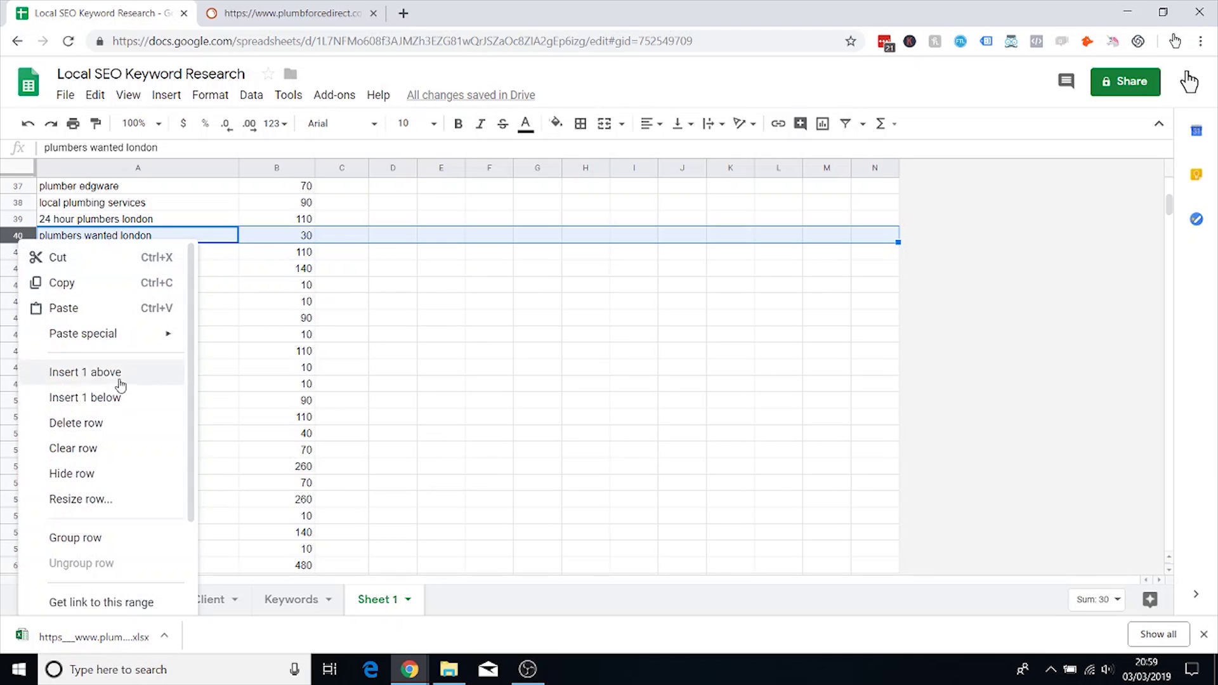
{"action": "left_click", "coordinate": [120, 423]}
Step: Check "postcode plumbers" in a Google search in the other browser window, and delete its row from the keyword sheet
{"action": "left_click", "coordinate": [139, 236]}
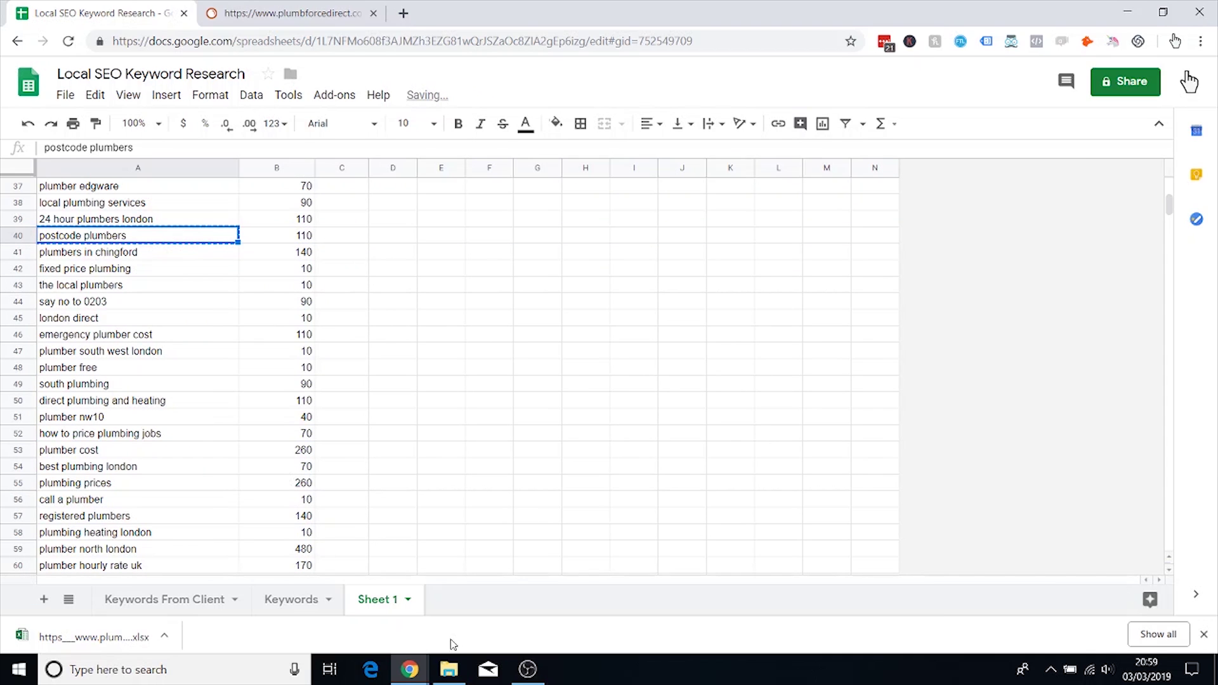
{"action": "left_click", "coordinate": [410, 670]}
{"action": "left_click", "coordinate": [400, 13]}
{"action": "type", "text": "postcode plumbers"}
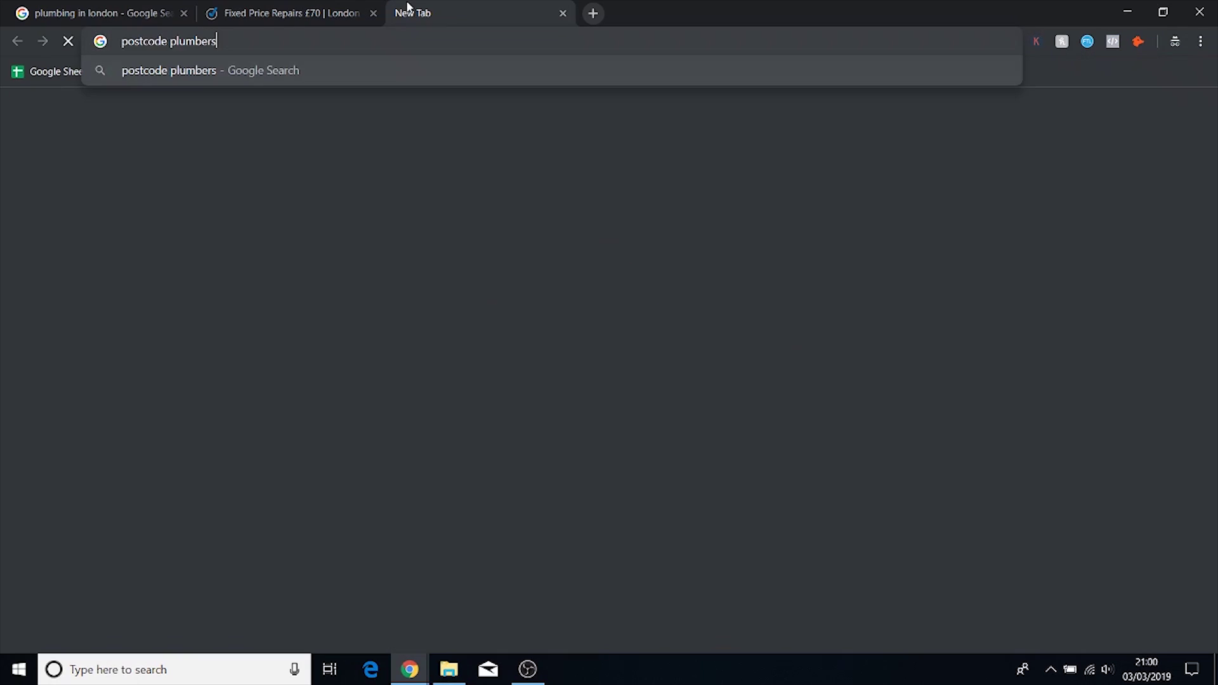
{"action": "key", "text": "Return"}
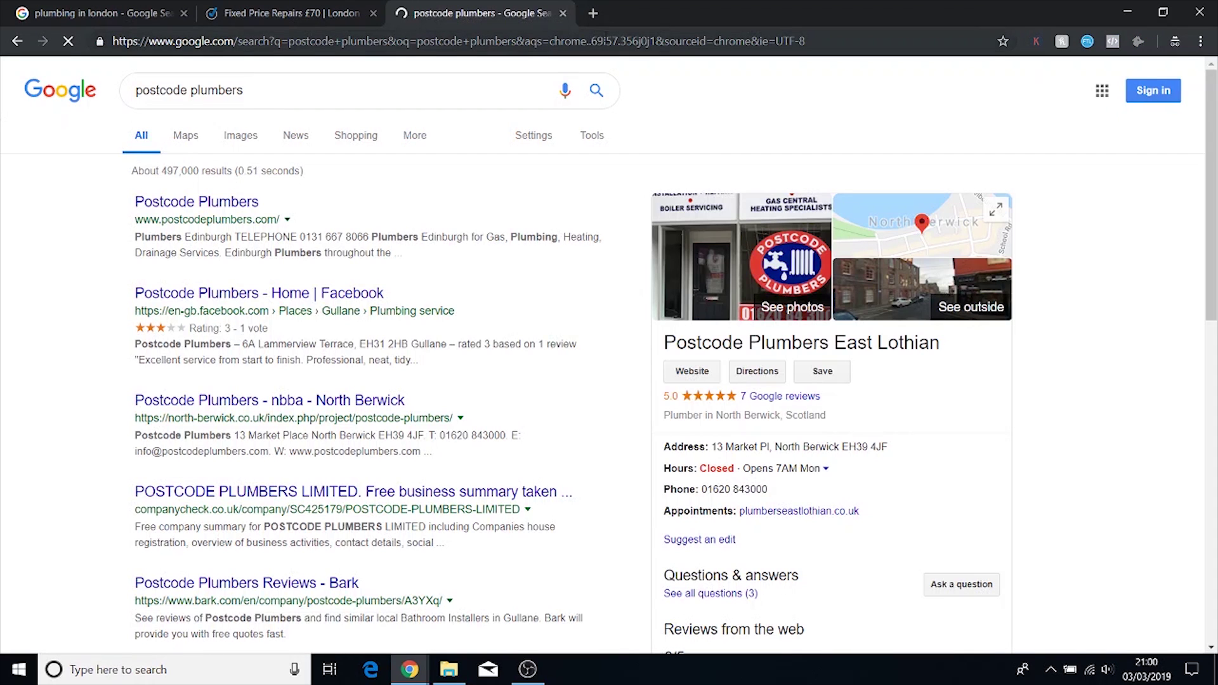
{"action": "left_click", "coordinate": [563, 14]}
{"action": "left_click", "coordinate": [1128, 12]}
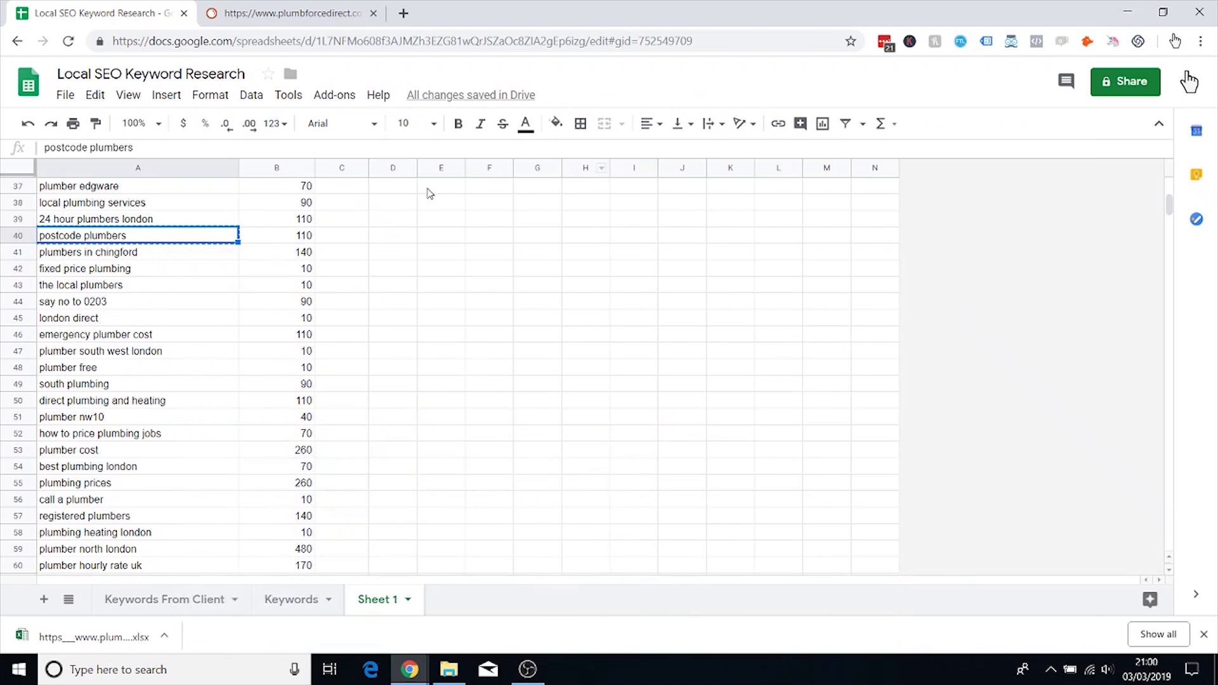
{"action": "right_click", "coordinate": [30, 237]}
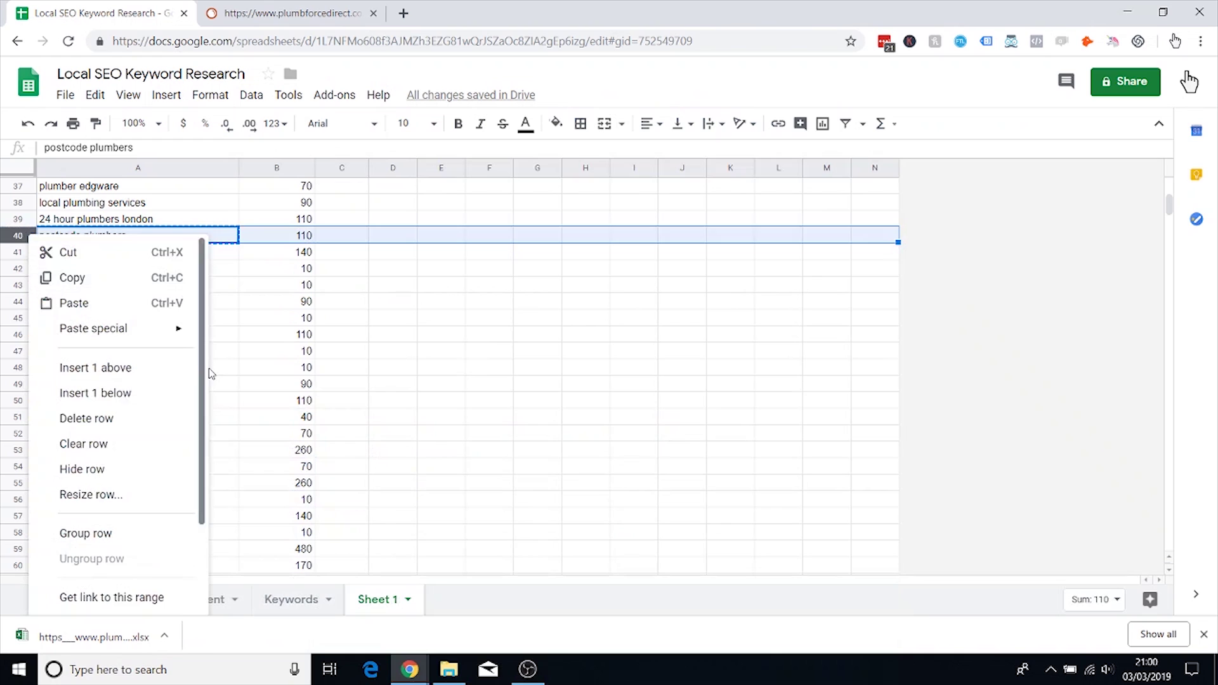
{"action": "left_click", "coordinate": [99, 418]}
Step: Delete the three rows from "the local plumbers" to "london direct", keeping "plumbers in chingford" and "fixed price plumbing"
{"action": "left_click", "coordinate": [150, 243]}
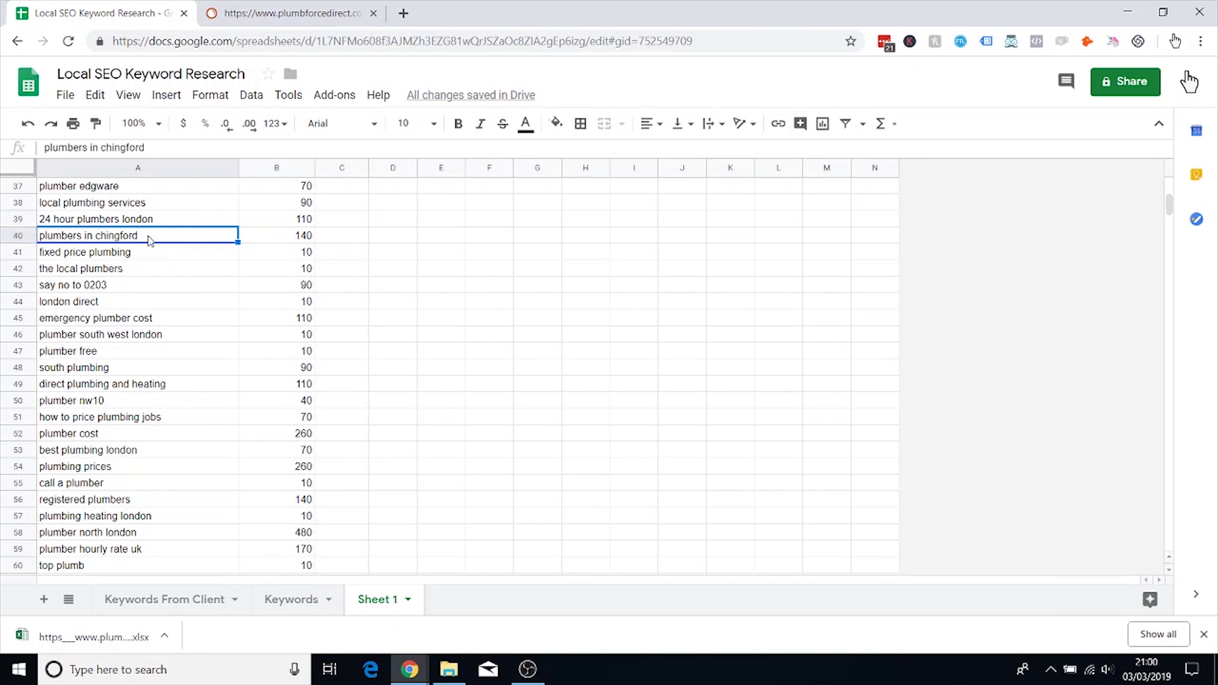
{"action": "left_click", "coordinate": [155, 255]}
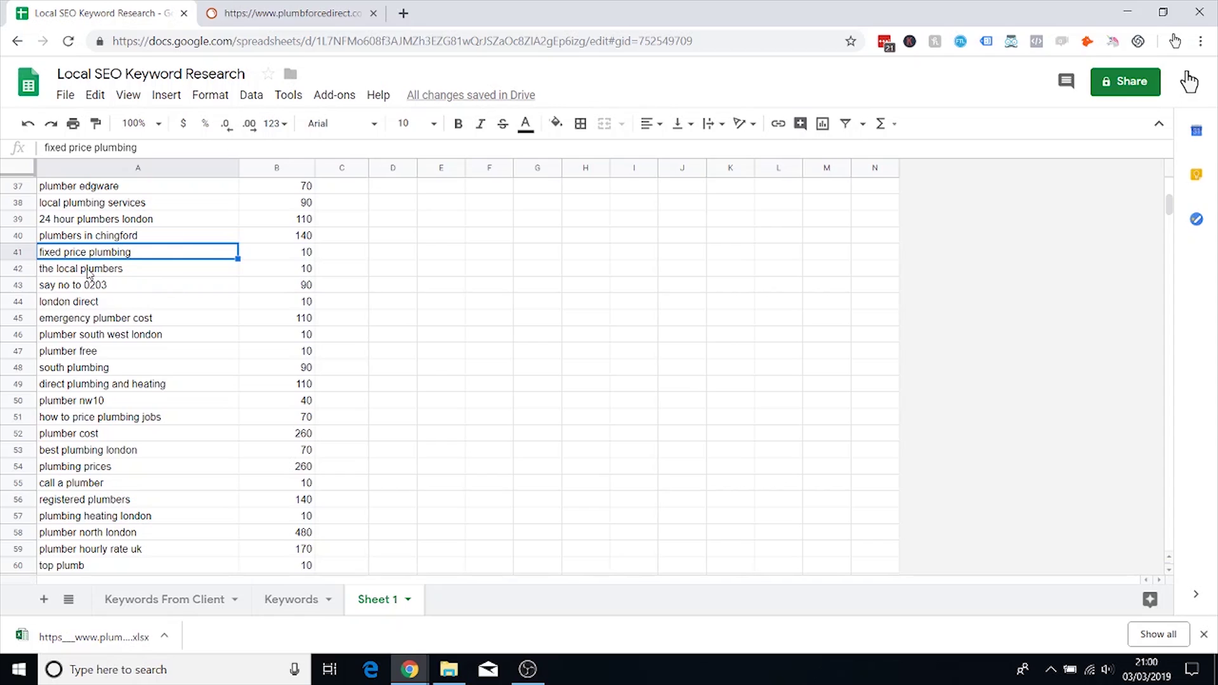
{"action": "left_click", "coordinate": [122, 274]}
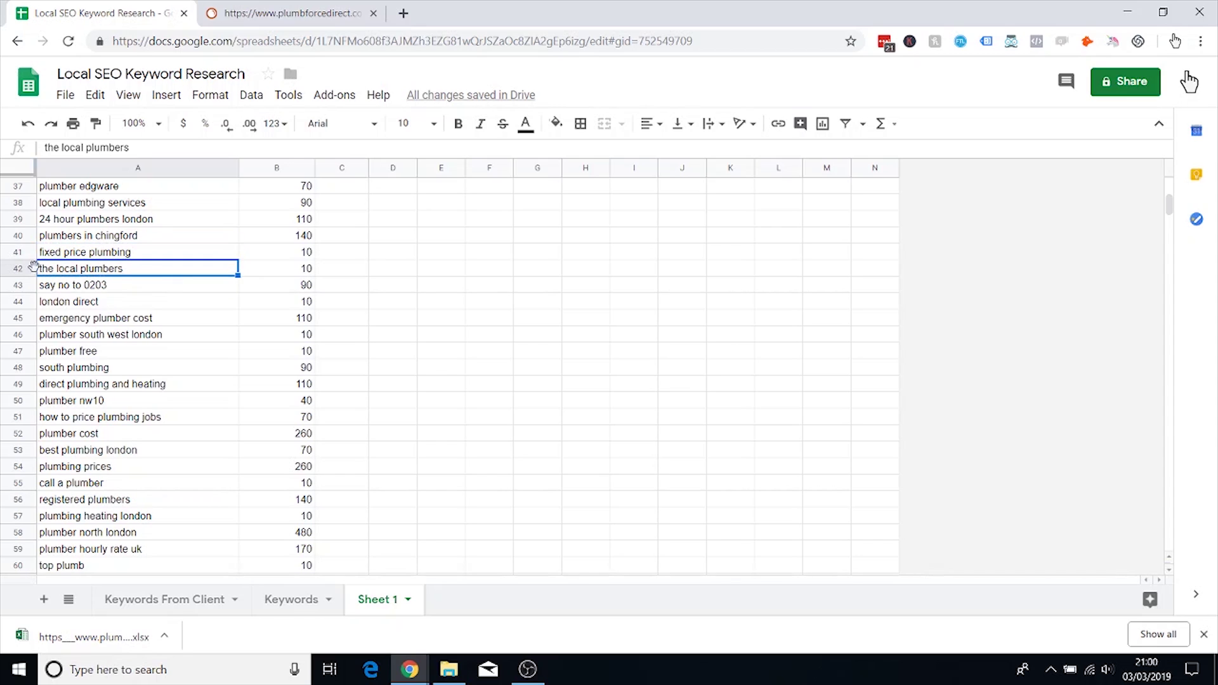
{"action": "left_click_drag", "start_coordinate": [29, 269], "coordinate": [26, 300]}
{"action": "right_click", "coordinate": [25, 300]}
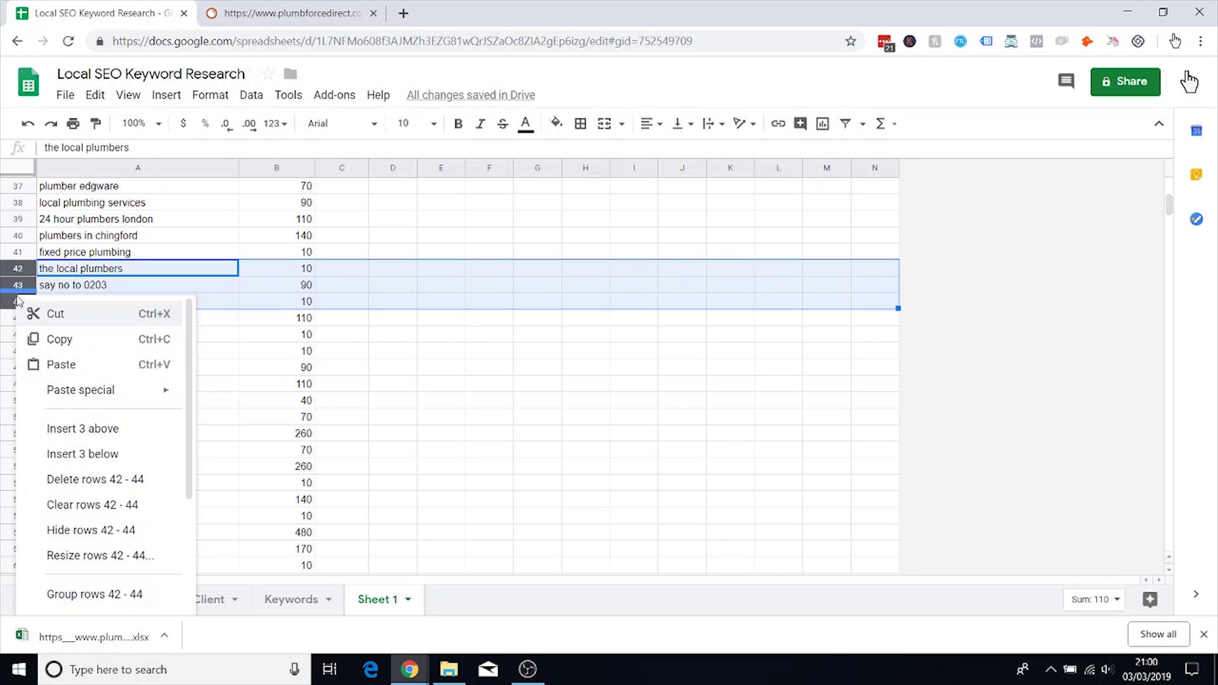
{"action": "left_click", "coordinate": [89, 478]}
Step: Delete the "plumber free" row, keeping "emergency plumber cost" and "plumber south west london"
{"action": "left_click", "coordinate": [137, 274]}
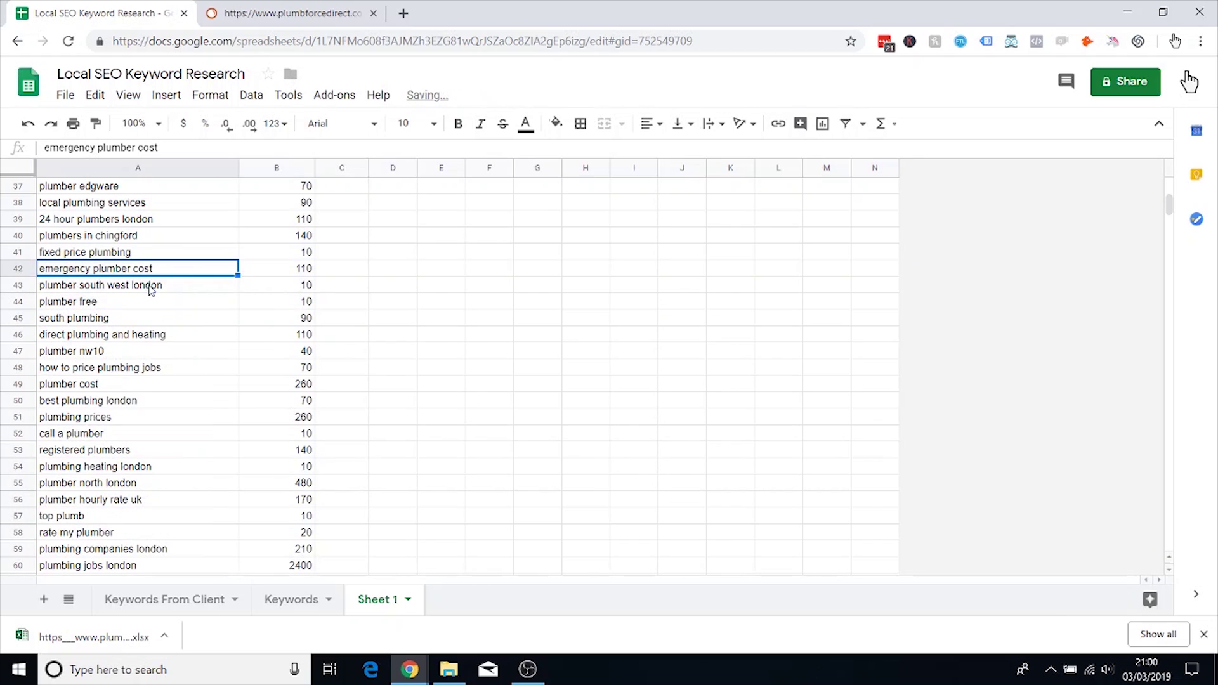
{"action": "left_click", "coordinate": [150, 280]}
{"action": "left_click", "coordinate": [153, 274]}
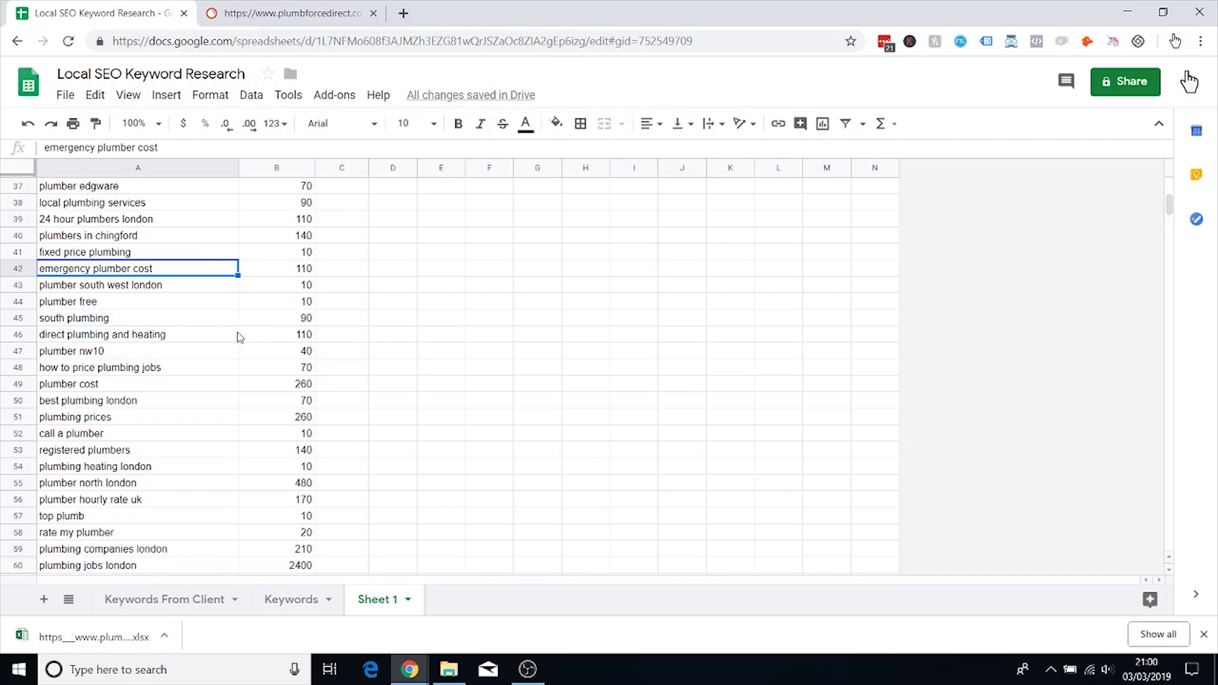
{"action": "left_click", "coordinate": [188, 286]}
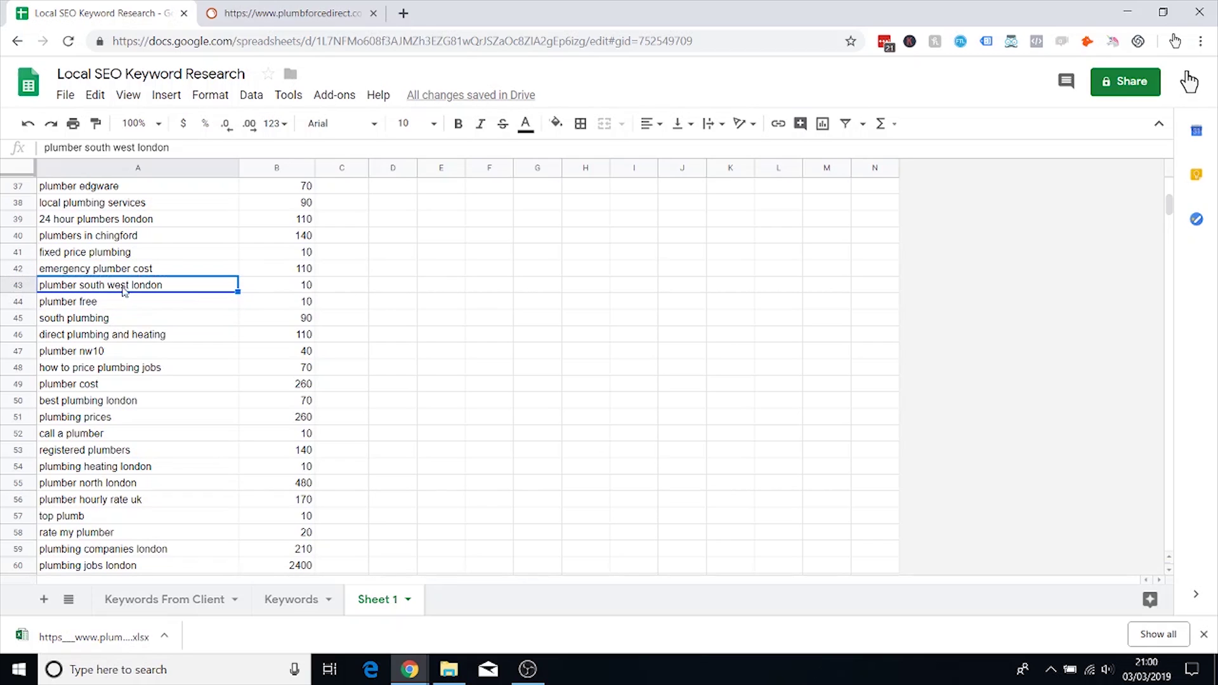
{"action": "left_click", "coordinate": [88, 305]}
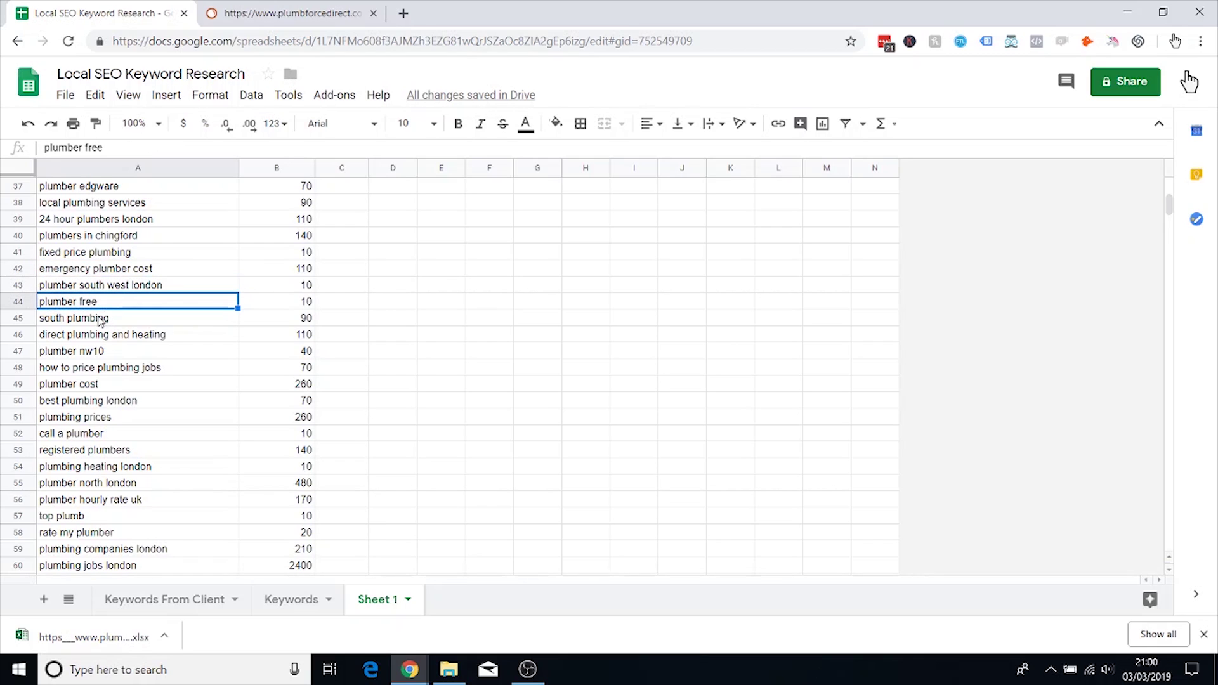
{"action": "right_click", "coordinate": [21, 305]}
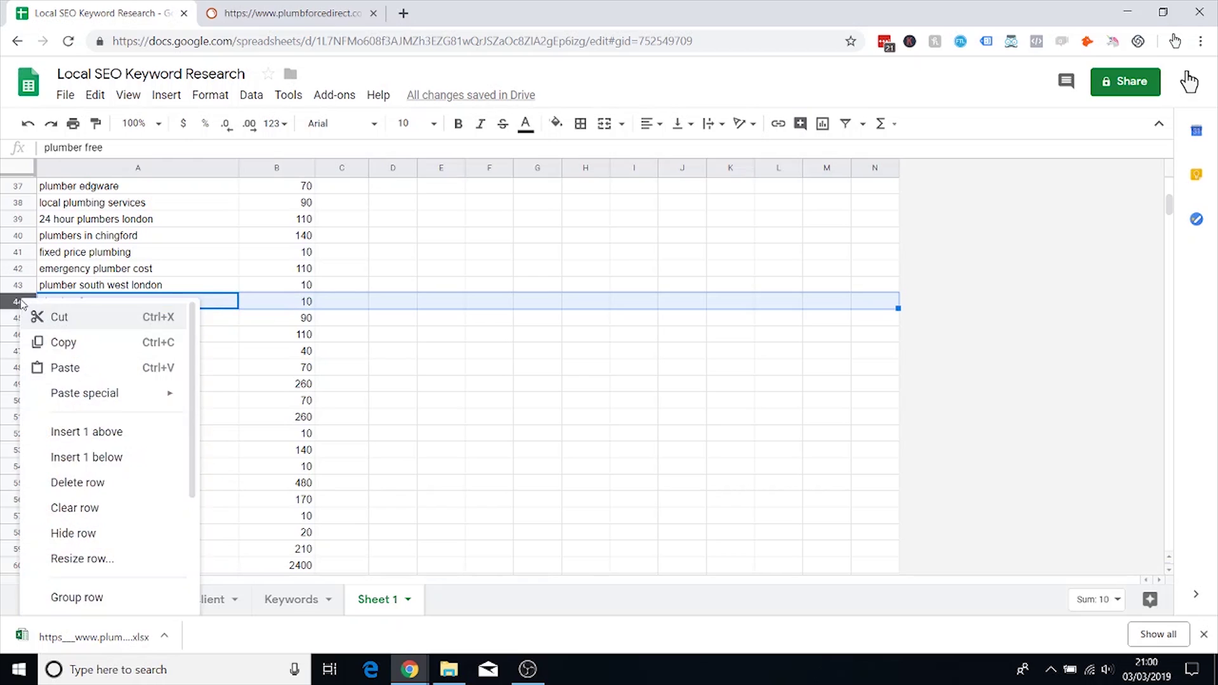
{"action": "left_click", "coordinate": [86, 482]}
Step: Search Google for "south plumbing" in the other browser window and examine the results for branded listings
{"action": "left_click", "coordinate": [114, 305]}
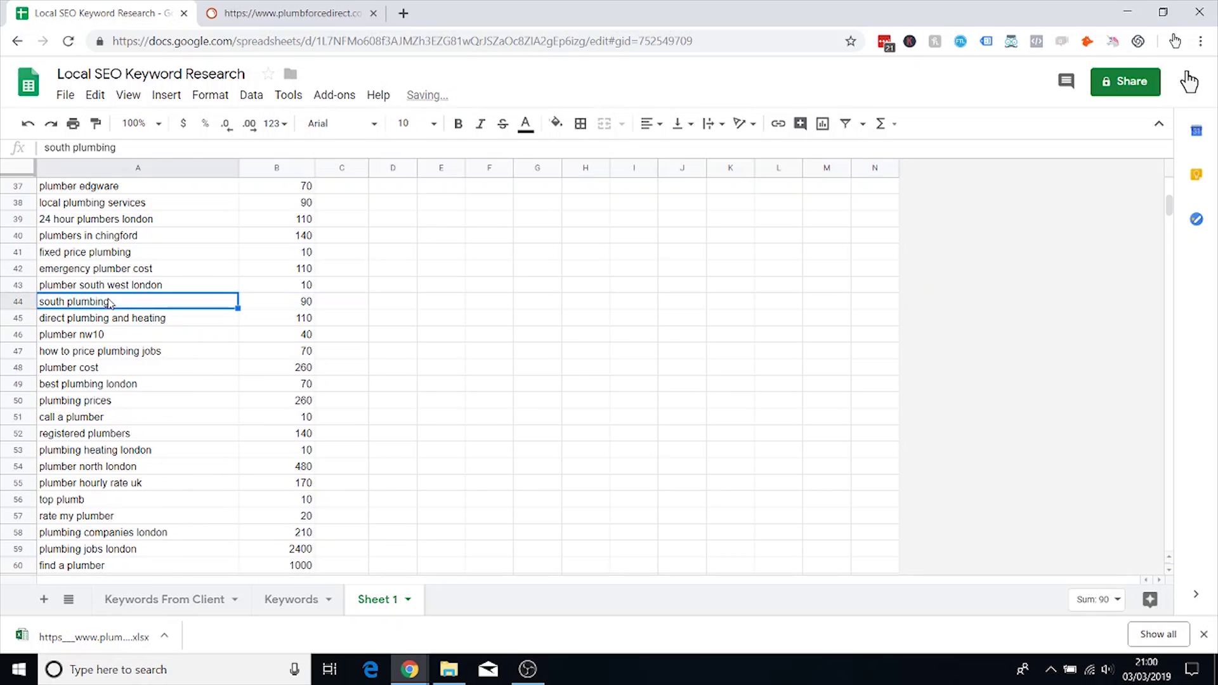
{"action": "key", "text": "ctrl+c"}
{"action": "left_click", "coordinate": [419, 660]}
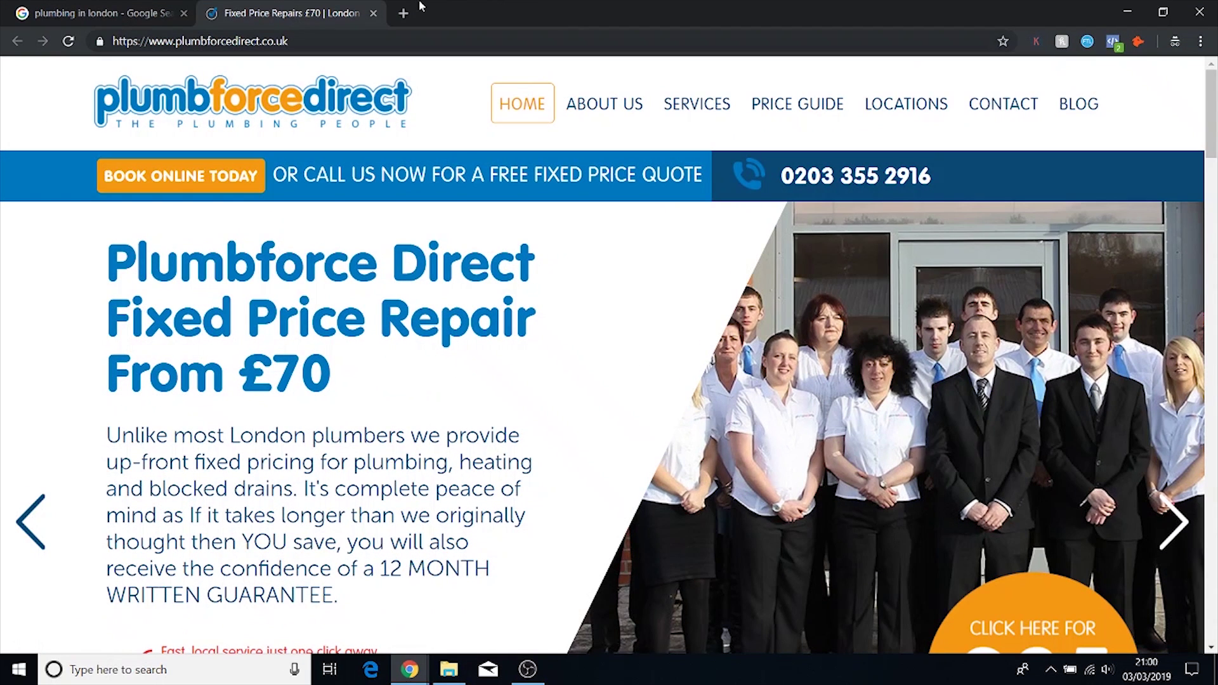
{"action": "left_click", "coordinate": [404, 13]}
{"action": "key", "text": "ctrl+v"}
{"action": "key", "text": "Return"}
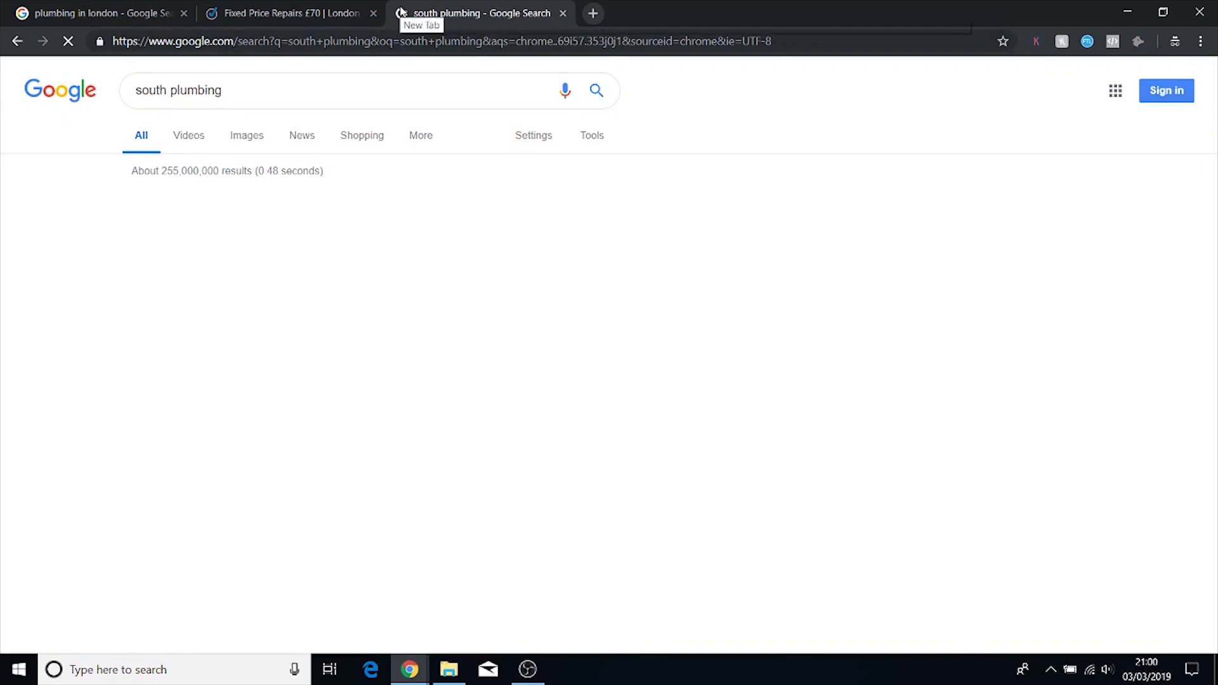
{"action": "scroll", "coordinate": [606, 182], "scroll_direction": "down", "scroll_amount": 5}
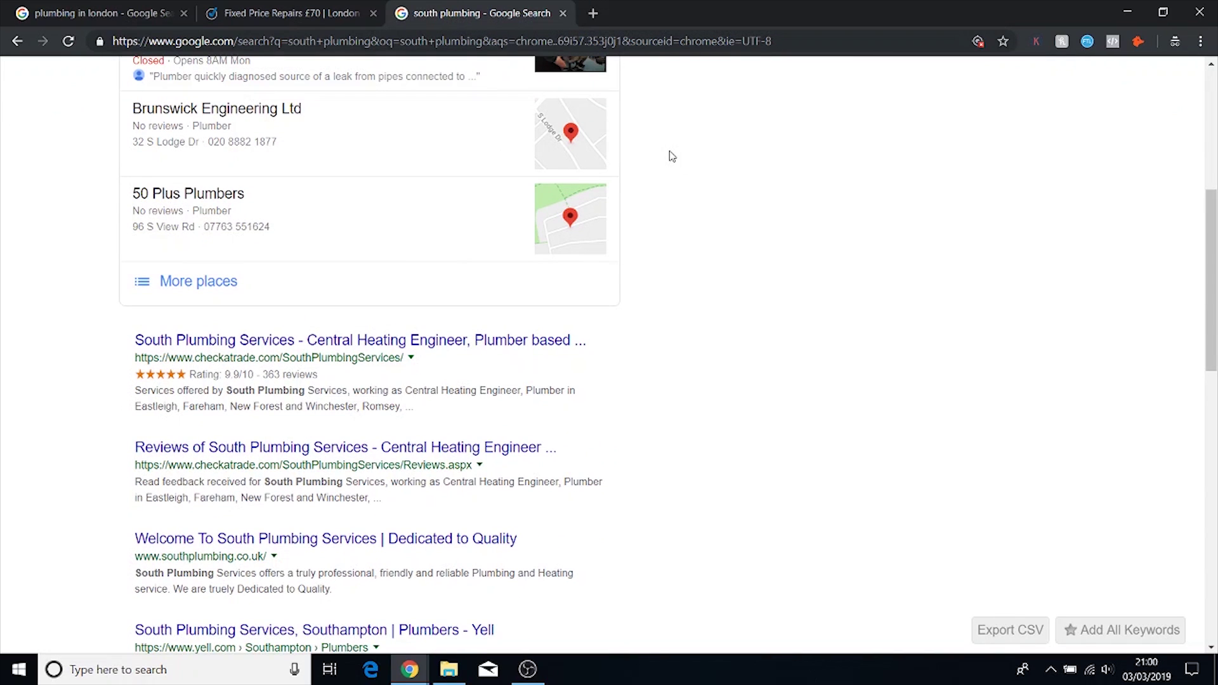
{"action": "scroll", "coordinate": [644, 135], "scroll_direction": "down", "scroll_amount": 1}
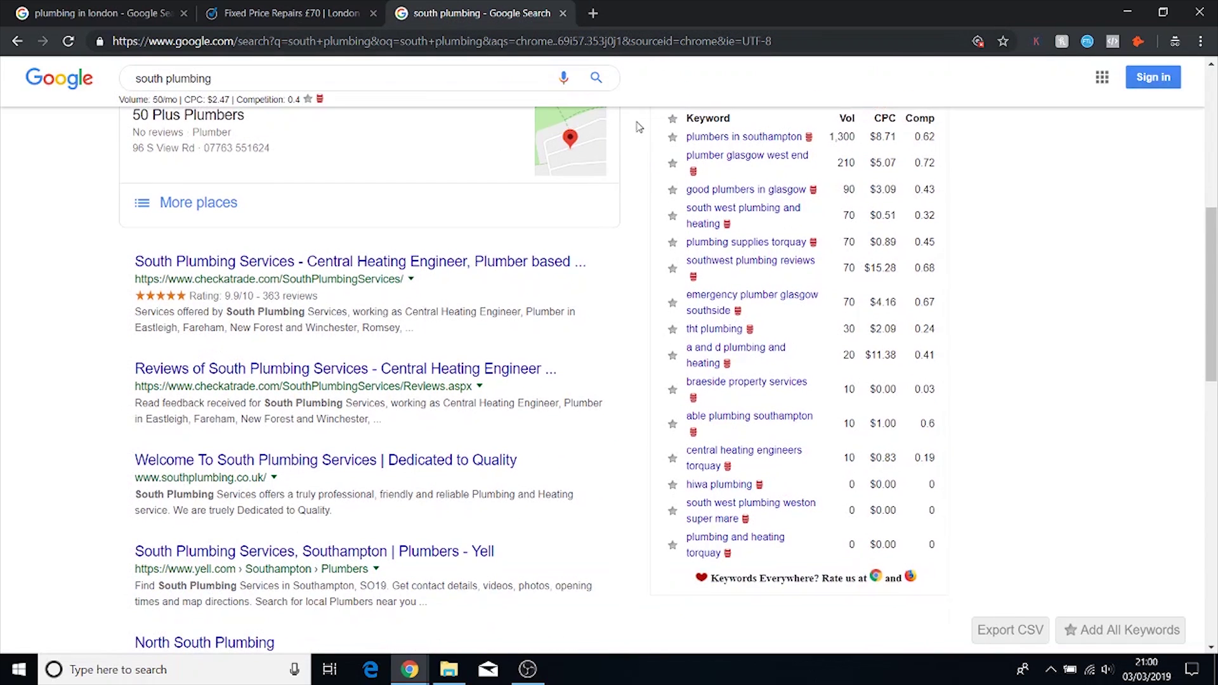
{"action": "scroll", "coordinate": [639, 127], "scroll_direction": "down", "scroll_amount": 2}
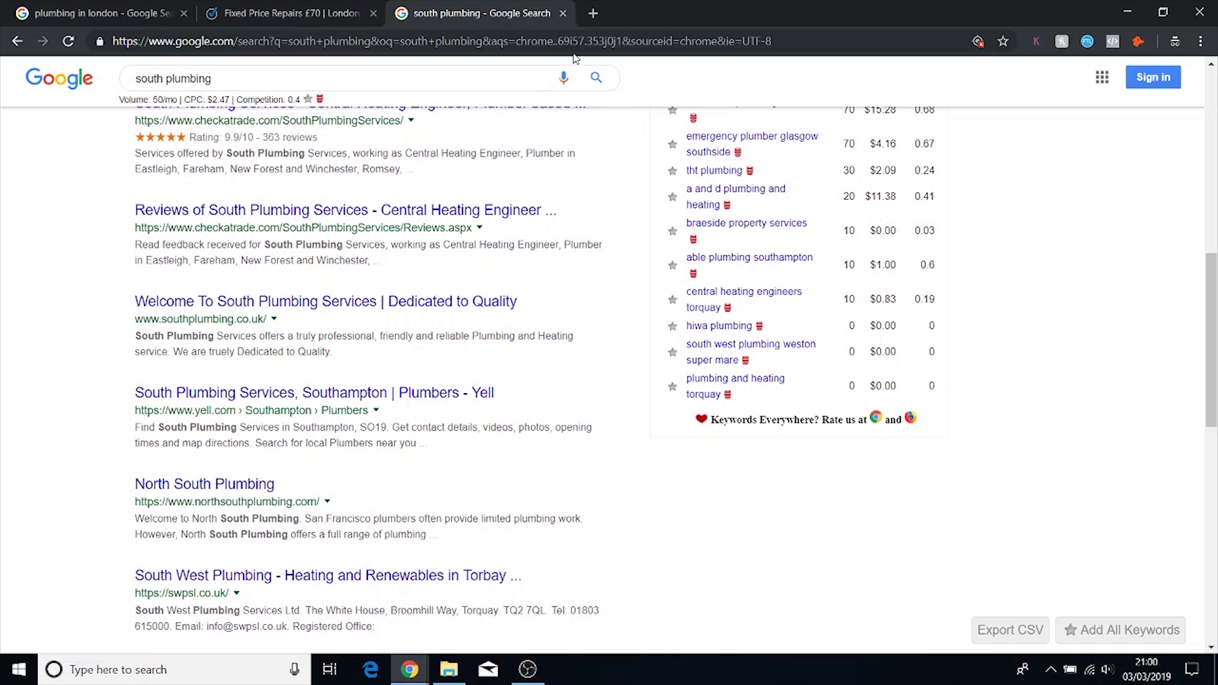
Step: Return to the keyword sheet and delete the "south plumbing" row
{"action": "key", "text": "ctrl+shift+Tab"}
{"action": "key", "text": "alt+Tab"}
{"action": "left_click", "coordinate": [18, 301]}
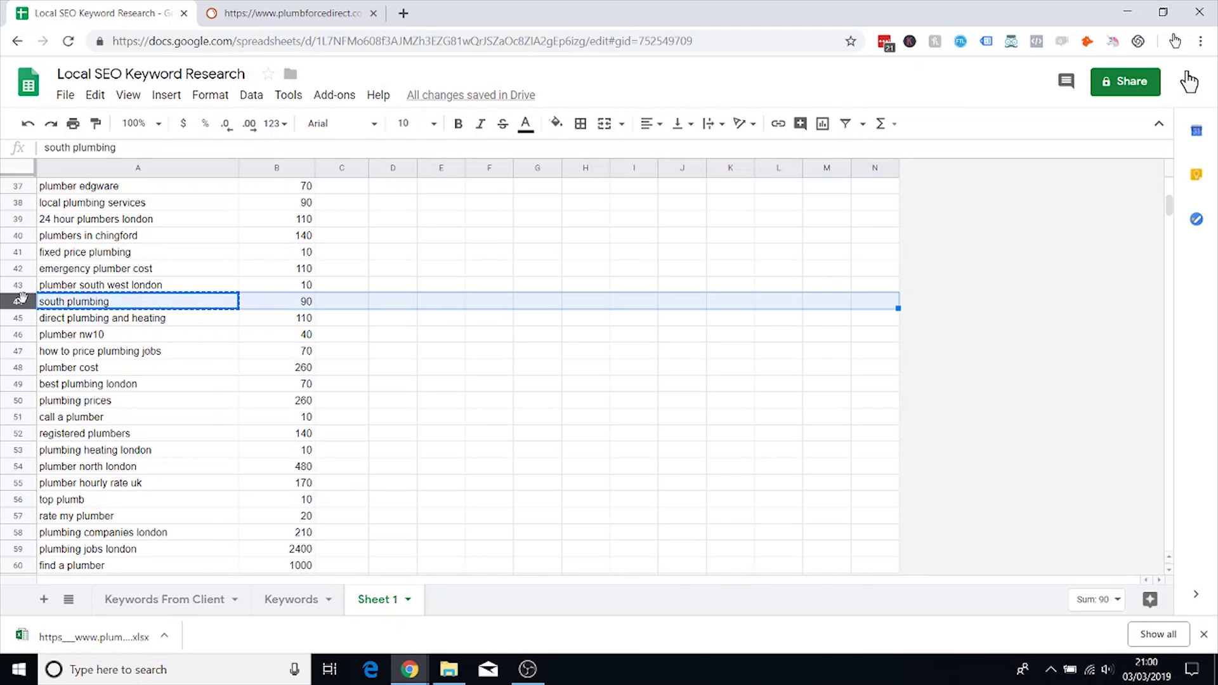
{"action": "right_click", "coordinate": [19, 295]}
{"action": "left_click", "coordinate": [95, 483]}
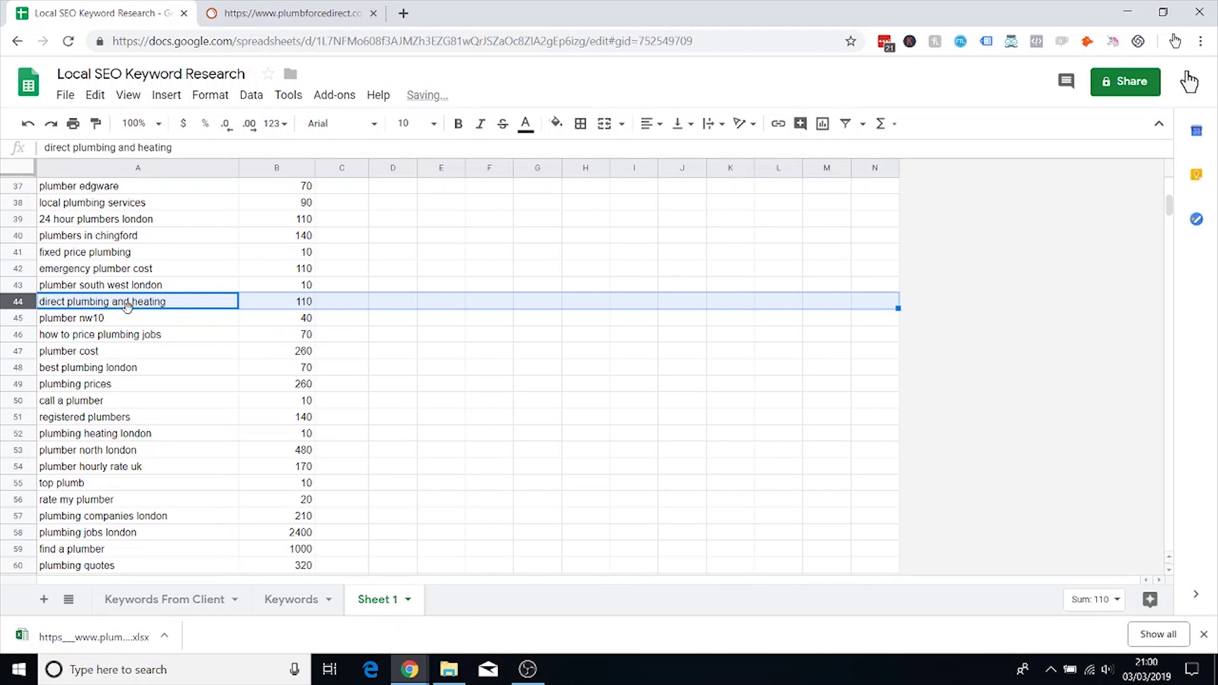
Step: Delete the "direct plumbing and heating" row, keeping "plumber nw10" in the list
{"action": "left_click", "coordinate": [23, 302]}
{"action": "right_click", "coordinate": [23, 301]}
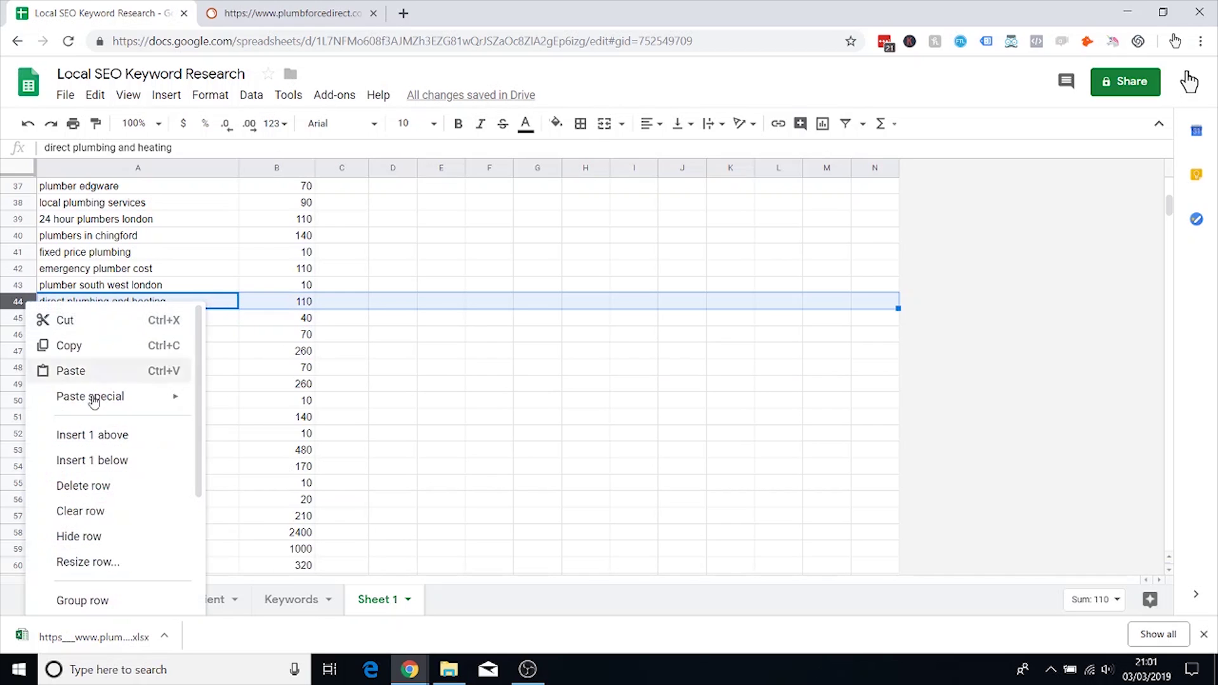
{"action": "left_click", "coordinate": [89, 484]}
{"action": "left_click", "coordinate": [94, 306]}
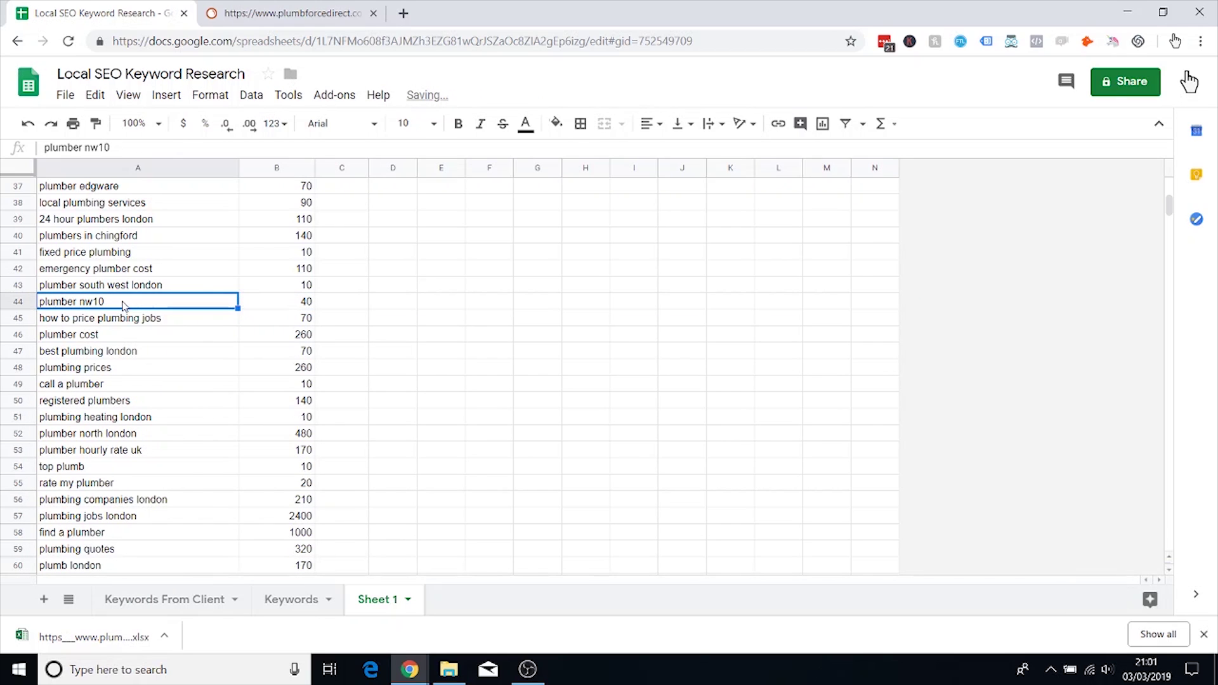
Step: Delete the two pricing rows "how to price plumbing jobs" and "plumber cost"
{"action": "left_click", "coordinate": [89, 319]}
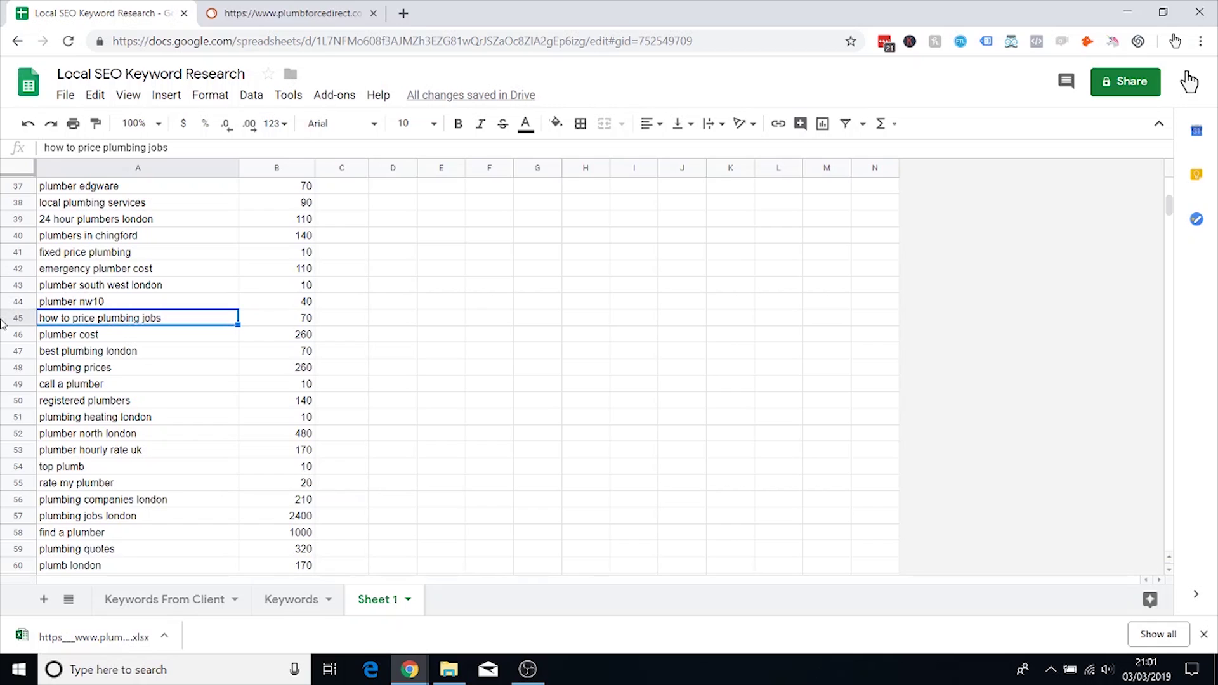
{"action": "left_click_drag", "start_coordinate": [18, 318], "coordinate": [17, 334]}
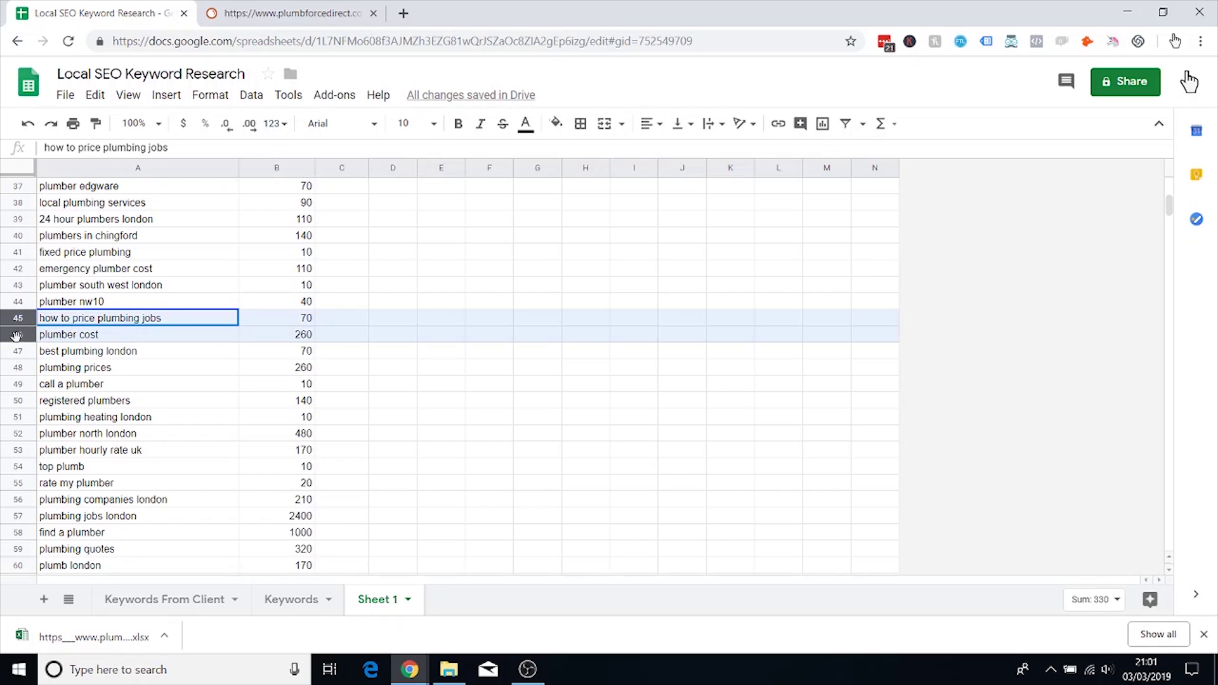
{"action": "right_click", "coordinate": [17, 335]}
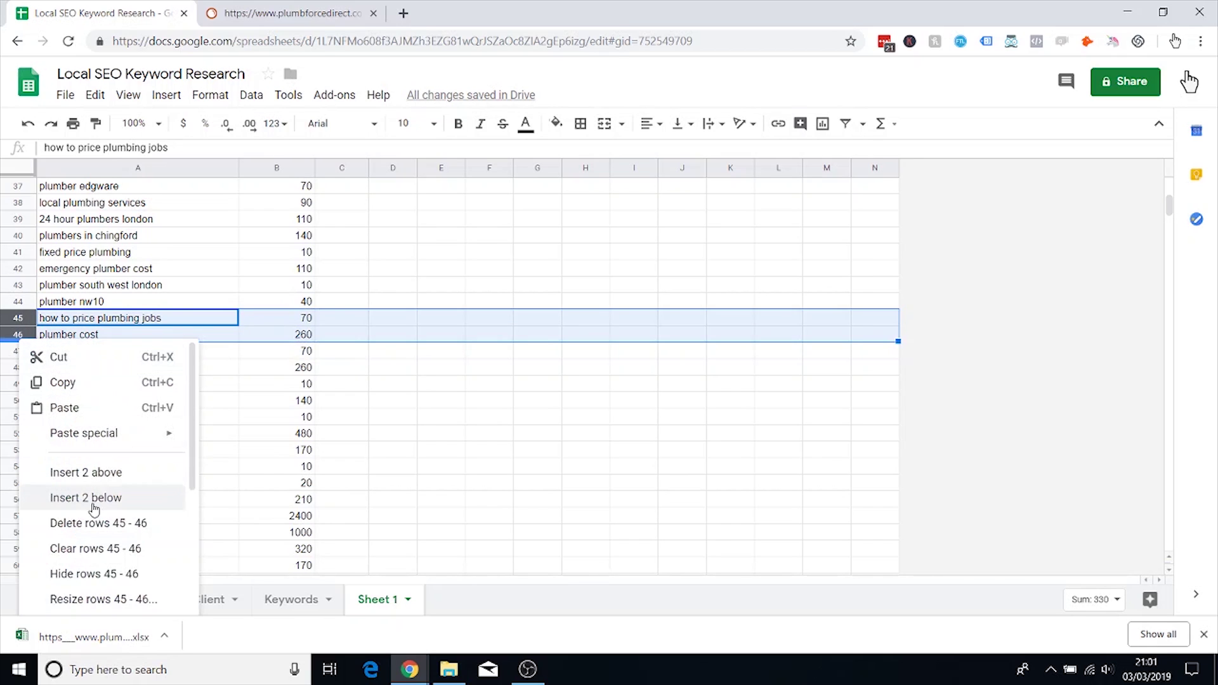
{"action": "left_click", "coordinate": [101, 523]}
{"action": "left_click", "coordinate": [132, 323]}
{"action": "left_click", "coordinate": [128, 338]}
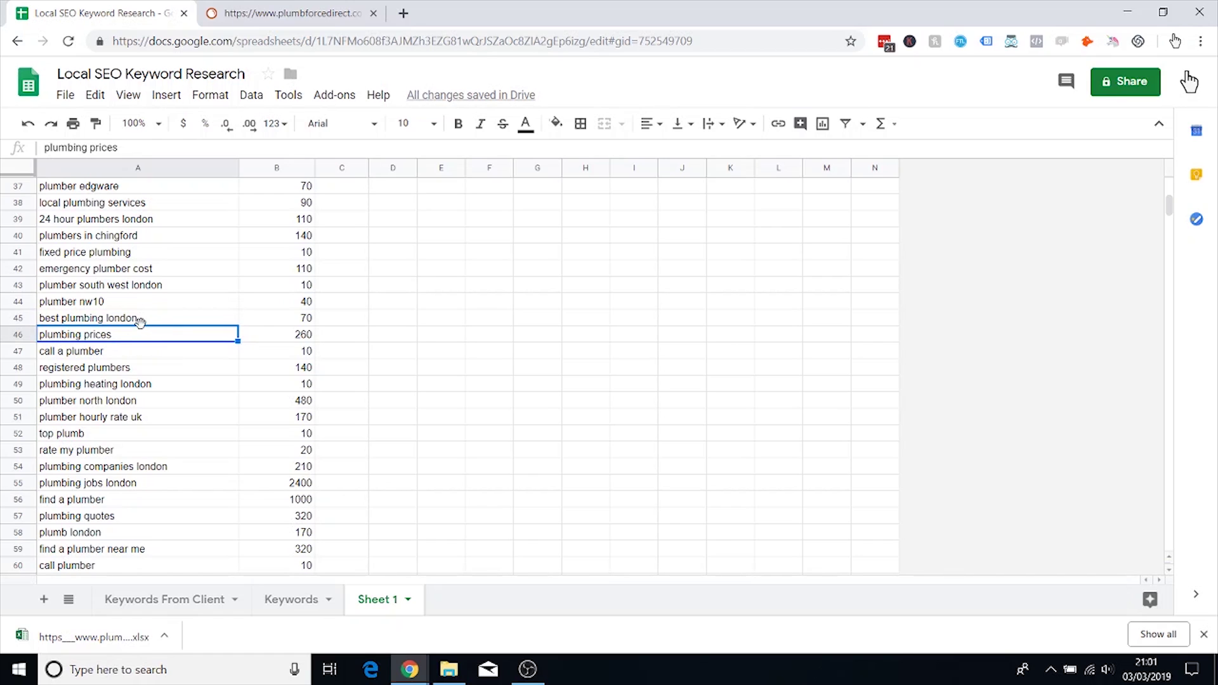
{"action": "left_click", "coordinate": [18, 335]}
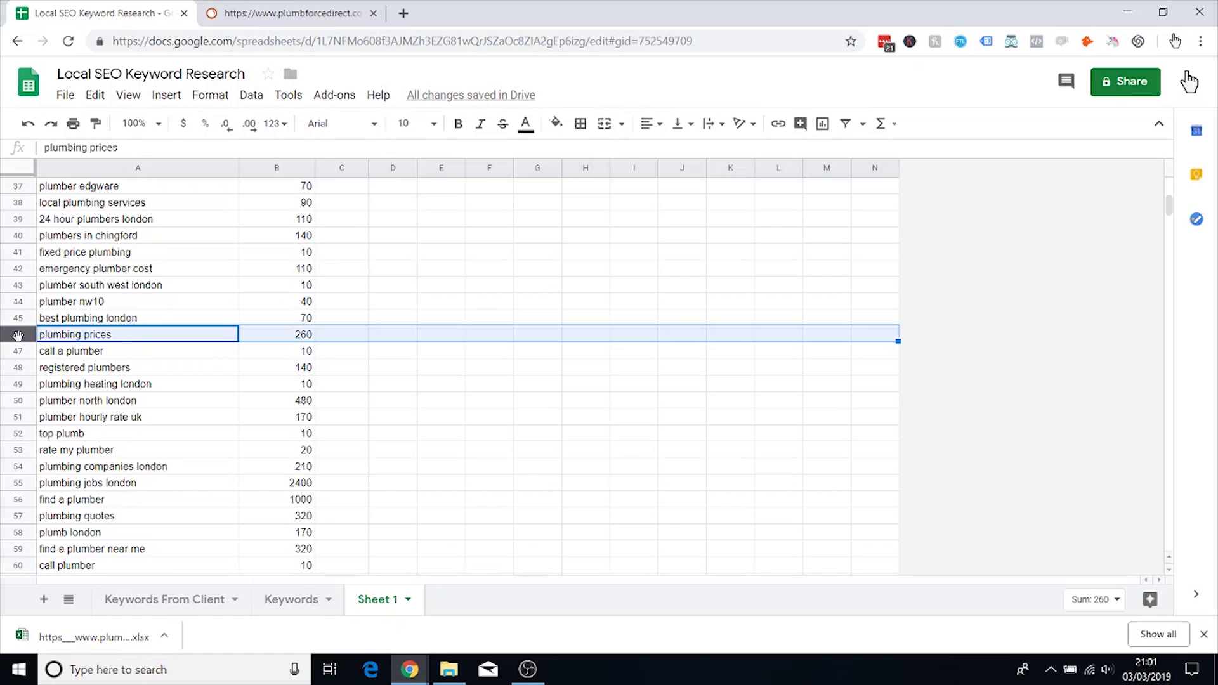
{"action": "left_click", "coordinate": [18, 335]}
{"action": "right_click", "coordinate": [18, 335]}
{"action": "key", "text": "Escape"}
{"action": "left_click", "coordinate": [185, 341]}
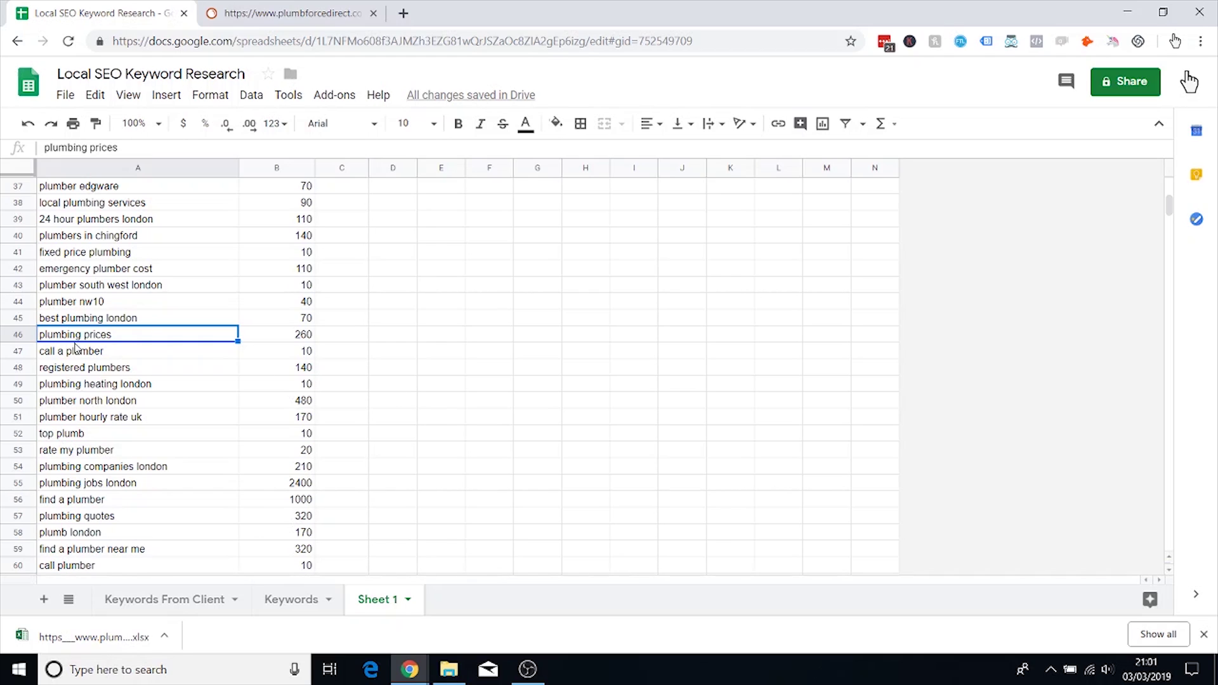
Step: Review the keywords from "call a plumber" to "plumber hourly rate uk" for relevance, keeping every row
{"action": "left_click", "coordinate": [107, 355]}
{"action": "scroll", "coordinate": [176, 338], "scroll_direction": "down", "scroll_amount": 1}
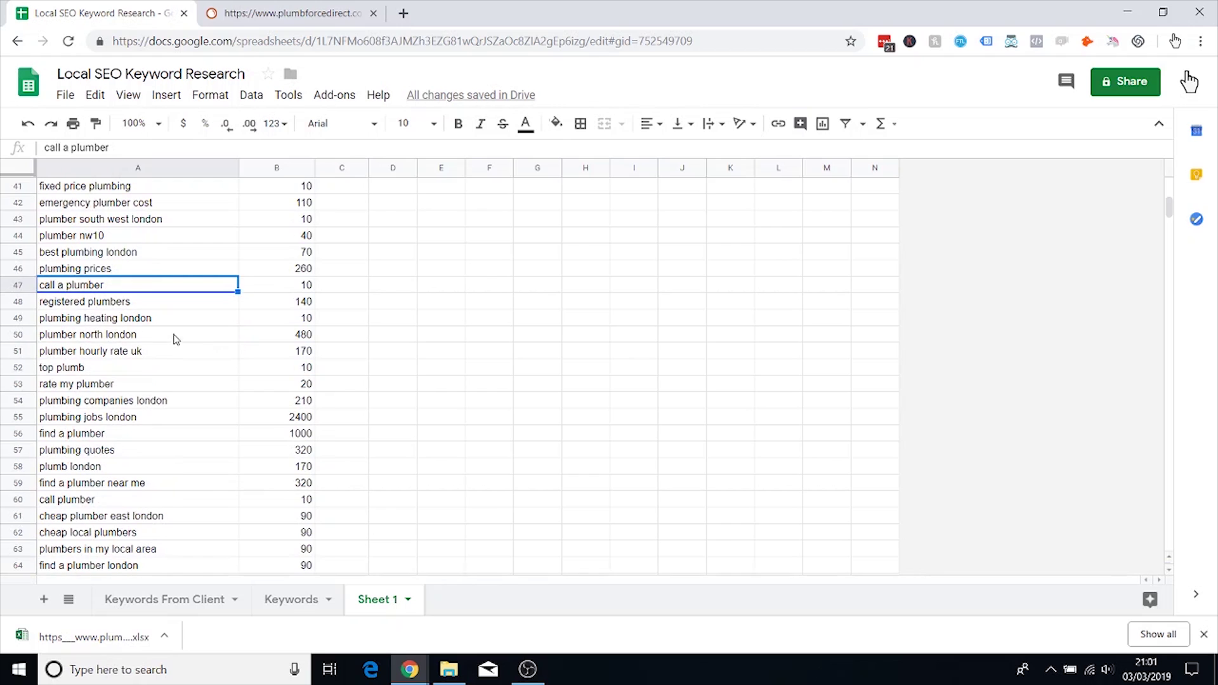
{"action": "left_click", "coordinate": [140, 303]}
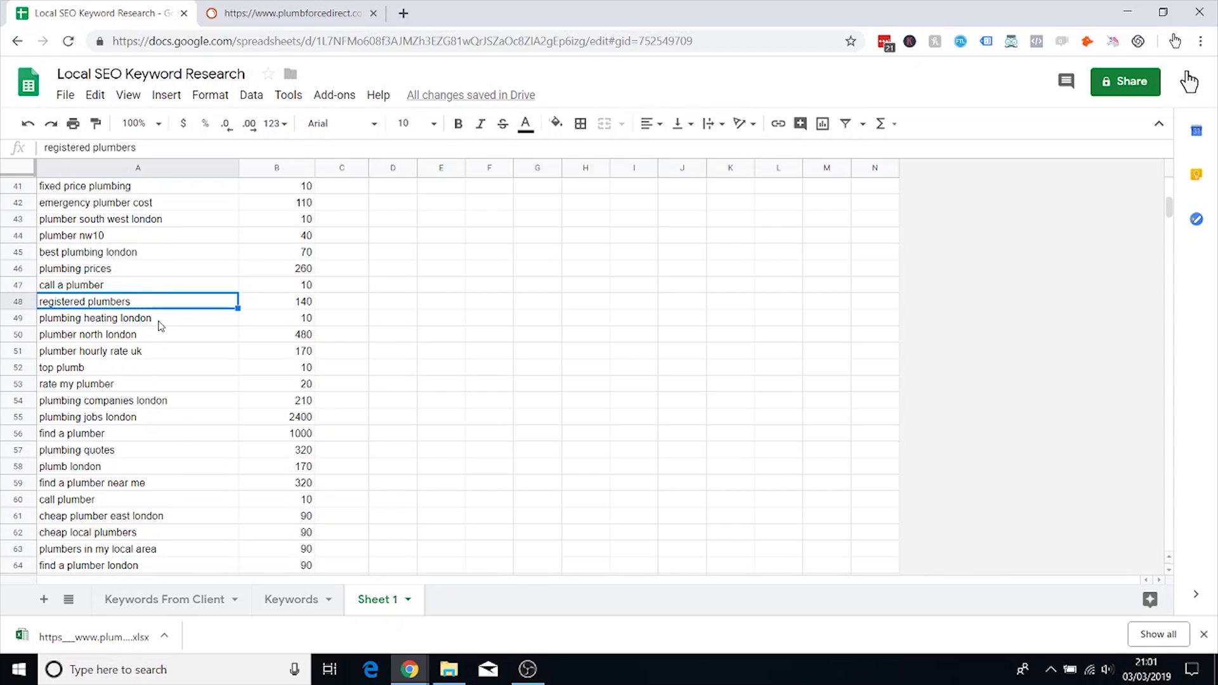
{"action": "left_click", "coordinate": [160, 324]}
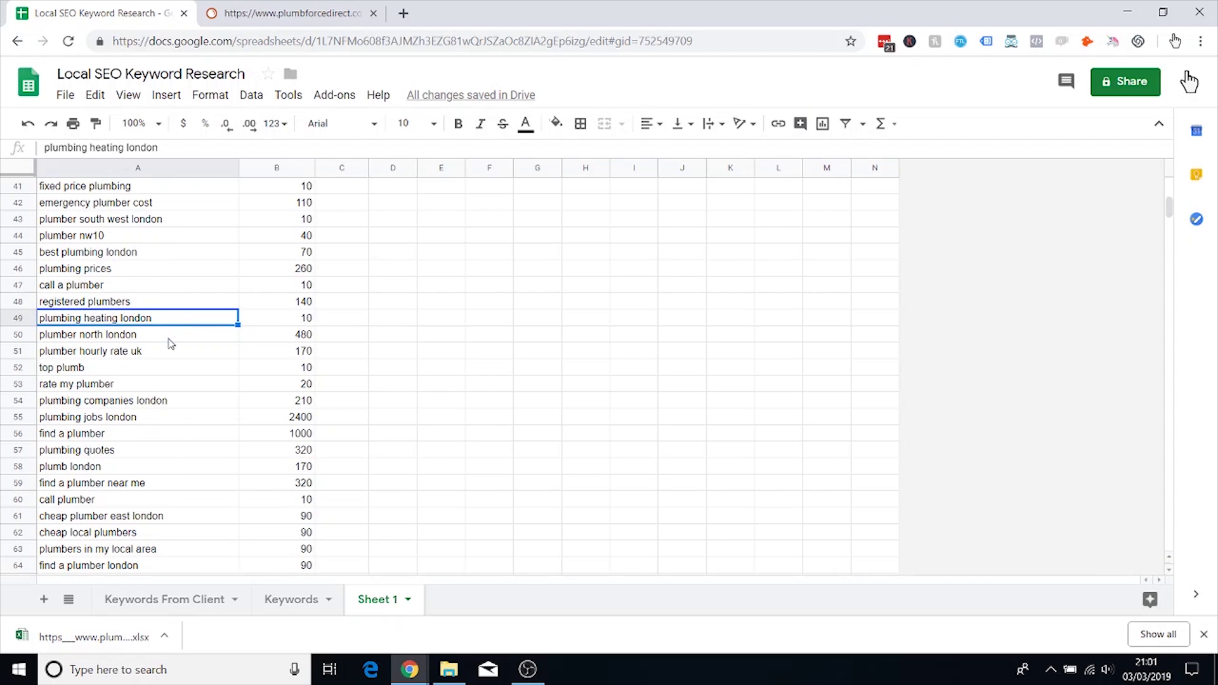
{"action": "left_click", "coordinate": [170, 341]}
{"action": "left_click", "coordinate": [175, 362]}
{"action": "scroll", "coordinate": [191, 349], "scroll_direction": "down", "scroll_amount": 1}
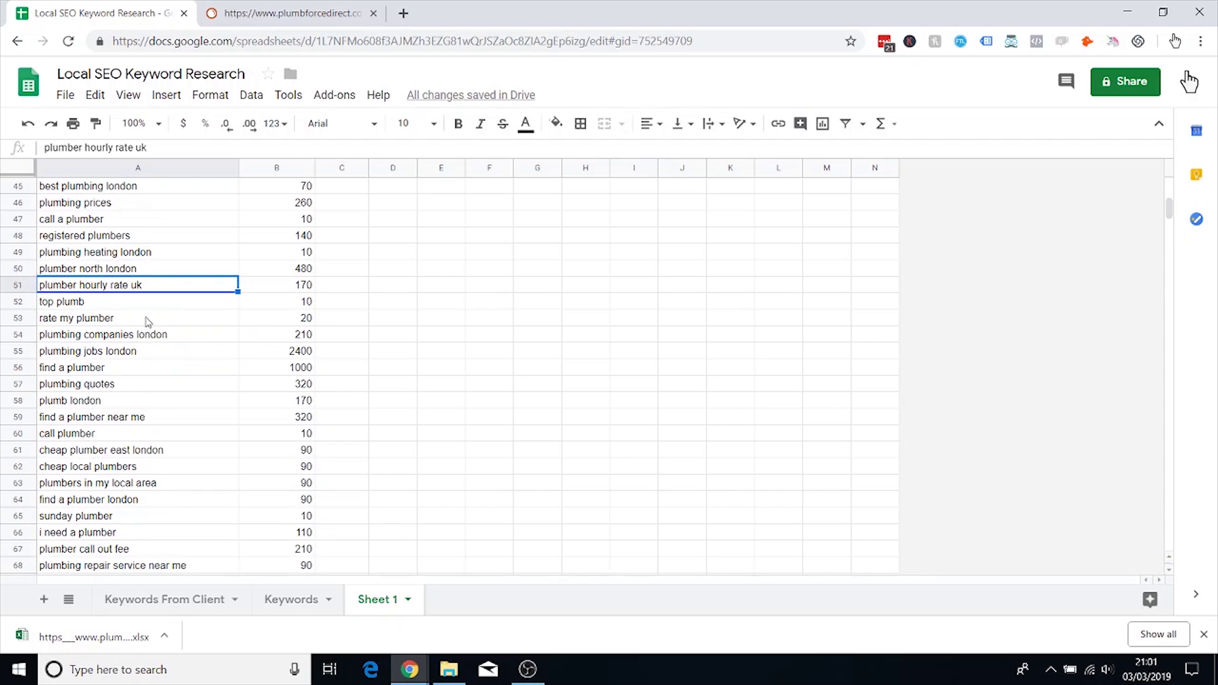
{"action": "right_click", "coordinate": [19, 289]}
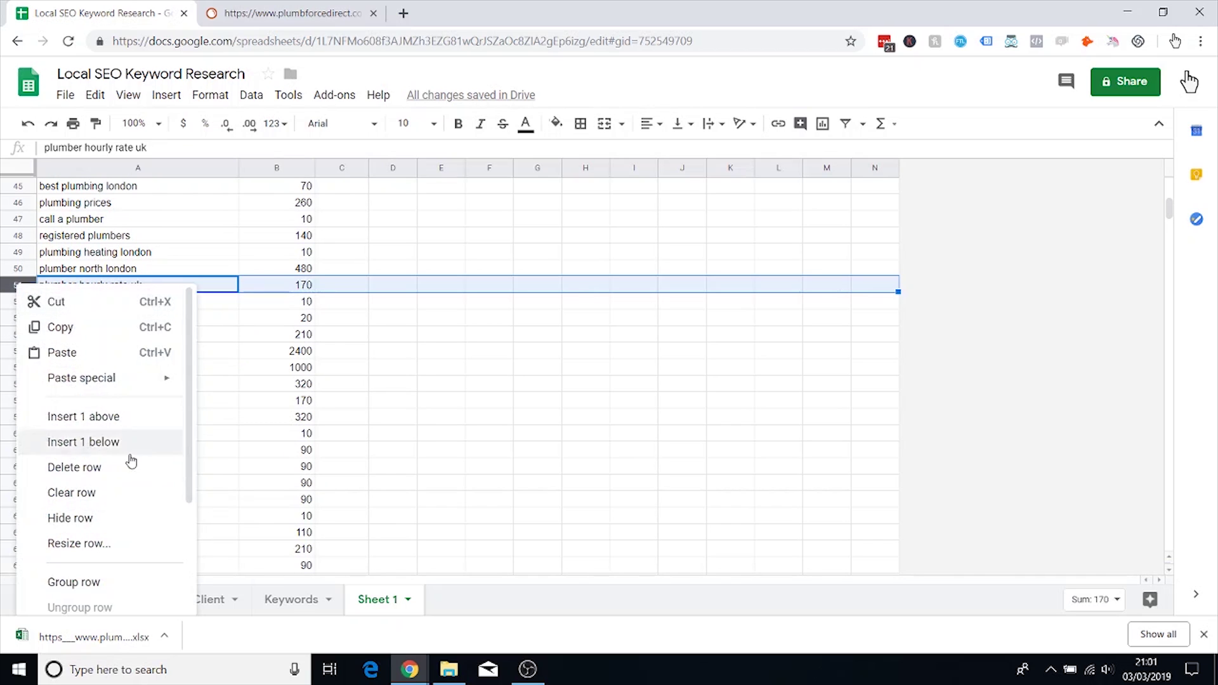
{"action": "left_click", "coordinate": [193, 292]}
Step: Delete the two rows "top plumb" and "rate my plumber"
{"action": "left_click", "coordinate": [159, 309]}
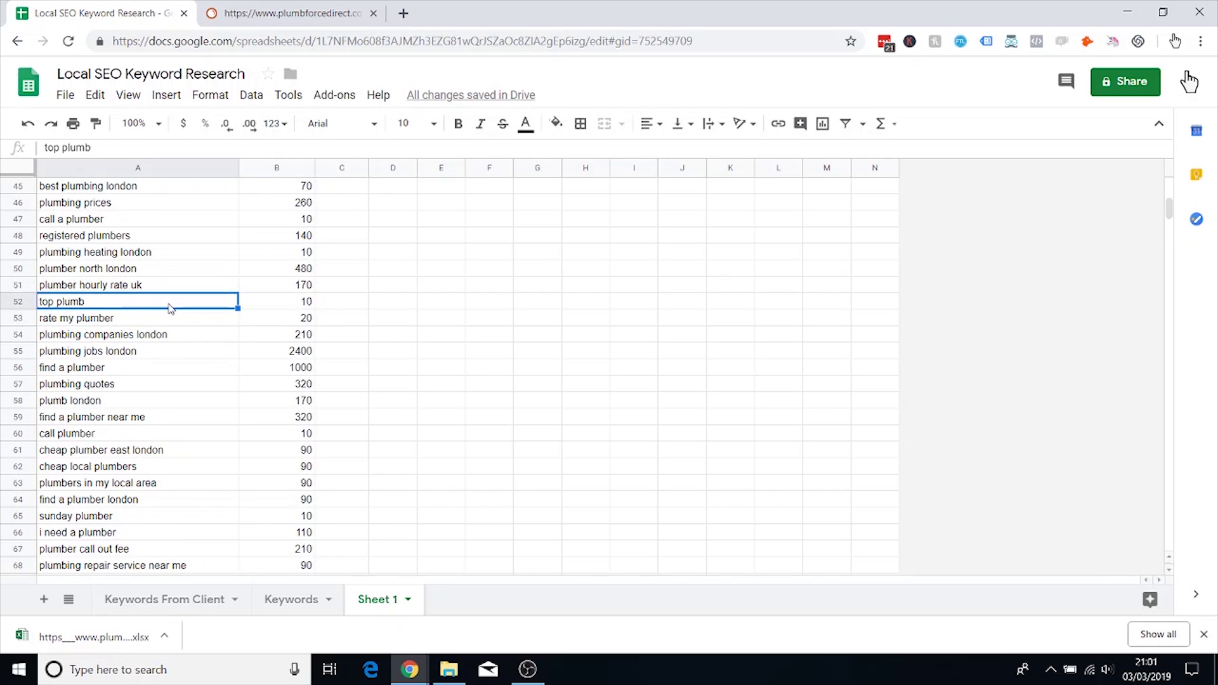
{"action": "scroll", "coordinate": [169, 309], "scroll_direction": "down", "scroll_amount": 1}
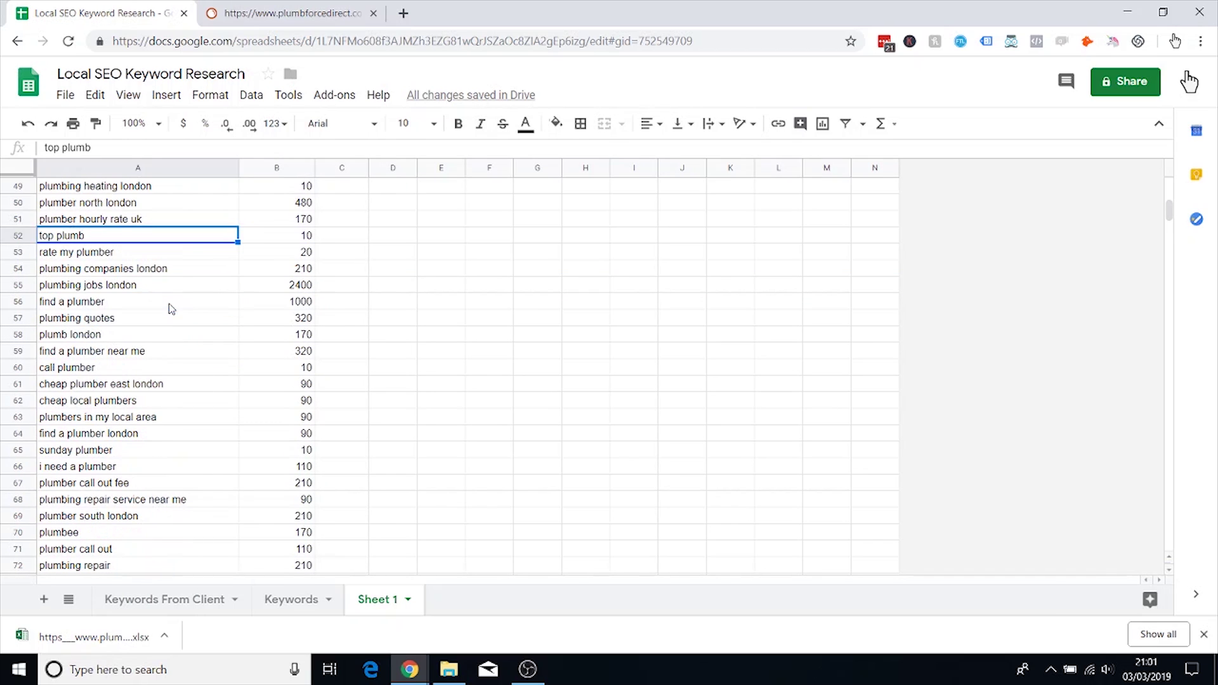
{"action": "left_click", "coordinate": [160, 255]}
{"action": "left_click", "coordinate": [144, 239]}
{"action": "left_click_drag", "start_coordinate": [23, 236], "coordinate": [19, 246]}
{"action": "right_click", "coordinate": [20, 244]}
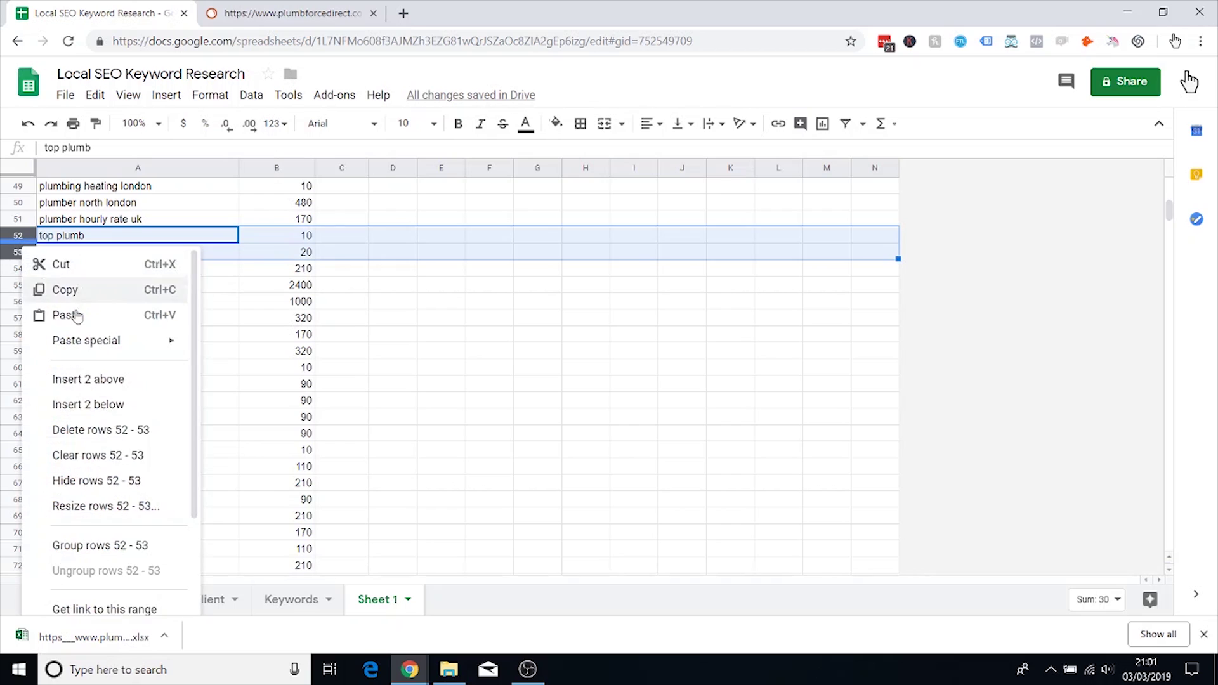
{"action": "left_click", "coordinate": [101, 429]}
Step: Delete the "plumbing jobs london" row, keeping "plumbing companies london"
{"action": "left_click", "coordinate": [128, 273]}
{"action": "left_click", "coordinate": [124, 253]}
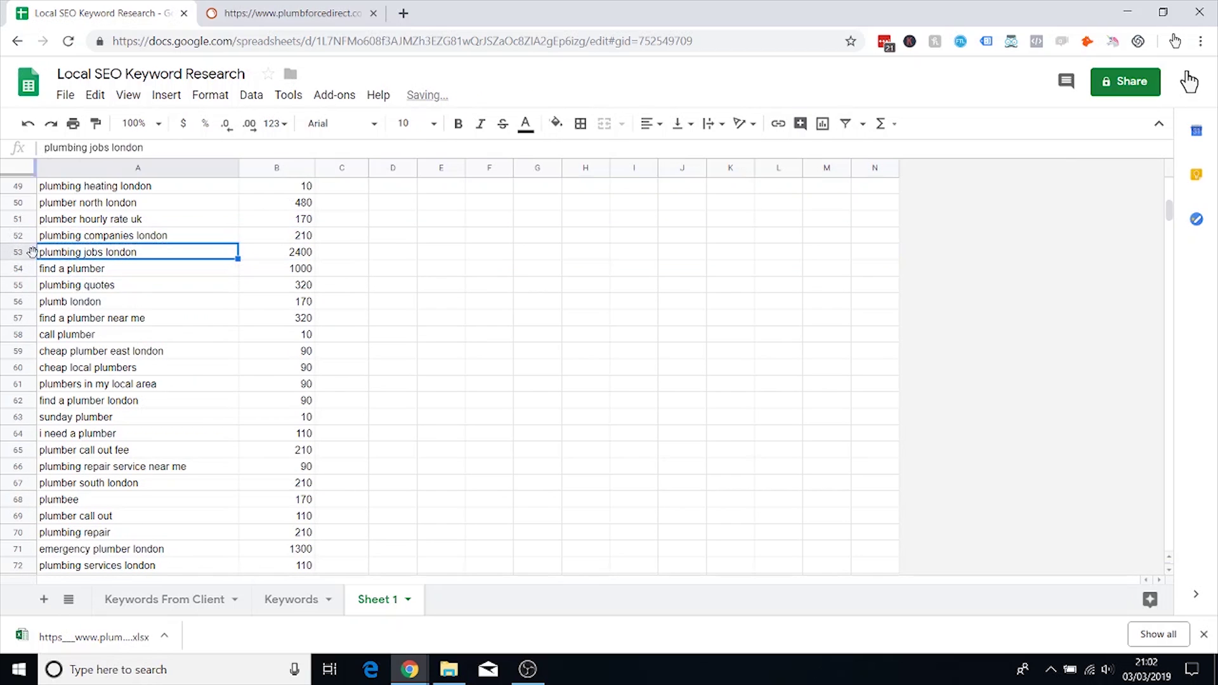
{"action": "left_click", "coordinate": [19, 252]}
{"action": "right_click", "coordinate": [19, 252]}
{"action": "left_click", "coordinate": [100, 429]}
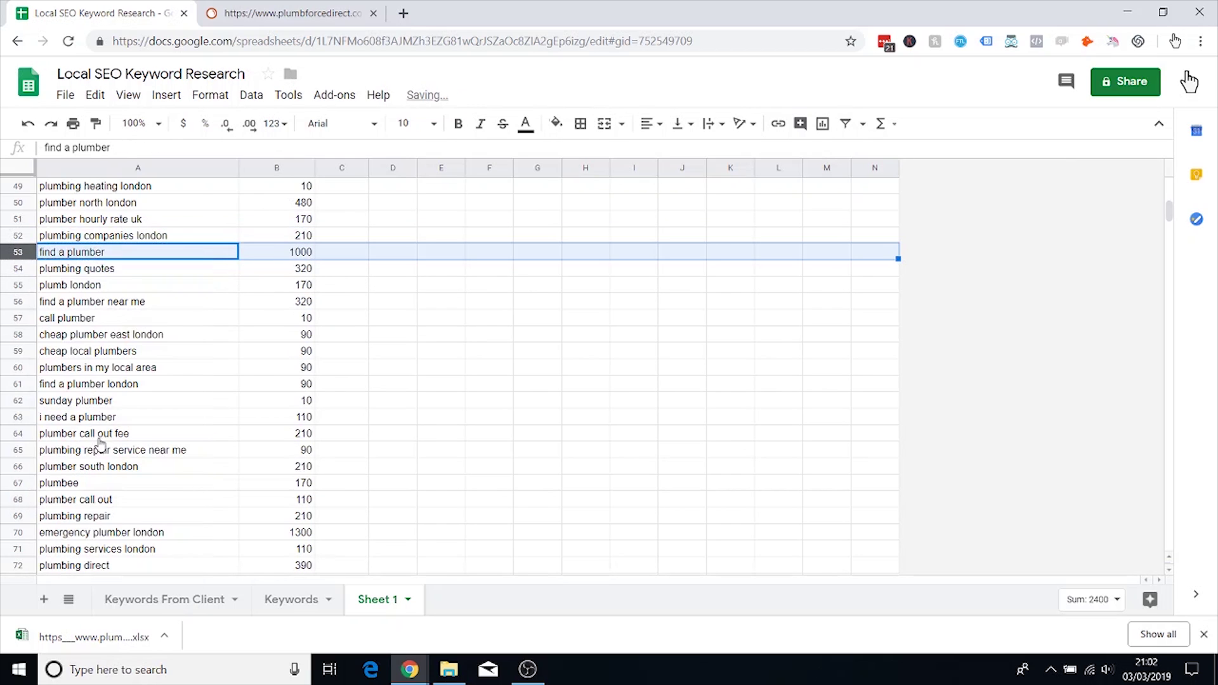
Step: Examine "find a plumber" and "plumbing quotes" against the surrounding keywords, keeping both rows
{"action": "left_click", "coordinate": [110, 260]}
{"action": "left_click", "coordinate": [129, 273]}
{"action": "left_click", "coordinate": [113, 253]}
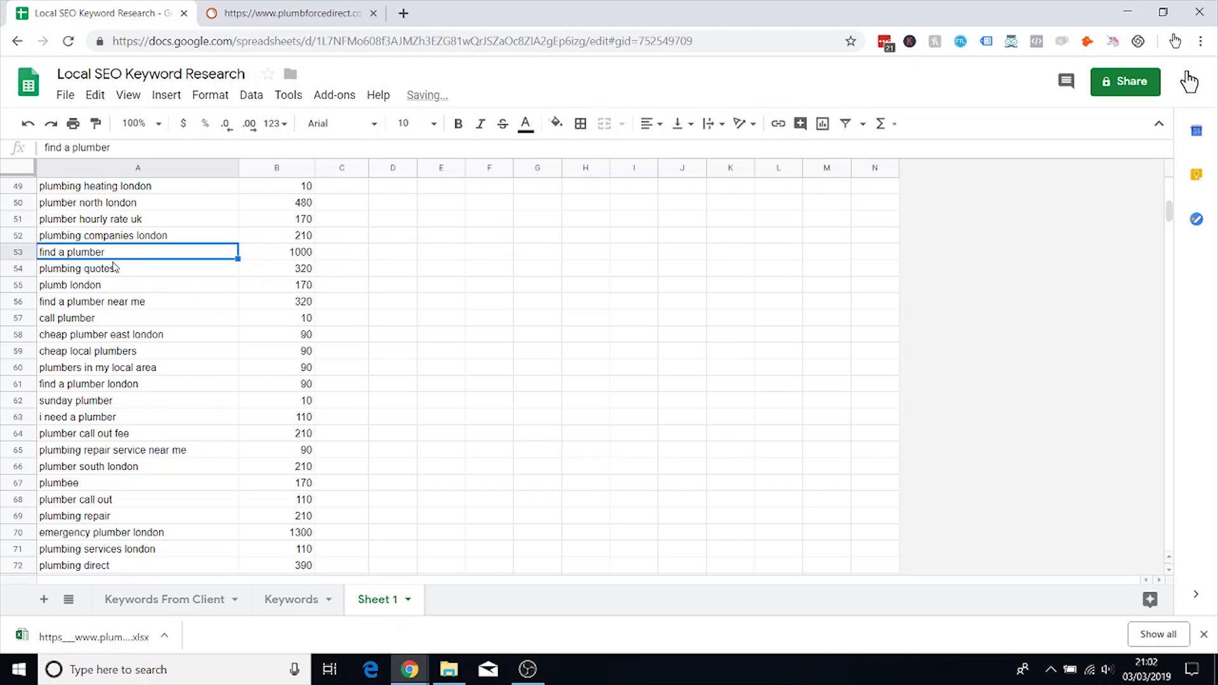
{"action": "left_click", "coordinate": [131, 274]}
{"action": "left_click", "coordinate": [115, 257]}
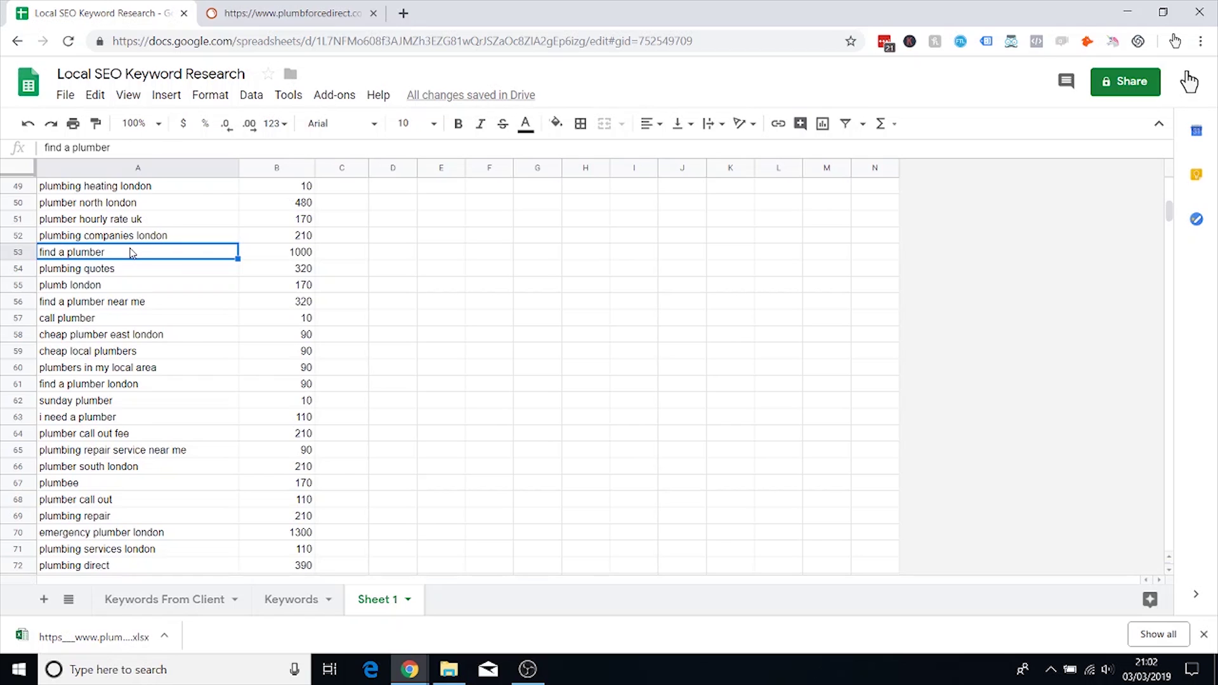
{"action": "scroll", "coordinate": [159, 273], "scroll_direction": "down", "scroll_amount": 5}
{"action": "scroll", "coordinate": [192, 302], "scroll_direction": "up", "scroll_amount": 7}
{"action": "scroll", "coordinate": [152, 353], "scroll_direction": "down", "scroll_amount": 1}
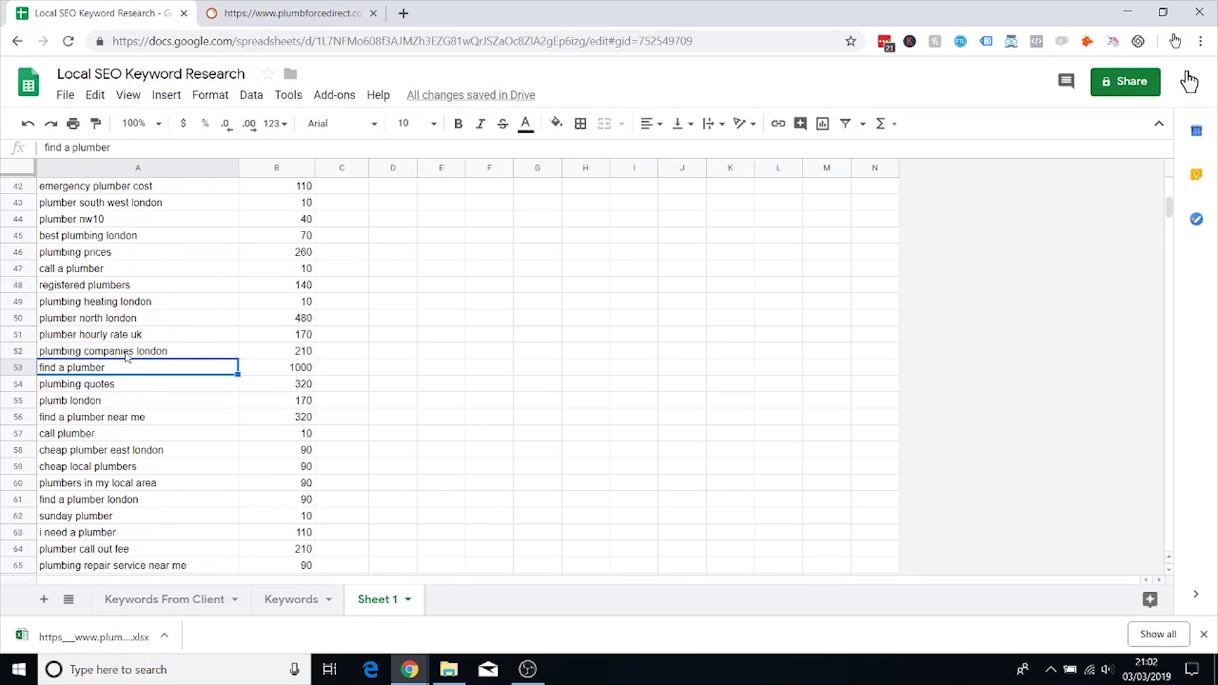
{"action": "left_click", "coordinate": [29, 368]}
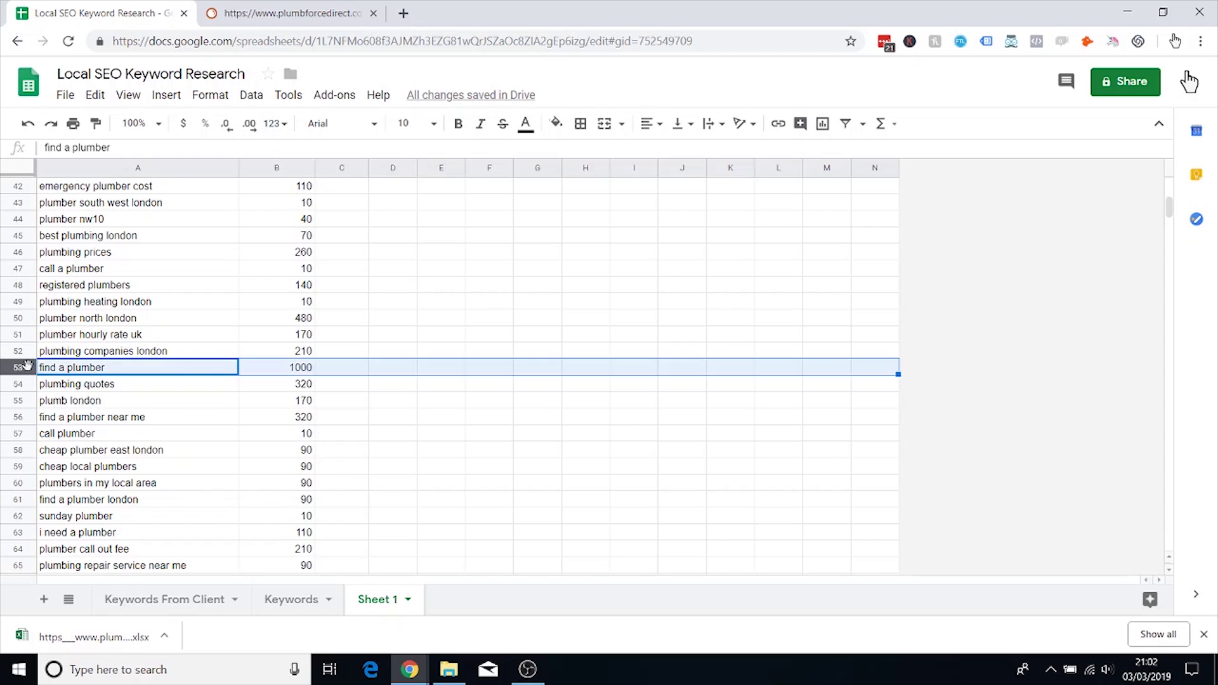
{"action": "left_click", "coordinate": [50, 386]}
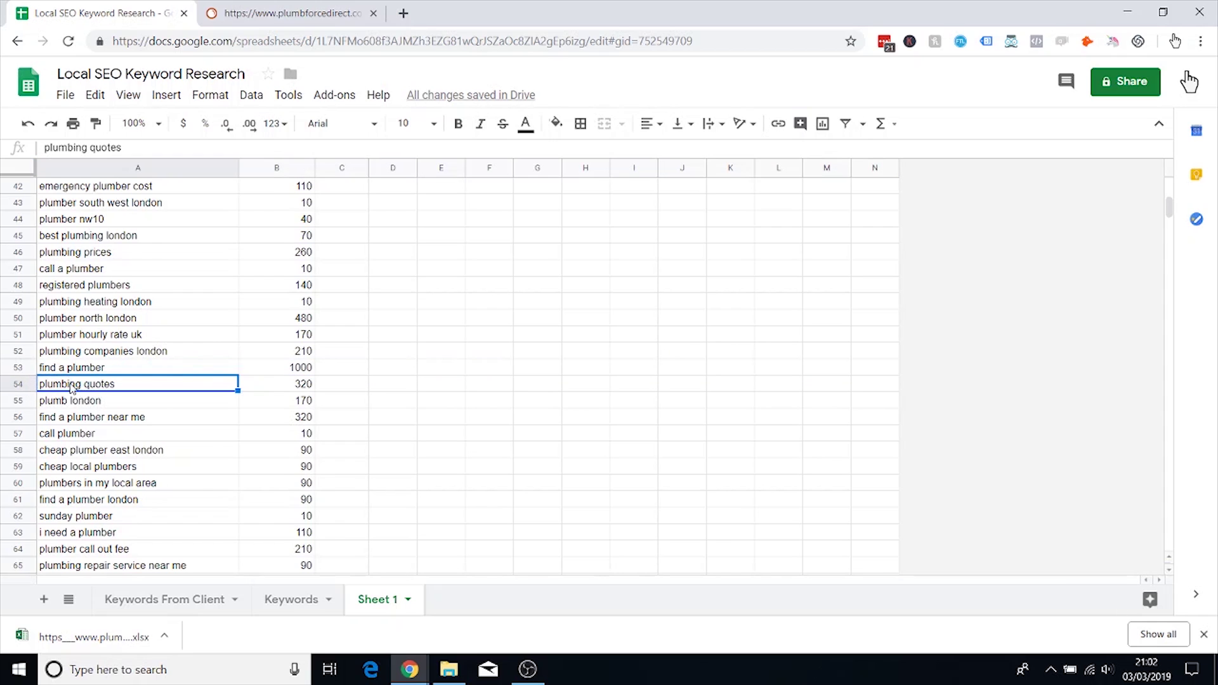
Step: Delete the "plumb london" row
{"action": "scroll", "coordinate": [29, 388], "scroll_direction": "down", "scroll_amount": 2}
{"action": "left_click", "coordinate": [72, 336]}
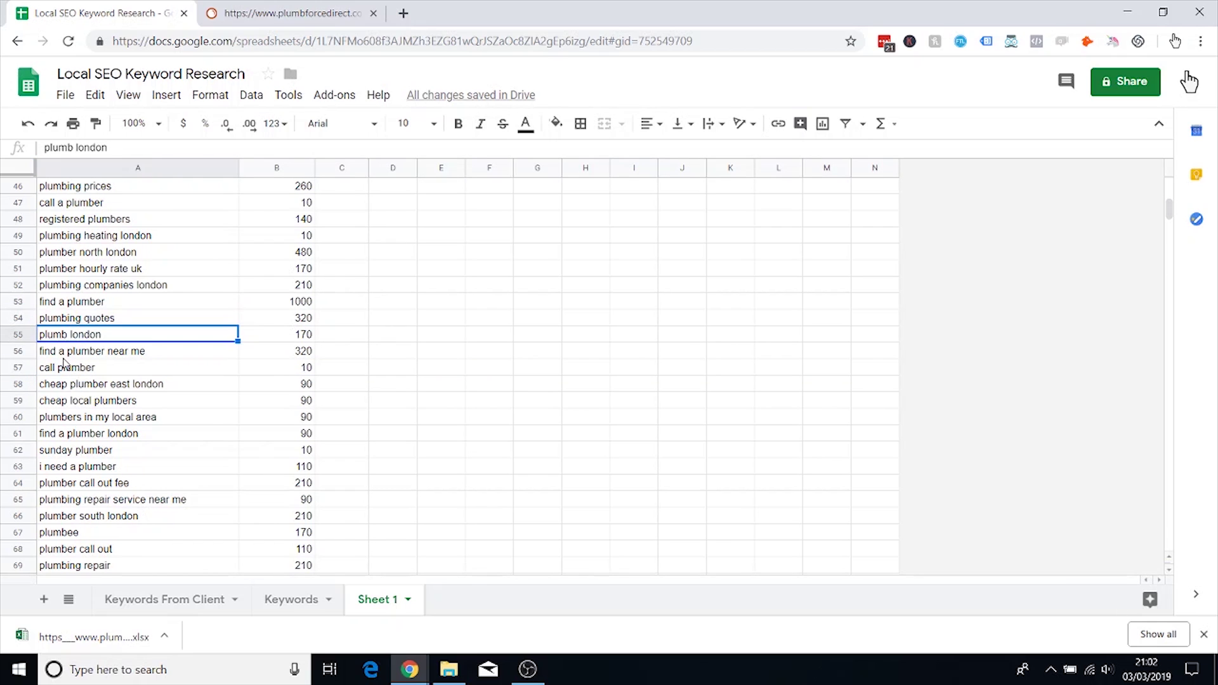
{"action": "right_click", "coordinate": [19, 336]}
{"action": "left_click", "coordinate": [99, 520]}
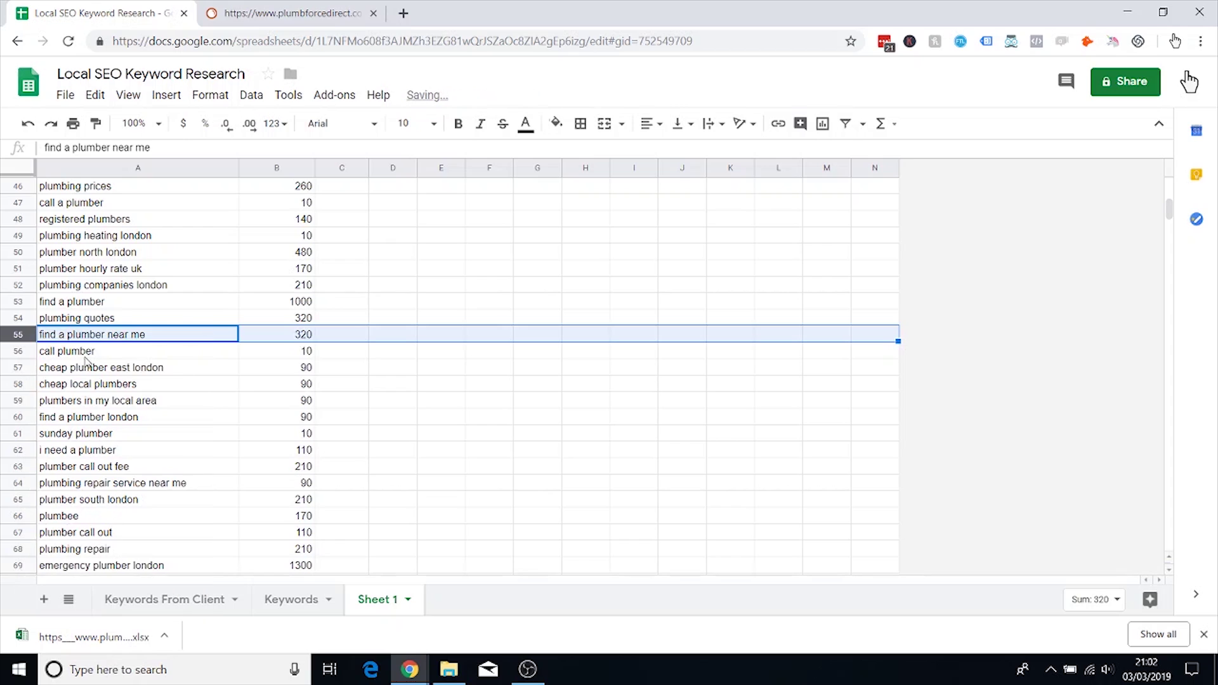
Step: Examine the keywords from "find a plumber near me" through "plumbing repair service near me" for relevance, keeping all of them
{"action": "left_click", "coordinate": [70, 339]}
{"action": "left_click", "coordinate": [68, 353]}
{"action": "scroll", "coordinate": [62, 317], "scroll_direction": "down", "scroll_amount": 2}
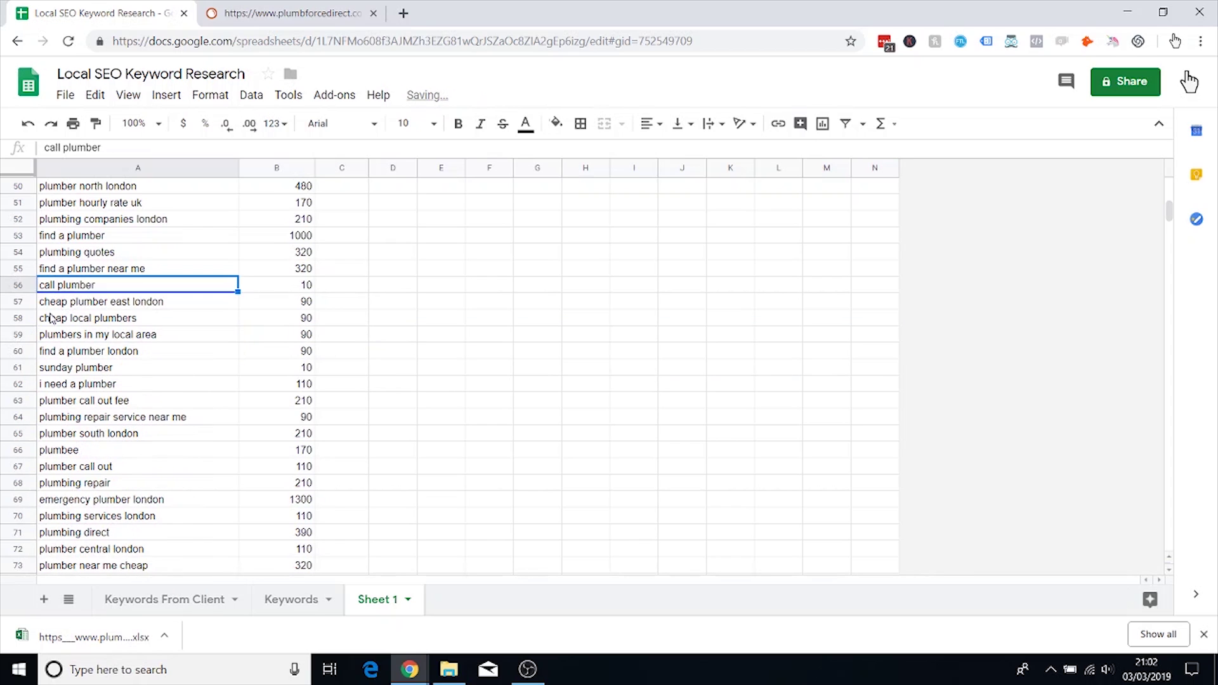
{"action": "left_click", "coordinate": [62, 304]}
{"action": "left_click", "coordinate": [66, 323]}
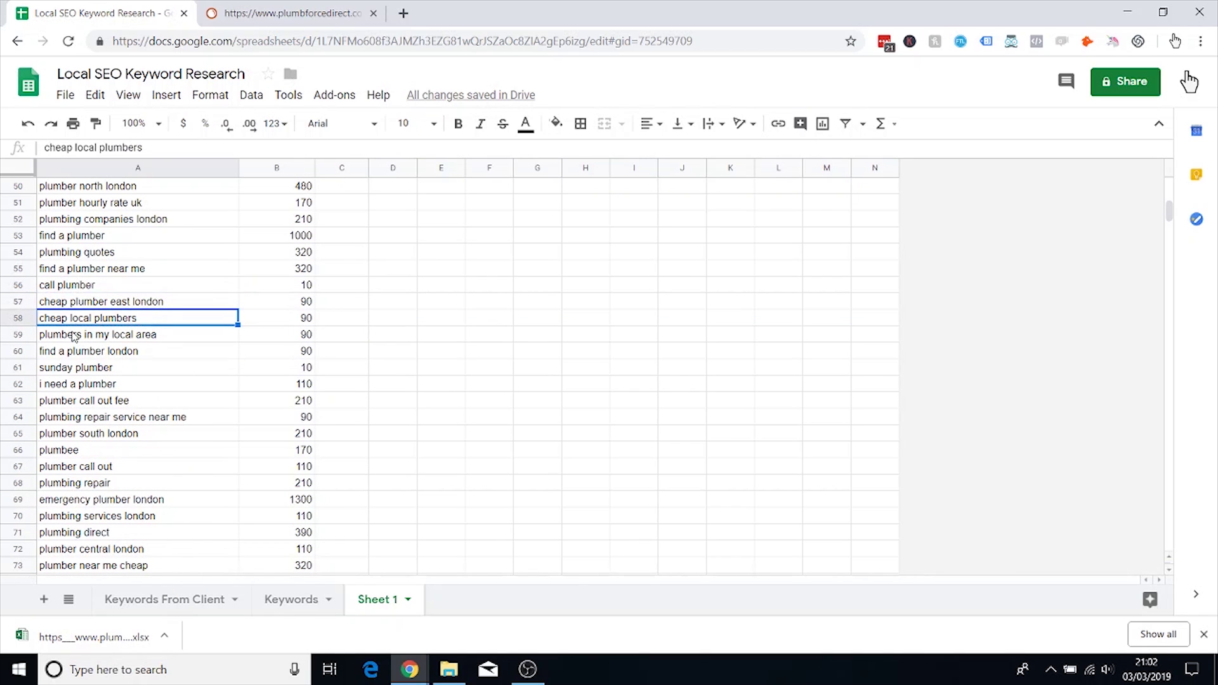
{"action": "left_click", "coordinate": [74, 337]}
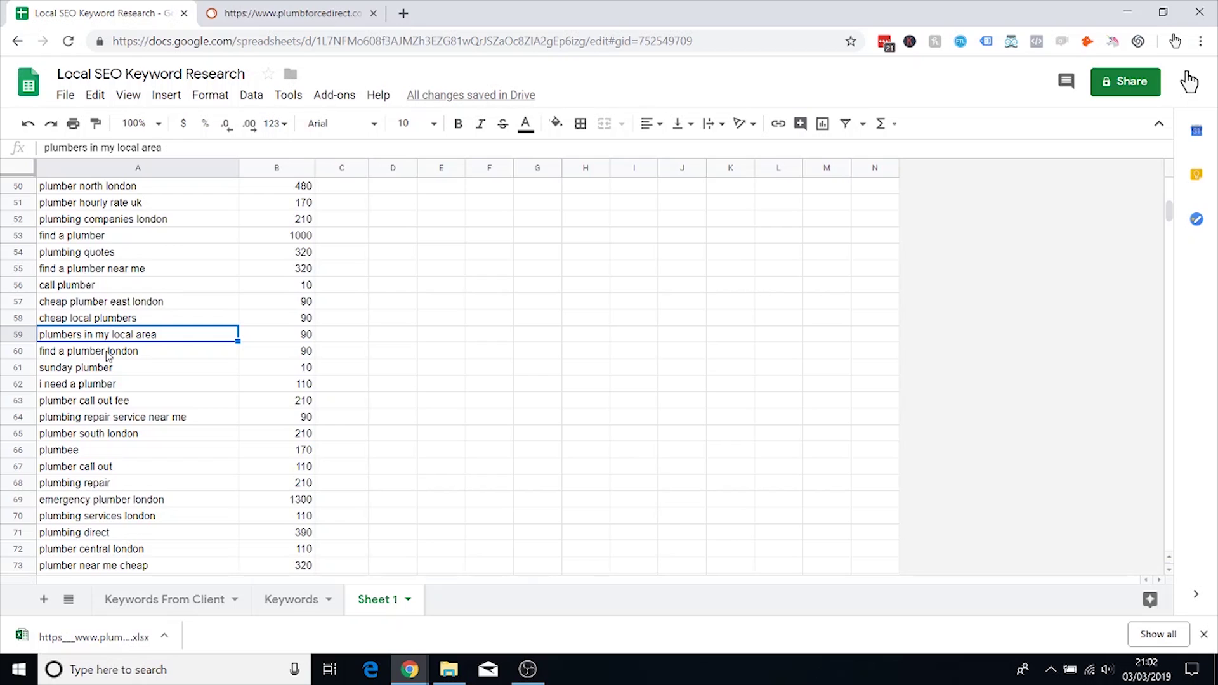
{"action": "left_click", "coordinate": [106, 351]}
{"action": "left_click", "coordinate": [107, 382]}
{"action": "scroll", "coordinate": [107, 374], "scroll_direction": "down", "scroll_amount": 2}
{"action": "left_click", "coordinate": [124, 339]}
{"action": "left_click", "coordinate": [104, 355]}
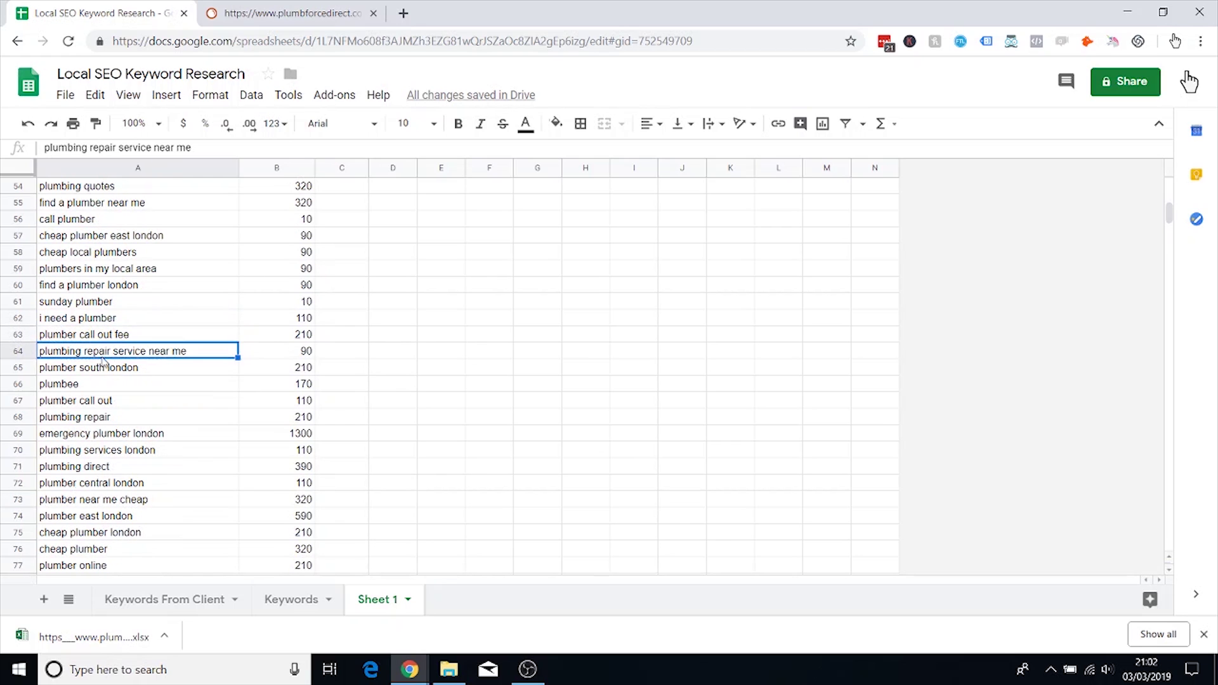
Step: Delete the "plumbee" row, keeping "plumber south london" above it
{"action": "scroll", "coordinate": [170, 365], "scroll_direction": "down", "scroll_amount": 2}
{"action": "left_click", "coordinate": [125, 309]}
{"action": "left_click", "coordinate": [115, 324]}
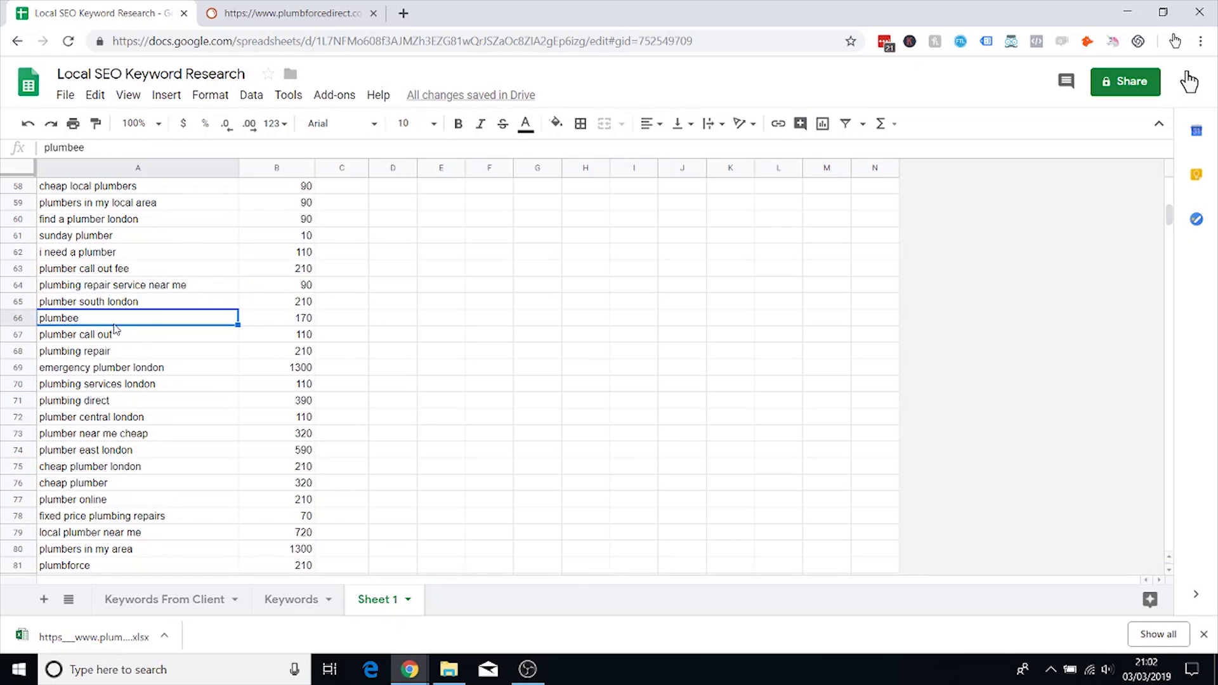
{"action": "right_click", "coordinate": [17, 318]}
{"action": "left_click", "coordinate": [79, 499]}
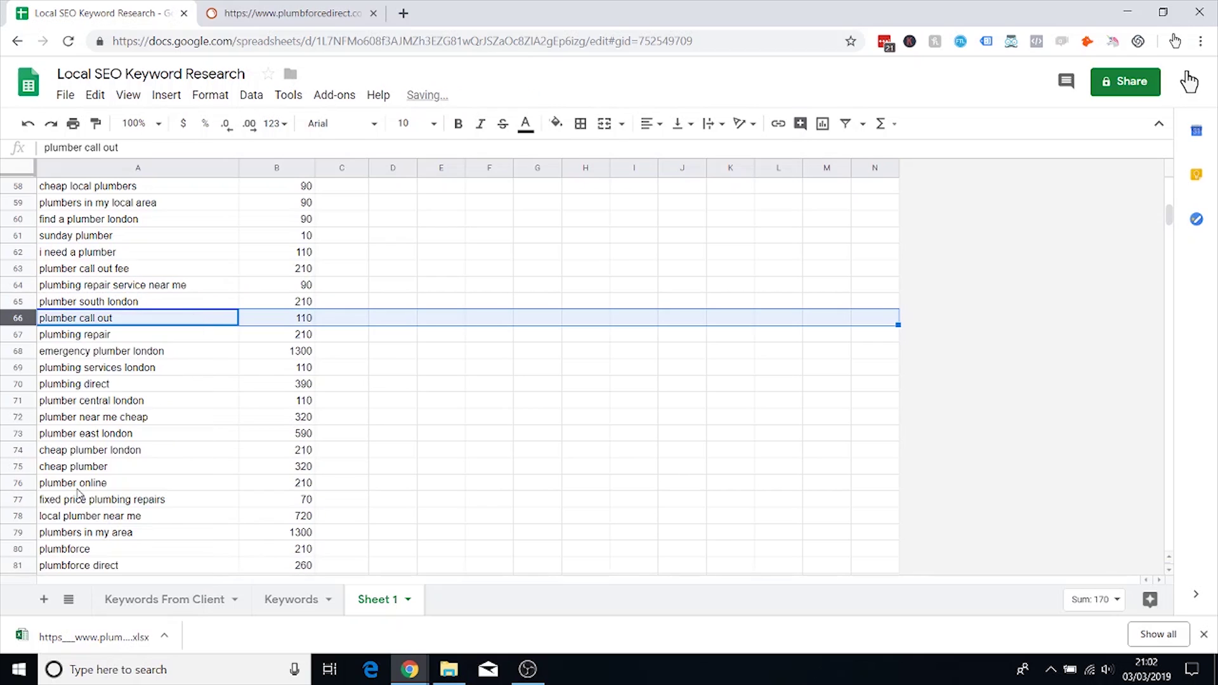
Step: Check the keywords from "plumber call out" to "plumbing services london" and delete the "plumbing direct" row
{"action": "left_click", "coordinate": [131, 323]}
{"action": "left_click", "coordinate": [135, 333]}
{"action": "scroll", "coordinate": [136, 318], "scroll_direction": "down", "scroll_amount": 2}
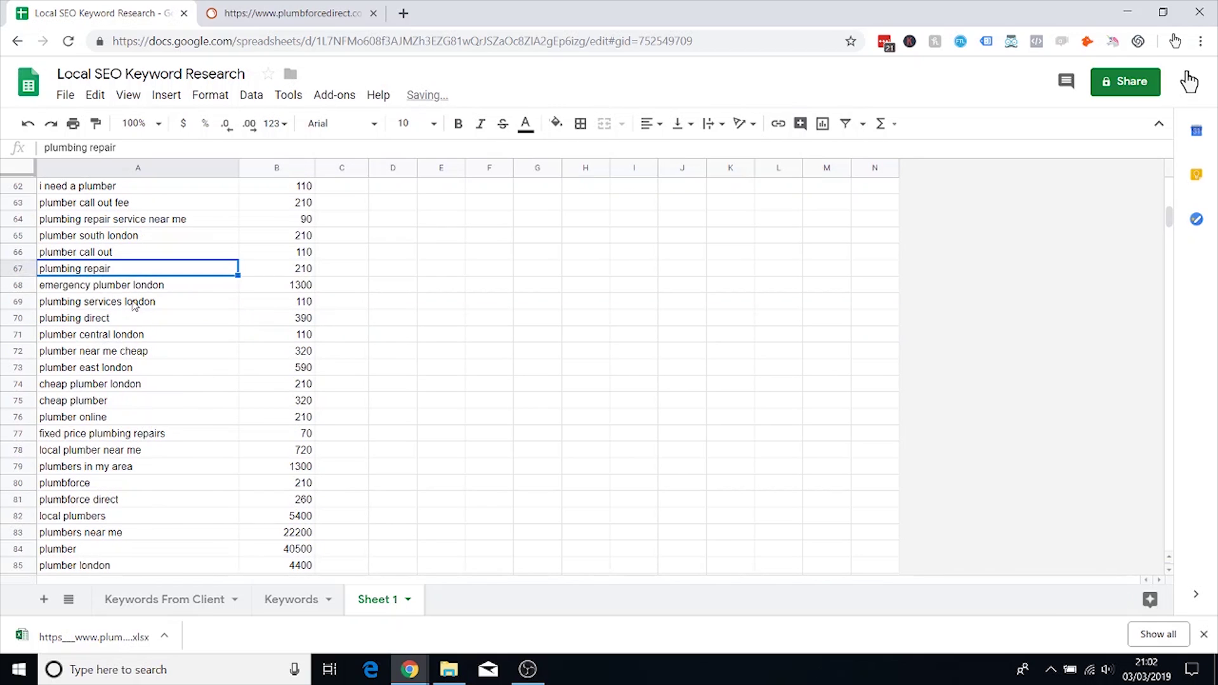
{"action": "left_click", "coordinate": [146, 290]}
{"action": "left_click", "coordinate": [152, 304]}
{"action": "left_click", "coordinate": [141, 322]}
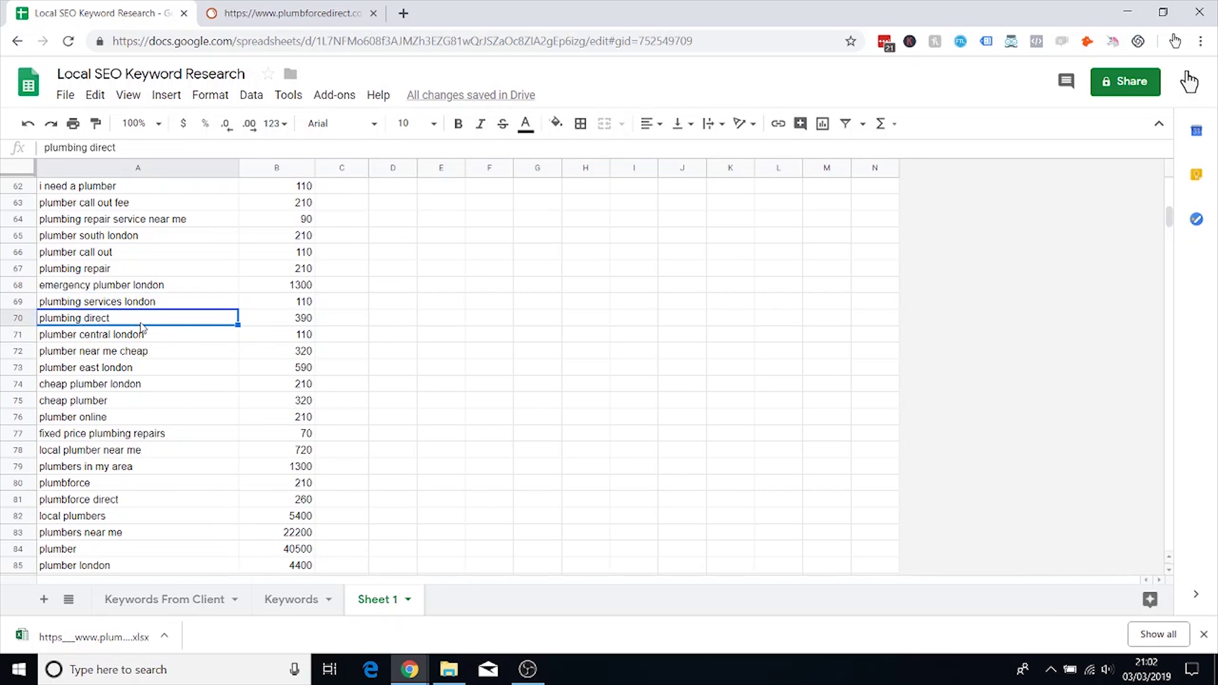
{"action": "right_click", "coordinate": [17, 325]}
{"action": "left_click", "coordinate": [63, 503]}
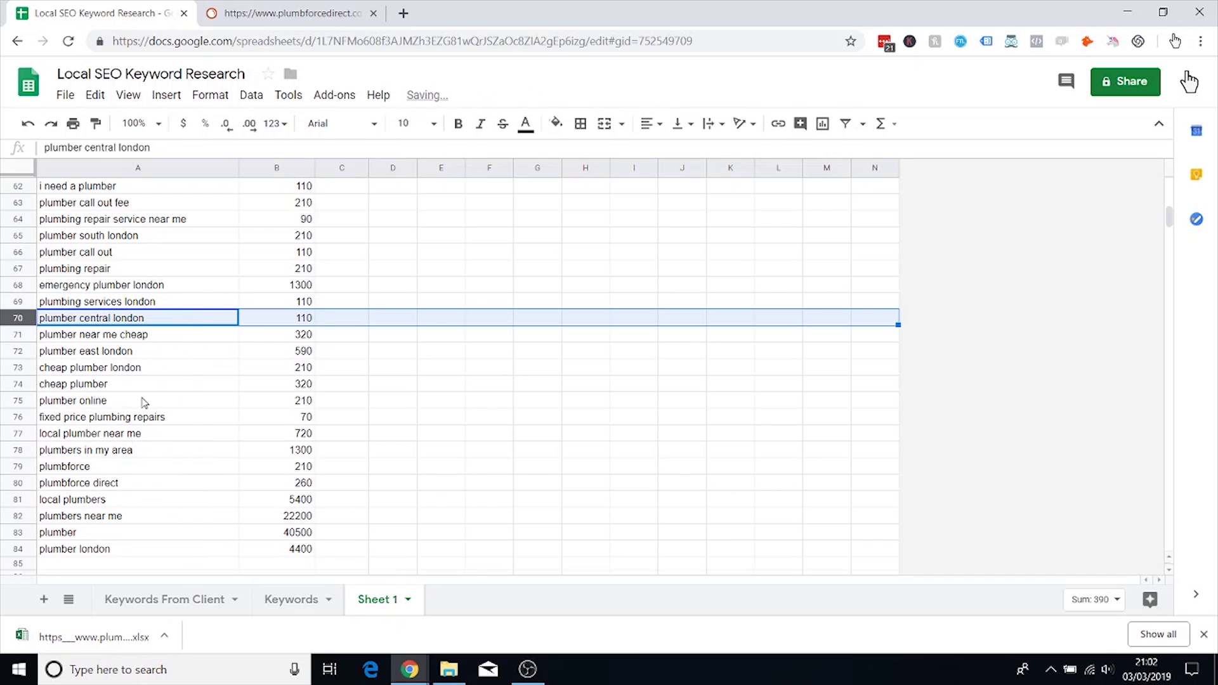
Step: Examine the keywords from "plumber central london" through "plumbers in my area" for relevance, keeping all of them
{"action": "left_click", "coordinate": [149, 324]}
{"action": "left_click", "coordinate": [149, 337]}
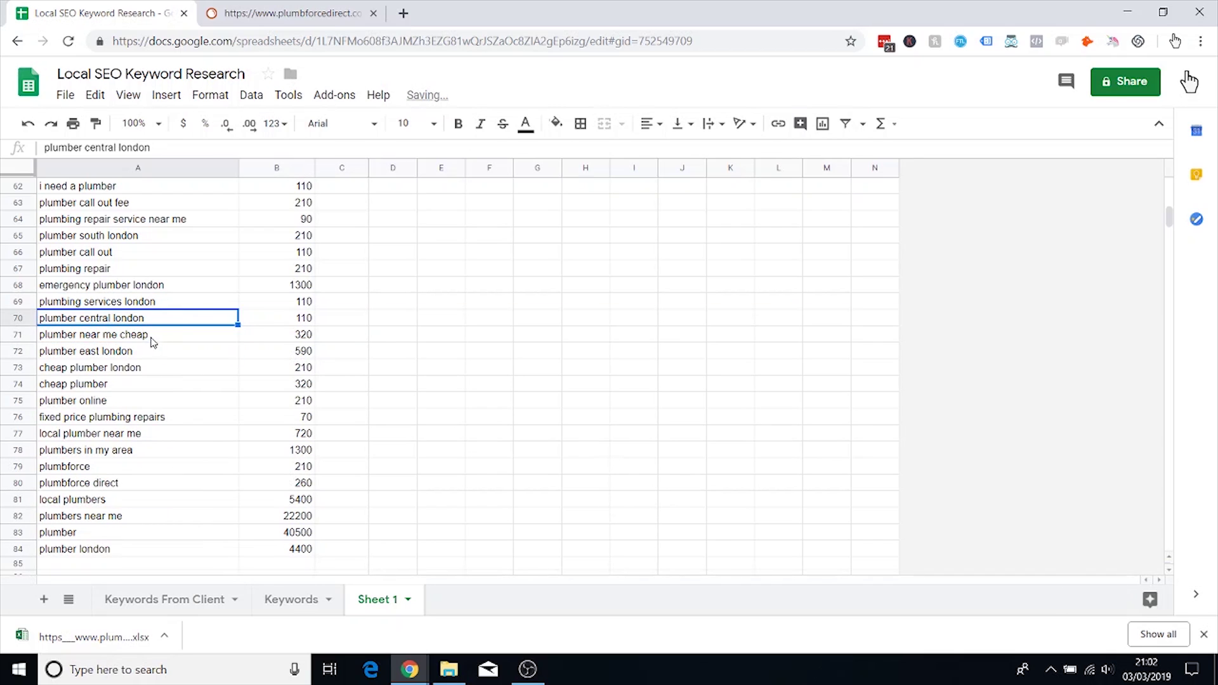
{"action": "left_click", "coordinate": [150, 338]}
{"action": "left_click", "coordinate": [149, 356]}
{"action": "left_click", "coordinate": [152, 370]}
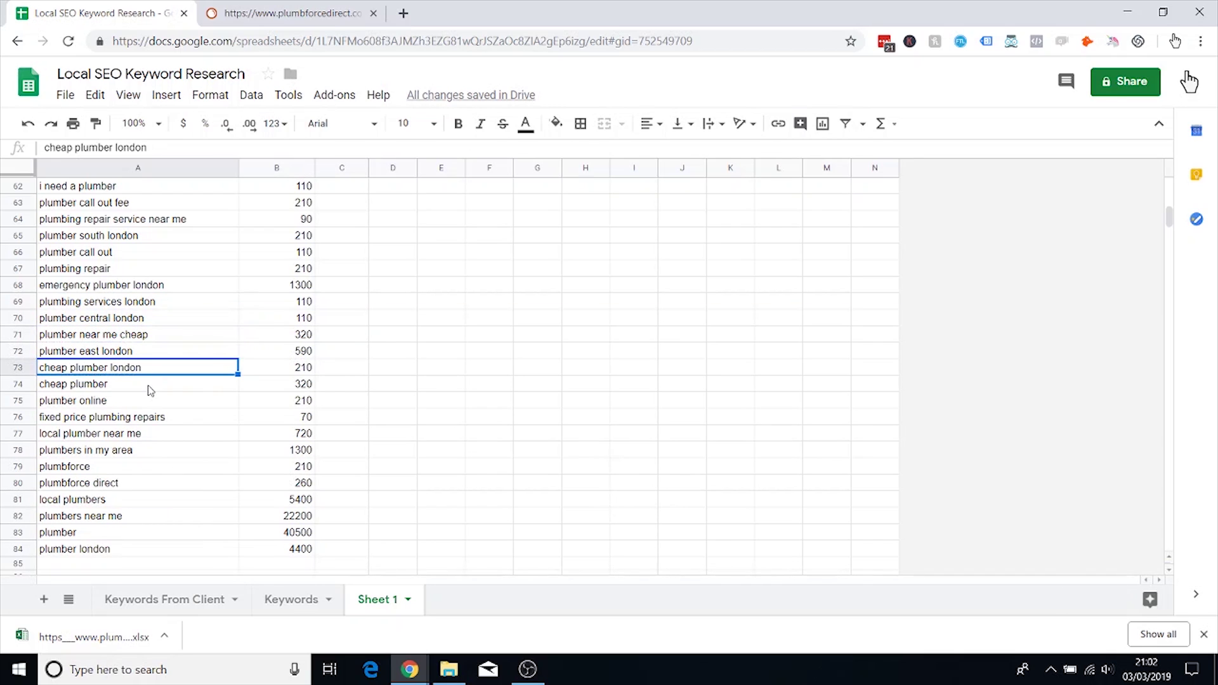
{"action": "left_click", "coordinate": [149, 388]}
{"action": "left_click", "coordinate": [143, 402]}
{"action": "scroll", "coordinate": [160, 361], "scroll_direction": "down", "scroll_amount": 1}
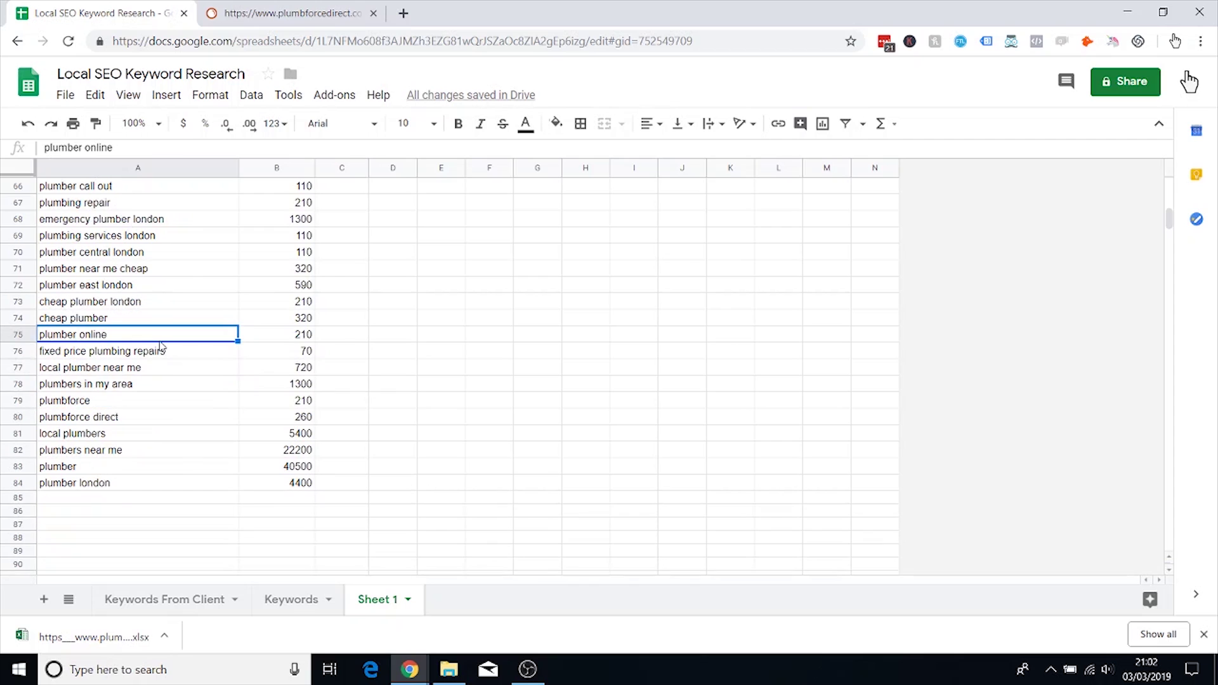
{"action": "left_click", "coordinate": [143, 356]}
{"action": "left_click", "coordinate": [96, 338]}
{"action": "scroll", "coordinate": [156, 334], "scroll_direction": "down", "scroll_amount": 1}
{"action": "left_click", "coordinate": [133, 287]}
{"action": "left_click", "coordinate": [134, 303]}
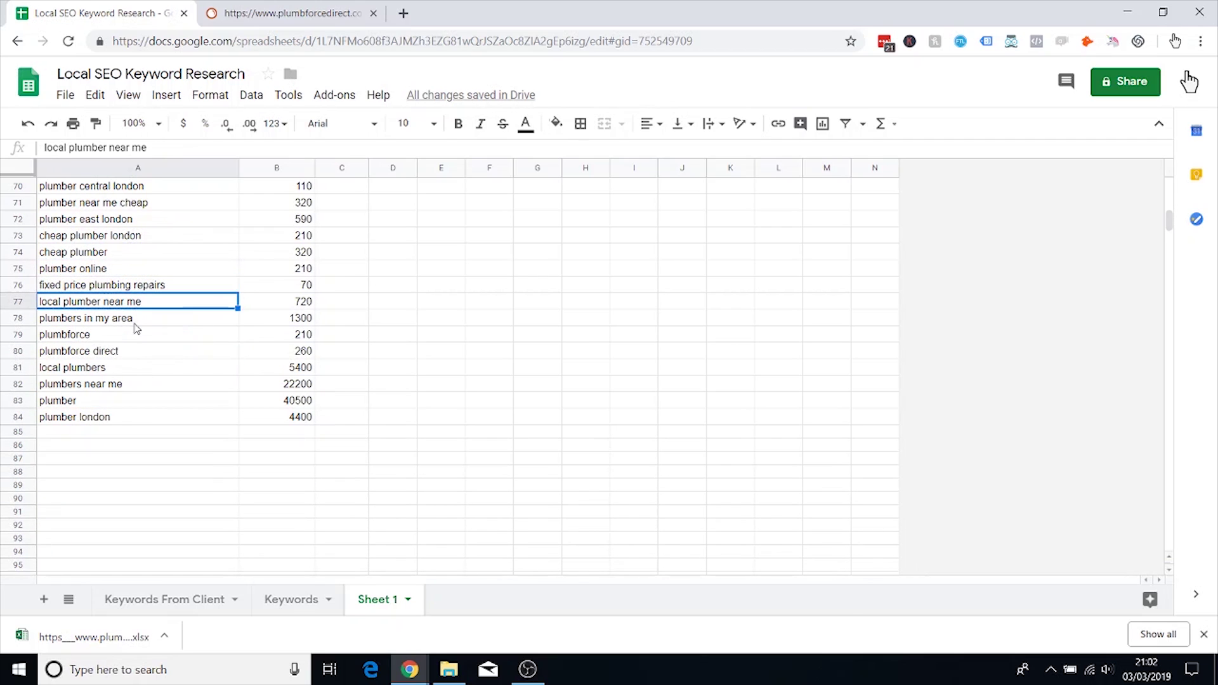
{"action": "left_click", "coordinate": [132, 320]}
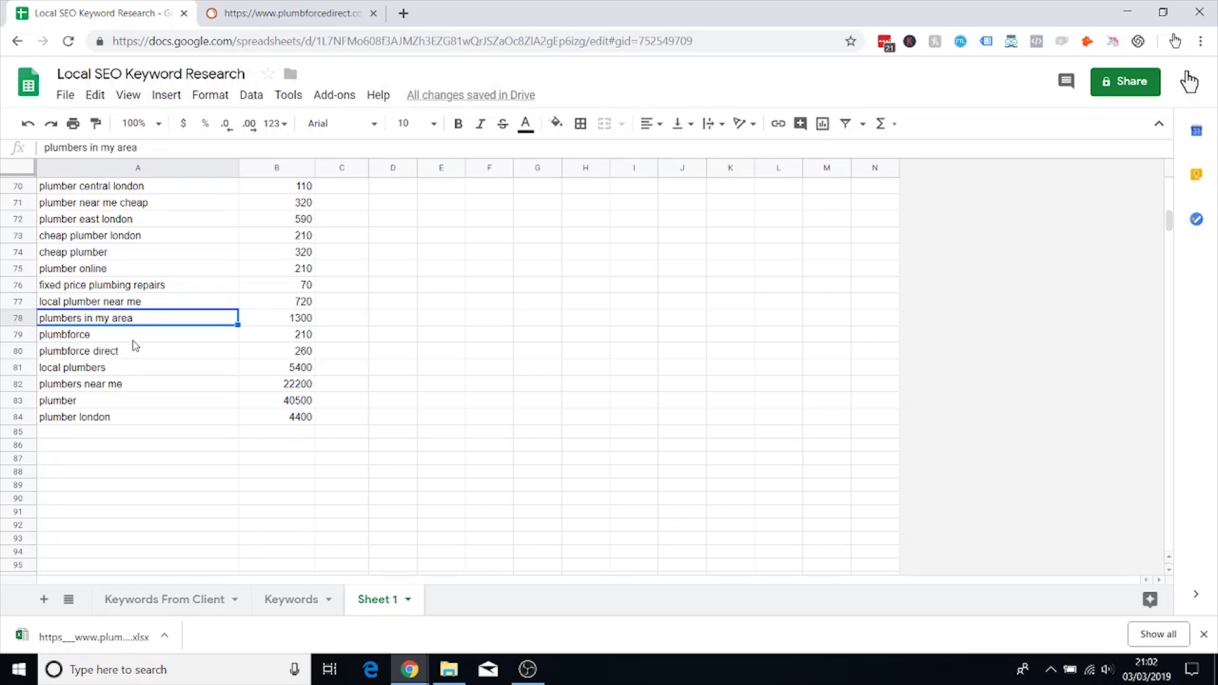
Step: Delete the branded rows "plumbforce" and "plumbforce direct", keeping the remaining keywords down to "plumber london"
{"action": "left_click", "coordinate": [130, 344]}
{"action": "right_click", "coordinate": [27, 335]}
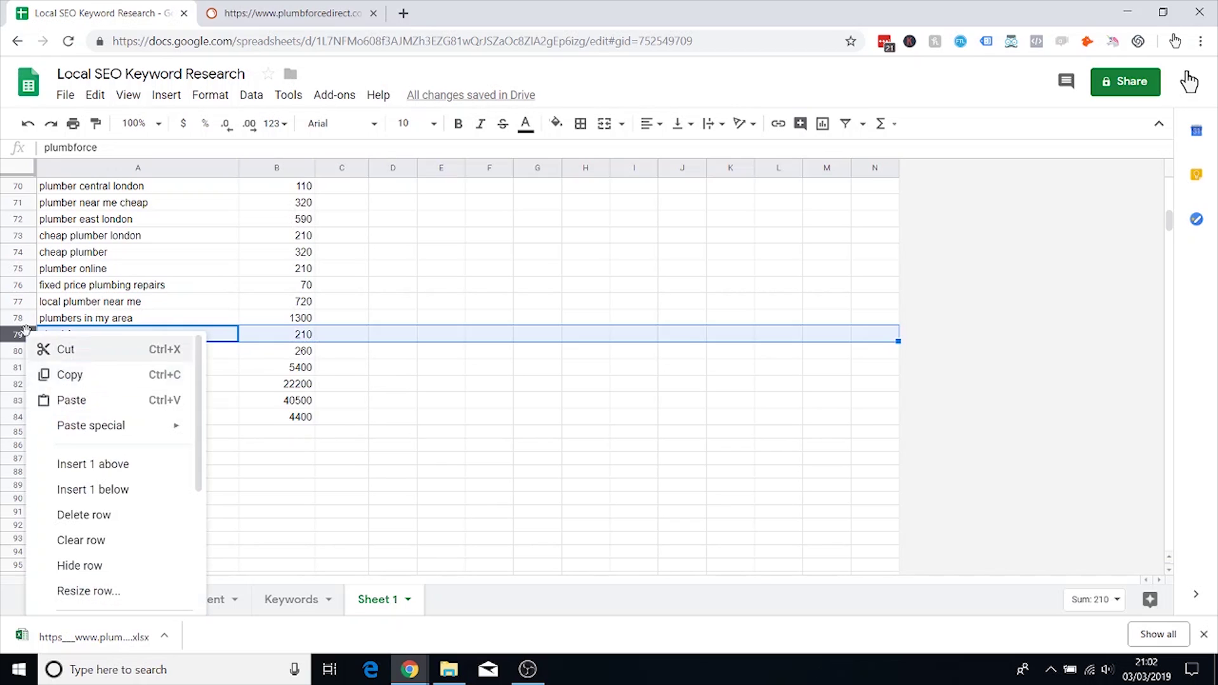
{"action": "left_click", "coordinate": [70, 515]}
{"action": "left_click", "coordinate": [89, 343]}
{"action": "left_click", "coordinate": [28, 339]}
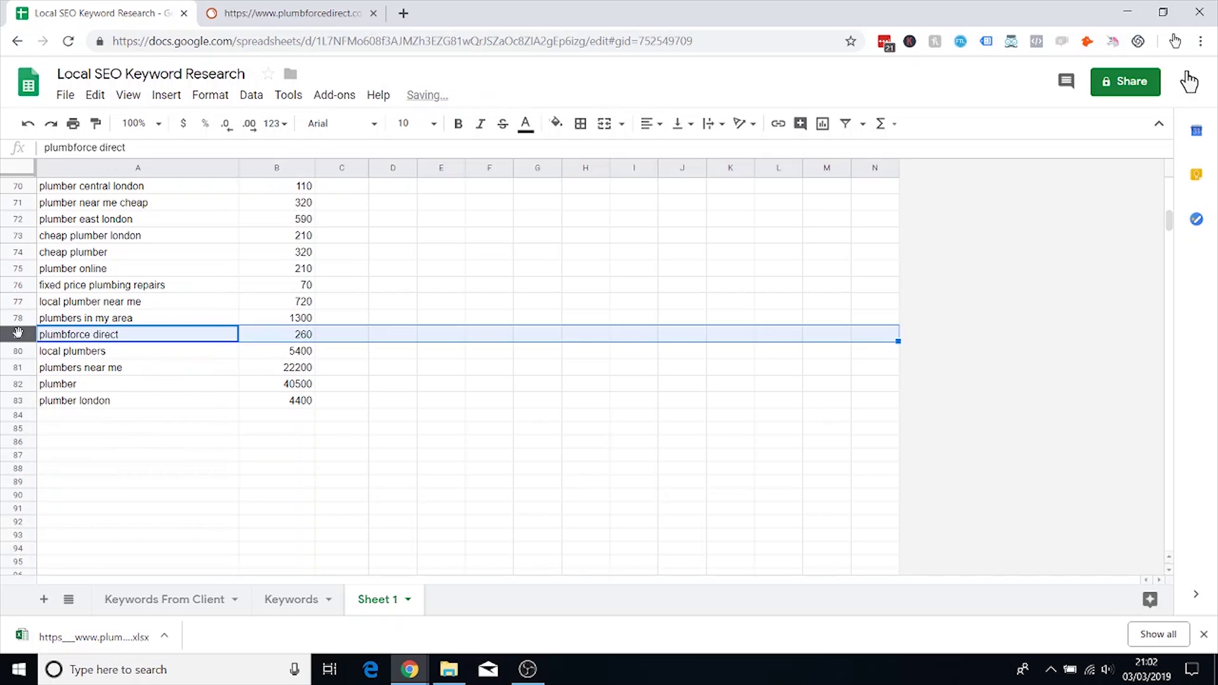
{"action": "right_click", "coordinate": [27, 338]}
{"action": "left_click", "coordinate": [97, 515]}
{"action": "left_click", "coordinate": [94, 356]}
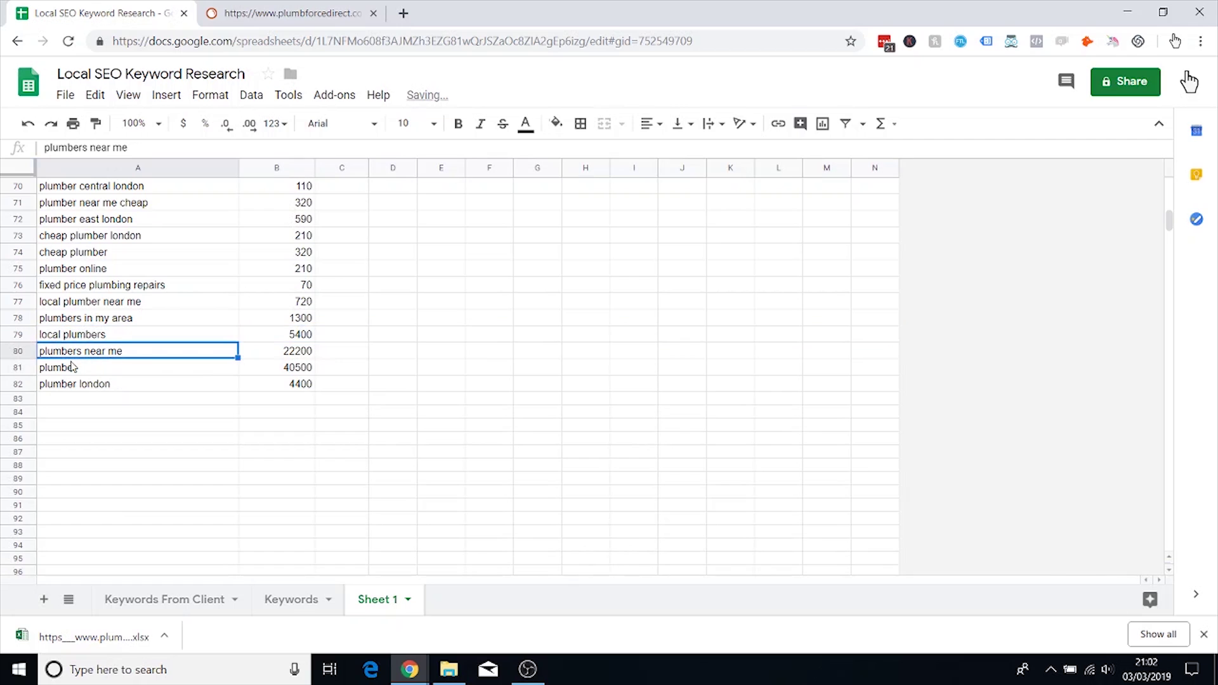
{"action": "left_click", "coordinate": [43, 371]}
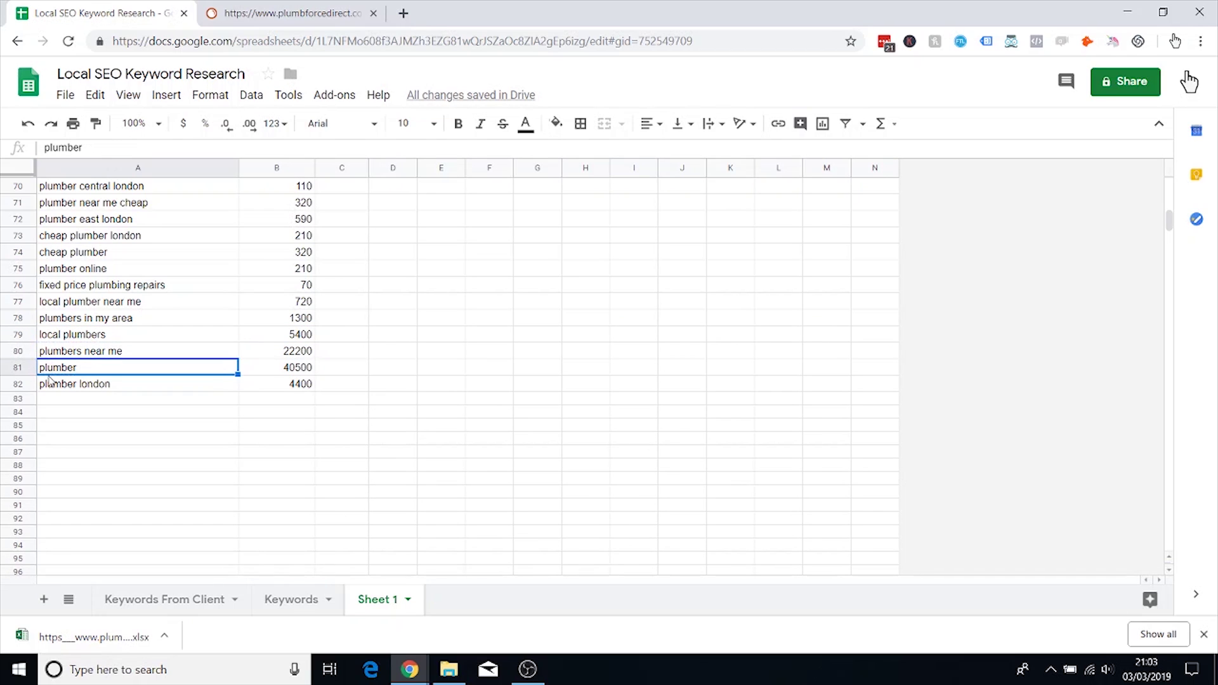
{"action": "double_click", "coordinate": [103, 374]}
{"action": "left_click", "coordinate": [109, 387]}
Step: Copy all cleaned keywords with their search volumes from Sheet 1 and paste them into the Keywords sheet starting at A20
{"action": "scroll", "coordinate": [184, 330], "scroll_direction": "up", "scroll_amount": 15}
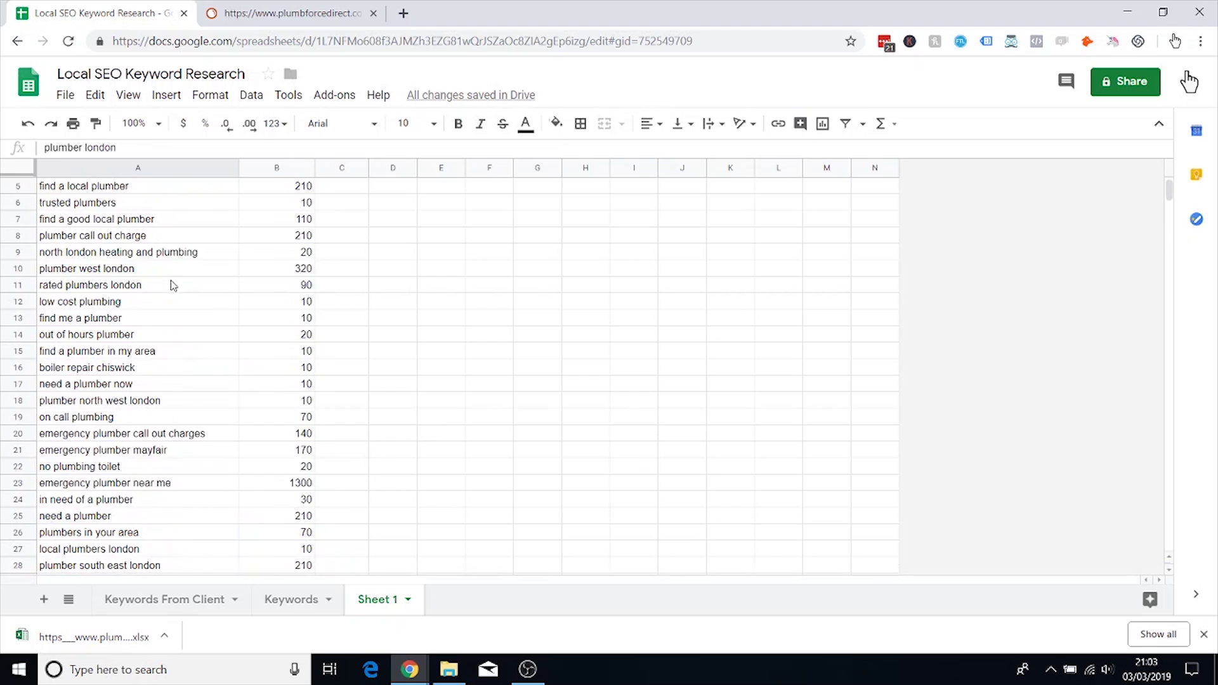
{"action": "left_click", "coordinate": [146, 203]}
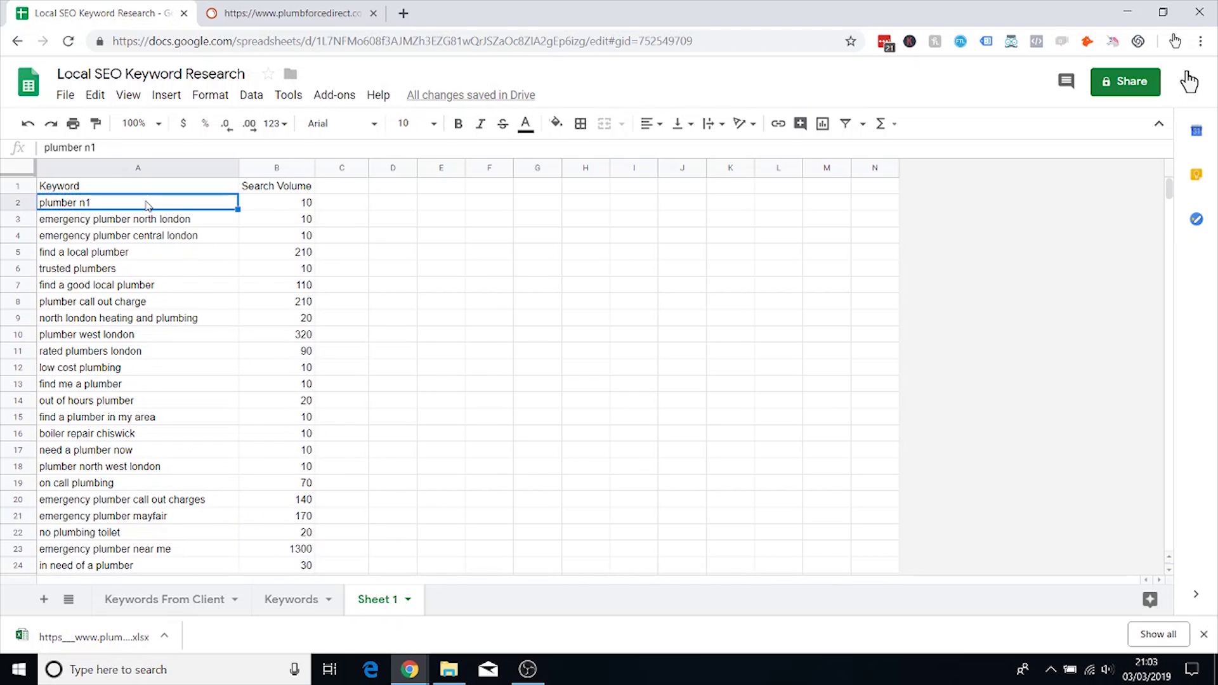
{"action": "key", "text": "shift+Right"}
{"action": "key", "text": "ctrl+shift+Down"}
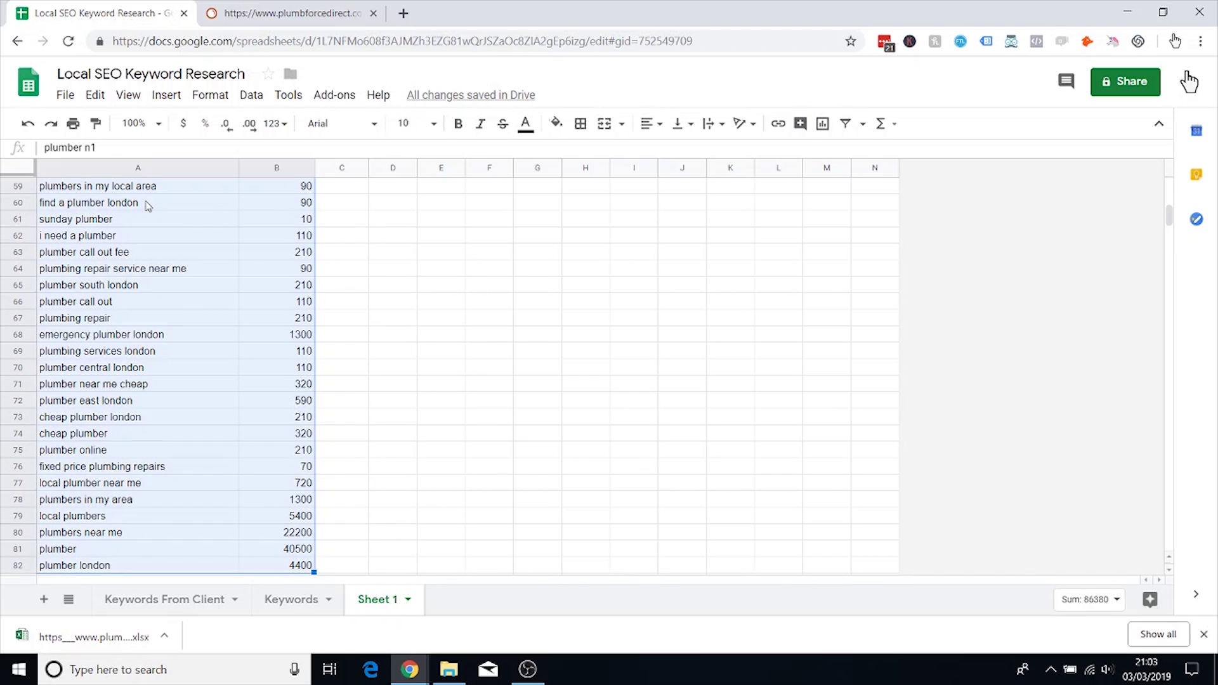
{"action": "key", "text": "ctrl+c"}
{"action": "left_click", "coordinate": [276, 604]}
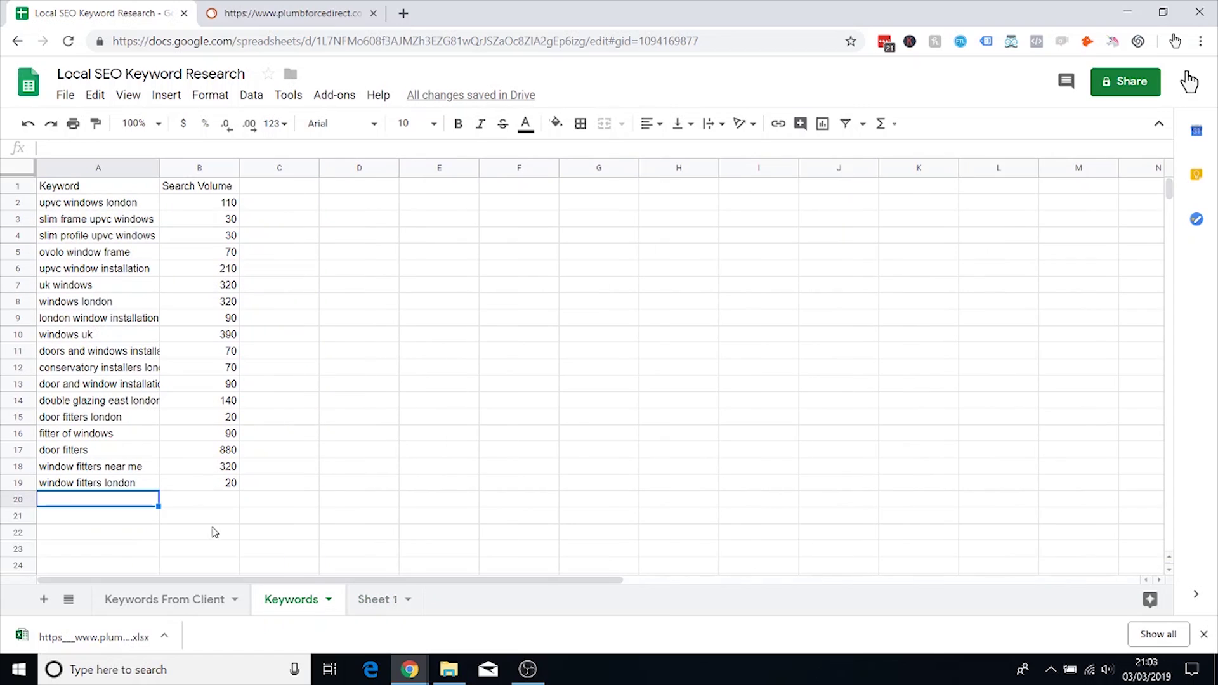
{"action": "key", "text": "ctrl+v"}
Step: Review the combined Keywords sheet against the client's keyword list and count the plumbing keywords from "plumber n1" down
{"action": "left_click", "coordinate": [311, 486]}
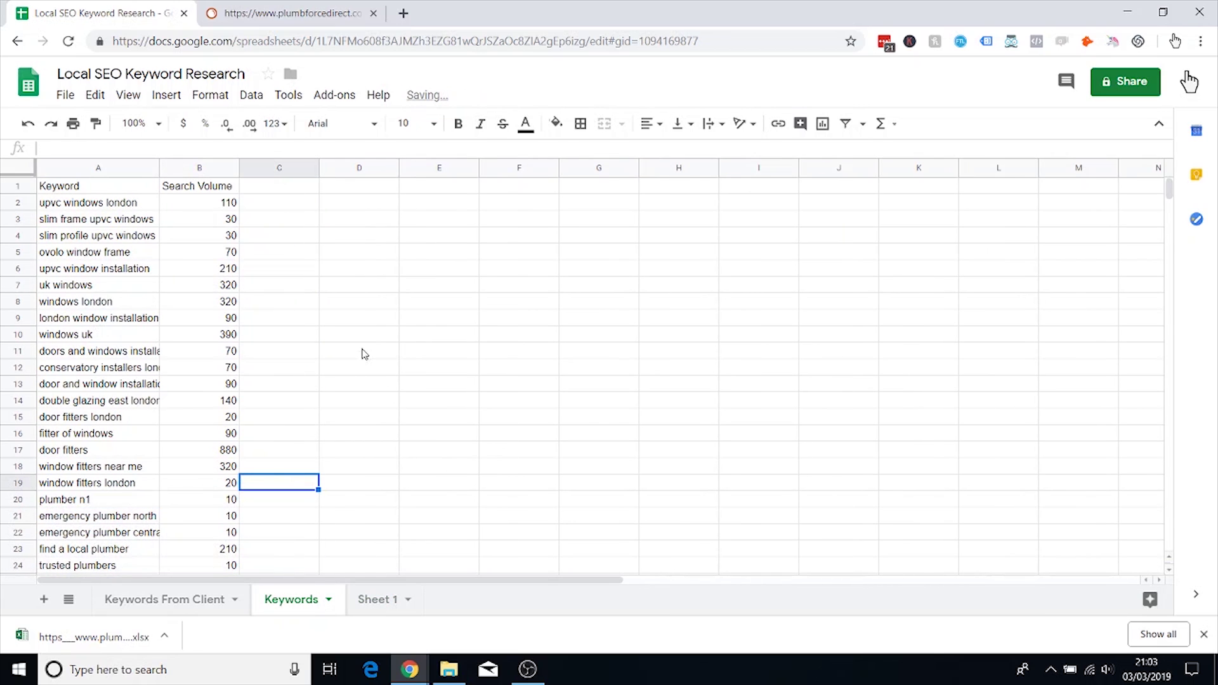
{"action": "scroll", "coordinate": [364, 354], "scroll_direction": "down", "scroll_amount": 15}
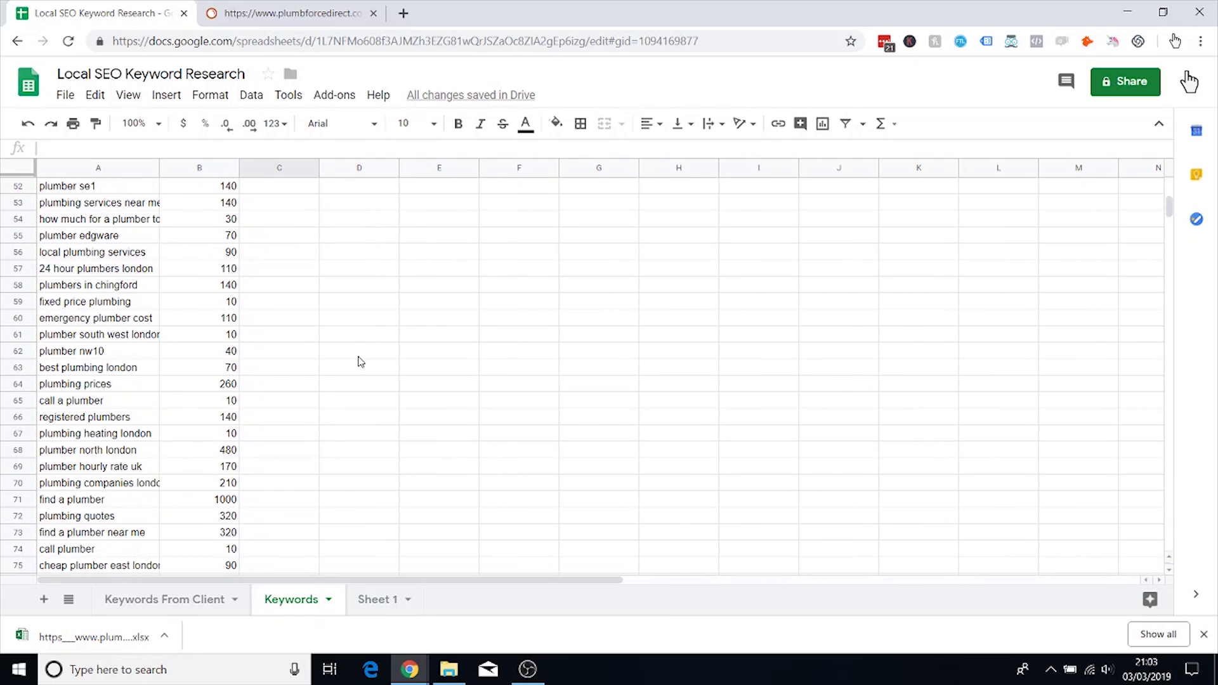
{"action": "scroll", "coordinate": [361, 361], "scroll_direction": "up", "scroll_amount": 15}
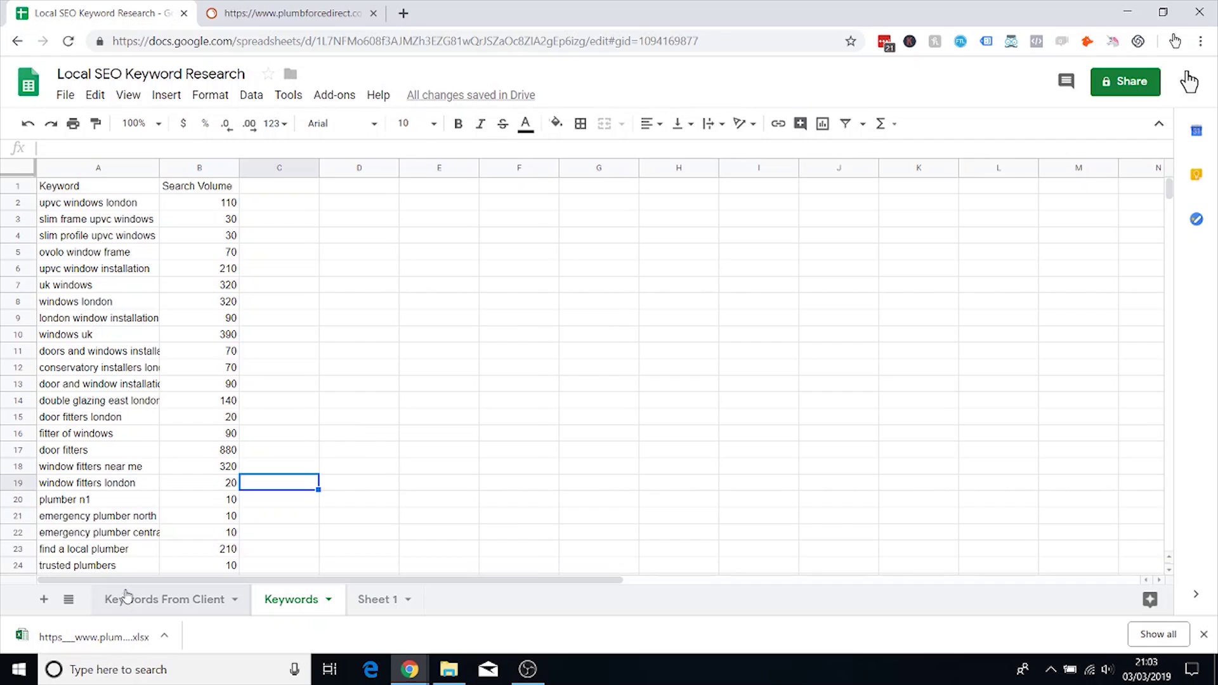
{"action": "left_click", "coordinate": [127, 600]}
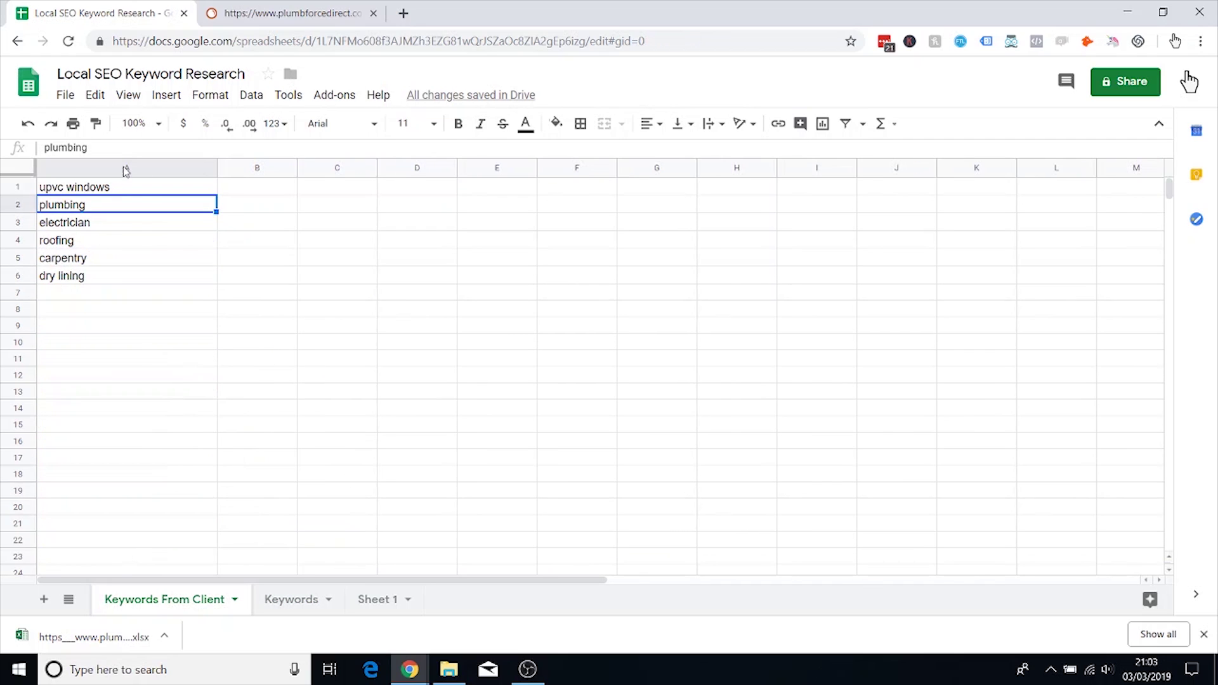
{"action": "left_click", "coordinate": [292, 602]}
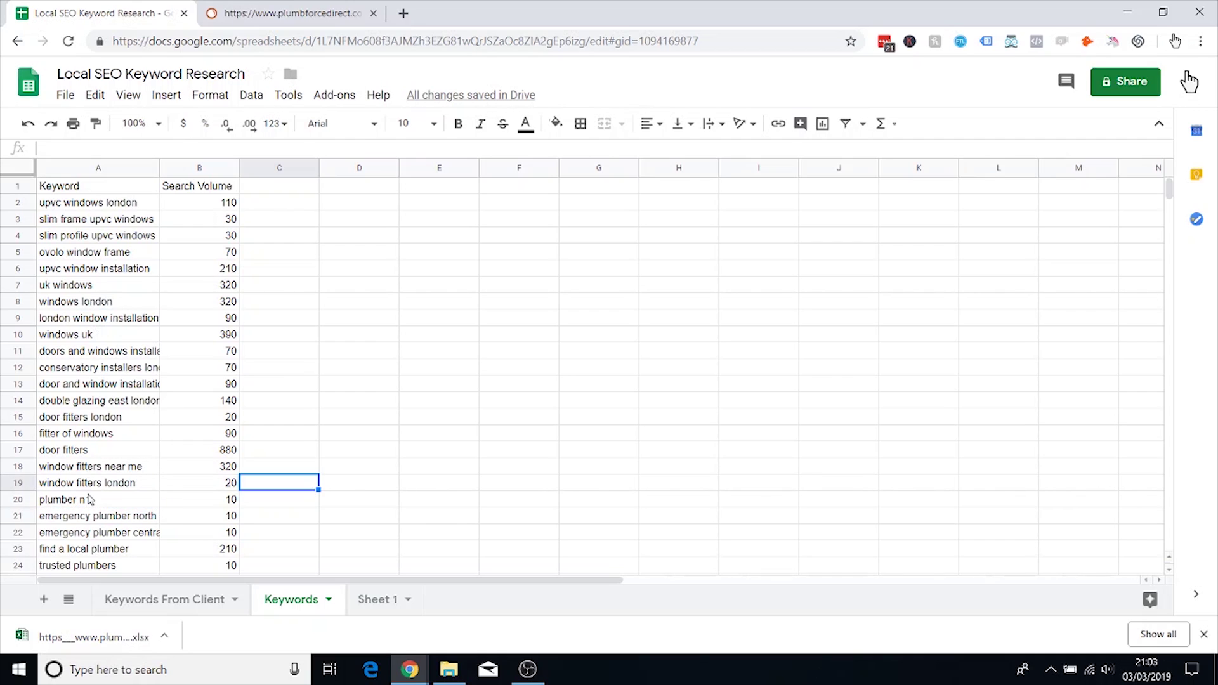
{"action": "left_click", "coordinate": [104, 501]}
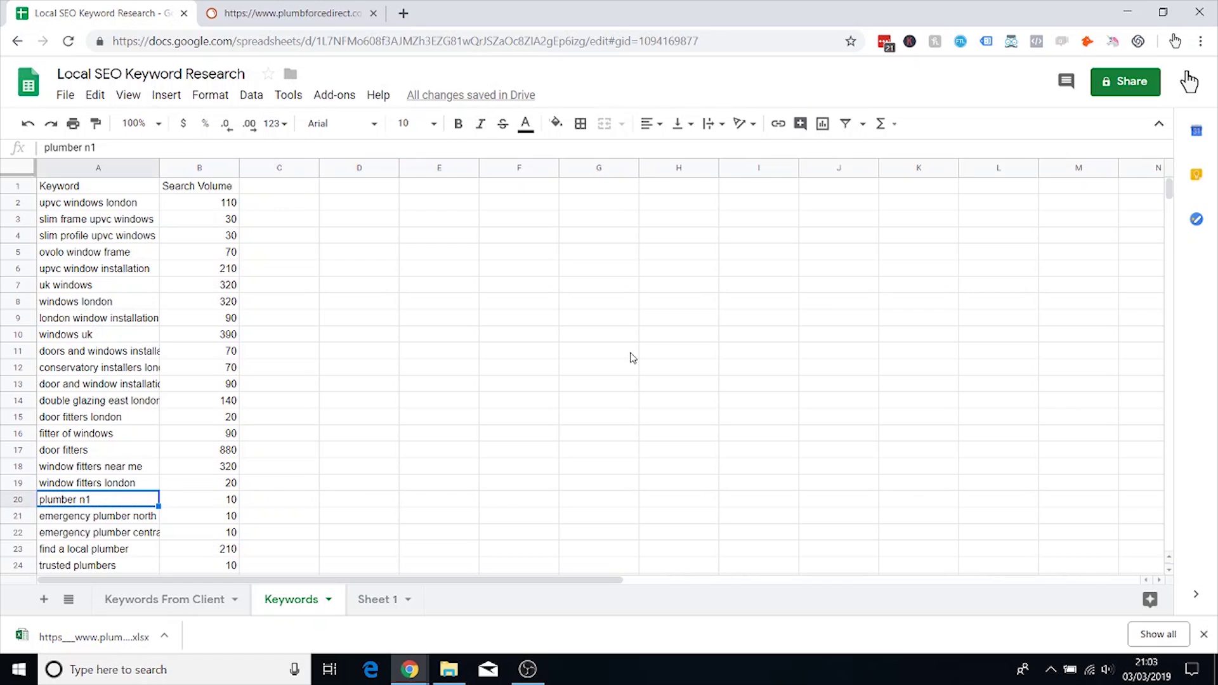
{"action": "key", "text": "ctrl+shift+Down"}
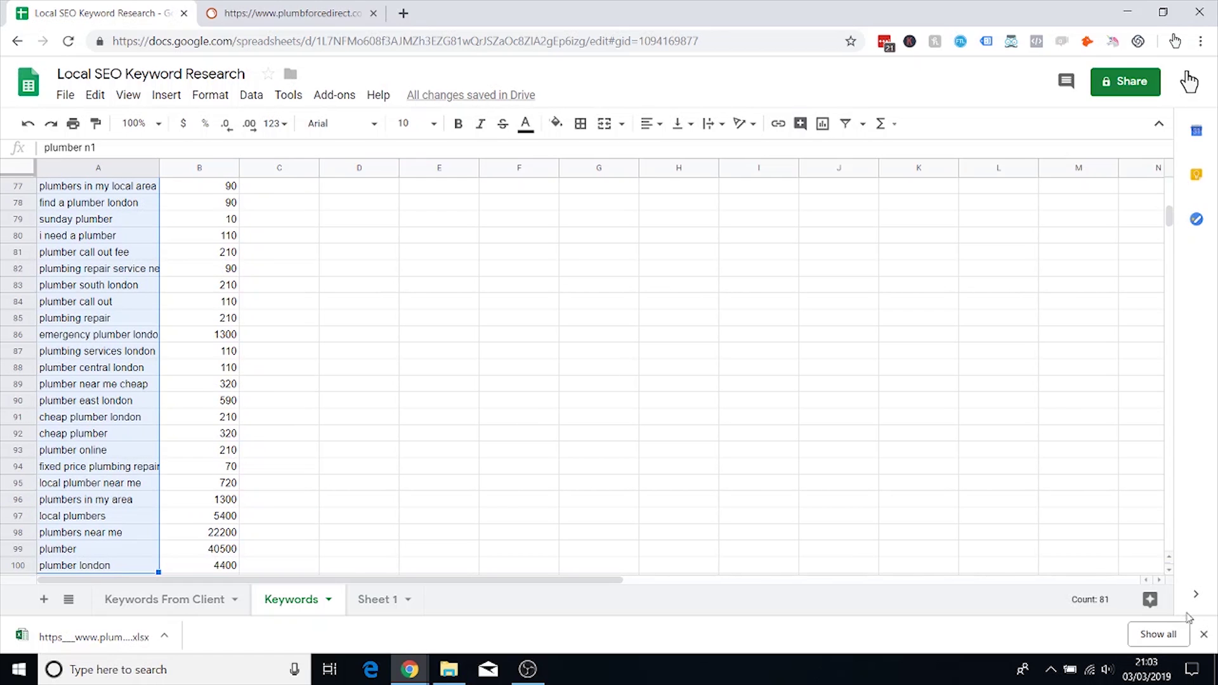
{"action": "scroll", "coordinate": [389, 409], "scroll_direction": "up", "scroll_amount": 20}
{"action": "left_click", "coordinate": [311, 433]}
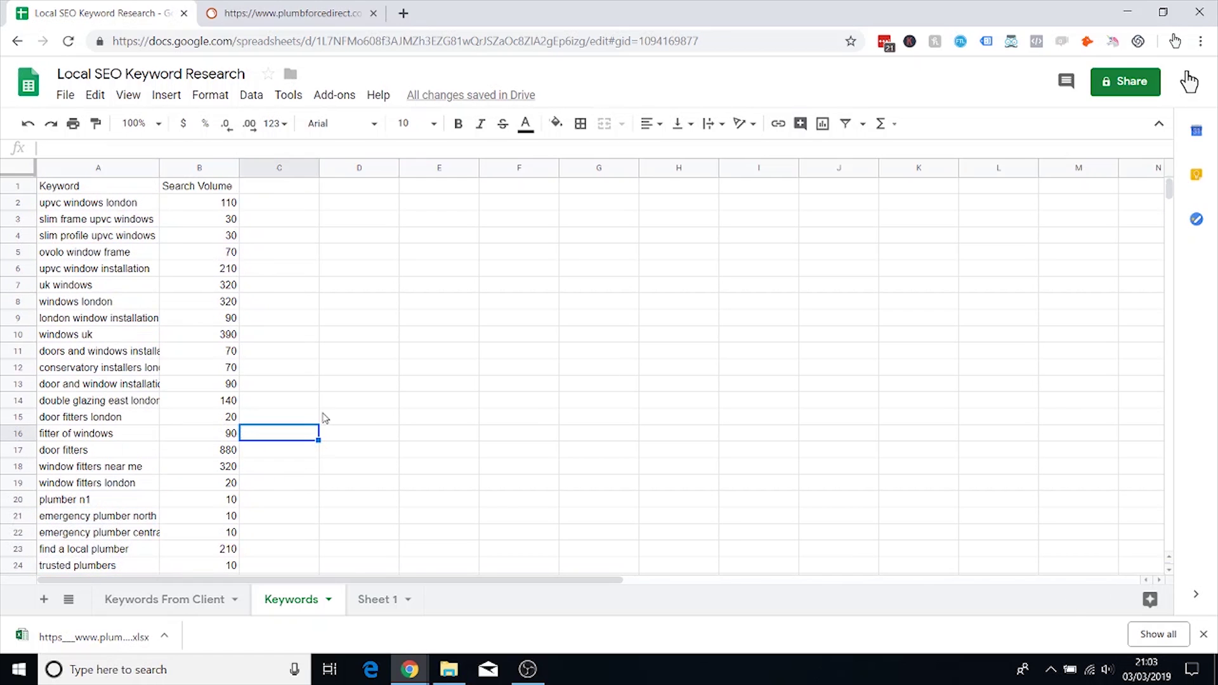
Step: Switch to the Google results for "plumbing in london", close the Plumbforce Direct page and open the Pimlico Plumbers site in a new tab
{"action": "mouse_move", "coordinate": [409, 669]}
{"action": "left_click", "coordinate": [324, 590]}
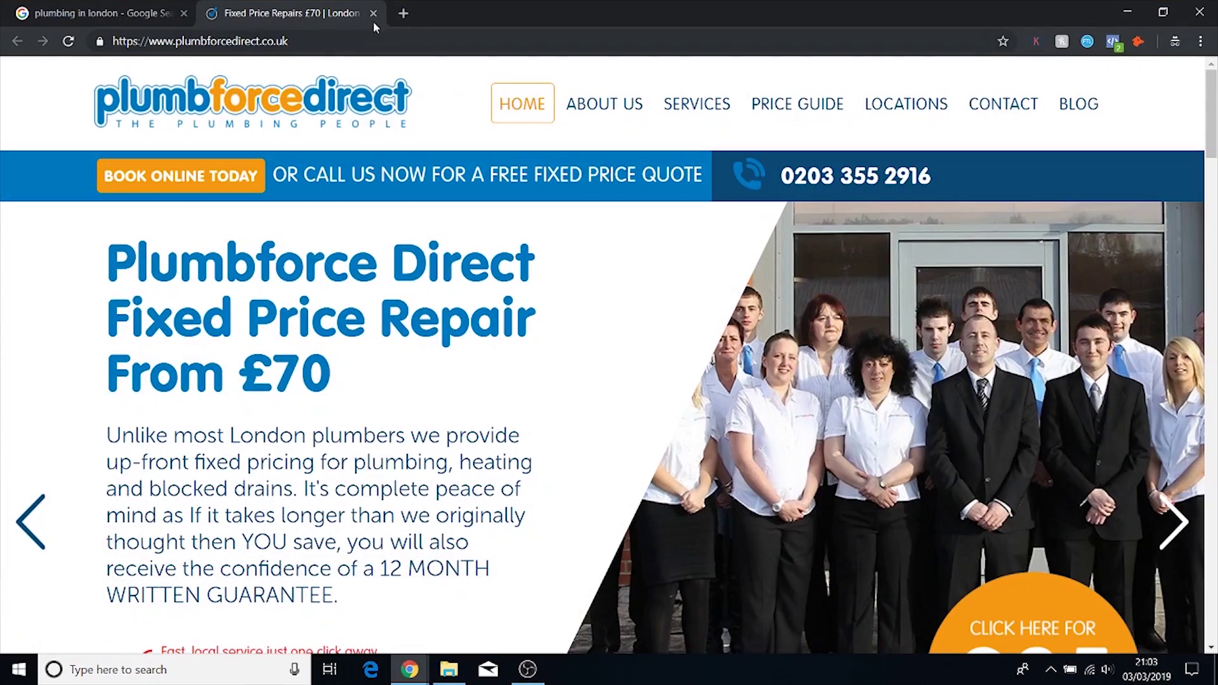
{"action": "left_click", "coordinate": [373, 13]}
{"action": "scroll", "coordinate": [368, 281], "scroll_direction": "down", "scroll_amount": 1}
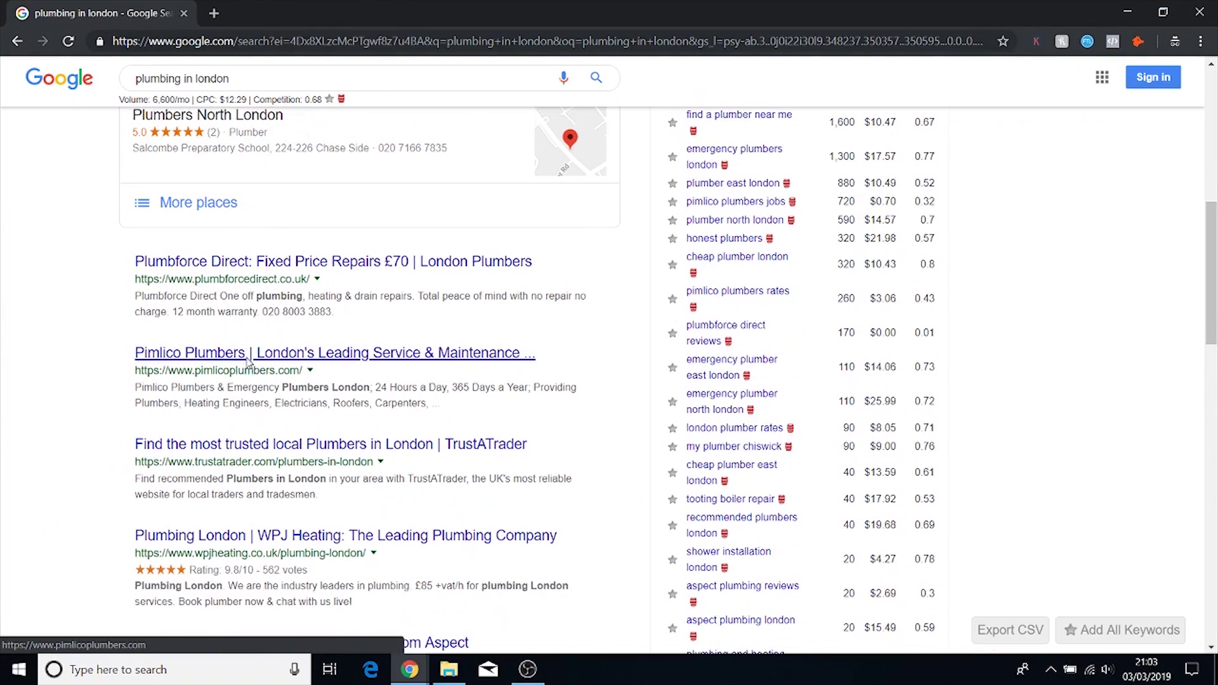
{"action": "middle_click", "coordinate": [276, 378]}
{"action": "left_click", "coordinate": [240, 13]}
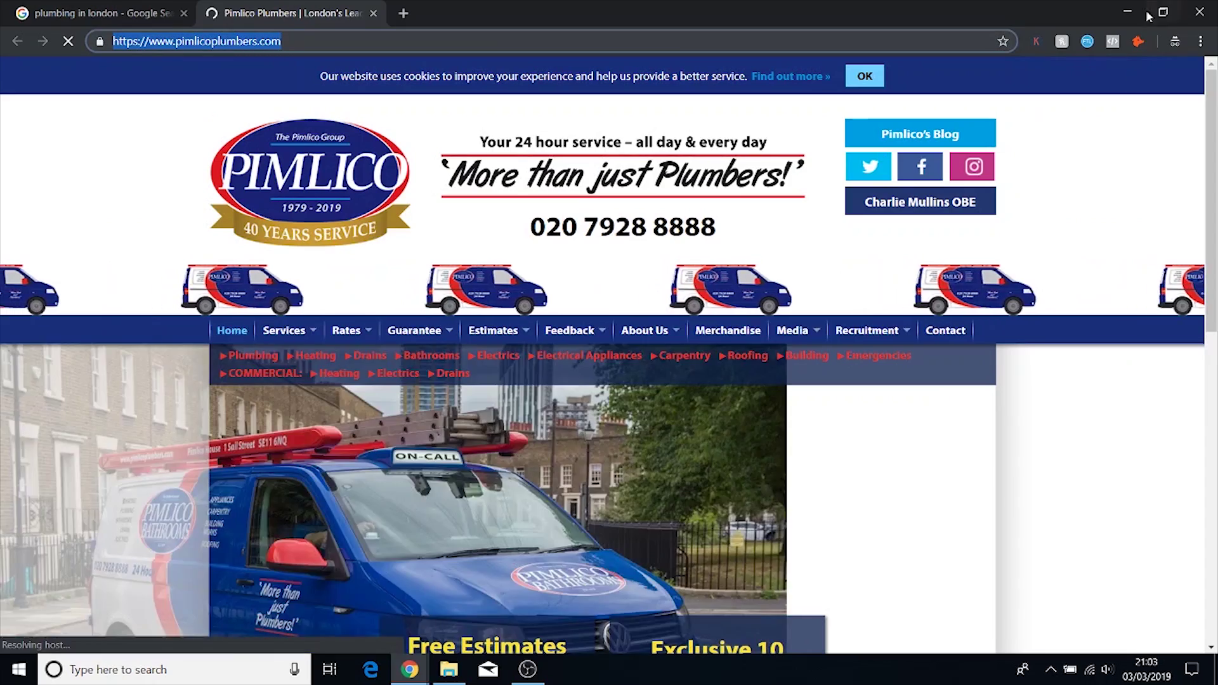
{"action": "left_click", "coordinate": [1135, 13]}
{"action": "left_click", "coordinate": [289, 13]}
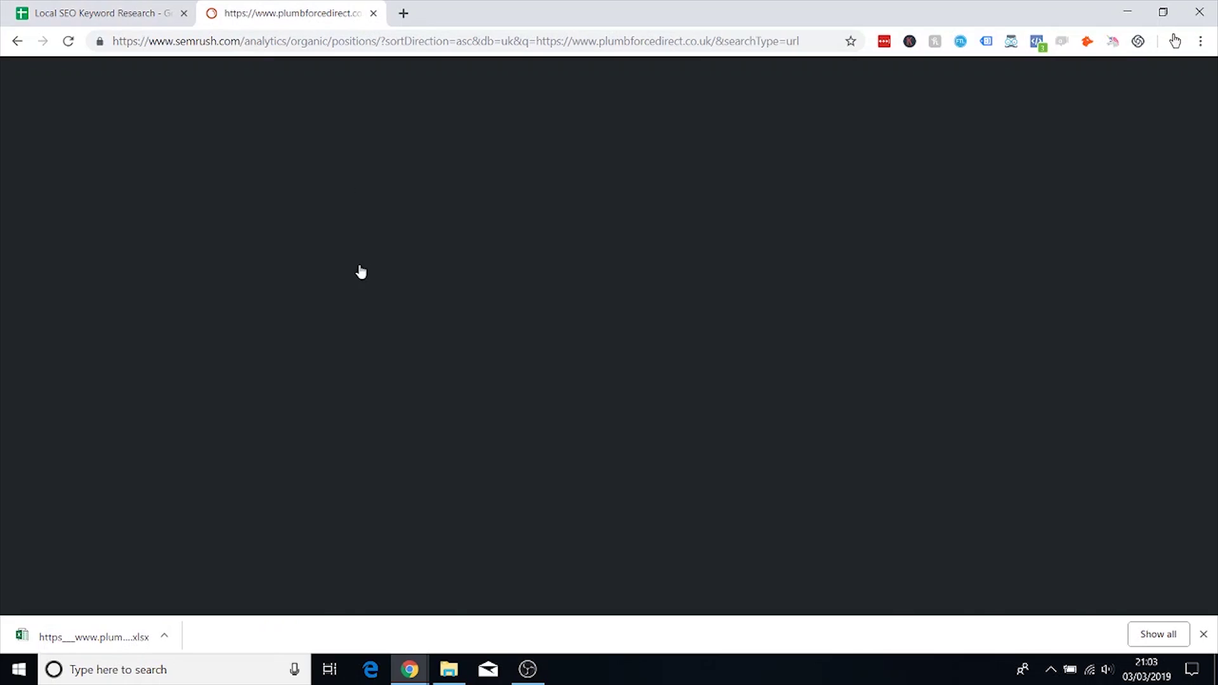
{"action": "scroll", "coordinate": [380, 190], "scroll_direction": "up", "scroll_amount": 4}
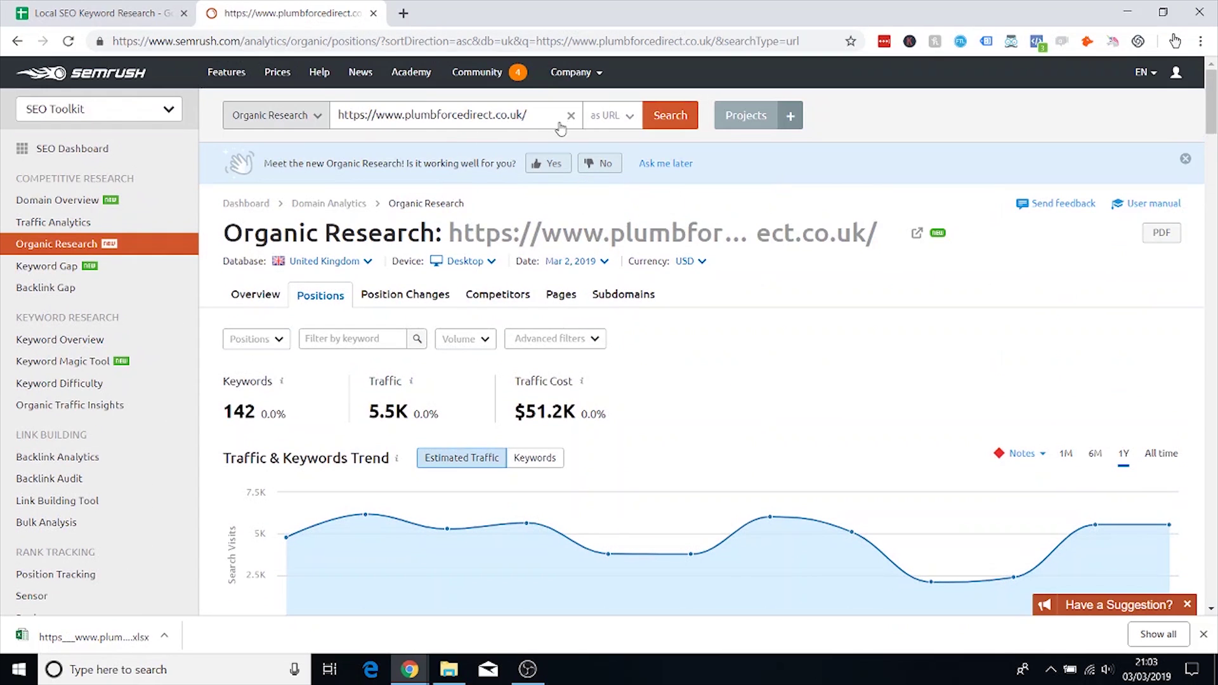
{"action": "left_click", "coordinate": [570, 120]}
{"action": "type", "text": "https://www.pimlicoplumbers.com/"}
{"action": "key", "text": "Return"}
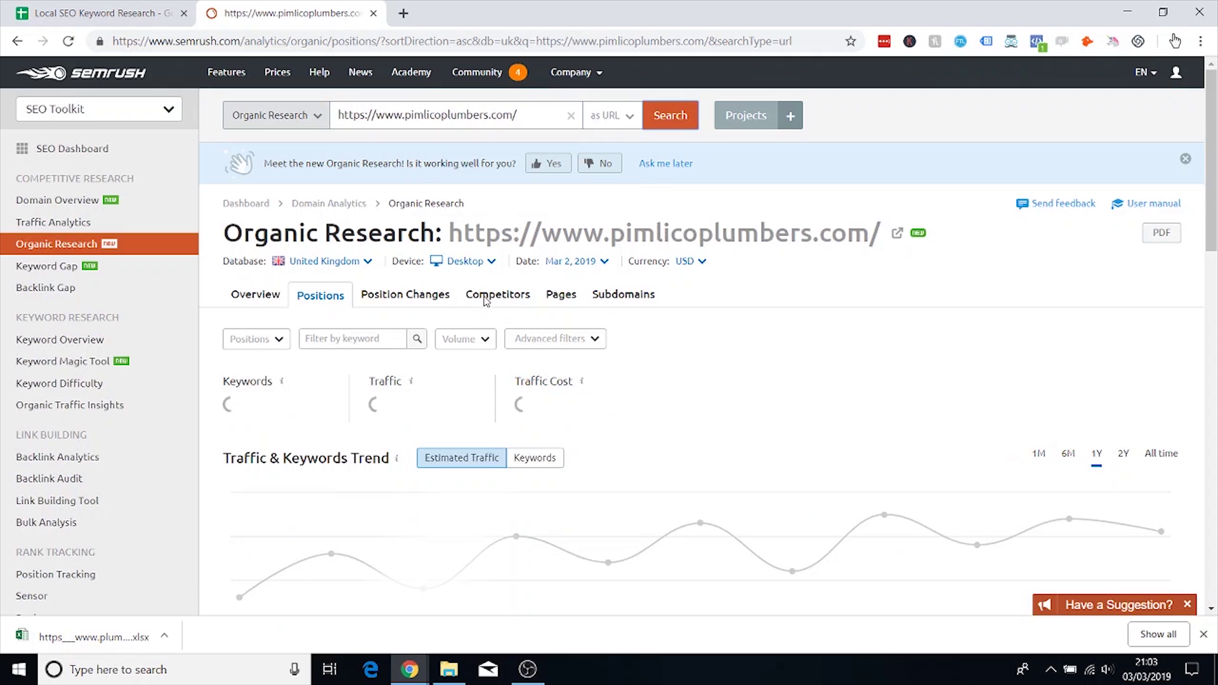
Step: Export all organic search positions of the Pimlico Plumbers URL as an Excel file
{"action": "scroll", "coordinate": [711, 292], "scroll_direction": "down", "scroll_amount": 5}
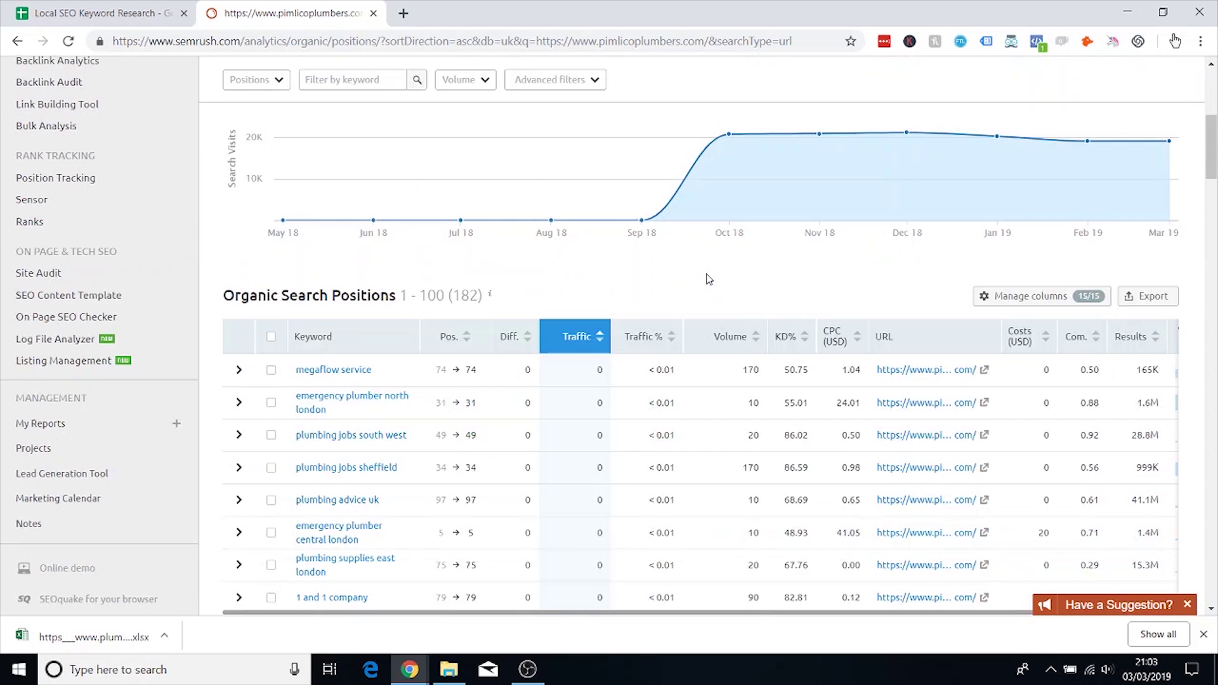
{"action": "scroll", "coordinate": [709, 279], "scroll_direction": "down", "scroll_amount": 1}
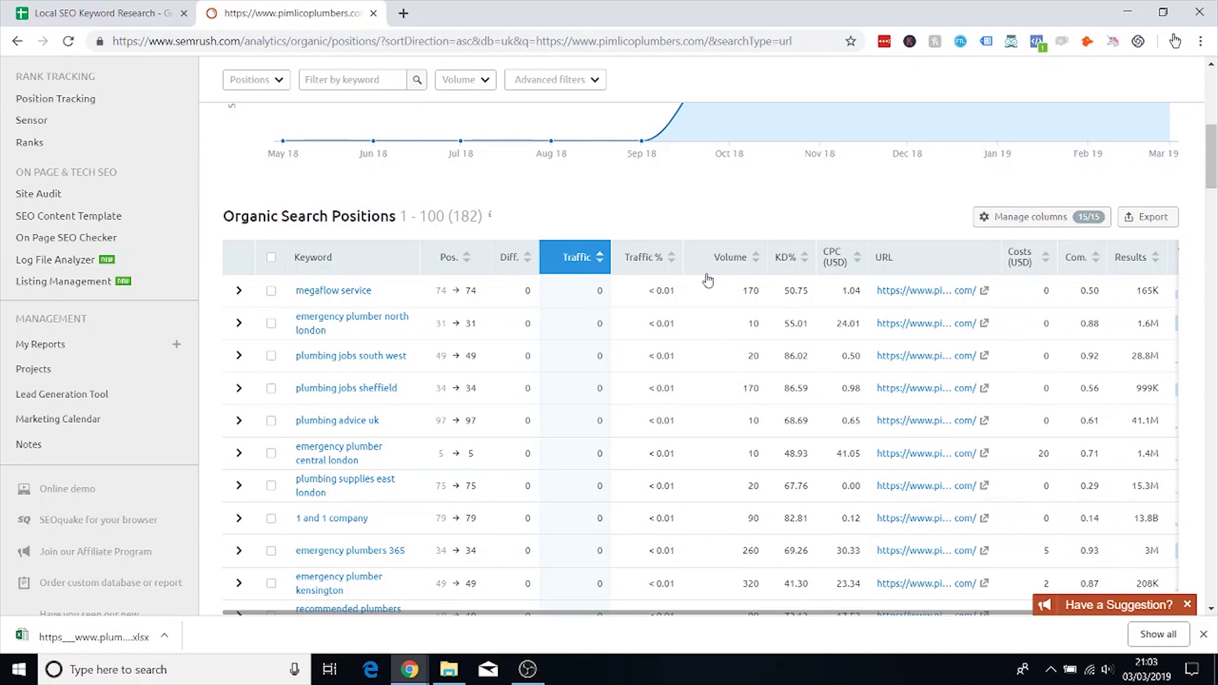
{"action": "left_click", "coordinate": [1142, 220]}
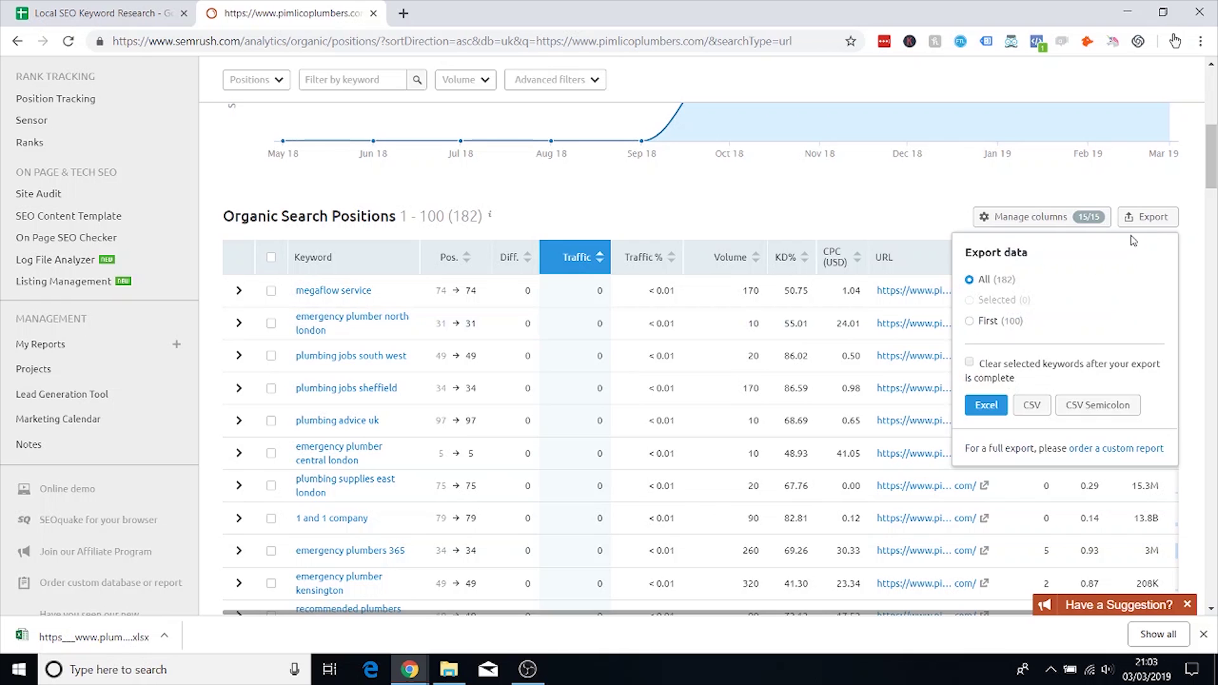
{"action": "left_click", "coordinate": [985, 404]}
{"action": "scroll", "coordinate": [501, 247], "scroll_direction": "up", "scroll_amount": 6}
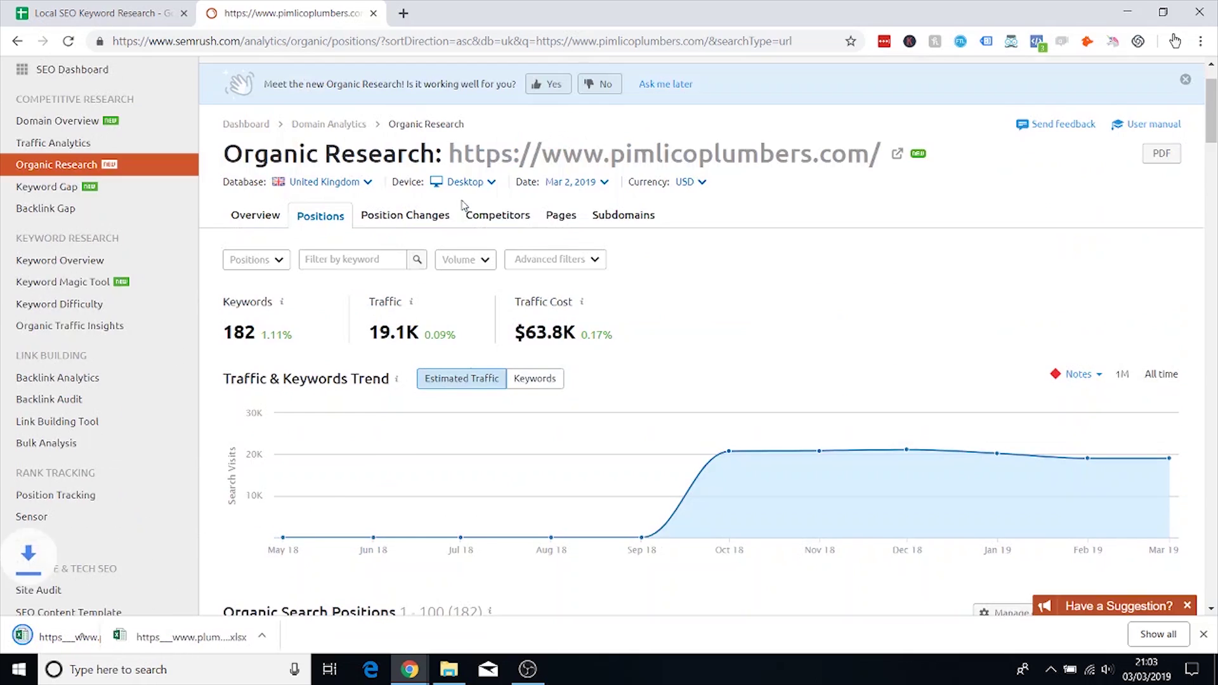
{"action": "scroll", "coordinate": [471, 210], "scroll_direction": "up", "scroll_amount": 1}
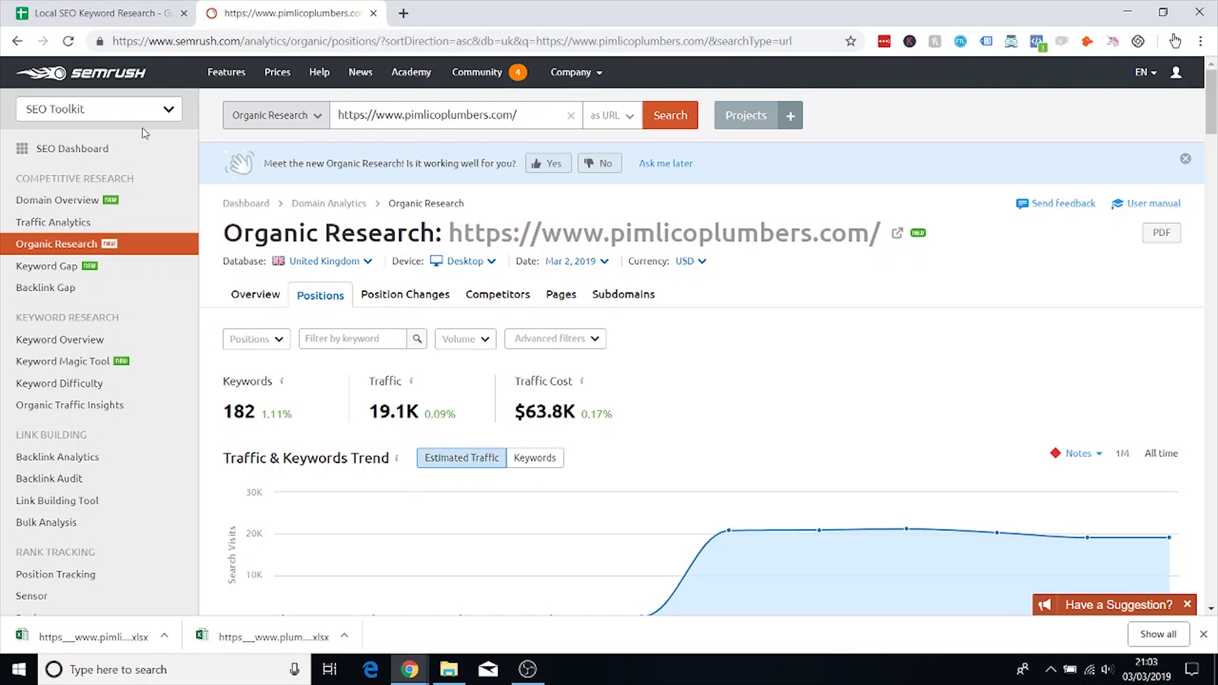
Step: Switch to the Local SEO Keyword Research spreadsheet and delete columns E to N, Keyword Difficulty through Timestamp, from Sheet 1 (1)
{"action": "left_click", "coordinate": [104, 13]}
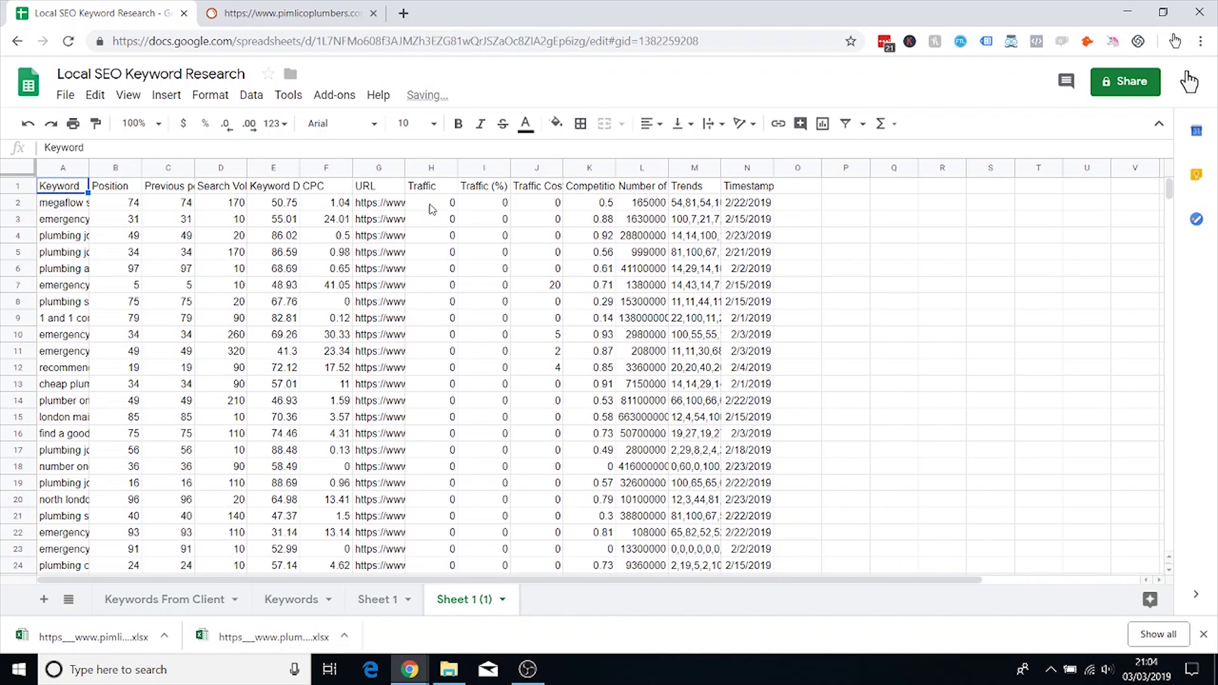
{"action": "left_click", "coordinate": [273, 167]}
{"action": "left_click", "coordinate": [760, 168], "text": "shift"}
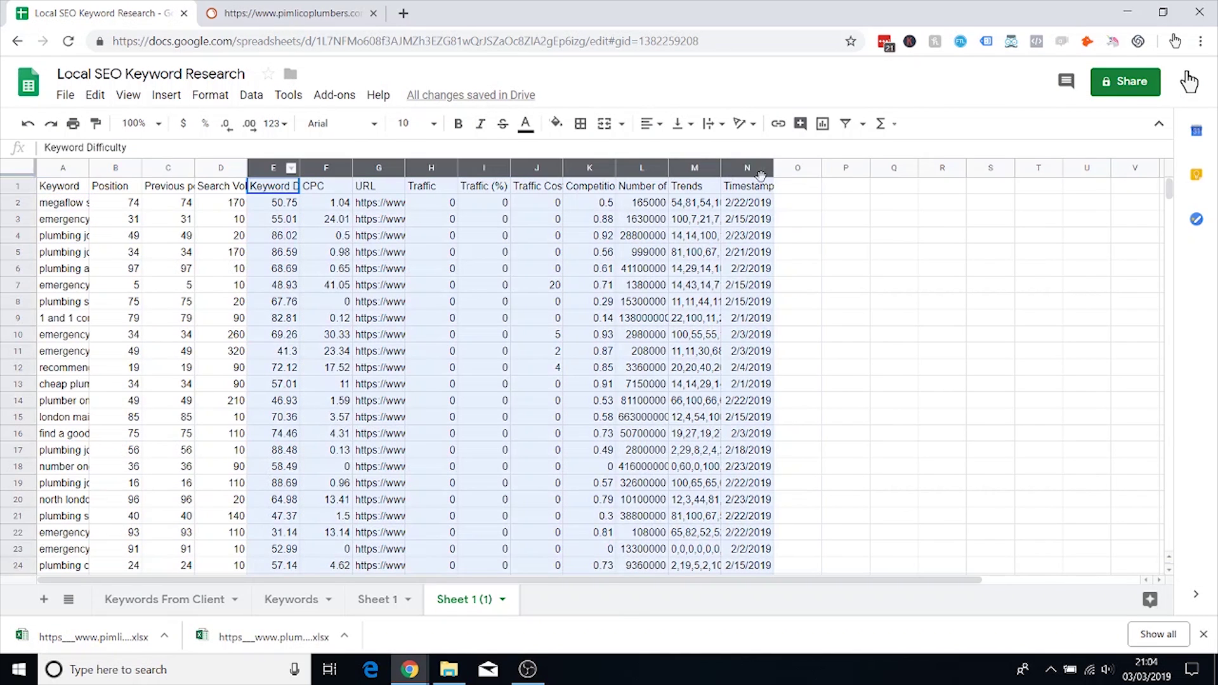
{"action": "right_click", "coordinate": [749, 167]}
{"action": "left_click", "coordinate": [819, 352]}
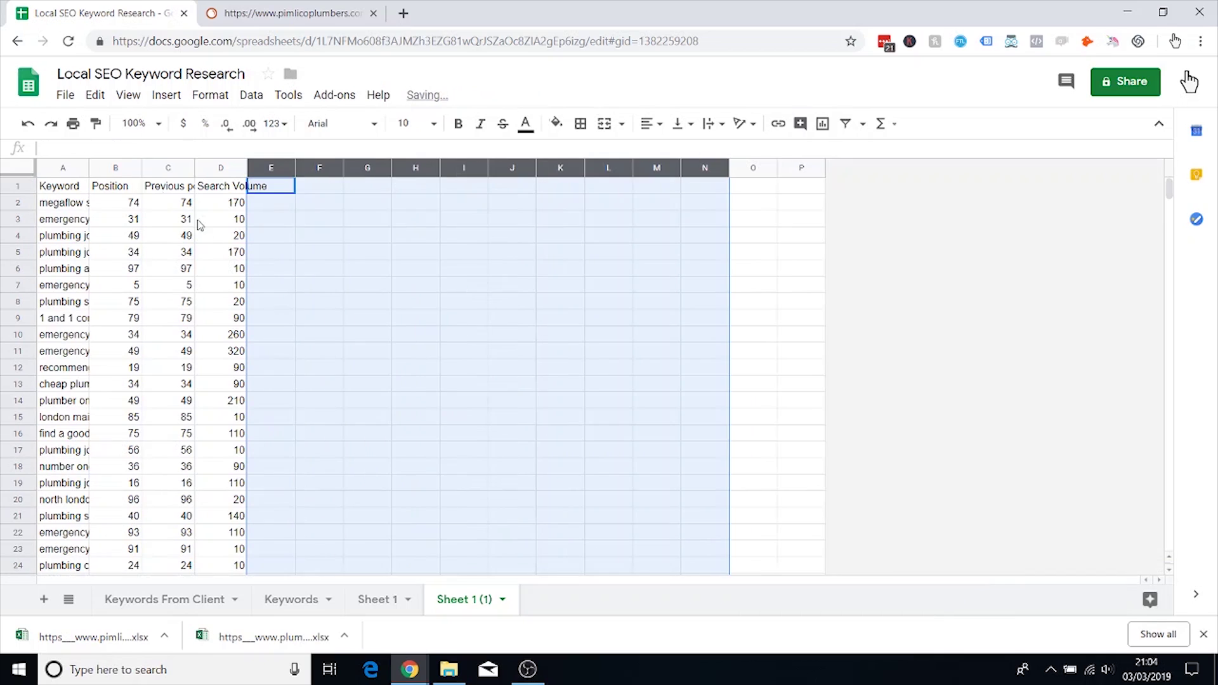
Step: Delete the Position and Previous position columns from Sheet 1 (1) and fit the Keyword and Search Volume columns to their contents
{"action": "left_click_drag", "start_coordinate": [115, 167], "coordinate": [153, 168]}
{"action": "right_click", "coordinate": [153, 168]}
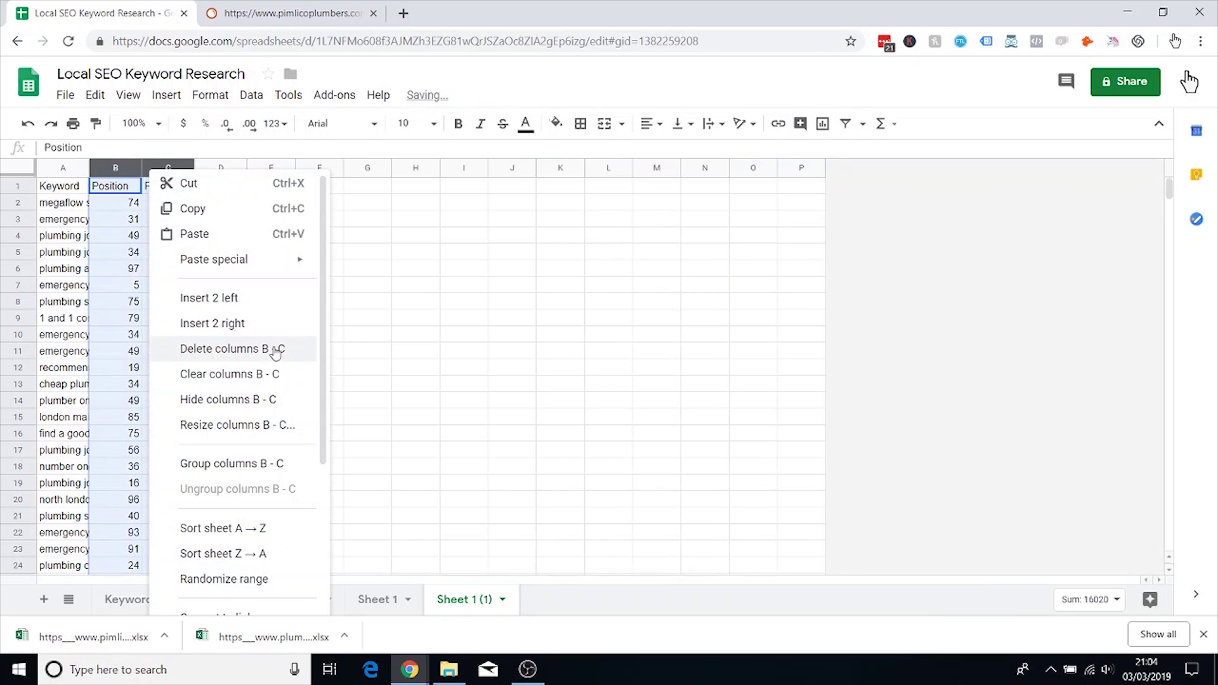
{"action": "left_click", "coordinate": [276, 351]}
{"action": "left_click", "coordinate": [294, 314]}
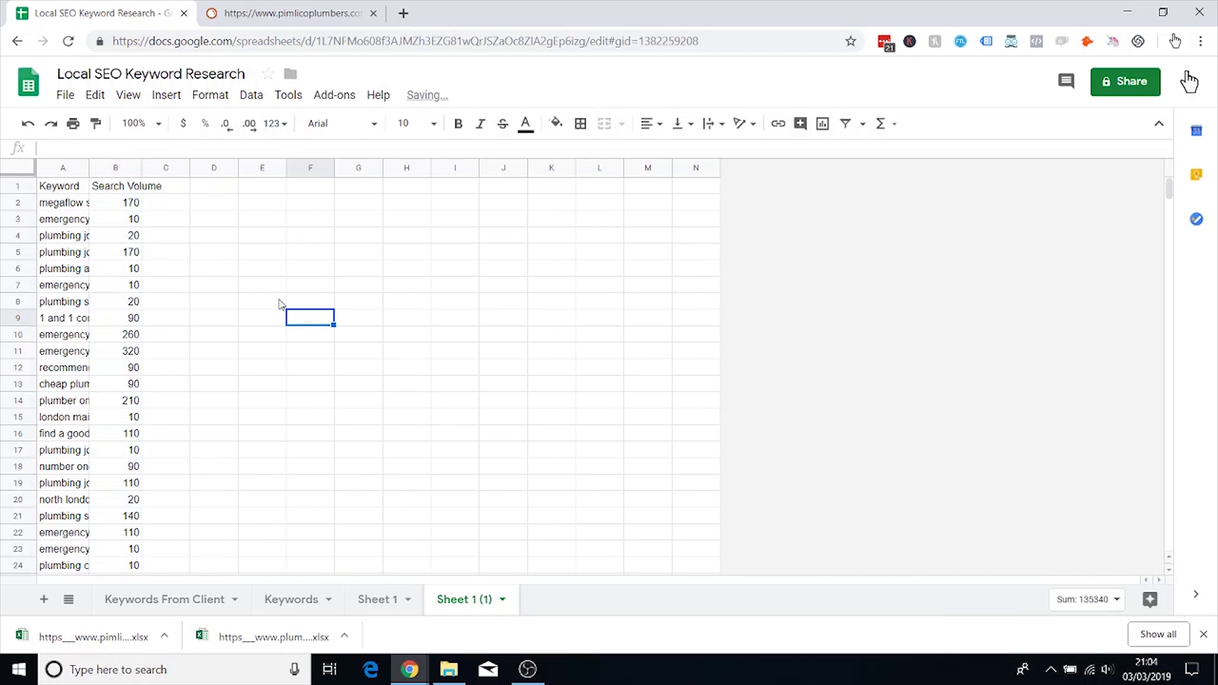
{"action": "double_click", "coordinate": [140, 167]}
{"action": "double_click", "coordinate": [89, 167]}
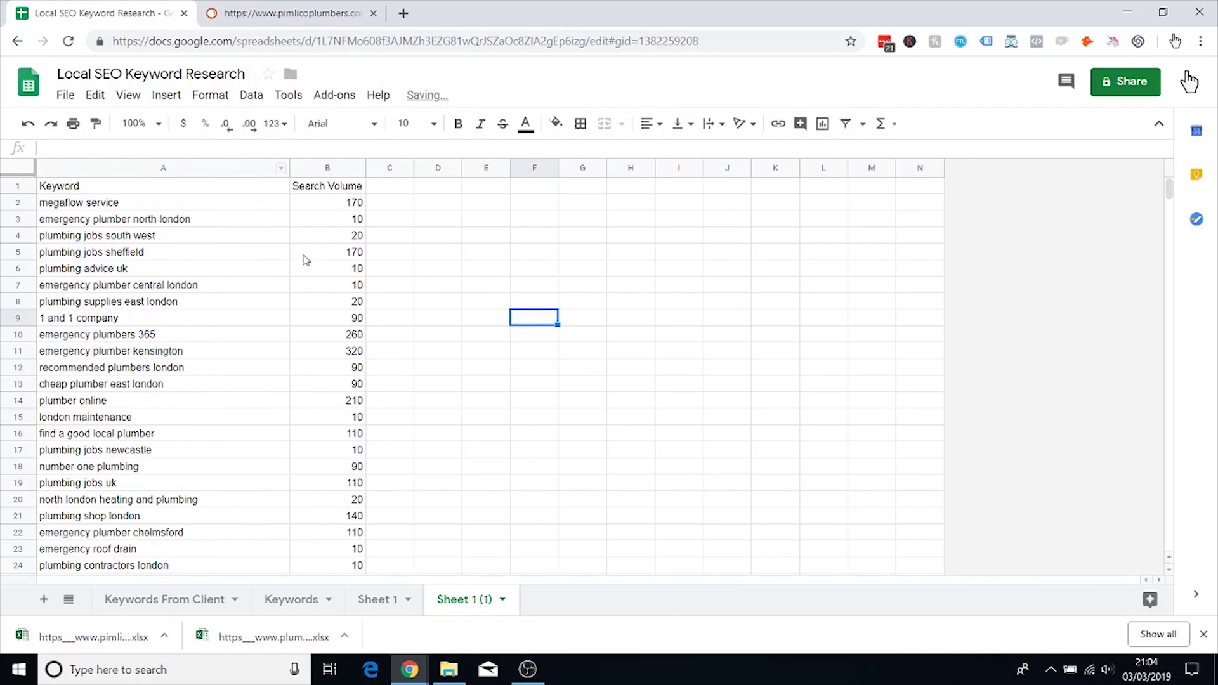
Step: Copy the first keyword, "megaflow service", from Sheet 1 (1)
{"action": "left_click", "coordinate": [392, 271]}
{"action": "left_click", "coordinate": [166, 204]}
{"action": "left_click", "coordinate": [17, 202]}
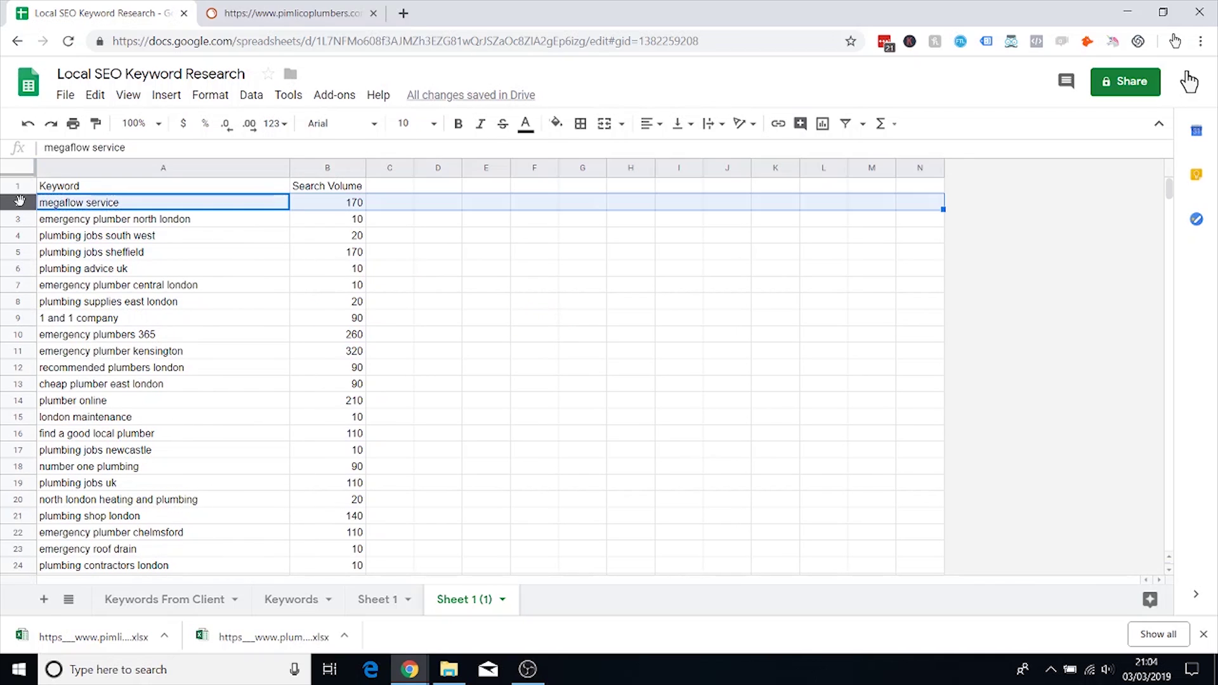
{"action": "right_click", "coordinate": [18, 202]}
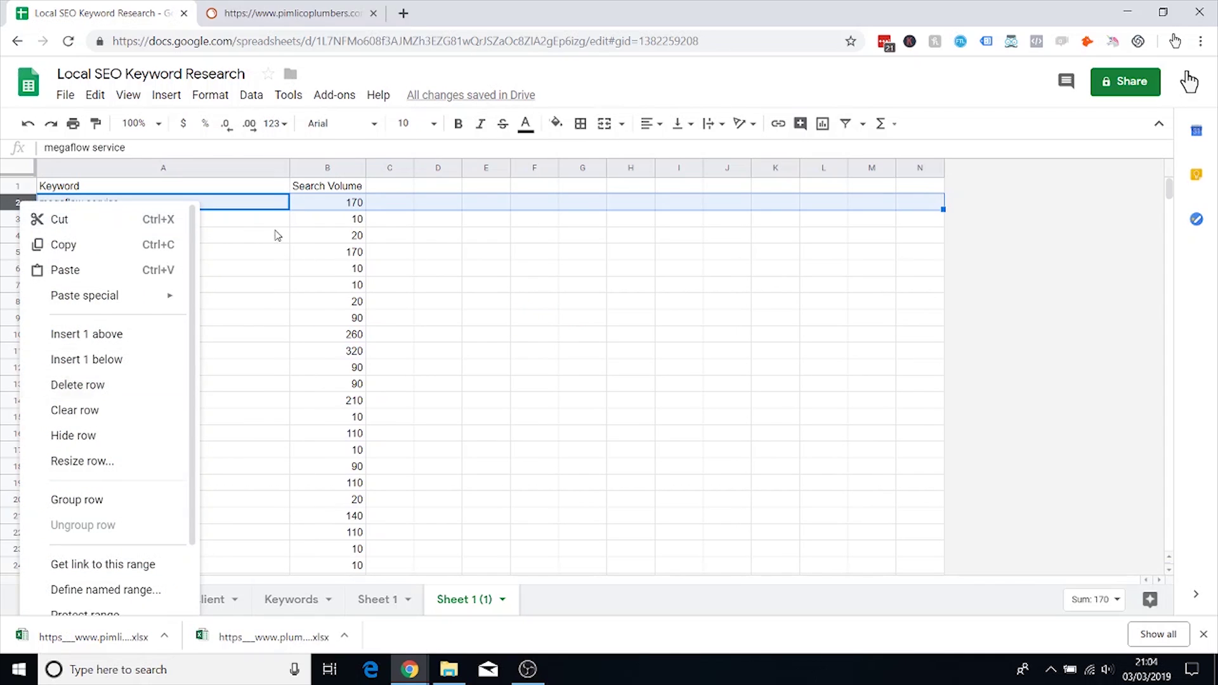
{"action": "left_click", "coordinate": [253, 207]}
Step: Search Google for "megaflow service" in a new tab of the incognito window and close the Pimlico Plumbers page
{"action": "mouse_move", "coordinate": [409, 670]}
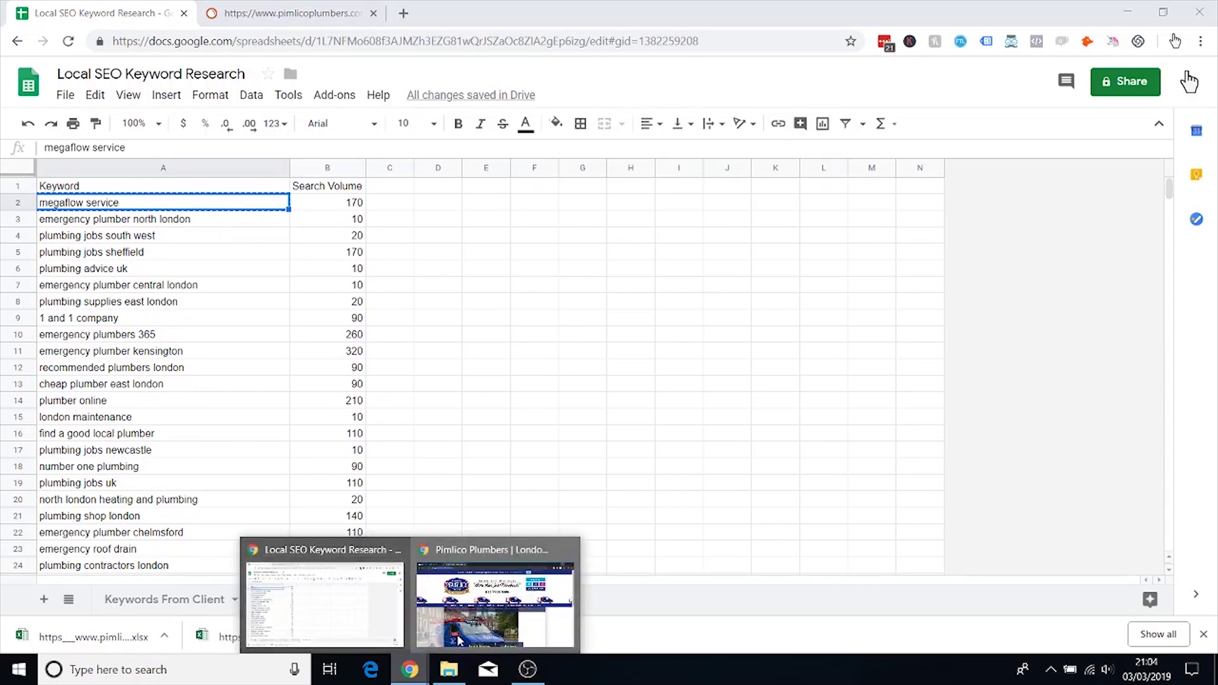
{"action": "left_click", "coordinate": [494, 599]}
{"action": "left_click", "coordinate": [402, 13]}
{"action": "type", "text": "megaflow service"}
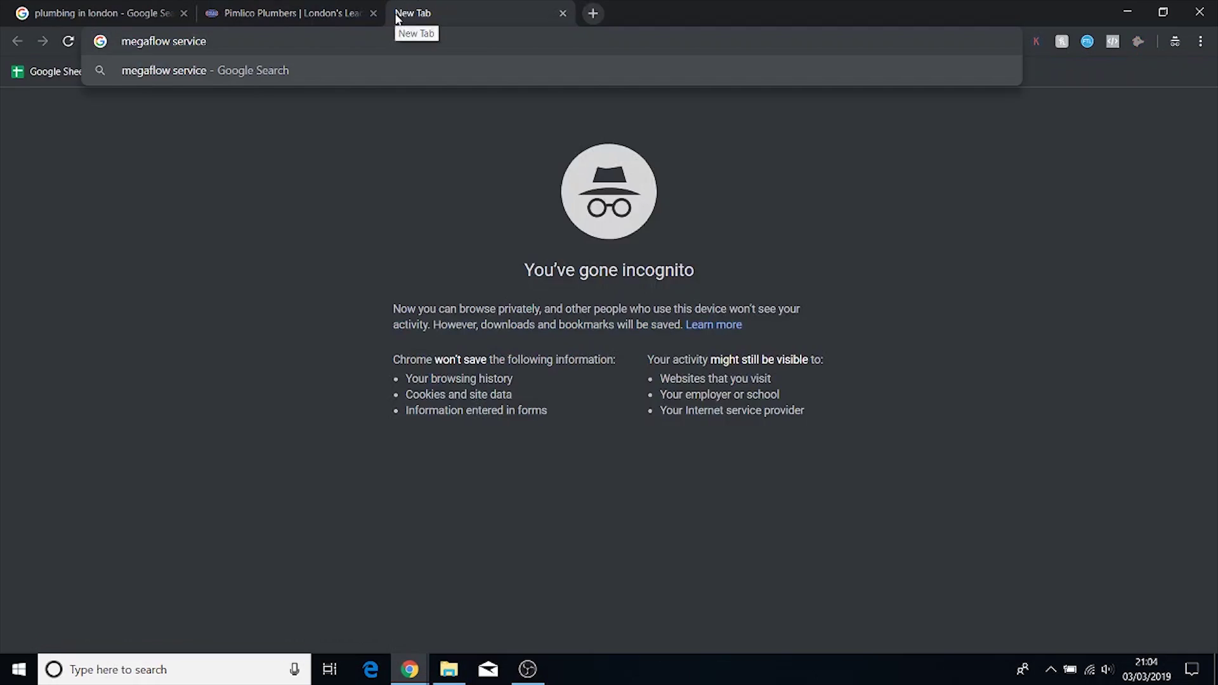
{"action": "key", "text": "Return"}
{"action": "left_click", "coordinate": [373, 14]}
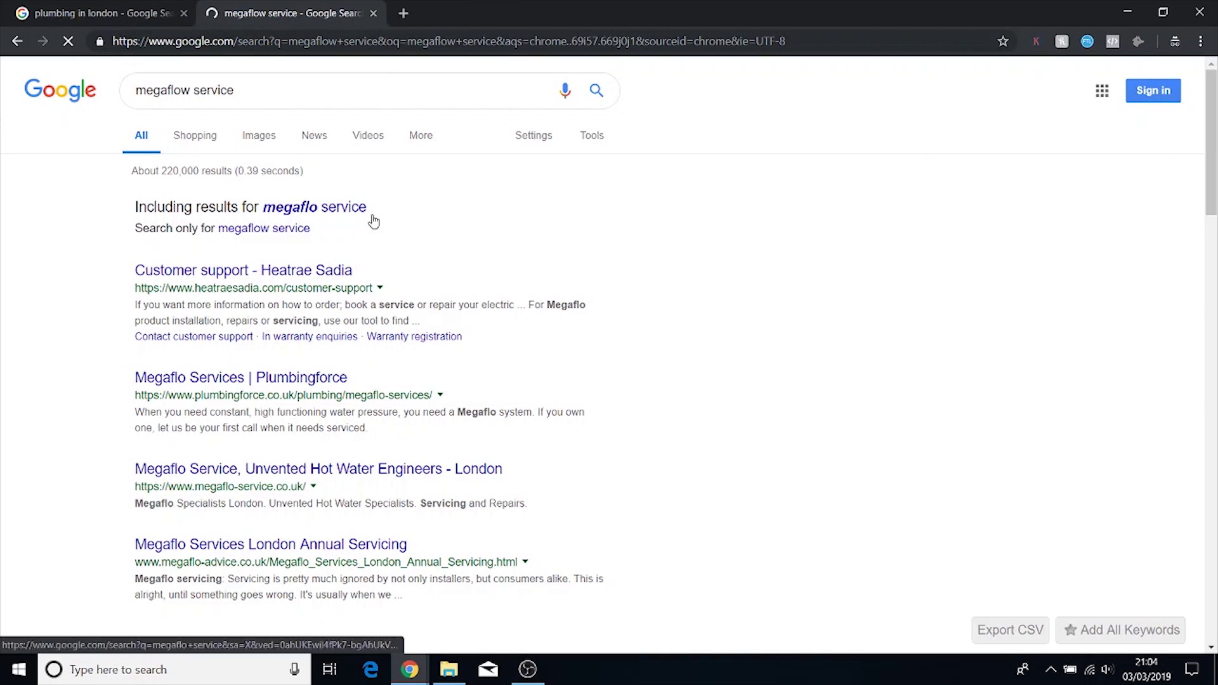
Step: Check the results for the spelling "megaflo service", go back to the original results and open Plumbingforce's Megaflo Services page in a new tab
{"action": "left_click", "coordinate": [354, 217]}
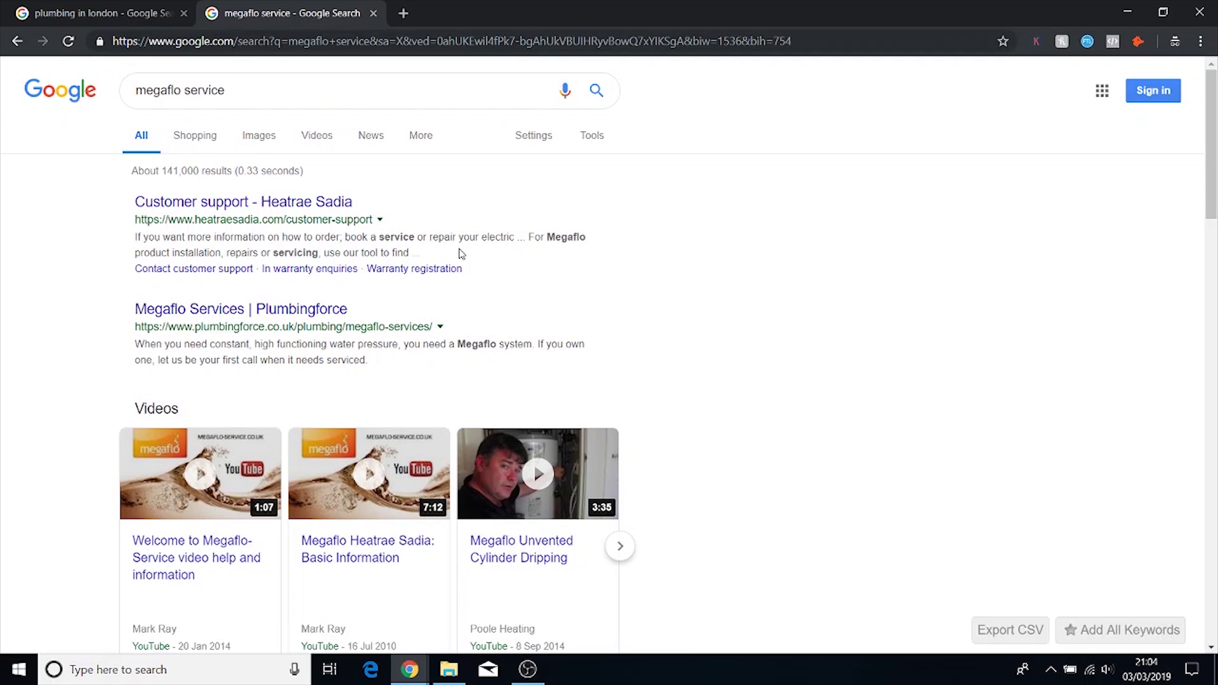
{"action": "left_click", "coordinate": [18, 43]}
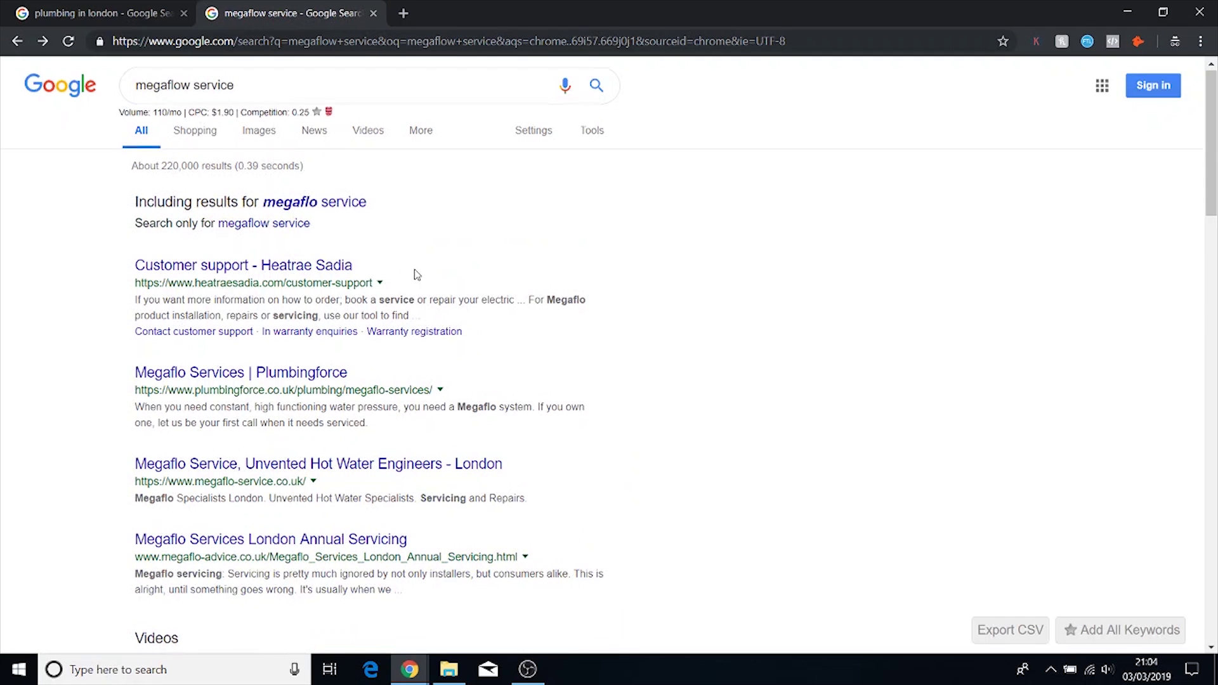
{"action": "scroll", "coordinate": [305, 317], "scroll_direction": "down", "scroll_amount": 1}
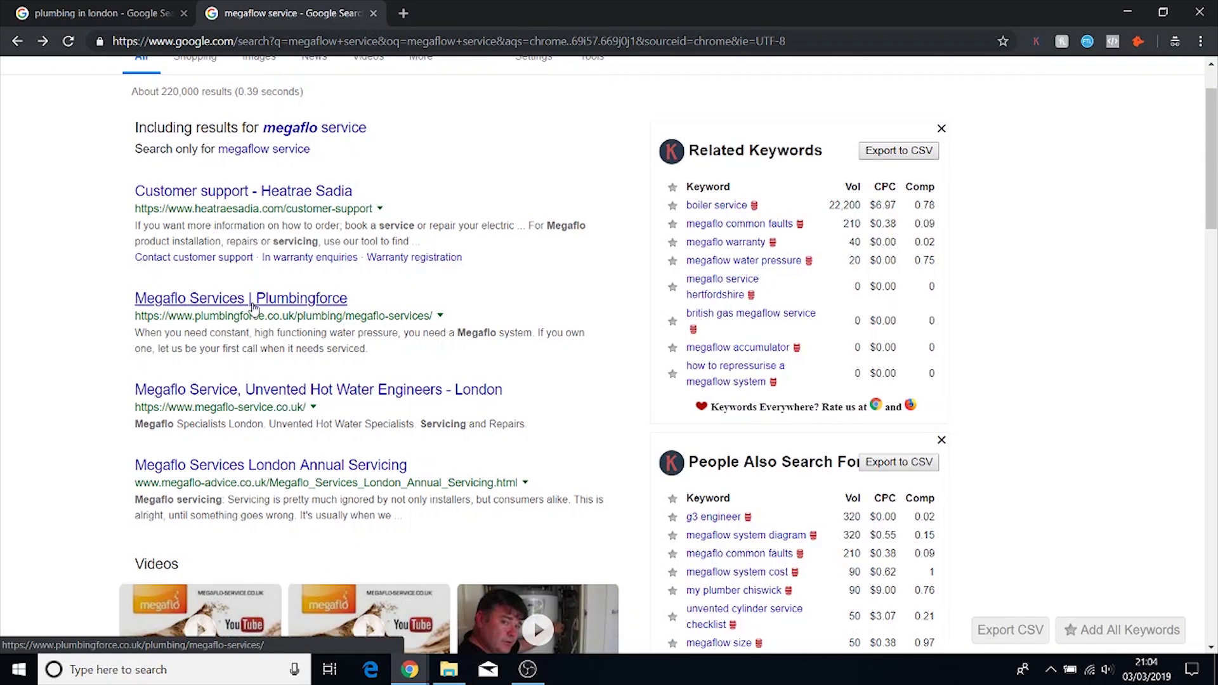
{"action": "right_click", "coordinate": [320, 301]}
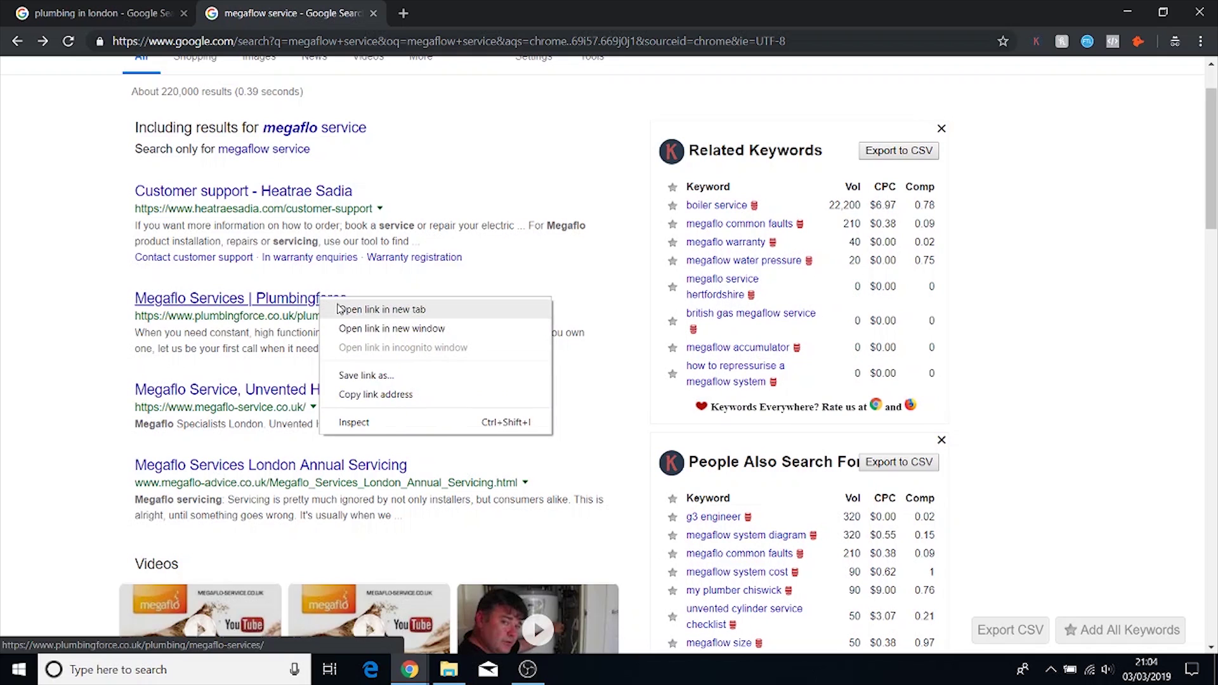
{"action": "left_click", "coordinate": [355, 308]}
{"action": "left_click", "coordinate": [502, 7]}
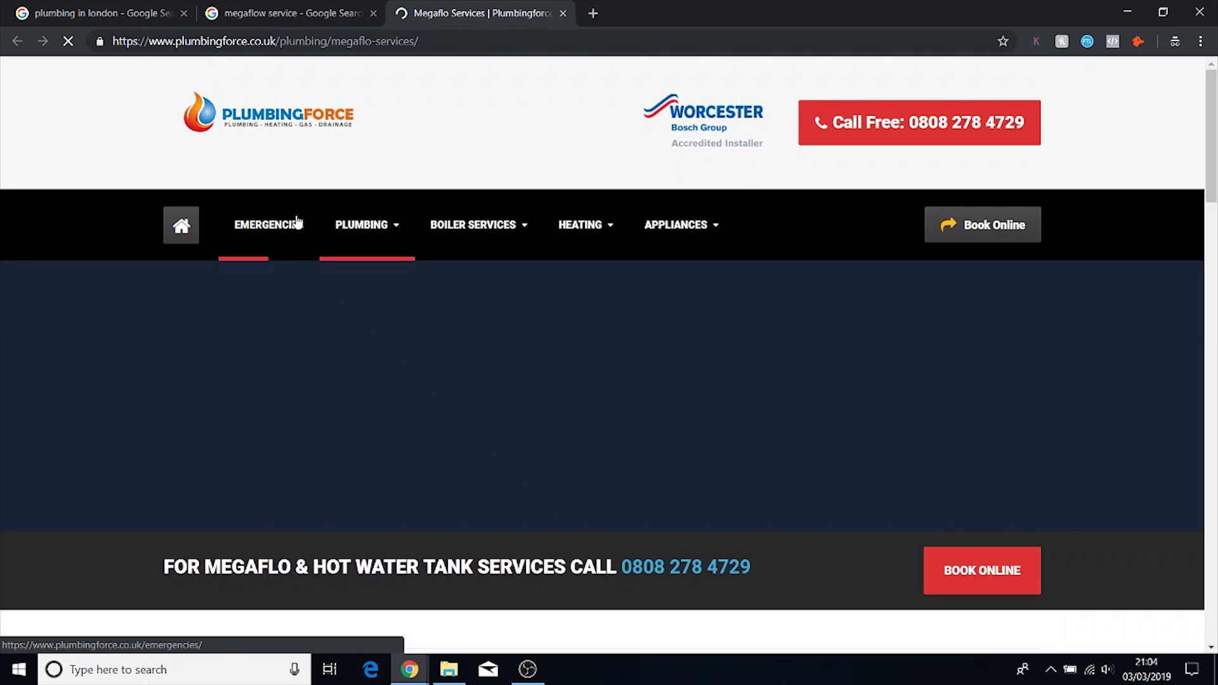
Step: Read through Plumbingforce's Megaflo Services page to find out what the service is and whether it is a plumbing job
{"action": "scroll", "coordinate": [289, 209], "scroll_direction": "down", "scroll_amount": 3}
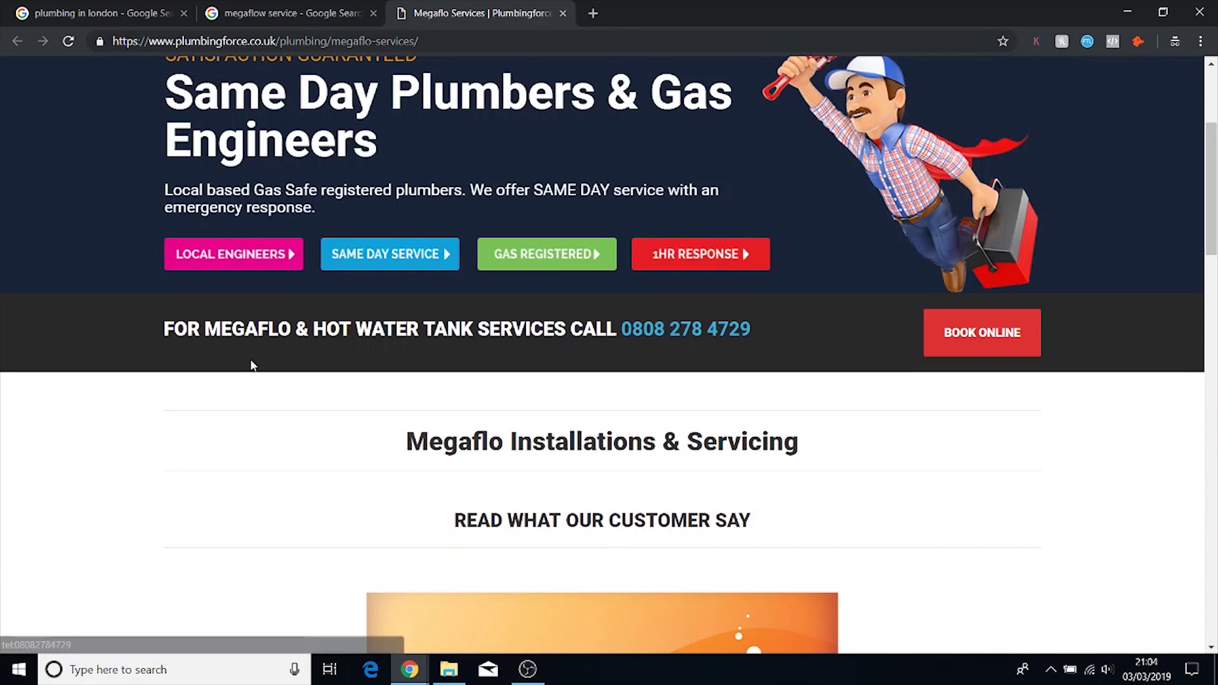
{"action": "scroll", "coordinate": [253, 361], "scroll_direction": "down", "scroll_amount": 5}
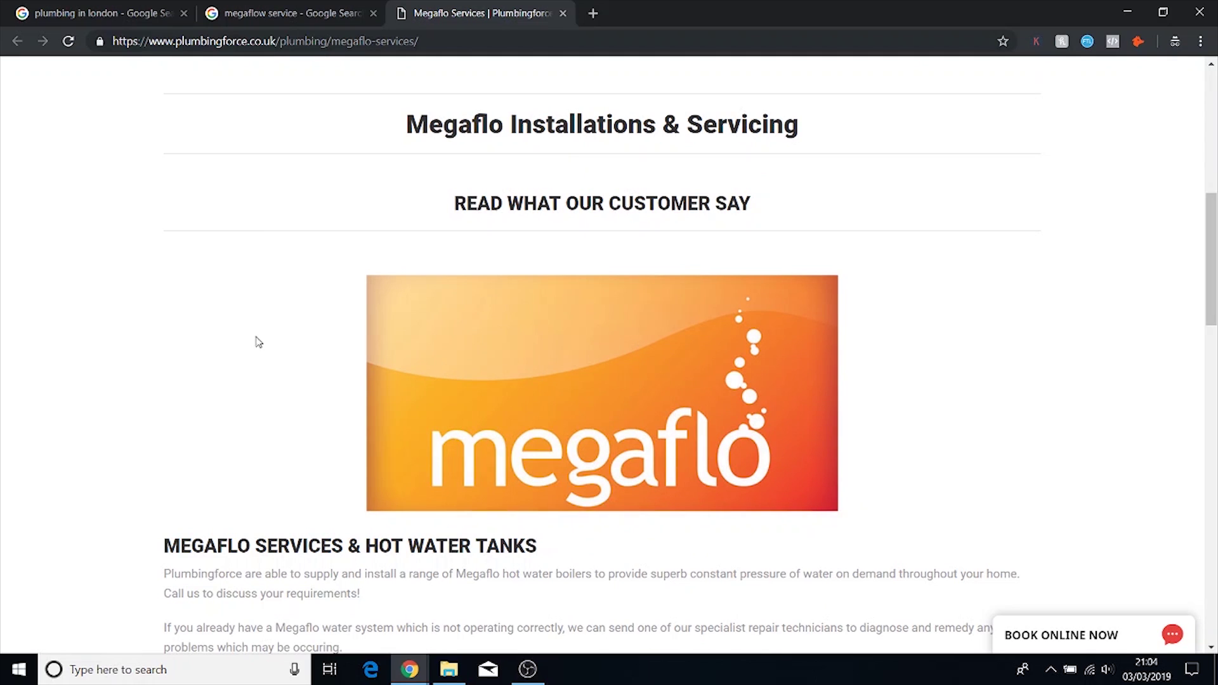
{"action": "left_click_drag", "start_coordinate": [811, 137], "coordinate": [378, 163]}
{"action": "left_click", "coordinate": [379, 164]}
{"action": "scroll", "coordinate": [340, 234], "scroll_direction": "down", "scroll_amount": 4}
{"action": "left_click_drag", "start_coordinate": [184, 353], "coordinate": [321, 357]}
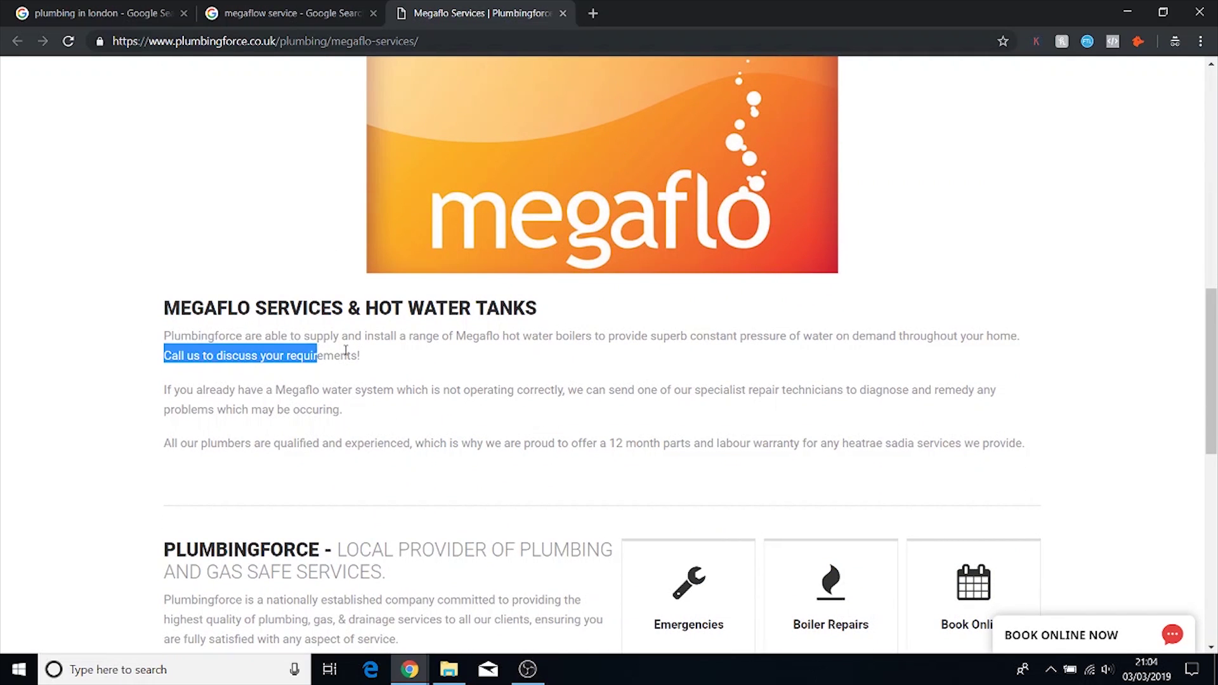
{"action": "left_click", "coordinate": [320, 357]}
{"action": "scroll", "coordinate": [403, 277], "scroll_direction": "down", "scroll_amount": 4}
{"action": "scroll", "coordinate": [395, 271], "scroll_direction": "up", "scroll_amount": 1}
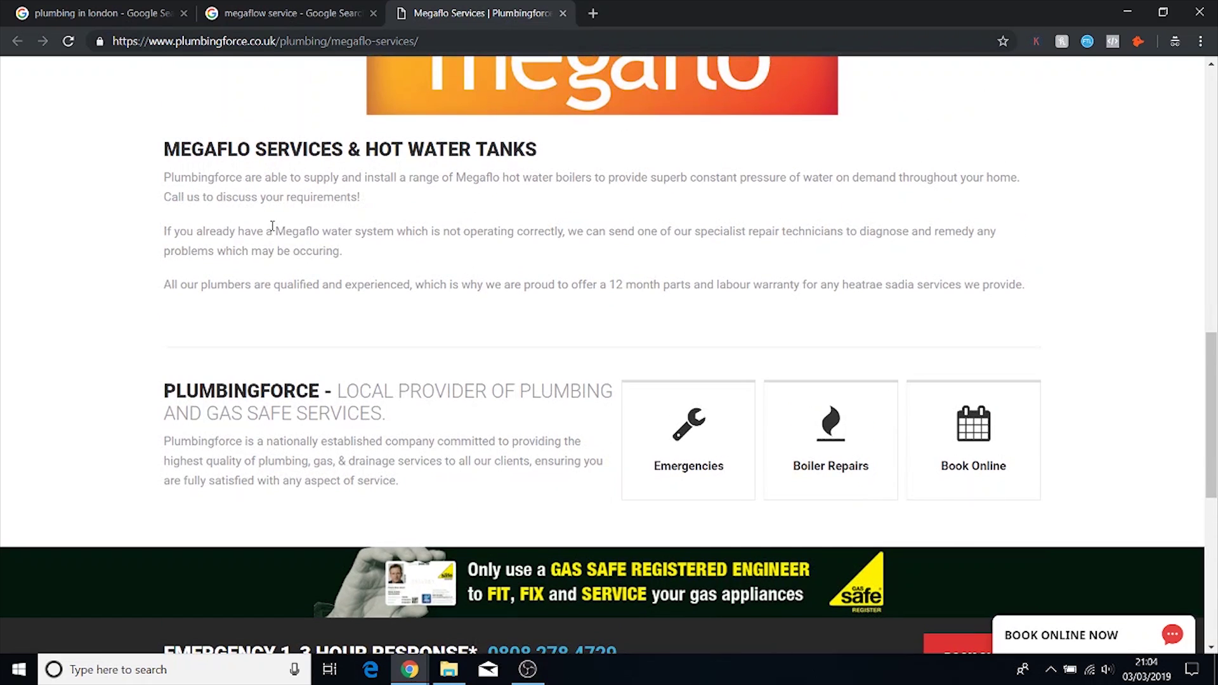
Step: Close the Plumbingforce page and the "megaflow service" results, and return to the keyword spreadsheet
{"action": "left_click", "coordinate": [563, 13]}
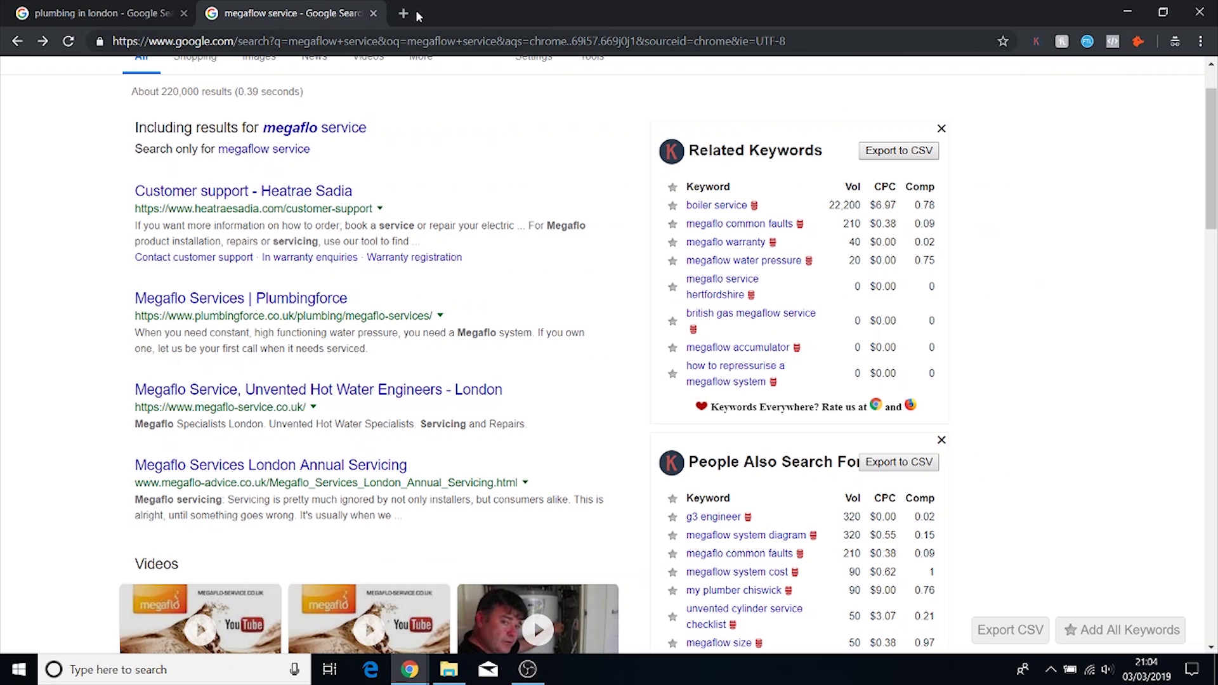
{"action": "left_click", "coordinate": [373, 14]}
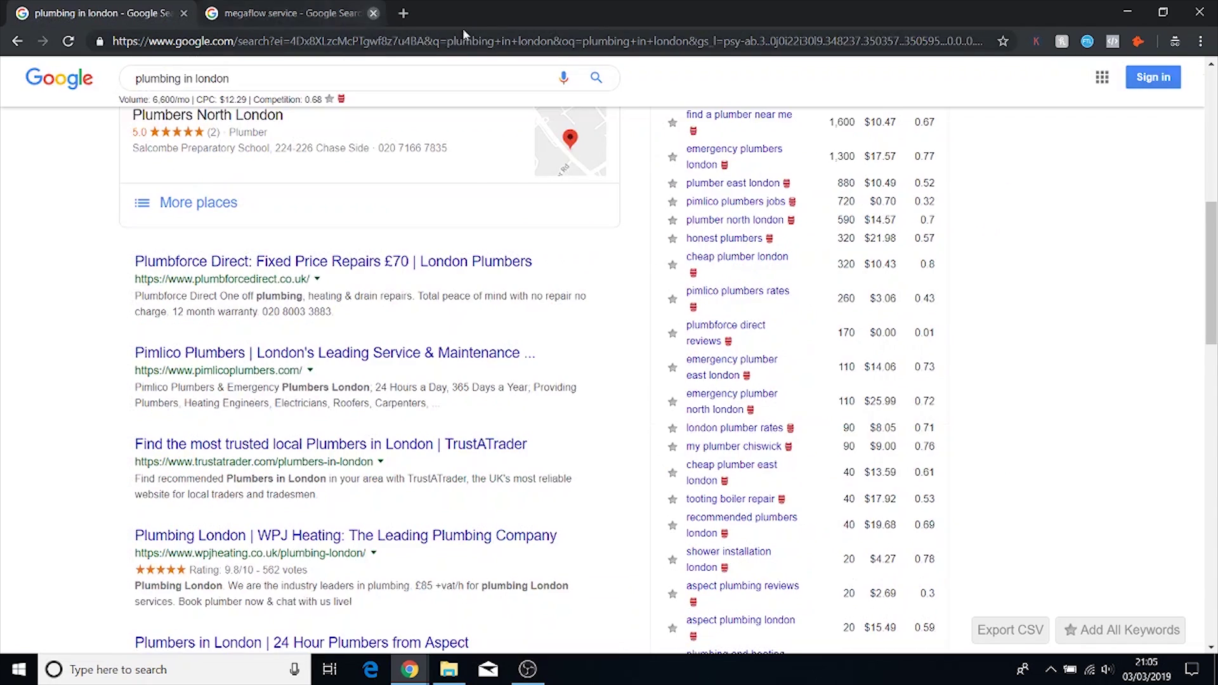
{"action": "left_click", "coordinate": [1128, 12]}
Step: Check the first keywords in Sheet 1 (1) for relevance and search the sheet for "jobs"
{"action": "left_click", "coordinate": [143, 219]}
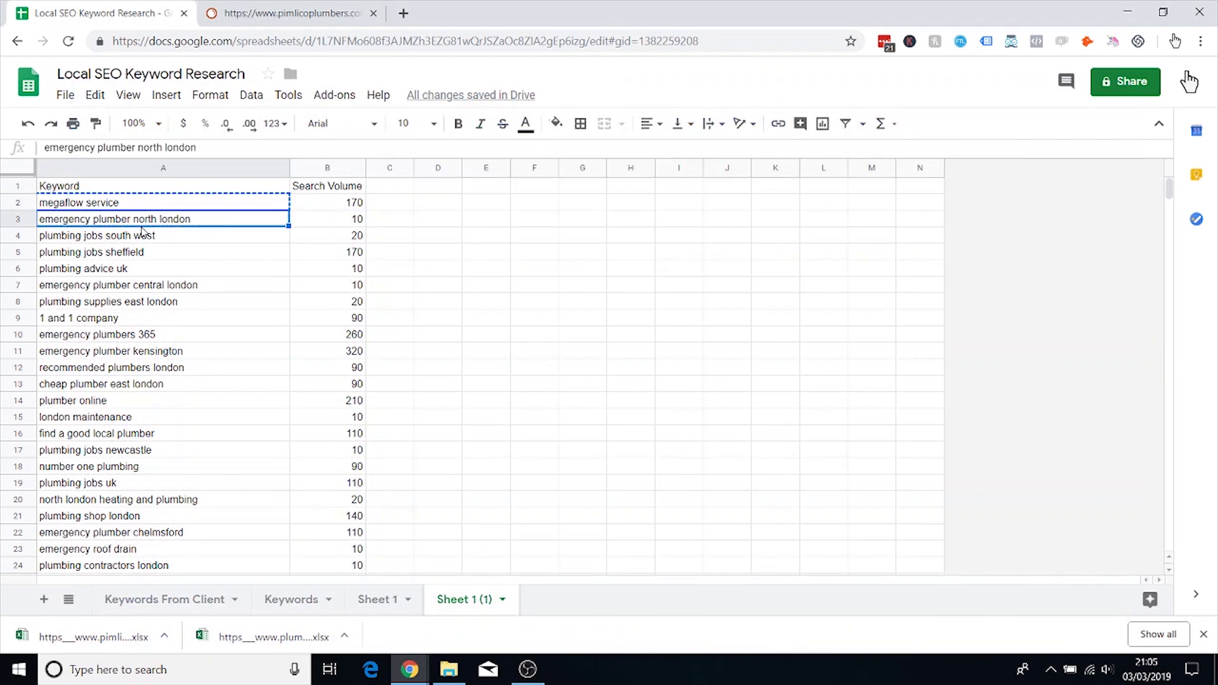
{"action": "left_click", "coordinate": [227, 237]}
{"action": "left_click", "coordinate": [217, 255]}
{"action": "left_click", "coordinate": [169, 243]}
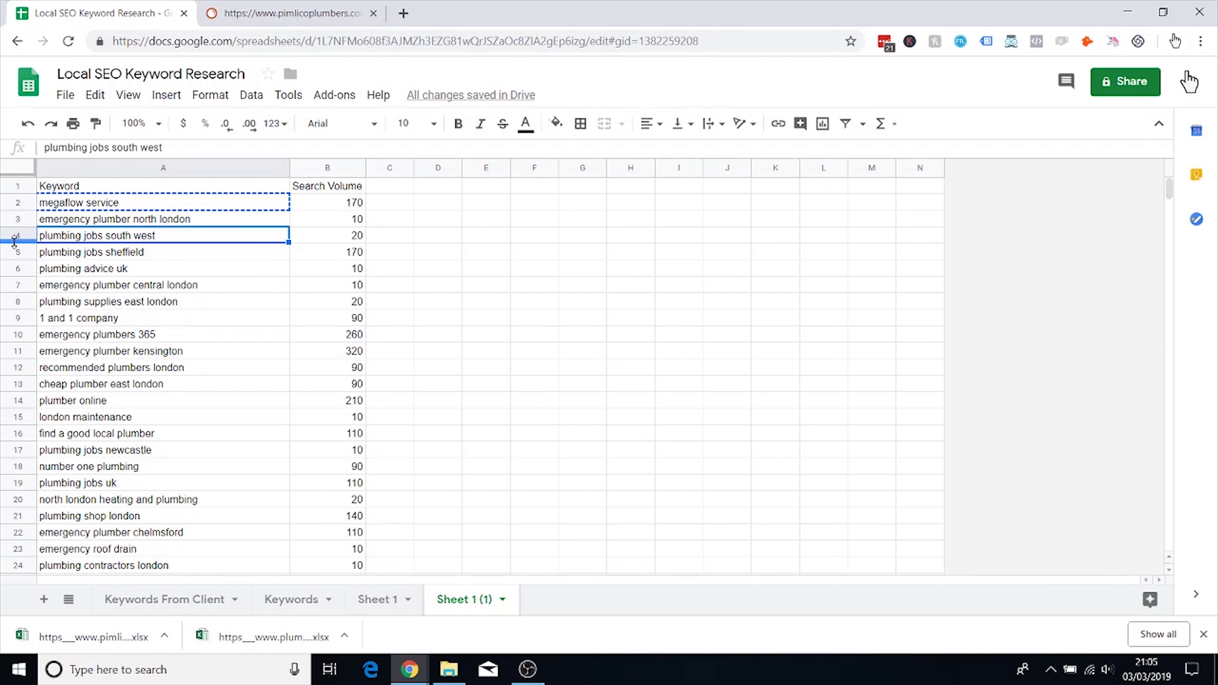
{"action": "left_click", "coordinate": [489, 324]}
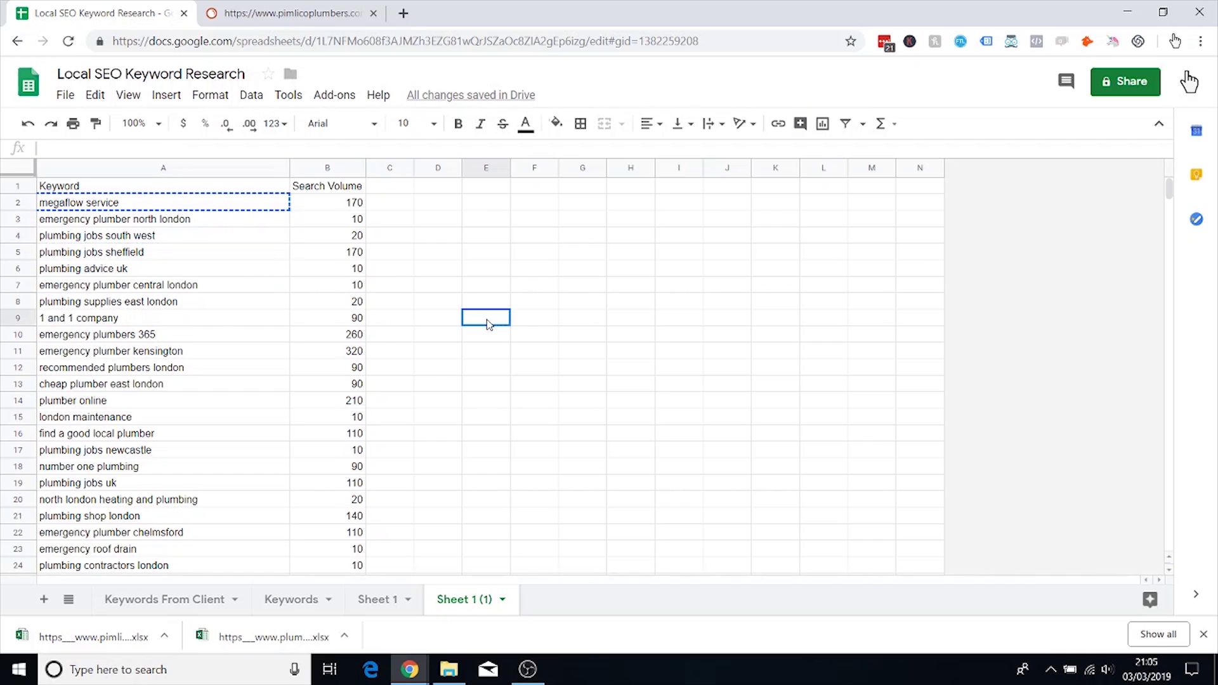
{"action": "key", "text": "ctrl+f"}
{"action": "type", "text": "jobs"}
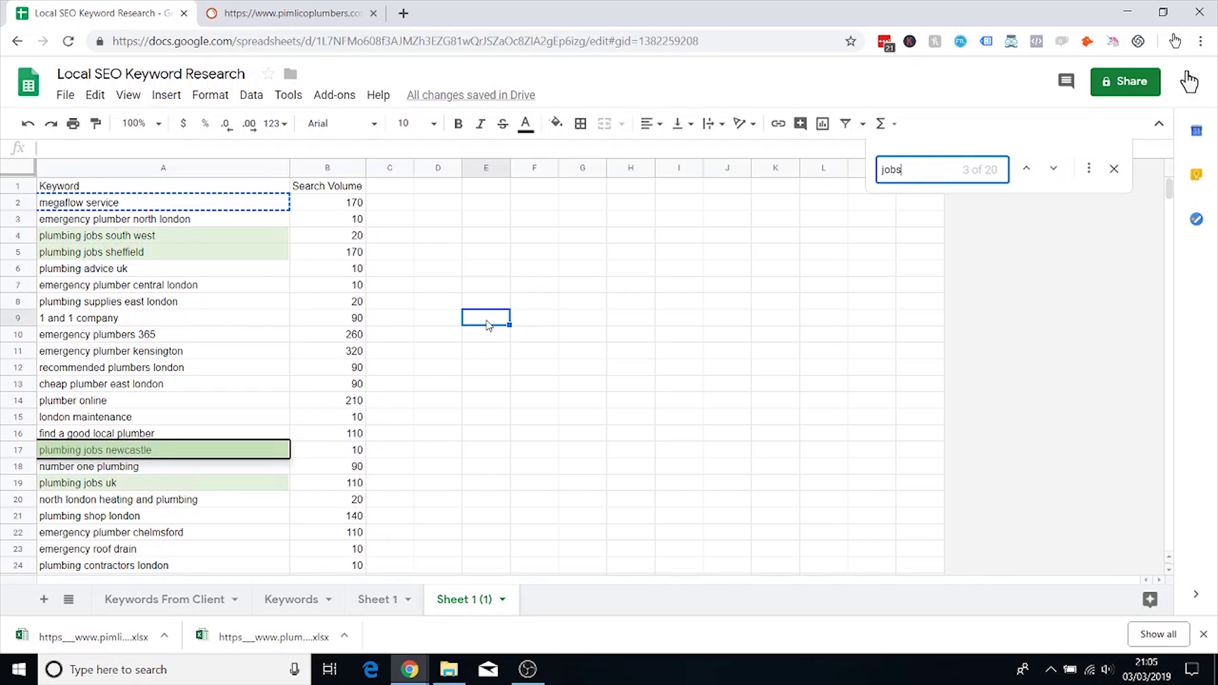
Step: Delete the rows "plumbing jobs south west" and "plumbing jobs sheffield" from Sheet 1 (1)
{"action": "left_click_drag", "start_coordinate": [25, 239], "coordinate": [20, 252]}
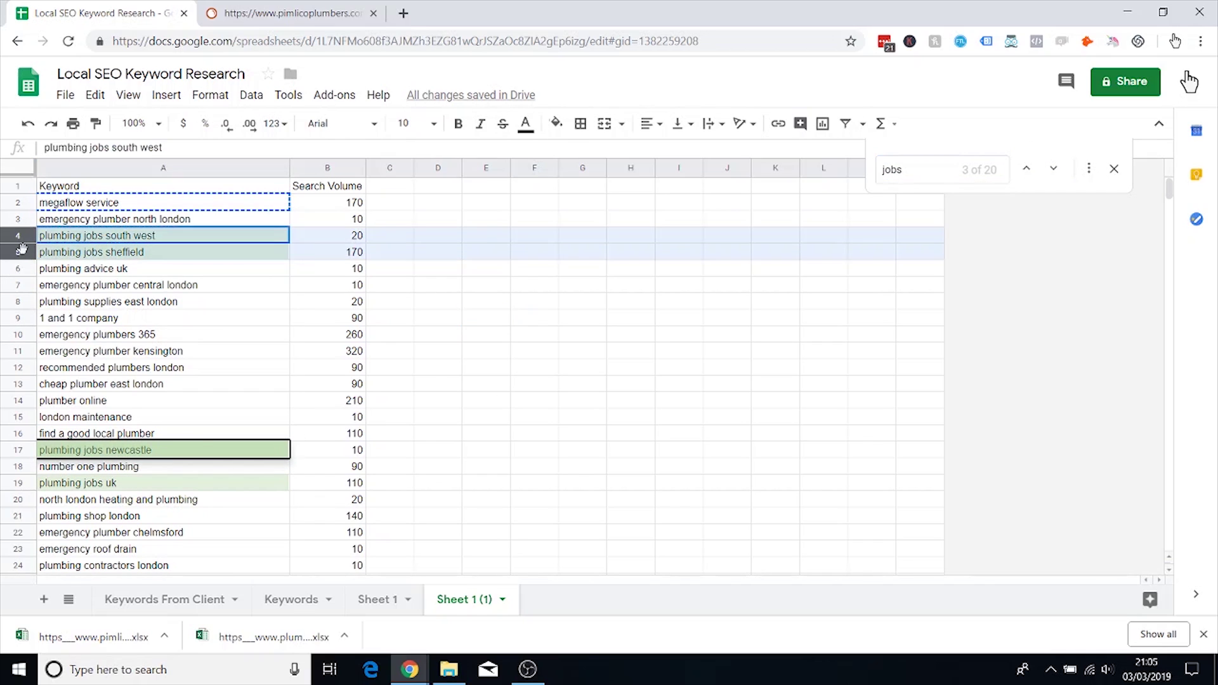
{"action": "right_click", "coordinate": [20, 250]}
{"action": "left_click", "coordinate": [133, 437]}
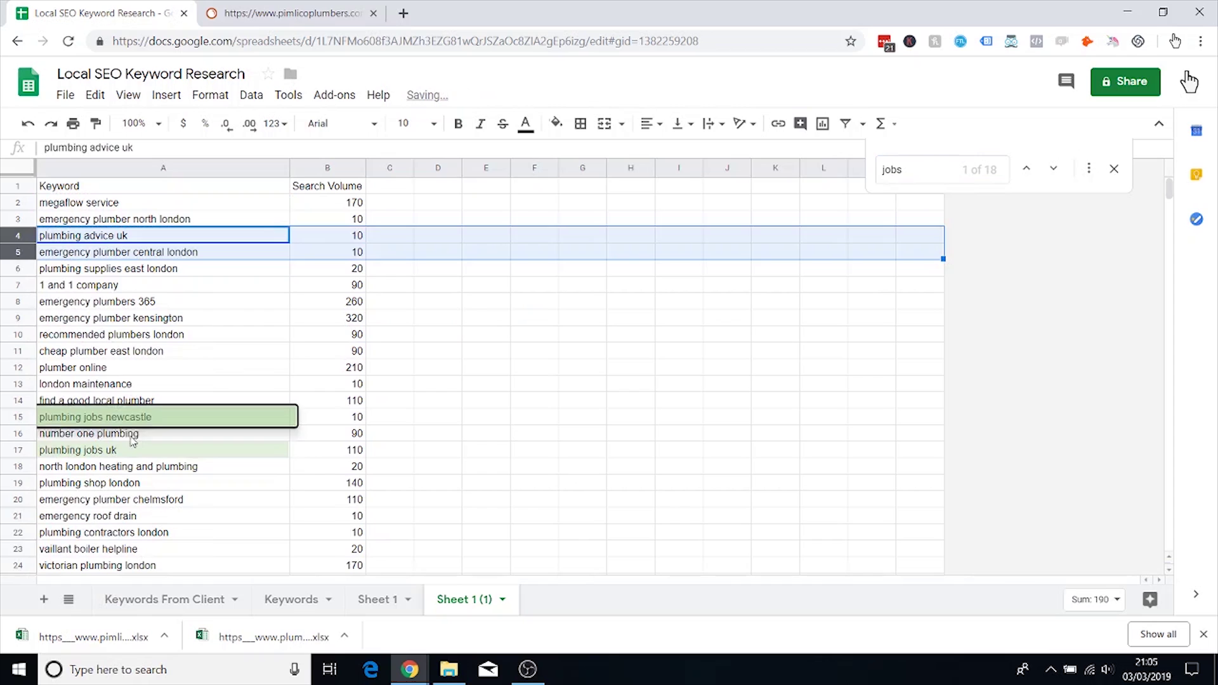
Step: Delete the rows "plumbing jobs newcastle" and "plumbing jobs uk" from Sheet 1 (1)
{"action": "left_click", "coordinate": [17, 417]}
{"action": "right_click", "coordinate": [15, 419]}
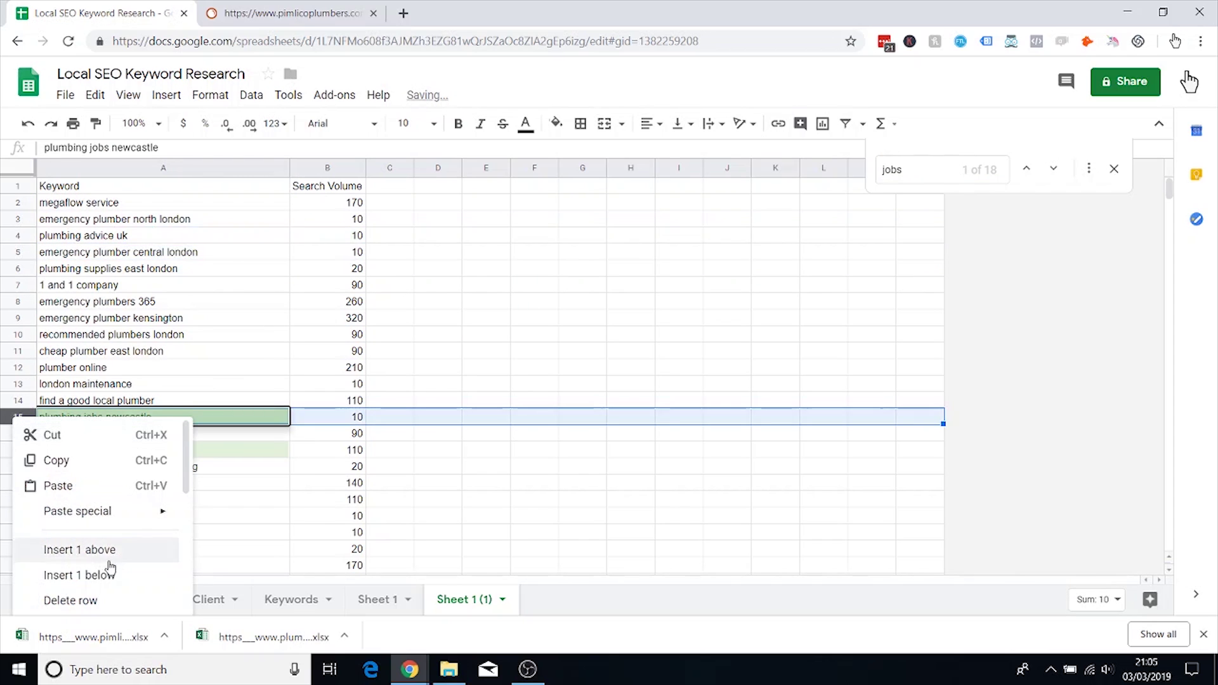
{"action": "left_click", "coordinate": [69, 600]}
{"action": "left_click", "coordinate": [5, 368]}
{"action": "right_click", "coordinate": [5, 368]}
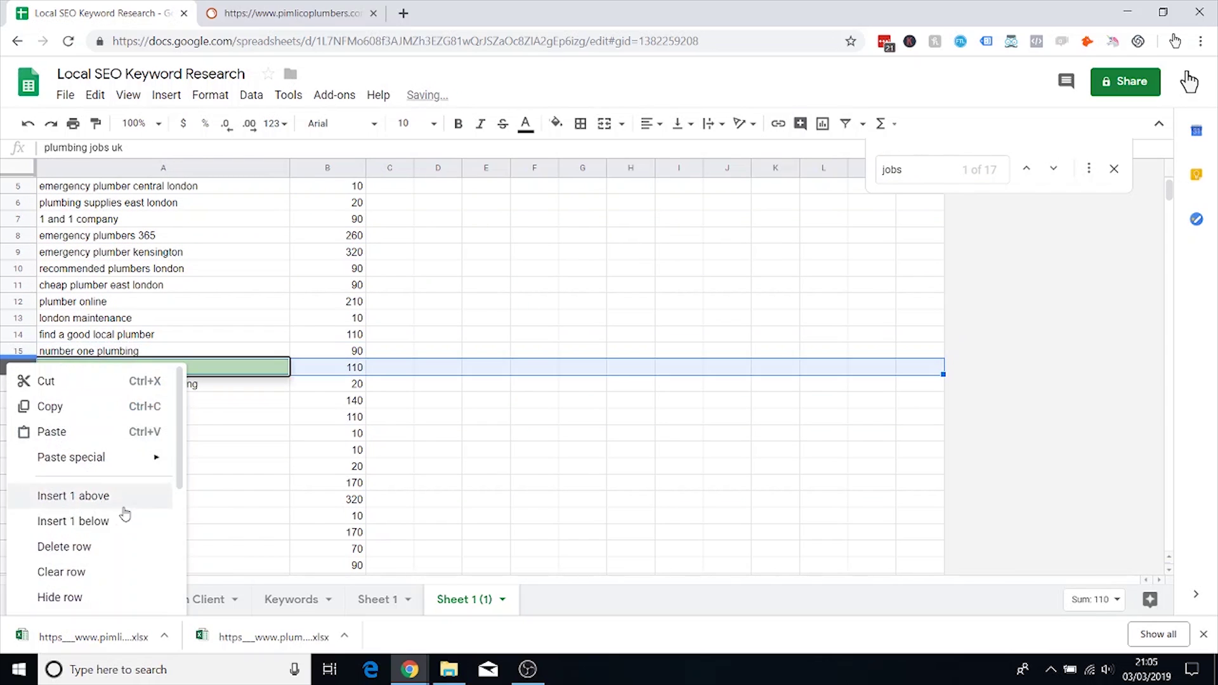
{"action": "left_click", "coordinate": [89, 546]}
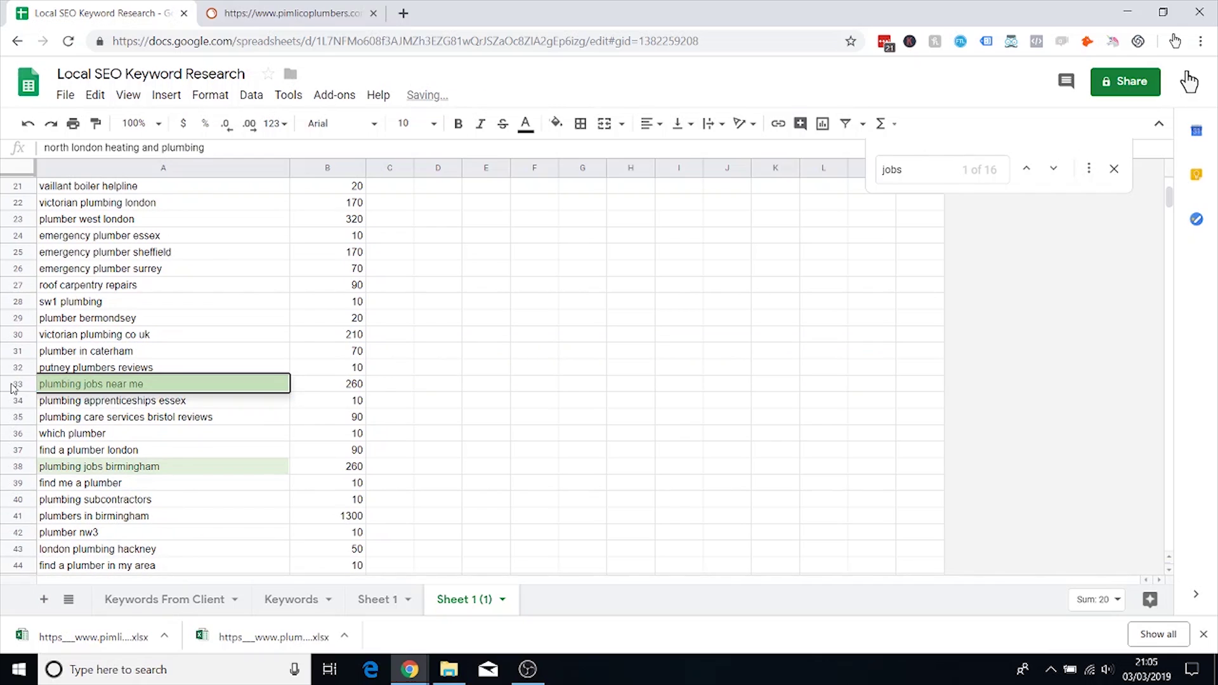
Step: Delete the "plumbing jobs near me" and "plumbing jobs birmingham" rows from the keyword list
{"action": "left_click", "coordinate": [12, 389]}
{"action": "right_click", "coordinate": [13, 388]}
{"action": "left_click", "coordinate": [76, 562]}
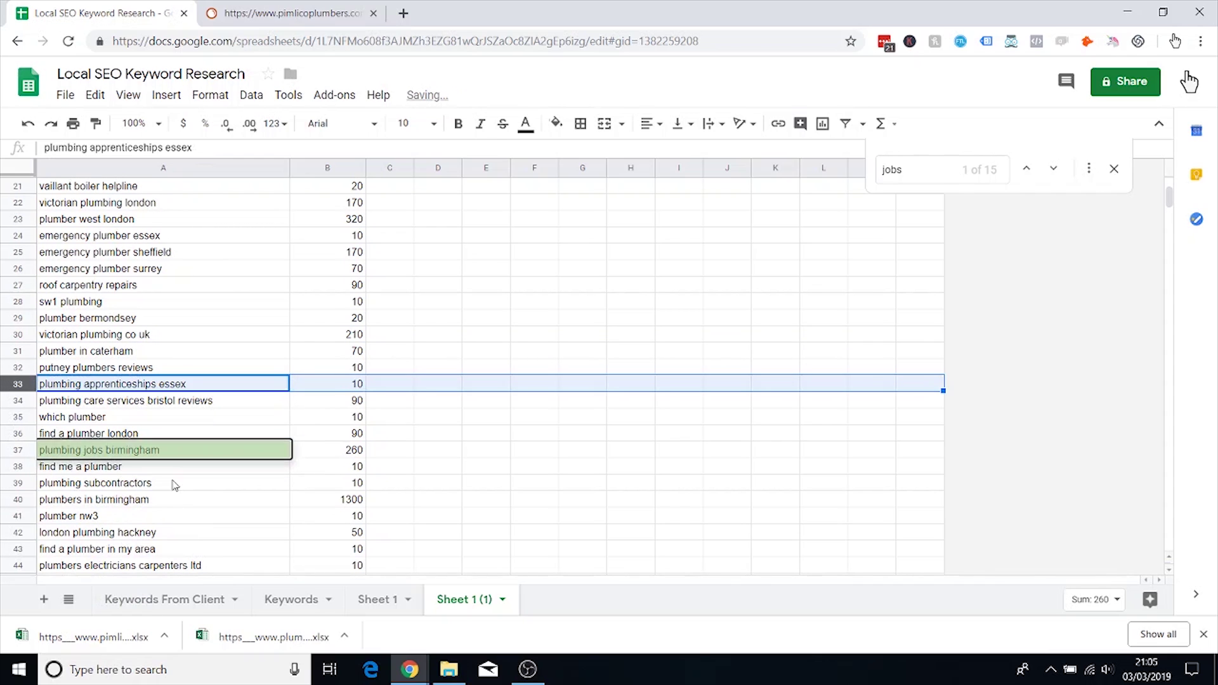
{"action": "left_click", "coordinate": [23, 452]}
{"action": "right_click", "coordinate": [22, 452]}
{"action": "scroll", "coordinate": [96, 533], "scroll_direction": "down", "scroll_amount": 3}
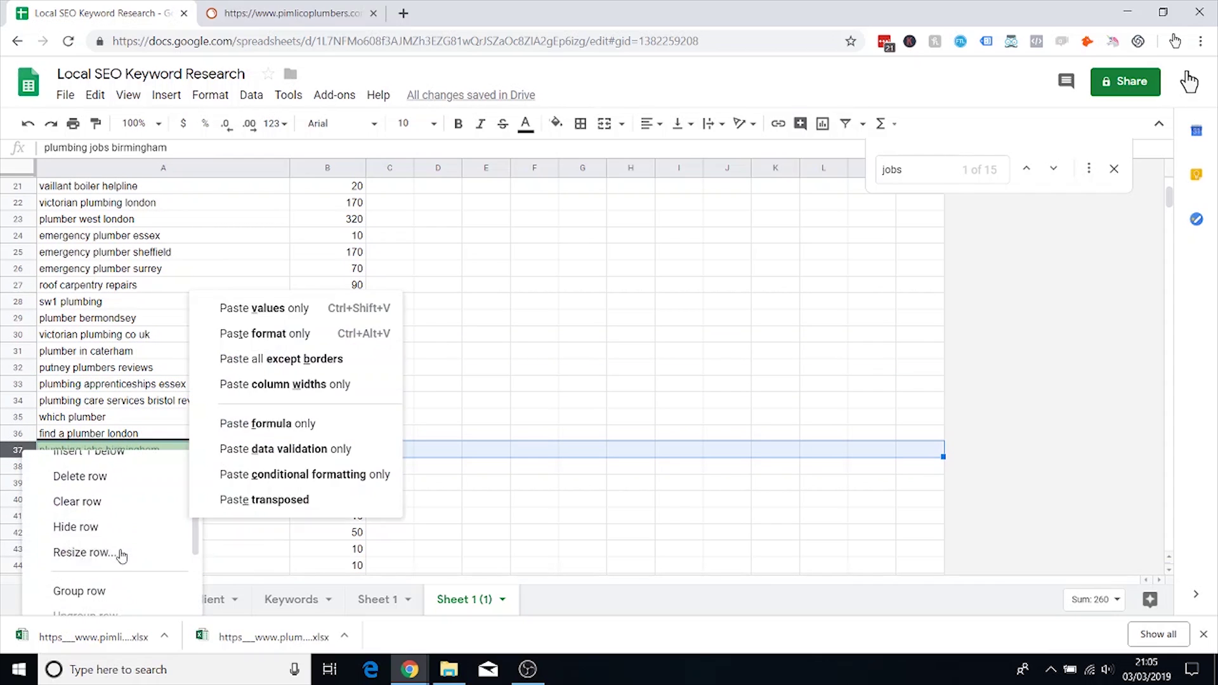
{"action": "left_click", "coordinate": [80, 476]}
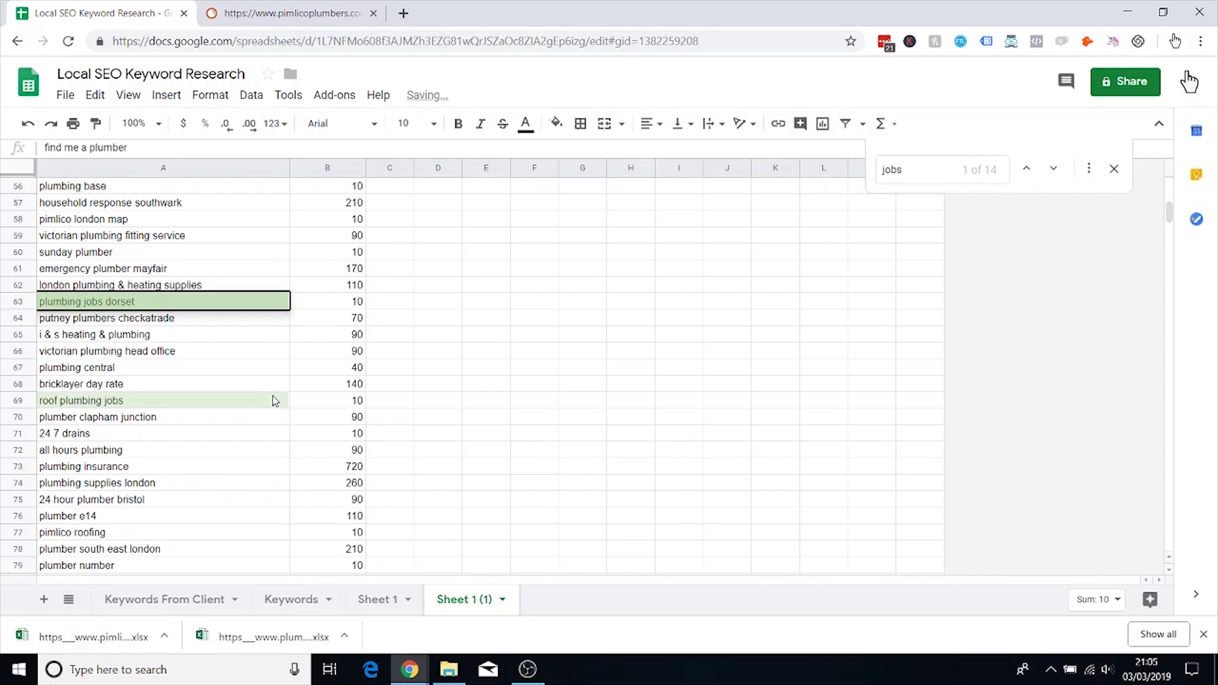
Step: Delete the "plumbing jobs dorset" and "roof plumbing jobs" rows from the keyword list
{"action": "left_click", "coordinate": [25, 302]}
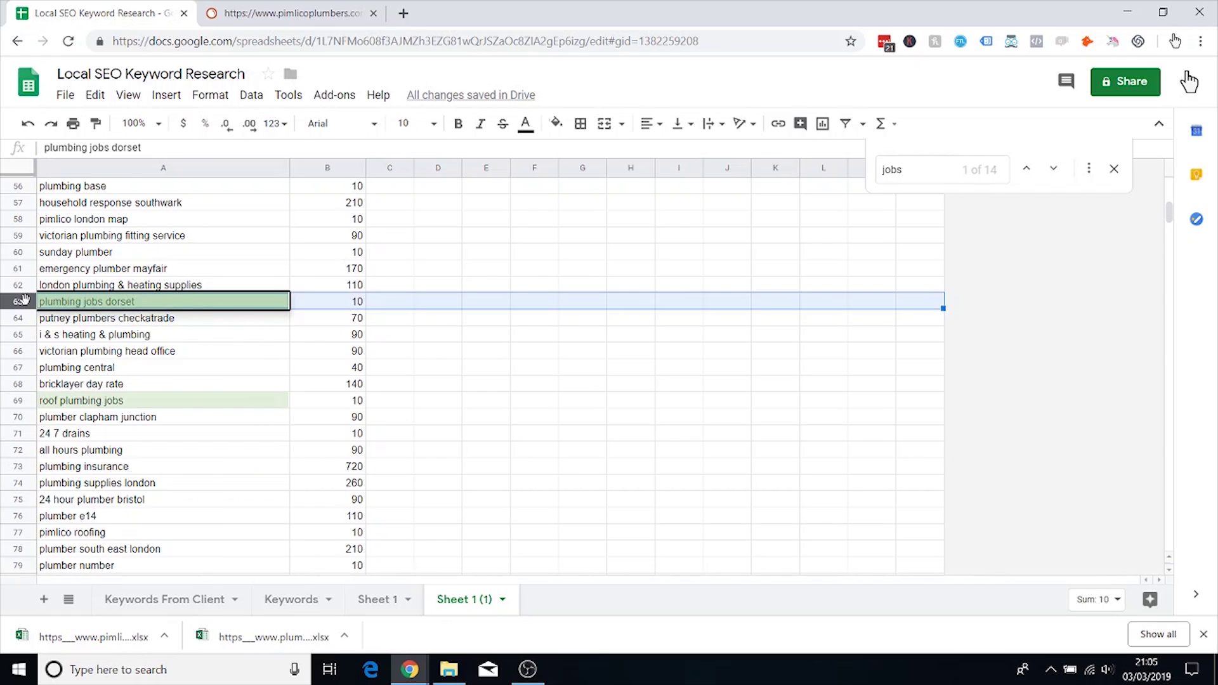
{"action": "right_click", "coordinate": [26, 302]}
{"action": "left_click", "coordinate": [128, 486]}
{"action": "scroll", "coordinate": [129, 341], "scroll_direction": "down", "scroll_amount": 3}
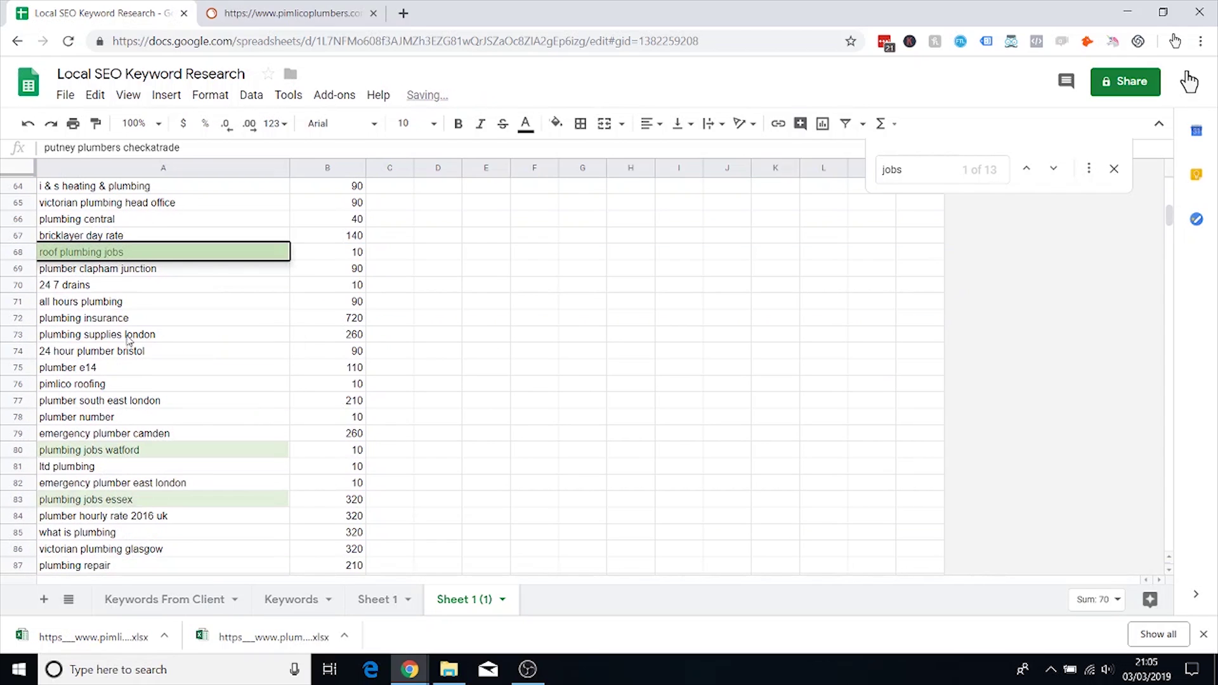
{"action": "left_click", "coordinate": [26, 252]}
{"action": "right_click", "coordinate": [25, 252]}
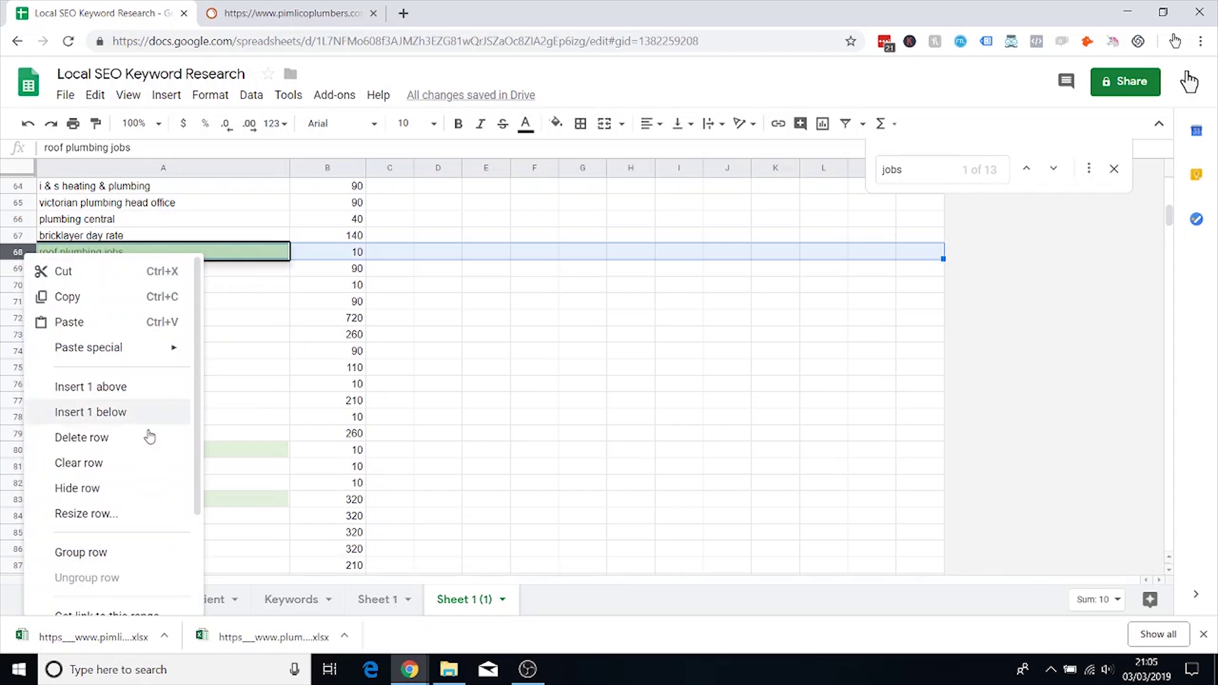
{"action": "left_click", "coordinate": [95, 437]}
Step: Delete the "plumbing jobs watford" and "plumbing jobs essex" rows from the keyword list
{"action": "scroll", "coordinate": [158, 349], "scroll_direction": "down", "scroll_amount": 3}
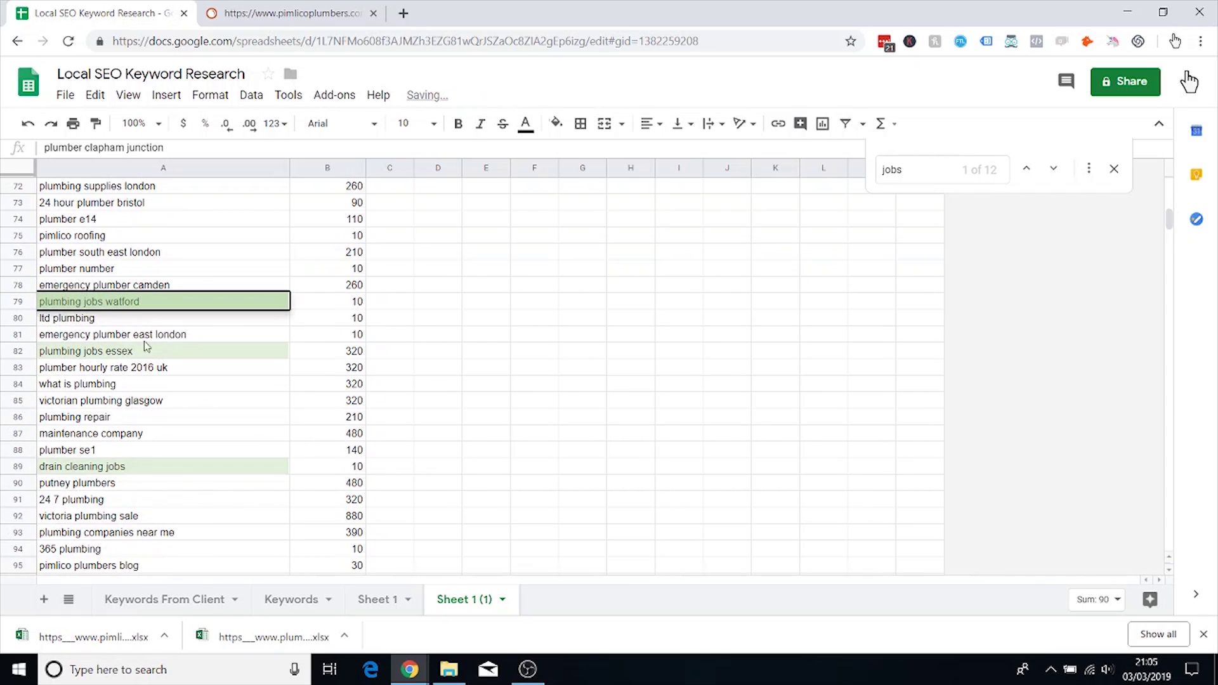
{"action": "right_click", "coordinate": [33, 307]}
{"action": "left_click", "coordinate": [122, 489]}
{"action": "scroll", "coordinate": [43, 273], "scroll_direction": "down", "scroll_amount": 2}
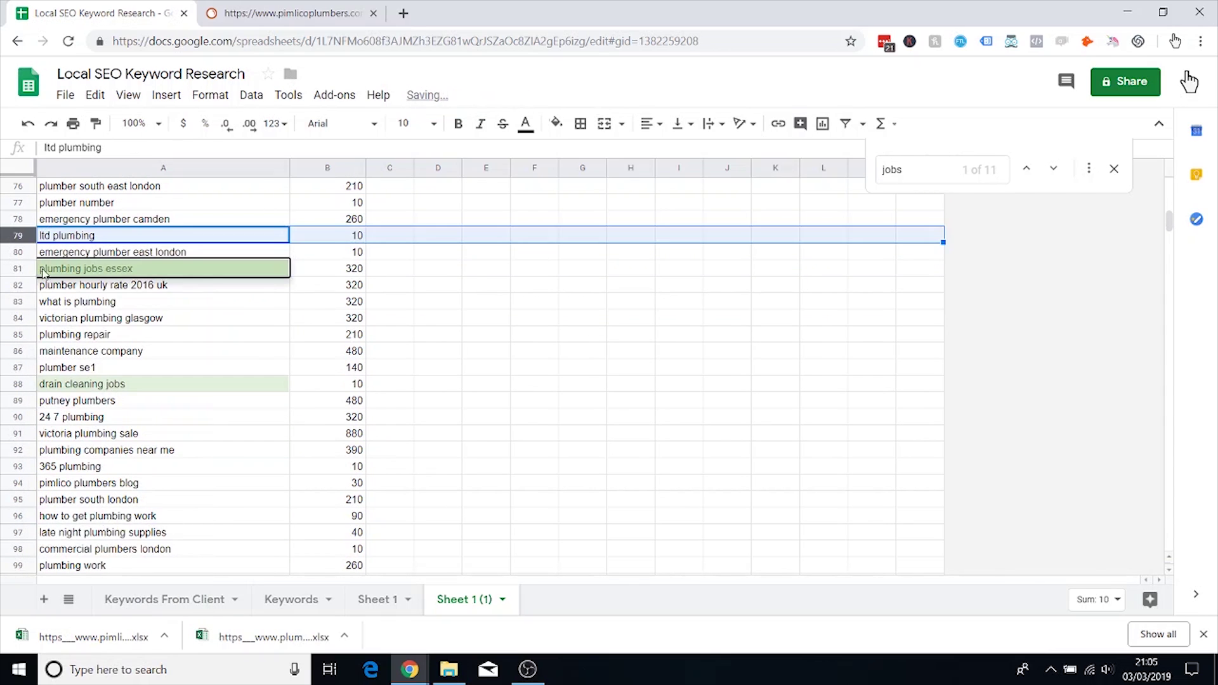
{"action": "left_click", "coordinate": [28, 268]}
{"action": "right_click", "coordinate": [29, 269]}
{"action": "left_click", "coordinate": [118, 449]}
Step: Delete the "drain cleaning jobs" and "maintenance plumber jobs london" rows from the keyword list
{"action": "scroll", "coordinate": [167, 368], "scroll_direction": "down", "scroll_amount": 3}
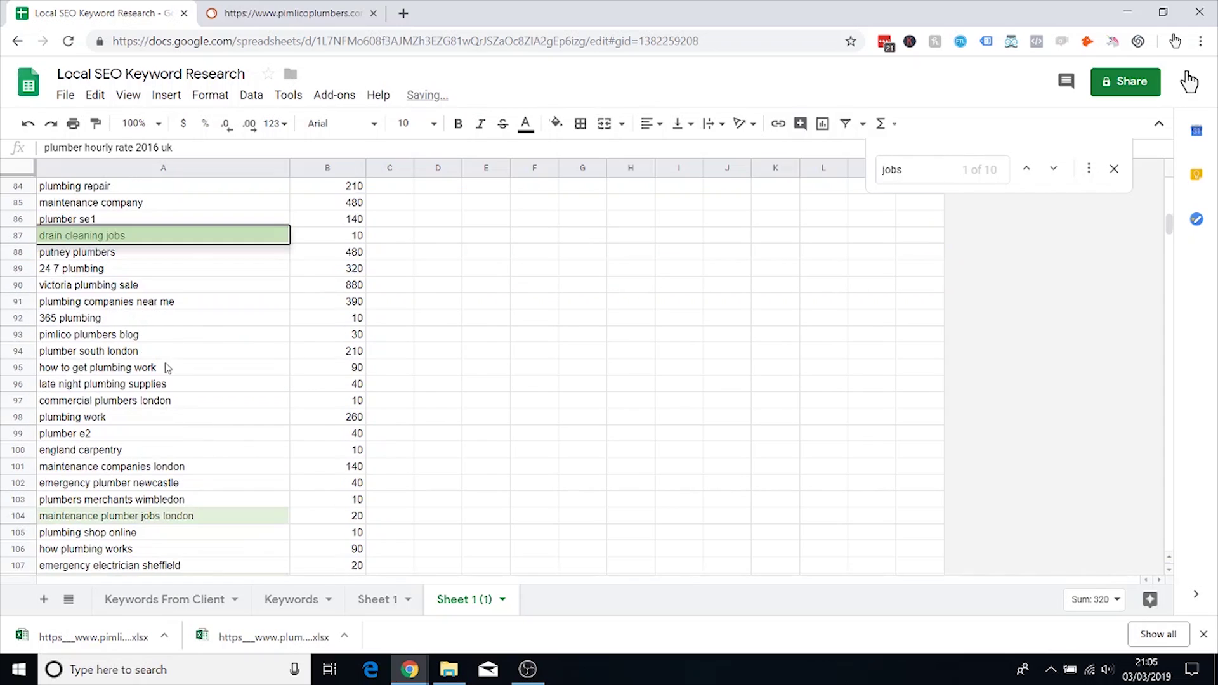
{"action": "left_click", "coordinate": [23, 242]}
{"action": "right_click", "coordinate": [24, 242]}
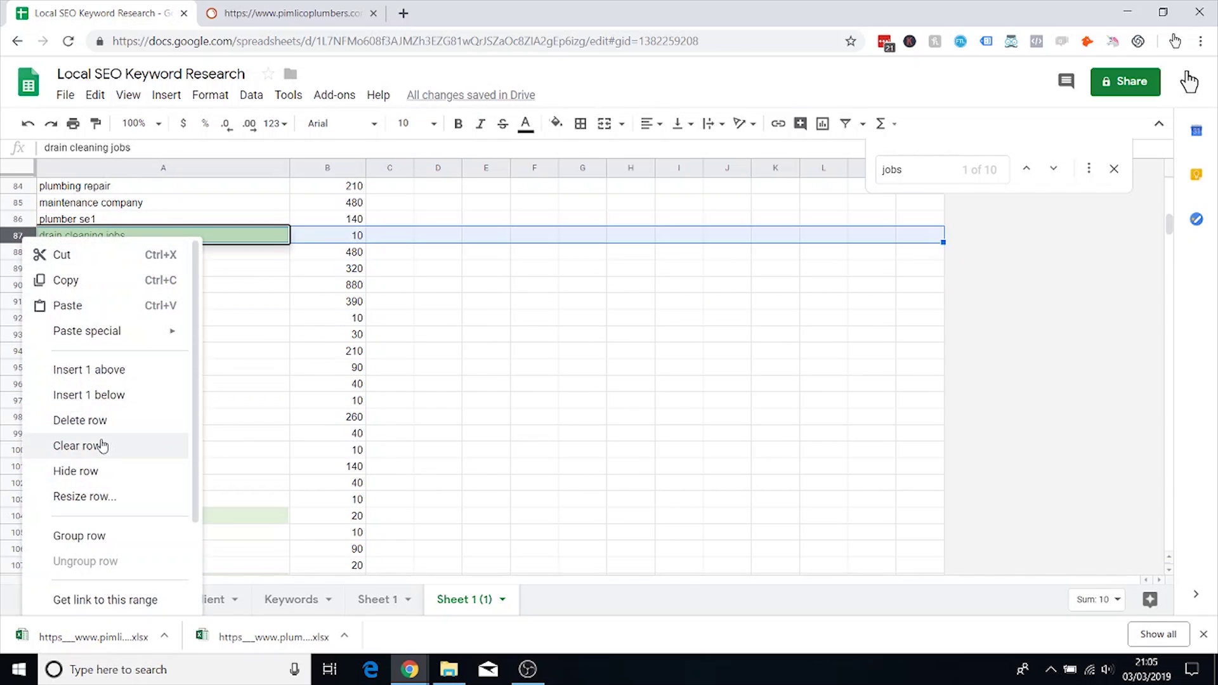
{"action": "left_click", "coordinate": [101, 420]}
{"action": "scroll", "coordinate": [115, 381], "scroll_direction": "down", "scroll_amount": 3}
{"action": "left_click", "coordinate": [28, 375]}
{"action": "right_click", "coordinate": [29, 375]}
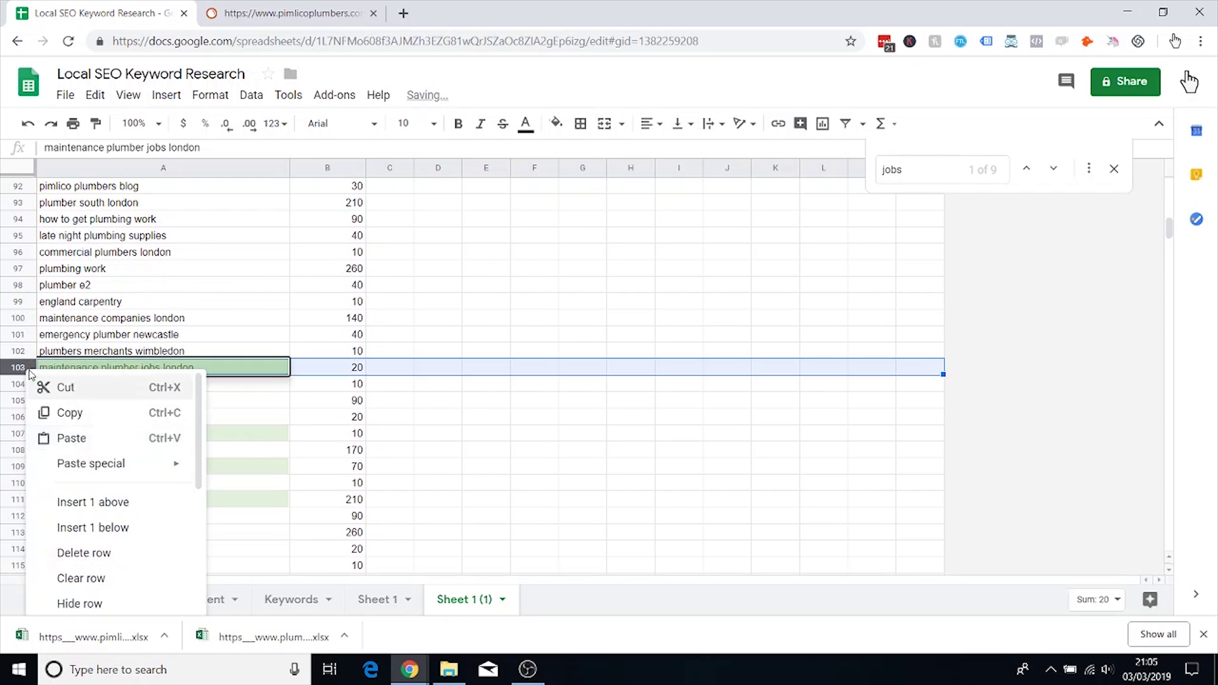
{"action": "left_click", "coordinate": [103, 552]}
Step: Delete the "weekend plumbing jobs", "pimco jobs london" and "plumbing jobs bristol" rows from the keyword list
{"action": "scroll", "coordinate": [121, 424], "scroll_direction": "down", "scroll_amount": 2}
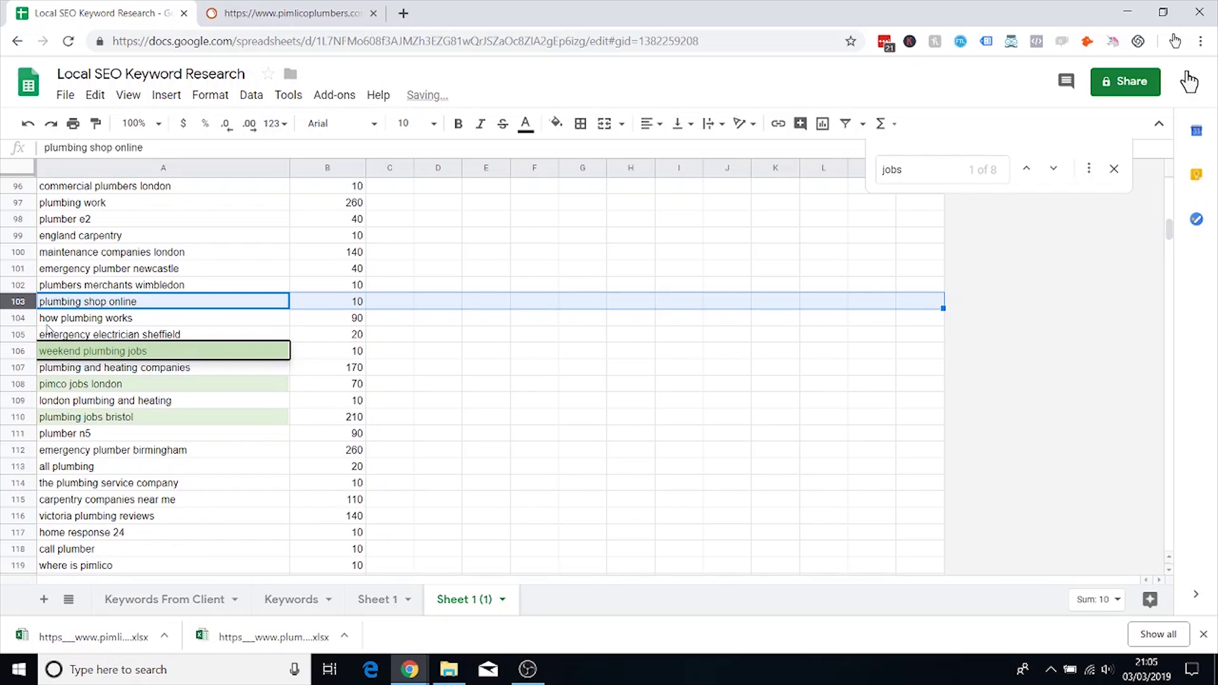
{"action": "left_click", "coordinate": [29, 351]}
{"action": "right_click", "coordinate": [28, 351]}
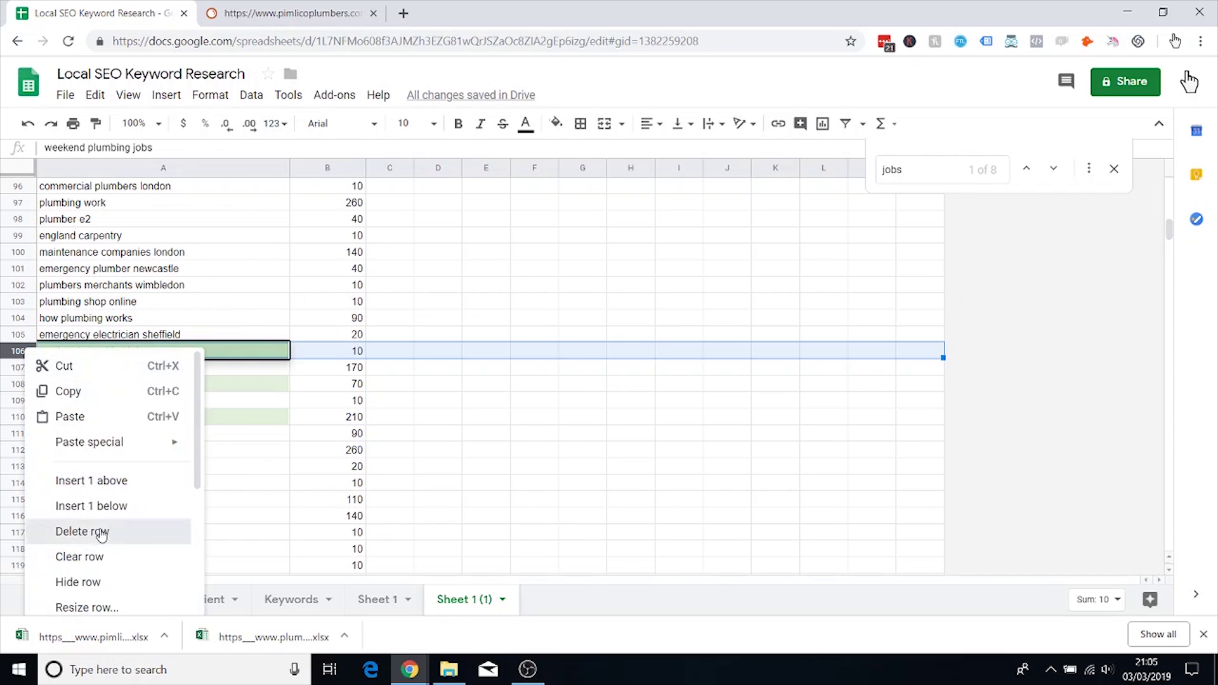
{"action": "left_click", "coordinate": [105, 530]}
{"action": "left_click", "coordinate": [27, 367]}
{"action": "right_click", "coordinate": [27, 368]}
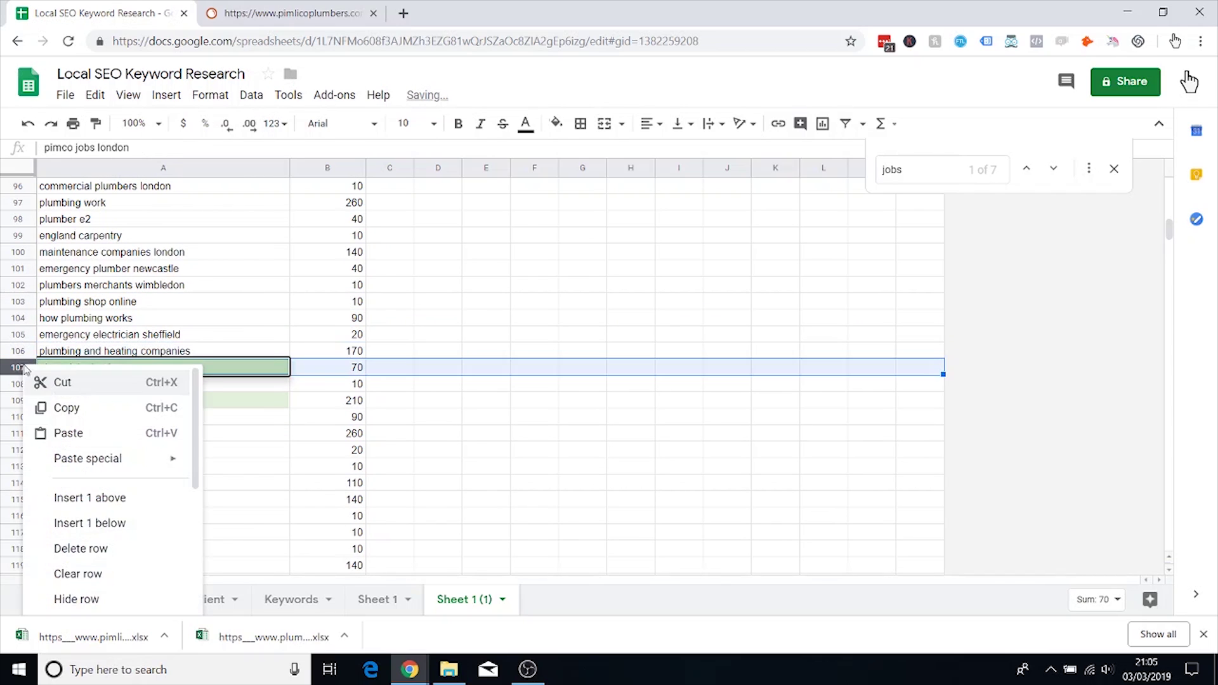
{"action": "left_click", "coordinate": [120, 547]}
{"action": "left_click", "coordinate": [20, 384]}
{"action": "right_click", "coordinate": [20, 384]}
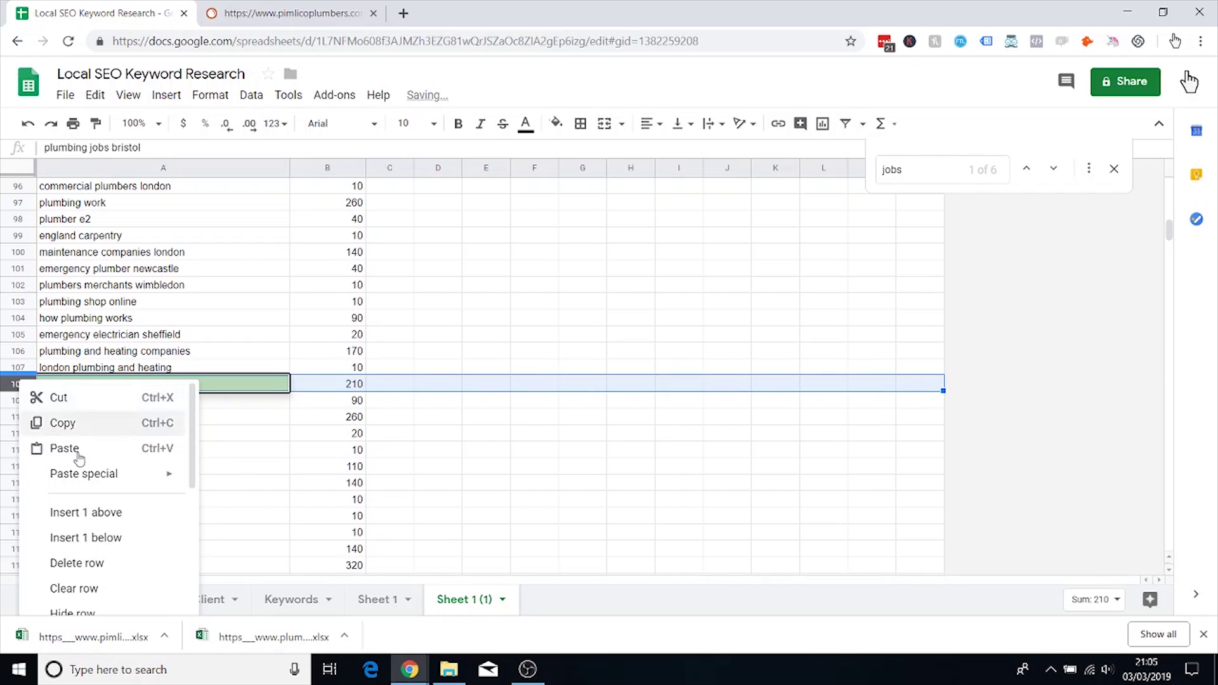
{"action": "left_click", "coordinate": [105, 563]}
Step: Delete the "heating jobs london", "plumbing jobs glasgow" and "commercial plumbing jobs" rows from the keyword list
{"action": "scroll", "coordinate": [176, 318], "scroll_direction": "down", "scroll_amount": 1}
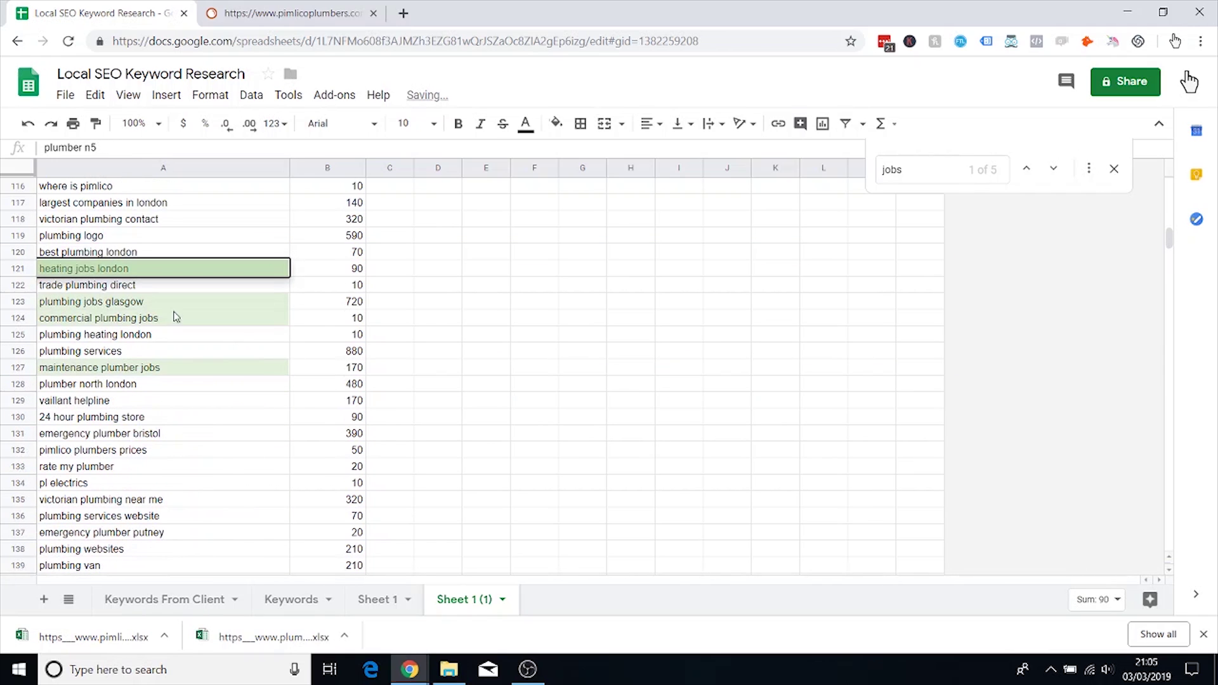
{"action": "left_click", "coordinate": [22, 269]}
{"action": "right_click", "coordinate": [22, 269]}
{"action": "left_click", "coordinate": [105, 450]}
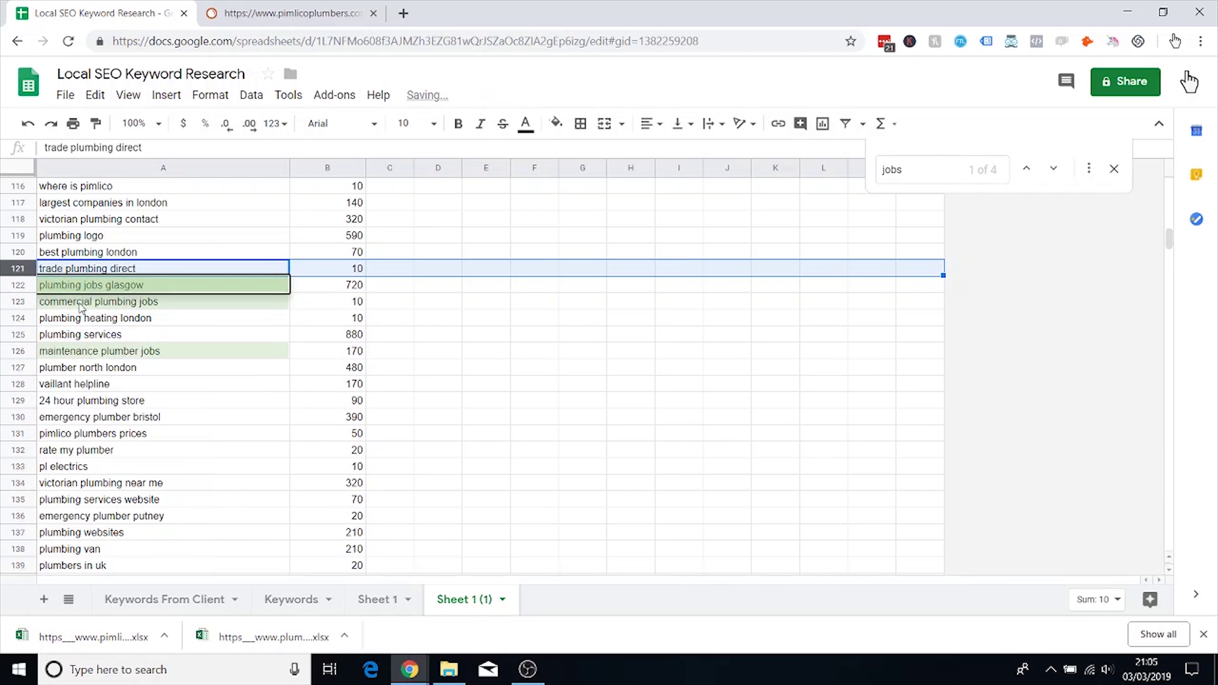
{"action": "left_click_drag", "start_coordinate": [19, 285], "coordinate": [19, 301]}
{"action": "right_click", "coordinate": [19, 301]}
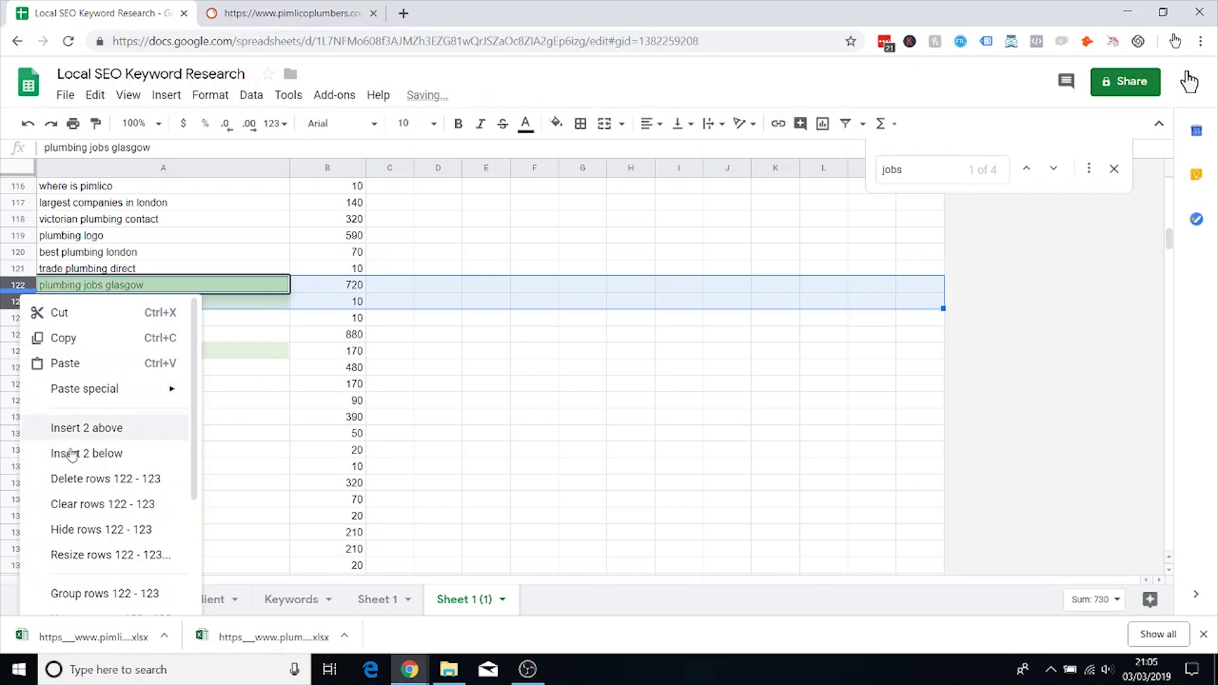
{"action": "left_click", "coordinate": [108, 479]}
Step: Delete the "maintenance plumber jobs" and "plumbing jobs london" rows from the keyword list
{"action": "right_click", "coordinate": [23, 326]}
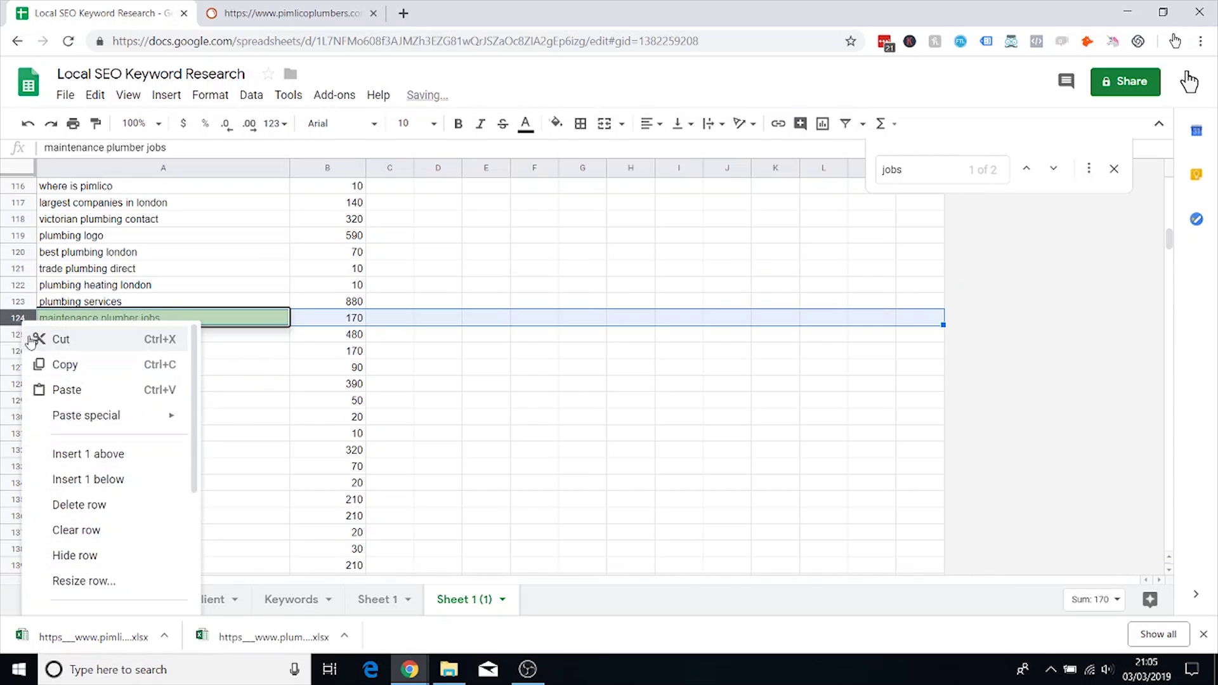
{"action": "left_click", "coordinate": [120, 477]}
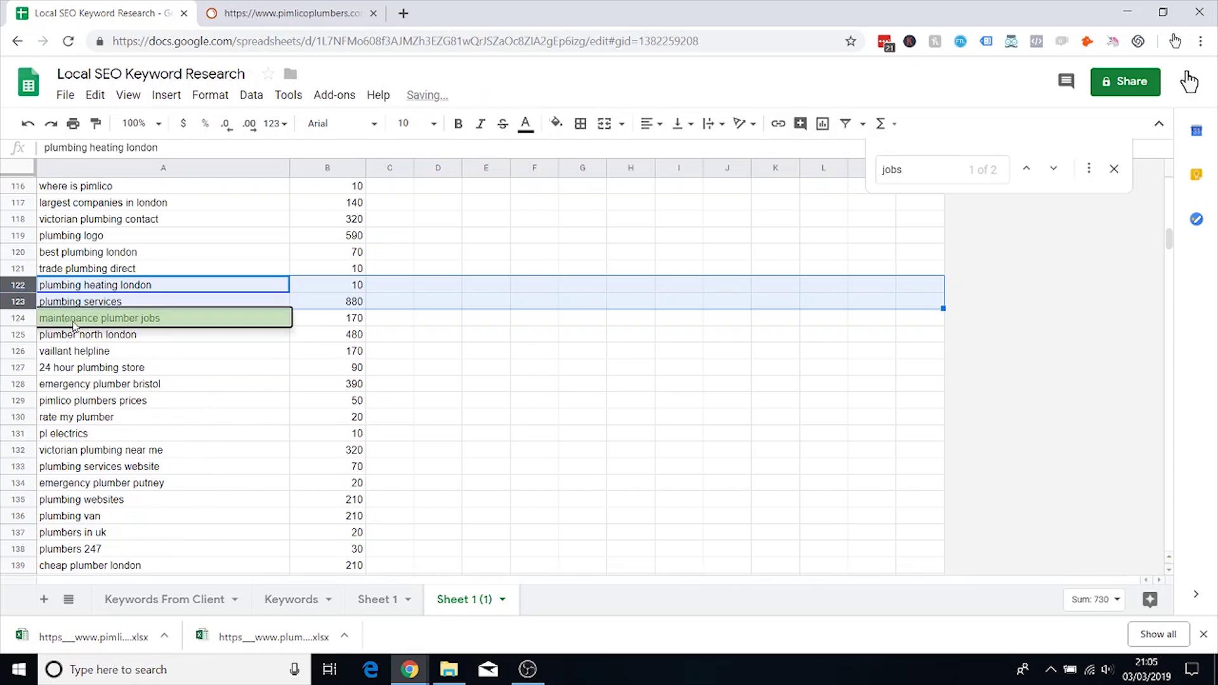
{"action": "right_click", "coordinate": [24, 323]}
{"action": "left_click", "coordinate": [108, 506]}
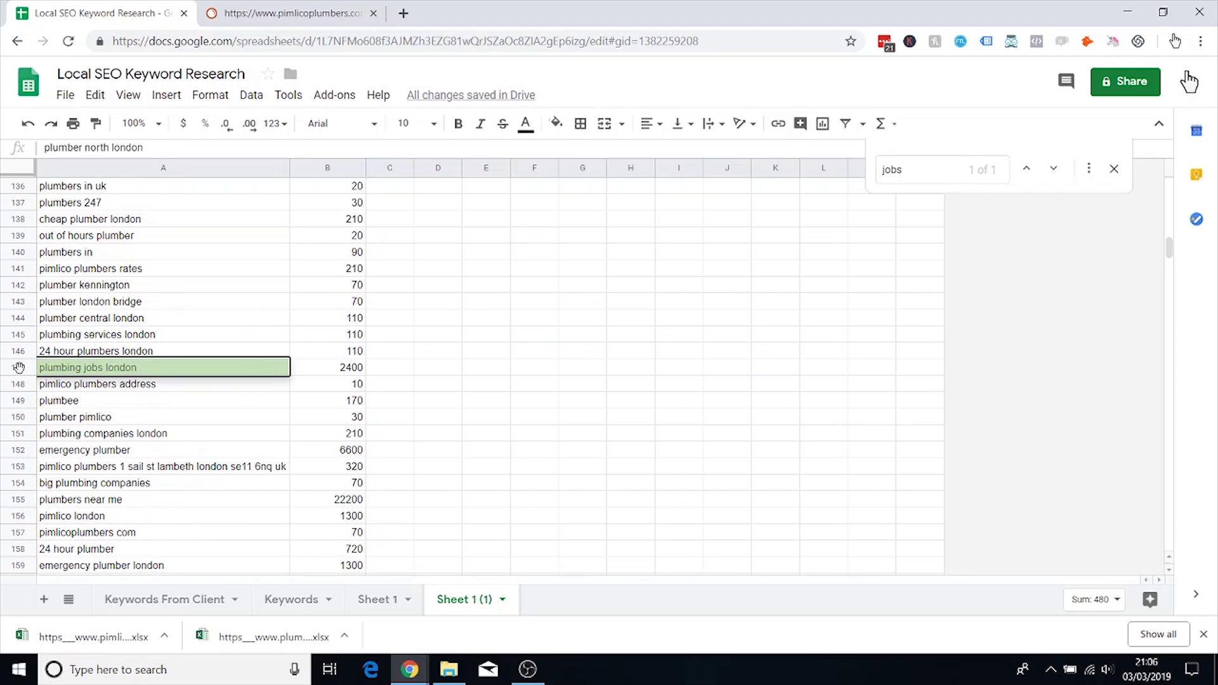
{"action": "right_click", "coordinate": [18, 371]}
{"action": "left_click", "coordinate": [101, 549]}
Step: Search the keyword sheet for "how" instead of "jobs"
{"action": "scroll", "coordinate": [184, 409], "scroll_direction": "down", "scroll_amount": 3}
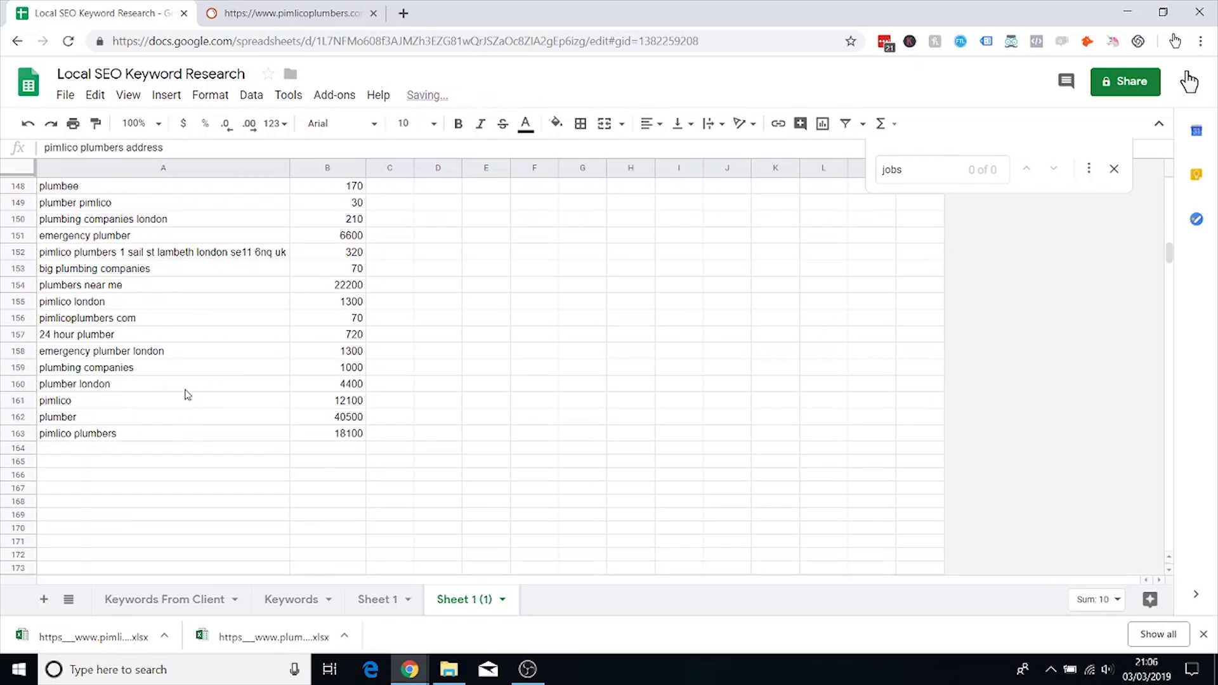
{"action": "double_click", "coordinate": [926, 176]}
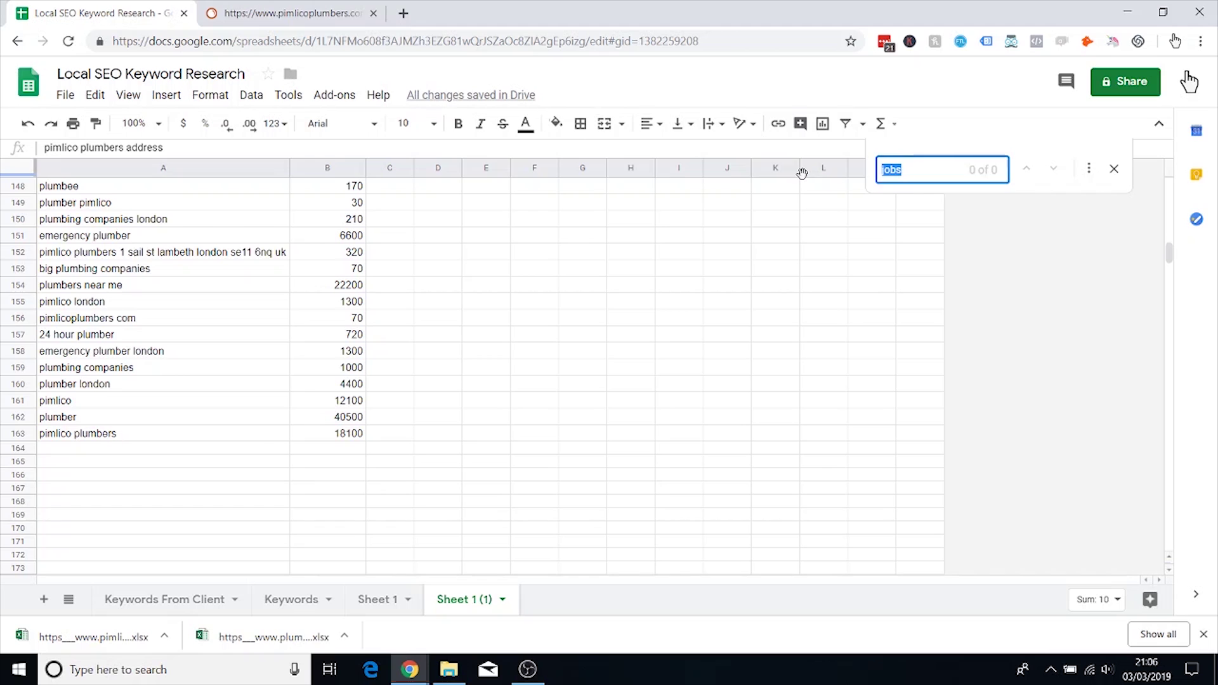
{"action": "type", "text": "how"}
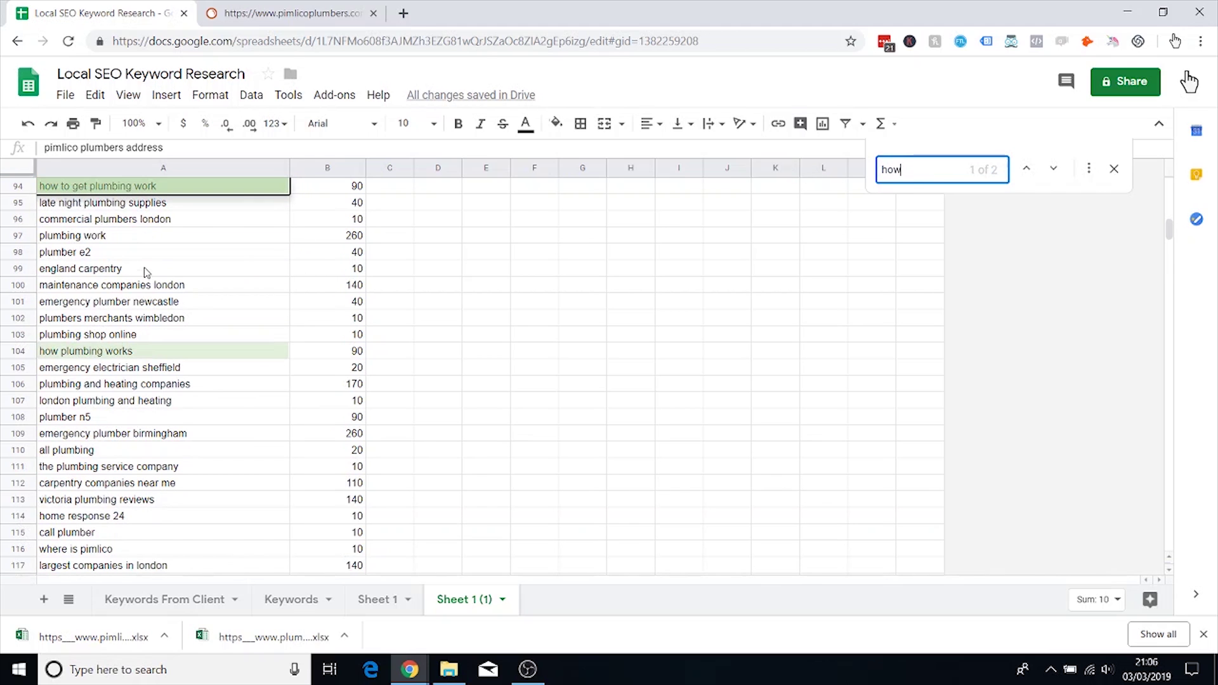
{"action": "scroll", "coordinate": [190, 269], "scroll_direction": "up", "scroll_amount": 20}
{"action": "scroll", "coordinate": [202, 268], "scroll_direction": "down", "scroll_amount": 5}
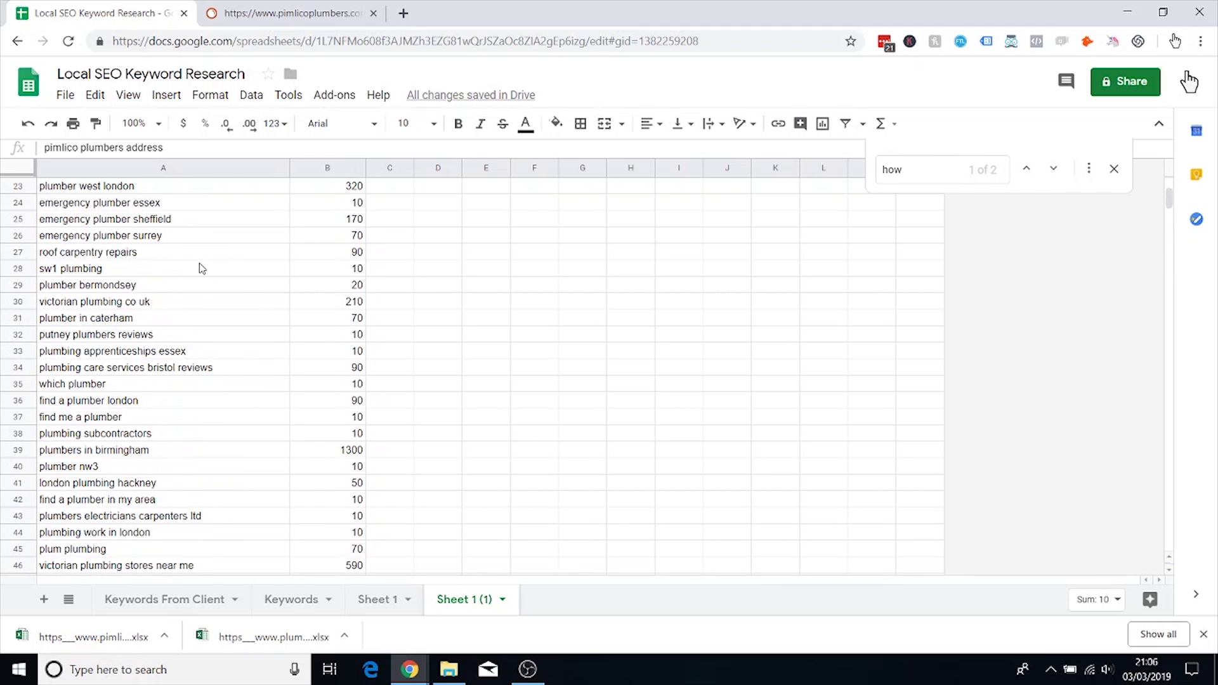
{"action": "scroll", "coordinate": [201, 268], "scroll_direction": "down", "scroll_amount": 17}
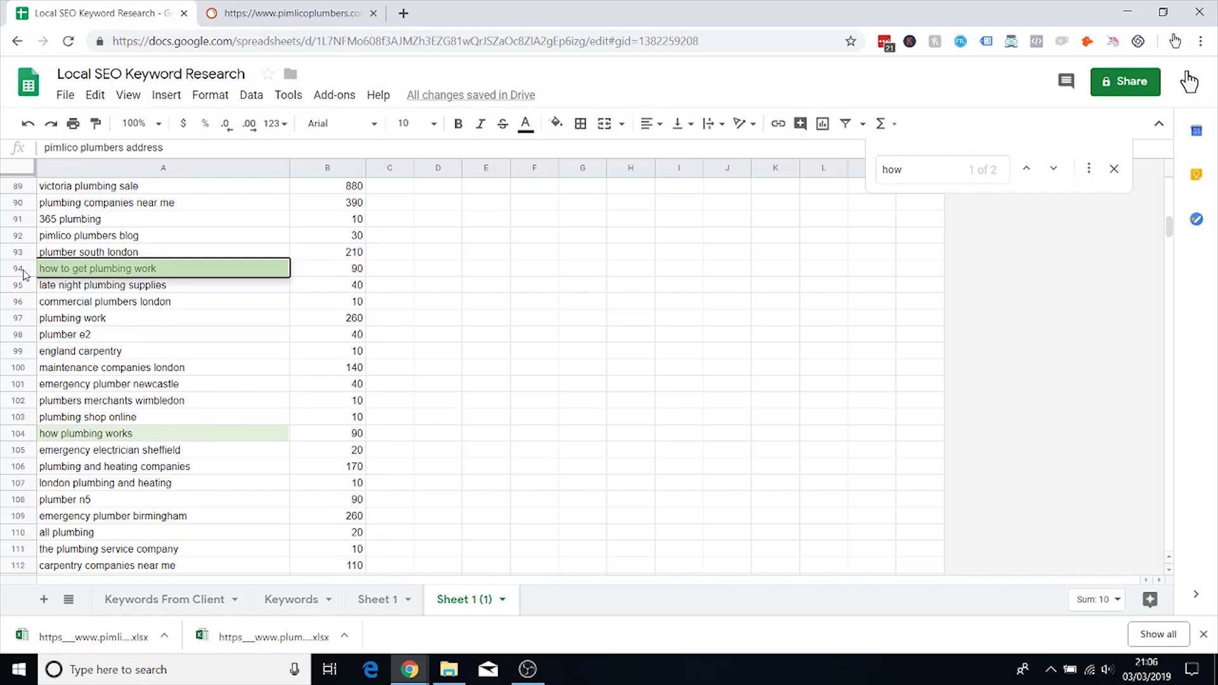
Step: Delete the "how to get plumbing work" and "how plumbing works" rows, and close the search
{"action": "right_click", "coordinate": [25, 274]}
{"action": "left_click", "coordinate": [94, 451]}
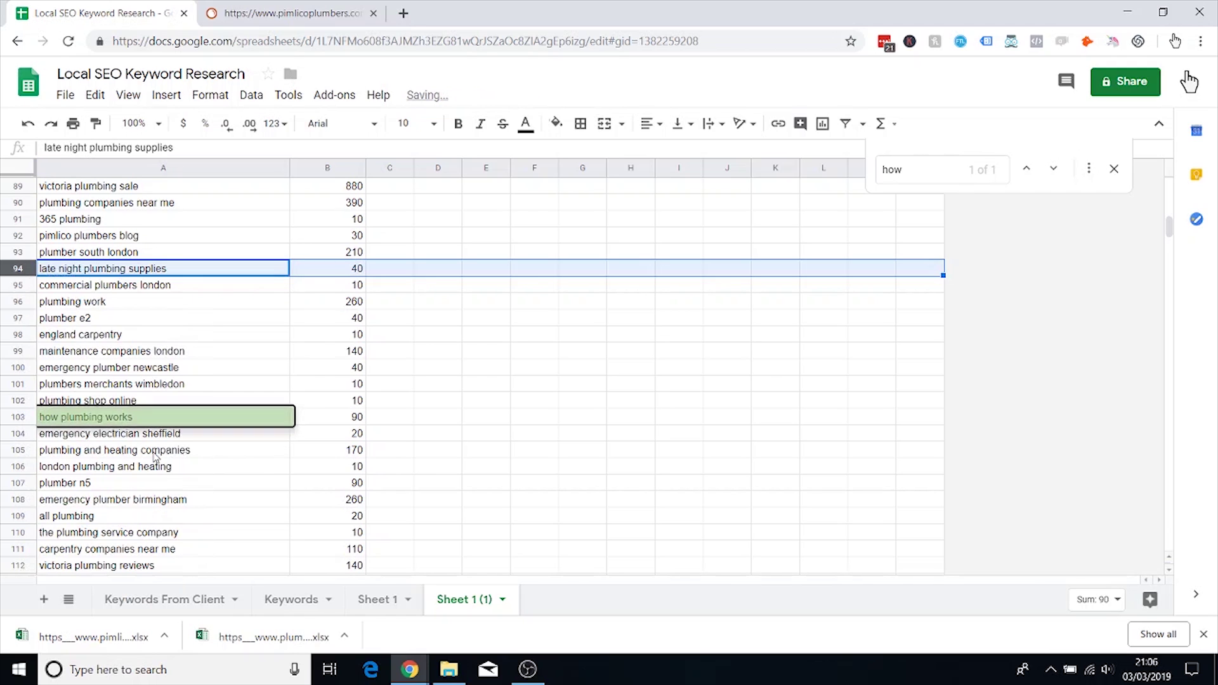
{"action": "right_click", "coordinate": [24, 426]}
{"action": "left_click", "coordinate": [82, 601]}
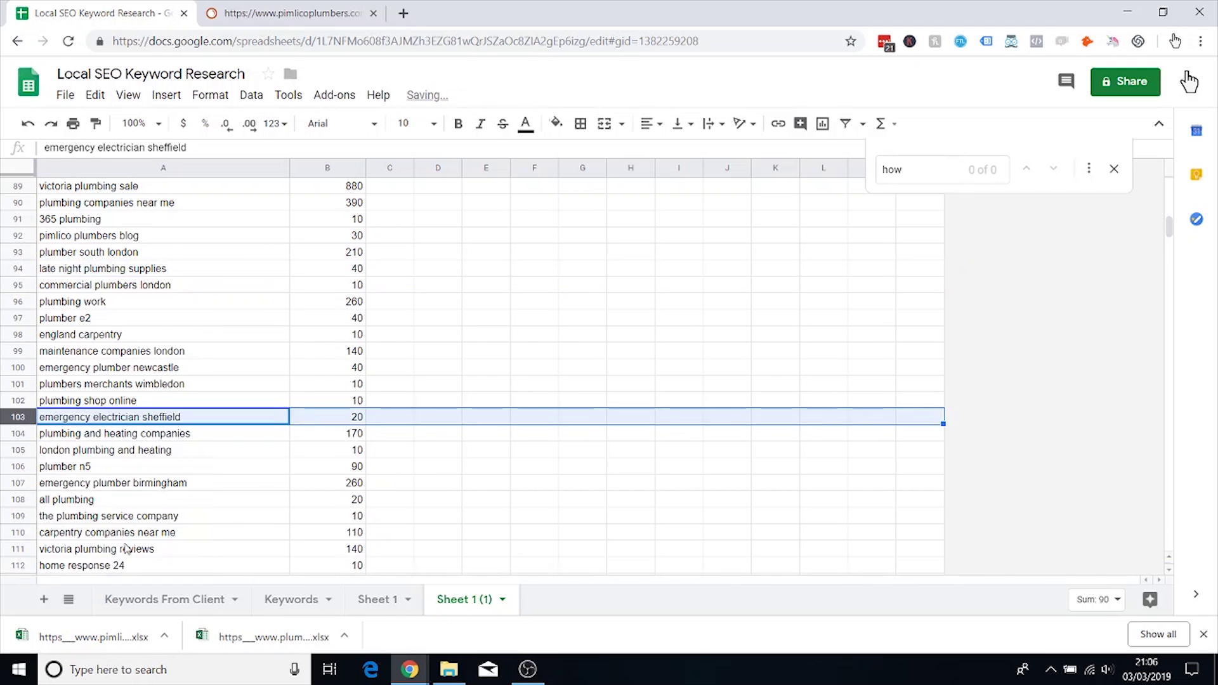
{"action": "scroll", "coordinate": [192, 366], "scroll_direction": "down", "scroll_amount": 5}
{"action": "scroll", "coordinate": [192, 367], "scroll_direction": "down", "scroll_amount": 12}
{"action": "scroll", "coordinate": [190, 361], "scroll_direction": "up", "scroll_amount": 9}
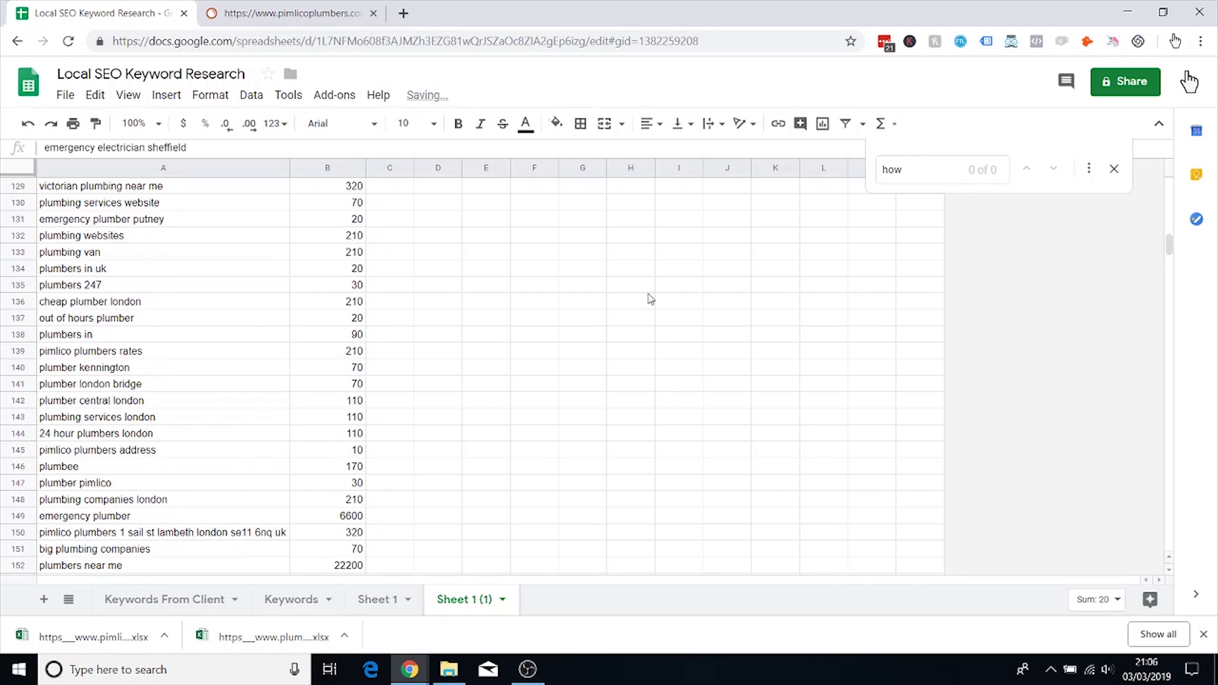
{"action": "left_click", "coordinate": [1113, 170]}
Step: Delete the "plumbing advice uk" row near the start of the keyword list
{"action": "scroll", "coordinate": [501, 260], "scroll_direction": "up", "scroll_amount": 10}
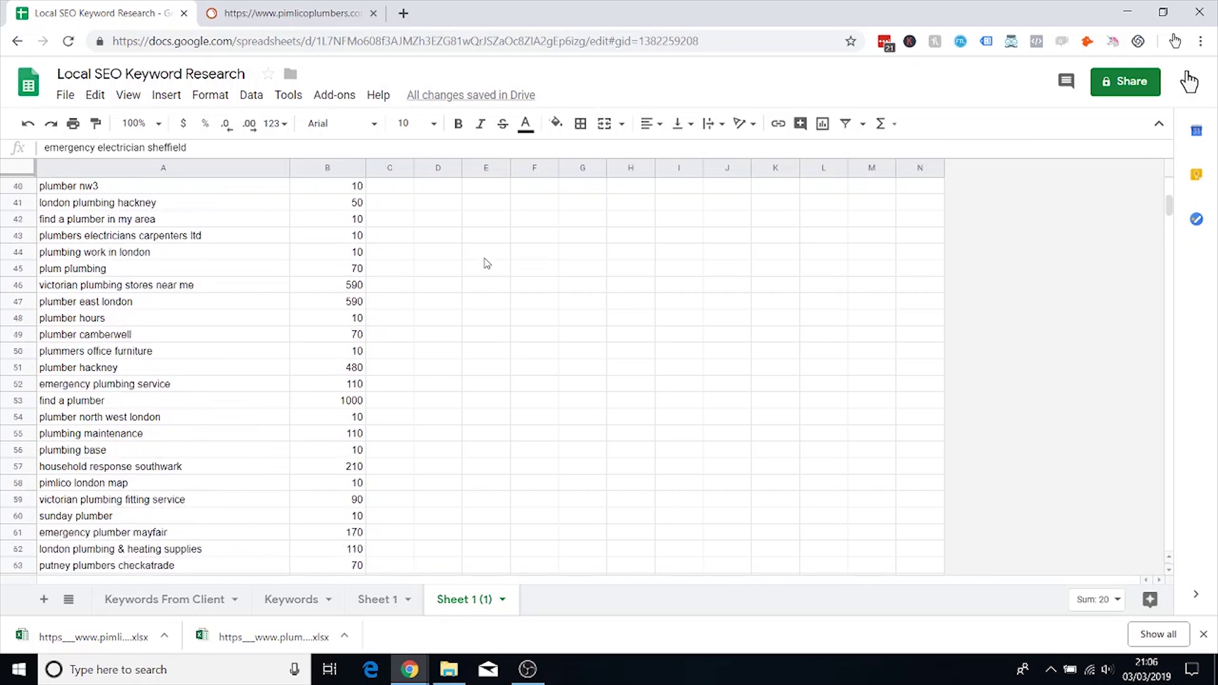
{"action": "left_click", "coordinate": [109, 219]}
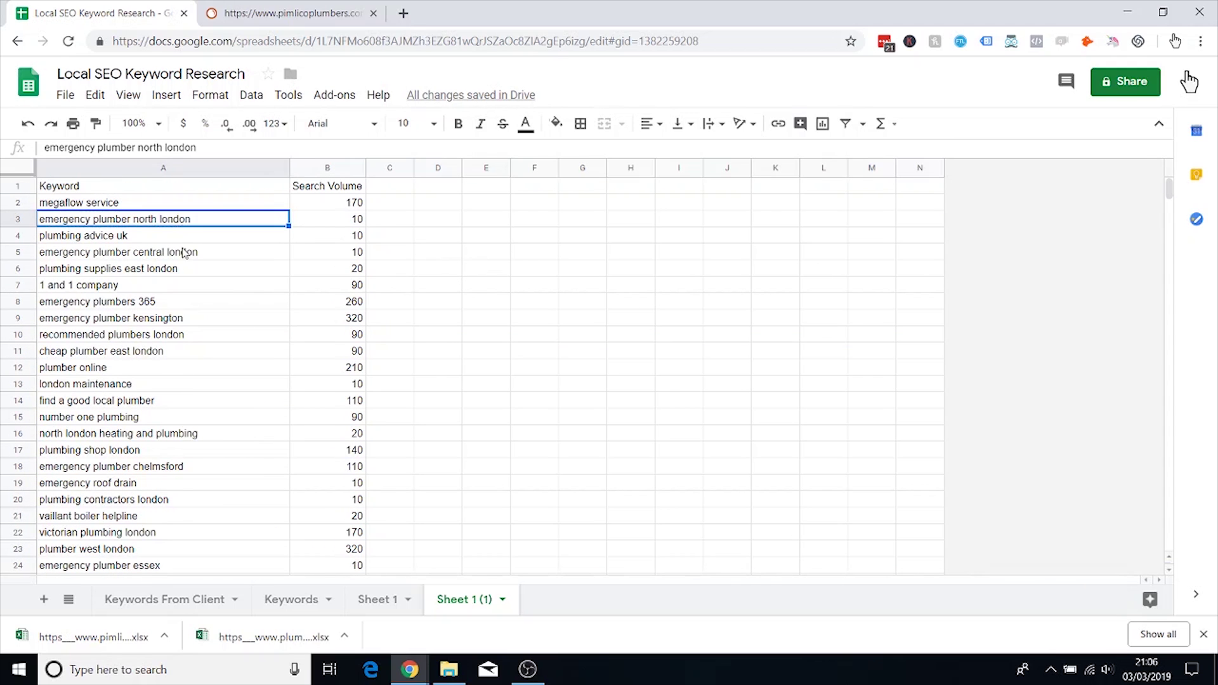
{"action": "left_click", "coordinate": [183, 236]}
{"action": "left_click", "coordinate": [187, 252]}
{"action": "left_click", "coordinate": [136, 240]}
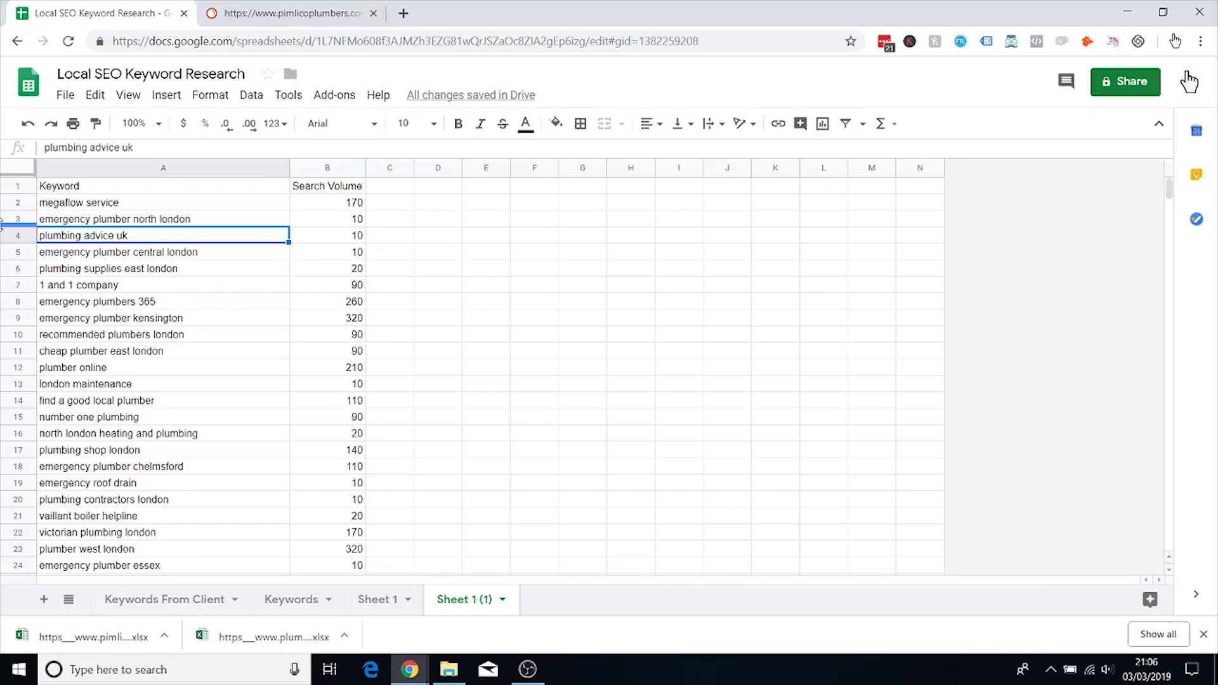
{"action": "key", "text": "ctrl+alt+minus"}
{"action": "key", "text": "Down"}
{"action": "key", "text": "Down"}
{"action": "key", "text": "Up"}
{"action": "key", "text": "Up"}
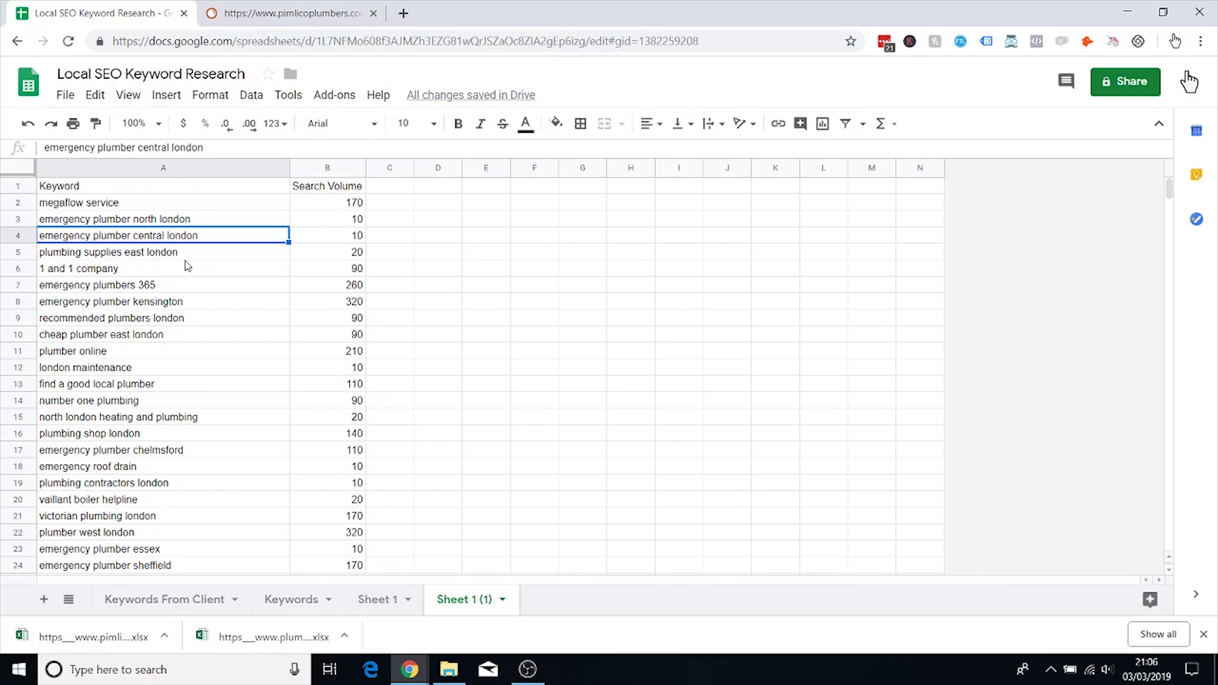
Step: Delete the "1 and 1 company" row from the keyword list
{"action": "left_click", "coordinate": [186, 254]}
{"action": "left_click", "coordinate": [176, 239]}
{"action": "left_click", "coordinate": [183, 258]}
{"action": "left_click", "coordinate": [139, 274]}
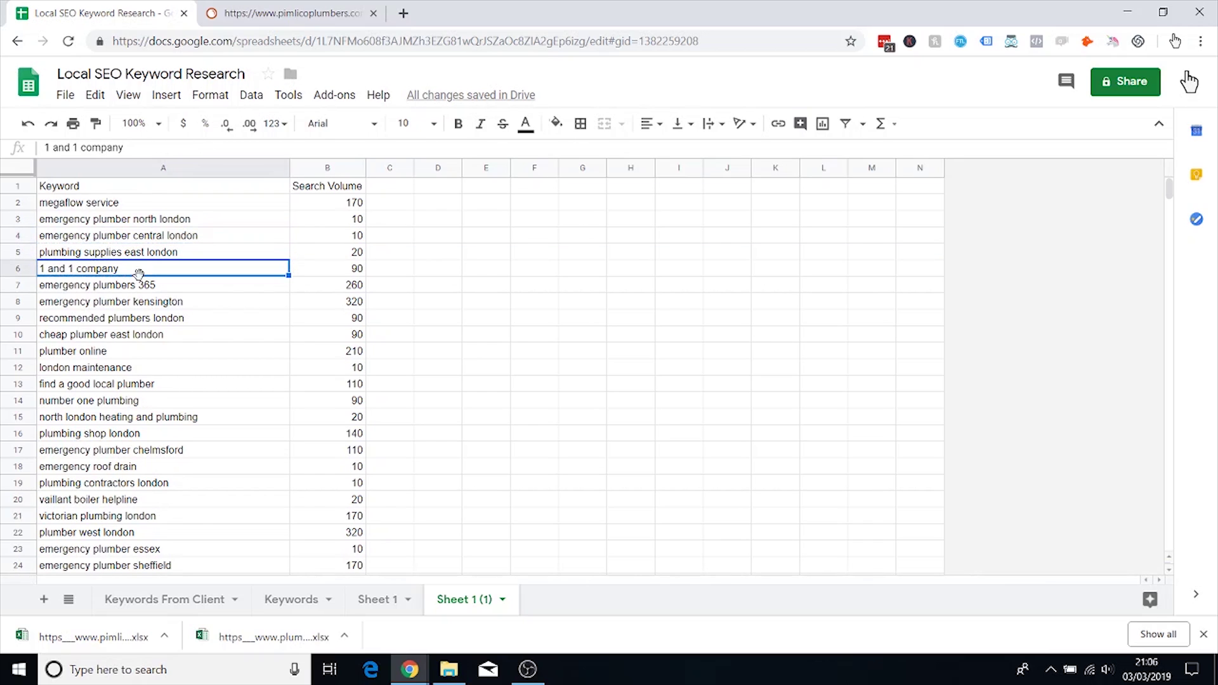
{"action": "right_click", "coordinate": [22, 274]}
{"action": "left_click", "coordinate": [106, 452]}
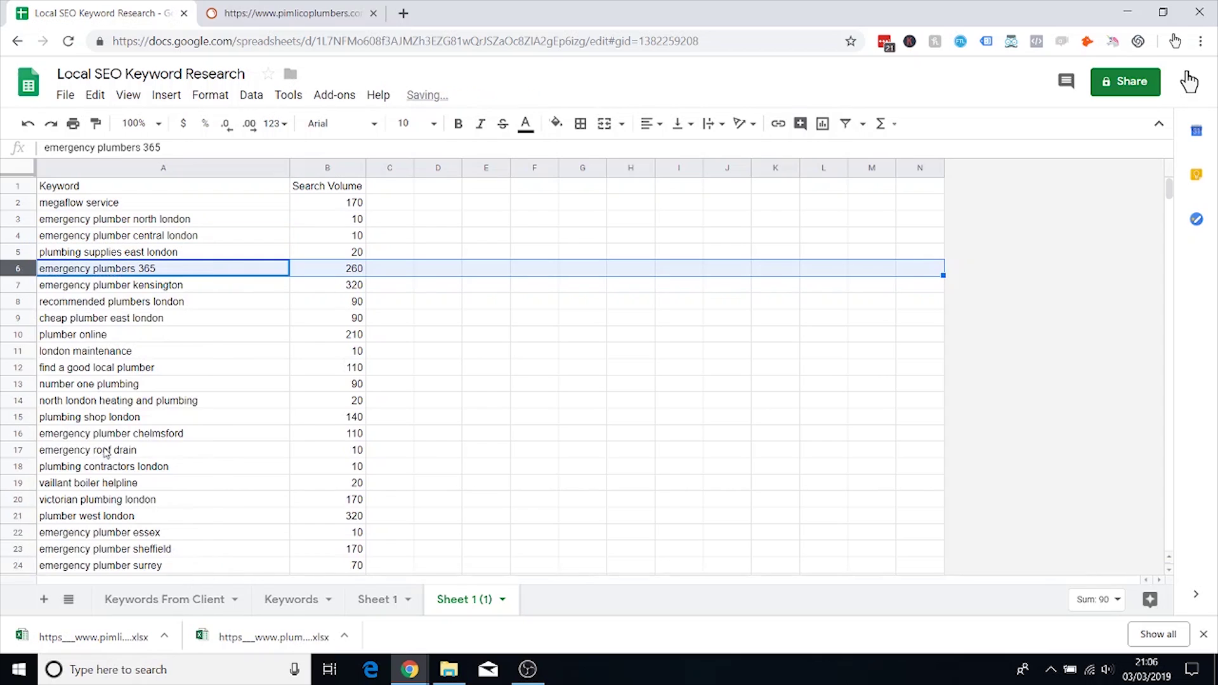
Step: Copy the "emergency plumbers 365" keyword, search Google for it in a new incognito Chrome tab, and review the results
{"action": "left_click", "coordinate": [164, 285]}
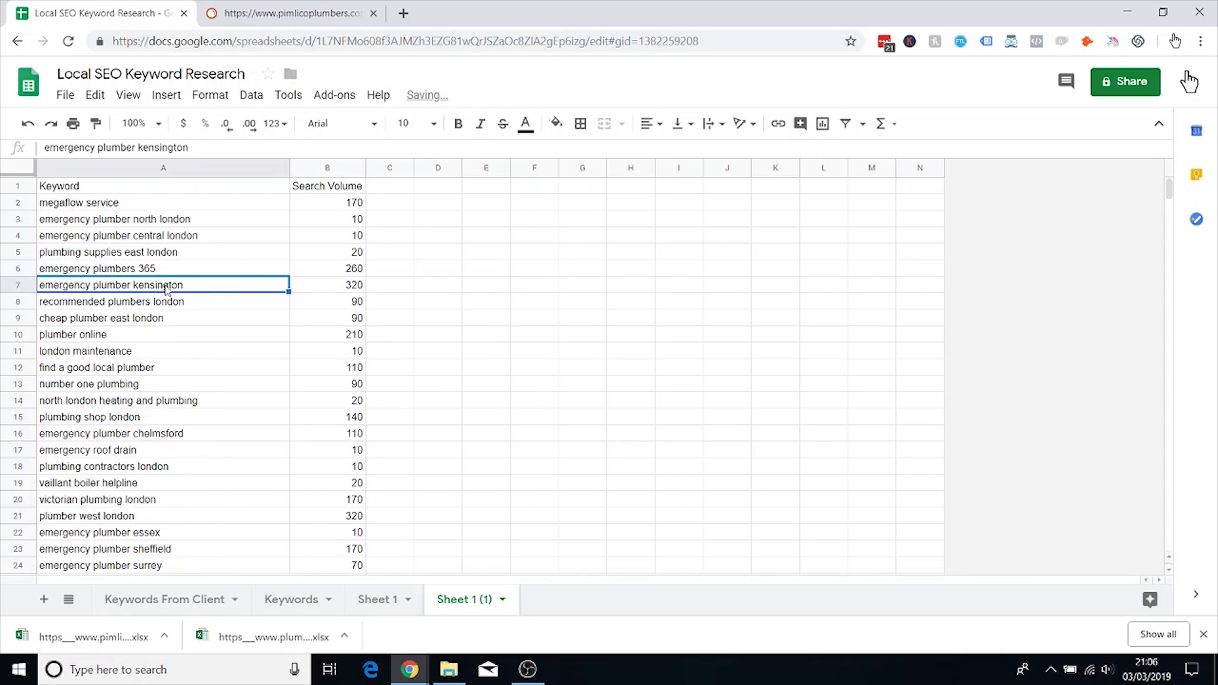
{"action": "scroll", "coordinate": [258, 275], "scroll_direction": "down", "scroll_amount": 2}
{"action": "left_click", "coordinate": [171, 240]}
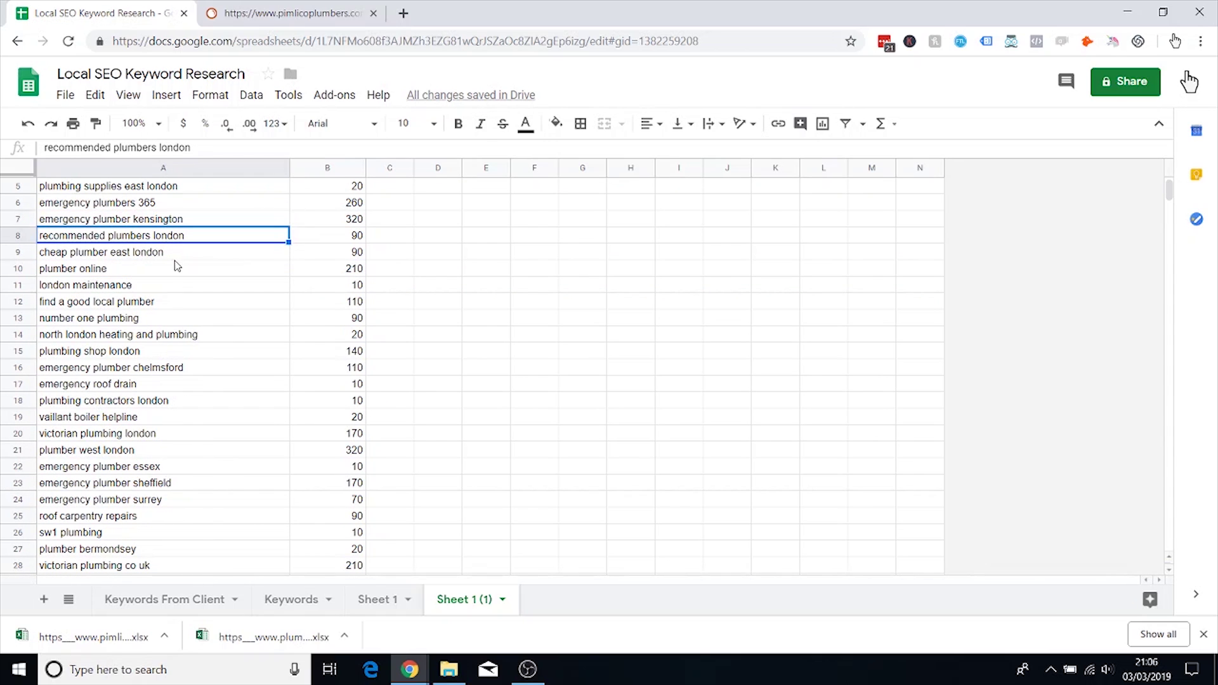
{"action": "left_click", "coordinate": [160, 209]}
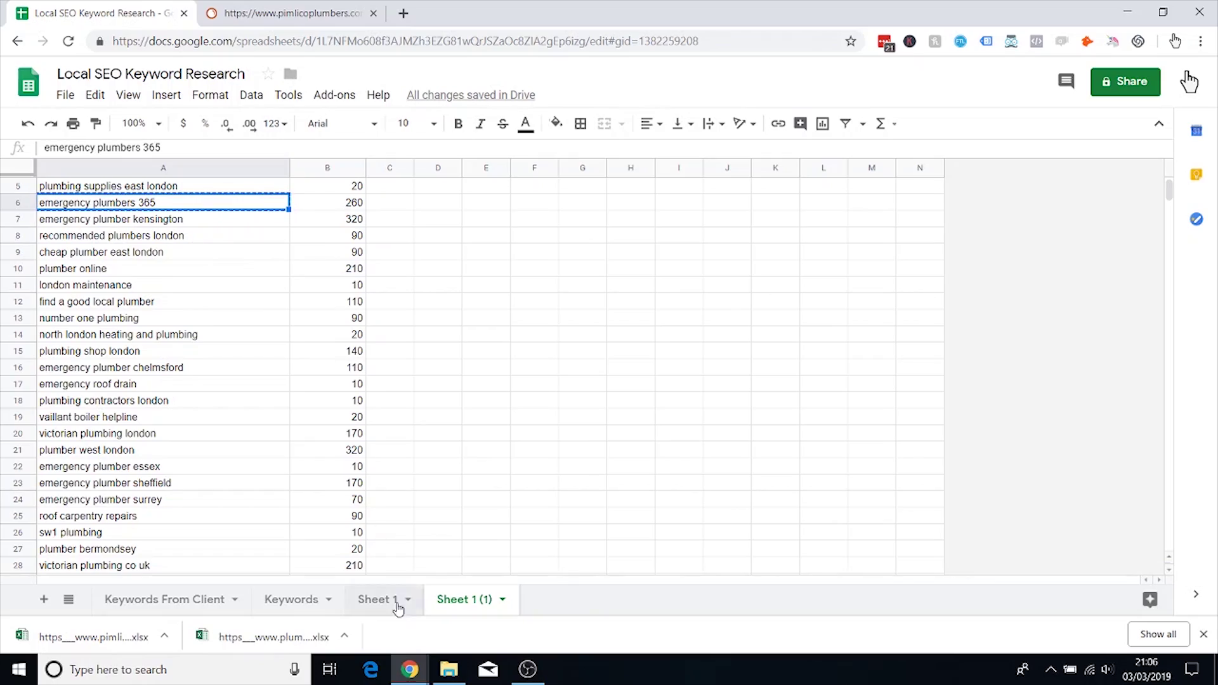
{"action": "mouse_move", "coordinate": [410, 669]}
{"action": "left_click", "coordinate": [493, 593]}
{"action": "left_click", "coordinate": [213, 12]}
{"action": "type", "text": "emergency plumbers 365"}
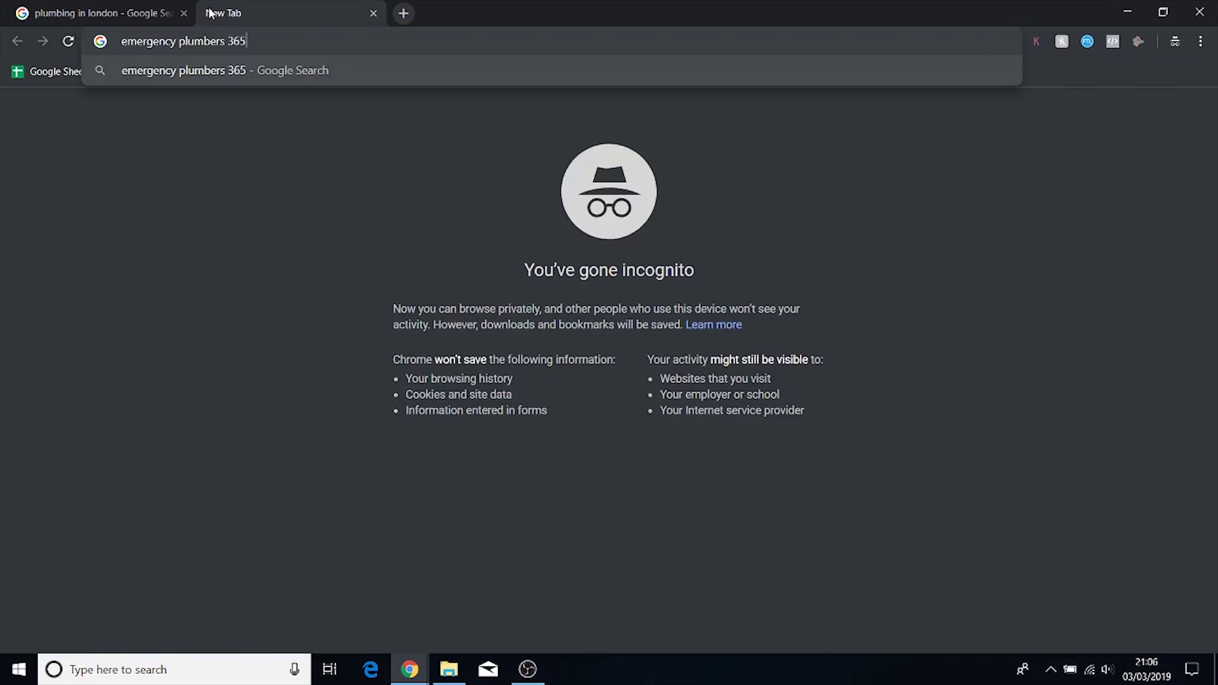
{"action": "key", "text": "Return"}
{"action": "scroll", "coordinate": [539, 180], "scroll_direction": "down", "scroll_amount": 3}
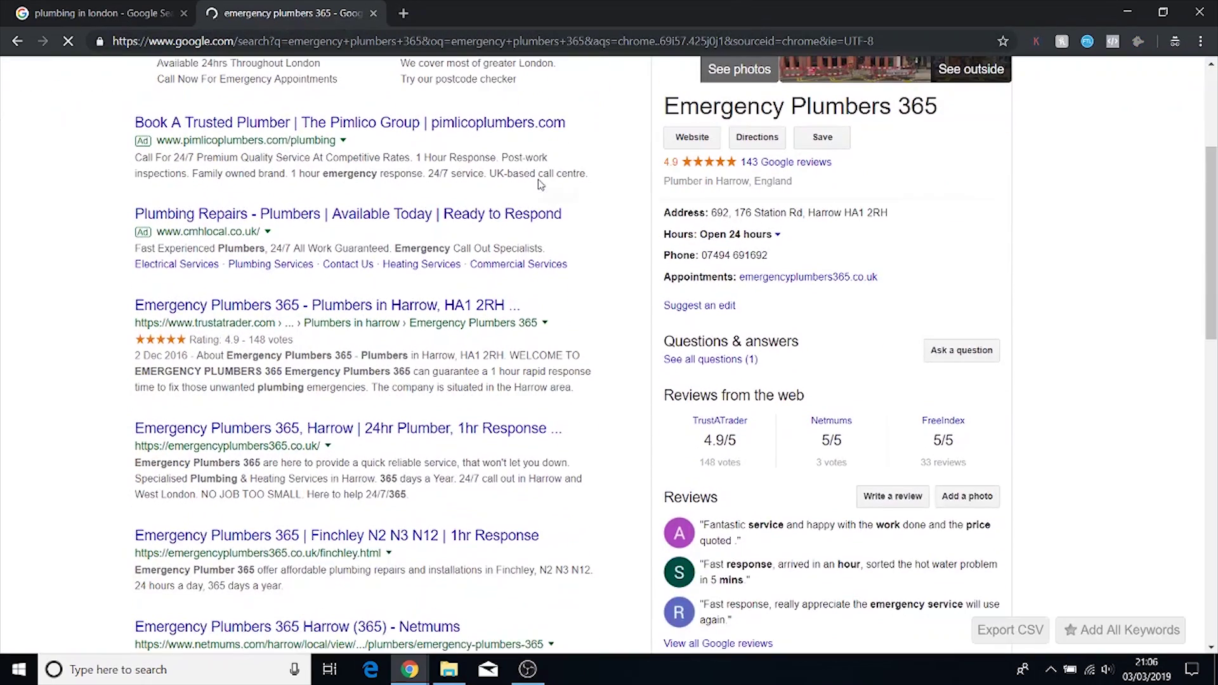
{"action": "scroll", "coordinate": [295, 308], "scroll_direction": "down", "scroll_amount": 5}
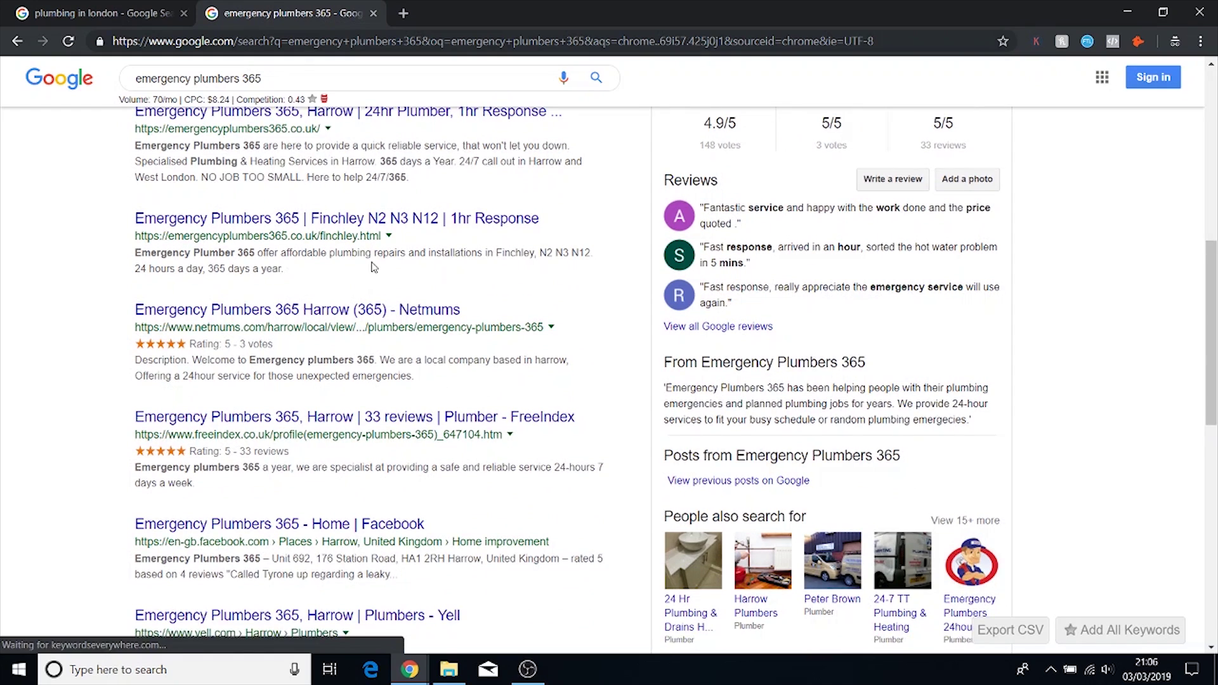
Step: Close the search results tab and delete the "emergency plumbers 365" row from the keyword sheet
{"action": "left_click", "coordinate": [373, 13]}
{"action": "left_click", "coordinate": [1199, 11]}
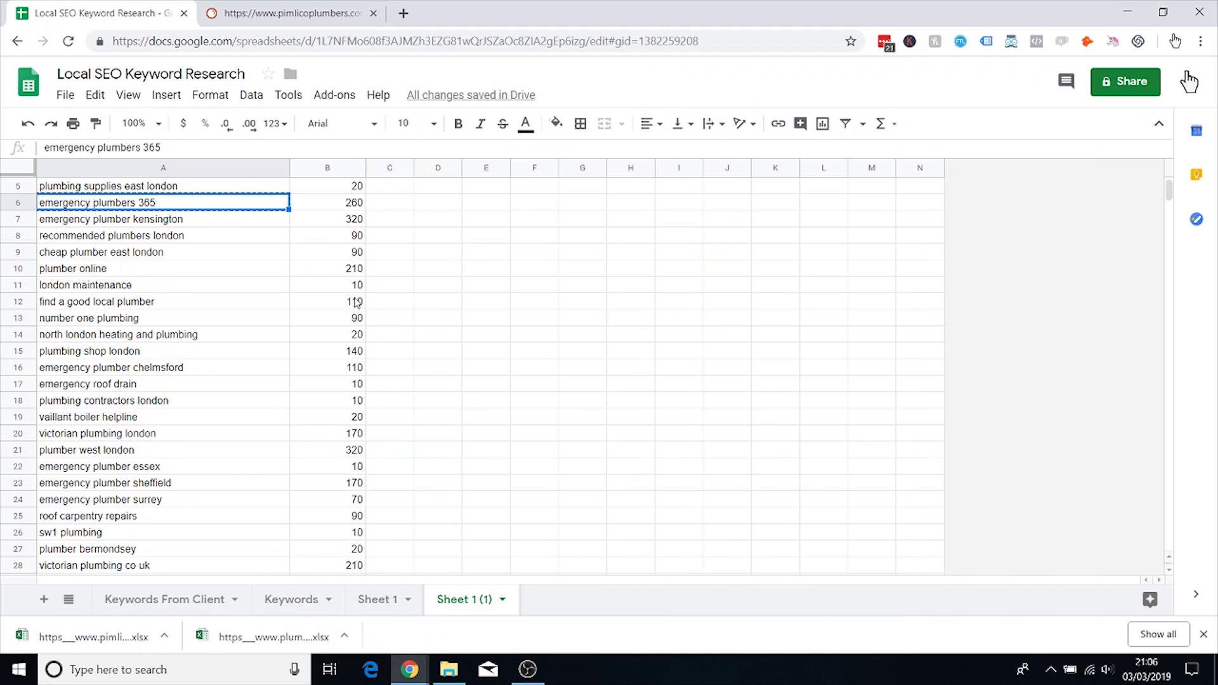
{"action": "left_click", "coordinate": [31, 202]}
{"action": "right_click", "coordinate": [31, 201]}
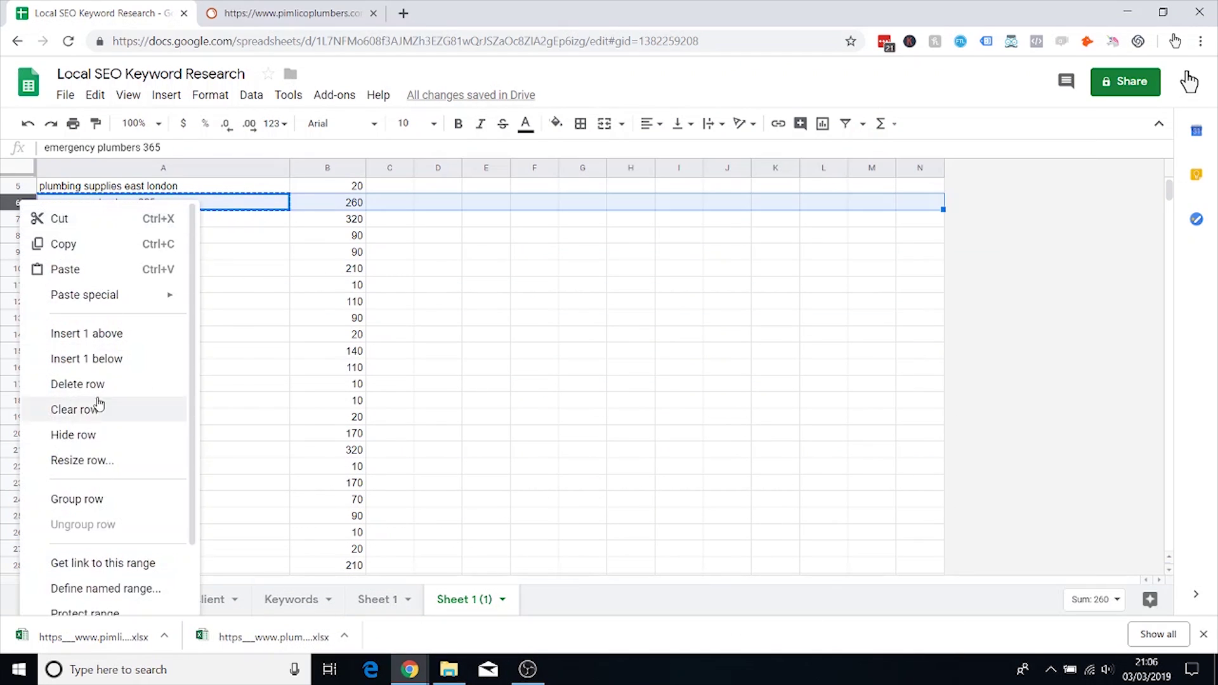
{"action": "left_click", "coordinate": [95, 383]}
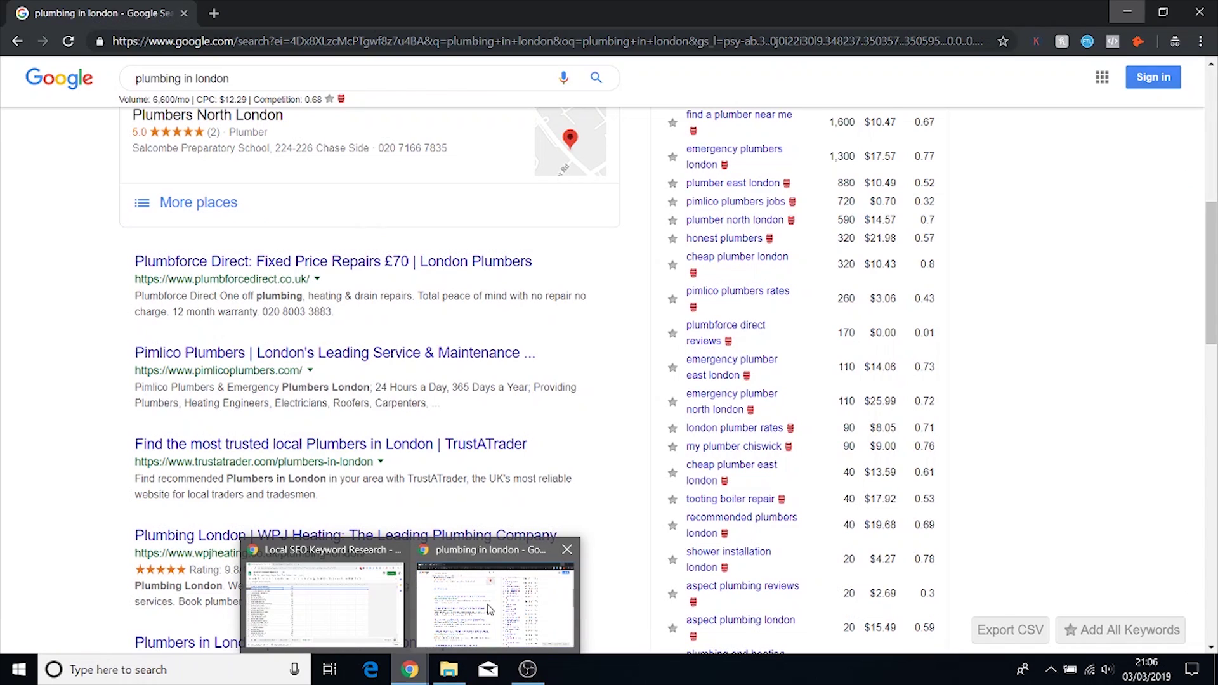
Step: Go through the next keywords and delete the "london maintenance" row
{"action": "key", "text": "Down"}
{"action": "key", "text": "Down"}
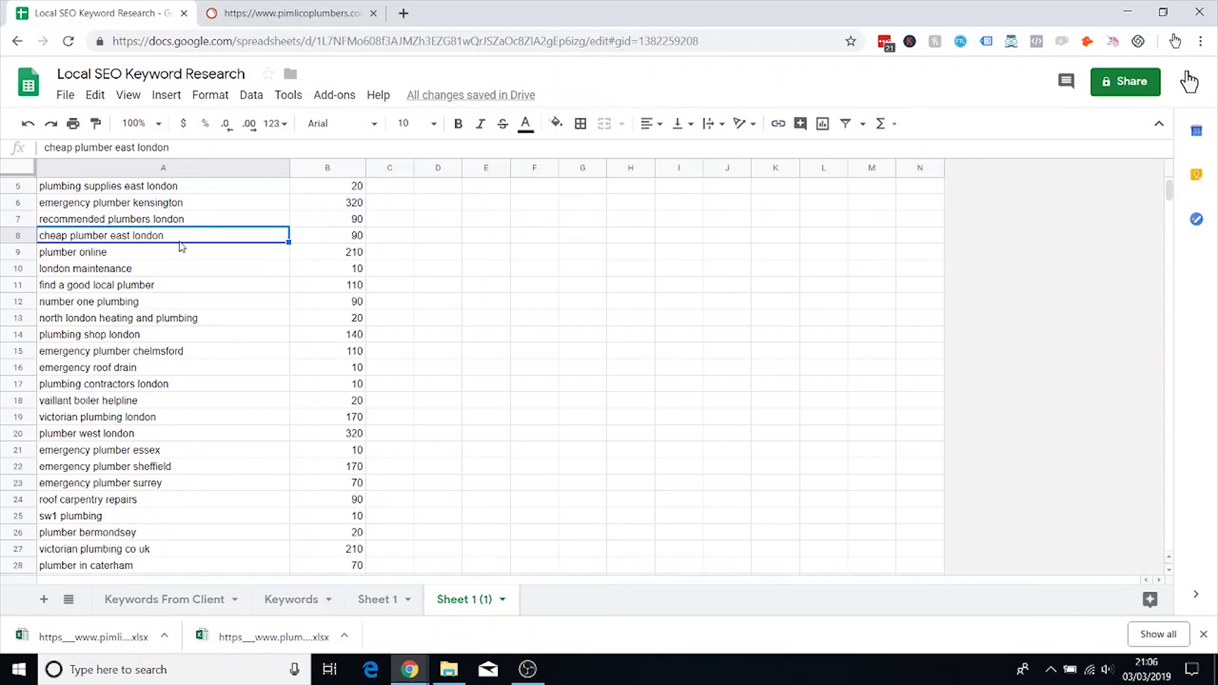
{"action": "key", "text": "Down"}
{"action": "key", "text": "Down"}
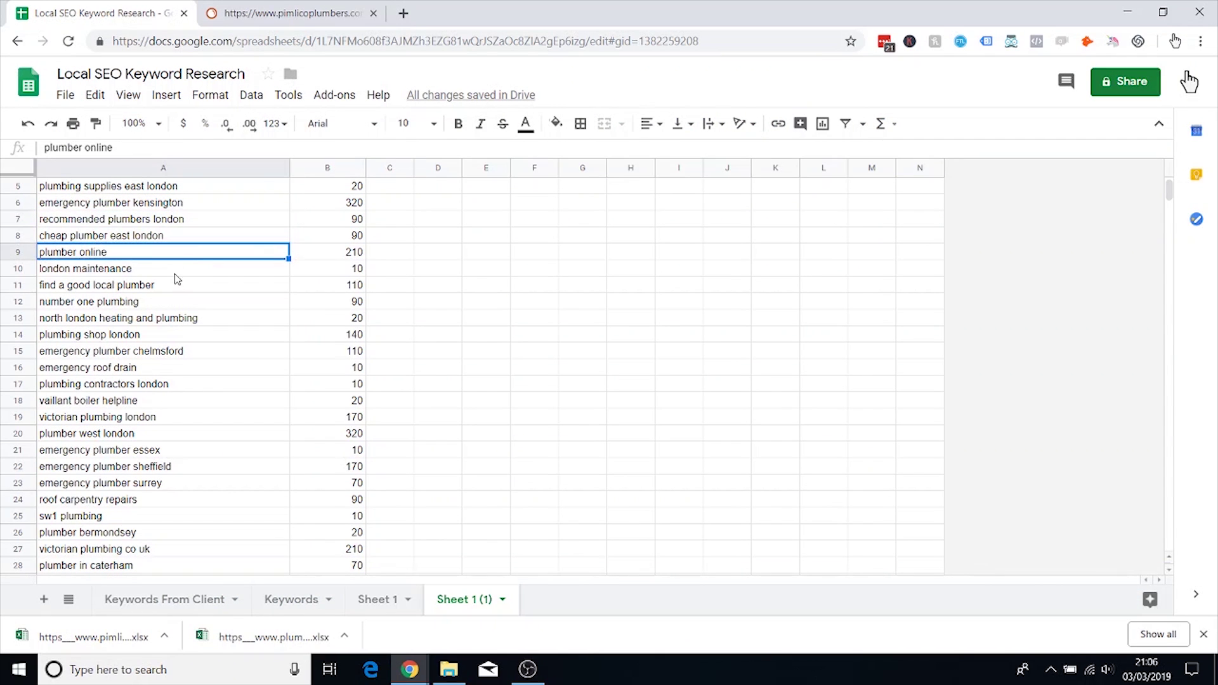
{"action": "scroll", "coordinate": [201, 275], "scroll_direction": "down", "scroll_amount": 1}
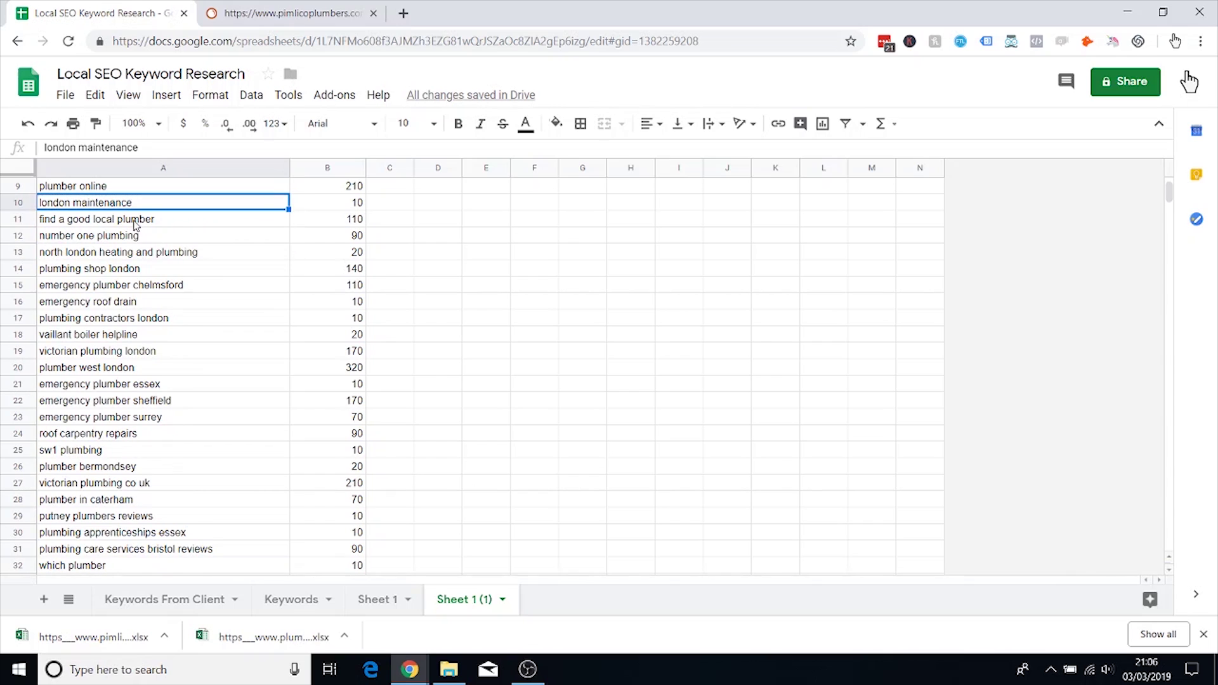
{"action": "right_click", "coordinate": [28, 207]}
{"action": "left_click", "coordinate": [100, 384]}
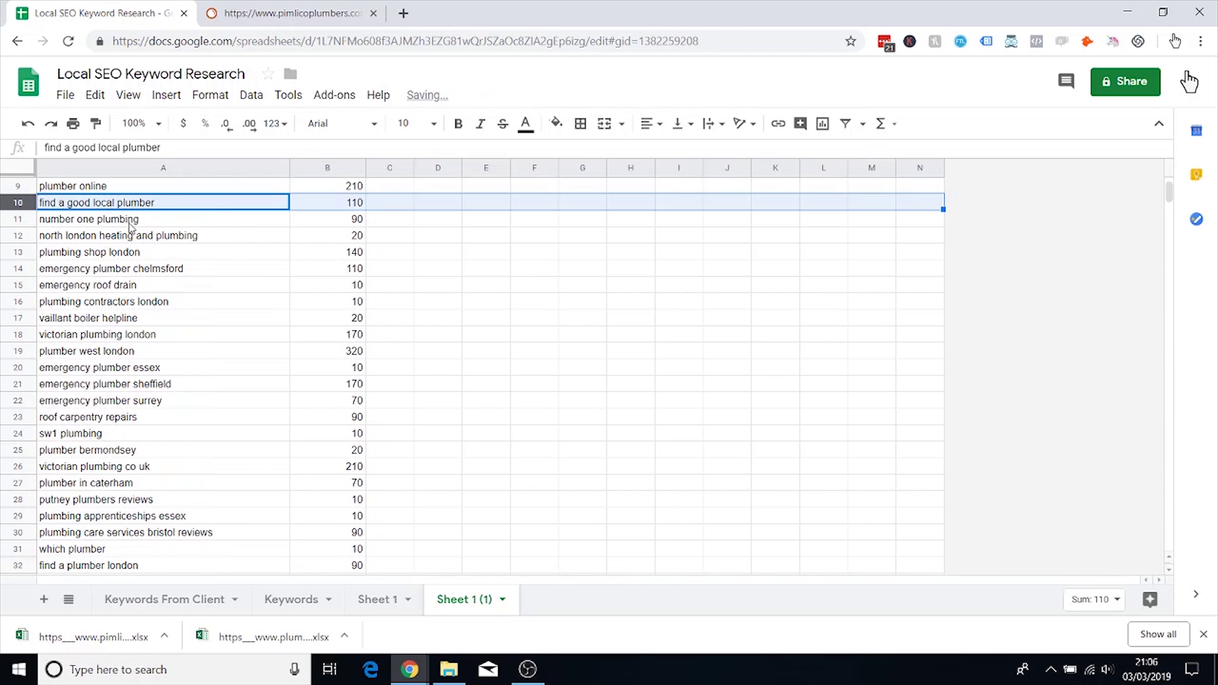
Step: Delete the "number one plumbing" row from the keyword list
{"action": "left_click", "coordinate": [162, 227]}
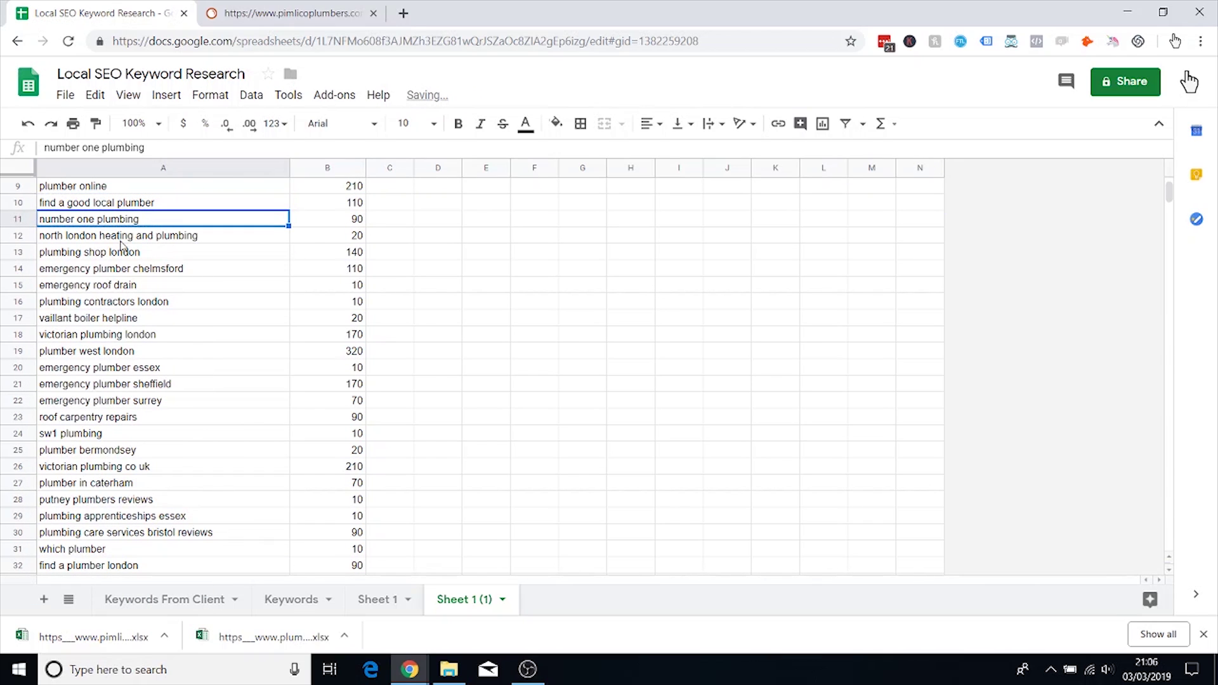
{"action": "right_click", "coordinate": [20, 220]}
{"action": "left_click", "coordinate": [95, 402]}
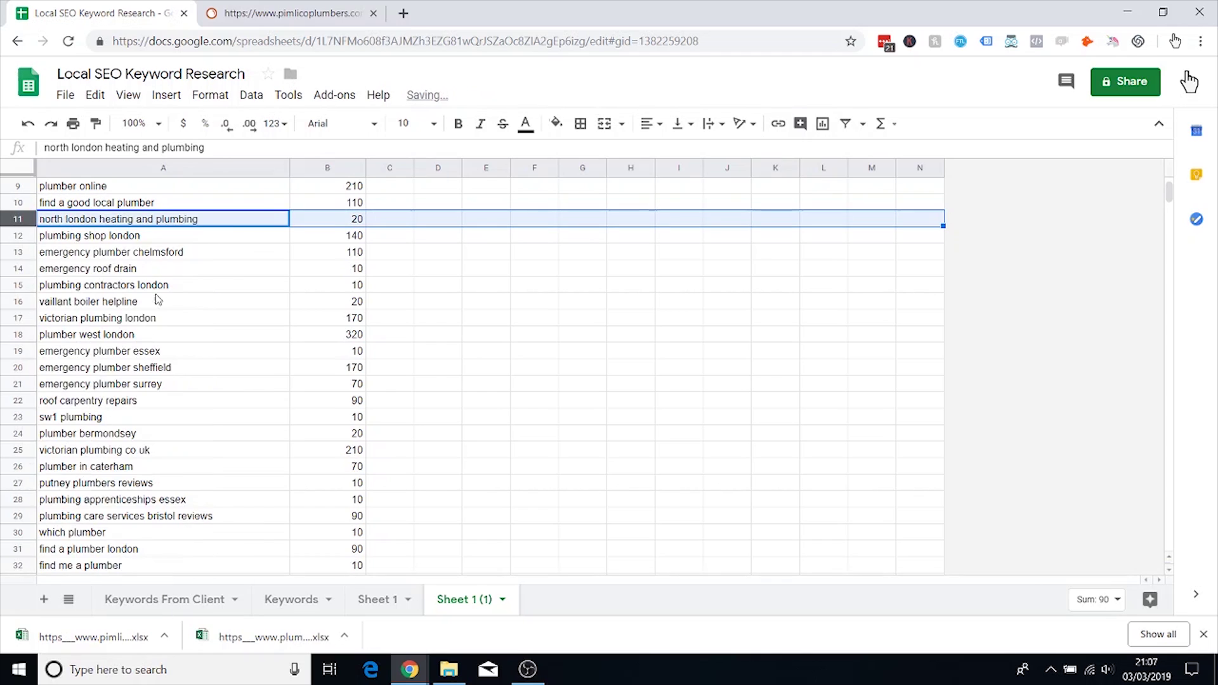
Step: Delete the "plumbing shop london" row, below "north london heating and plumbing"
{"action": "left_click", "coordinate": [142, 236]}
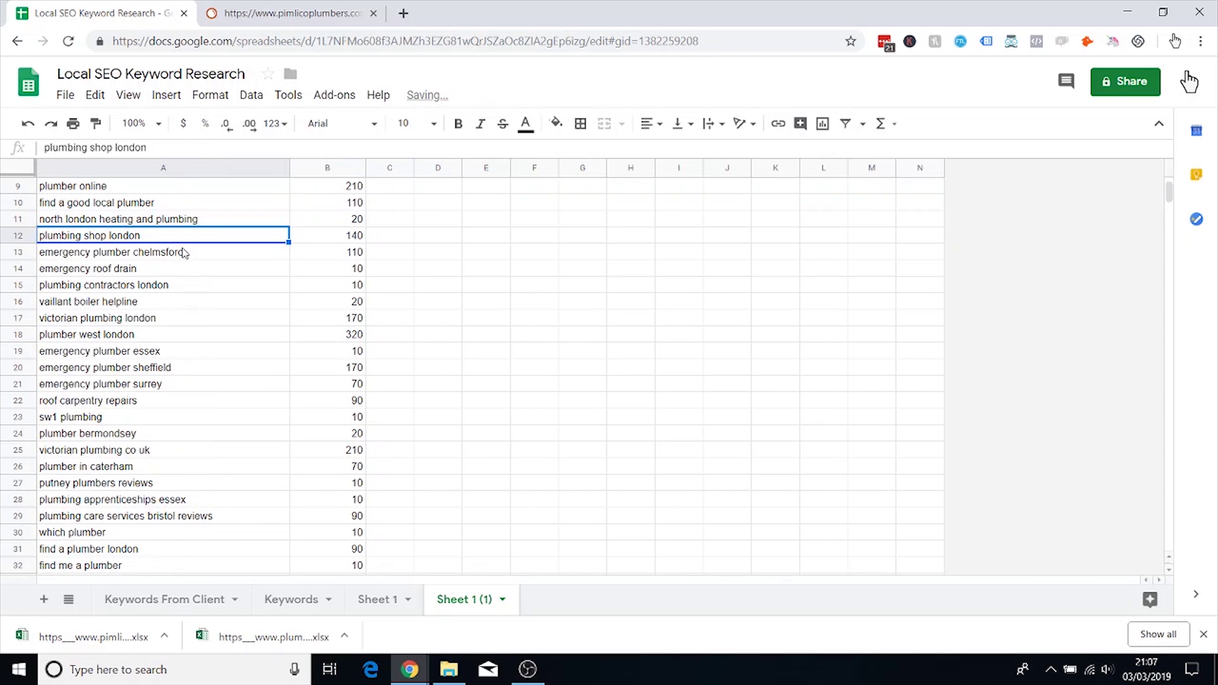
{"action": "left_click", "coordinate": [47, 236]}
{"action": "left_click", "coordinate": [19, 219]}
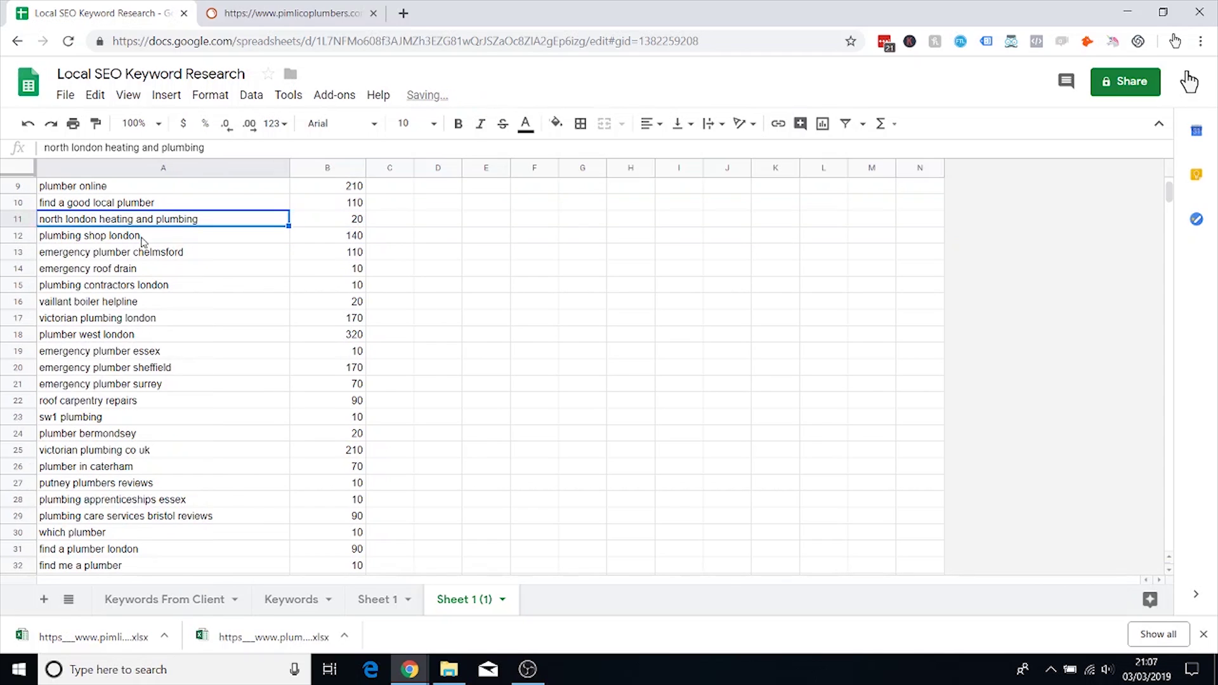
{"action": "left_click", "coordinate": [144, 236]}
{"action": "left_click", "coordinate": [44, 236]}
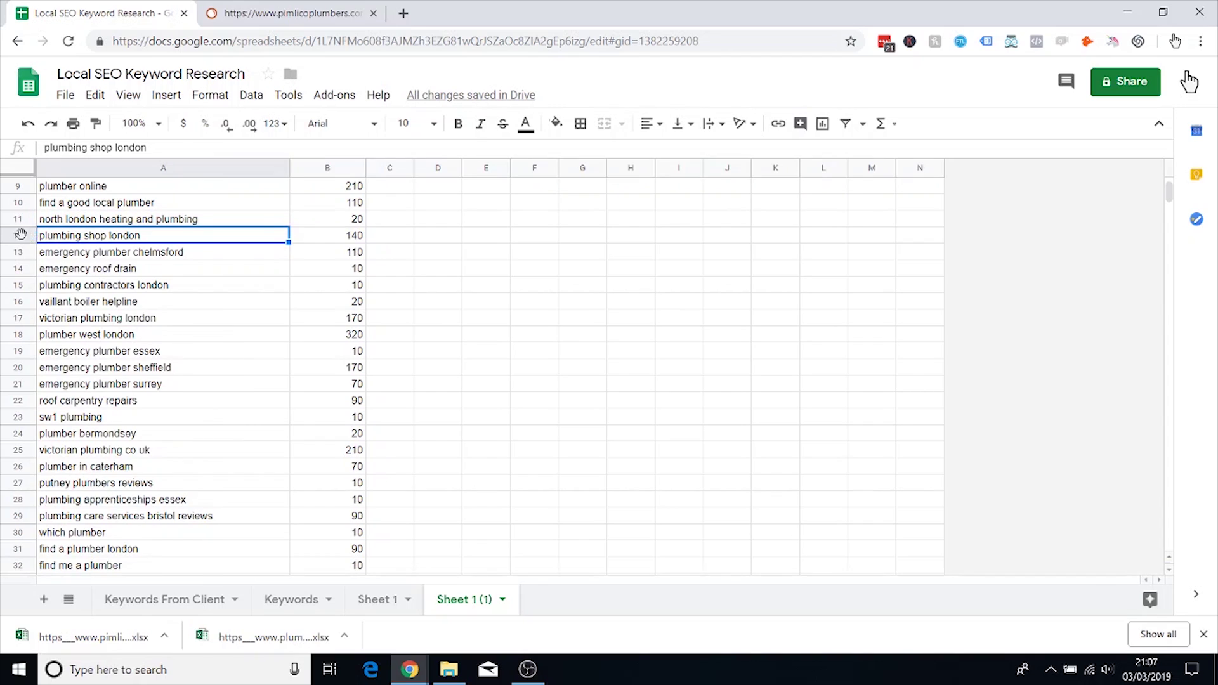
{"action": "right_click", "coordinate": [21, 235]}
{"action": "left_click", "coordinate": [117, 416]}
Step: Review the keywords from "emergency plumber chelmsford" downward and delete the "vaillant boiler helpline" row
{"action": "left_click", "coordinate": [162, 254]}
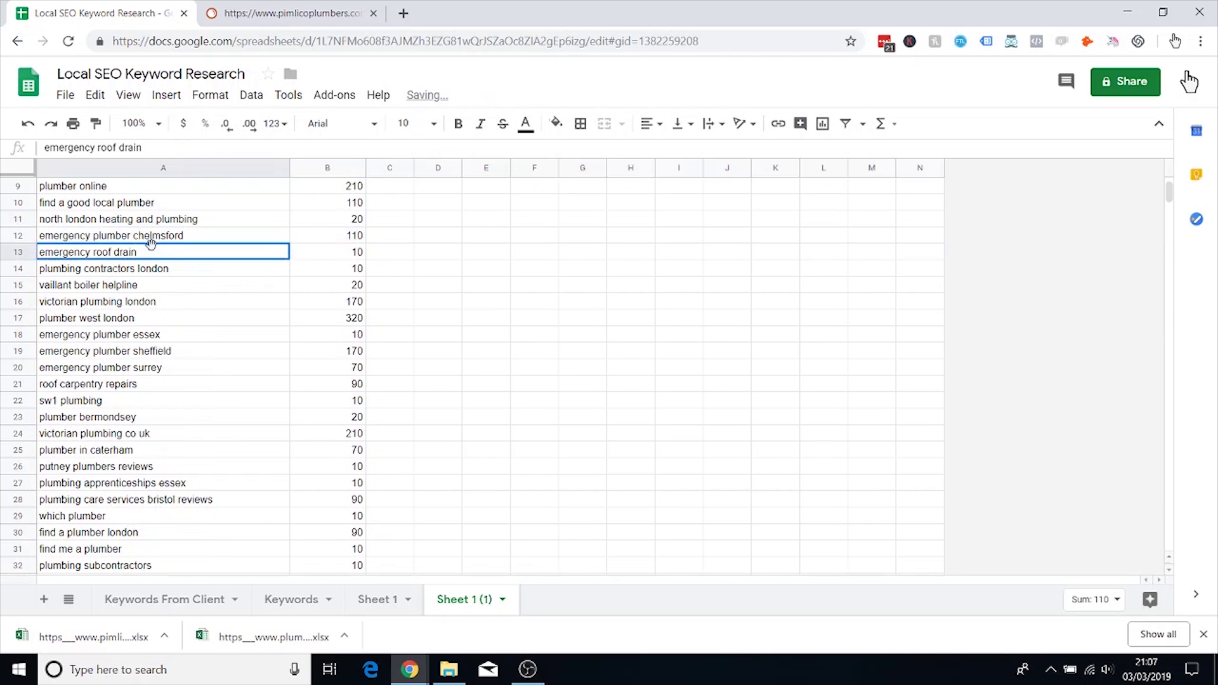
{"action": "left_click", "coordinate": [146, 239]}
{"action": "left_click", "coordinate": [177, 257]}
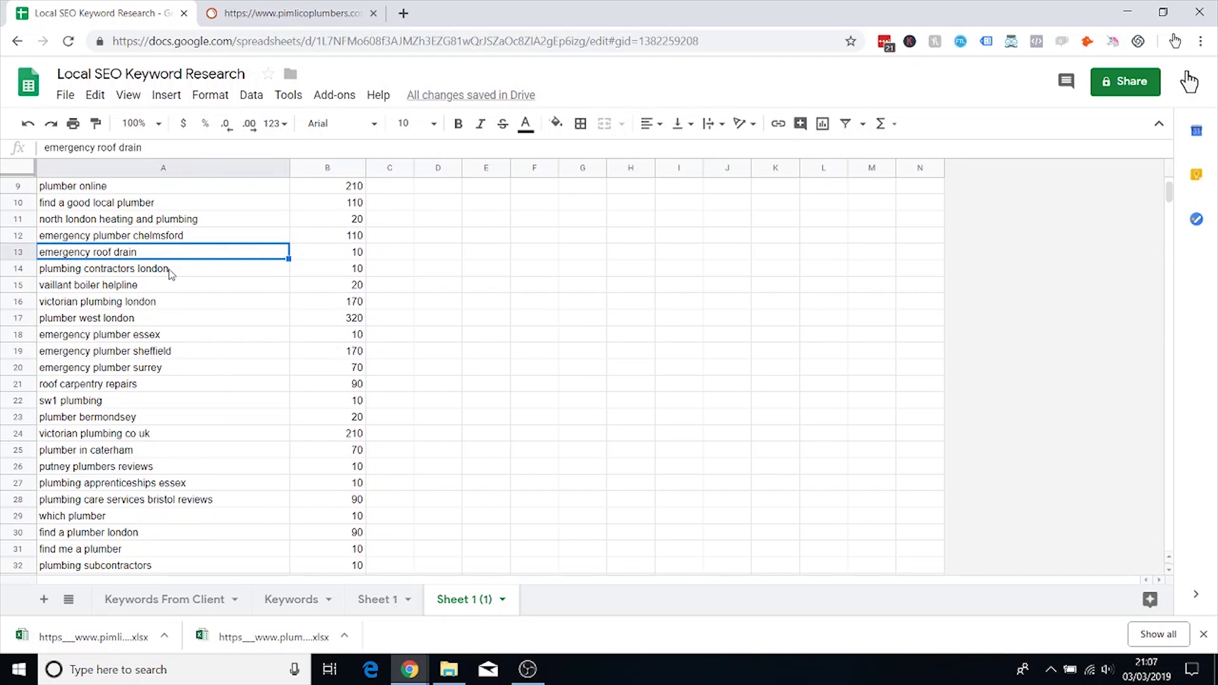
{"action": "left_click", "coordinate": [171, 272]}
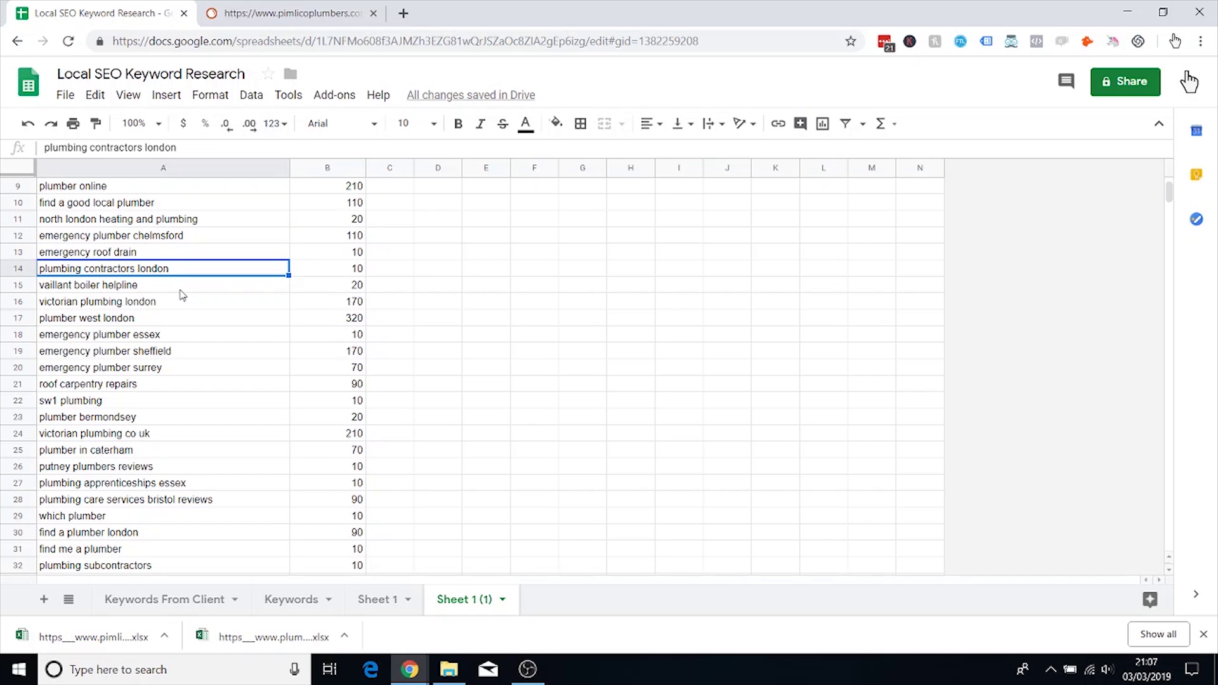
{"action": "left_click", "coordinate": [178, 291]}
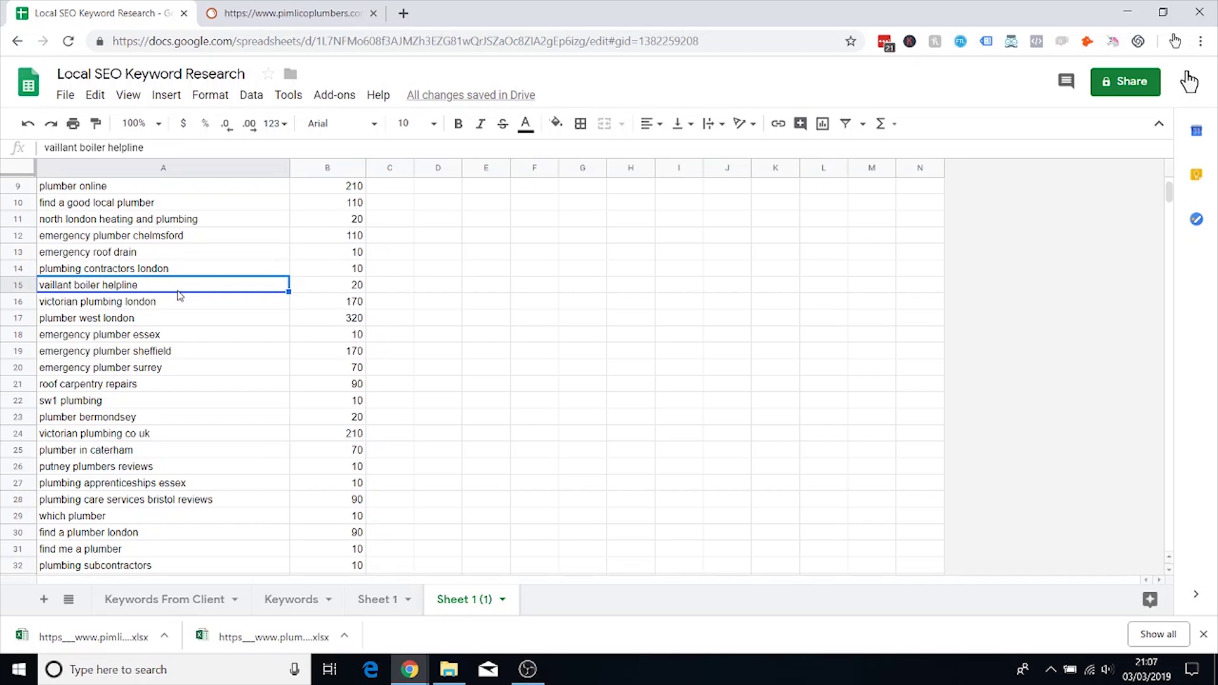
{"action": "left_click", "coordinate": [25, 285]}
{"action": "right_click", "coordinate": [25, 285]}
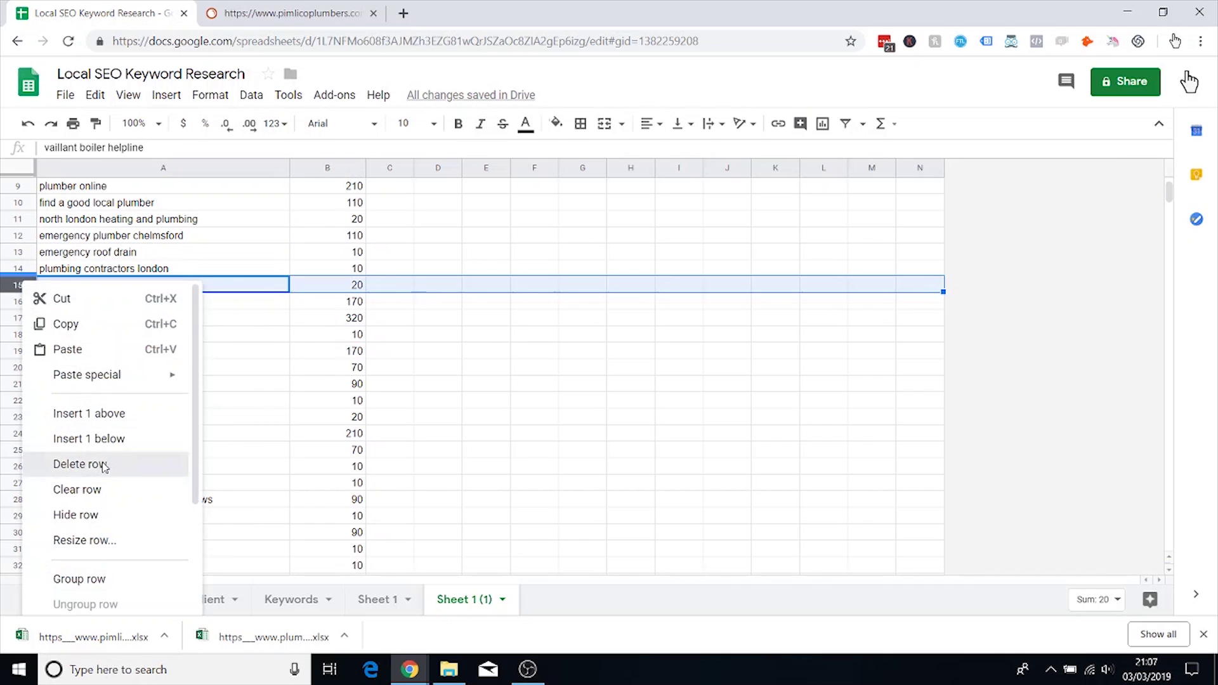
{"action": "left_click", "coordinate": [88, 480]}
Step: Delete the "victorian plumbing london" row from the keyword list
{"action": "left_click", "coordinate": [165, 301]}
{"action": "left_click", "coordinate": [88, 289]}
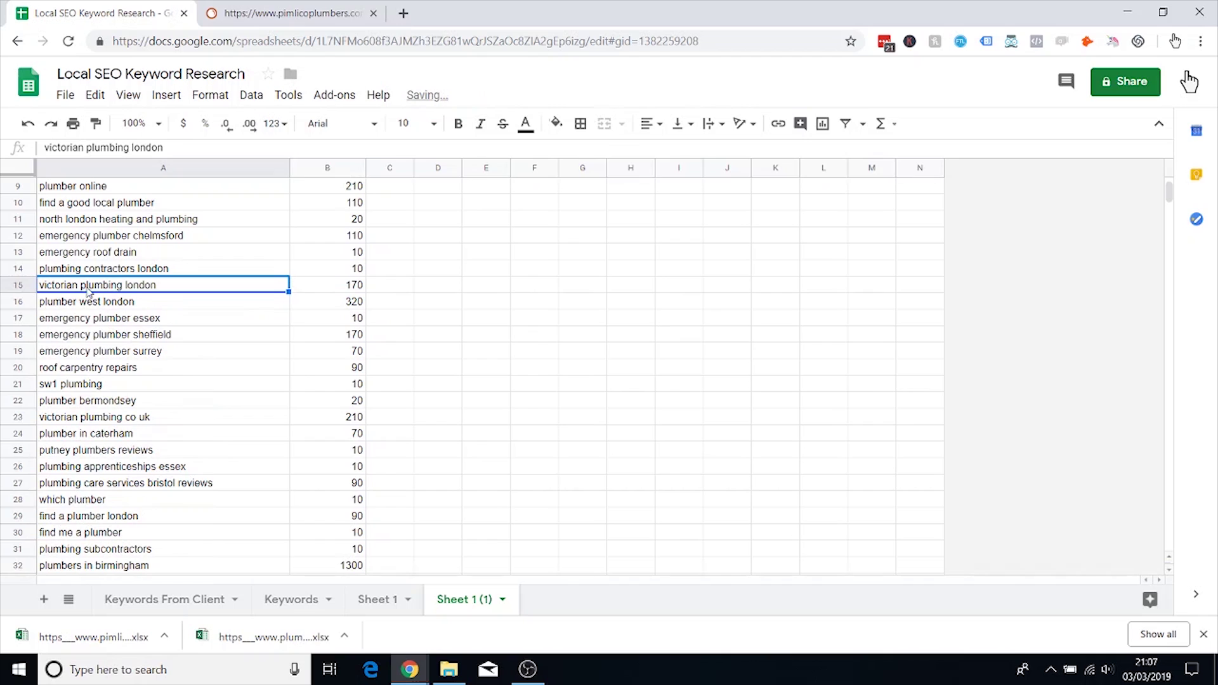
{"action": "left_click", "coordinate": [22, 284]}
{"action": "right_click", "coordinate": [18, 284]}
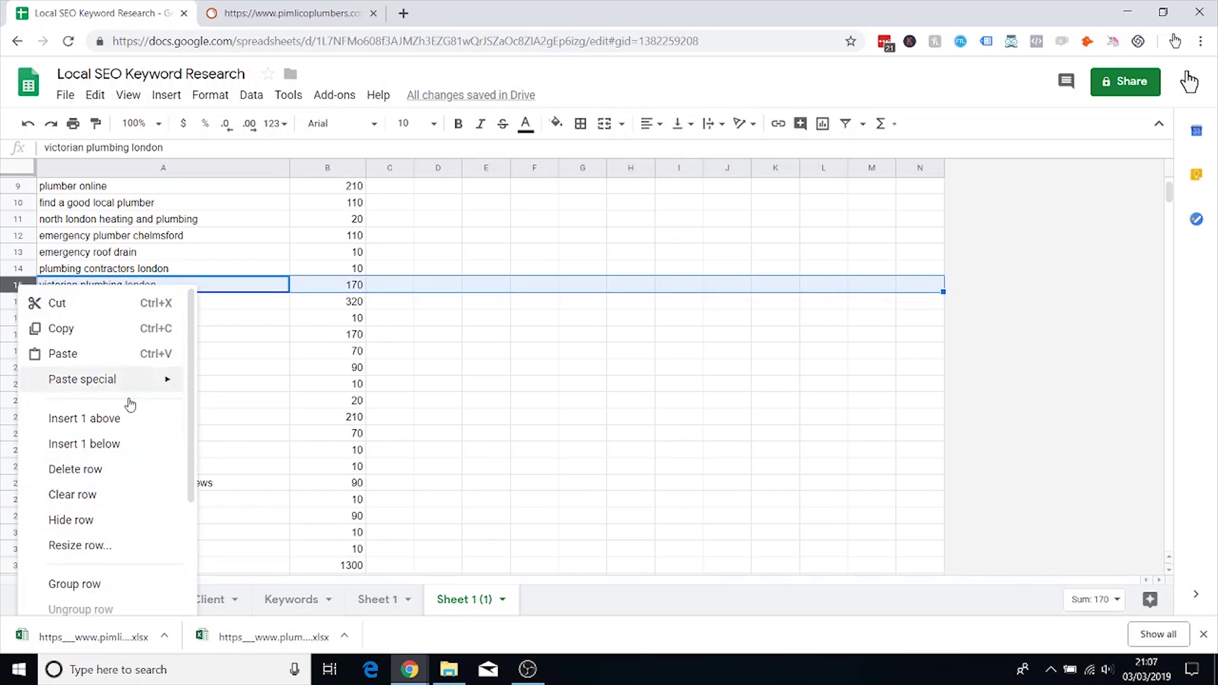
{"action": "left_click", "coordinate": [89, 469]}
Step: Delete the three adjacent "emergency plumber" rows for Essex, Sheffield and Surrey together
{"action": "left_click", "coordinate": [158, 305]}
{"action": "left_click_drag", "start_coordinate": [19, 301], "coordinate": [26, 335]}
{"action": "right_click", "coordinate": [26, 334]}
{"action": "left_click", "coordinate": [130, 514]}
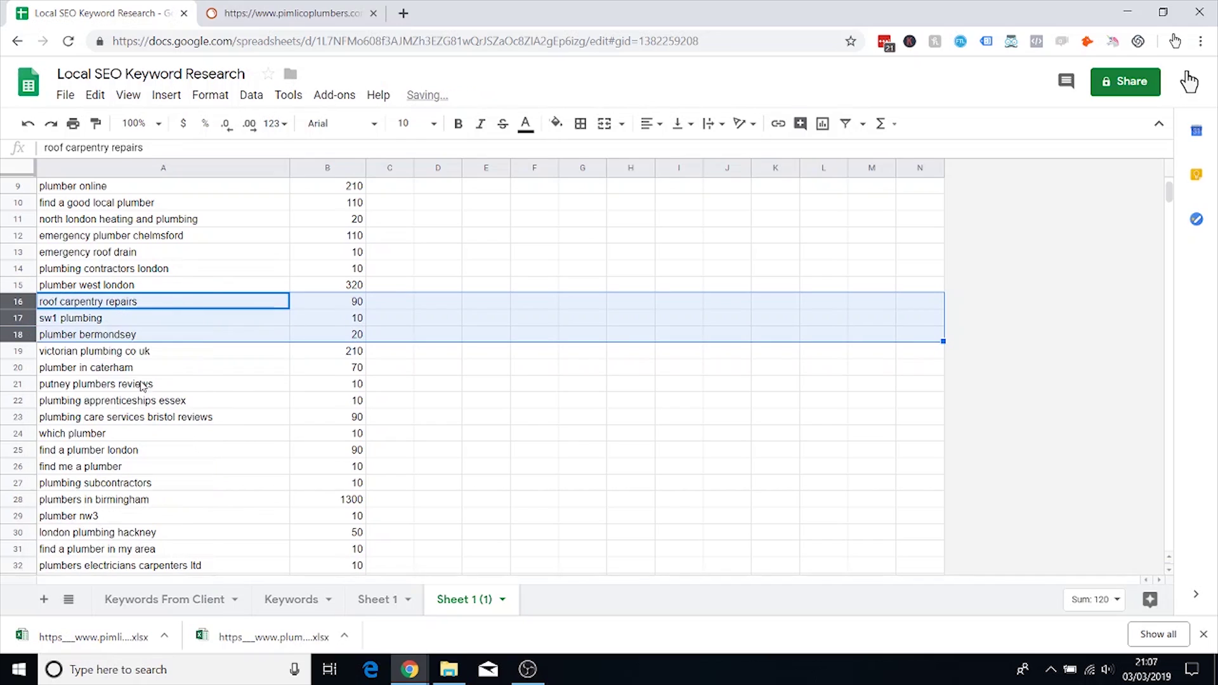
Step: Check the "roof carpentry repairs" keyword against the services in the Keywords From Client sheet, and return to Sheet 1 (1)
{"action": "left_click", "coordinate": [92, 304]}
{"action": "left_click", "coordinate": [19, 301]}
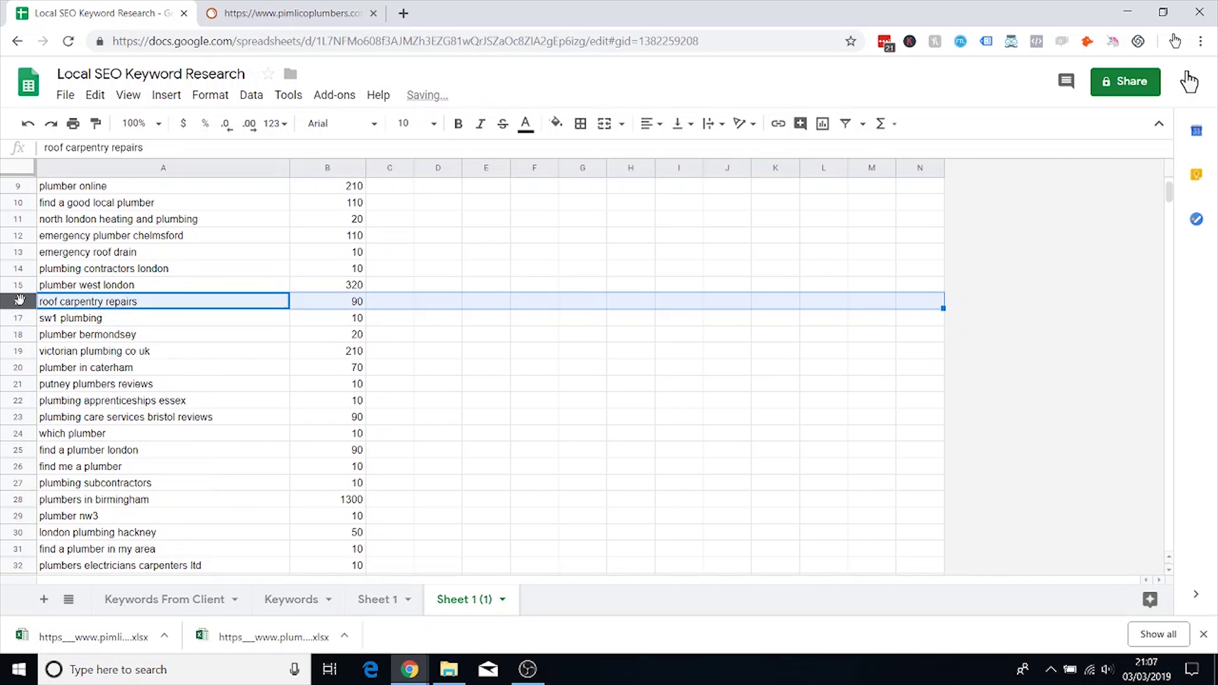
{"action": "left_click", "coordinate": [94, 324]}
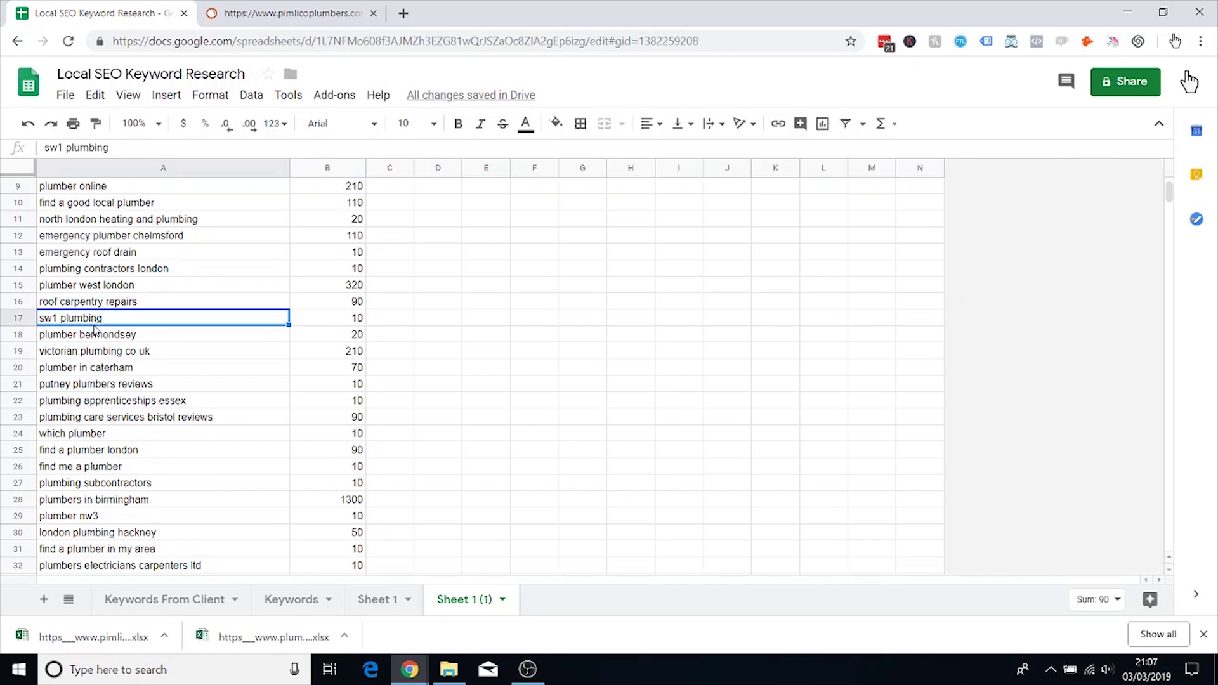
{"action": "left_click", "coordinate": [118, 337]}
{"action": "scroll", "coordinate": [231, 319], "scroll_direction": "down", "scroll_amount": 2}
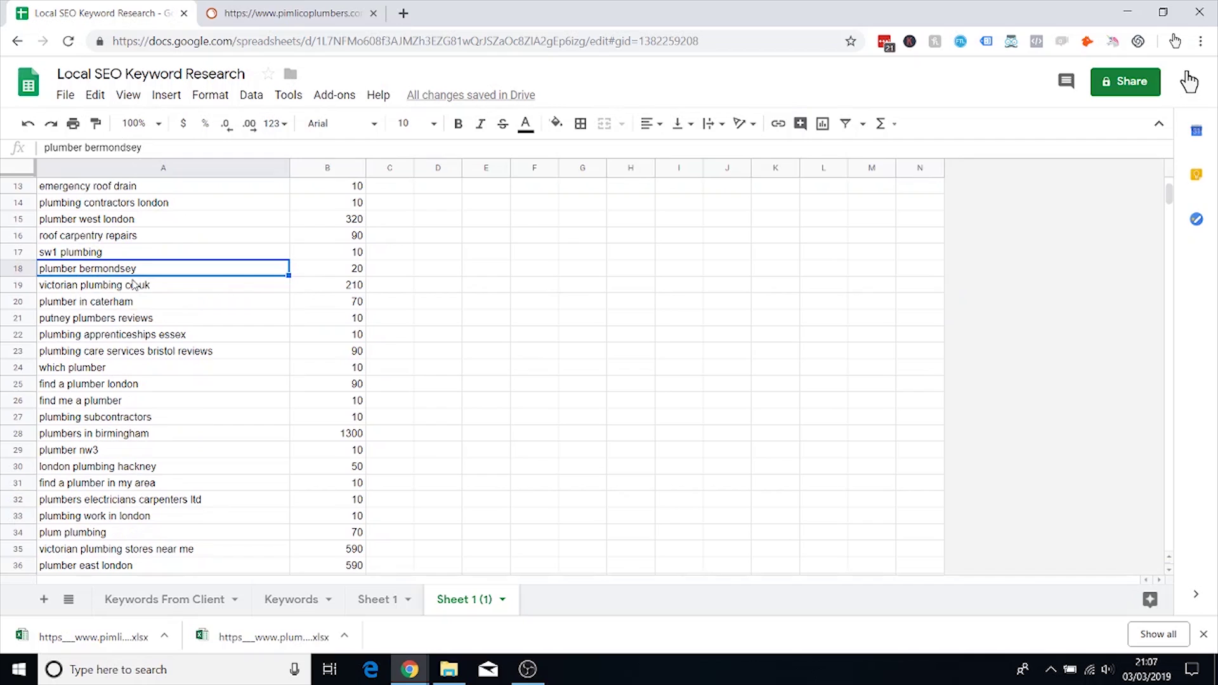
{"action": "left_click", "coordinate": [110, 242]}
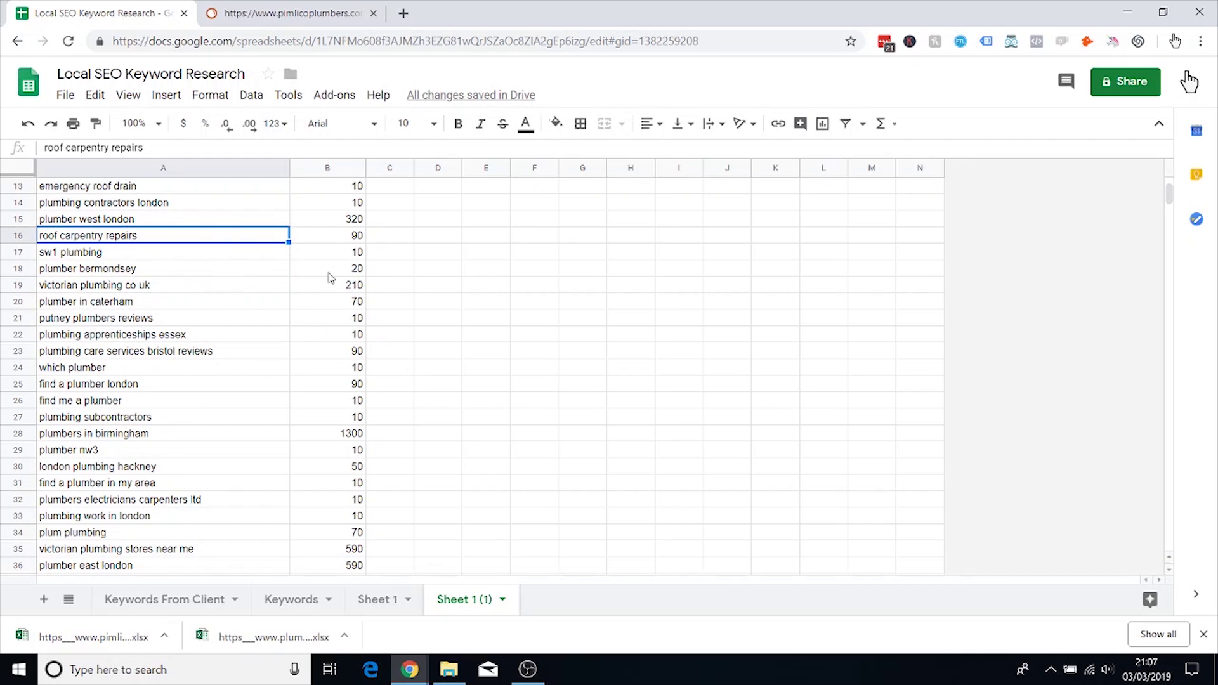
{"action": "left_click", "coordinate": [186, 602]}
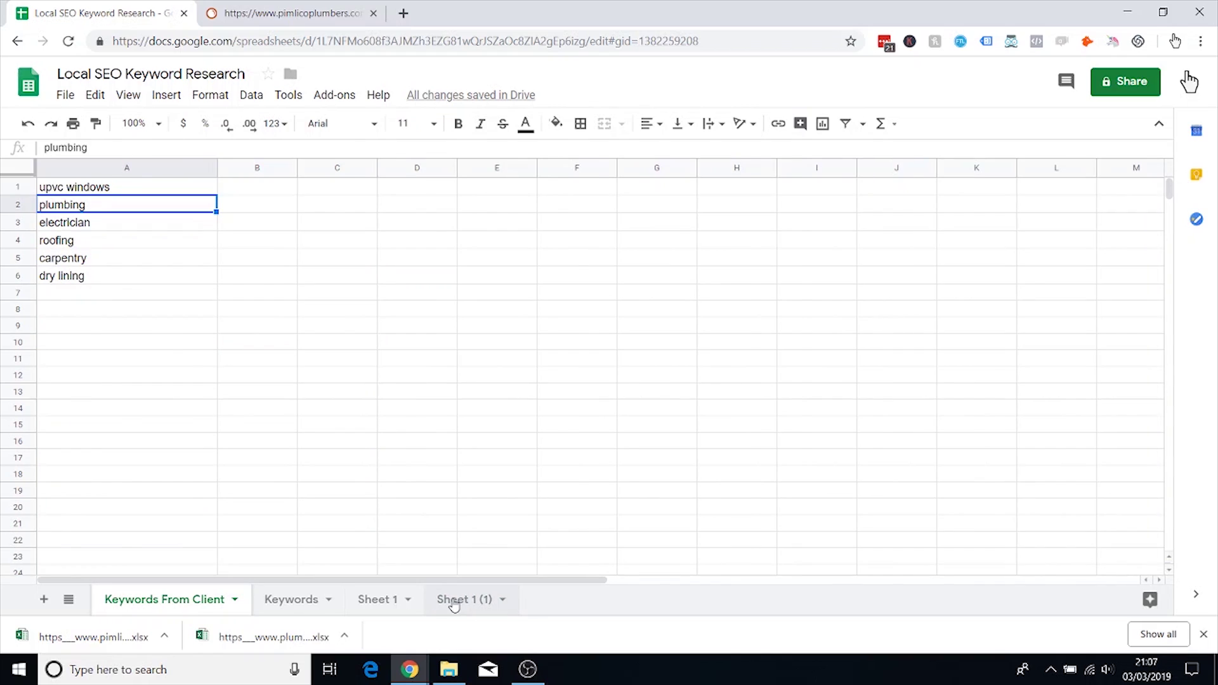
{"action": "left_click", "coordinate": [454, 603]}
Step: Take the place name from the "plumber bermondsey" keyword and search Google for "bermondsey" in a new incognito Chrome tab
{"action": "left_click", "coordinate": [127, 267]}
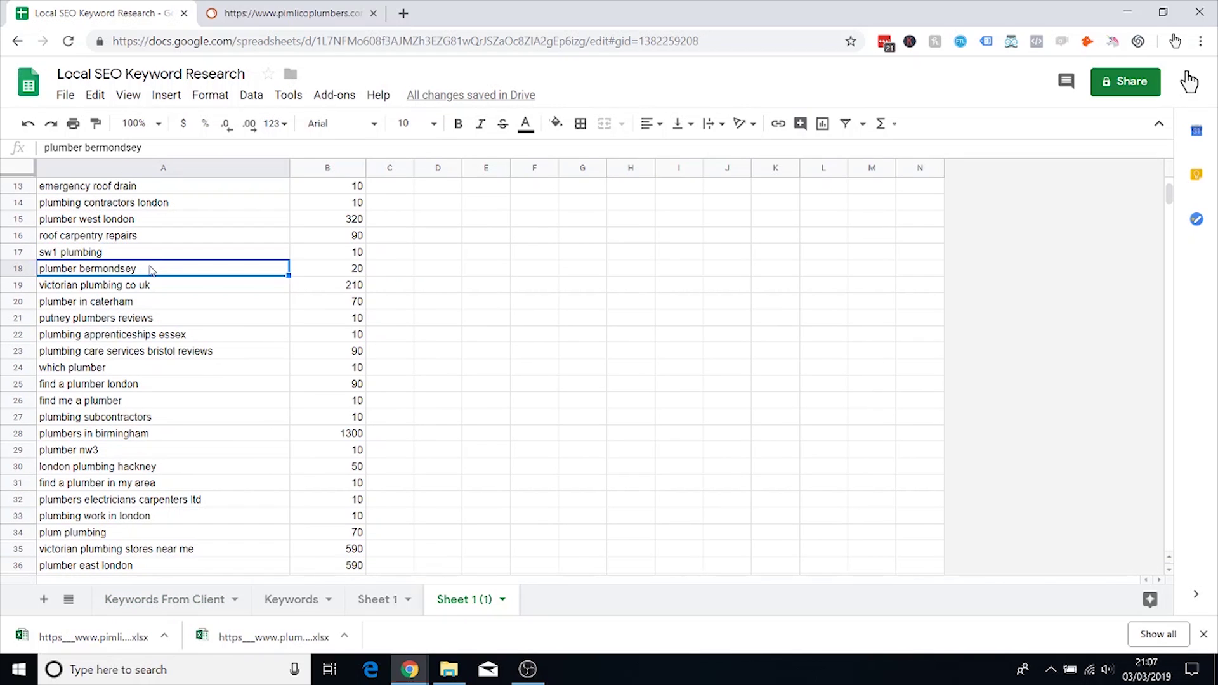
{"action": "double_click", "coordinate": [151, 269]}
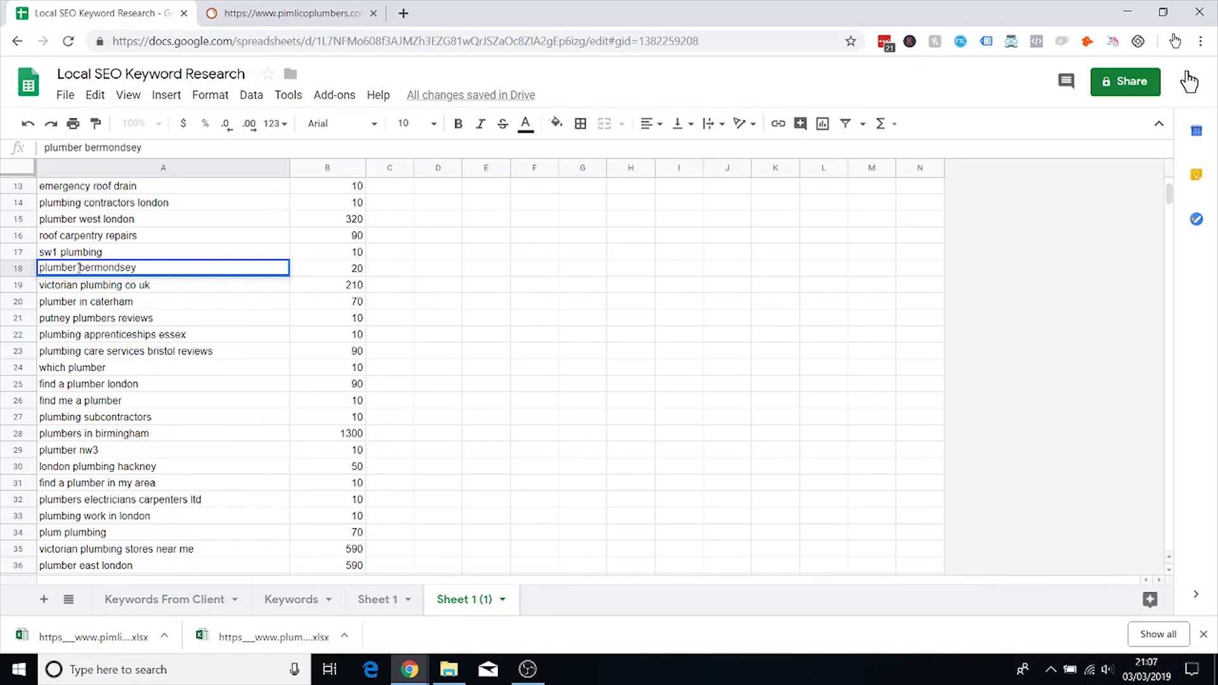
{"action": "mouse_move", "coordinate": [409, 670]}
{"action": "left_click", "coordinate": [493, 577]}
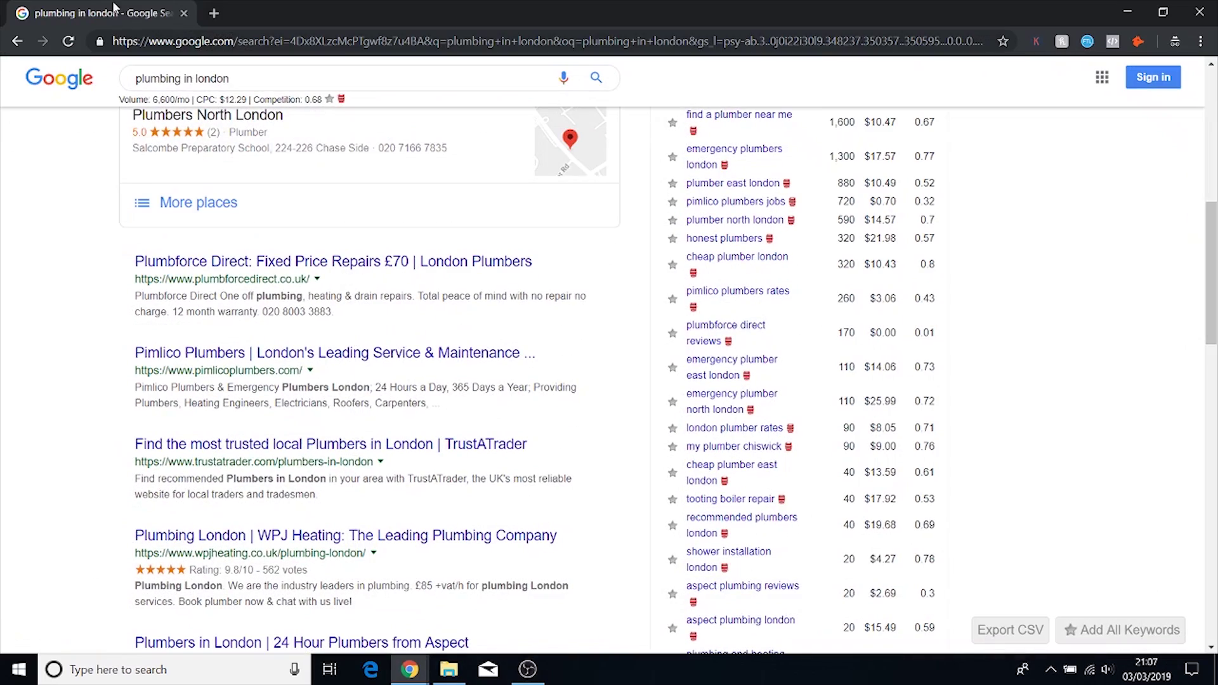
{"action": "left_click", "coordinate": [213, 11]}
{"action": "type", "text": "bermondsey"}
{"action": "key", "text": "Return"}
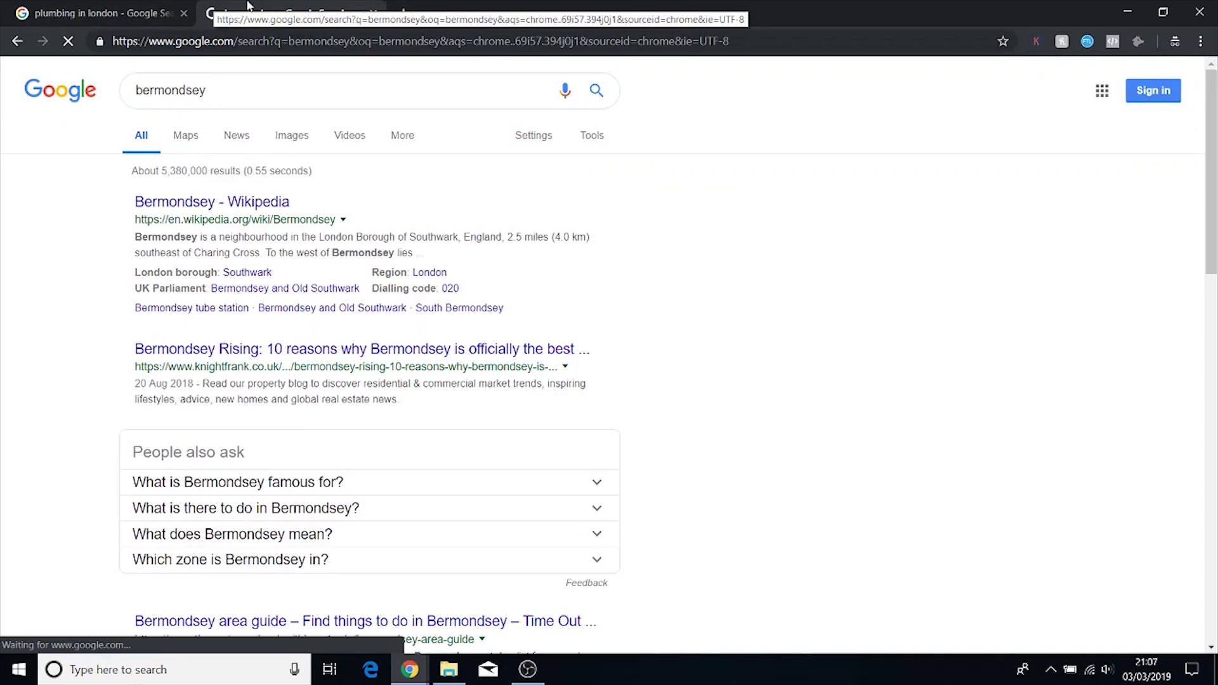
Step: Open Bermondsey's location in Google Maps, then close the map tab and return to the keyword spreadsheet
{"action": "left_click", "coordinate": [954, 261]}
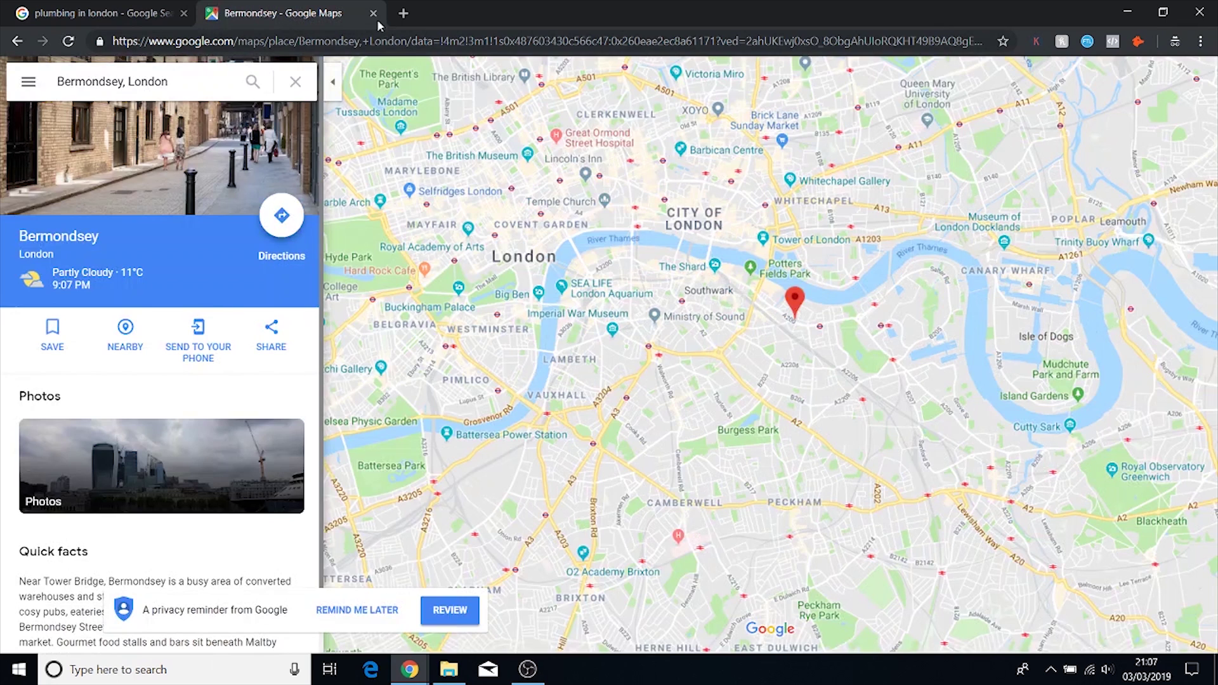
{"action": "key", "text": "ctrl+w"}
{"action": "left_click", "coordinate": [1200, 11]}
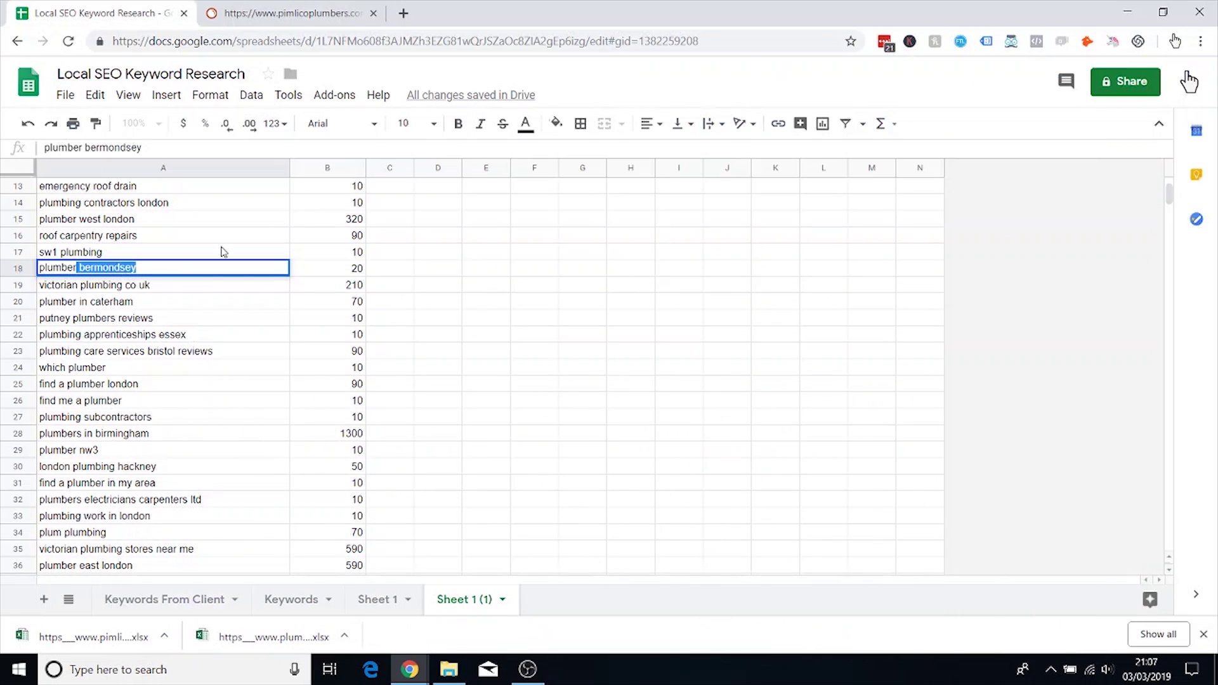
Step: Delete the "victorian plumbing co uk" row from the keyword list
{"action": "left_click", "coordinate": [147, 285]}
{"action": "scroll", "coordinate": [238, 267], "scroll_direction": "down", "scroll_amount": 2}
{"action": "left_click", "coordinate": [18, 219]}
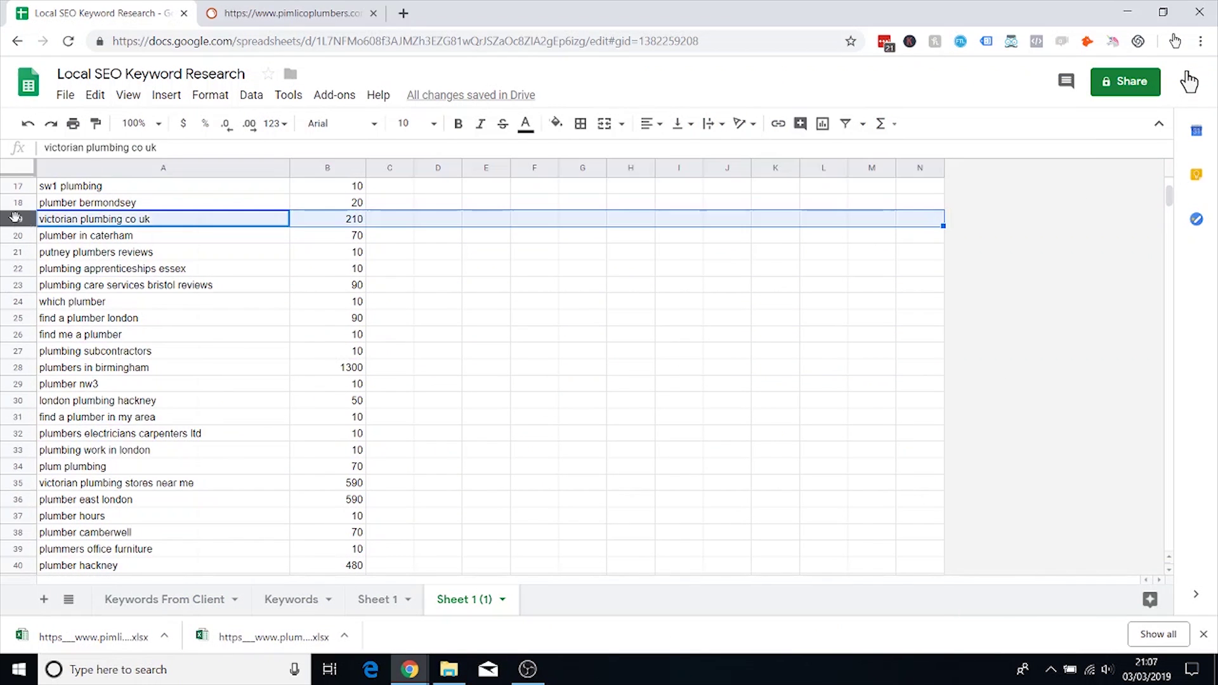
{"action": "right_click", "coordinate": [18, 218]}
{"action": "left_click", "coordinate": [121, 398]}
Step: Take the place name from the "plumber in caterham" keyword and search Google for "caterham" in a new incognito Chrome tab
{"action": "left_click", "coordinate": [153, 227]}
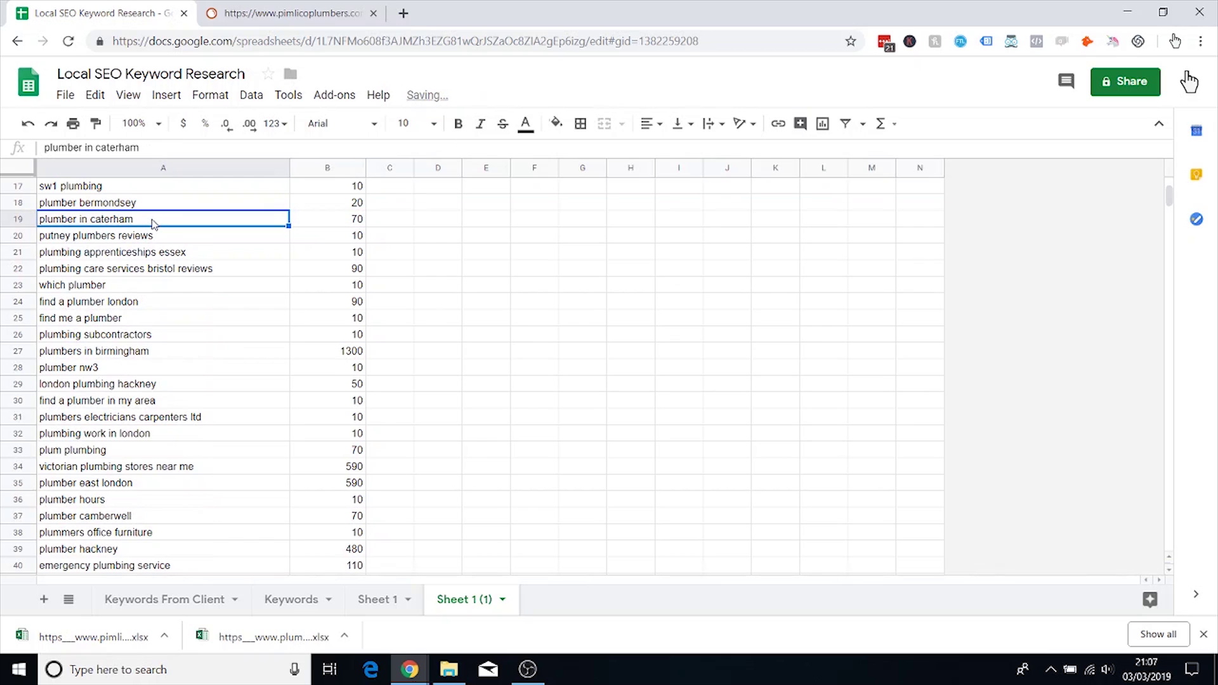
{"action": "double_click", "coordinate": [158, 220]}
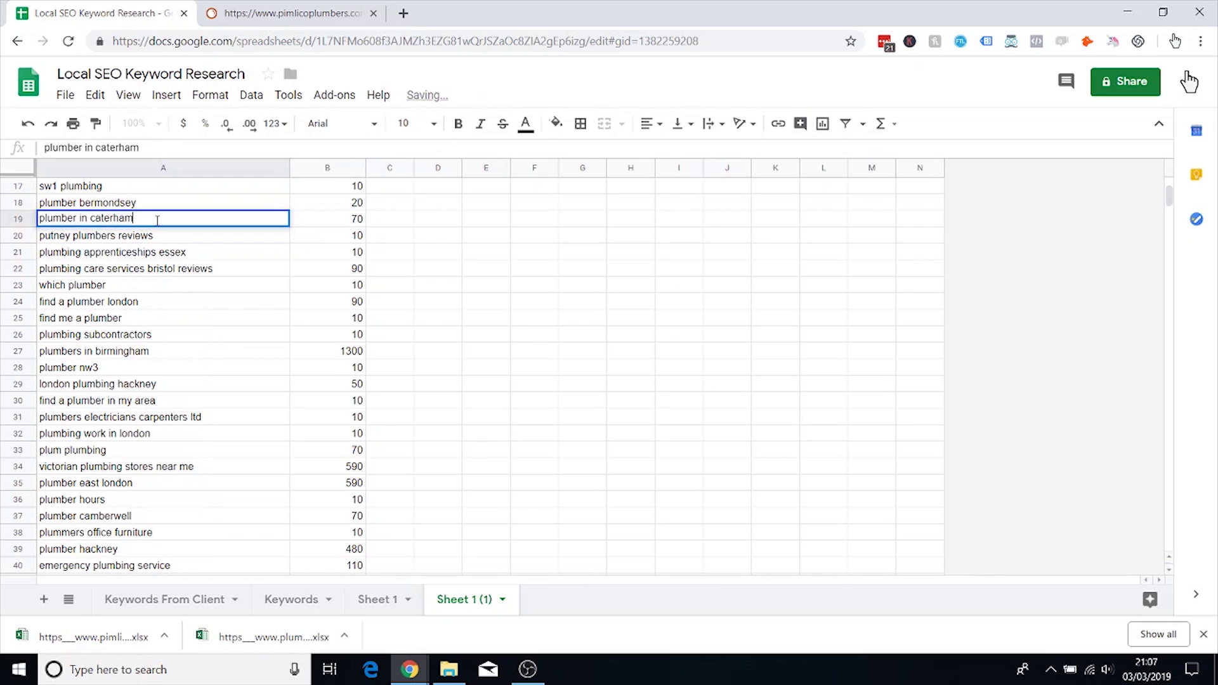
{"action": "left_click", "coordinate": [410, 669]}
{"action": "left_click", "coordinate": [324, 603]}
{"action": "left_click", "coordinate": [212, 13]}
{"action": "type", "text": "caterham"}
{"action": "key", "text": "Return"}
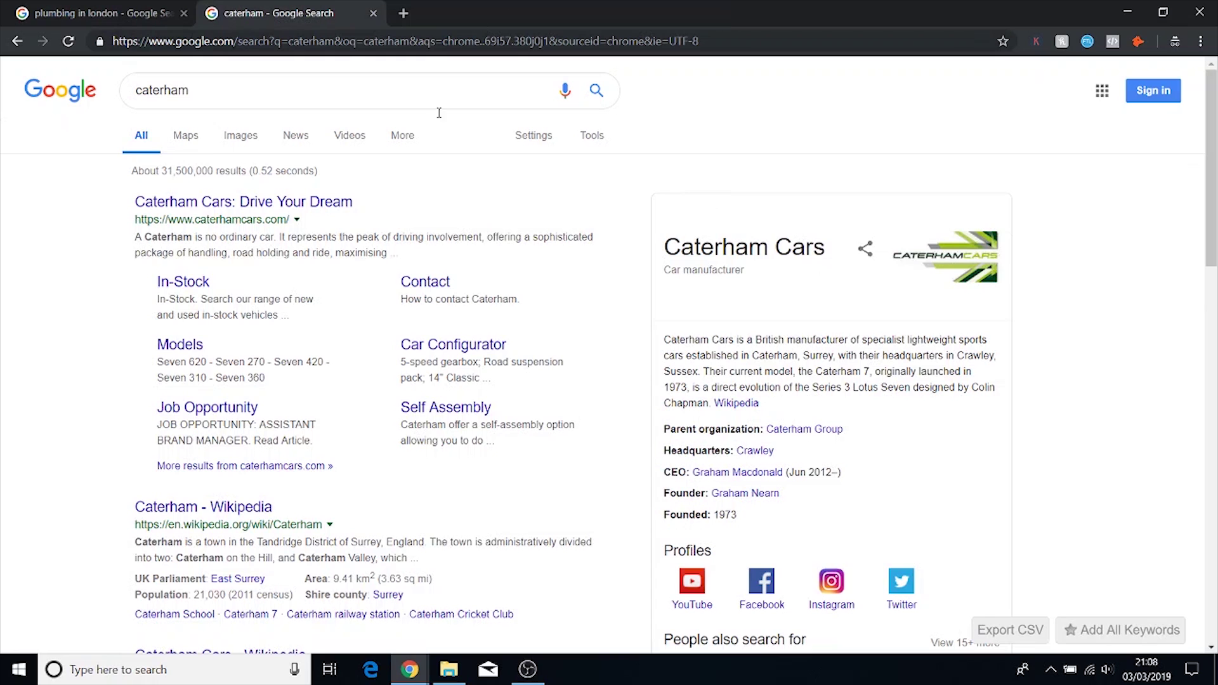
Step: Refine the Google search to "caterham london" to check the town's location, close the tab and return to the spreadsheet
{"action": "left_click", "coordinate": [274, 100]}
{"action": "type", "text": "london"}
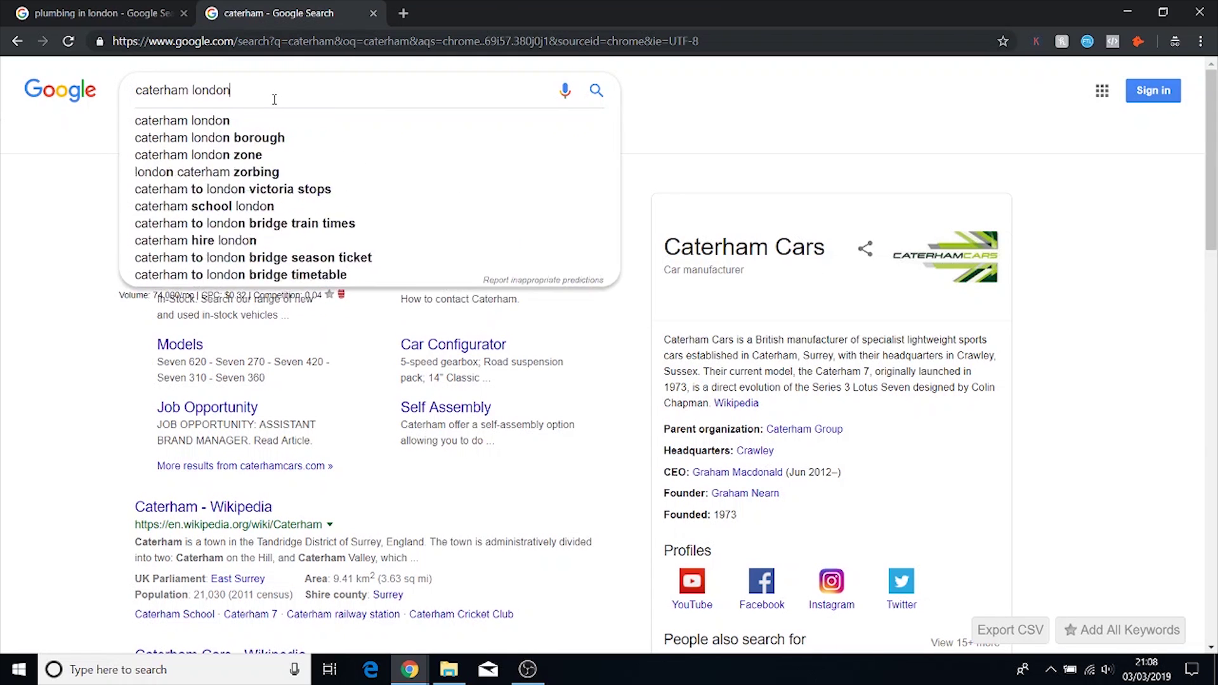
{"action": "key", "text": "Return"}
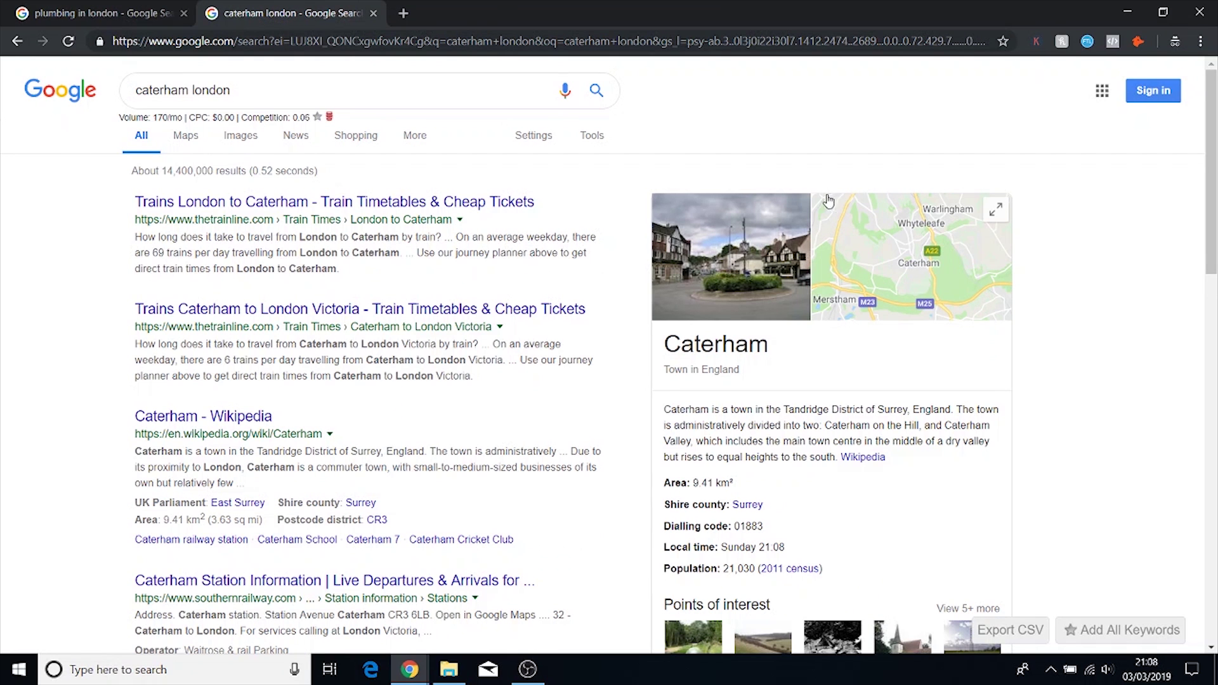
{"action": "key", "text": "ctrl+w"}
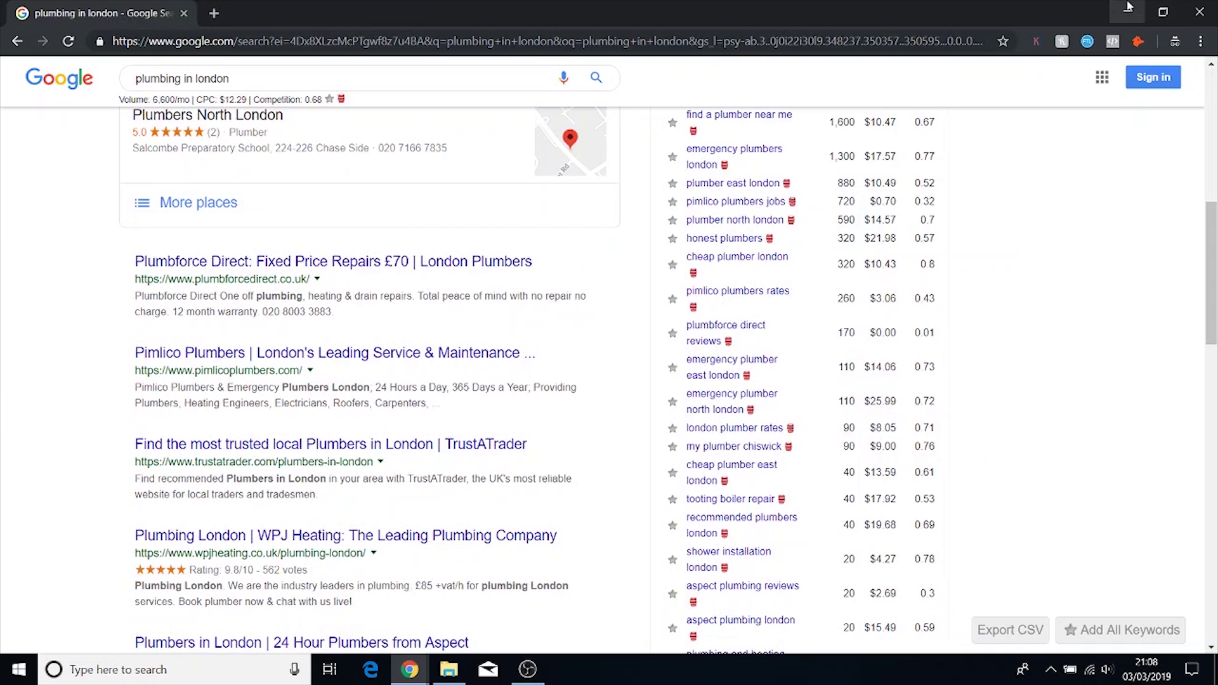
{"action": "left_click", "coordinate": [1128, 6]}
Step: Delete the "plumber in caterham" row from the keyword list
{"action": "right_click", "coordinate": [21, 222]}
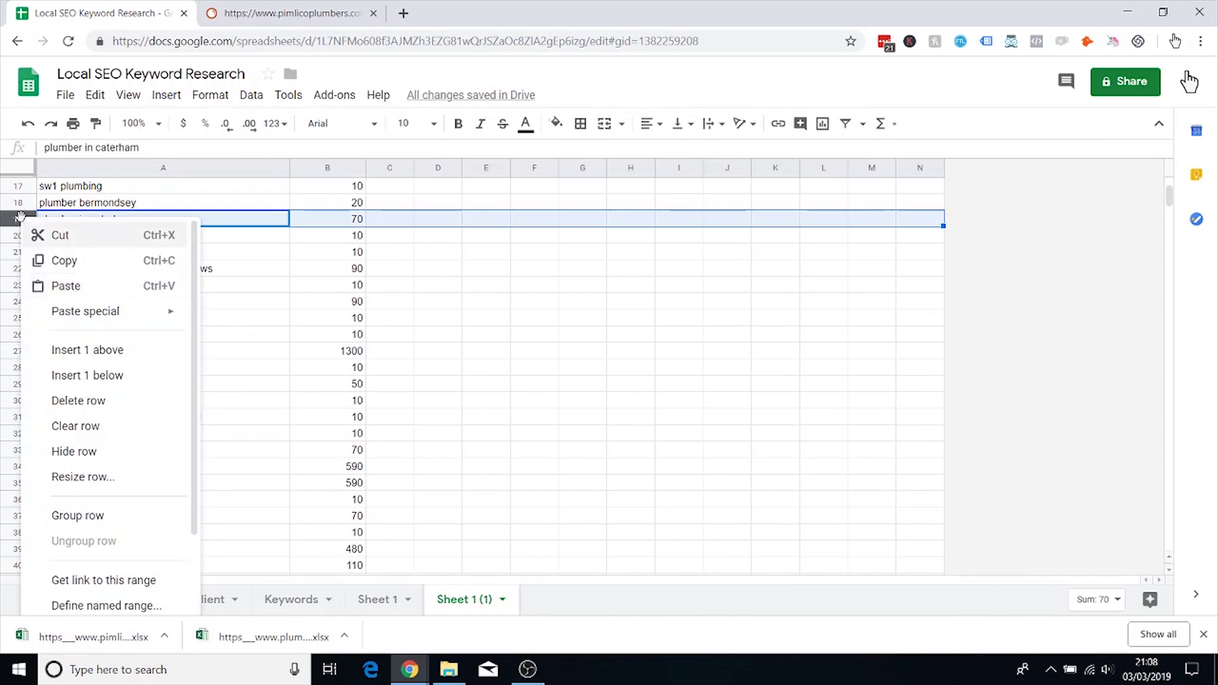
{"action": "left_click", "coordinate": [128, 397]}
{"action": "key", "text": "ctrl+c"}
{"action": "left_click", "coordinate": [189, 221]}
{"action": "left_click", "coordinate": [199, 235]}
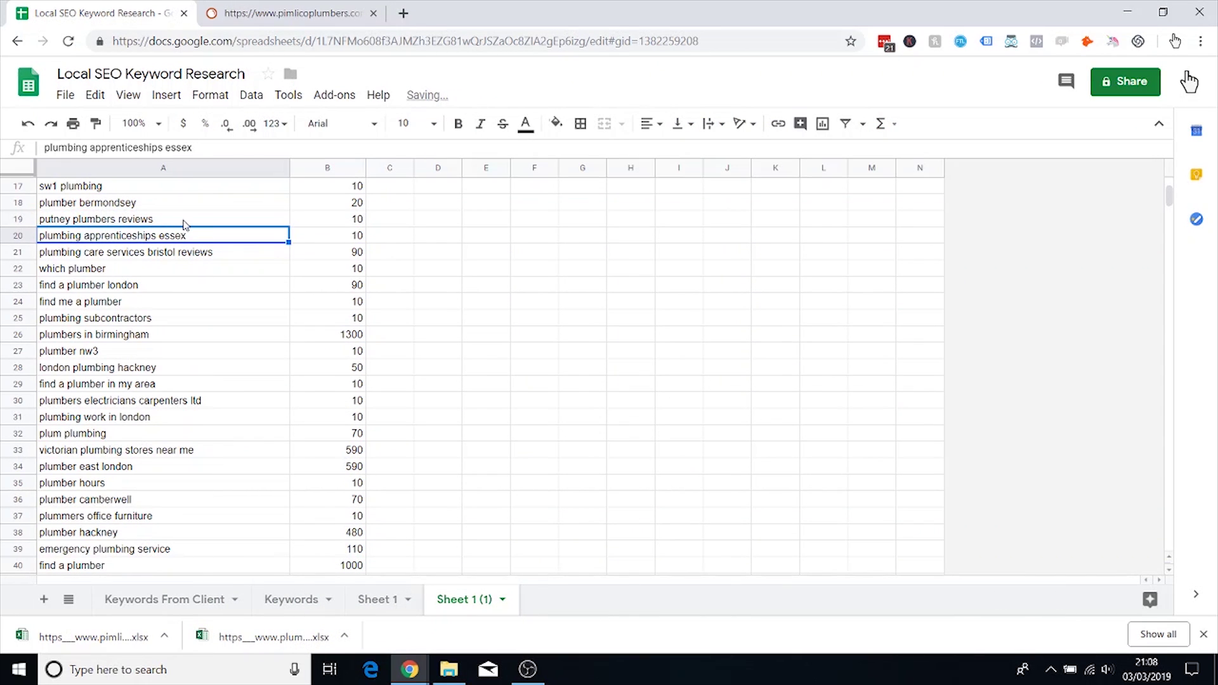
Step: Compare the "putney plumbers reviews" and "plumbing apprenticeships essex" keywords, and delete the "plumbing apprenticeships essex" row
{"action": "left_click", "coordinate": [183, 220]}
{"action": "left_click", "coordinate": [73, 232]}
{"action": "left_click", "coordinate": [97, 223]}
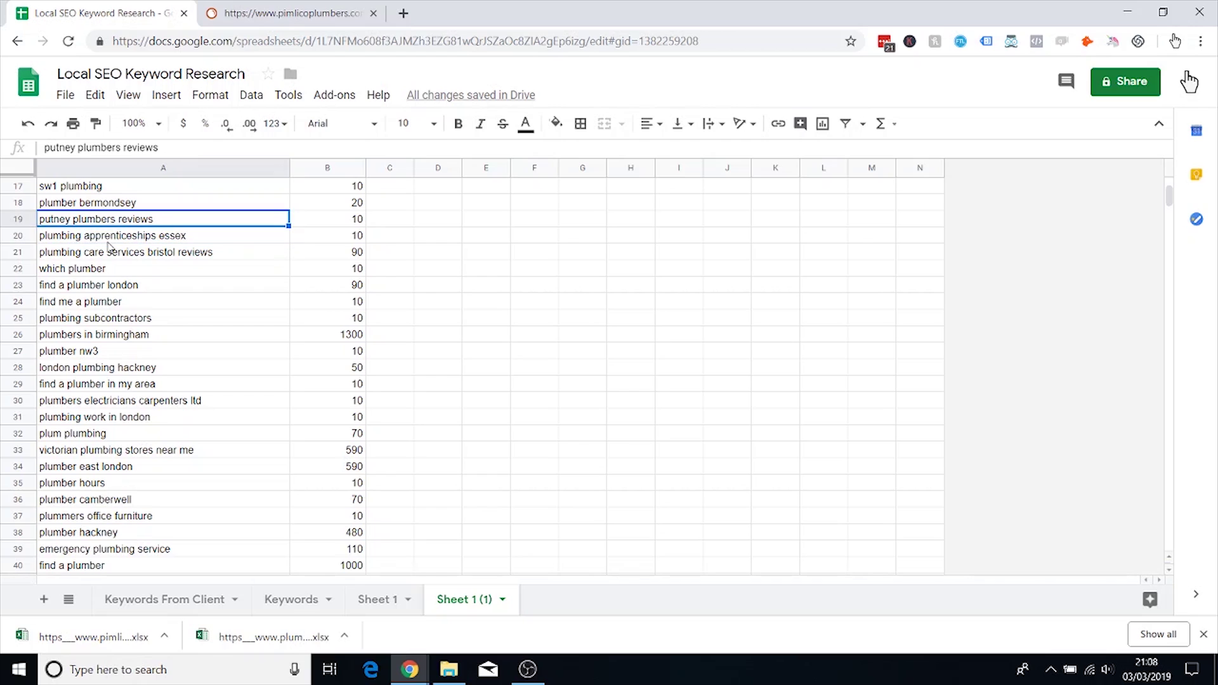
{"action": "left_click", "coordinate": [106, 238]}
{"action": "left_click", "coordinate": [97, 222]}
{"action": "left_click", "coordinate": [123, 239]}
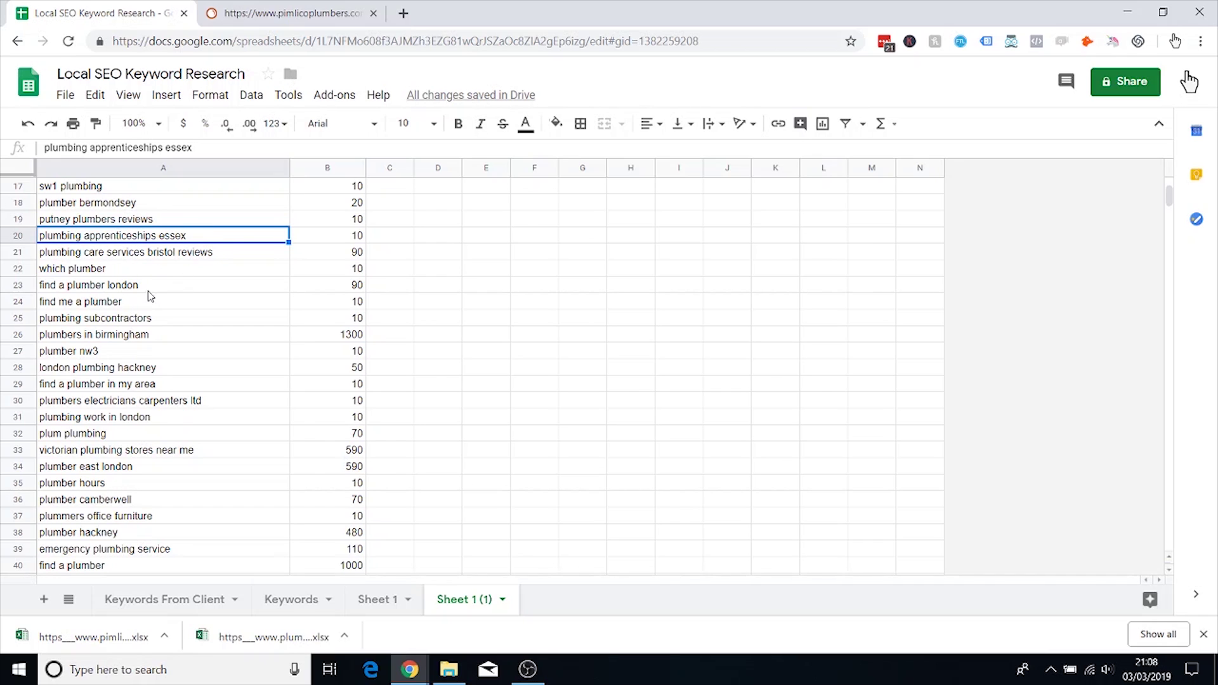
{"action": "left_click", "coordinate": [19, 239]}
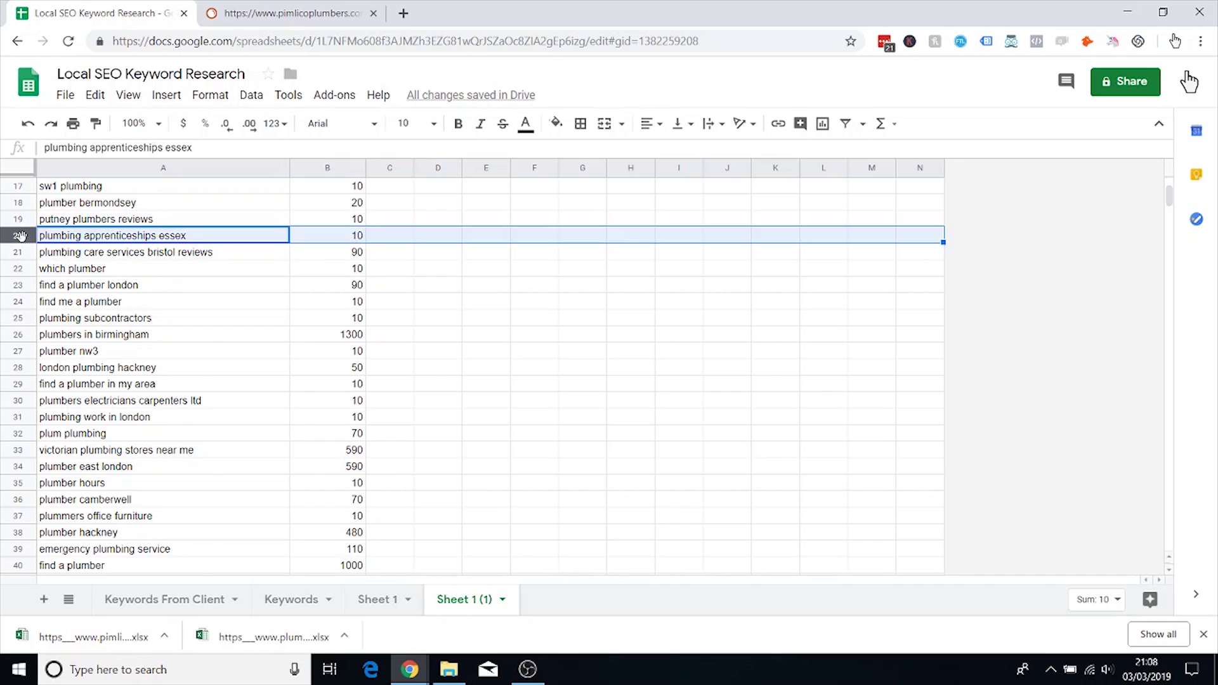
{"action": "right_click", "coordinate": [19, 238]}
{"action": "left_click", "coordinate": [88, 422]}
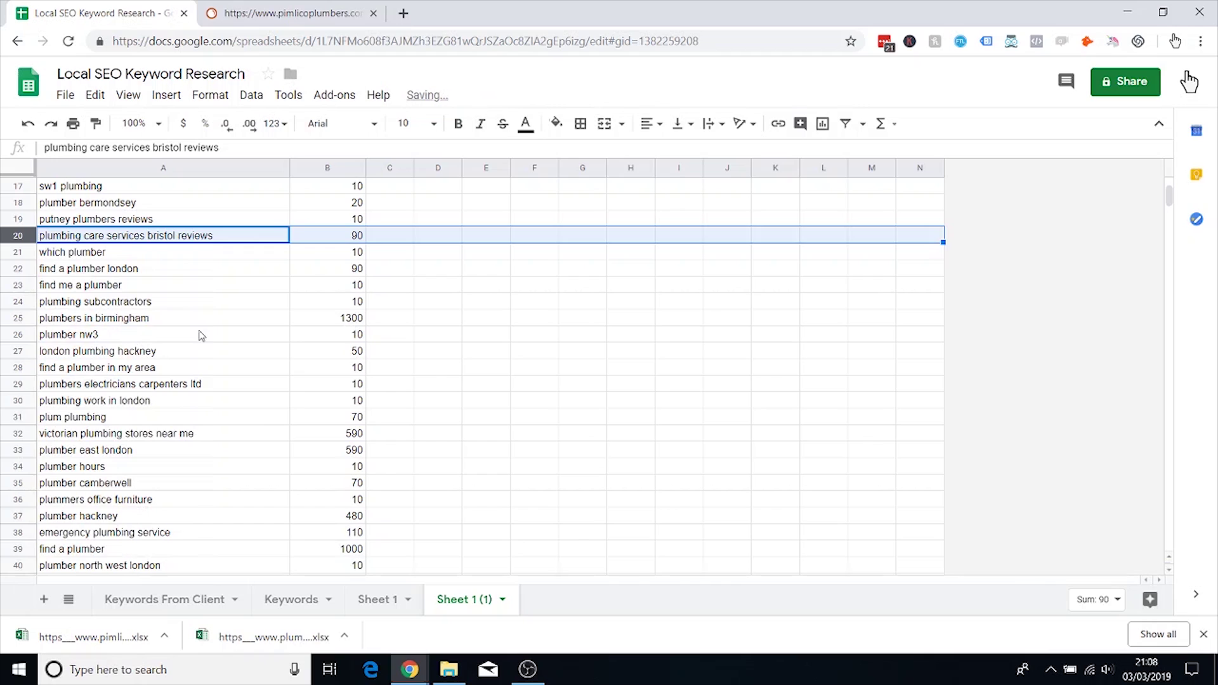
Step: Delete the adjacent "plumbing care services bristol reviews" and "which plumber" rows together
{"action": "left_click", "coordinate": [50, 239]}
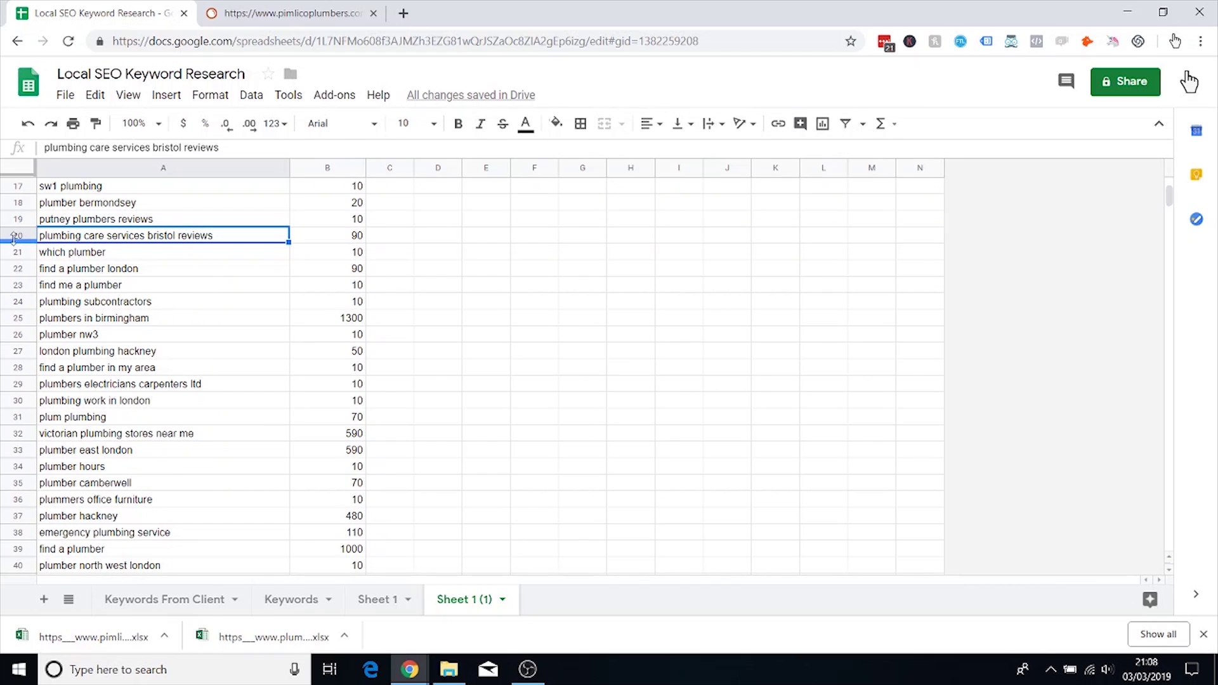
{"action": "left_click", "coordinate": [19, 236]}
{"action": "mouse_move", "coordinate": [20, 236]}
{"action": "left_mouse_down"}
{"action": "mouse_move", "coordinate": [16, 252]}
{"action": "mouse_move", "coordinate": [71, 239]}
{"action": "mouse_move", "coordinate": [23, 252]}
{"action": "left_mouse_up"}
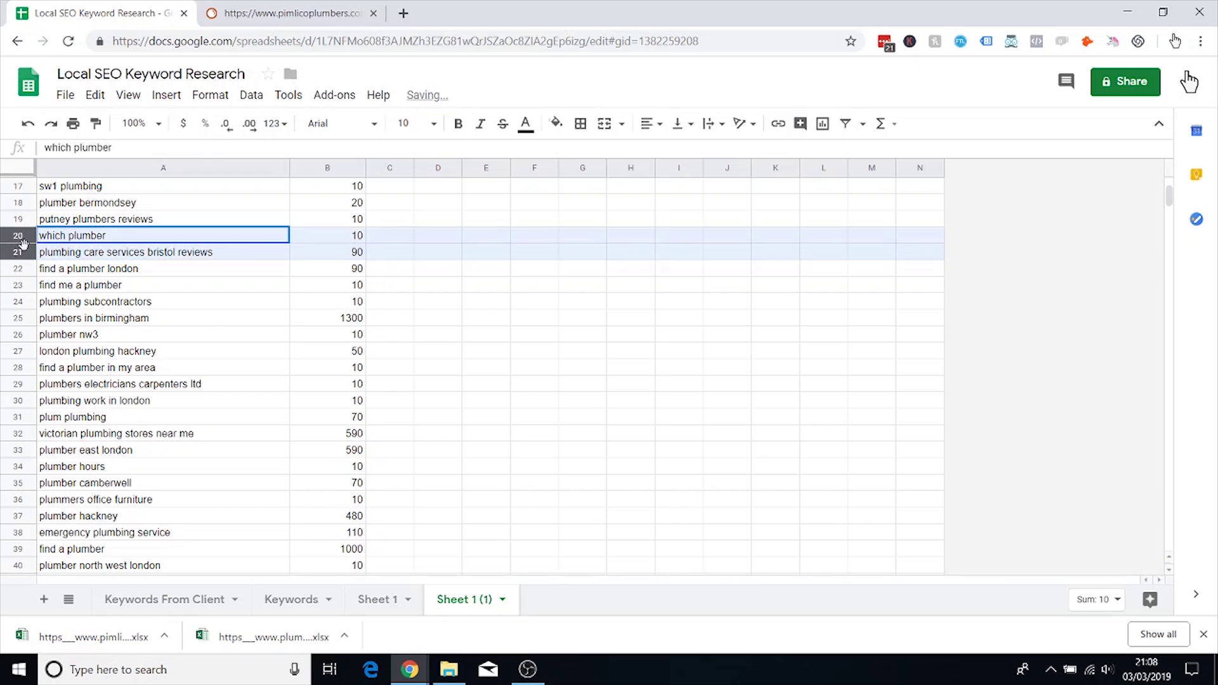
{"action": "right_click", "coordinate": [25, 254]}
{"action": "left_click", "coordinate": [95, 430]}
Step: Delete the "plumbing subcontractors" row from the keyword list
{"action": "left_click", "coordinate": [101, 253]}
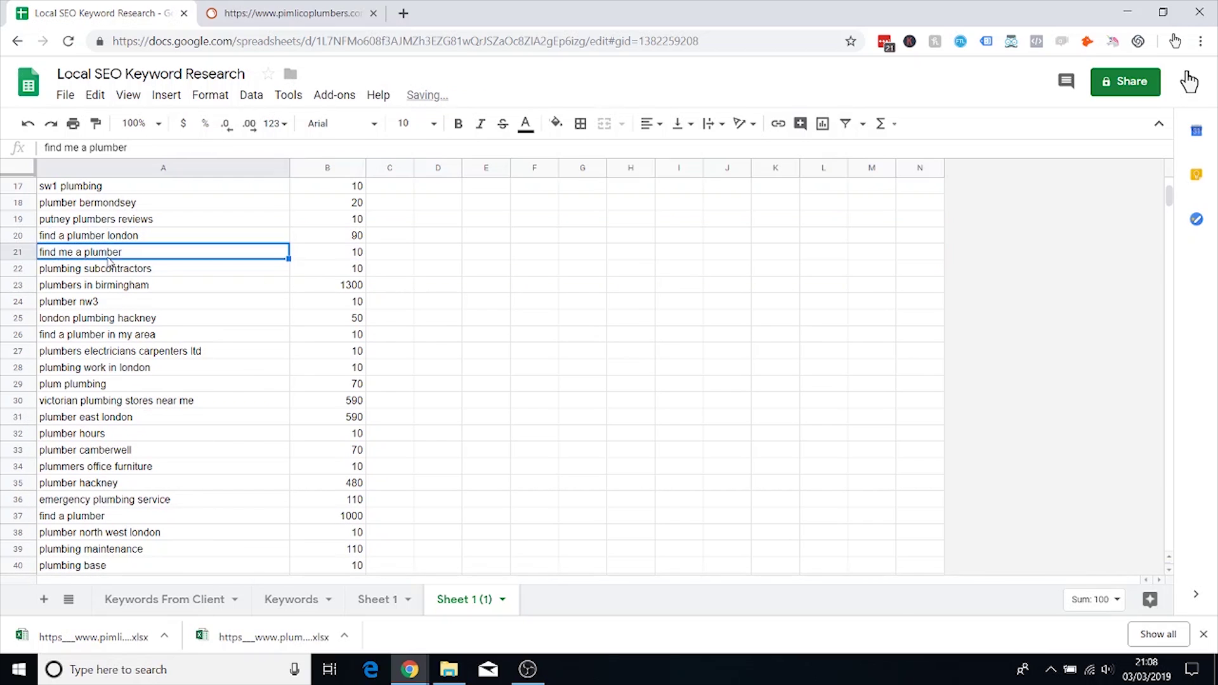
{"action": "left_click", "coordinate": [134, 268]}
{"action": "left_click", "coordinate": [179, 287]}
{"action": "left_click", "coordinate": [138, 270]}
{"action": "left_click", "coordinate": [17, 268]}
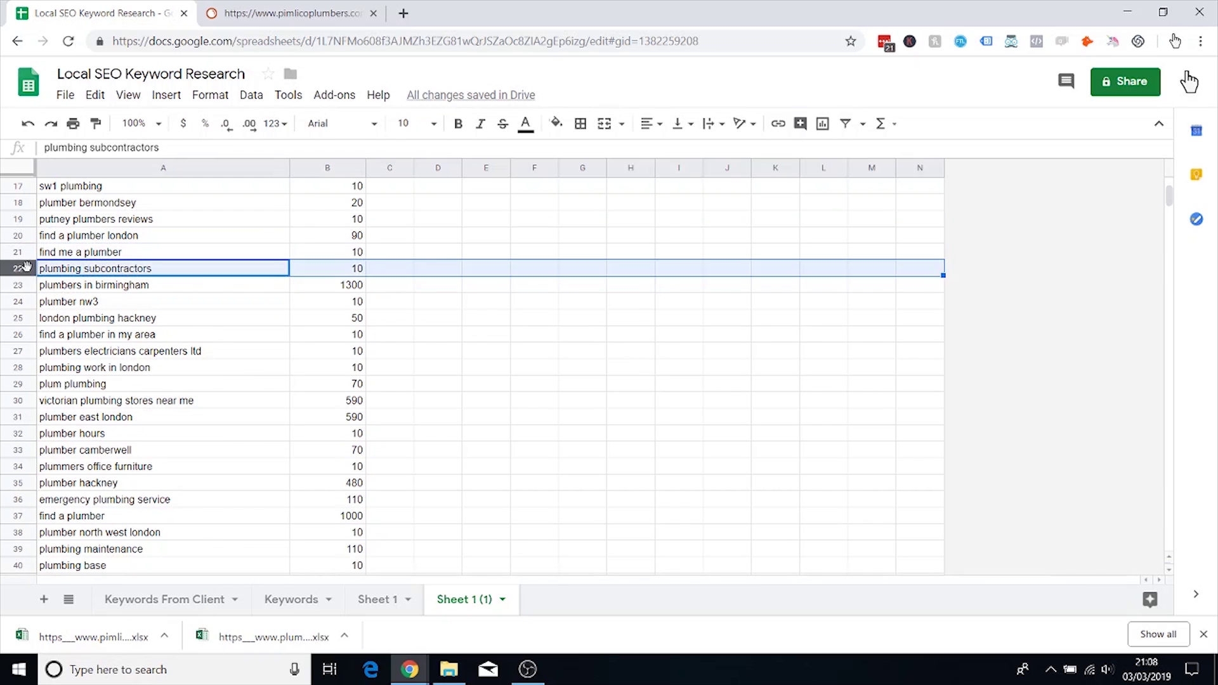
{"action": "right_click", "coordinate": [23, 270]}
{"action": "left_click", "coordinate": [96, 452]}
Step: Delete the out-of-area "plumbers in birmingham" row from the keyword list
{"action": "left_click", "coordinate": [140, 271]}
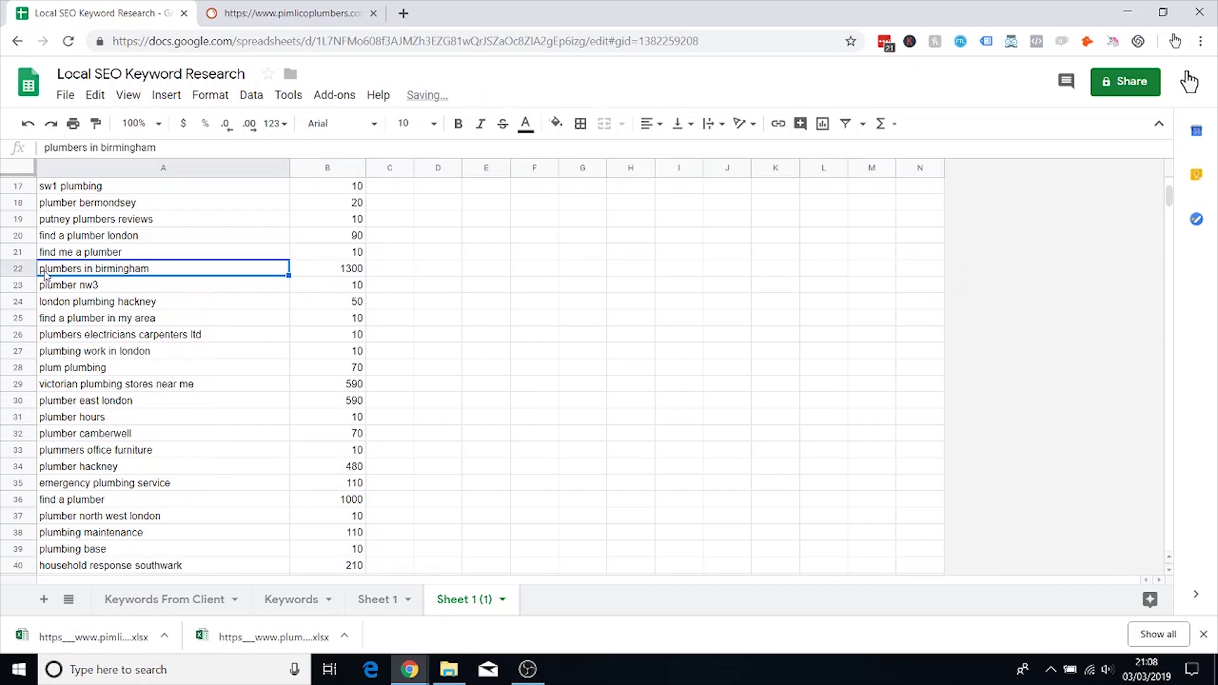
{"action": "right_click", "coordinate": [23, 269]}
{"action": "left_click", "coordinate": [96, 450]}
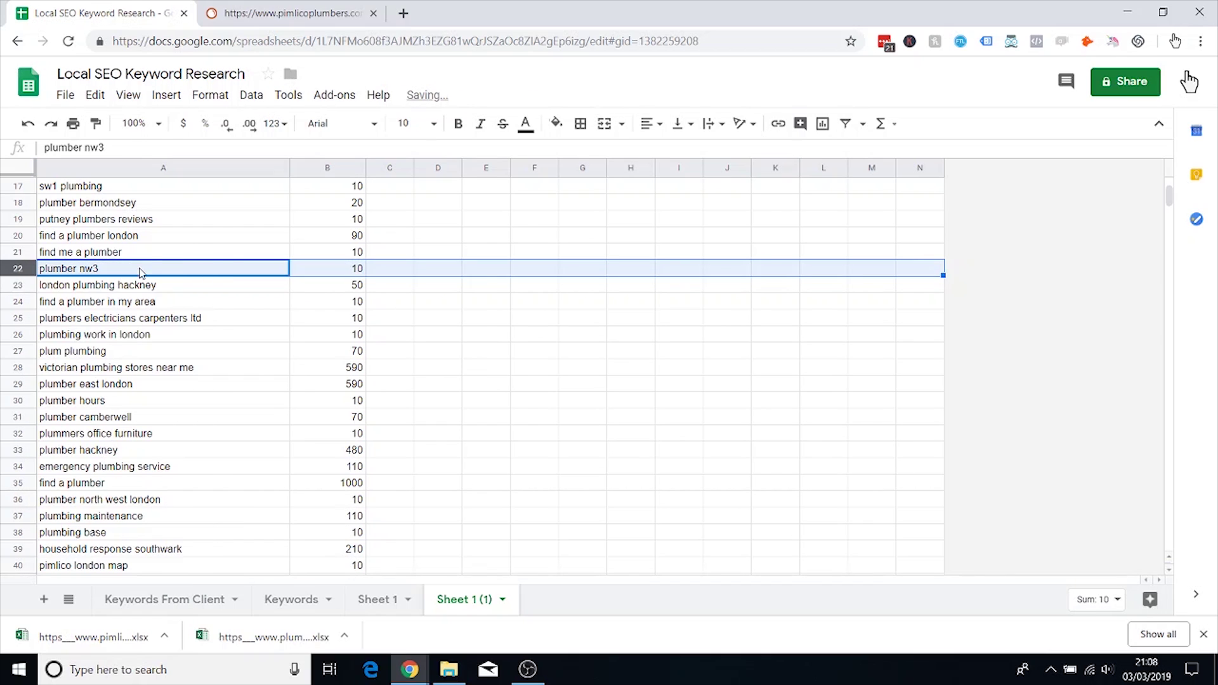
Step: Review the keywords from "plumber nw3" down to "plum plumbing" and delete the "plum plumbing" row
{"action": "left_click", "coordinate": [138, 276]}
{"action": "left_click", "coordinate": [138, 284]}
{"action": "scroll", "coordinate": [199, 274], "scroll_direction": "down", "scroll_amount": 1}
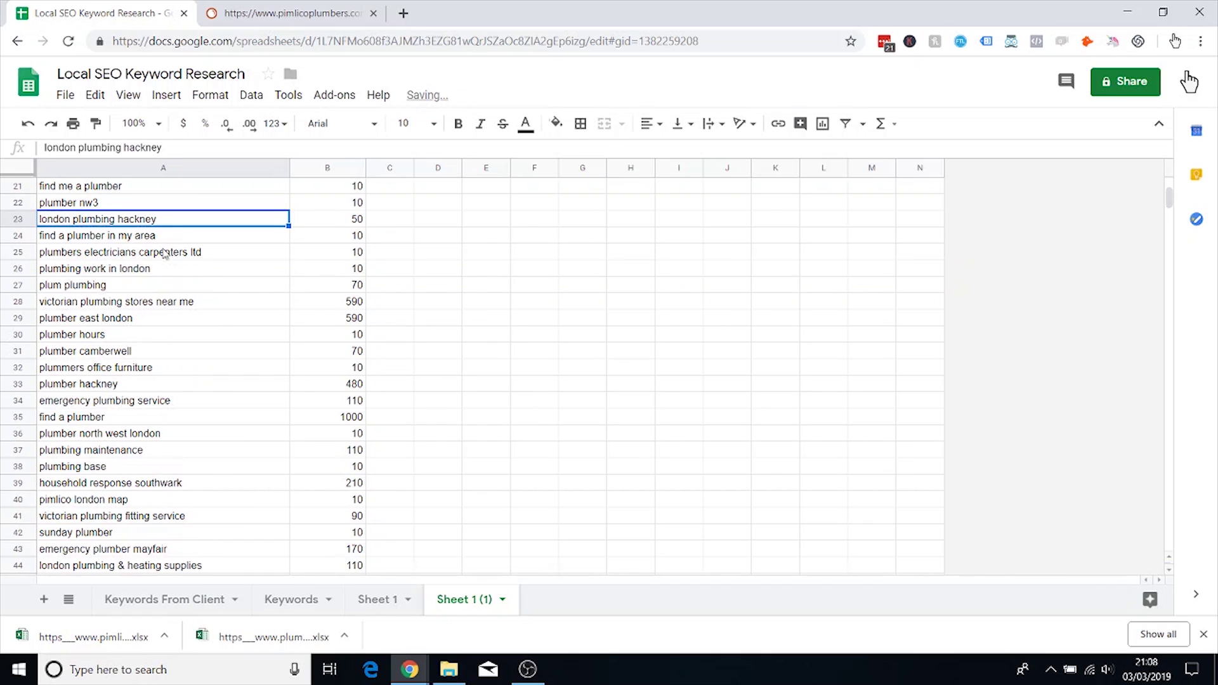
{"action": "left_click", "coordinate": [156, 239]}
{"action": "left_click", "coordinate": [161, 256]}
{"action": "left_click", "coordinate": [176, 275]}
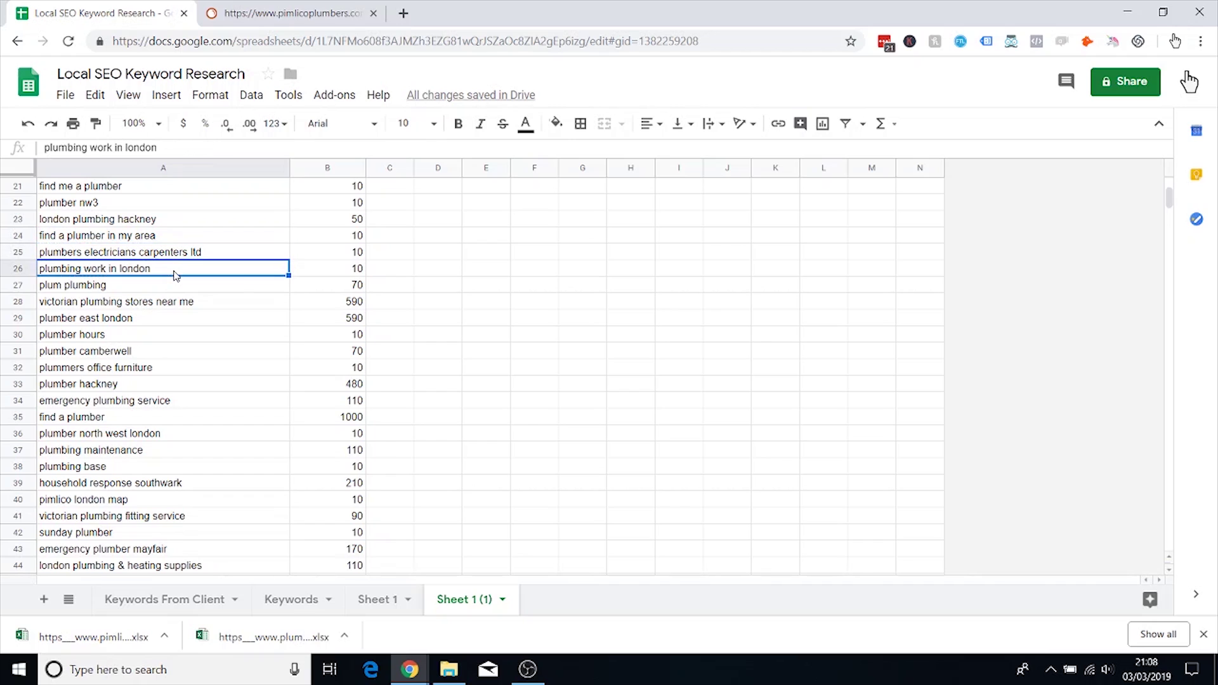
{"action": "left_click", "coordinate": [185, 290]}
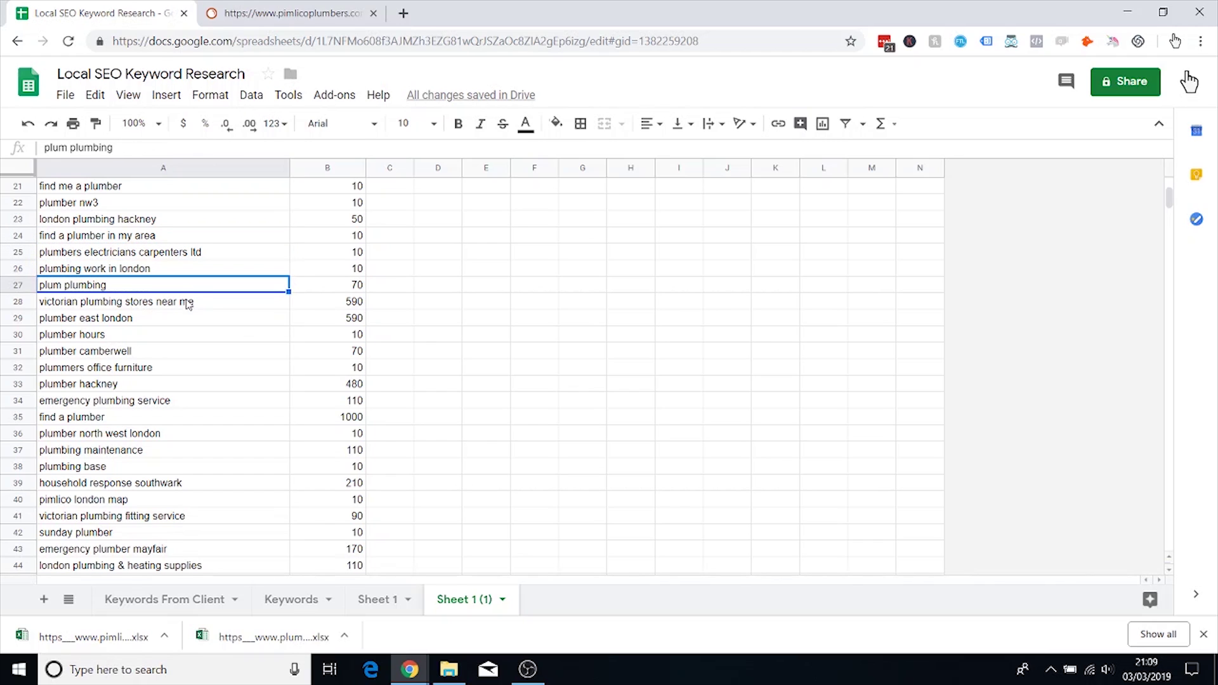
{"action": "left_click", "coordinate": [17, 283]}
{"action": "right_click", "coordinate": [17, 285]}
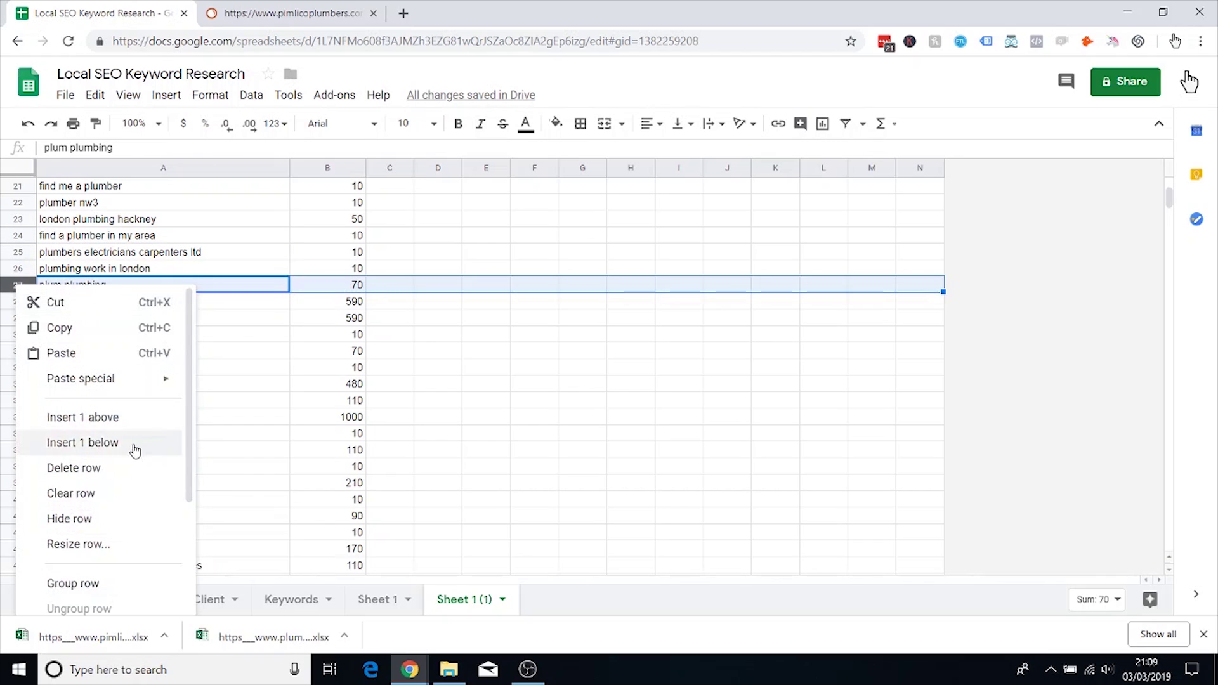
{"action": "left_click", "coordinate": [95, 468]}
Step: Delete the "victorian plumbing stores near me" row from the keyword list
{"action": "left_click", "coordinate": [145, 292]}
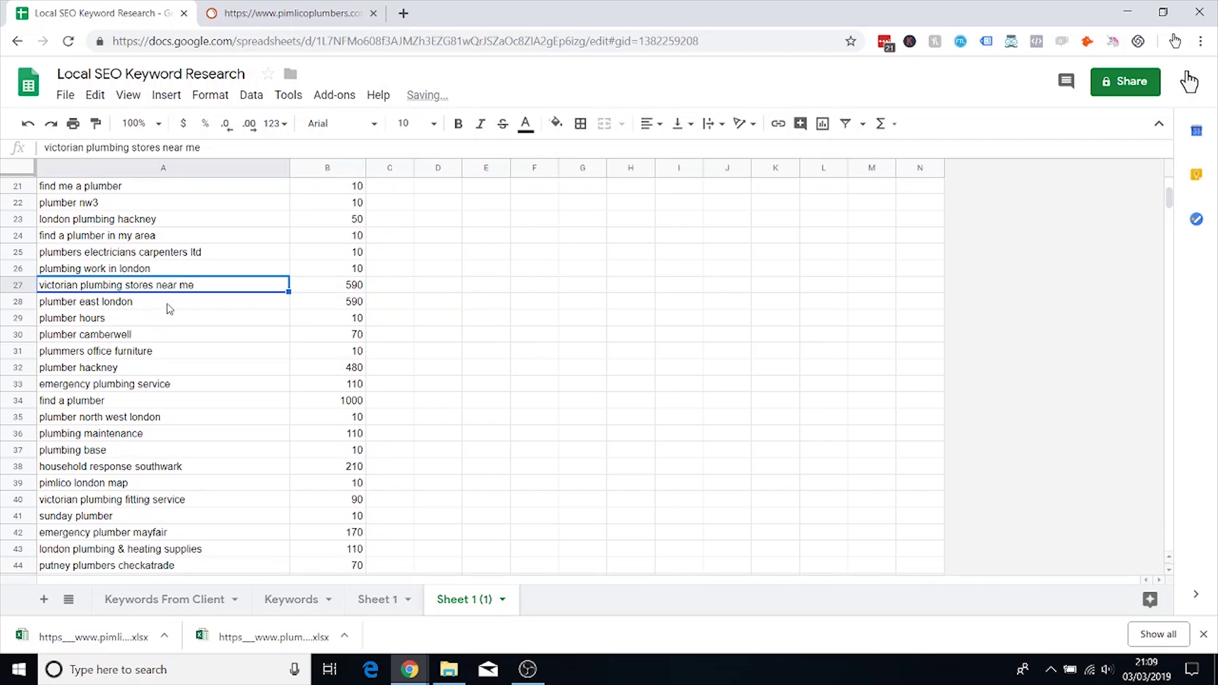
{"action": "left_click", "coordinate": [19, 290]}
{"action": "right_click", "coordinate": [18, 289]}
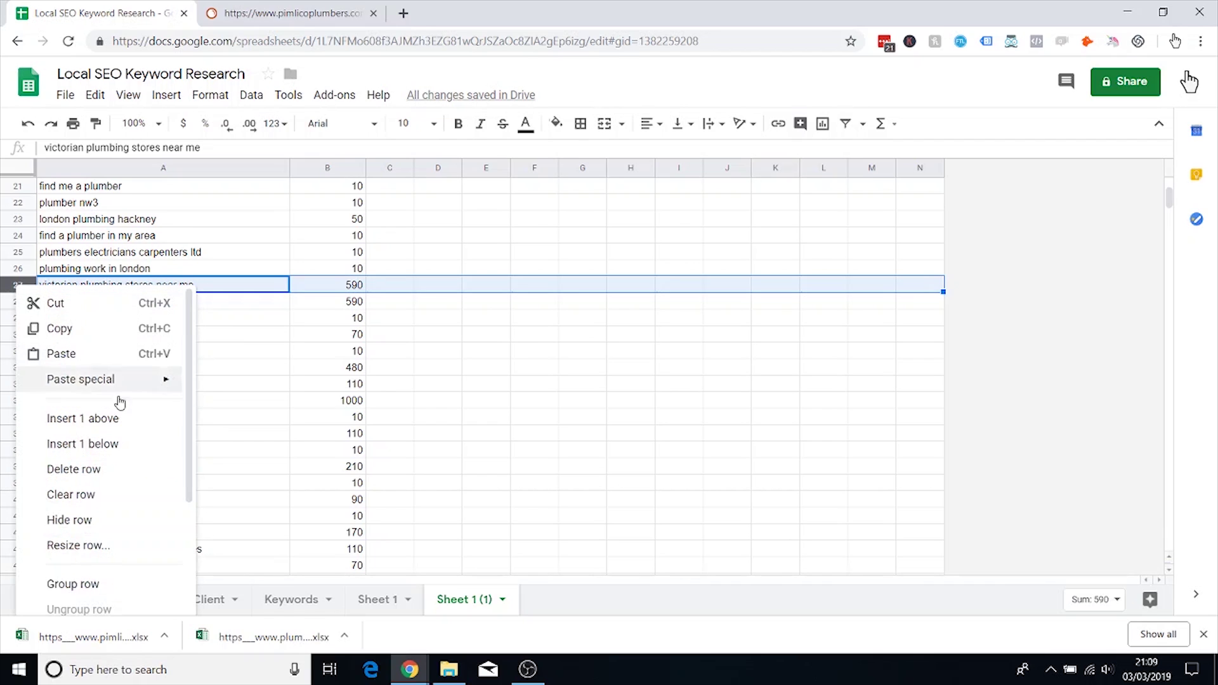
{"action": "left_click", "coordinate": [97, 468]}
Step: Delete the "plumber hours" row from the keyword list
{"action": "left_click", "coordinate": [115, 316]}
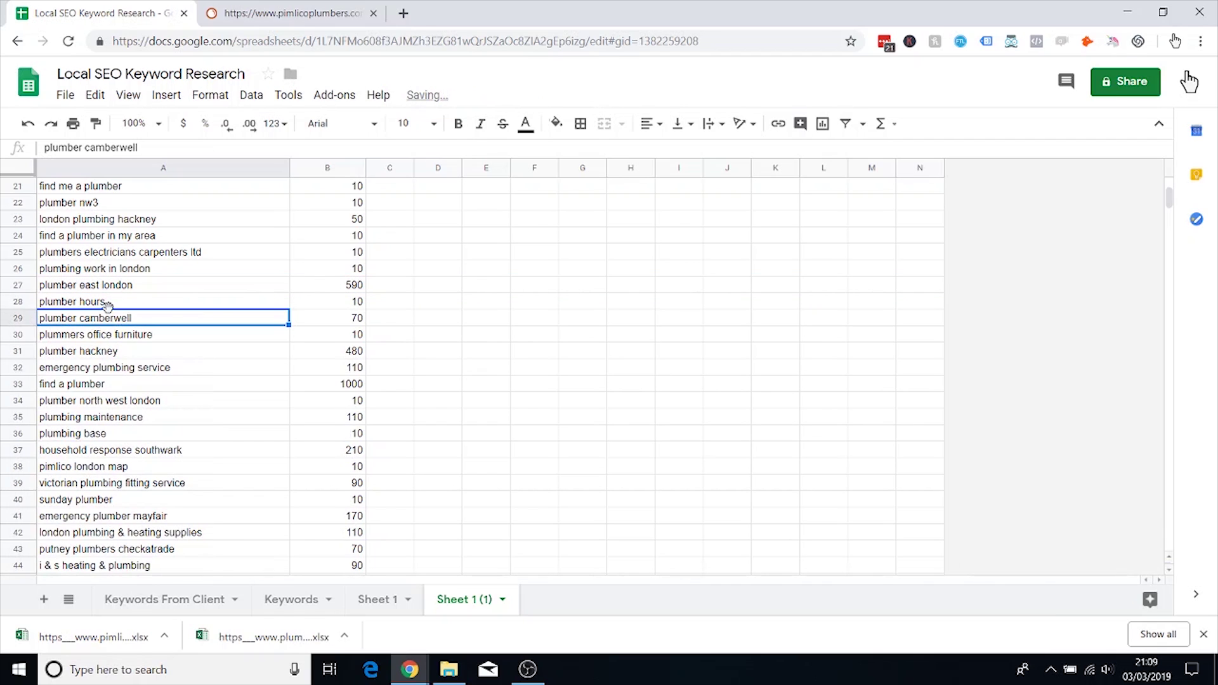
{"action": "left_click", "coordinate": [108, 302]}
{"action": "left_click", "coordinate": [18, 303]}
{"action": "right_click", "coordinate": [17, 303]}
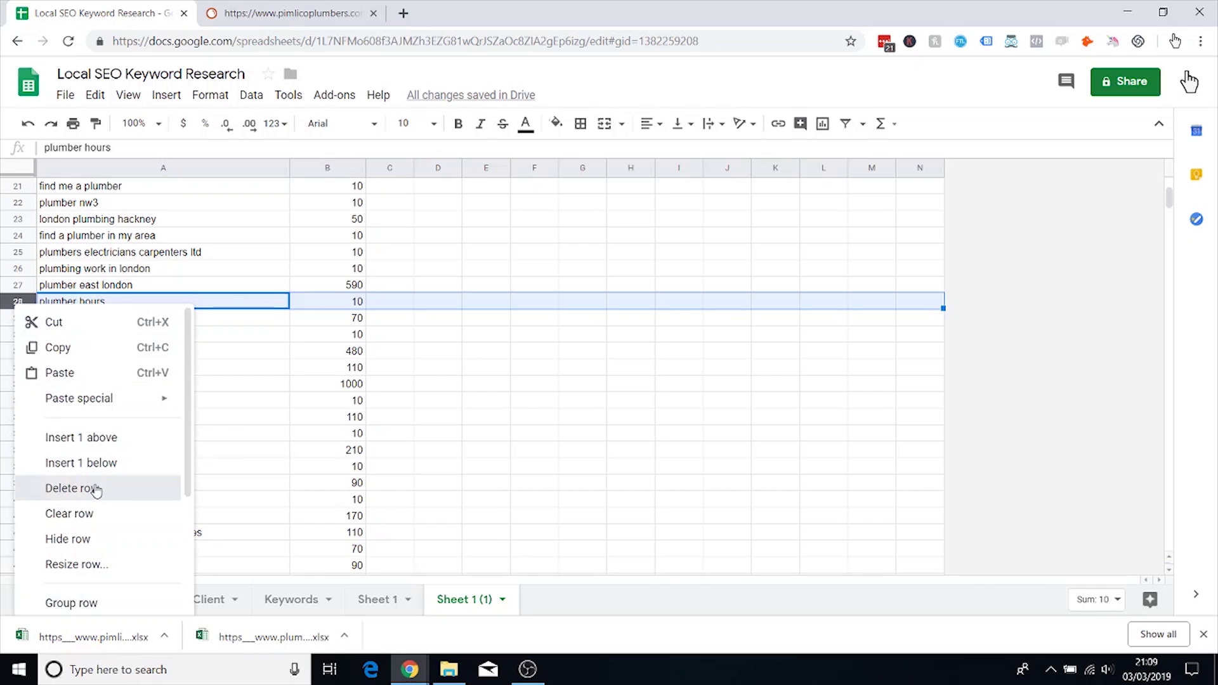
{"action": "left_click", "coordinate": [72, 488]}
Step: Copy the place name from the "plumber camberwell" keyword, search Google for it in a new incognito Chrome tab and open its map
{"action": "left_click", "coordinate": [105, 308]}
{"action": "left_click", "coordinate": [118, 318]}
{"action": "left_click", "coordinate": [127, 303]}
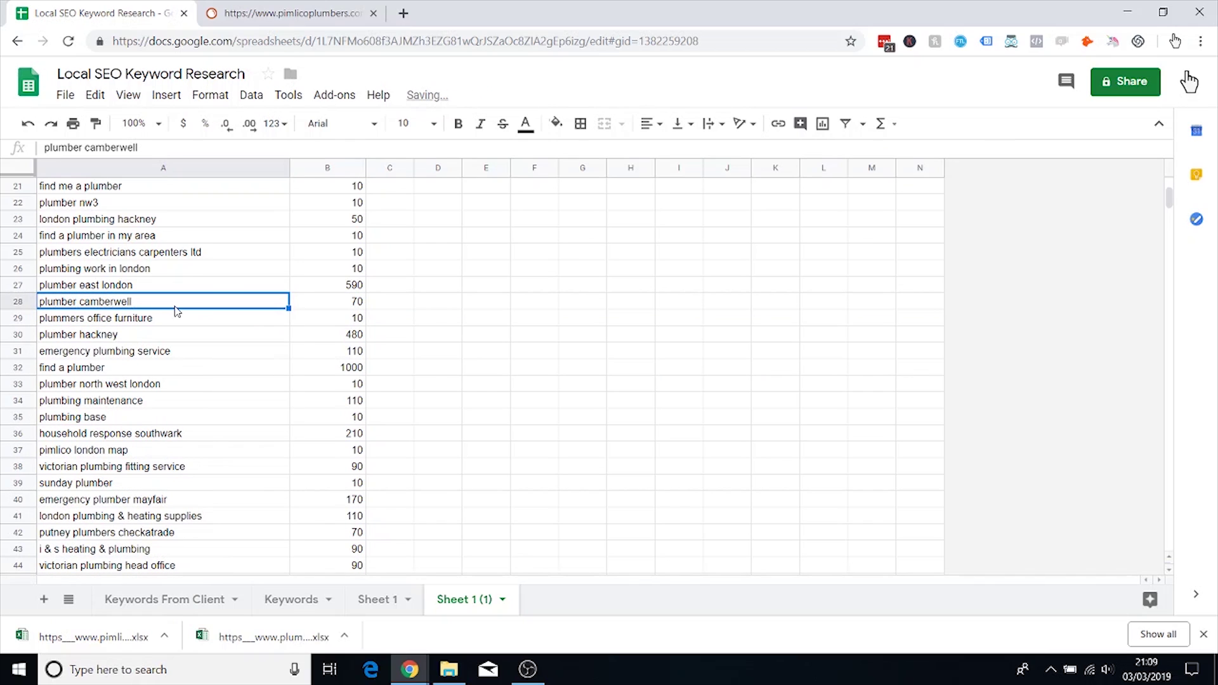
{"action": "scroll", "coordinate": [234, 269], "scroll_direction": "down", "scroll_amount": 1}
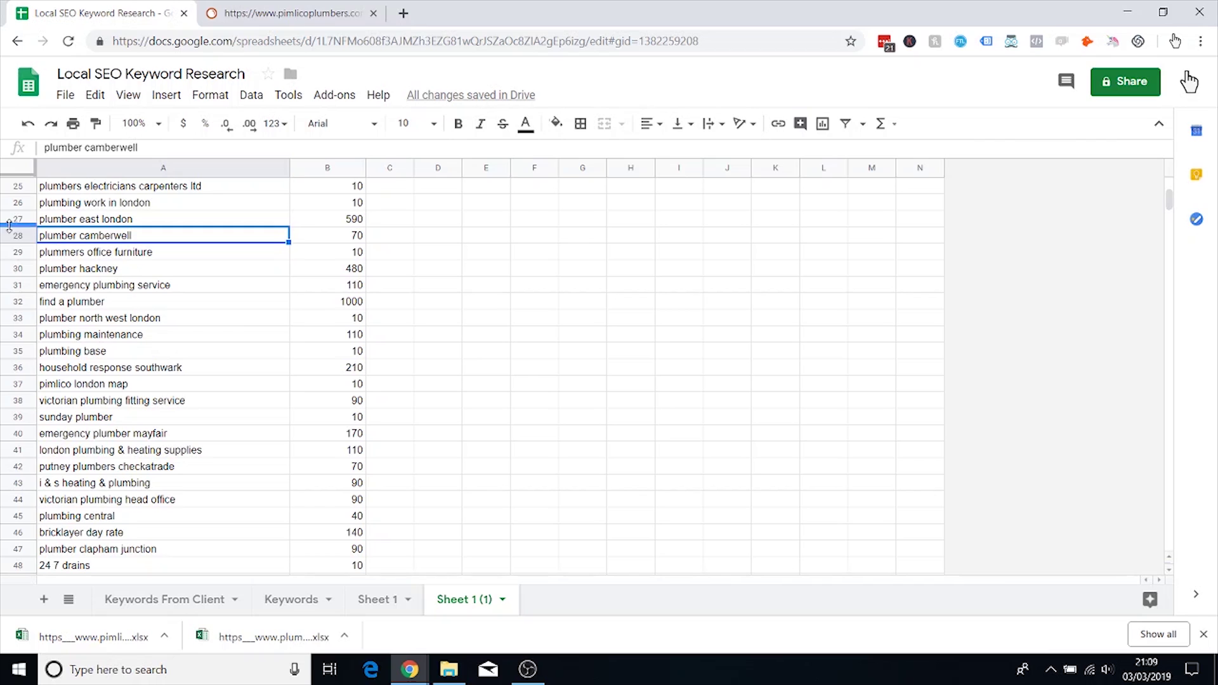
{"action": "double_click", "coordinate": [131, 236]}
{"action": "left_click_drag", "start_coordinate": [132, 235], "coordinate": [85, 235]}
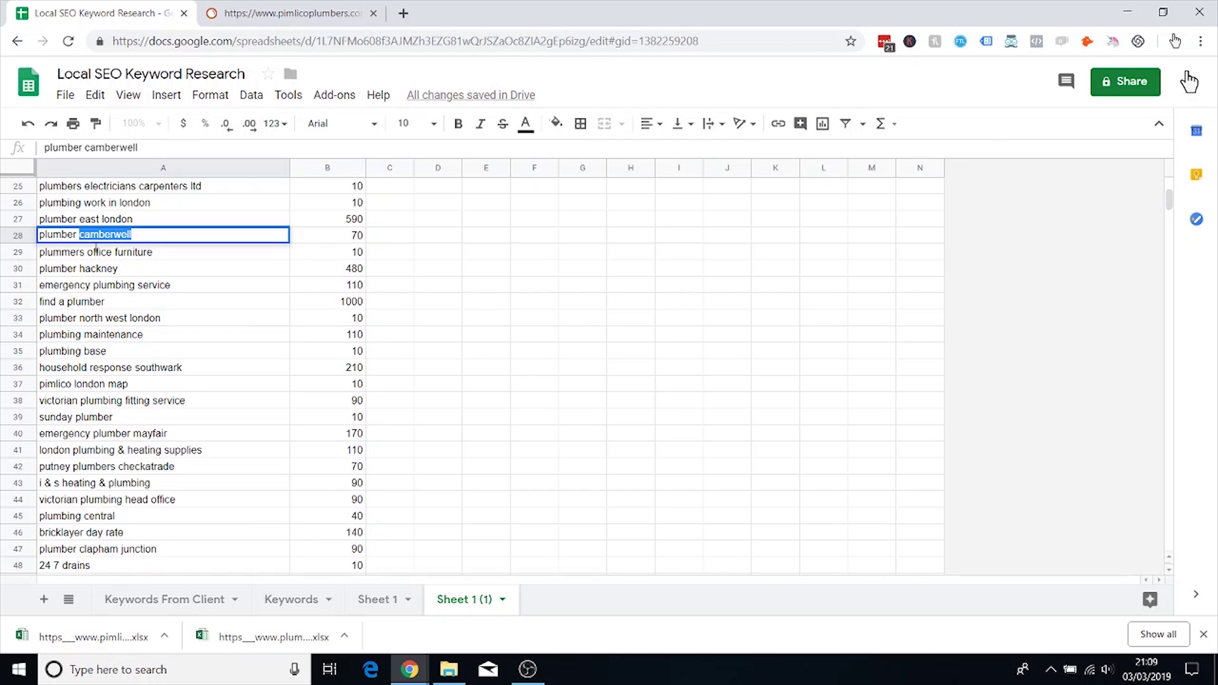
{"action": "key", "text": "ctrl+c"}
{"action": "left_click", "coordinate": [410, 668]}
{"action": "left_click", "coordinate": [211, 13]}
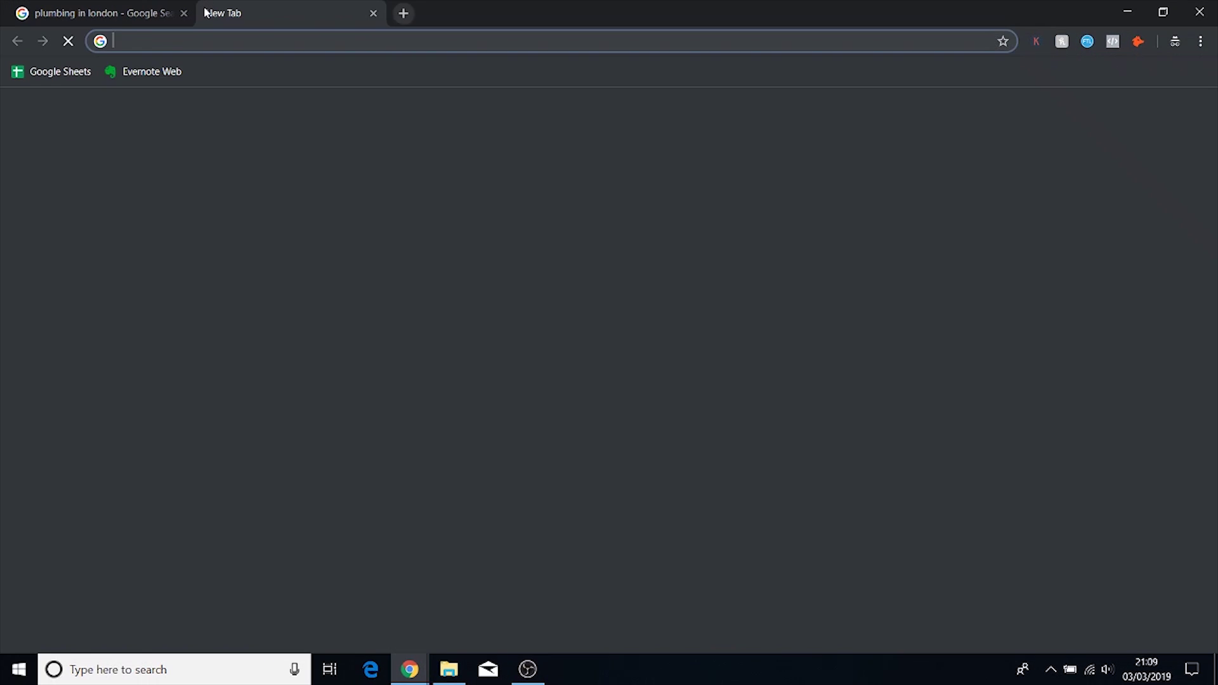
{"action": "key", "text": "ctrl+v"}
{"action": "key", "text": "Return"}
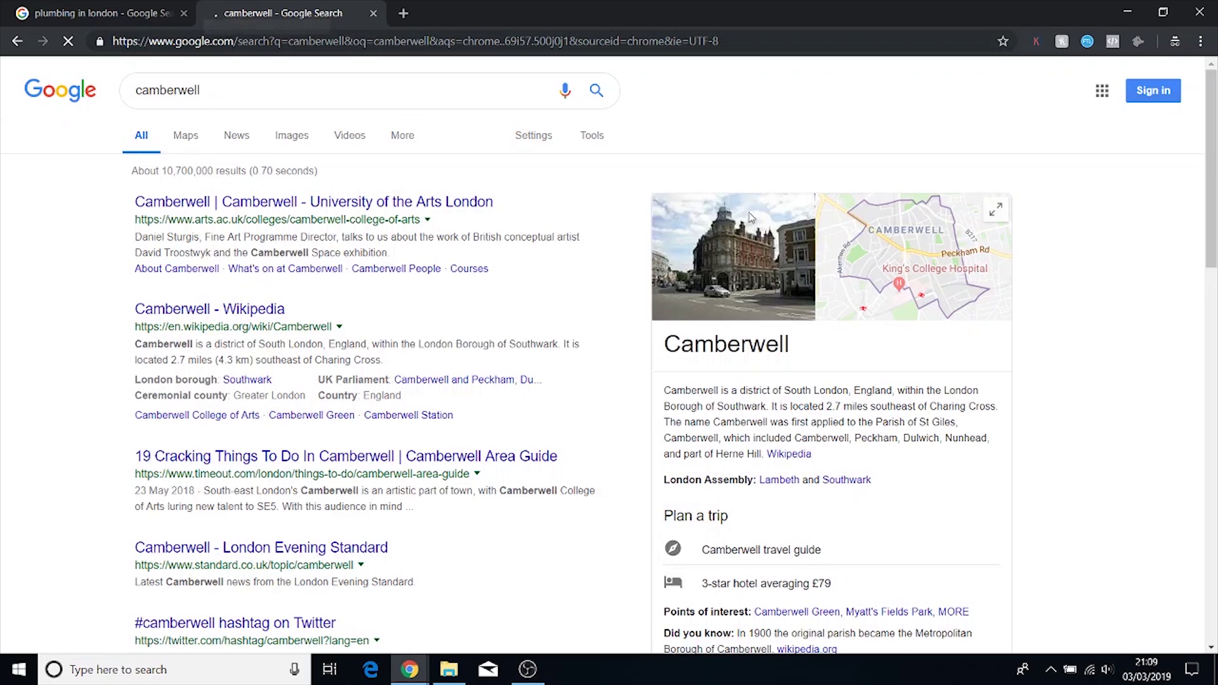
{"action": "left_click", "coordinate": [912, 269]}
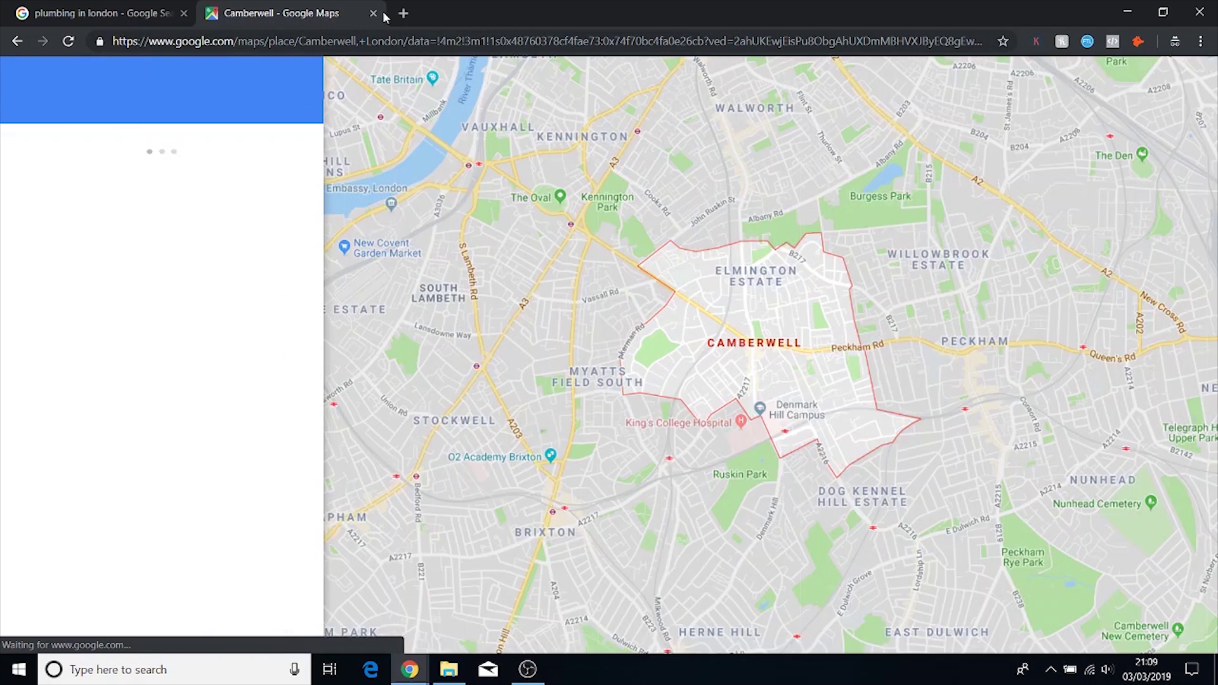
Step: Close the Camberwell map, return to the keyword spreadsheet and delete the "plummers office furniture" row
{"action": "left_click", "coordinate": [373, 13]}
{"action": "left_click", "coordinate": [1199, 11]}
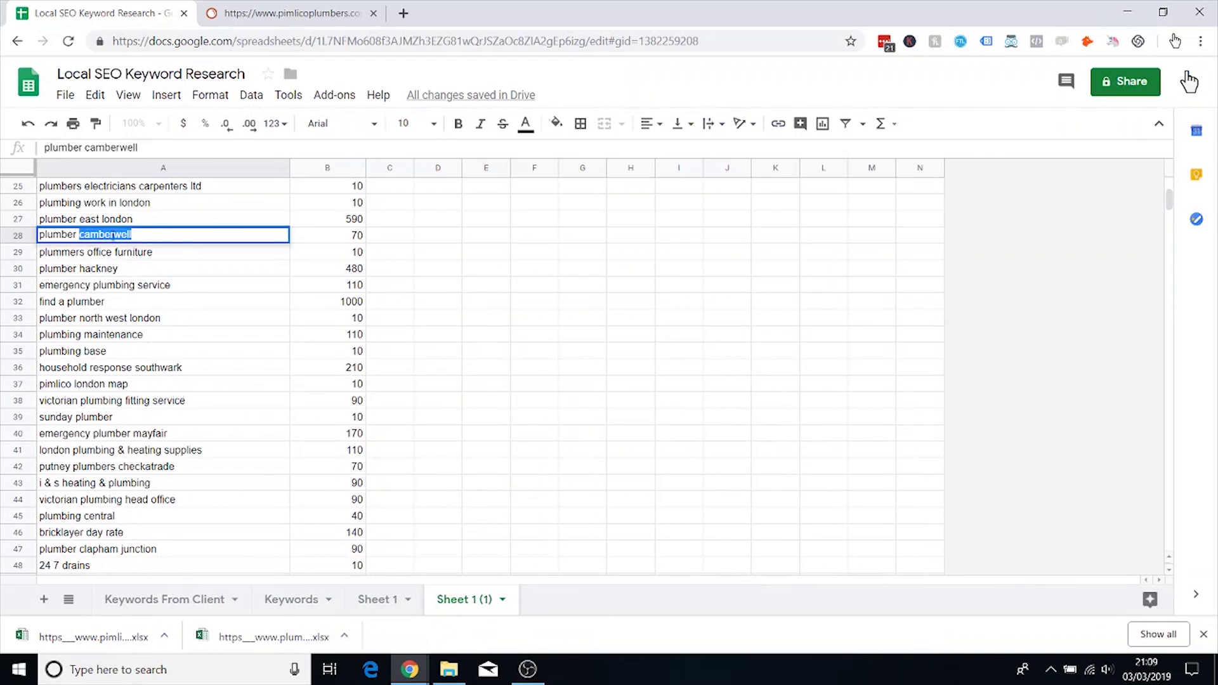
{"action": "left_click", "coordinate": [236, 257]}
{"action": "scroll", "coordinate": [182, 236], "scroll_direction": "down", "scroll_amount": 1}
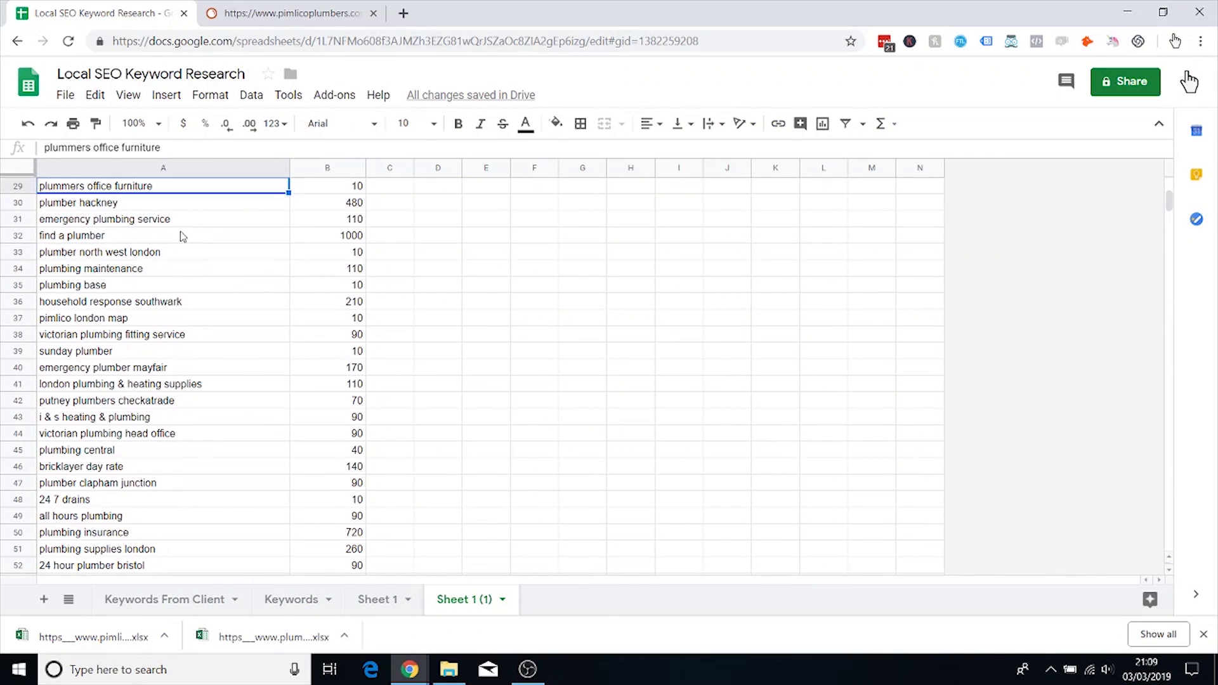
{"action": "right_click", "coordinate": [28, 191]}
{"action": "left_click", "coordinate": [109, 373]}
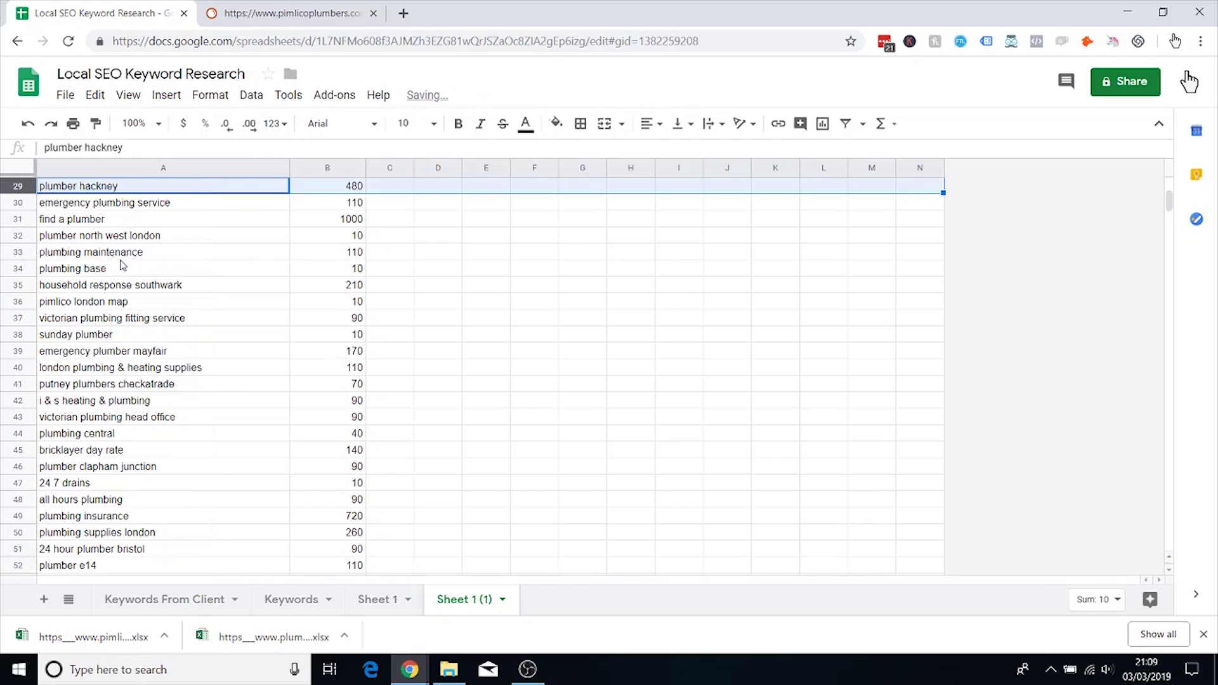
Step: Review the keywords from "emergency plumbing service" down to "plumbing base" and delete the "plumbing base" row
{"action": "left_click", "coordinate": [99, 206]}
{"action": "key", "text": "Down"}
{"action": "key", "text": "Down"}
{"action": "key", "text": "Down"}
{"action": "key", "text": "Down"}
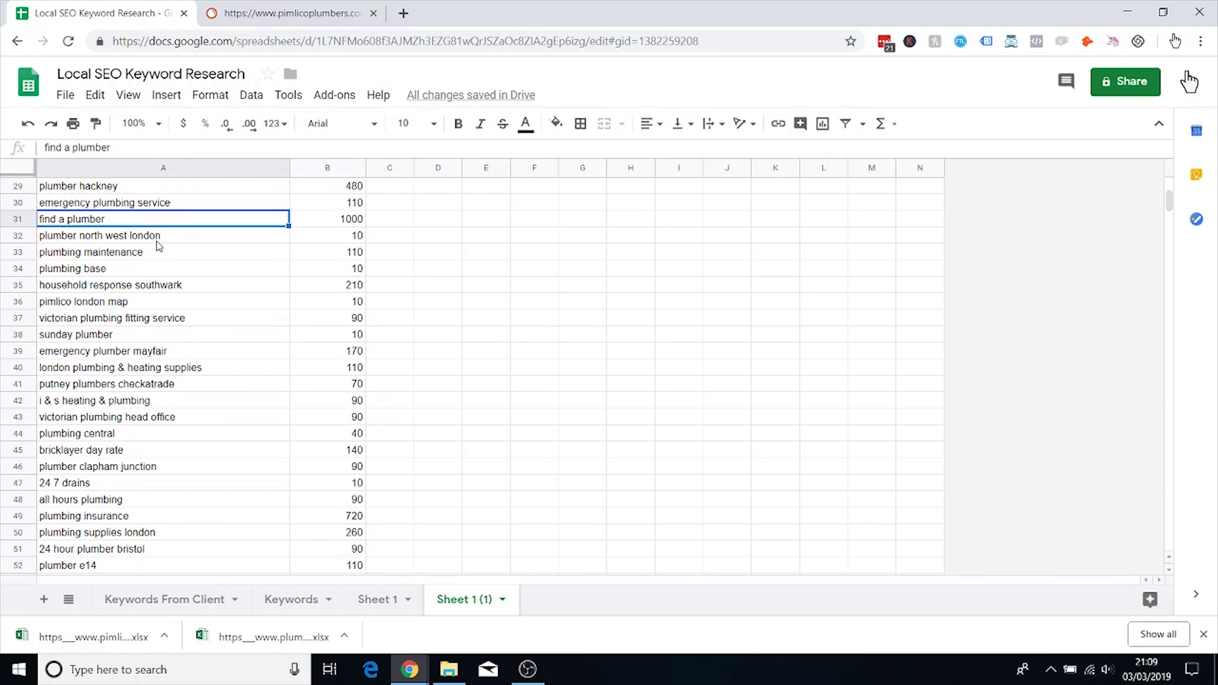
{"action": "scroll", "coordinate": [224, 260], "scroll_direction": "down", "scroll_amount": 1}
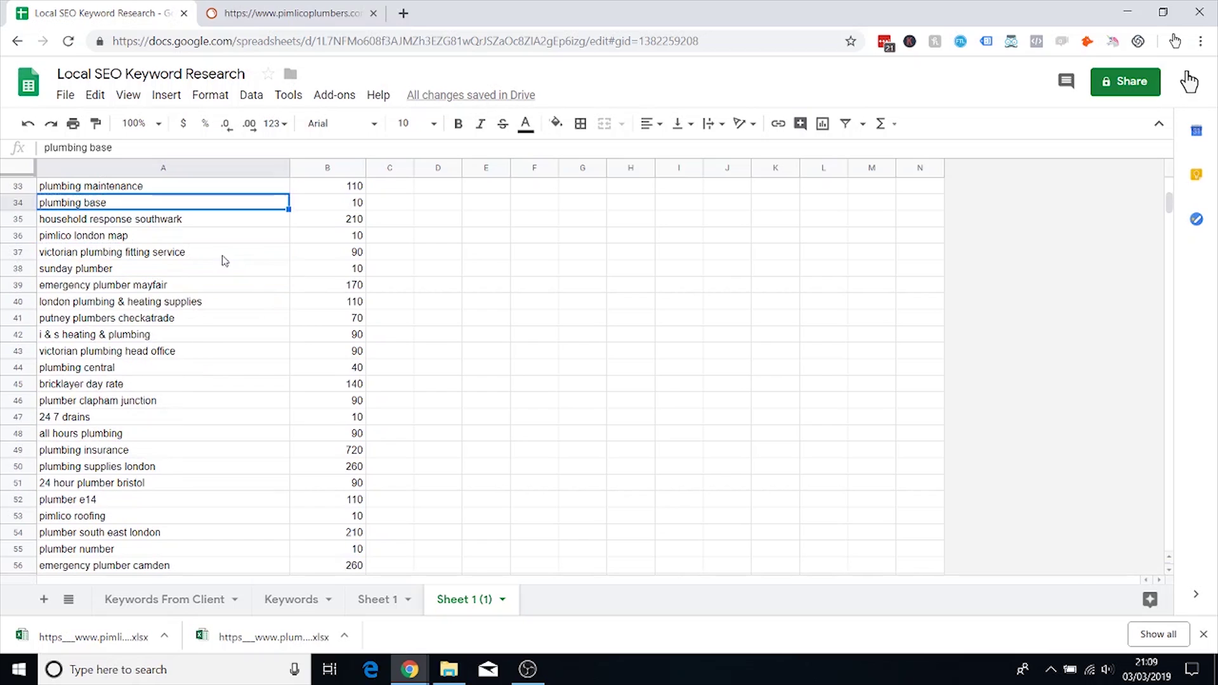
{"action": "right_click", "coordinate": [27, 207]}
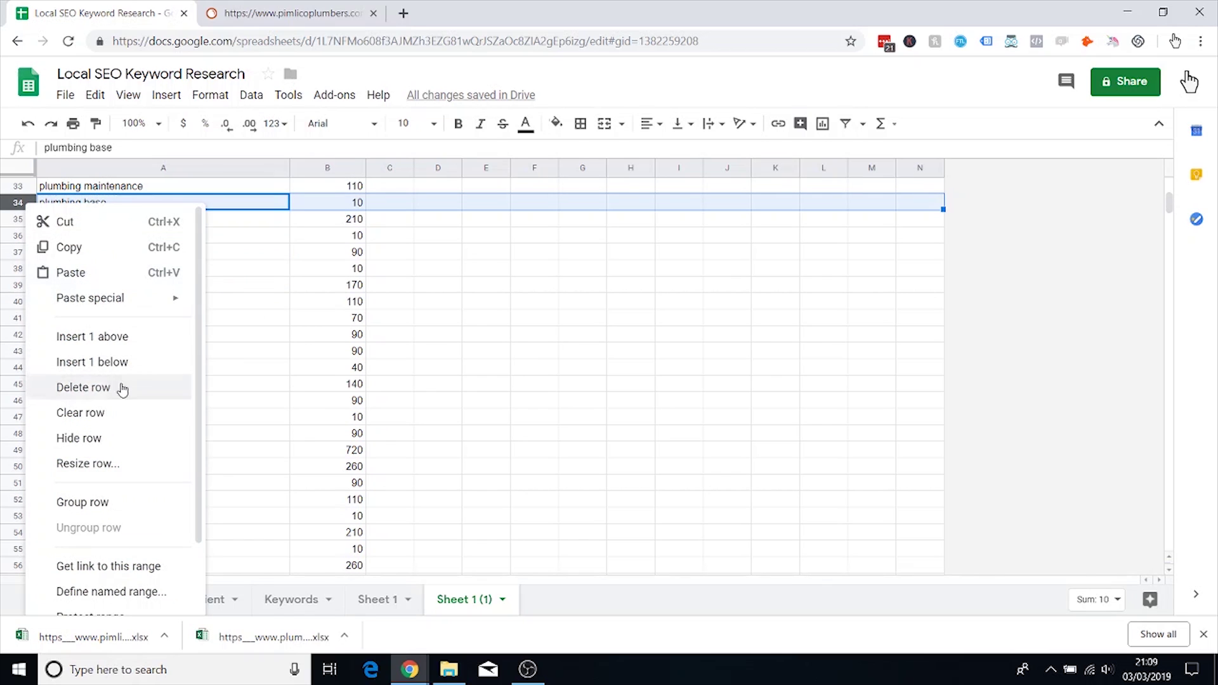
{"action": "left_click", "coordinate": [69, 387]}
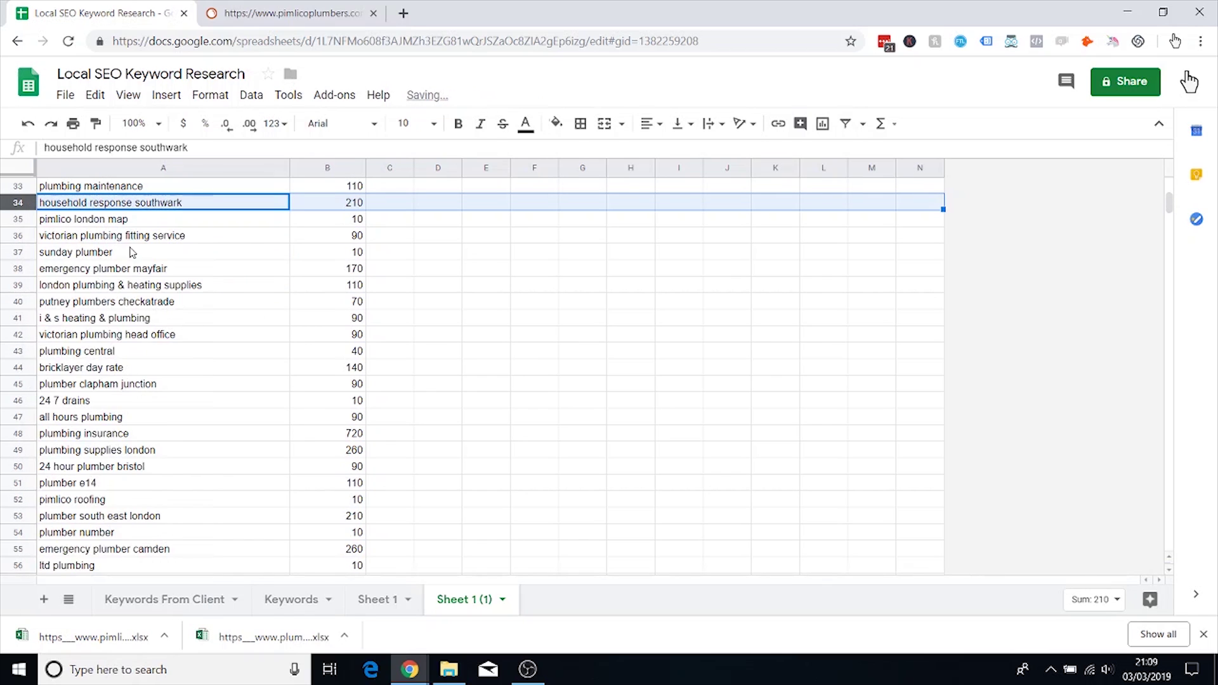
Step: Copy the "household response southwark" keyword and check its Google results in a new incognito Chrome tab, closing the tab when done
{"action": "left_click", "coordinate": [121, 207]}
{"action": "right_click", "coordinate": [18, 201]}
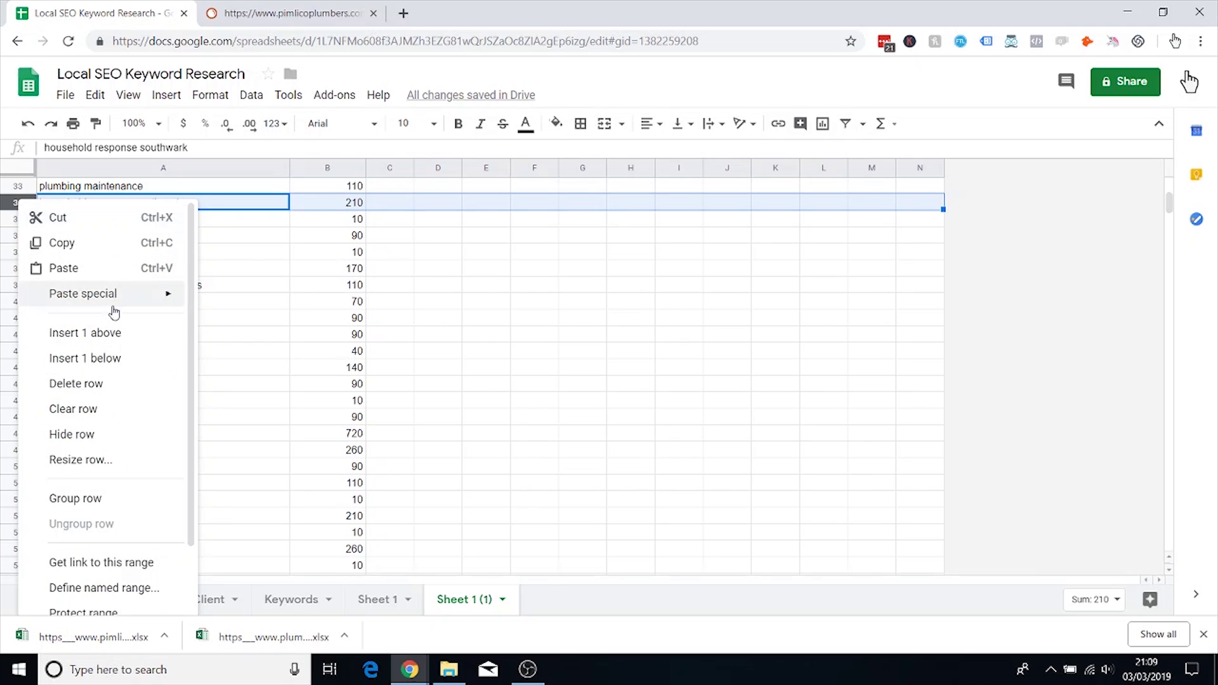
{"action": "left_click", "coordinate": [235, 234]}
{"action": "left_click", "coordinate": [212, 206]}
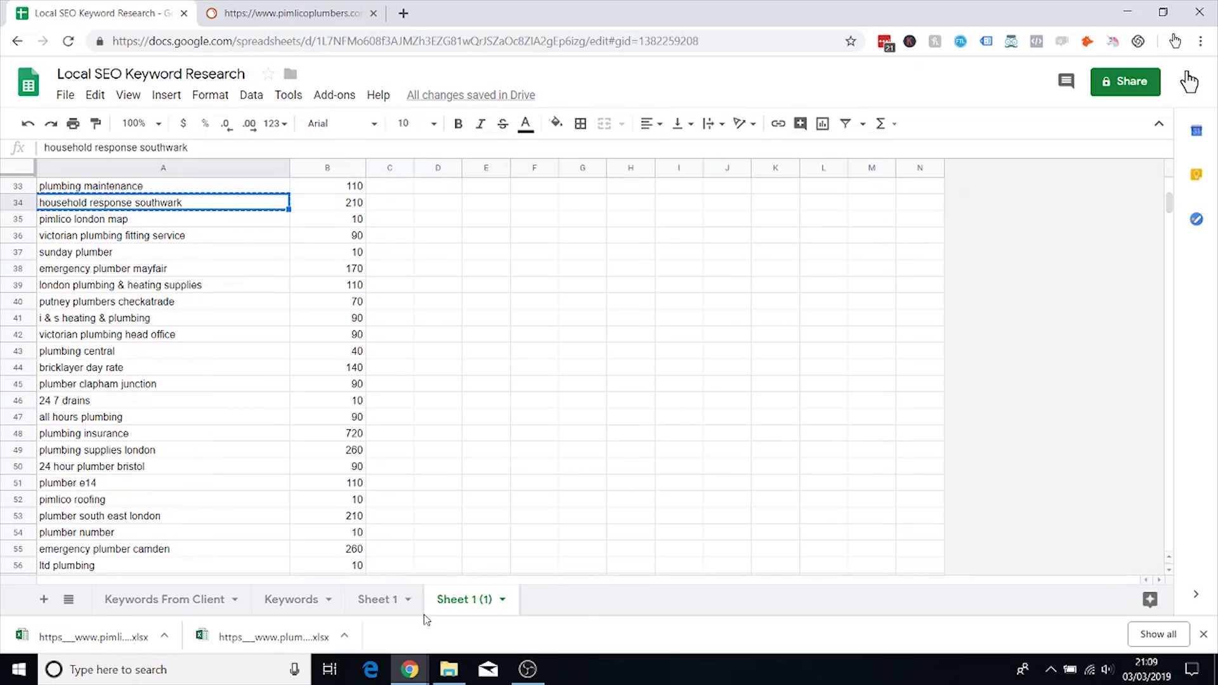
{"action": "mouse_move", "coordinate": [410, 669]}
{"action": "left_click", "coordinate": [495, 612]}
{"action": "key", "text": "ctrl+t"}
{"action": "type", "text": "household response southwark"}
{"action": "key", "text": "Return"}
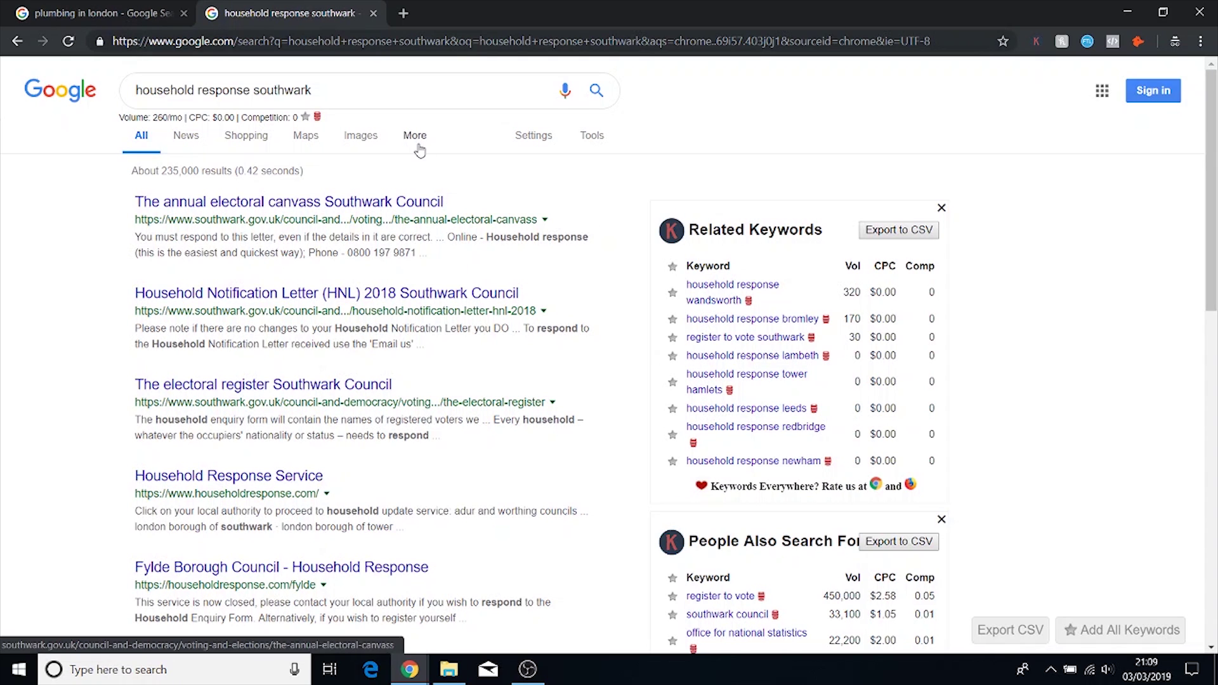
{"action": "left_click", "coordinate": [373, 13]}
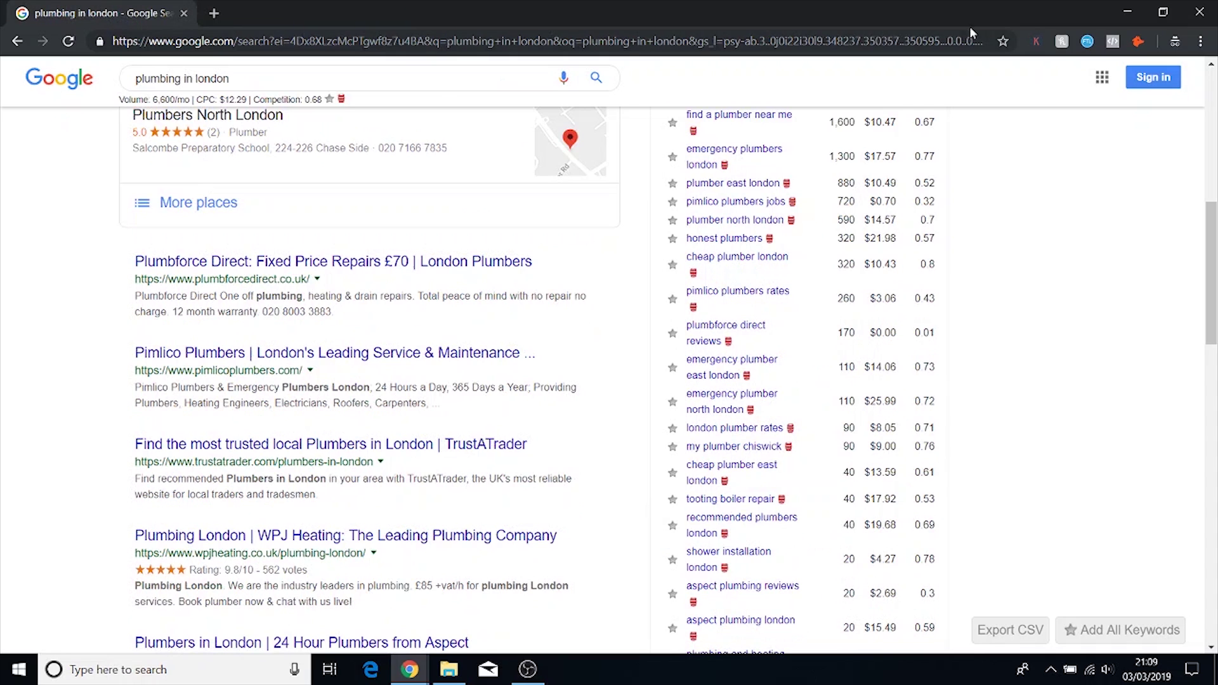
Step: Switch back to the keyword spreadsheet and delete the "household response southwark" row
{"action": "key", "text": "alt+Tab"}
{"action": "right_click", "coordinate": [18, 206]}
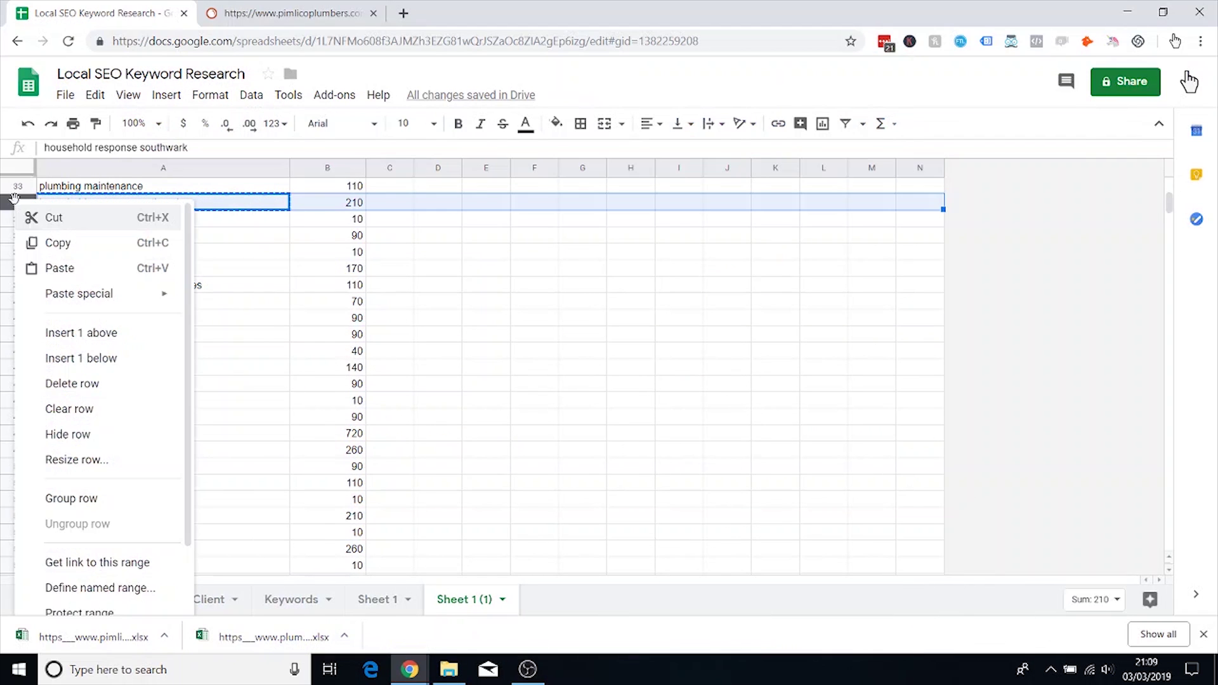
{"action": "left_click", "coordinate": [95, 384]}
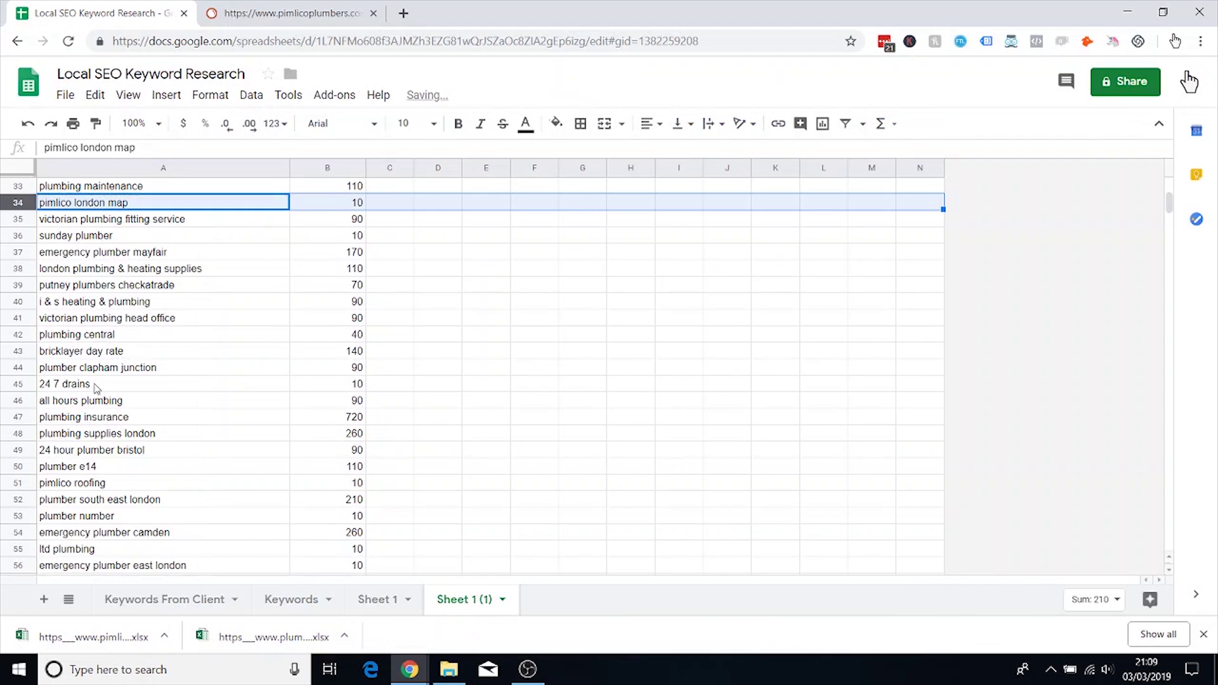
Step: Delete the "pimlico london map" and "victorian plumbing fitting service" rows together
{"action": "left_click", "coordinate": [20, 202]}
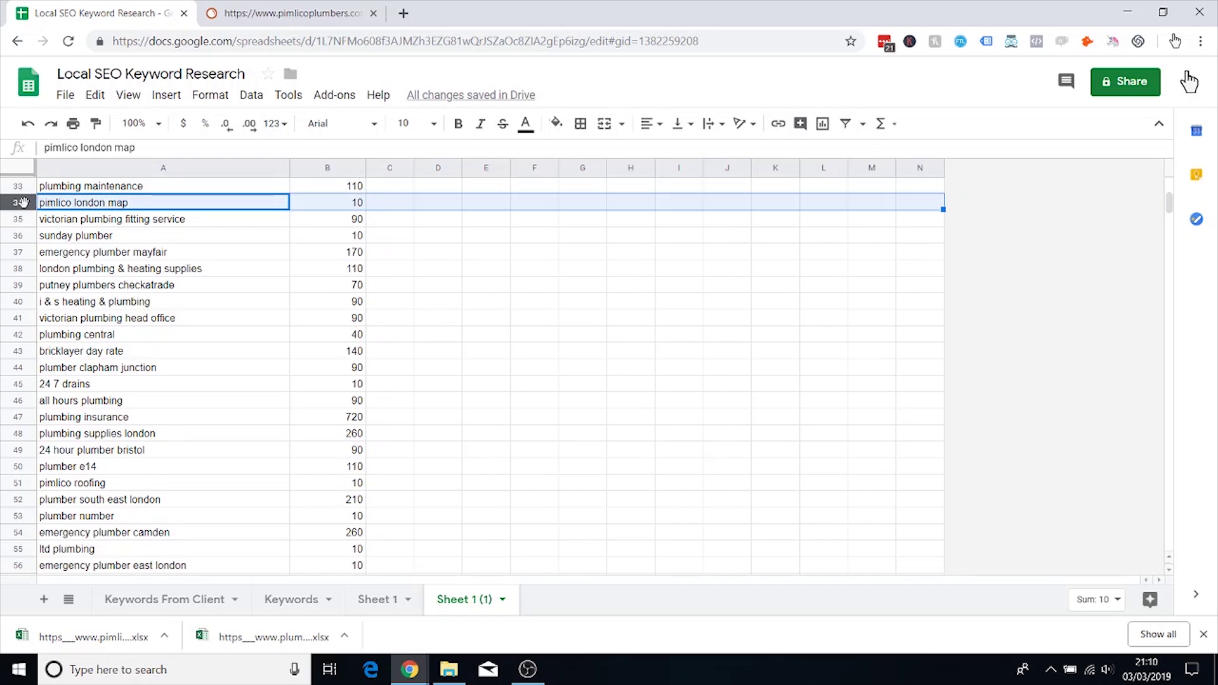
{"action": "left_click_drag", "start_coordinate": [20, 202], "coordinate": [24, 214]}
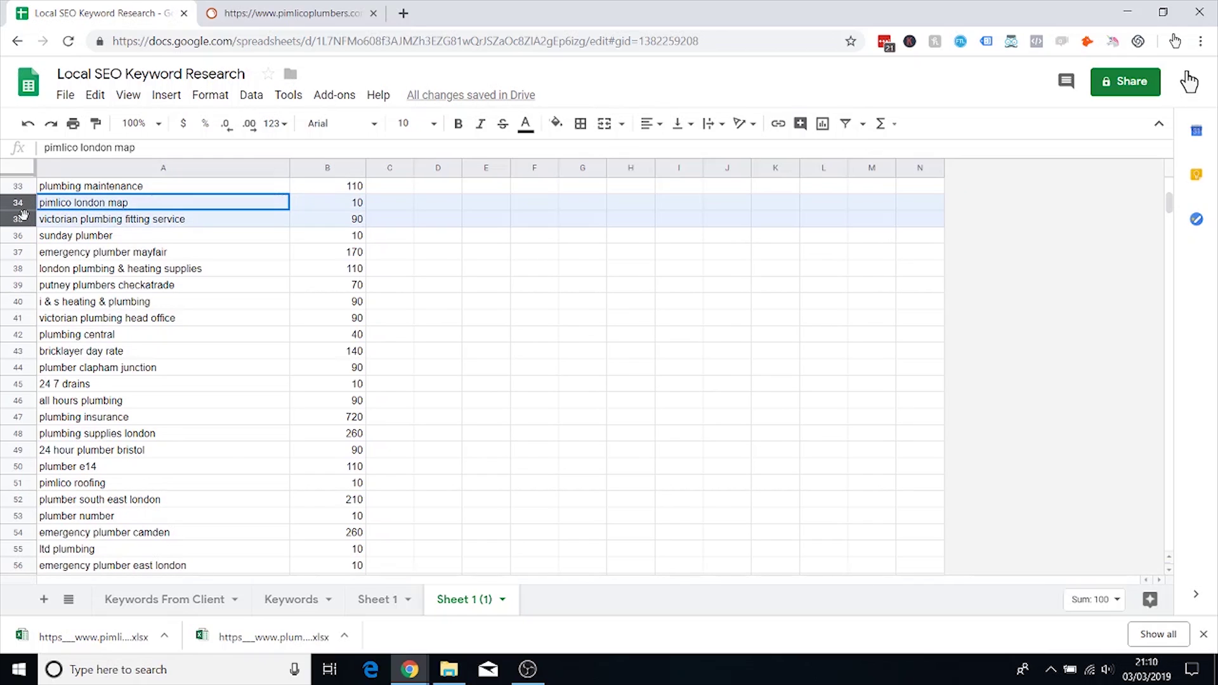
{"action": "right_click", "coordinate": [23, 215]}
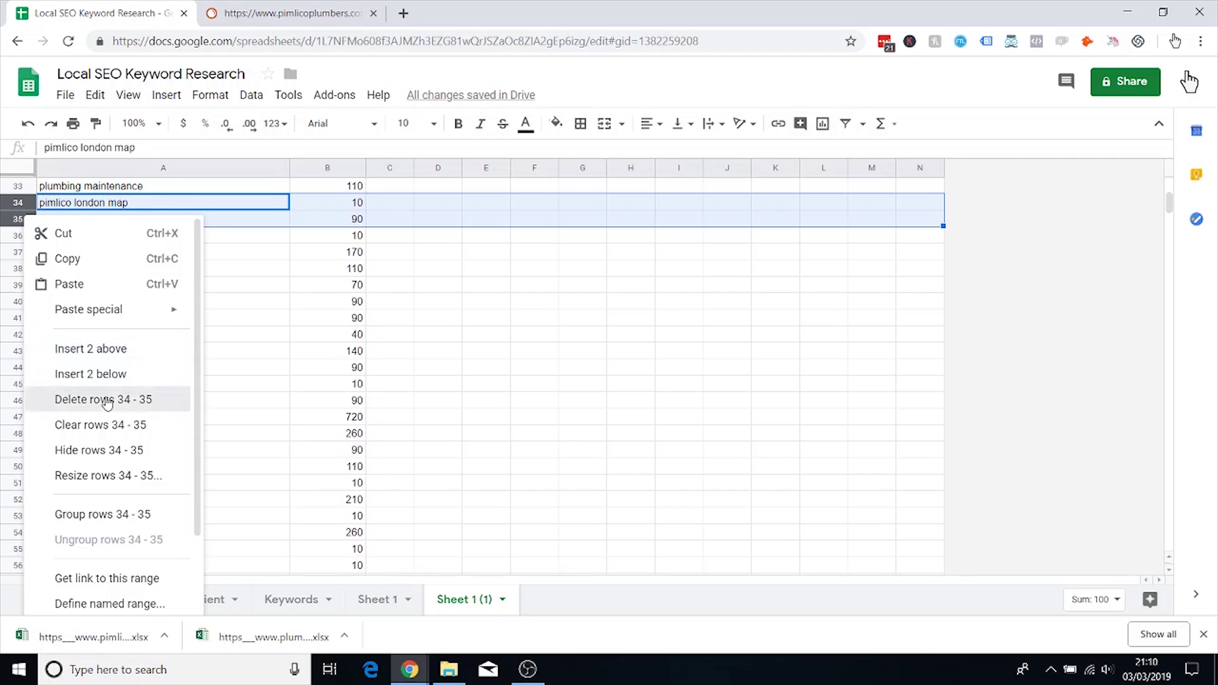
{"action": "left_click", "coordinate": [183, 399]}
Step: Review the keywords below "plumbing maintenance" and delete the "putney plumbers checkatrade" row
{"action": "left_click", "coordinate": [133, 220]}
{"action": "left_click", "coordinate": [162, 237]}
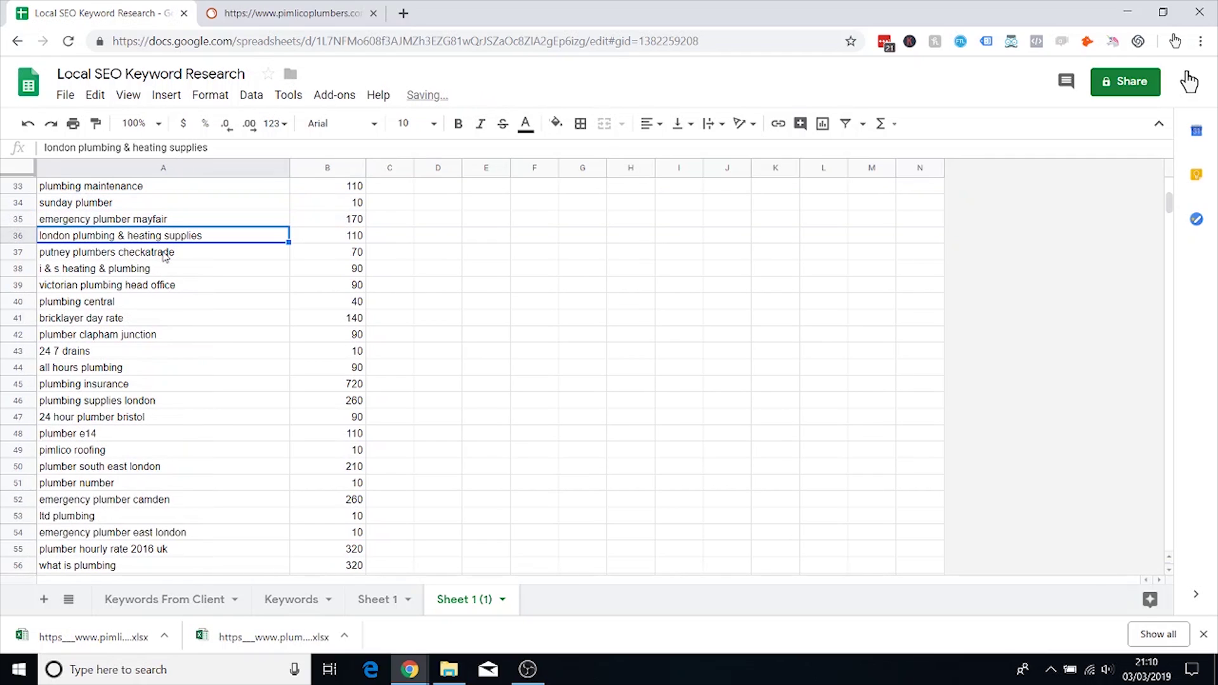
{"action": "left_click", "coordinate": [164, 253]}
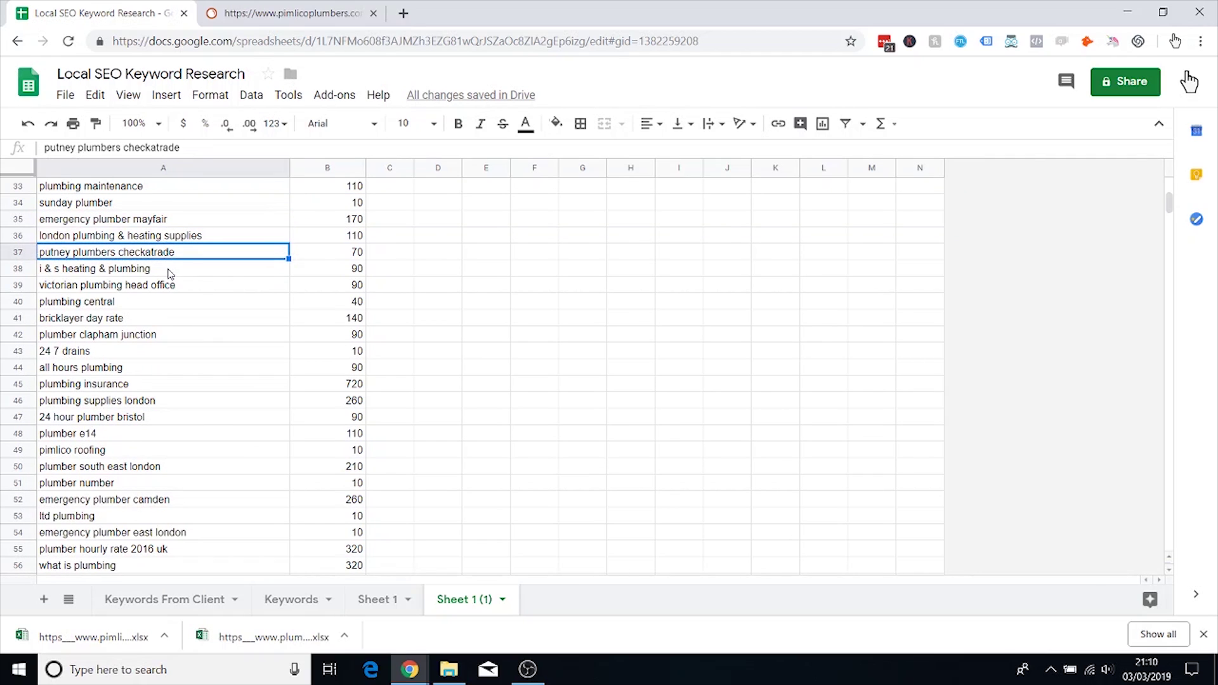
{"action": "right_click", "coordinate": [28, 256]}
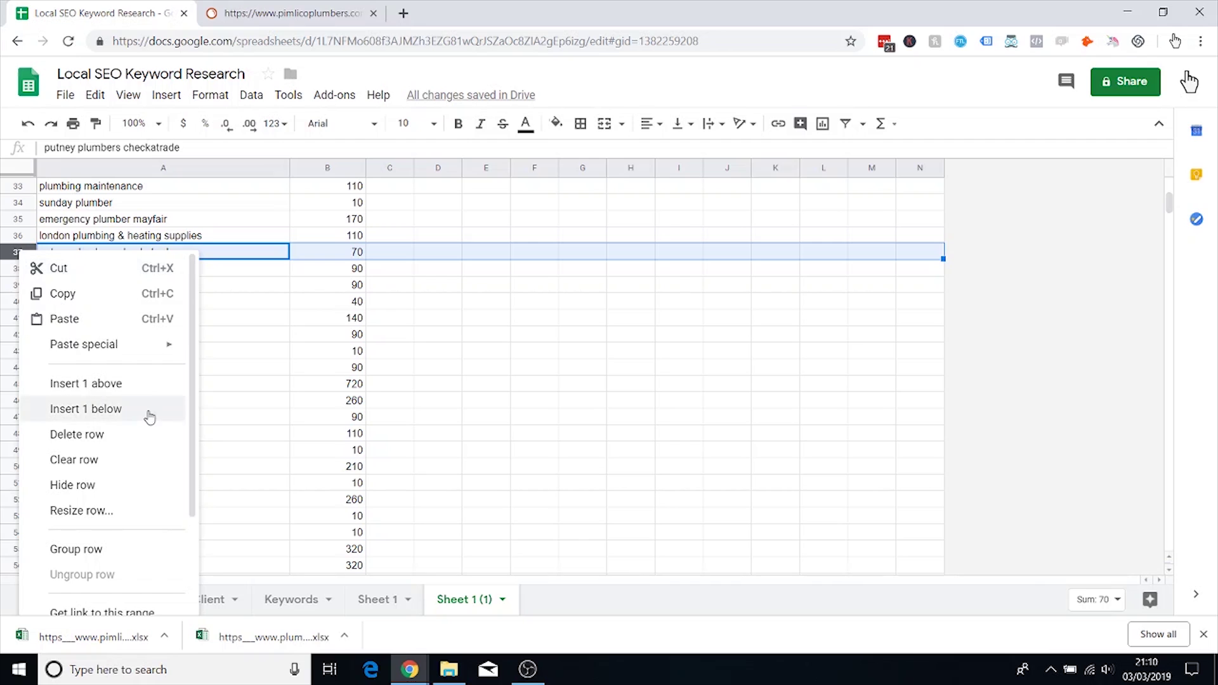
{"action": "left_click", "coordinate": [130, 435]}
Step: Delete the "london plumbing & heating supplies" row from the keyword list
{"action": "key", "text": "Up"}
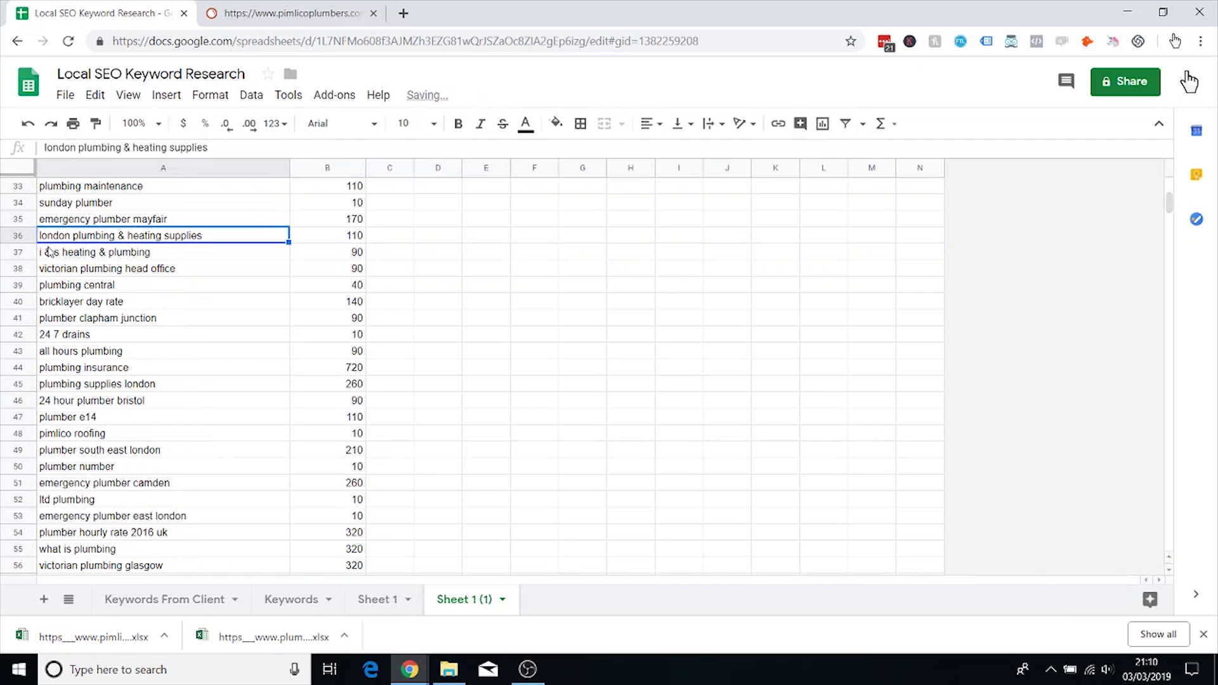
{"action": "right_click", "coordinate": [24, 239]}
{"action": "left_click", "coordinate": [152, 415]}
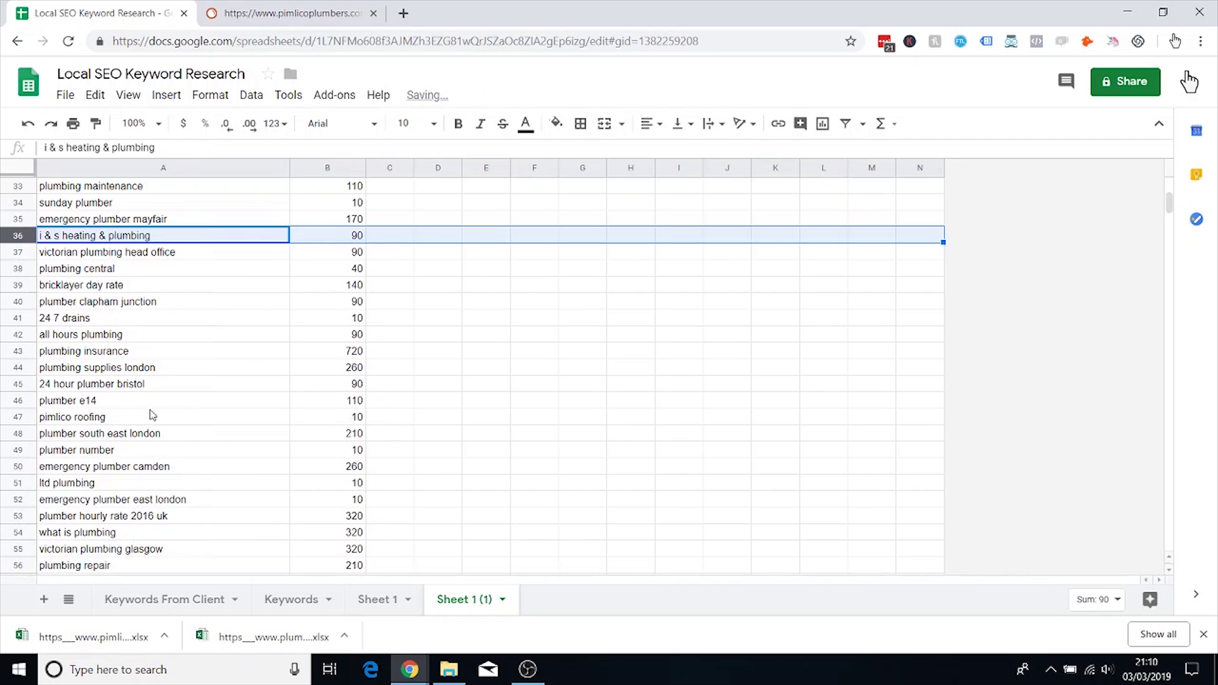
Step: Search the sheet for "supplies" and delete the "plumbing supplies london" row
{"action": "left_click", "coordinate": [232, 289]}
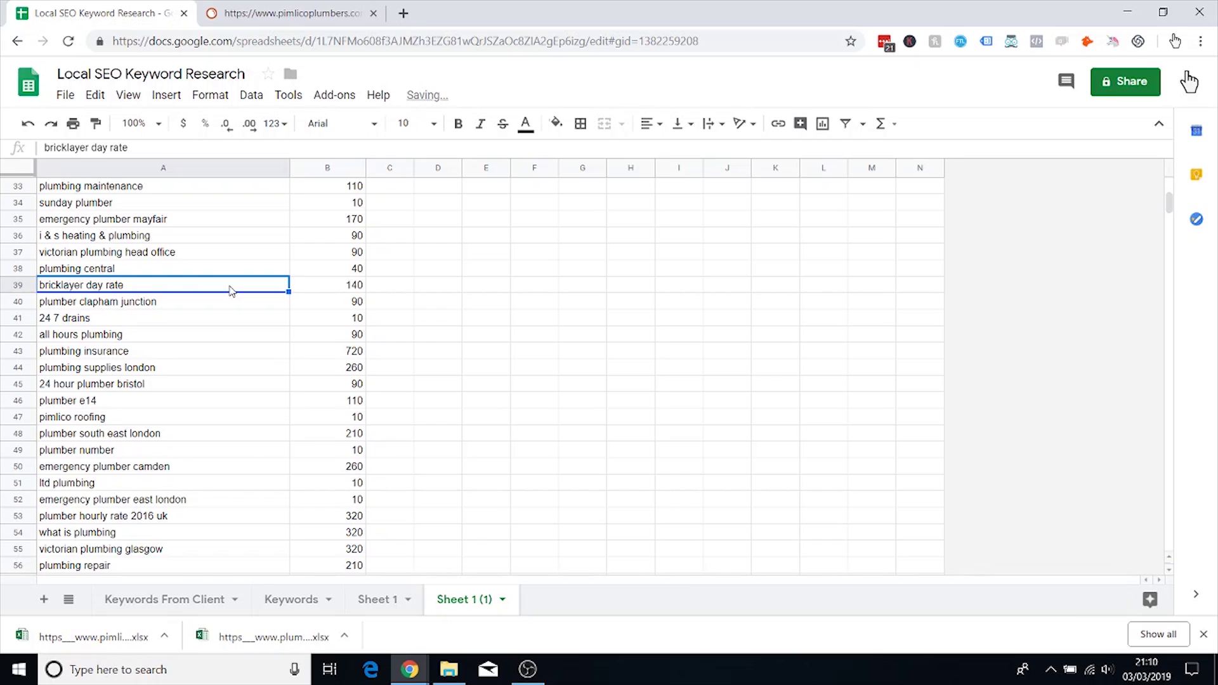
{"action": "key", "text": "ctrl+f"}
{"action": "type", "text": "supplies"}
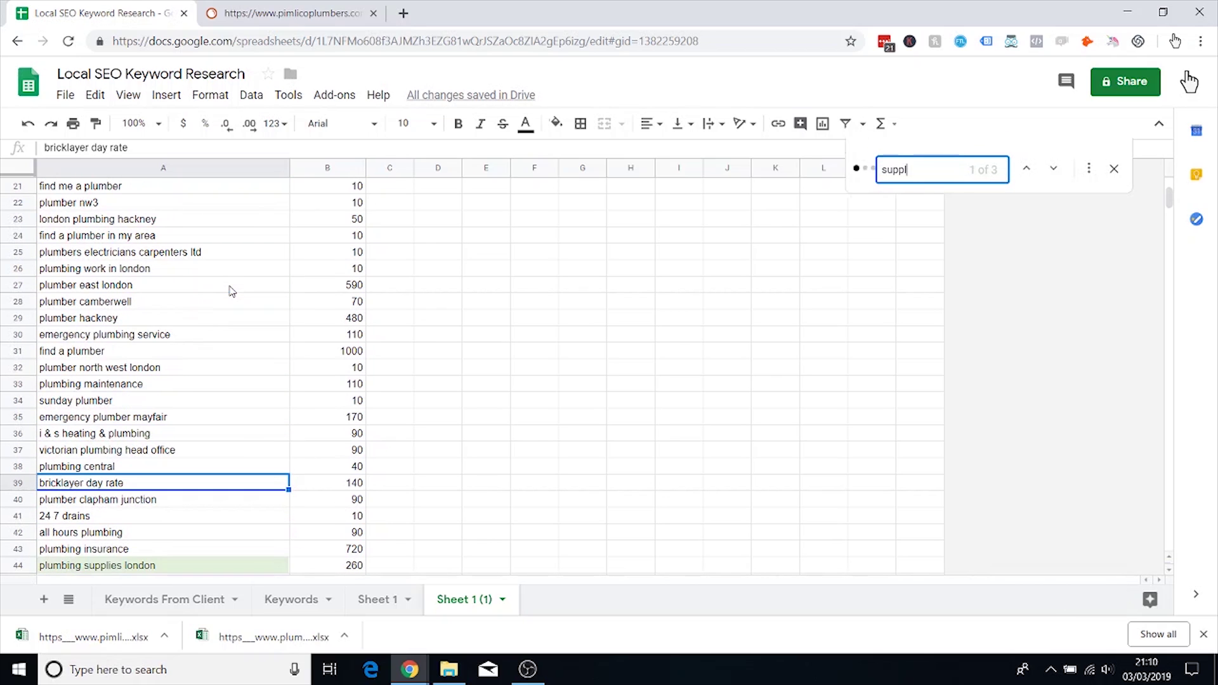
{"action": "right_click", "coordinate": [26, 570]}
{"action": "left_click", "coordinate": [124, 256]}
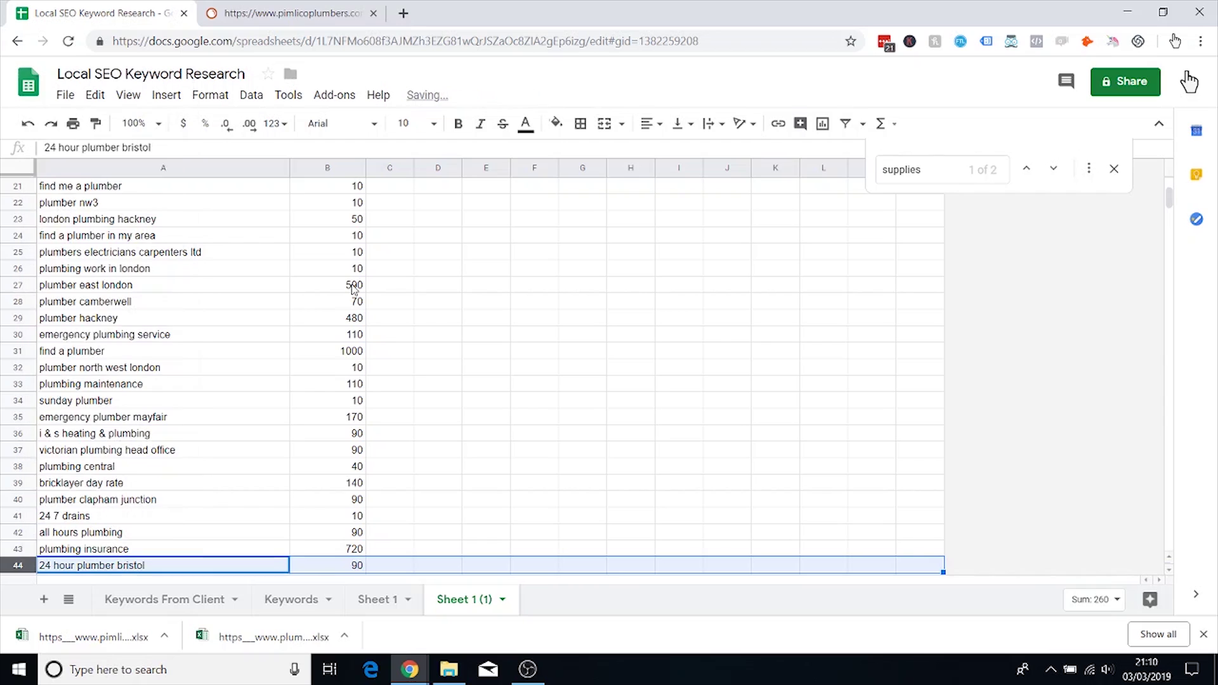
Step: Go through the other "supplies" matches, deleting the "late night plumbing supplies" and "plumbing supplies east london" rows
{"action": "left_click", "coordinate": [1053, 168]}
{"action": "right_click", "coordinate": [12, 565]}
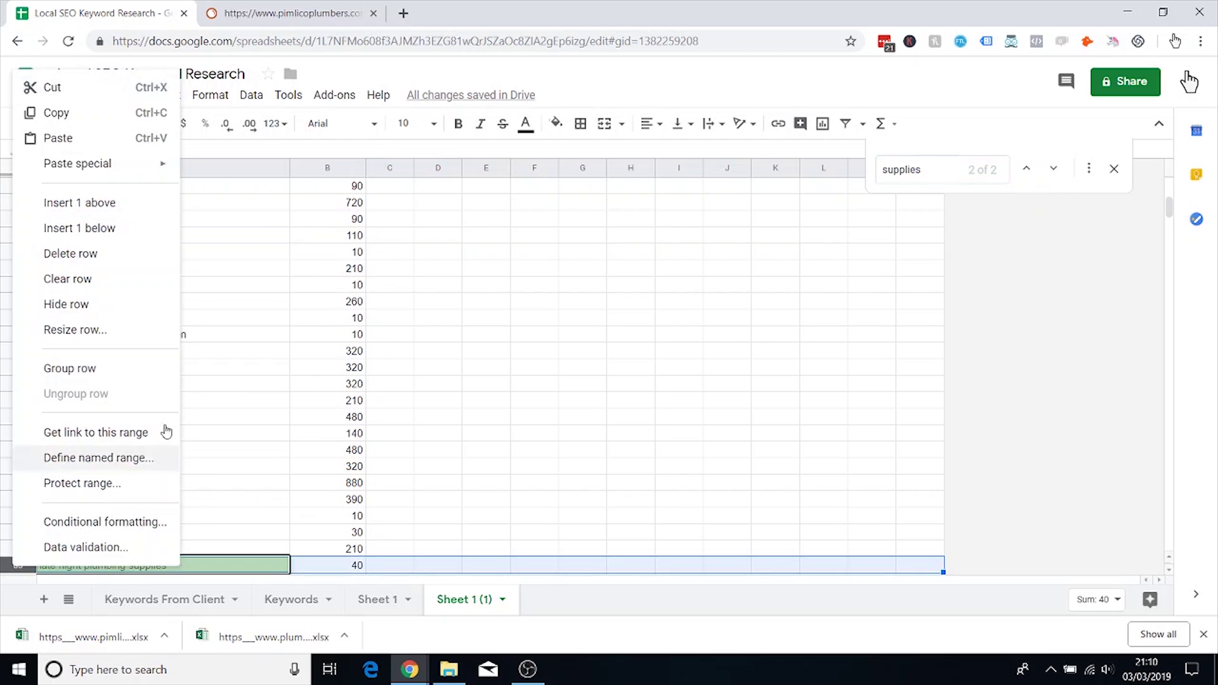
{"action": "left_click", "coordinate": [114, 253]}
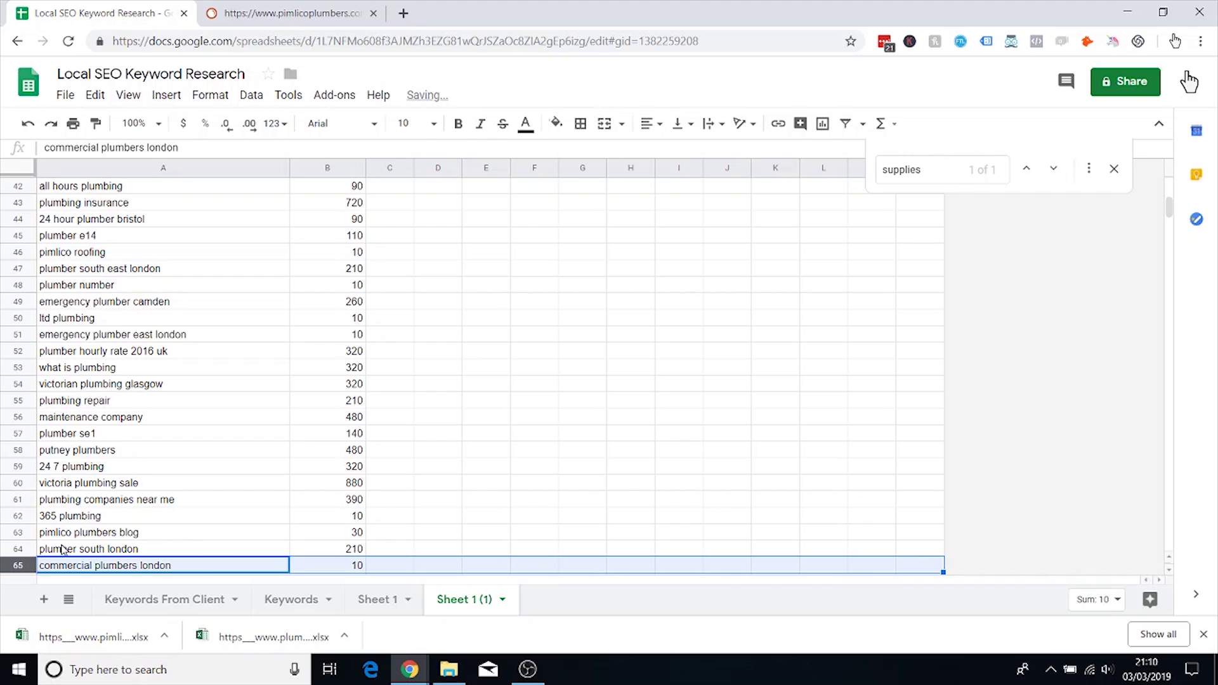
{"action": "left_click", "coordinate": [1053, 169]}
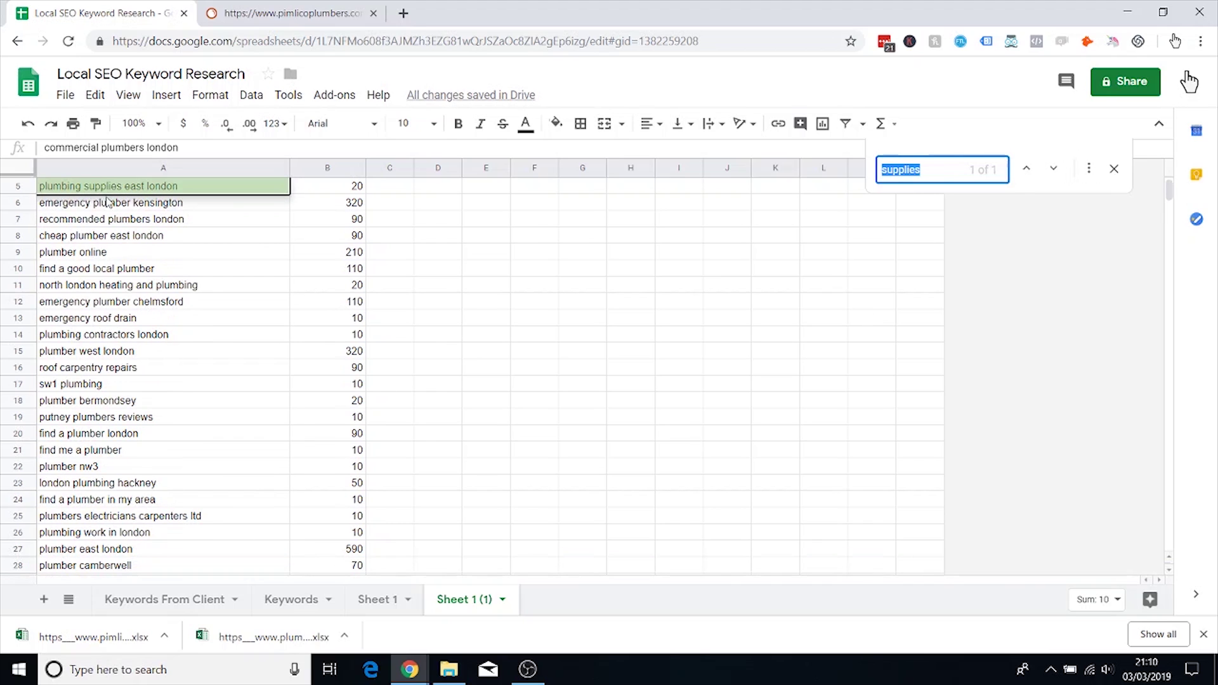
{"action": "right_click", "coordinate": [17, 190]}
{"action": "left_click", "coordinate": [116, 369]}
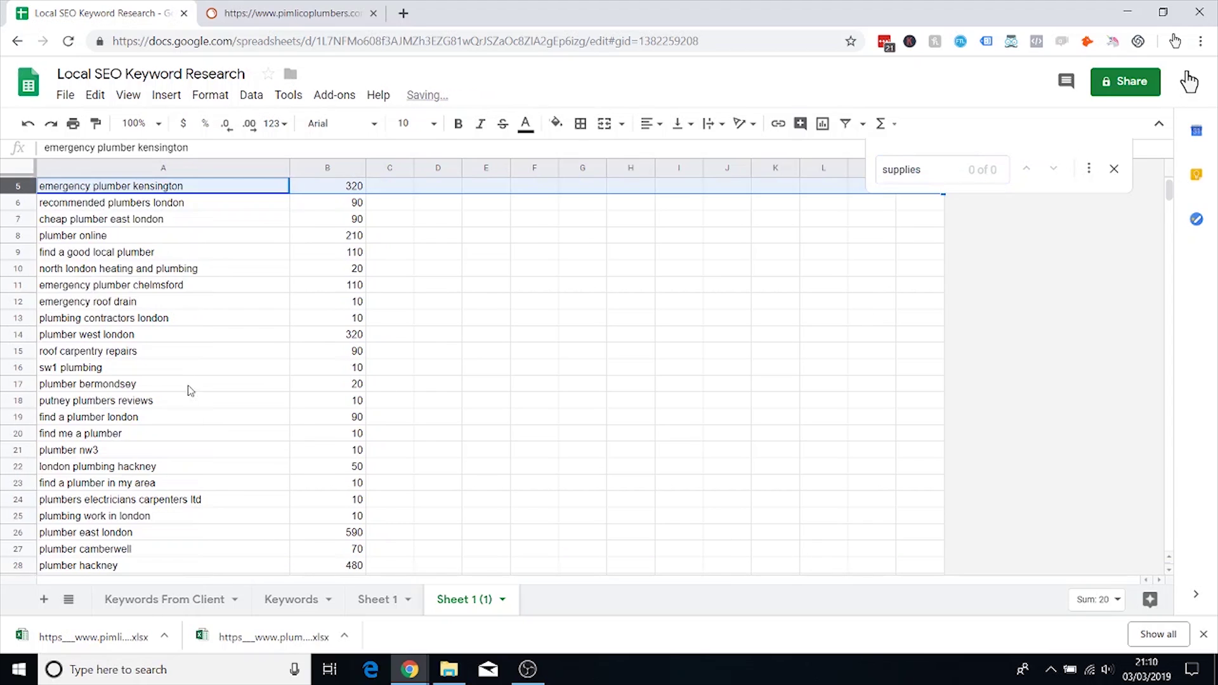
Step: Search the sheet for "bristol" instead and delete the "emergency plumber bristol" row
{"action": "double_click", "coordinate": [935, 168]}
{"action": "type", "text": "b"}
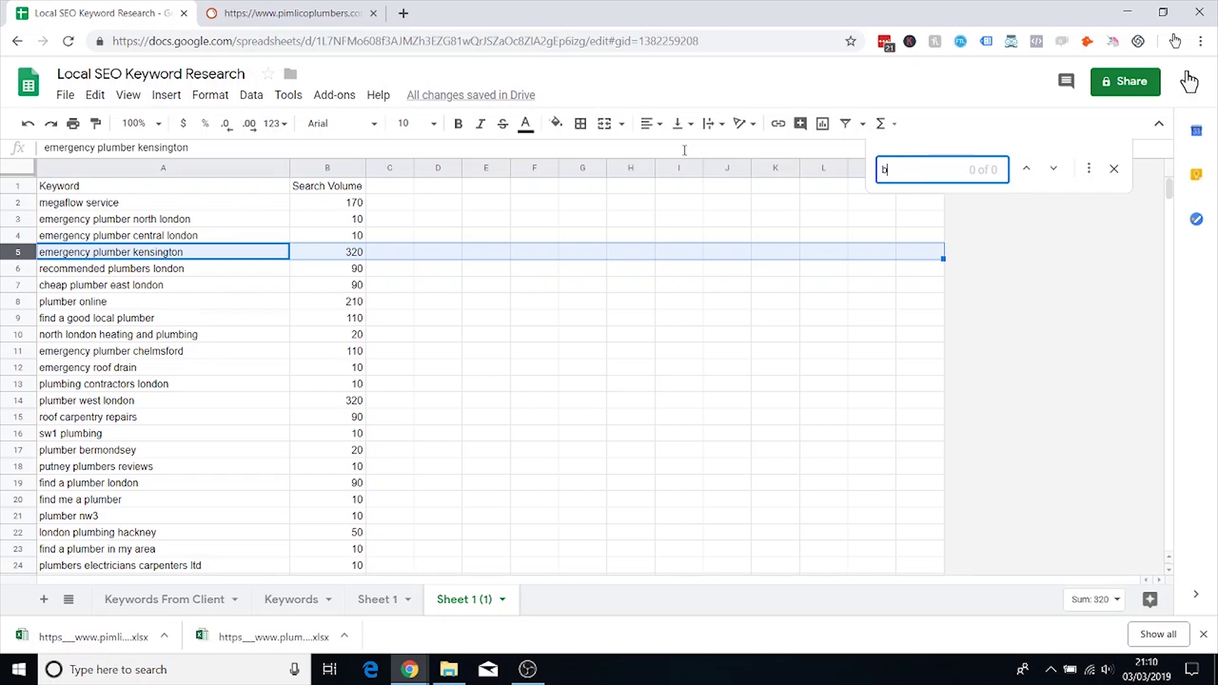
{"action": "type", "text": "ristol"}
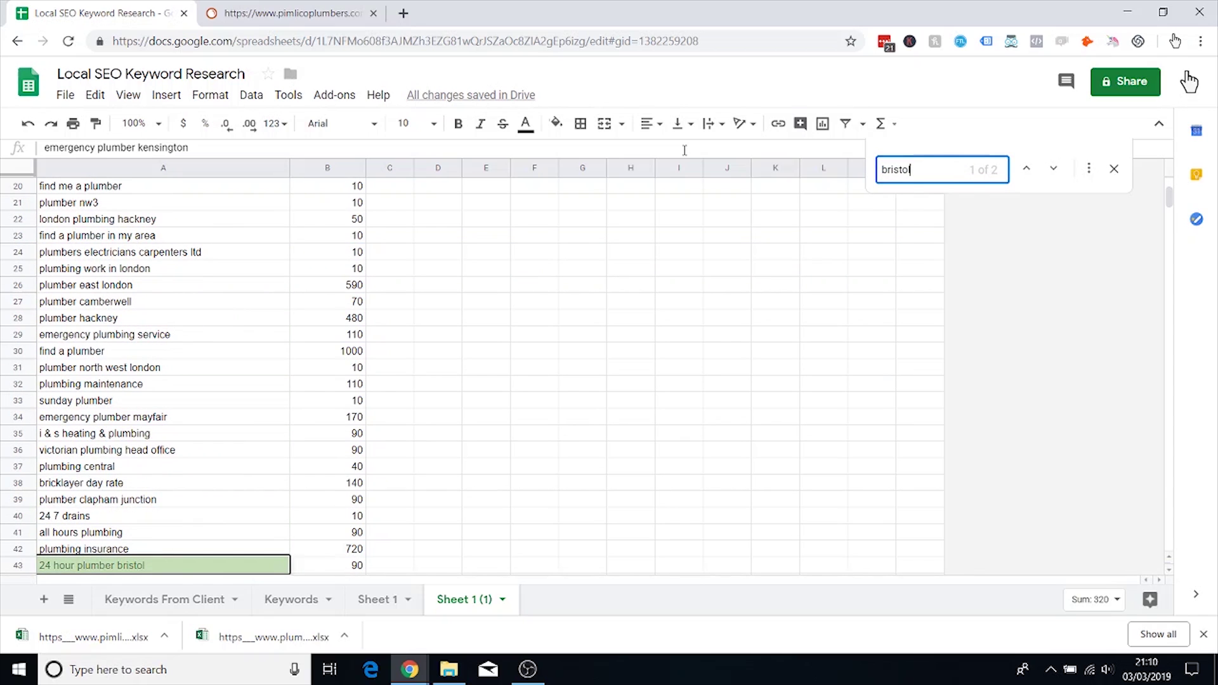
{"action": "left_click", "coordinate": [1027, 168]}
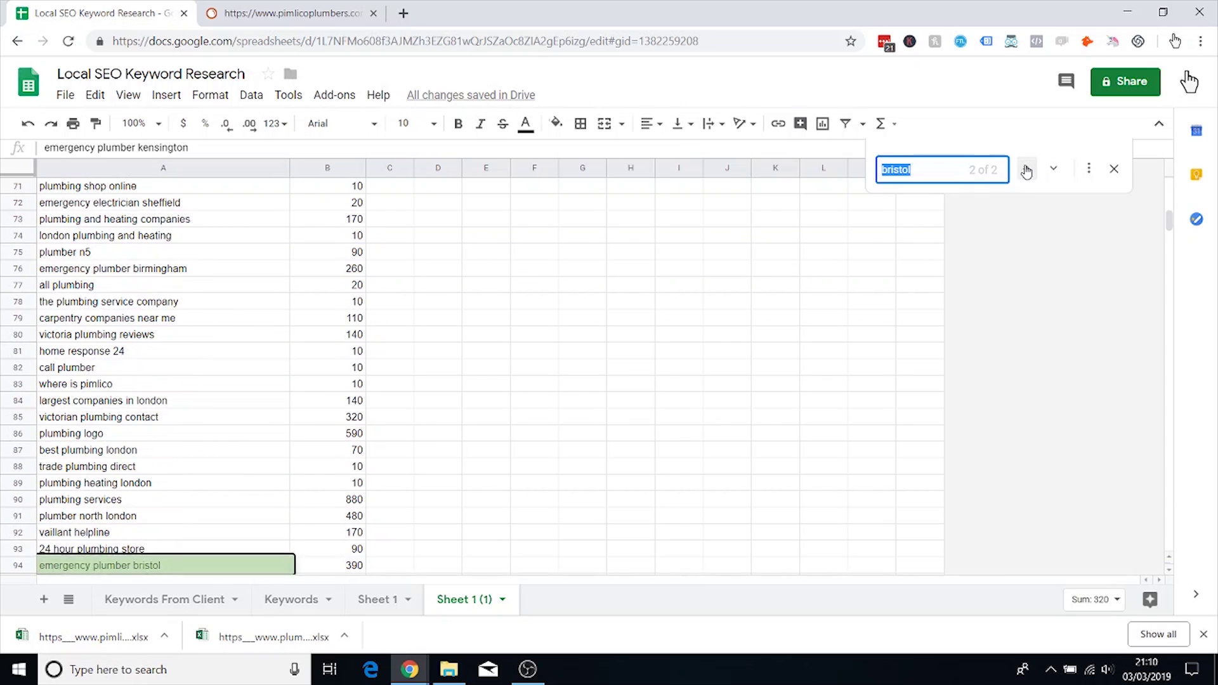
{"action": "left_click", "coordinate": [26, 566]}
{"action": "right_click", "coordinate": [27, 566]}
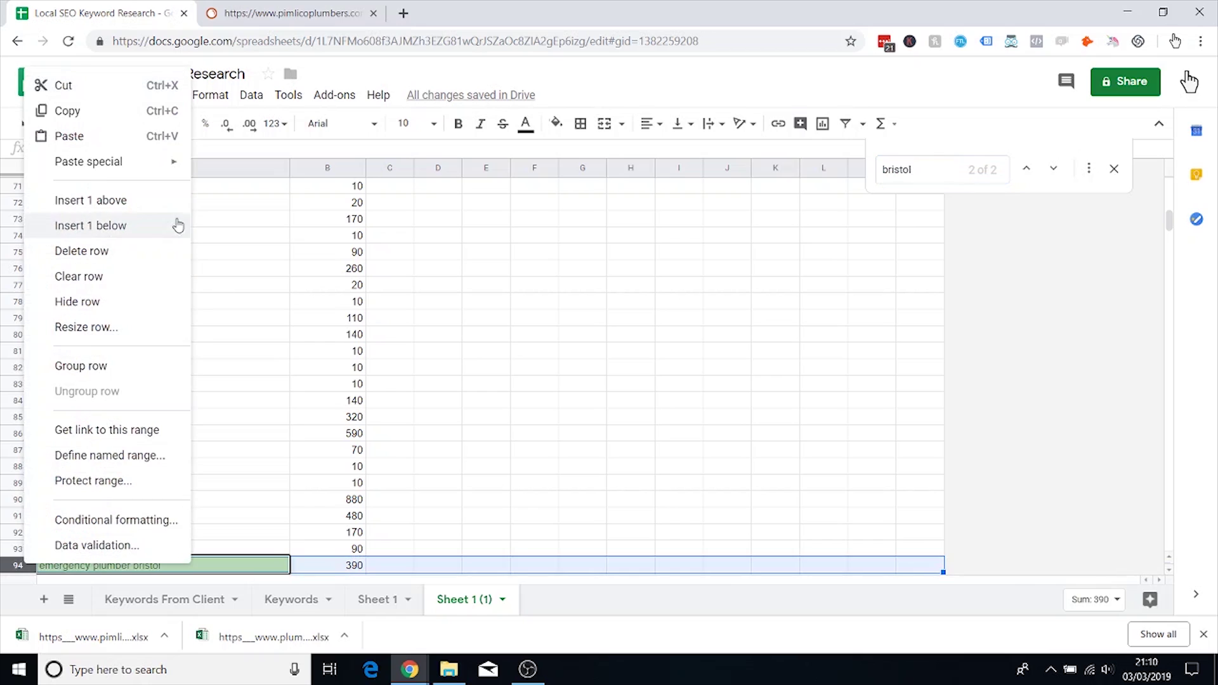
{"action": "left_click", "coordinate": [126, 251]}
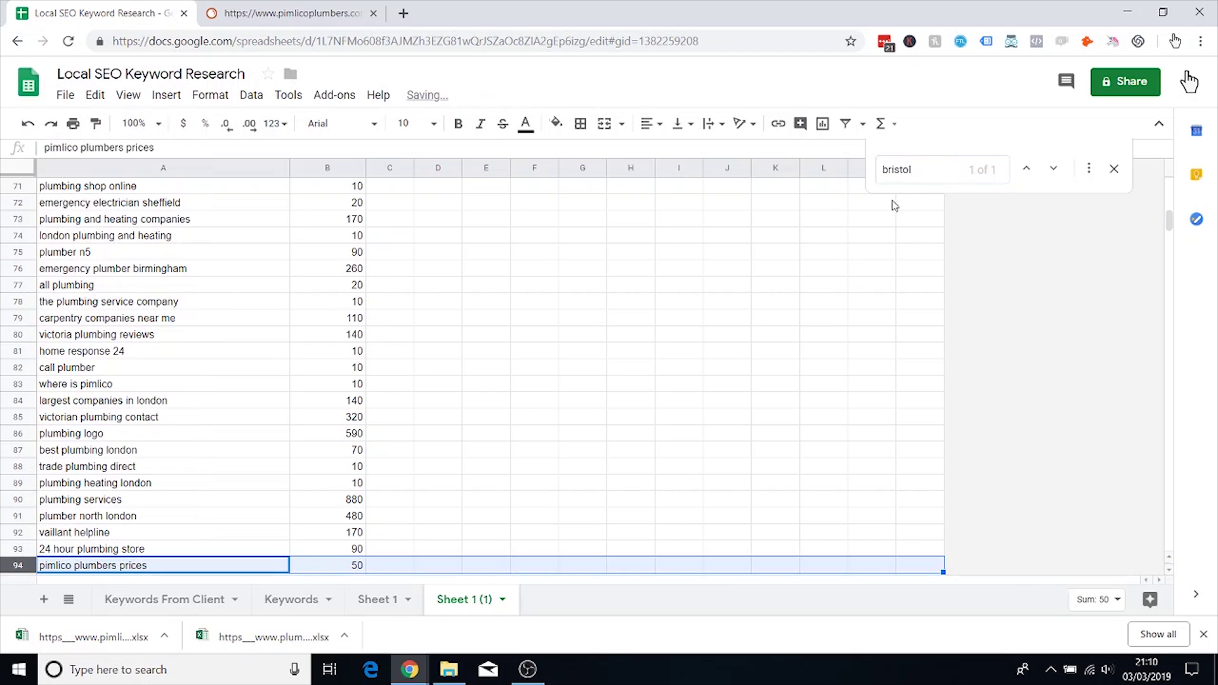
Step: Go to the remaining "bristol" match and delete the "24 hour plumber bristol" row
{"action": "left_click", "coordinate": [1022, 168]}
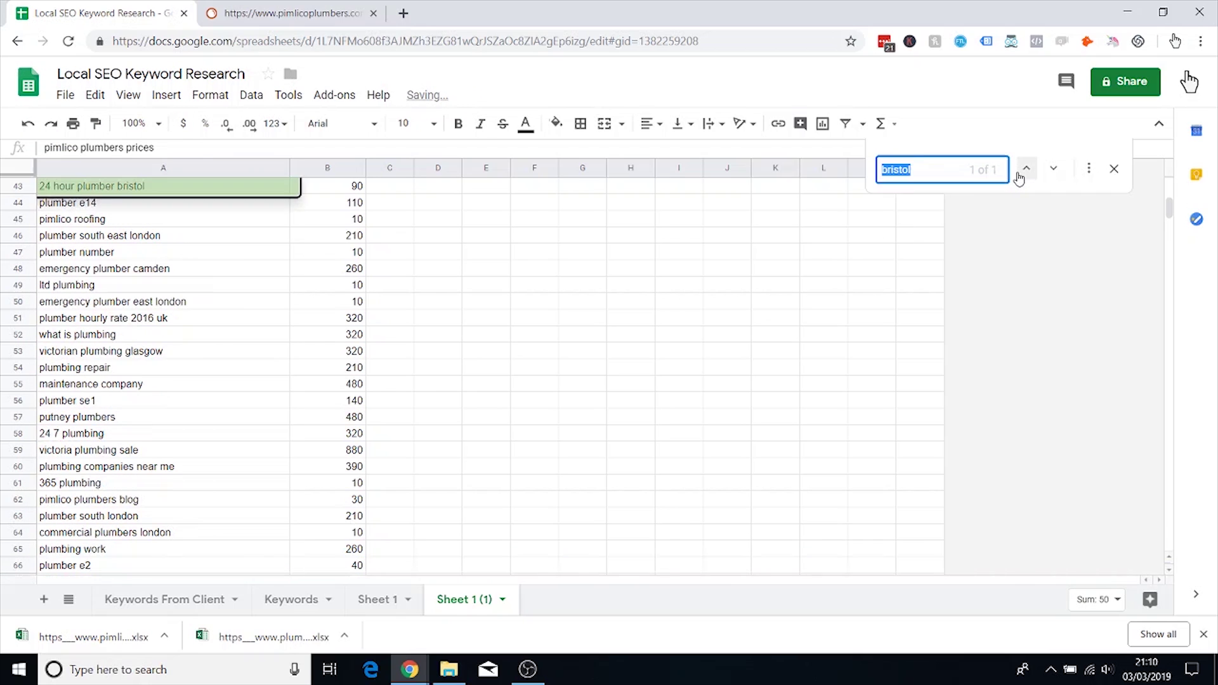
{"action": "left_click", "coordinate": [20, 184]}
{"action": "right_click", "coordinate": [20, 184]}
{"action": "left_click", "coordinate": [95, 367]}
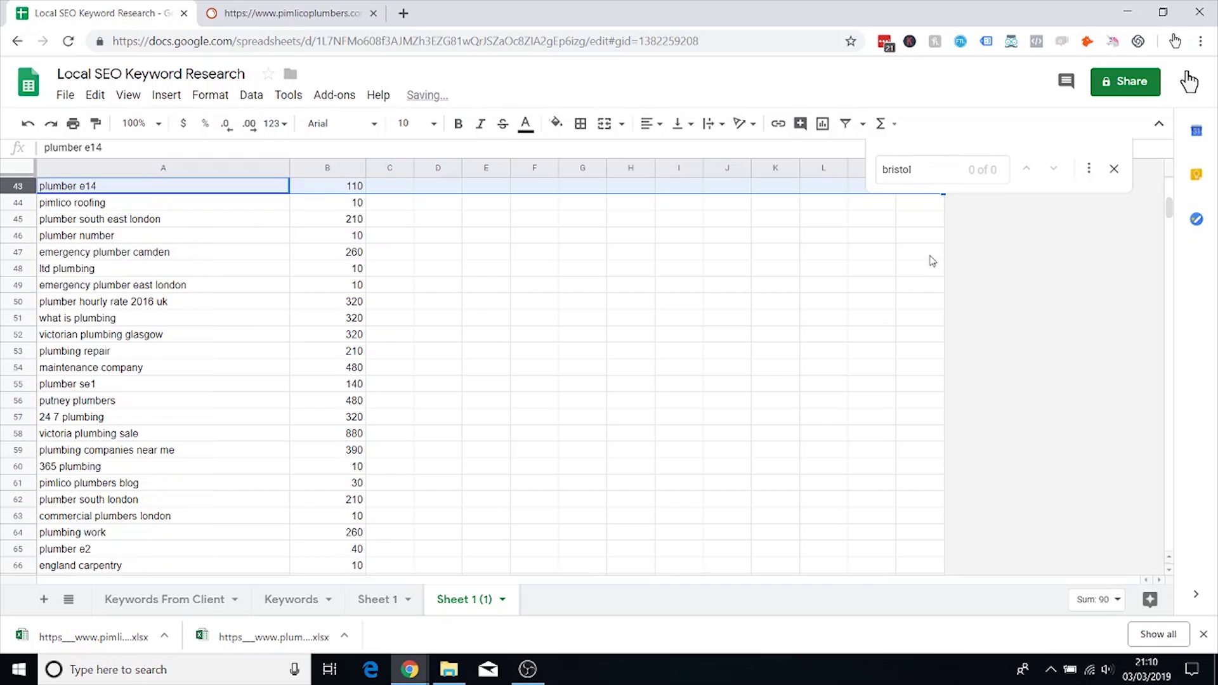
Step: Close the "bristol" search and delete the "plumber hourly rate 2016 uk" row
{"action": "left_click", "coordinate": [1113, 170]}
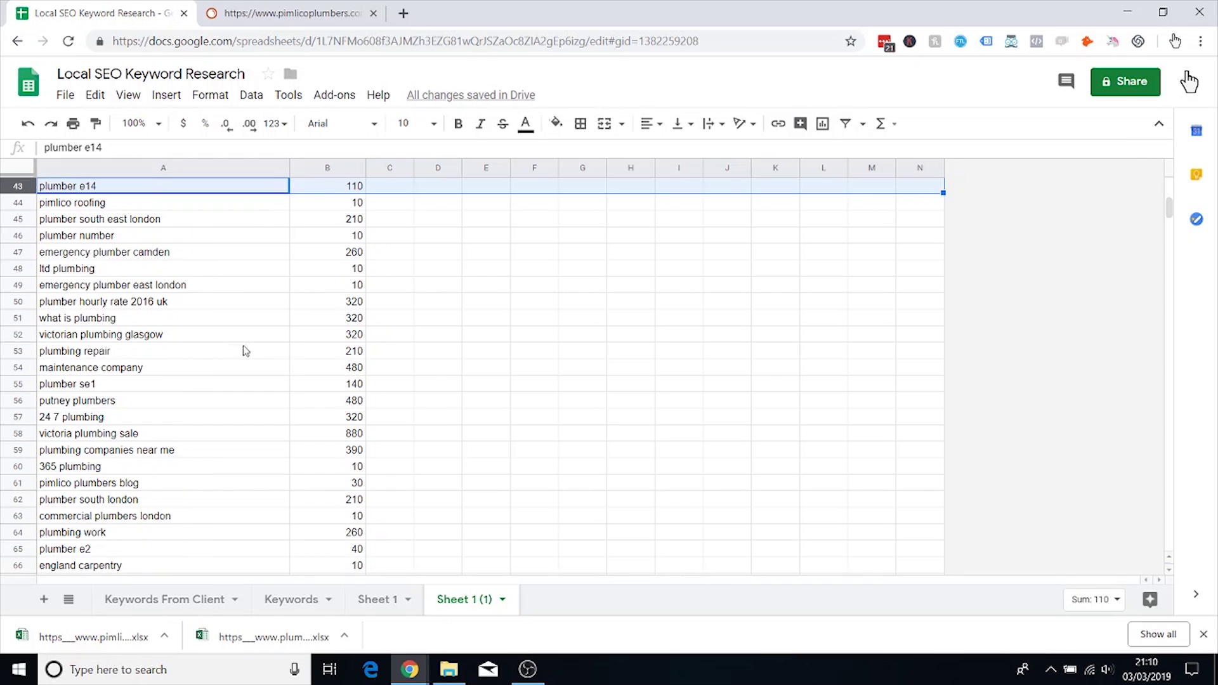
{"action": "left_click", "coordinate": [30, 299]}
{"action": "right_click", "coordinate": [30, 298]}
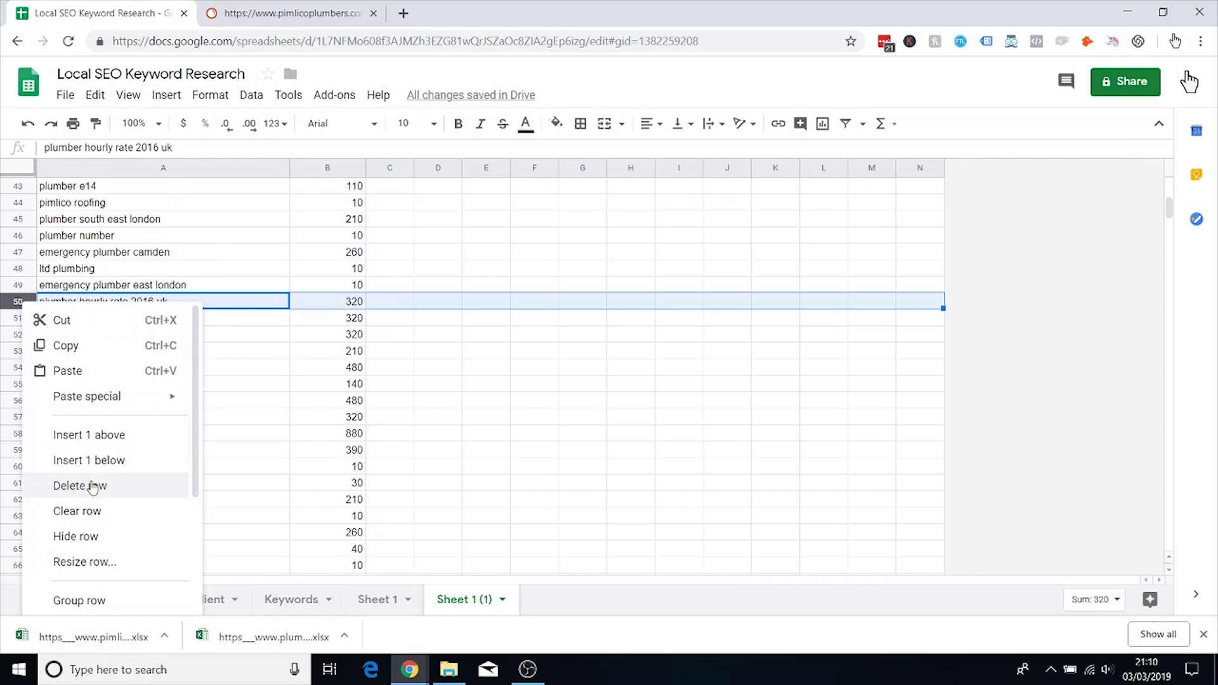
{"action": "left_click", "coordinate": [124, 487]}
{"action": "left_click", "coordinate": [105, 304]}
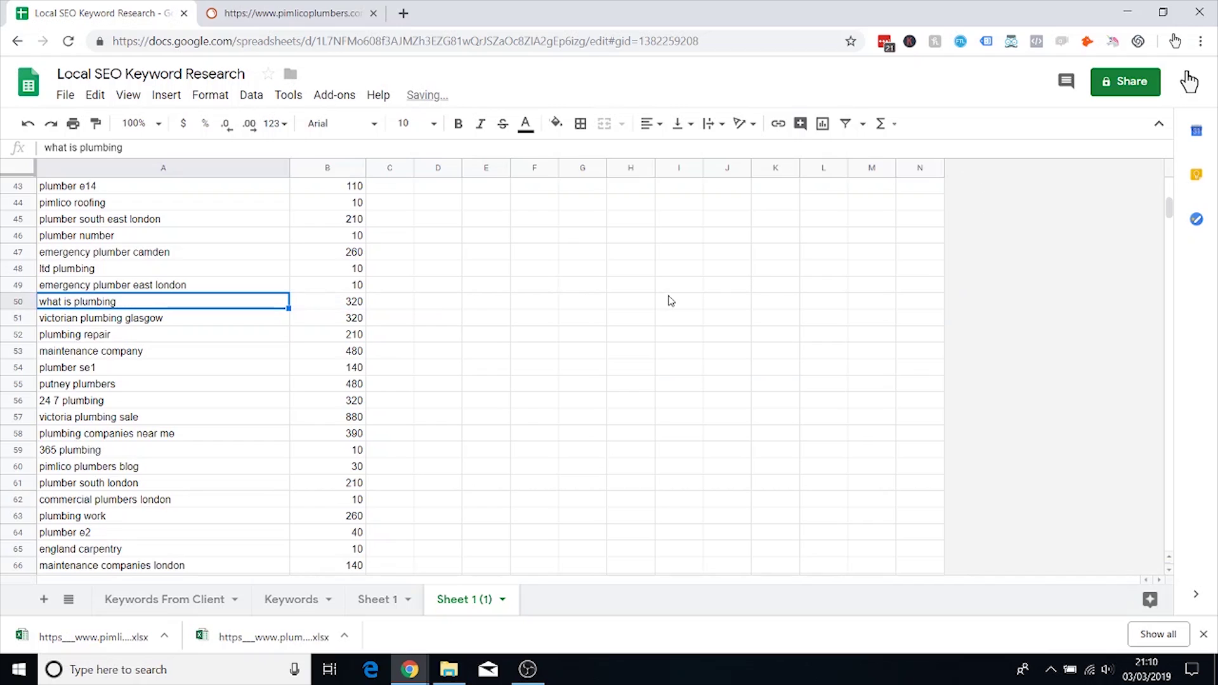
Step: Search the sheet for "how", then for "what", and delete the "what is plumbing" row
{"action": "key", "text": "ctrl+f"}
{"action": "scroll", "coordinate": [566, 330], "scroll_direction": "down", "scroll_amount": 1}
{"action": "type", "text": "how"}
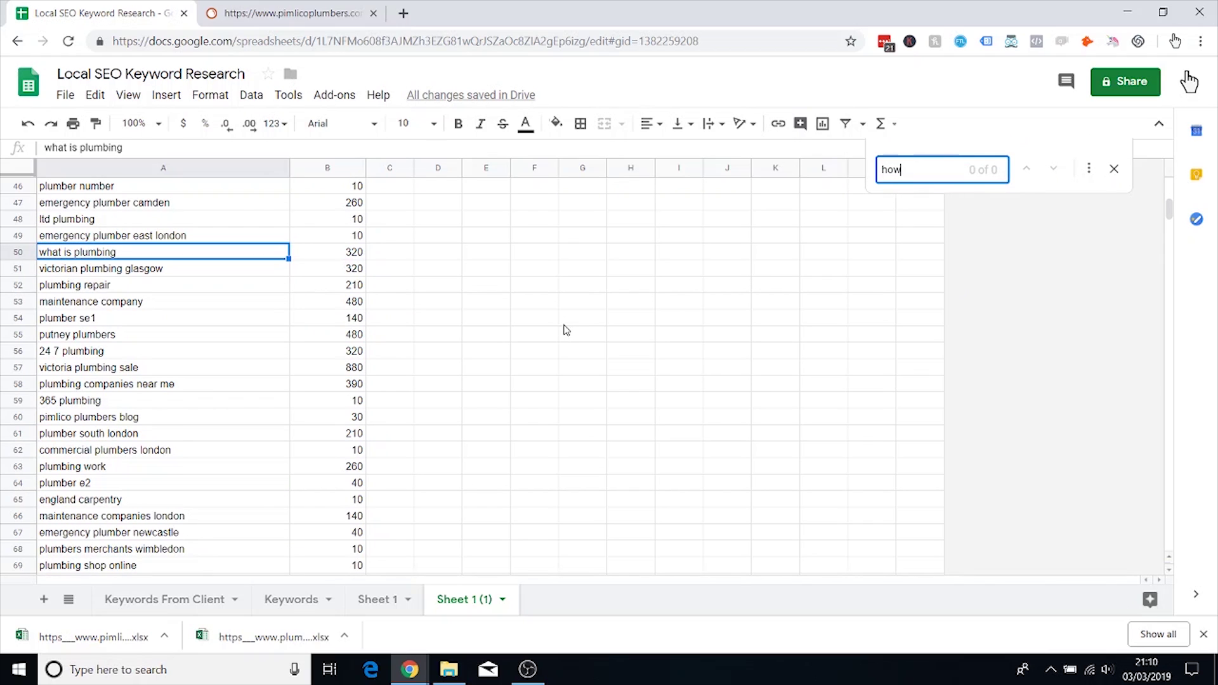
{"action": "key", "text": "BackSpace"}
{"action": "key", "text": "BackSpace"}
{"action": "key", "text": "BackSpace"}
{"action": "type", "text": "what"}
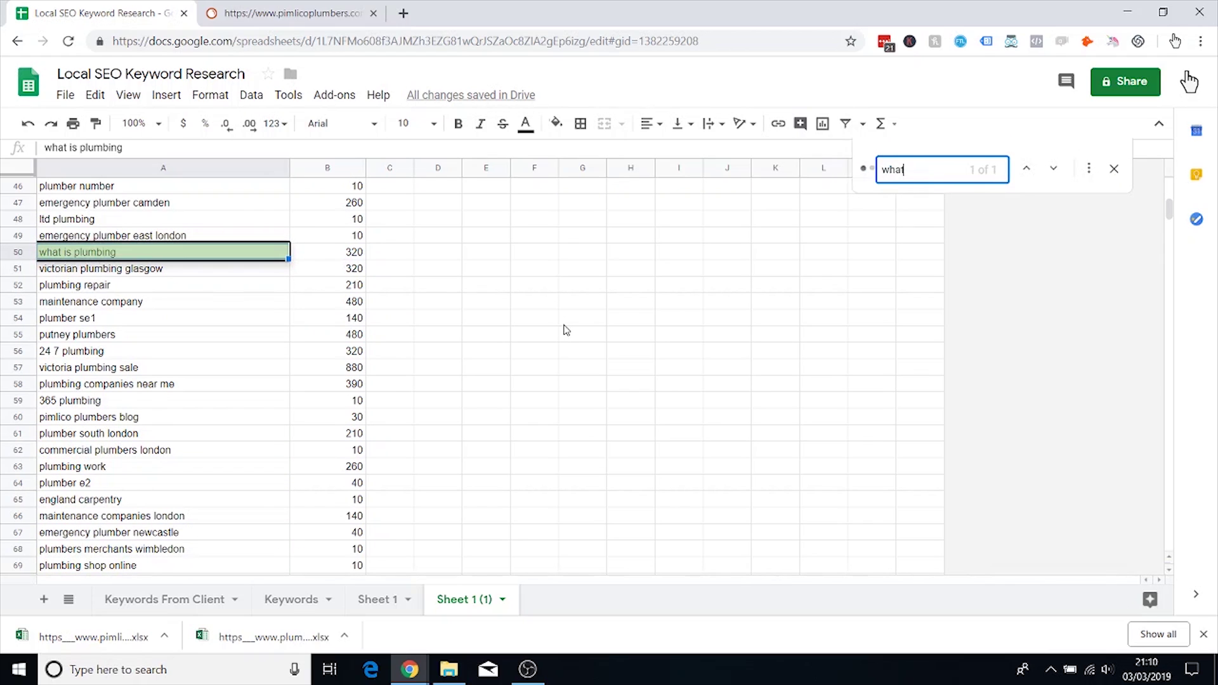
{"action": "right_click", "coordinate": [19, 255]}
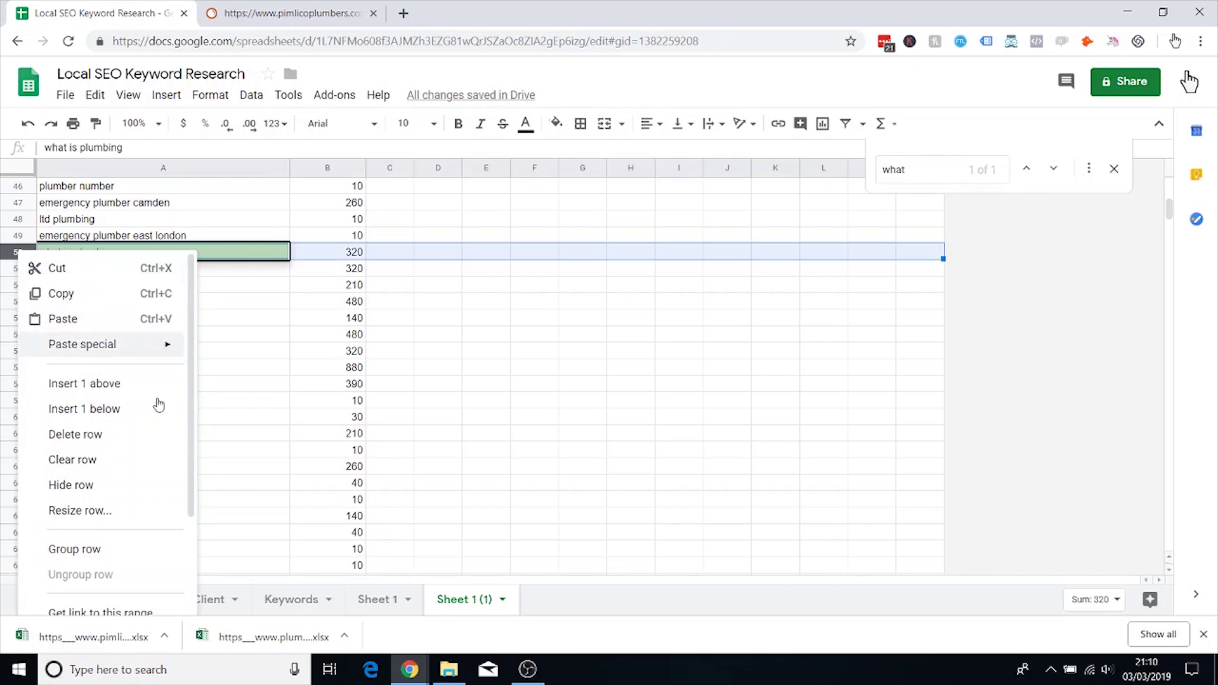
{"action": "left_click", "coordinate": [112, 435]}
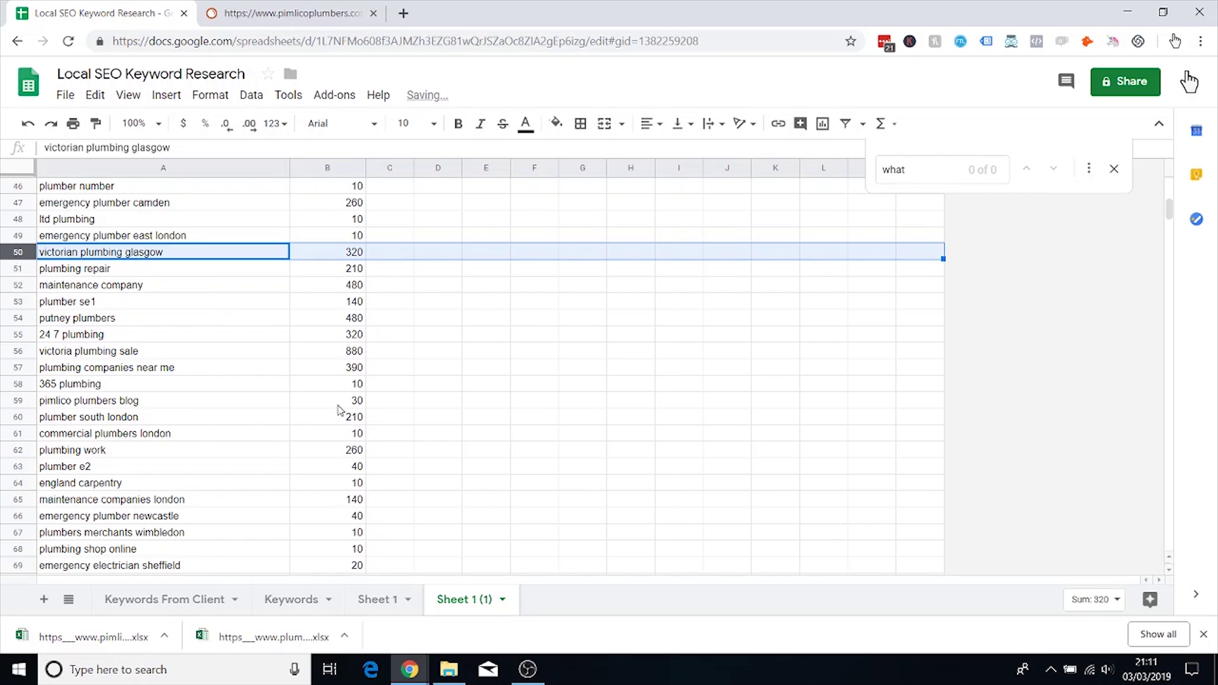
Step: Search the sheet for "victorian" instead and delete the "victorian plumbing glasgow" row
{"action": "double_click", "coordinate": [915, 175]}
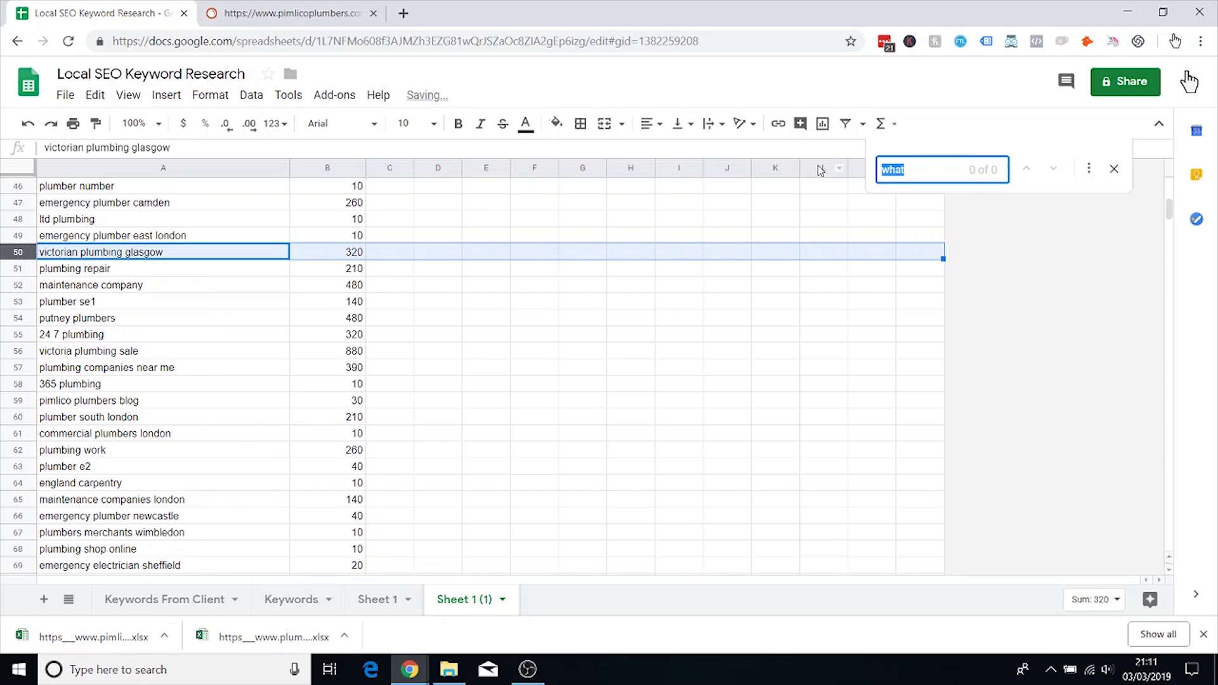
{"action": "type", "text": "victorian"}
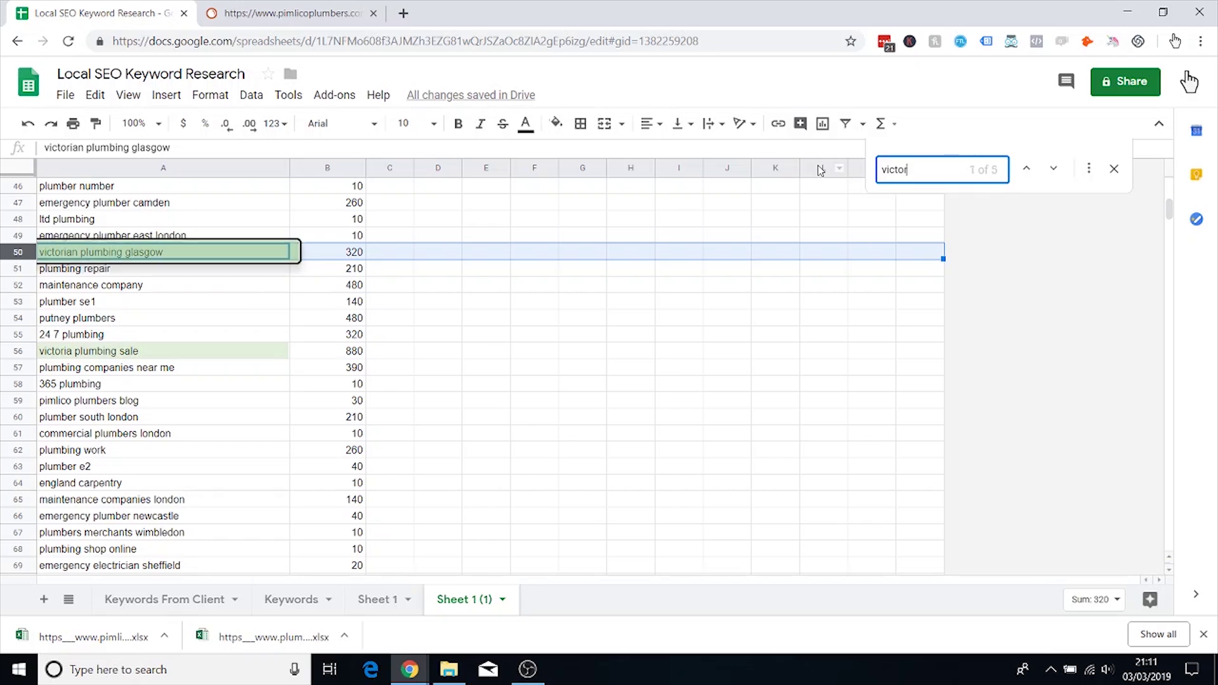
{"action": "right_click", "coordinate": [21, 251]}
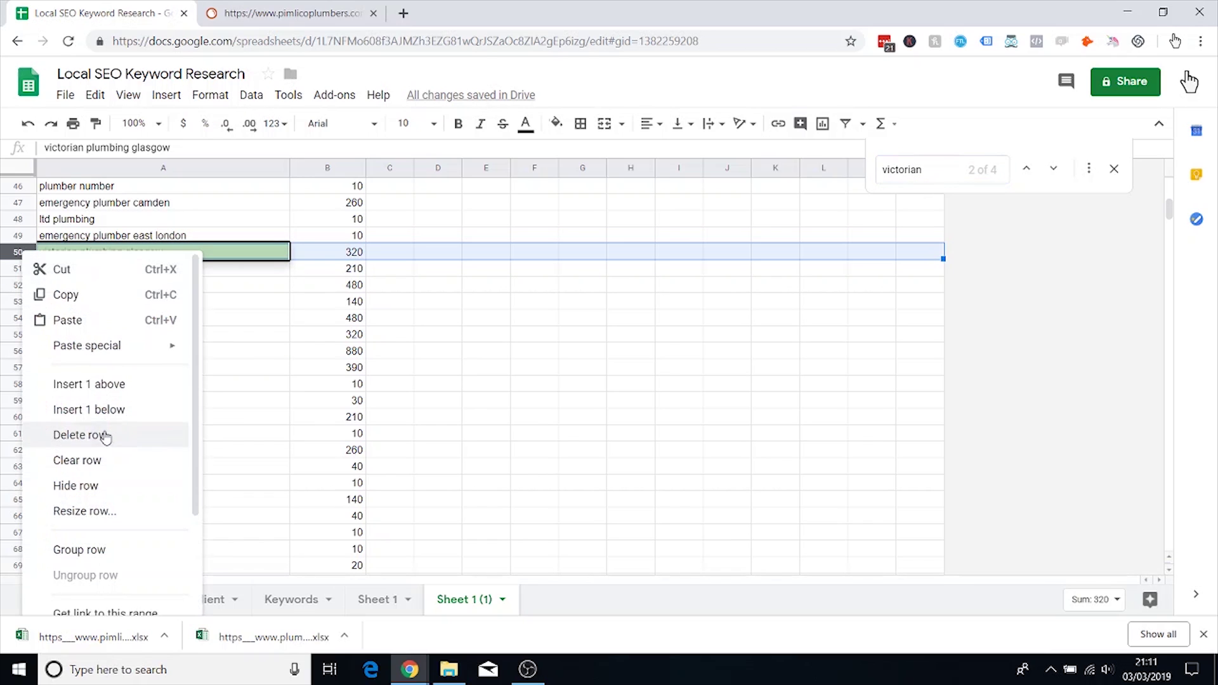
{"action": "left_click", "coordinate": [106, 436]}
Step: Go through the next "victorian" matches, deleting the "victorian plumbing contact" and "victorian plumbing near me" rows
{"action": "left_click", "coordinate": [1054, 170]}
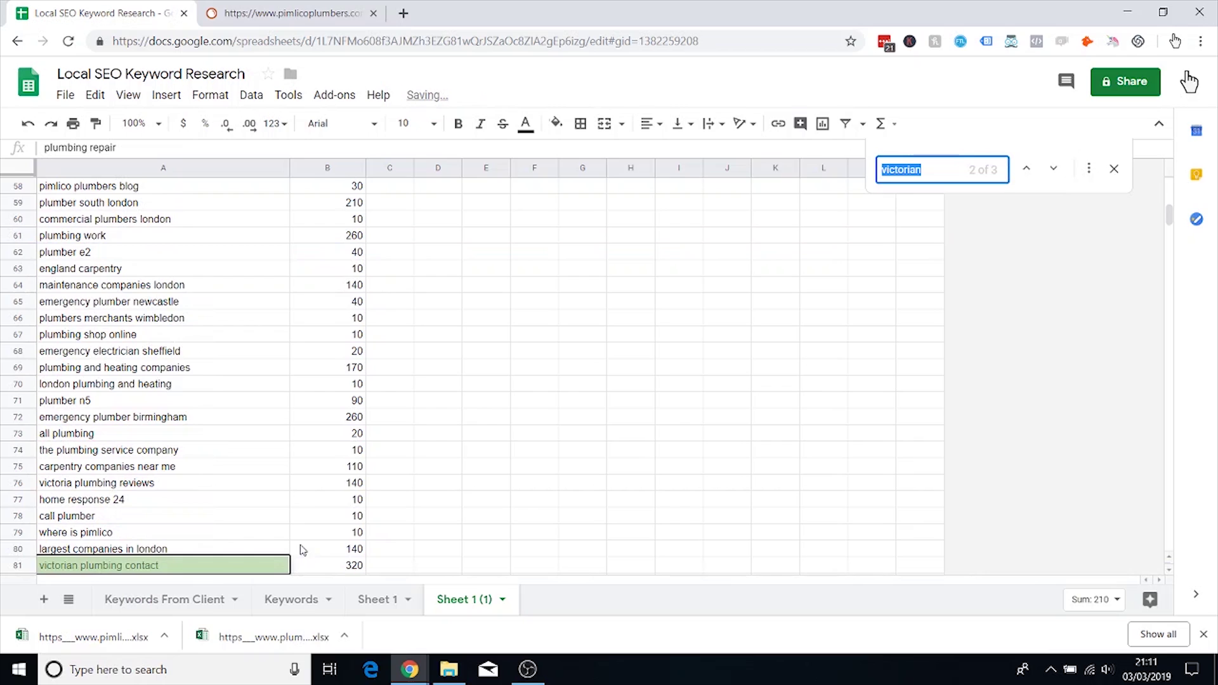
{"action": "left_click", "coordinate": [18, 566]}
{"action": "right_click", "coordinate": [17, 567]}
{"action": "left_click", "coordinate": [64, 252]}
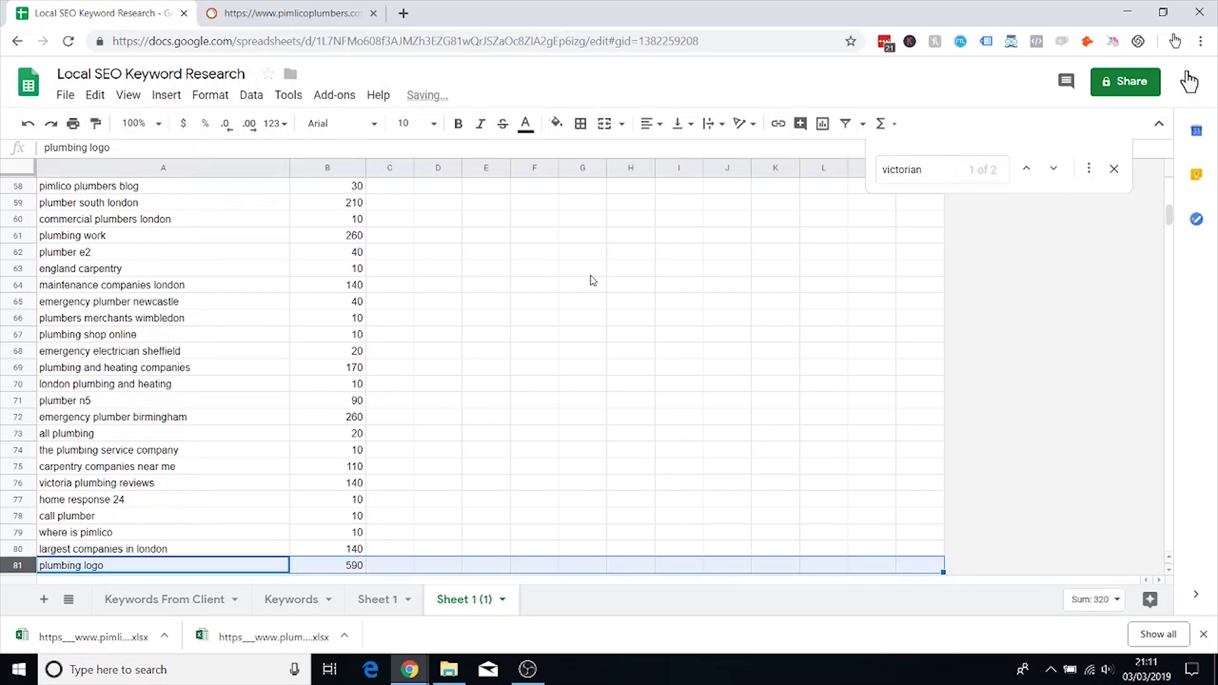
{"action": "left_click", "coordinate": [1054, 170]}
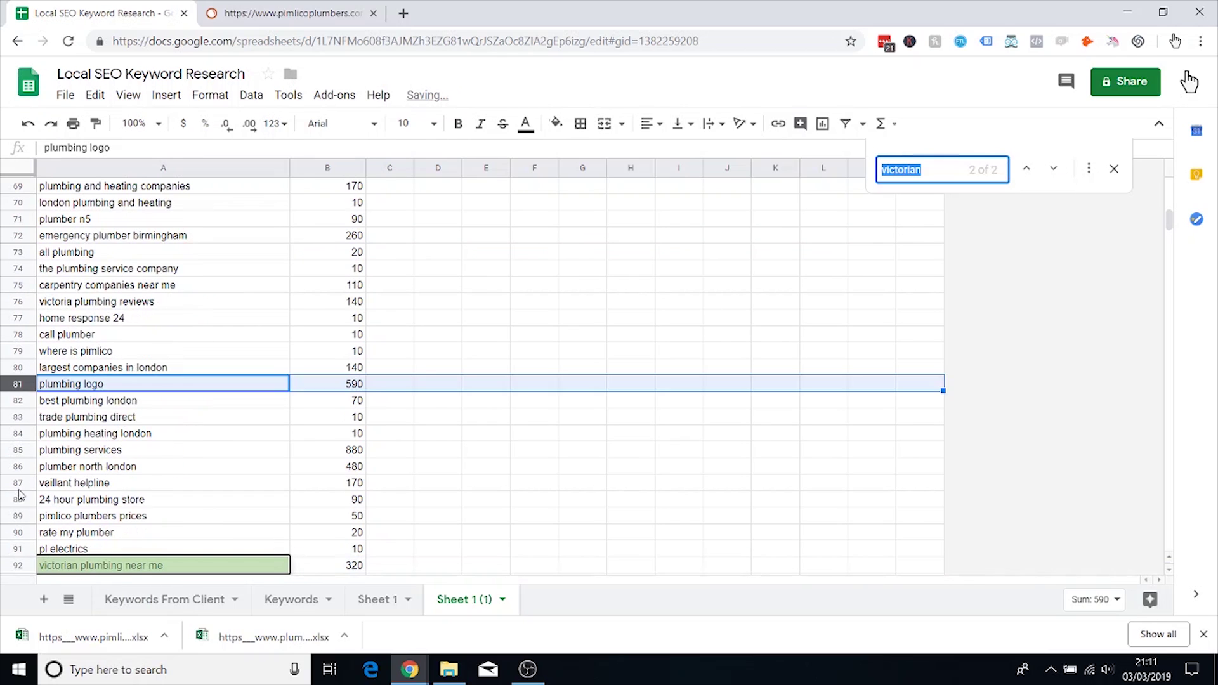
{"action": "left_click", "coordinate": [21, 566]}
{"action": "right_click", "coordinate": [21, 566]}
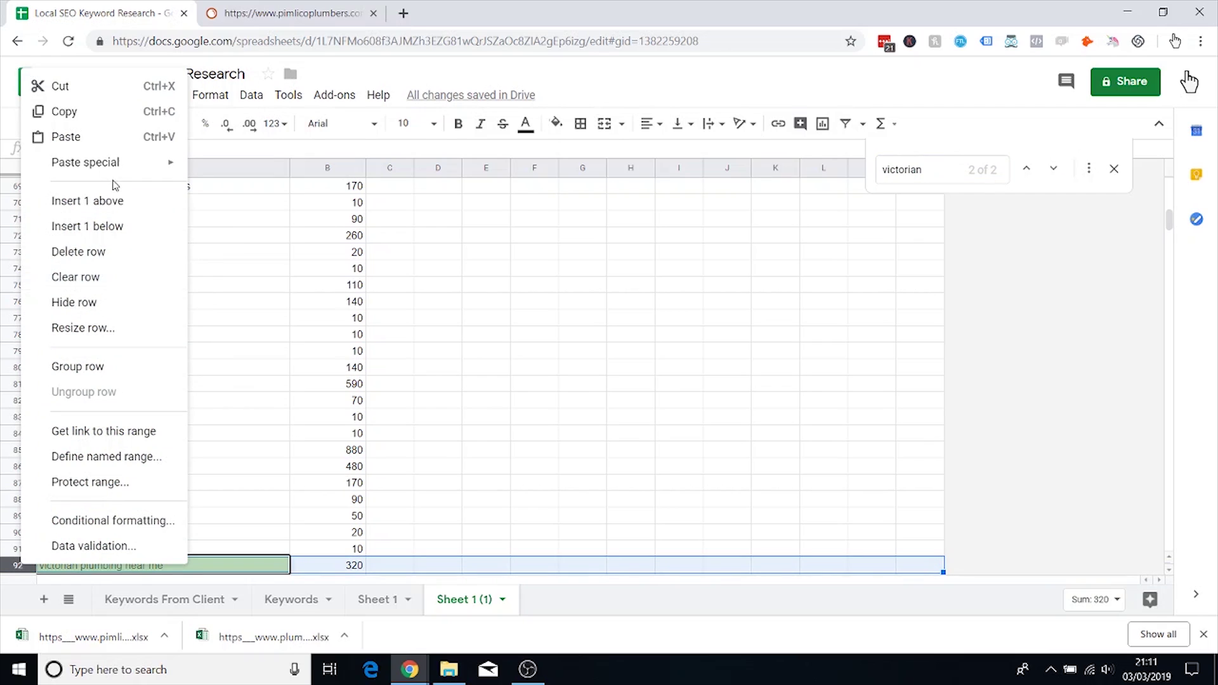
{"action": "left_click", "coordinate": [109, 251]}
Step: Go to the remaining "victorian" match, delete the "victorian plumbing head office" row and close the search
{"action": "left_click", "coordinate": [1053, 169]}
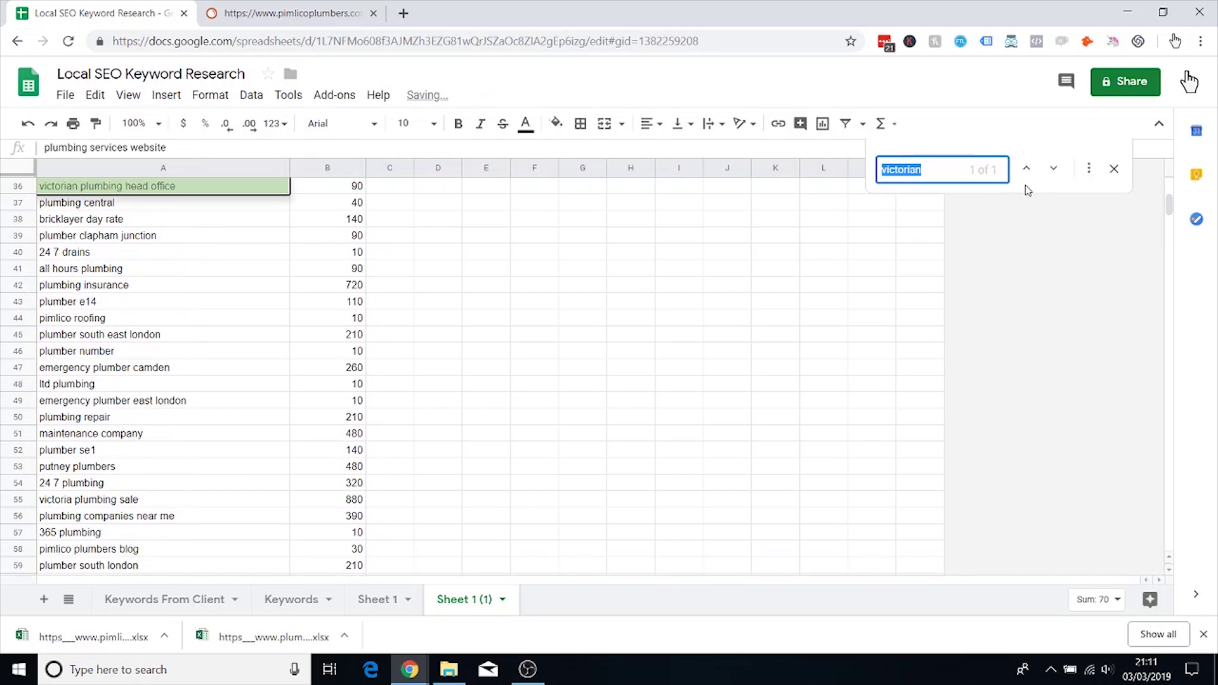
{"action": "left_click", "coordinate": [19, 186]}
{"action": "right_click", "coordinate": [19, 187]}
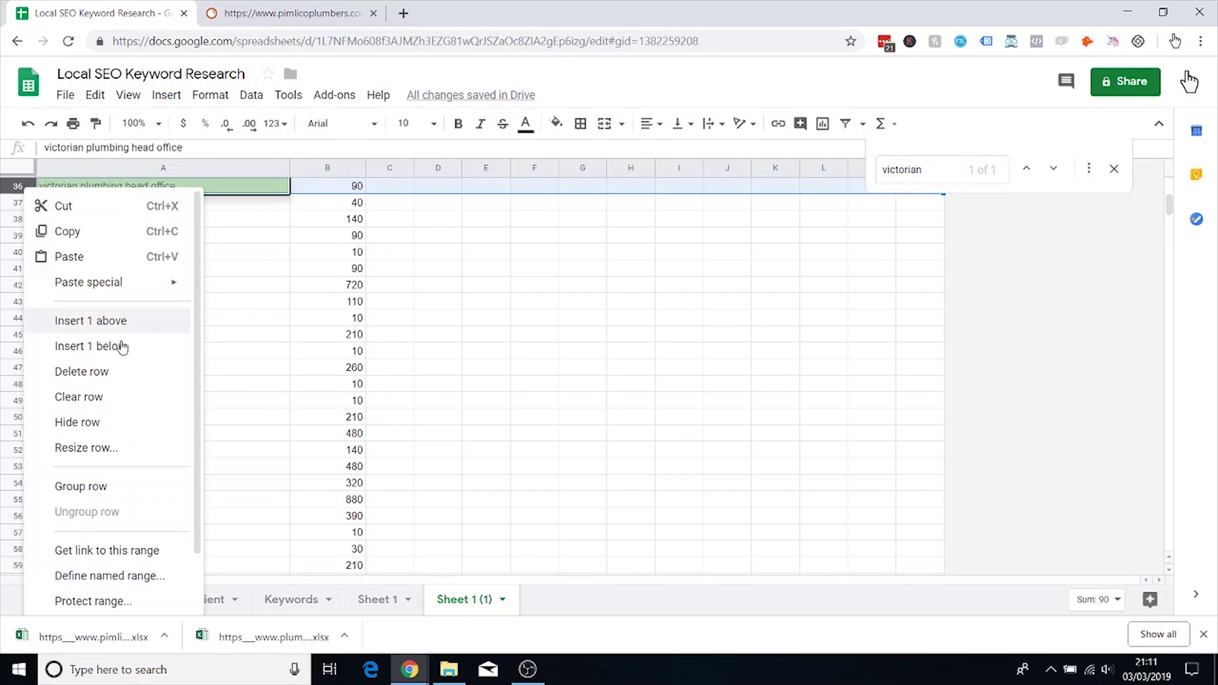
{"action": "left_click", "coordinate": [118, 380]}
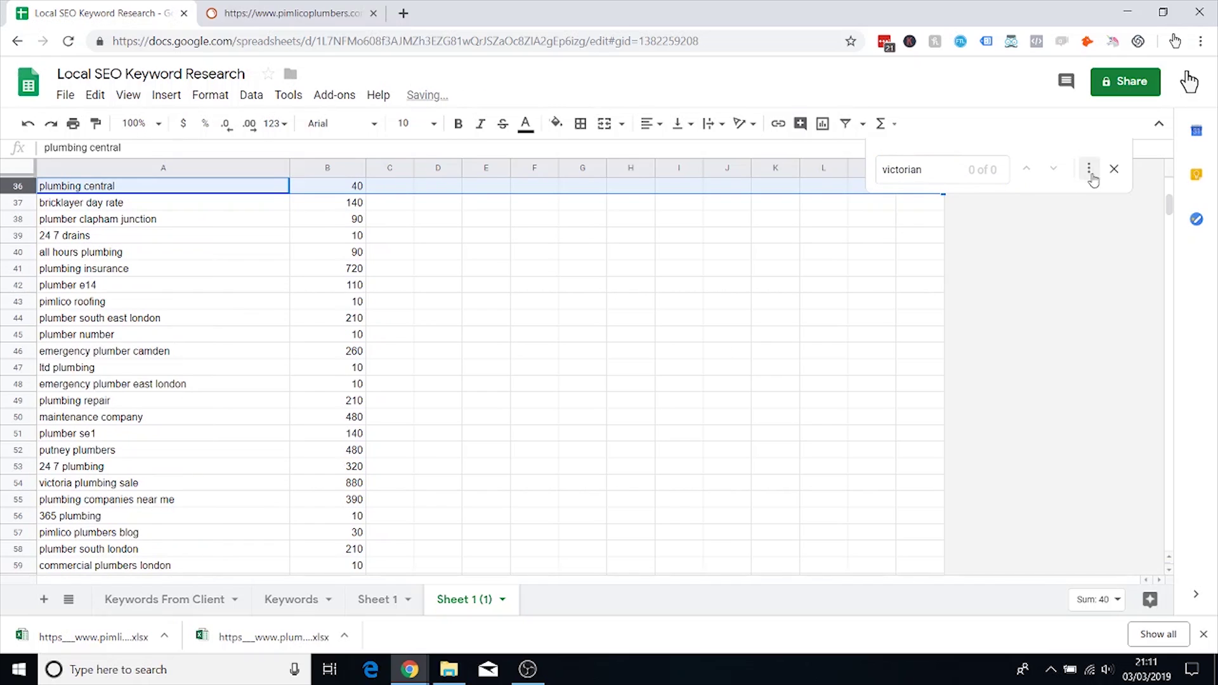
{"action": "left_click", "coordinate": [1114, 169]}
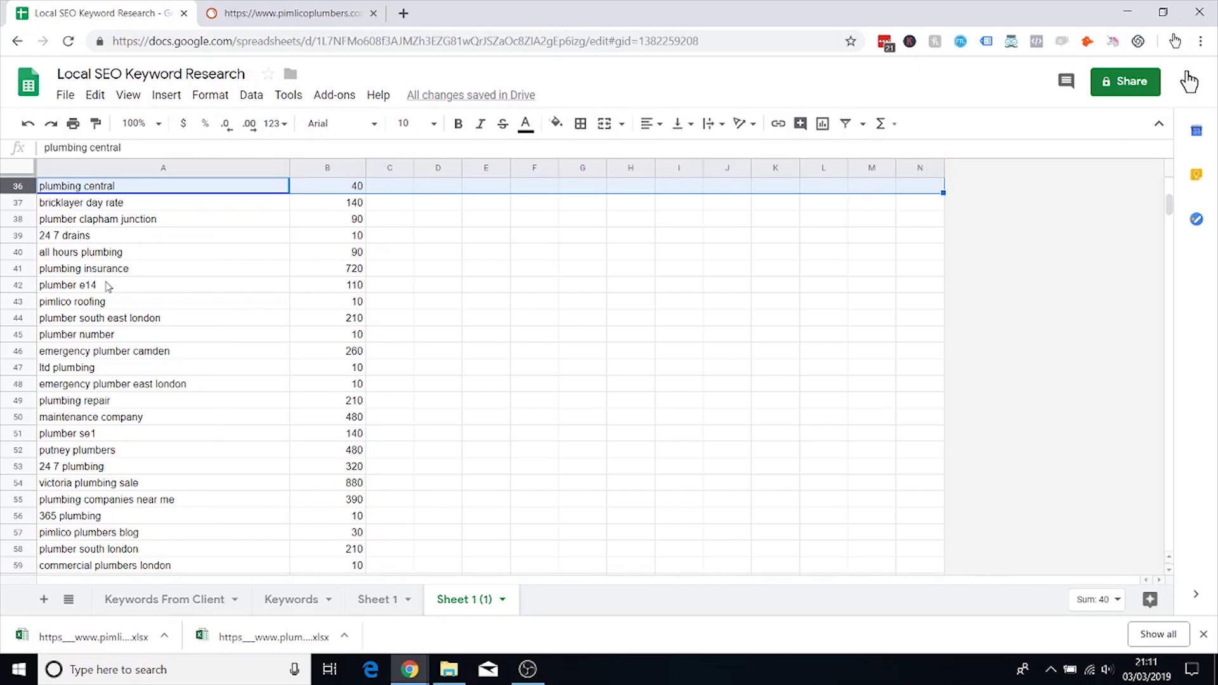
Step: Review the keywords from the start of the list and delete the "i & s heating & plumbing" row
{"action": "scroll", "coordinate": [253, 321], "scroll_direction": "up", "scroll_amount": 10}
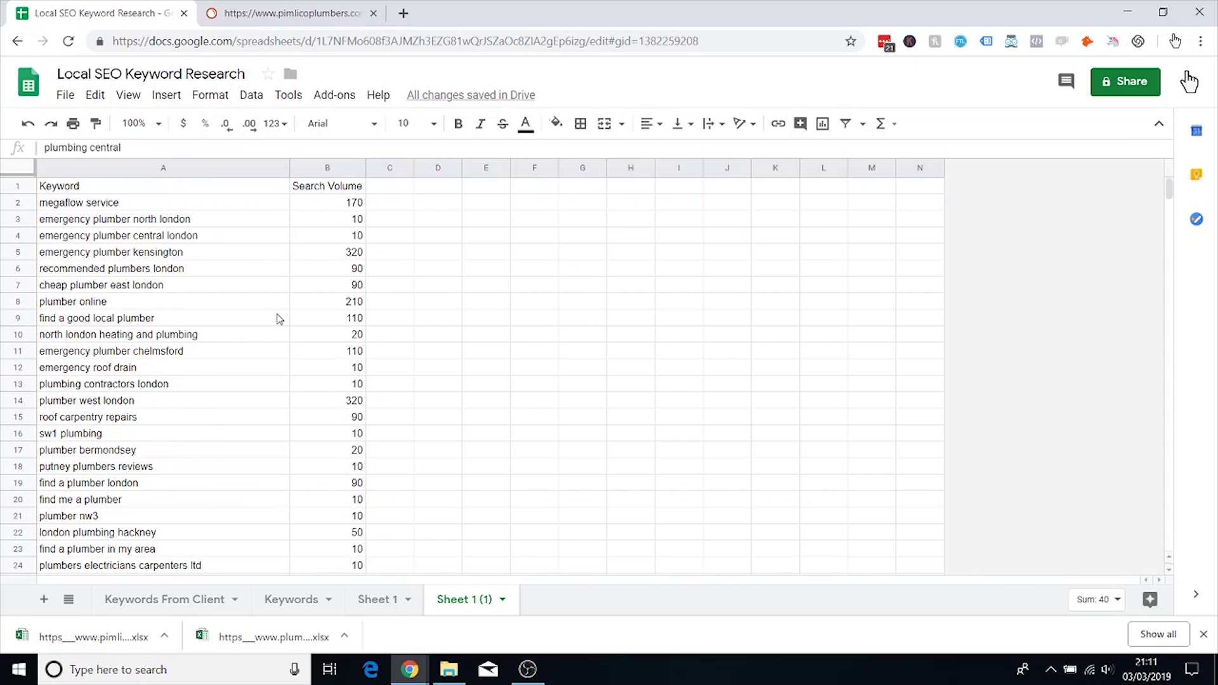
{"action": "scroll", "coordinate": [202, 334], "scroll_direction": "down", "scroll_amount": 1}
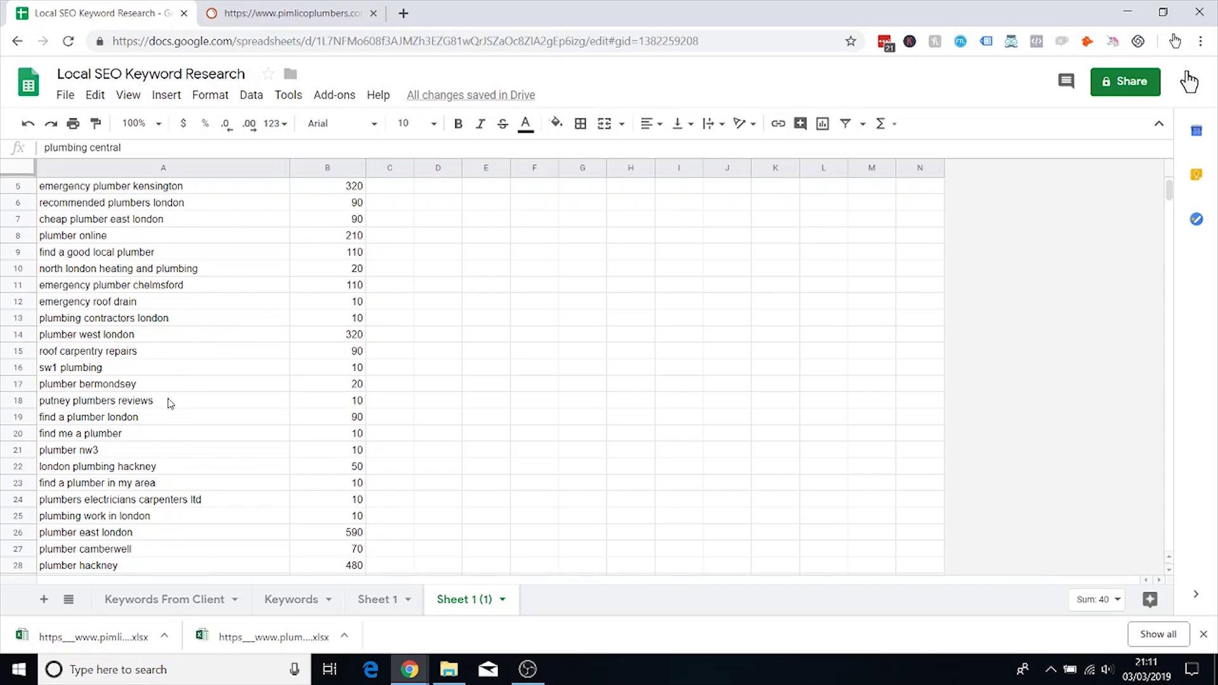
{"action": "scroll", "coordinate": [168, 419], "scroll_direction": "down", "scroll_amount": 1}
{"action": "scroll", "coordinate": [168, 427], "scroll_direction": "down", "scroll_amount": 2}
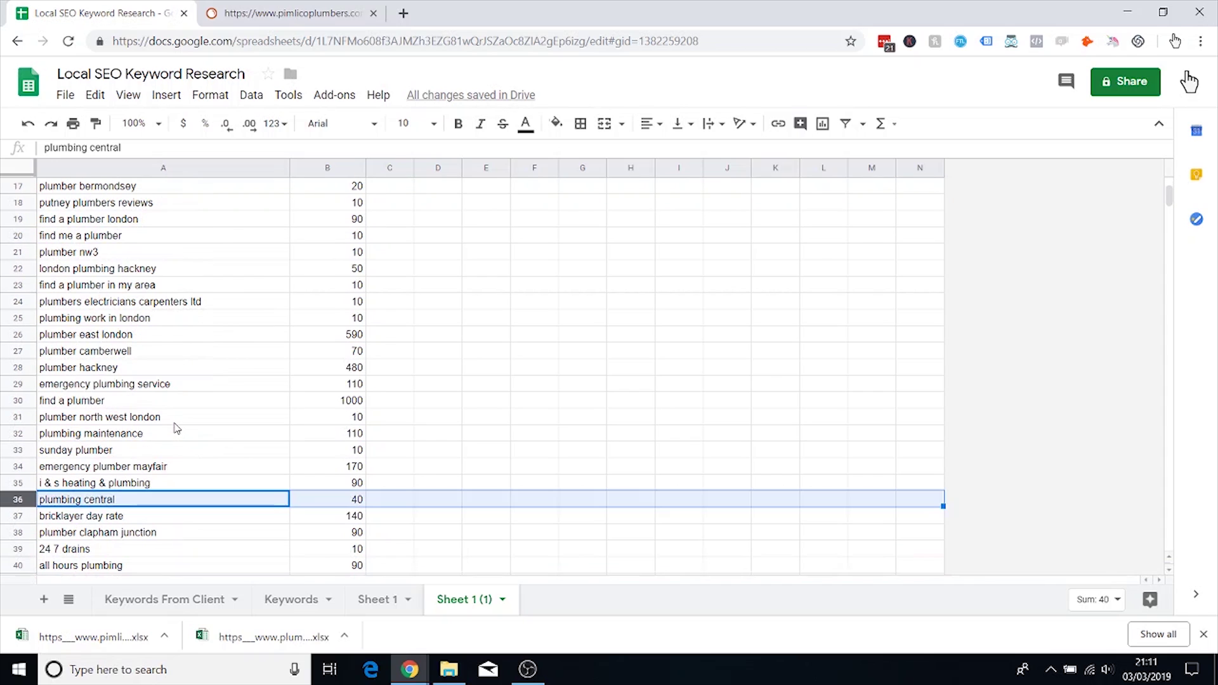
{"action": "left_click", "coordinate": [28, 483]}
{"action": "right_click", "coordinate": [22, 483]}
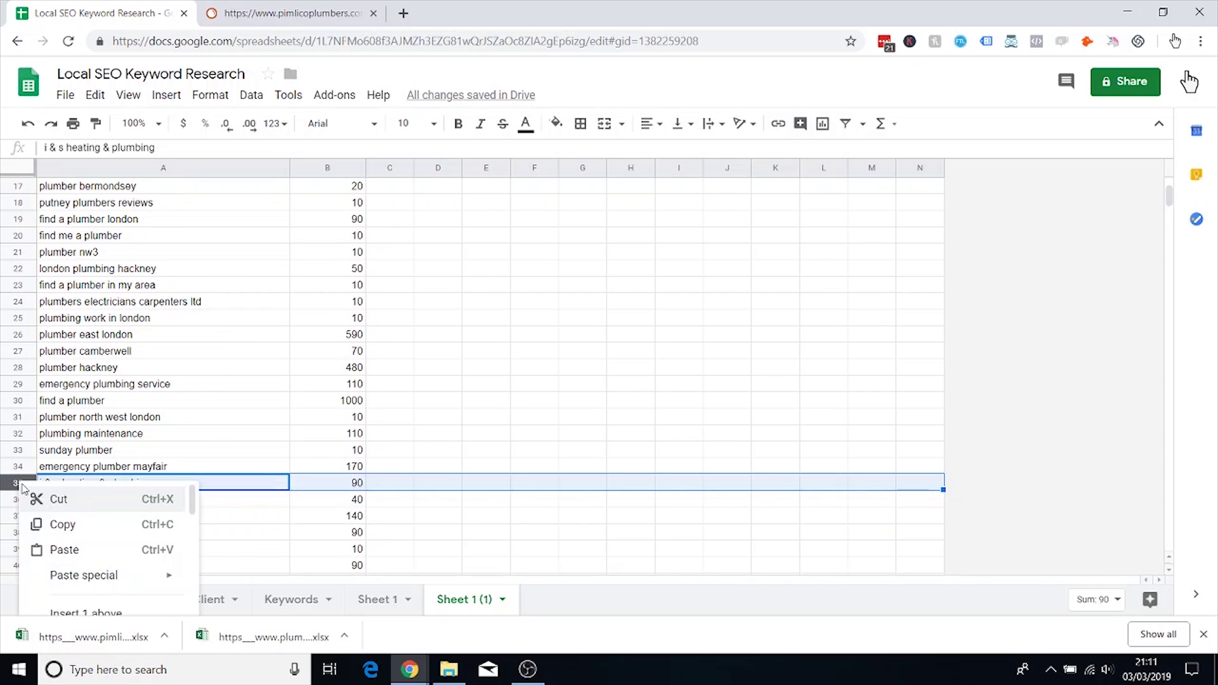
{"action": "scroll", "coordinate": [91, 594], "scroll_direction": "down", "scroll_amount": 3}
{"action": "left_click", "coordinate": [95, 504]}
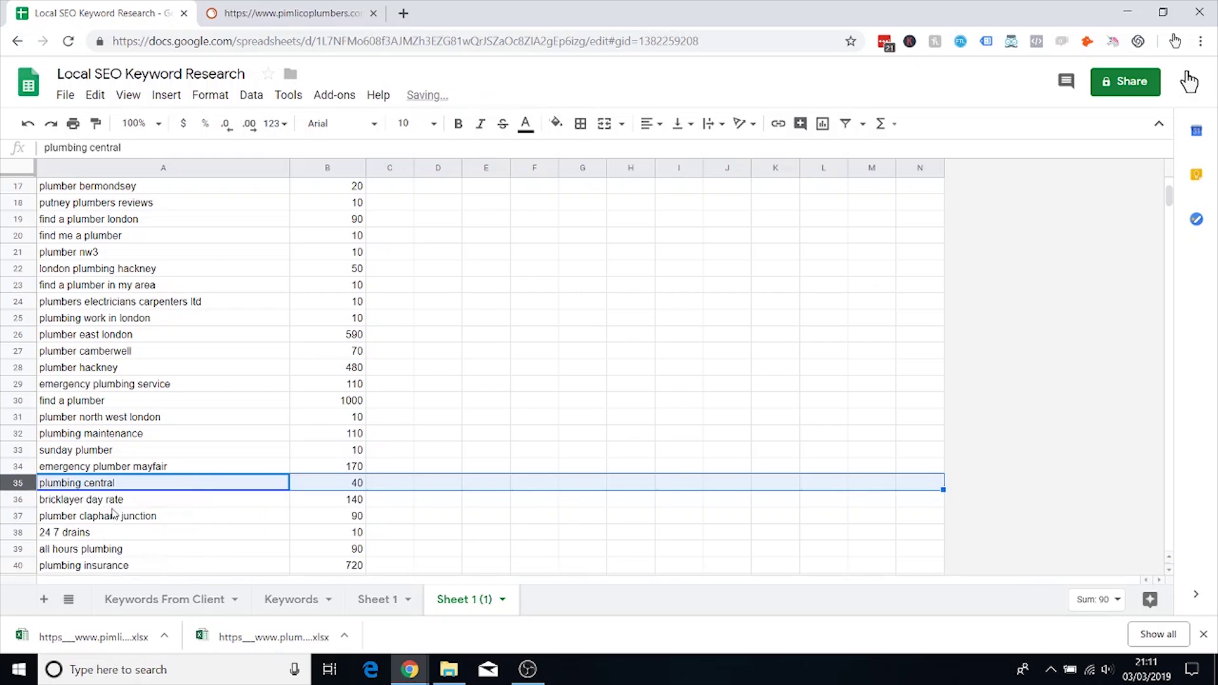
Step: Dismiss the browser's downloads bar and delete the "bricklayer day rate" row
{"action": "scroll", "coordinate": [311, 378], "scroll_direction": "down", "scroll_amount": 3}
{"action": "left_click", "coordinate": [1203, 635]}
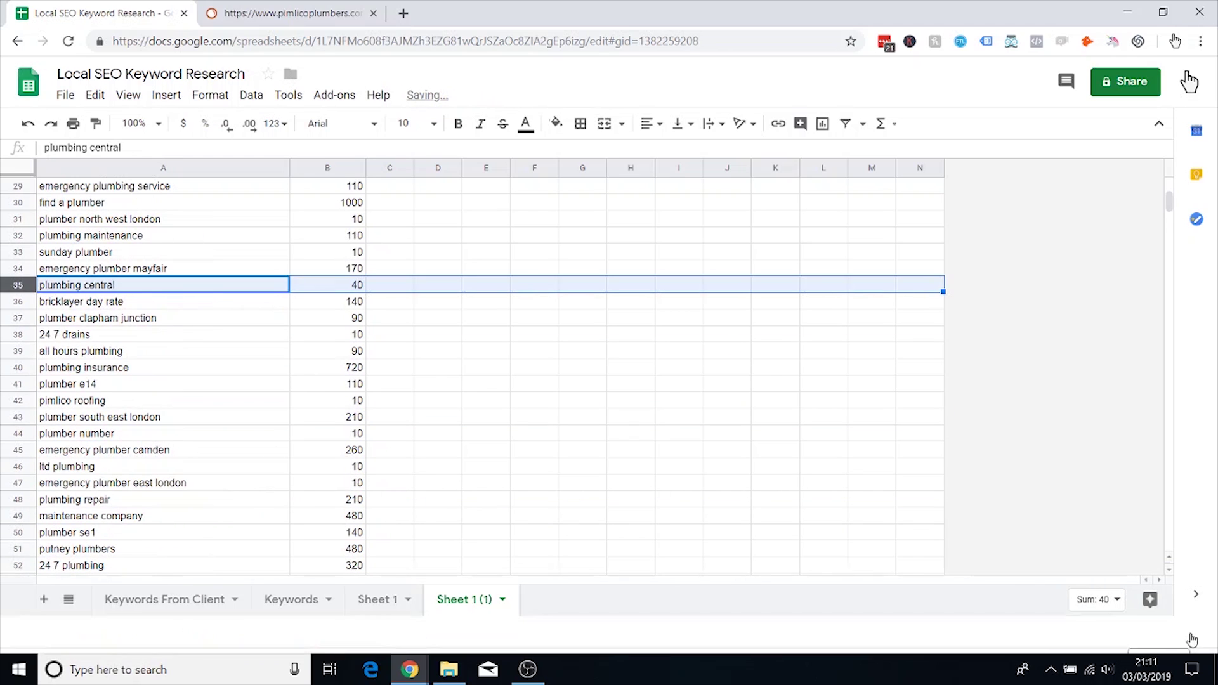
{"action": "scroll", "coordinate": [635, 413], "scroll_direction": "down", "scroll_amount": 1}
{"action": "left_click", "coordinate": [57, 238]}
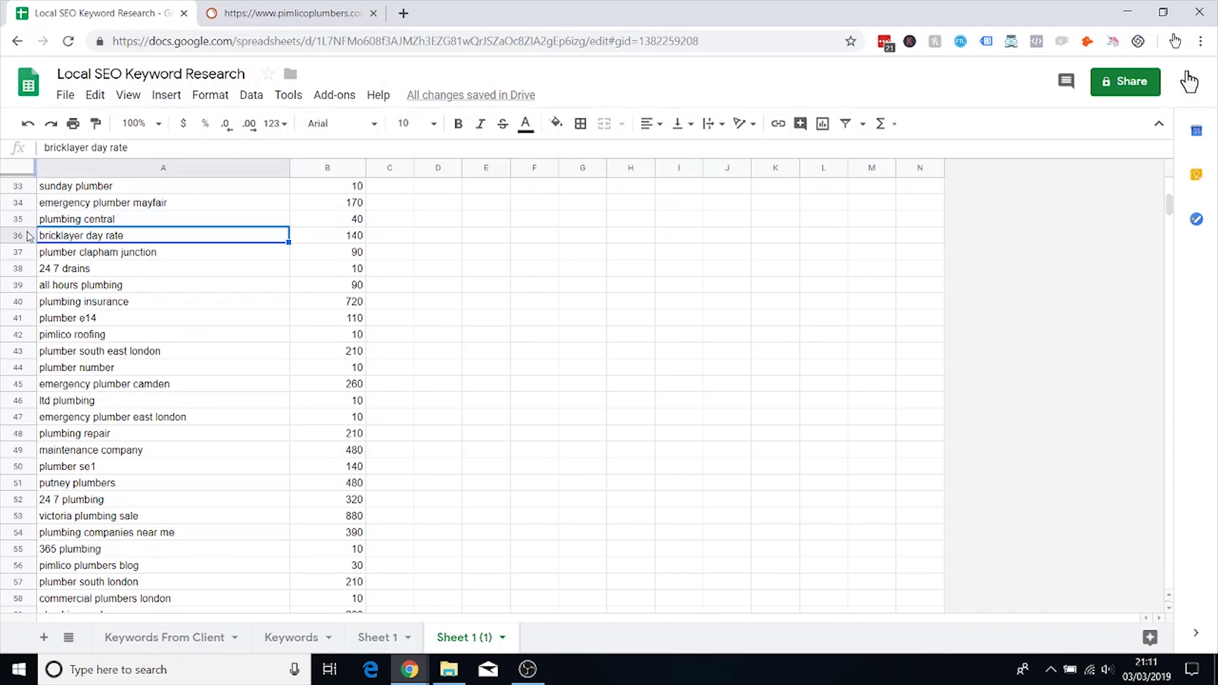
{"action": "left_click", "coordinate": [18, 235]}
{"action": "right_click", "coordinate": [17, 236]}
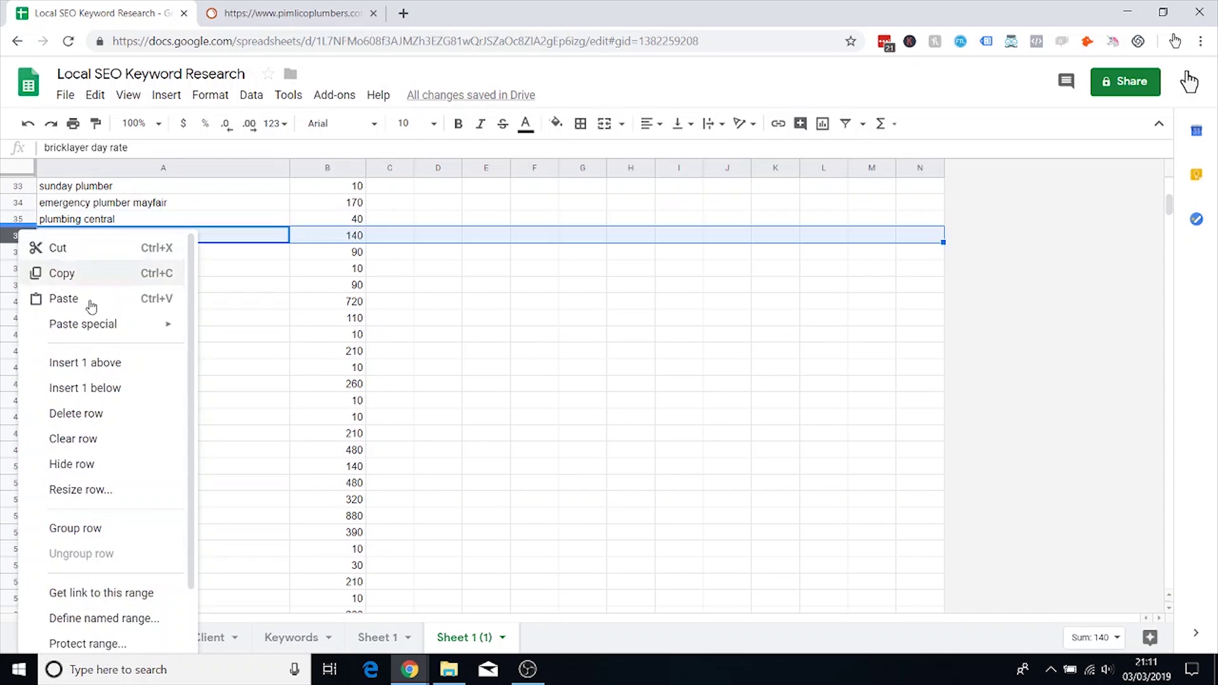
{"action": "left_click", "coordinate": [95, 413]}
Step: Search the sheet for "day ra", change the search to "rate" and delete the "rate my plumber" row
{"action": "left_click", "coordinate": [310, 338]}
{"action": "key", "text": "ctrl+f"}
{"action": "type", "text": "day ra"}
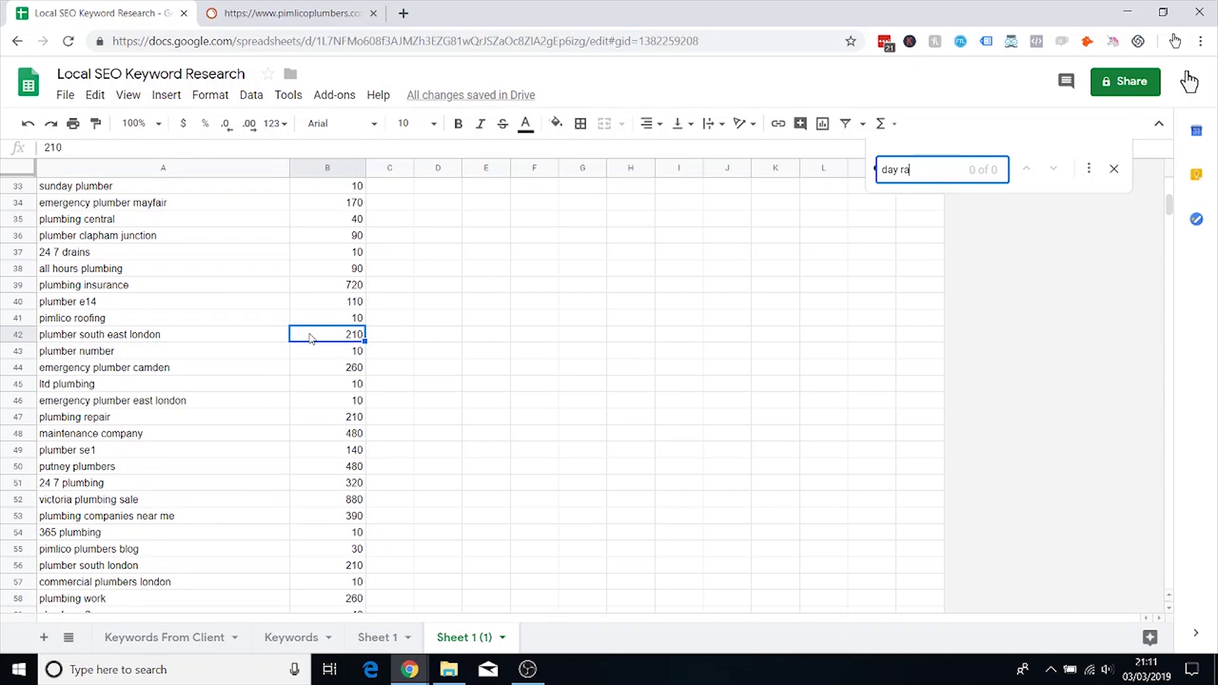
{"action": "key", "text": "BackSpace"}
{"action": "key", "text": "BackSpace"}
{"action": "type", "text": "rate"}
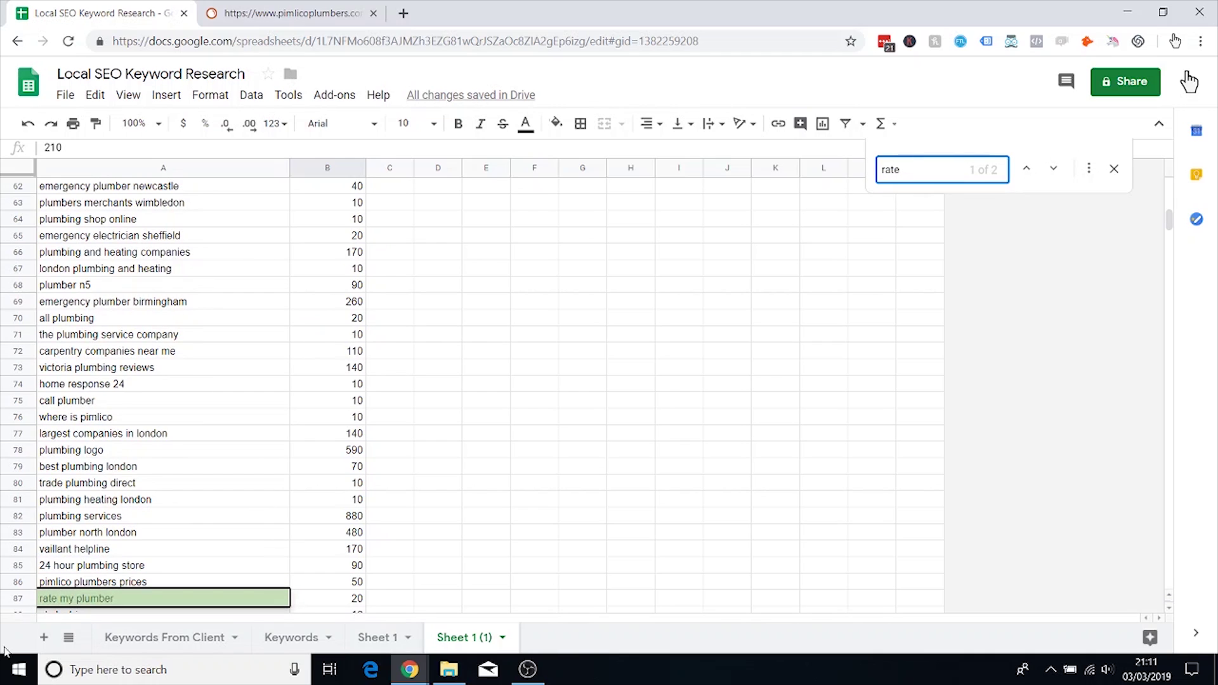
{"action": "left_click", "coordinate": [19, 598]}
{"action": "right_click", "coordinate": [19, 598]}
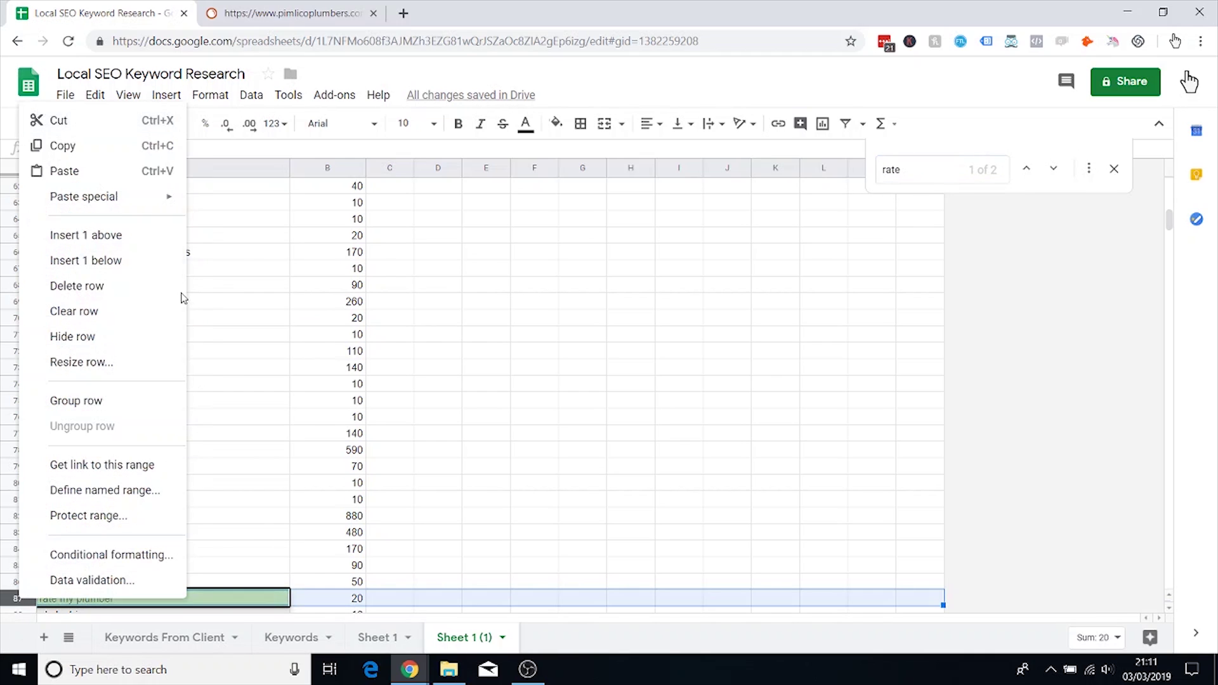
{"action": "left_click", "coordinate": [105, 287]}
Step: Go to the remaining "rate" match, delete the "pimlico plumbers rates" row and close the search
{"action": "scroll", "coordinate": [246, 318], "scroll_direction": "down", "scroll_amount": 3}
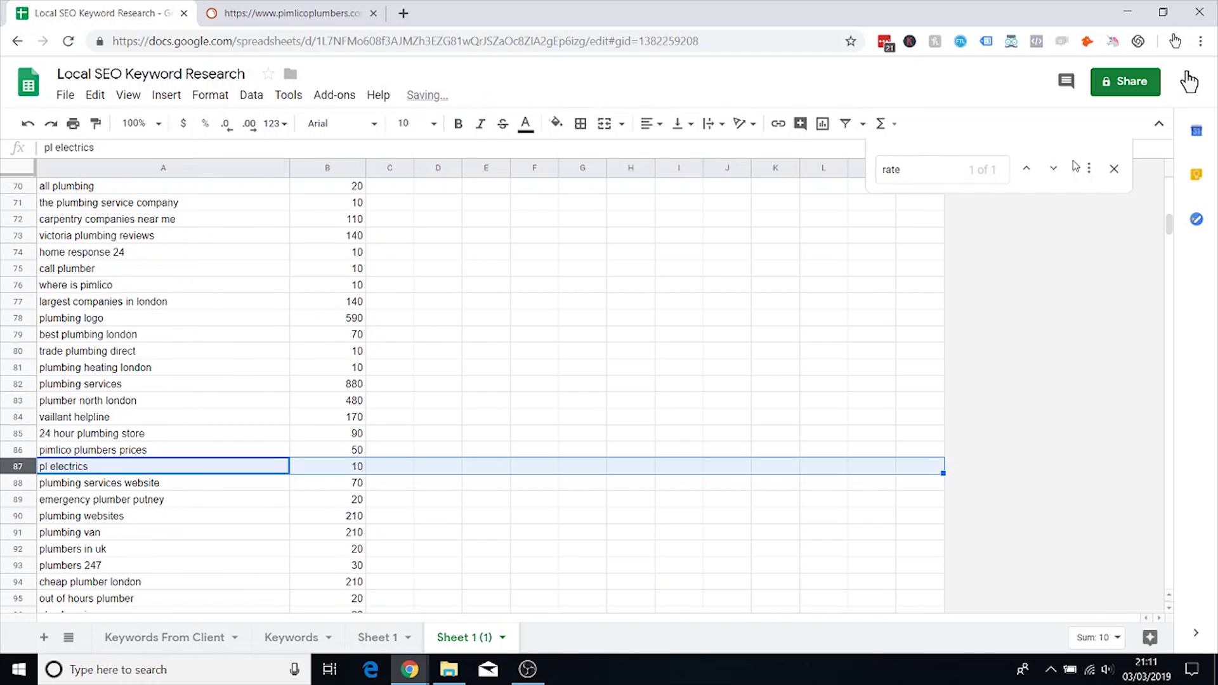
{"action": "left_click", "coordinate": [1027, 169]}
{"action": "right_click", "coordinate": [28, 600]}
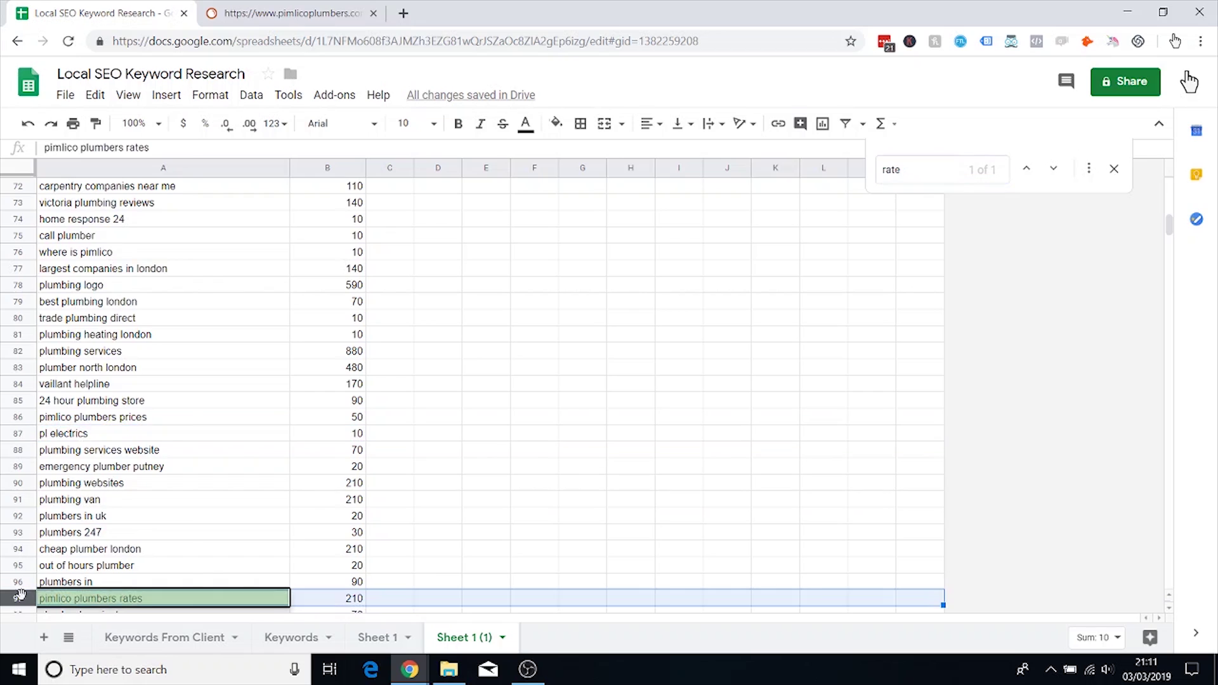
{"action": "left_click", "coordinate": [119, 283]}
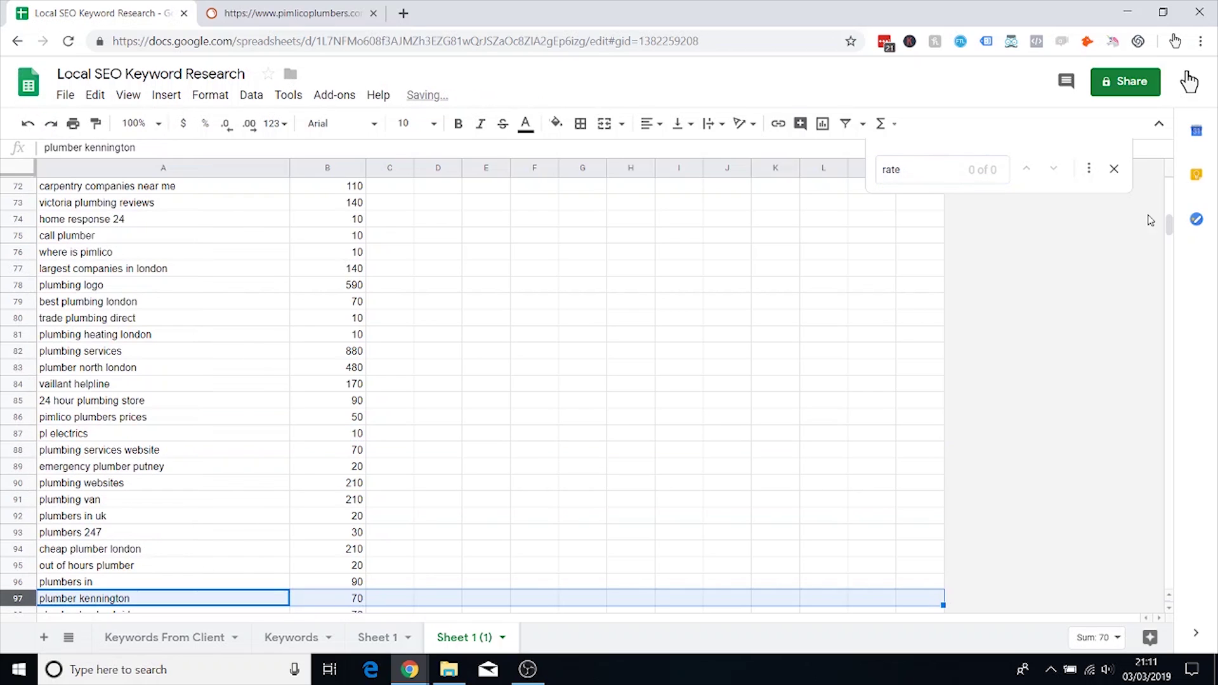
{"action": "key", "text": "Escape"}
Step: Delete the "plumbing van" row from the keyword list
{"action": "scroll", "coordinate": [501, 366], "scroll_direction": "down", "scroll_amount": 2}
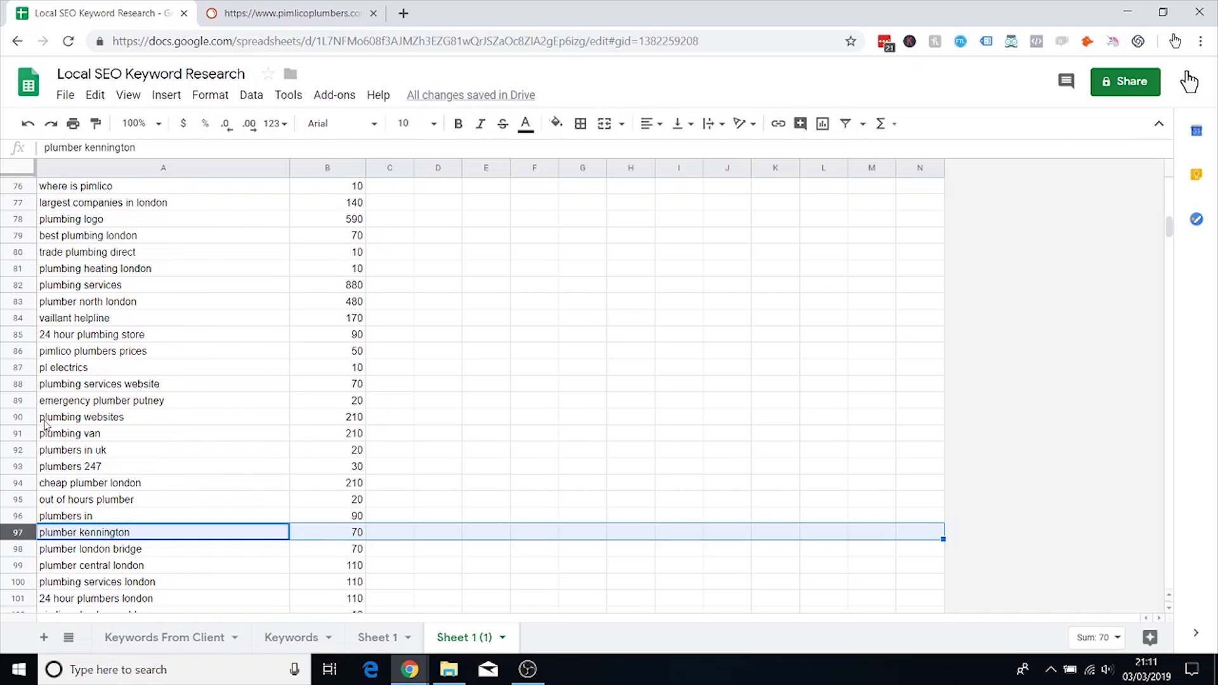
{"action": "right_click", "coordinate": [17, 433]}
{"action": "left_click", "coordinate": [89, 627]}
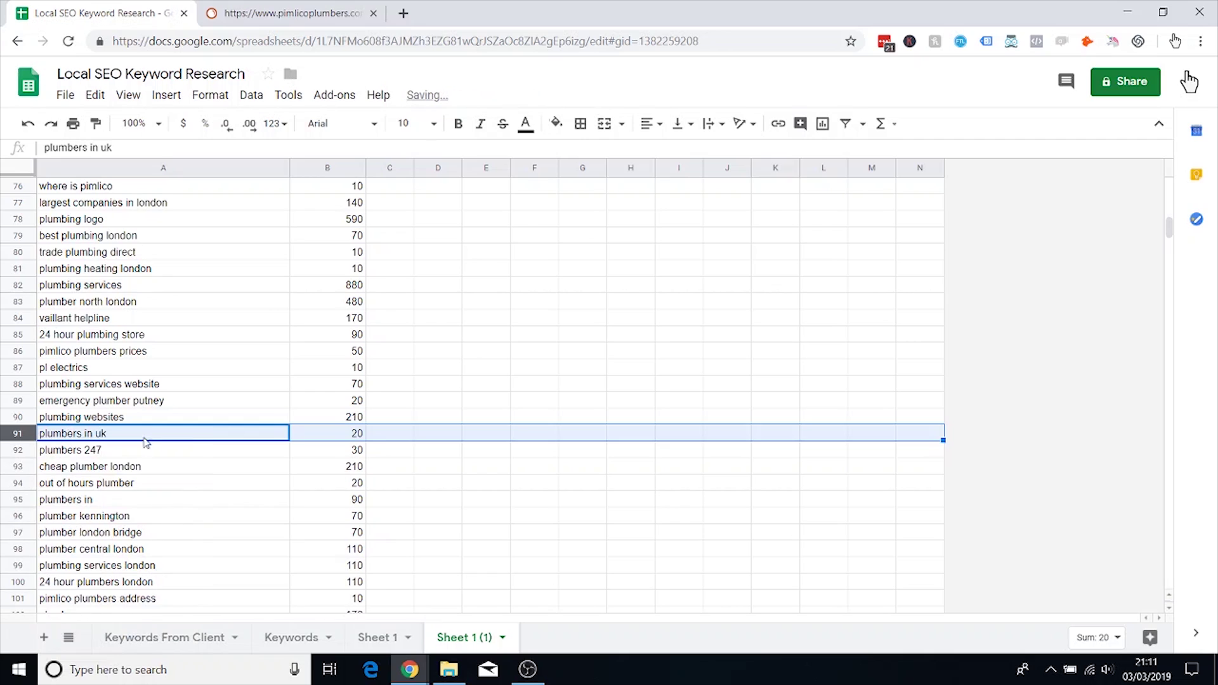
Step: Delete the "pl electrics" row from the keyword list
{"action": "left_click", "coordinate": [145, 389]}
{"action": "left_click", "coordinate": [25, 370]}
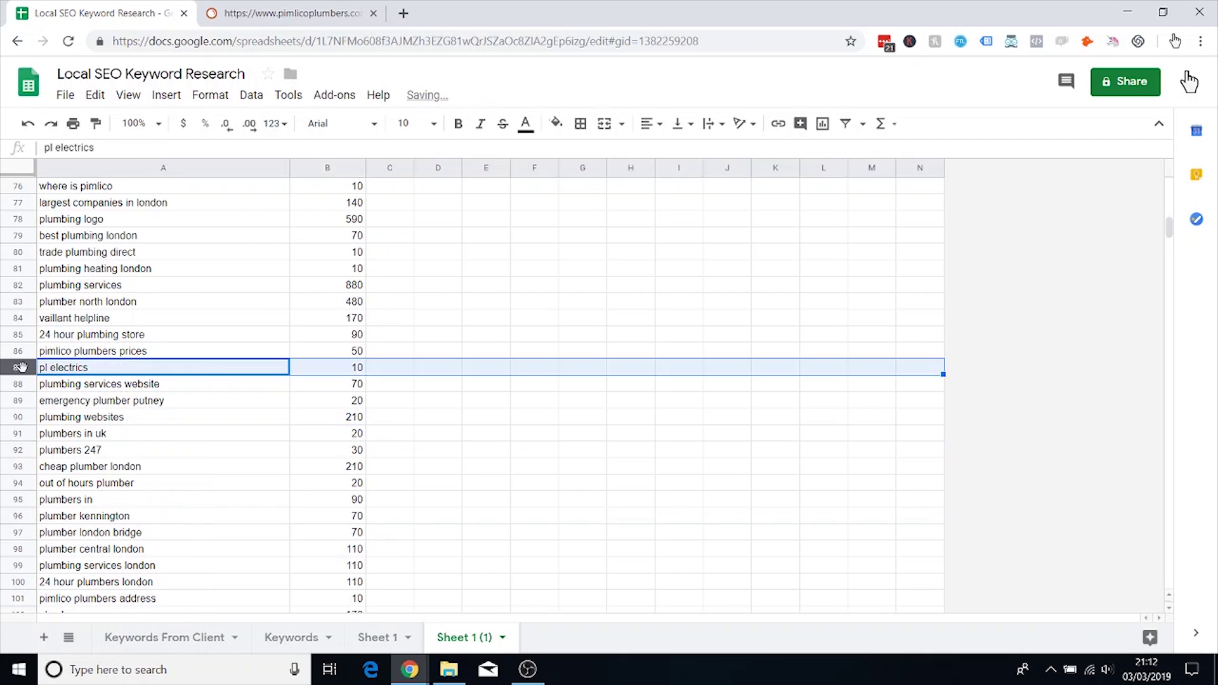
{"action": "right_click", "coordinate": [26, 370]}
{"action": "left_click", "coordinate": [101, 550]}
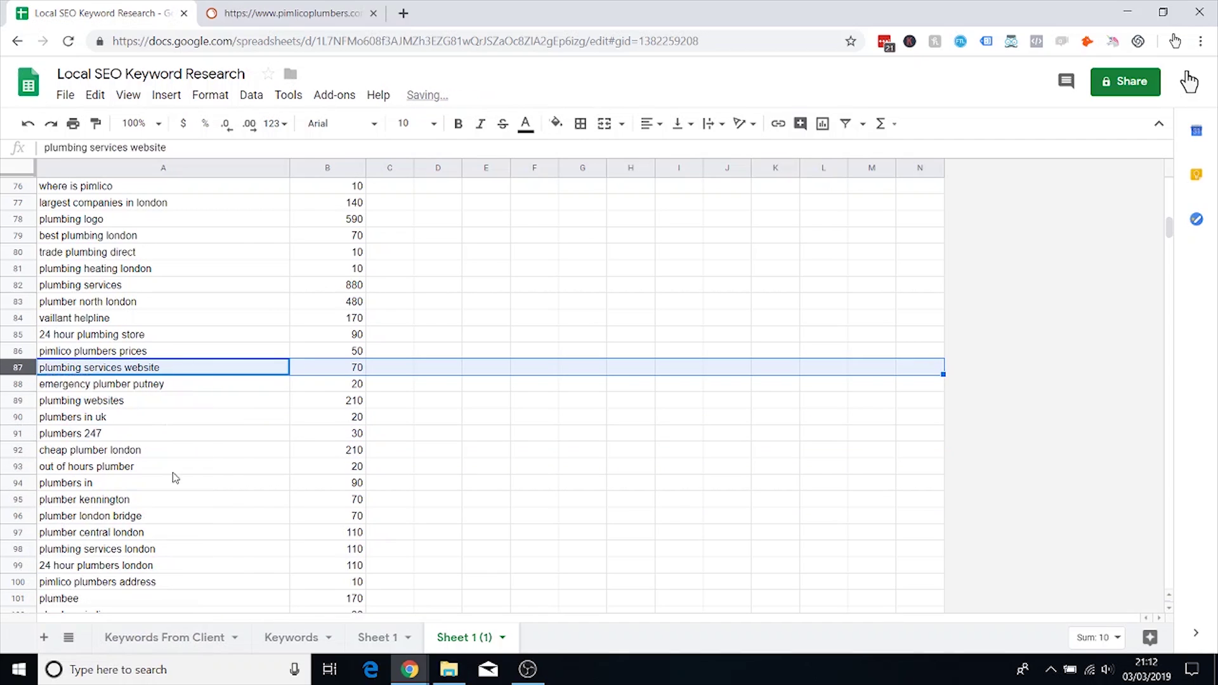
Step: Search the sheet for "pimlico" and delete the "pimlico plumbers address" row
{"action": "double_click", "coordinate": [76, 350]}
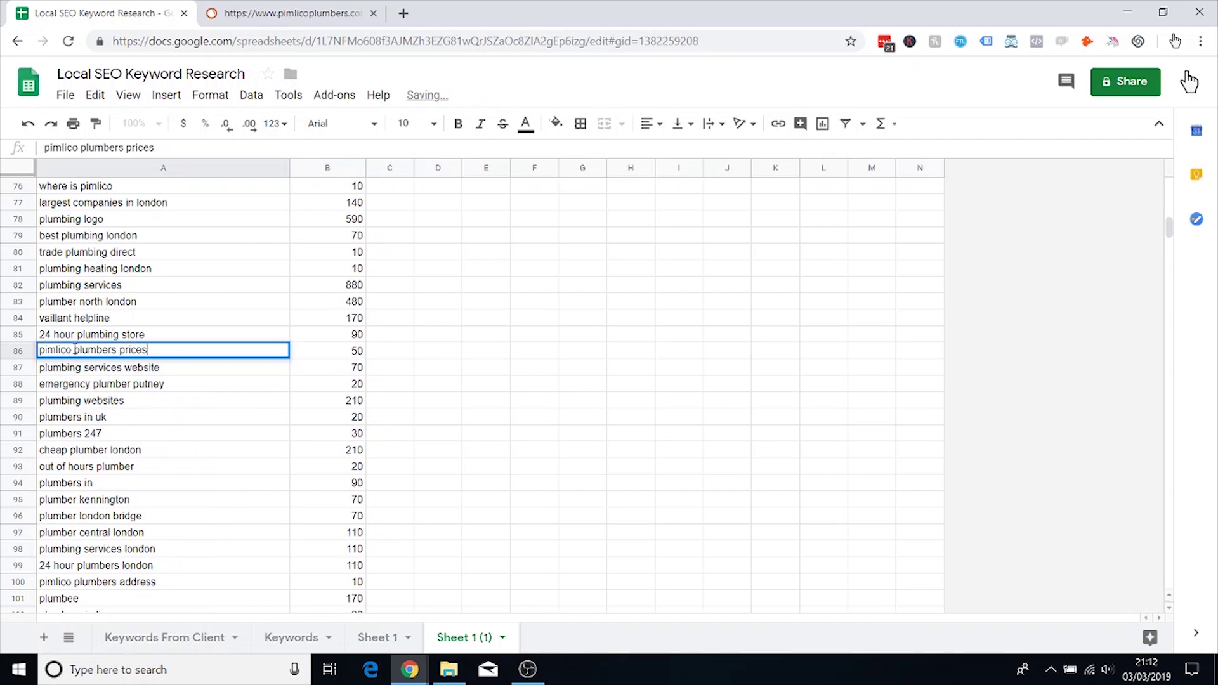
{"action": "left_click", "coordinate": [388, 353]}
{"action": "key", "text": "ctrl+f"}
{"action": "type", "text": "pimlico"}
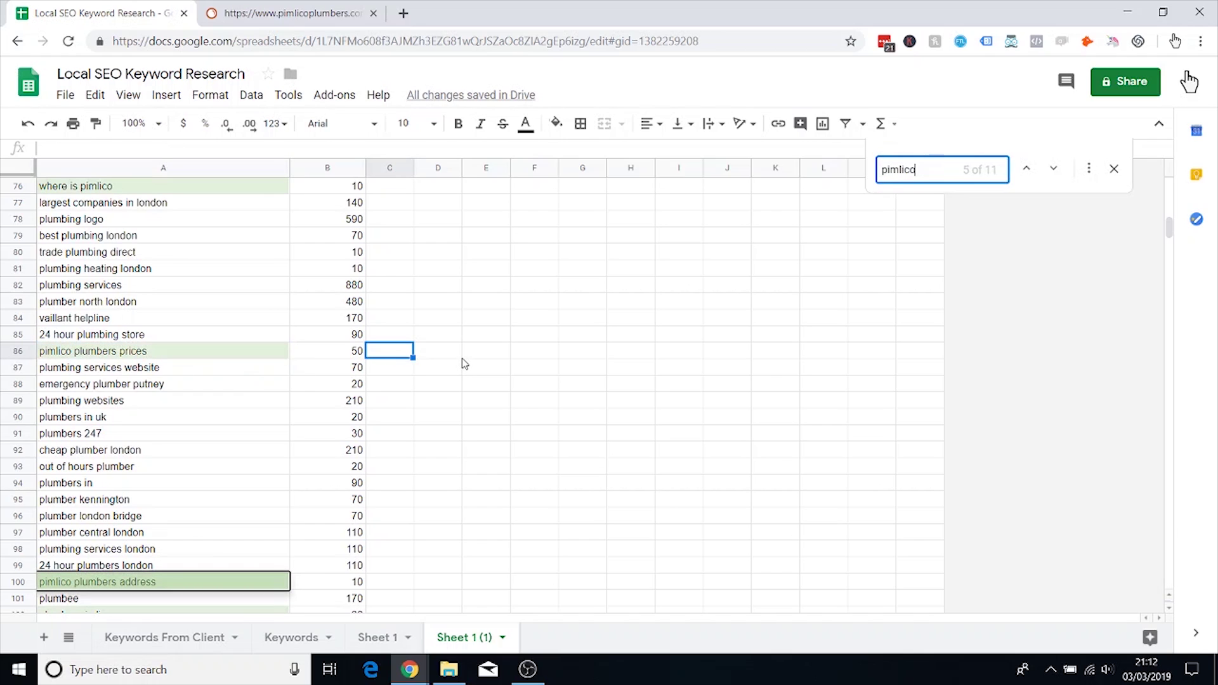
{"action": "left_click", "coordinate": [13, 579]}
{"action": "right_click", "coordinate": [13, 579]}
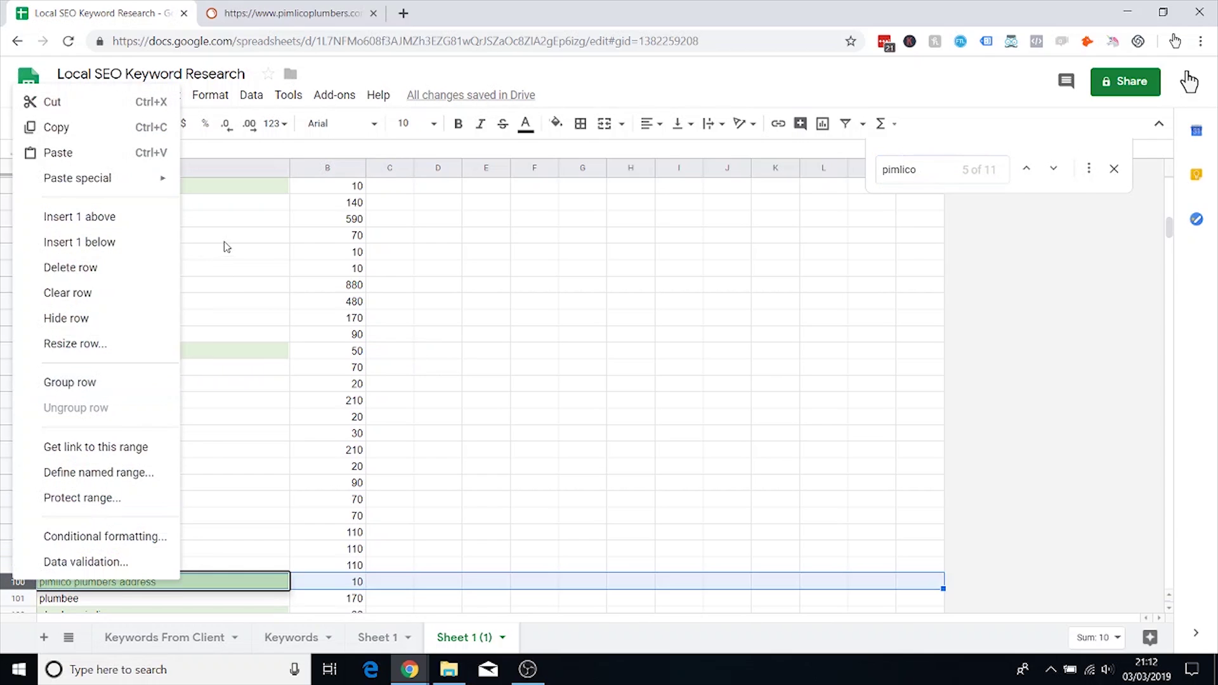
{"action": "left_click", "coordinate": [102, 267]}
Step: Go to the matches near the end of the list and delete the "plumbee" and "plumber pimlico" rows
{"action": "left_click", "coordinate": [1027, 169]}
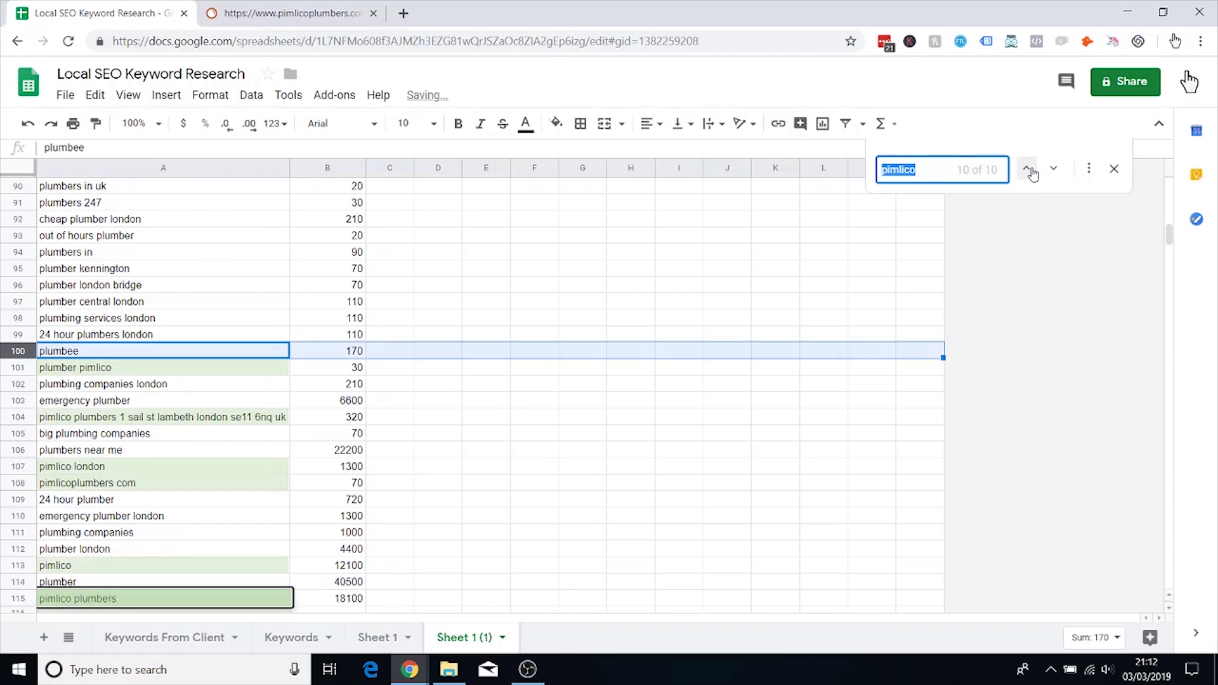
{"action": "left_click", "coordinate": [19, 352]}
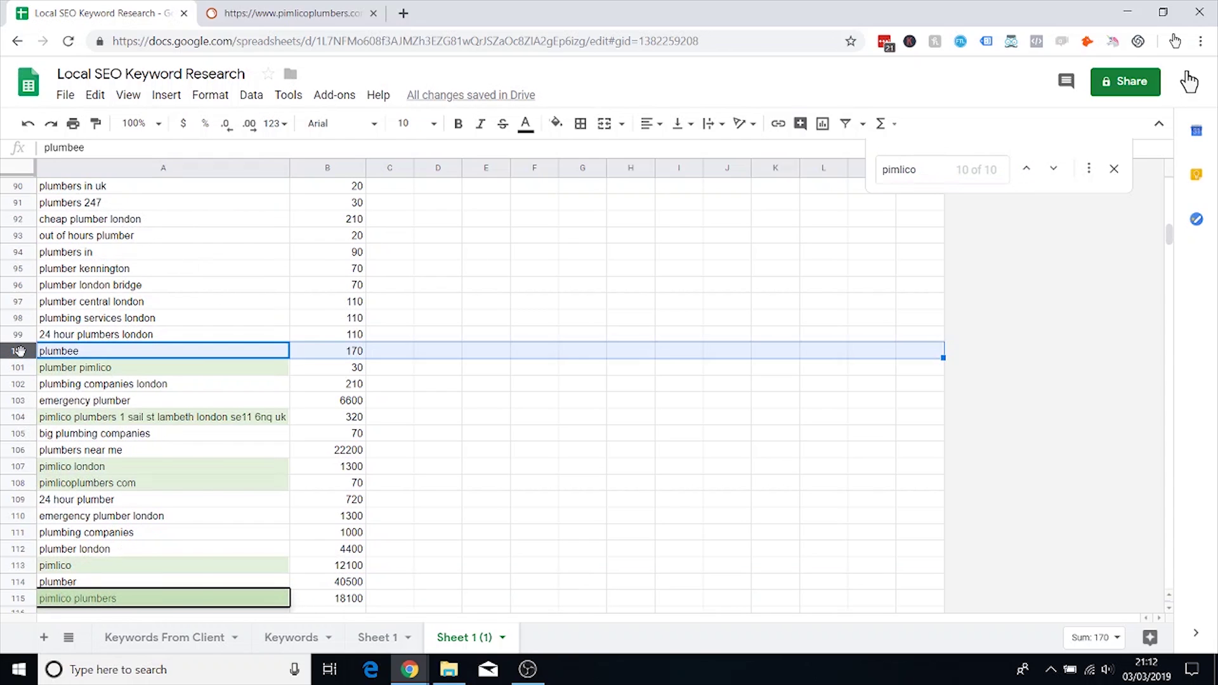
{"action": "right_click", "coordinate": [19, 352]}
{"action": "left_click", "coordinate": [93, 535]}
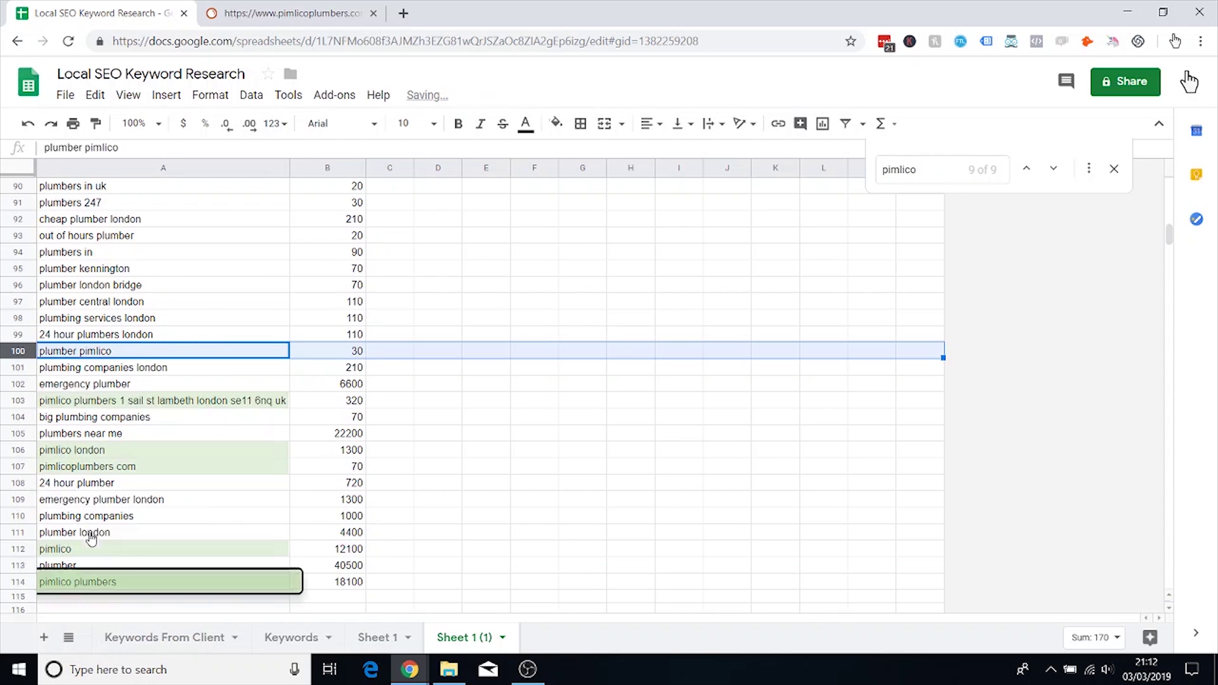
{"action": "right_click", "coordinate": [21, 351]}
{"action": "left_click", "coordinate": [96, 536]}
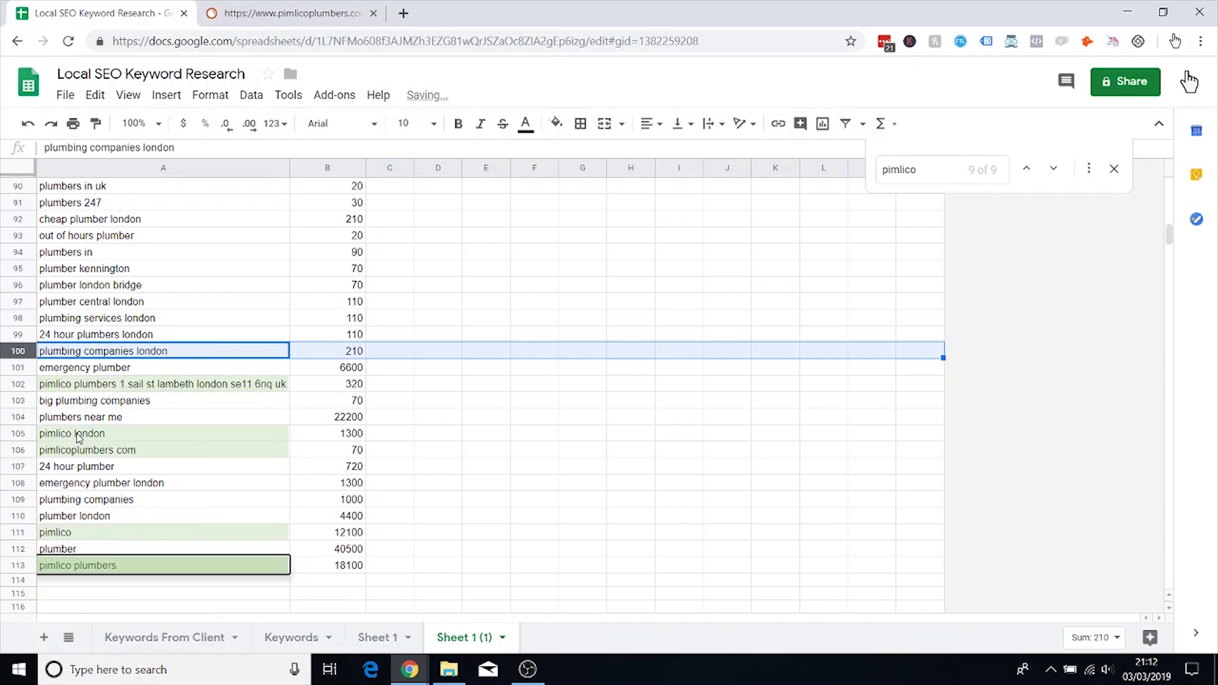
Step: Delete the Pimlico Plumbers row containing a street address, plus the "pimlico london" and "pimlicoplumbers com" rows
{"action": "left_click", "coordinate": [18, 384]}
{"action": "right_click", "coordinate": [17, 383]}
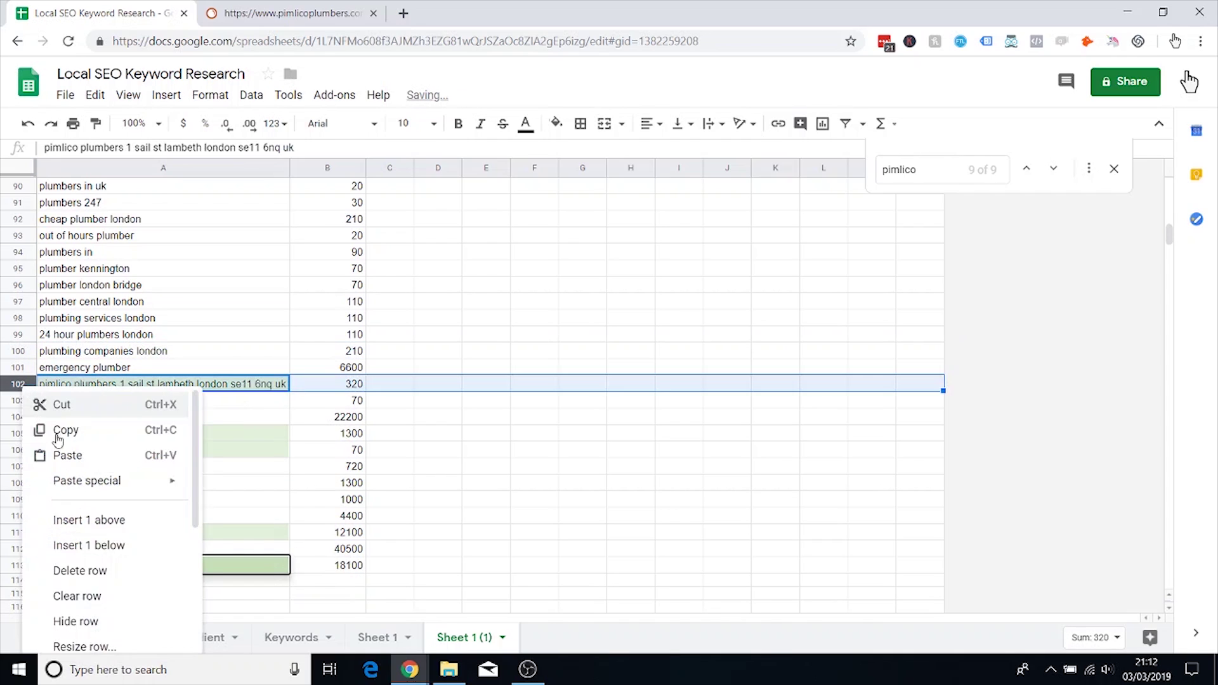
{"action": "left_click", "coordinate": [95, 569]}
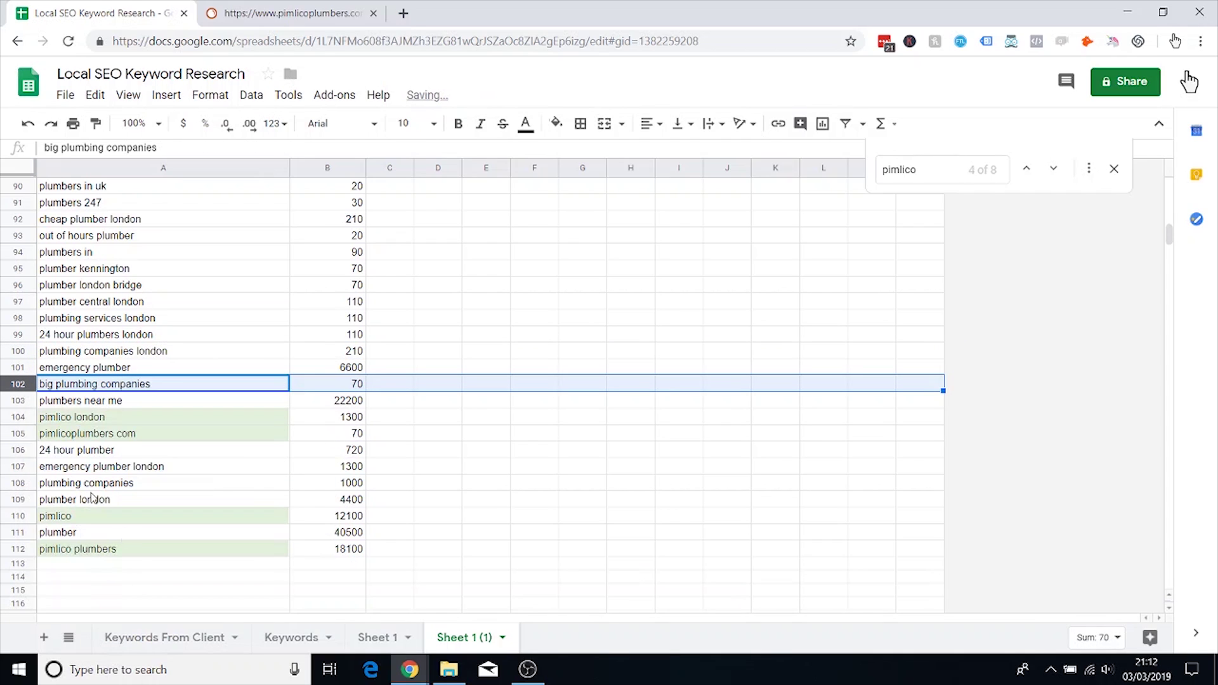
{"action": "left_click_drag", "start_coordinate": [21, 420], "coordinate": [21, 434]}
{"action": "right_click", "coordinate": [21, 434]}
{"action": "left_click", "coordinate": [95, 614]}
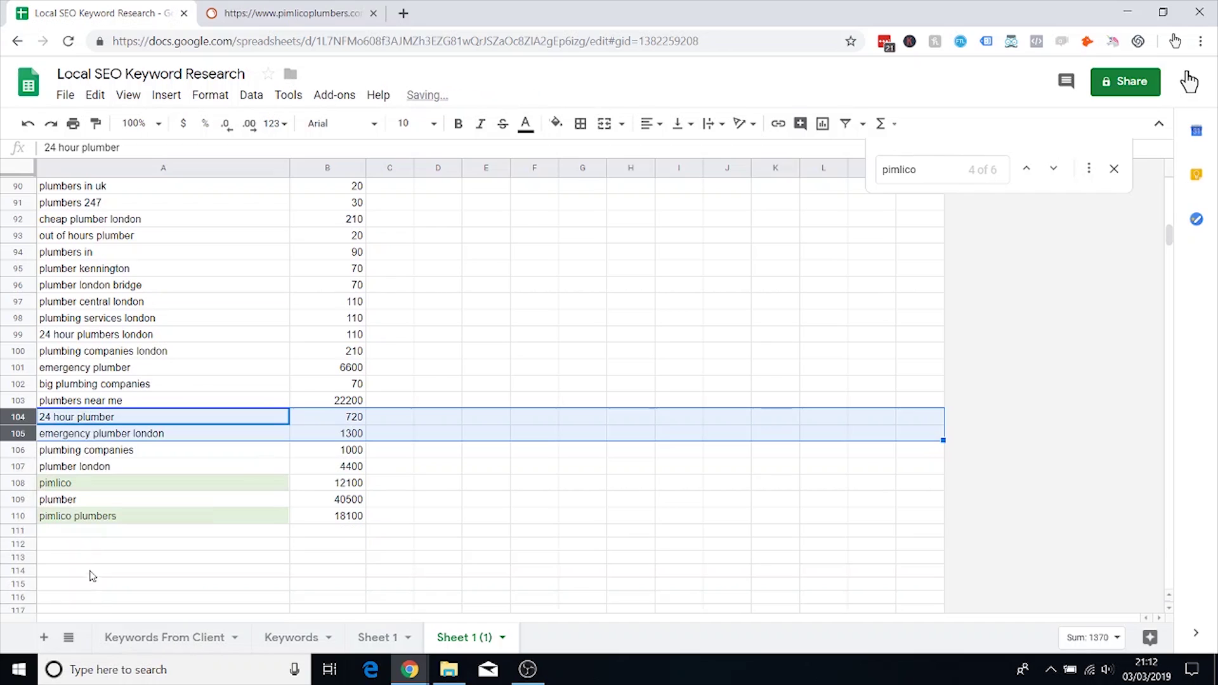
Step: Delete the "pimlico" and "pimlico plumbers" rows at the end of the keyword list
{"action": "left_click", "coordinate": [23, 486]}
{"action": "right_click", "coordinate": [23, 486]}
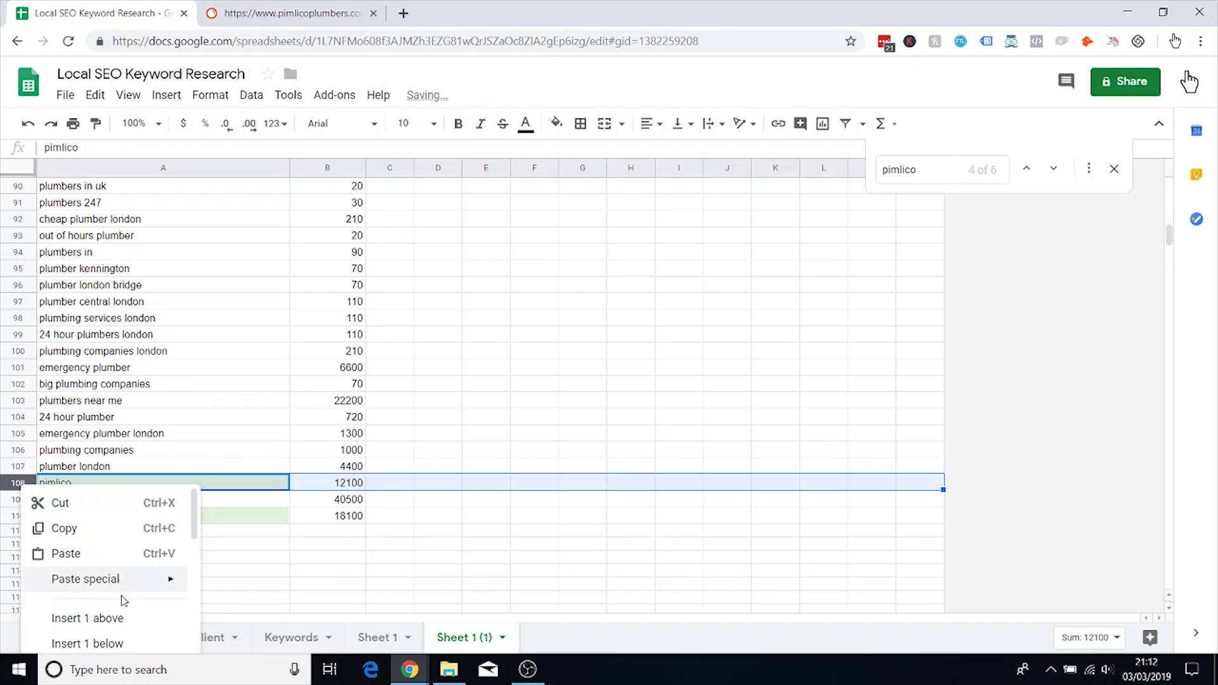
{"action": "left_click", "coordinate": [95, 590]}
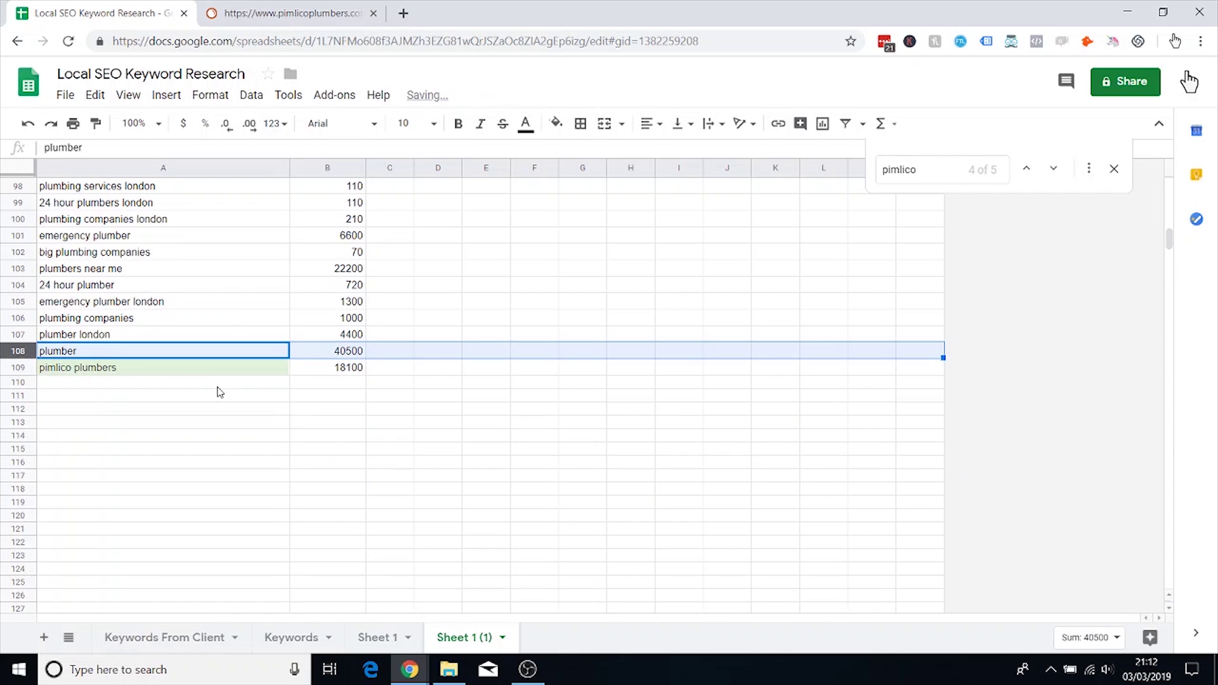
{"action": "left_click", "coordinate": [19, 367]}
{"action": "right_click", "coordinate": [19, 367]}
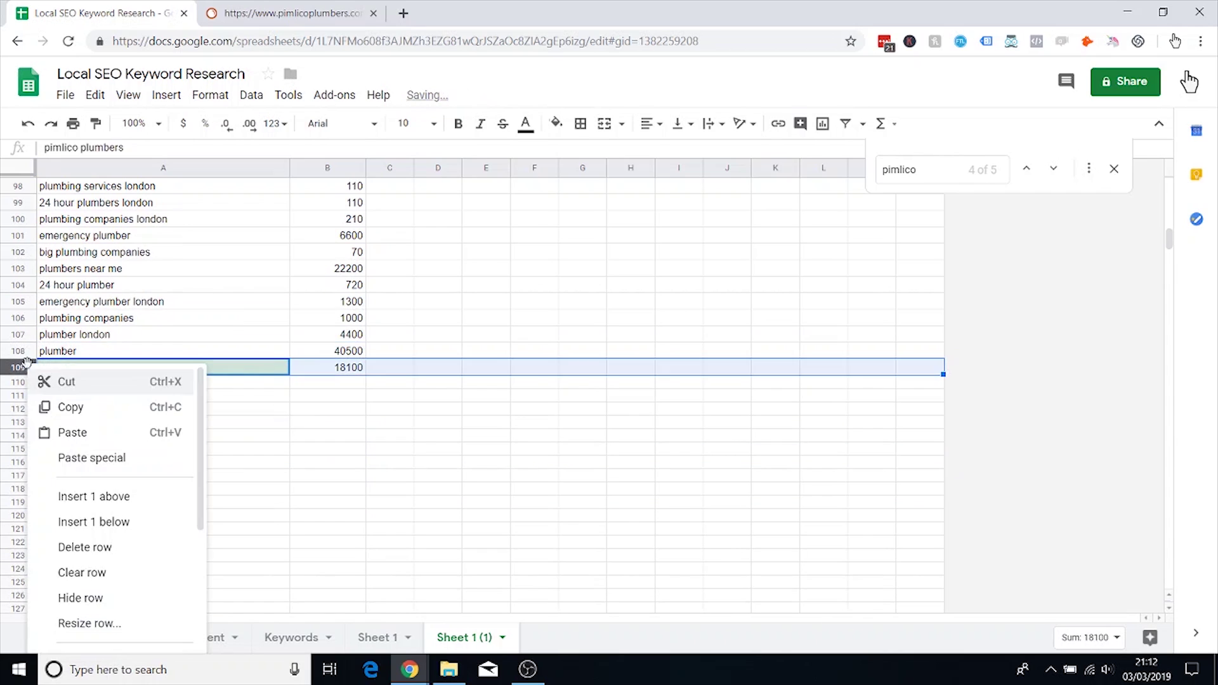
{"action": "left_click", "coordinate": [104, 547]}
Step: Go back through the remaining "pimlico" matches and delete the "where is pimlico" and "pimlico plumbers prices" rows
{"action": "left_click", "coordinate": [1026, 168]}
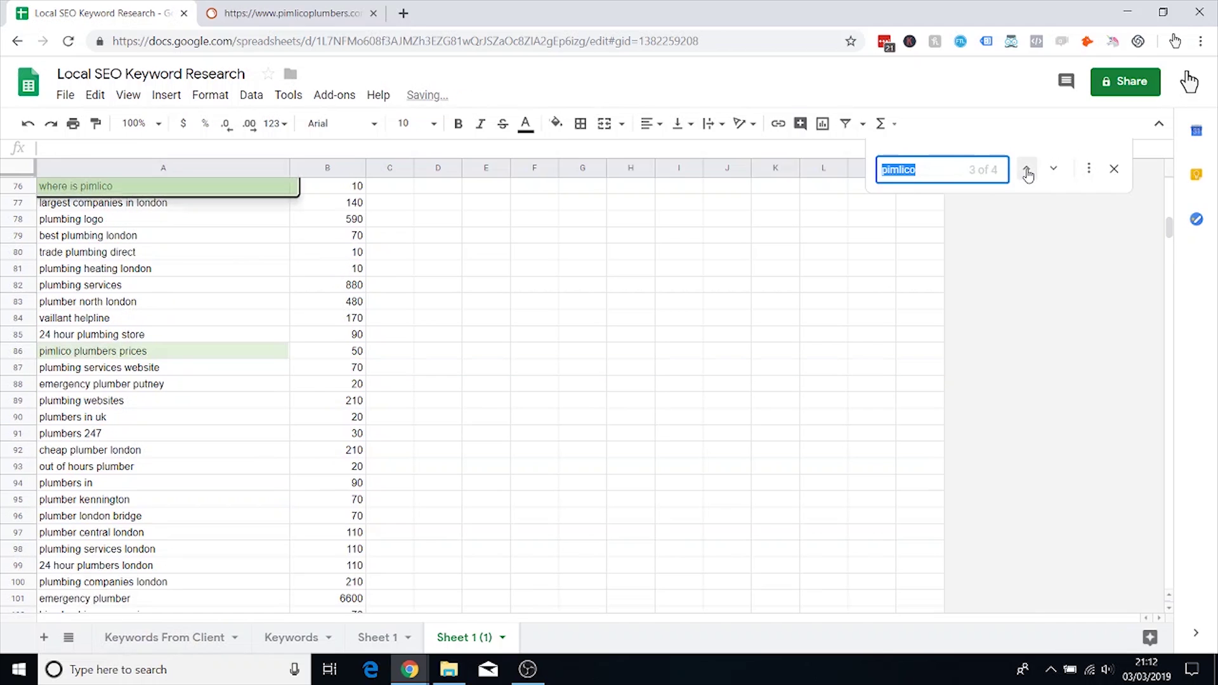
{"action": "left_click", "coordinate": [19, 186]}
{"action": "right_click", "coordinate": [20, 186]}
{"action": "left_click", "coordinate": [73, 370]}
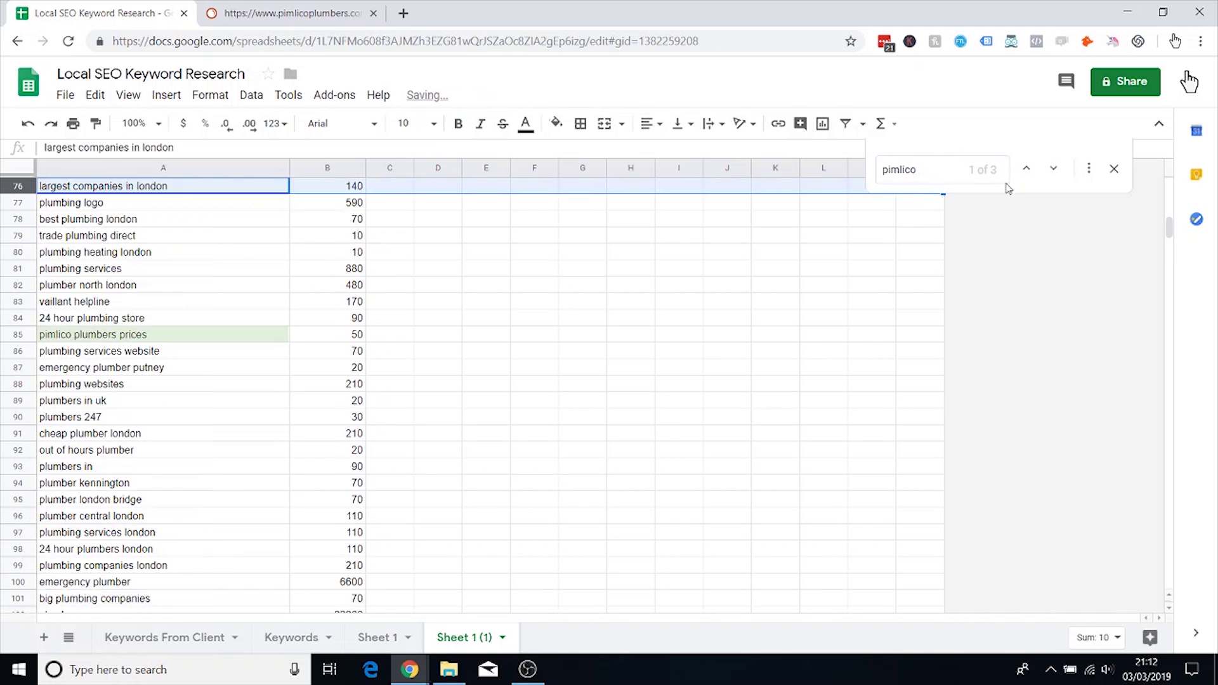
{"action": "left_click", "coordinate": [1025, 171]}
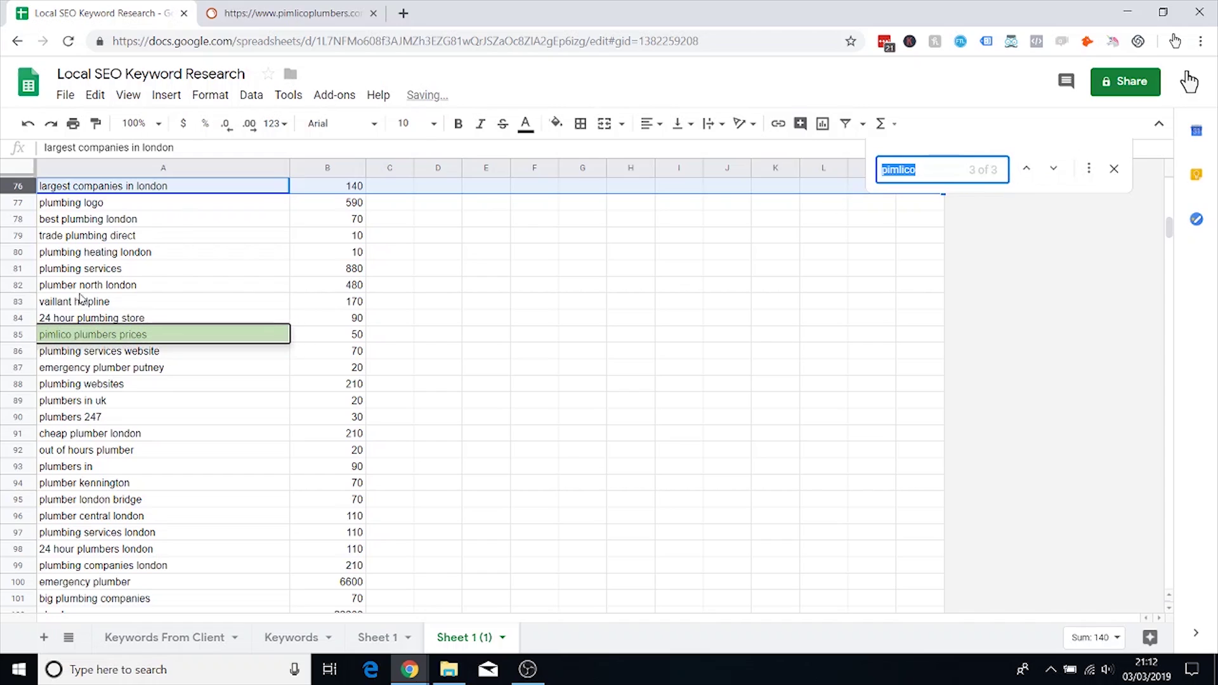
{"action": "left_click", "coordinate": [26, 334]}
{"action": "right_click", "coordinate": [26, 334]}
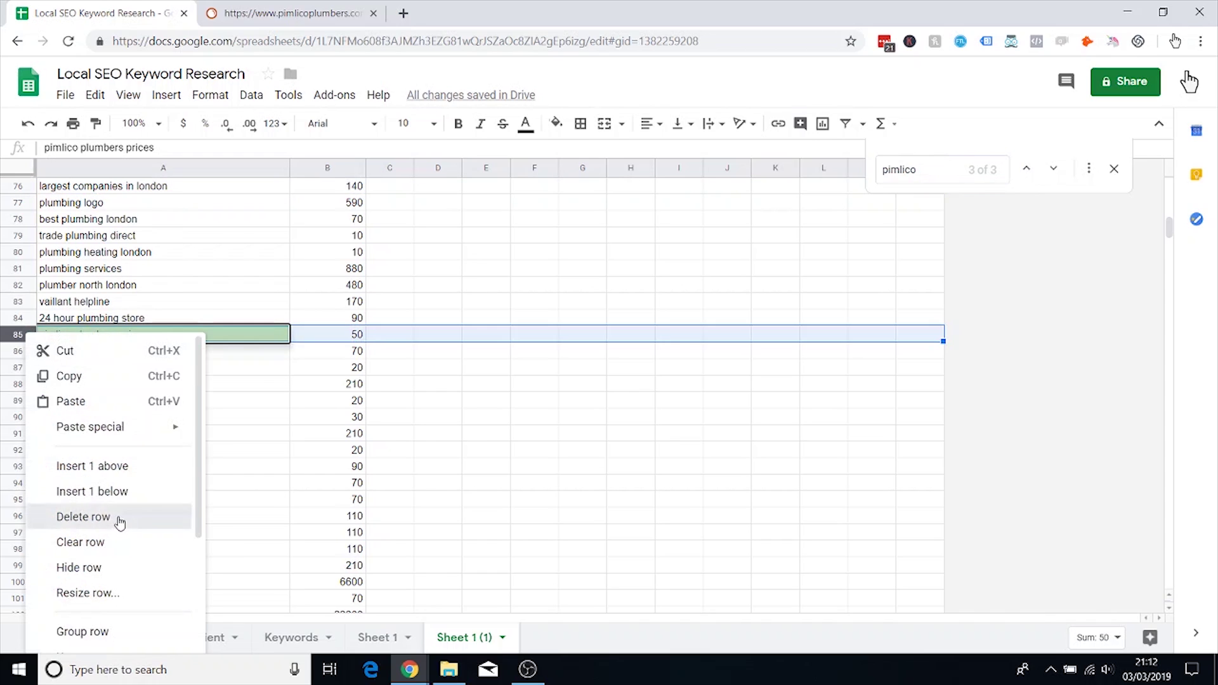
{"action": "left_click", "coordinate": [95, 516]}
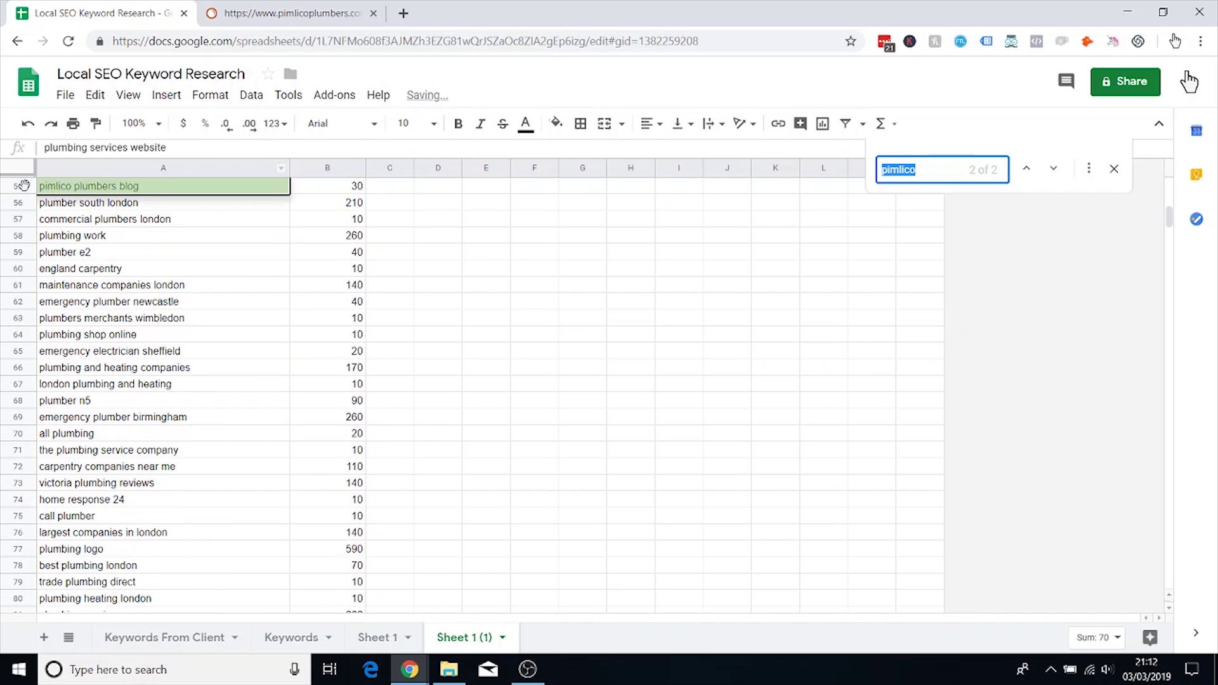
Step: Delete the "pimlico plumbers blog" and "pimlico roofing" rows and close the search
{"action": "left_click", "coordinate": [24, 185]}
{"action": "right_click", "coordinate": [24, 185]}
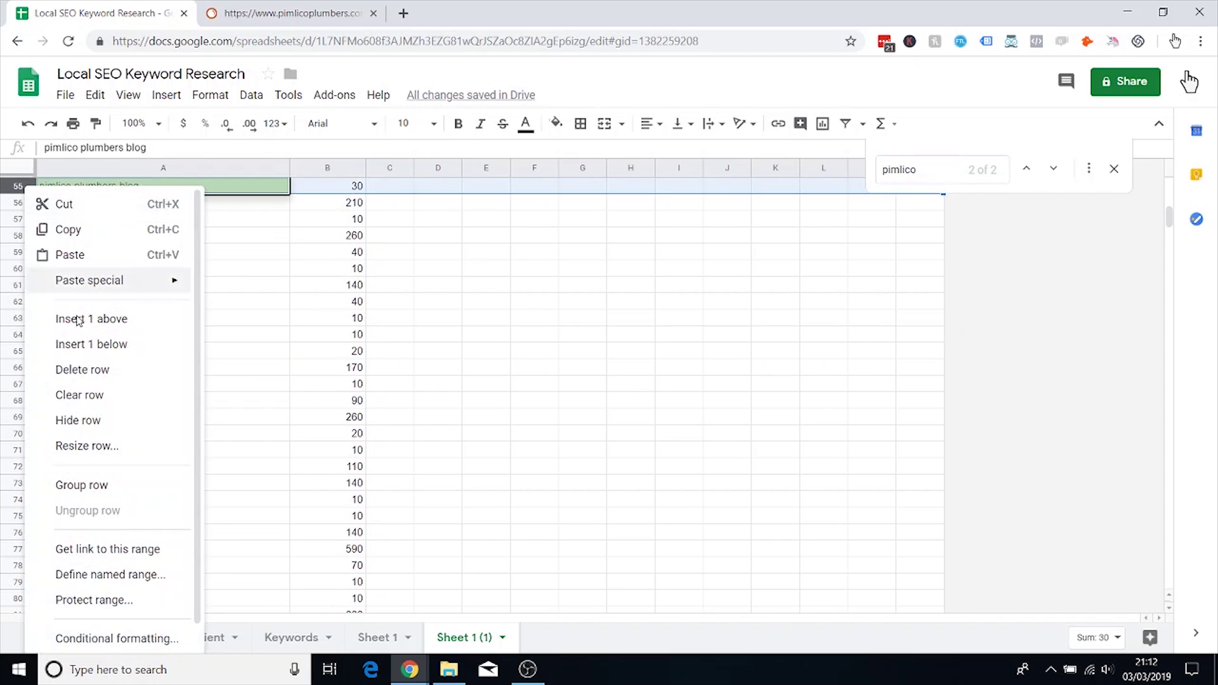
{"action": "left_click", "coordinate": [110, 379]}
{"action": "left_click", "coordinate": [8, 186]}
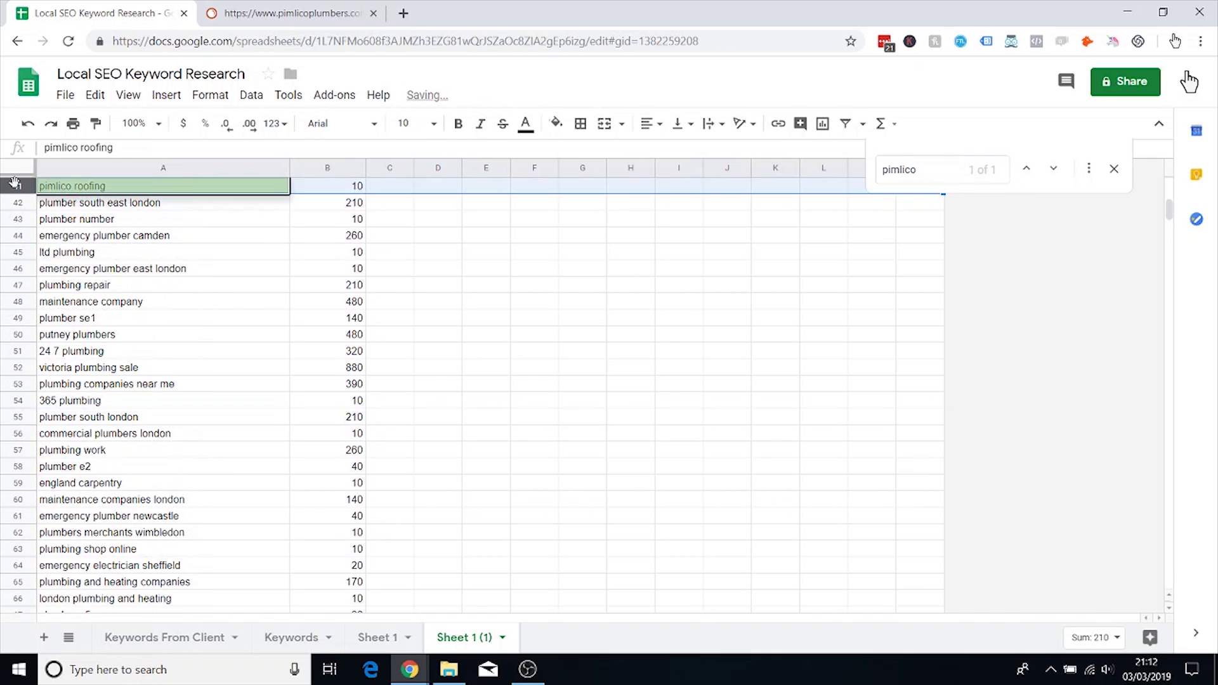
{"action": "right_click", "coordinate": [9, 186]}
{"action": "left_click", "coordinate": [96, 366]}
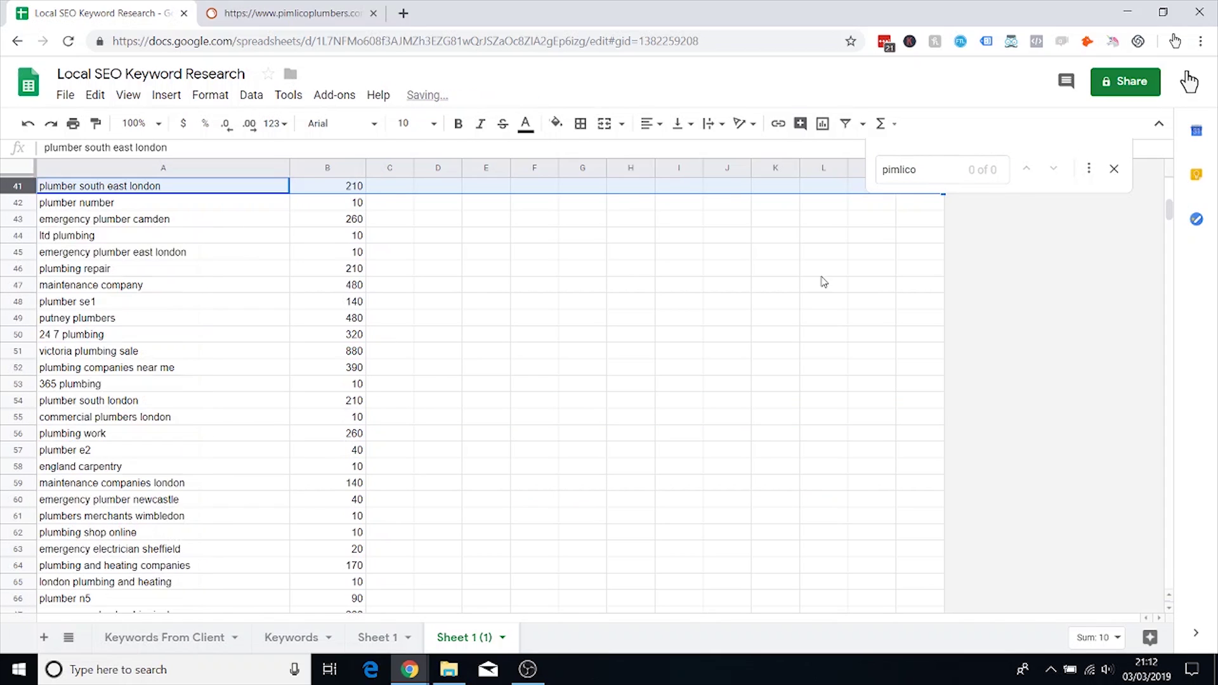
{"action": "left_click", "coordinate": [1113, 167]}
Step: Delete the "ltd plumbing" row from the keyword list
{"action": "scroll", "coordinate": [355, 245], "scroll_direction": "up", "scroll_amount": 5}
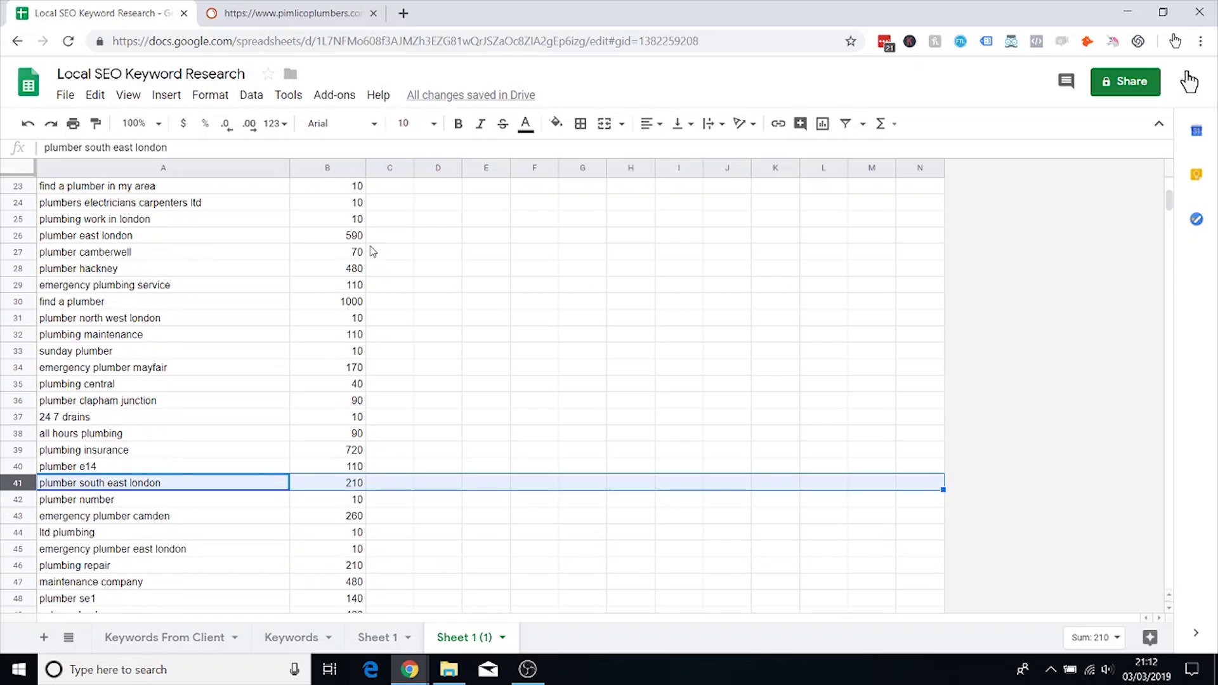
{"action": "left_click", "coordinate": [21, 535]}
{"action": "right_click", "coordinate": [22, 535]}
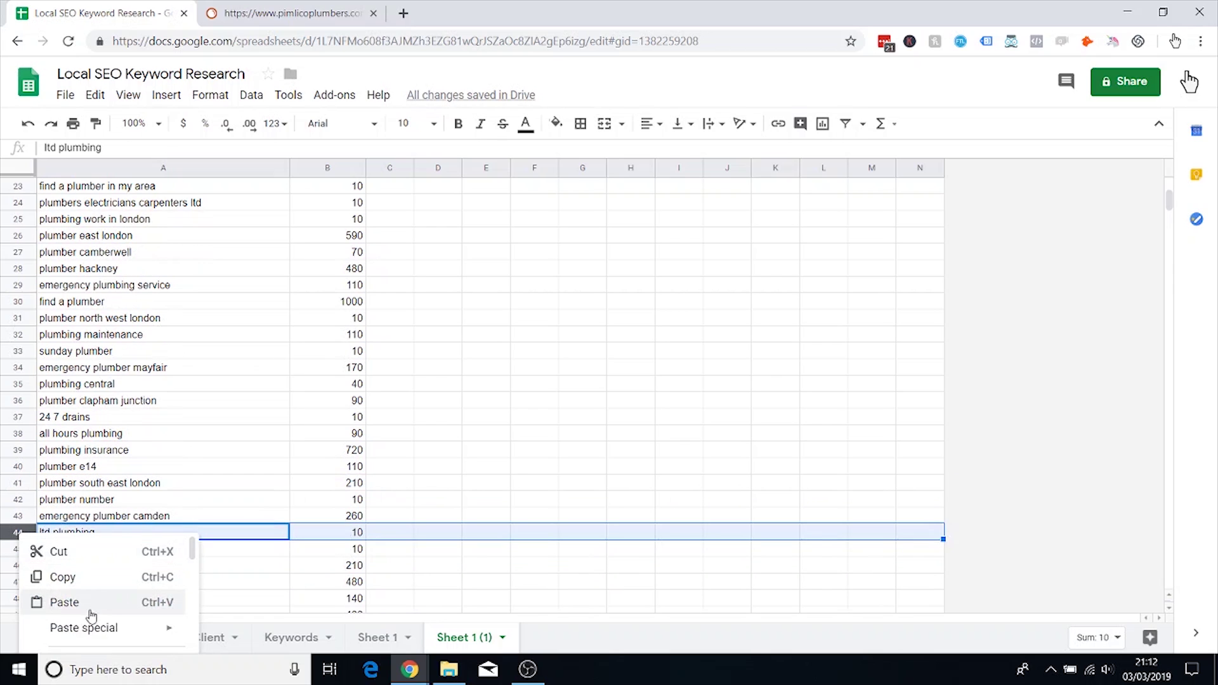
{"action": "scroll", "coordinate": [101, 619], "scroll_direction": "down", "scroll_amount": 2}
{"action": "left_click", "coordinate": [76, 637]}
Step: Review the first part of the keyword list, from its top down past "plumbing insurance", for further irrelevant keywords
{"action": "left_click", "coordinate": [200, 450]}
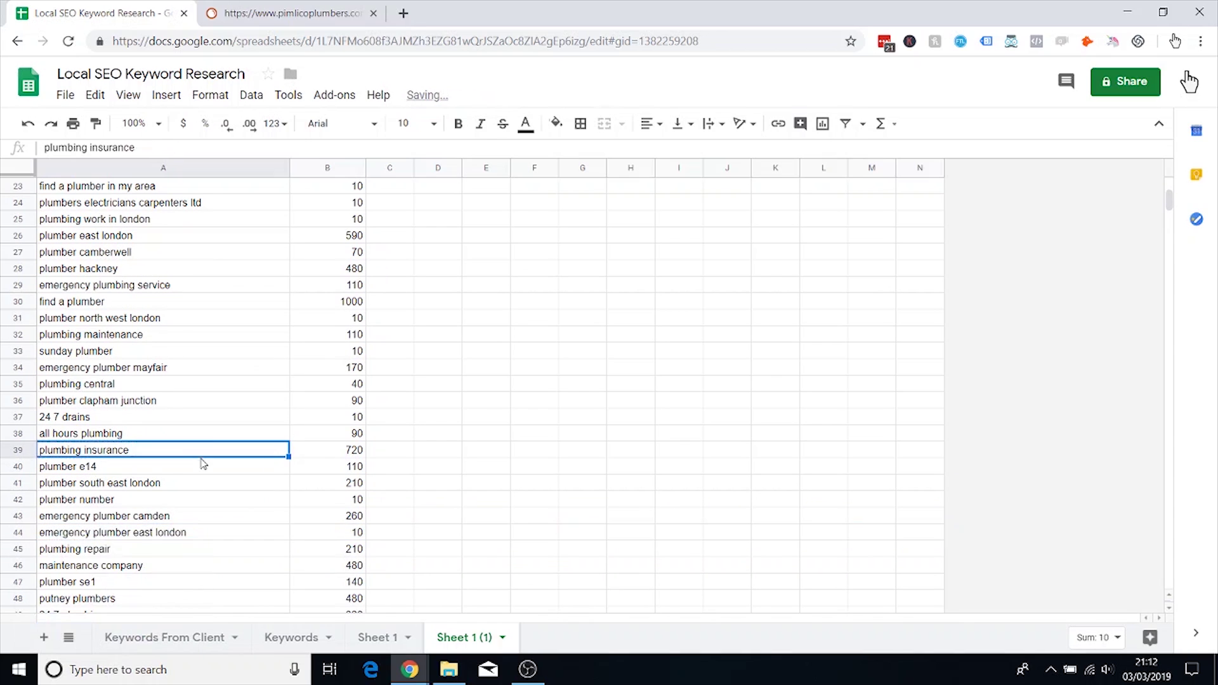
{"action": "scroll", "coordinate": [307, 290], "scroll_direction": "up", "scroll_amount": 3}
{"action": "scroll", "coordinate": [307, 290], "scroll_direction": "down", "scroll_amount": 2}
{"action": "scroll", "coordinate": [308, 289], "scroll_direction": "up", "scroll_amount": 5}
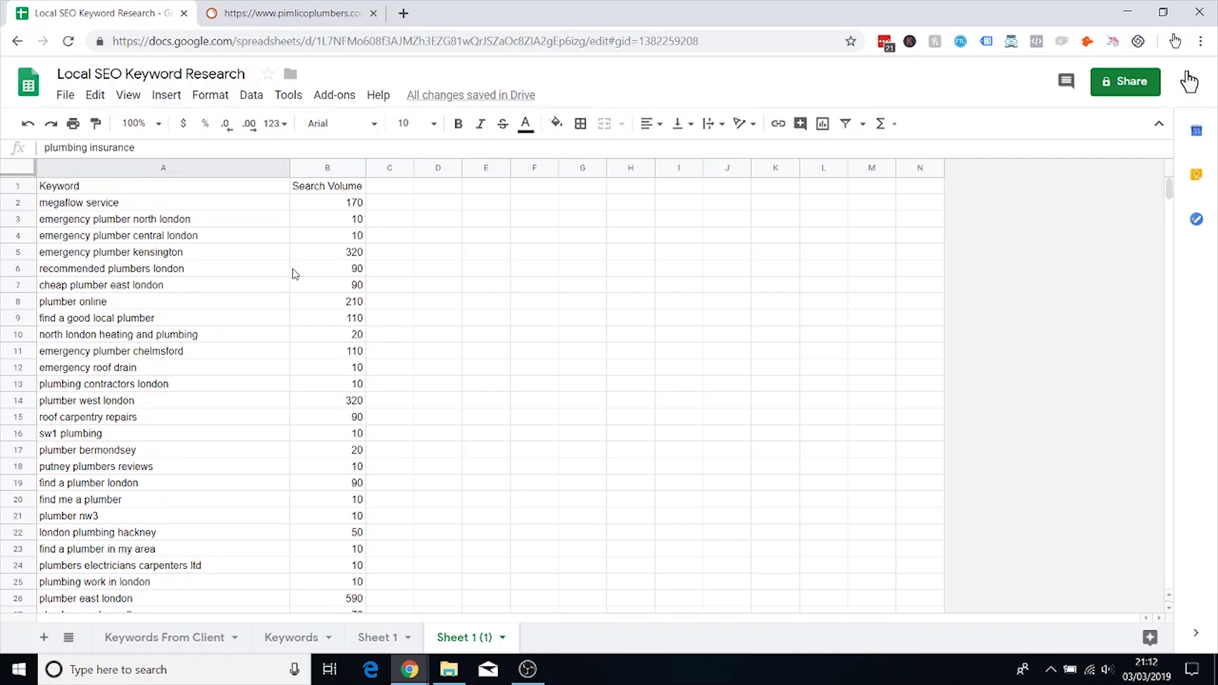
{"action": "scroll", "coordinate": [293, 272], "scroll_direction": "down", "scroll_amount": 4}
{"action": "scroll", "coordinate": [235, 392], "scroll_direction": "down", "scroll_amount": 1}
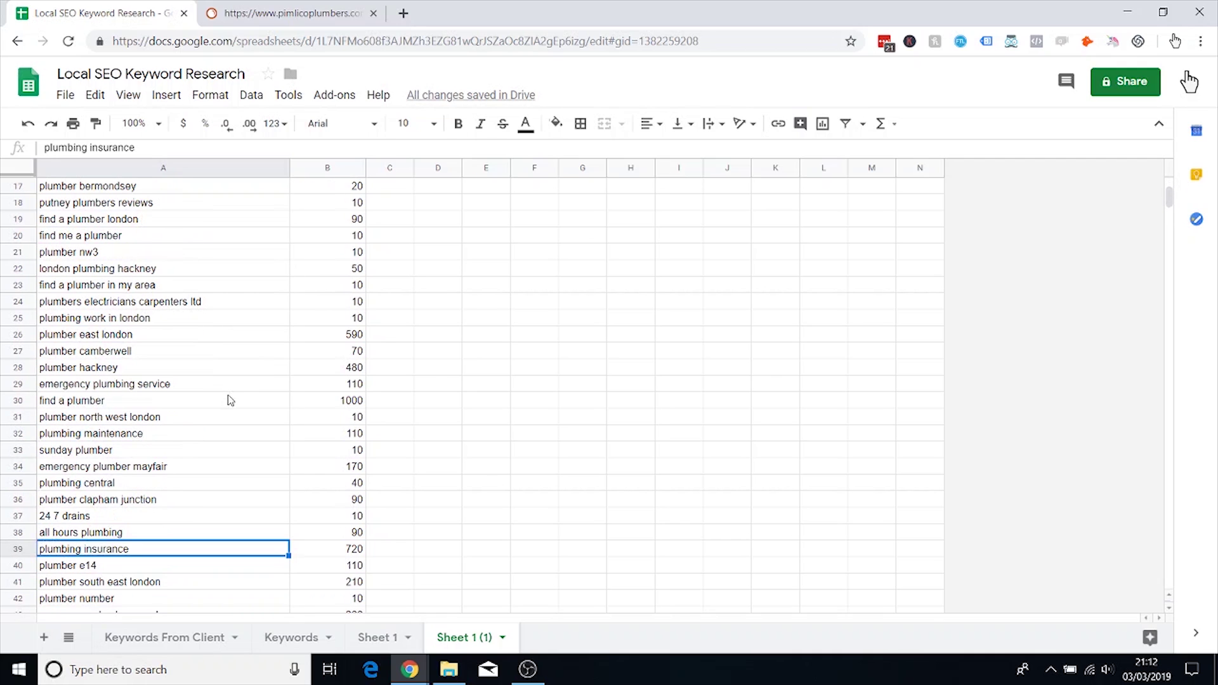
{"action": "scroll", "coordinate": [157, 474], "scroll_direction": "down", "scroll_amount": 4}
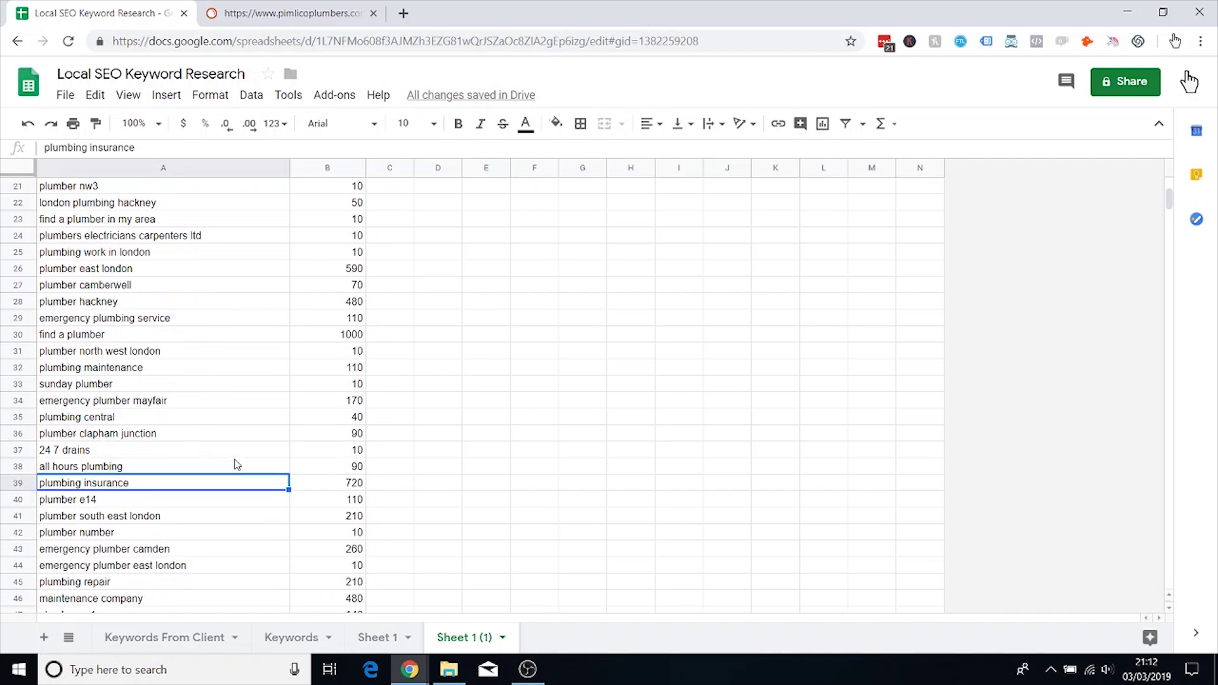
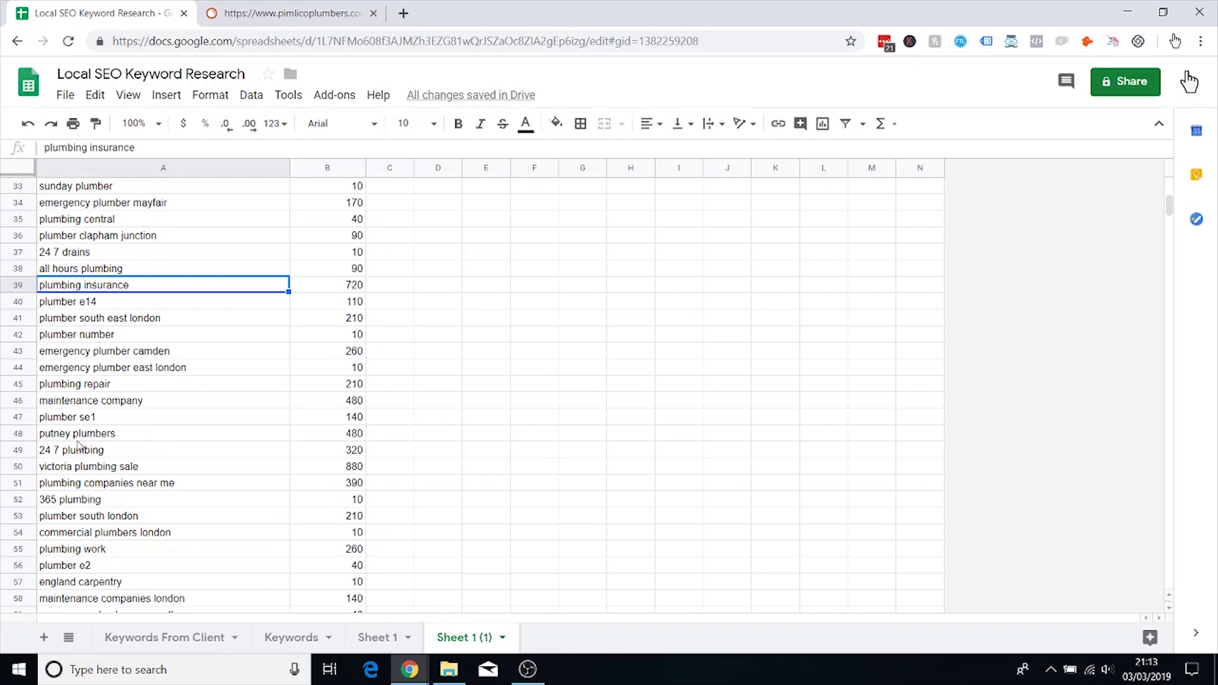
Step: Delete the "victoria plumbing sale" row from the keyword list
{"action": "scroll", "coordinate": [159, 446], "scroll_direction": "down", "scroll_amount": 1}
{"action": "right_click", "coordinate": [24, 401]}
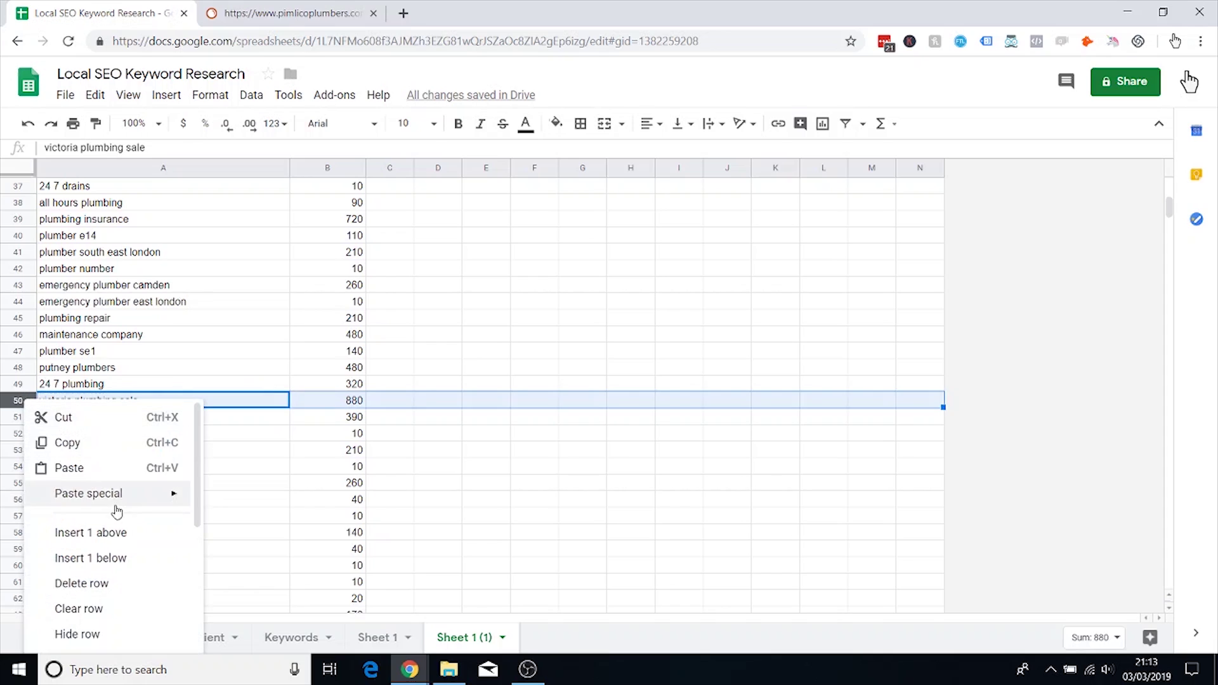
{"action": "left_click", "coordinate": [253, 401]}
{"action": "left_click", "coordinate": [25, 400]}
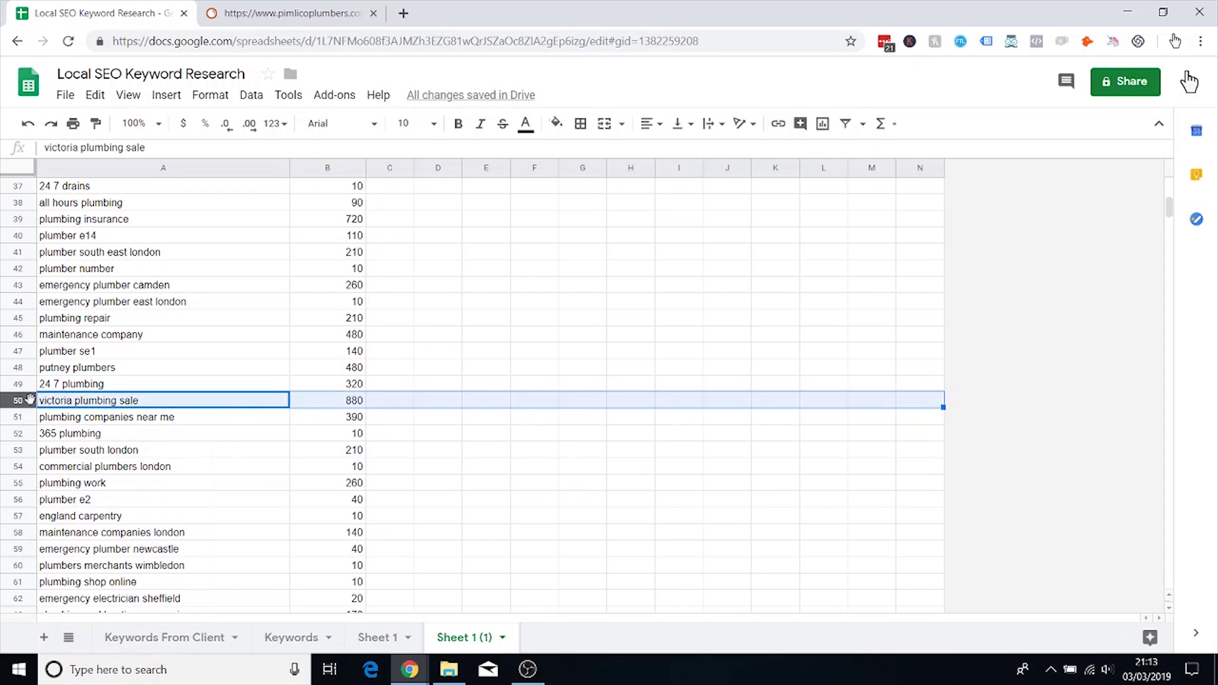
{"action": "right_click", "coordinate": [26, 401]}
{"action": "left_click", "coordinate": [108, 582]}
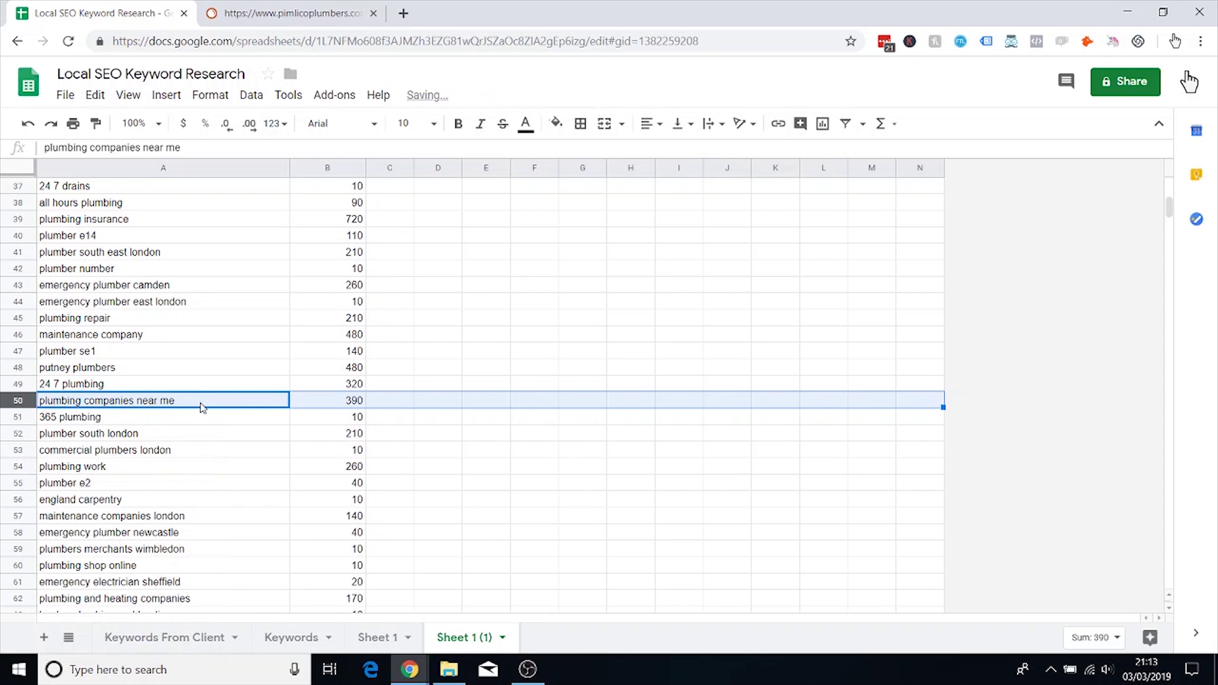
Step: Delete the "365 plumbing" row from the keyword list
{"action": "left_click", "coordinate": [177, 421]}
{"action": "left_click", "coordinate": [14, 416]}
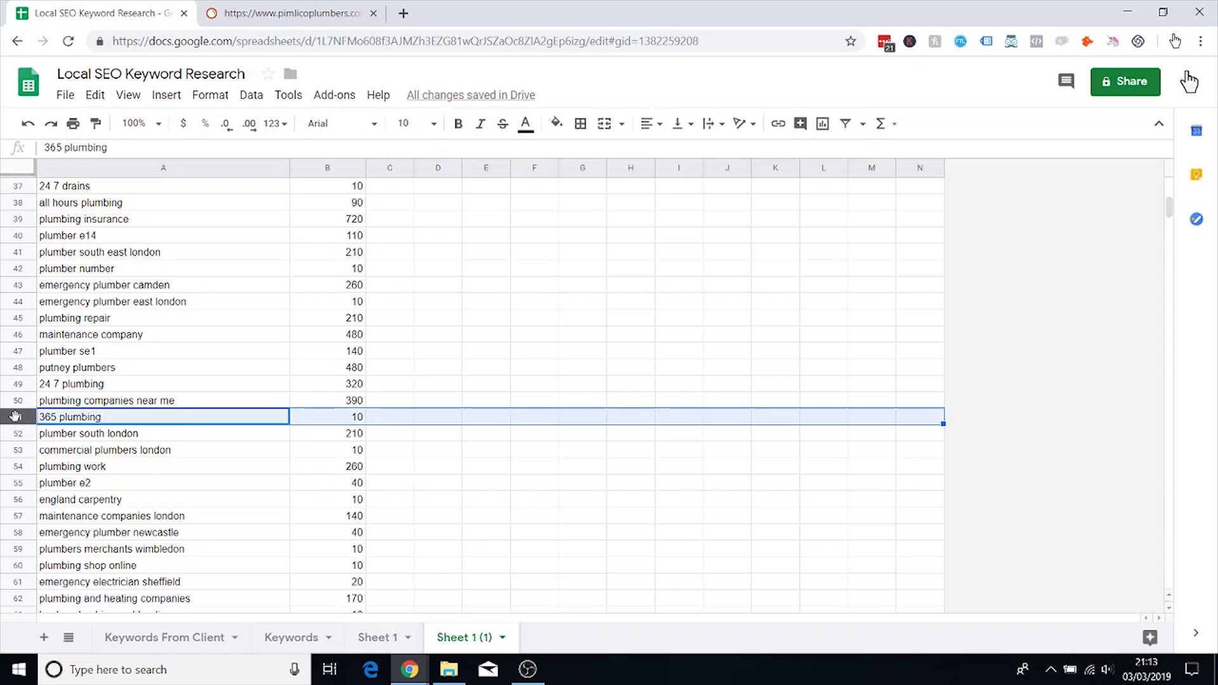
{"action": "right_click", "coordinate": [14, 415]}
{"action": "left_click", "coordinate": [108, 598]}
{"action": "scroll", "coordinate": [227, 423], "scroll_direction": "down", "scroll_amount": 1}
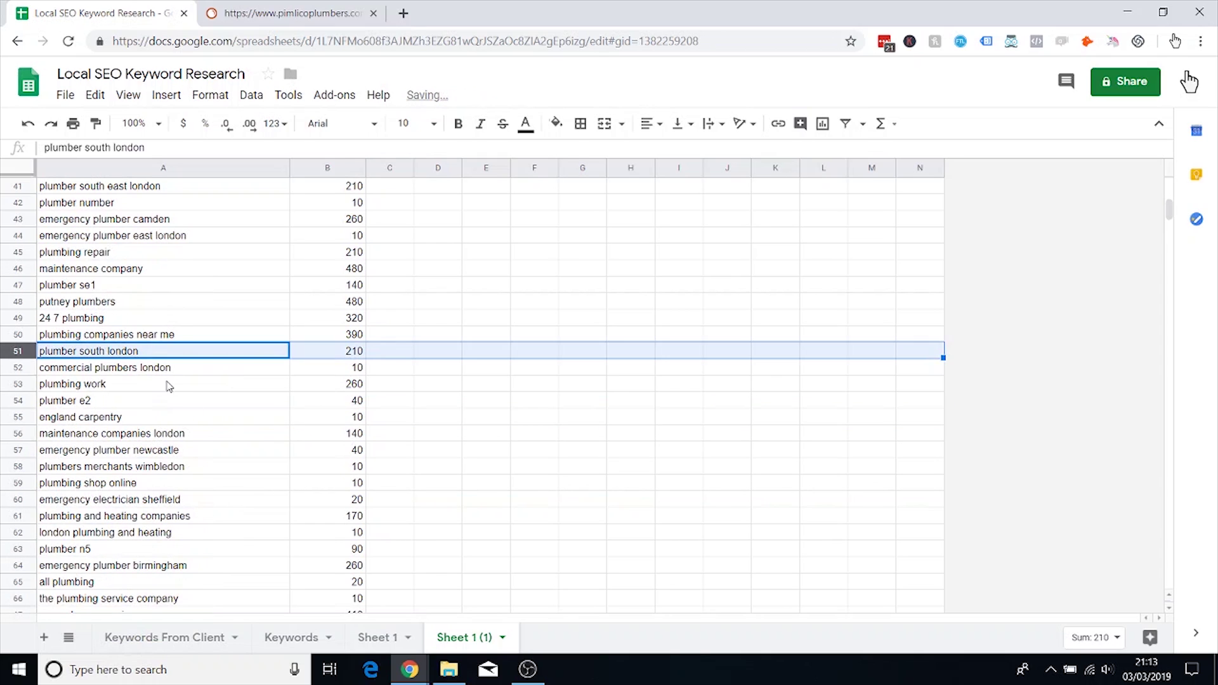
Step: Delete the "plumbing work" row from the keyword list
{"action": "scroll", "coordinate": [134, 365], "scroll_direction": "down", "scroll_amount": 1}
{"action": "left_click", "coordinate": [129, 307]}
{"action": "left_click", "coordinate": [130, 324]}
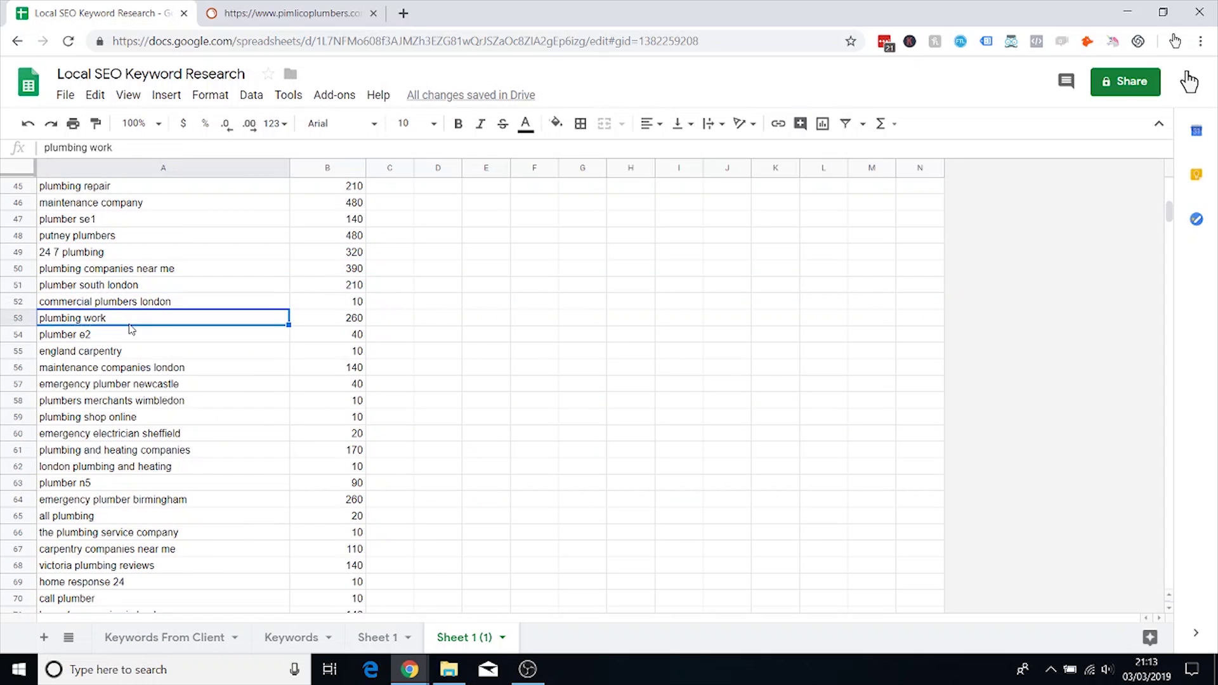
{"action": "scroll", "coordinate": [132, 328], "scroll_direction": "down", "scroll_amount": 1}
{"action": "right_click", "coordinate": [28, 256]}
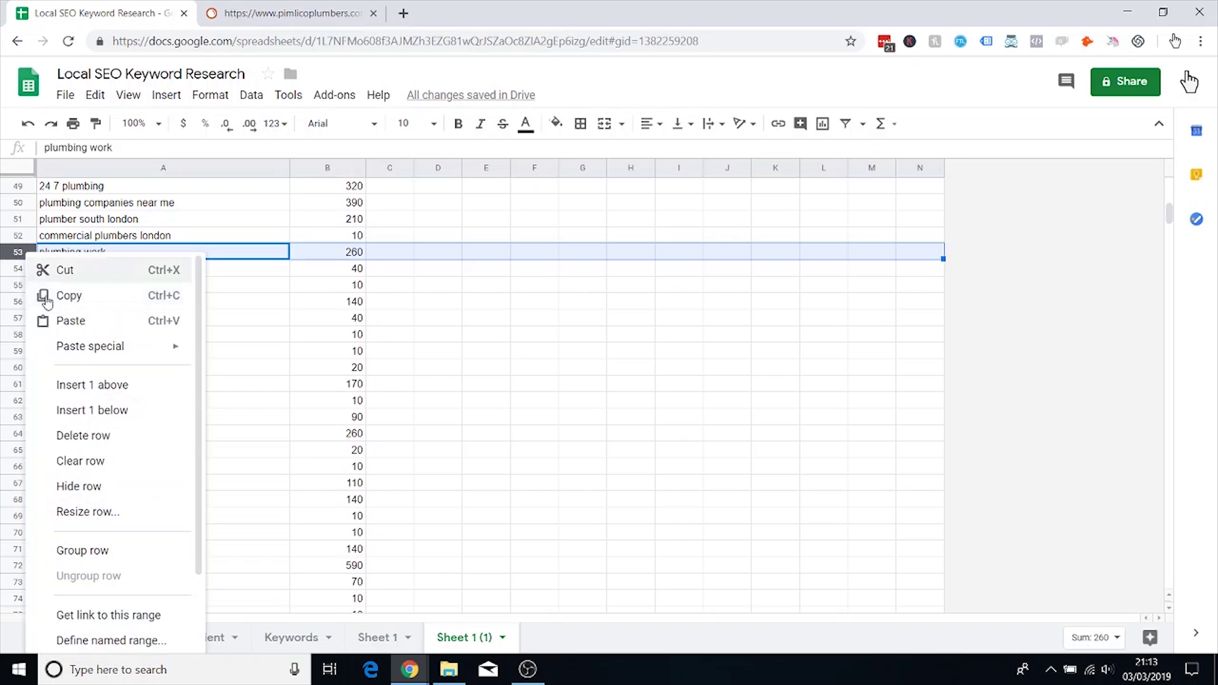
{"action": "left_click", "coordinate": [96, 436]}
Step: Delete the "england carpentry" row from the keyword list
{"action": "left_click", "coordinate": [125, 269]}
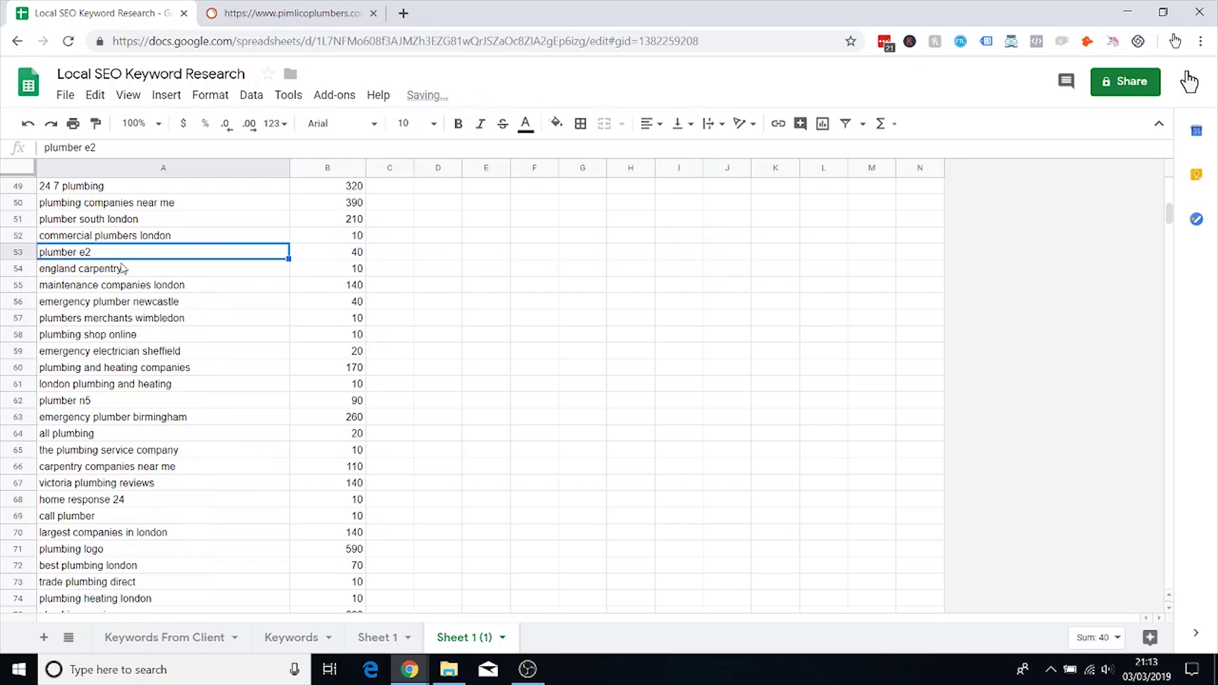
{"action": "left_click", "coordinate": [19, 268]}
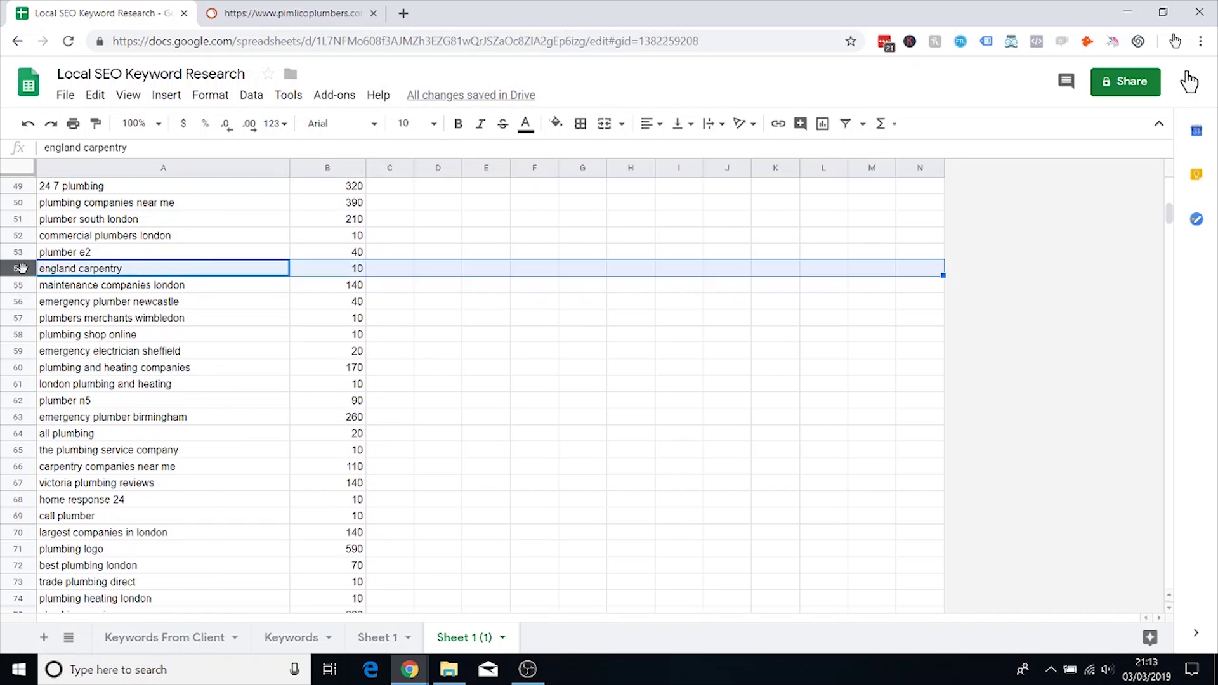
{"action": "right_click", "coordinate": [19, 269]}
{"action": "left_click", "coordinate": [143, 452]}
Step: Look up the keyword "maintenance companies london" on Google in a separate browser window, check what kind of businesses rank, and return to the sheet
{"action": "left_click", "coordinate": [182, 271]}
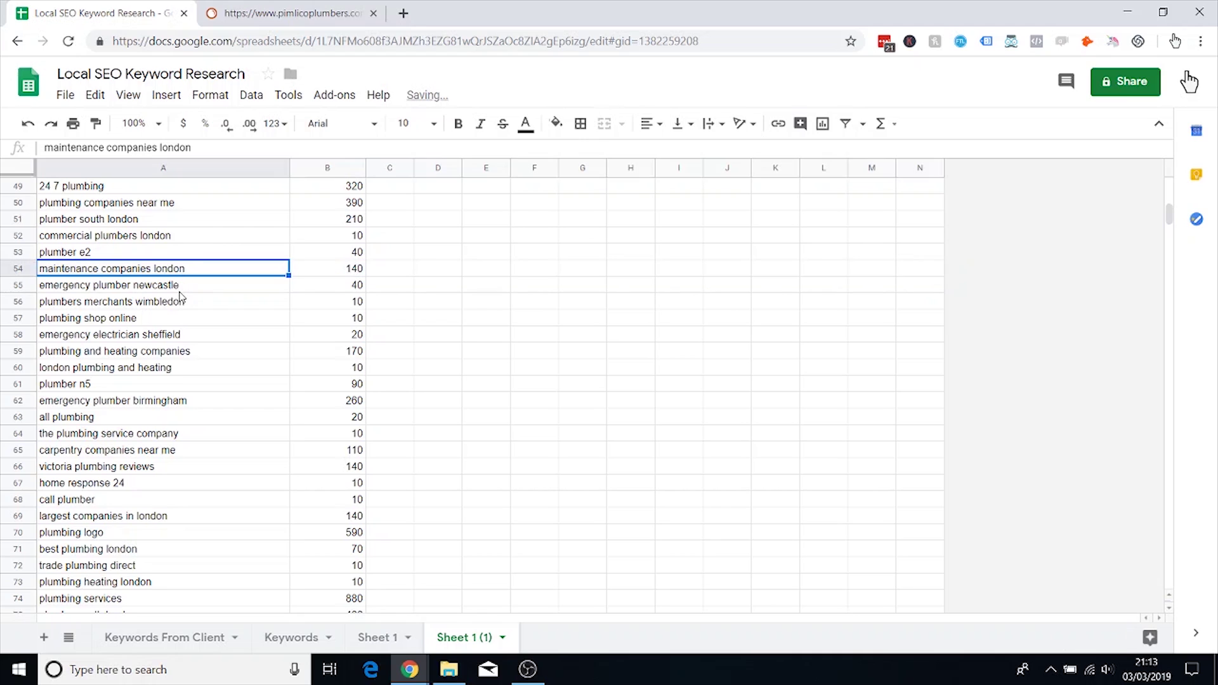
{"action": "left_click", "coordinate": [26, 272]}
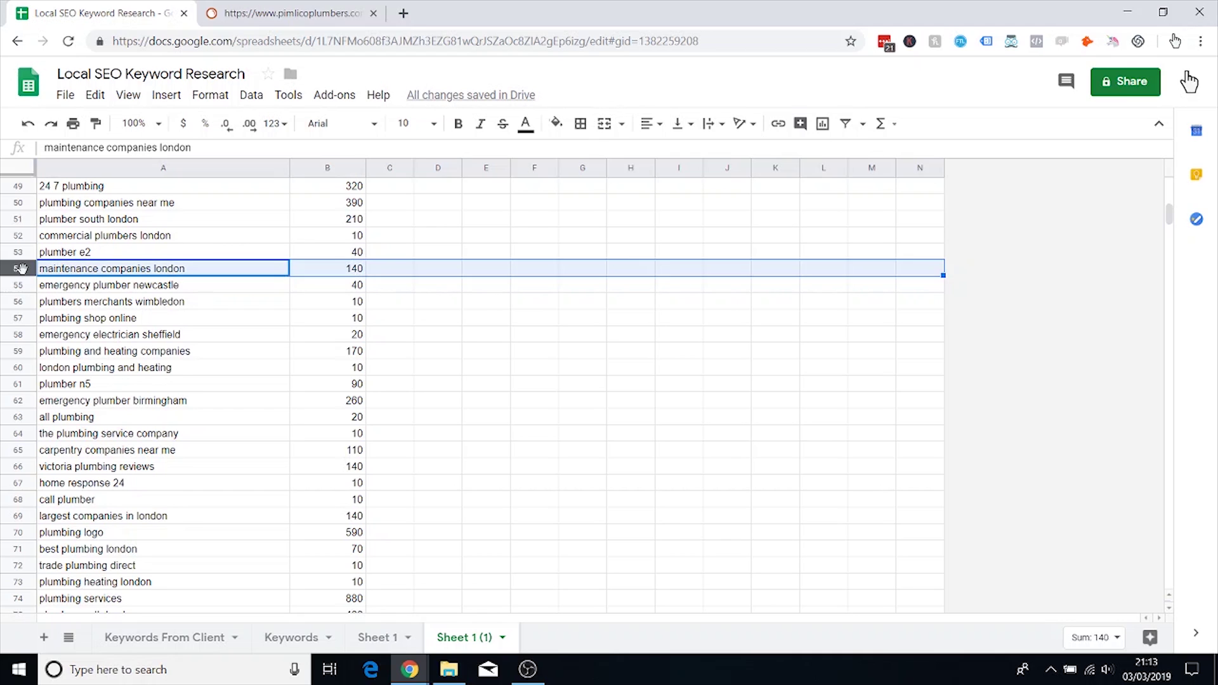
{"action": "left_click", "coordinate": [101, 272]}
{"action": "key", "text": "ctrl+c"}
{"action": "mouse_move", "coordinate": [409, 669]}
{"action": "left_click", "coordinate": [501, 583]}
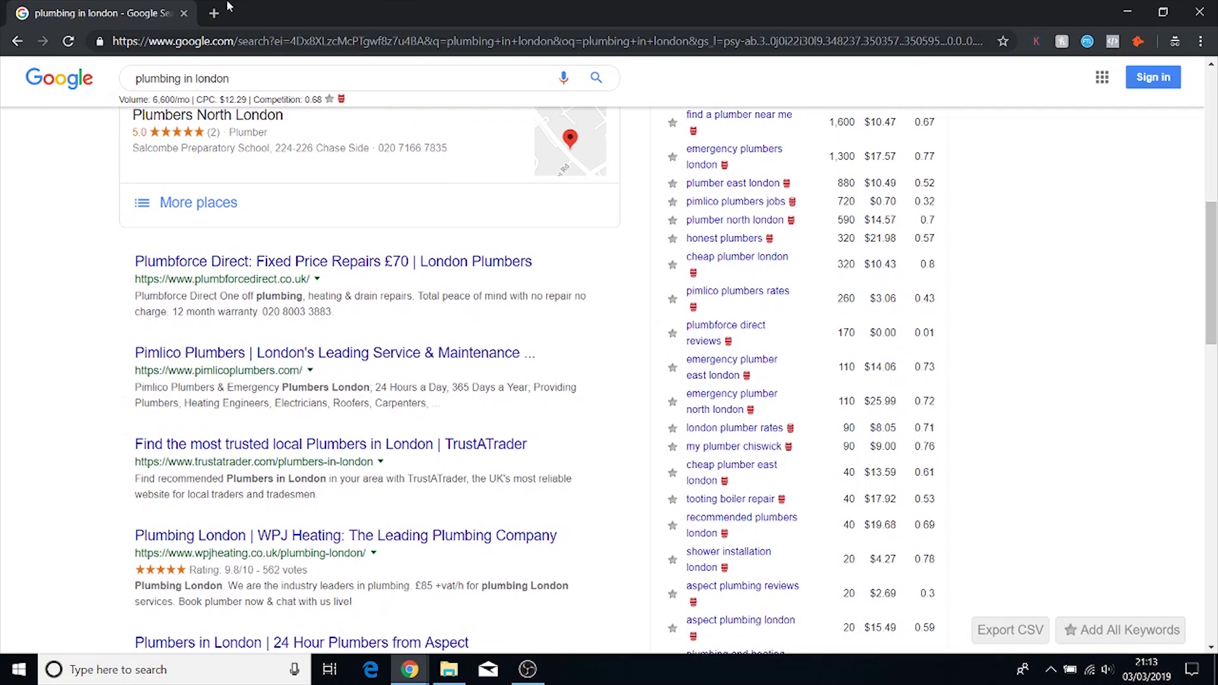
{"action": "key", "text": "ctrl+t"}
{"action": "key", "text": "ctrl+v"}
{"action": "key", "text": "Return"}
{"action": "scroll", "coordinate": [656, 141], "scroll_direction": "down", "scroll_amount": 10}
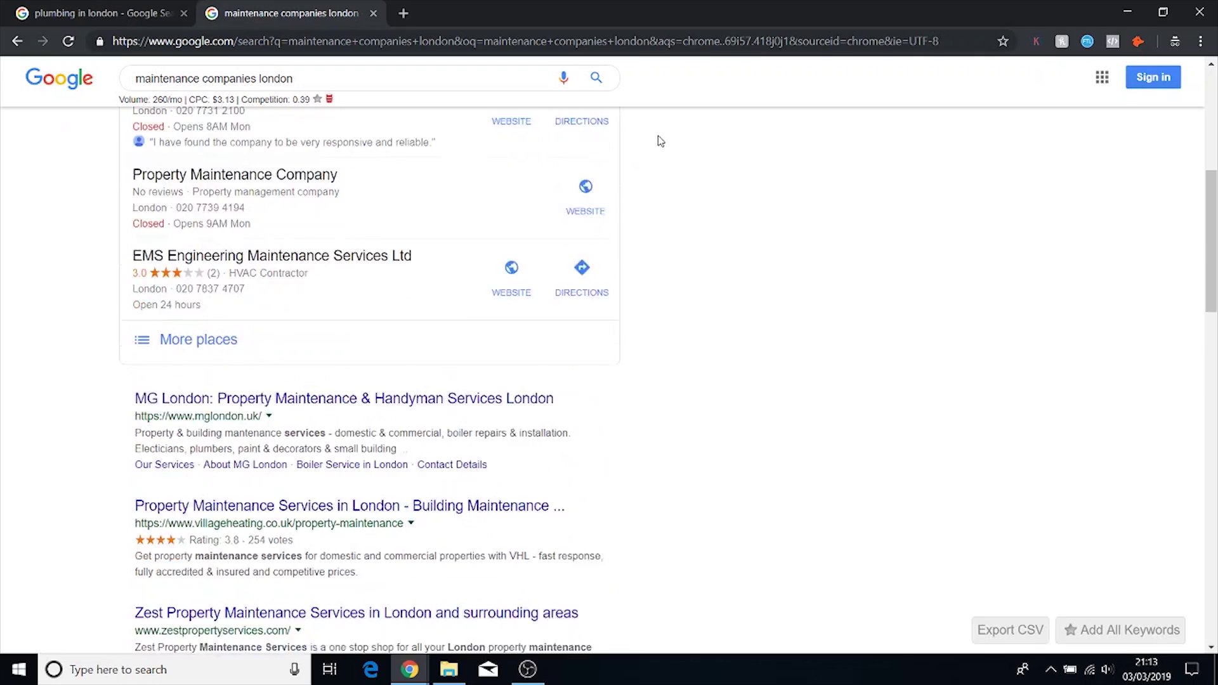
{"action": "scroll", "coordinate": [319, 235], "scroll_direction": "up", "scroll_amount": 2}
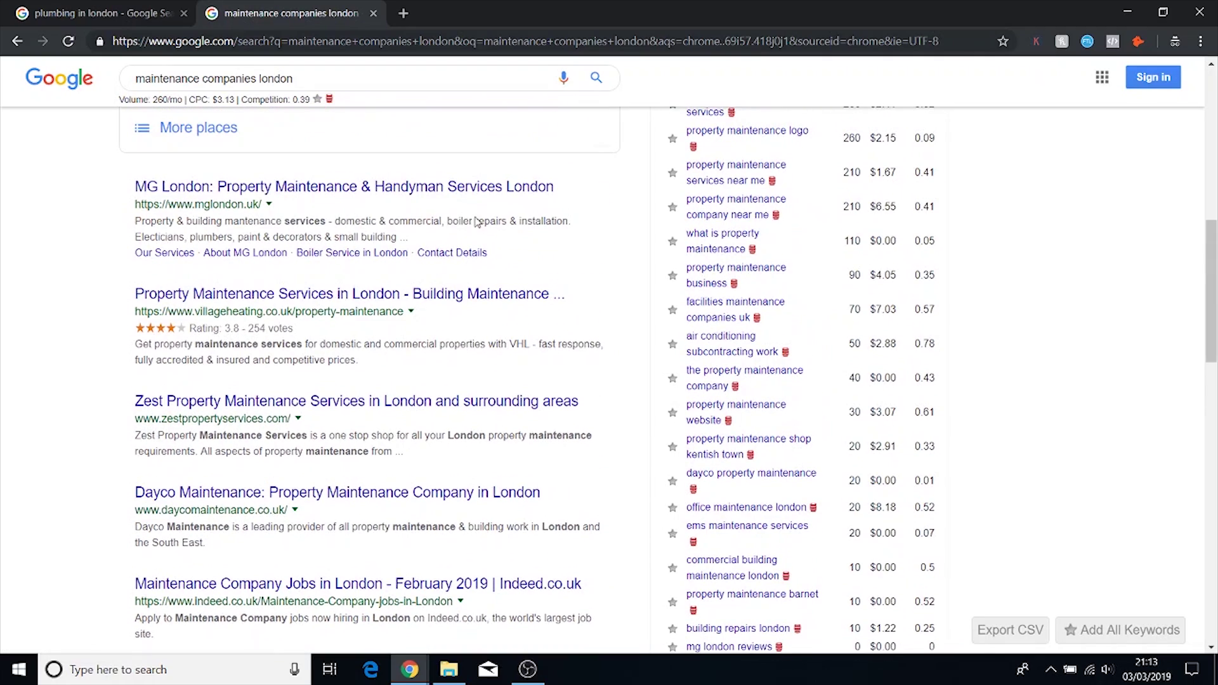
{"action": "left_click", "coordinate": [372, 13]}
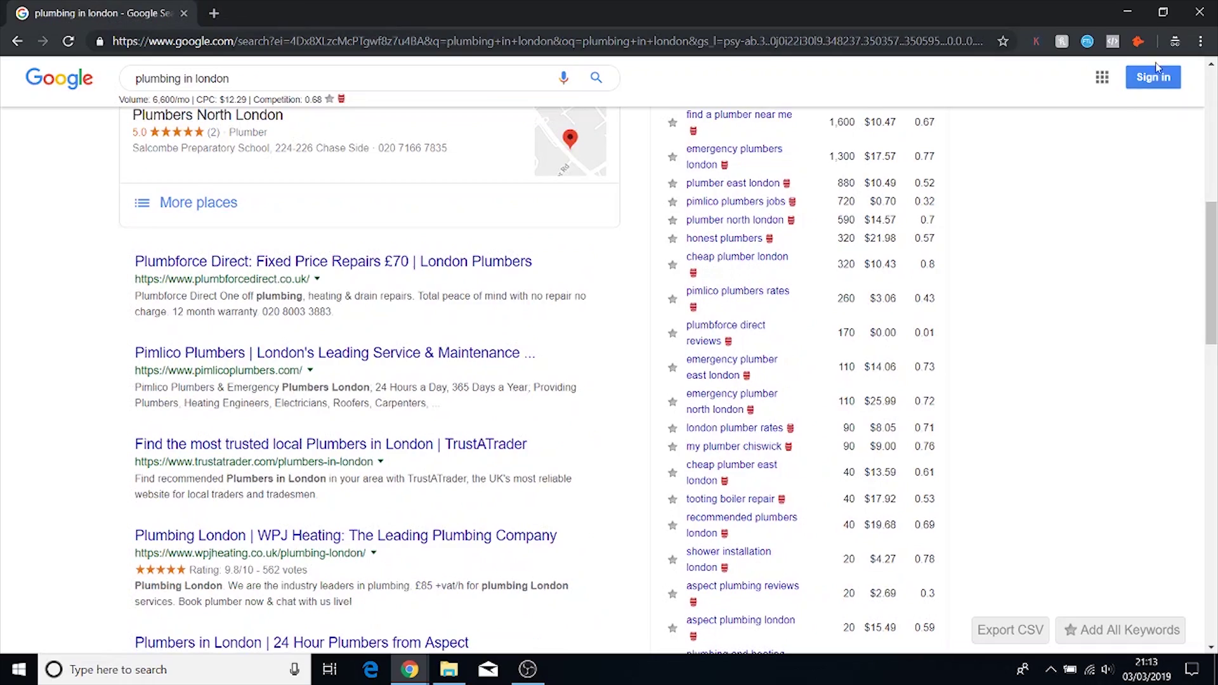
{"action": "left_click", "coordinate": [1128, 11]}
Step: Delete the "maintenance companies london" row from the keyword list
{"action": "right_click", "coordinate": [17, 271]}
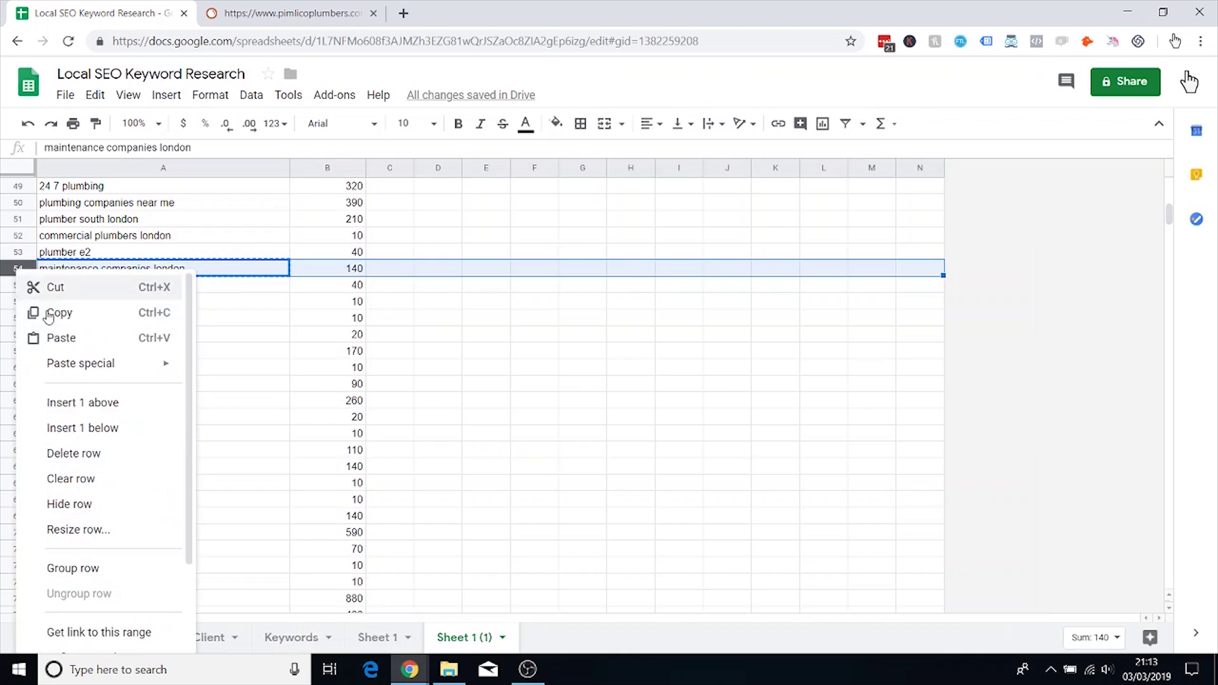
{"action": "left_click", "coordinate": [70, 451]}
{"action": "left_click", "coordinate": [630, 402]}
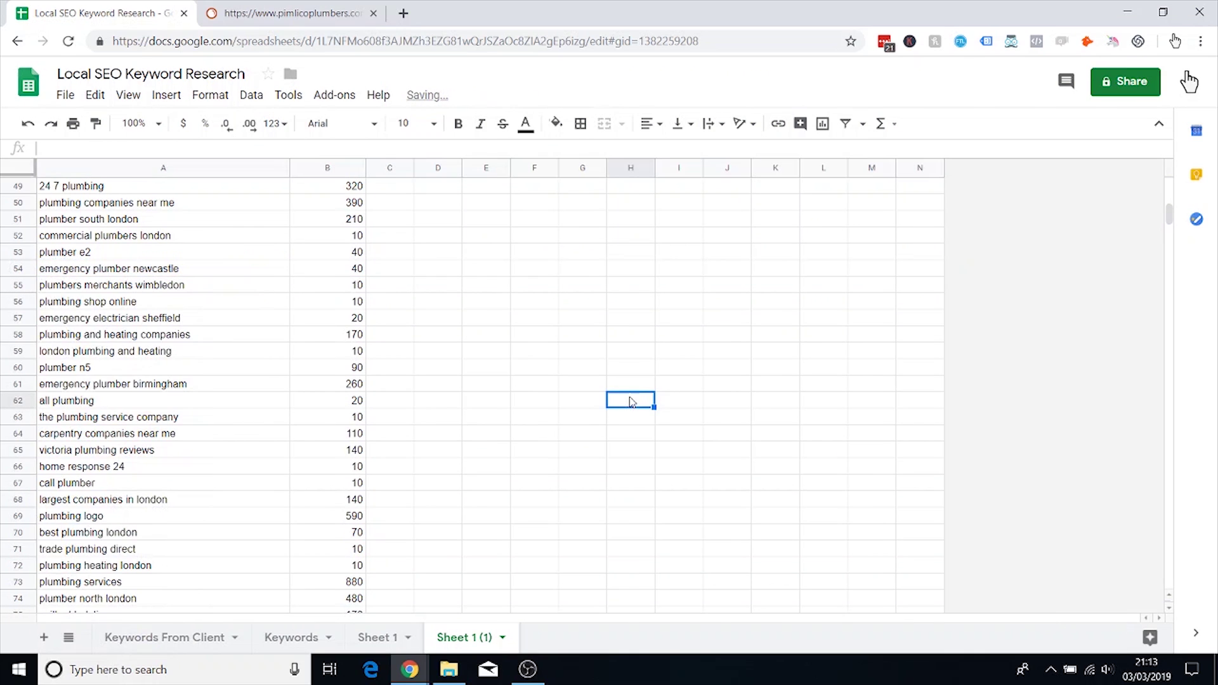
Step: Search the sheet for "maint" and delete the "maintenance company" row
{"action": "key", "text": "ctrl+f"}
{"action": "type", "text": "maint"}
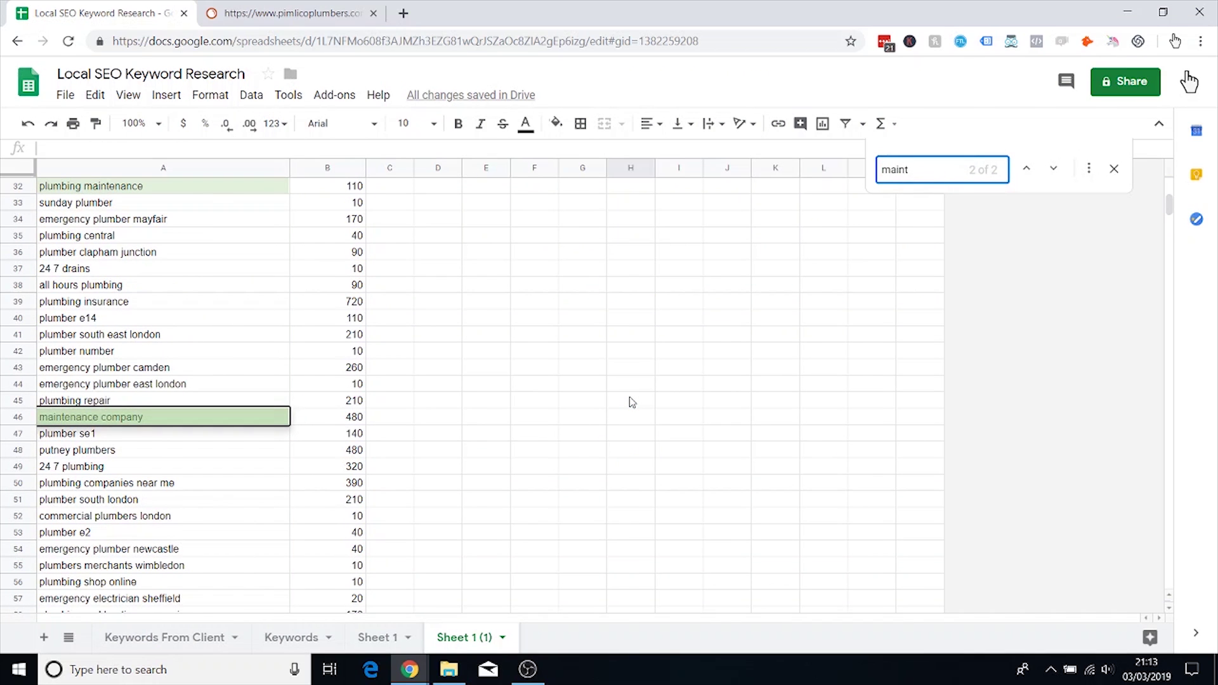
{"action": "left_click", "coordinate": [17, 419]}
{"action": "right_click", "coordinate": [17, 419]}
{"action": "left_click", "coordinate": [121, 597]}
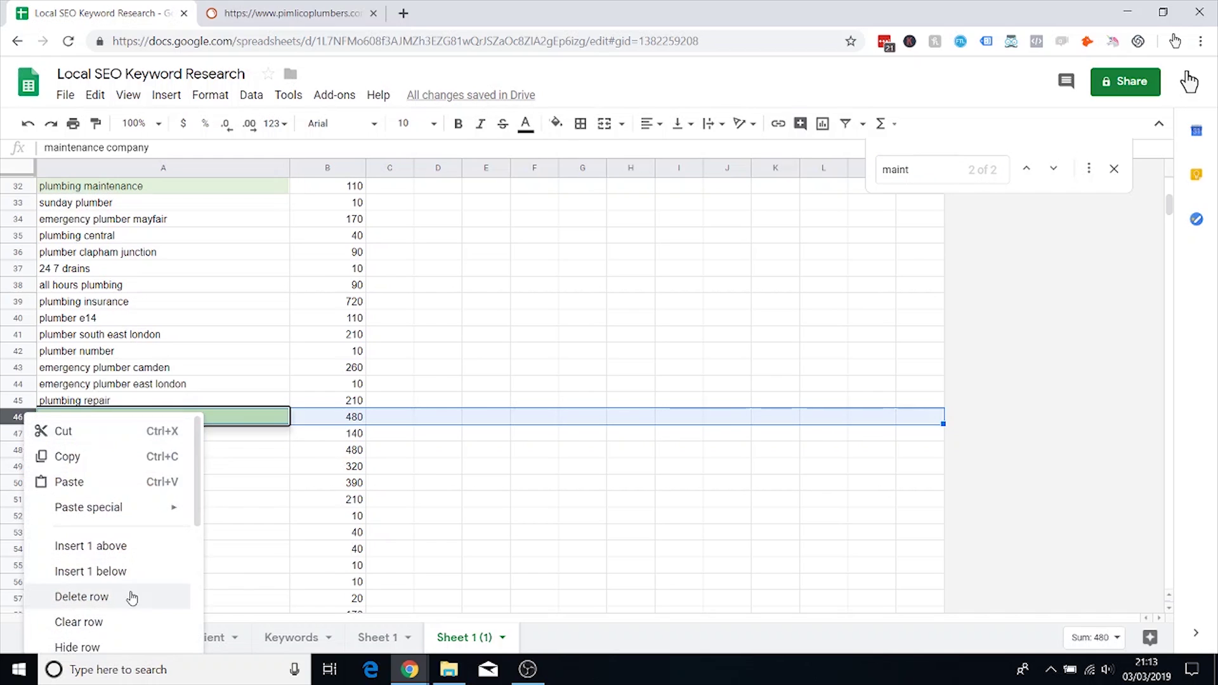
{"action": "left_click", "coordinate": [128, 595]}
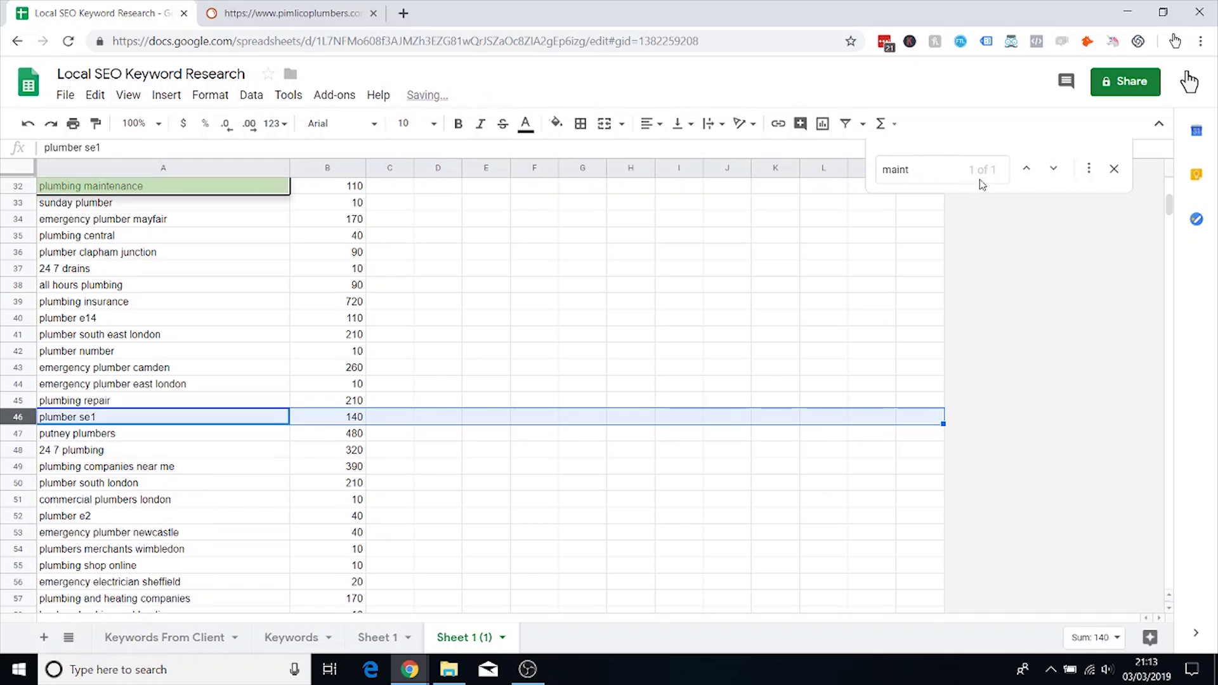
{"action": "left_click", "coordinate": [1114, 169]}
Step: Delete the "home response 24" row from the keyword list
{"action": "scroll", "coordinate": [394, 245], "scroll_direction": "down", "scroll_amount": 5}
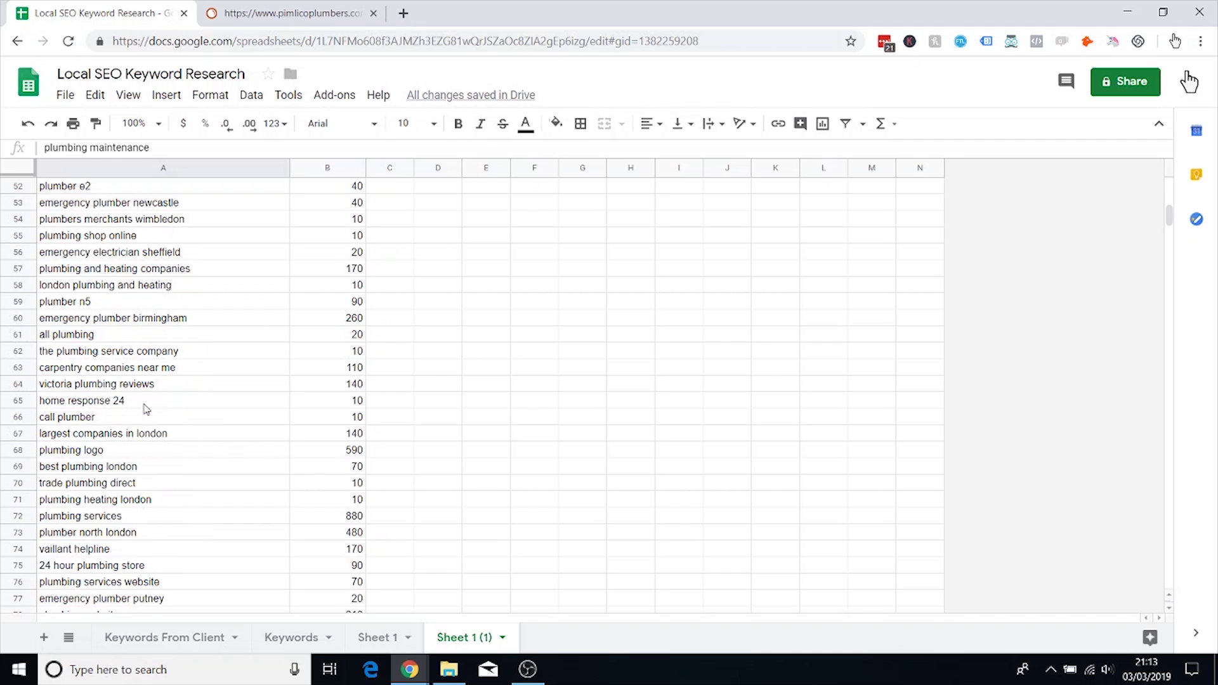
{"action": "left_click", "coordinate": [146, 409]}
{"action": "left_click", "coordinate": [22, 403]}
{"action": "right_click", "coordinate": [23, 404]}
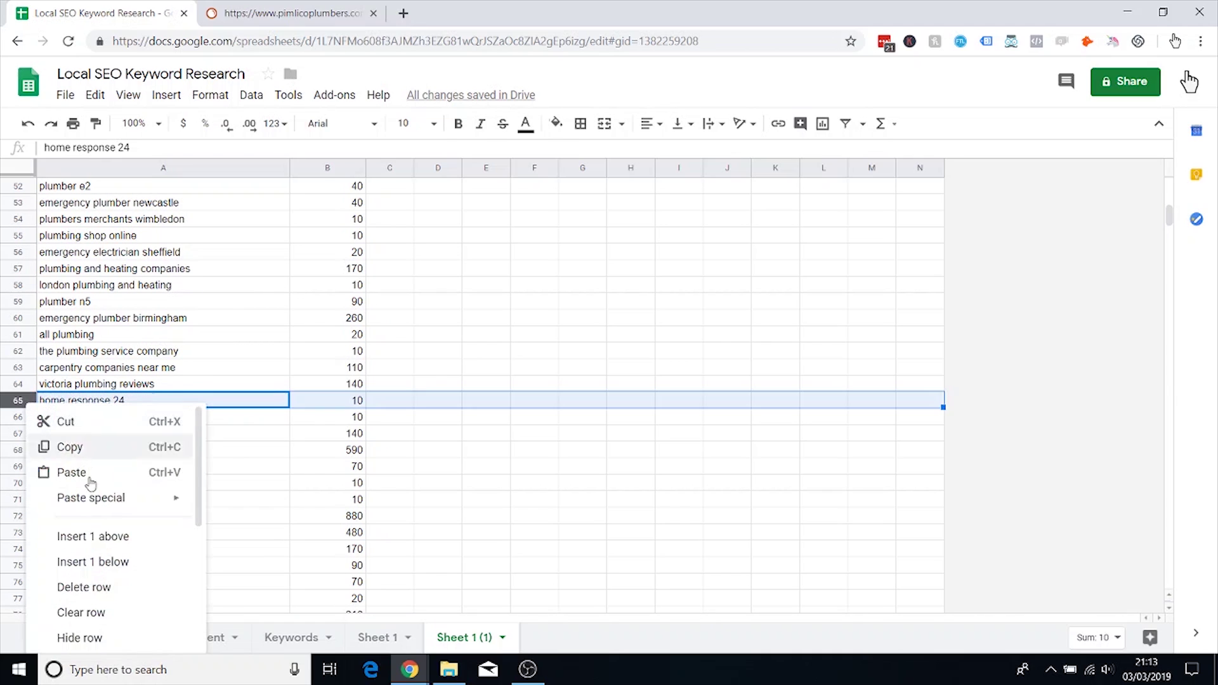
{"action": "left_click", "coordinate": [102, 595]}
Step: Delete the "all plumbing" row from the keyword list
{"action": "scroll", "coordinate": [160, 365], "scroll_direction": "down", "scroll_amount": 2}
{"action": "left_click", "coordinate": [31, 272]}
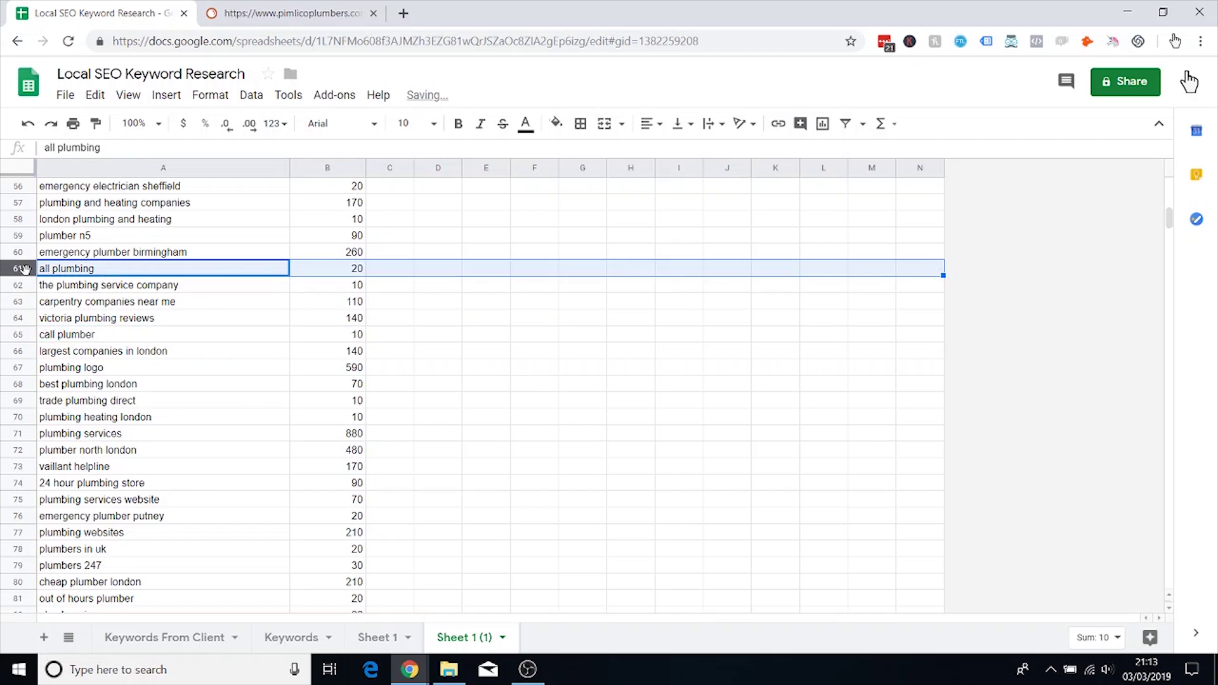
{"action": "right_click", "coordinate": [31, 273]}
{"action": "left_click", "coordinate": [89, 457]}
Step: Search the sheet for "birming" and delete the "emergency plumber birmingham" row
{"action": "scroll", "coordinate": [409, 343], "scroll_direction": "up", "scroll_amount": 2}
{"action": "left_click", "coordinate": [409, 340]}
{"action": "key", "text": "ctrl+f"}
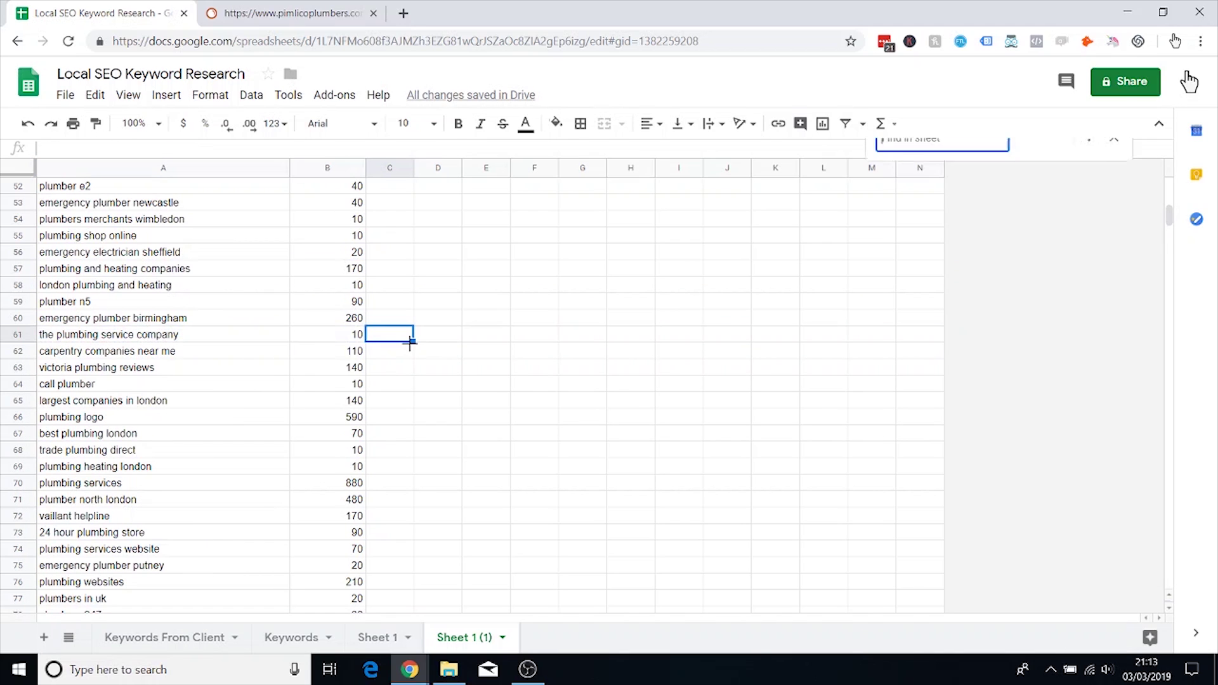
{"action": "type", "text": "birming"}
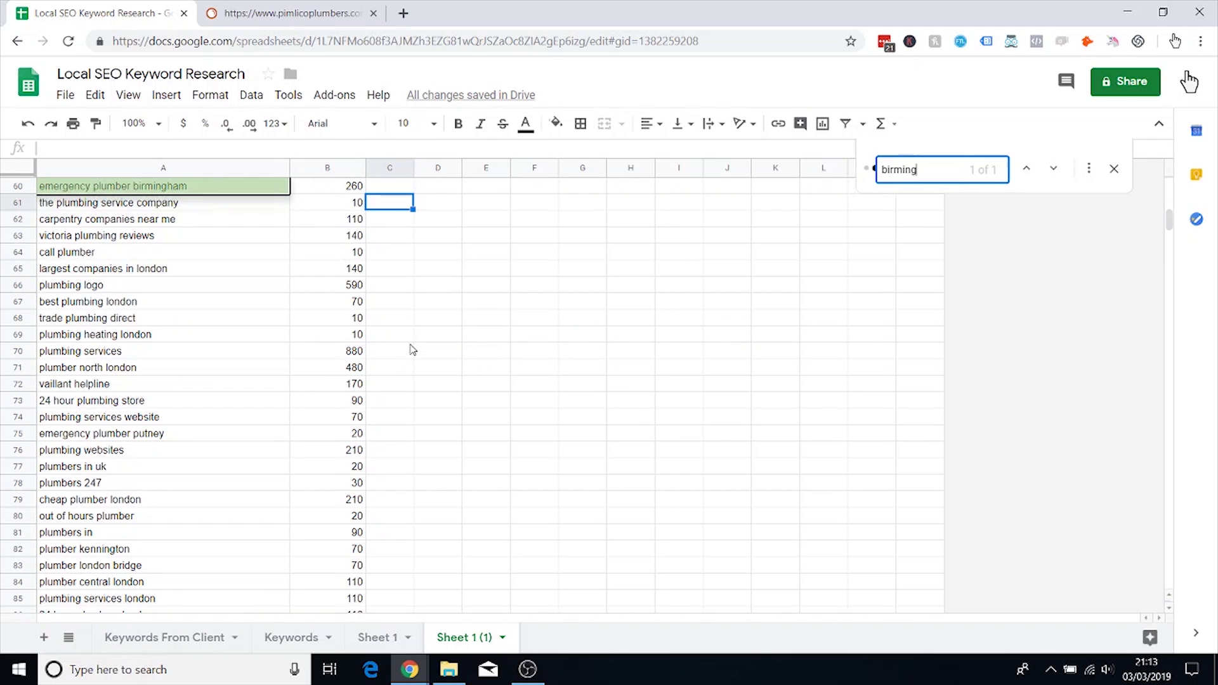
{"action": "left_click", "coordinate": [16, 185]}
{"action": "right_click", "coordinate": [18, 186]}
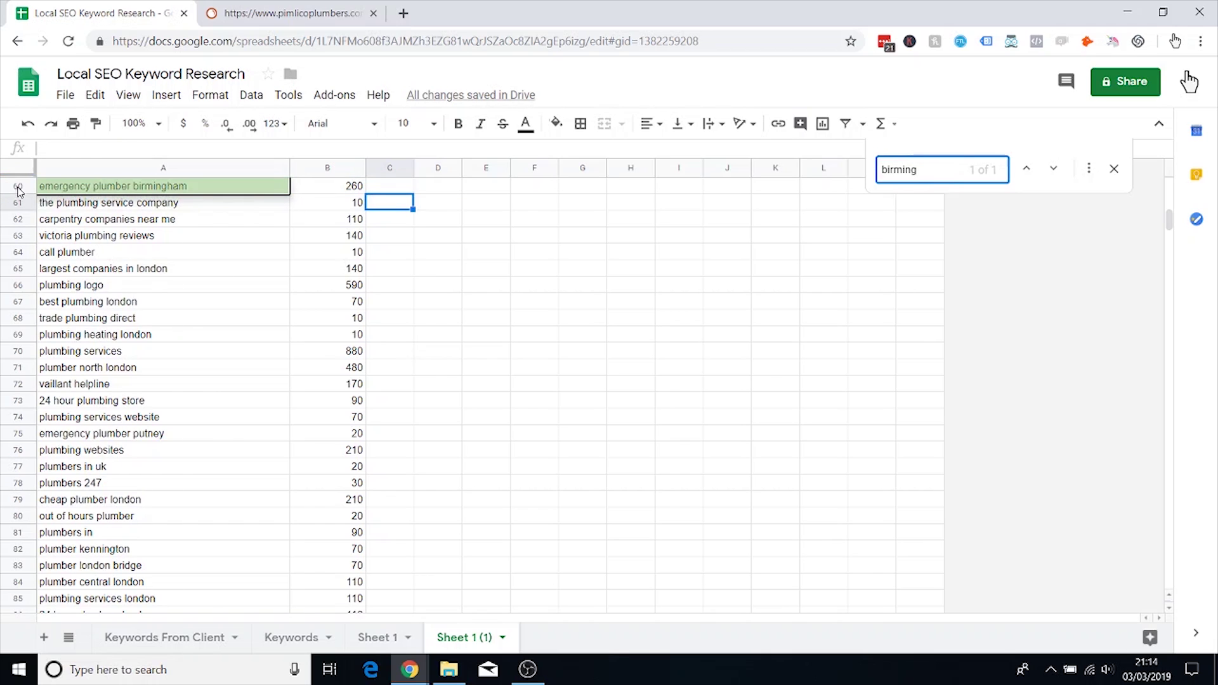
{"action": "right_click", "coordinate": [17, 190]}
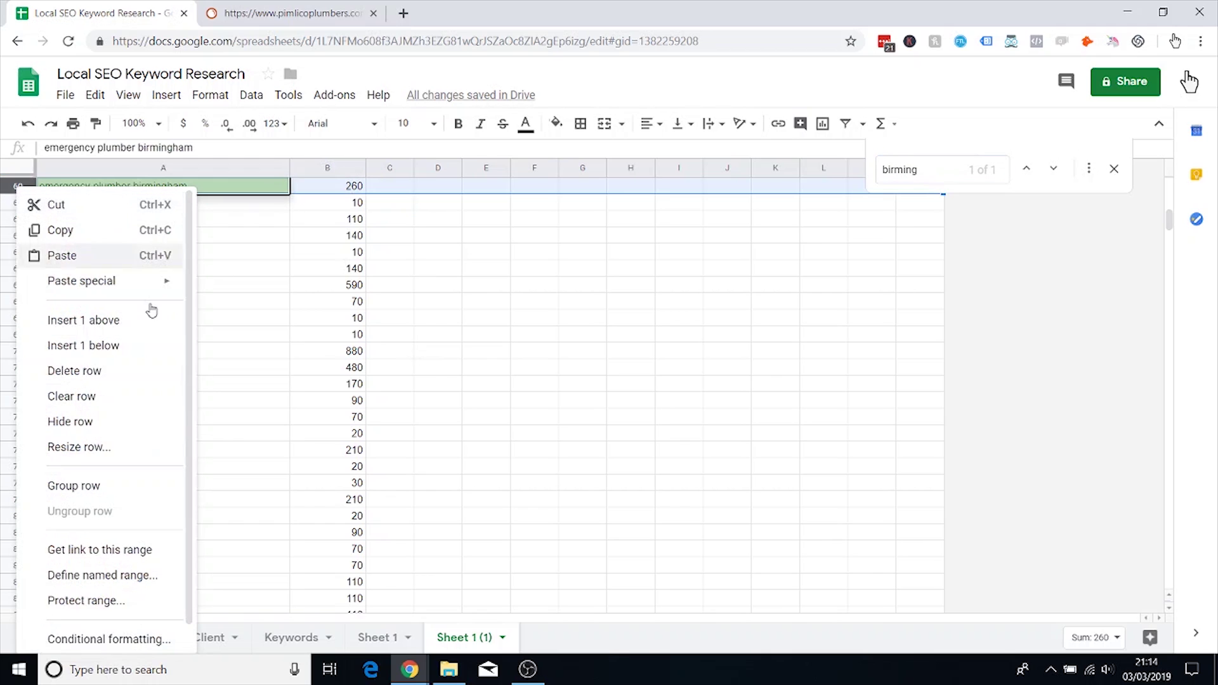
{"action": "left_click", "coordinate": [120, 375]}
{"action": "left_click", "coordinate": [1113, 171]}
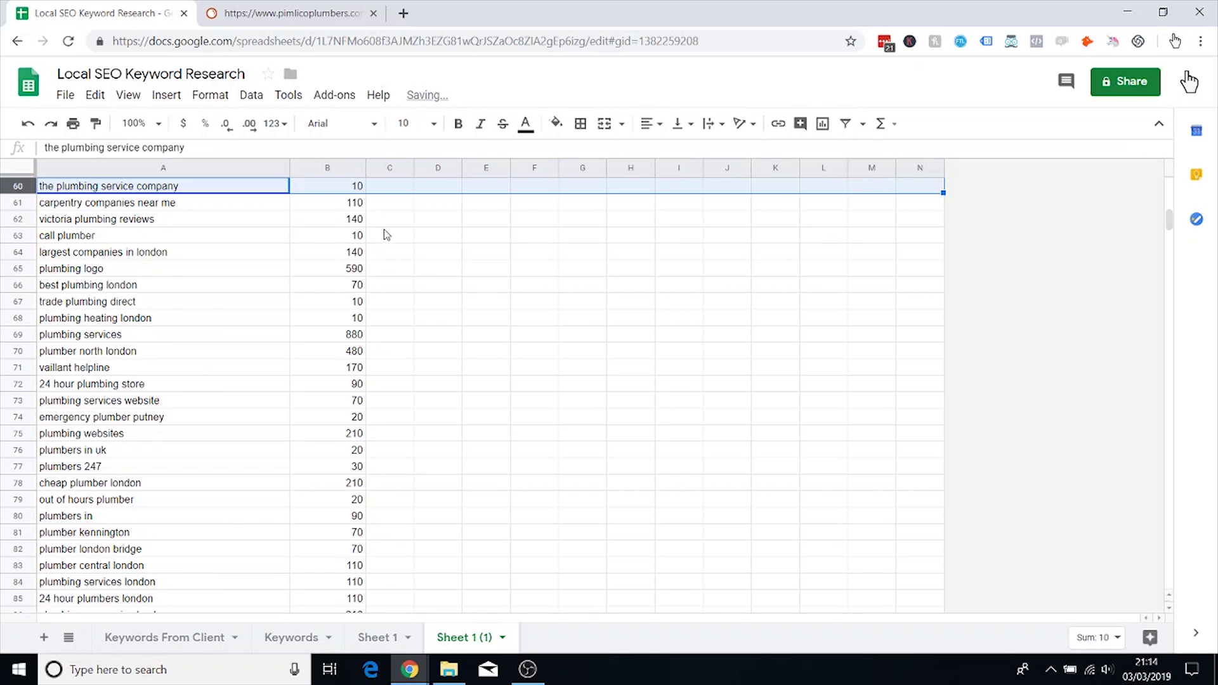
Step: Delete the out-of-area "emergency plumber newcastle" row from the keyword list
{"action": "scroll", "coordinate": [377, 267], "scroll_direction": "up", "scroll_amount": 5}
{"action": "left_click", "coordinate": [207, 405]}
{"action": "scroll", "coordinate": [303, 287], "scroll_direction": "up", "scroll_amount": 5}
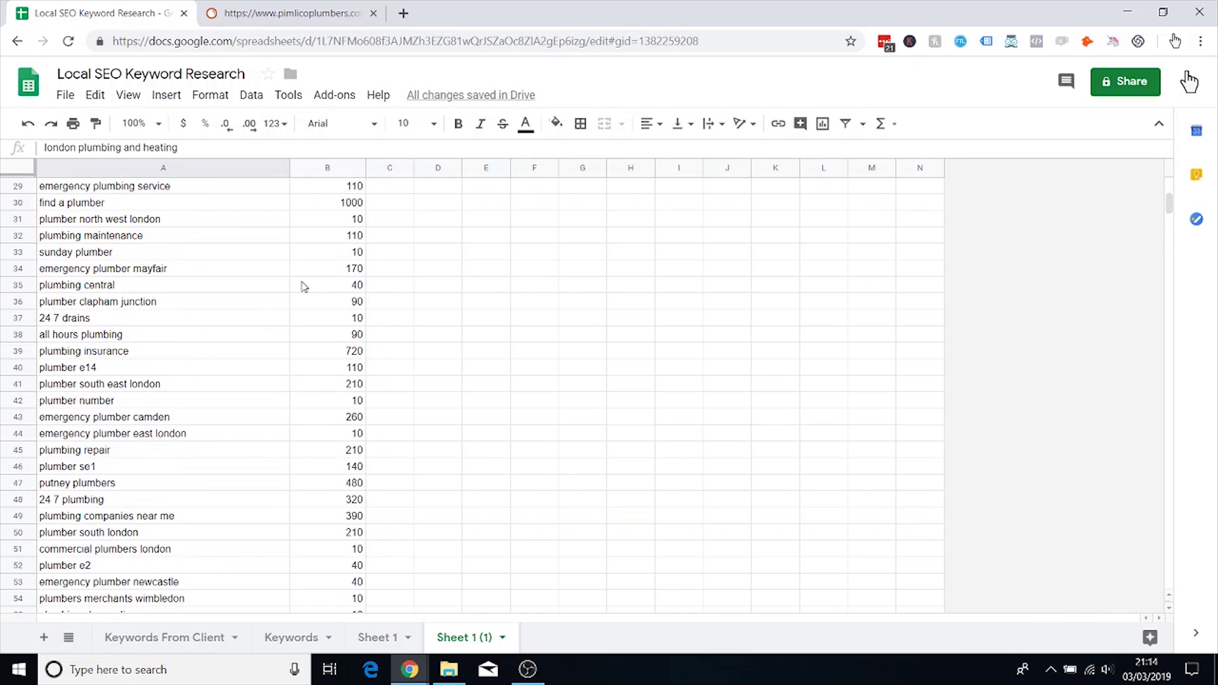
{"action": "scroll", "coordinate": [289, 280], "scroll_direction": "down", "scroll_amount": 7}
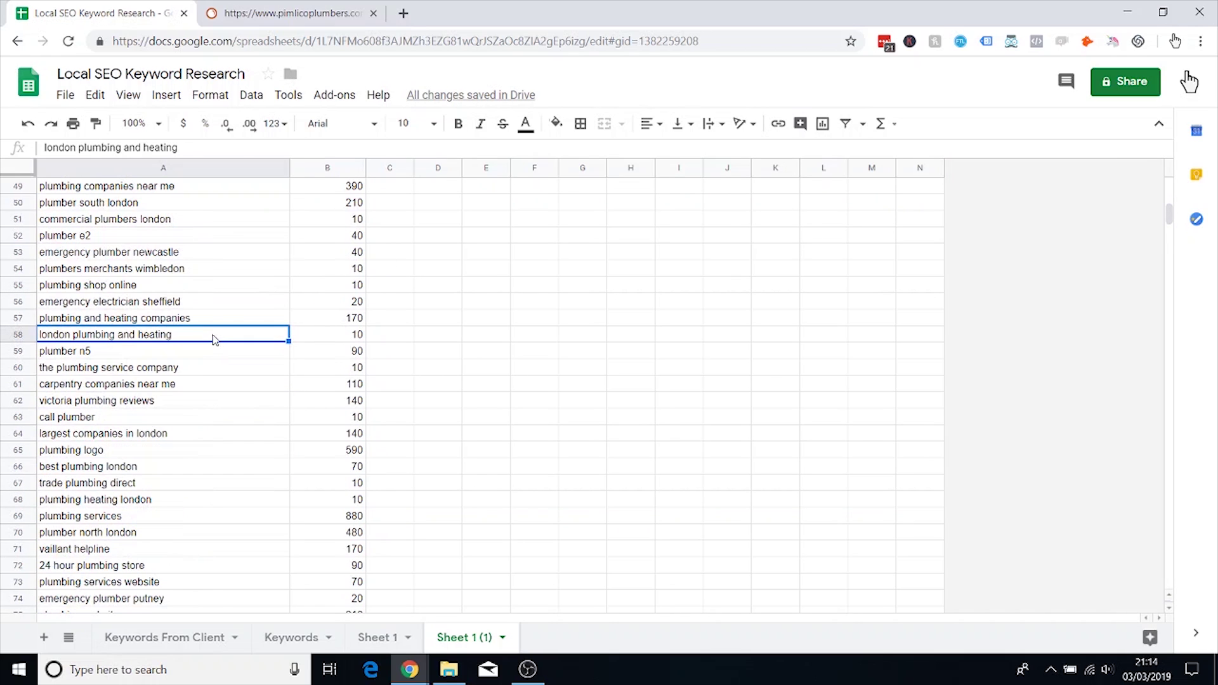
{"action": "right_click", "coordinate": [19, 254]}
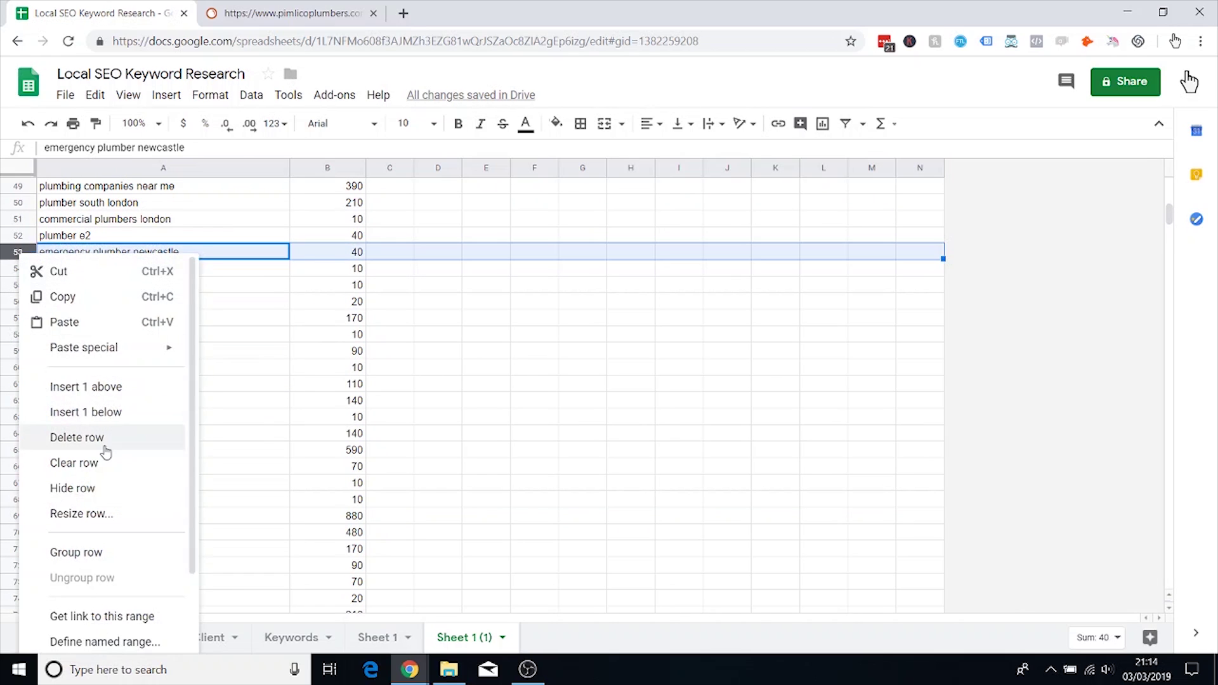
{"action": "left_click", "coordinate": [102, 441]}
Step: Delete the "largest companies in london" row from the keyword list
{"action": "scroll", "coordinate": [289, 340], "scroll_direction": "up", "scroll_amount": 4}
{"action": "scroll", "coordinate": [288, 341], "scroll_direction": "down", "scroll_amount": 4}
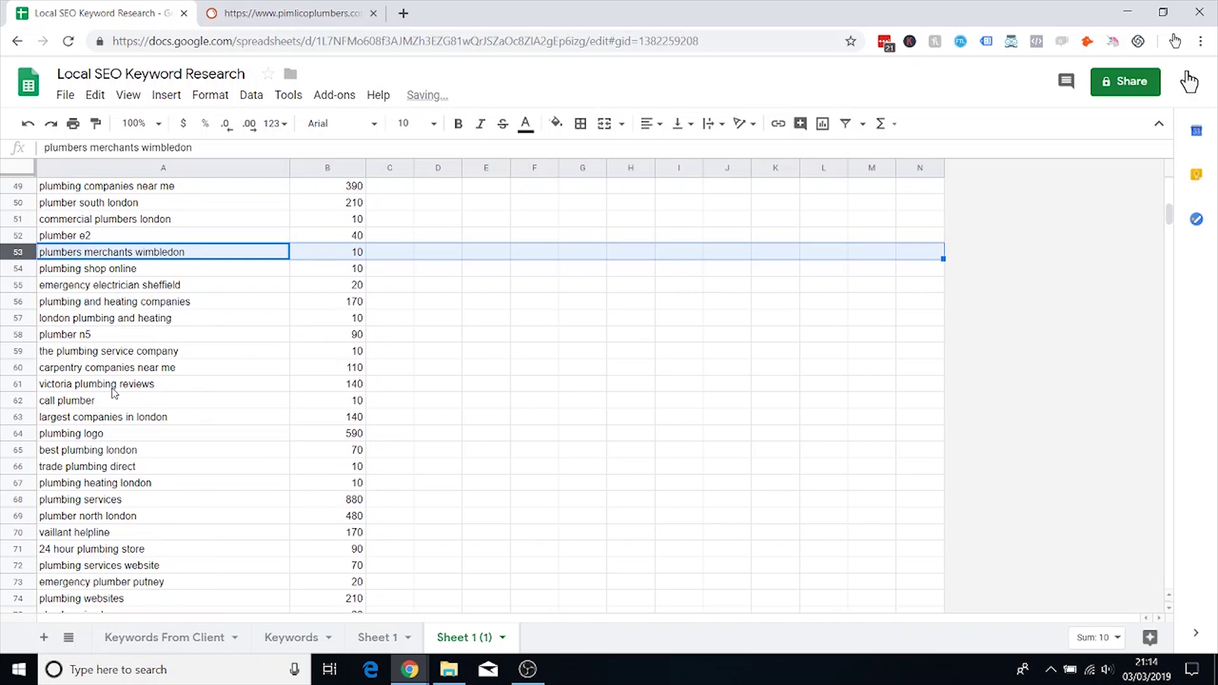
{"action": "scroll", "coordinate": [158, 359], "scroll_direction": "down", "scroll_amount": 1}
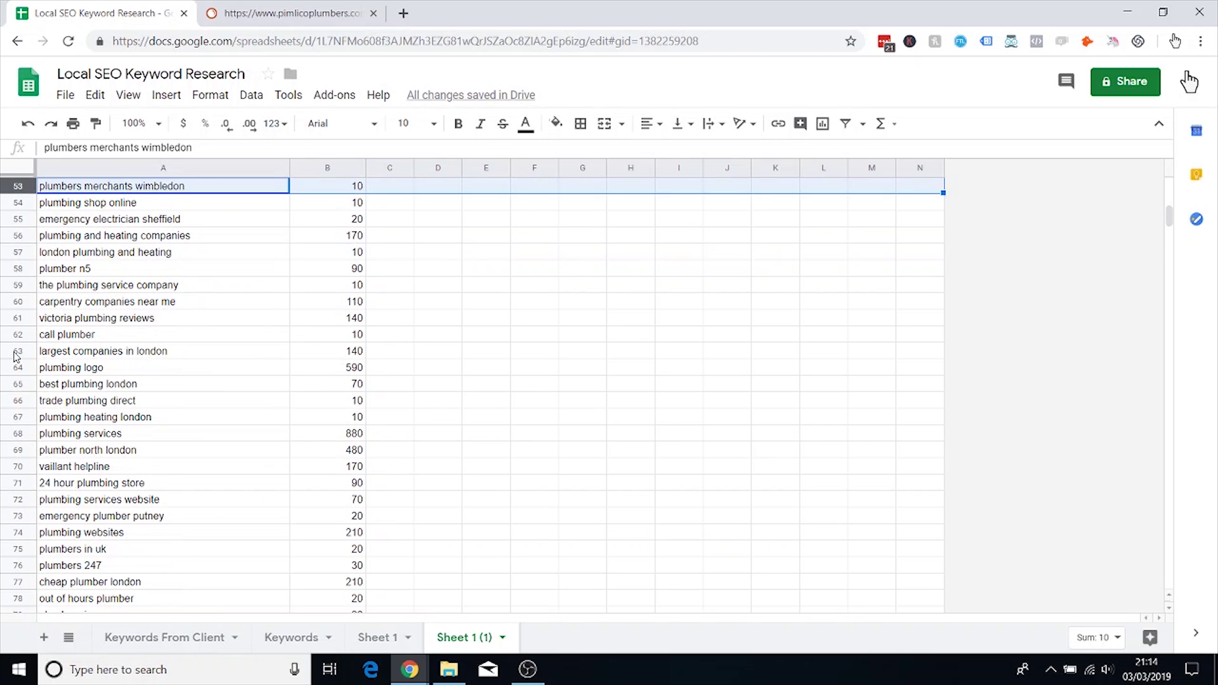
{"action": "right_click", "coordinate": [17, 357]}
{"action": "left_click", "coordinate": [47, 539]}
Step: Delete the "plumbing logo" and "trade plumbing direct" rows from the keyword list
{"action": "left_click", "coordinate": [177, 356]}
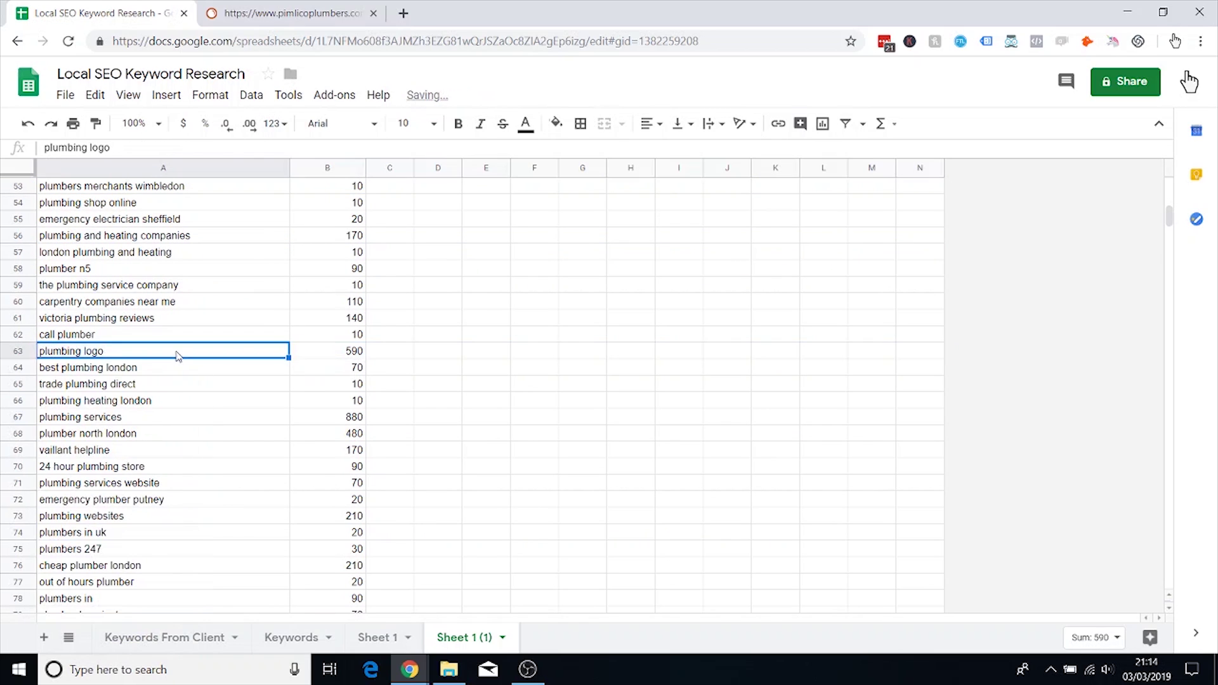
{"action": "right_click", "coordinate": [17, 351]}
{"action": "left_click", "coordinate": [57, 536]}
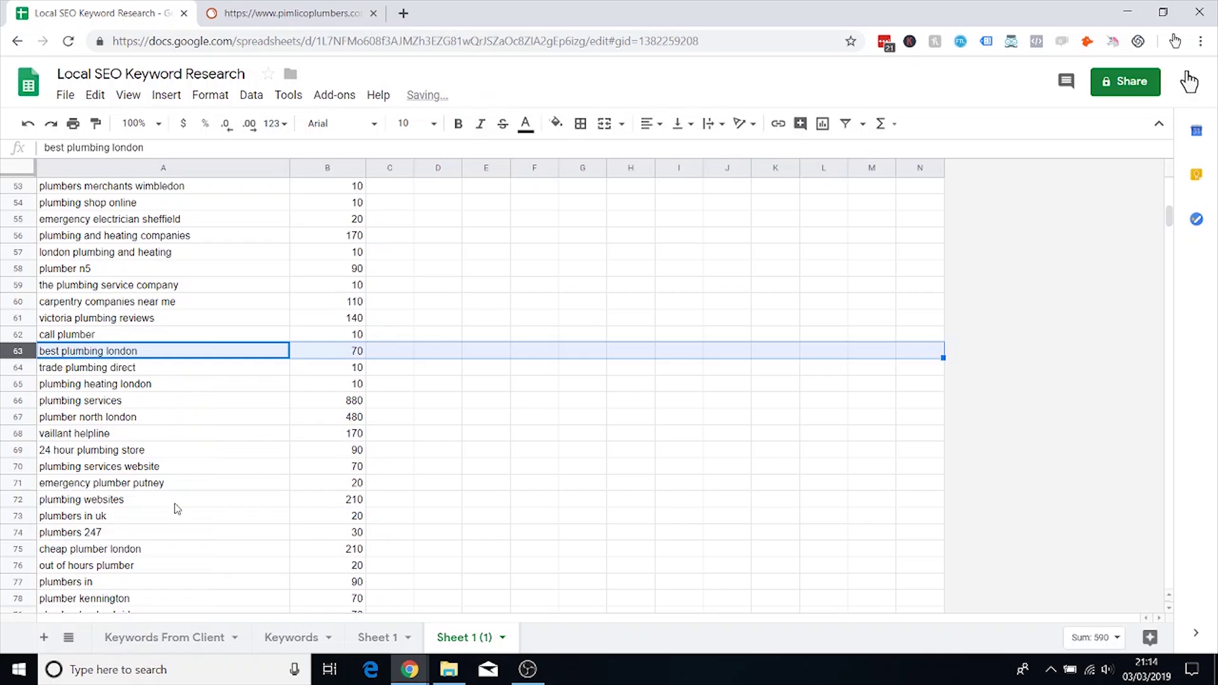
{"action": "left_click", "coordinate": [141, 368]}
{"action": "right_click", "coordinate": [19, 369]}
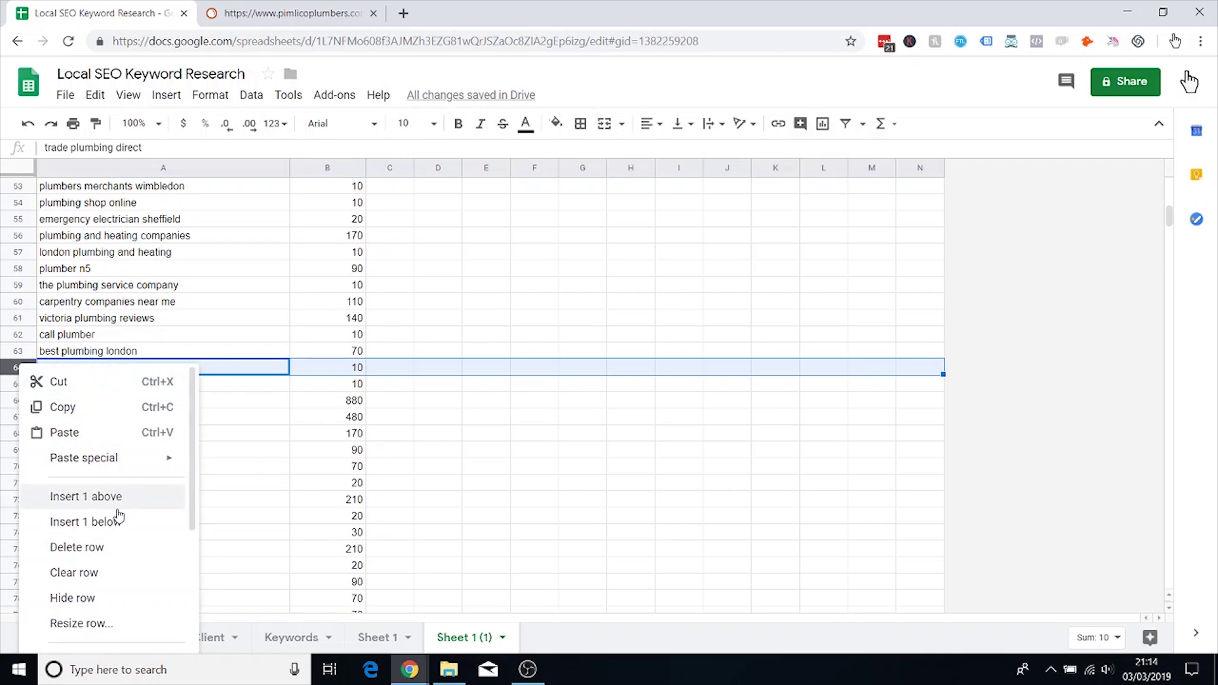
{"action": "left_click", "coordinate": [89, 547]}
Step: Delete the "vaillant helpline" row from the keyword list
{"action": "left_click", "coordinate": [150, 370]}
{"action": "left_click", "coordinate": [156, 387]}
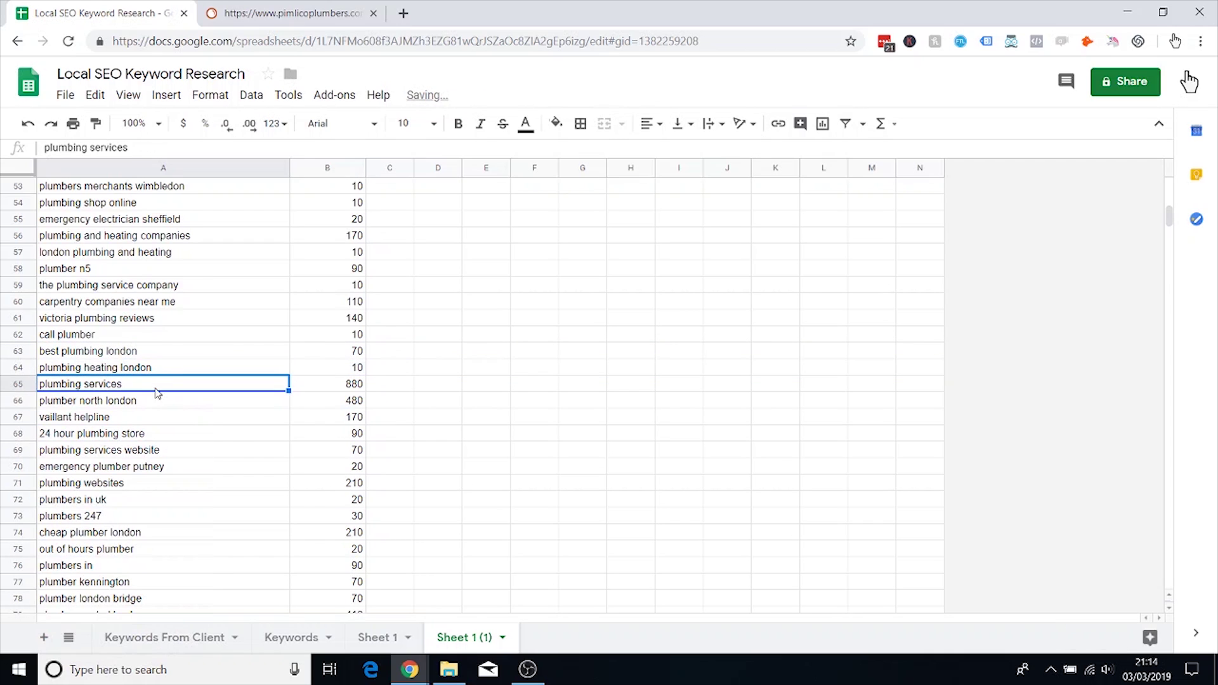
{"action": "scroll", "coordinate": [172, 375], "scroll_direction": "down", "scroll_amount": 1}
{"action": "left_click", "coordinate": [142, 342]}
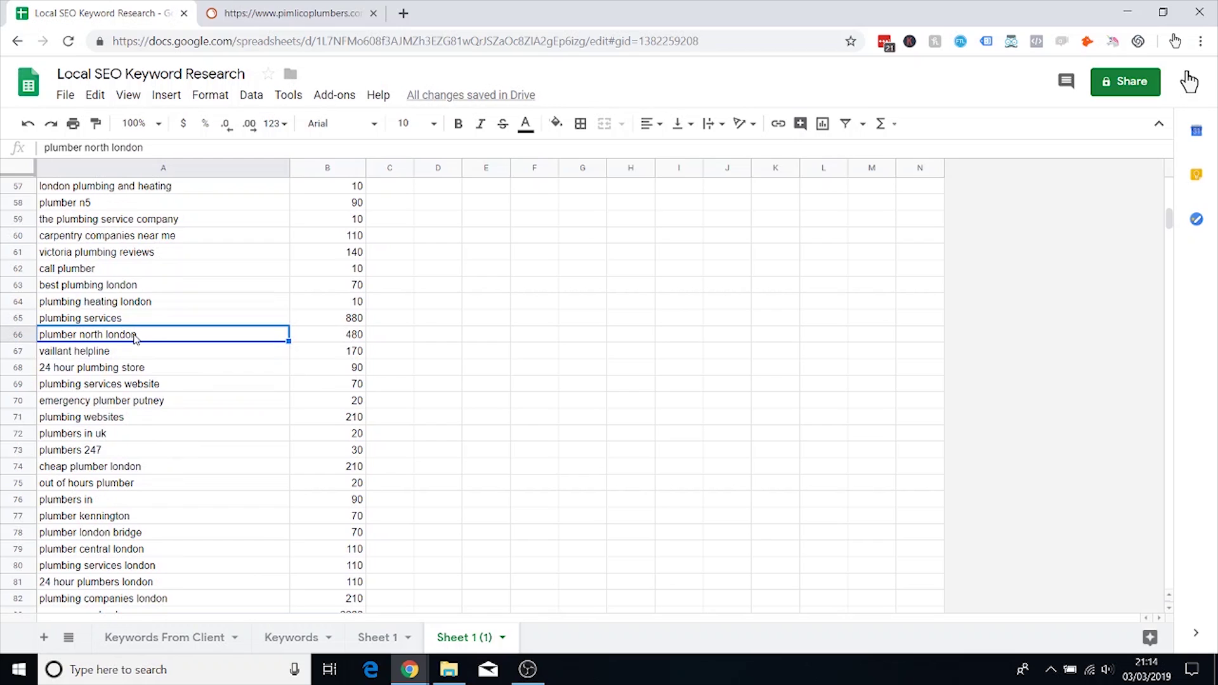
{"action": "left_click", "coordinate": [84, 351]}
{"action": "right_click", "coordinate": [18, 354]}
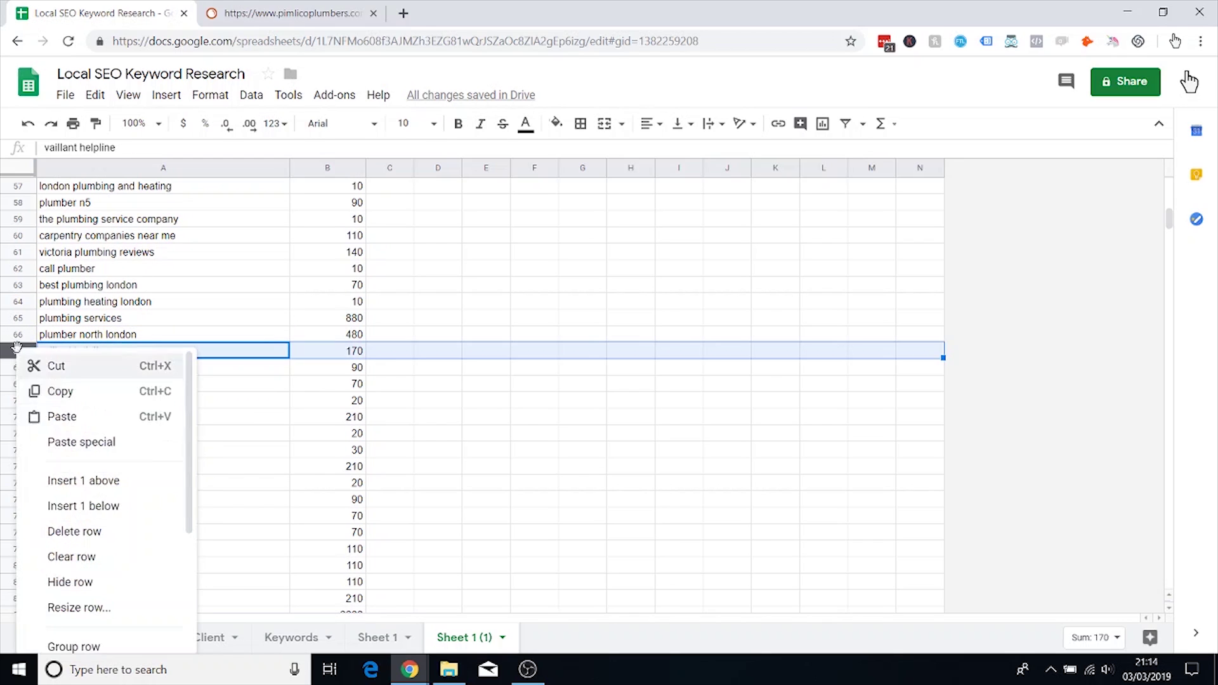
{"action": "left_click", "coordinate": [109, 529]}
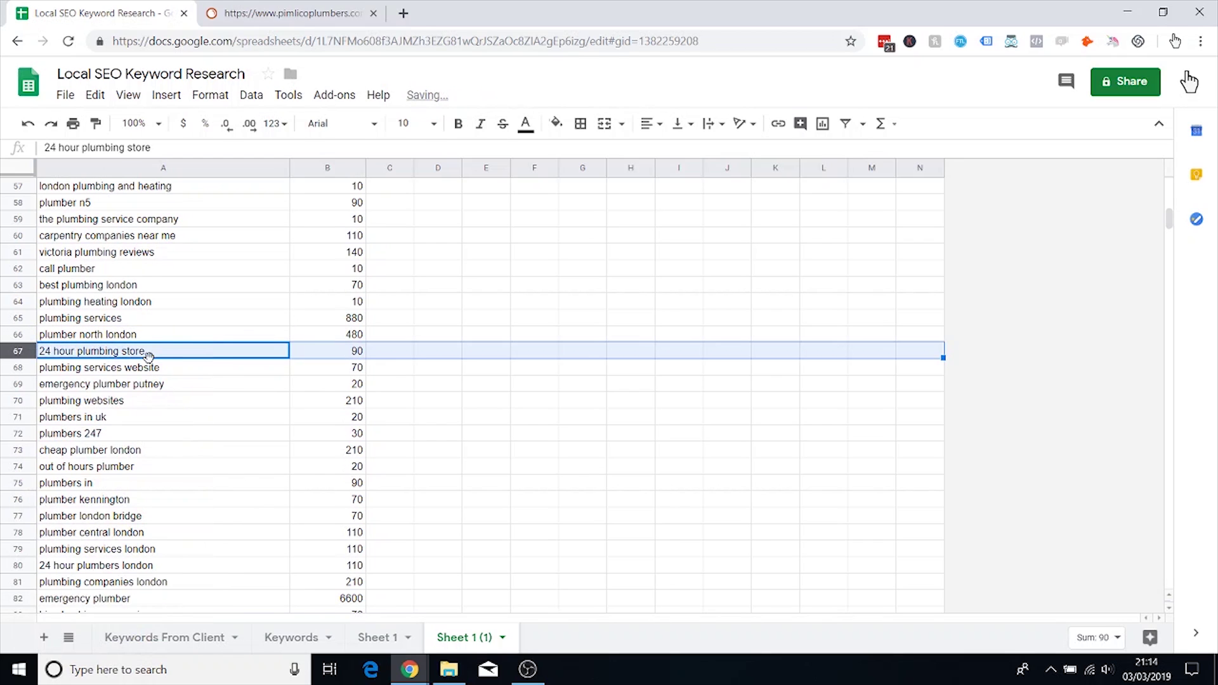
Step: Delete the "24 hour plumbing store" row from the keyword list
{"action": "left_click", "coordinate": [157, 371]}
{"action": "left_click", "coordinate": [79, 354]}
{"action": "left_click", "coordinate": [24, 348]}
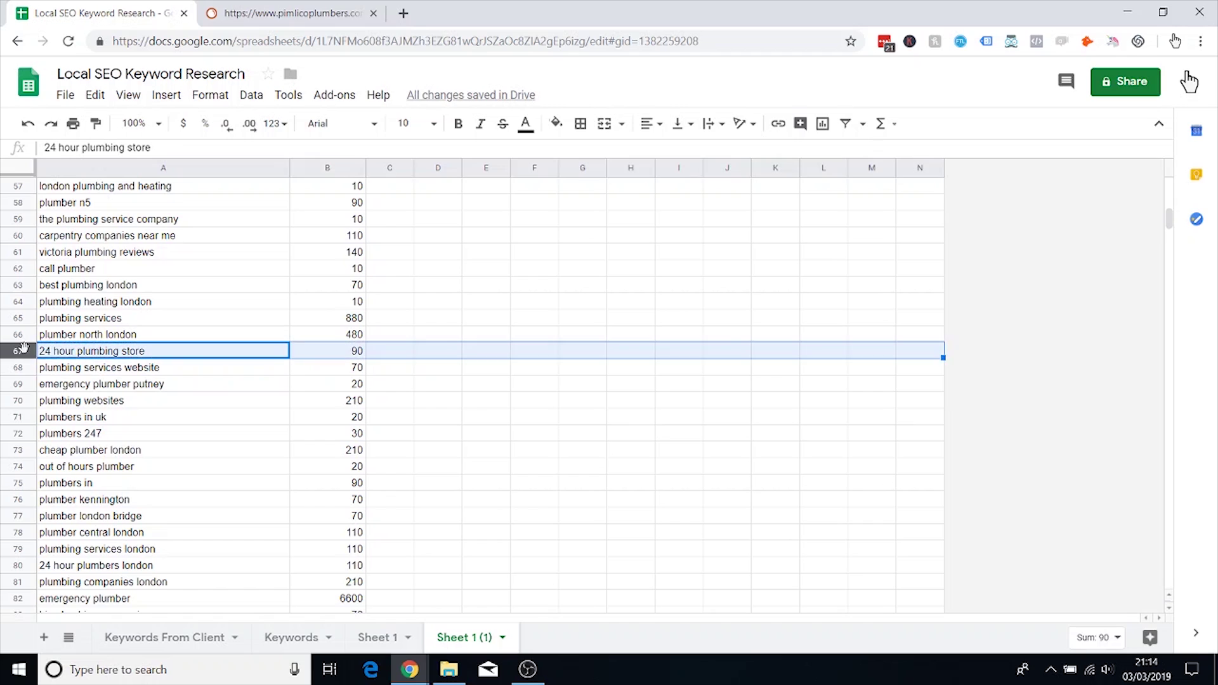
{"action": "right_click", "coordinate": [24, 348]}
{"action": "left_click", "coordinate": [109, 529]}
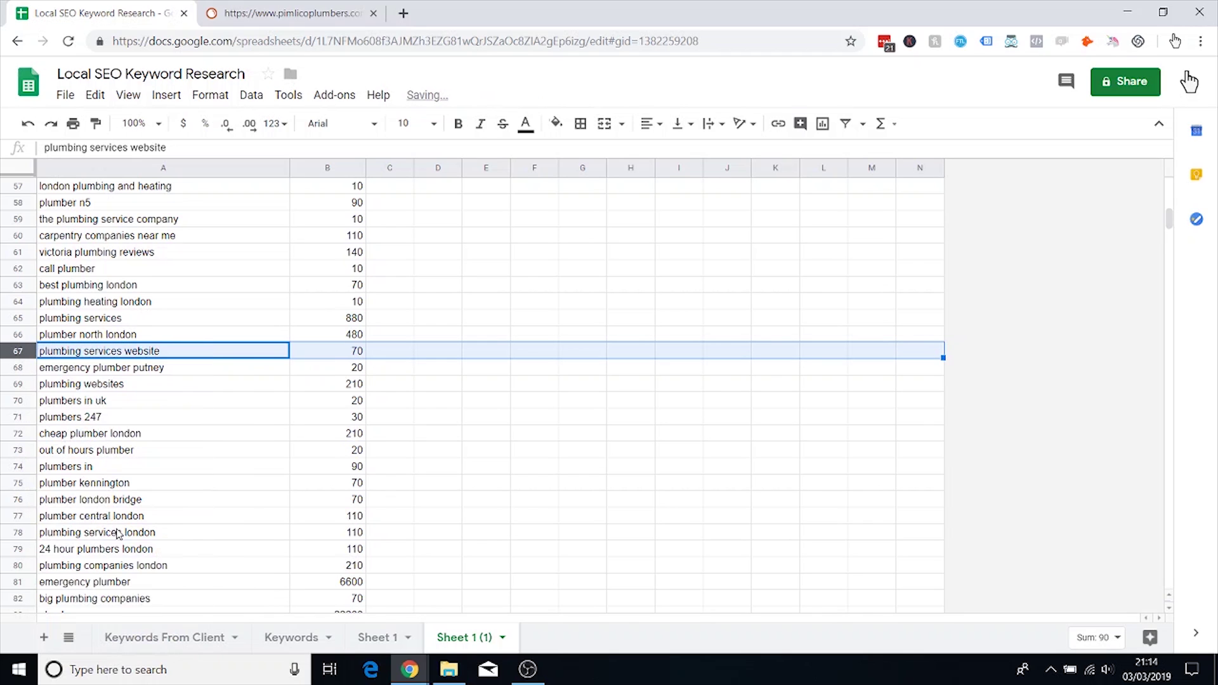
Step: Delete the "plumbing websites" row from the keyword list
{"action": "left_click", "coordinate": [225, 401]}
{"action": "left_click", "coordinate": [152, 369]}
{"action": "left_click", "coordinate": [147, 357]}
{"action": "left_click", "coordinate": [145, 373]}
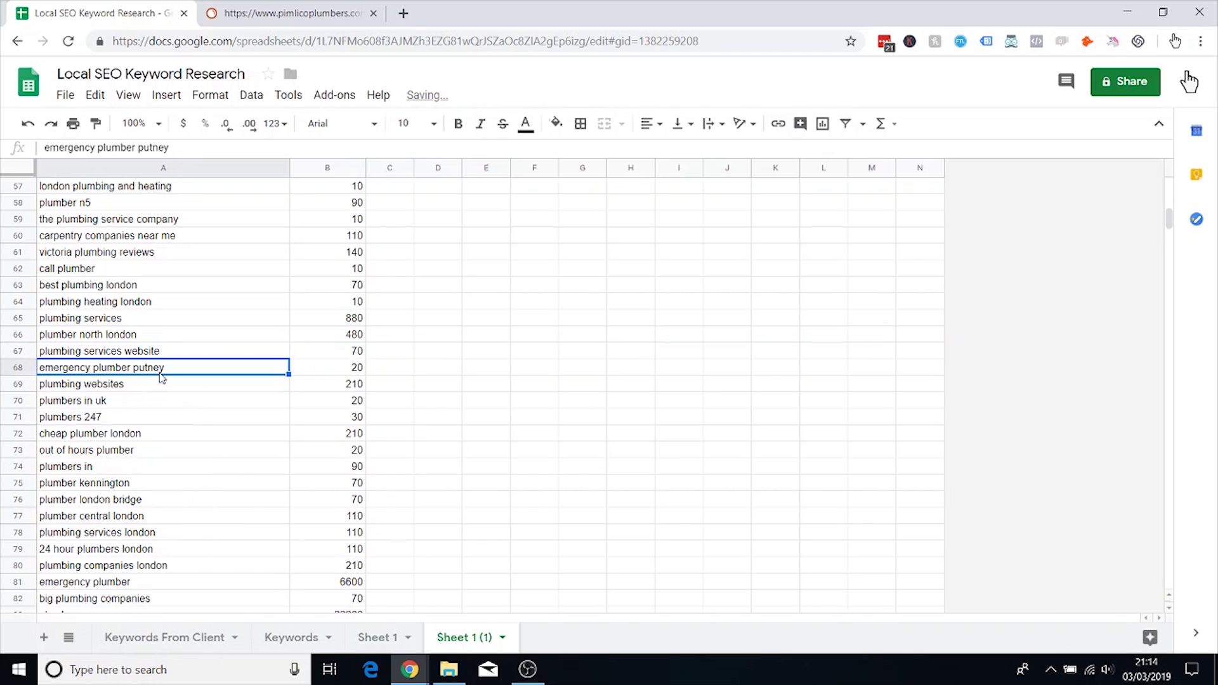
{"action": "scroll", "coordinate": [128, 361], "scroll_direction": "down", "scroll_amount": 2}
{"action": "scroll", "coordinate": [128, 360], "scroll_direction": "down", "scroll_amount": 2}
{"action": "left_click", "coordinate": [129, 256]}
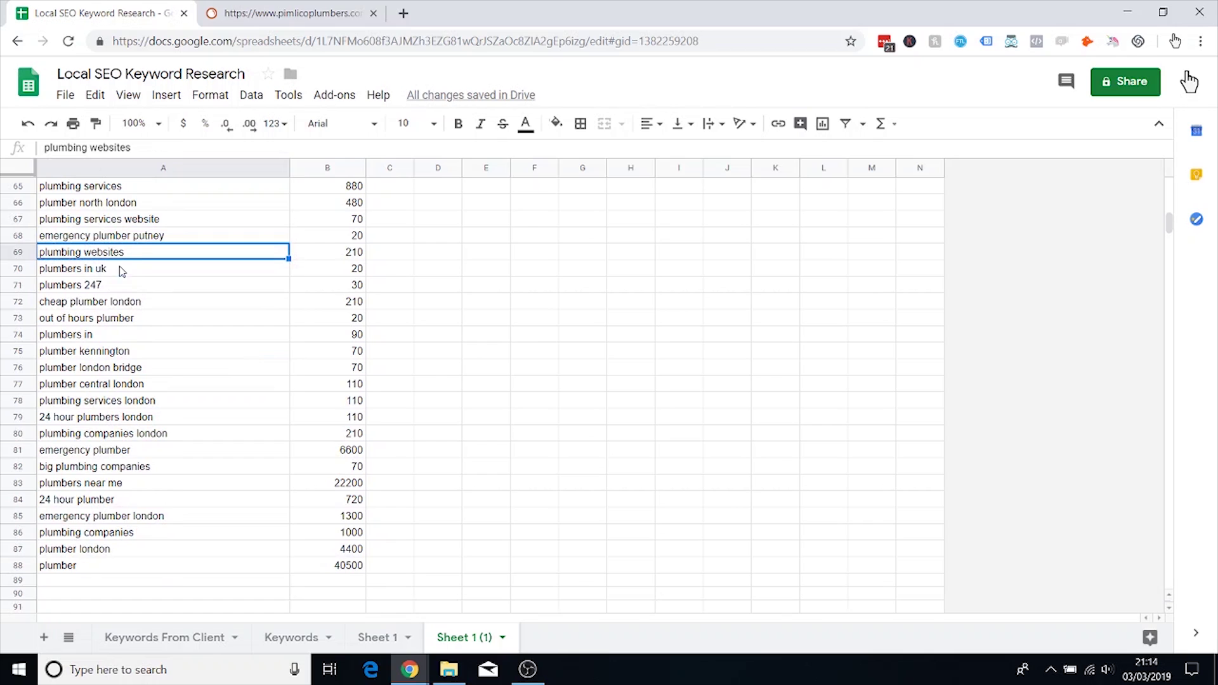
{"action": "left_click", "coordinate": [122, 272]}
{"action": "left_click", "coordinate": [103, 257]}
{"action": "left_click", "coordinate": [18, 251]}
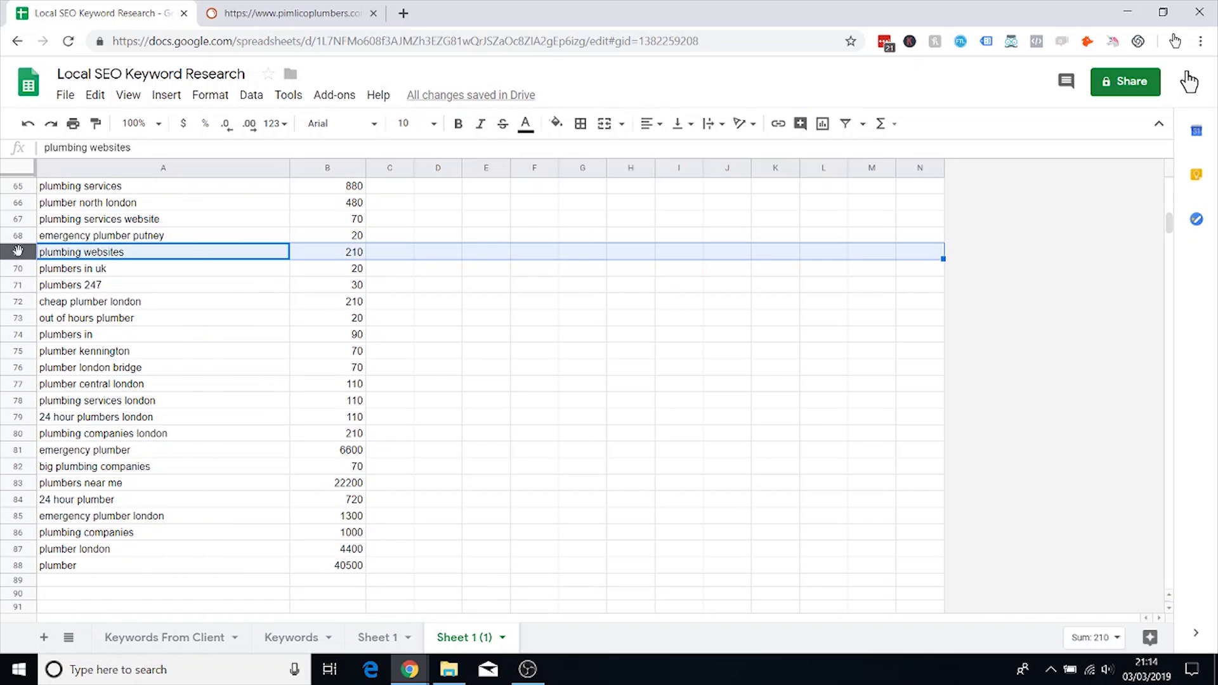
{"action": "right_click", "coordinate": [18, 251]}
{"action": "left_click", "coordinate": [114, 438]}
Step: Delete the "plumbers in uk" row from the keyword list
{"action": "left_click", "coordinate": [127, 257]}
{"action": "left_click", "coordinate": [127, 269]}
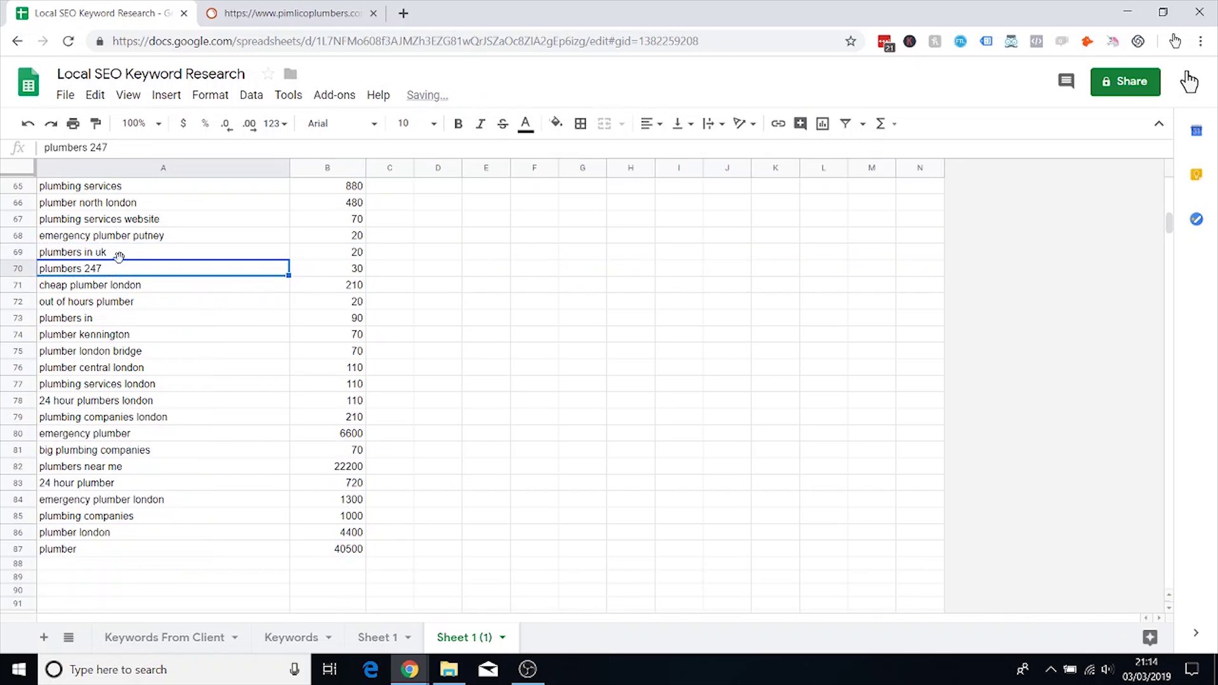
{"action": "left_click", "coordinate": [119, 257]}
{"action": "left_click", "coordinate": [31, 252]}
{"action": "right_click", "coordinate": [31, 252]}
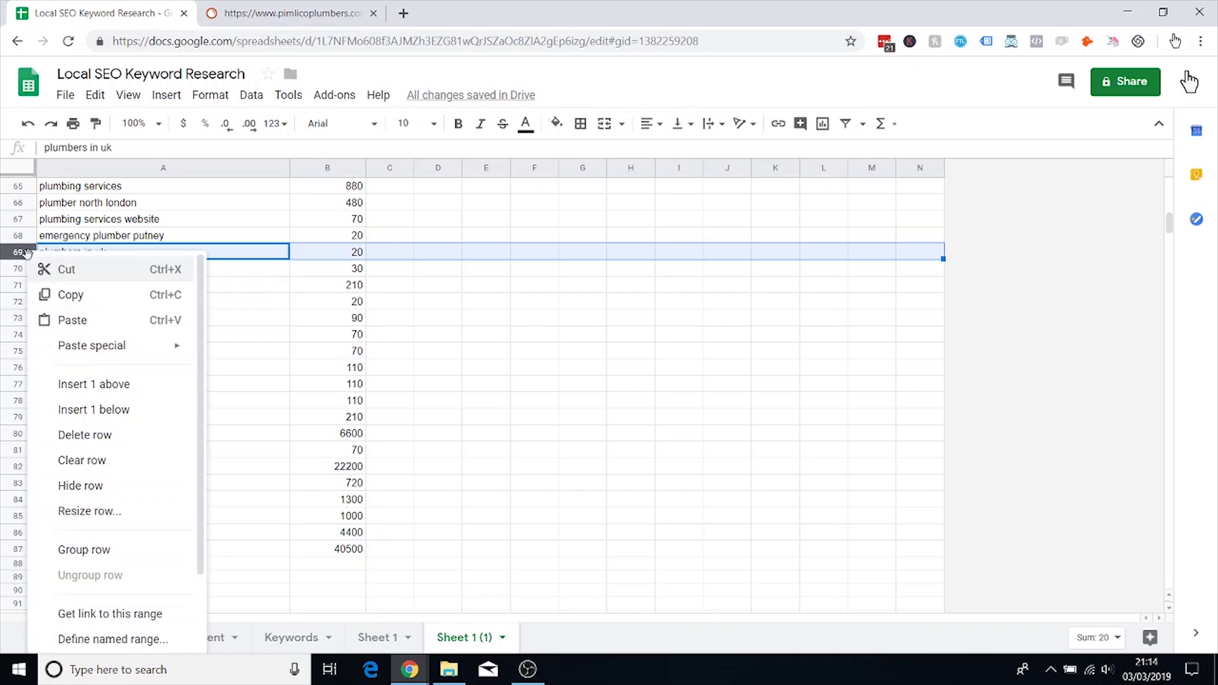
{"action": "left_click", "coordinate": [115, 434]}
{"action": "left_click", "coordinate": [137, 271]}
{"action": "left_click", "coordinate": [130, 289]}
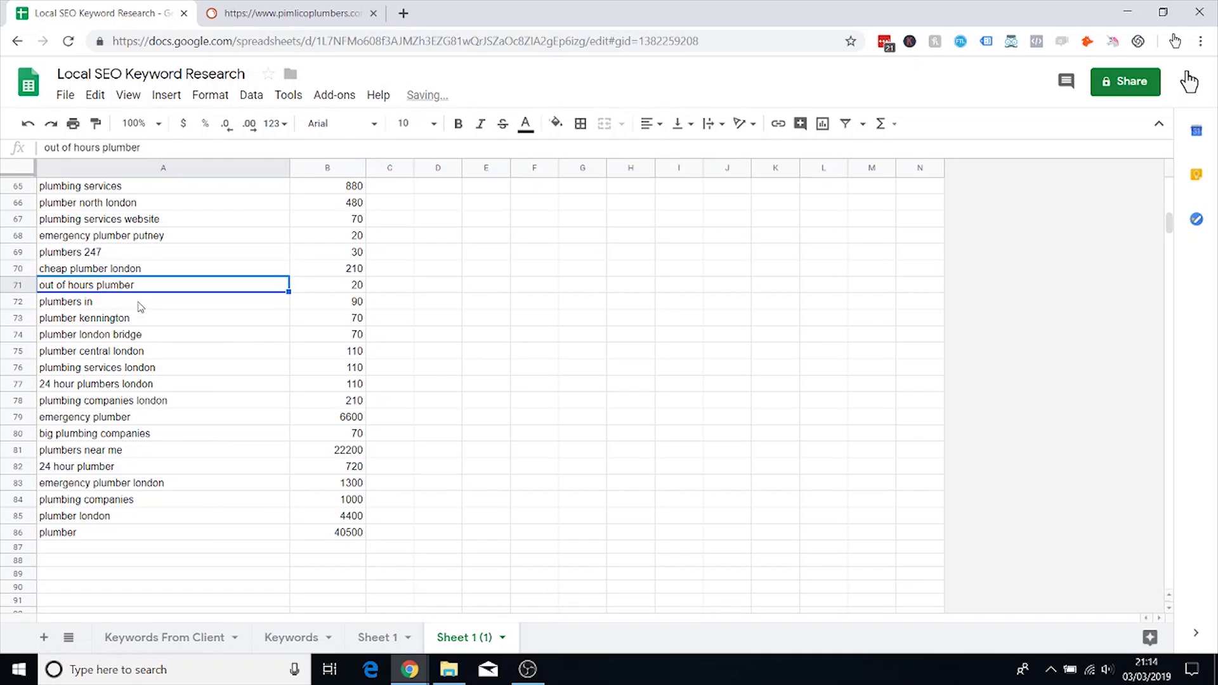
{"action": "left_click", "coordinate": [136, 305]}
{"action": "left_click", "coordinate": [19, 302]}
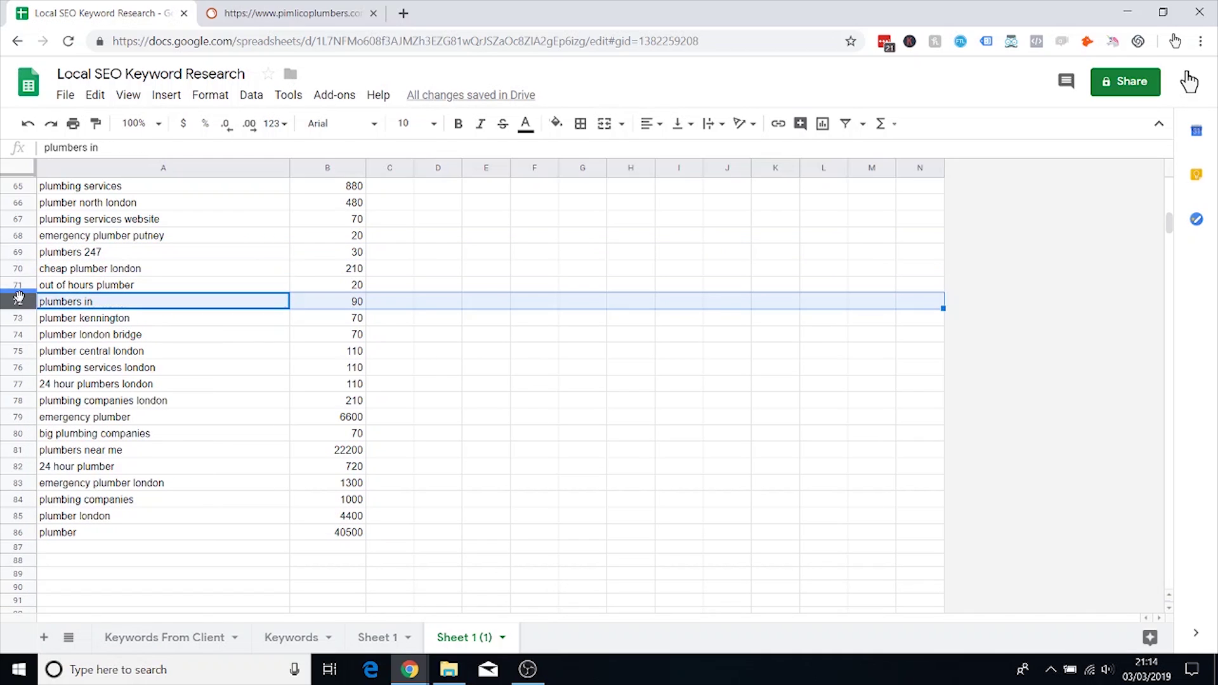
{"action": "right_click", "coordinate": [22, 305]}
{"action": "left_click", "coordinate": [229, 369]}
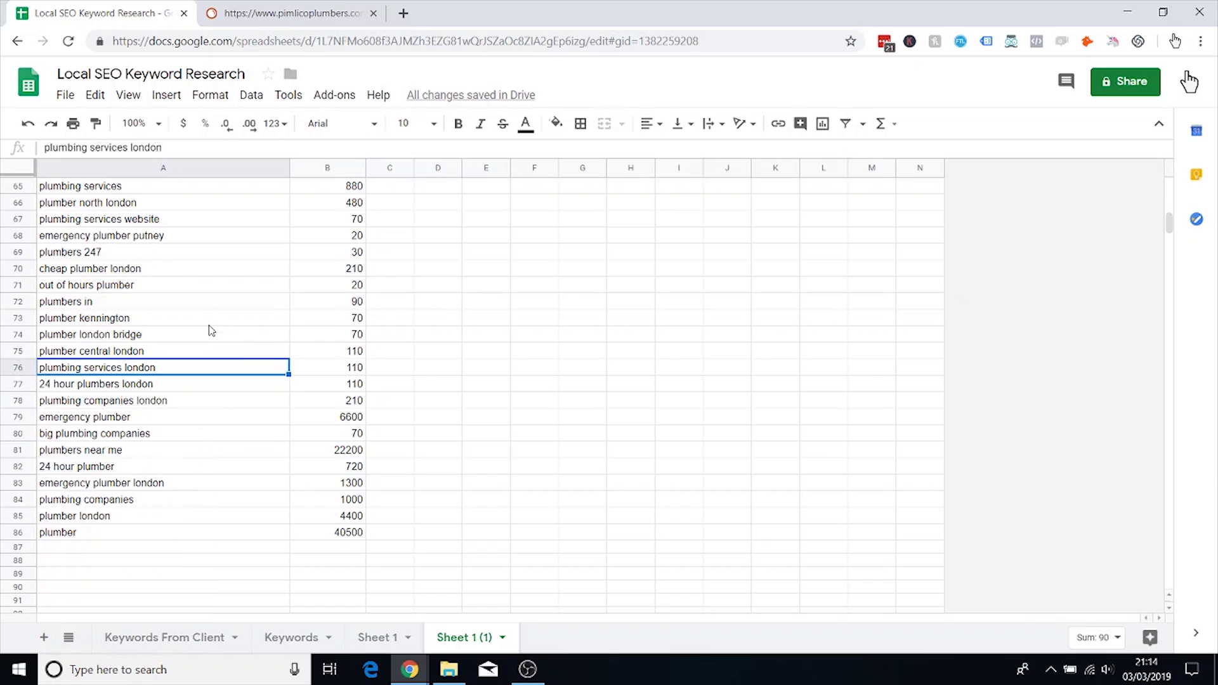
Step: Review the keywords below "plumbers in" and delete the "big plumbing companies" row
{"action": "left_click", "coordinate": [191, 307]}
{"action": "left_click", "coordinate": [177, 319]}
{"action": "left_click", "coordinate": [183, 341]}
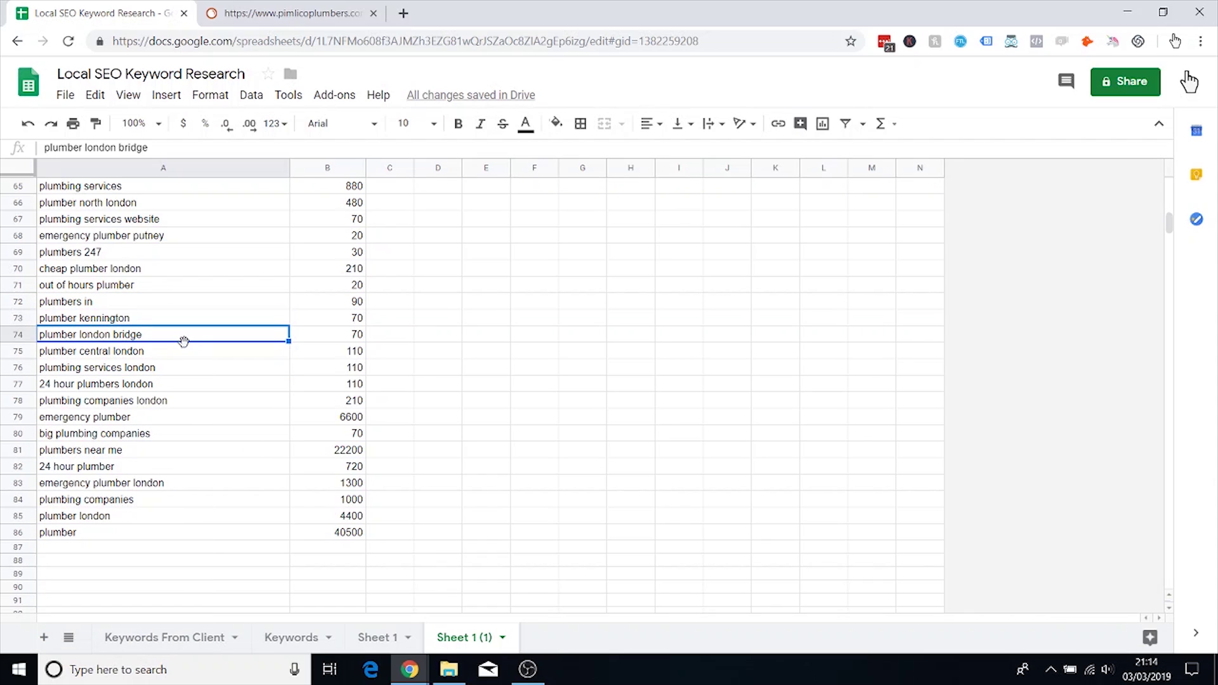
{"action": "left_click", "coordinate": [169, 355]}
{"action": "left_click", "coordinate": [169, 373]}
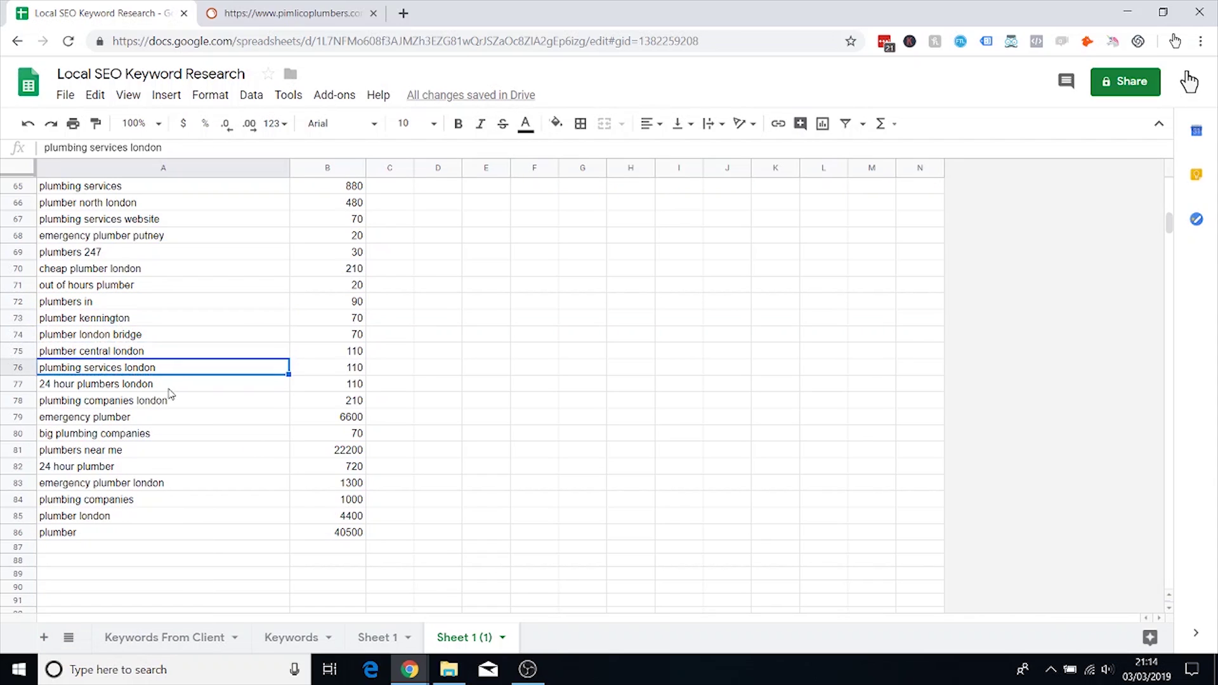
{"action": "left_click", "coordinate": [171, 386]}
{"action": "left_click", "coordinate": [172, 405]}
{"action": "left_click", "coordinate": [166, 421]}
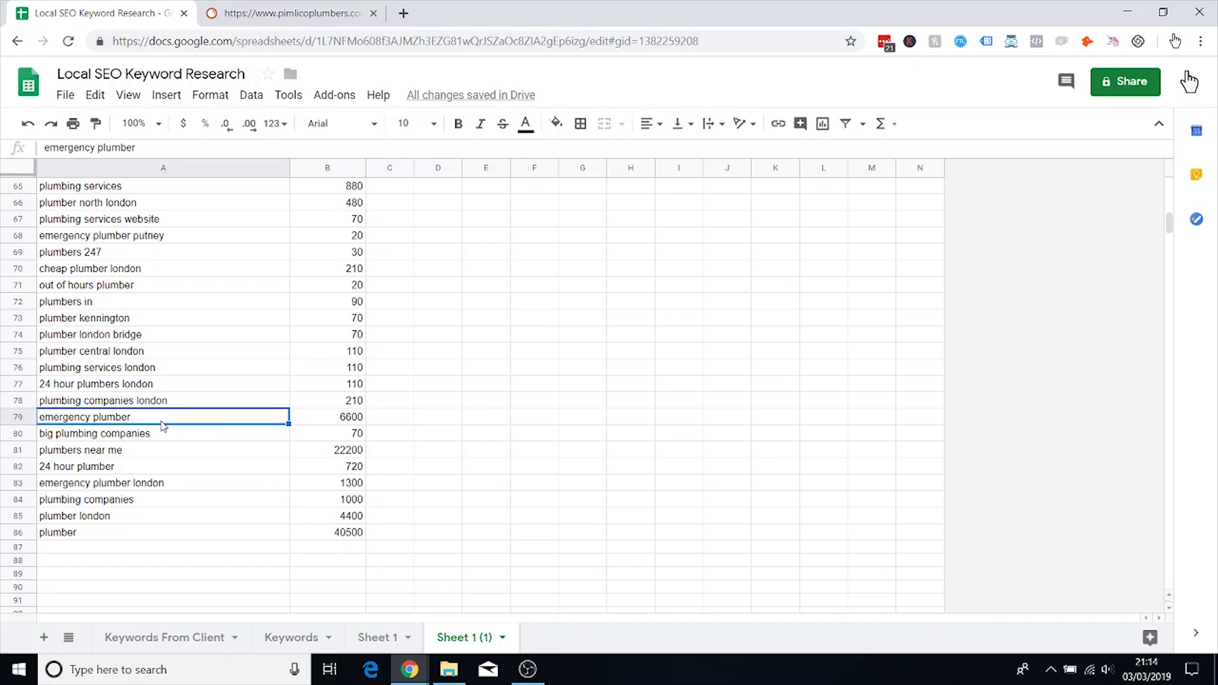
{"action": "left_click", "coordinate": [166, 437]}
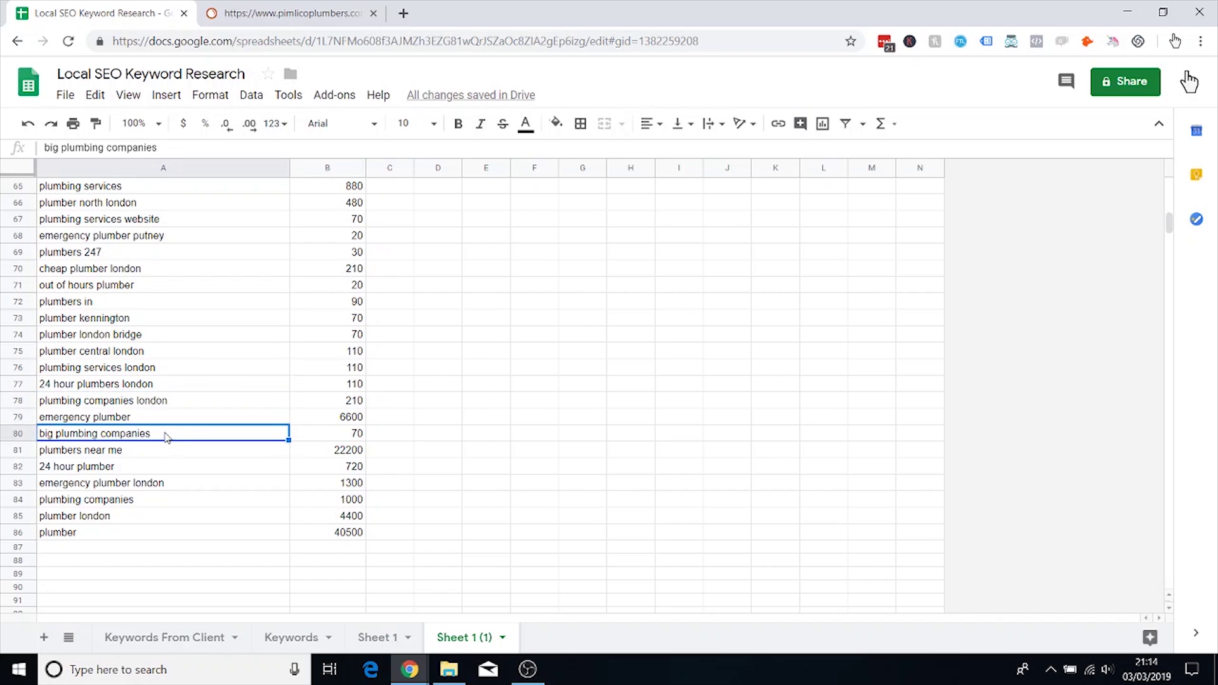
{"action": "left_click", "coordinate": [20, 438]}
{"action": "right_click", "coordinate": [21, 438]}
{"action": "left_click", "coordinate": [108, 620]}
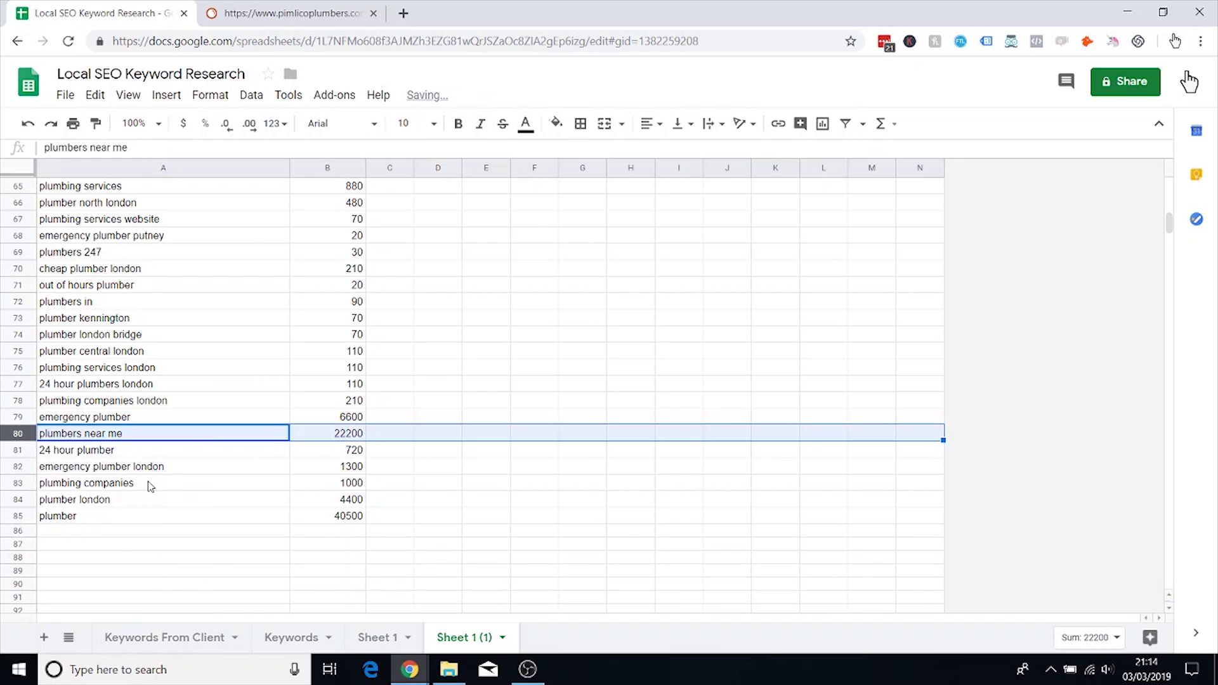
Step: Check the last keywords, then copy all keywords and search volumes in Sheet 1 (1), from "megaflow service" to "plumber", without the header
{"action": "left_click", "coordinate": [131, 452]}
{"action": "scroll", "coordinate": [219, 439], "scroll_direction": "down", "scroll_amount": 1}
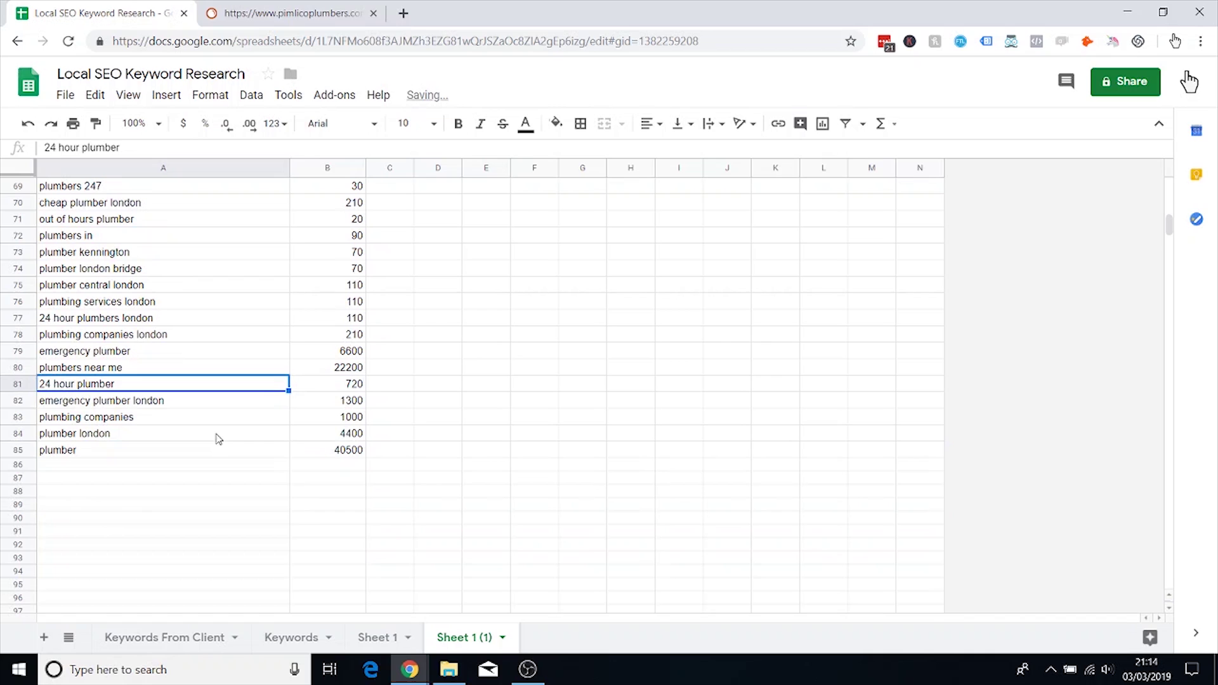
{"action": "left_click", "coordinate": [160, 420]}
{"action": "left_click", "coordinate": [155, 436]}
{"action": "left_click", "coordinate": [149, 456]}
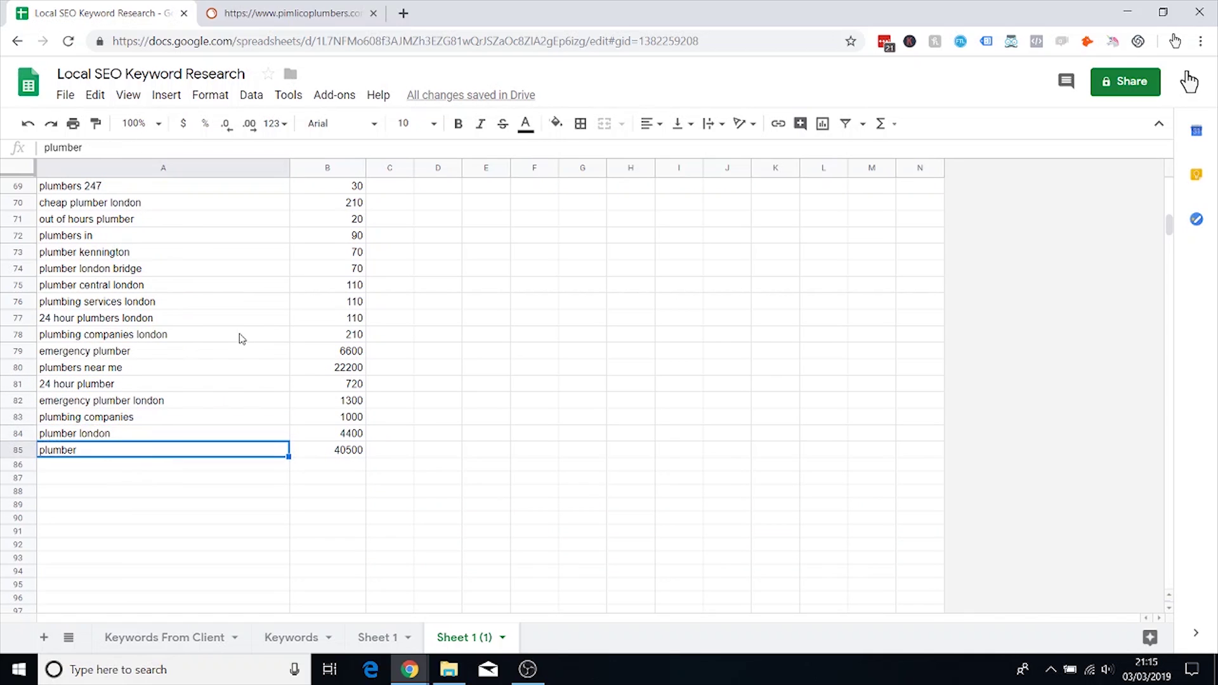
{"action": "scroll", "coordinate": [269, 343], "scroll_direction": "up", "scroll_amount": 20}
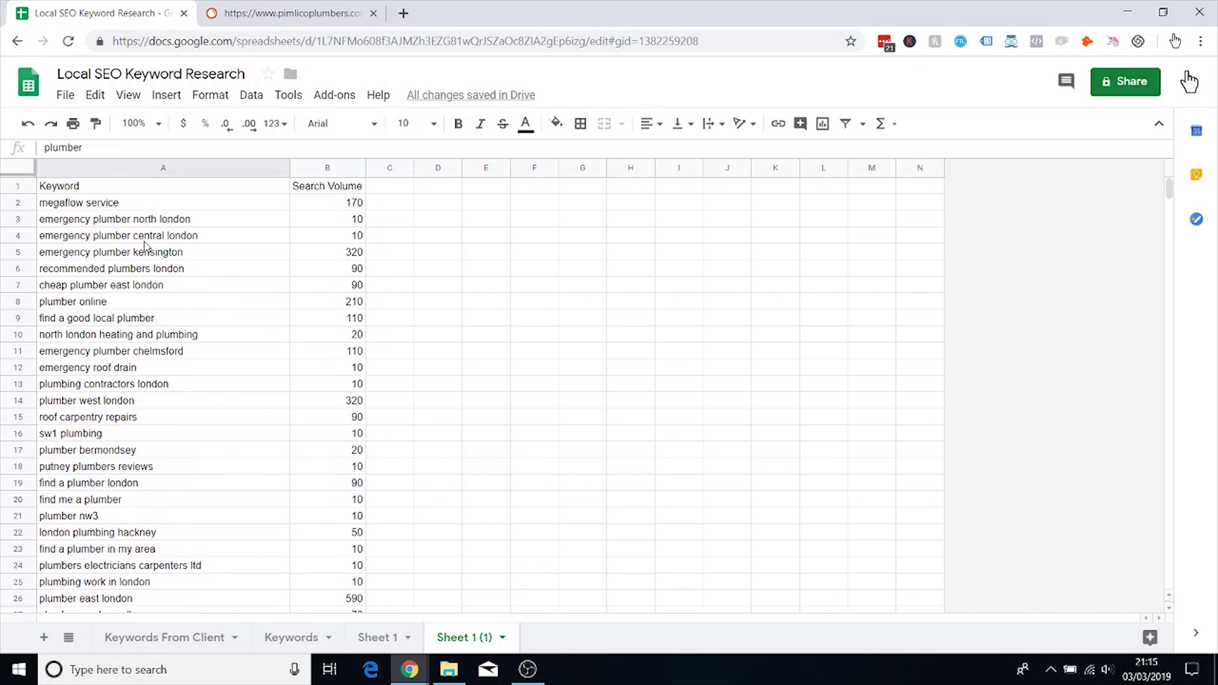
{"action": "left_click", "coordinate": [129, 201]}
{"action": "key", "text": "shift+Right"}
{"action": "key", "text": "ctrl+shift+Down"}
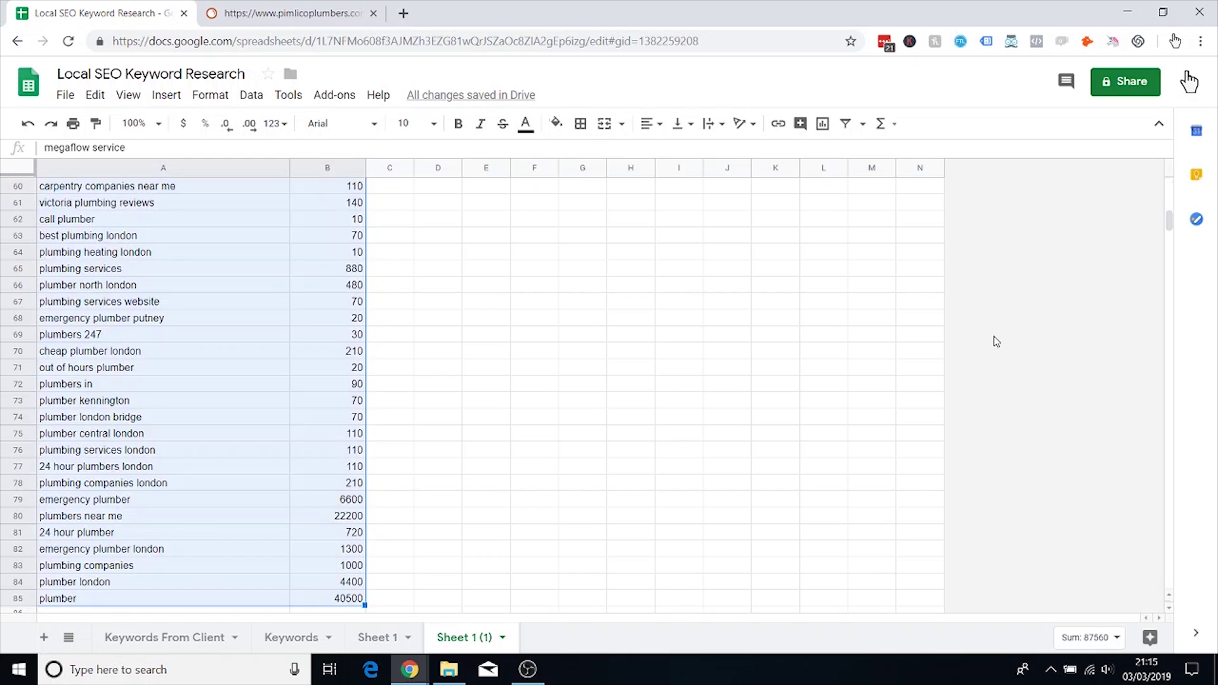
{"action": "key", "text": "ctrl+c"}
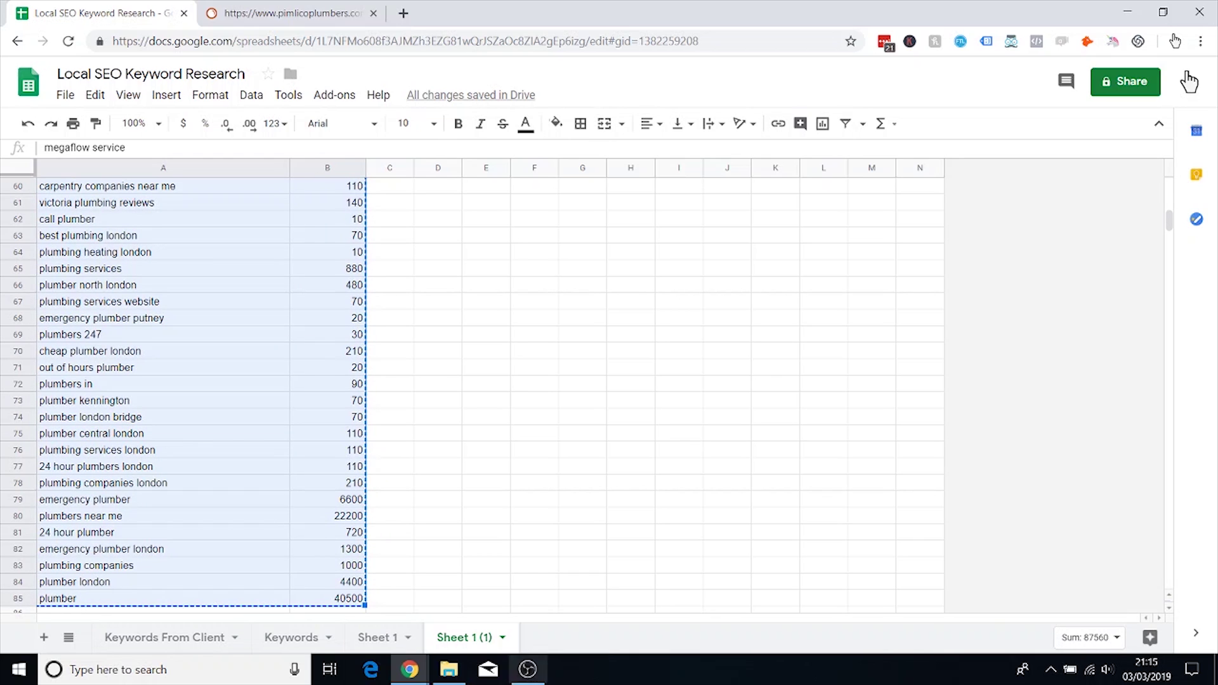
Step: Paste the copied keywords and search volumes into the Keywords sheet from cell A101, below the last entry
{"action": "left_click", "coordinate": [274, 641]}
{"action": "scroll", "coordinate": [286, 389], "scroll_direction": "down", "scroll_amount": 13}
{"action": "scroll", "coordinate": [274, 415], "scroll_direction": "down", "scroll_amount": 15}
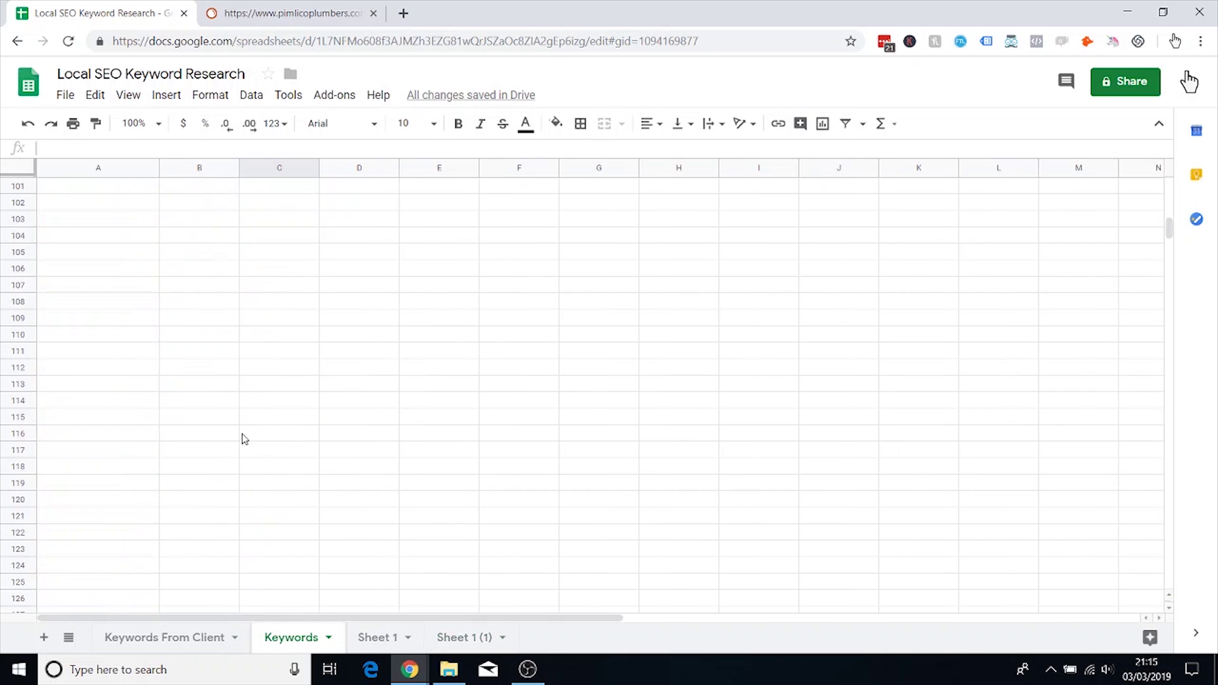
{"action": "scroll", "coordinate": [241, 438], "scroll_direction": "up", "scroll_amount": 6}
{"action": "left_click", "coordinate": [95, 399]}
{"action": "left_click", "coordinate": [87, 389]}
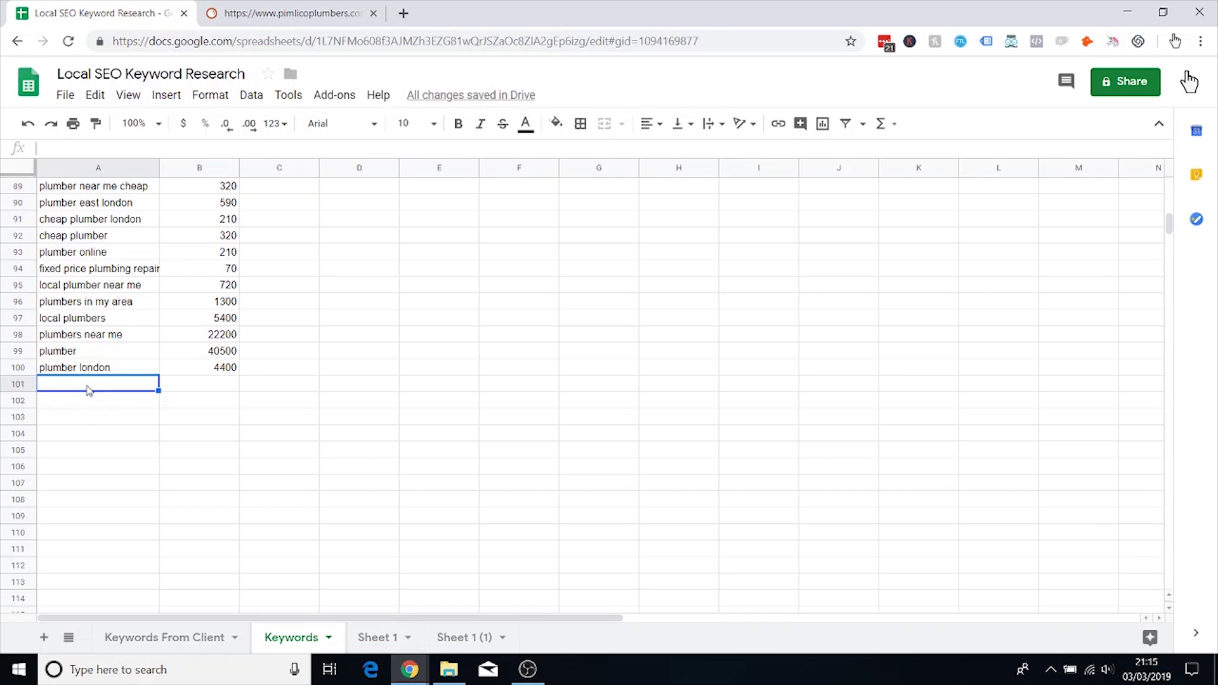
{"action": "key", "text": "ctrl+v"}
{"action": "scroll", "coordinate": [346, 420], "scroll_direction": "up", "scroll_amount": 20}
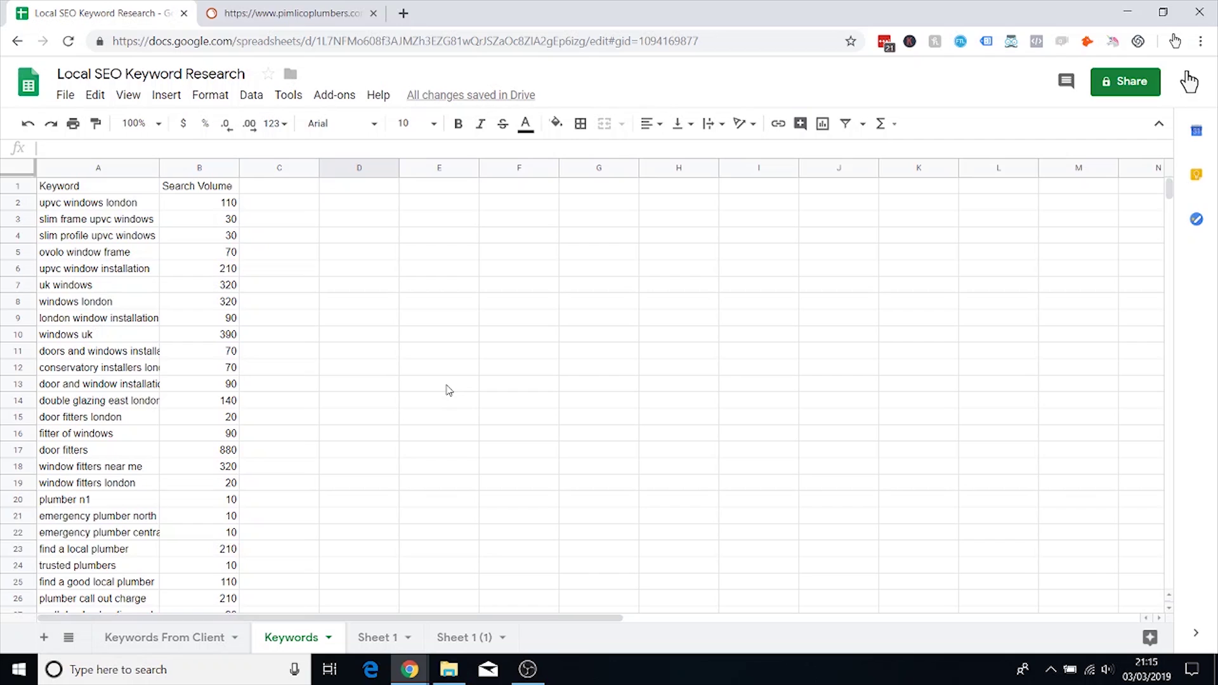
Step: Look at the "electrician" entry in the Keywords From Client sheet and return to the Keywords sheet
{"action": "left_click", "coordinate": [164, 637]}
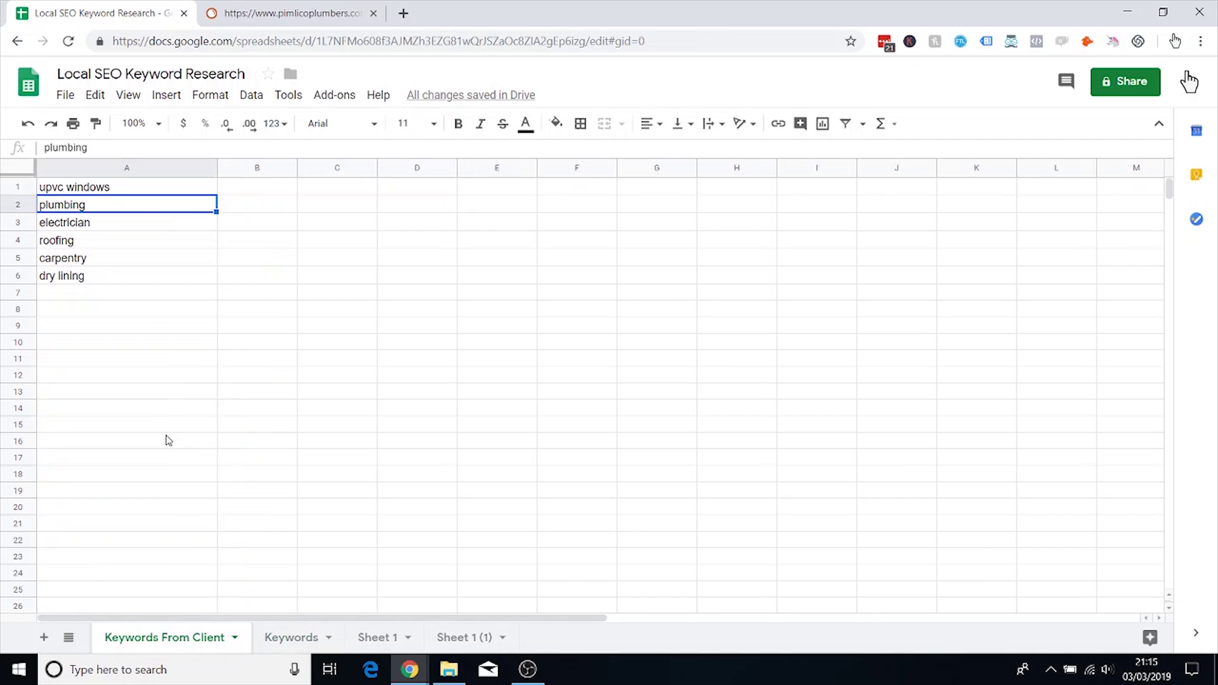
{"action": "left_click", "coordinate": [144, 229]}
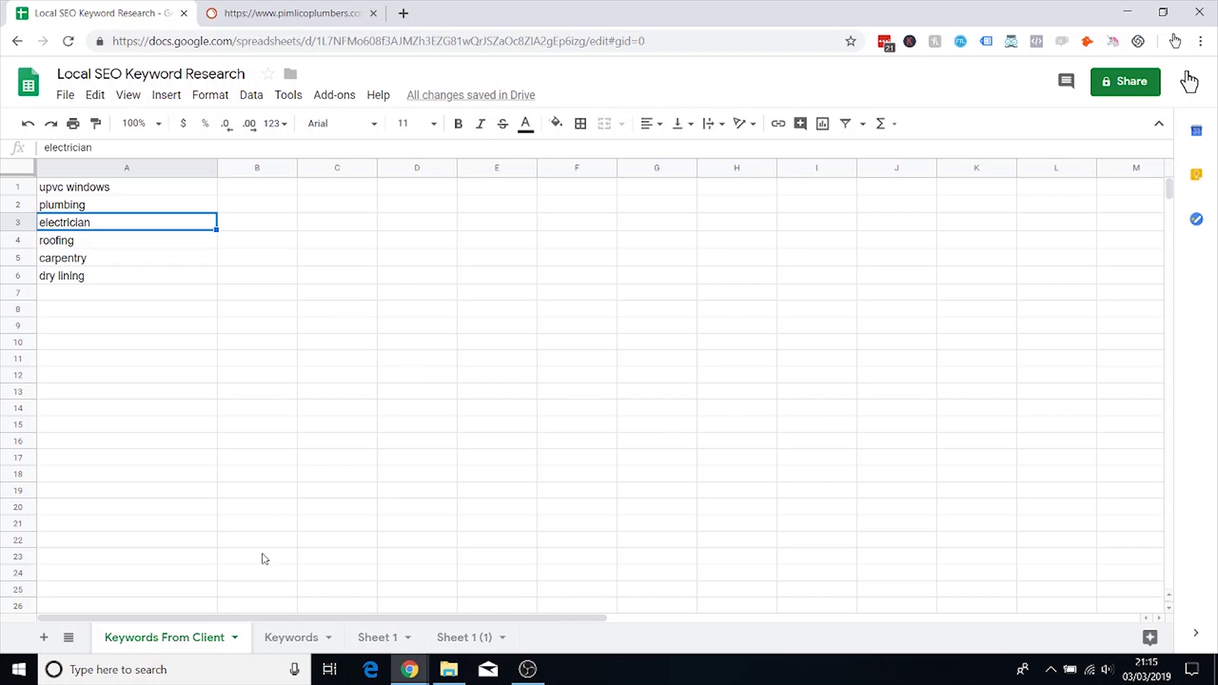
{"action": "left_click", "coordinate": [291, 637]}
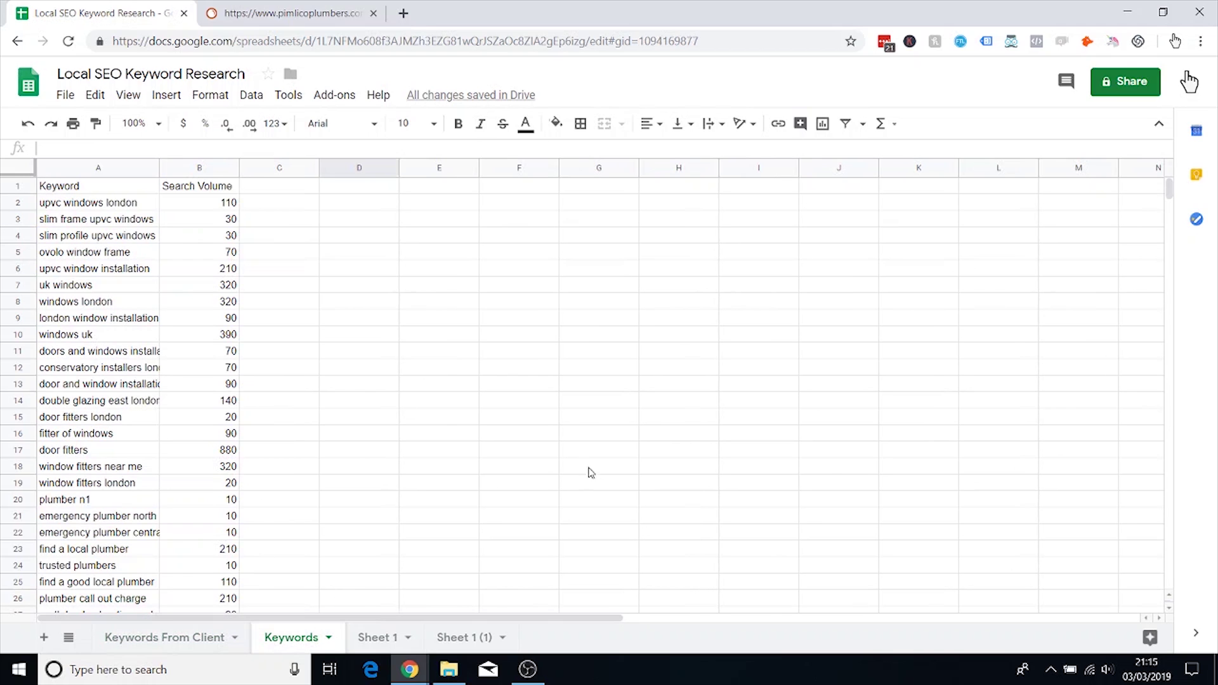
Step: Copy all keywords in column A of the Keywords sheet, starting from "upvc windows london" in cell A2
{"action": "left_click", "coordinate": [95, 202]}
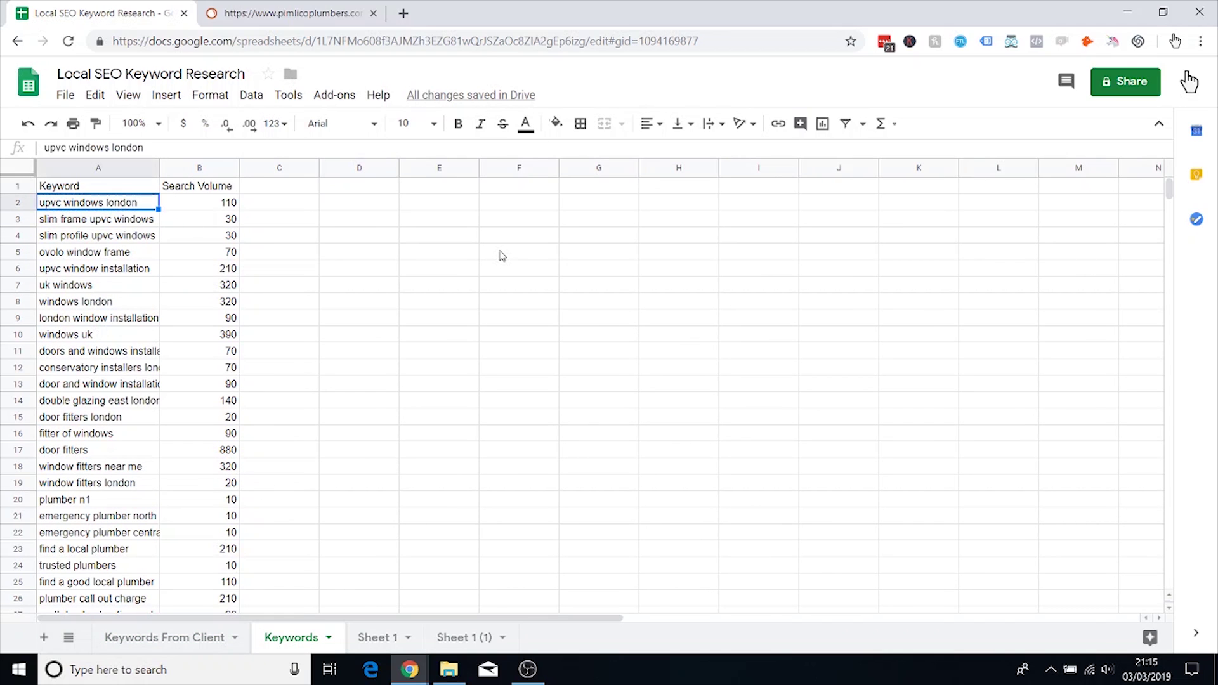
{"action": "key", "text": "ctrl+shift+Down"}
{"action": "scroll", "coordinate": [502, 256], "scroll_direction": "up", "scroll_amount": 20}
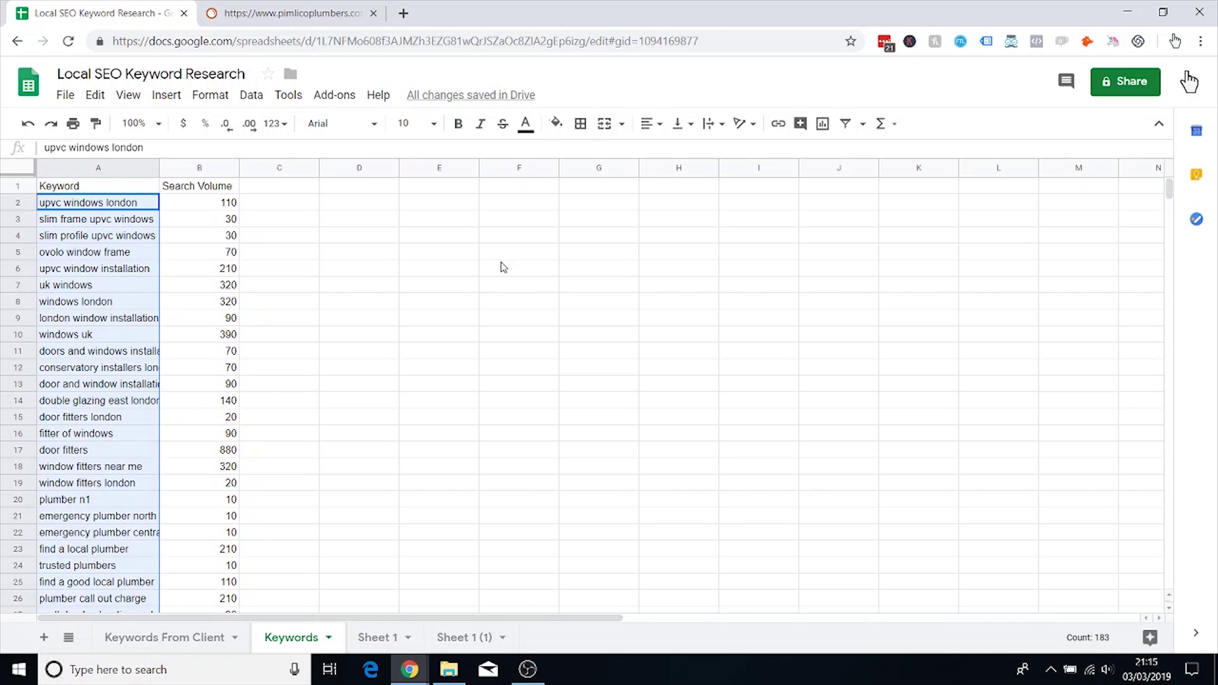
{"action": "key", "text": "ctrl+c"}
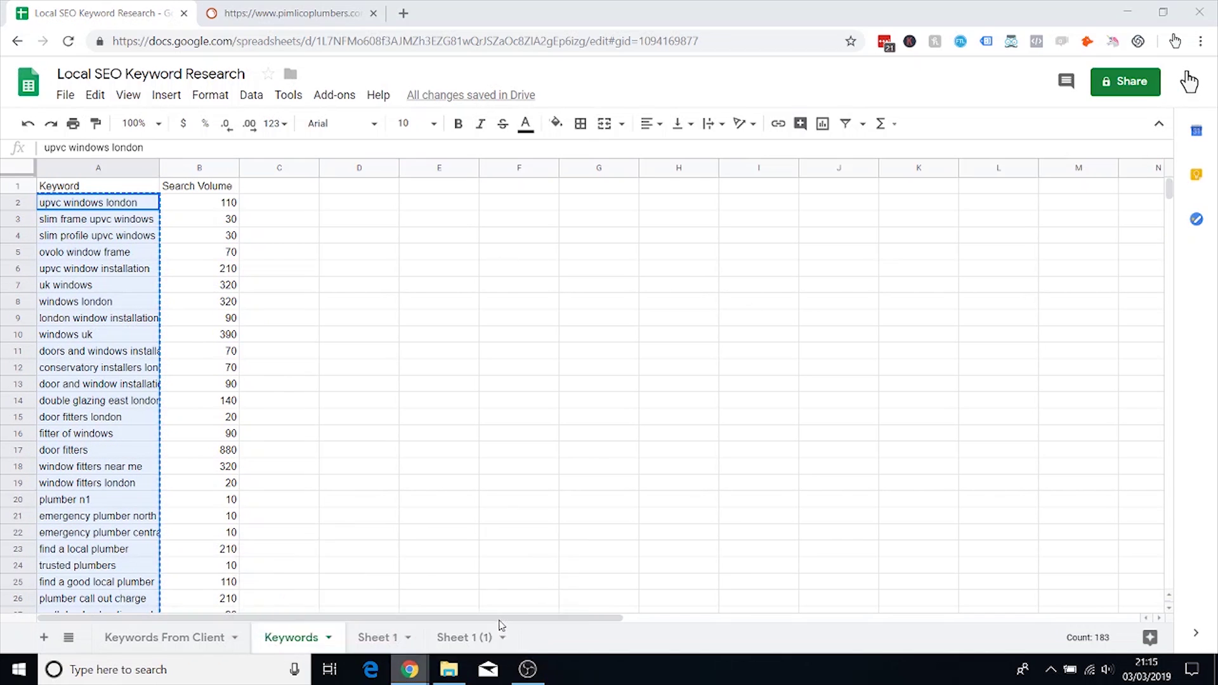
Step: Switch to the incognito browser window and open textmechanic.com in a new tab
{"action": "key", "text": "alt+Tab"}
{"action": "key", "text": "ctrl+t"}
{"action": "type", "text": "te"}
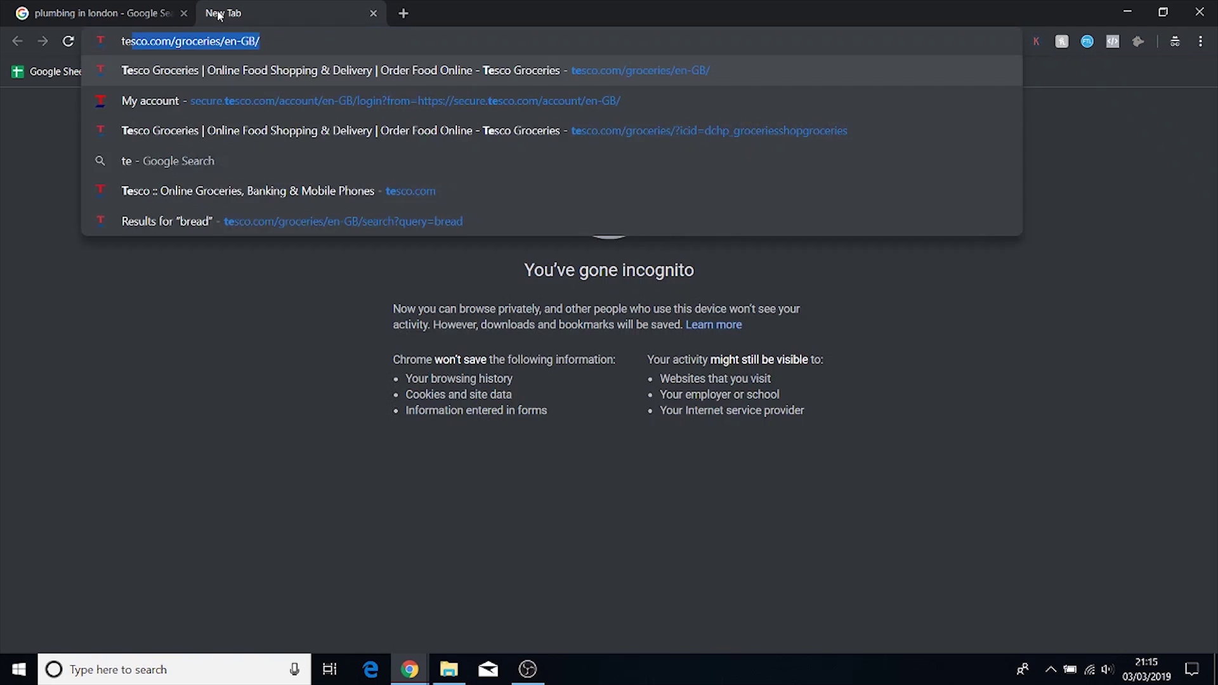
{"action": "type", "text": "xtmechanic.com"}
{"action": "key", "text": "Return"}
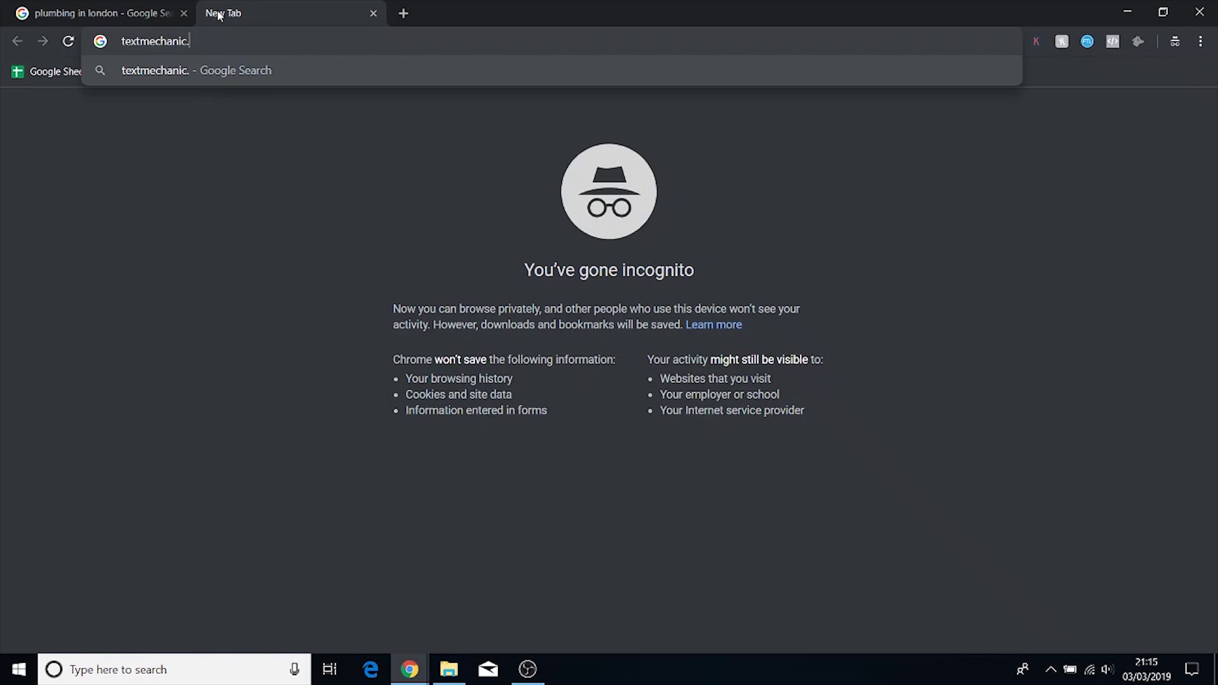
{"action": "type", "text": ".com"}
{"action": "key", "text": "Return"}
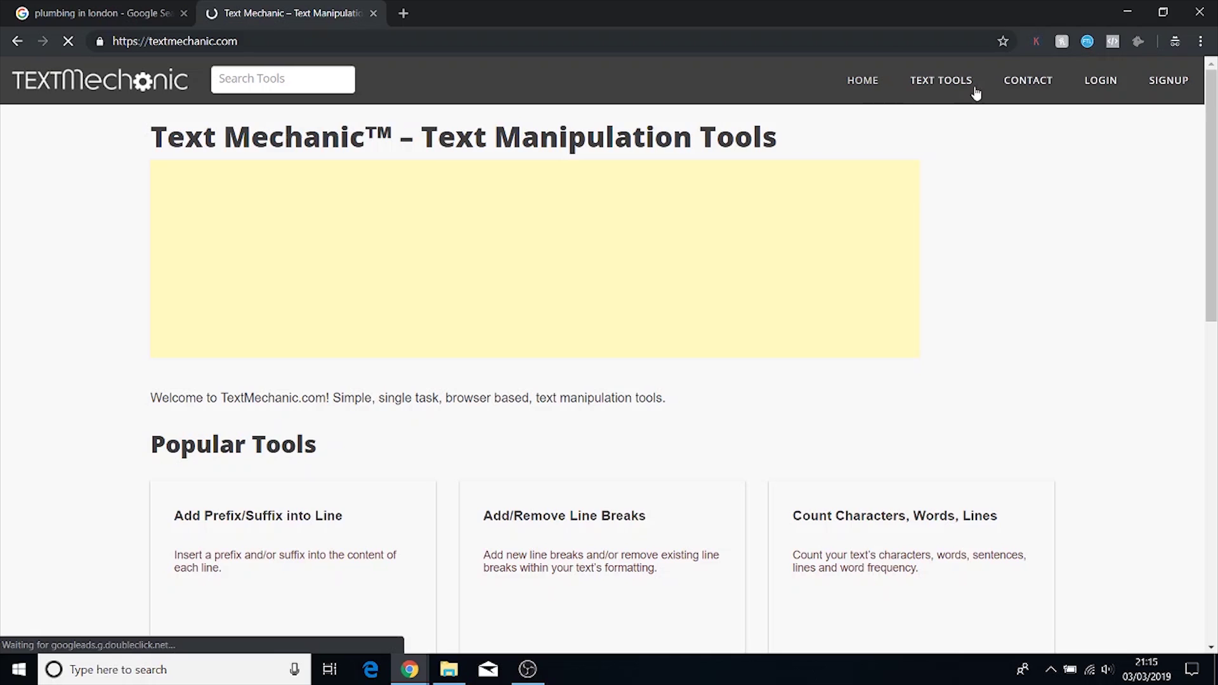
Step: Open Text Mechanic's Remove Duplicate Lines tool and bring its text input area into view
{"action": "mouse_move", "coordinate": [976, 93]}
{"action": "mouse_move", "coordinate": [965, 122]}
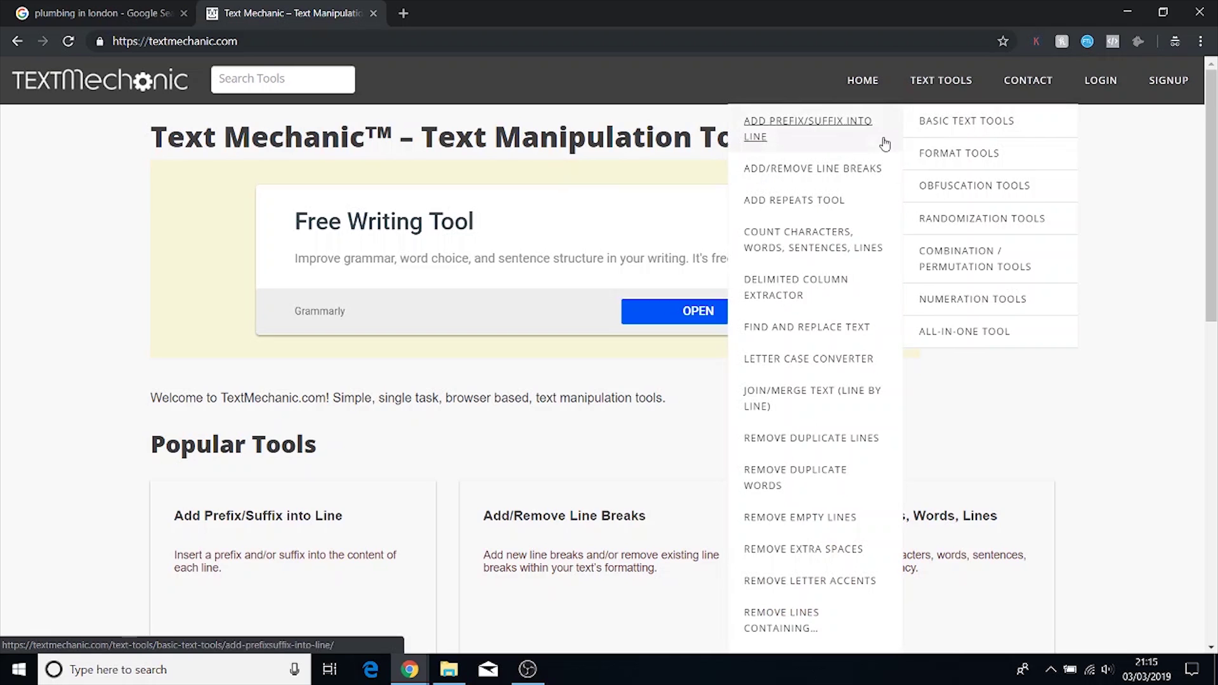
{"action": "left_click", "coordinate": [778, 448]}
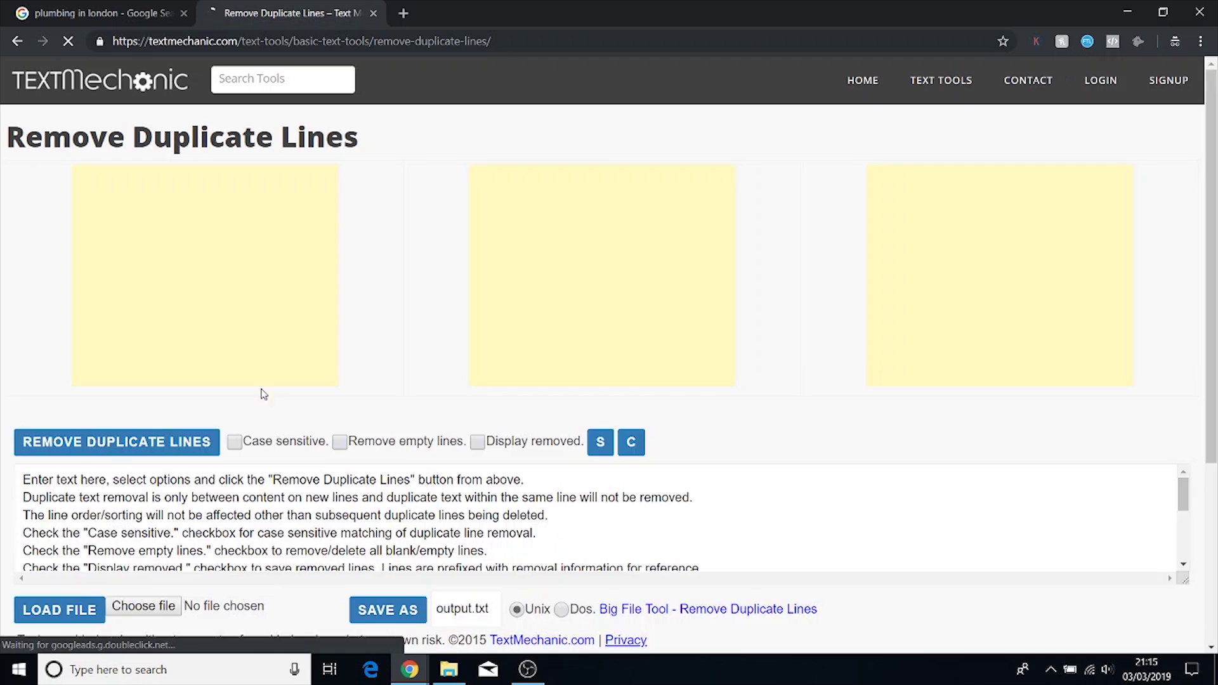
{"action": "scroll", "coordinate": [519, 275], "scroll_direction": "down", "scroll_amount": 7}
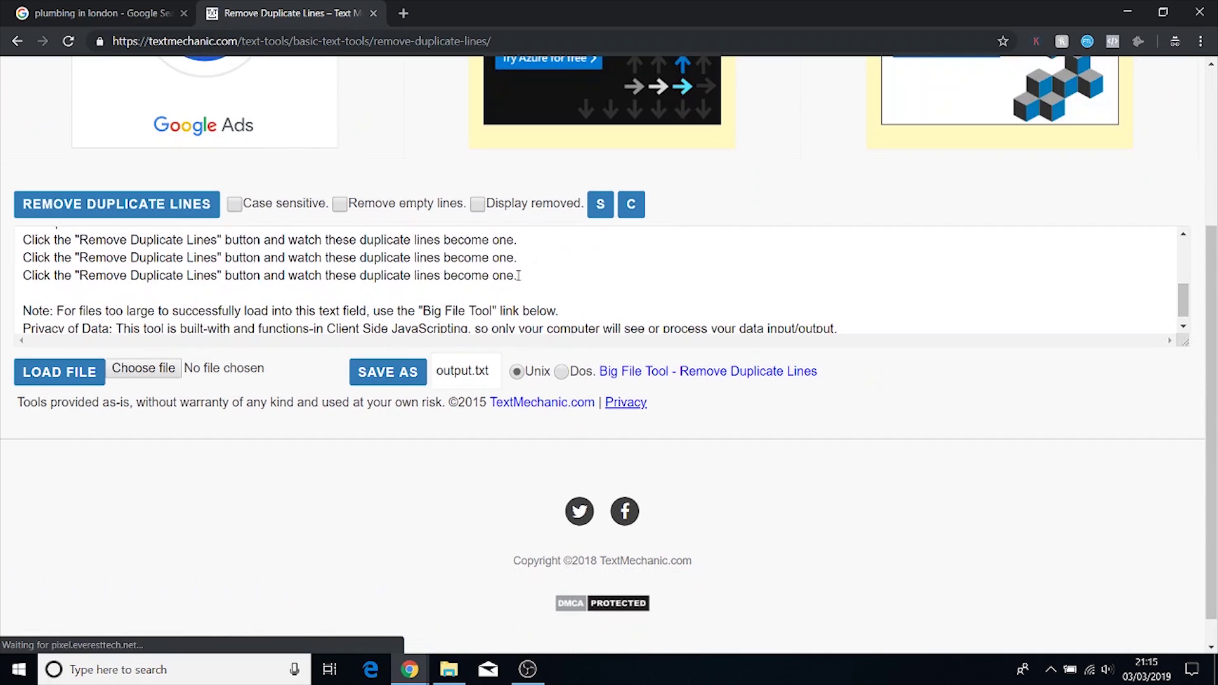
Step: Clear all the sample text from the Remove Duplicate Lines text area
{"action": "left_click", "coordinate": [530, 280]}
{"action": "key", "text": "Down"}
{"action": "key", "text": "Down"}
{"action": "key", "text": "shift+Up"}
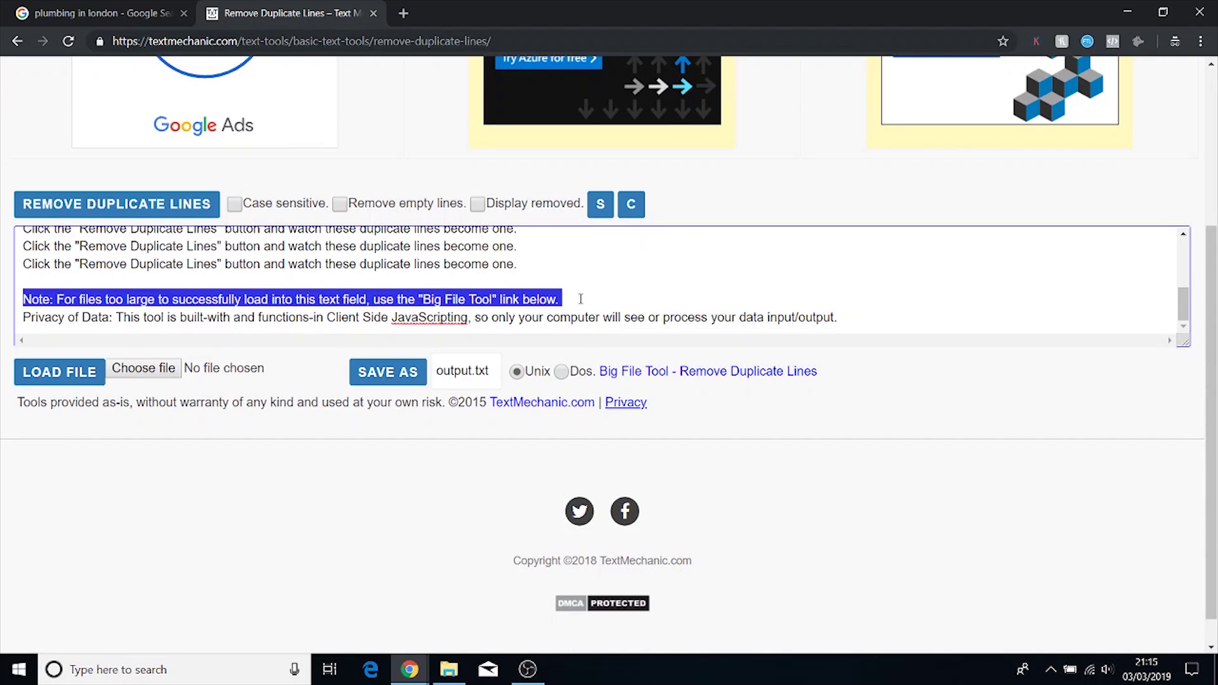
{"action": "left_click", "coordinate": [543, 265]}
{"action": "key", "text": "ctrl+a"}
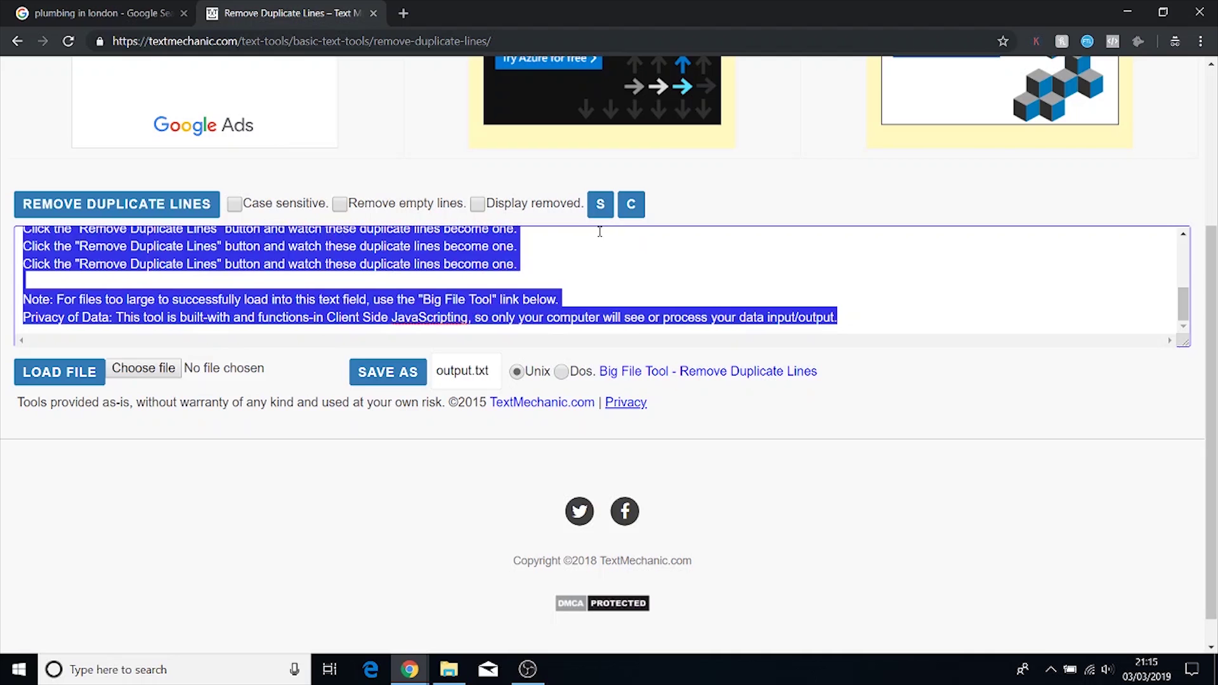
{"action": "key", "text": "BackSpace"}
{"action": "scroll", "coordinate": [324, 264], "scroll_direction": "up", "scroll_amount": 7}
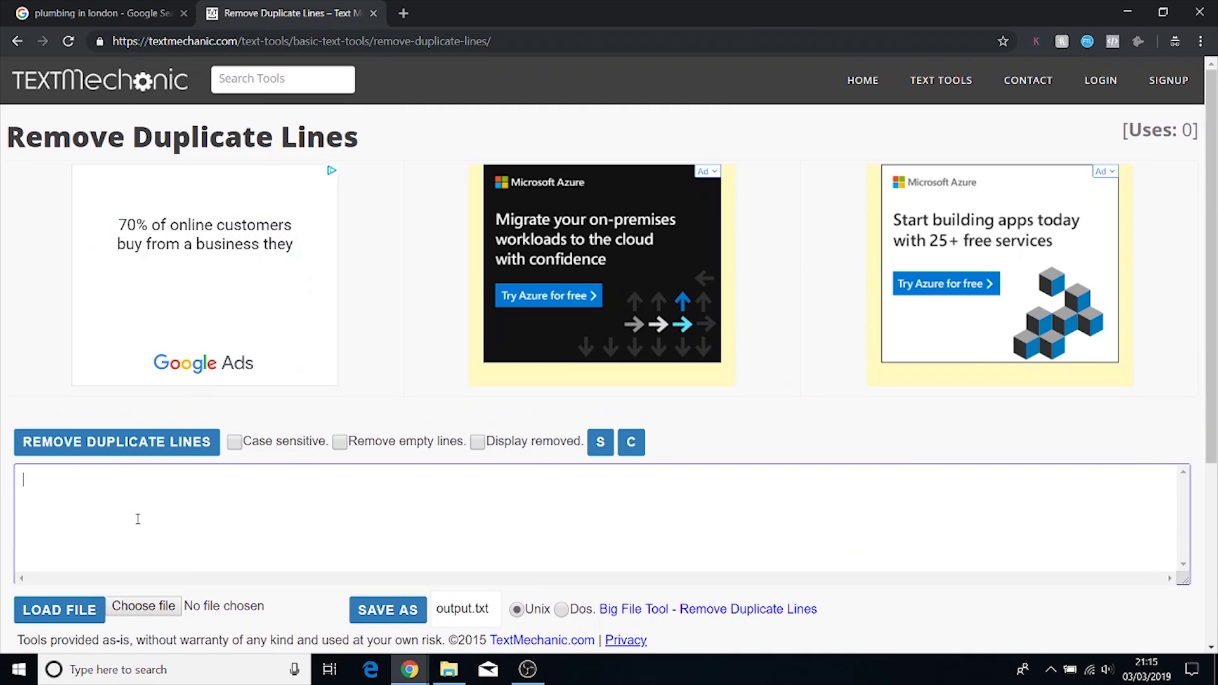
Step: Paste the copied keywords without search volumes into the text area, remove the duplicate lines and select the result
{"action": "key", "text": "ctrl+v"}
{"action": "scroll", "coordinate": [280, 533], "scroll_direction": "up", "scroll_amount": 15}
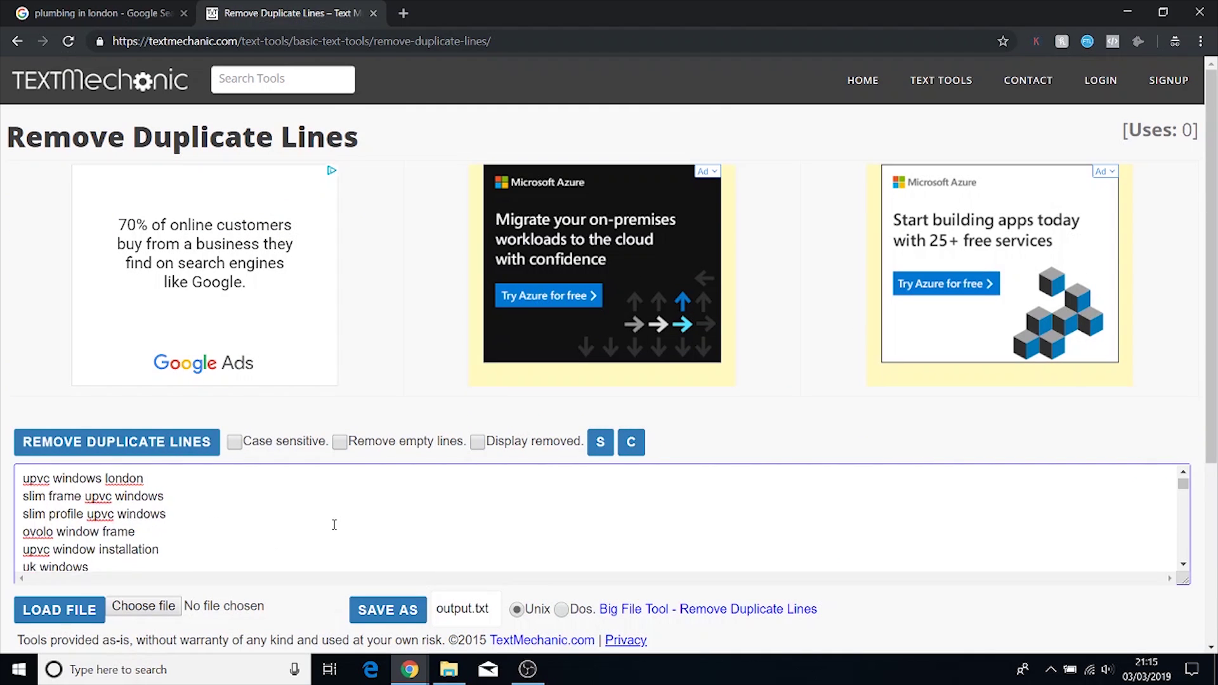
{"action": "left_click", "coordinate": [137, 447]}
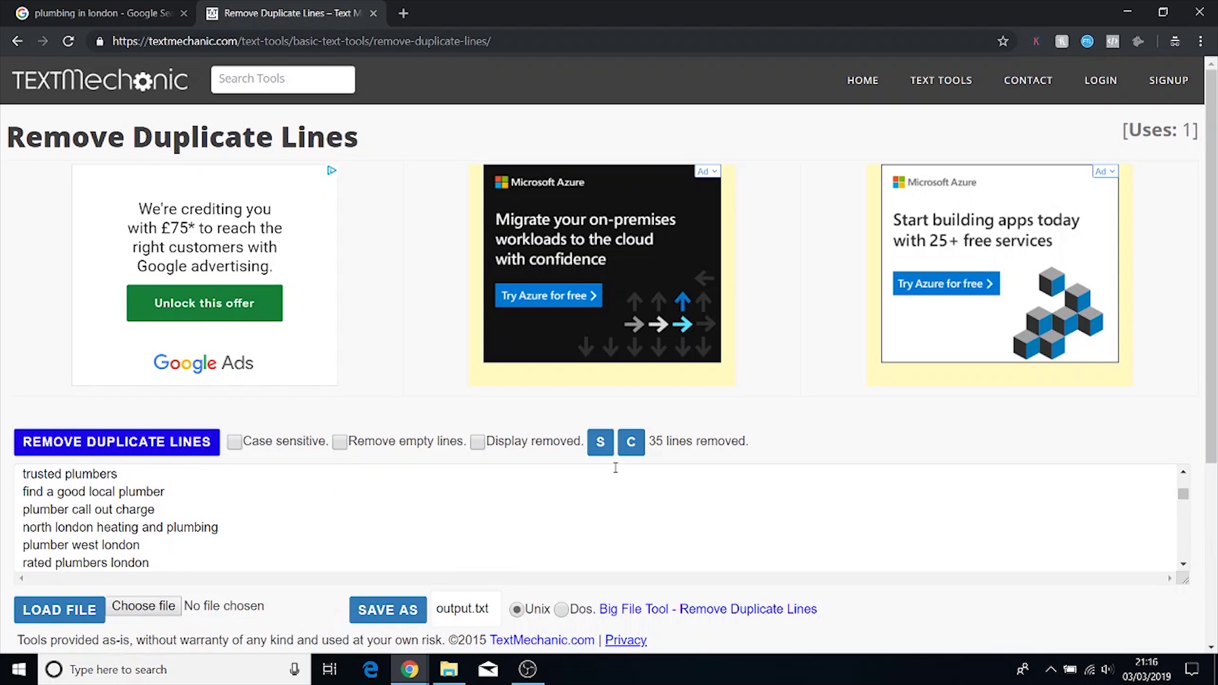
{"action": "left_click", "coordinate": [600, 442]}
Step: Switch back to the Keywords sheet and copy all keywords with their search volumes from columns A and B, starting at A2
{"action": "left_click", "coordinate": [1127, 12]}
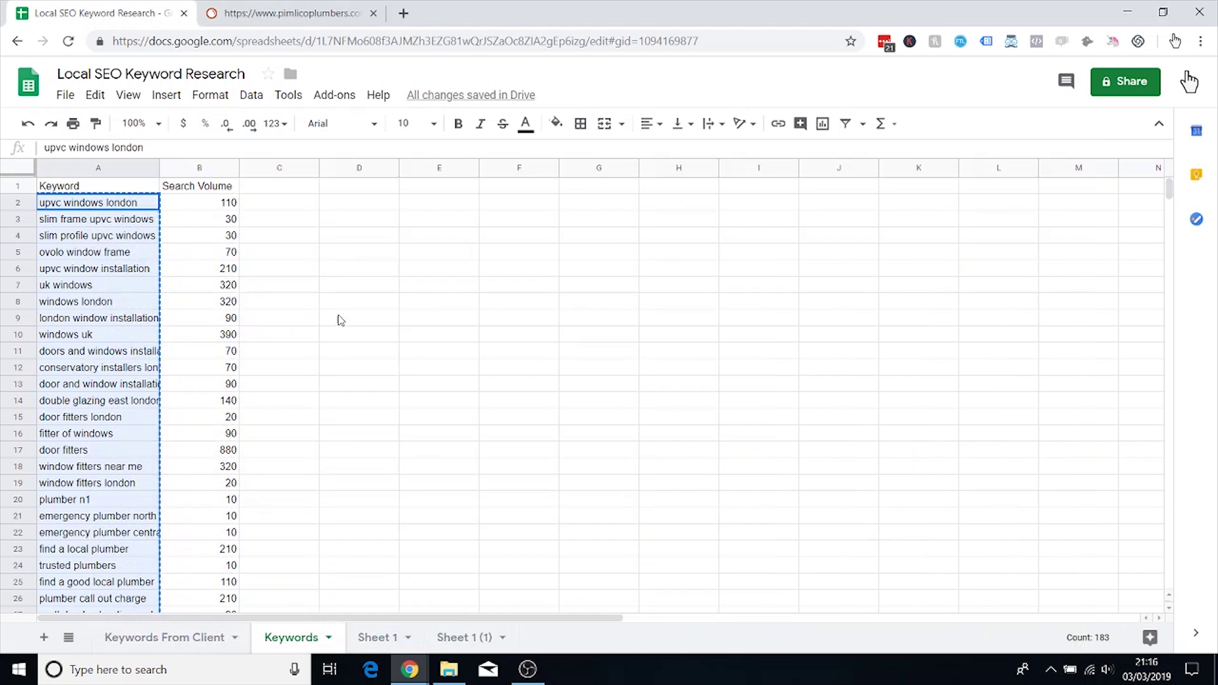
{"action": "left_click", "coordinate": [502, 287]}
{"action": "left_click", "coordinate": [139, 207]}
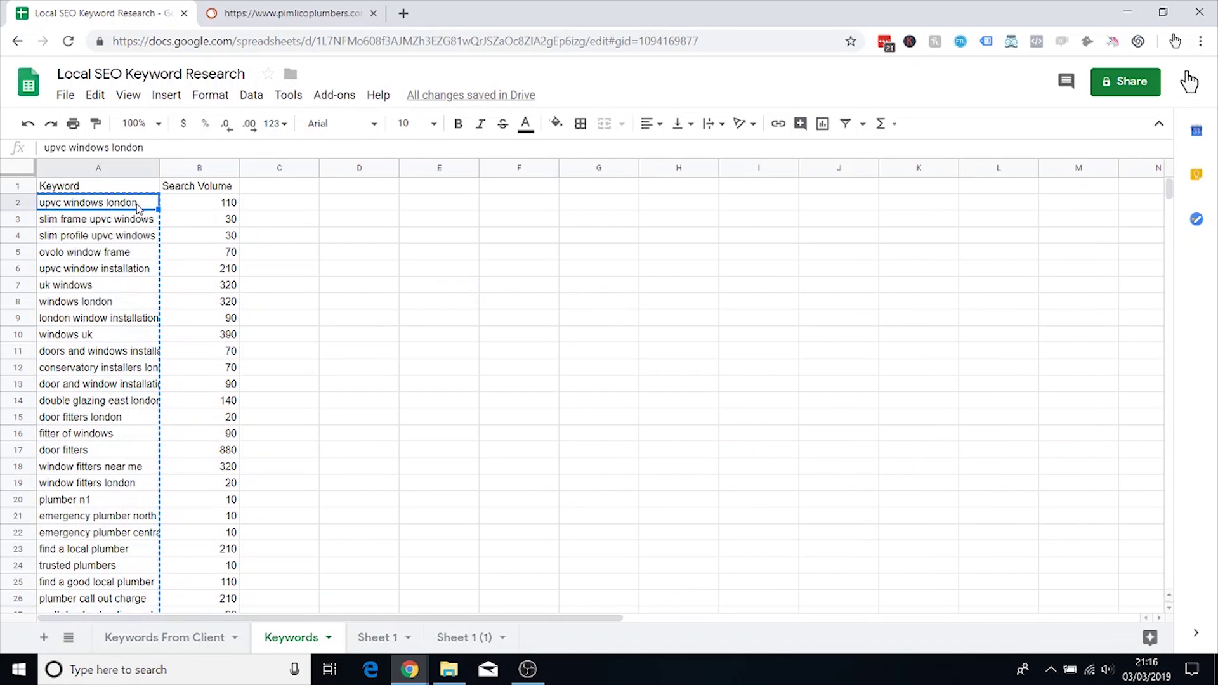
{"action": "key", "text": "shift+Right"}
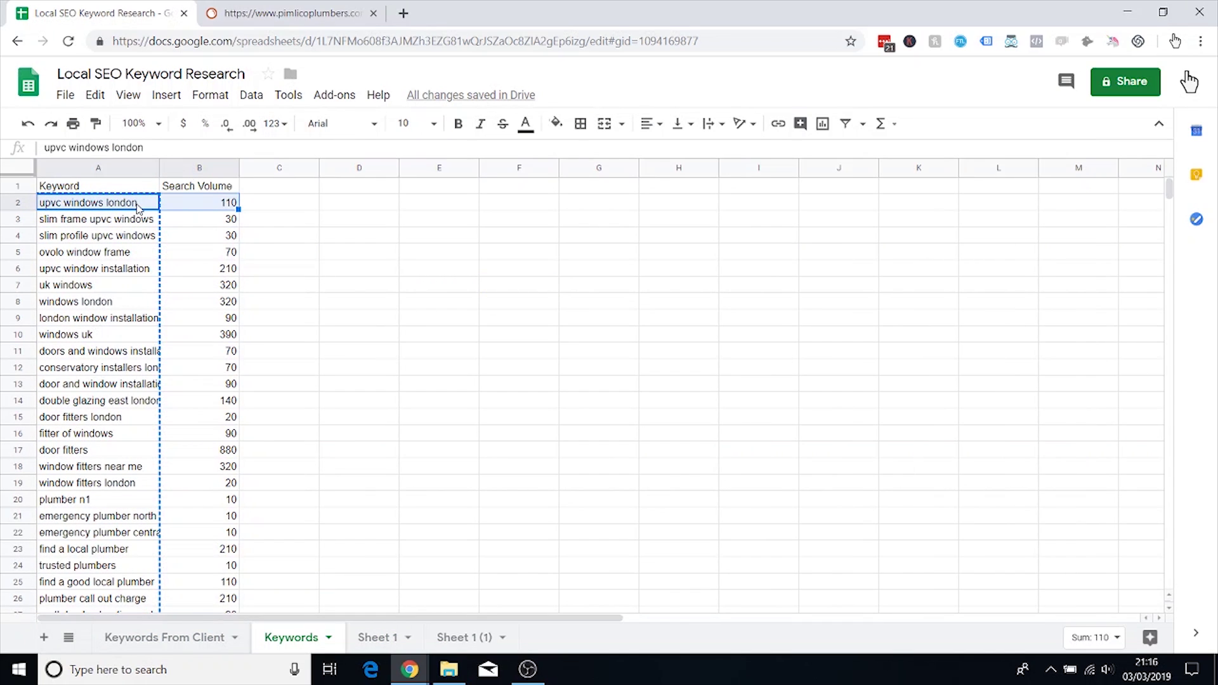
{"action": "left_click", "coordinate": [138, 206]}
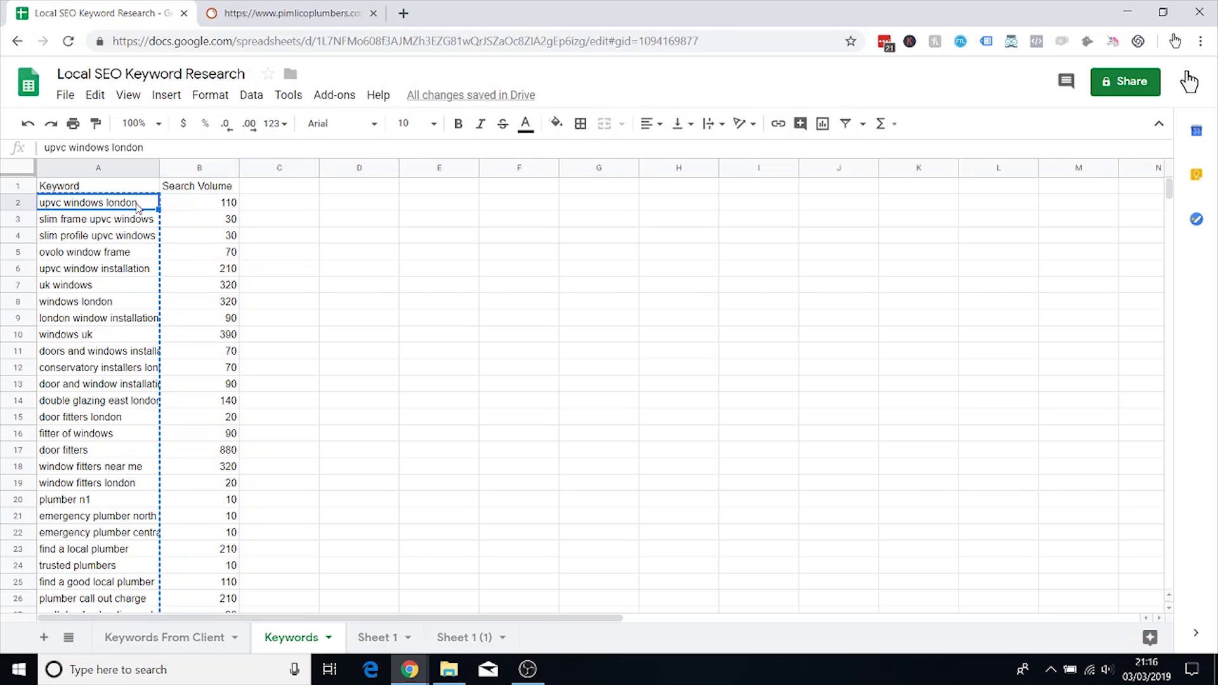
{"action": "key", "text": "shift+Right"}
{"action": "key", "text": "ctrl+shift+Down"}
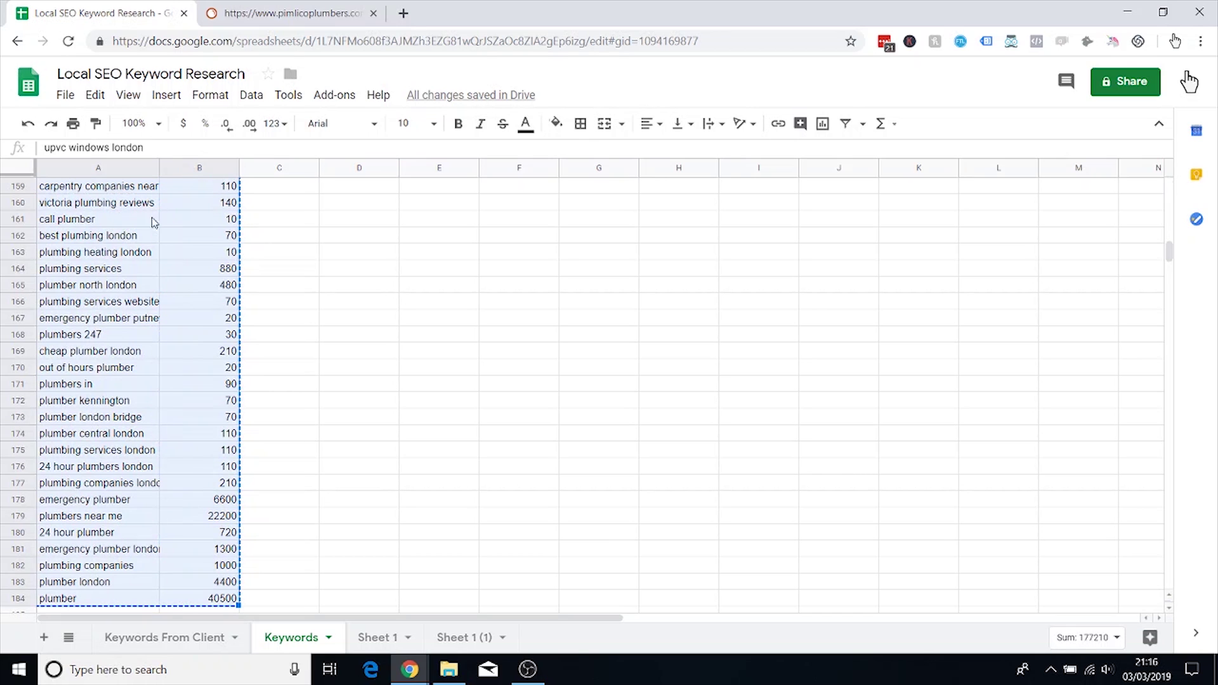
Step: Replace Text Mechanic's text with the copied keywords and search volumes, remove the duplicate lines and copy the cleaned list
{"action": "mouse_move", "coordinate": [424, 668]}
{"action": "left_click", "coordinate": [494, 597]}
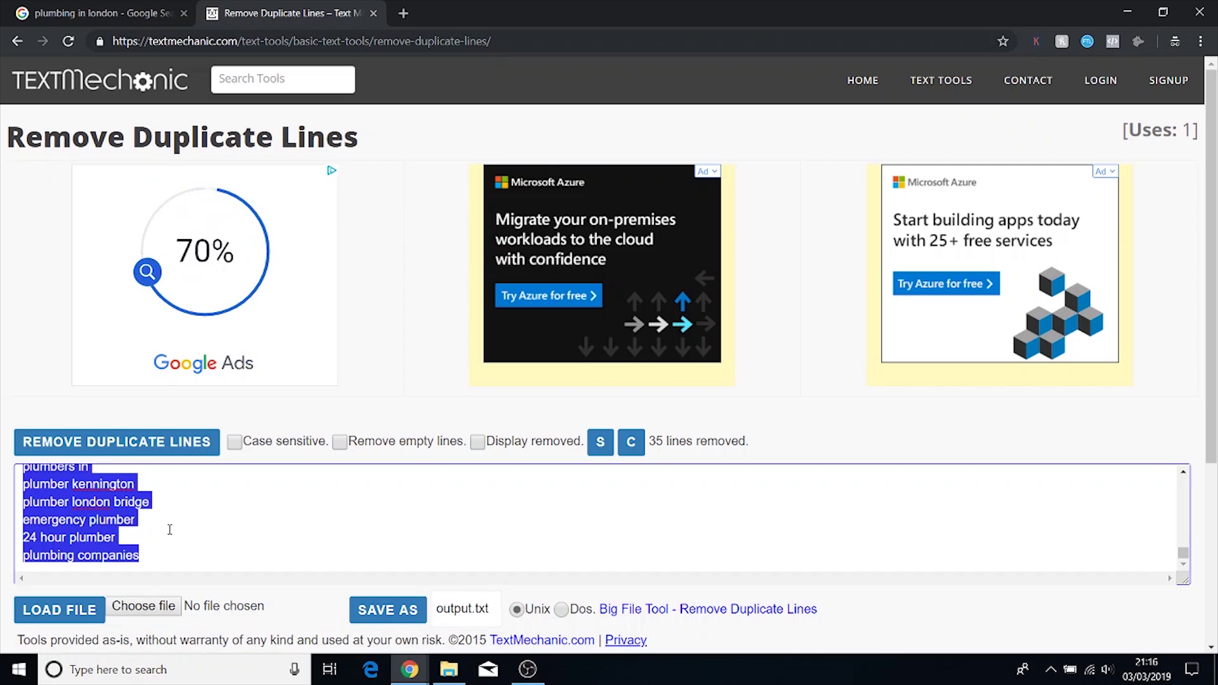
{"action": "key", "text": "ctrl+v"}
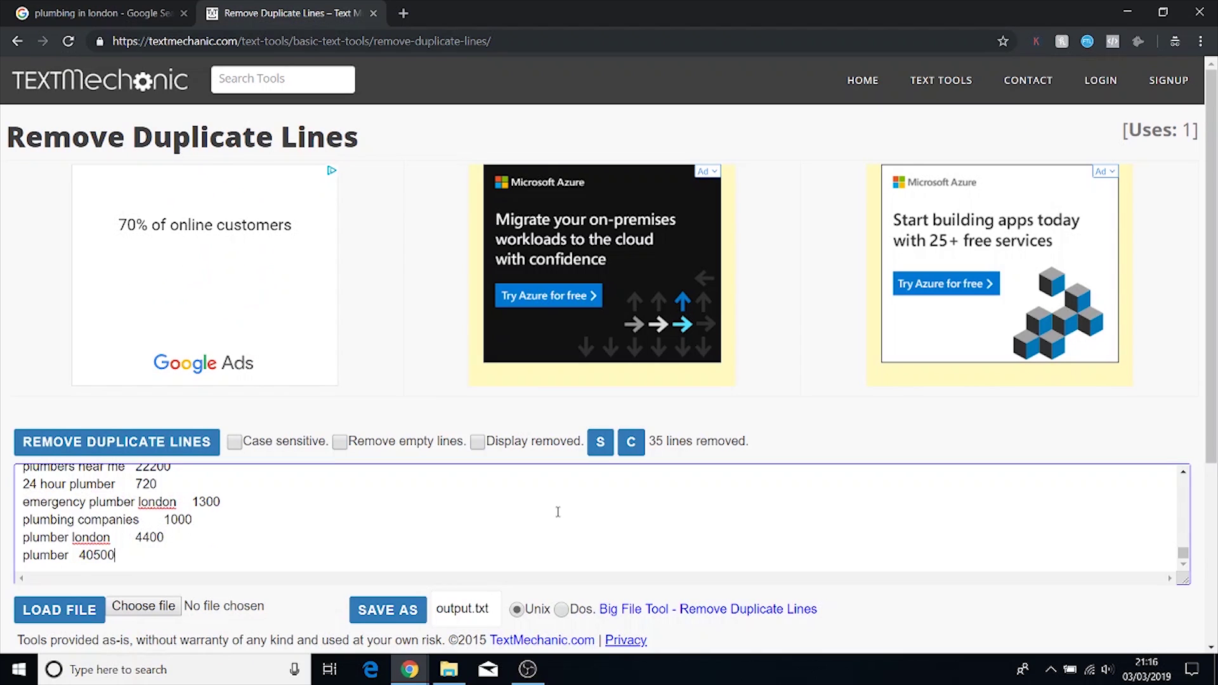
{"action": "left_click", "coordinate": [130, 455]}
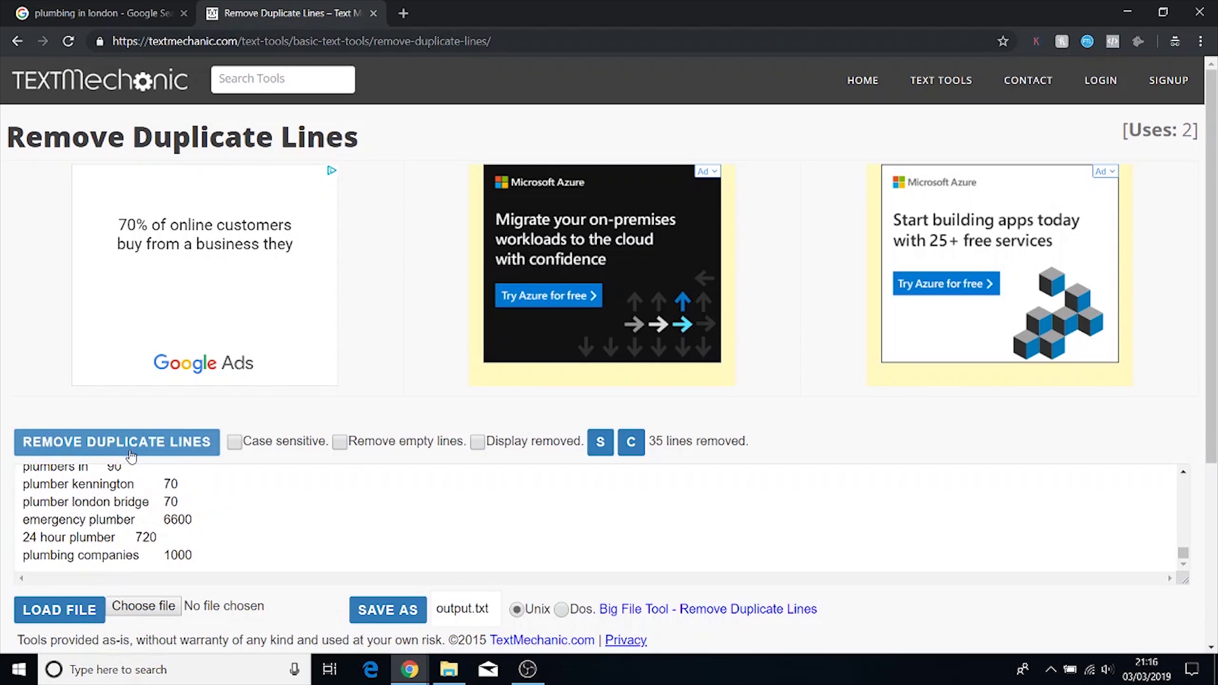
{"action": "left_click", "coordinate": [595, 521]}
{"action": "key", "text": "ctrl+a"}
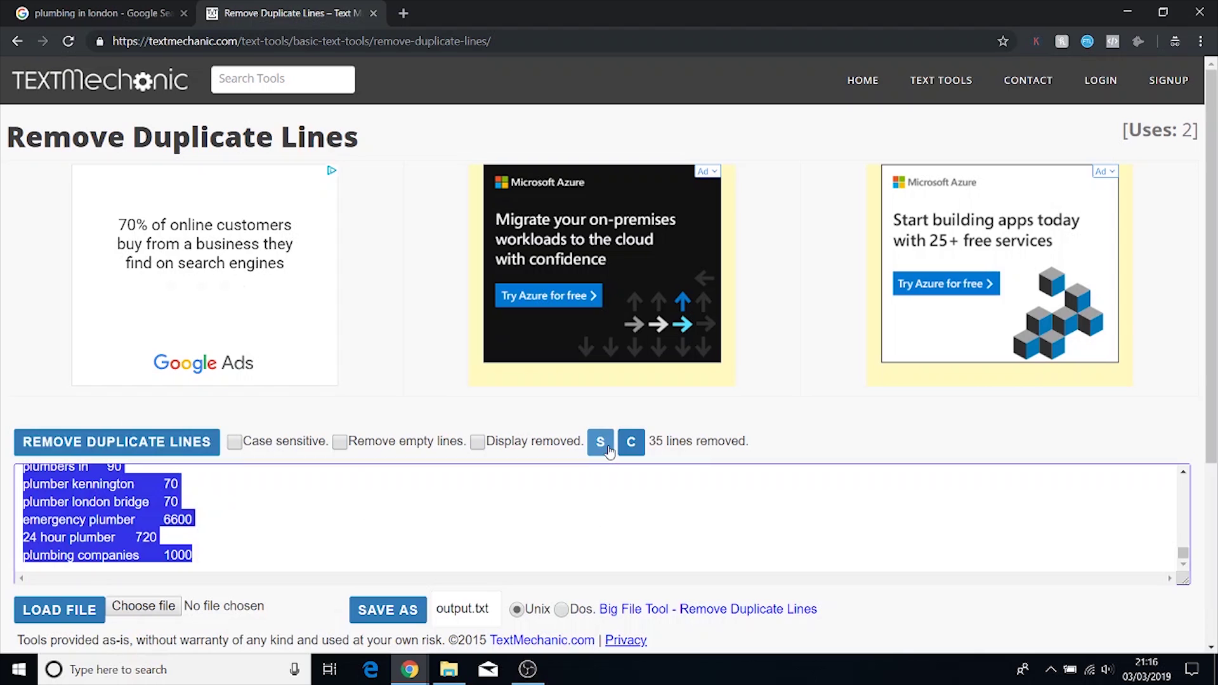
Step: Return to the Keywords sheet and replace the old keywords and search volumes with the deduplicated list, starting at A2
{"action": "left_click", "coordinate": [1128, 11]}
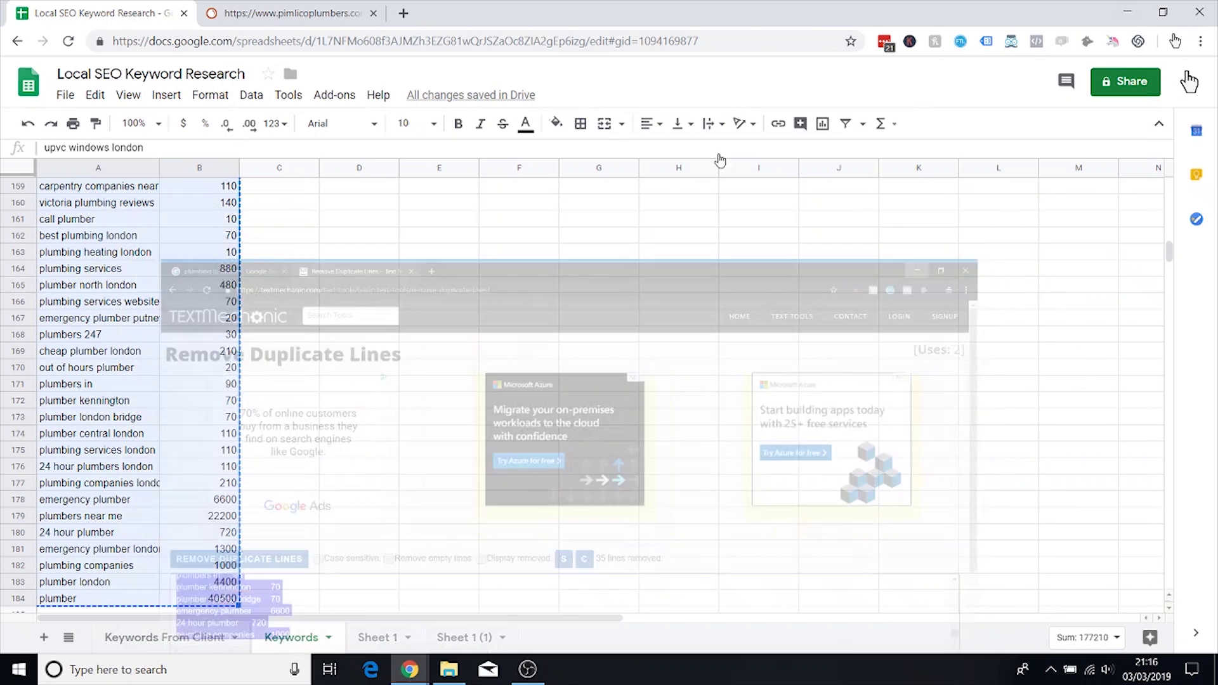
{"action": "key", "text": "Delete"}
{"action": "scroll", "coordinate": [364, 242], "scroll_direction": "up", "scroll_amount": 20}
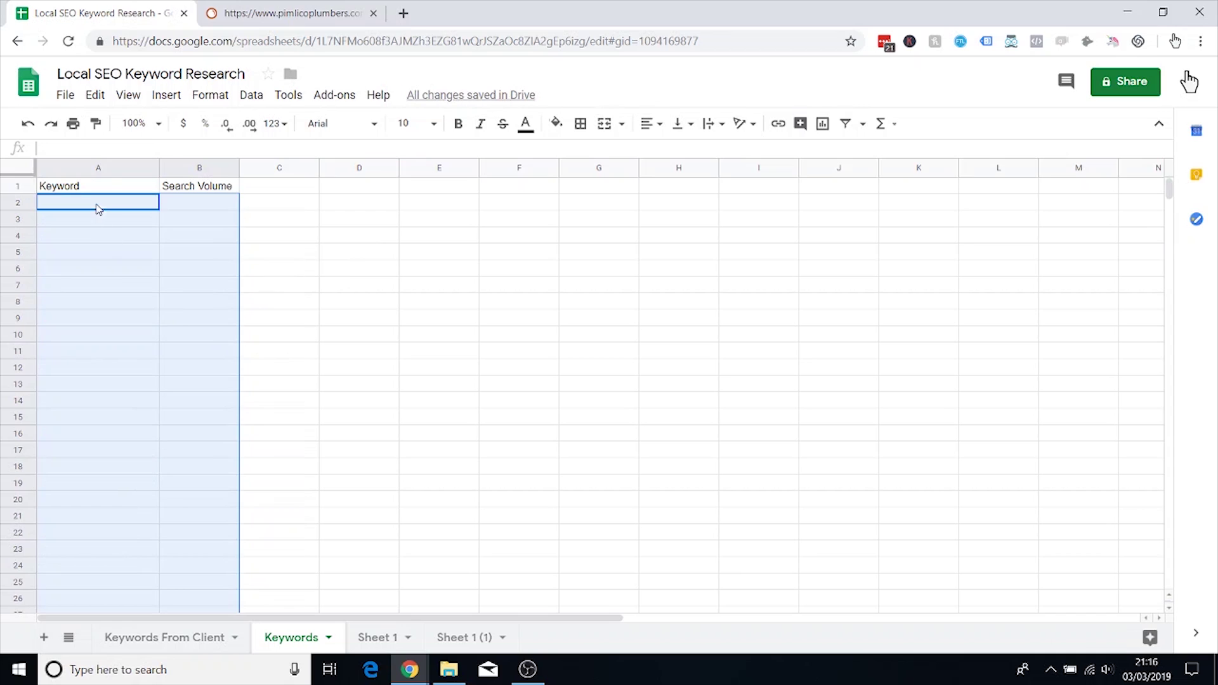
{"action": "key", "text": "ctrl+v"}
Step: Check the pasted list through to its end and select all keywords in column A from A2 to view their count
{"action": "scroll", "coordinate": [367, 279], "scroll_direction": "down", "scroll_amount": 20}
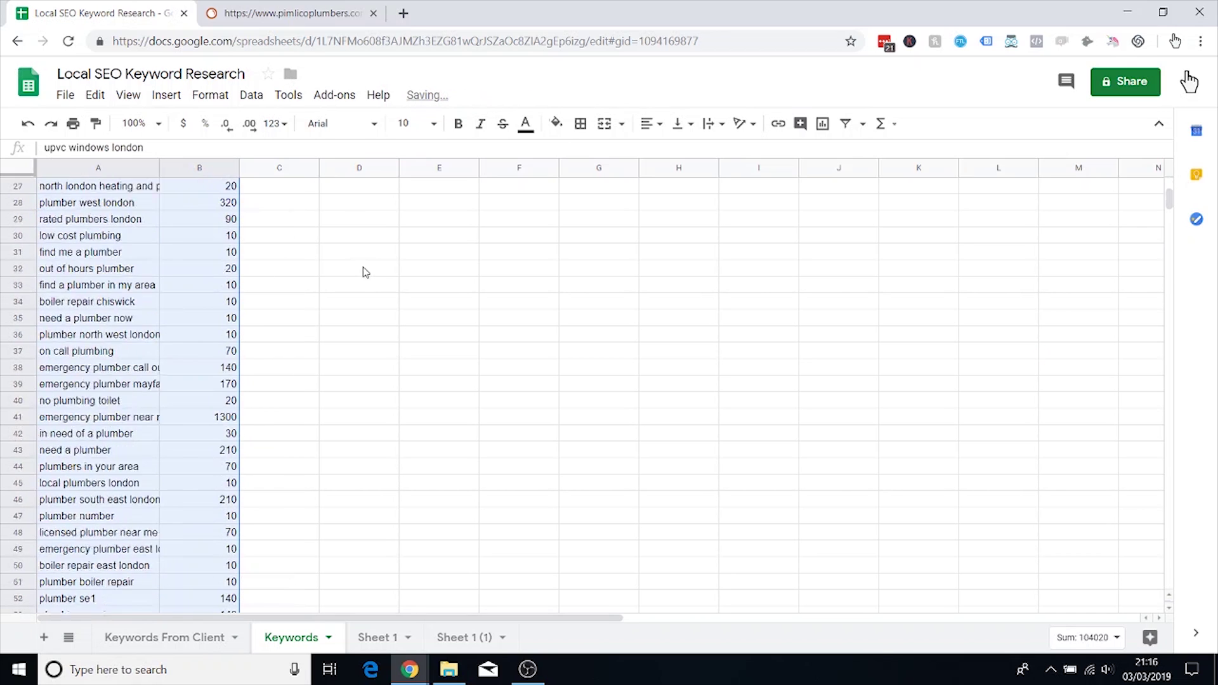
{"action": "scroll", "coordinate": [371, 288], "scroll_direction": "down", "scroll_amount": 8}
{"action": "left_click", "coordinate": [280, 318]}
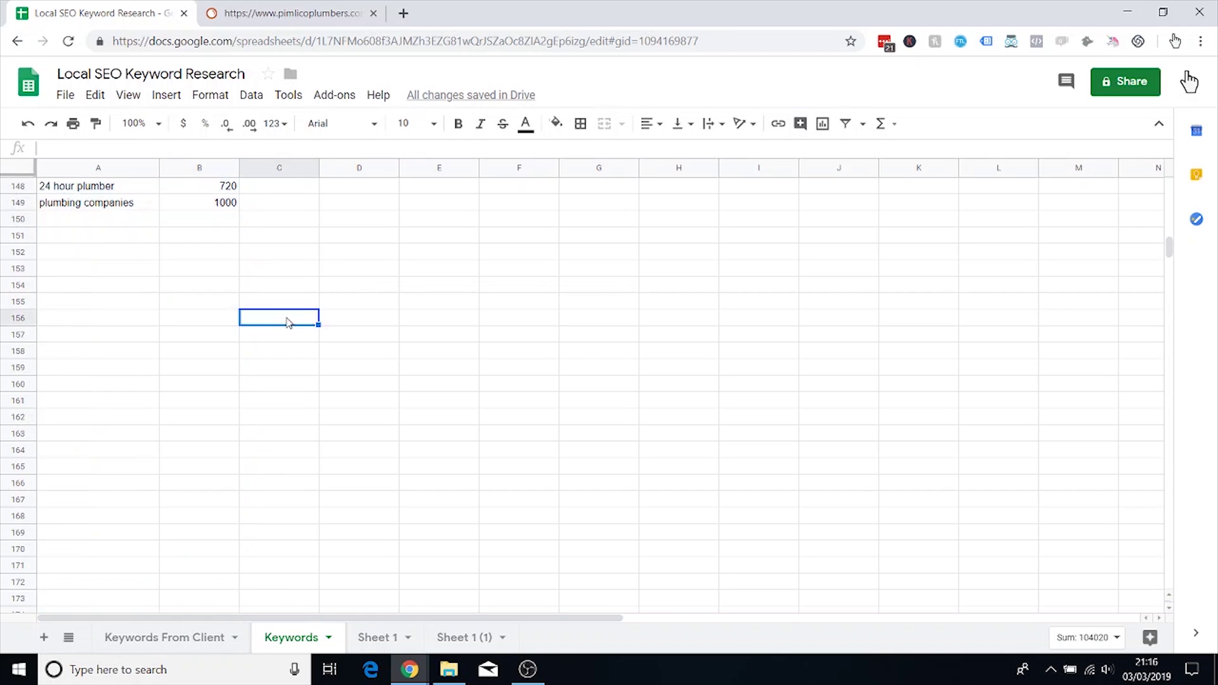
{"action": "scroll", "coordinate": [283, 311], "scroll_direction": "up", "scroll_amount": 20}
{"action": "scroll", "coordinate": [299, 325], "scroll_direction": "up", "scroll_amount": 15}
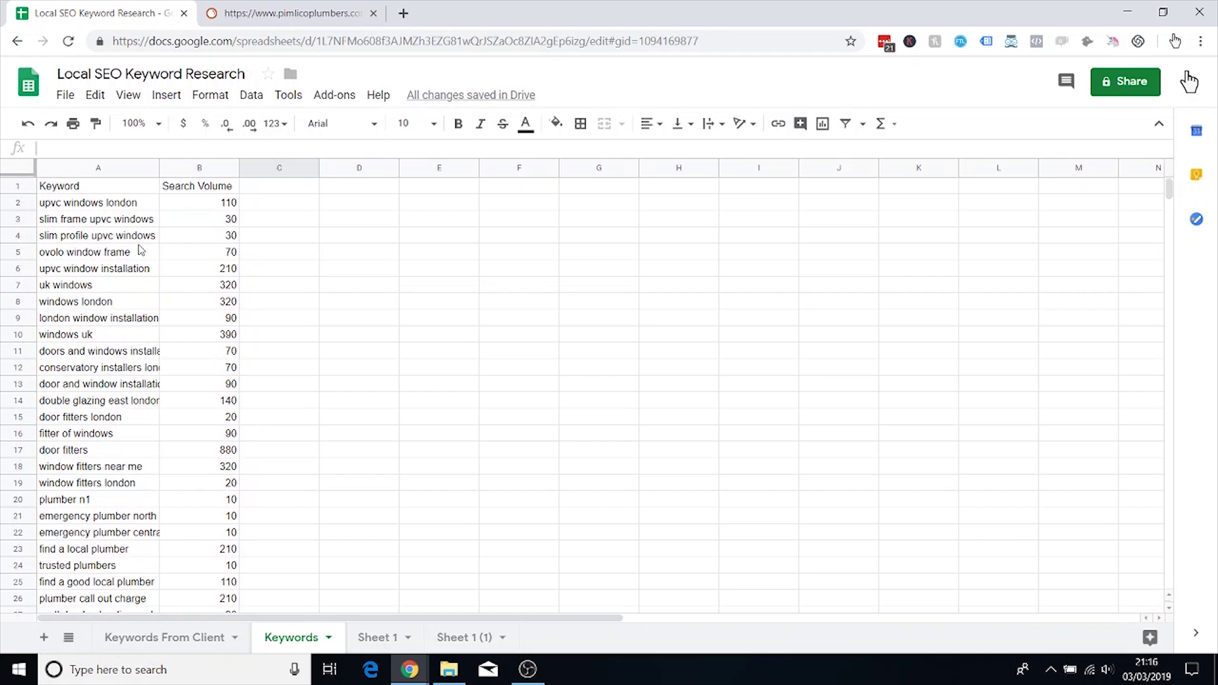
{"action": "left_click", "coordinate": [100, 205]}
{"action": "key", "text": "ctrl+shift+Down"}
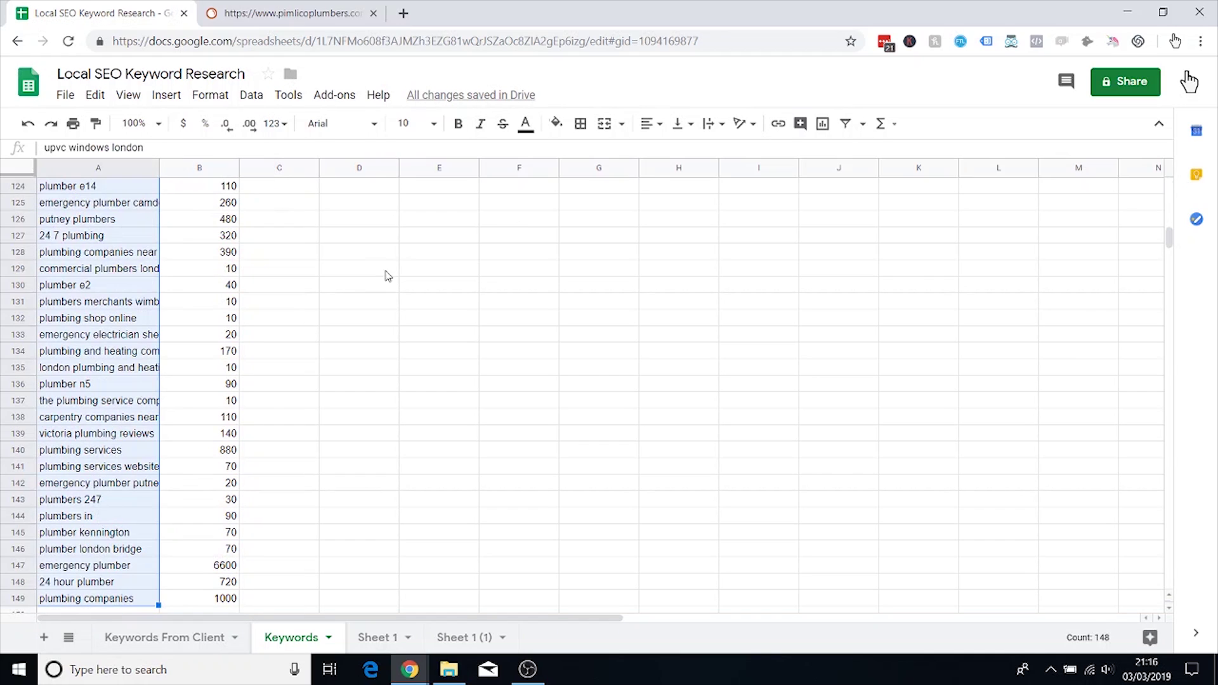
Step: Look at the "upvc windows" and "plumbing" entries in the Keywords From Client sheet and return to the first rows of the Keywords sheet
{"action": "left_click", "coordinate": [164, 637]}
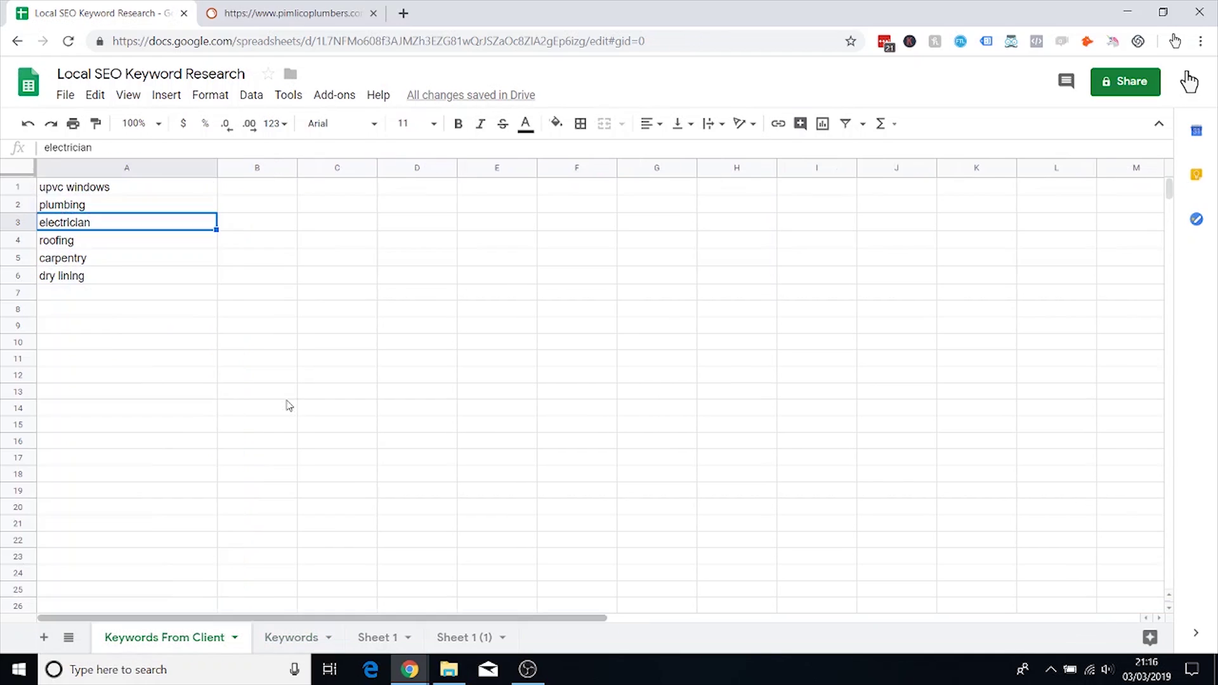
{"action": "left_click", "coordinate": [107, 190]}
{"action": "left_click", "coordinate": [106, 204], "text": "shift"}
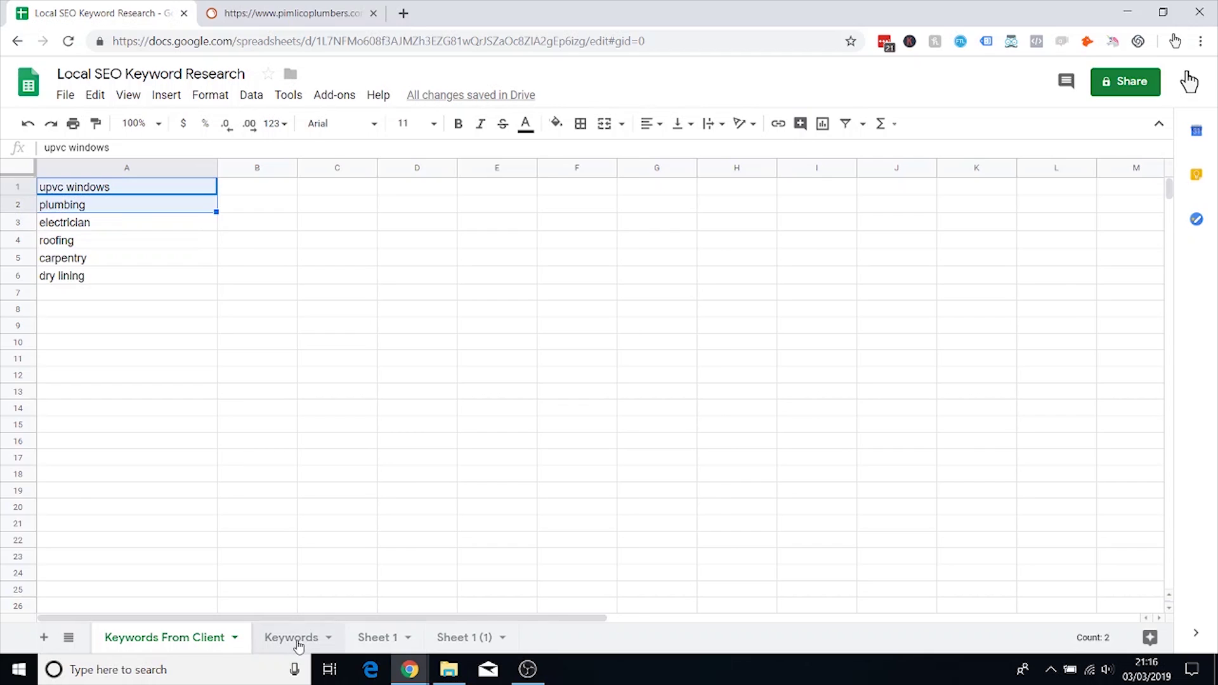
{"action": "left_click", "coordinate": [293, 637]}
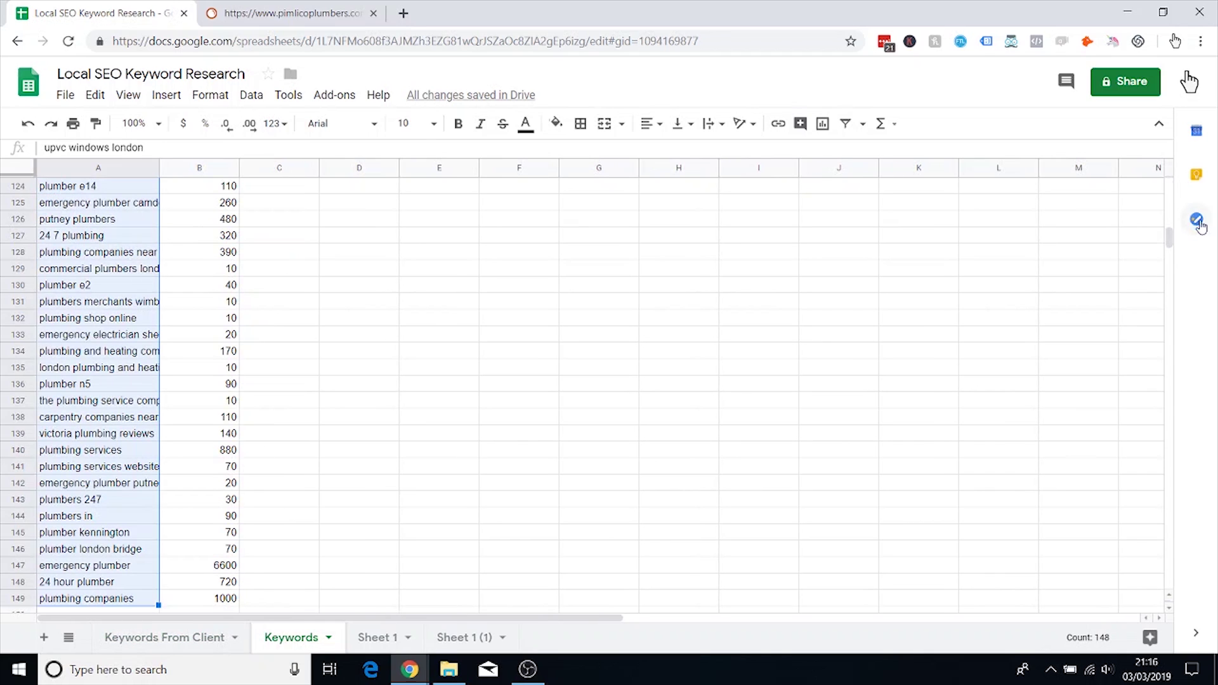
{"action": "left_click_drag", "start_coordinate": [1171, 240], "coordinate": [1172, 184]}
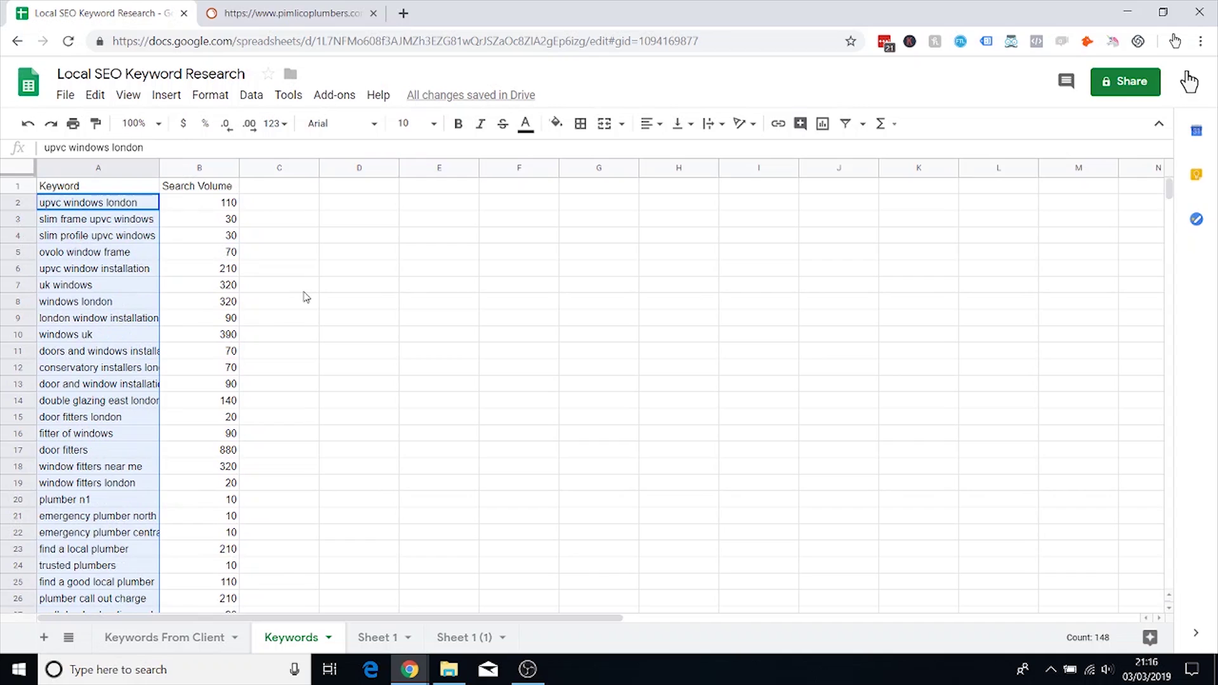
Step: Select cell C1 beside the Search Volume header and look over the deduplicated keyword list
{"action": "left_click", "coordinate": [283, 219]}
{"action": "left_click", "coordinate": [280, 189]}
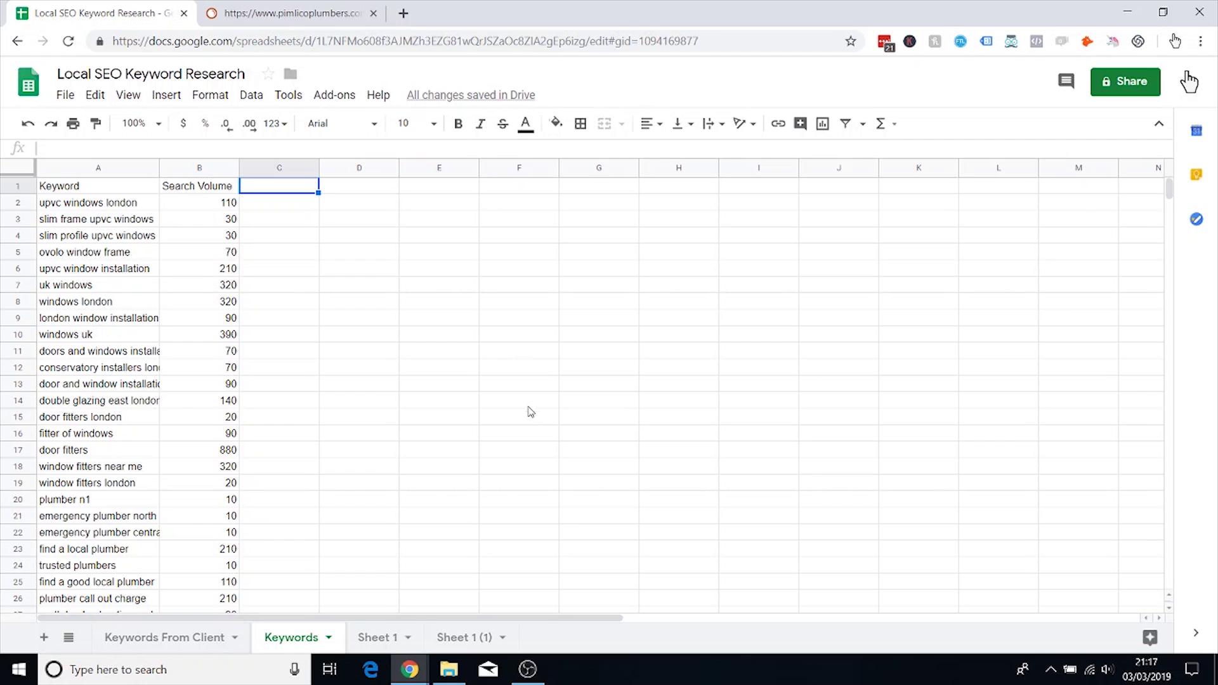
{"action": "scroll", "coordinate": [514, 380], "scroll_direction": "down", "scroll_amount": 10}
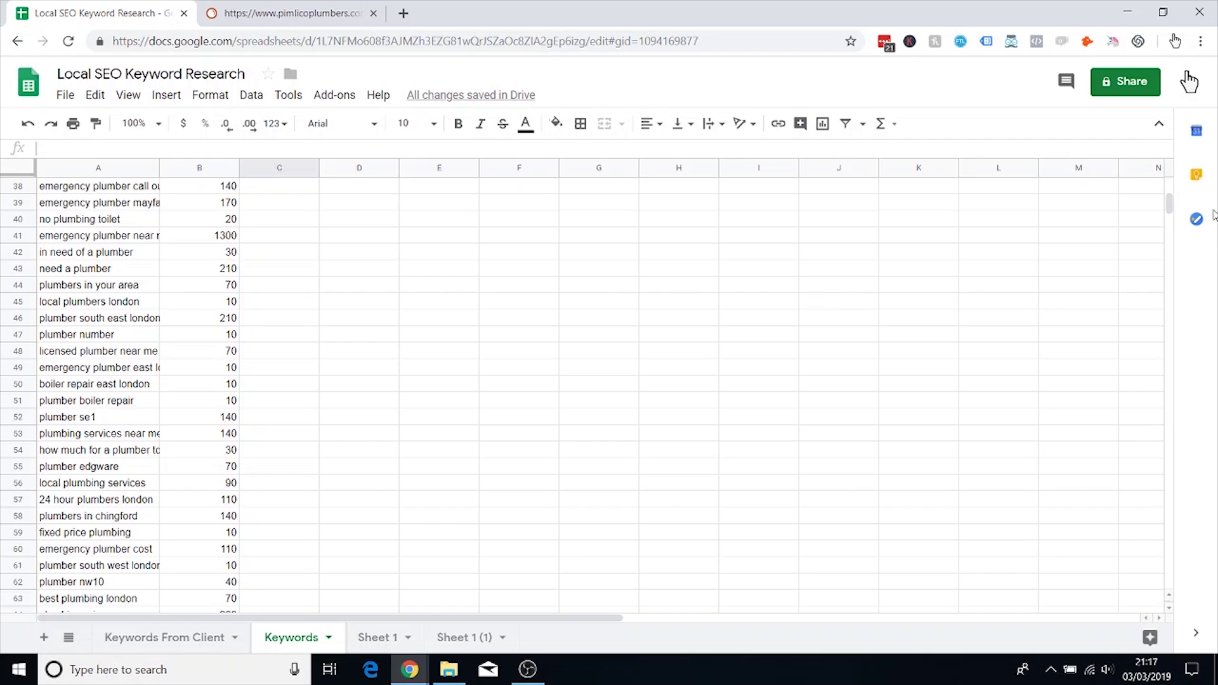
{"action": "left_click_drag", "start_coordinate": [1173, 210], "coordinate": [1168, 184]}
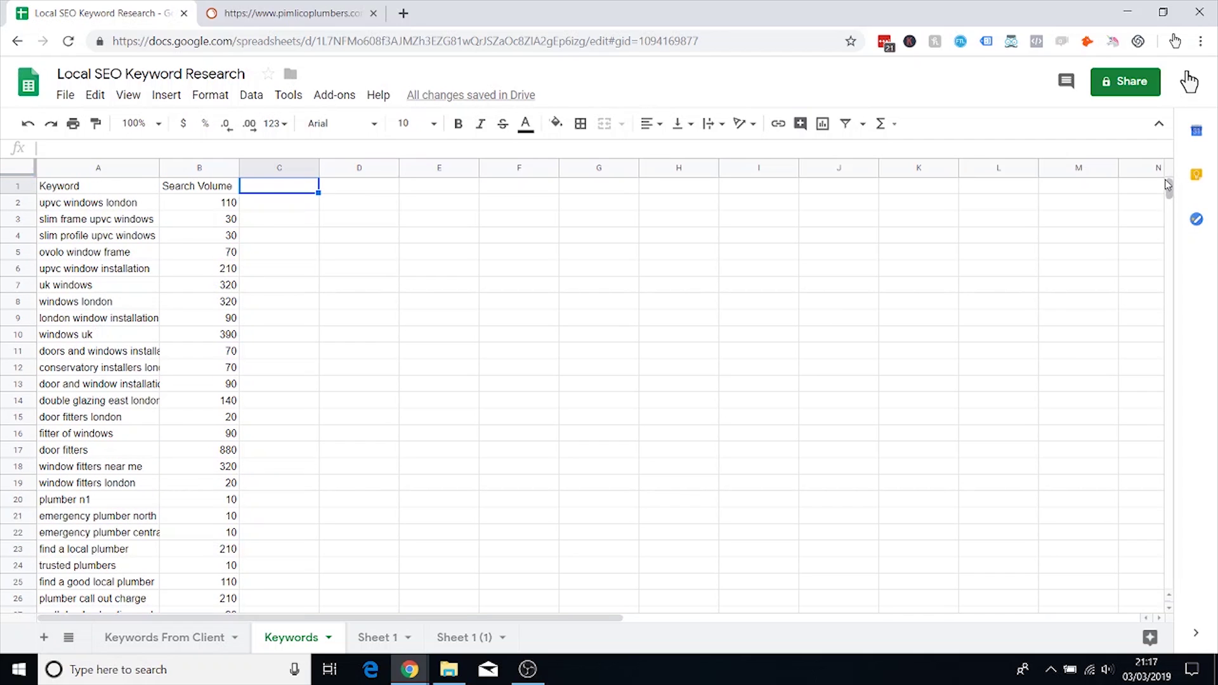